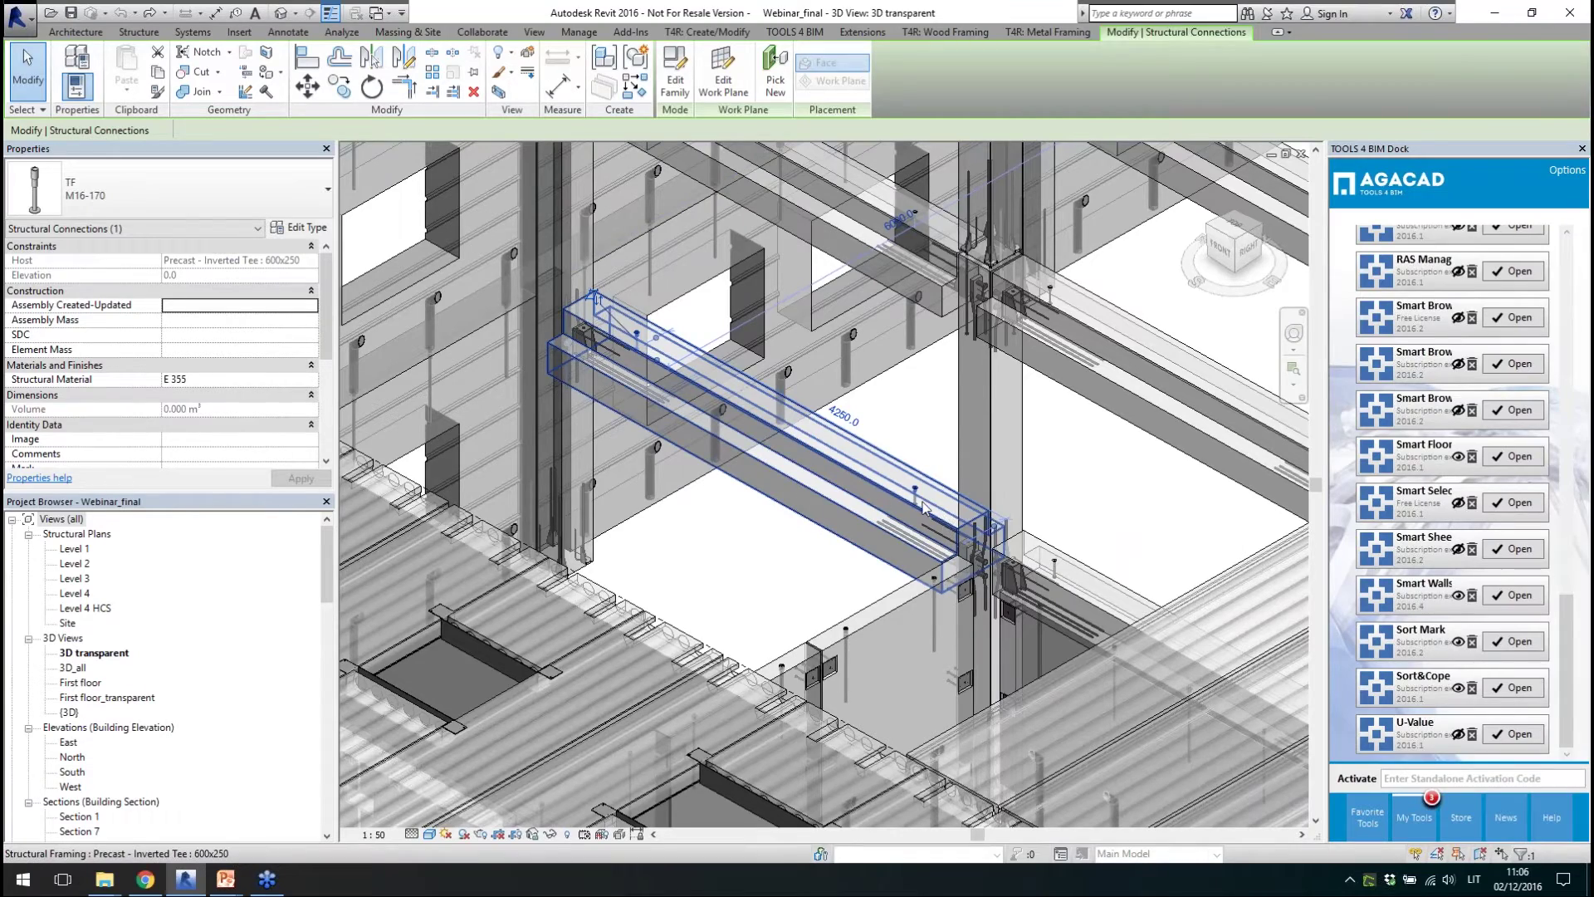
- Examine the precast beams, floor slabs and wall panels of the building in the transparent 3D view
{"action": "scroll", "coordinate": [905, 465], "scroll_direction": "down", "scroll_amount": 3}
{"action": "scroll", "coordinate": [880, 377], "scroll_direction": "down", "scroll_amount": 2}
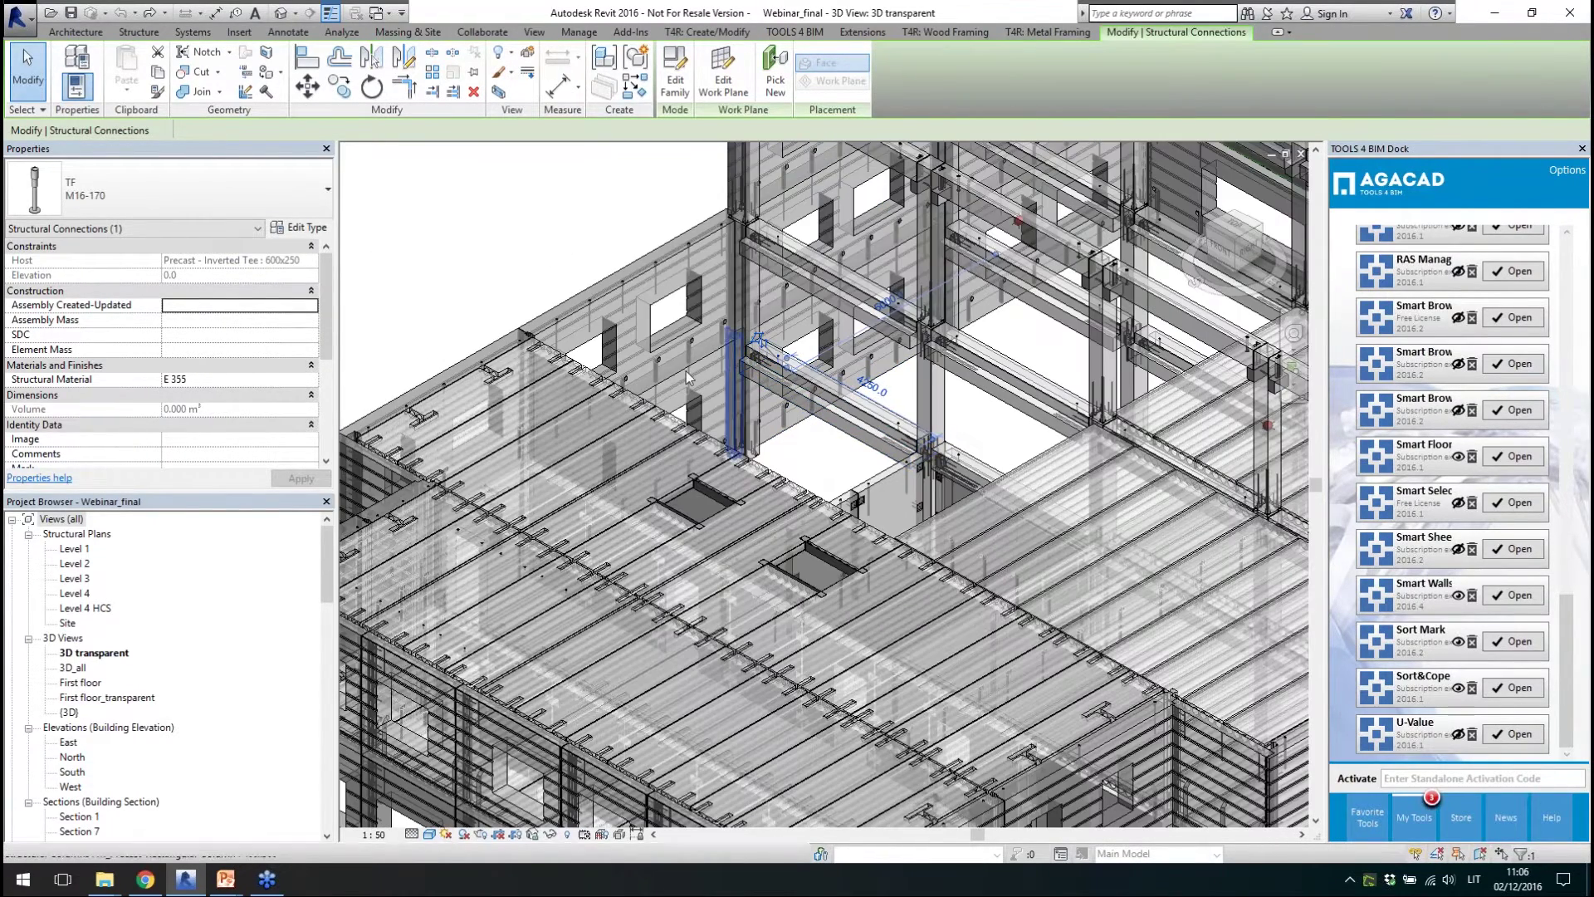
{"action": "scroll", "coordinate": [761, 309], "scroll_direction": "down", "scroll_amount": 4}
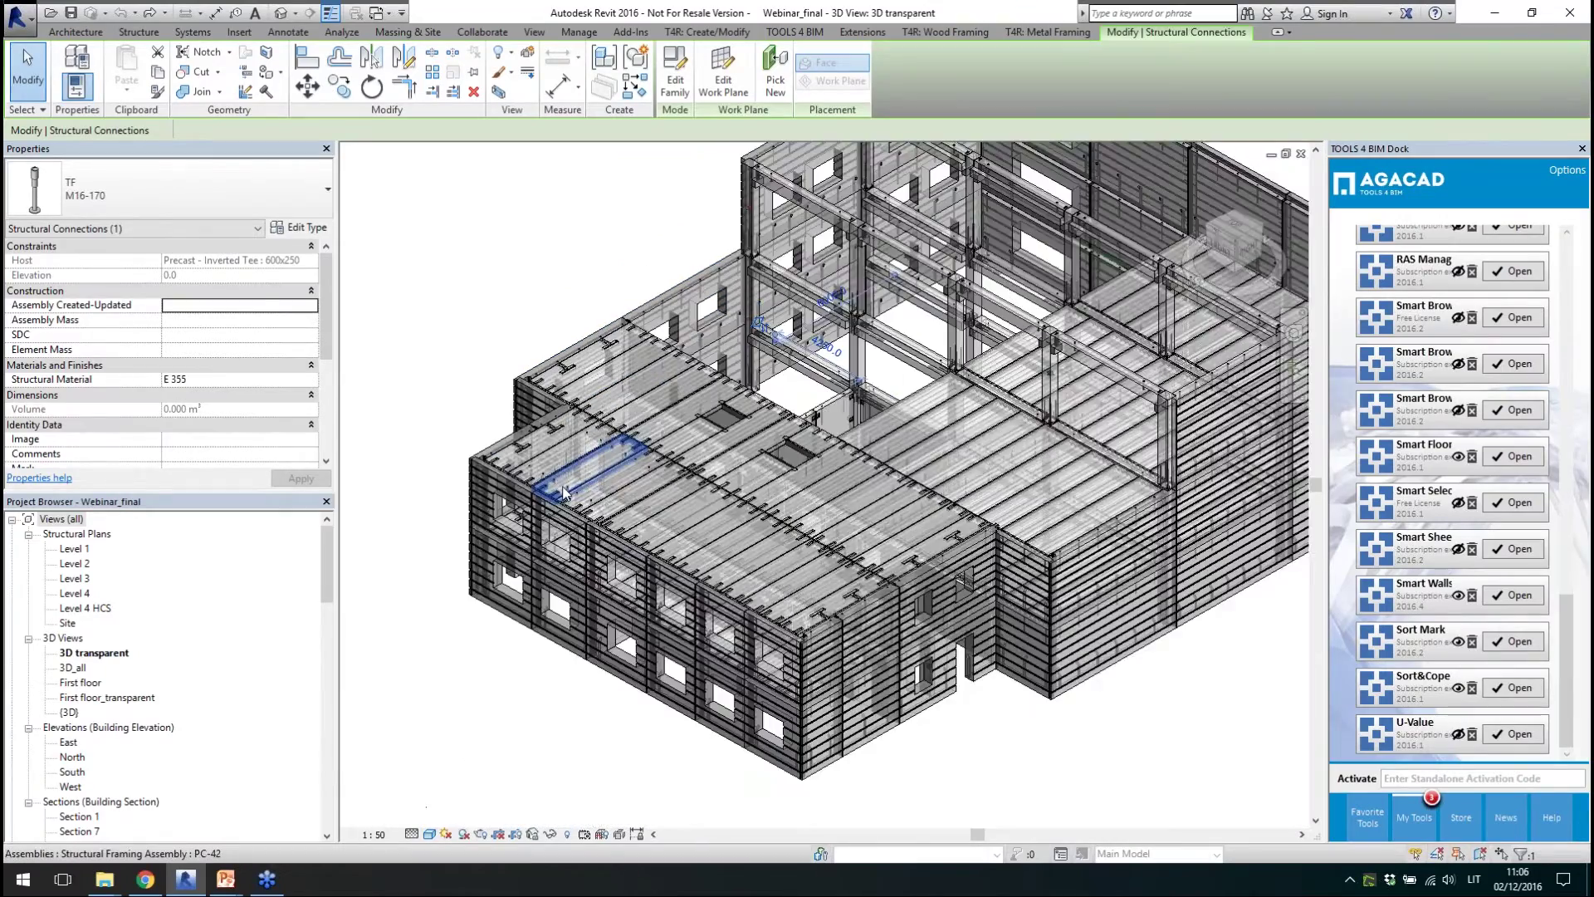
{"action": "scroll", "coordinate": [746, 433], "scroll_direction": "up", "scroll_amount": 4}
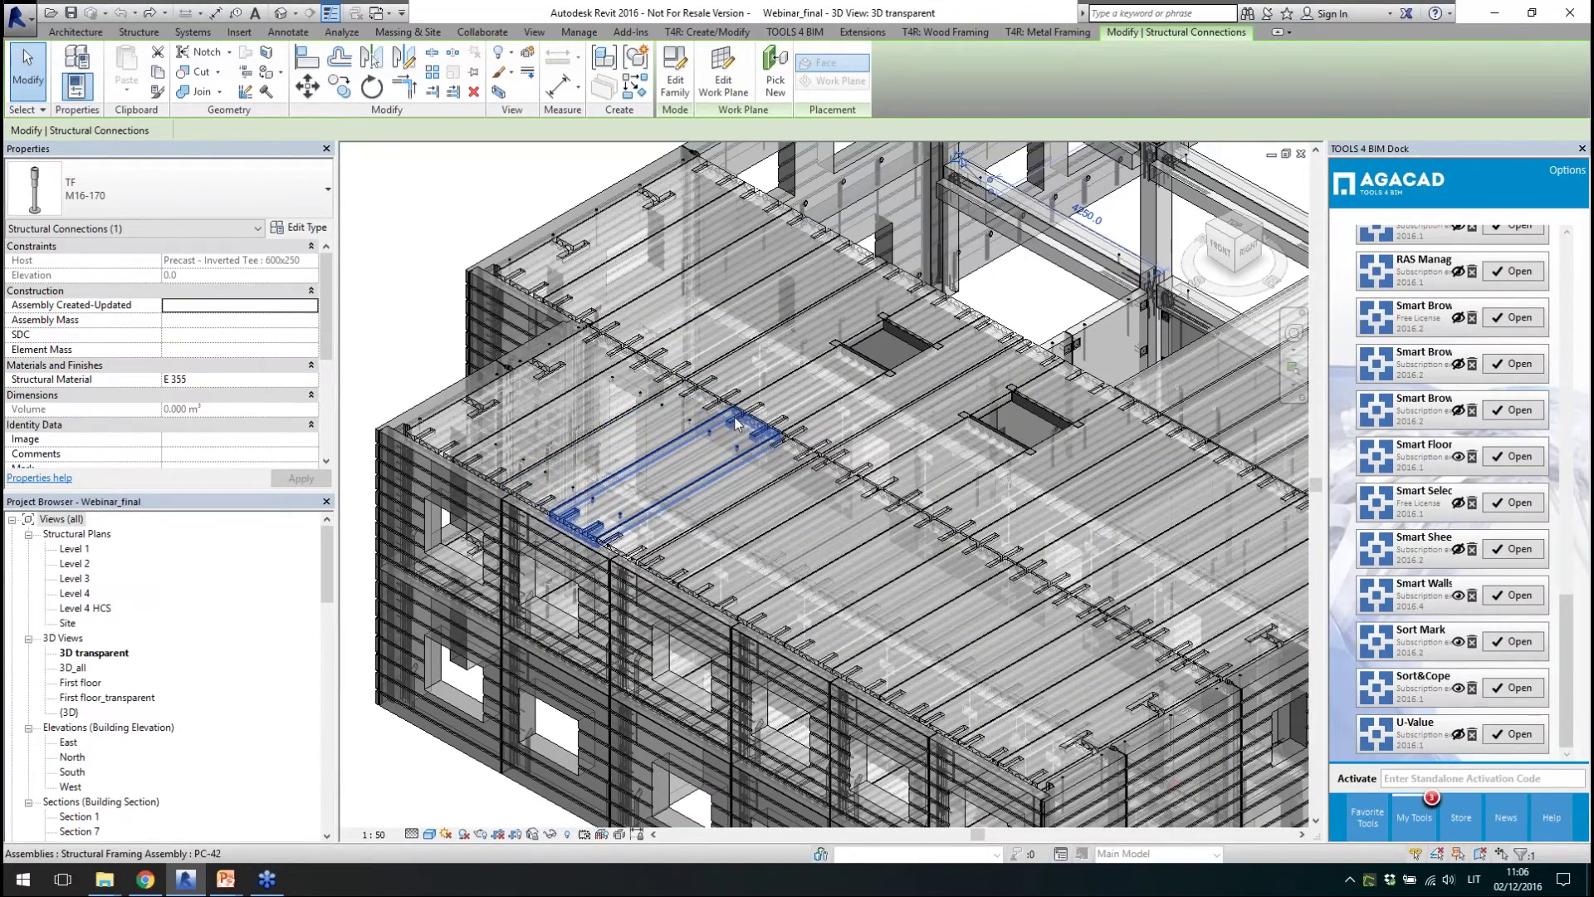
{"action": "scroll", "coordinate": [526, 369], "scroll_direction": "down", "scroll_amount": 4}
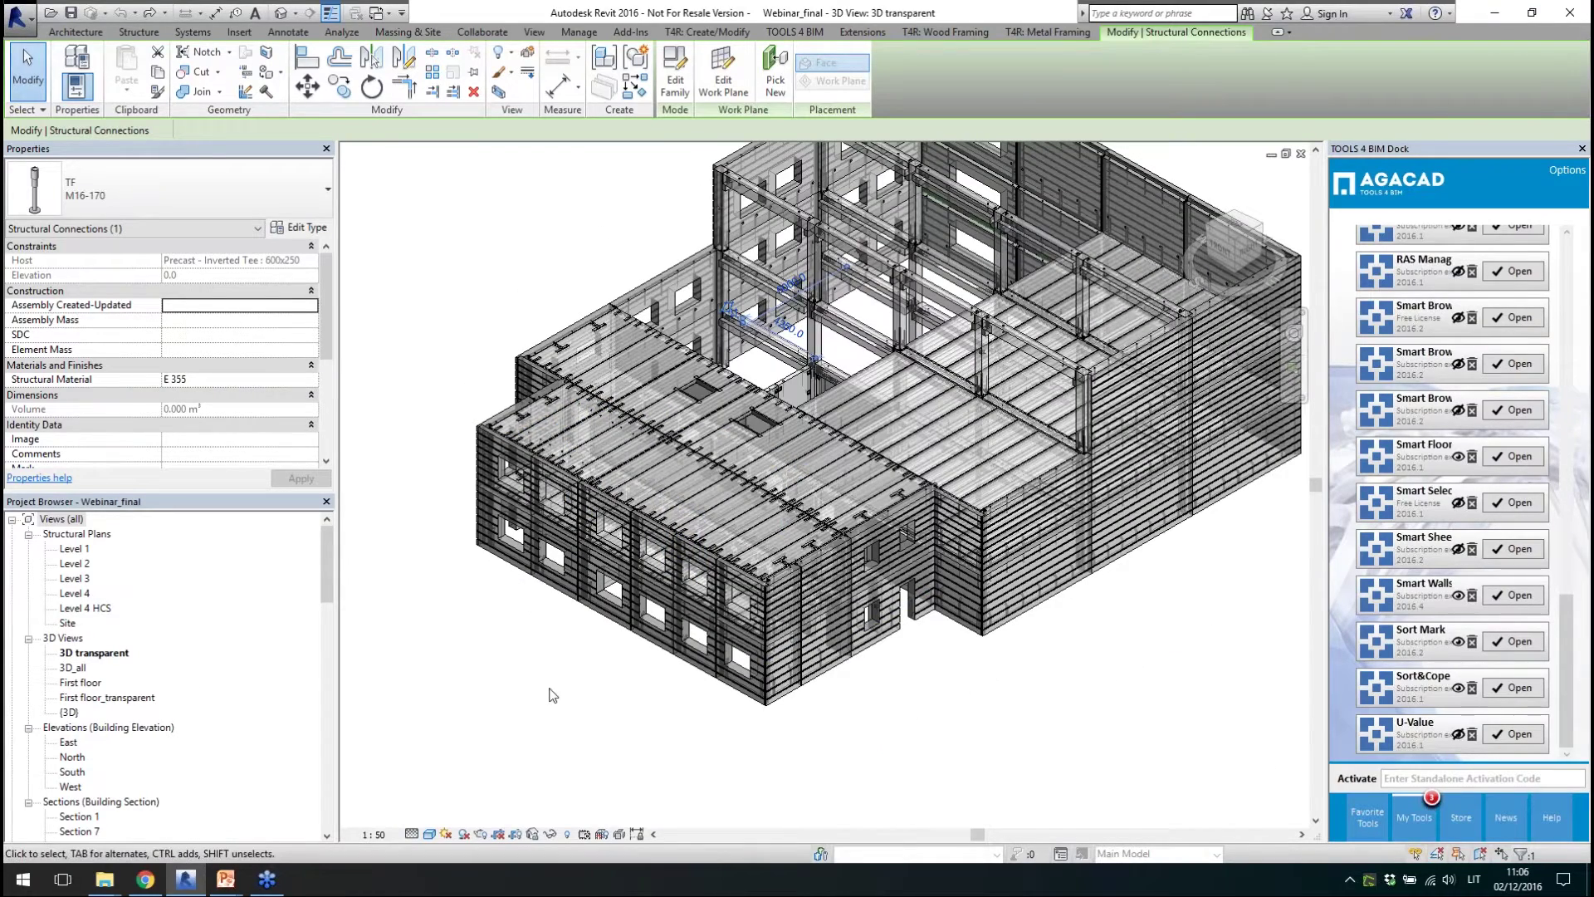
{"action": "left_click", "coordinate": [73, 683]}
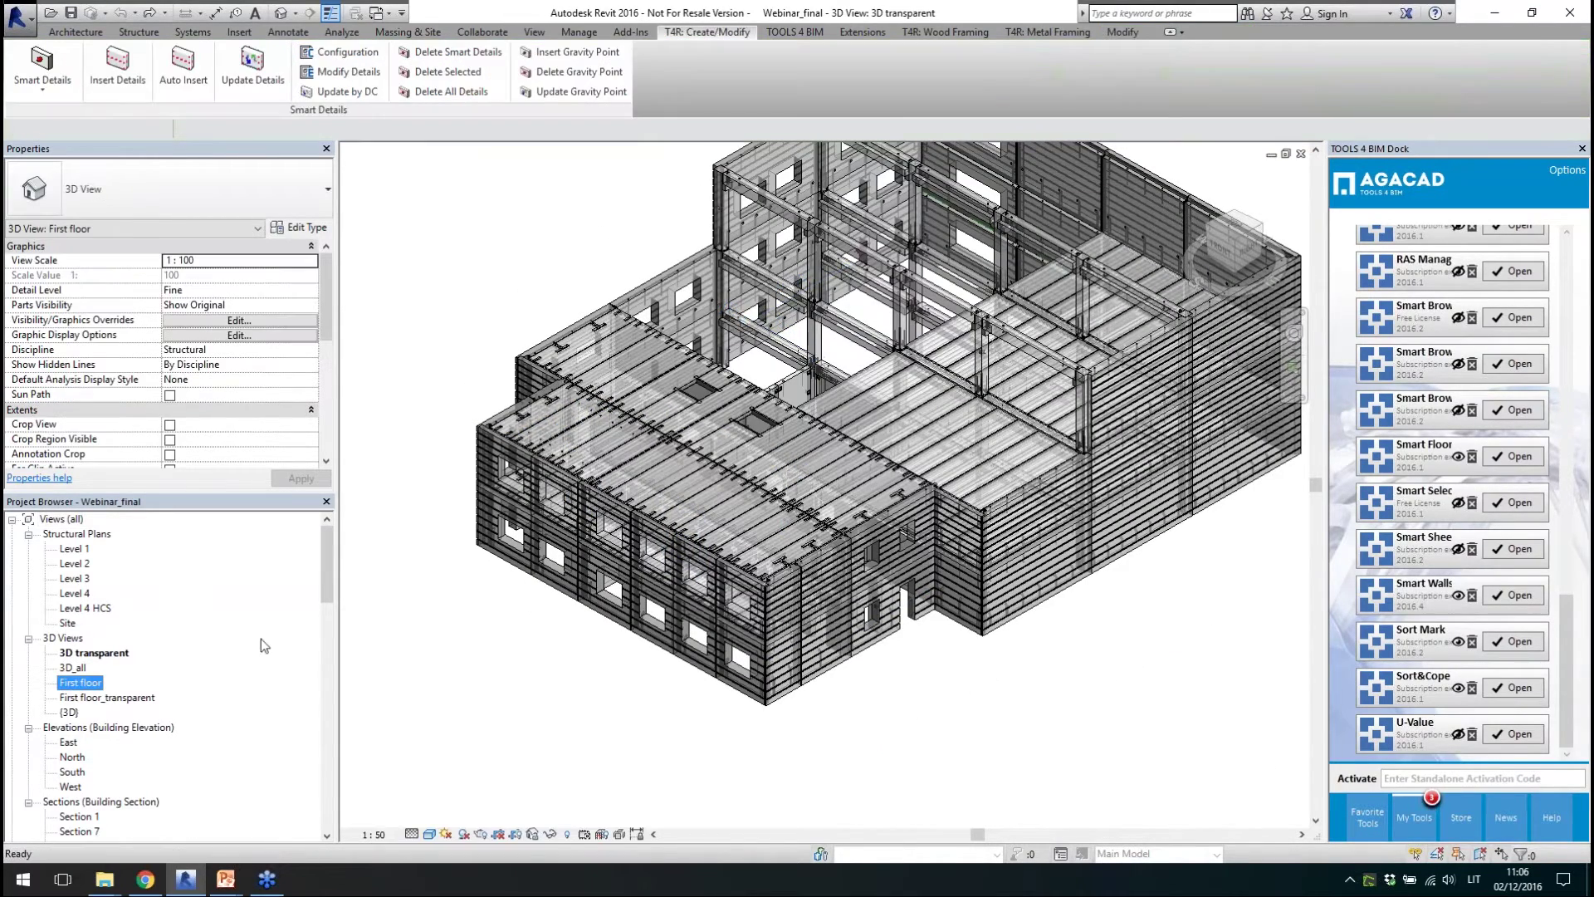
{"action": "scroll", "coordinate": [989, 397], "scroll_direction": "up", "scroll_amount": 5}
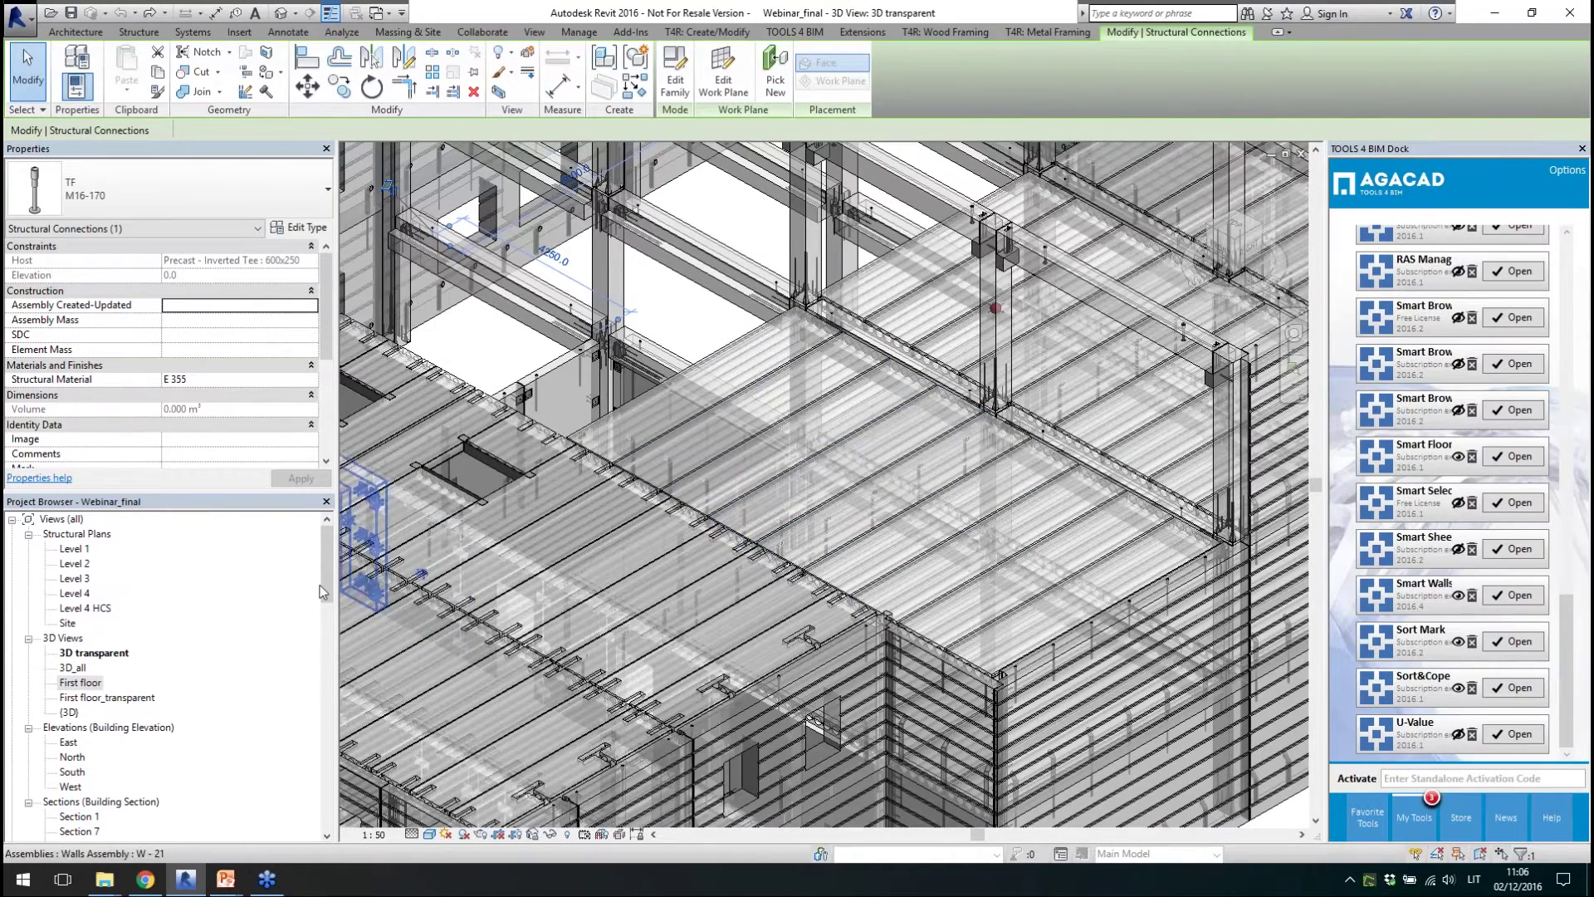
- Open the assembly sheets PC.C.2_2., PC-4_4 and MW-1 one after another to review their drawings
{"action": "left_click_drag", "start_coordinate": [326, 586], "coordinate": [322, 813]}
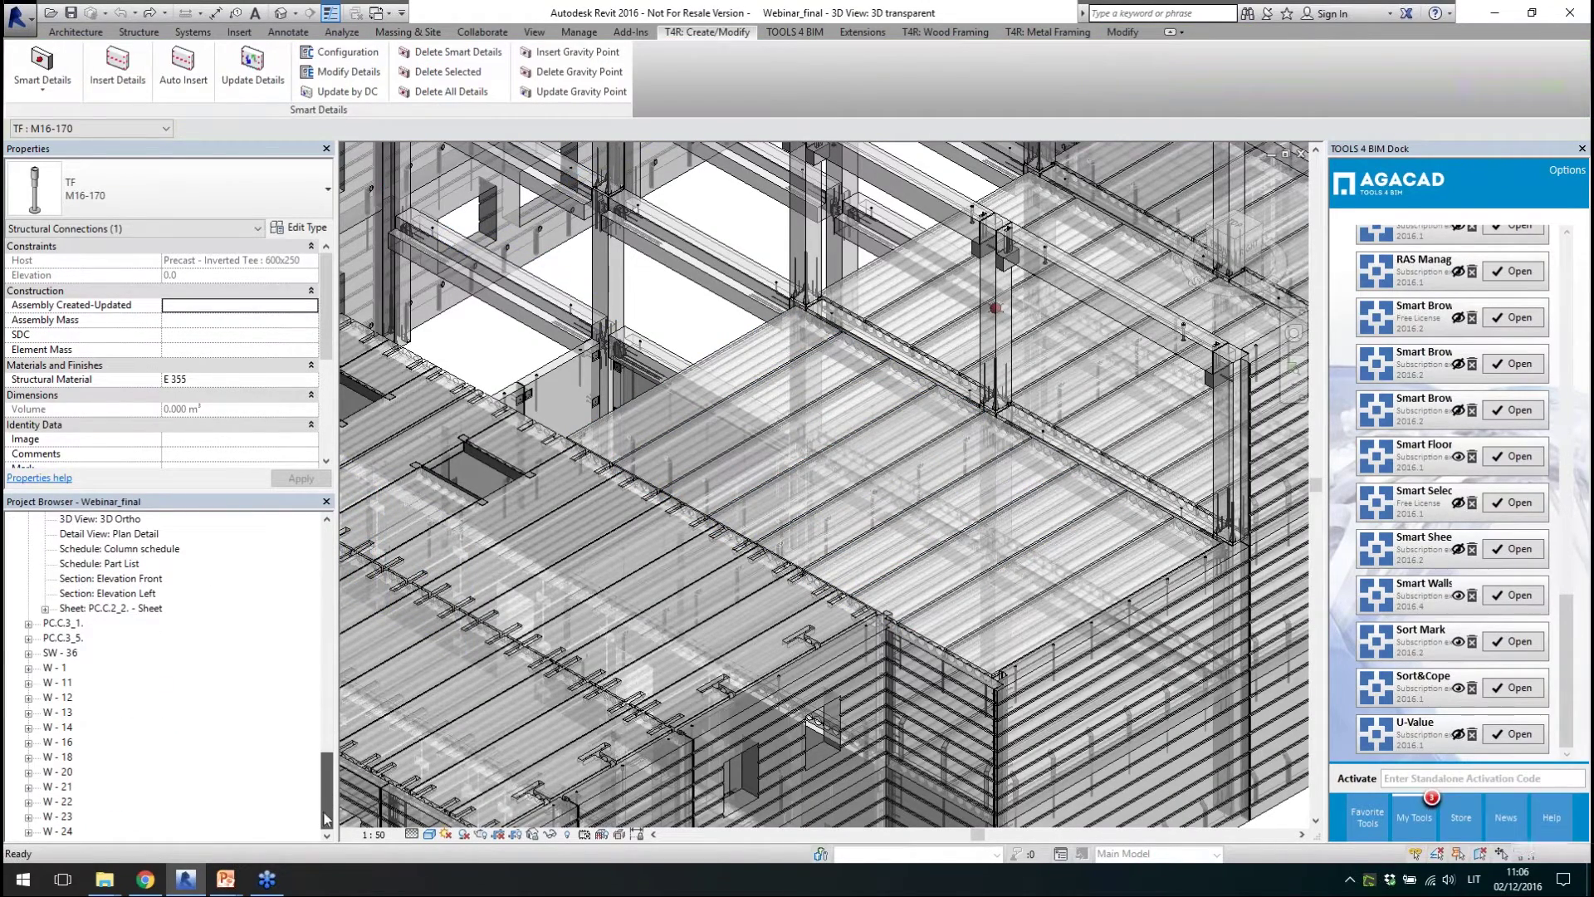
{"action": "left_click", "coordinate": [97, 609]}
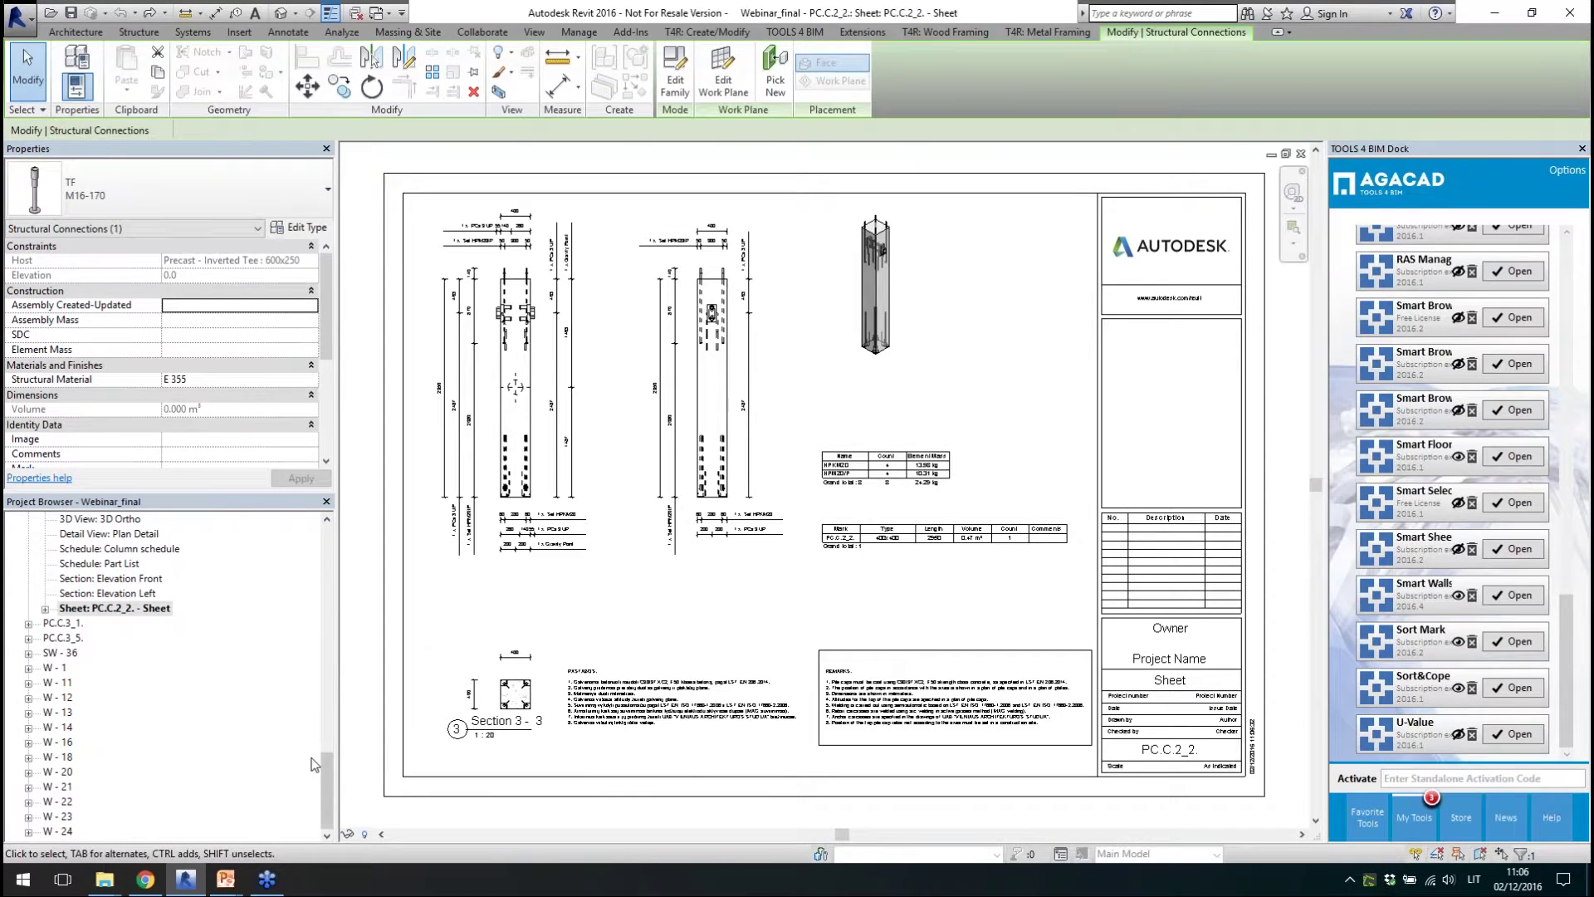
{"action": "key", "text": "Escape"}
{"action": "scroll", "coordinate": [176, 747], "scroll_direction": "up", "scroll_amount": 7}
{"action": "double_click", "coordinate": [133, 742]}
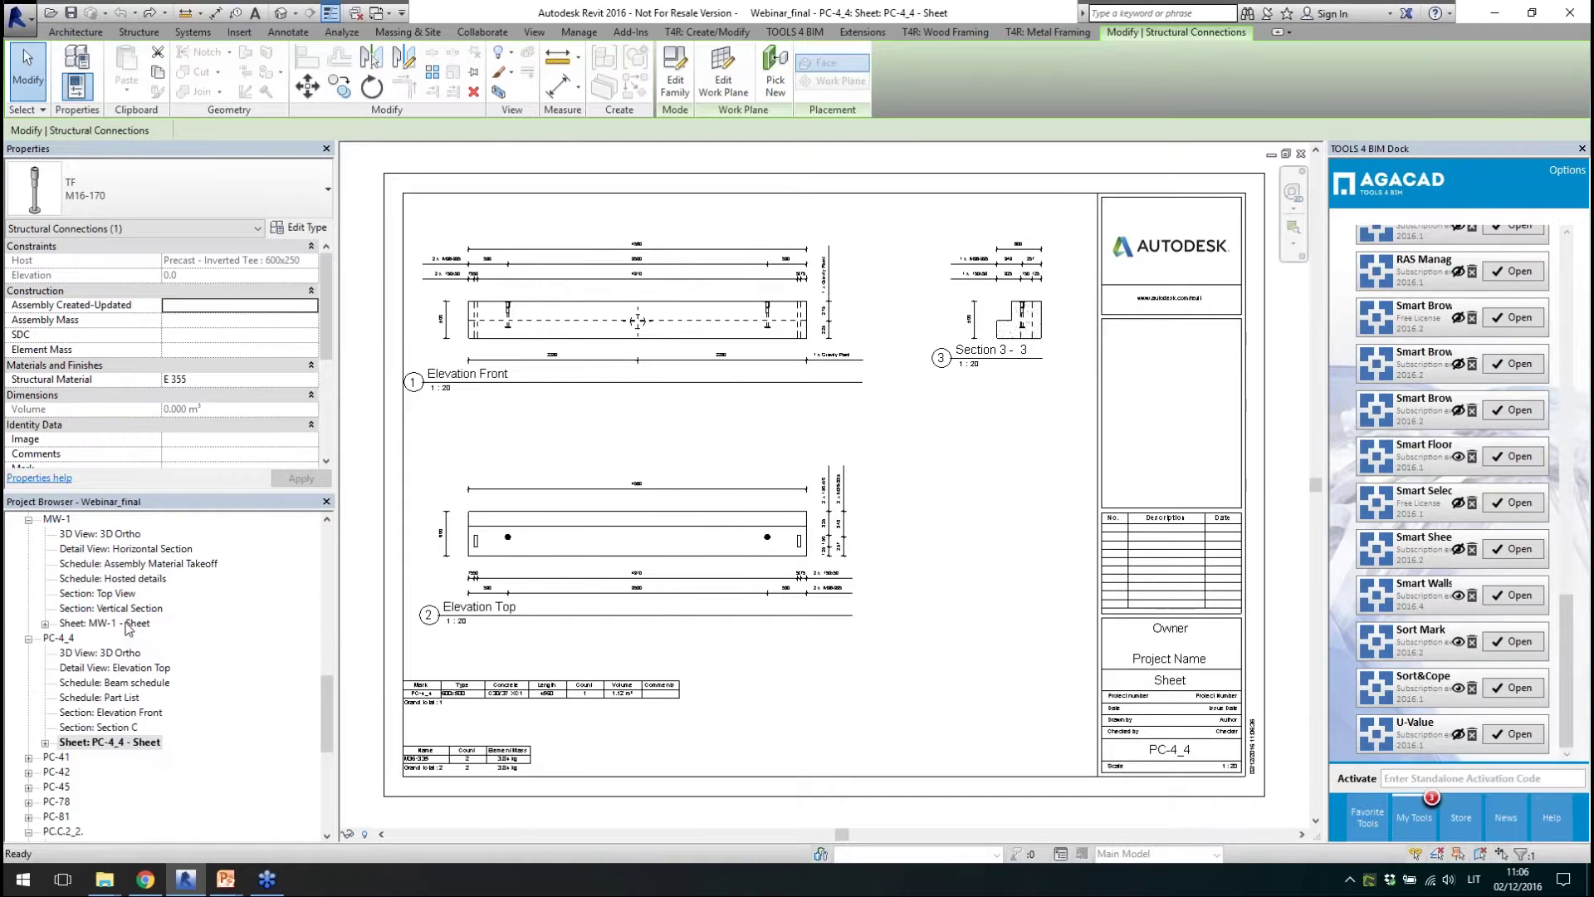
{"action": "double_click", "coordinate": [127, 624]}
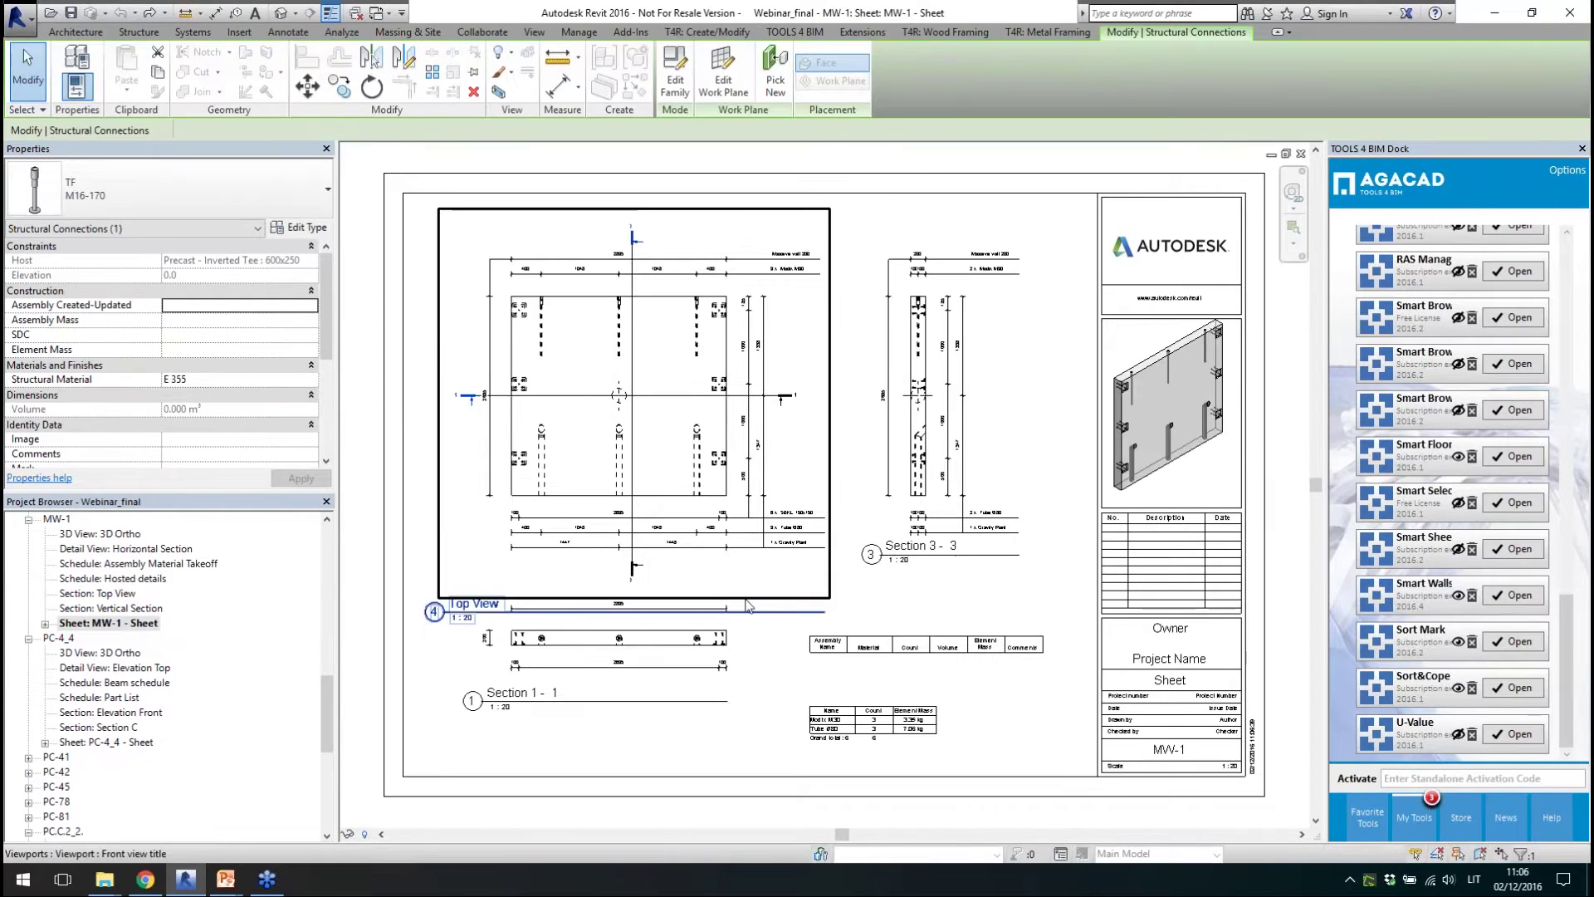
- Show the default 3D view, close it and inspect the building in the Webinar splitted project's 3D view
{"action": "left_click", "coordinate": [282, 14]}
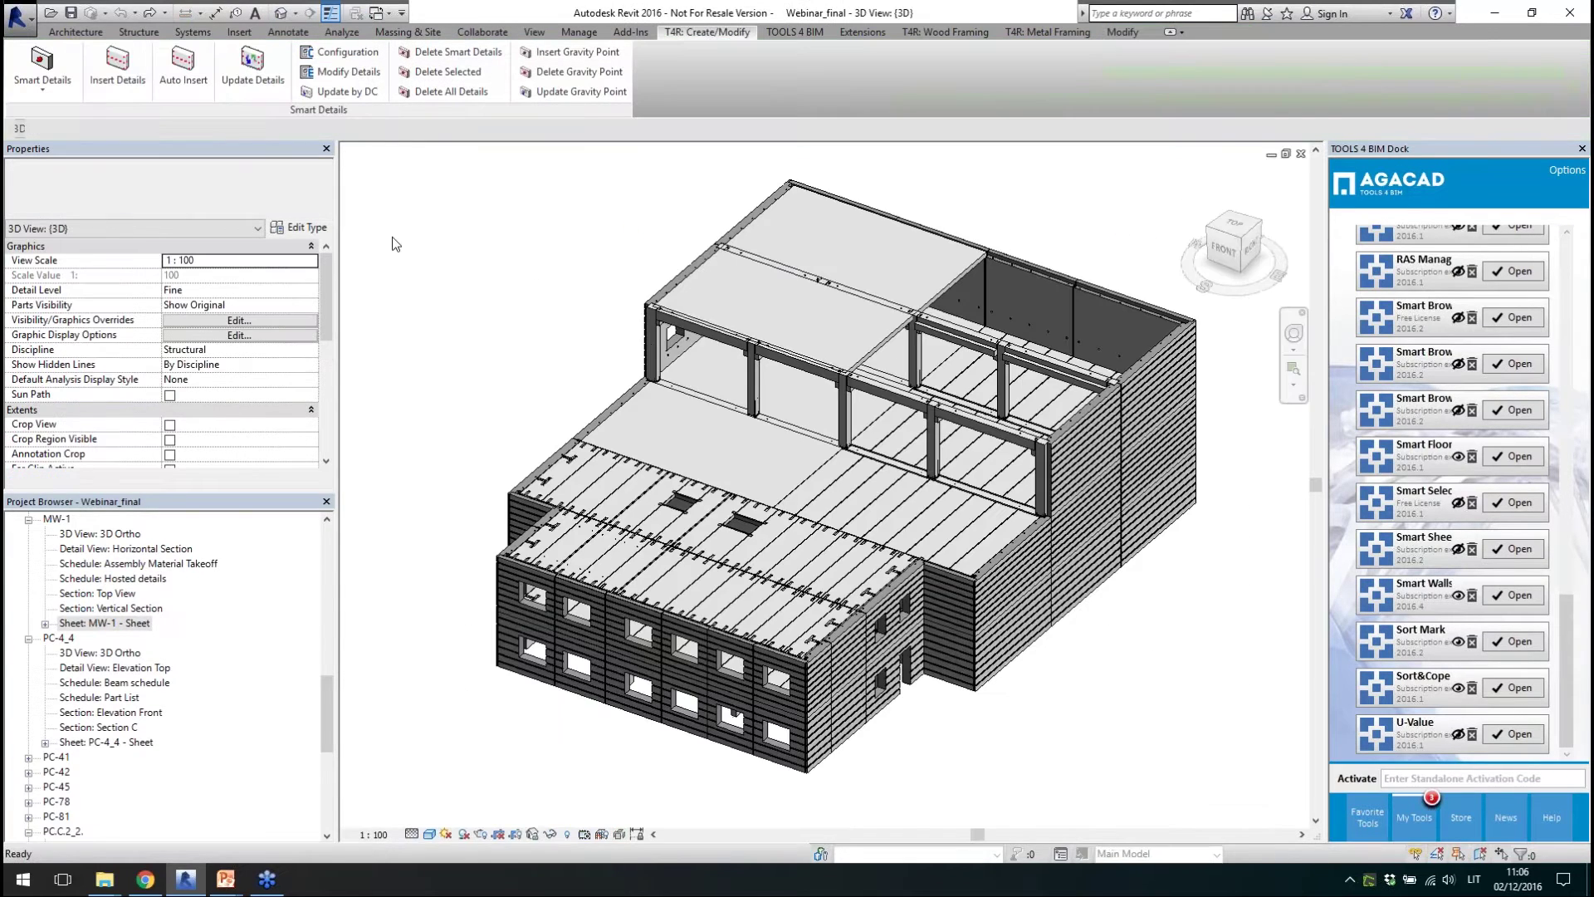
{"action": "middle_click_drag", "start_coordinate": [480, 352], "coordinate": [1159, 313], "text": "shift"}
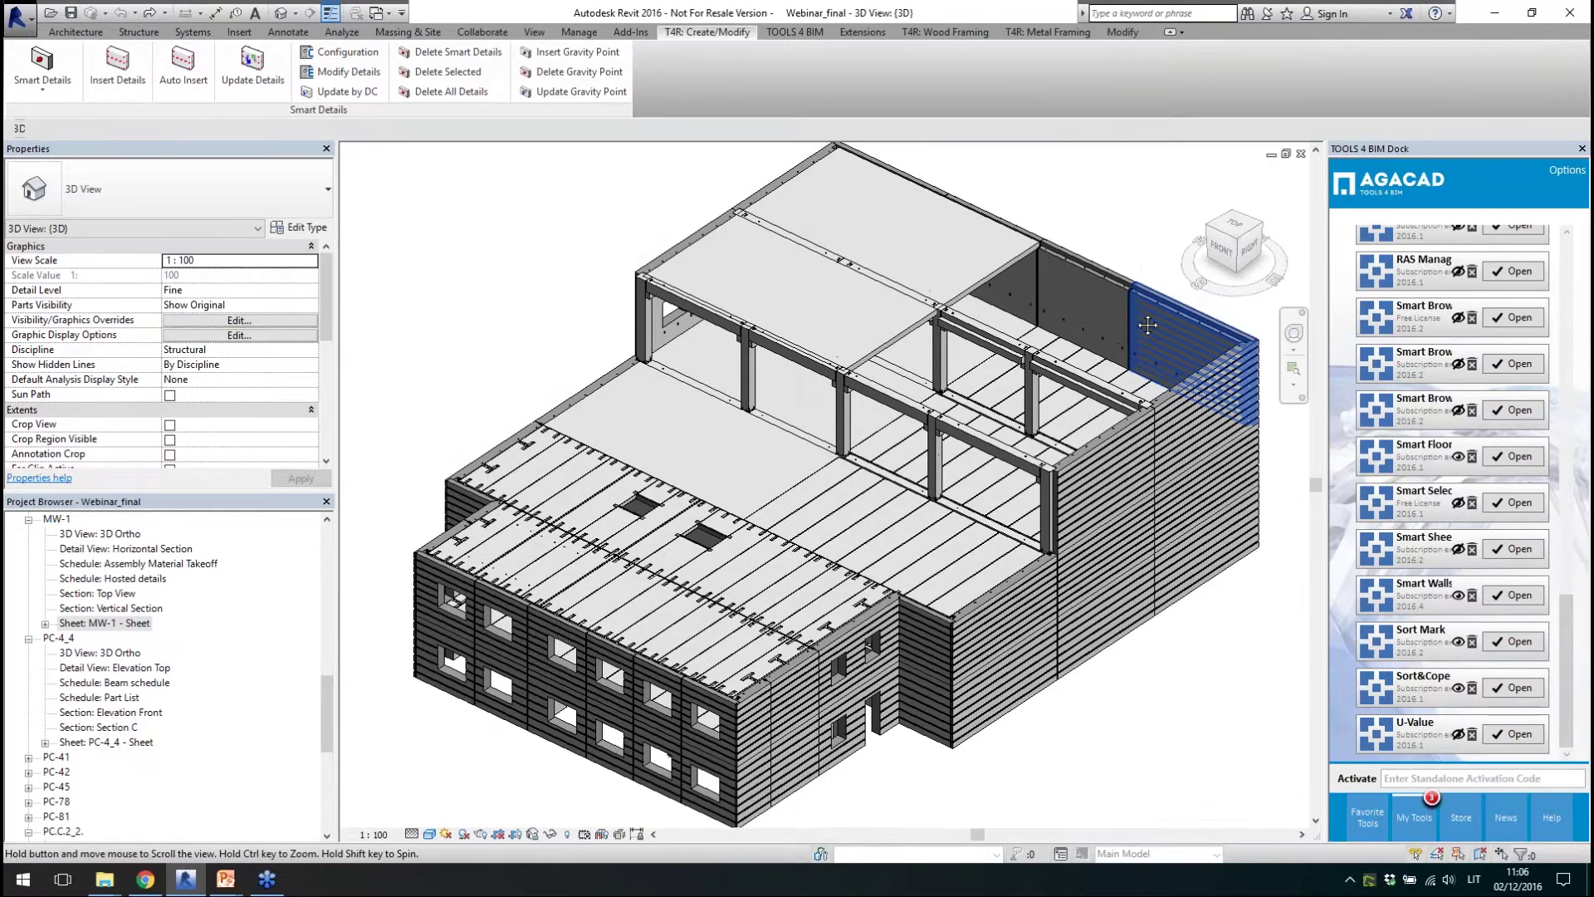
{"action": "left_click", "coordinate": [1301, 154]}
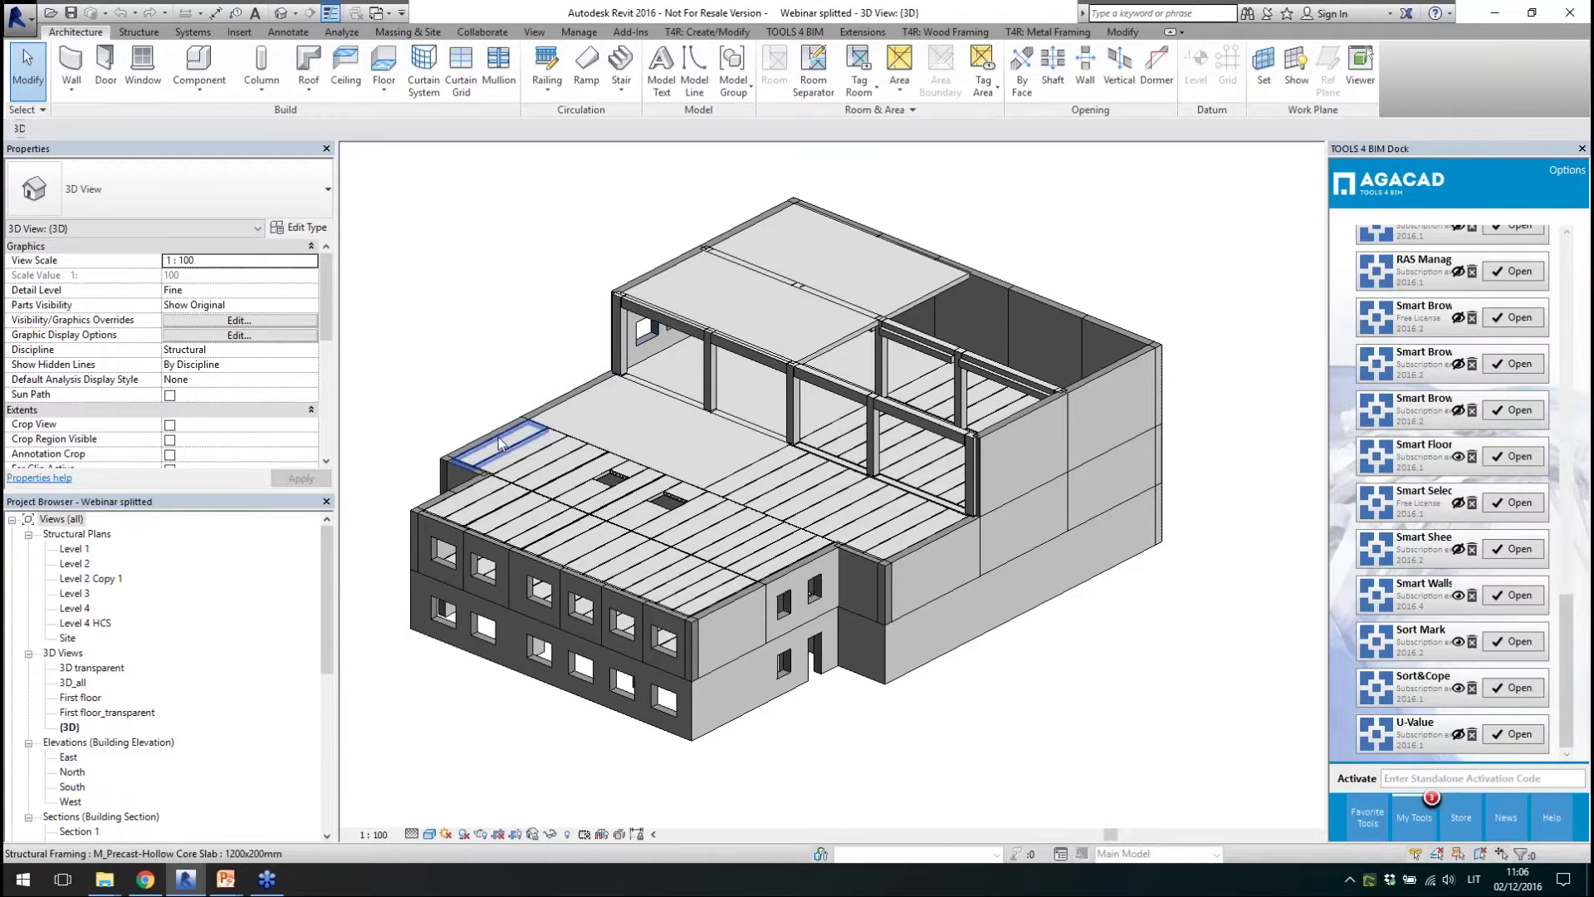
{"action": "middle_click_drag", "start_coordinate": [502, 432], "coordinate": [488, 457], "text": "shift"}
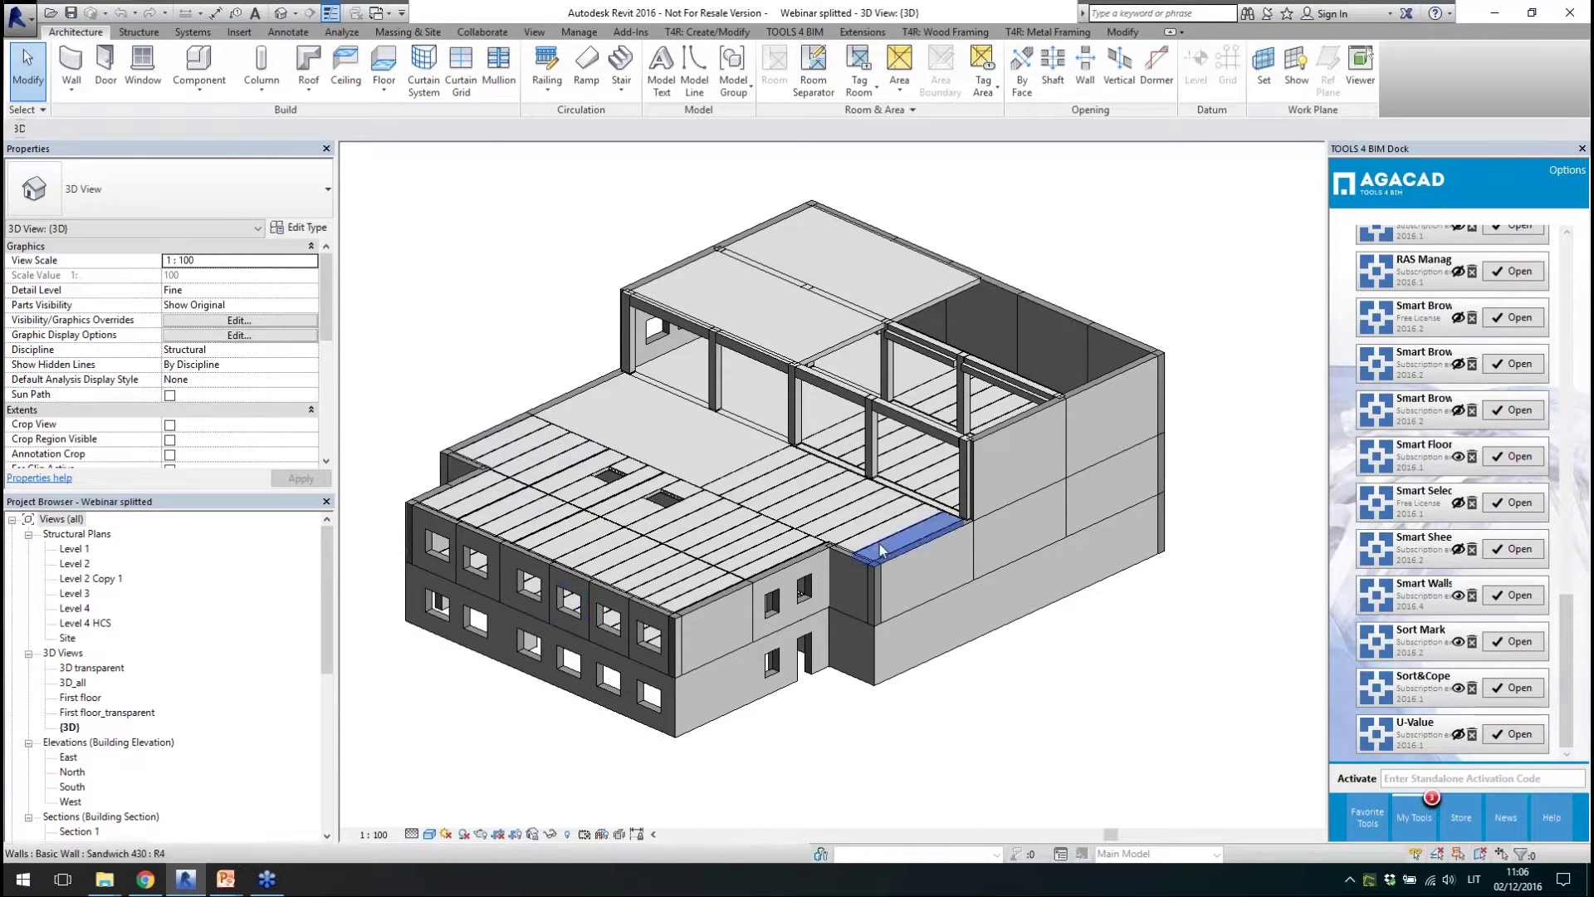
{"action": "scroll", "coordinate": [469, 554], "scroll_direction": "up", "scroll_amount": 1}
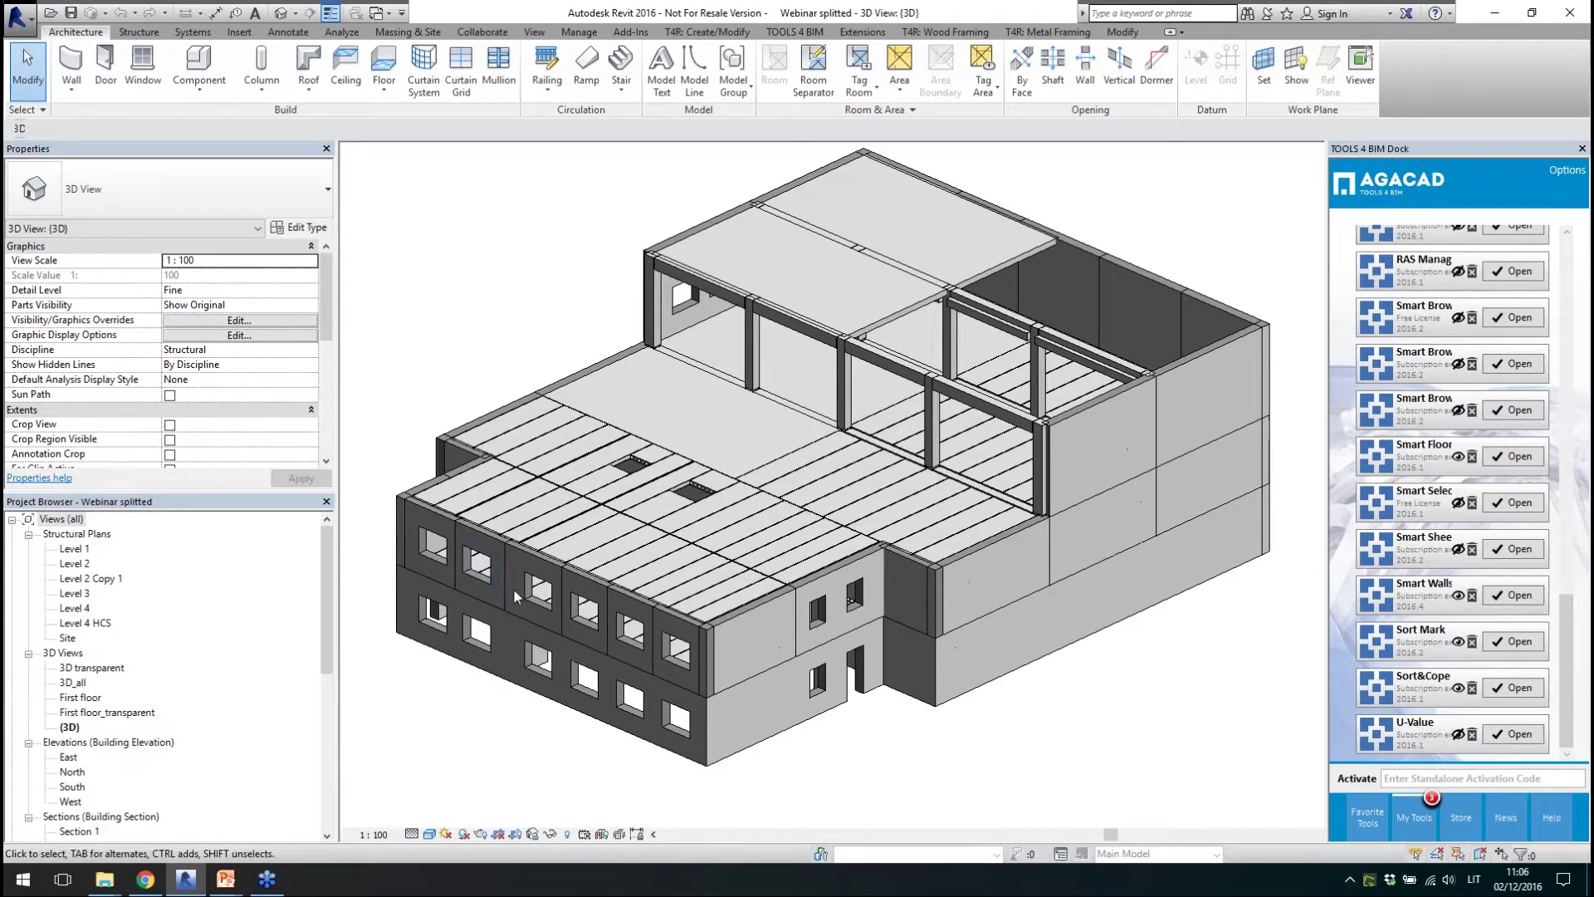
{"action": "middle_click_drag", "start_coordinate": [679, 655], "coordinate": [671, 653], "text": "shift"}
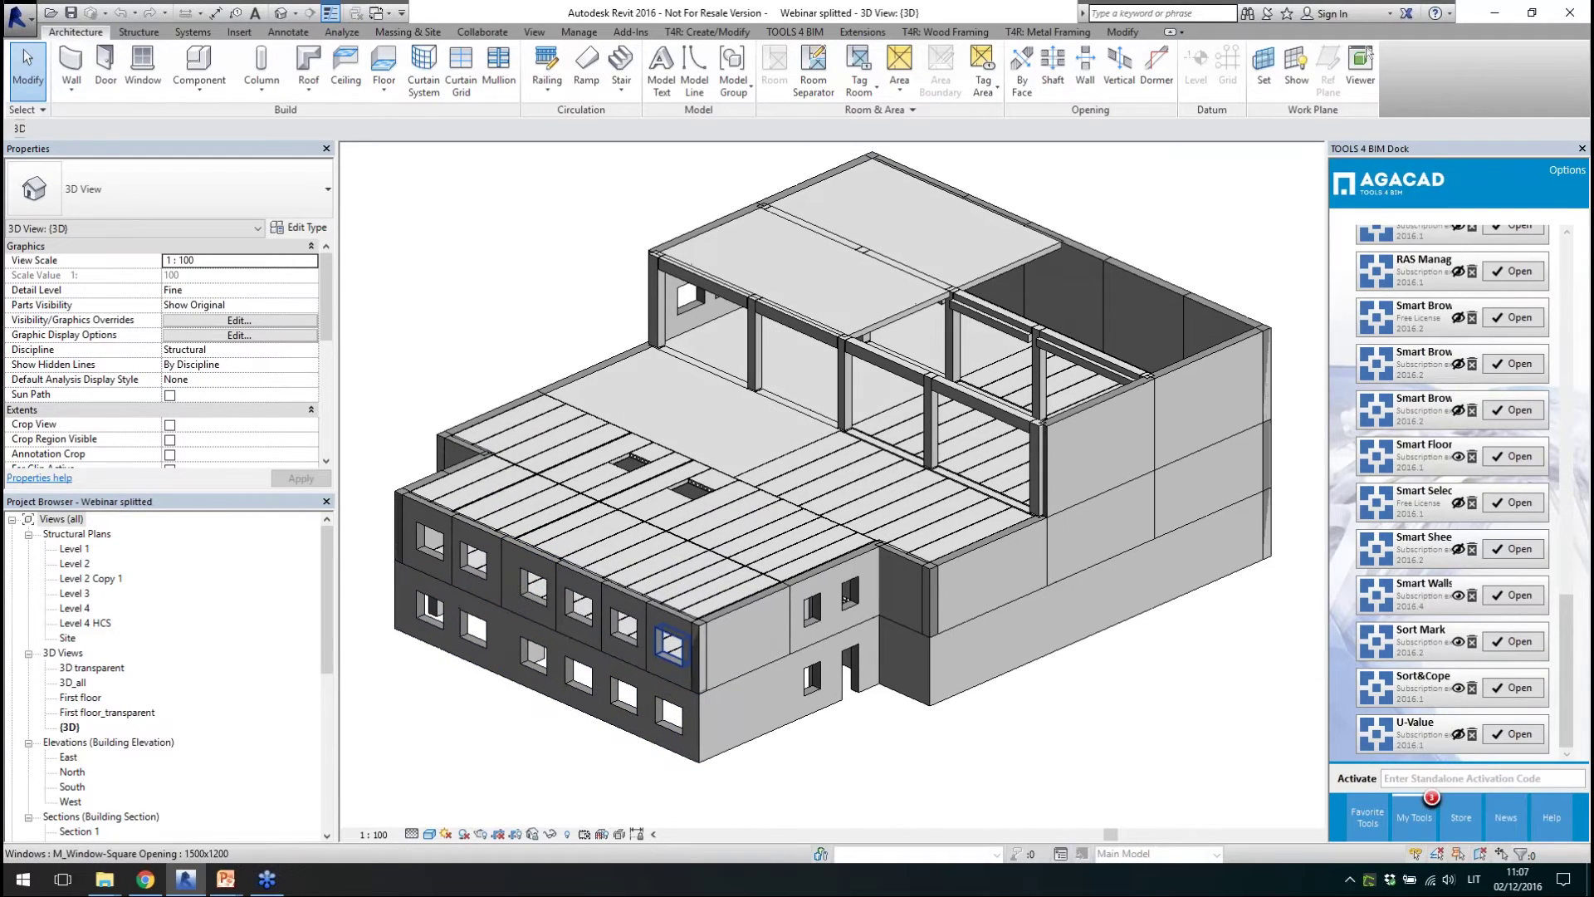
- Open the Level 1 structural plan and bring the whole floor layout into close view
{"action": "double_click", "coordinate": [74, 549]}
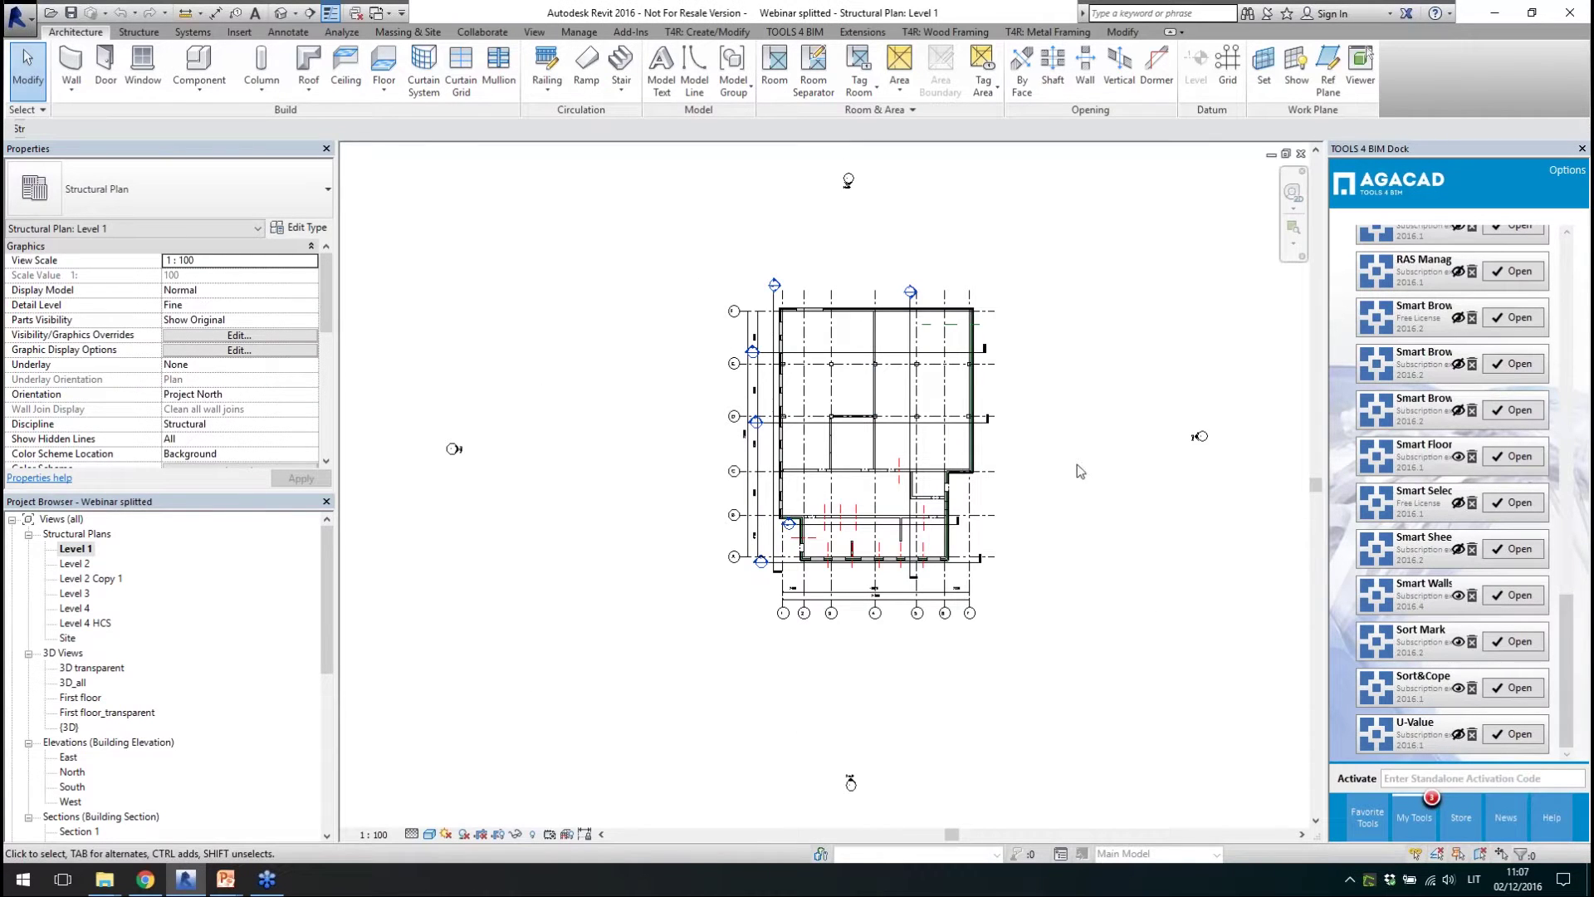
{"action": "scroll", "coordinate": [1033, 444], "scroll_direction": "up", "scroll_amount": 3}
{"action": "middle_click_drag", "start_coordinate": [998, 368], "coordinate": [989, 379]}
- Bring up the Smart Walls tool from the favorite tools and show its Decompose Walls commands
{"action": "left_click_drag", "start_coordinate": [1576, 677], "coordinate": [1575, 303]}
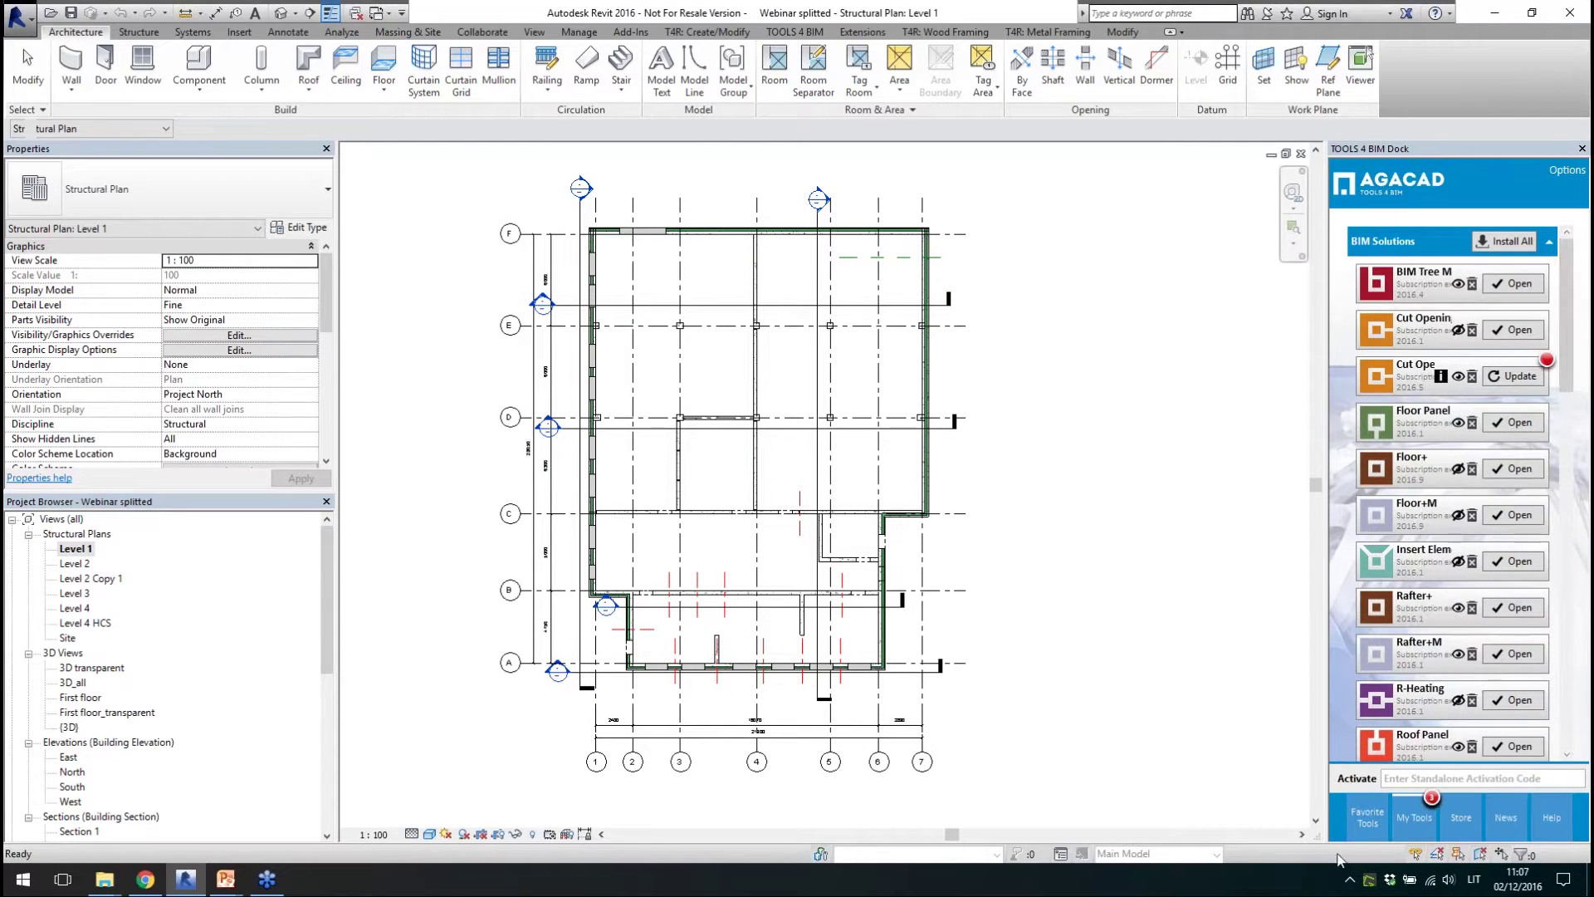
{"action": "left_click", "coordinate": [1370, 818]}
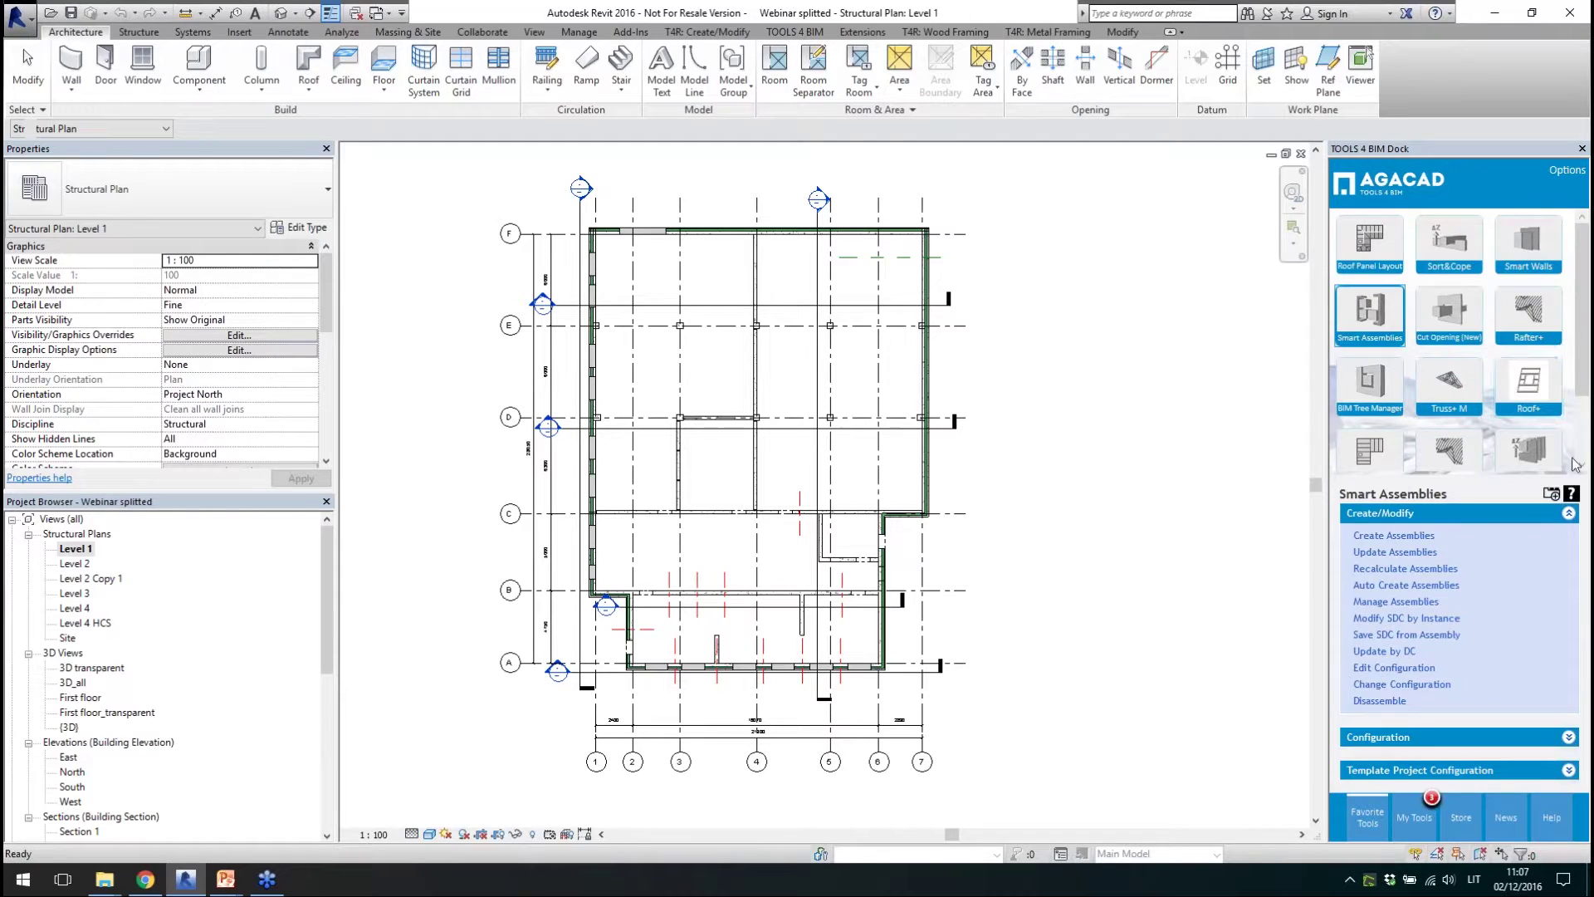
{"action": "left_click", "coordinate": [1528, 249]}
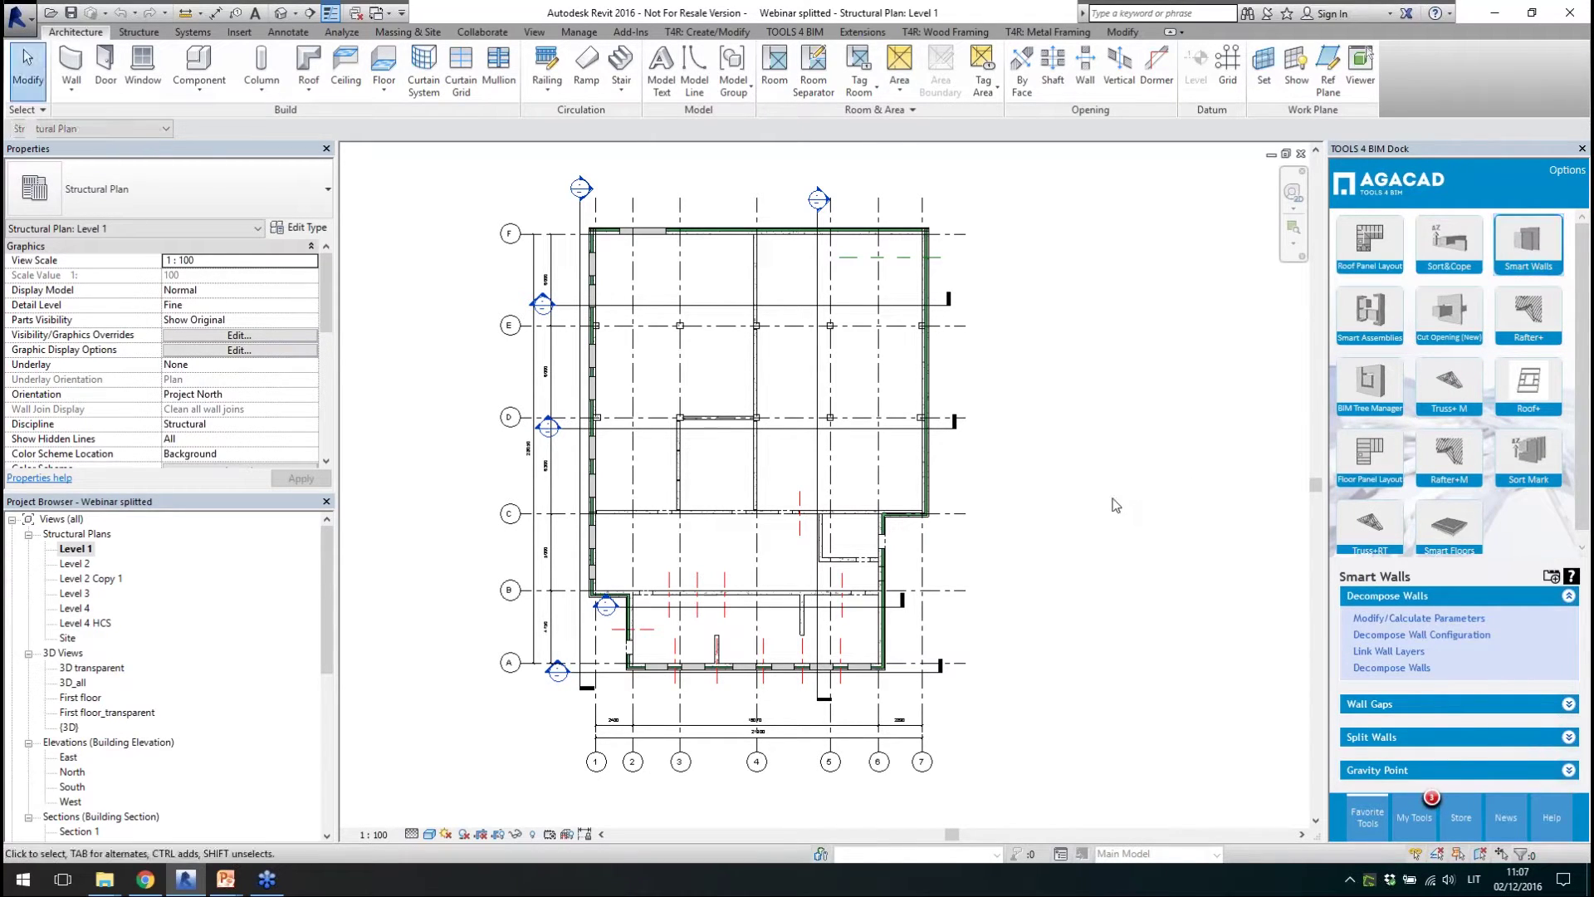
{"action": "scroll", "coordinate": [780, 660], "scroll_direction": "up", "scroll_amount": 1}
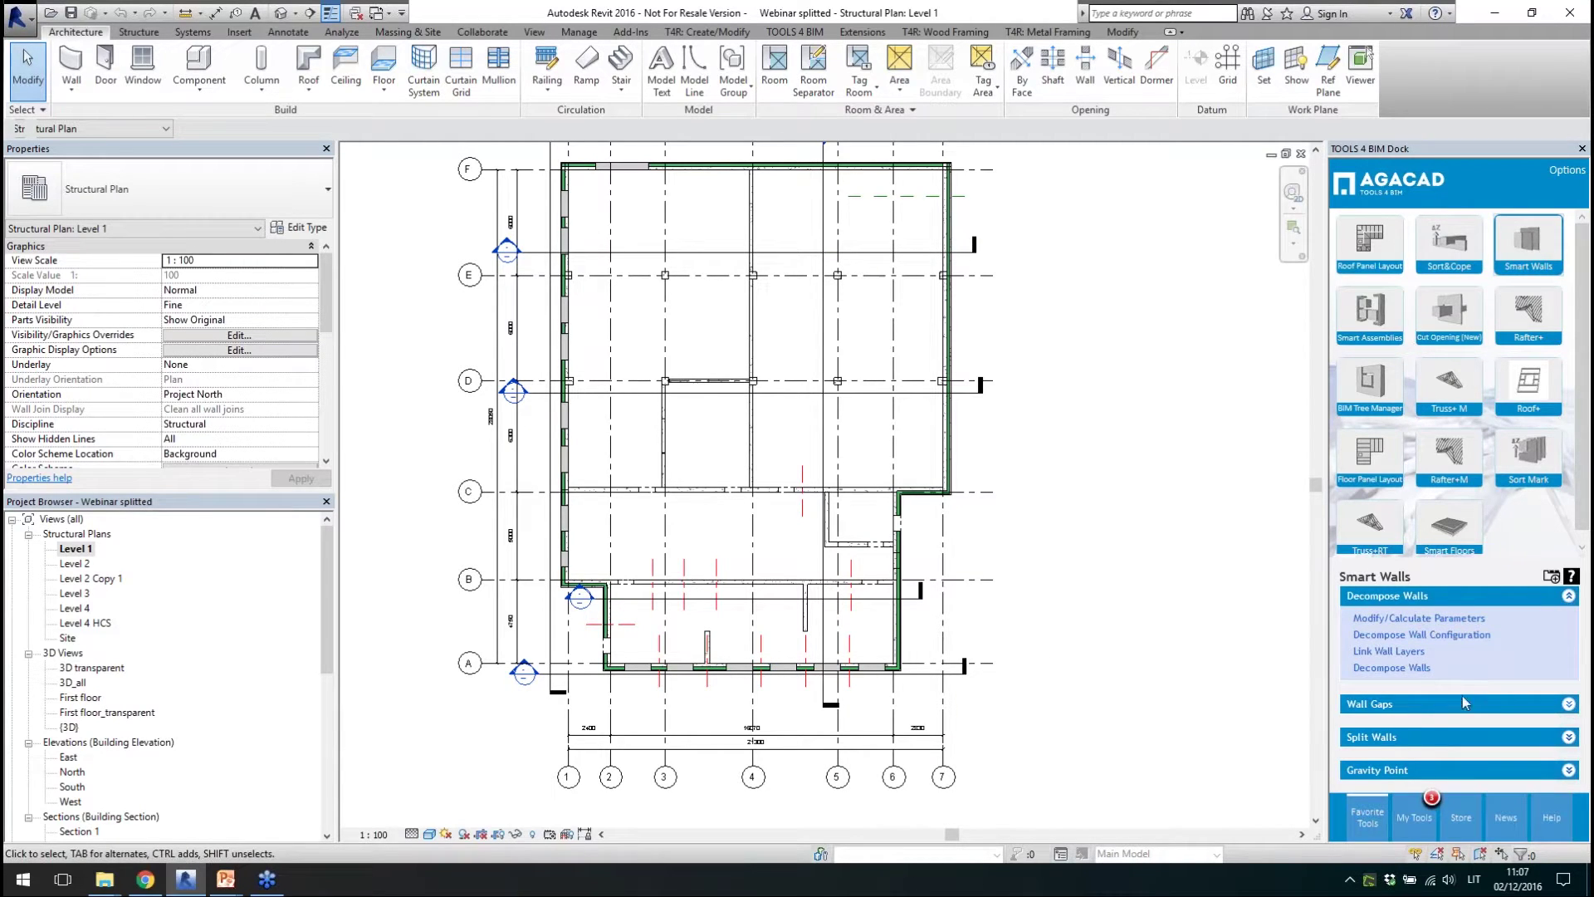
{"action": "left_click", "coordinate": [1406, 739]}
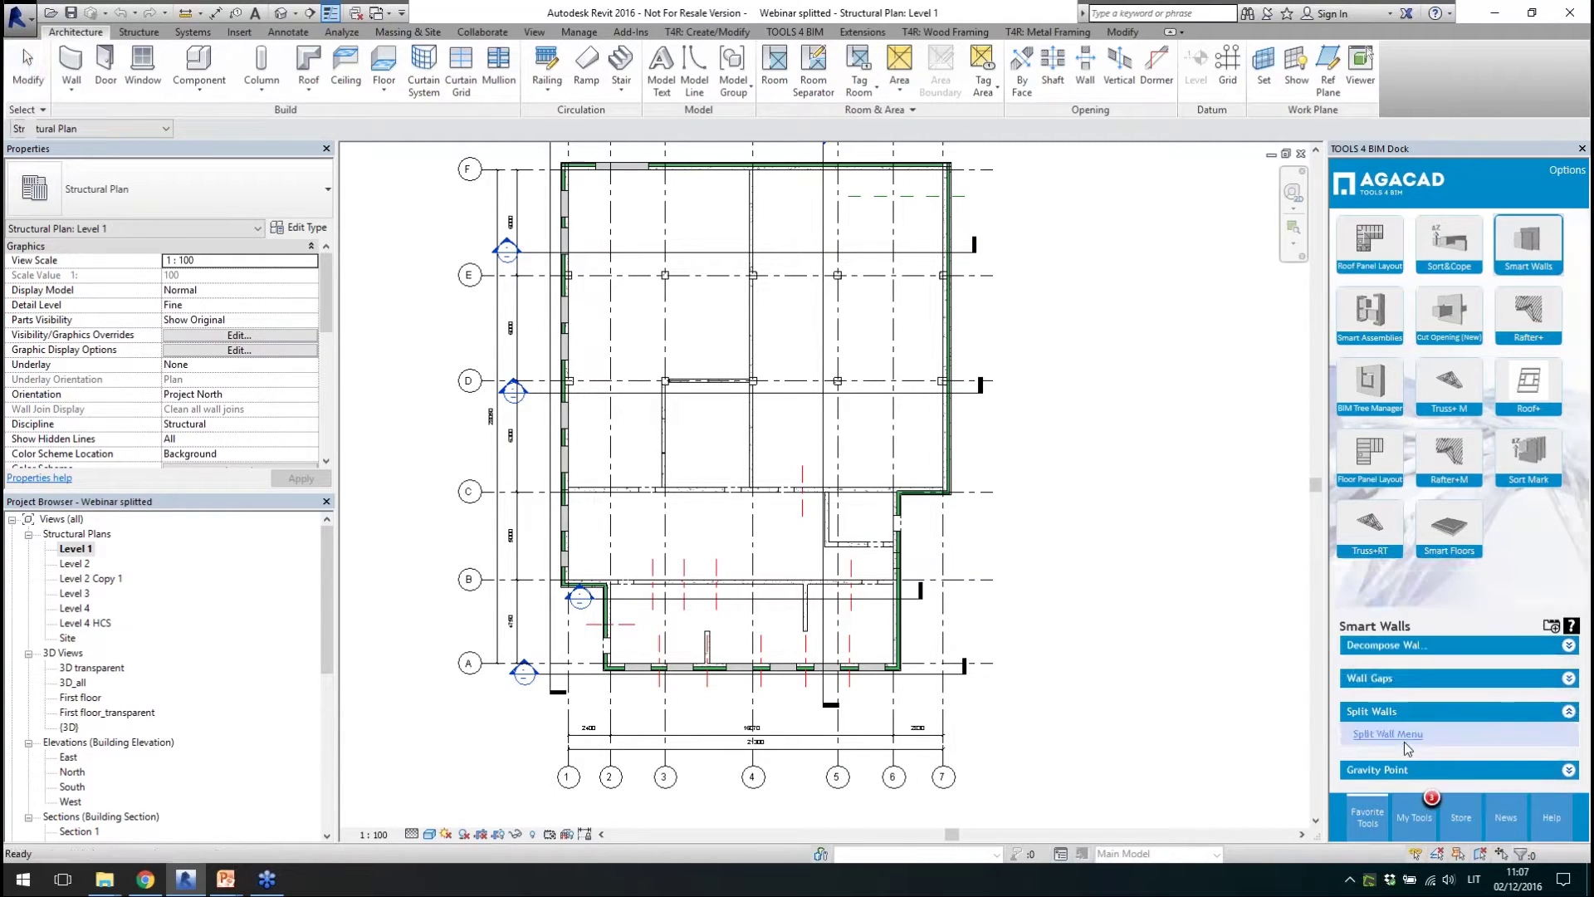
{"action": "left_click", "coordinate": [1394, 647]}
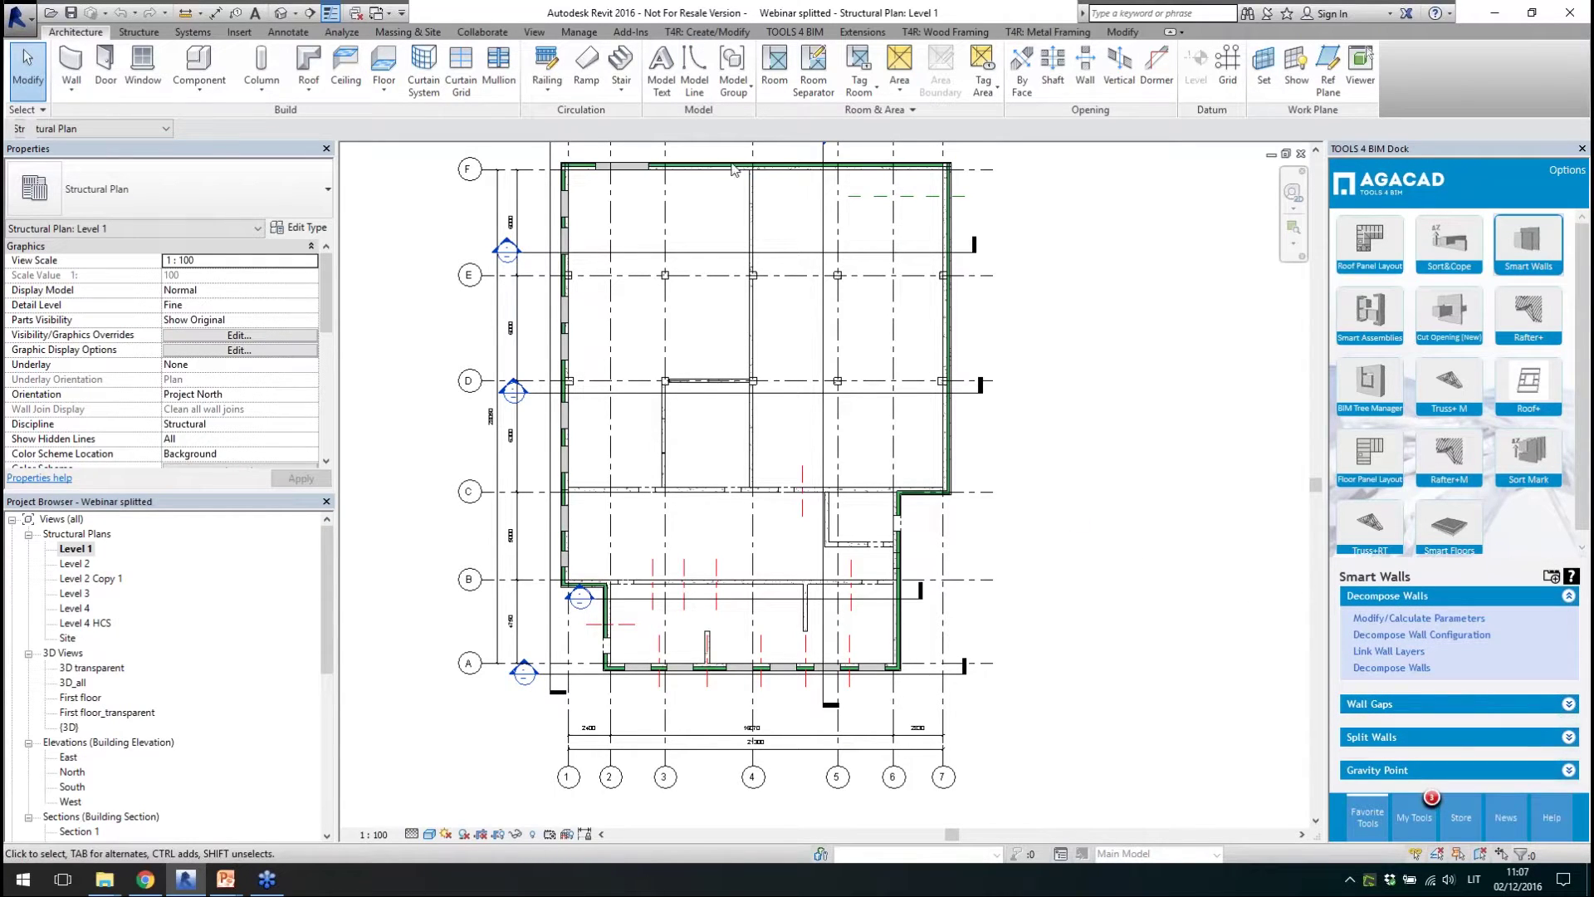
- Load the walls into an enlarged Modify/Calculate Parameters table and add the Volume and Width parameters
{"action": "left_click", "coordinate": [1419, 619]}
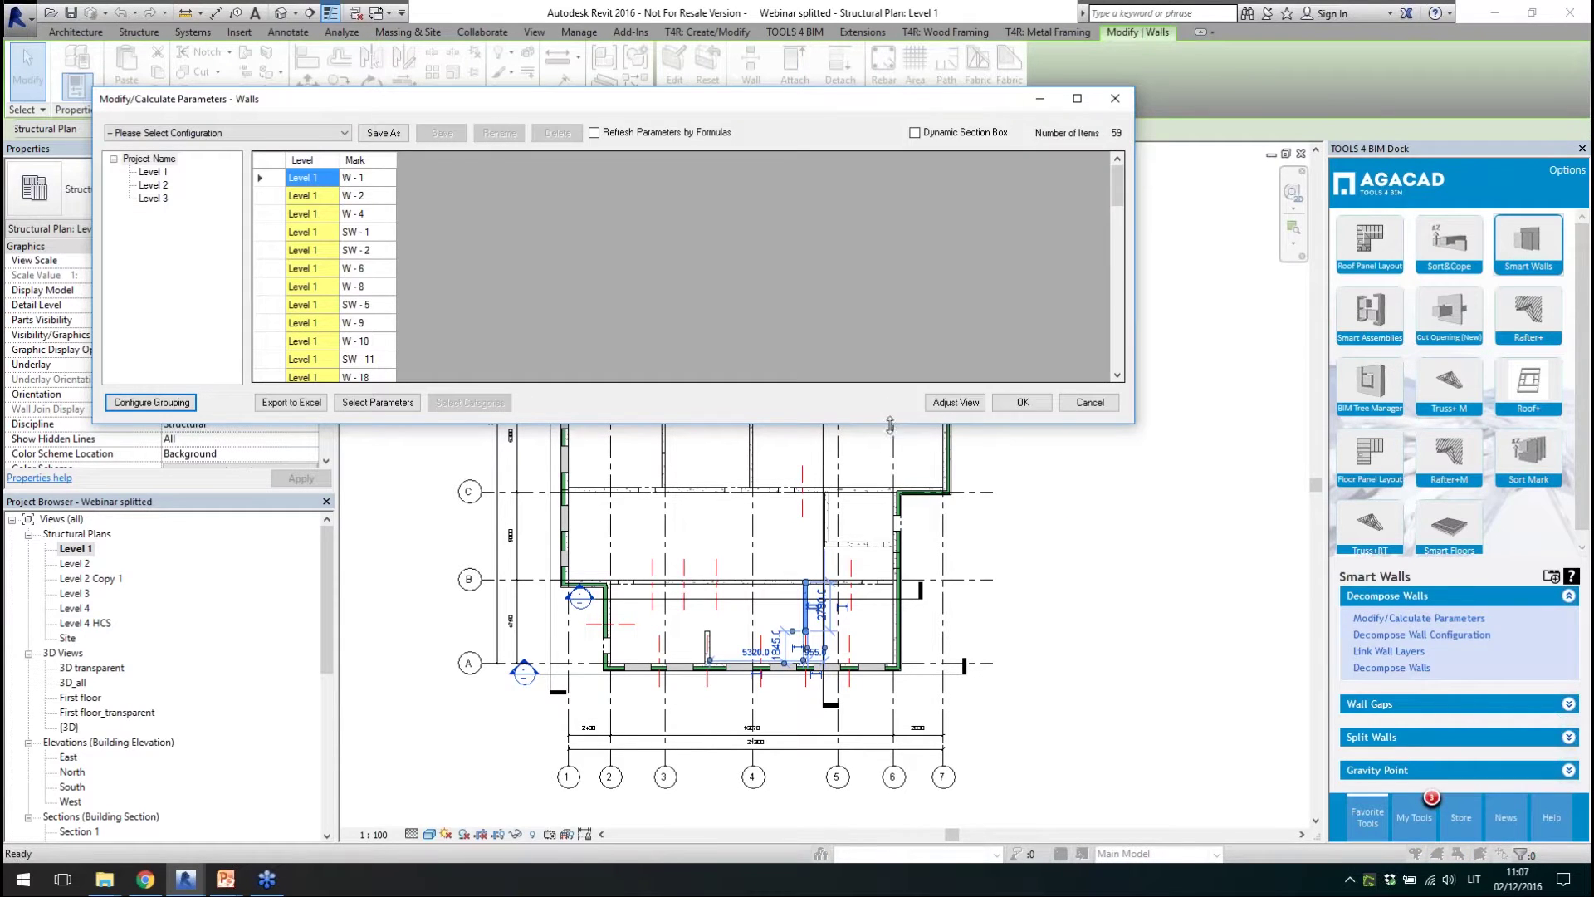
{"action": "left_click_drag", "start_coordinate": [889, 431], "coordinate": [910, 577]}
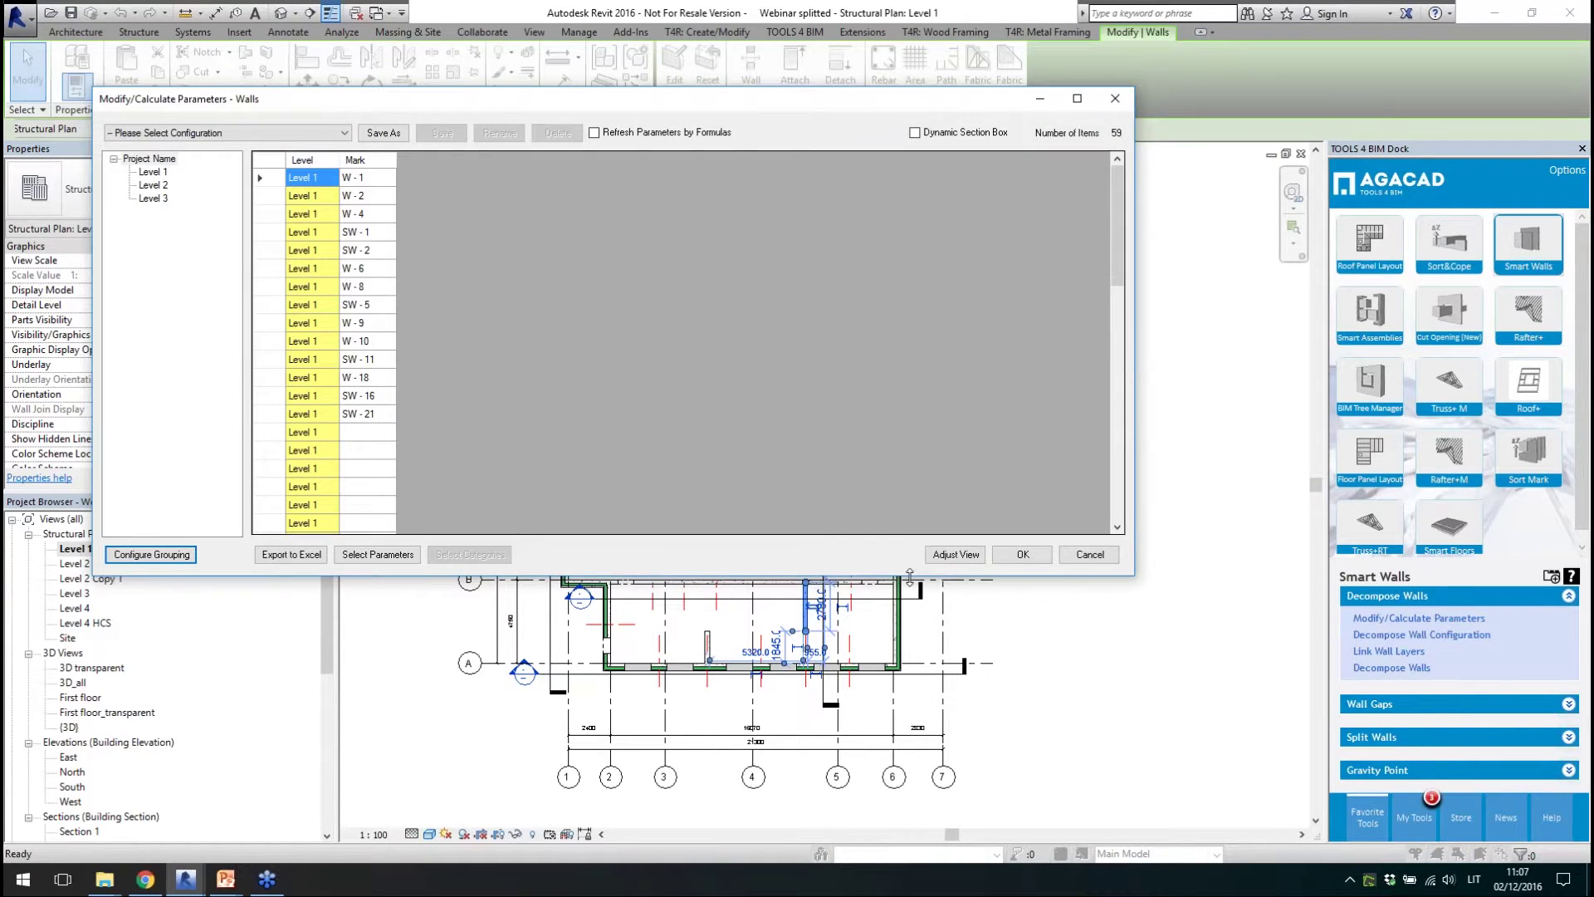
{"action": "left_click", "coordinate": [377, 555]}
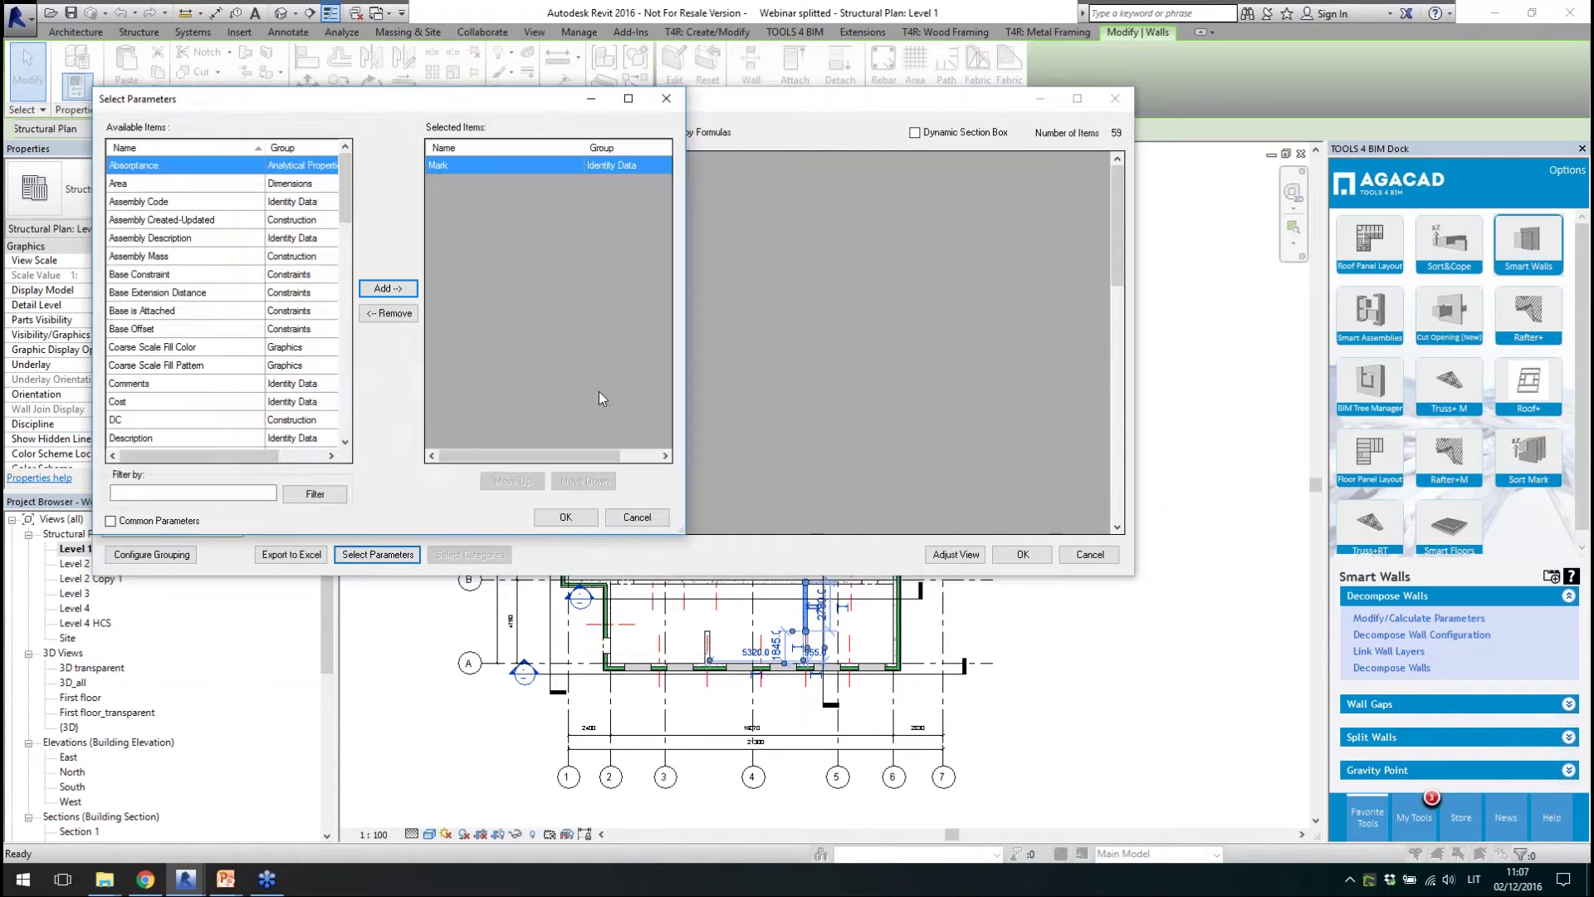
{"action": "scroll", "coordinate": [198, 265], "scroll_direction": "down", "scroll_amount": 4}
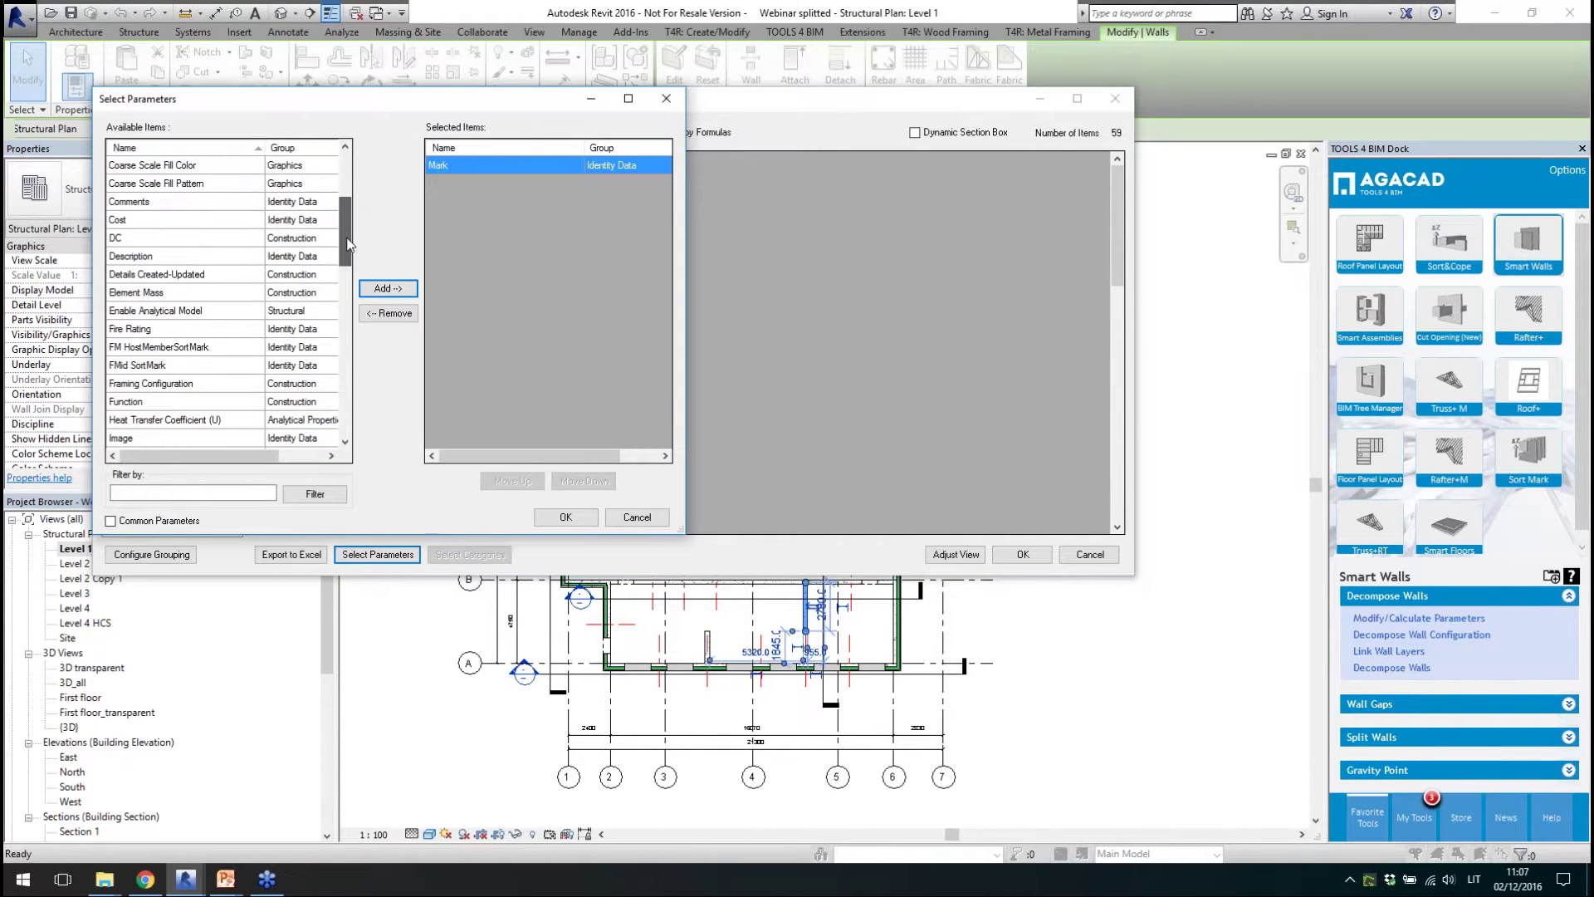
{"action": "scroll", "coordinate": [237, 359], "scroll_direction": "down", "scroll_amount": 6}
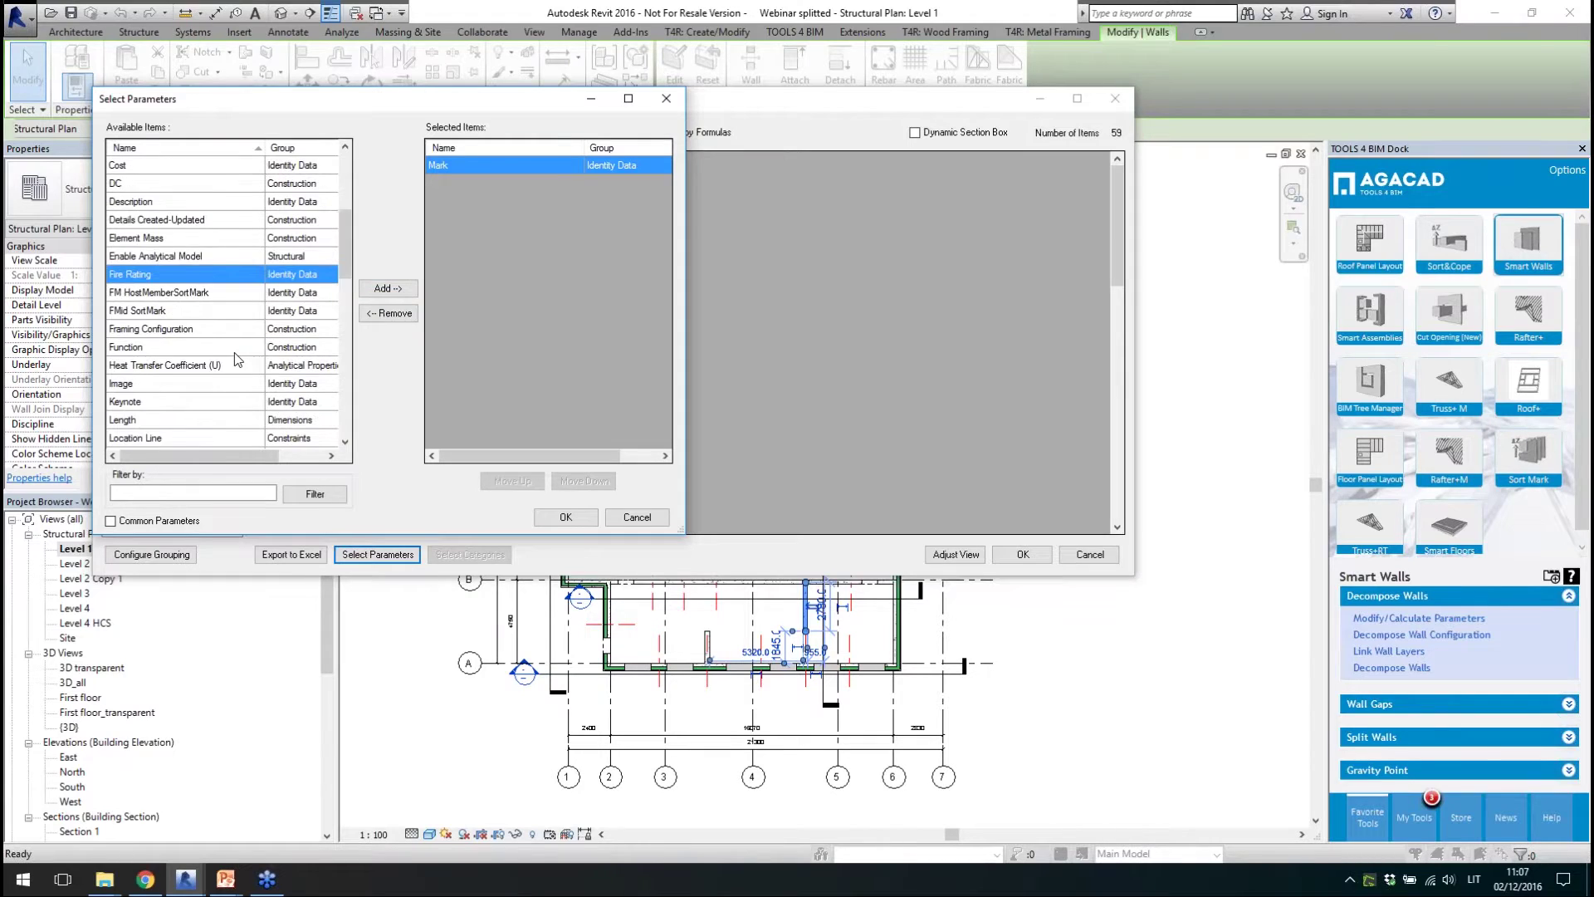
{"action": "scroll", "coordinate": [221, 370], "scroll_direction": "down", "scroll_amount": 3}
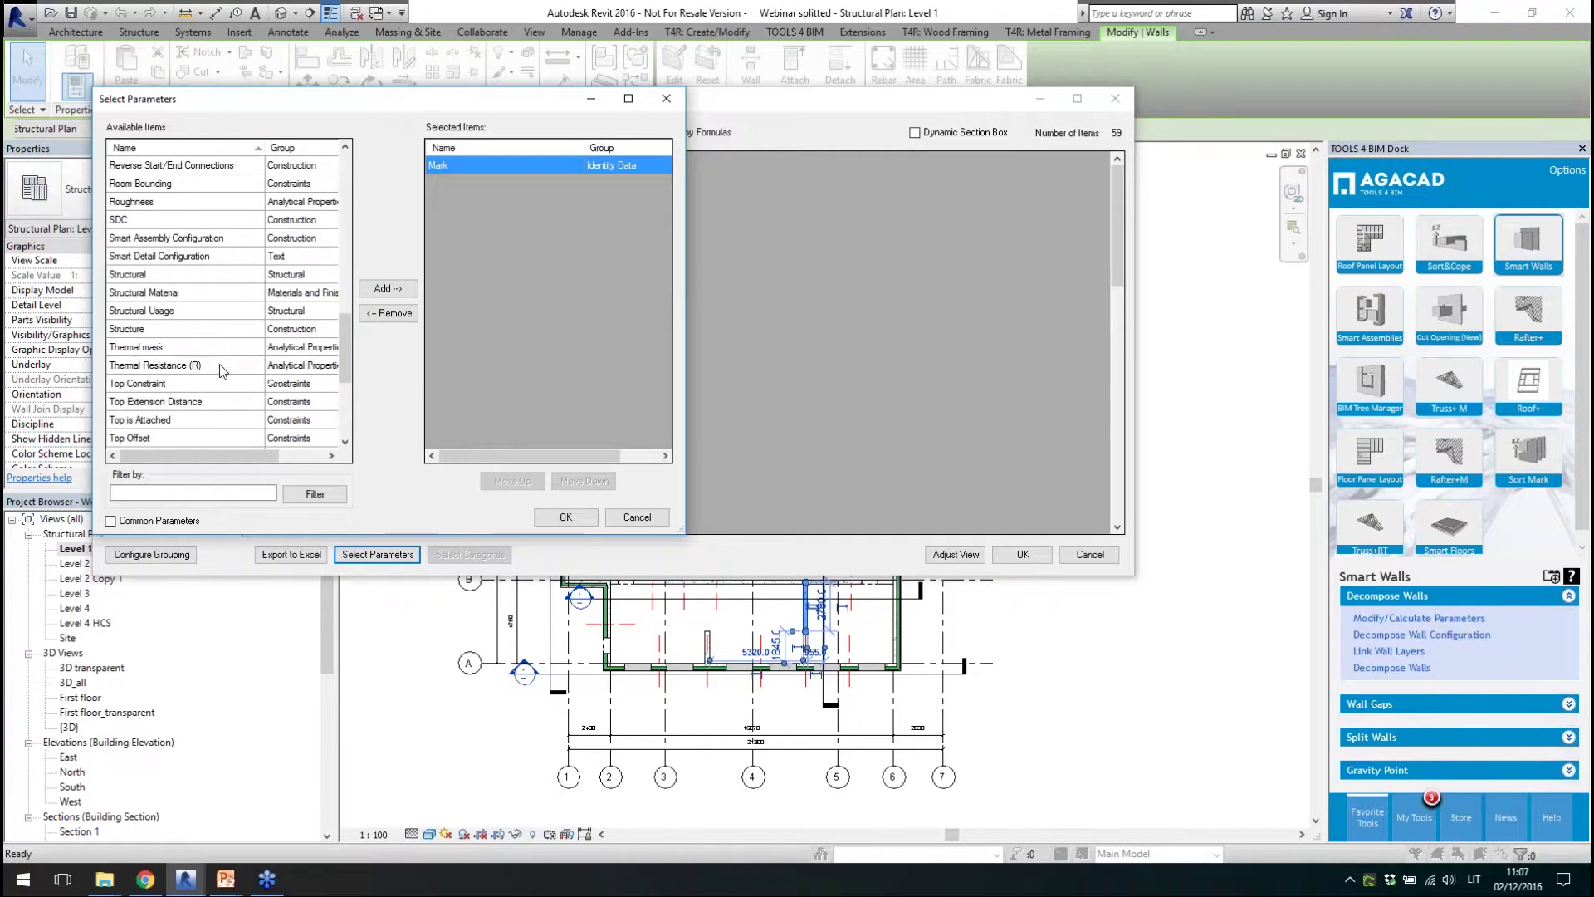
{"action": "scroll", "coordinate": [207, 332], "scroll_direction": "down", "scroll_amount": 4}
{"action": "left_click", "coordinate": [191, 384]}
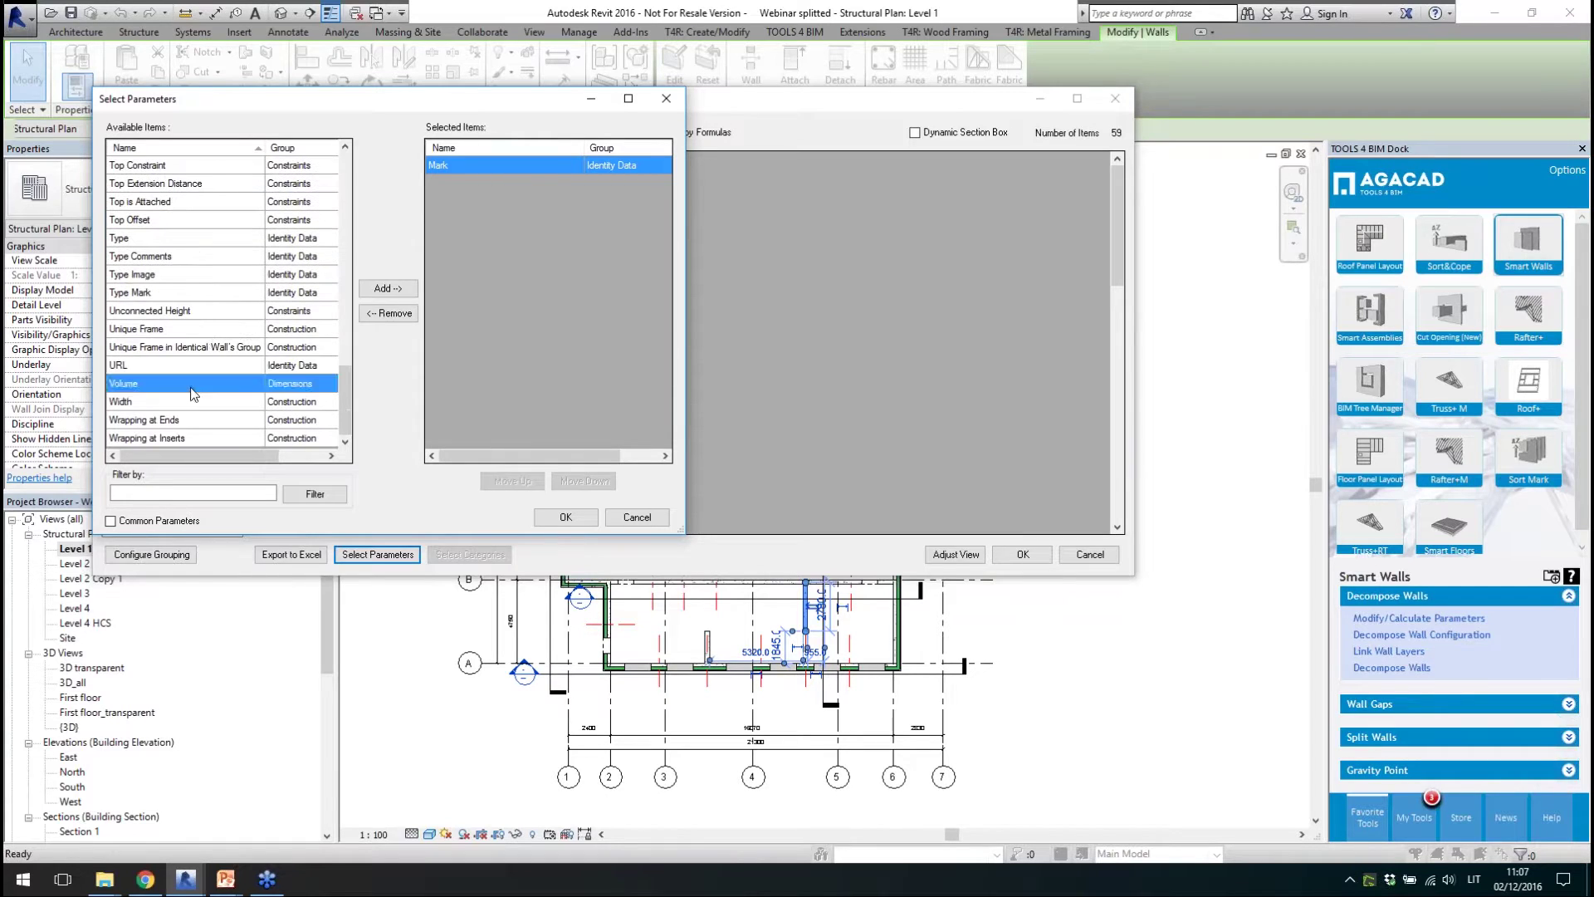
{"action": "left_click", "coordinate": [194, 402], "text": "ctrl"}
{"action": "left_click", "coordinate": [388, 288]}
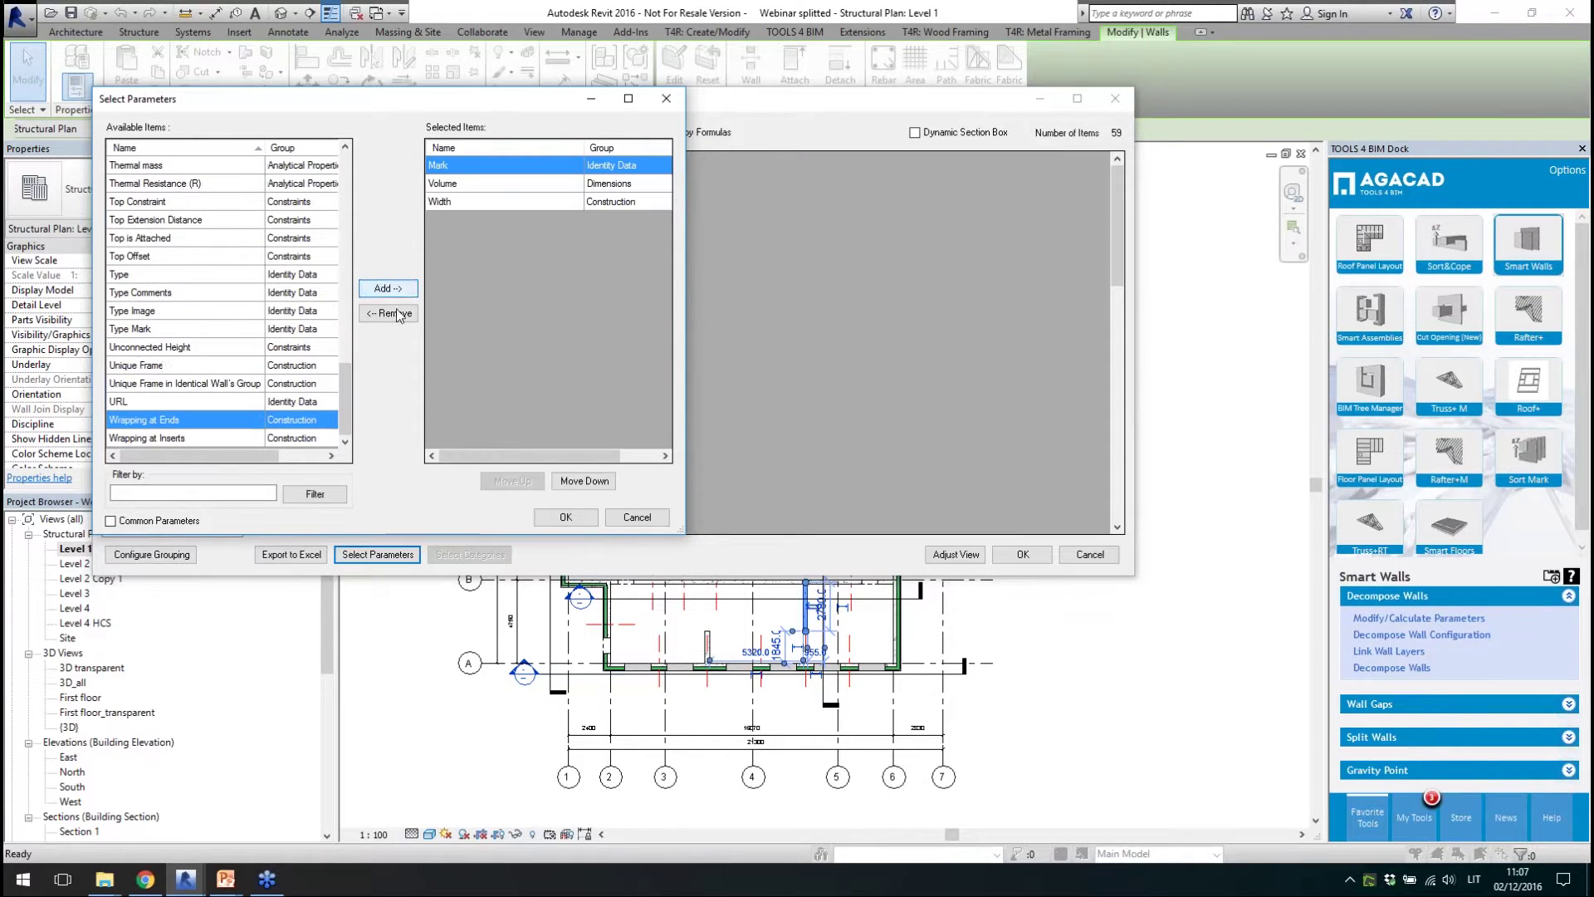
{"action": "left_click", "coordinate": [553, 515]}
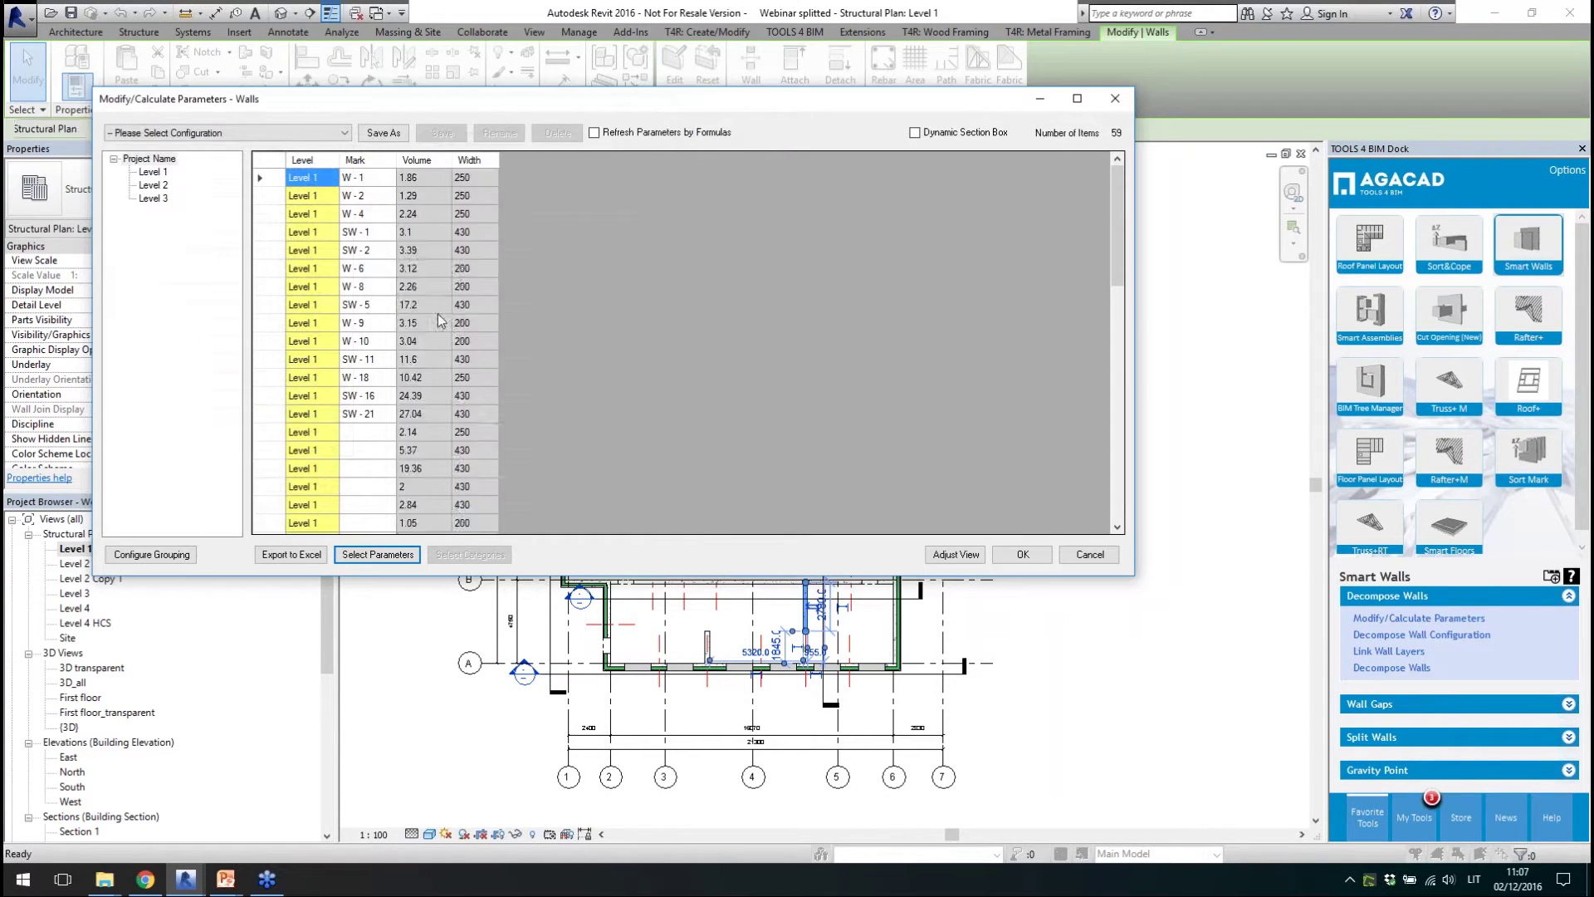
- Add Family and Type to the wall table's grouping and expand the Level 1 group
{"action": "left_click", "coordinate": [153, 172]}
{"action": "left_click", "coordinate": [198, 554]}
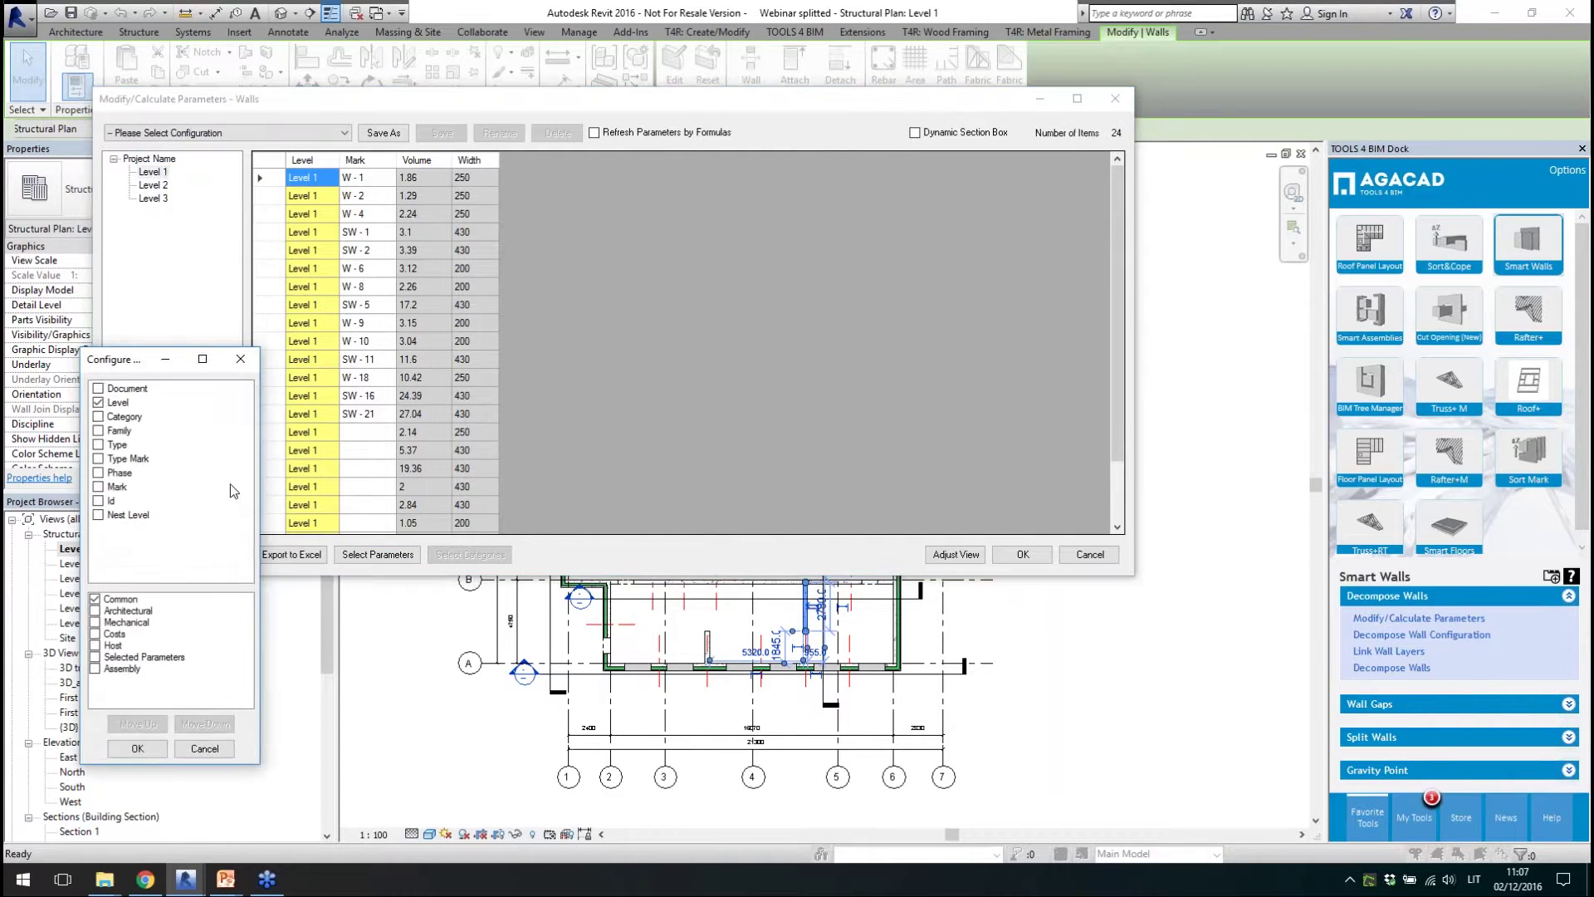
{"action": "left_click", "coordinate": [98, 431]}
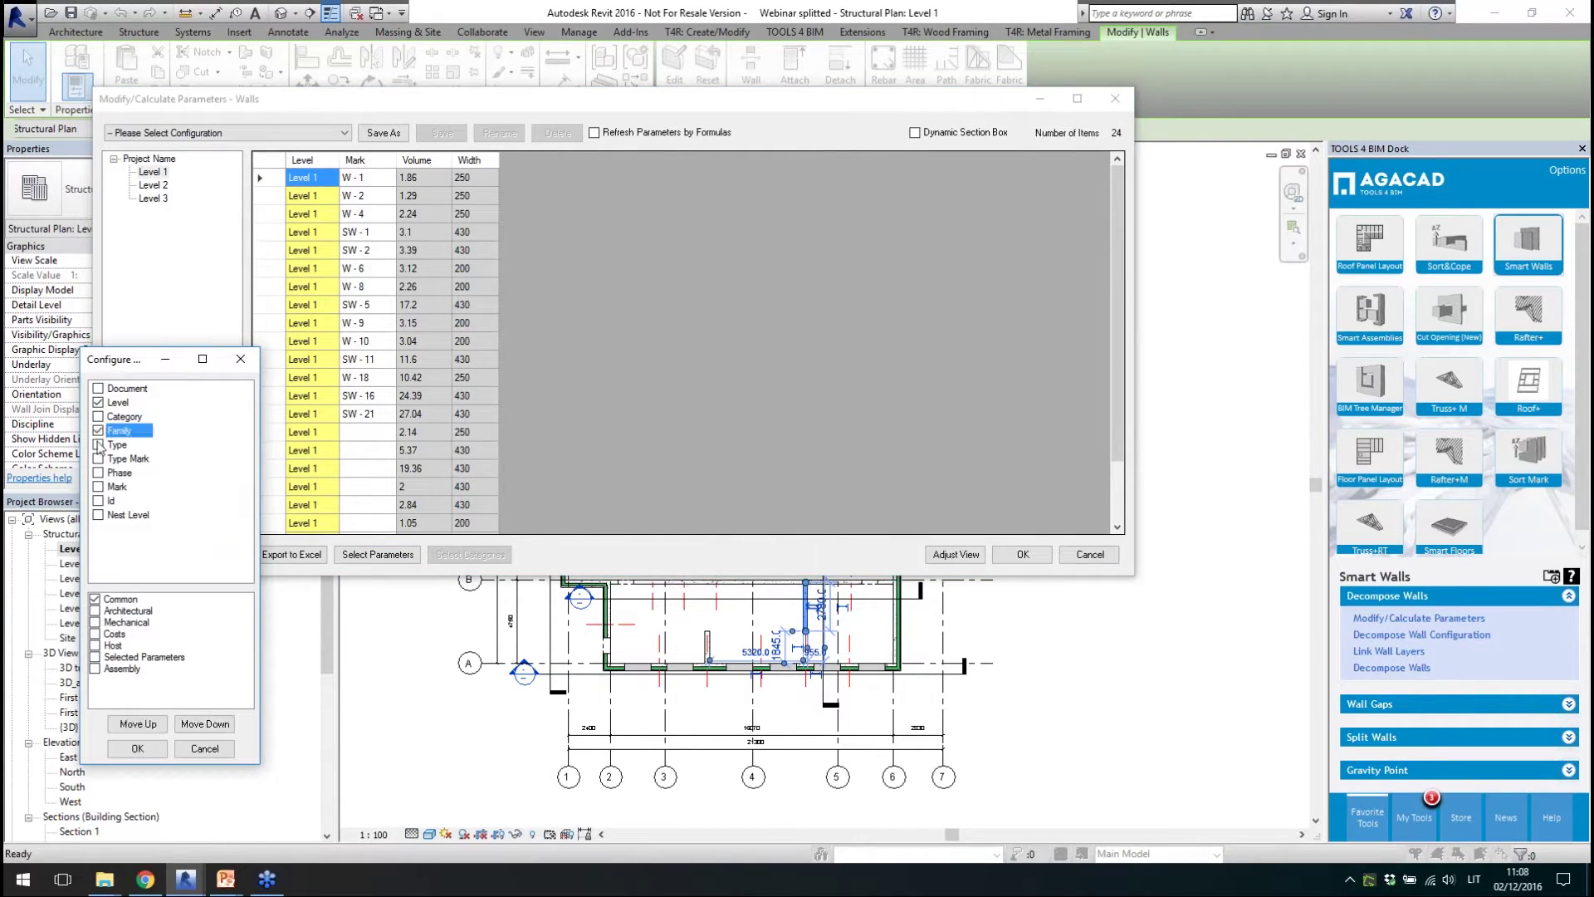
{"action": "left_click", "coordinate": [148, 748]}
{"action": "left_click", "coordinate": [129, 172]}
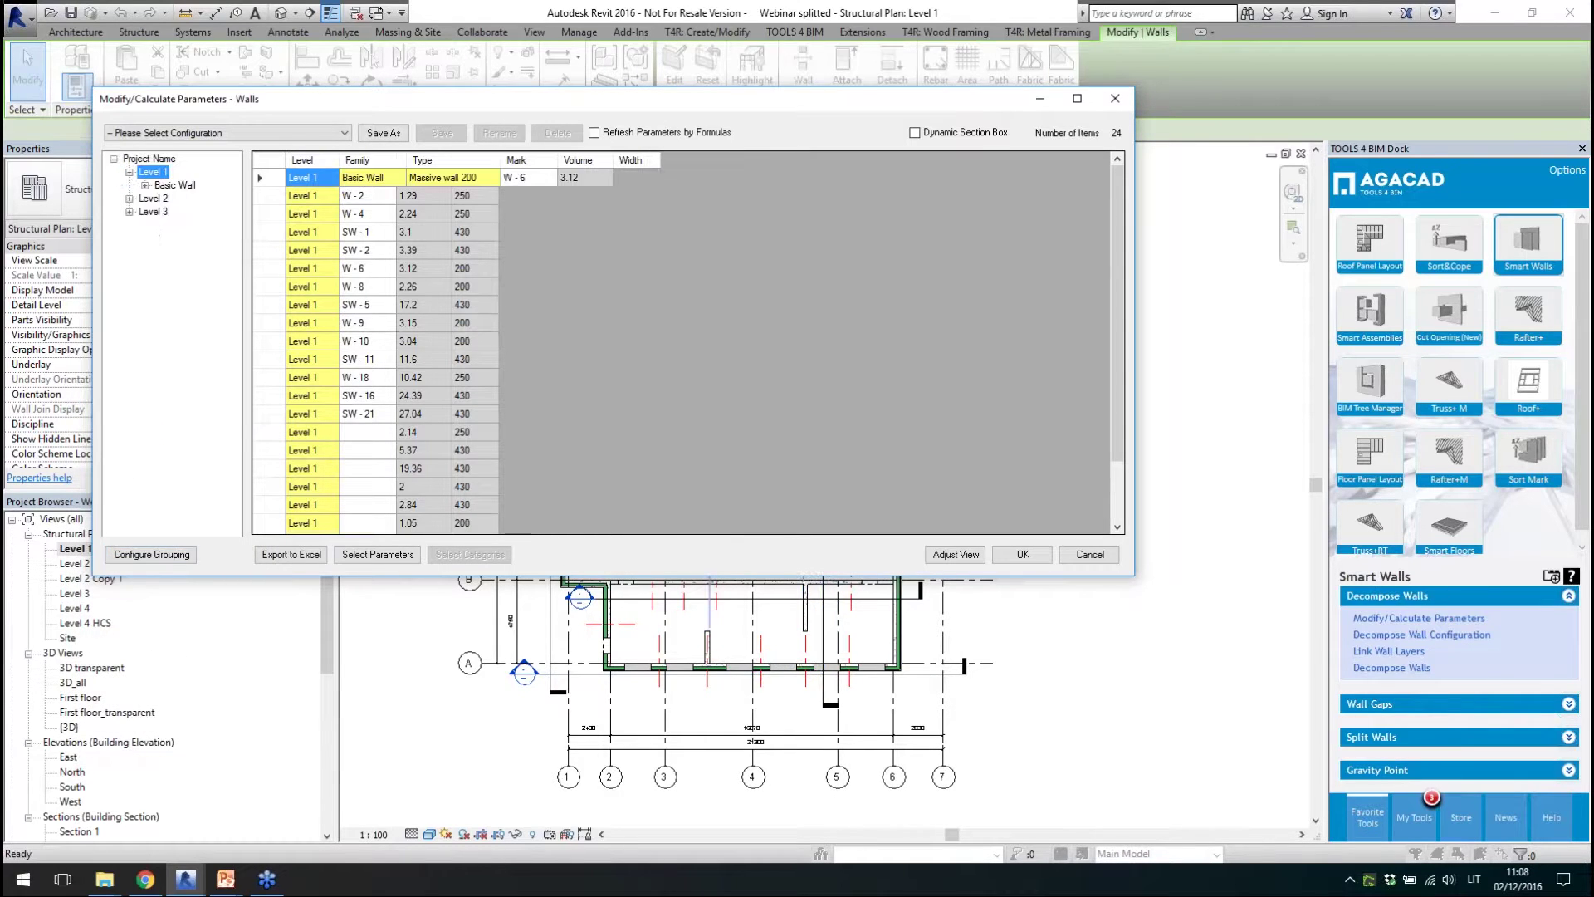
- Filter the wall table to Level 1 Massive wall 200 and select its first five walls, keeping the plan in view
{"action": "left_click", "coordinate": [147, 188]}
{"action": "left_click", "coordinate": [197, 199]}
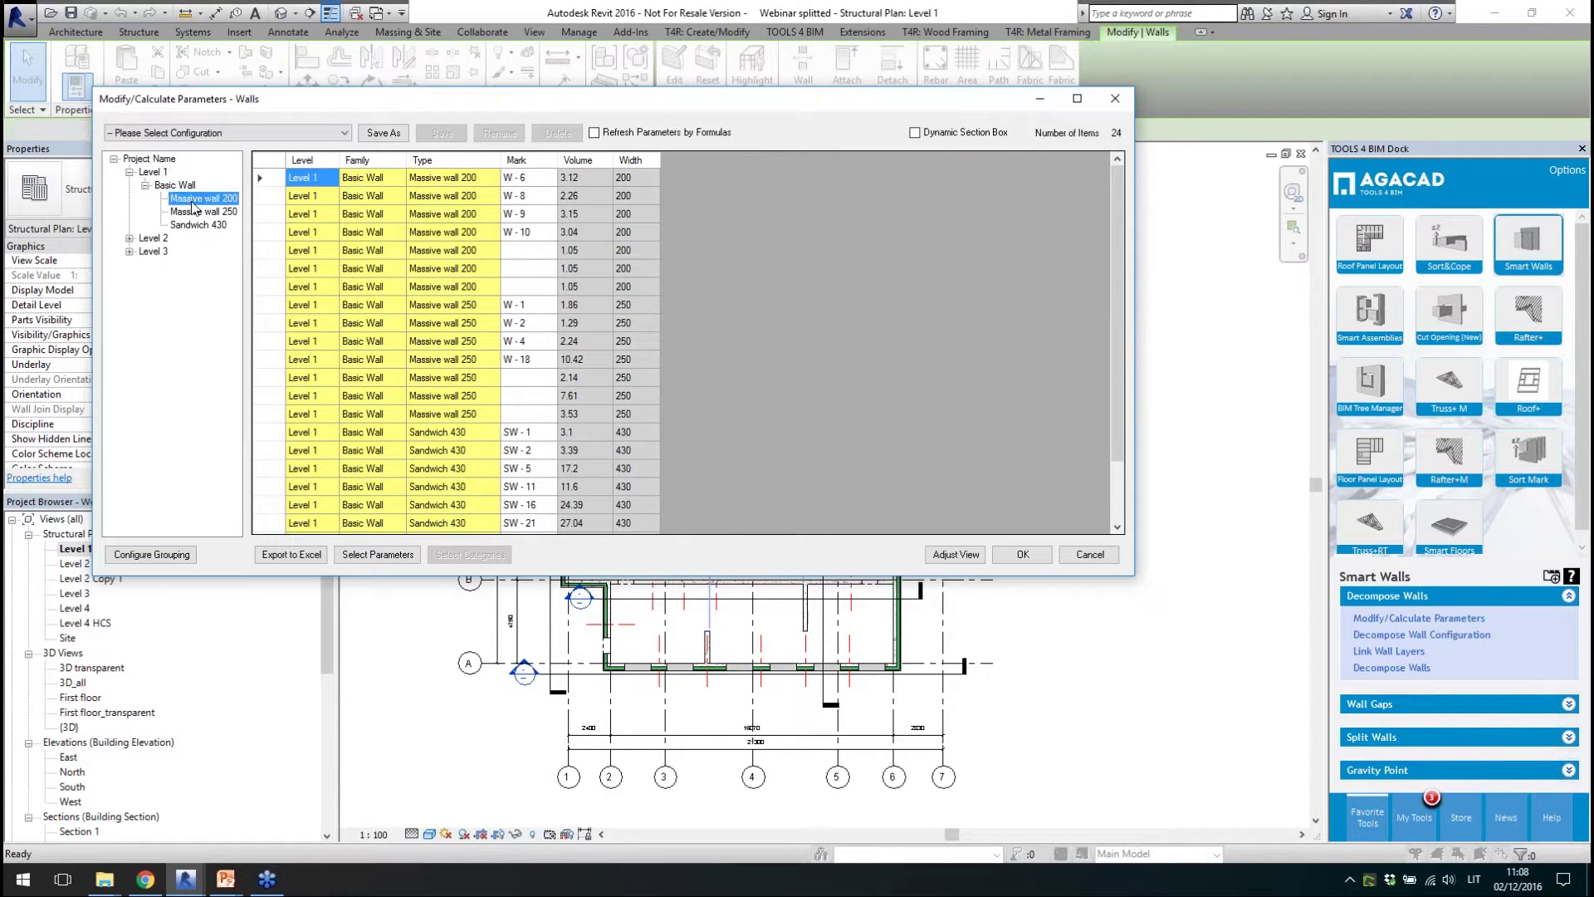
{"action": "left_click_drag", "start_coordinate": [275, 177], "coordinate": [279, 251]}
{"action": "left_click_drag", "start_coordinate": [681, 106], "coordinate": [934, 562]}
- Display the commands available for the selected wall rows, then close the parameter table without running any
{"action": "right_click", "coordinate": [658, 673]}
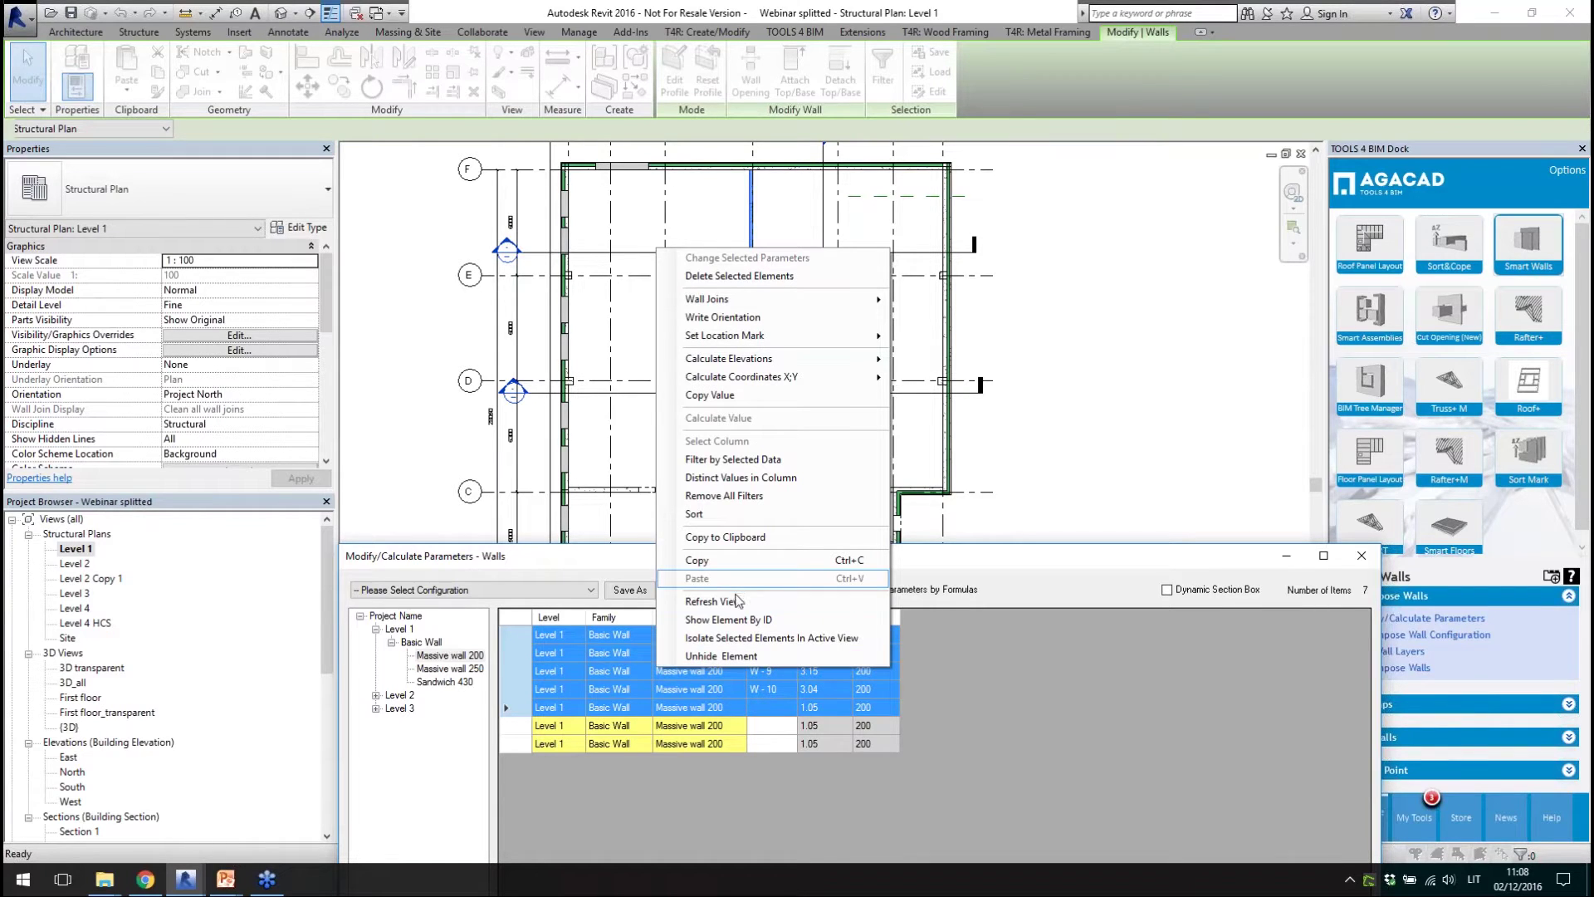
{"action": "mouse_move", "coordinate": [876, 299]}
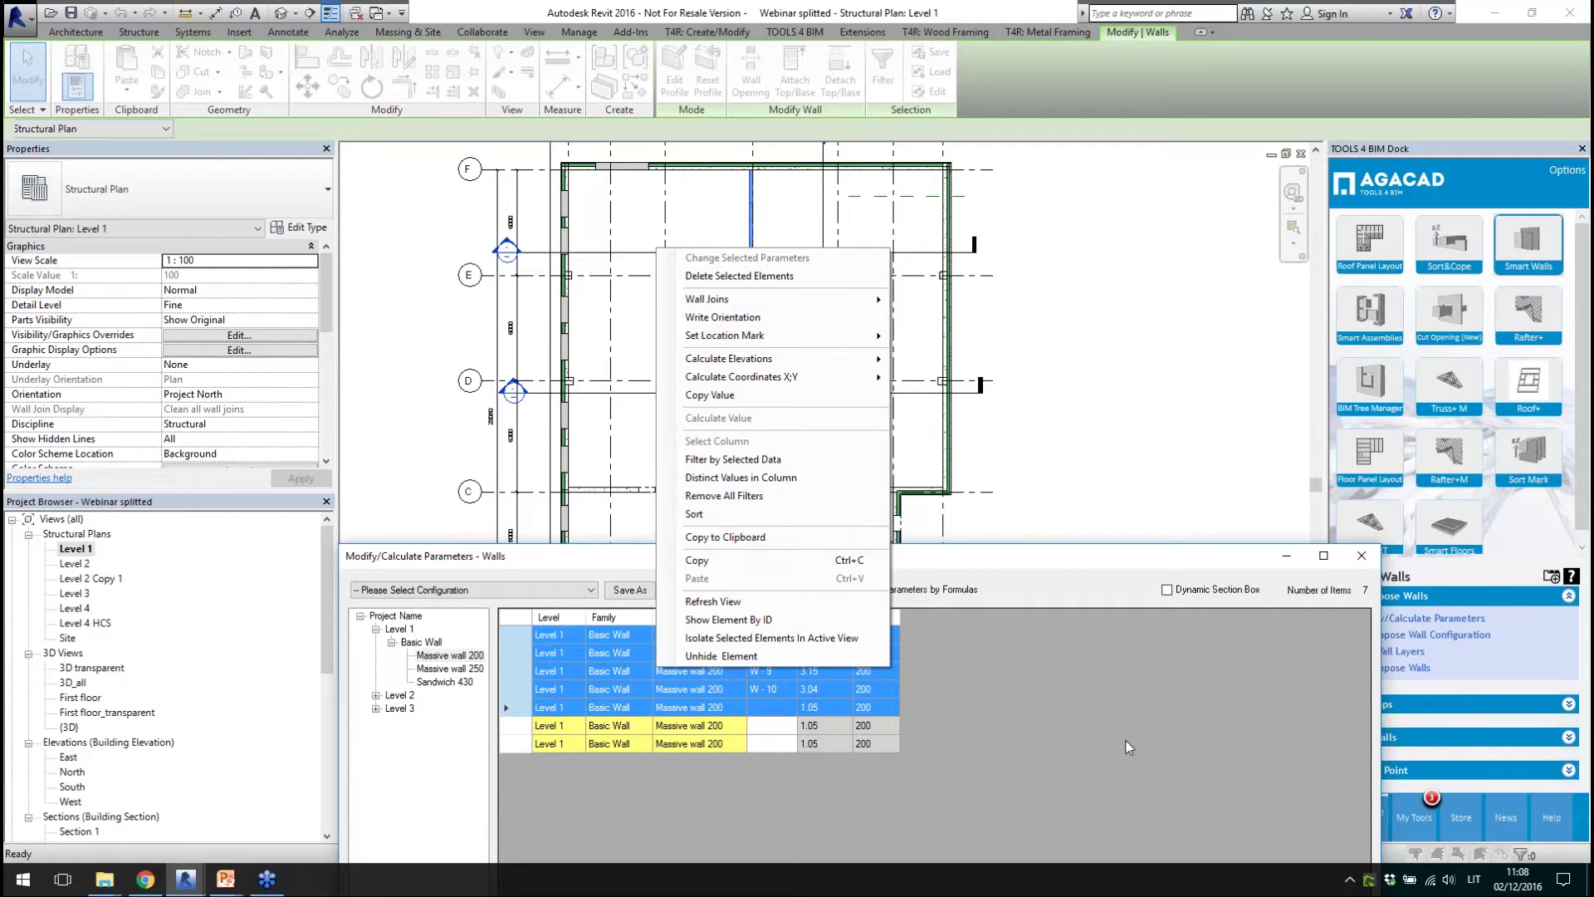
{"action": "left_click", "coordinate": [1092, 656]}
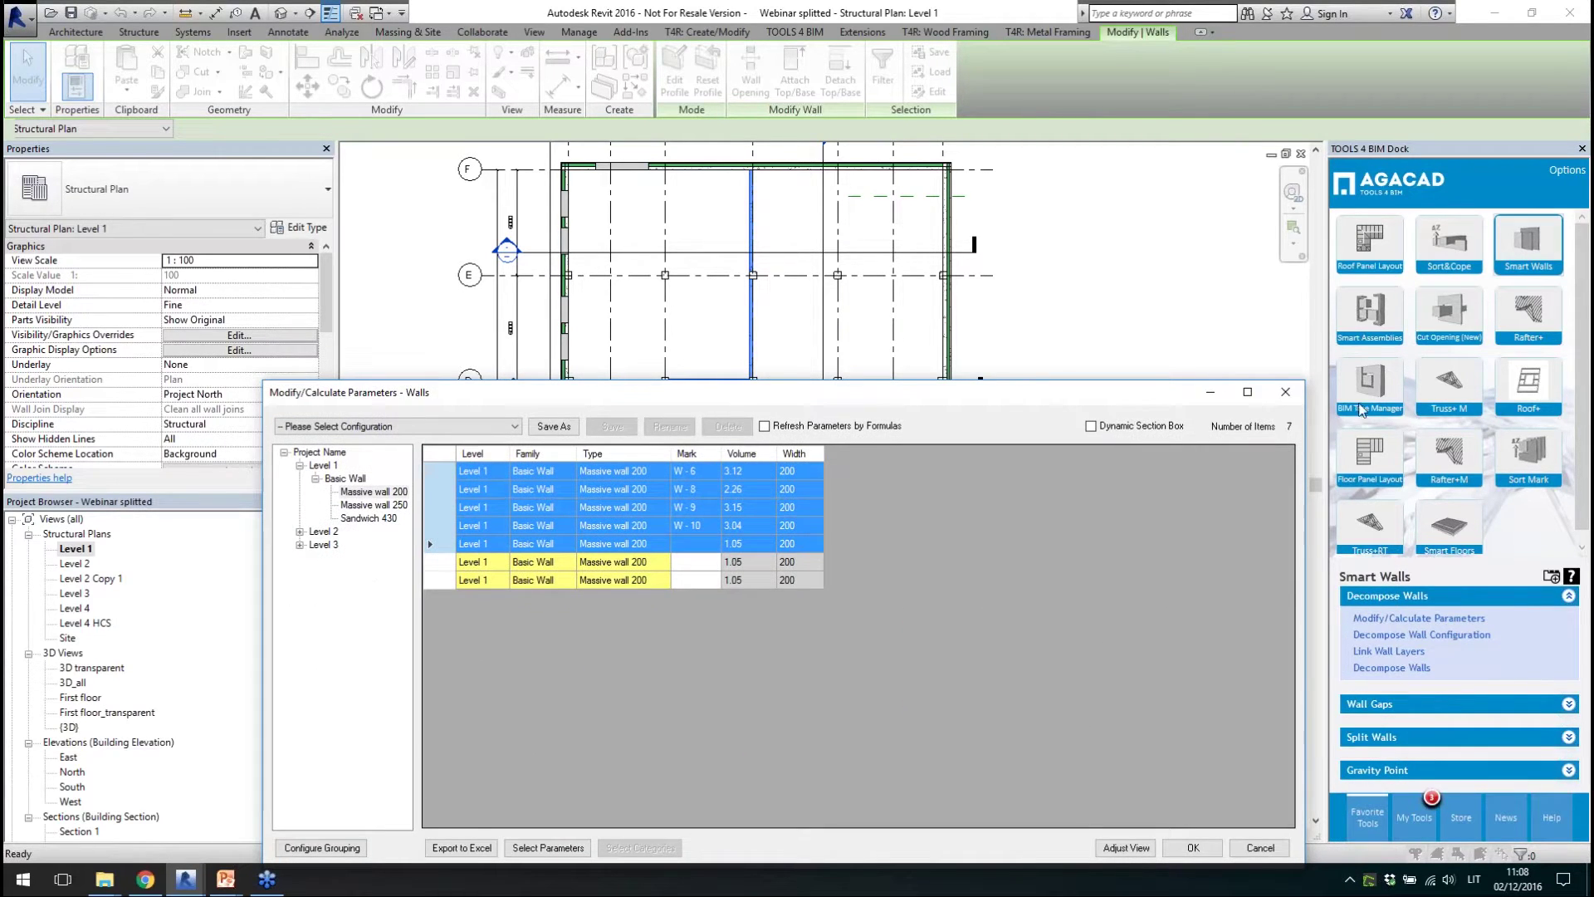
{"action": "left_click", "coordinate": [1285, 392]}
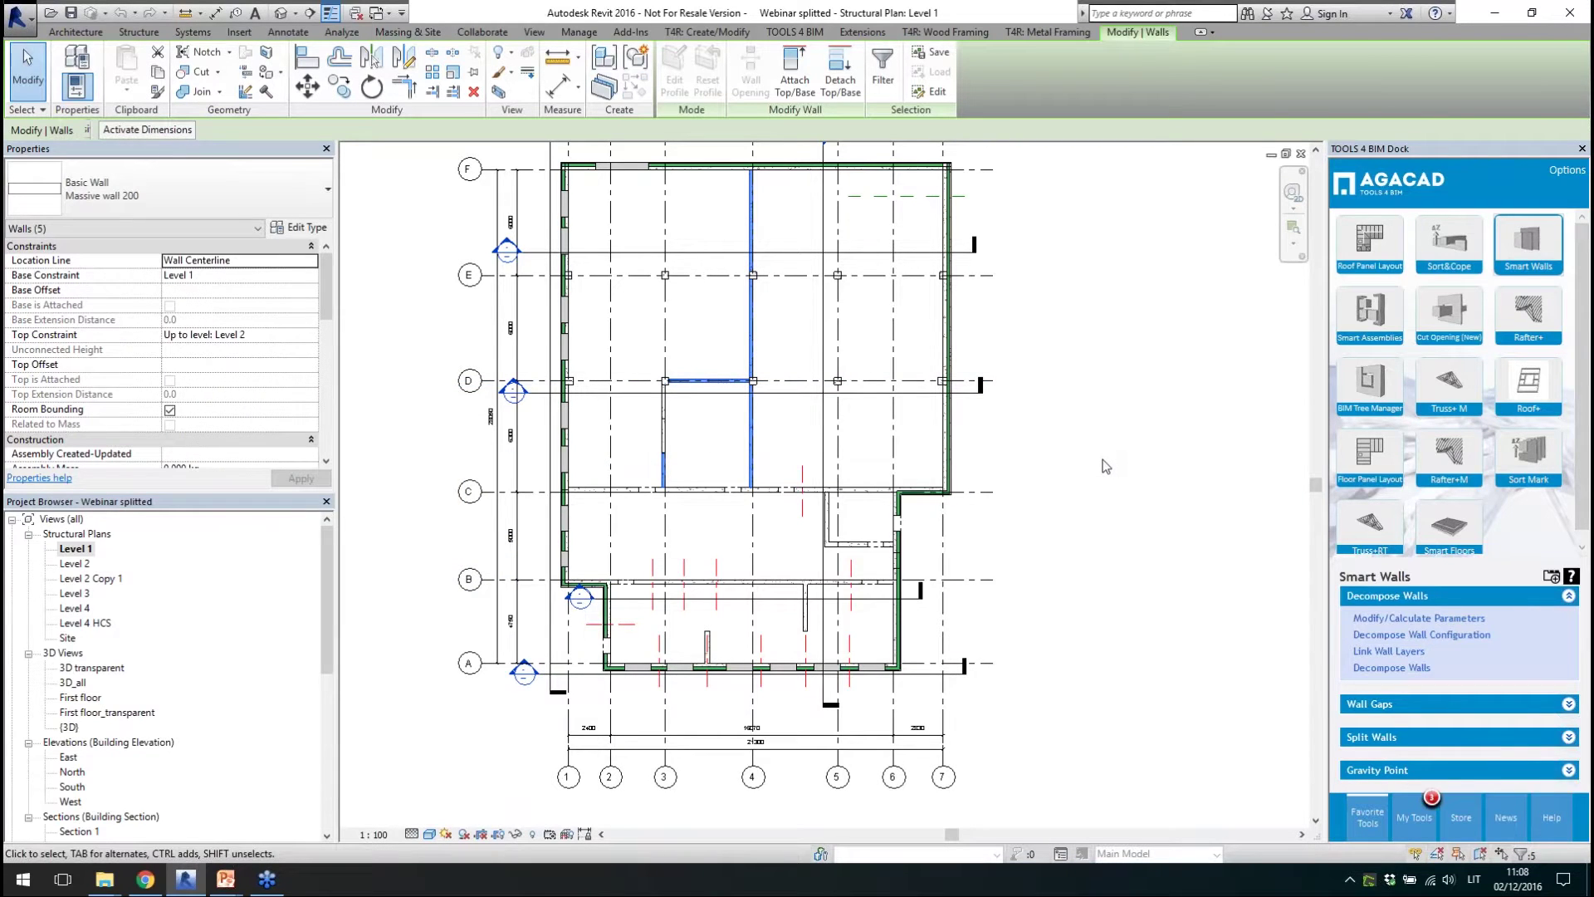
- Decompose the Sandwich 430 exterior wall along grid F into separate layer walls and select its 200 mm concrete layer
{"action": "left_click", "coordinate": [1125, 561]}
{"action": "scroll", "coordinate": [710, 170], "scroll_direction": "up", "scroll_amount": 3}
{"action": "left_click", "coordinate": [714, 301]}
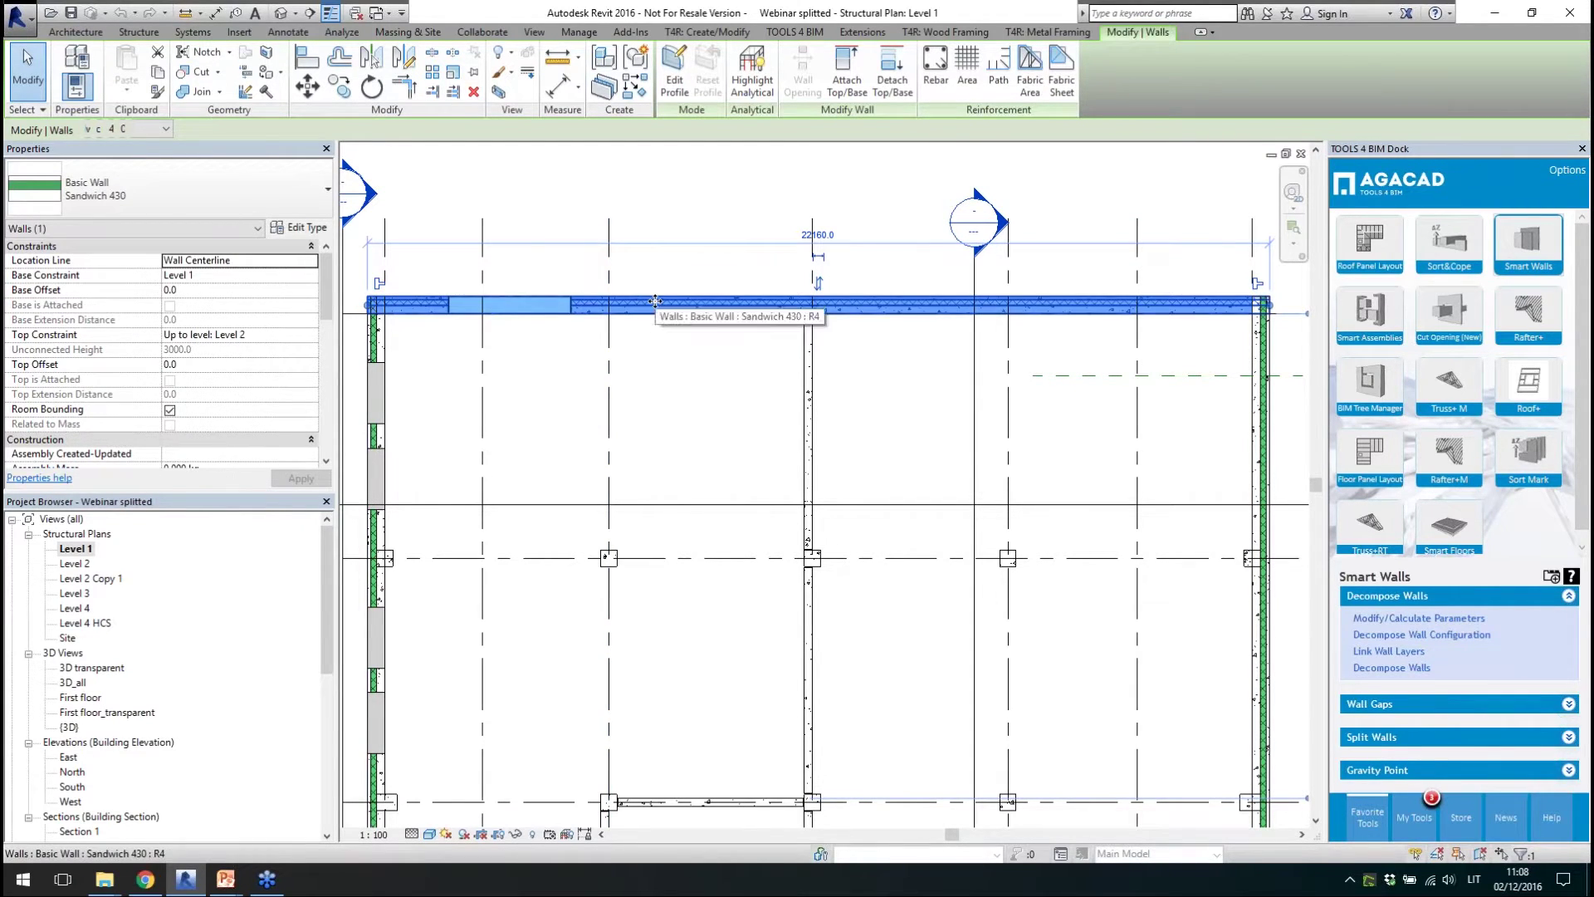
{"action": "scroll", "coordinate": [561, 297], "scroll_direction": "up", "scroll_amount": 2}
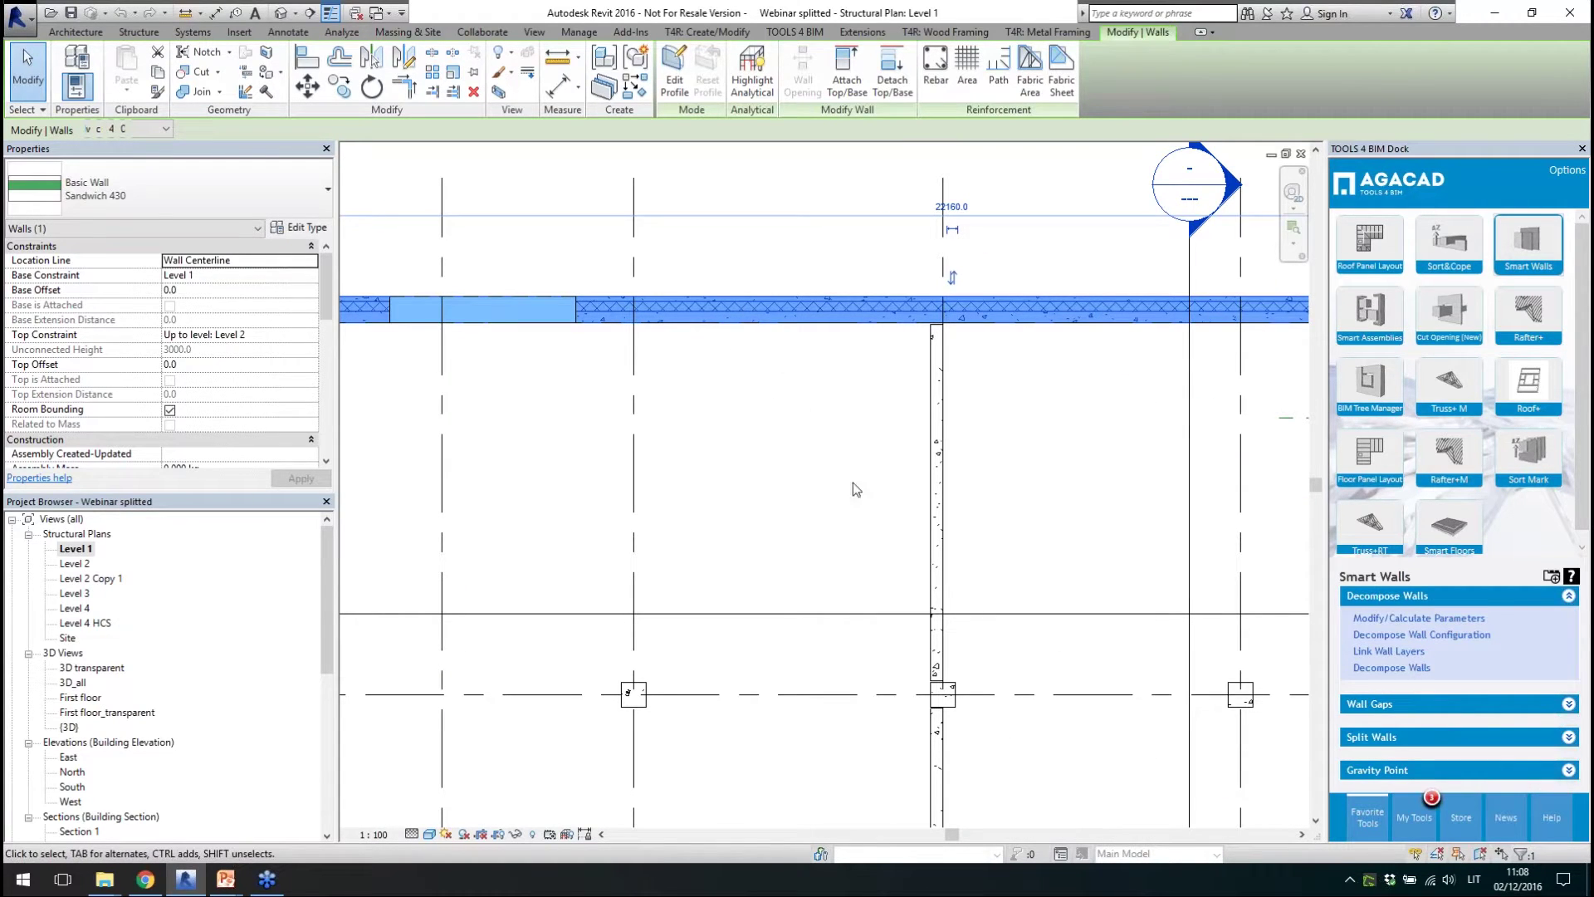
{"action": "left_click", "coordinate": [1386, 671]}
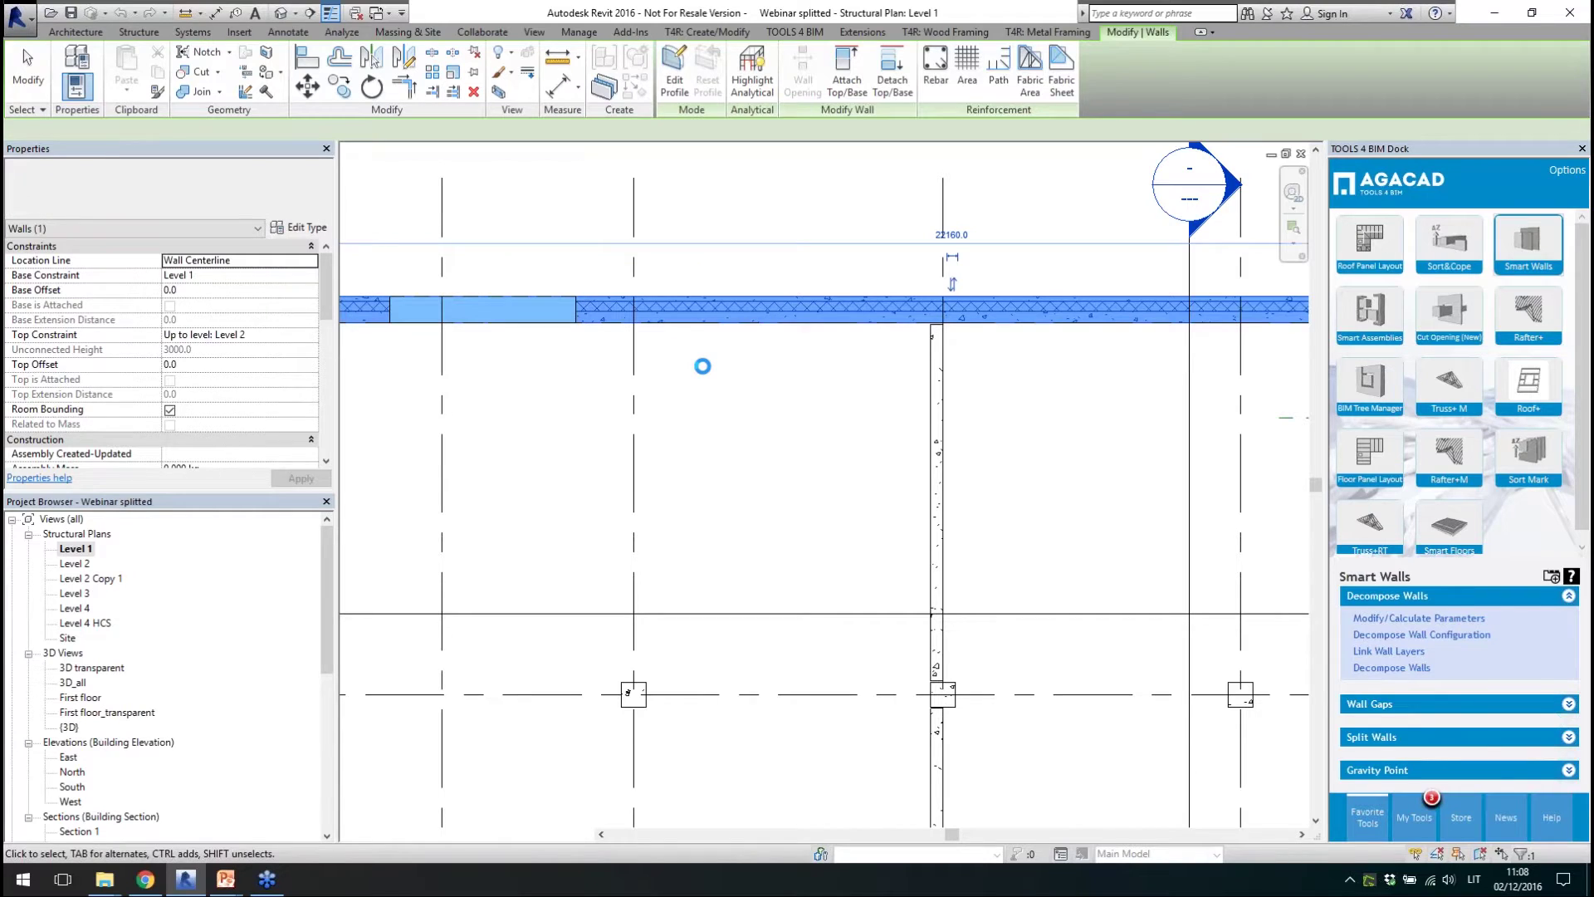
{"action": "scroll", "coordinate": [697, 378], "scroll_direction": "up", "scroll_amount": 4}
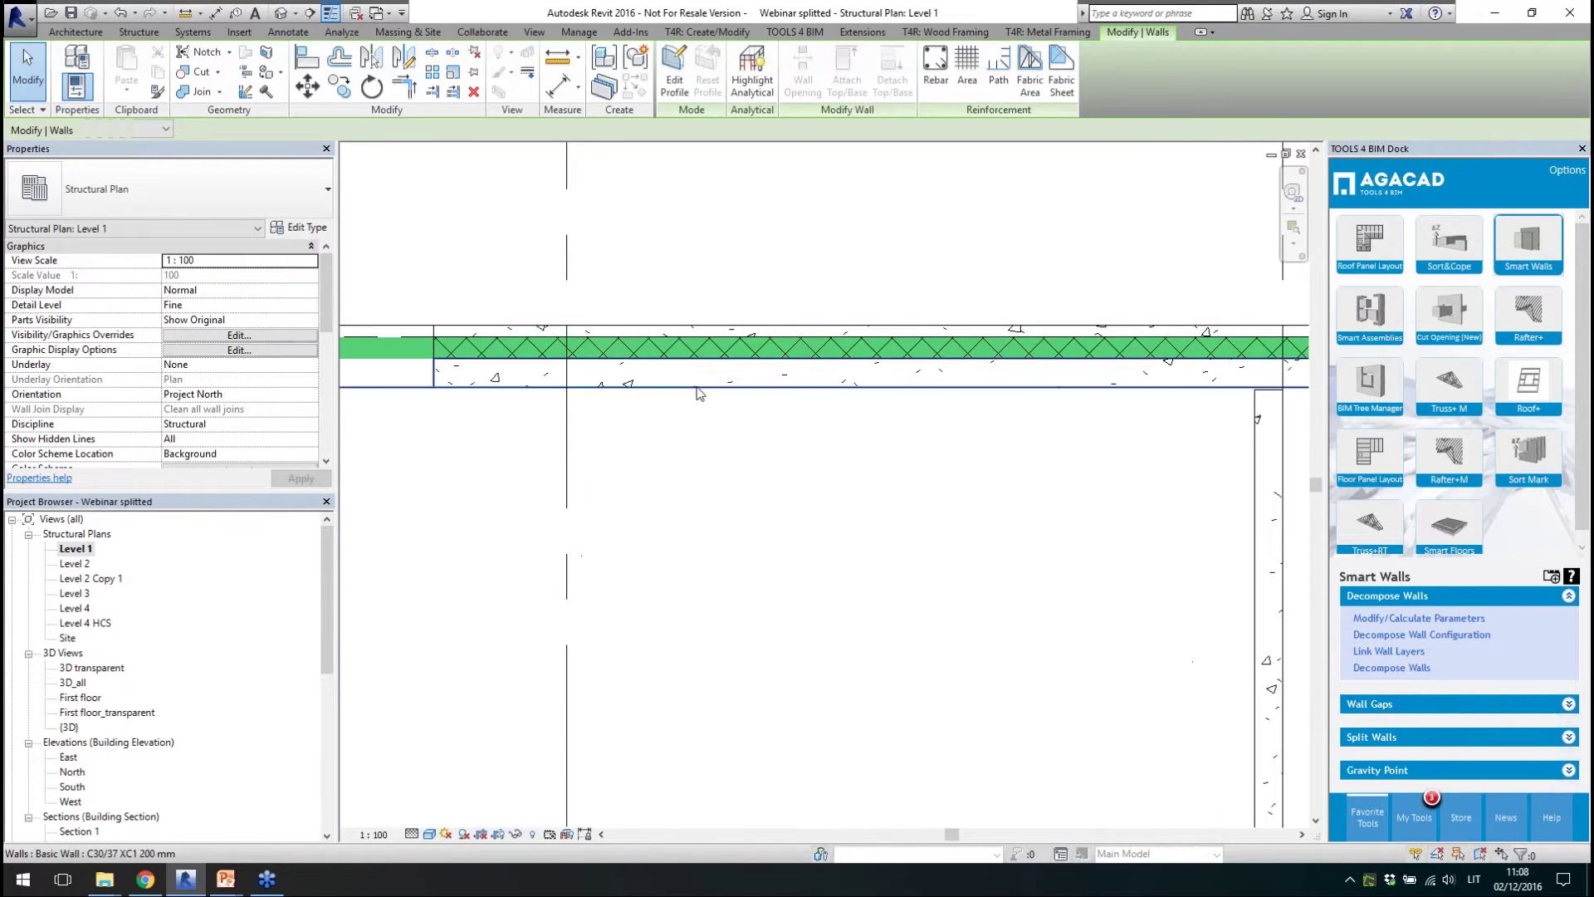
{"action": "scroll", "coordinate": [849, 353], "scroll_direction": "down", "scroll_amount": 1}
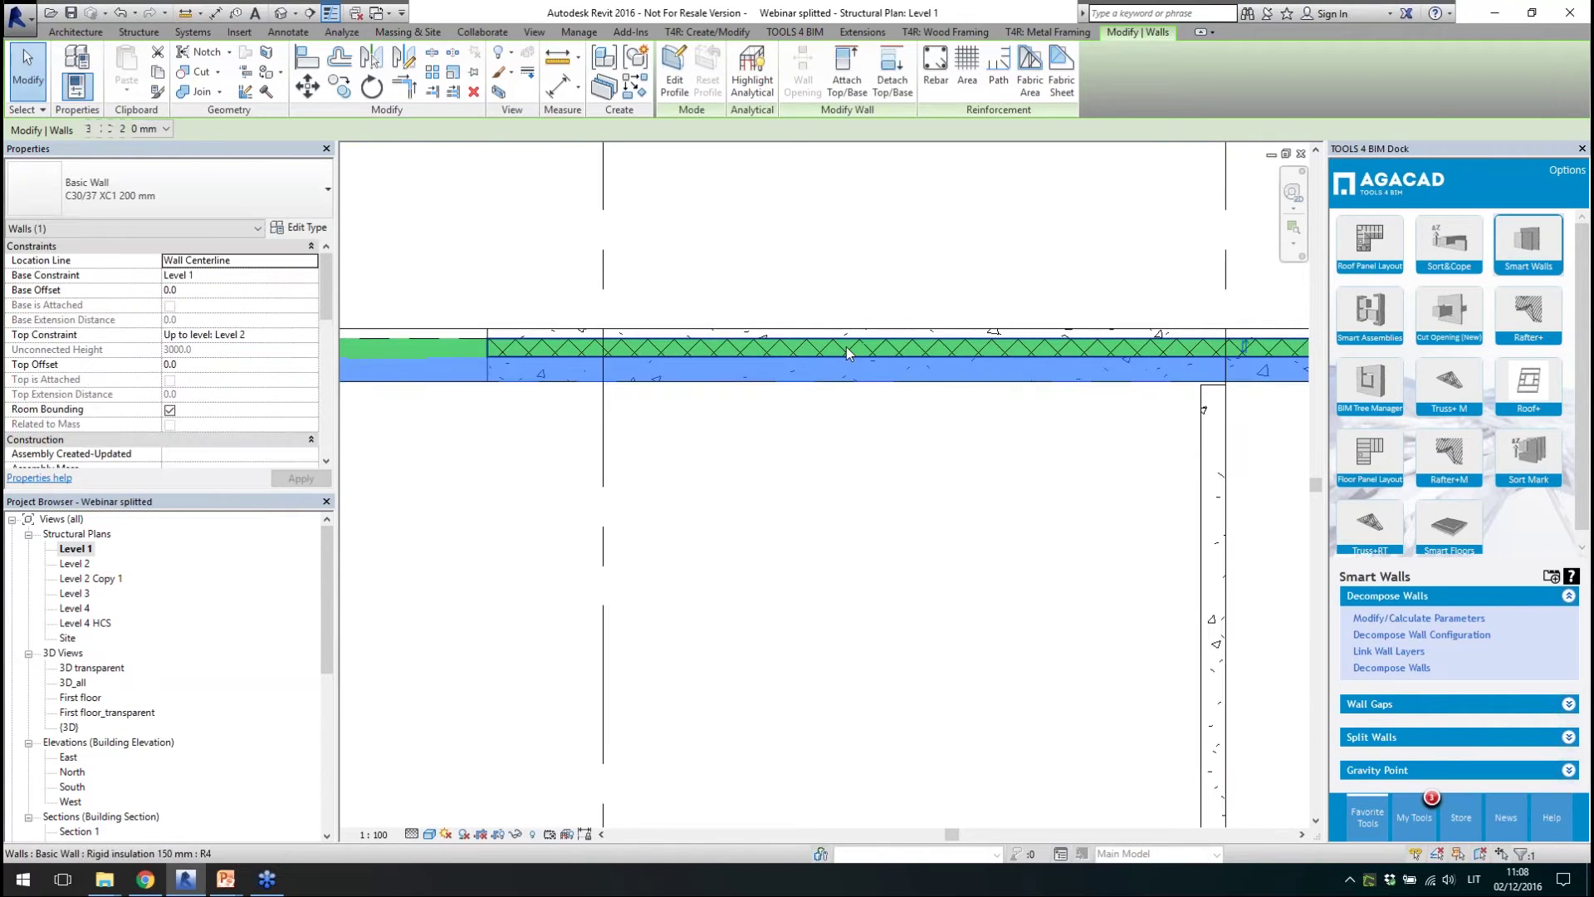
{"action": "left_click", "coordinate": [751, 332]}
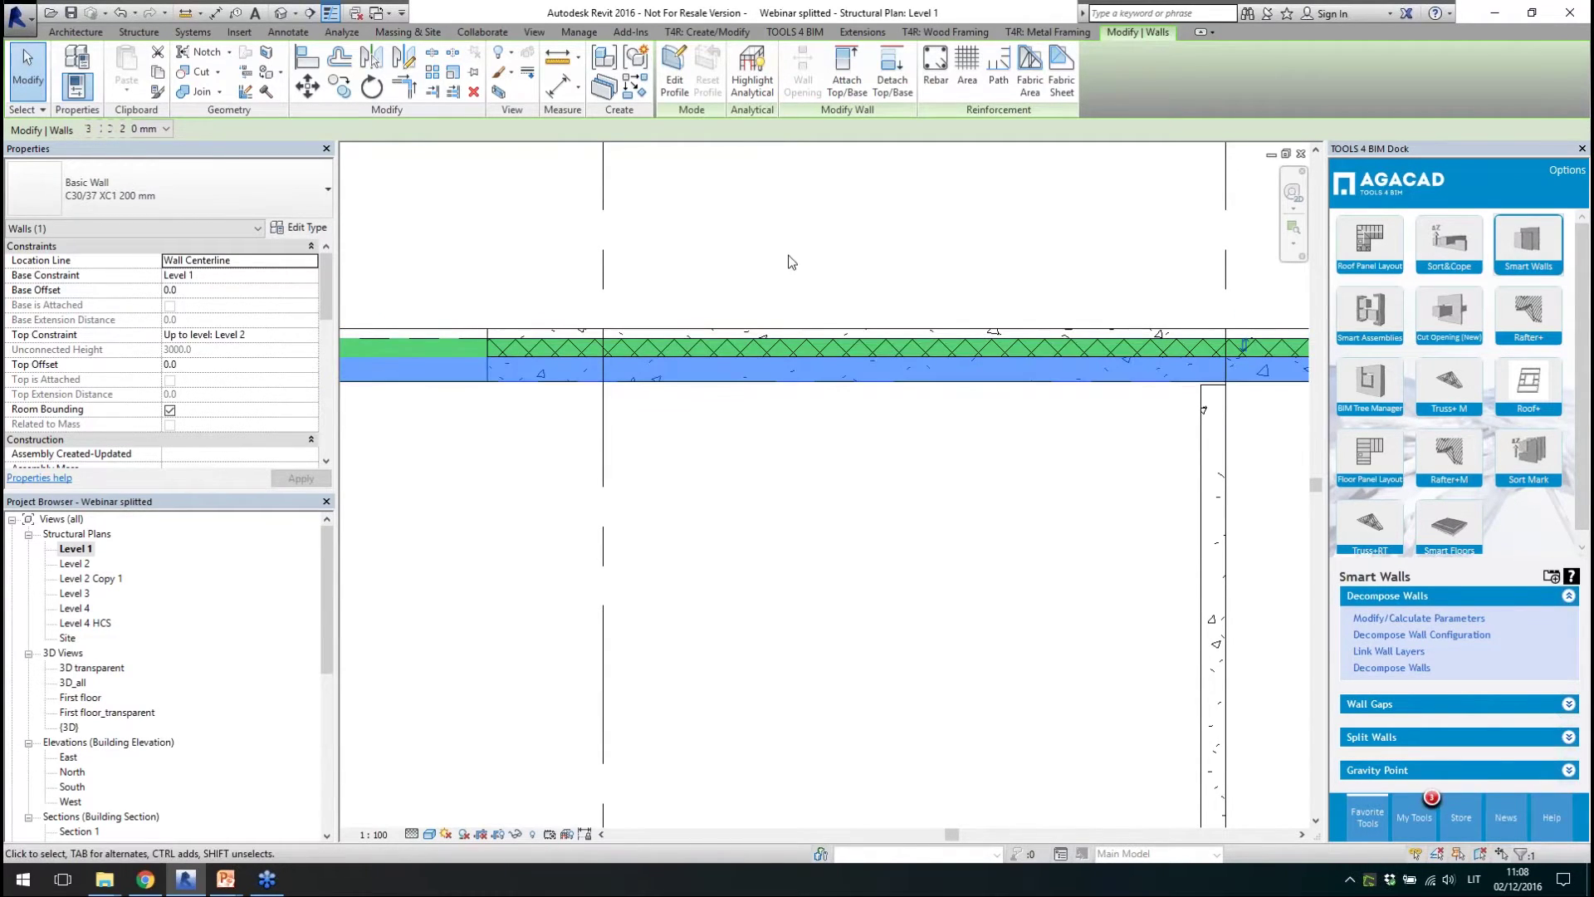
{"action": "scroll", "coordinate": [786, 260], "scroll_direction": "down", "scroll_amount": 2}
{"action": "left_click", "coordinate": [1048, 307]}
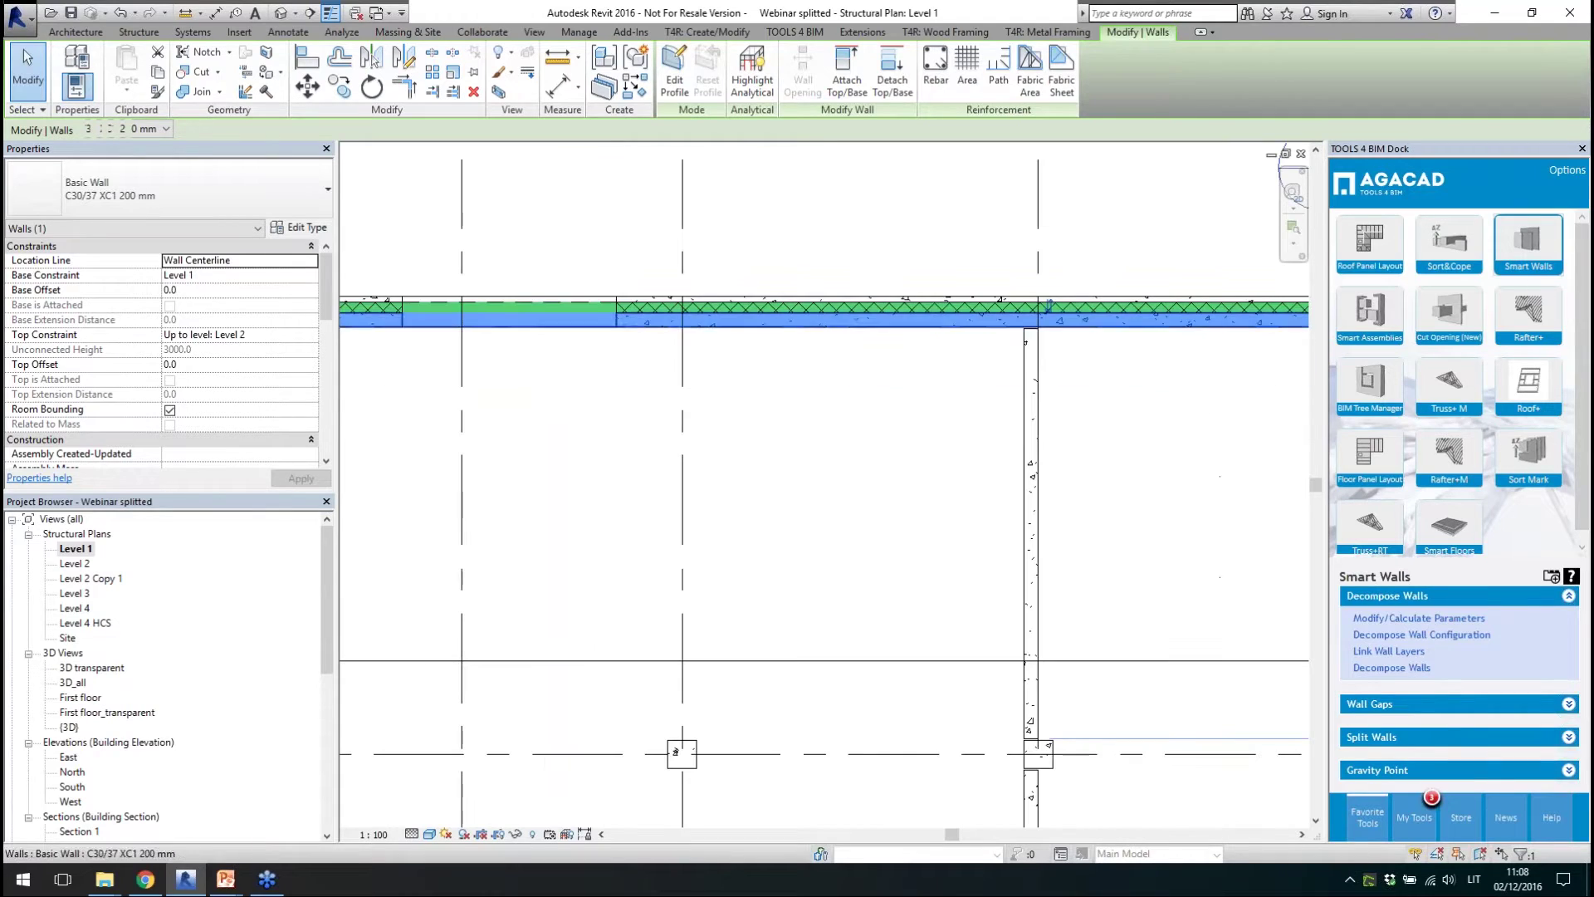
- Undo the decomposition of the exterior wall along grid F and bring the whole floor plan back into view
{"action": "left_click", "coordinate": [764, 358]}
{"action": "scroll", "coordinate": [764, 358], "scroll_direction": "down", "scroll_amount": 2}
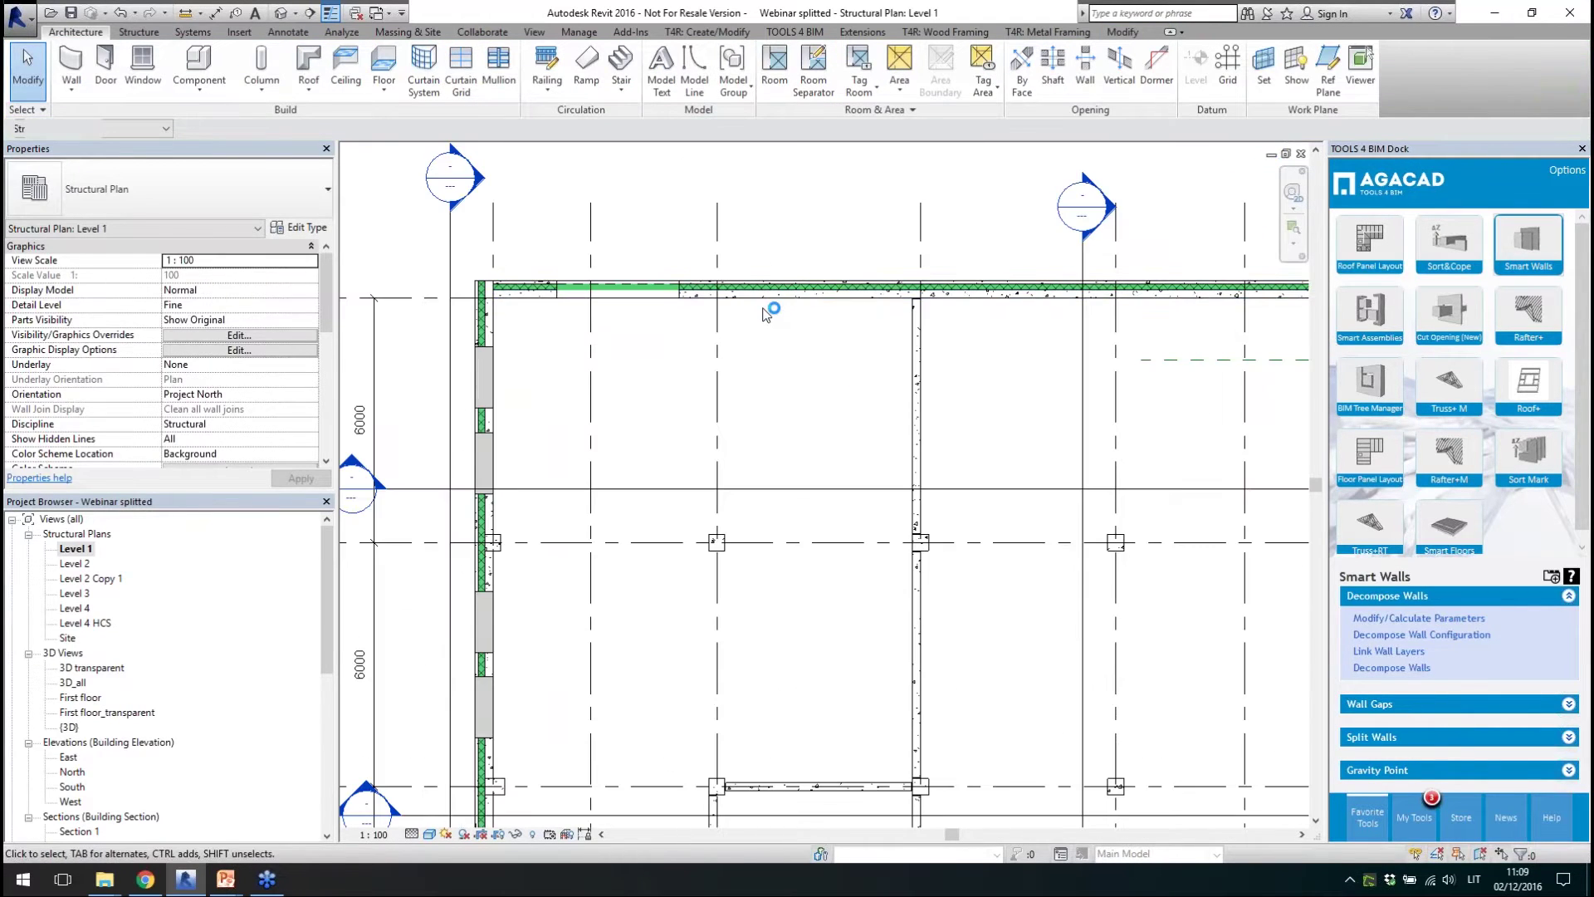
{"action": "scroll", "coordinate": [763, 315], "scroll_direction": "up", "scroll_amount": 3}
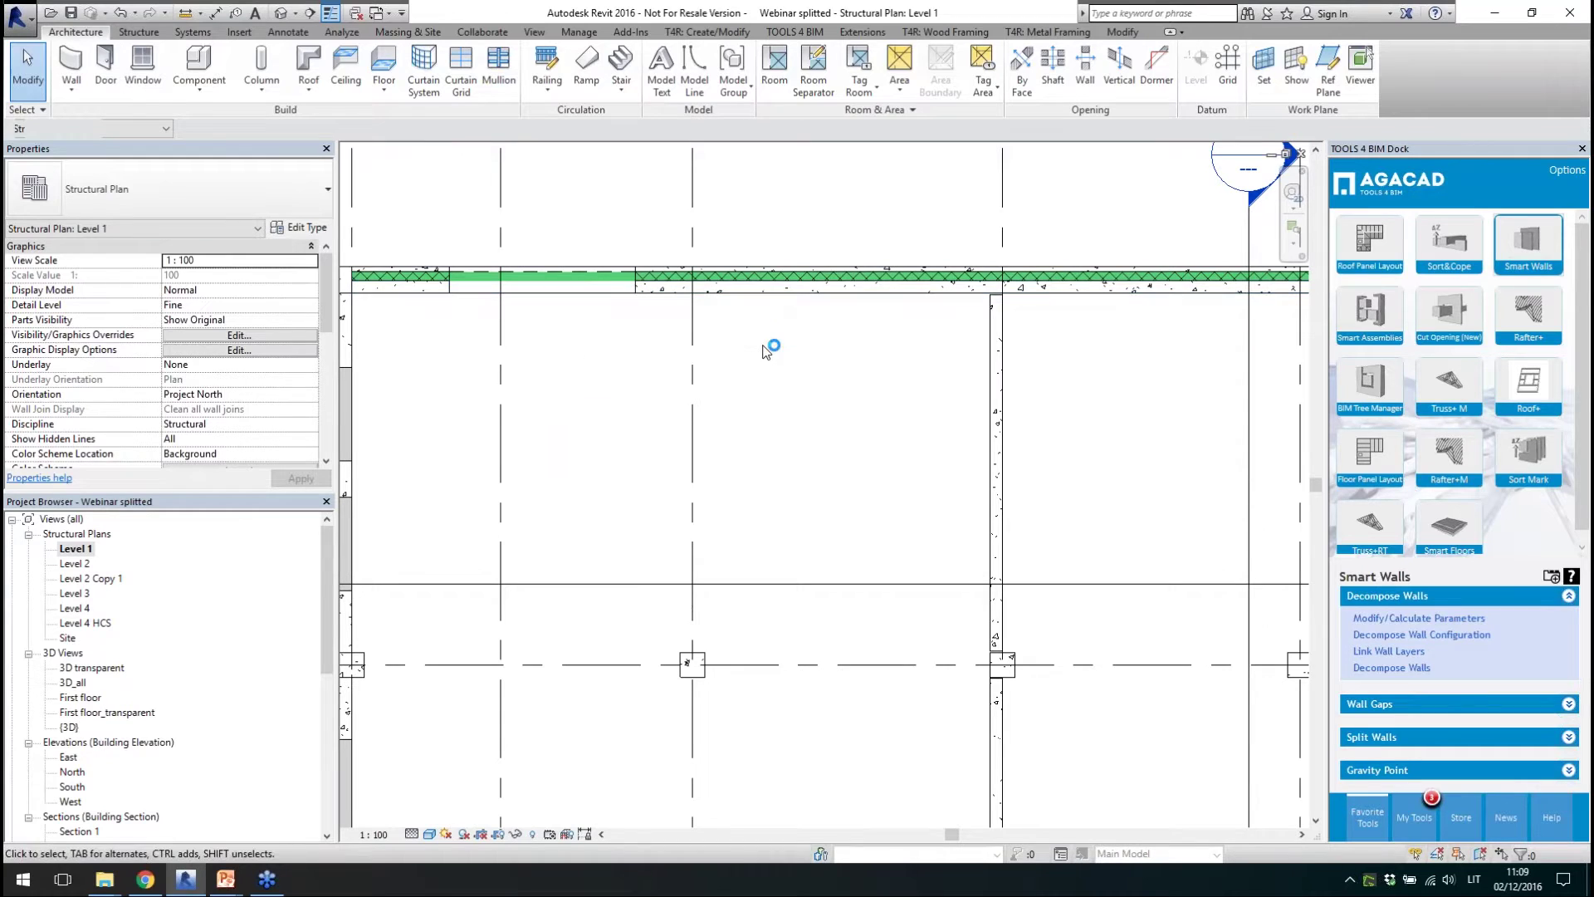
{"action": "middle_click_drag", "start_coordinate": [768, 342], "coordinate": [709, 372]}
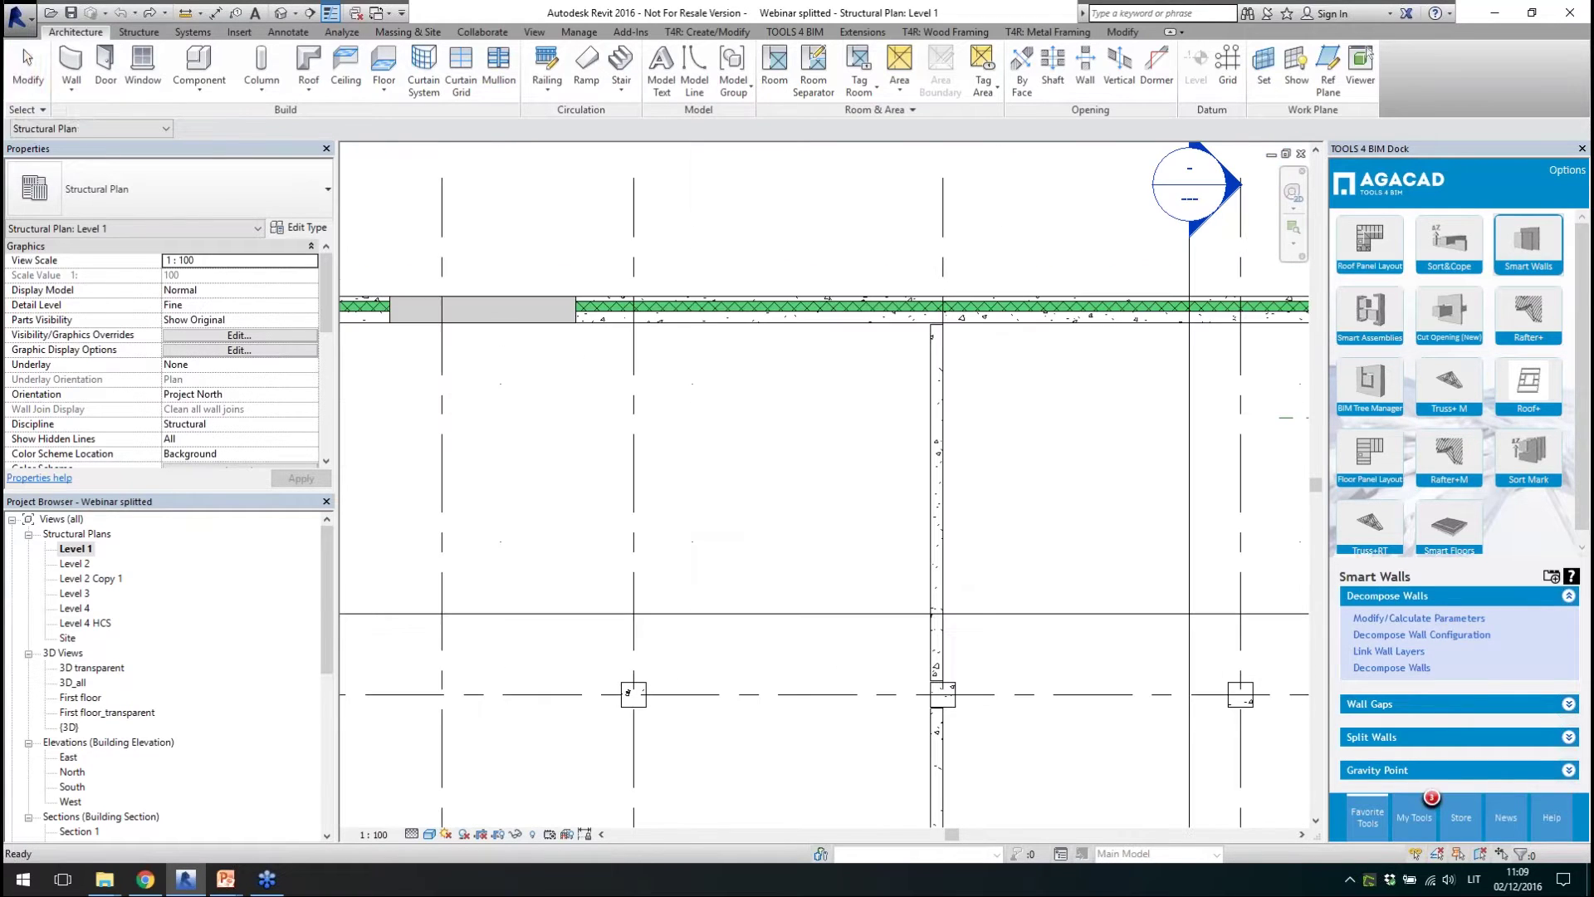
{"action": "left_click", "coordinate": [765, 334]}
{"action": "scroll", "coordinate": [762, 299], "scroll_direction": "down", "scroll_amount": 5}
{"action": "key", "text": "Escape"}
{"action": "scroll", "coordinate": [804, 642], "scroll_direction": "up", "scroll_amount": 4}
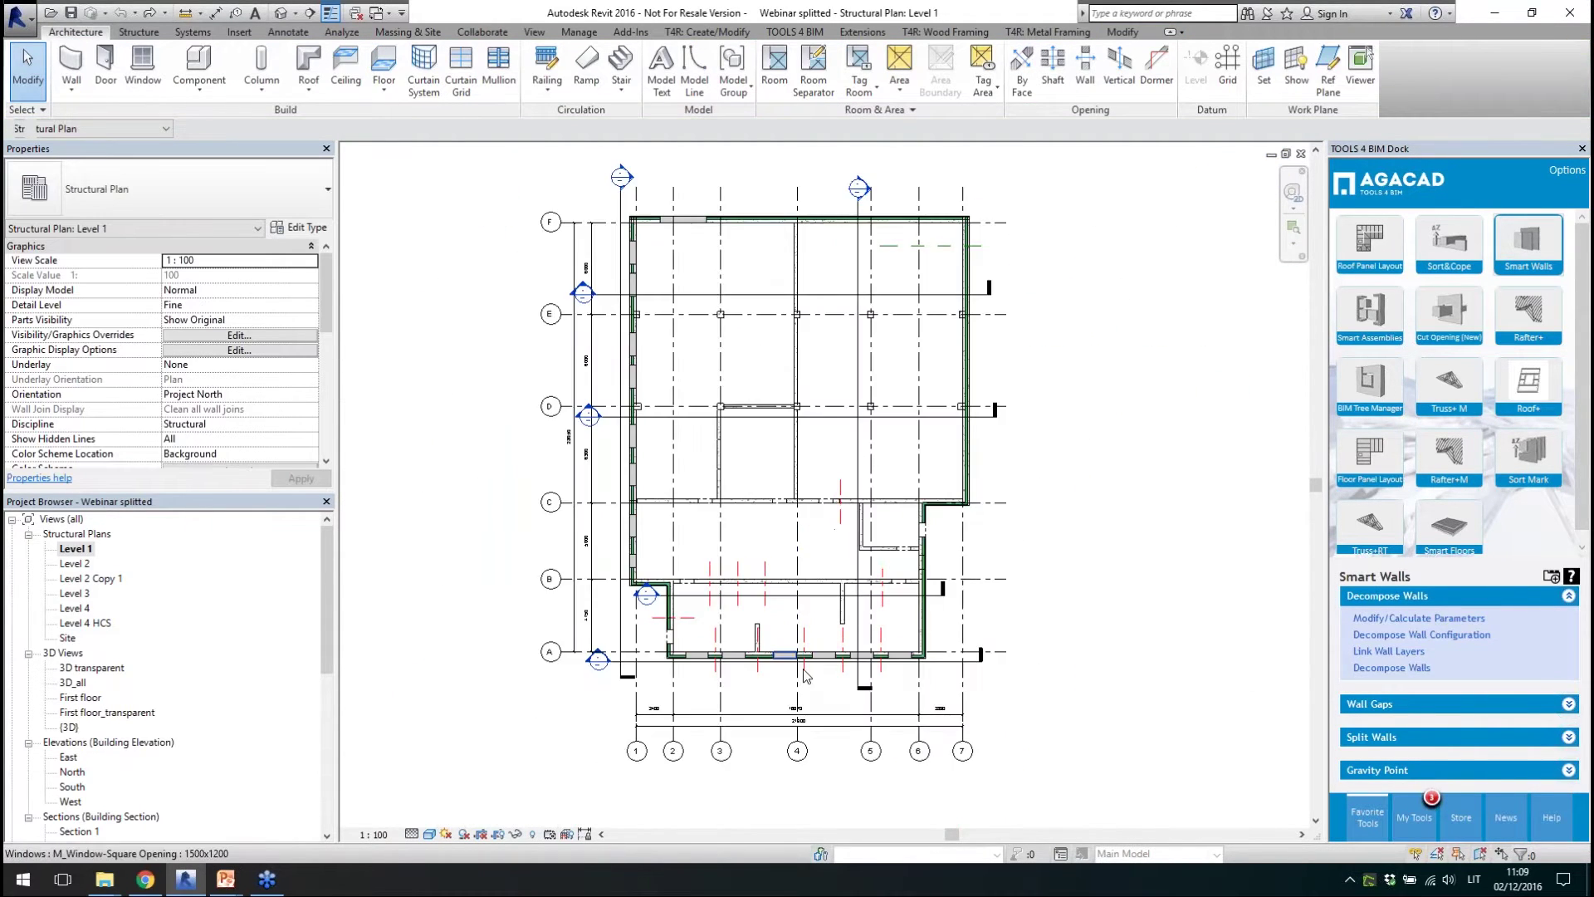
- Show the Wall Gaps commands and bring the walls between grids A and C into close view with nothing selected
{"action": "left_click", "coordinate": [1370, 708]}
{"action": "left_click", "coordinate": [1089, 179]}
{"action": "scroll", "coordinate": [837, 708], "scroll_direction": "up", "scroll_amount": 1}
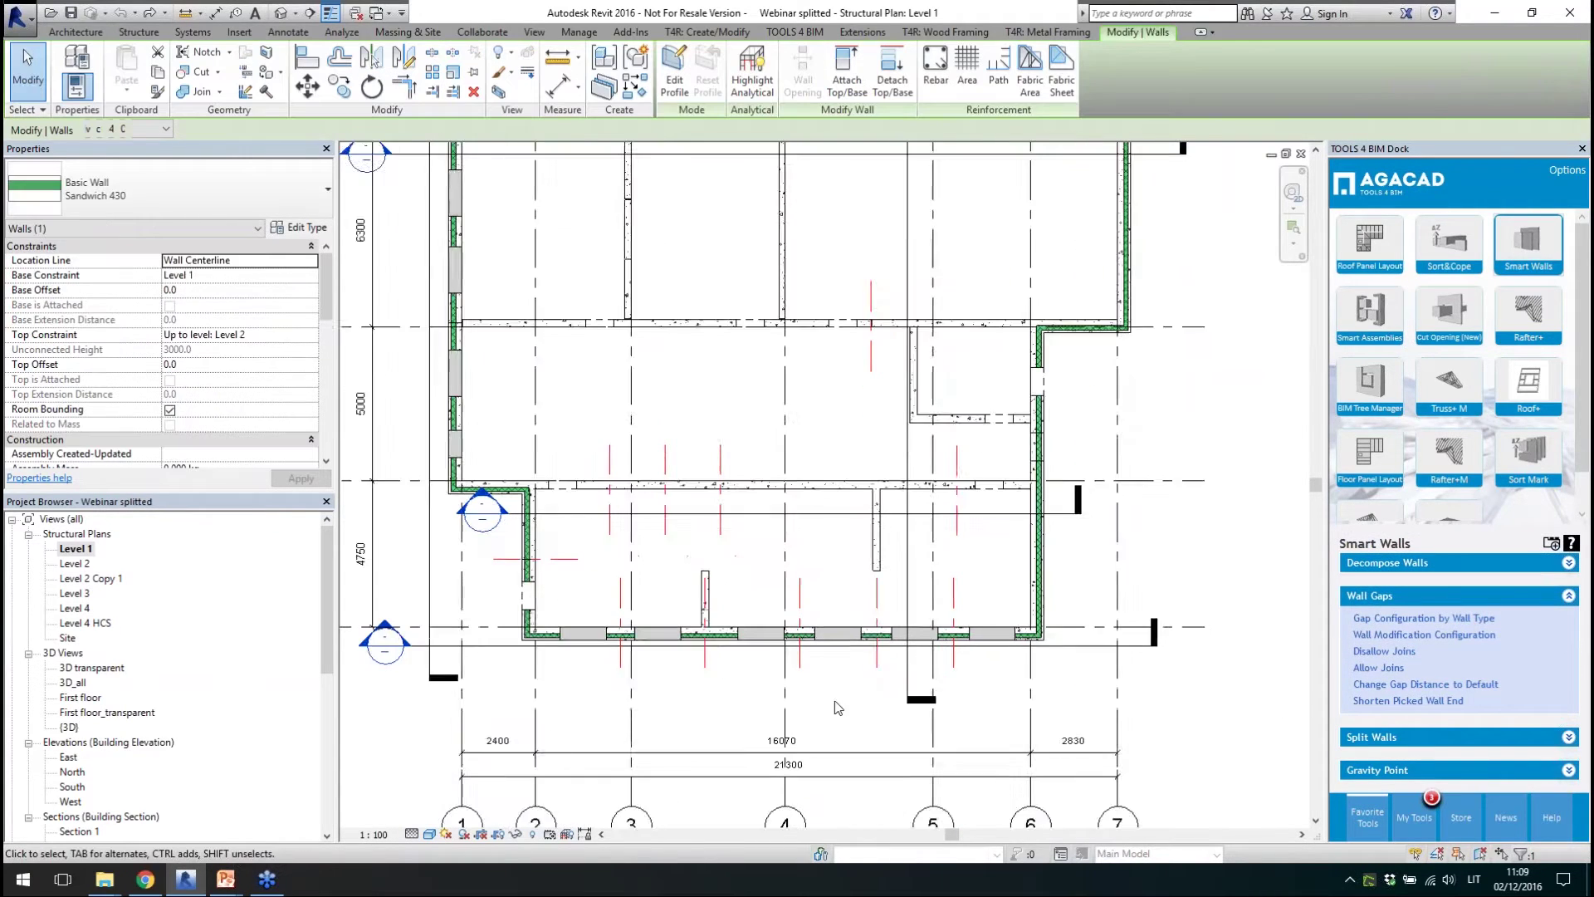
{"action": "scroll", "coordinate": [750, 651], "scroll_direction": "up", "scroll_amount": 1}
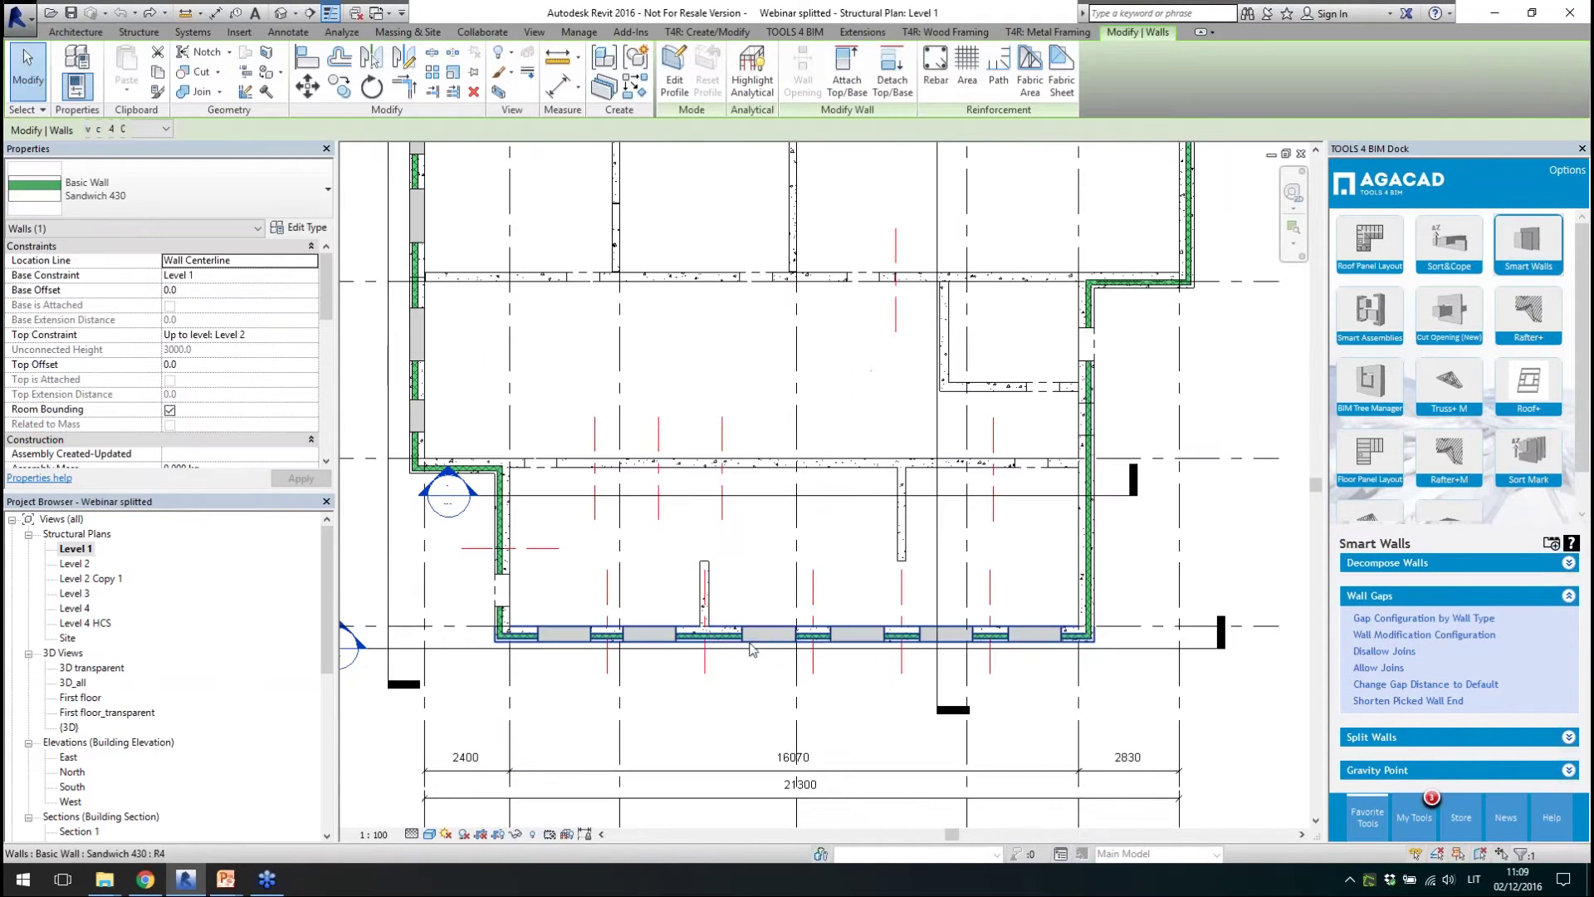
{"action": "left_click", "coordinate": [850, 555]}
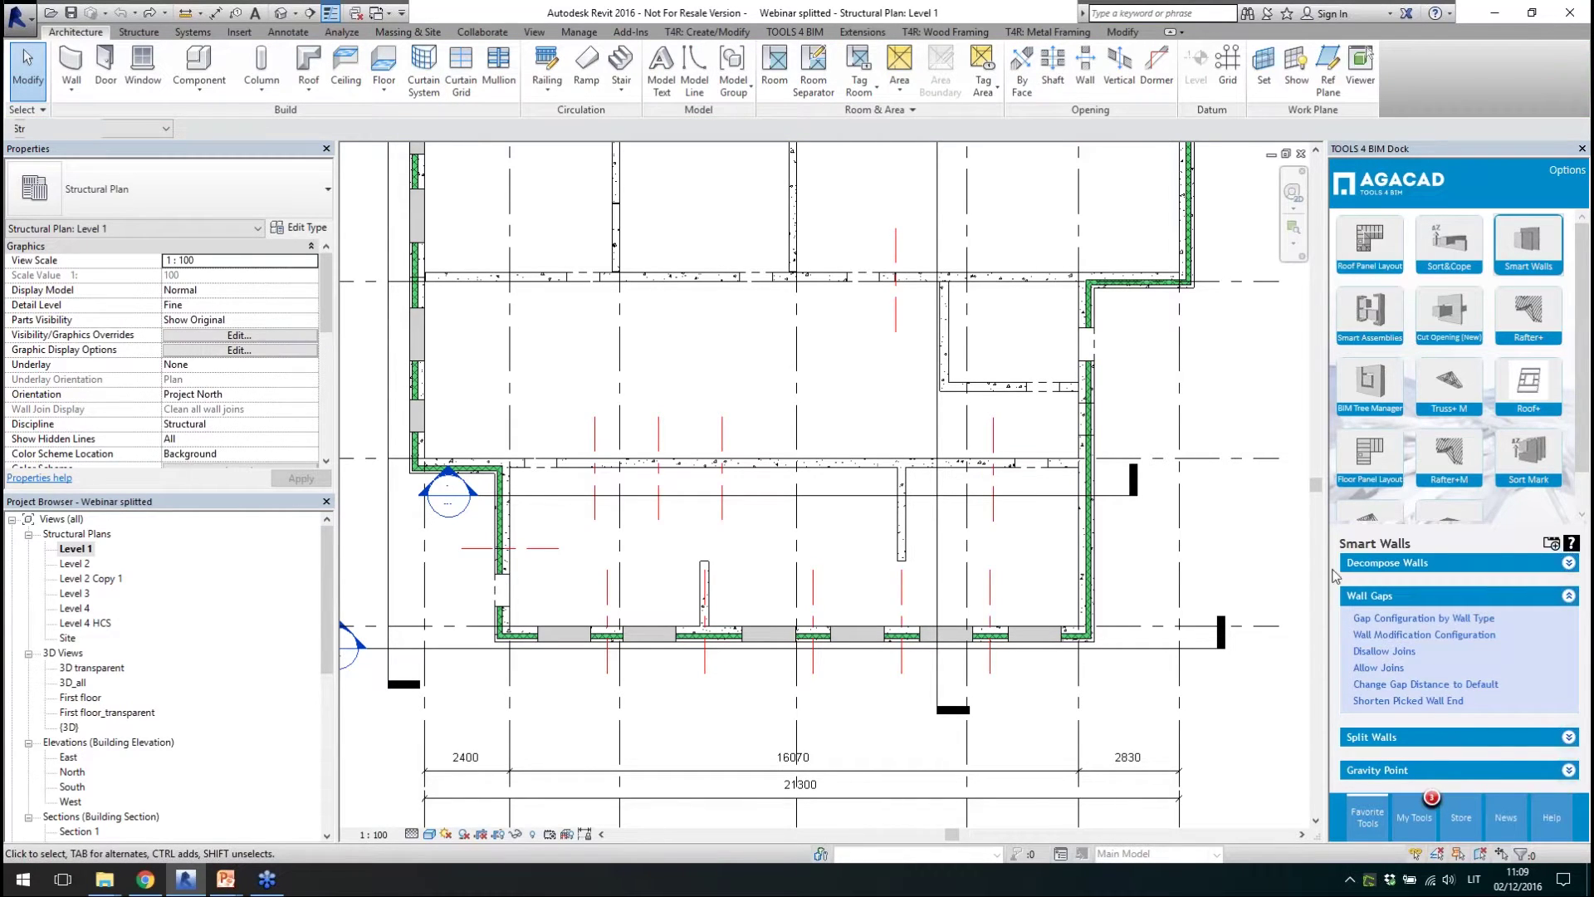
- Review the Gap Configuration by Wall Type rows, including the structural gap distance of Massive wall 250, and close the configuration unchanged
{"action": "left_click", "coordinate": [1428, 623]}
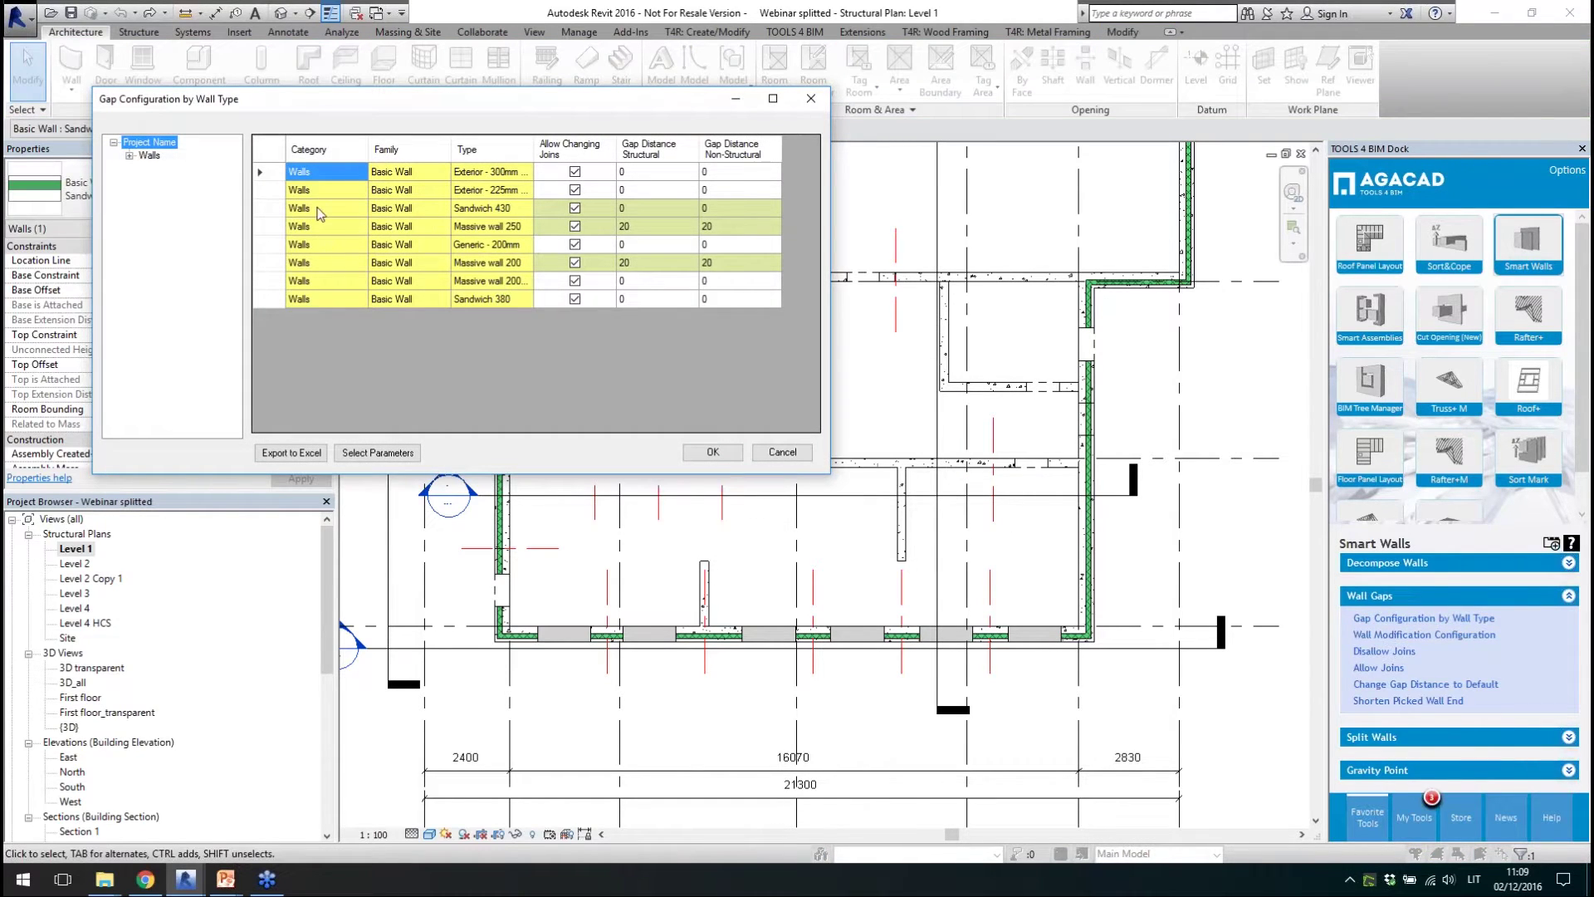
{"action": "mouse_move", "coordinate": [270, 172]}
{"action": "left_mouse_down"}
{"action": "mouse_move", "coordinate": [282, 301]}
{"action": "mouse_move", "coordinate": [282, 191]}
{"action": "left_mouse_up"}
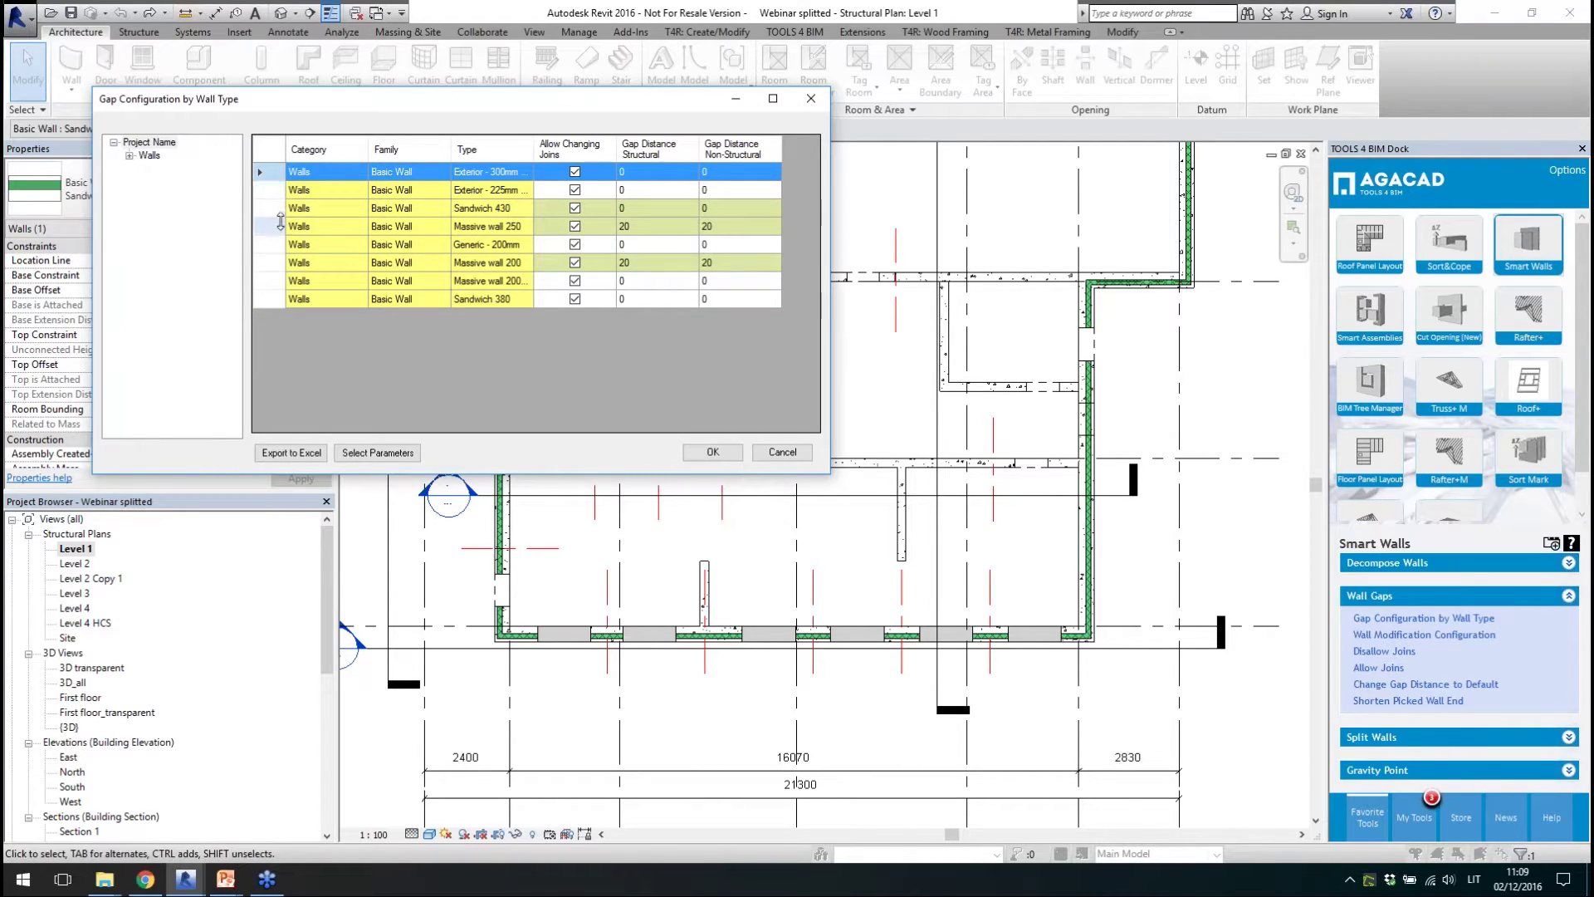
{"action": "left_click", "coordinate": [280, 208]}
{"action": "left_click", "coordinate": [279, 227], "text": "shift"}
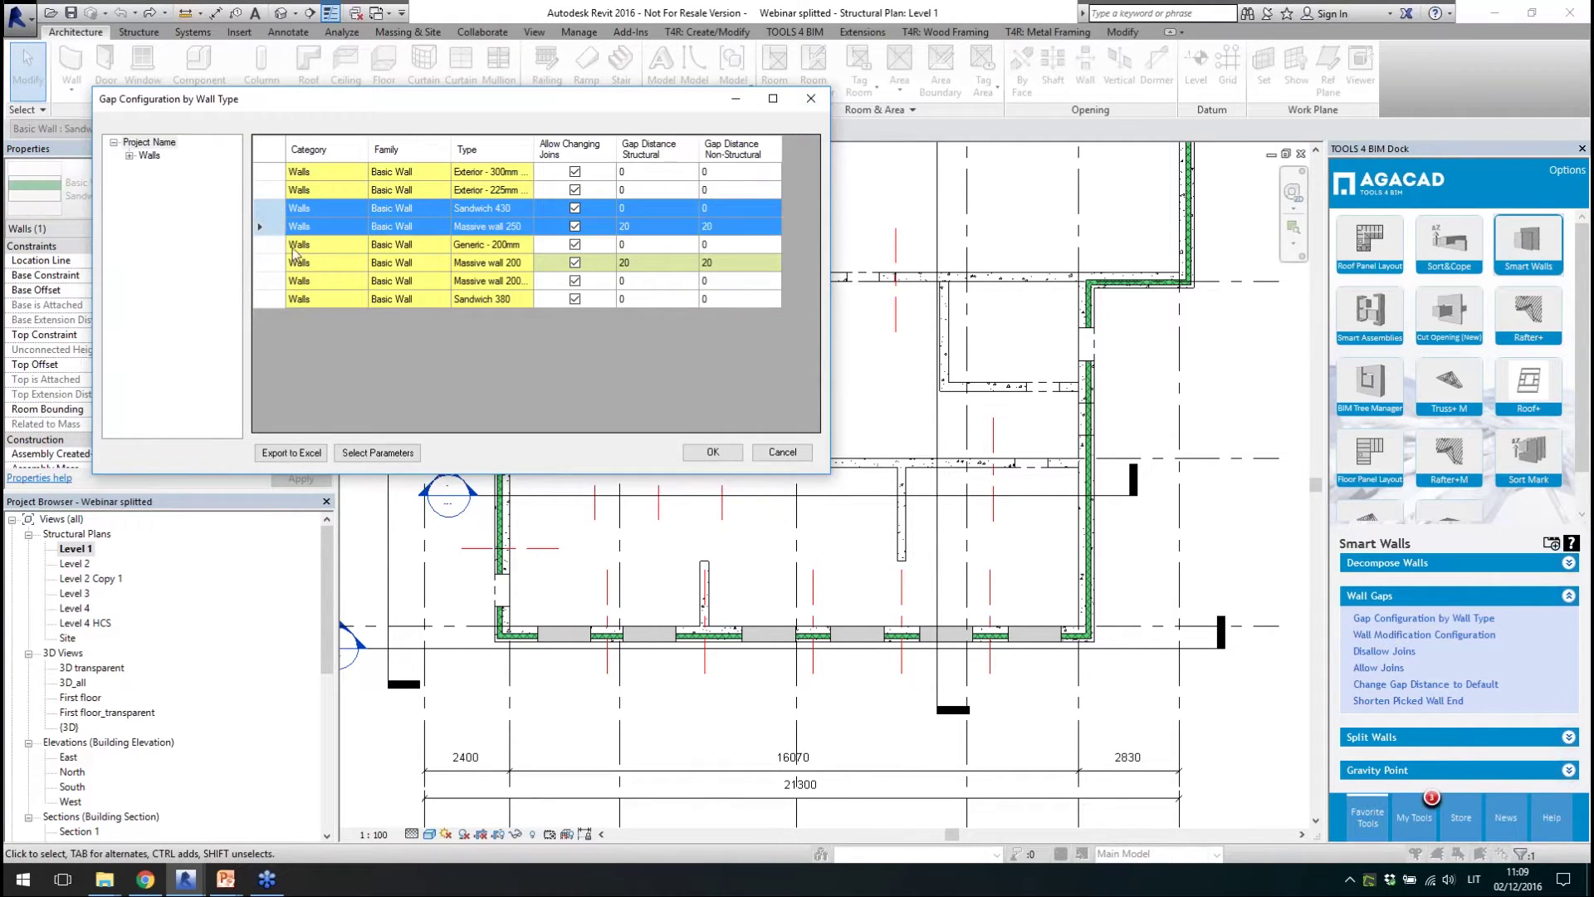
{"action": "left_click", "coordinate": [301, 244]}
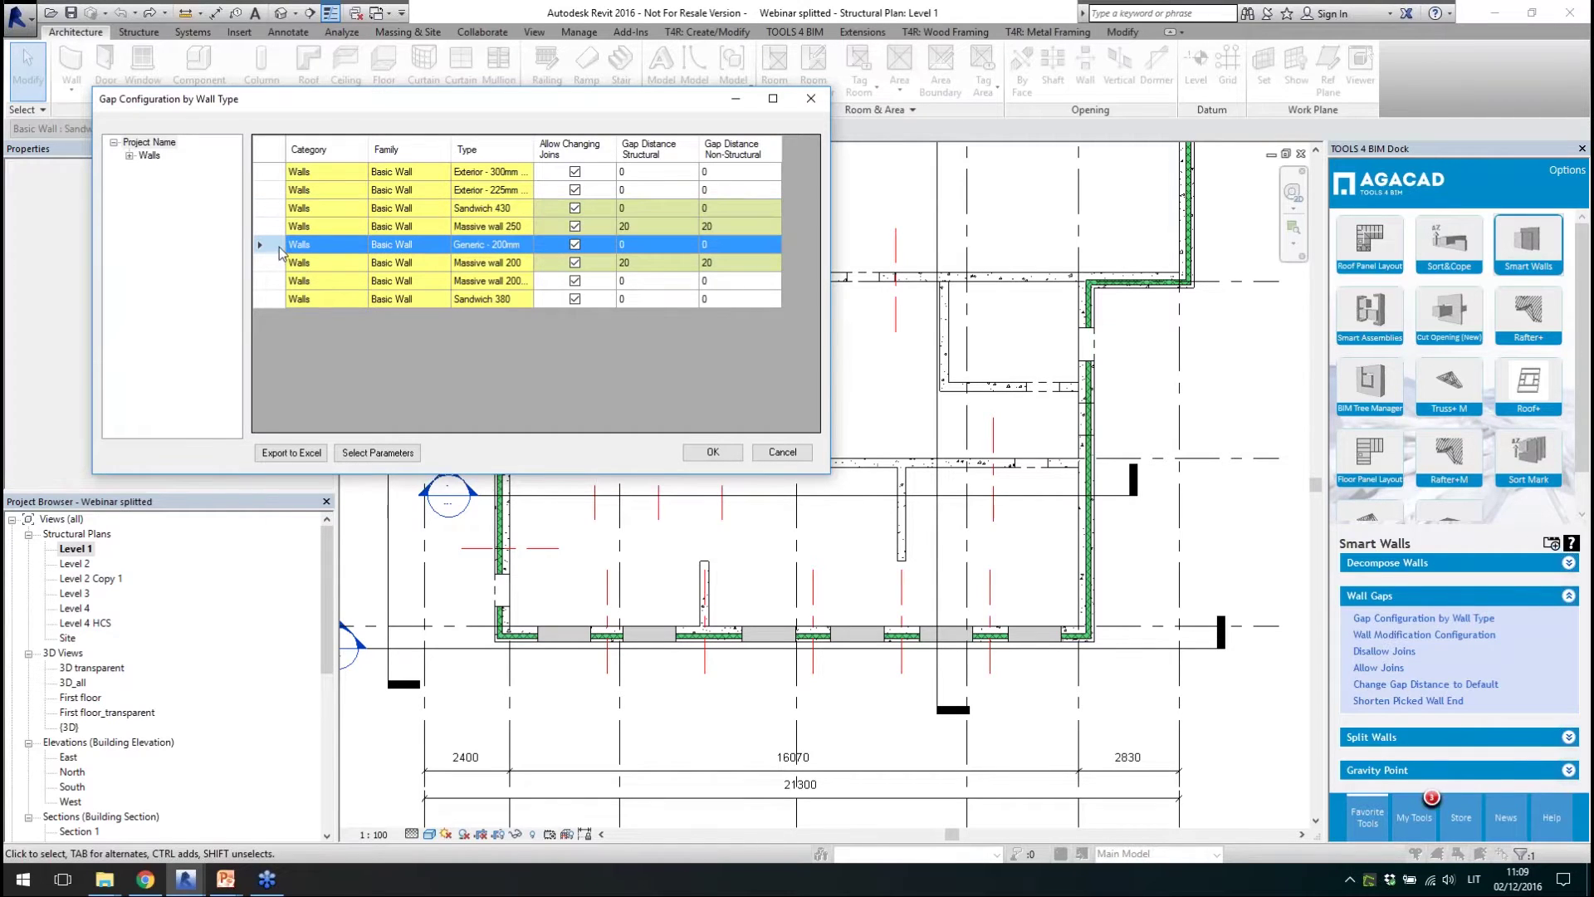
{"action": "left_click", "coordinate": [642, 222]}
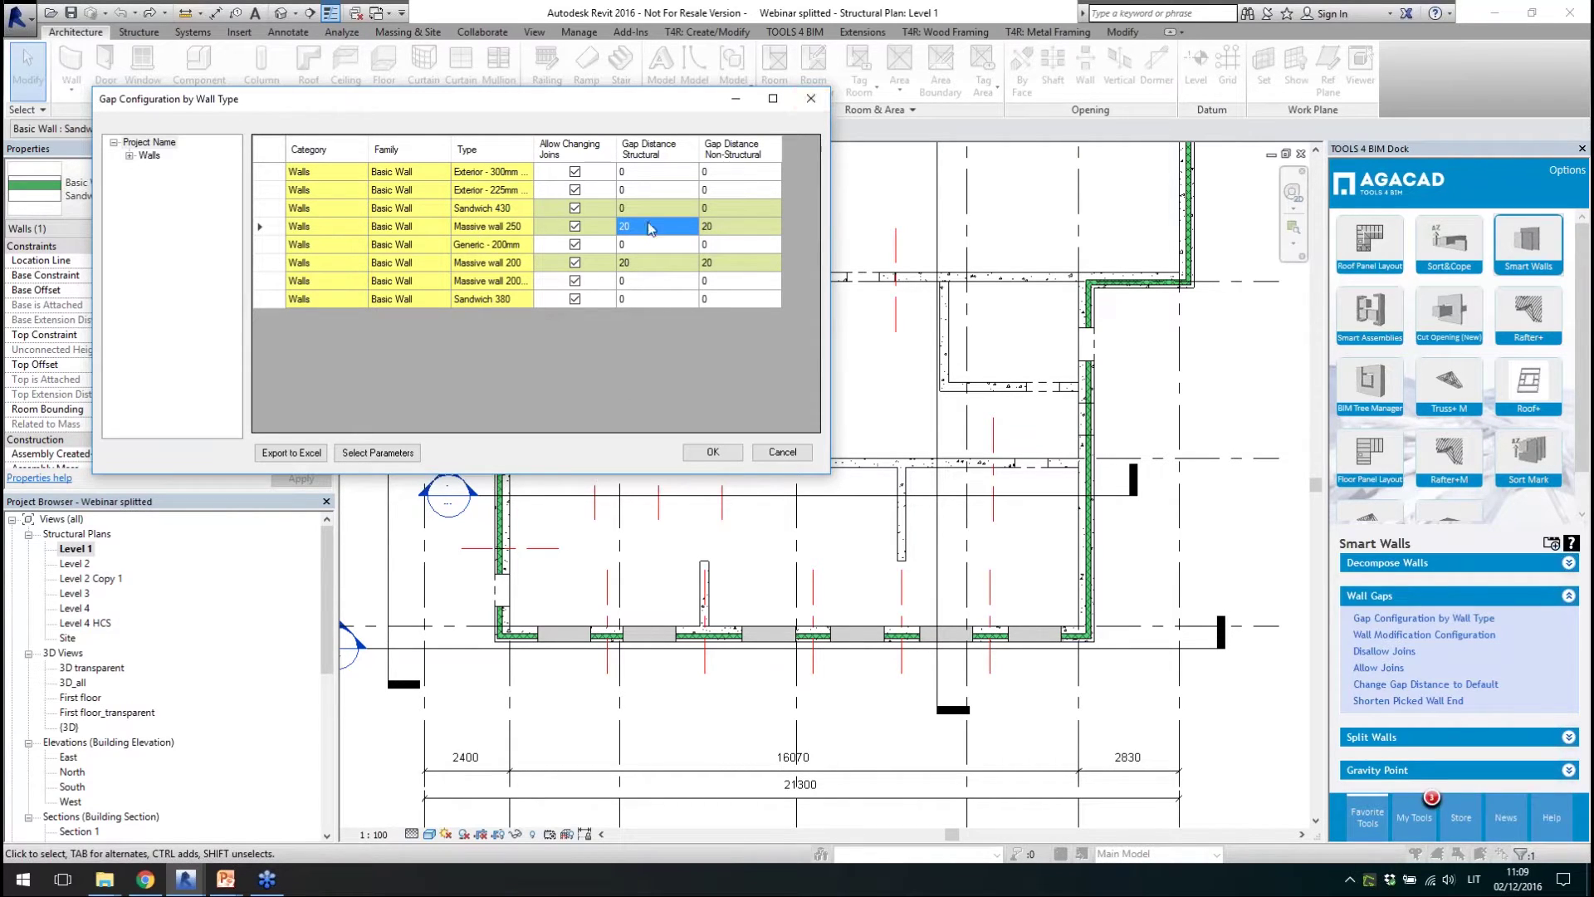
{"action": "left_click", "coordinate": [810, 98]}
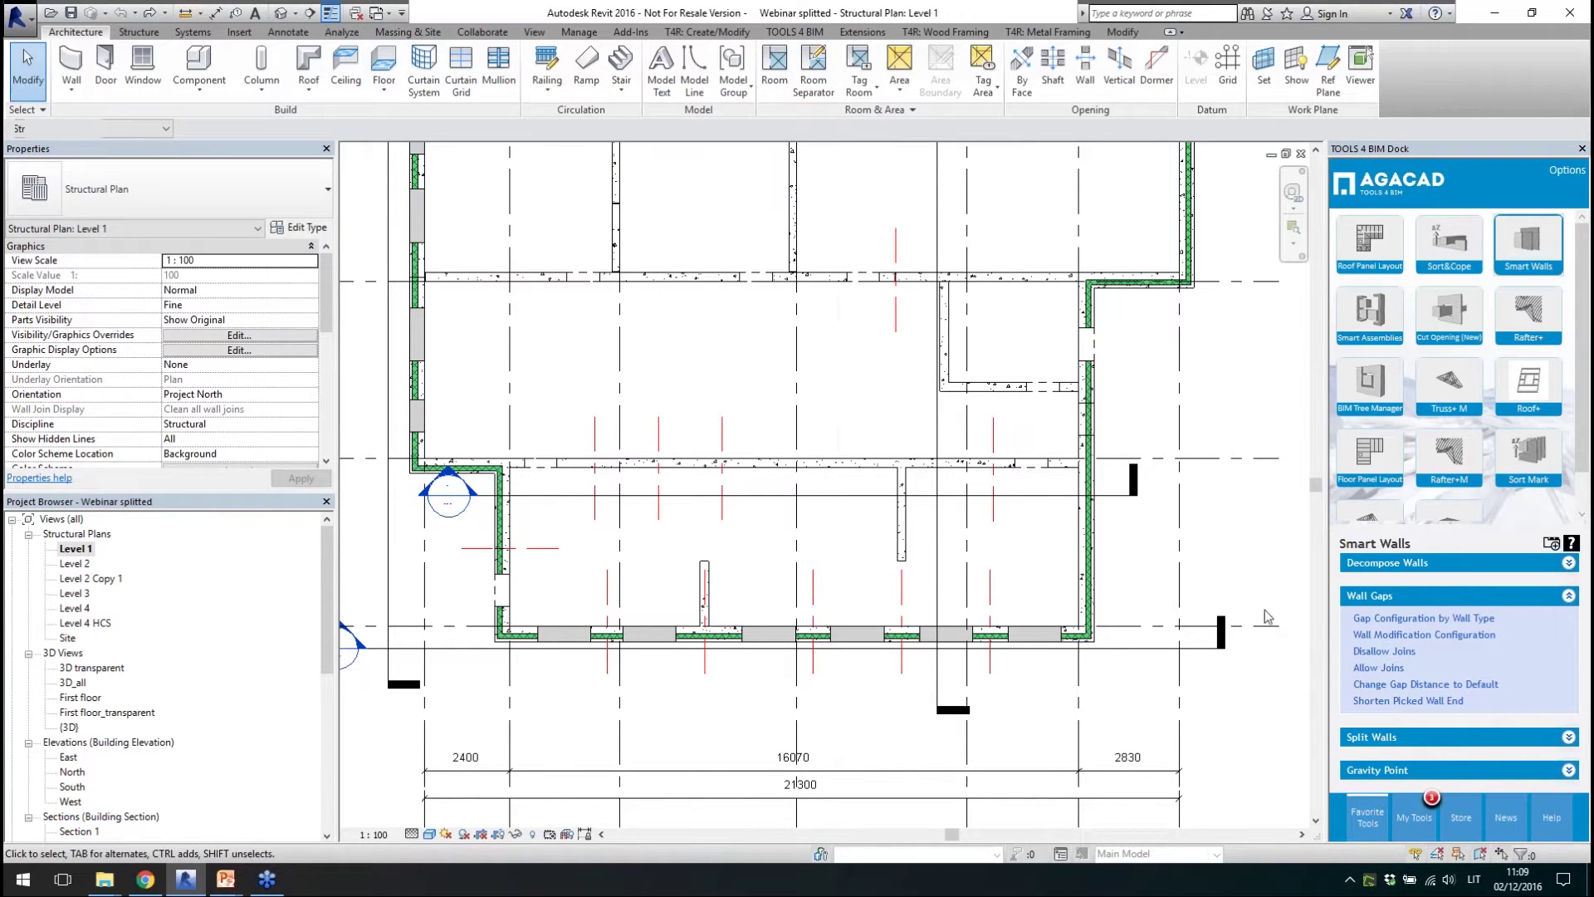
- Use Shorten Picked Wall End on the grid B interior wall and the adjoining Sandwich 430 wall at the corner near grid 2
{"action": "left_click", "coordinate": [1388, 701]}
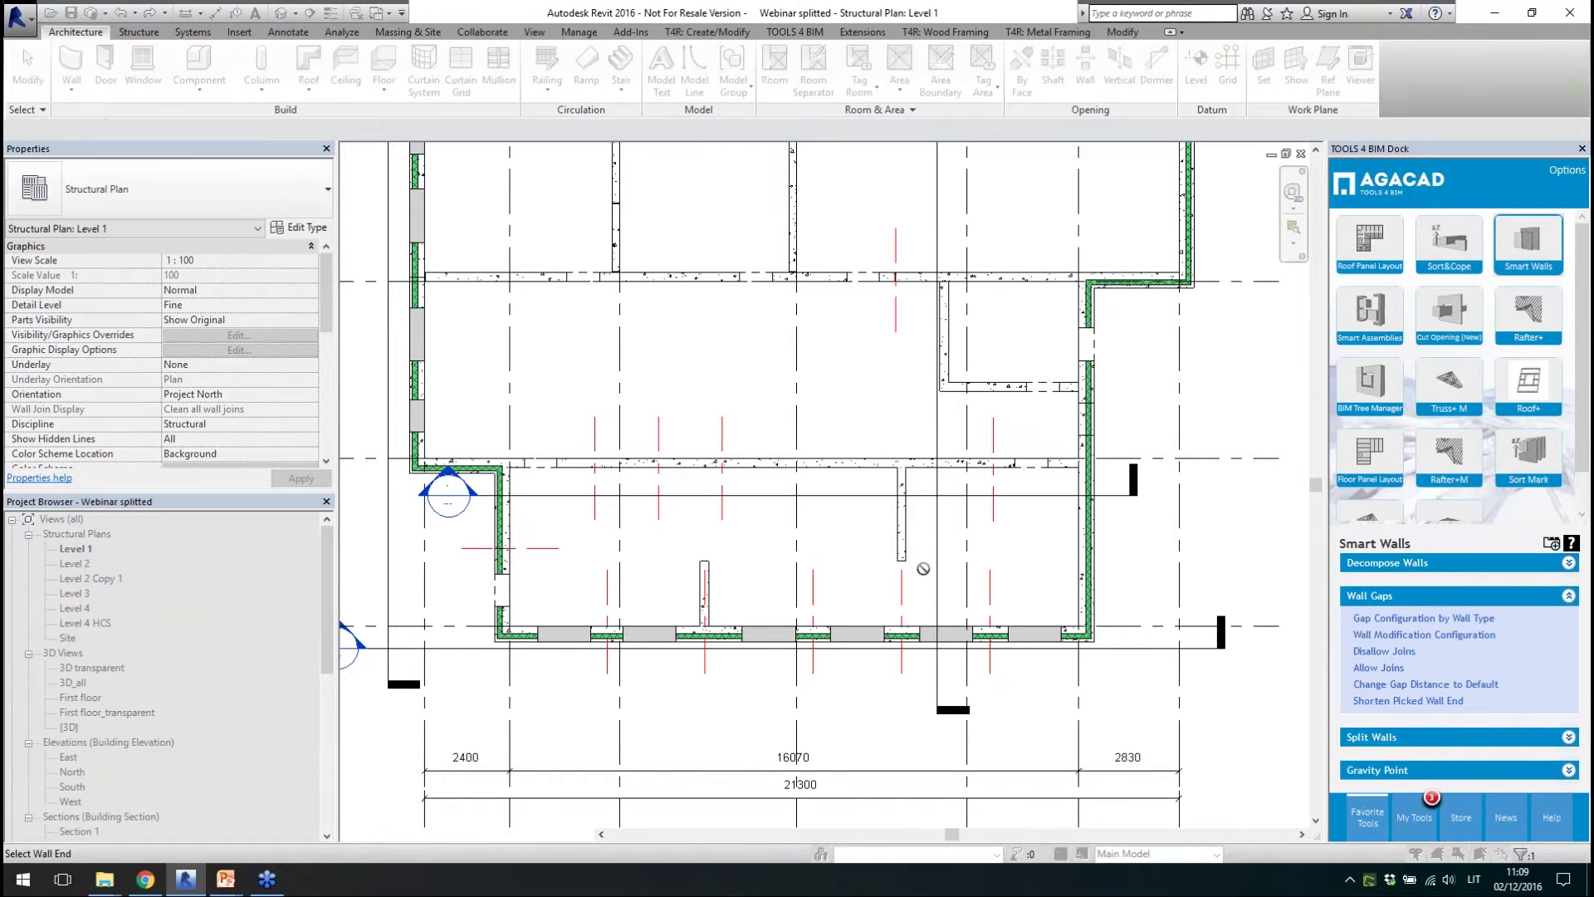
{"action": "scroll", "coordinate": [490, 453], "scroll_direction": "up", "scroll_amount": 5}
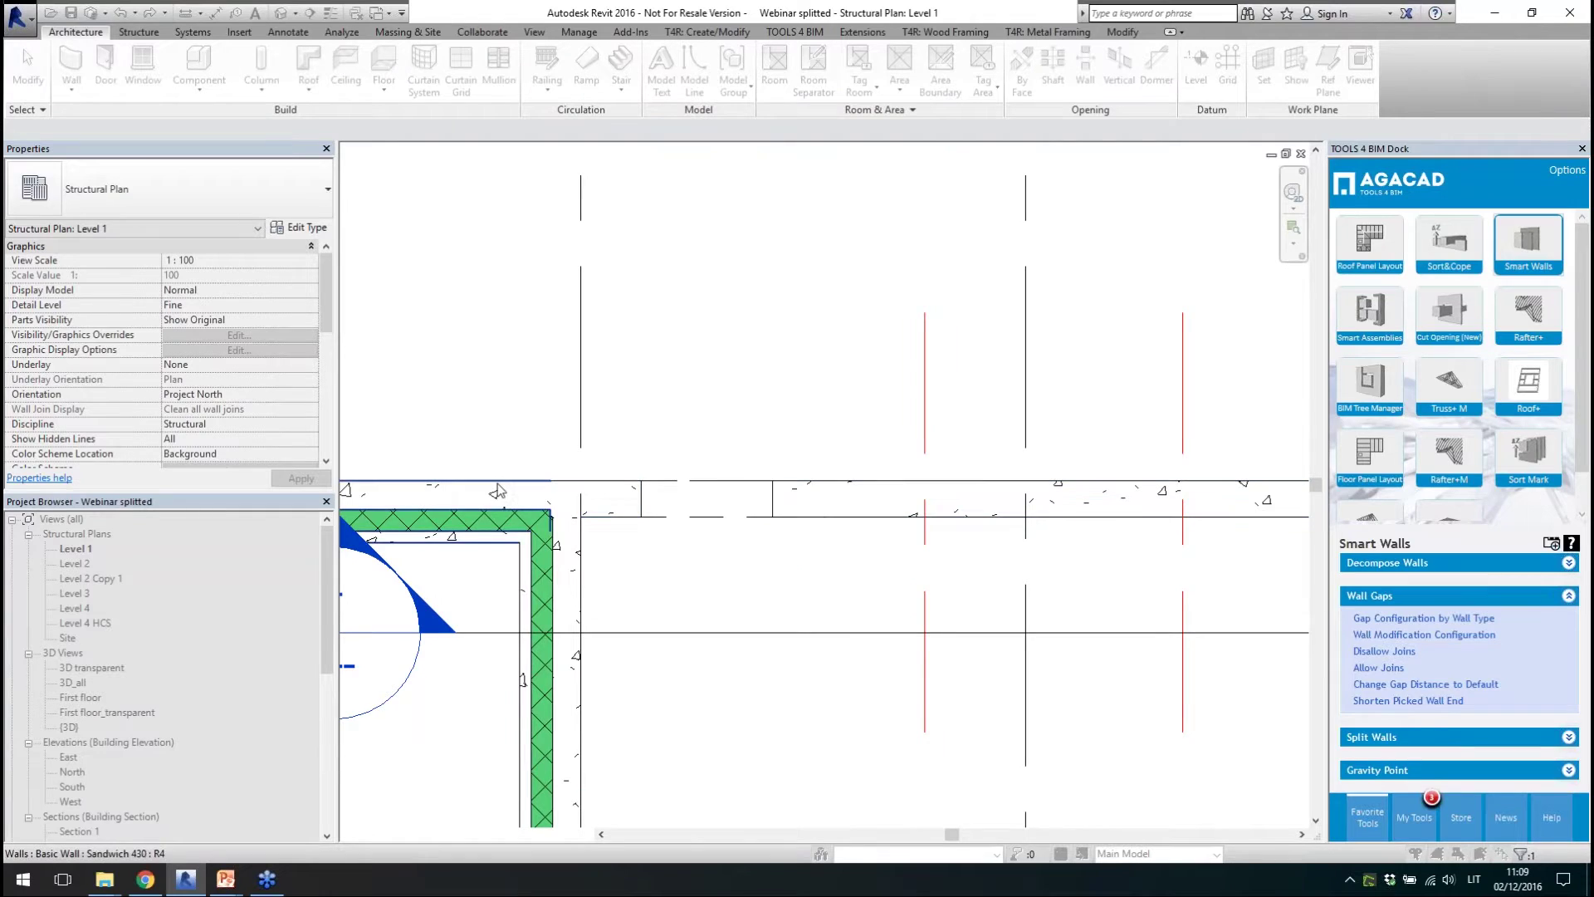
{"action": "left_click", "coordinate": [616, 517]}
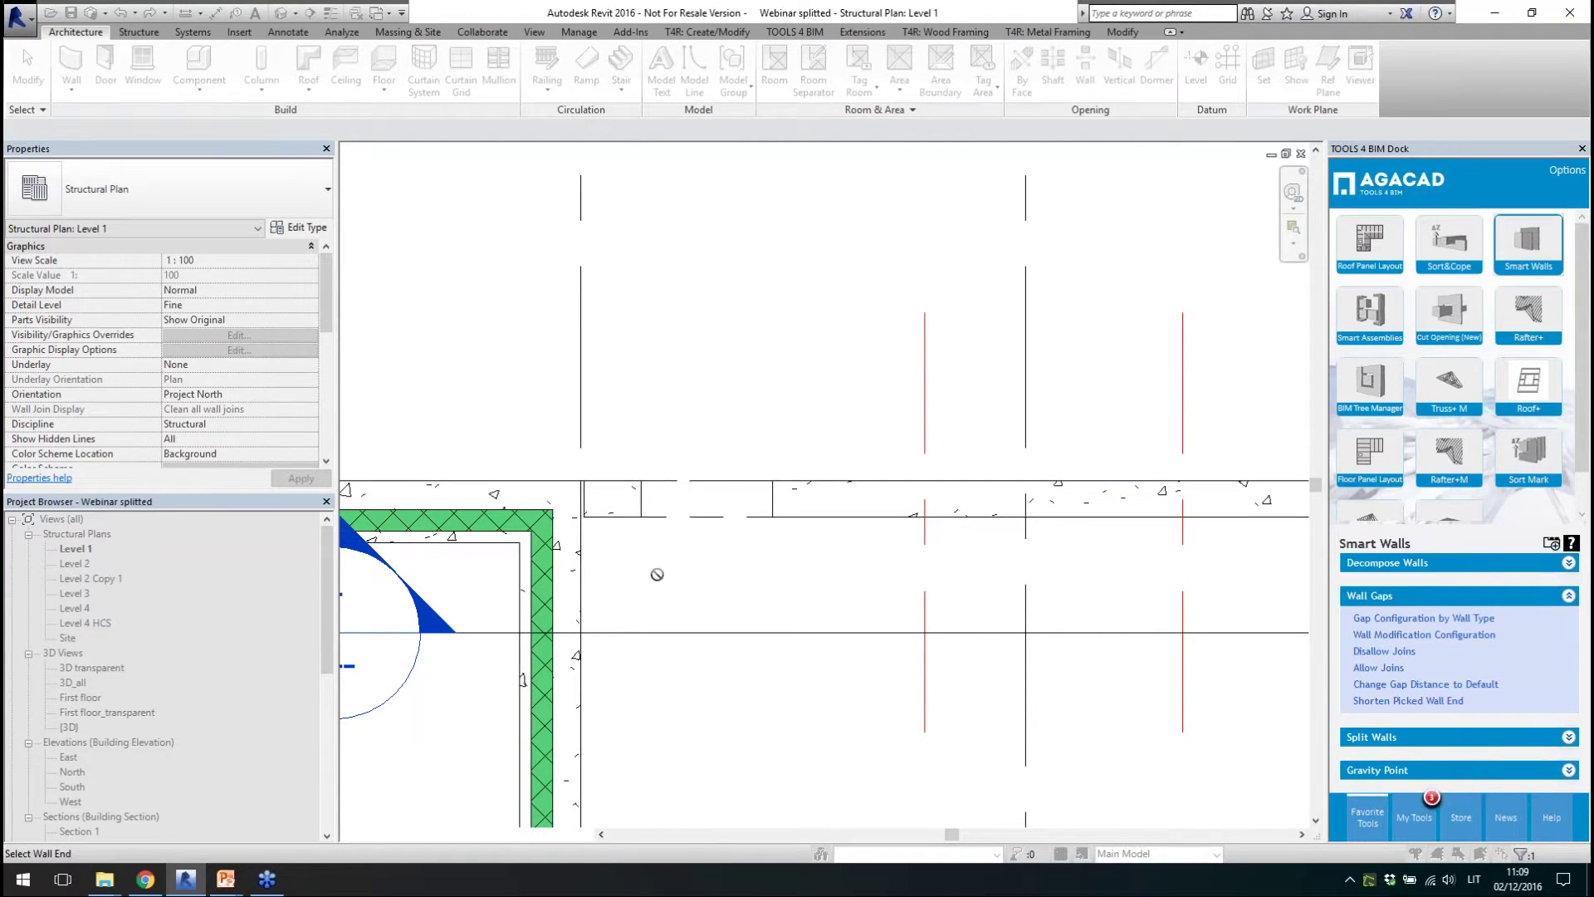
{"action": "scroll", "coordinate": [613, 559], "scroll_direction": "up", "scroll_amount": 2}
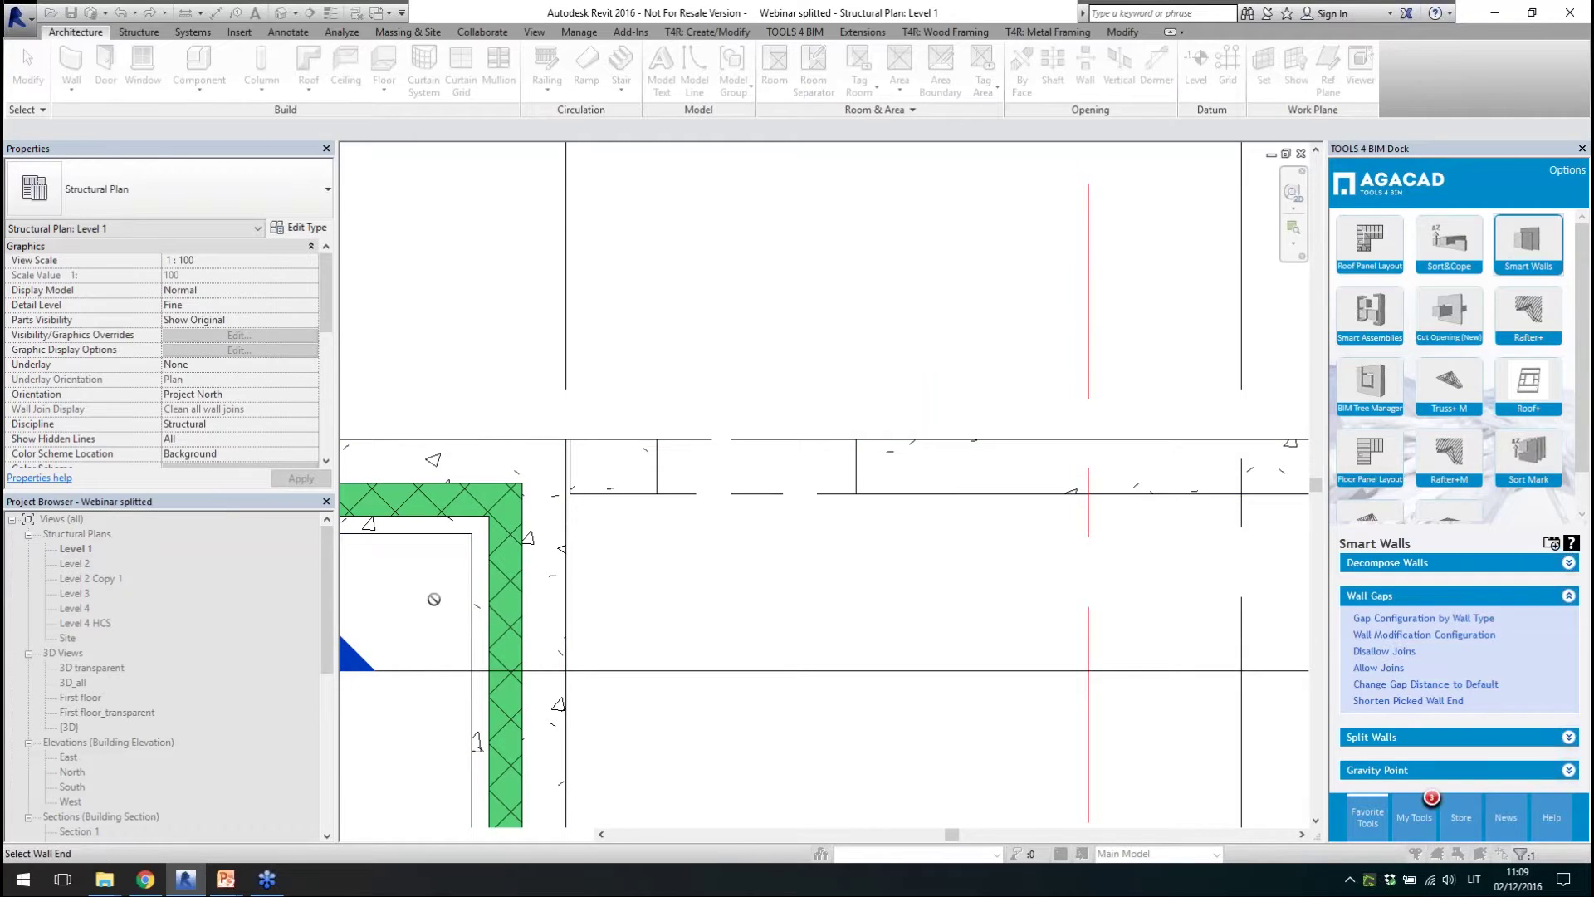
{"action": "scroll", "coordinate": [758, 508], "scroll_direction": "down", "scroll_amount": 1}
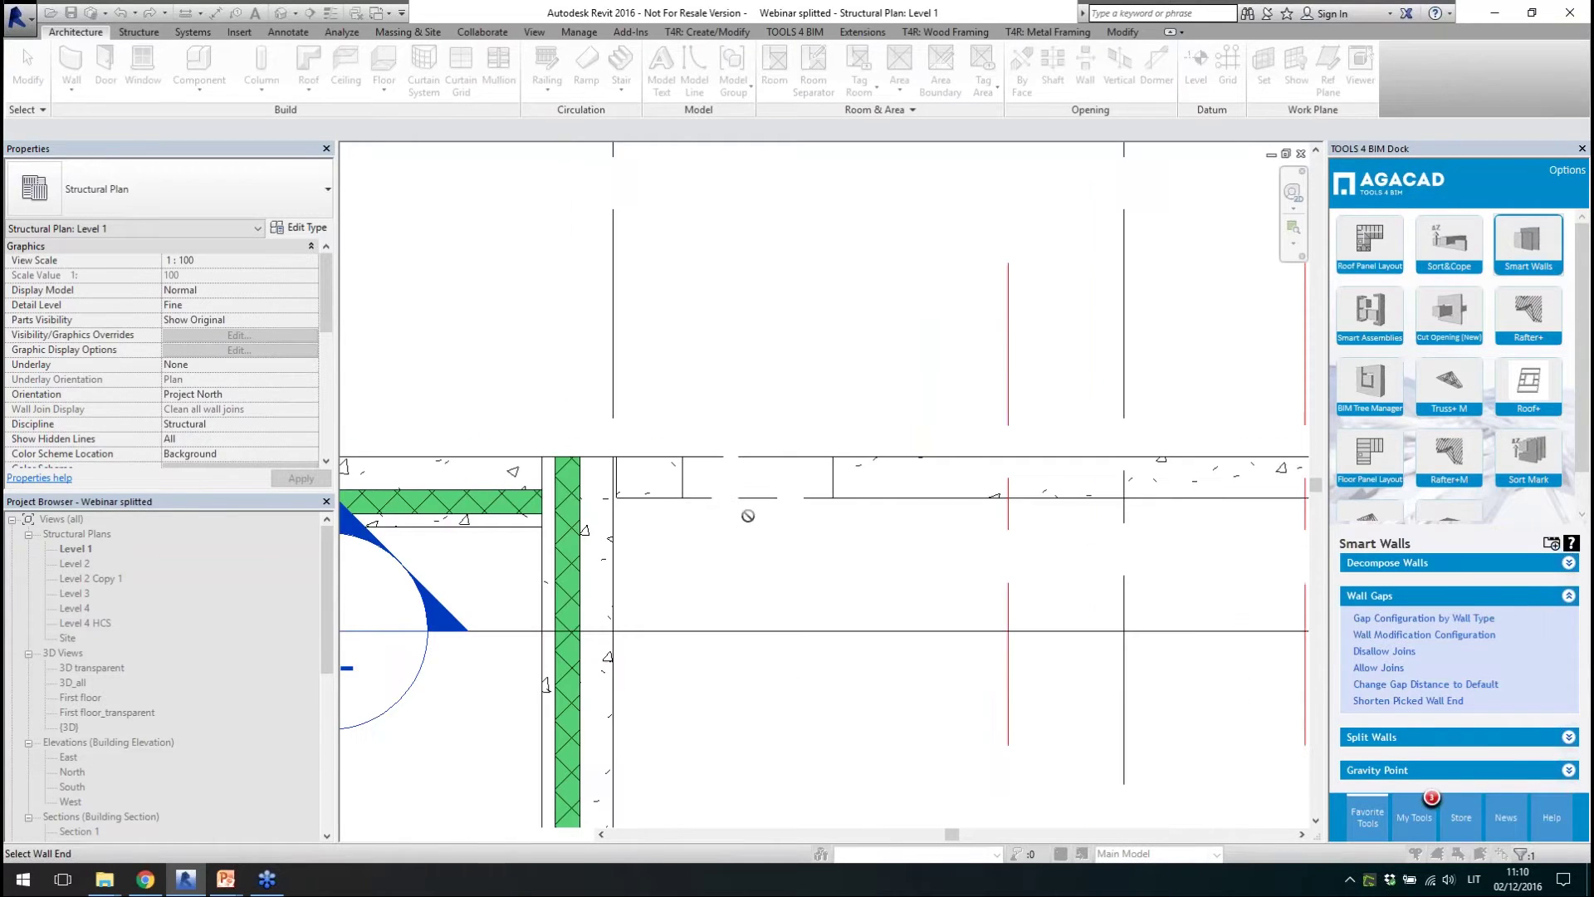
- Shorten the ends of the two short interior walls where they meet the grid A exterior wall and the grid B interior wall
{"action": "scroll", "coordinate": [496, 557], "scroll_direction": "up", "scroll_amount": 1}
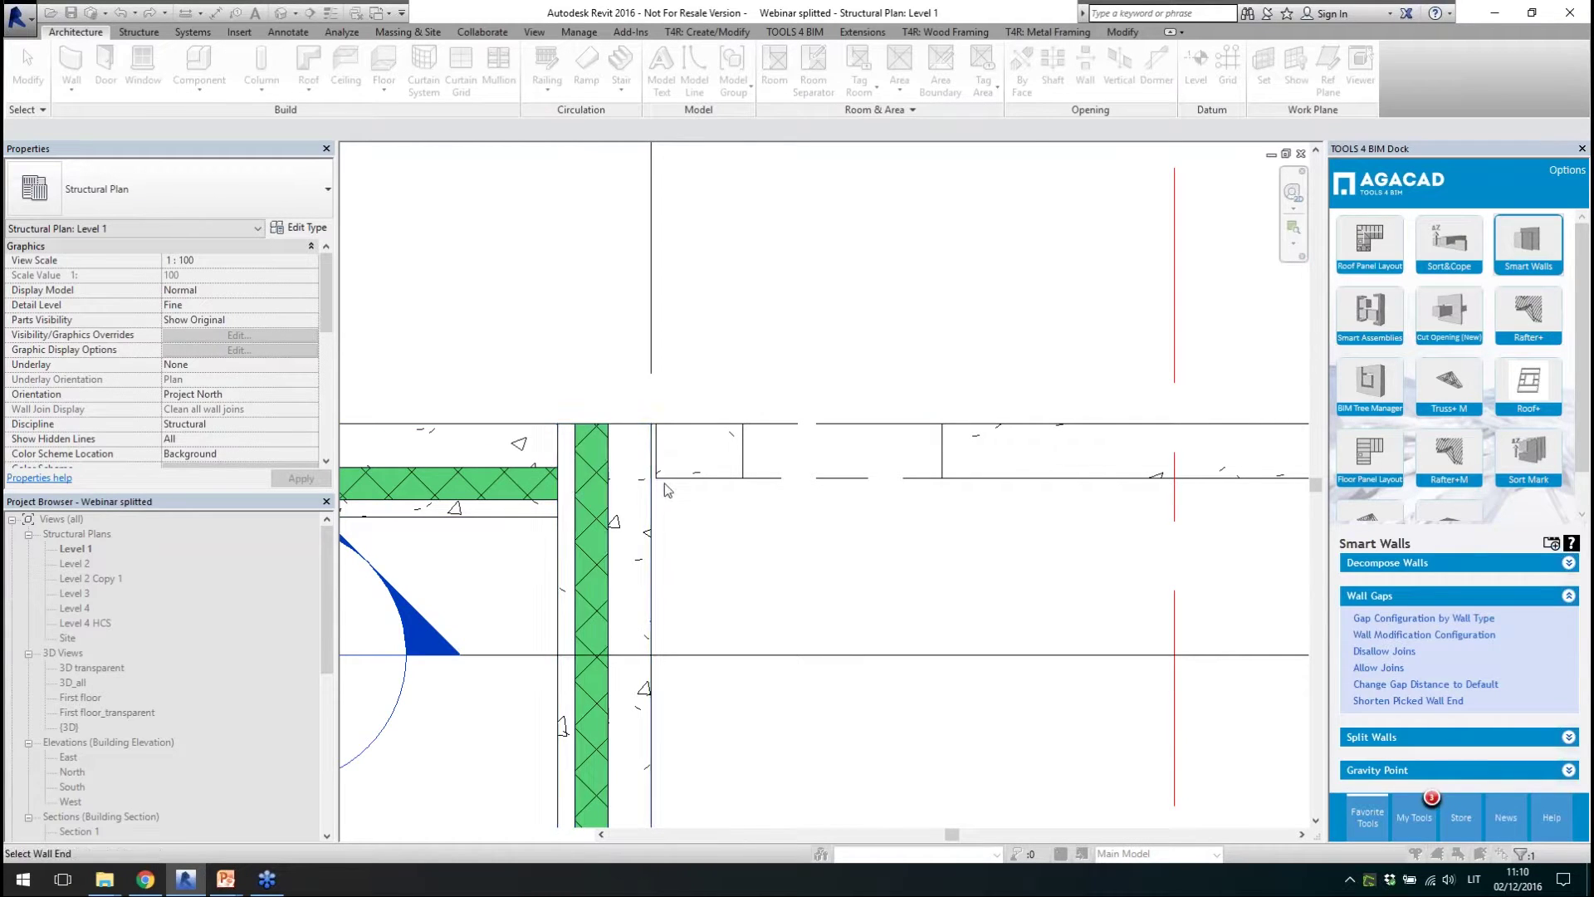
{"action": "scroll", "coordinate": [679, 445], "scroll_direction": "up", "scroll_amount": 2}
{"action": "scroll", "coordinate": [589, 482], "scroll_direction": "down", "scroll_amount": 6}
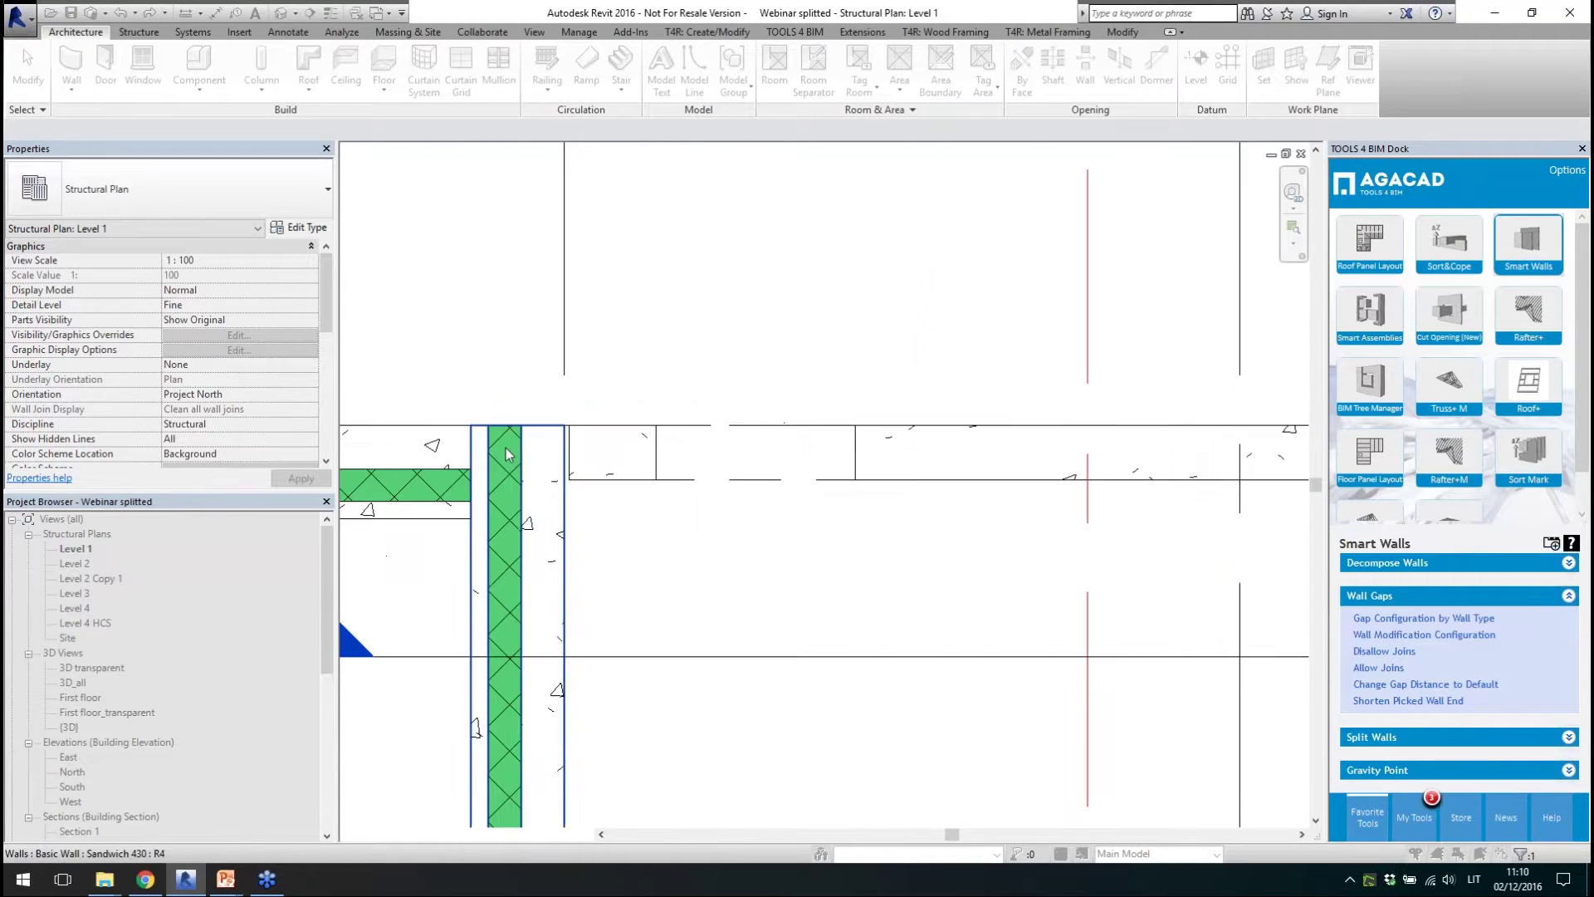
{"action": "scroll", "coordinate": [758, 561], "scroll_direction": "up", "scroll_amount": 3}
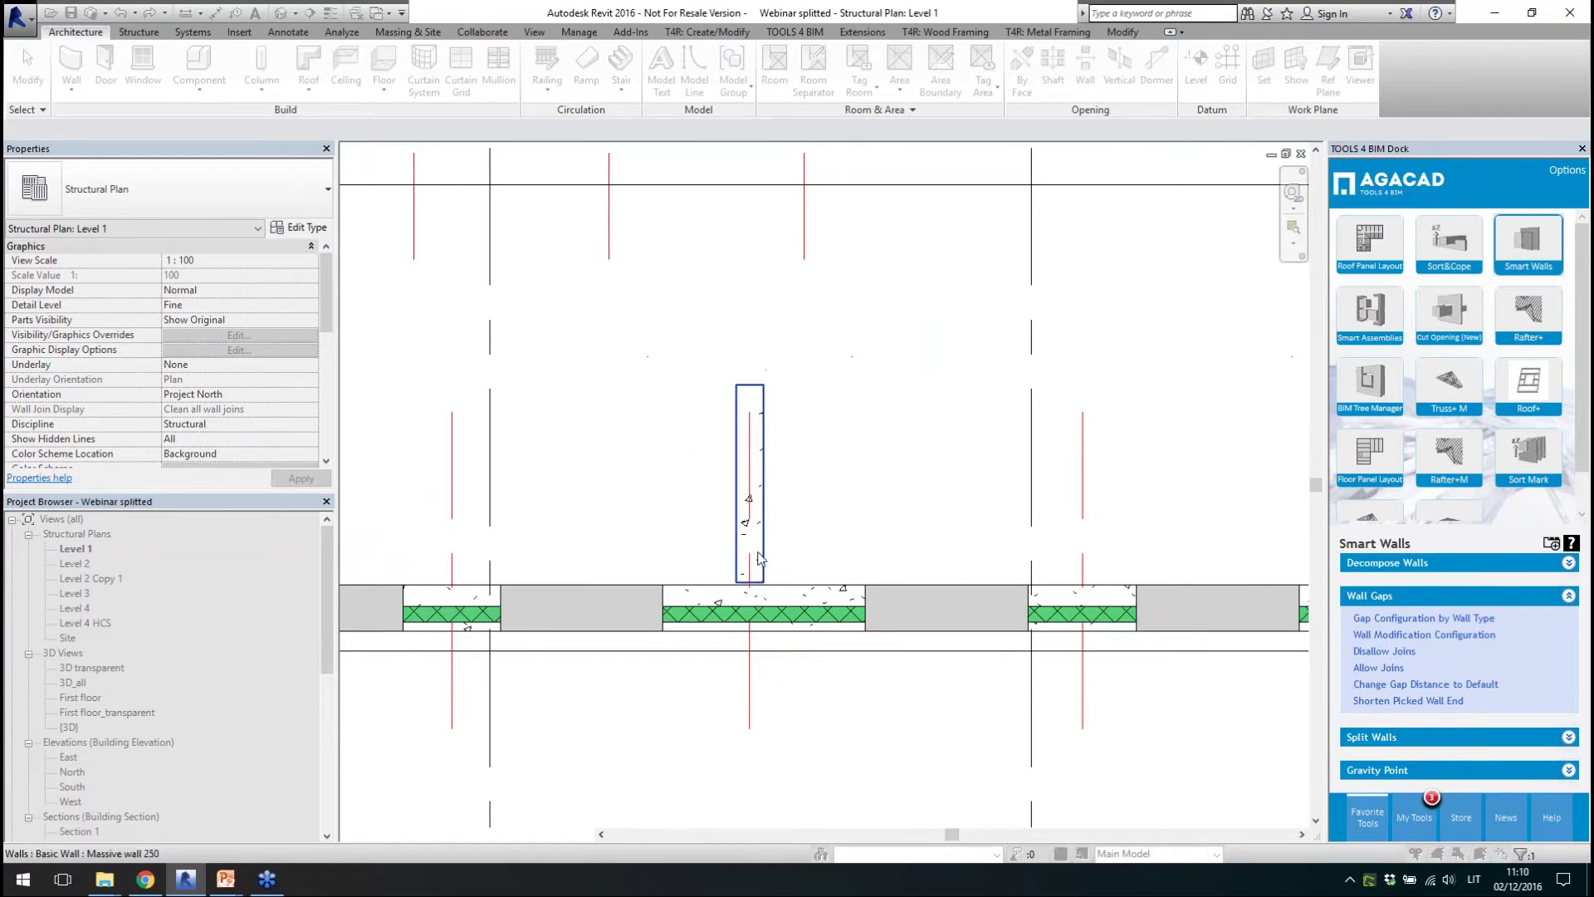
{"action": "scroll", "coordinate": [757, 562], "scroll_direction": "down", "scroll_amount": 2}
{"action": "scroll", "coordinate": [864, 370], "scroll_direction": "up", "scroll_amount": 1}
{"action": "left_click", "coordinate": [845, 375]}
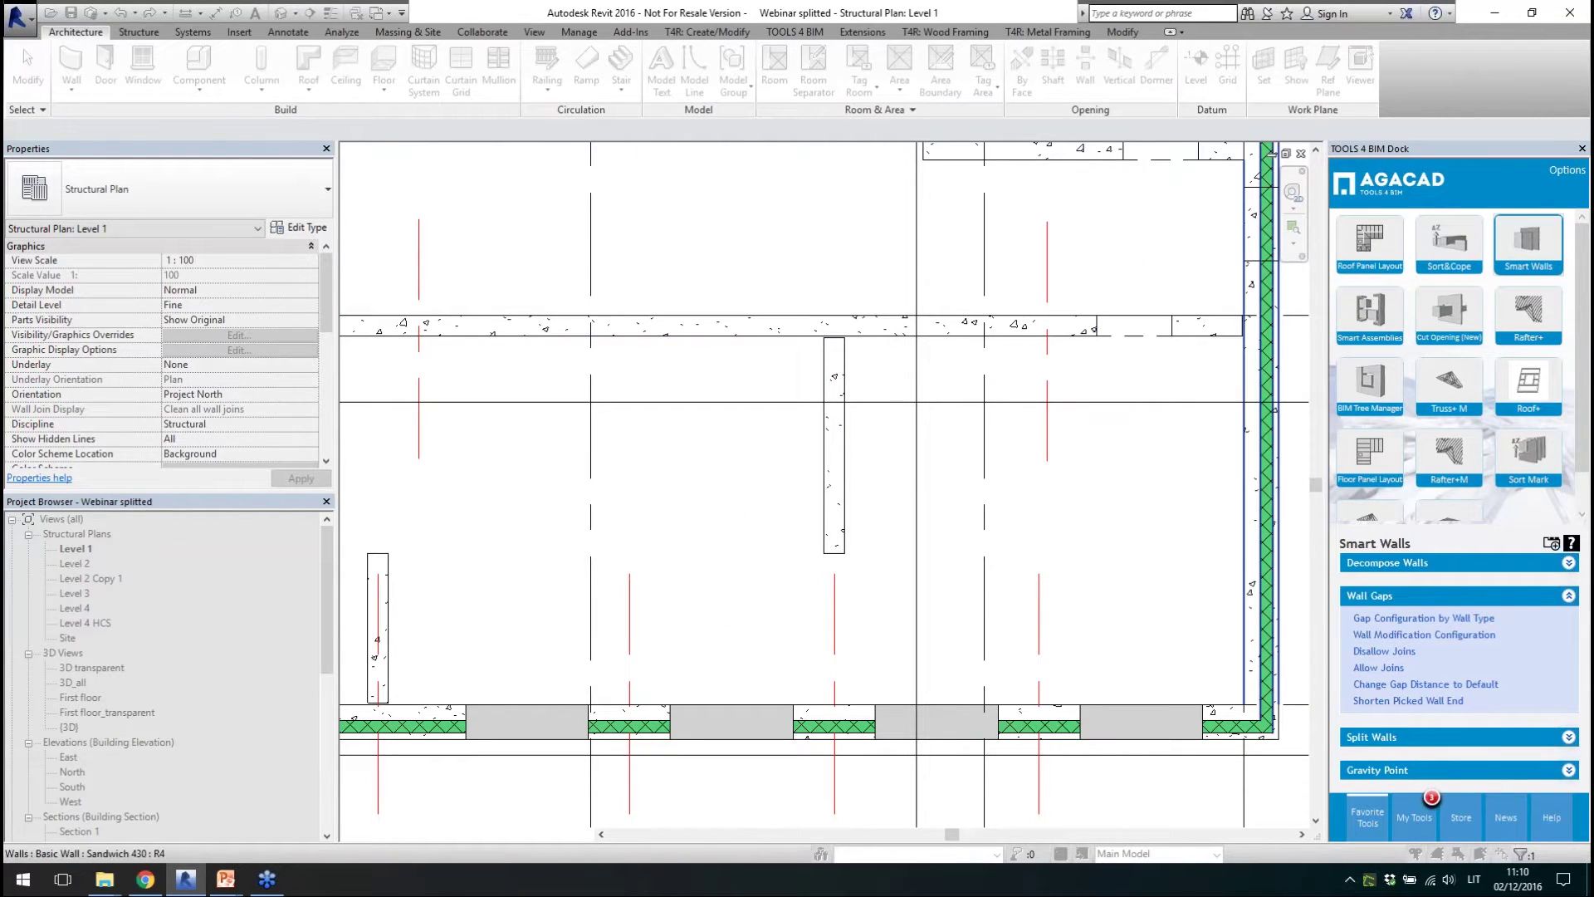
{"action": "scroll", "coordinate": [1178, 595], "scroll_direction": "down", "scroll_amount": 2}
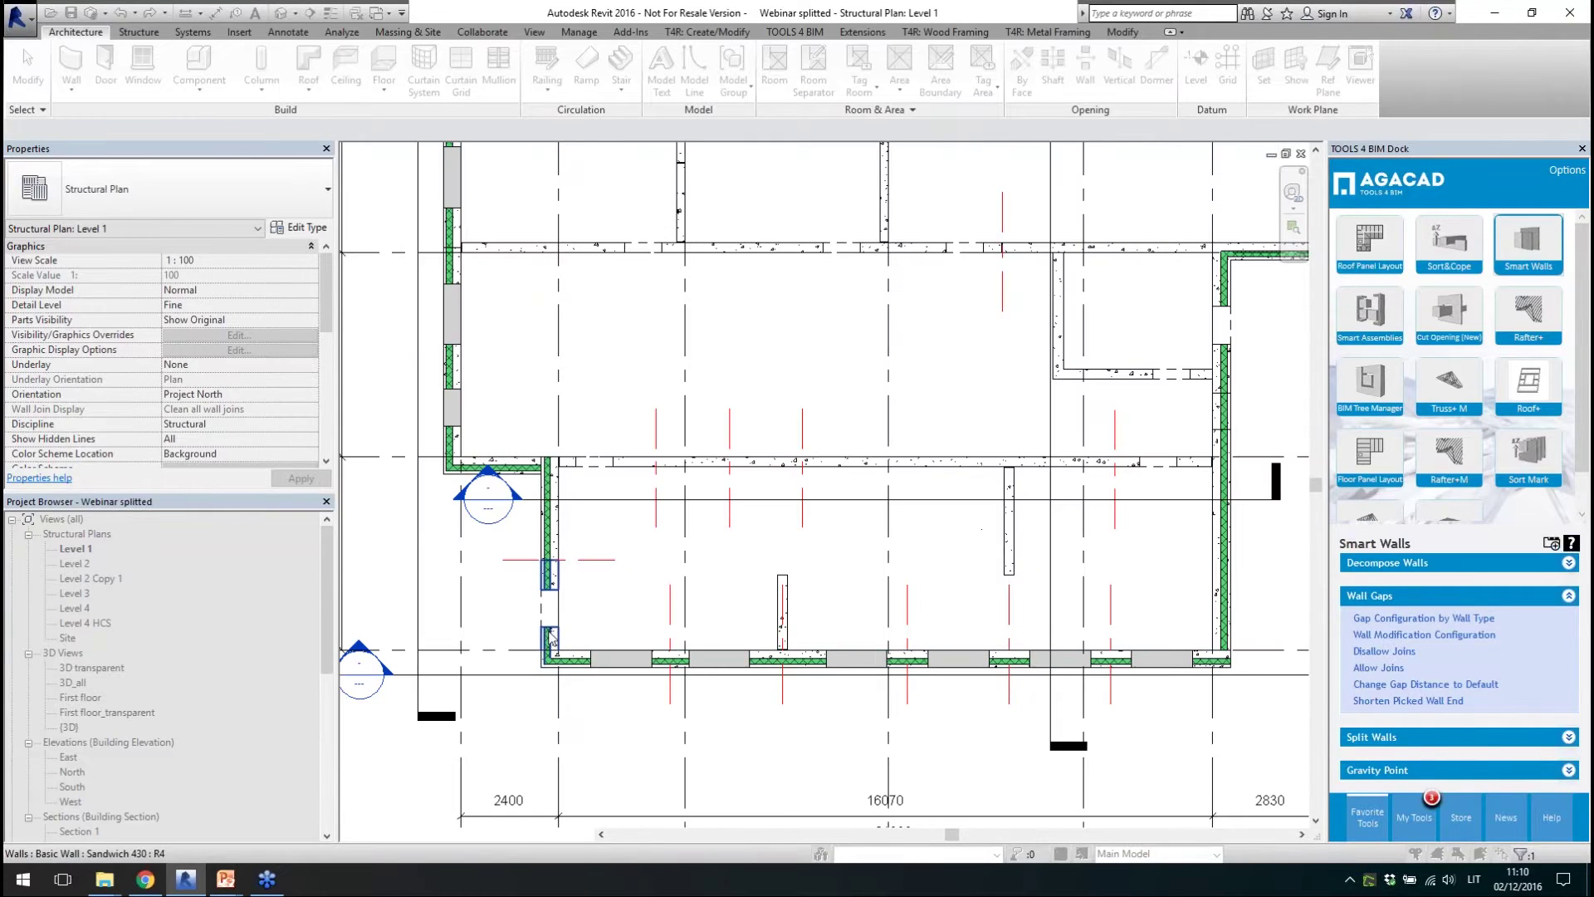
- Shorten the Sandwich 430 wall end near grids 2 and A and the interior wall ends near grid 6 and at the L-shaped corner
{"action": "left_click", "coordinate": [581, 638]}
{"action": "scroll", "coordinate": [582, 634], "scroll_direction": "down", "scroll_amount": 1}
{"action": "scroll", "coordinate": [1161, 316], "scroll_direction": "up", "scroll_amount": 5}
{"action": "left_click", "coordinate": [1087, 474]}
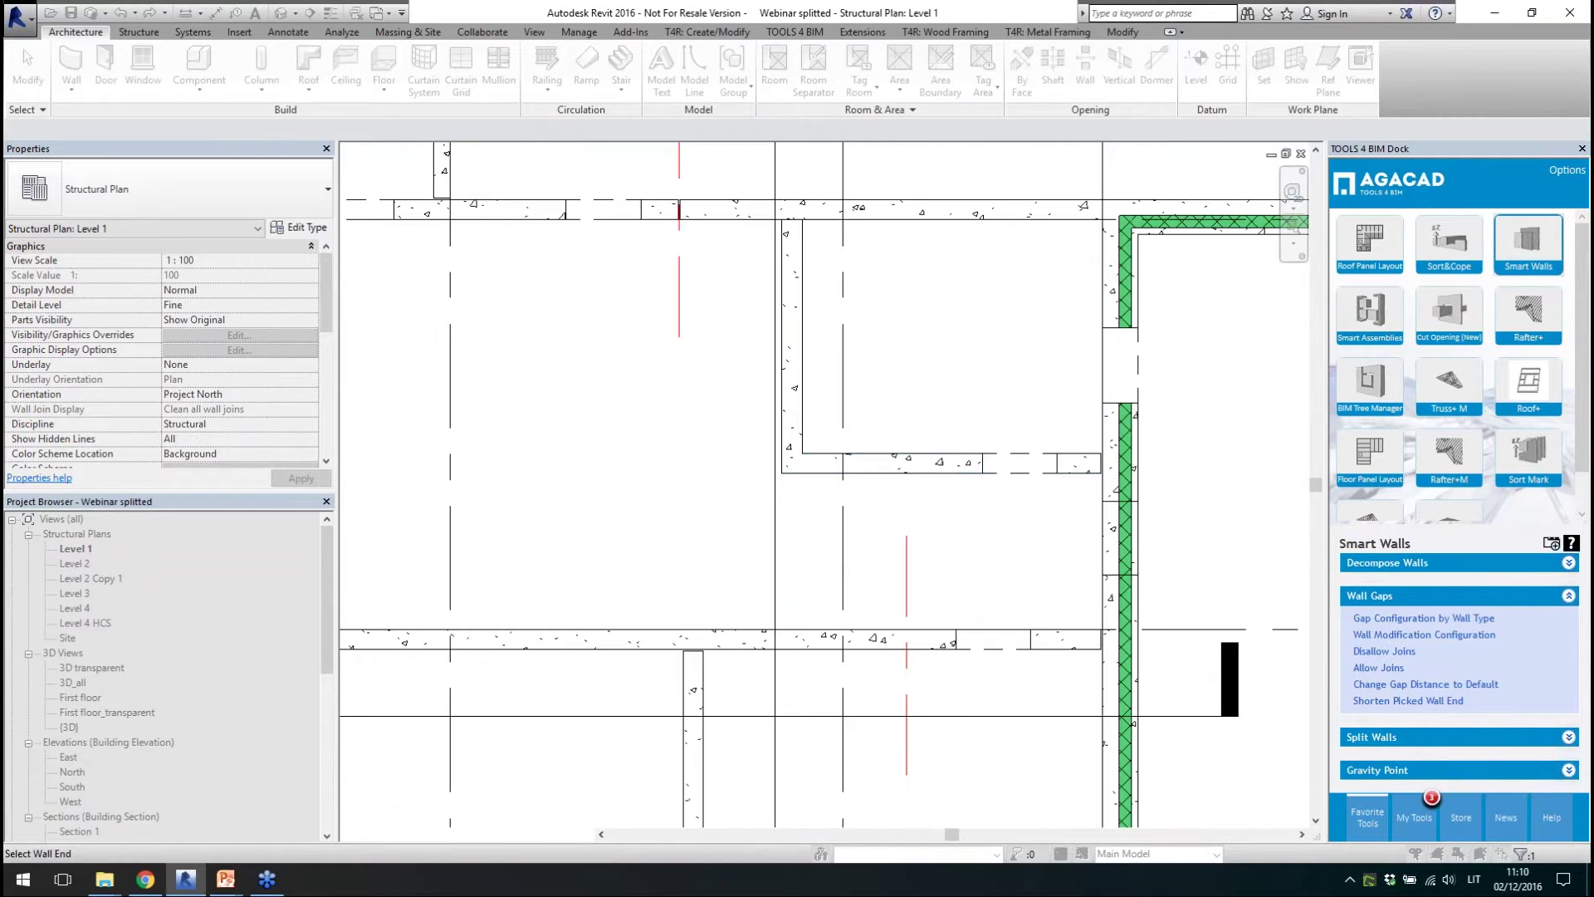
{"action": "left_click", "coordinate": [830, 465]}
{"action": "scroll", "coordinate": [835, 475], "scroll_direction": "up", "scroll_amount": 2}
{"action": "key", "text": "Escape"}
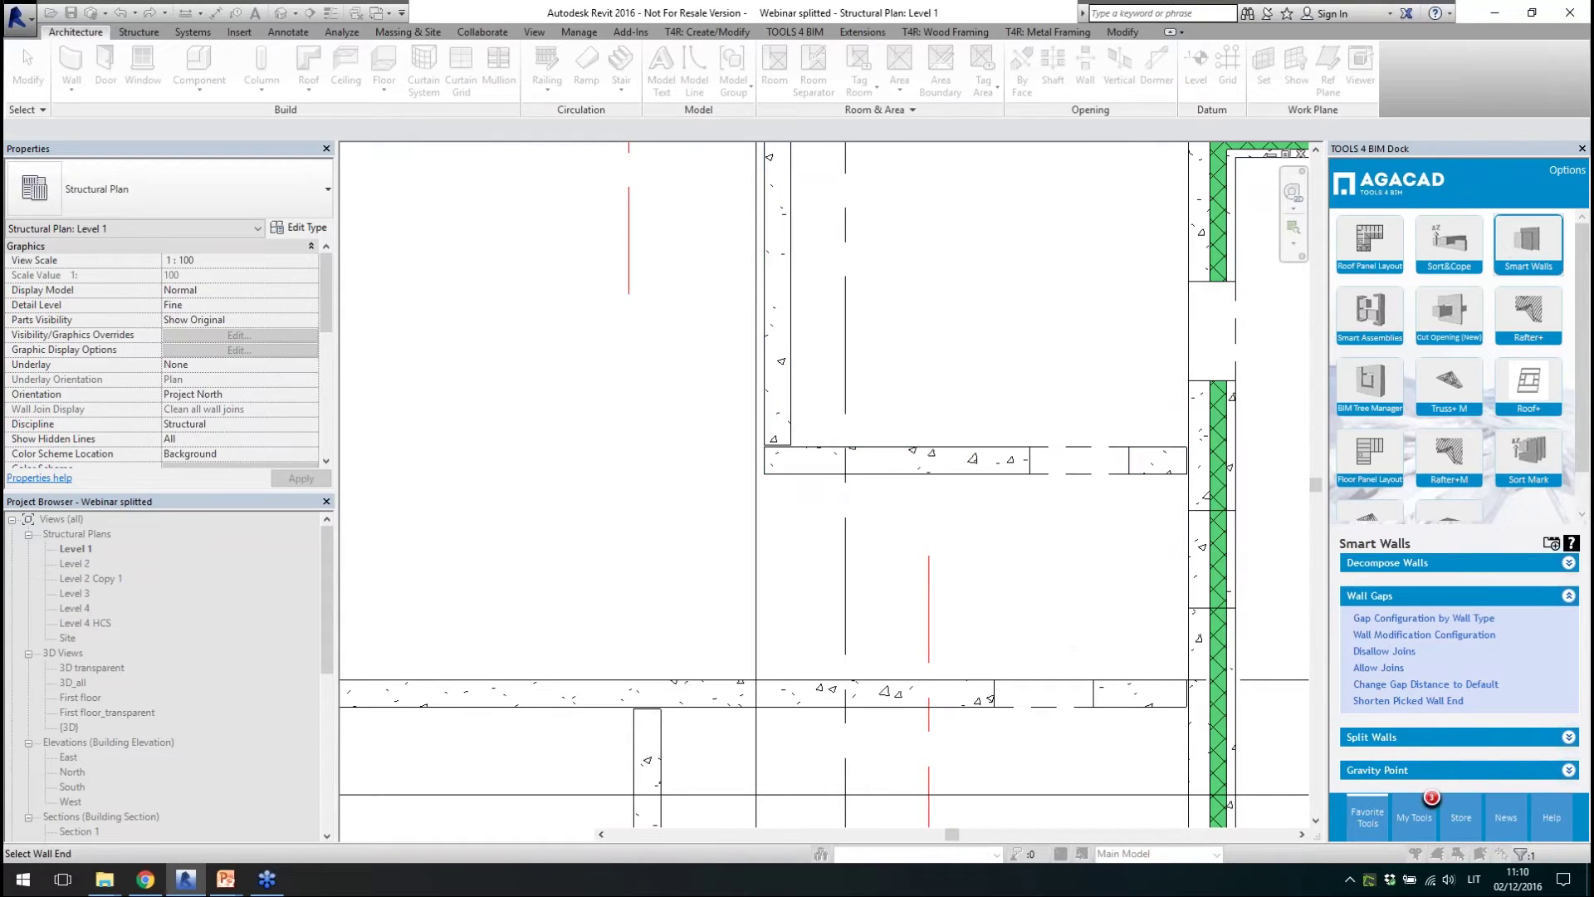
- Shorten the Sandwich 430 wall ends where the exterior walls meet along grid C near grids 6 and 7, and finish the command
{"action": "scroll", "coordinate": [835, 463], "scroll_direction": "down", "scroll_amount": 2}
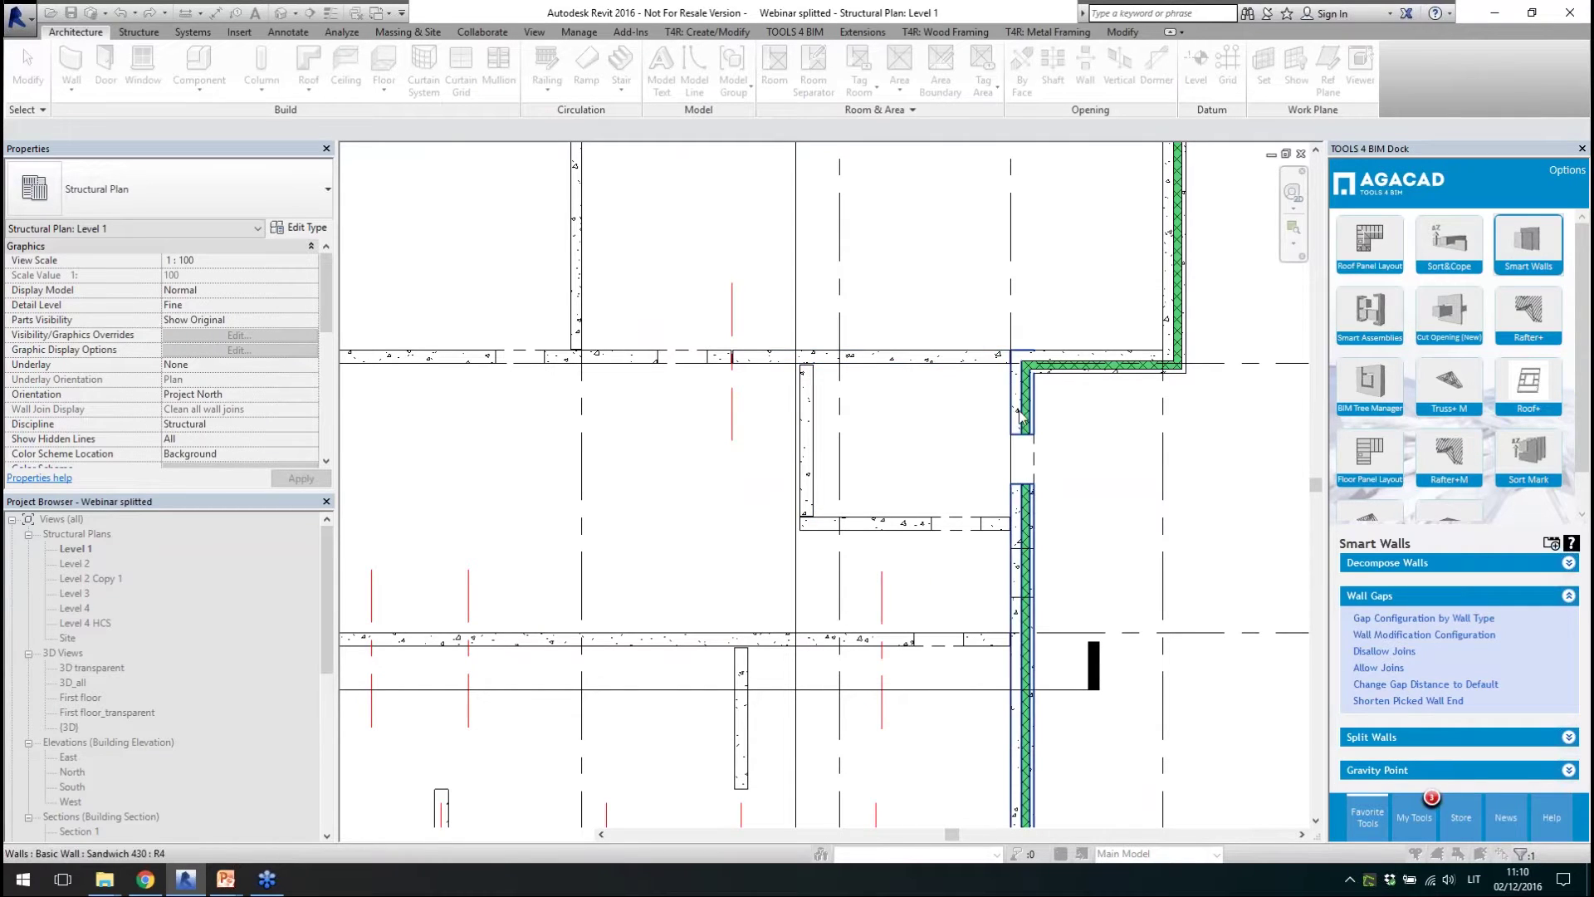
{"action": "left_click", "coordinate": [1064, 374]}
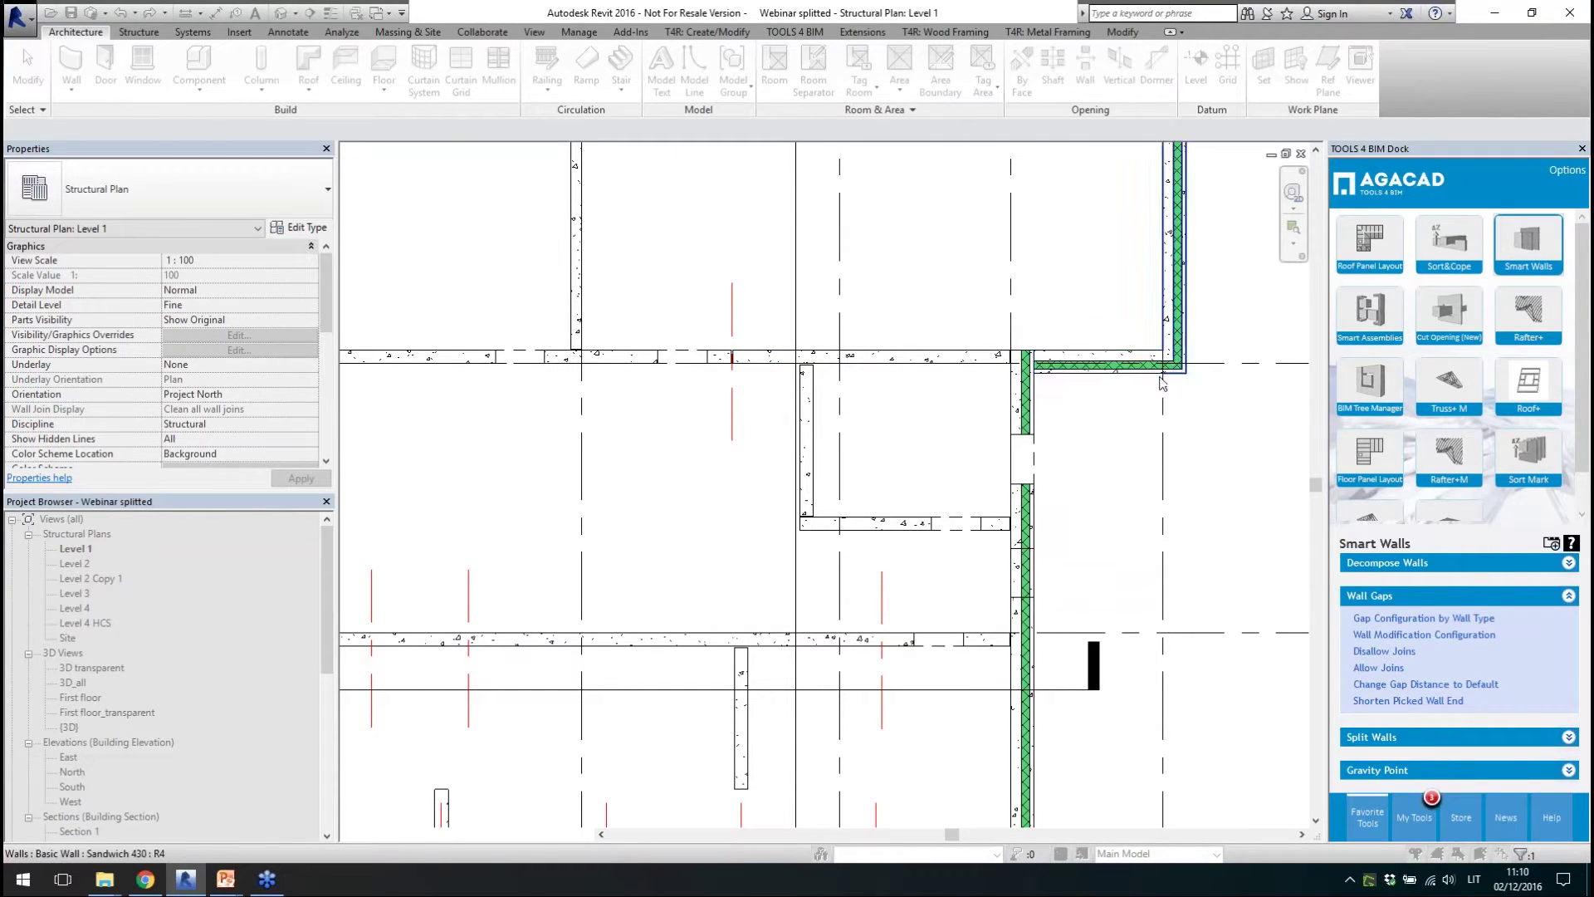
{"action": "scroll", "coordinate": [1218, 354], "scroll_direction": "down", "scroll_amount": 1}
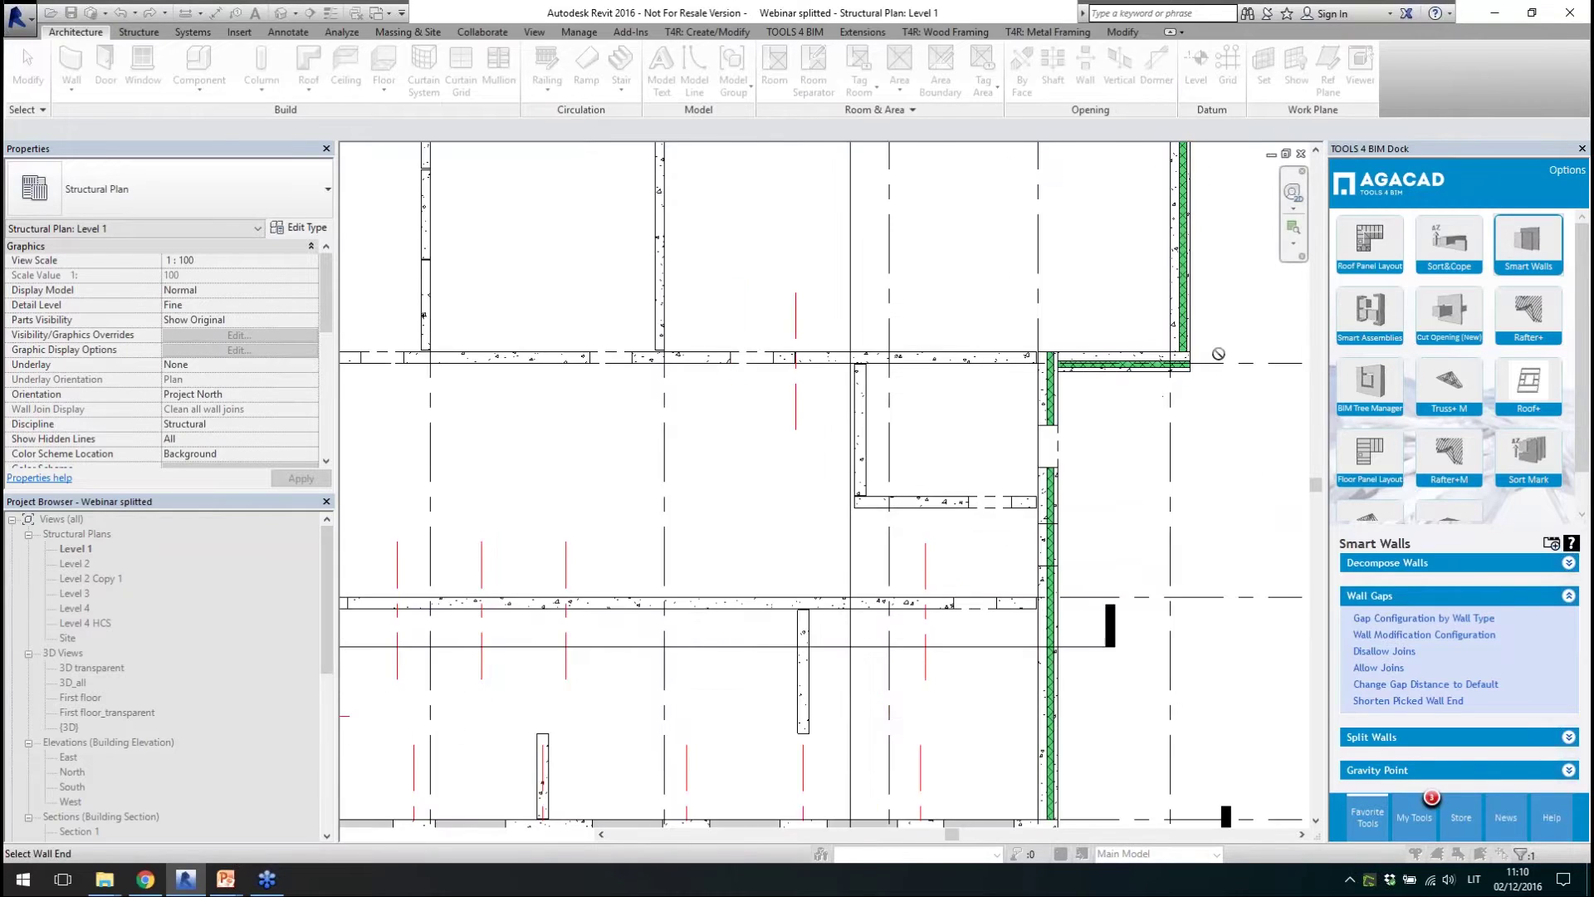
{"action": "scroll", "coordinate": [1219, 354], "scroll_direction": "down", "scroll_amount": 3}
{"action": "key", "text": "Escape"}
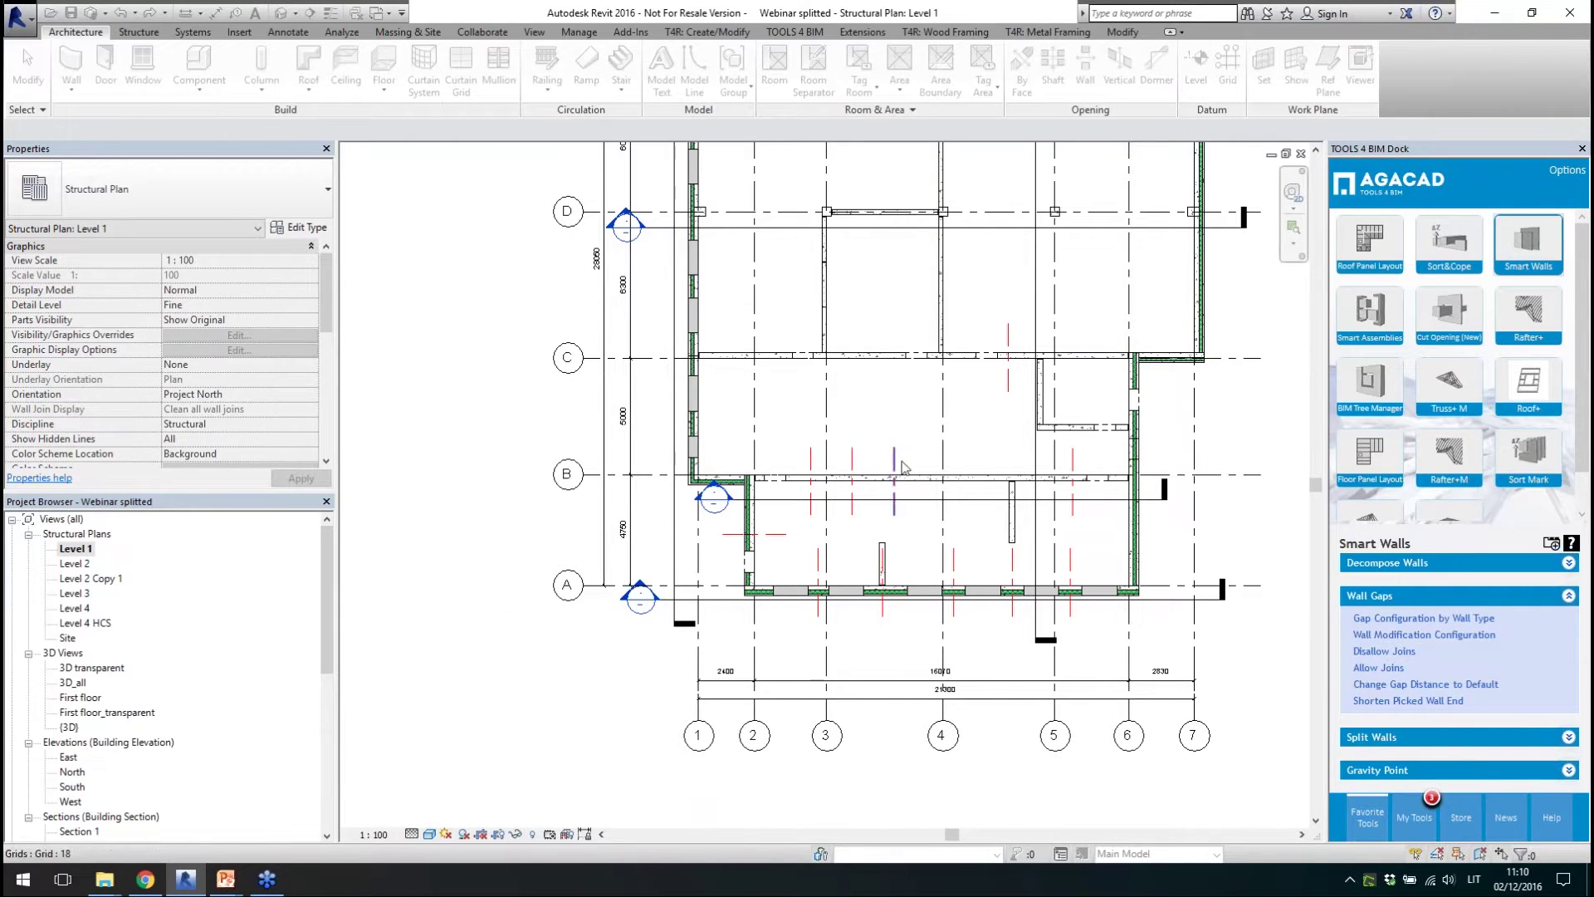
- Bring up the Split Wall menu from the Split Walls commands and place it clear of the grid A exterior wall
{"action": "scroll", "coordinate": [1104, 602], "scroll_direction": "up", "scroll_amount": 2}
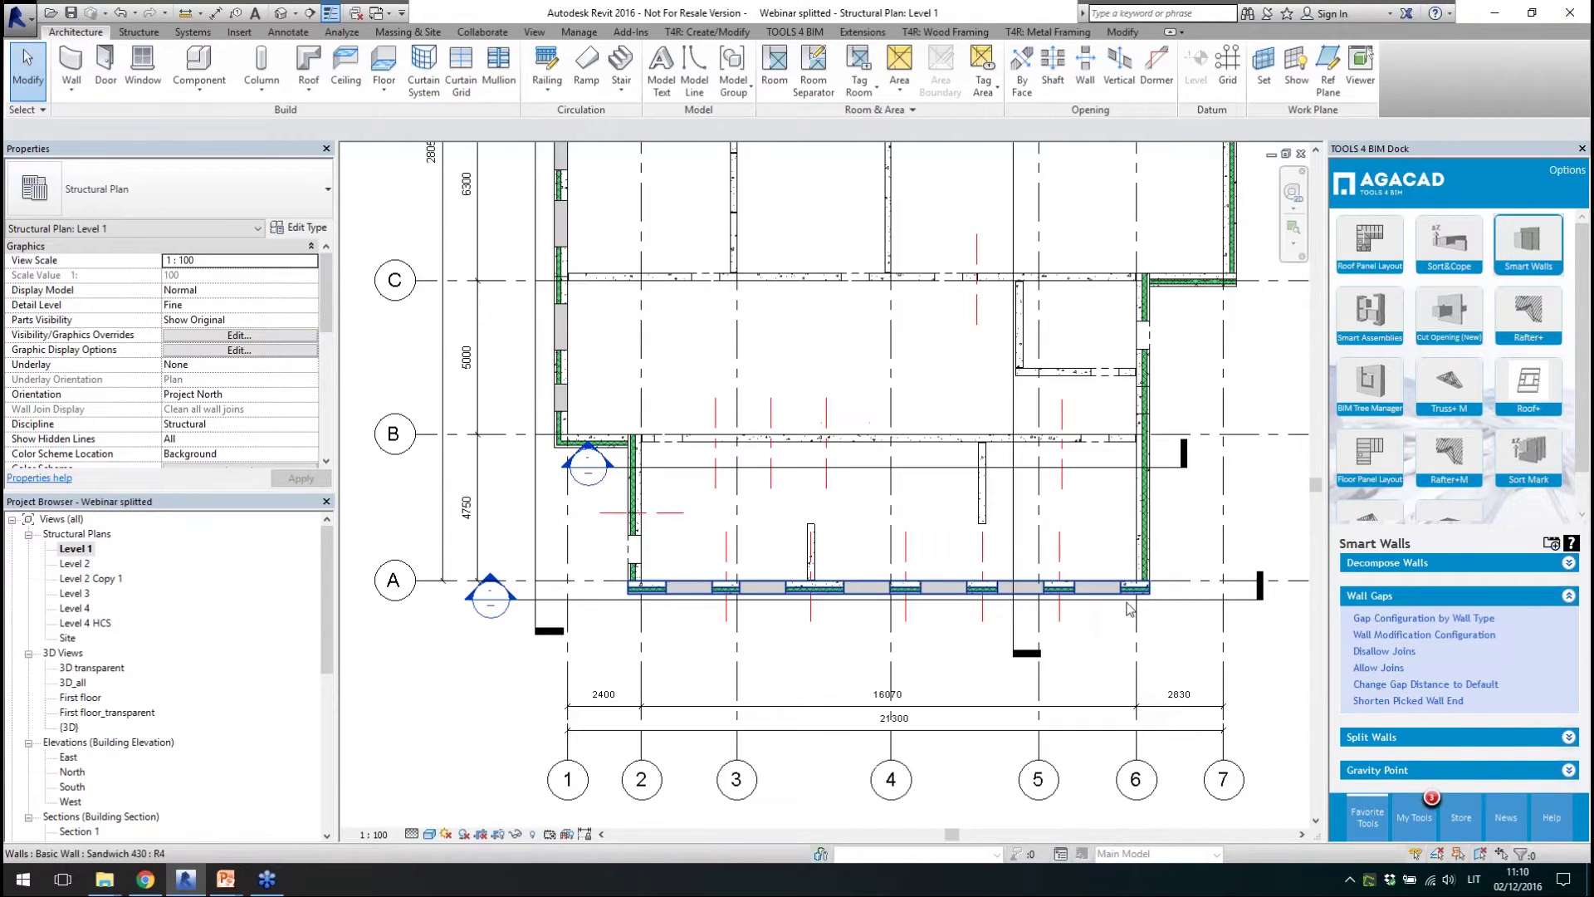
{"action": "left_click", "coordinate": [1408, 739]}
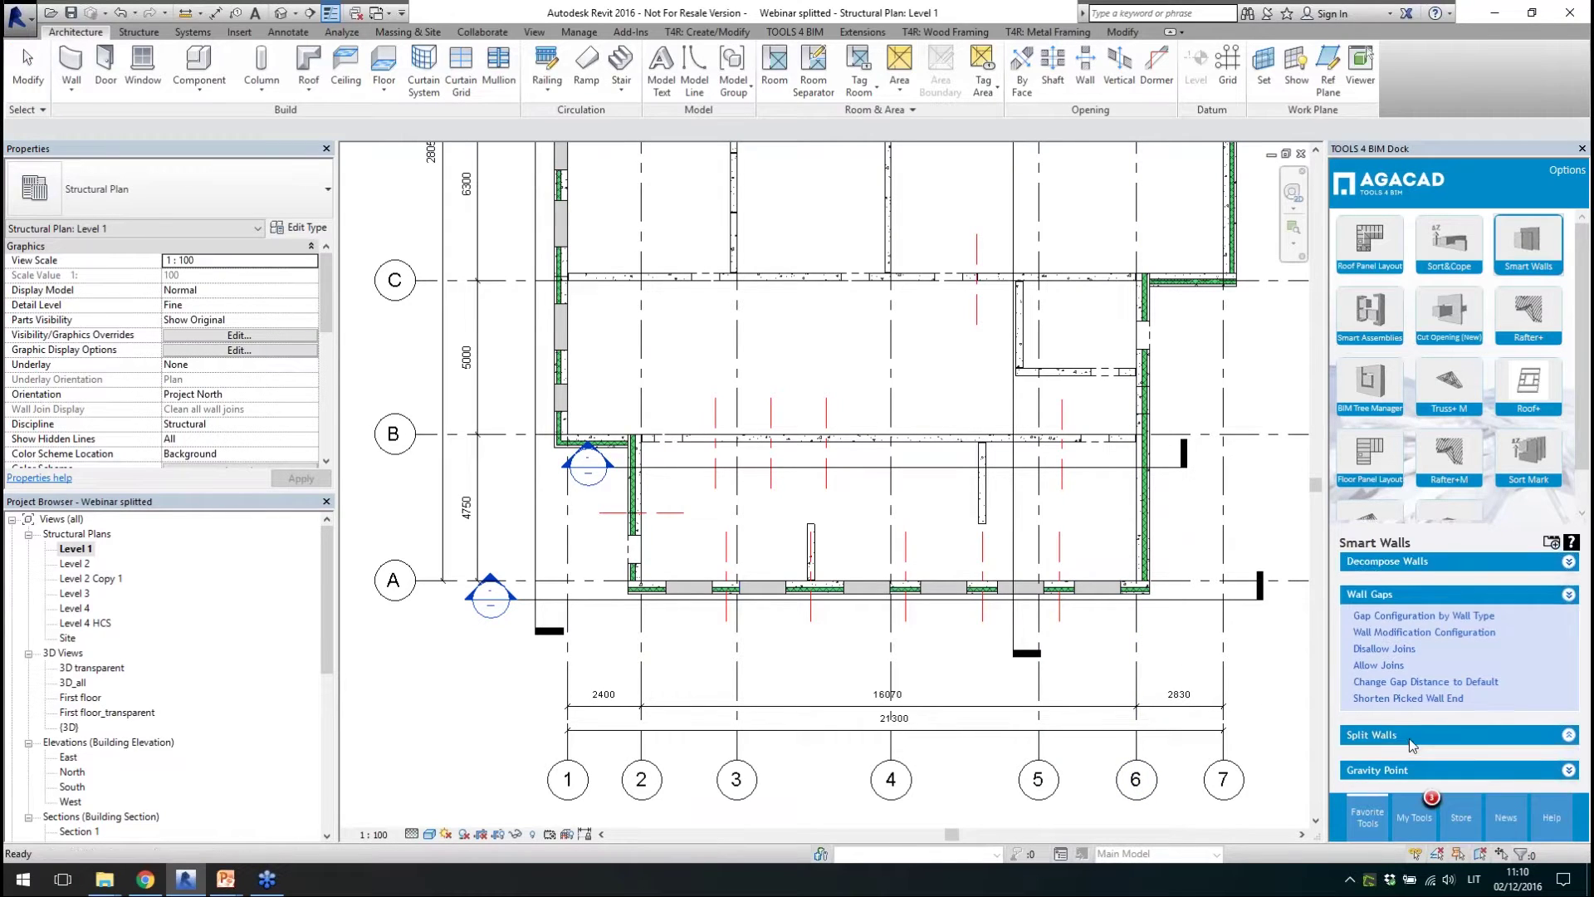
{"action": "left_click", "coordinate": [1395, 735]}
{"action": "left_click_drag", "start_coordinate": [780, 291], "coordinate": [436, 254]}
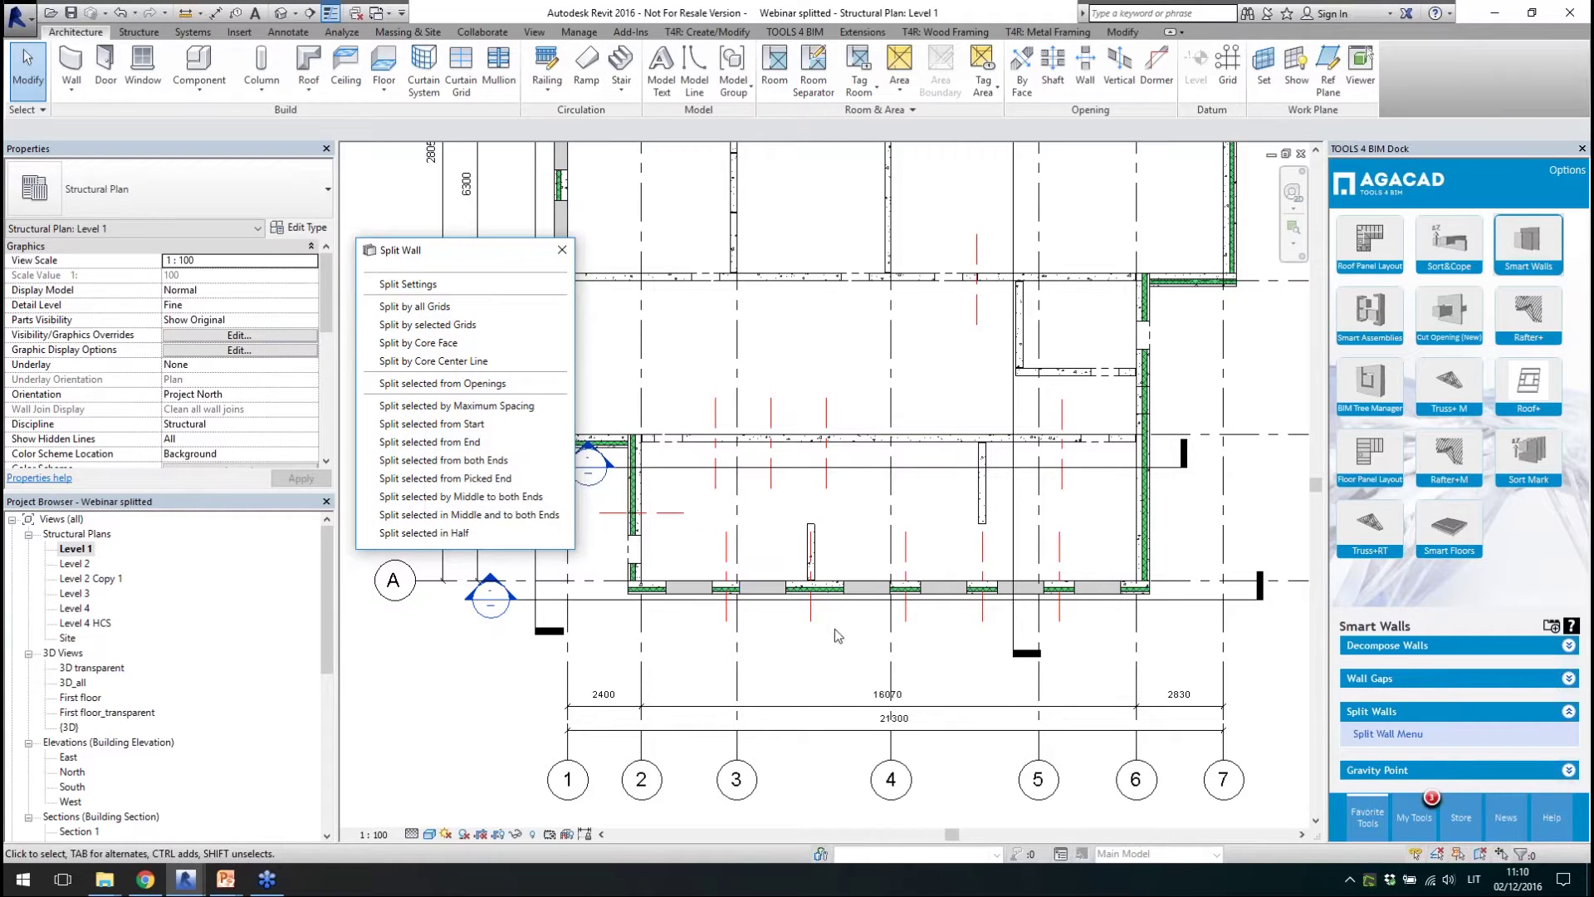
- Review the Split Settings, including the panel width and maximum panel width under Split by Spacing, and close them unchanged
{"action": "left_click", "coordinate": [417, 286]}
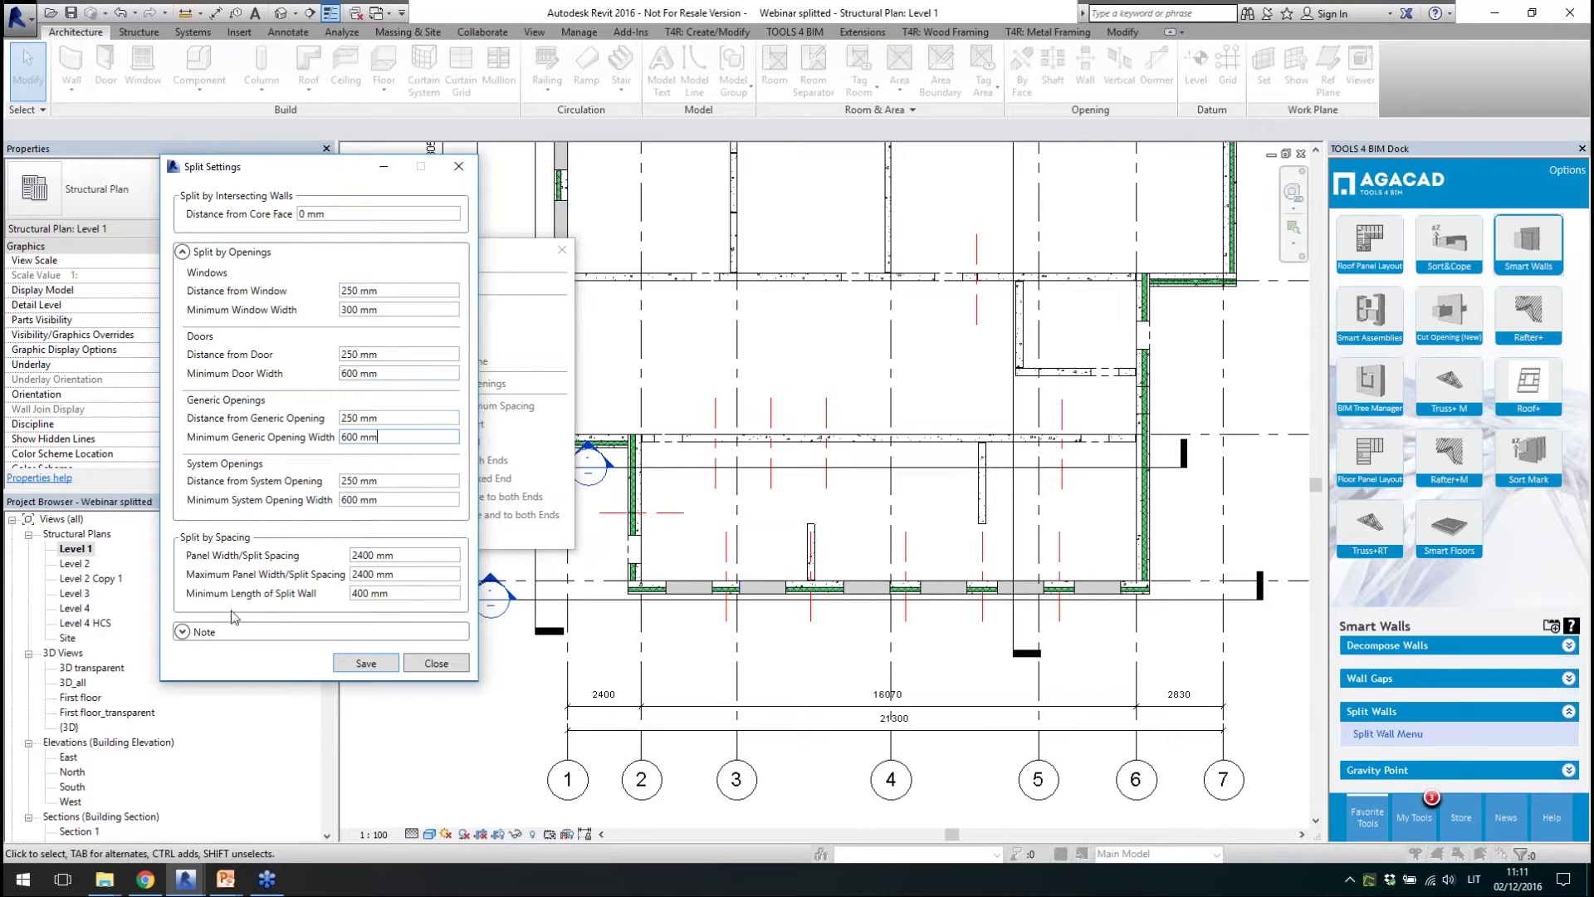
{"action": "left_click_drag", "start_coordinate": [398, 558], "coordinate": [351, 564]}
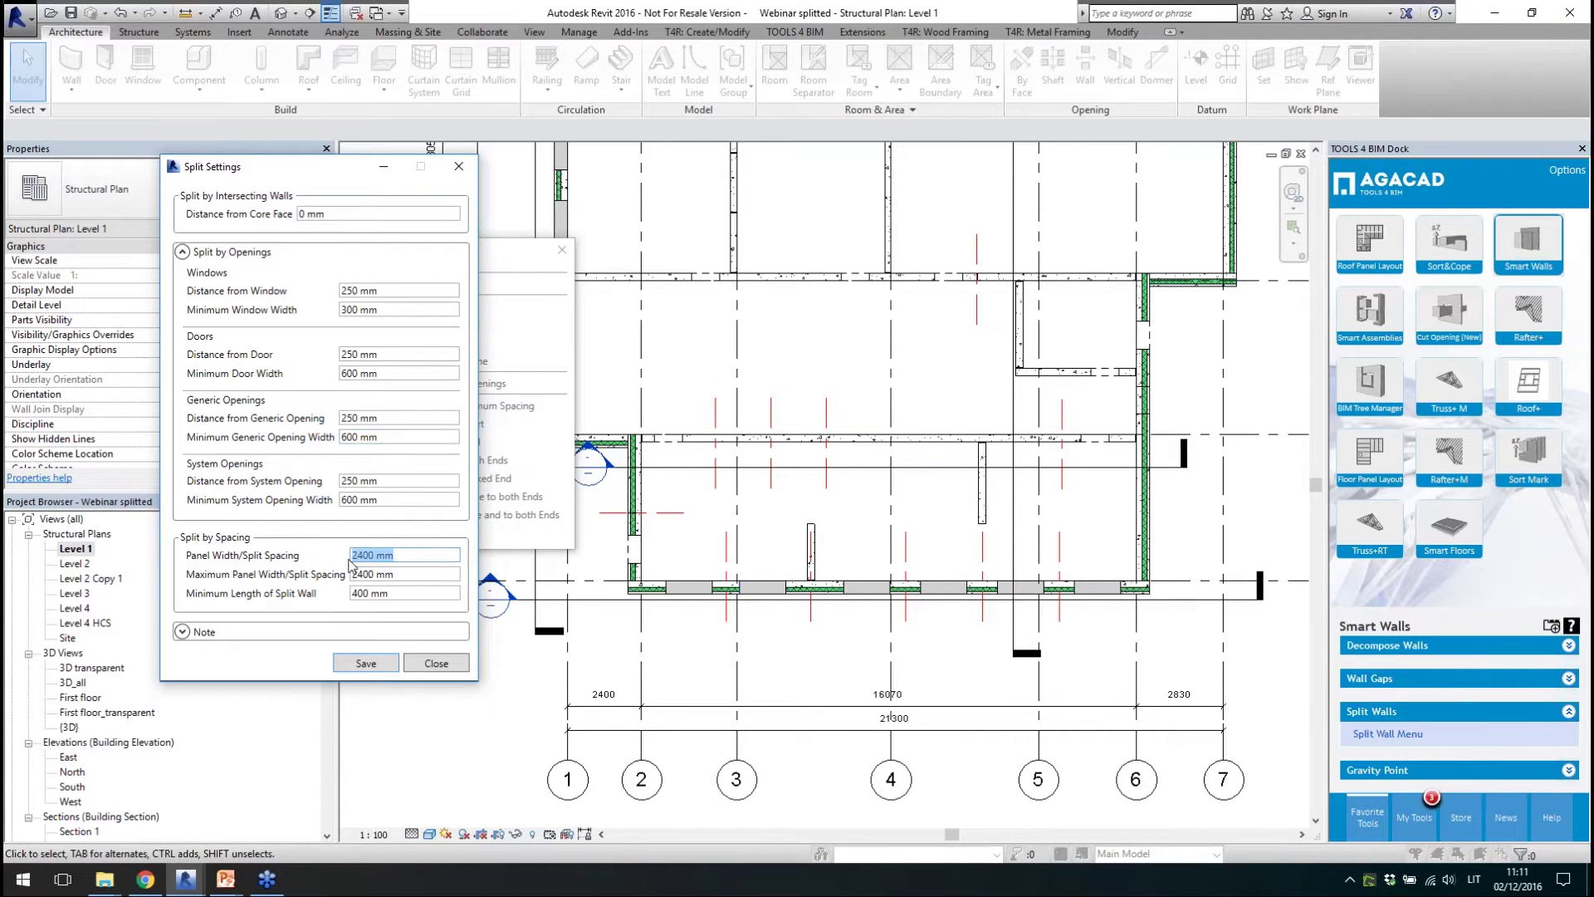
{"action": "left_click", "coordinate": [406, 573]}
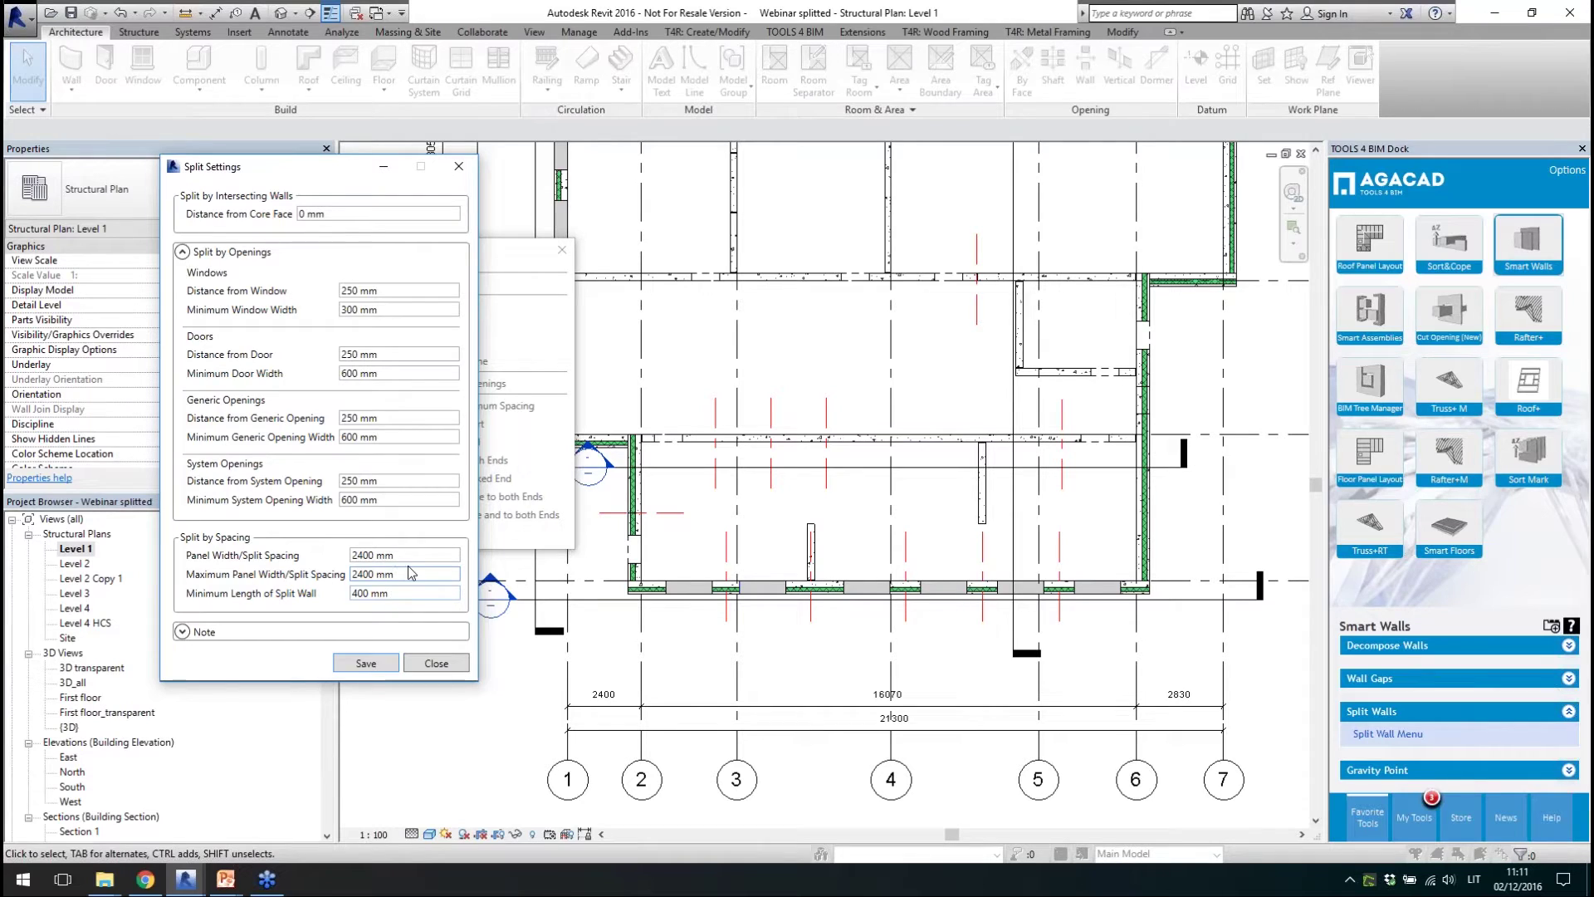
{"action": "key", "text": "ctrl+a"}
{"action": "left_click", "coordinate": [436, 663]}
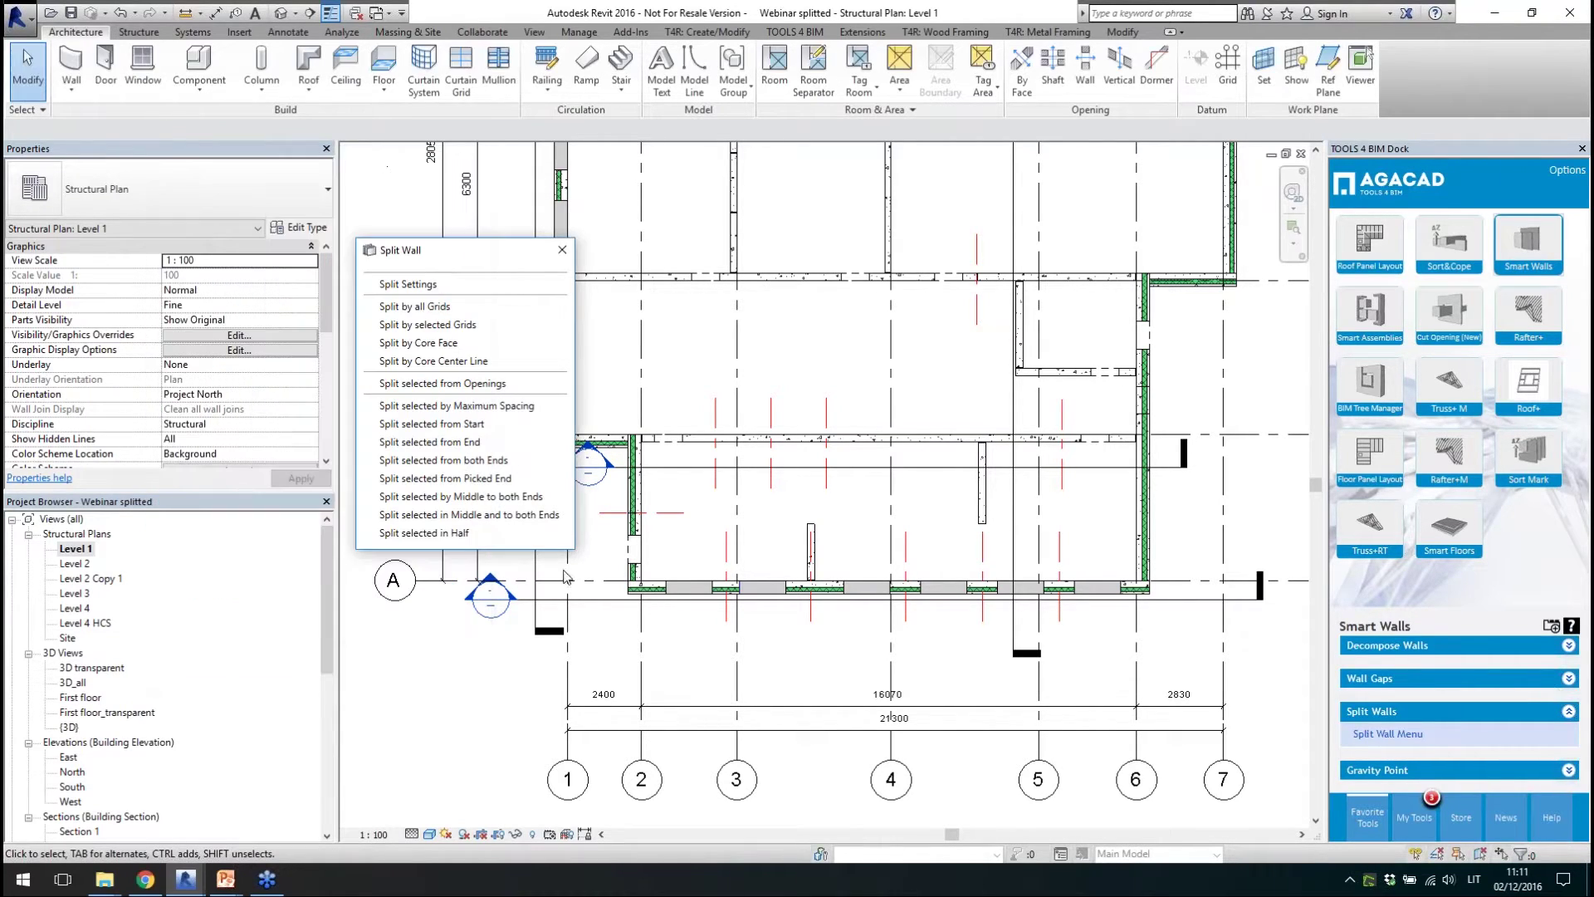
- Examine the wall division grids crossing the grid A exterior wall, checking the type of the one near grid 3, and clear the selection
{"action": "scroll", "coordinate": [812, 553], "scroll_direction": "up", "scroll_amount": 2}
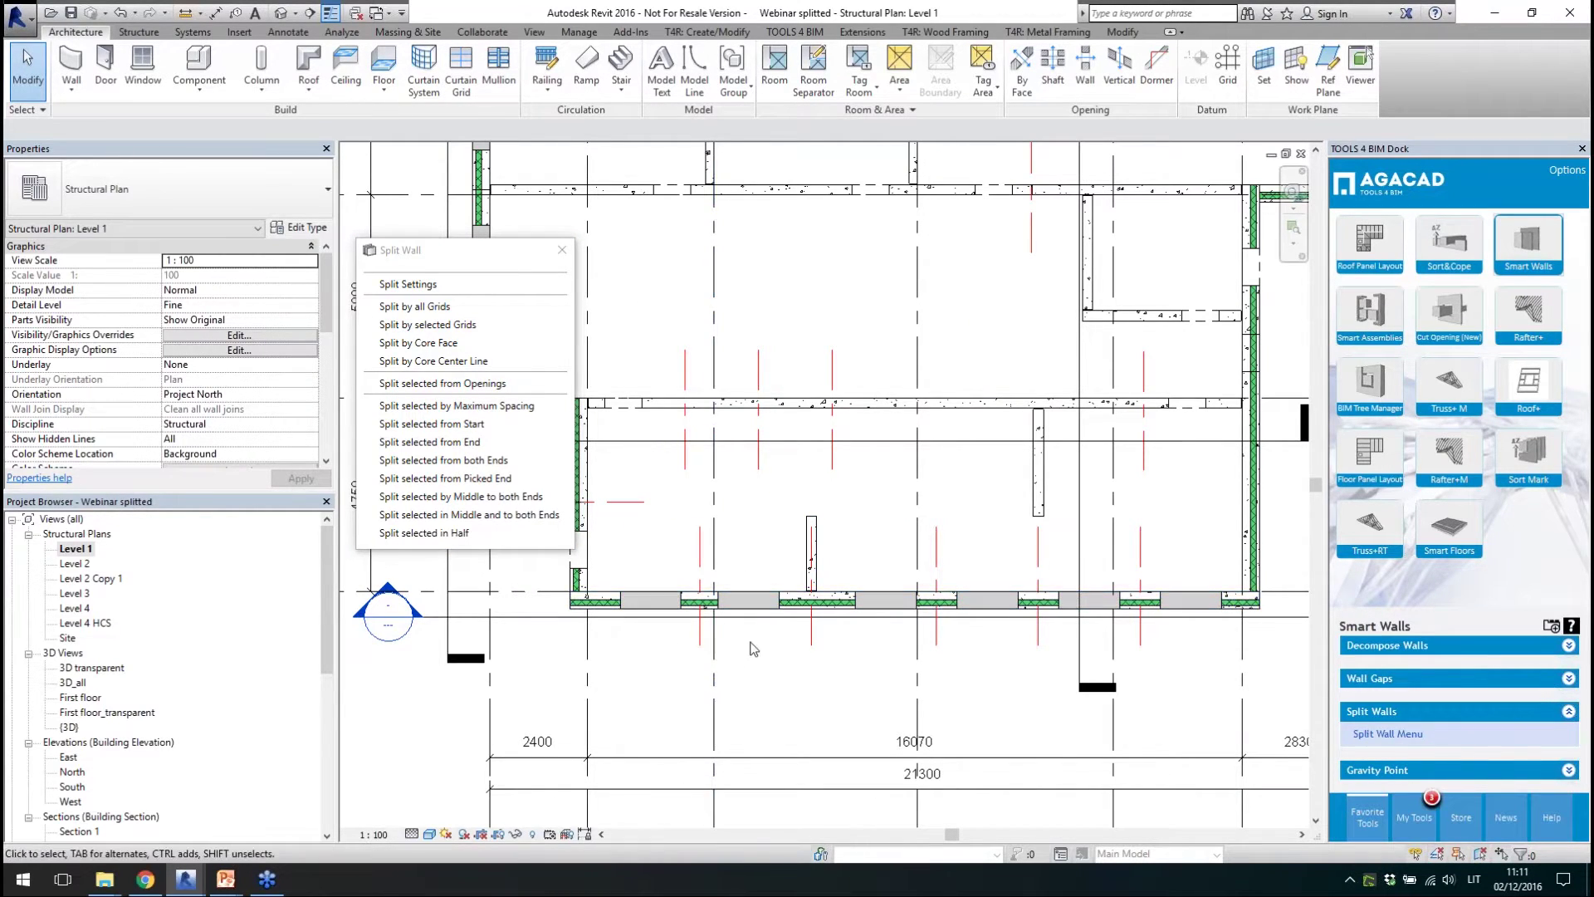
{"action": "scroll", "coordinate": [750, 648], "scroll_direction": "up", "scroll_amount": 1}
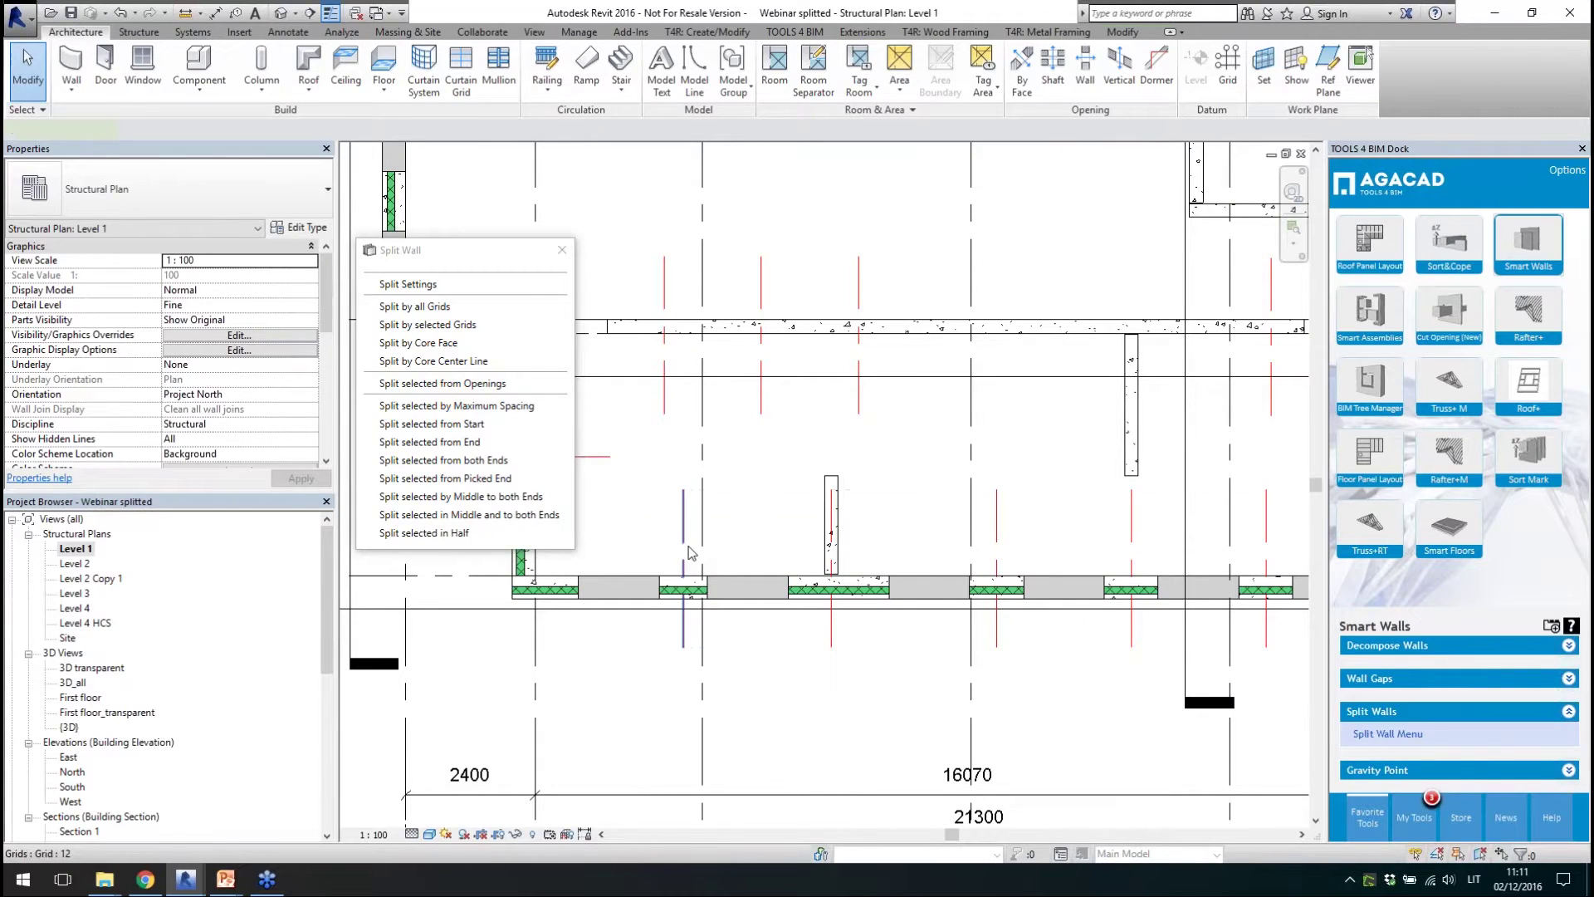
{"action": "left_click", "coordinate": [683, 631]}
{"action": "scroll", "coordinate": [863, 565], "scroll_direction": "down", "scroll_amount": 1}
{"action": "key", "text": "Escape"}
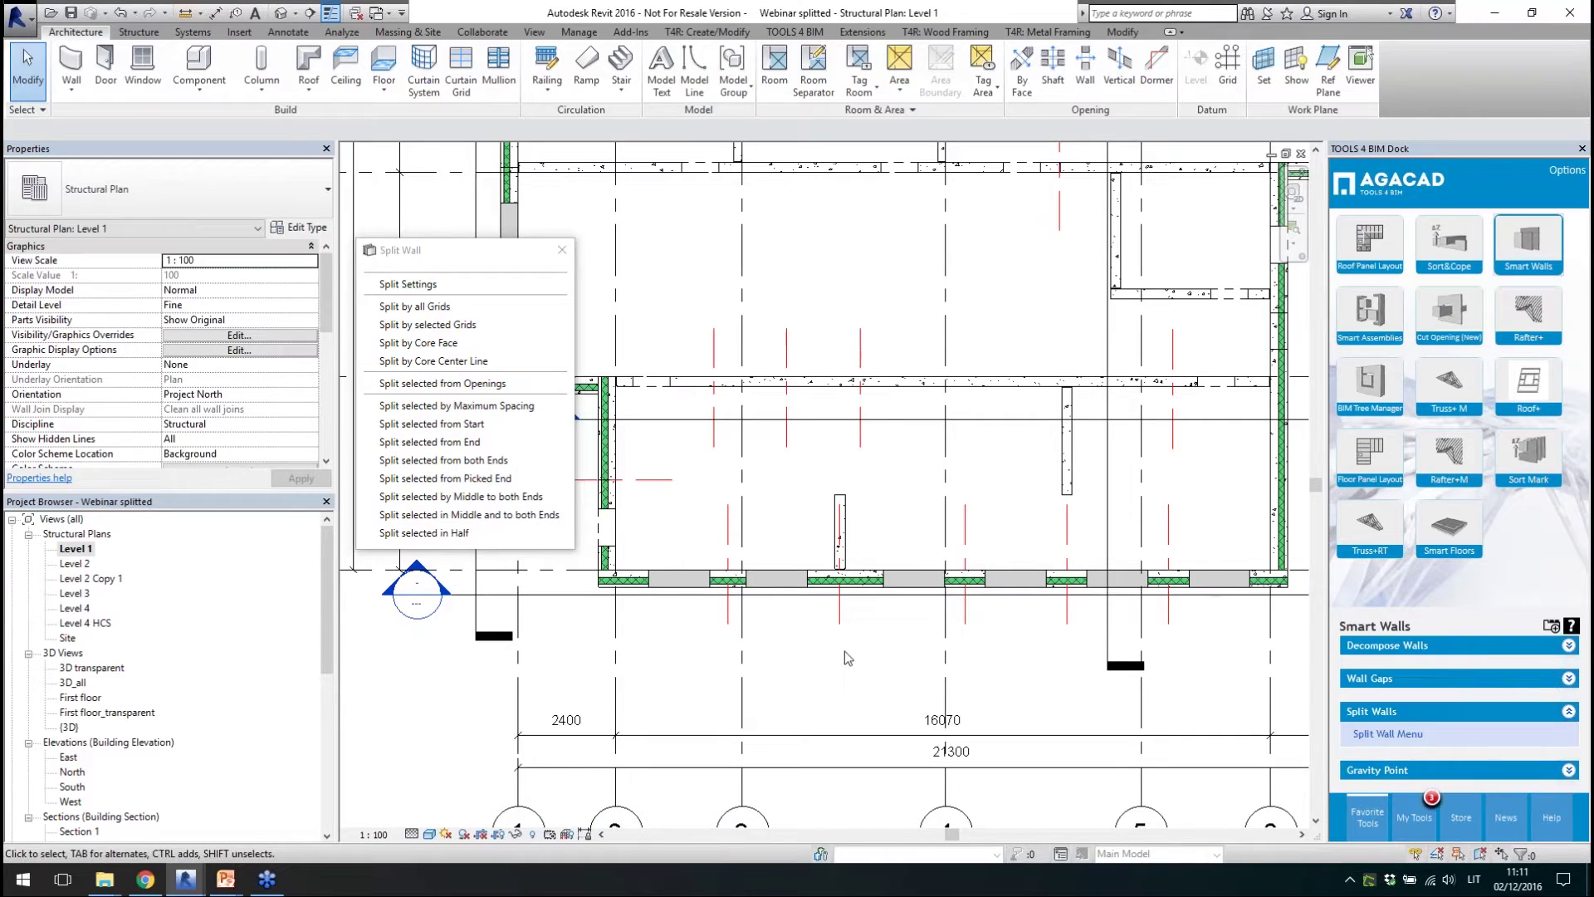
{"action": "left_click", "coordinate": [729, 552]}
{"action": "scroll", "coordinate": [858, 616], "scroll_direction": "up", "scroll_amount": 2}
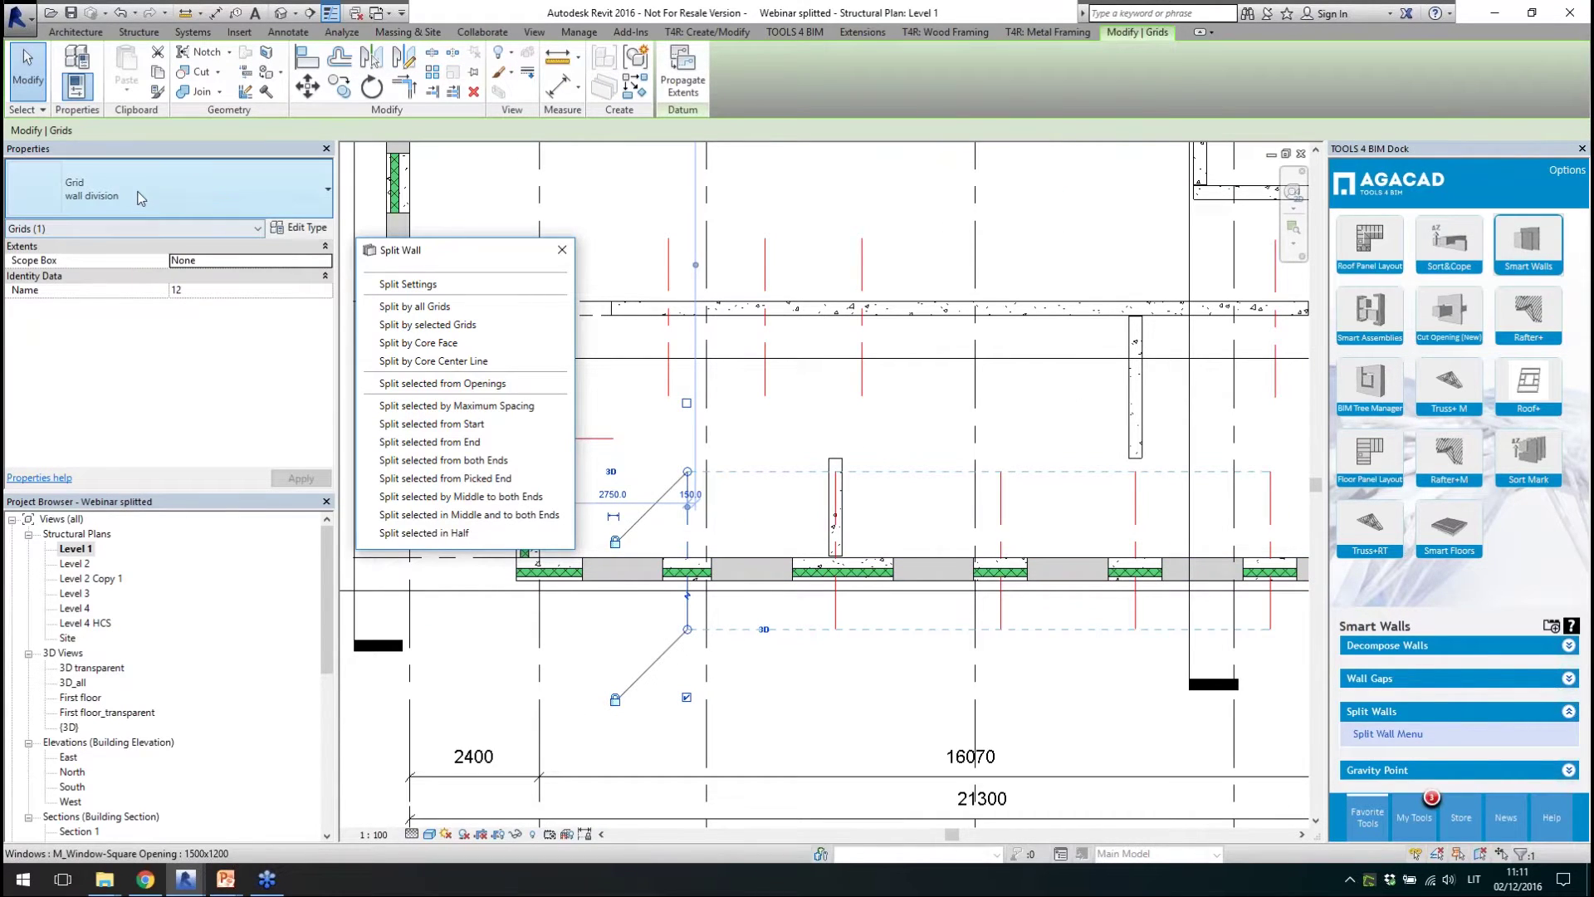
{"action": "left_click", "coordinate": [822, 725]}
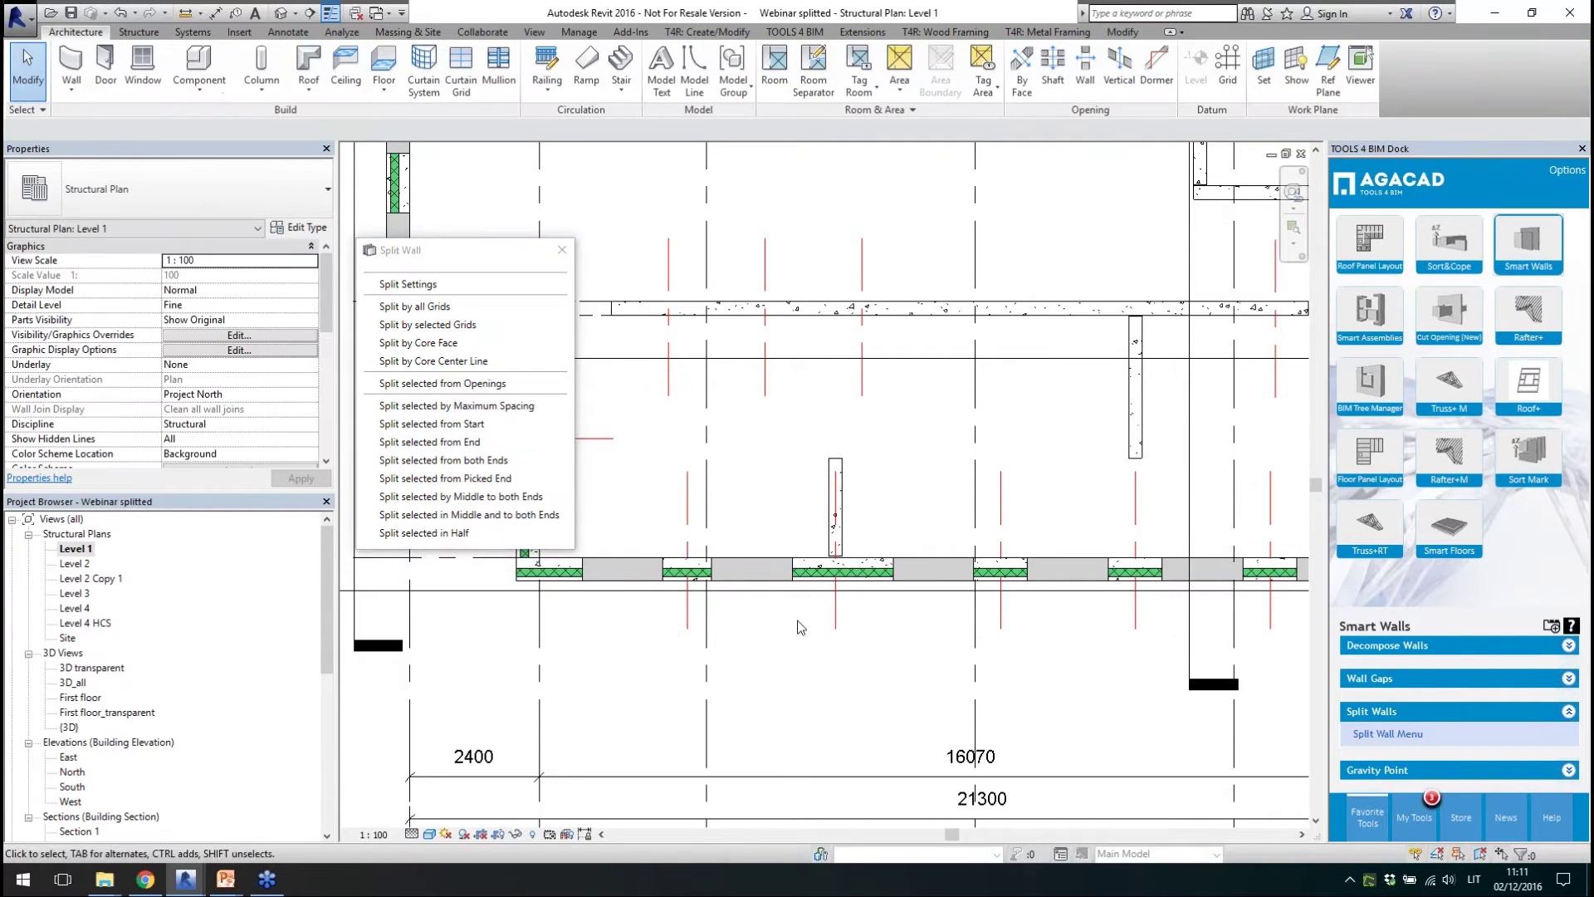
{"action": "scroll", "coordinate": [699, 629], "scroll_direction": "down", "scroll_amount": 1}
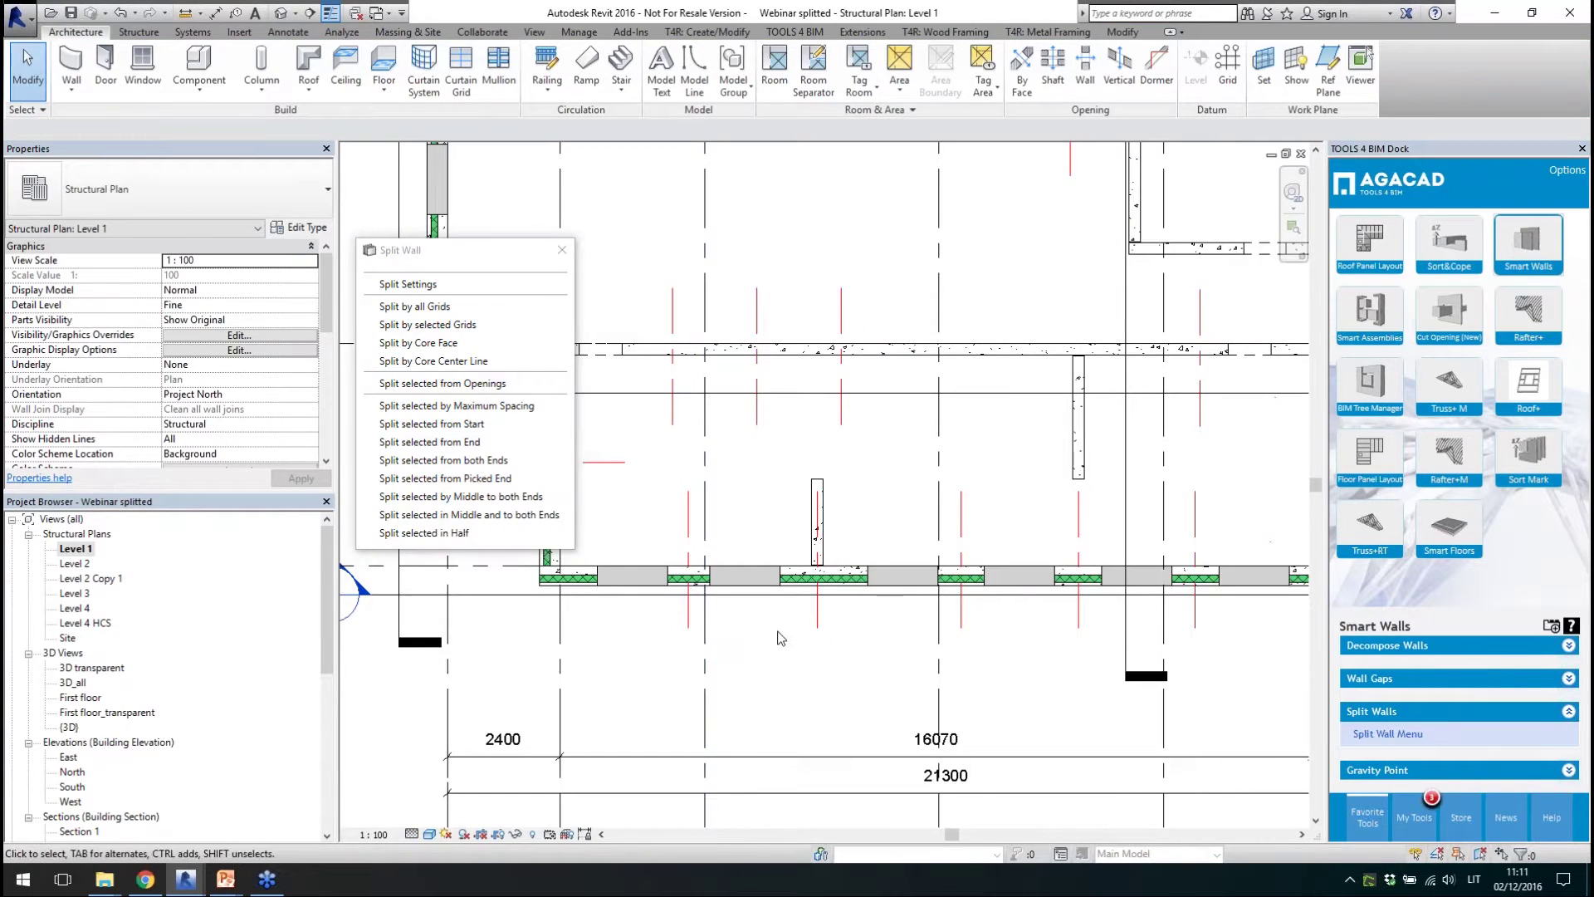
- Use Split by selected Grids to split the Sandwich 430 exterior wall along grid A at its five wall division grids
{"action": "left_click", "coordinate": [418, 327]}
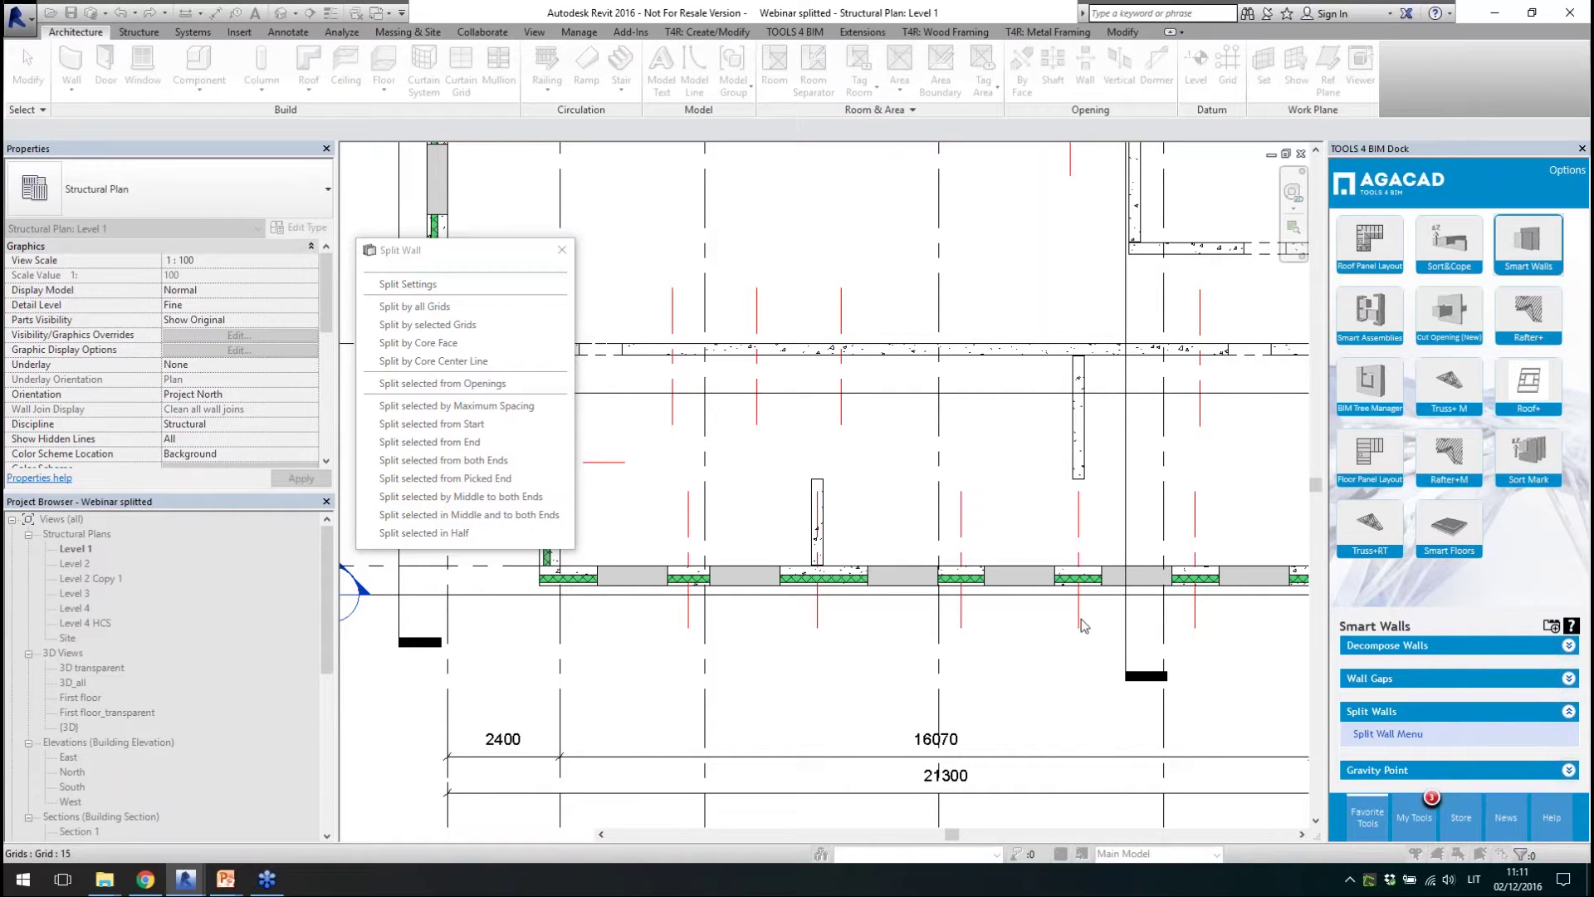
{"action": "scroll", "coordinate": [708, 615], "scroll_direction": "down", "scroll_amount": 2}
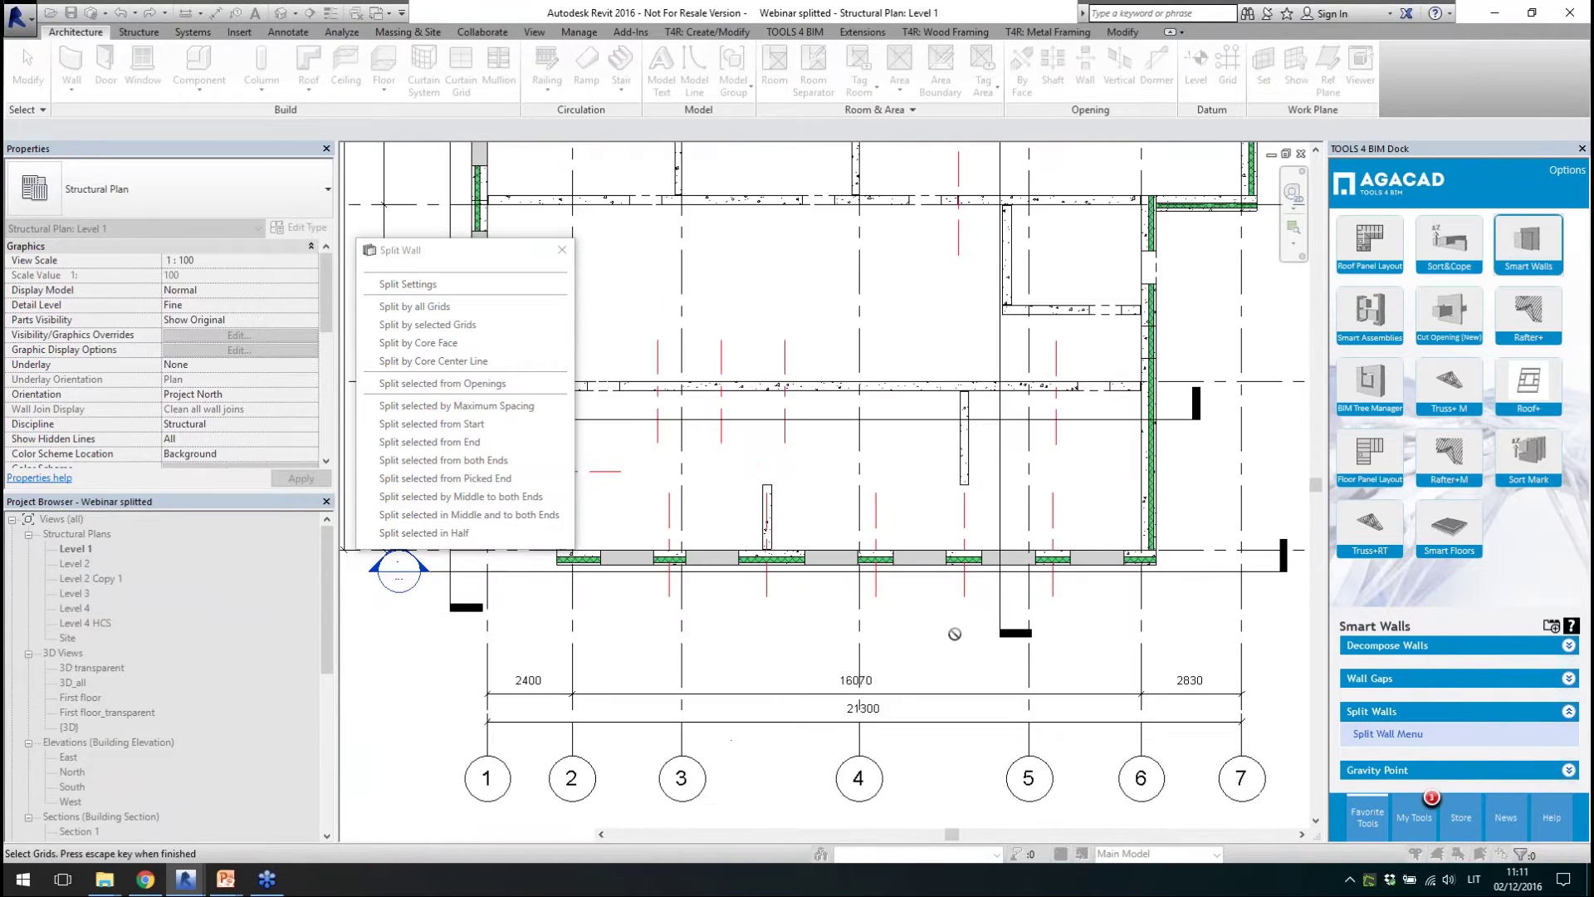
{"action": "scroll", "coordinate": [709, 616], "scroll_direction": "up", "scroll_amount": 1}
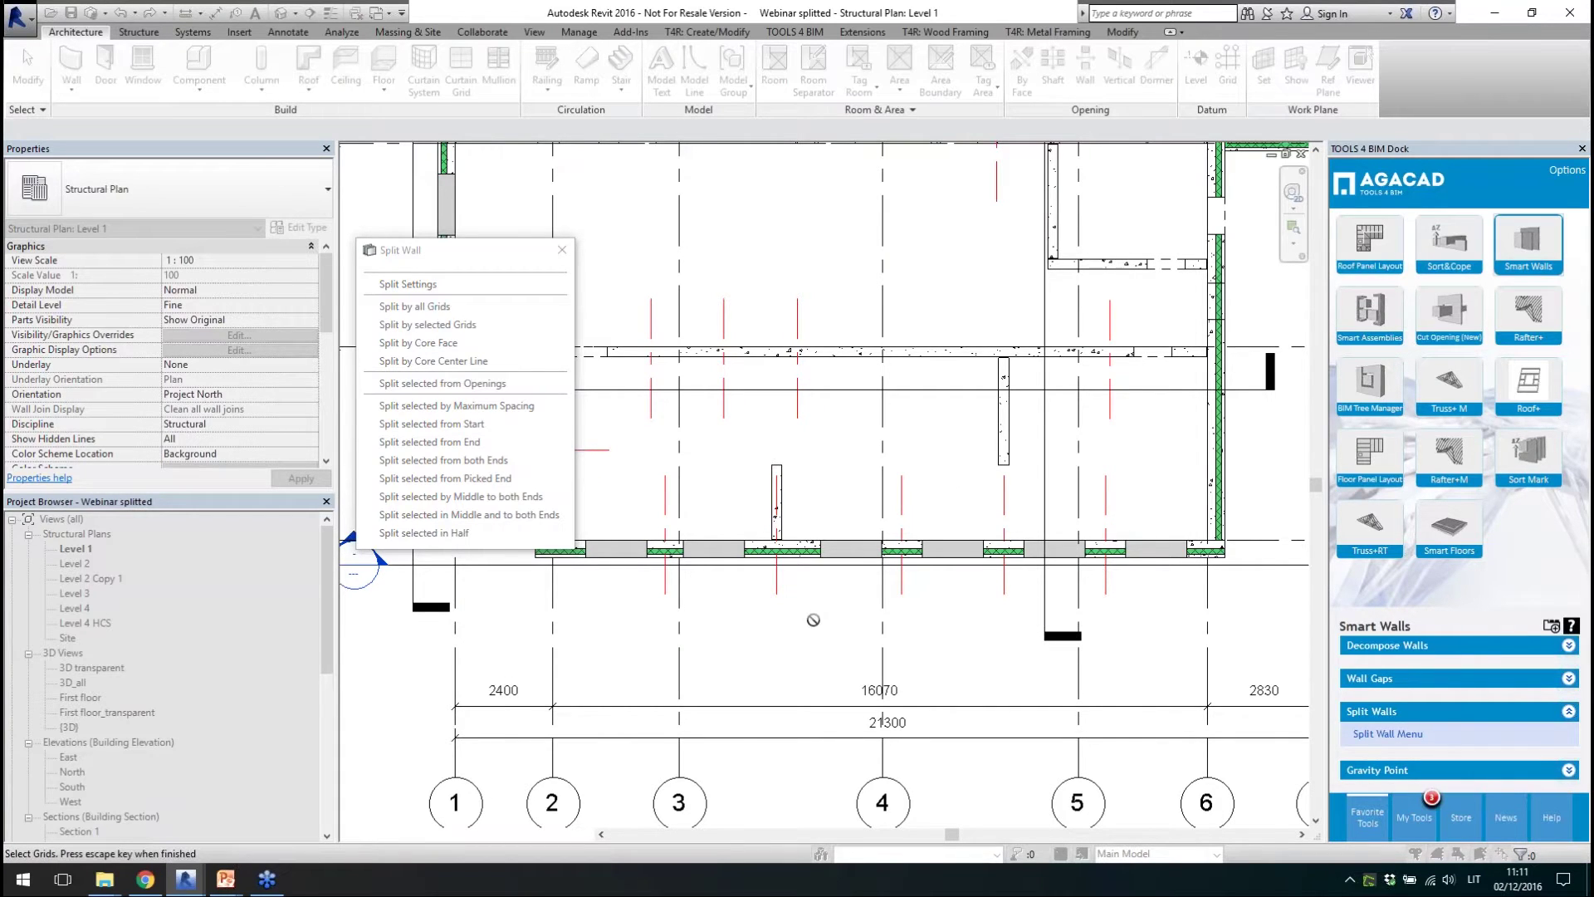
{"action": "scroll", "coordinate": [786, 626], "scroll_direction": "up", "scroll_amount": 1}
{"action": "scroll", "coordinate": [1213, 541], "scroll_direction": "down", "scroll_amount": 1}
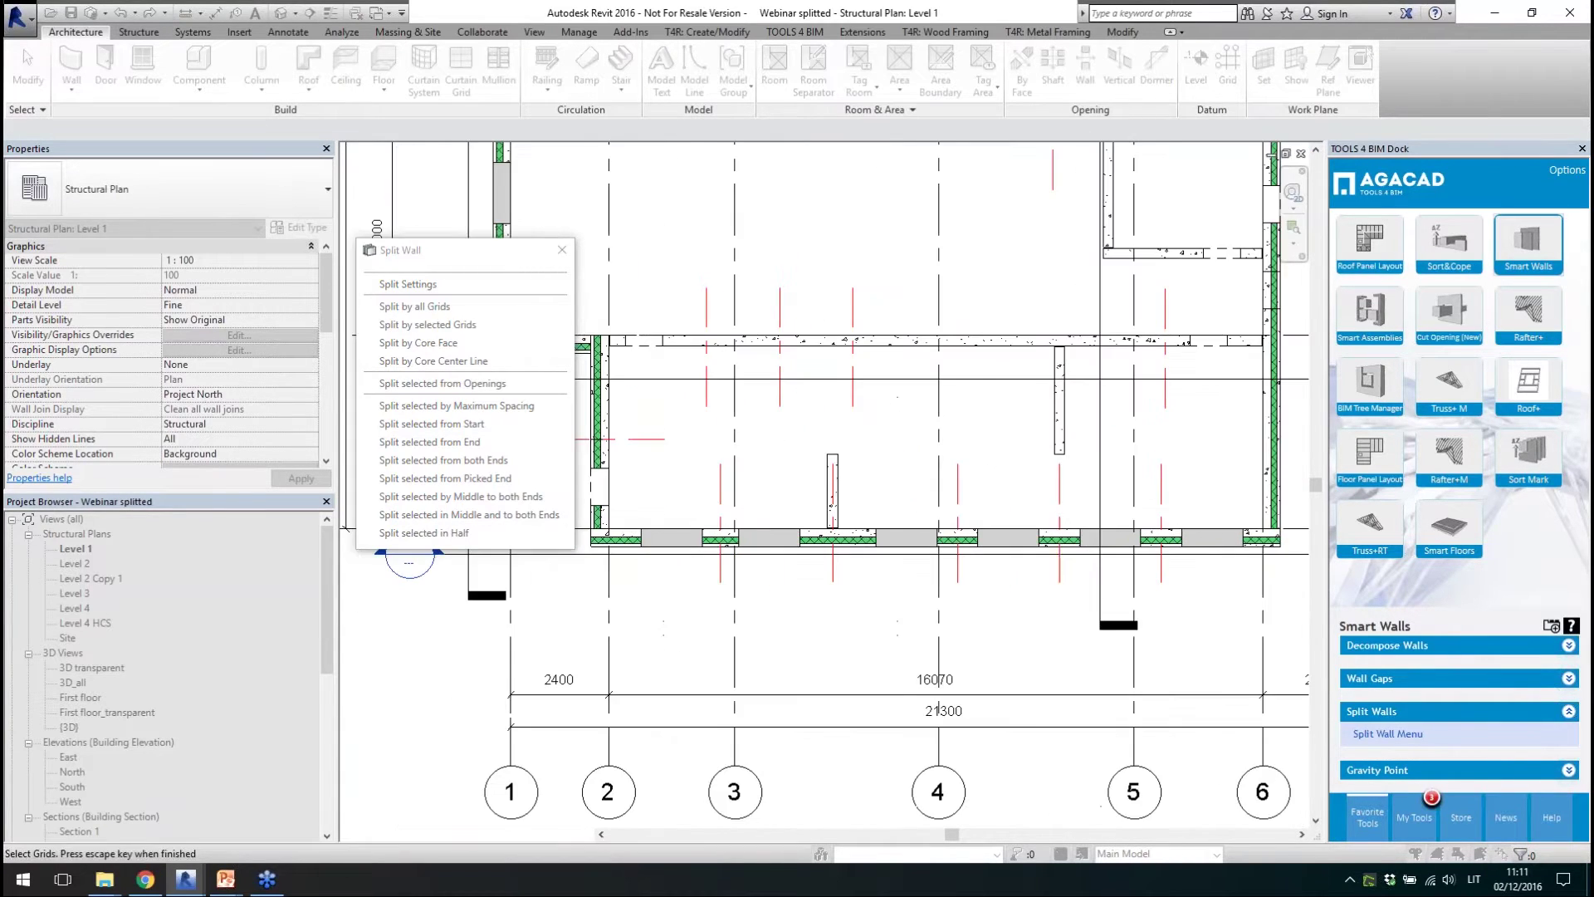
{"action": "scroll", "coordinate": [1072, 548], "scroll_direction": "up", "scroll_amount": 1}
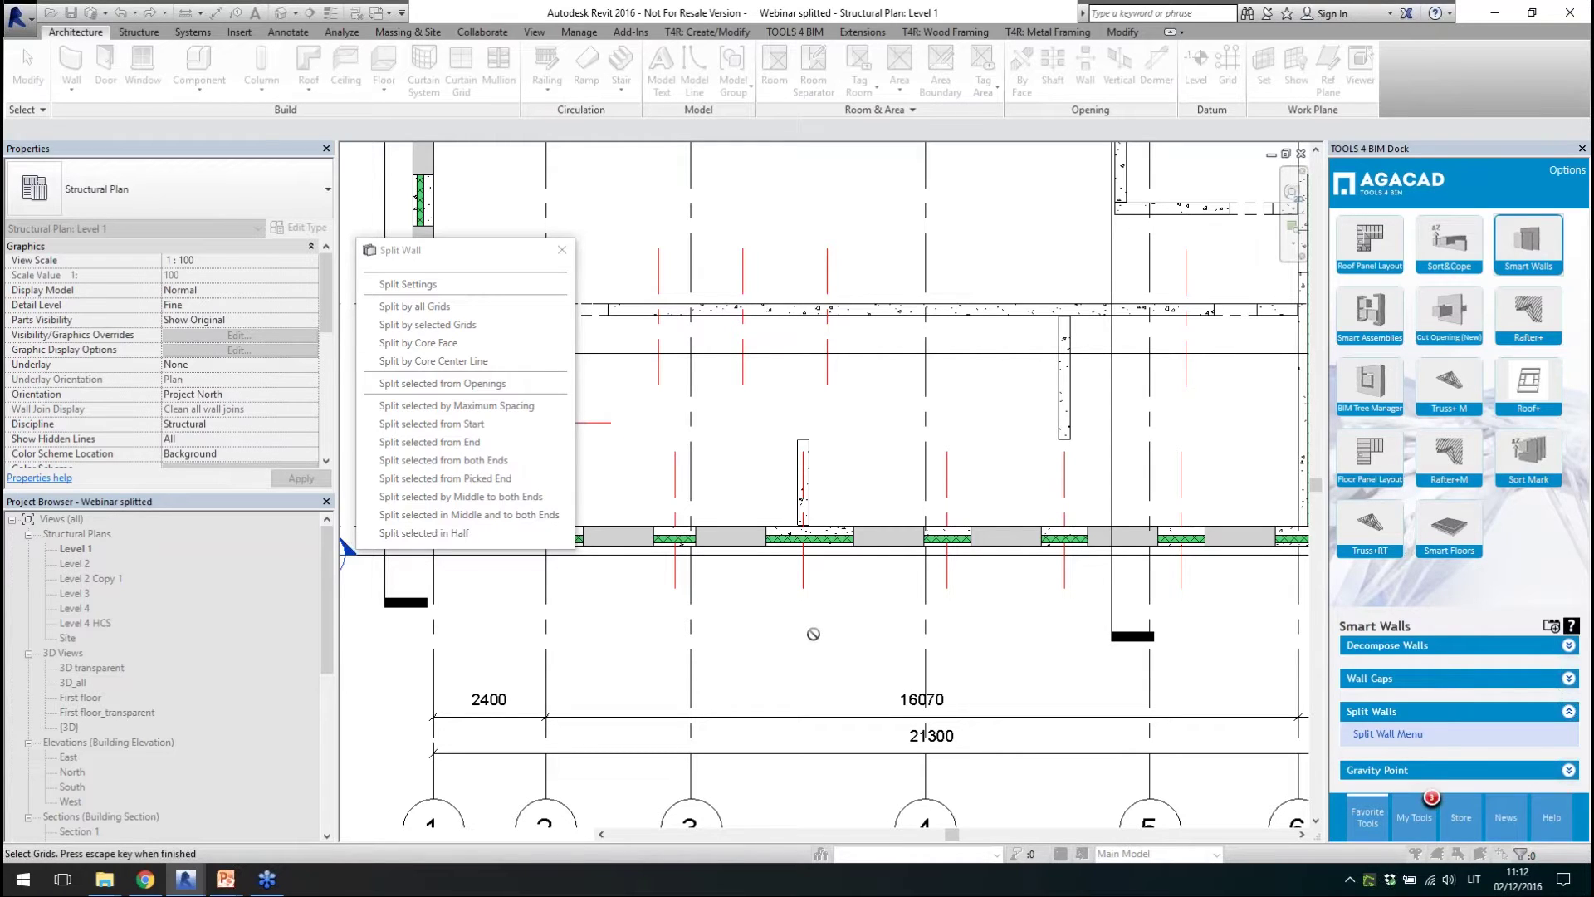
{"action": "left_click", "coordinate": [789, 550]}
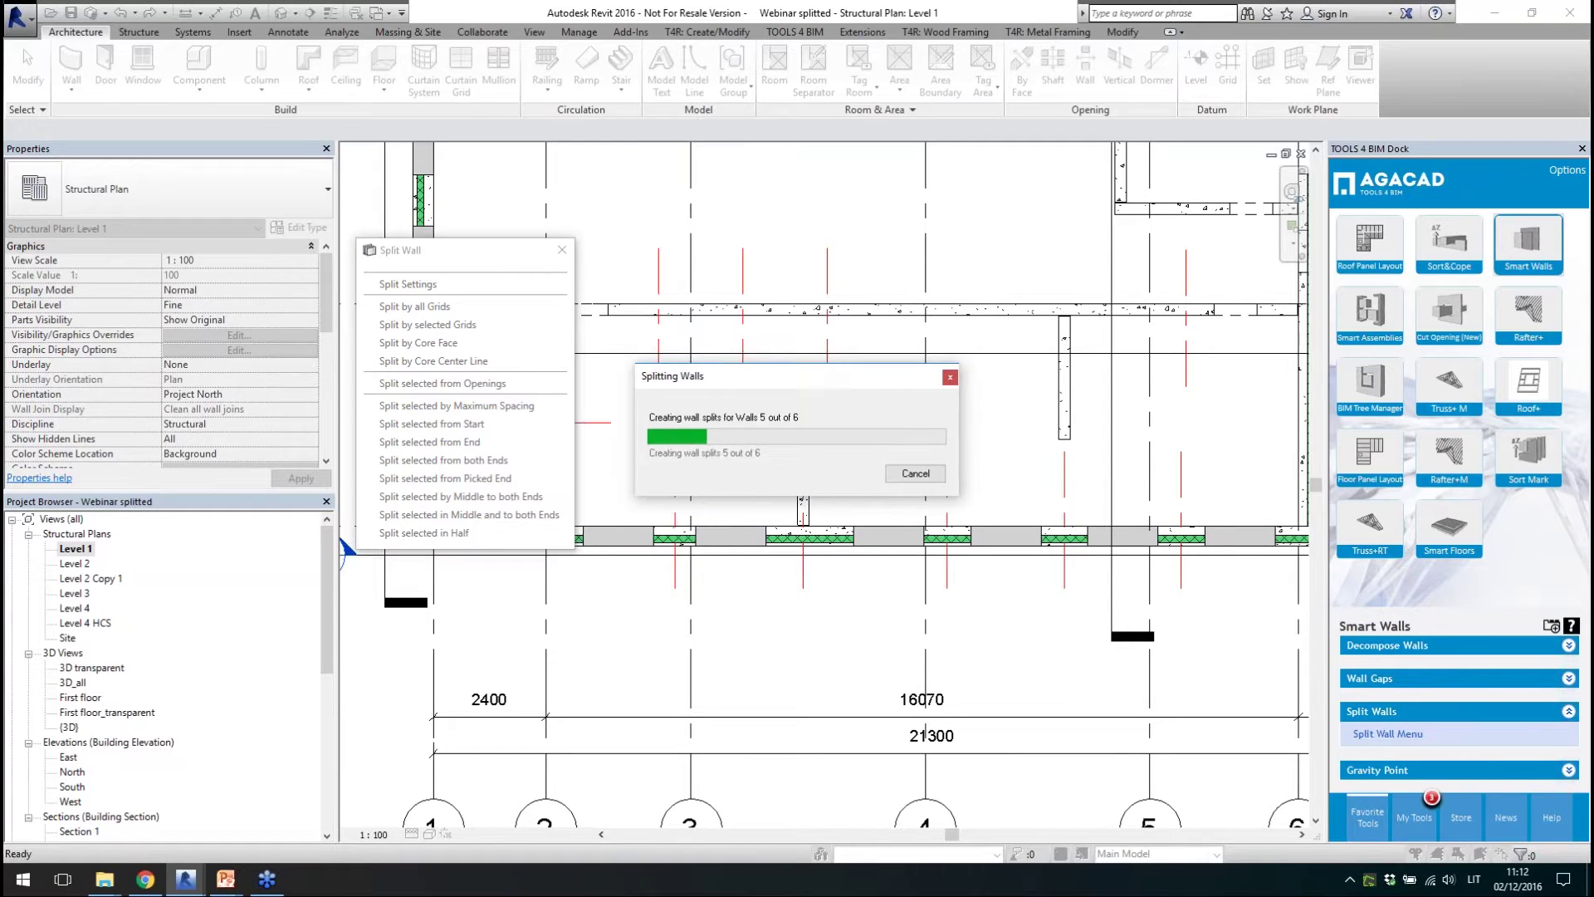
- Inspect individual wall panels along grid A by selecting them near grid 4, and clear the selection
{"action": "left_click", "coordinate": [694, 548]}
{"action": "left_click", "coordinate": [934, 537]}
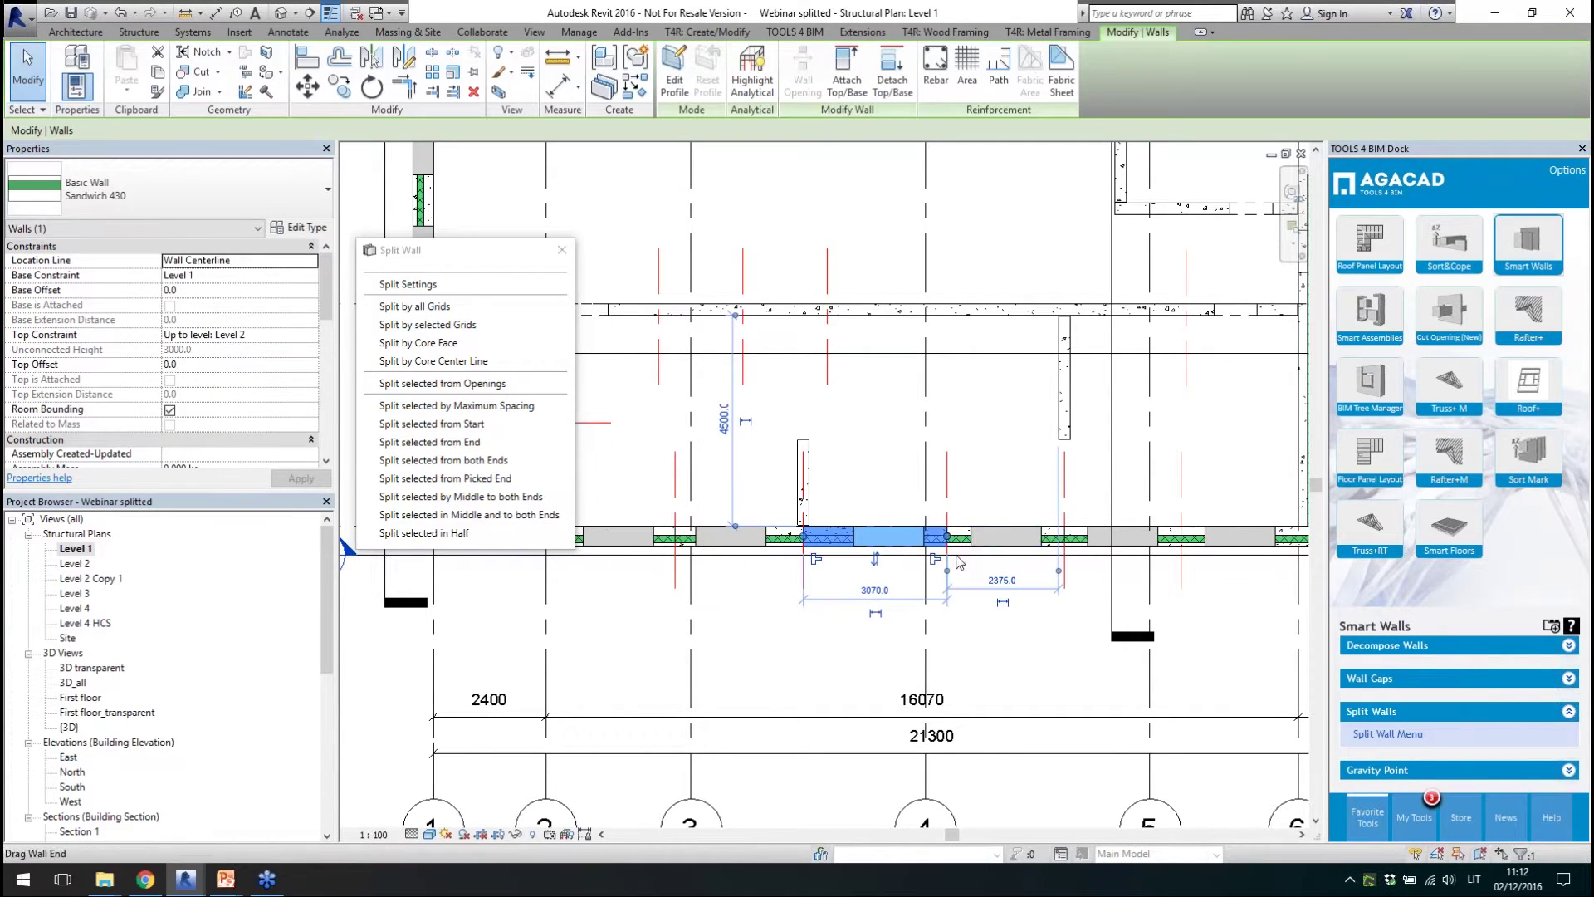
{"action": "scroll", "coordinate": [1003, 531], "scroll_direction": "up", "scroll_amount": 2}
{"action": "left_click", "coordinate": [926, 549]}
{"action": "scroll", "coordinate": [976, 623], "scroll_direction": "down", "scroll_amount": 3}
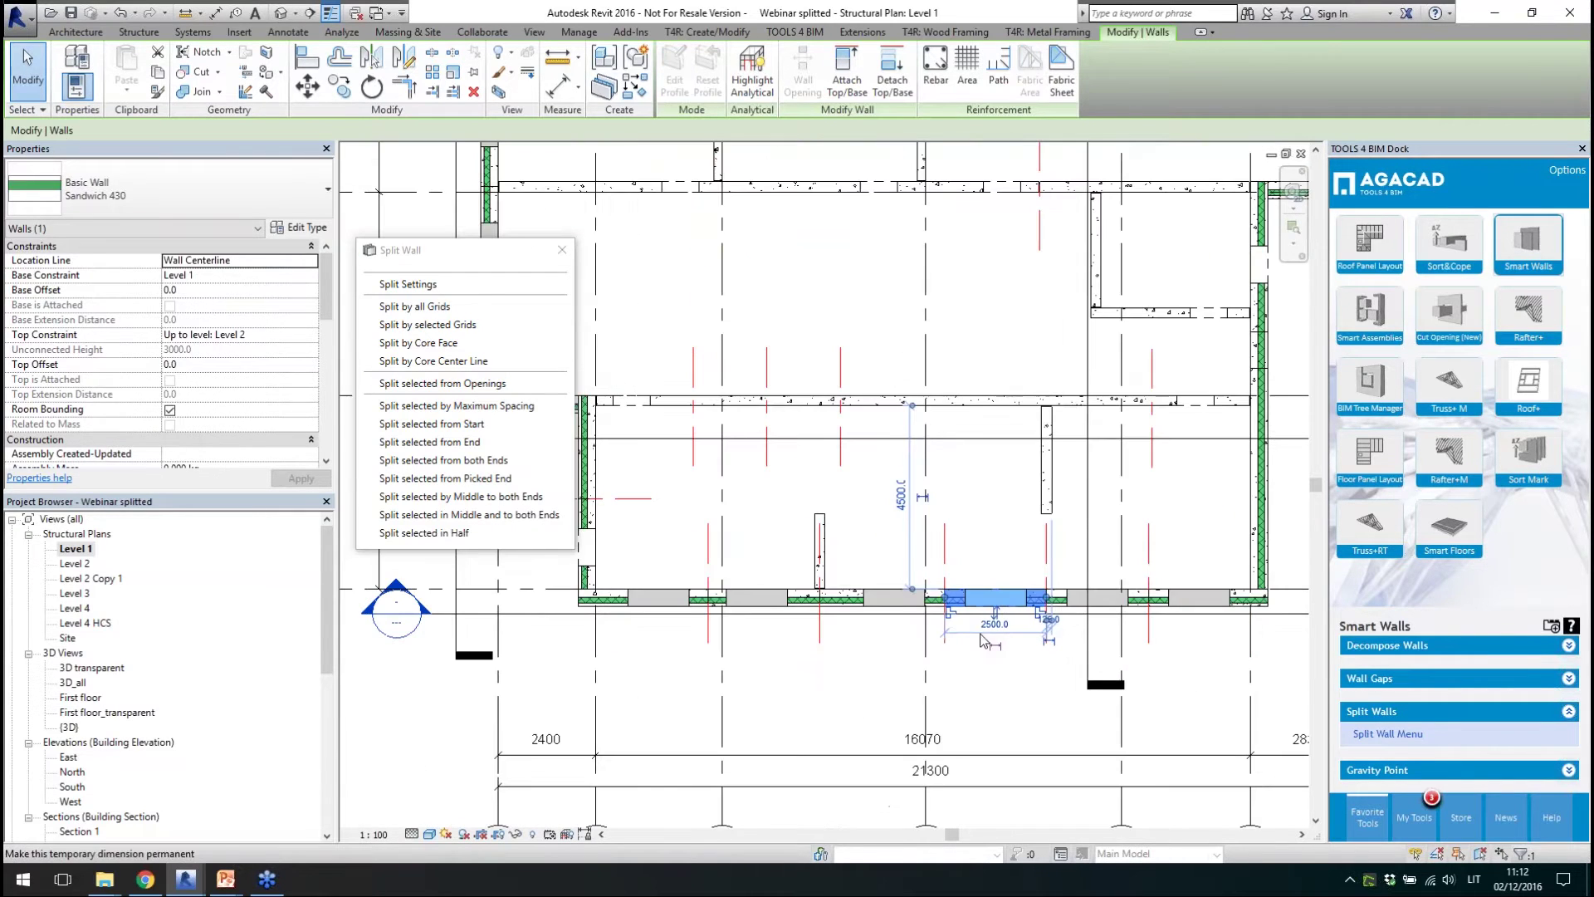
{"action": "left_click", "coordinate": [863, 504]}
- Delete the two wall division grids that cross the grid B interior wall between grids 3 and 4
{"action": "scroll", "coordinate": [783, 427], "scroll_direction": "up", "scroll_amount": 4}
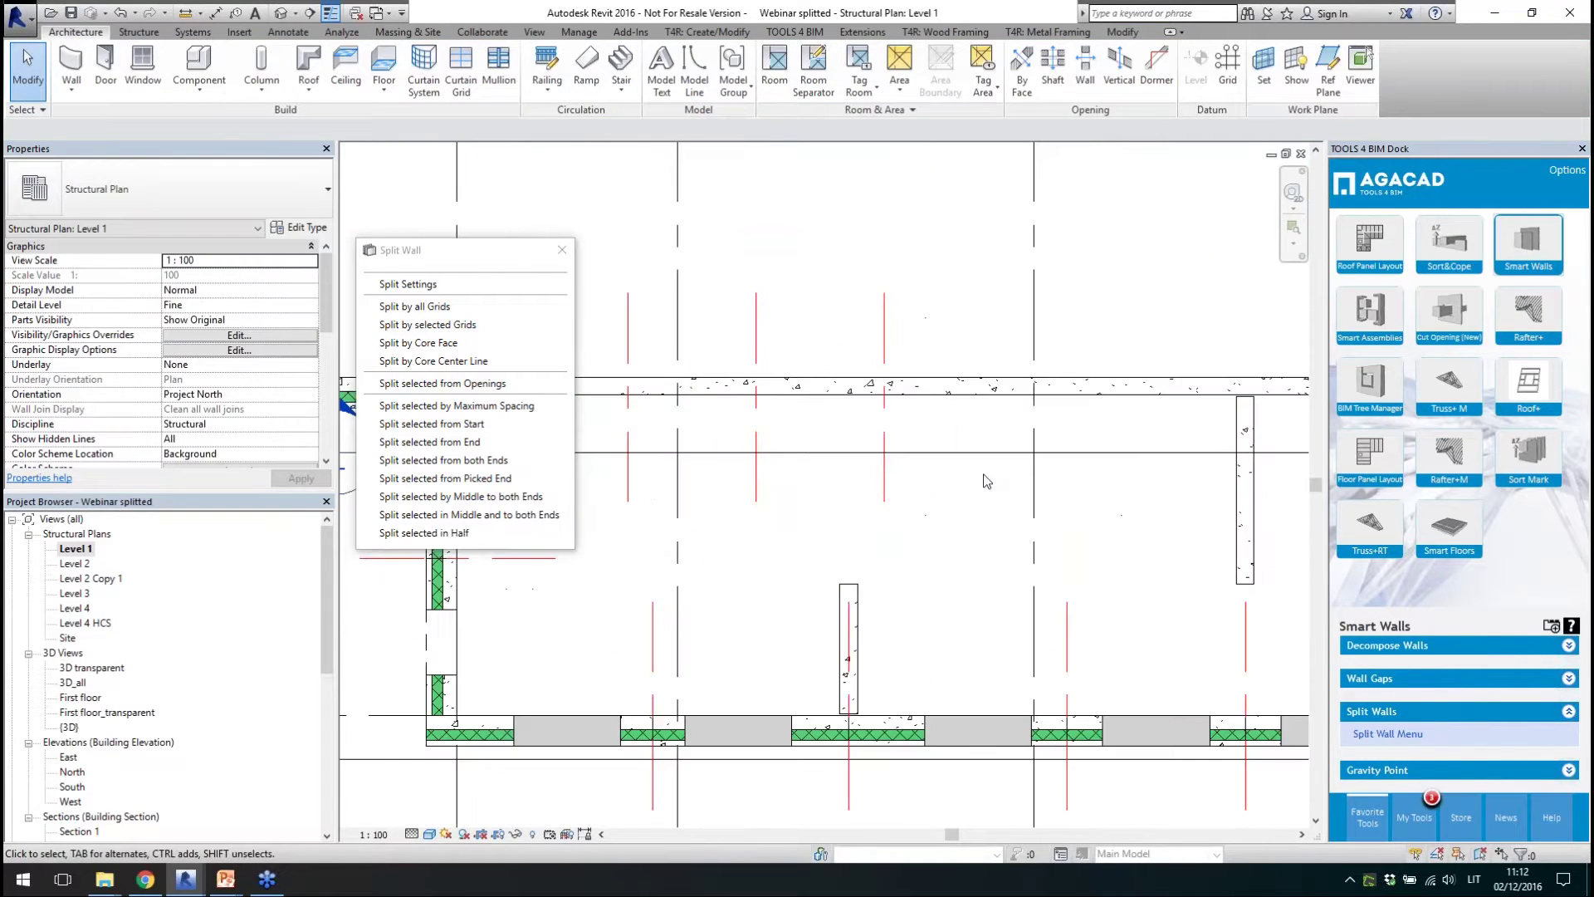
{"action": "left_click", "coordinate": [814, 436]}
{"action": "left_click", "coordinate": [850, 486]}
{"action": "scroll", "coordinate": [849, 488], "scroll_direction": "down", "scroll_amount": 3}
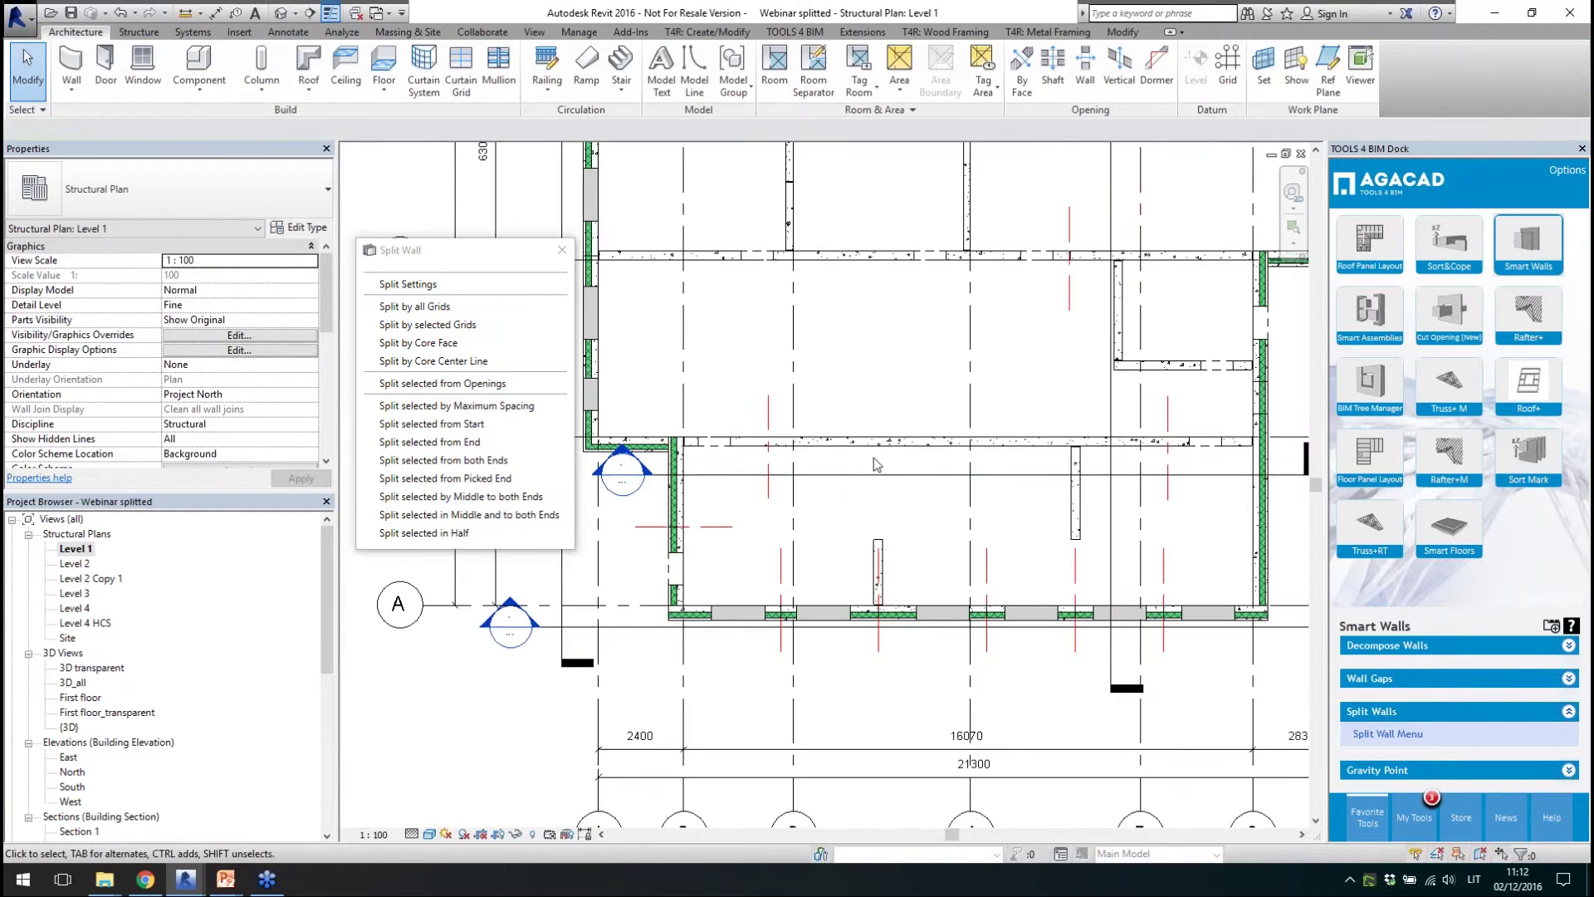
- Split the Massive wall 250 along grid B at its two remaining wall division grids and inspect the middle segment
{"action": "scroll", "coordinate": [868, 460], "scroll_direction": "up", "scroll_amount": 1}
{"action": "left_click", "coordinate": [854, 448]}
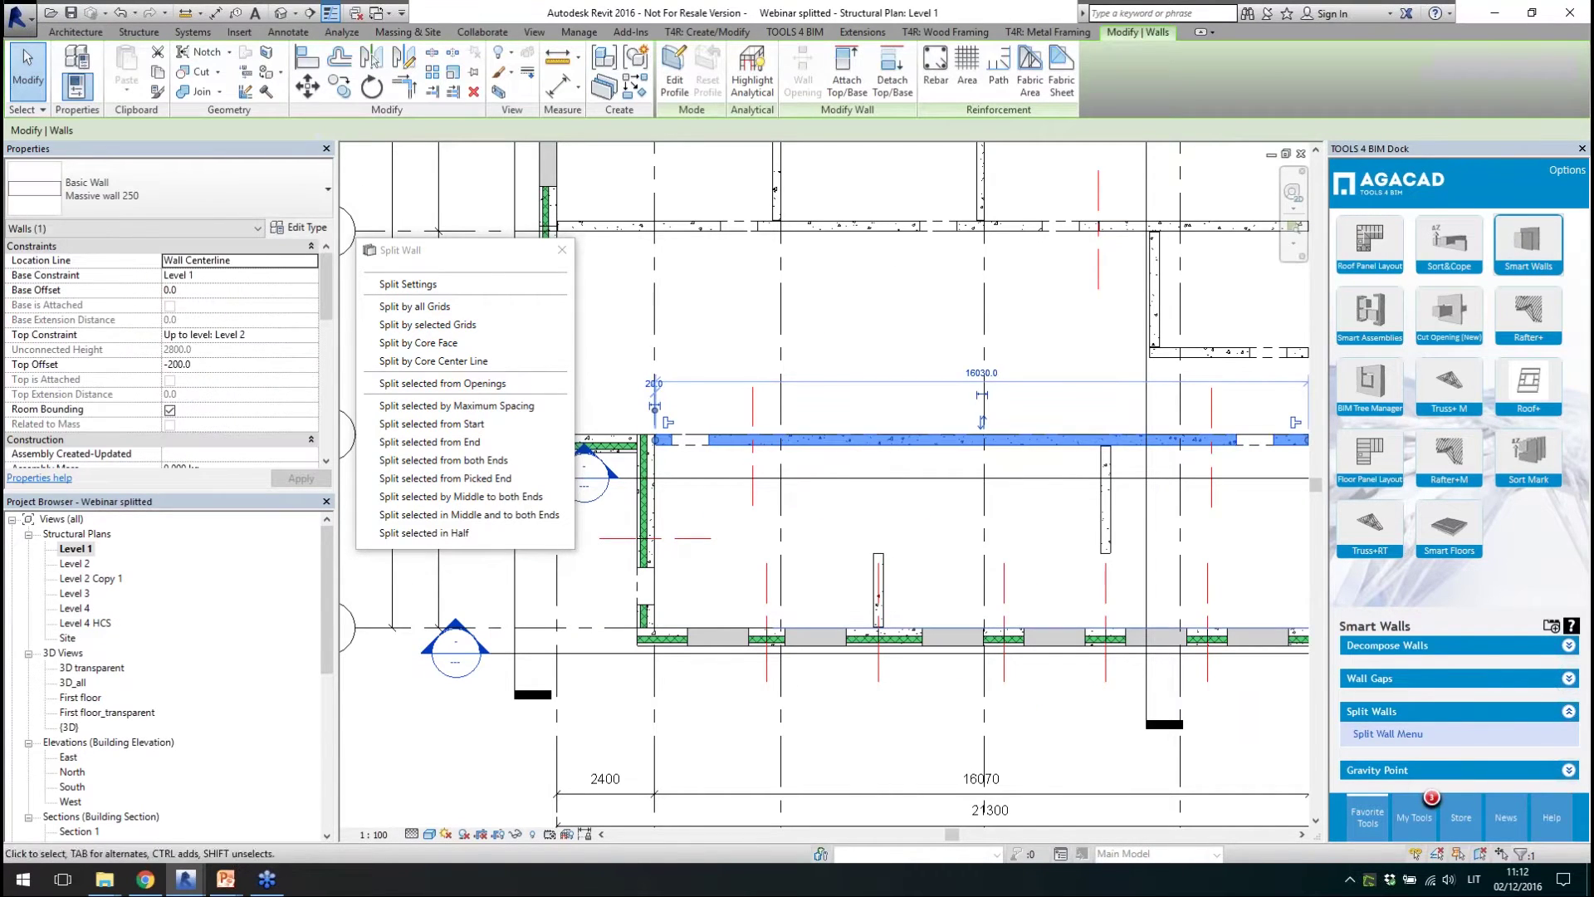
{"action": "left_click", "coordinate": [465, 361]}
{"action": "scroll", "coordinate": [656, 422], "scroll_direction": "down", "scroll_amount": 2}
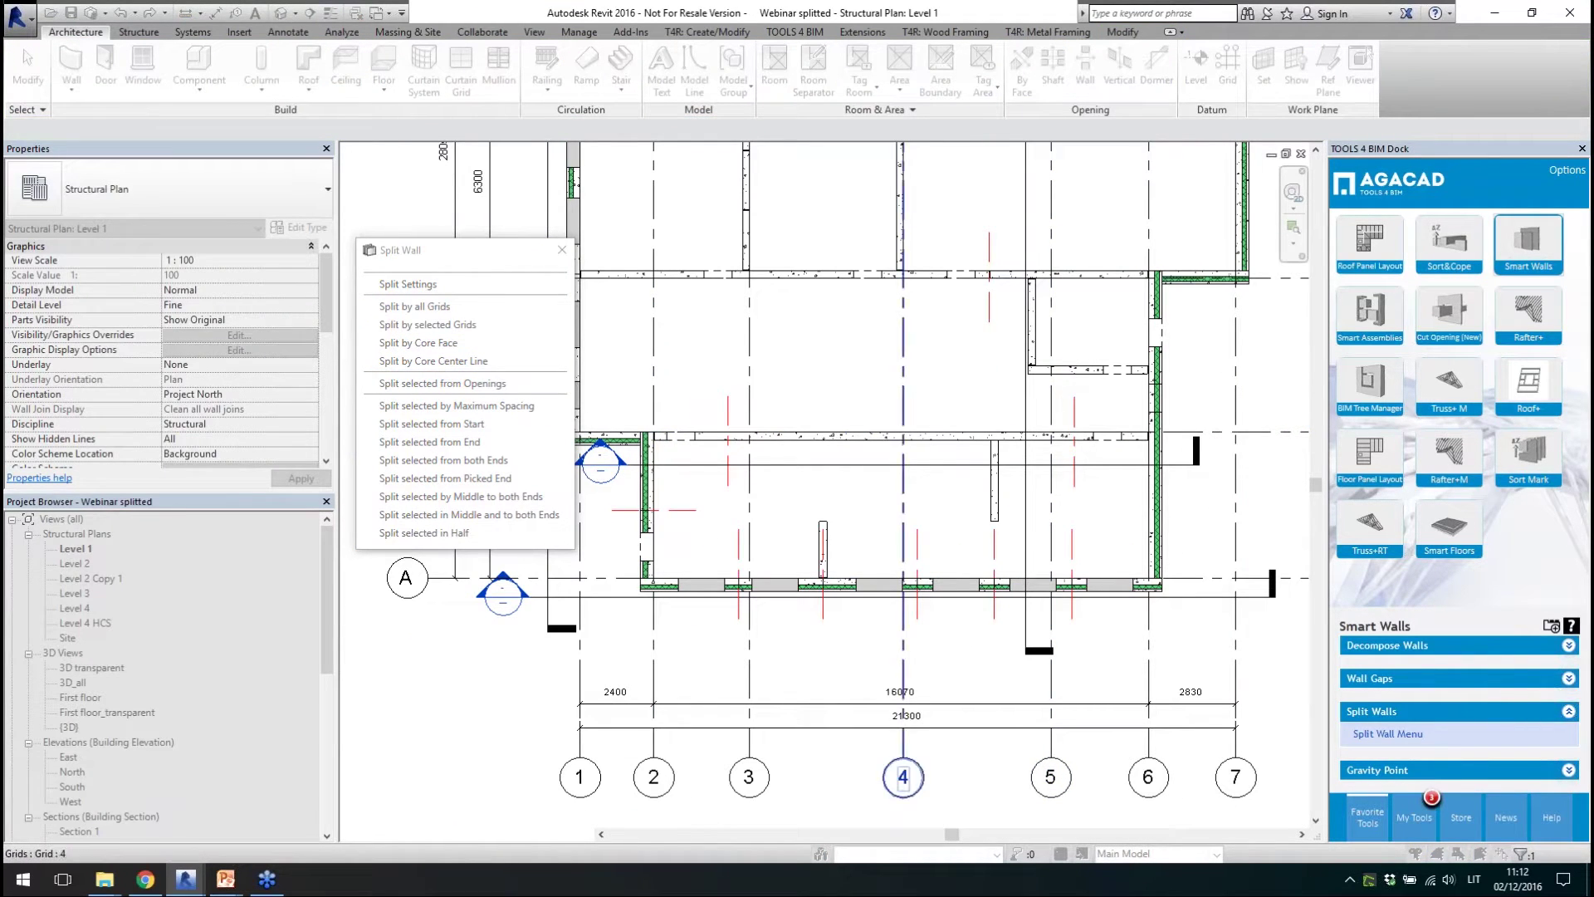
{"action": "left_click", "coordinate": [815, 432]}
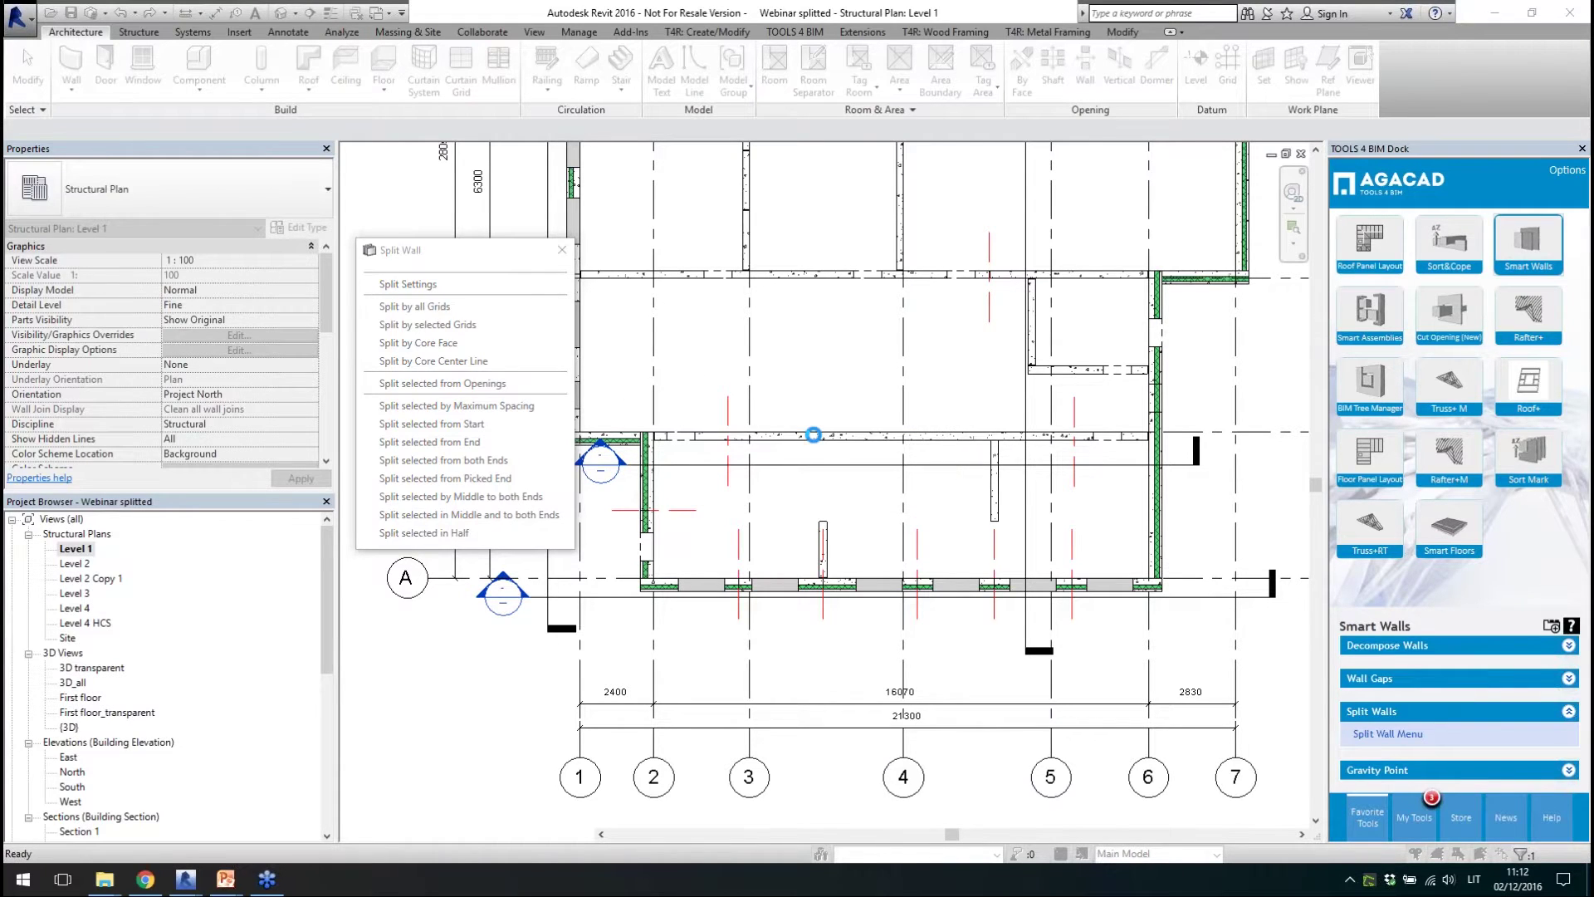
{"action": "left_click", "coordinate": [812, 449]}
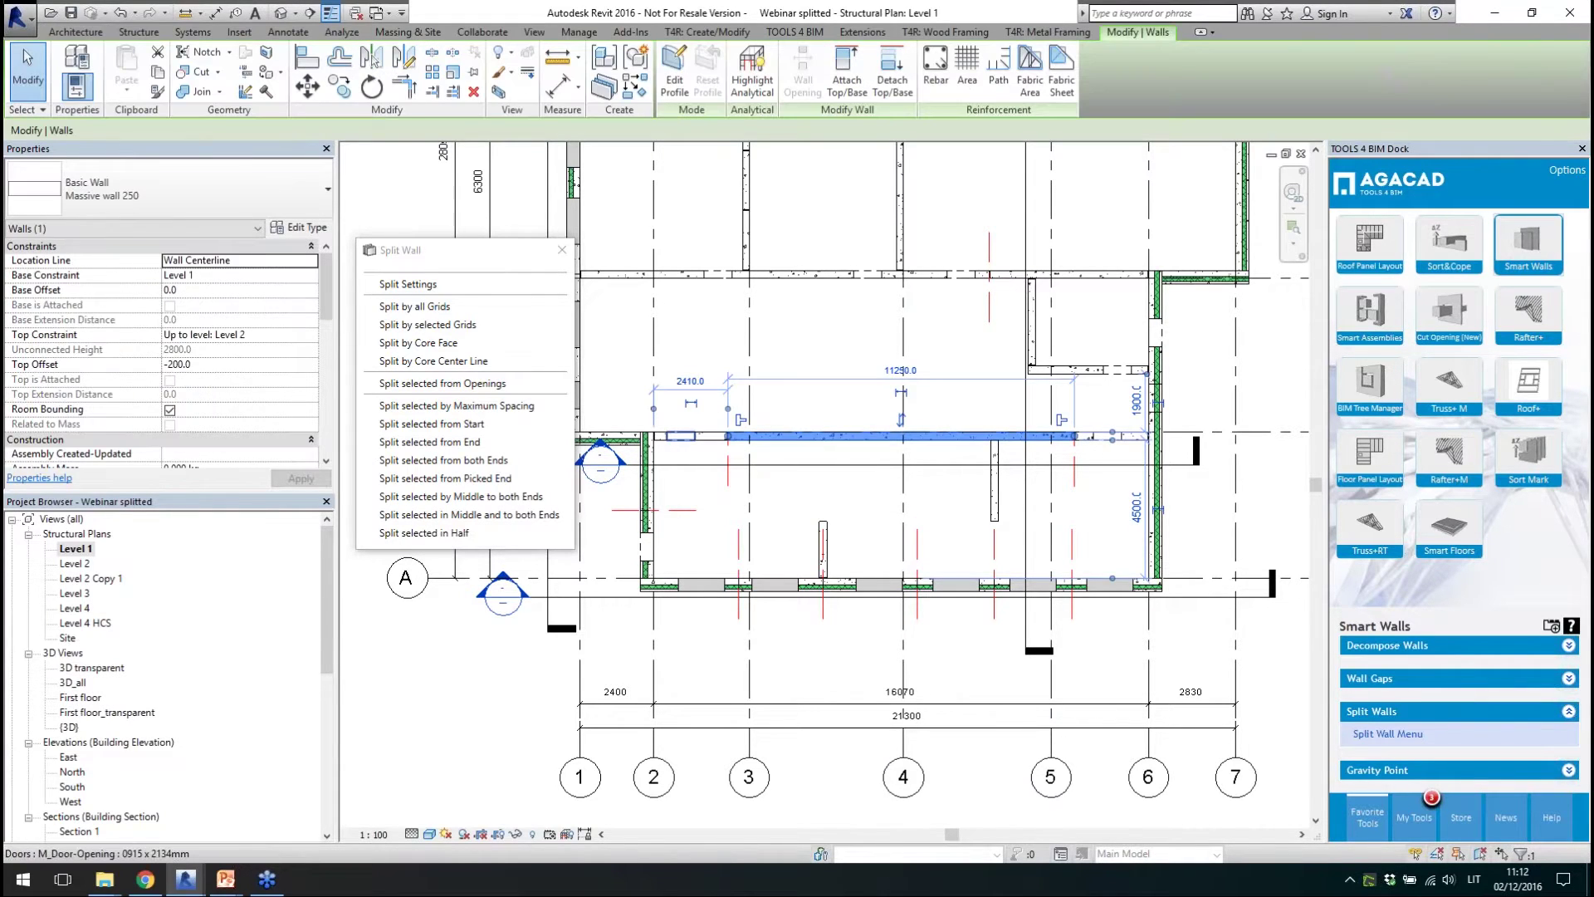
{"action": "scroll", "coordinate": [828, 407], "scroll_direction": "up", "scroll_amount": 1}
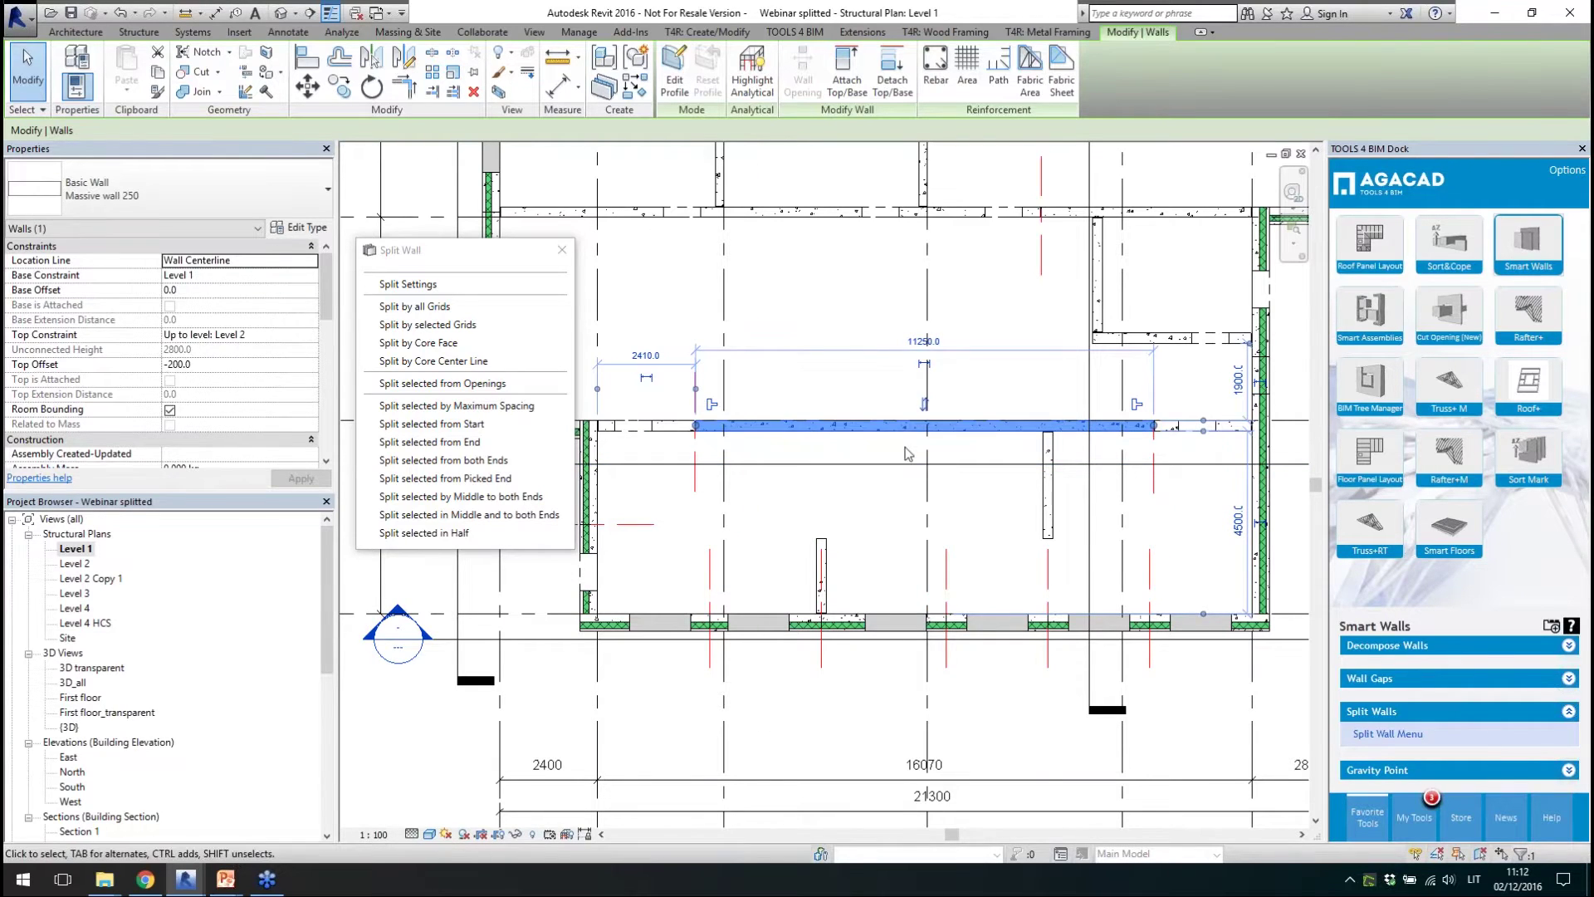
{"action": "scroll", "coordinate": [605, 407], "scroll_direction": "up", "scroll_amount": 1}
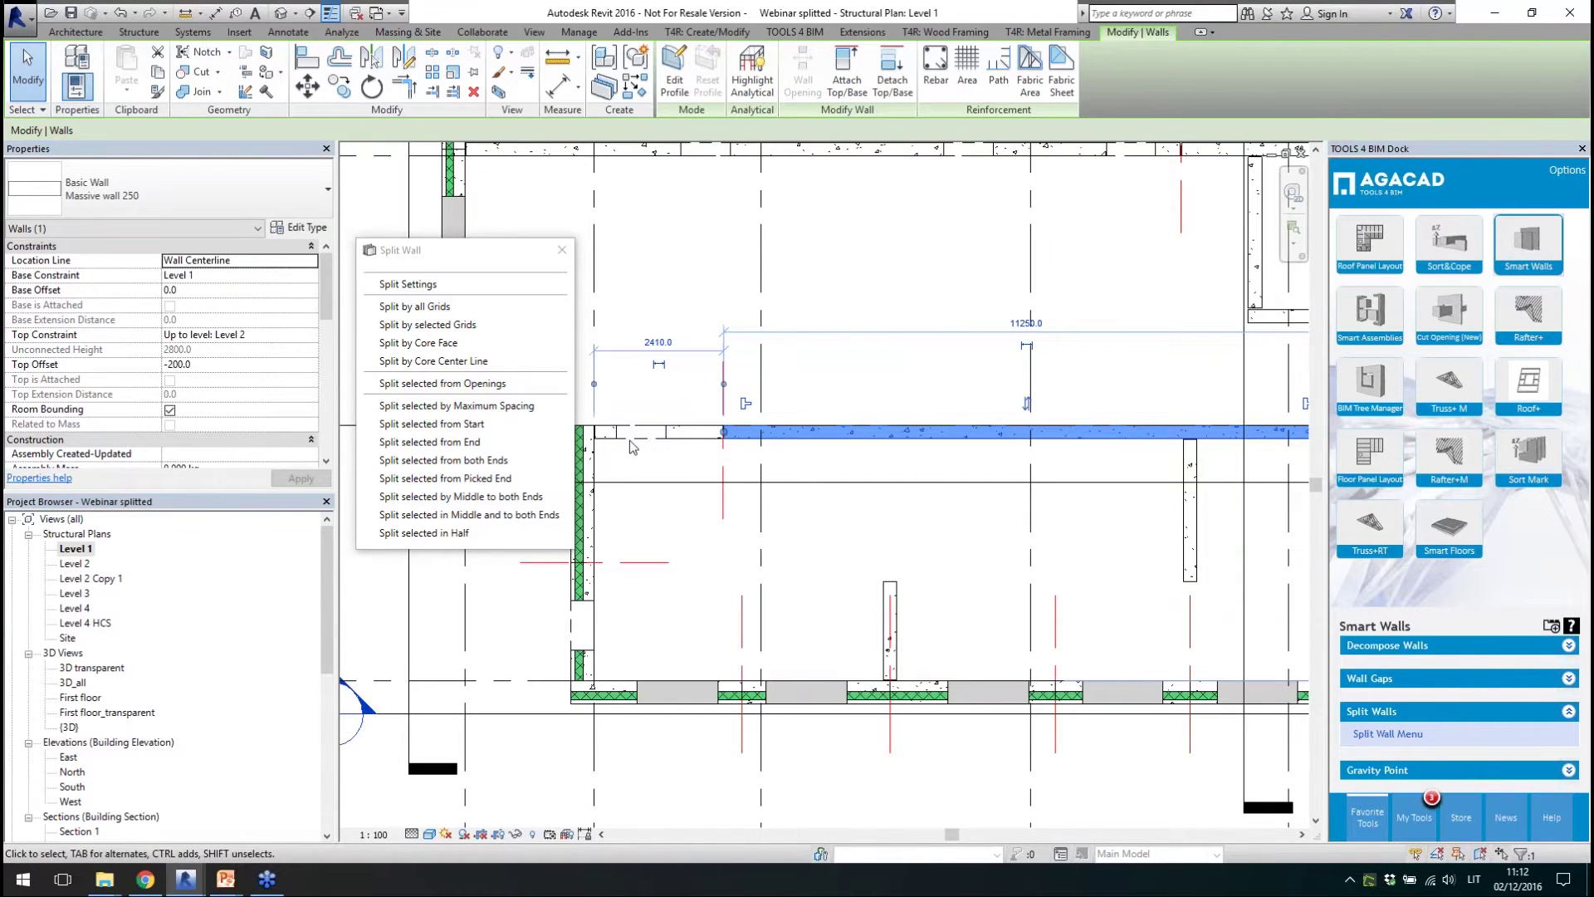
- Split the middle segment of the Massive wall 250 along grid B into panels with Split selected from End
{"action": "scroll", "coordinate": [631, 446], "scroll_direction": "down", "scroll_amount": 2}
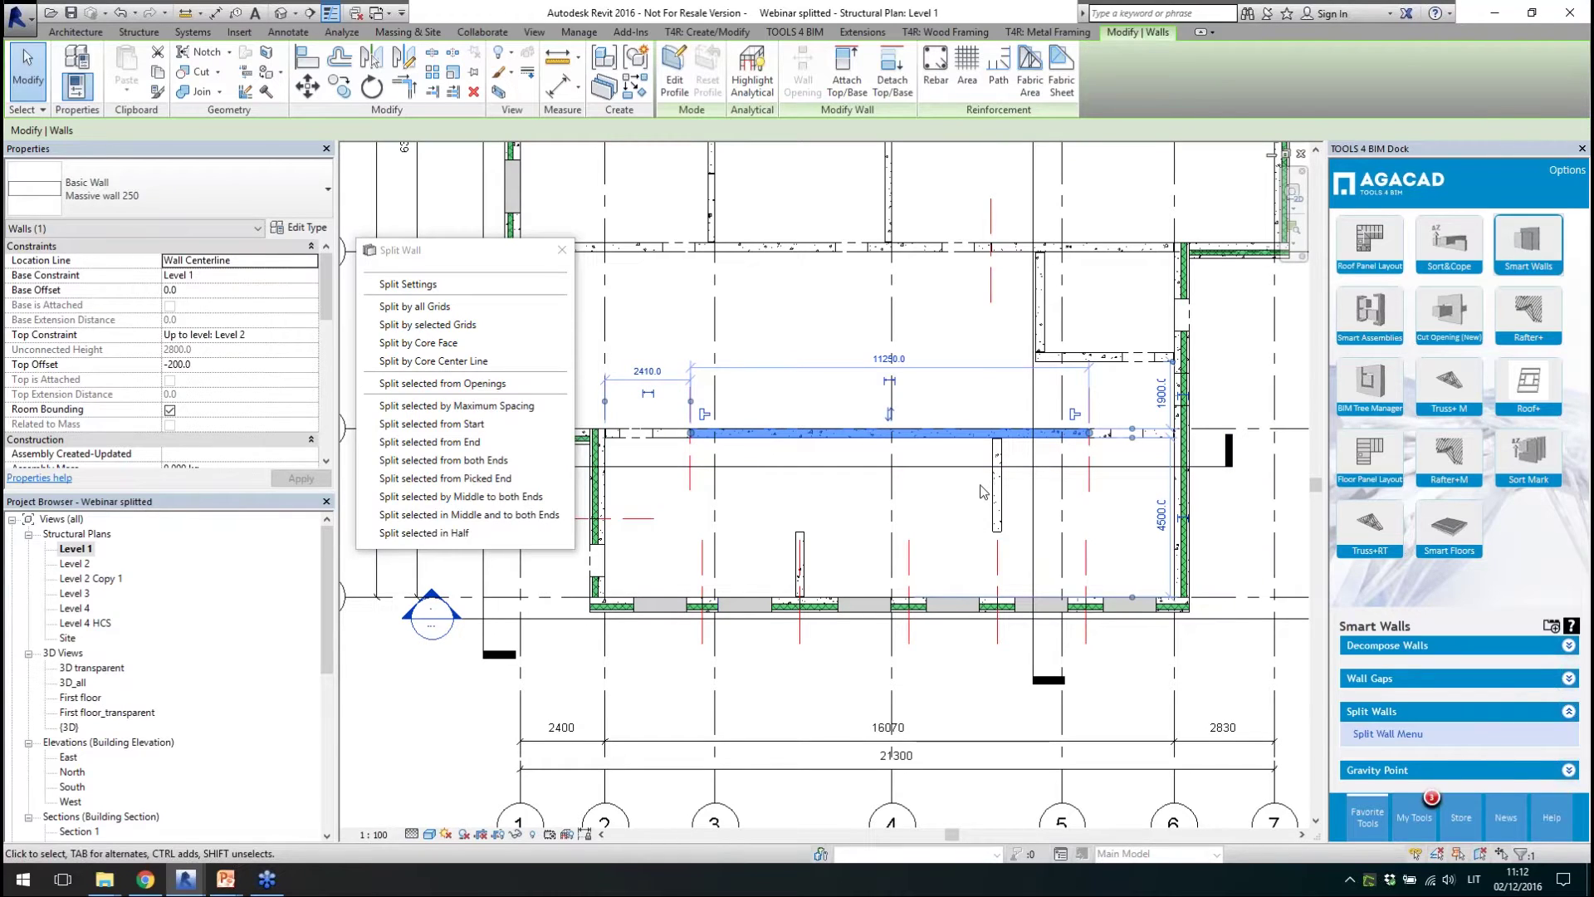
{"action": "scroll", "coordinate": [977, 499], "scroll_direction": "up", "scroll_amount": 1}
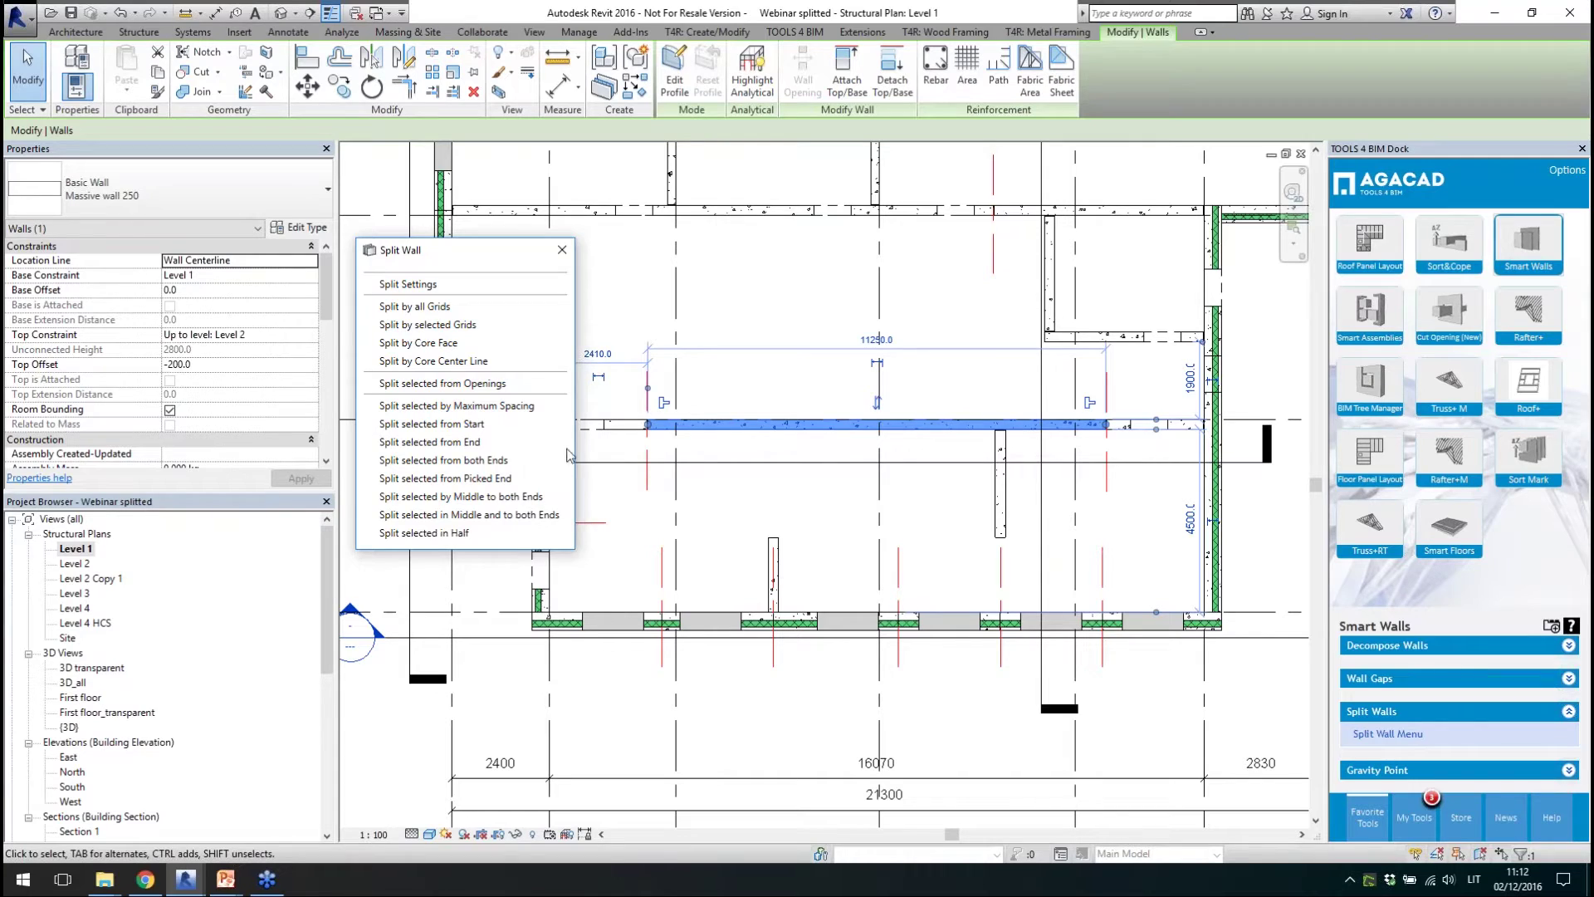
{"action": "left_click", "coordinate": [429, 444]}
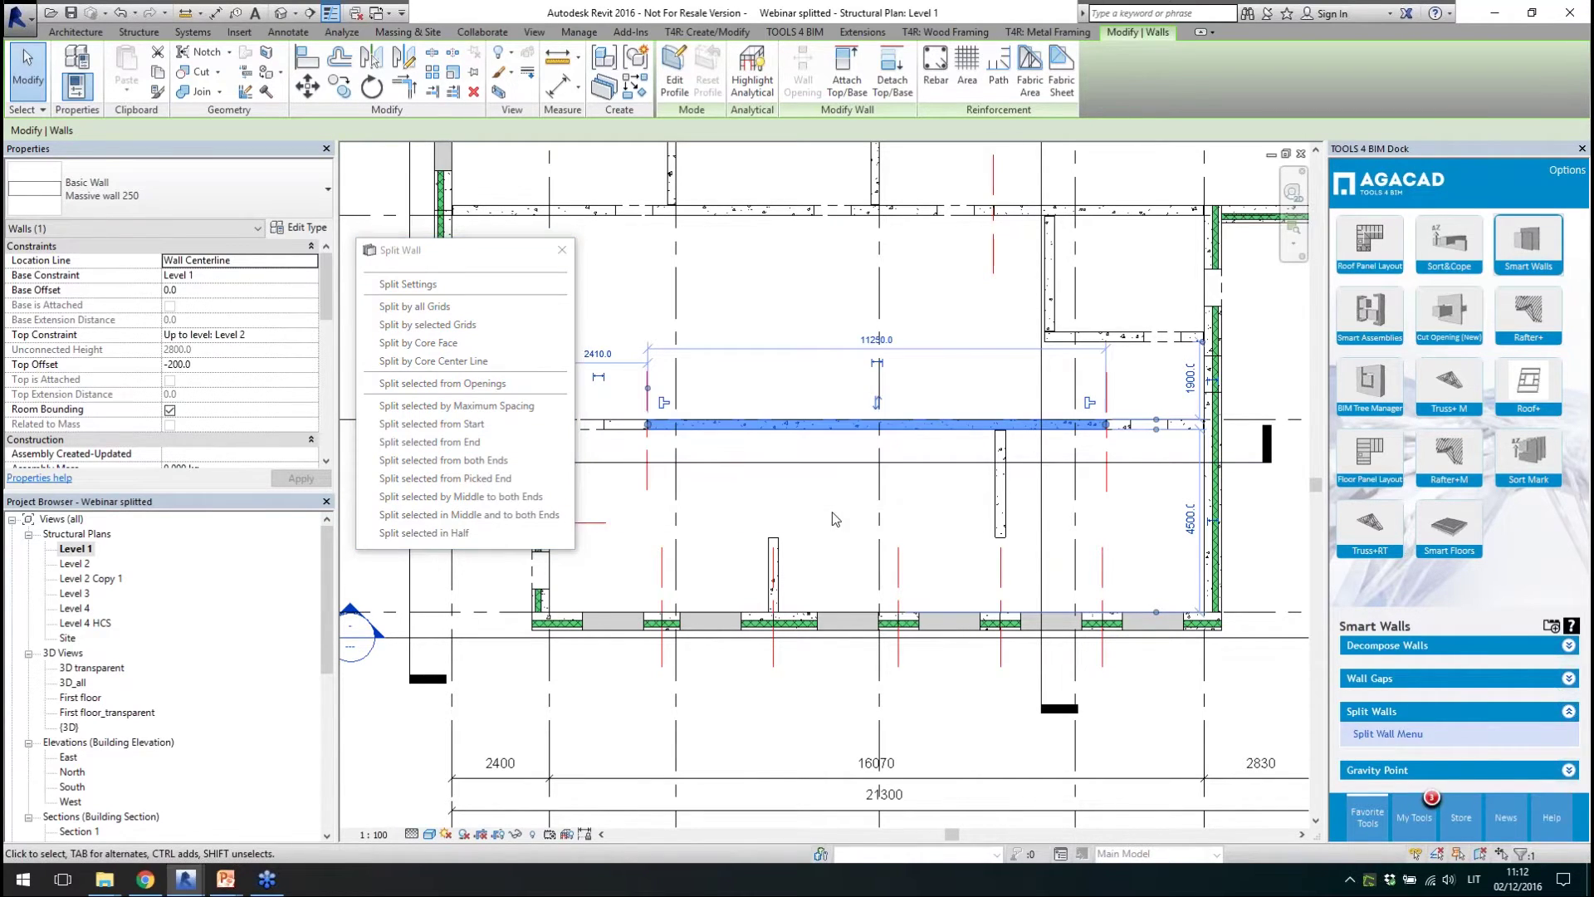
- Inspect the individual panels of the grid B wall by selecting them one after another, and clear the selection
{"action": "left_click", "coordinate": [706, 437]}
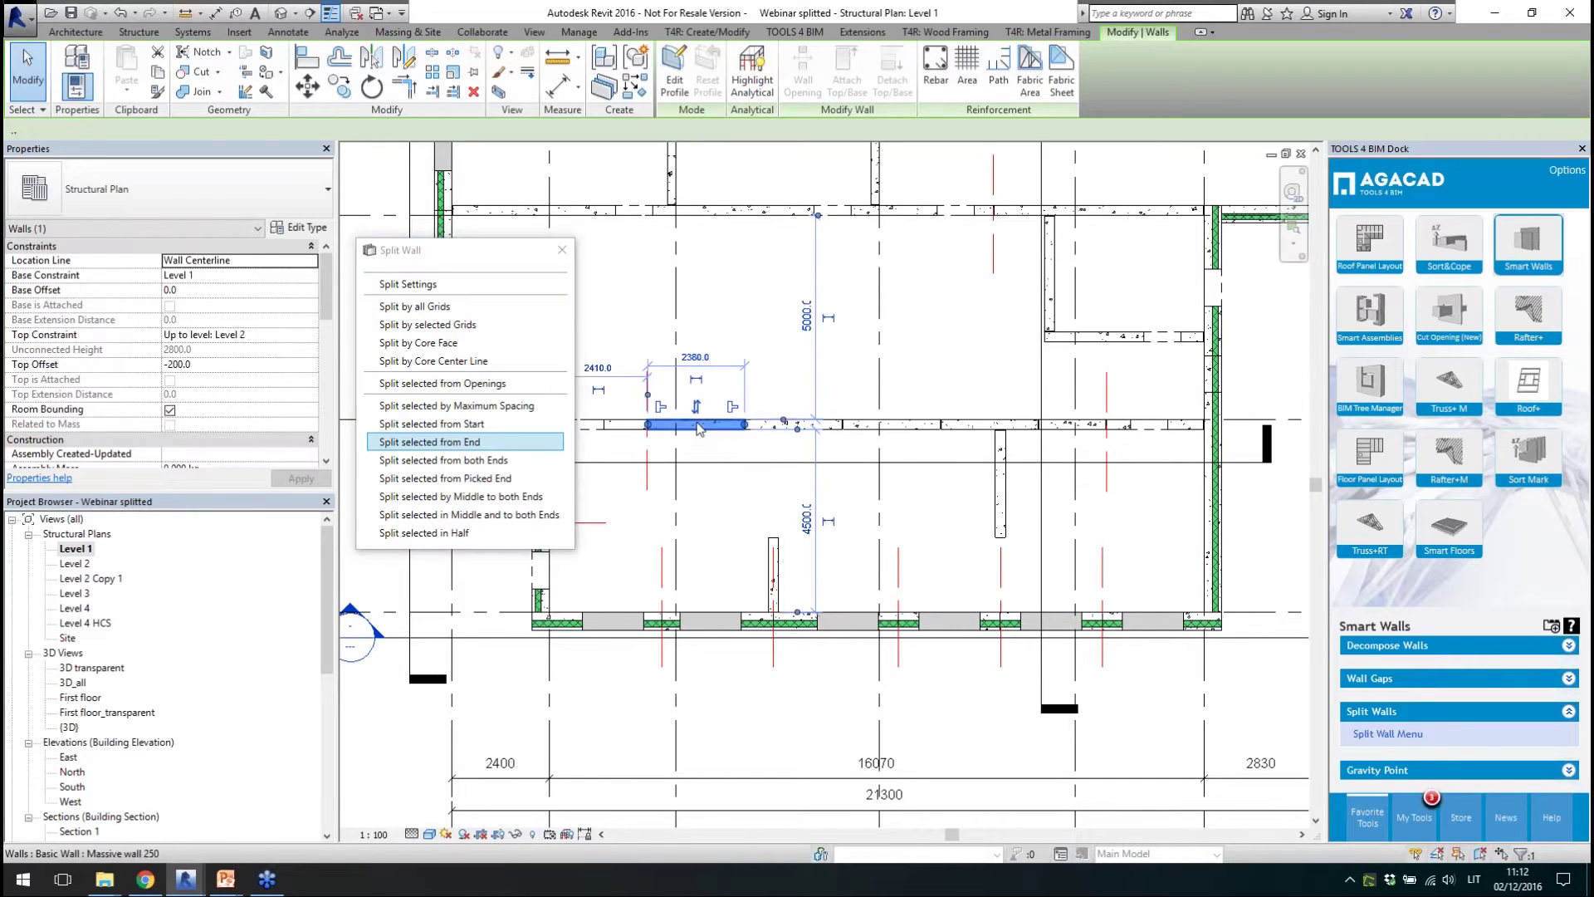
{"action": "left_click", "coordinate": [778, 437]}
{"action": "left_click", "coordinate": [884, 438]}
{"action": "scroll", "coordinate": [966, 440], "scroll_direction": "up", "scroll_amount": 3}
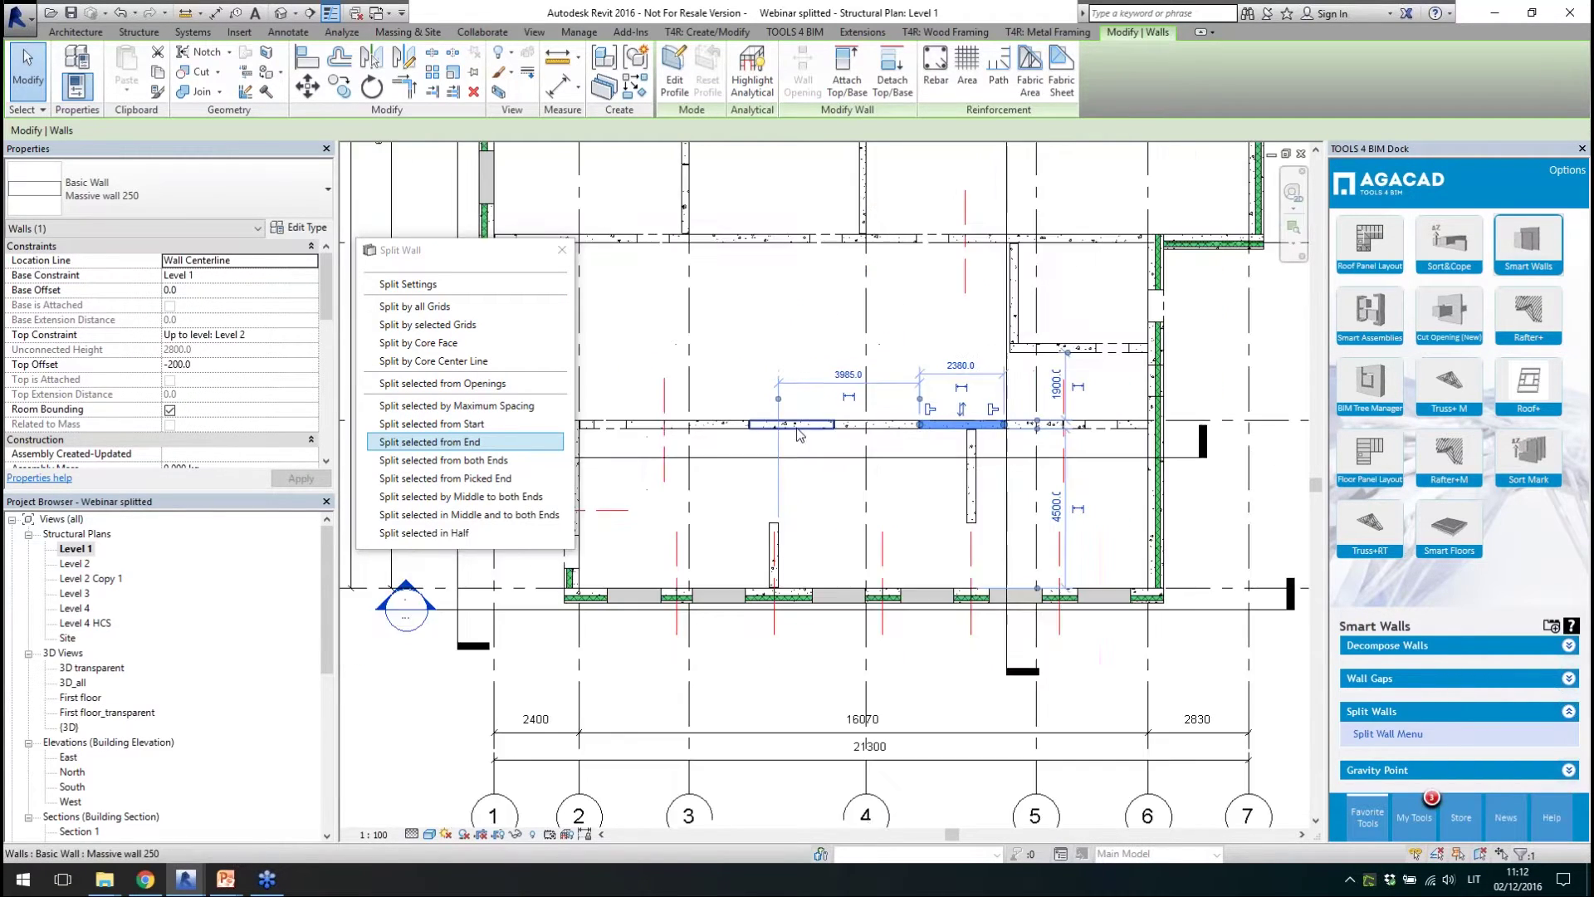
{"action": "left_click", "coordinate": [1017, 419]}
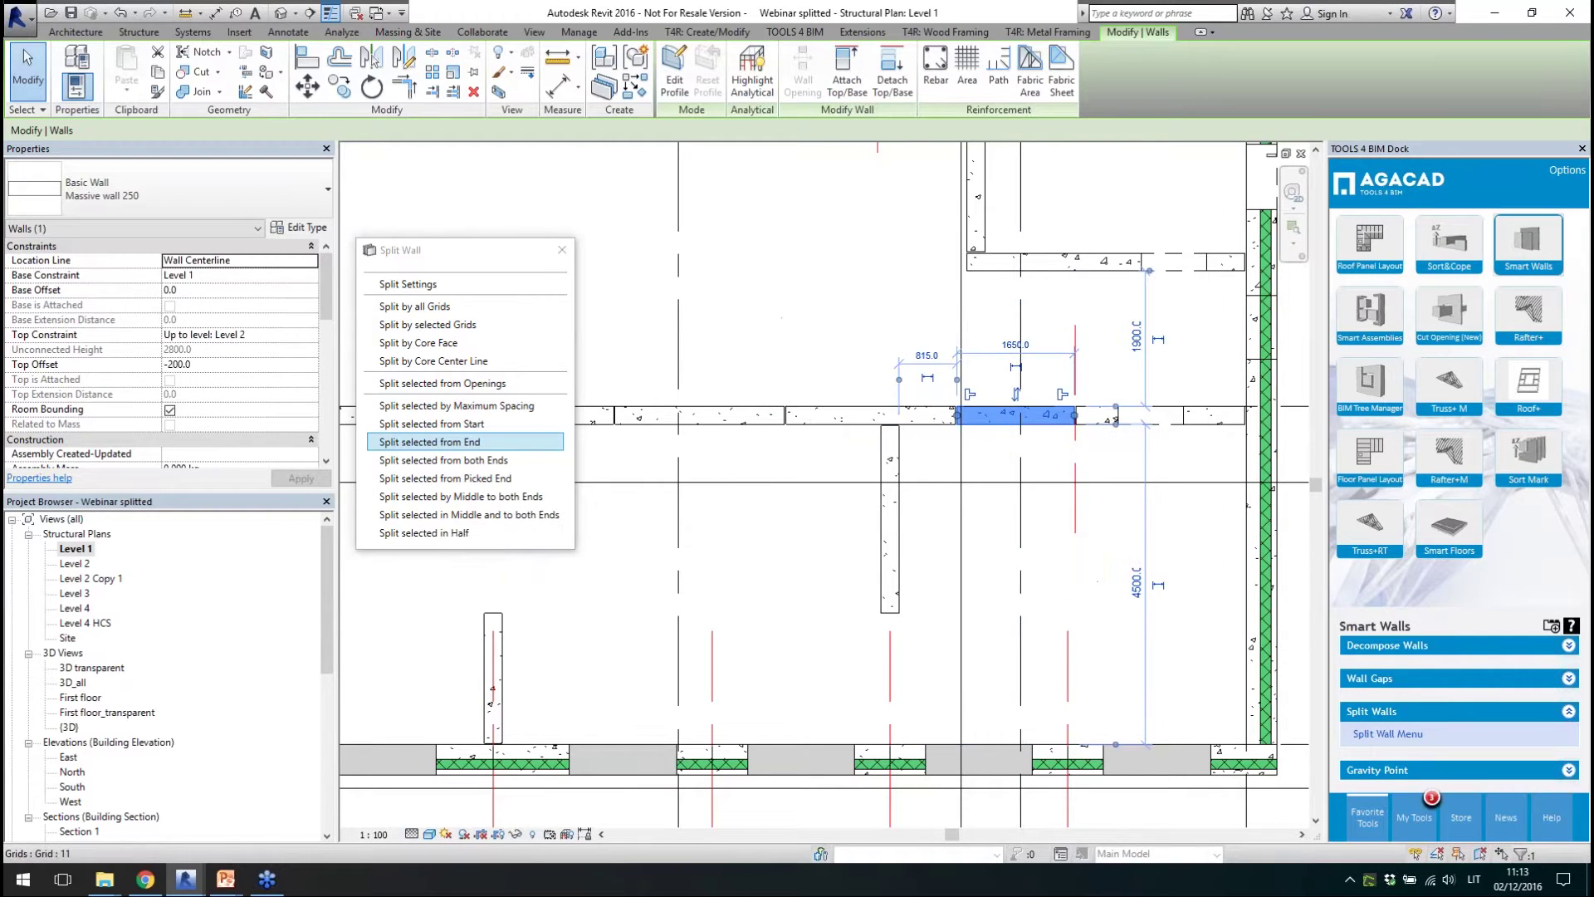
{"action": "key", "text": "Escape"}
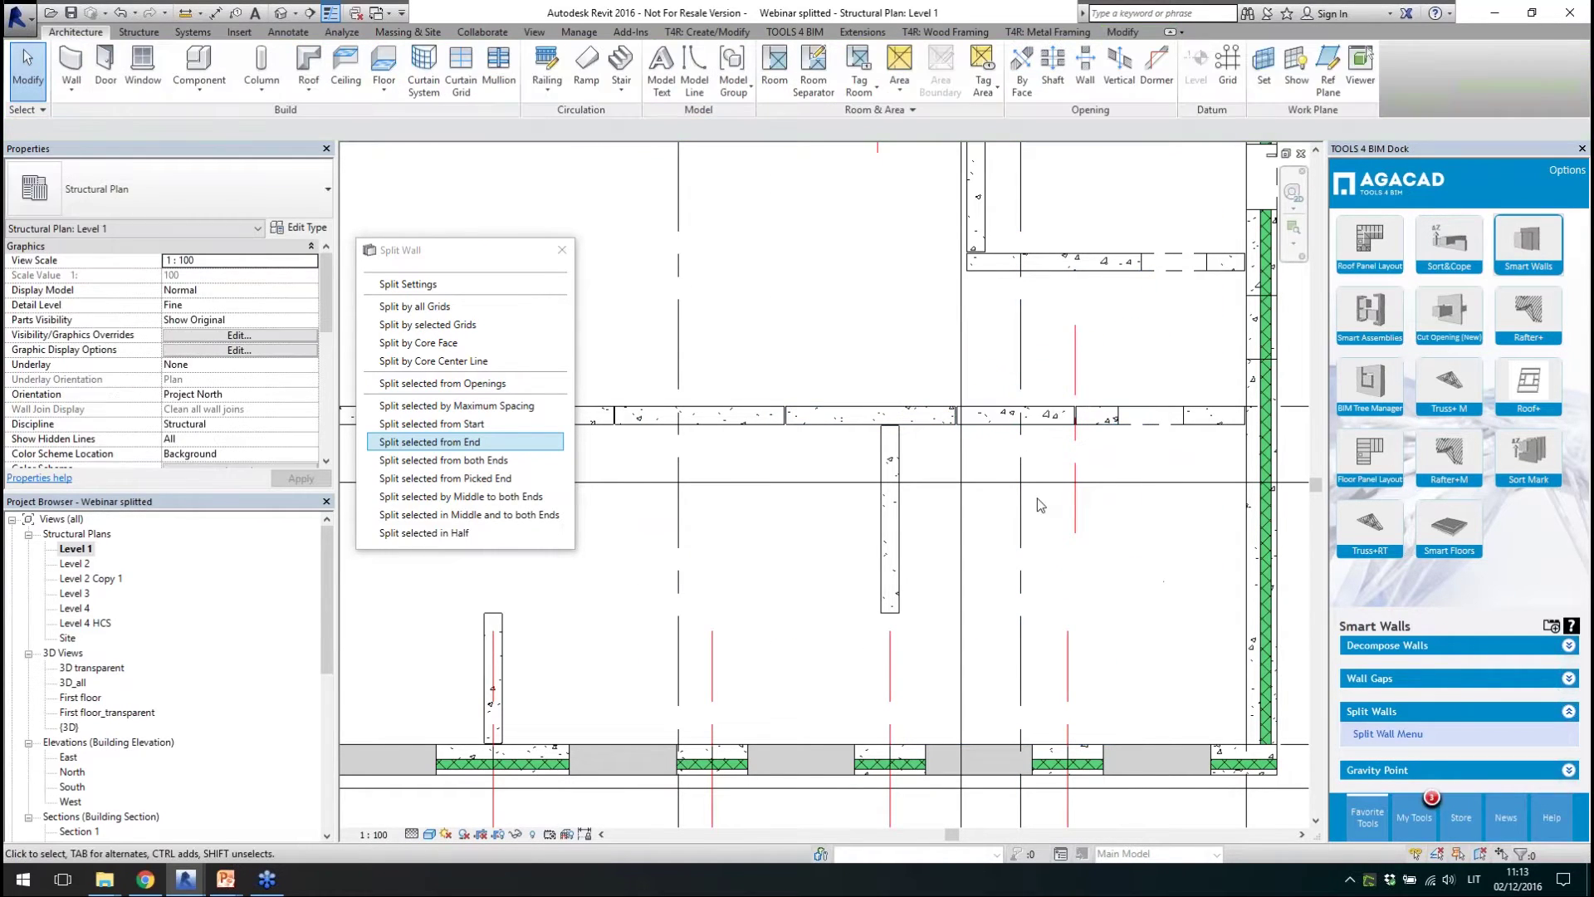
- Split the Massive wall 250 on grid C by the core center line of the perpendicular wall near grid 5, and inspect the joint
{"action": "scroll", "coordinate": [1078, 489], "scroll_direction": "down", "scroll_amount": 3}
{"action": "scroll", "coordinate": [1078, 488], "scroll_direction": "down", "scroll_amount": 2}
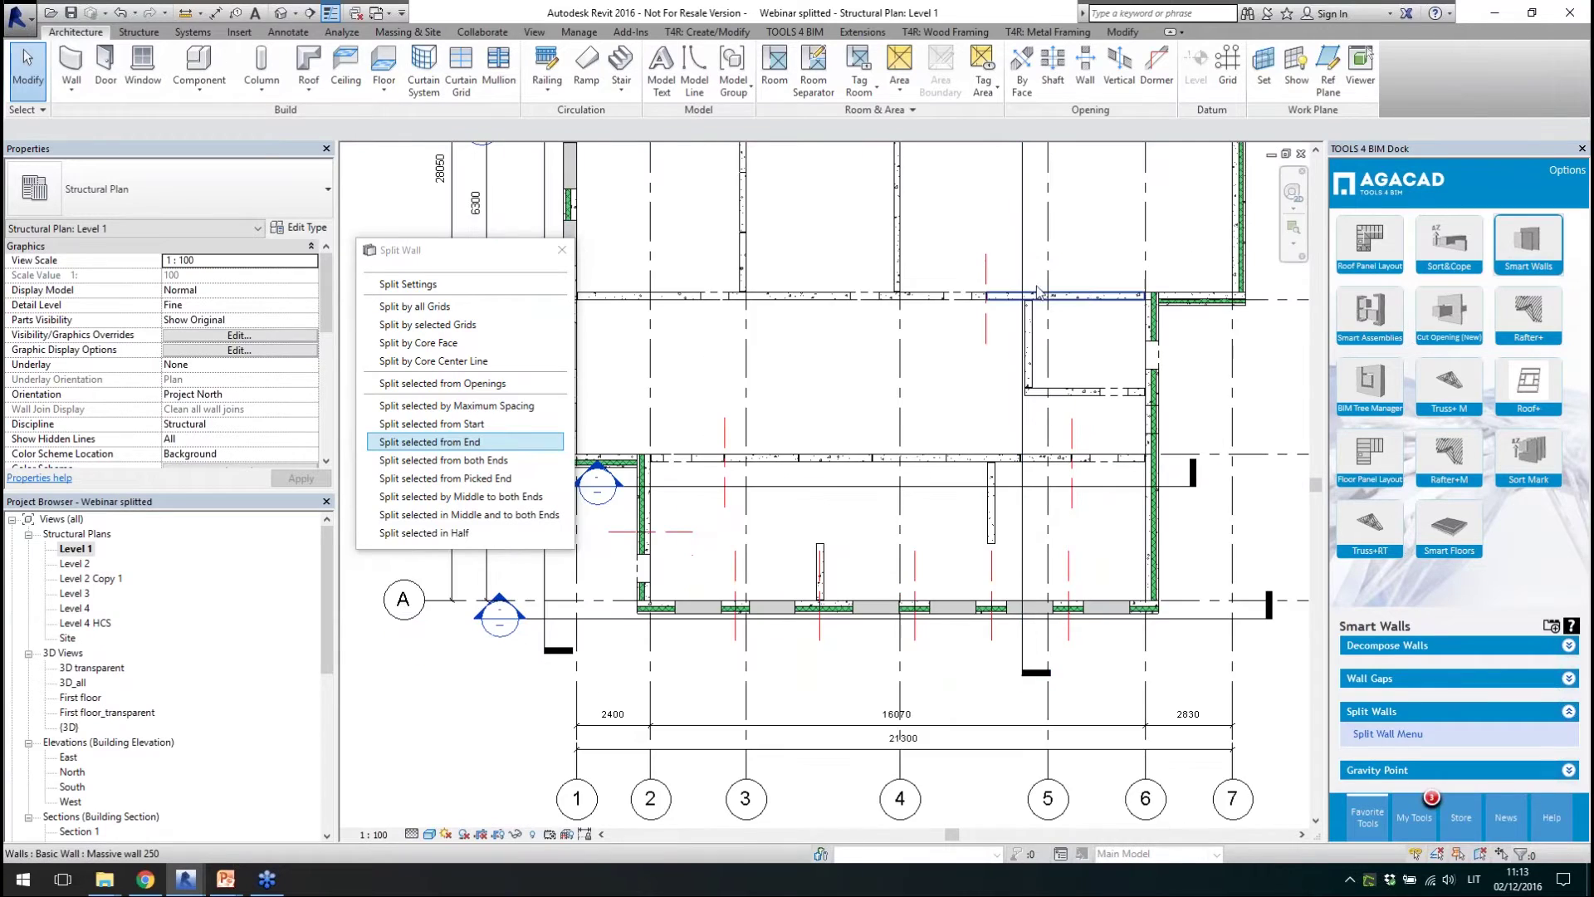
{"action": "scroll", "coordinate": [1038, 293], "scroll_direction": "up", "scroll_amount": 2}
{"action": "scroll", "coordinate": [1168, 281], "scroll_direction": "up", "scroll_amount": 2}
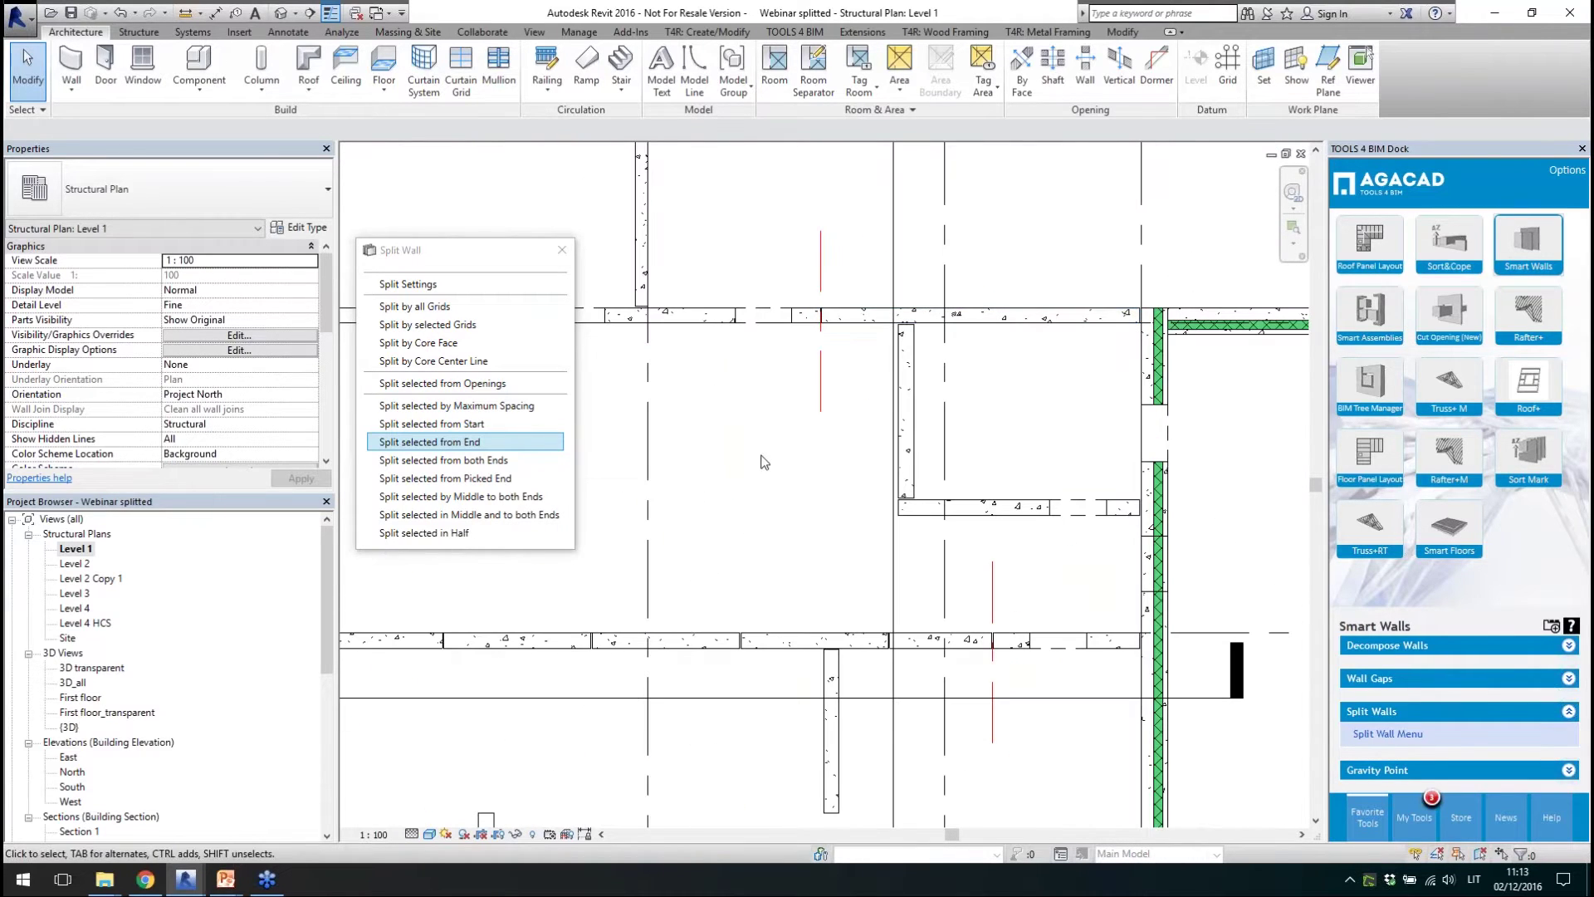
{"action": "left_click", "coordinate": [936, 318]}
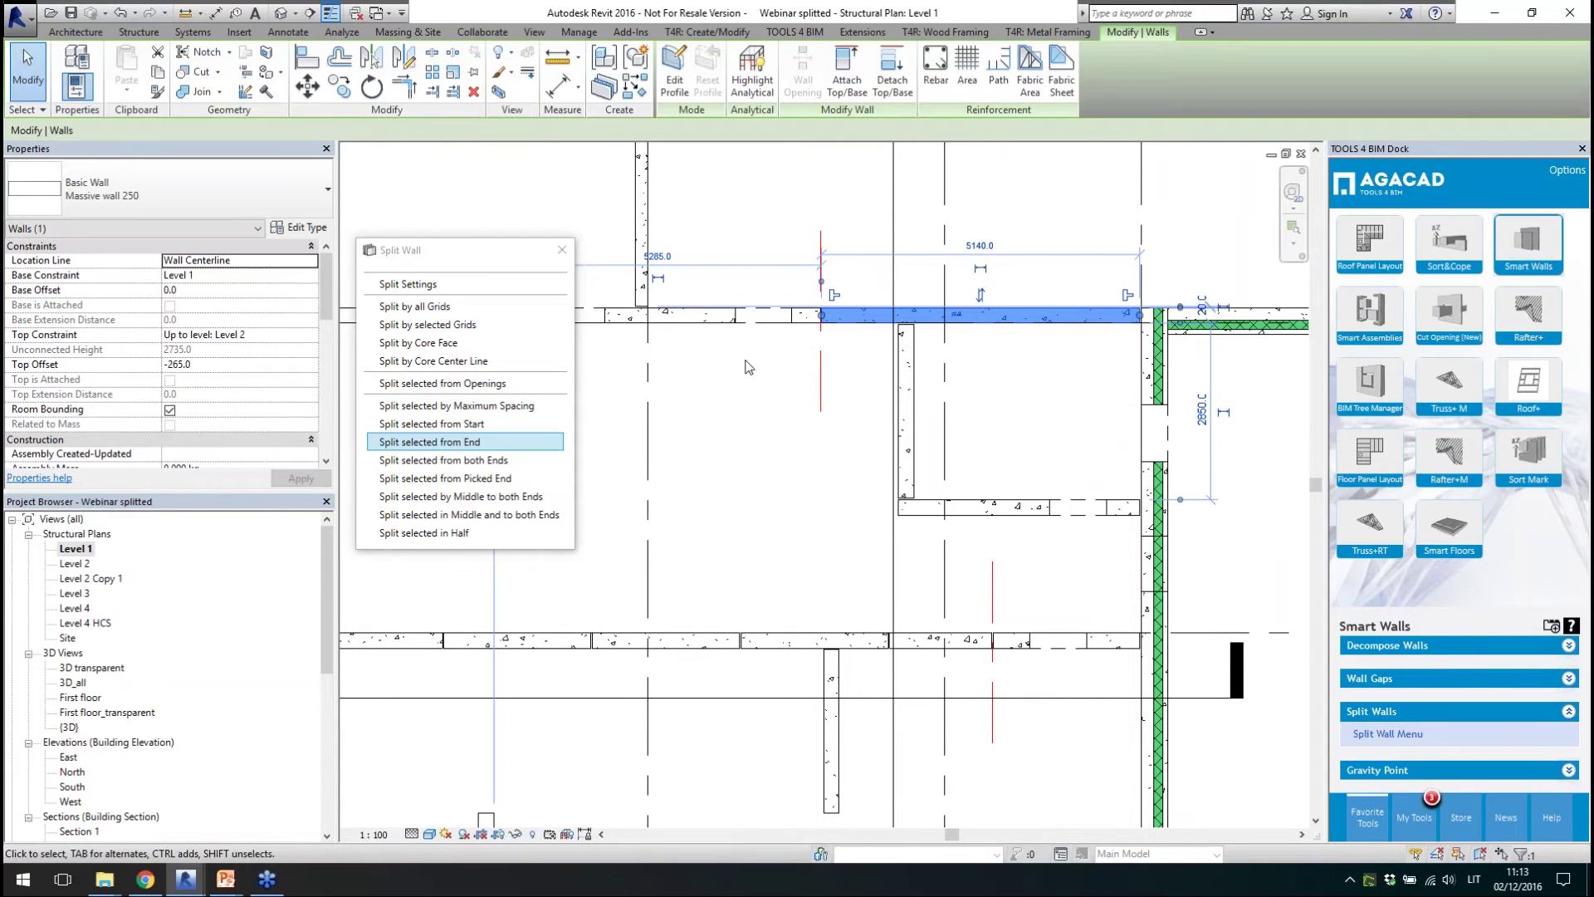
{"action": "left_click", "coordinate": [459, 370]}
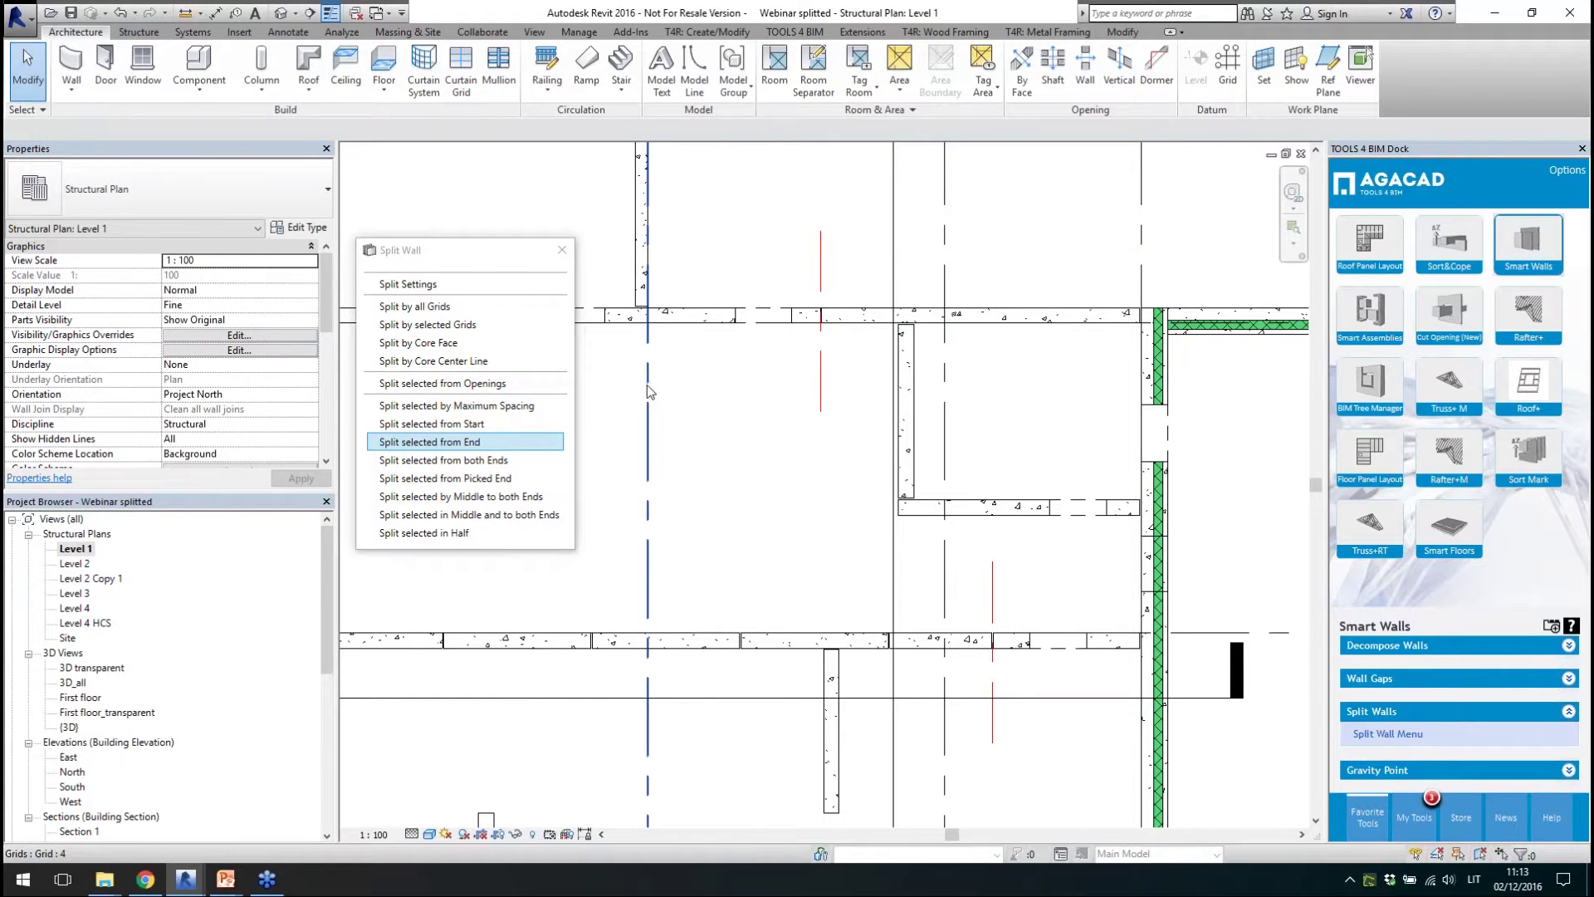
{"action": "left_click", "coordinate": [465, 362]}
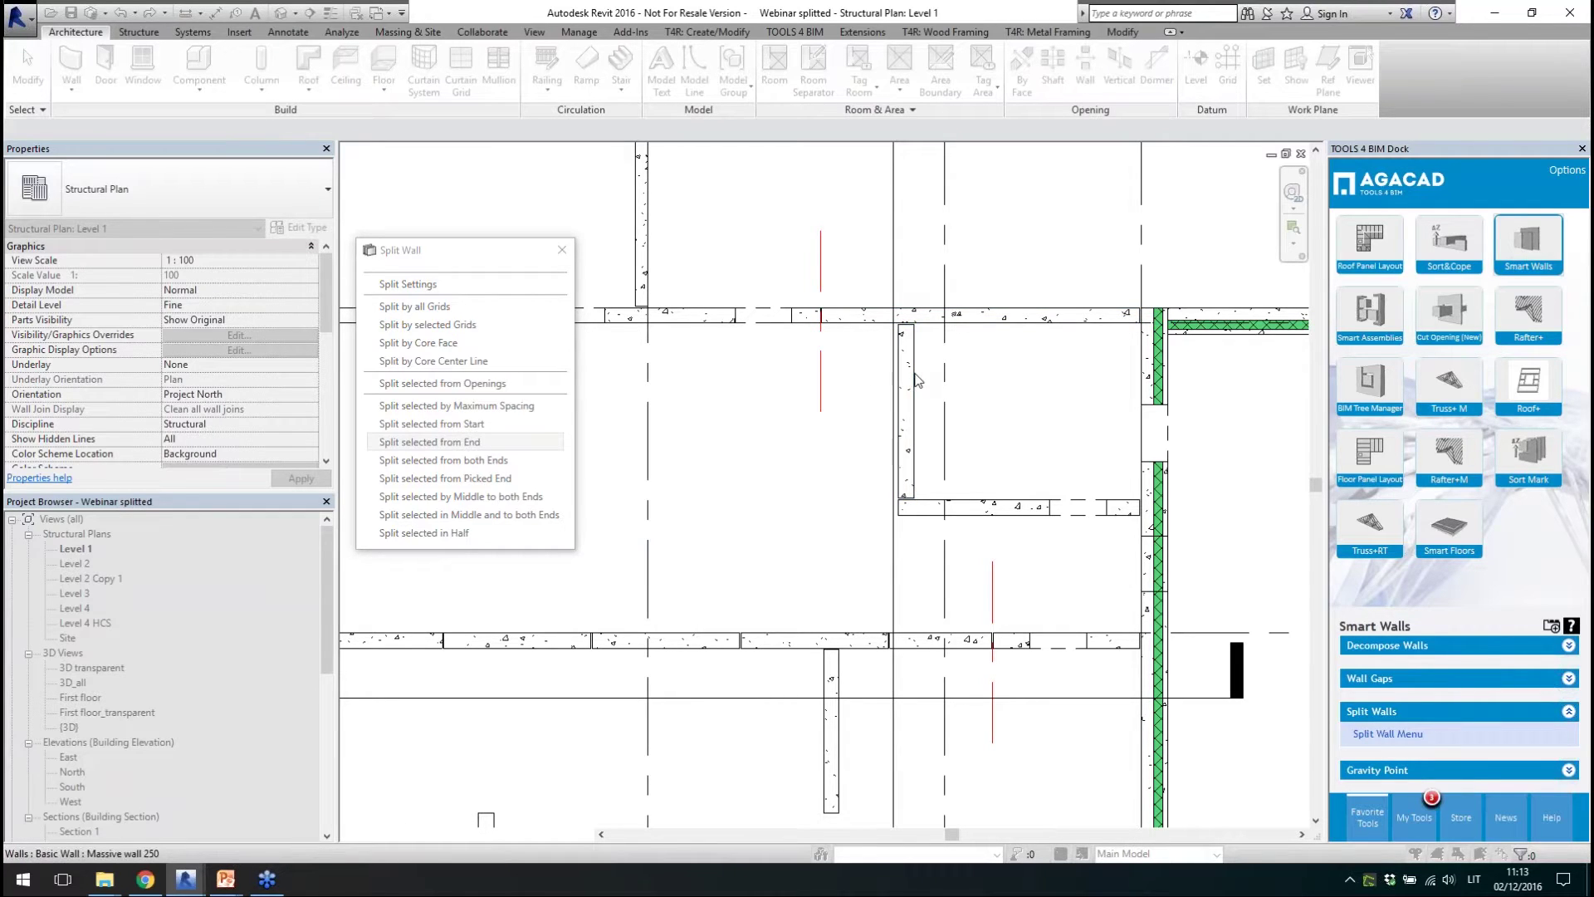
{"action": "key", "text": "Escape"}
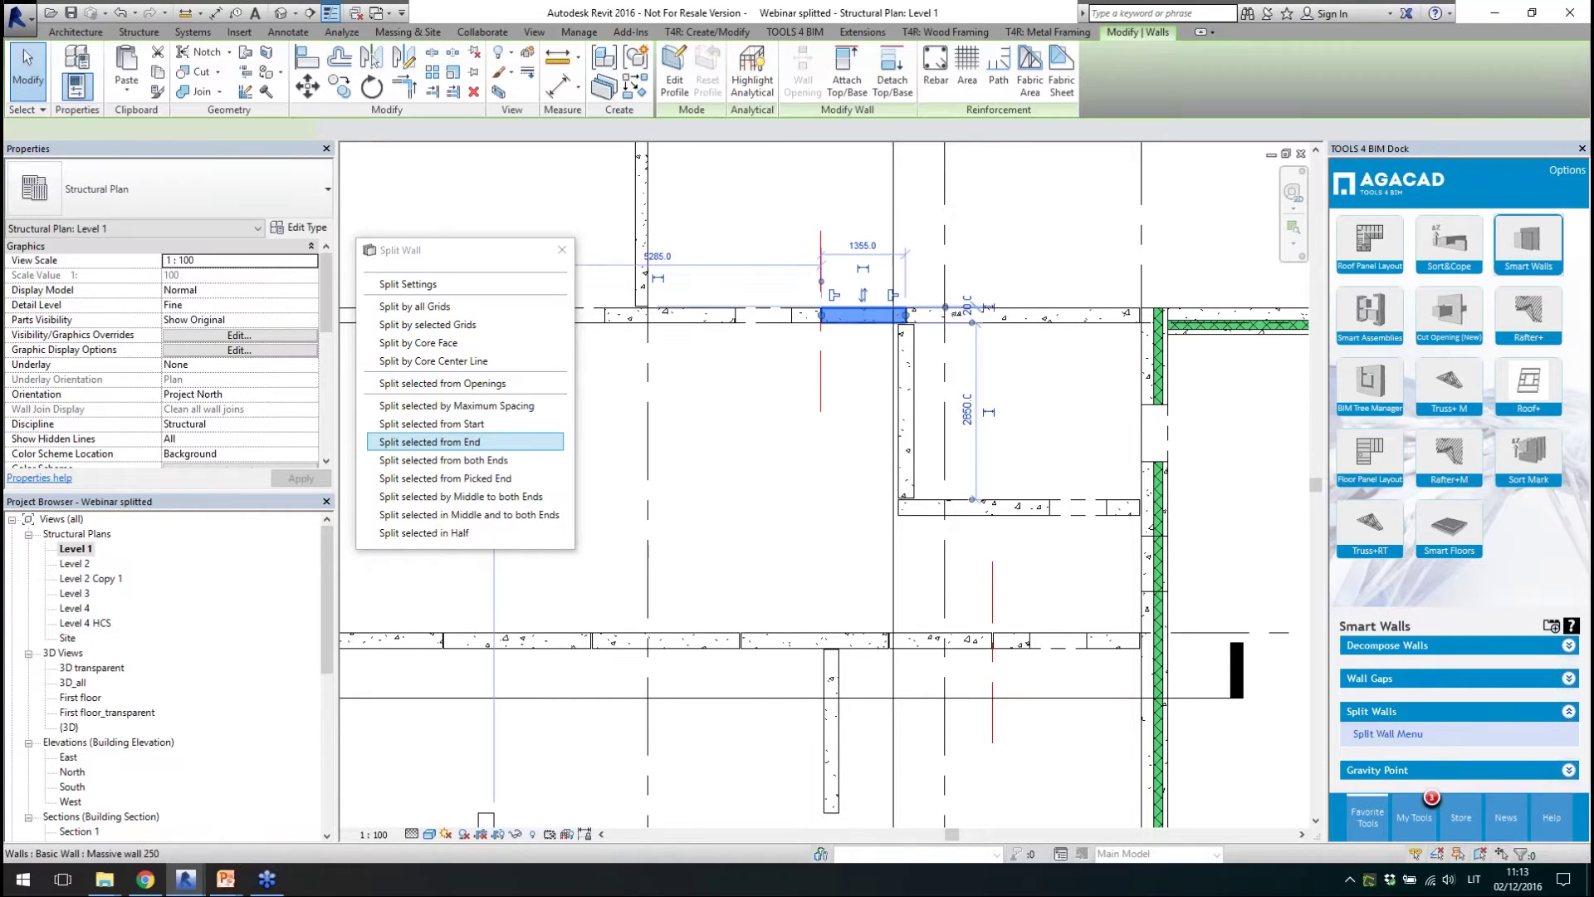
{"action": "left_click", "coordinate": [910, 316]}
{"action": "scroll", "coordinate": [880, 340], "scroll_direction": "up", "scroll_amount": 3}
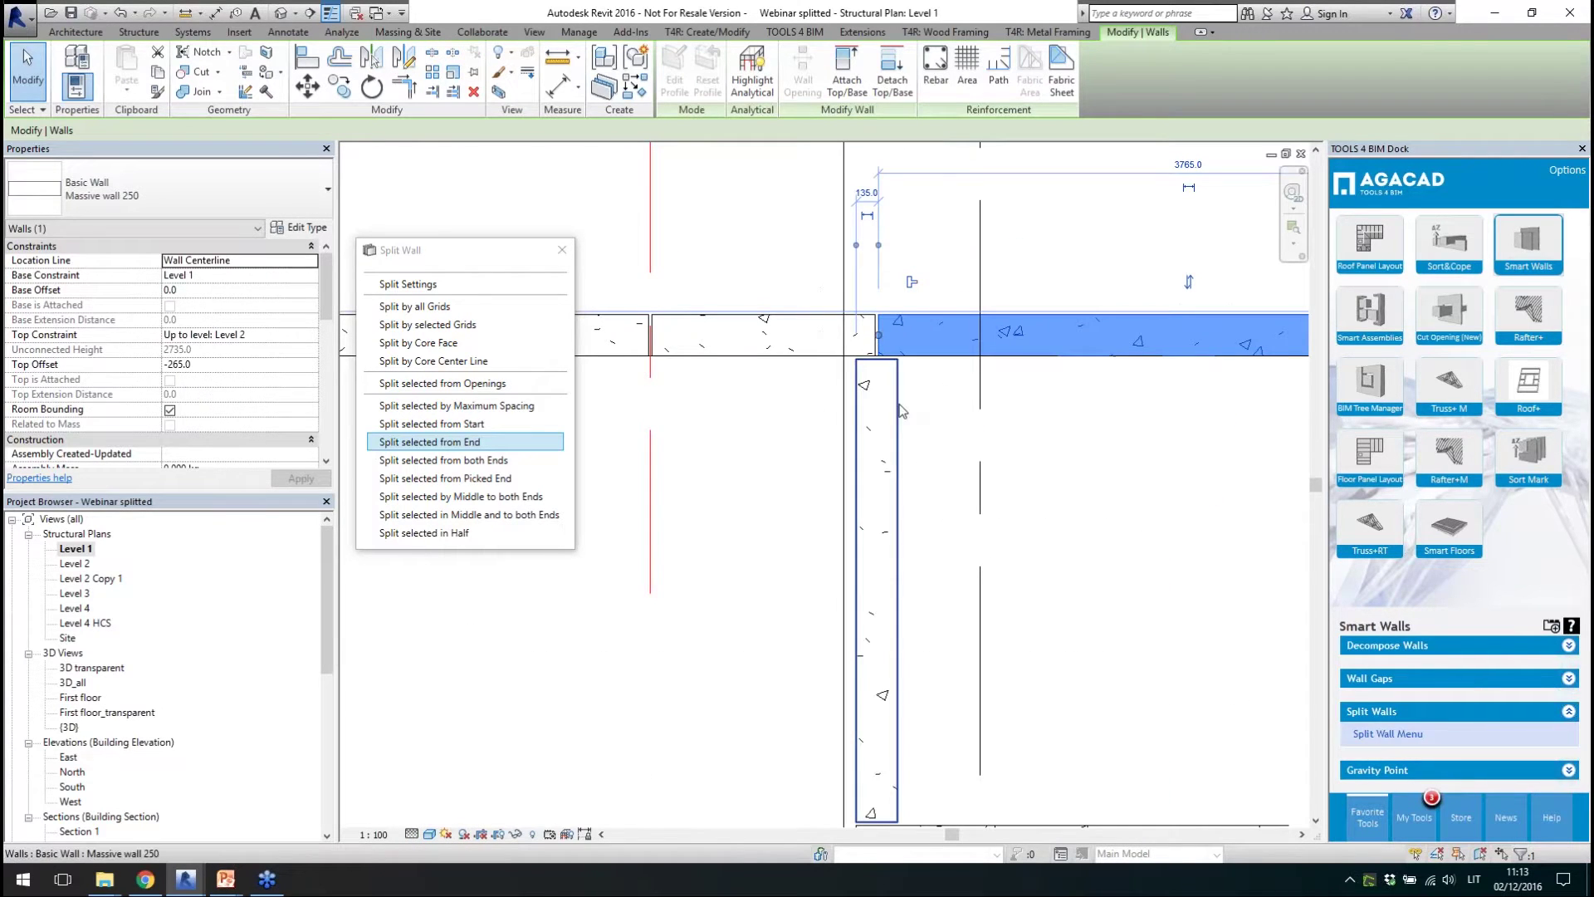
{"action": "left_click", "coordinate": [640, 456]}
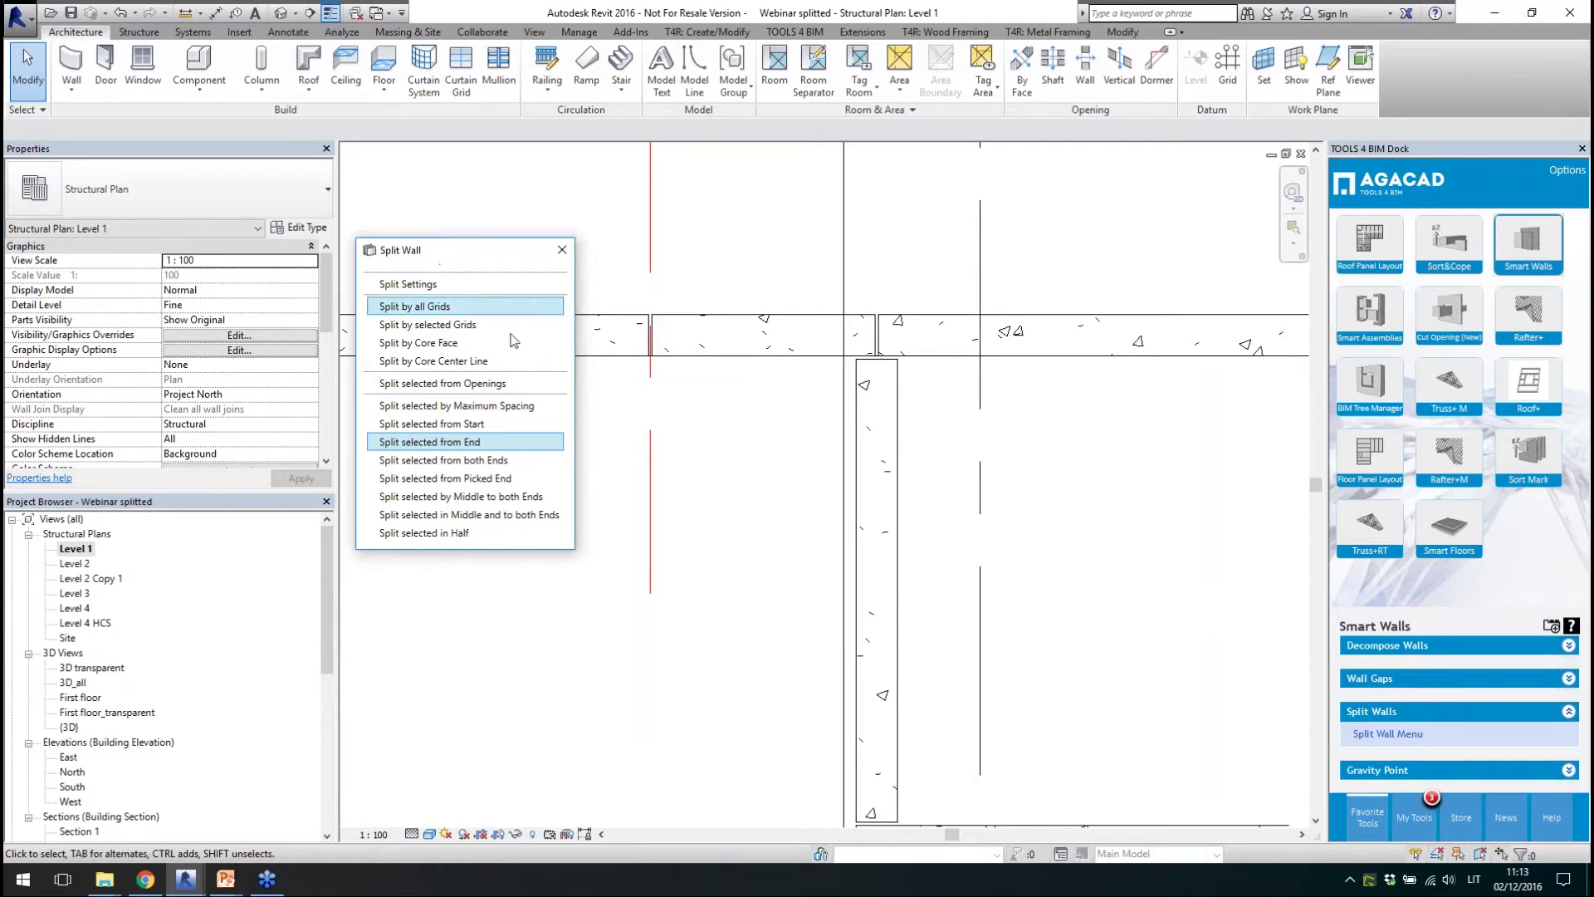
- Split the Massive wall 200 on grid D between grids 3 and 4 in half, and close the Split Wall menu
{"action": "scroll", "coordinate": [977, 413], "scroll_direction": "down", "scroll_amount": 4}
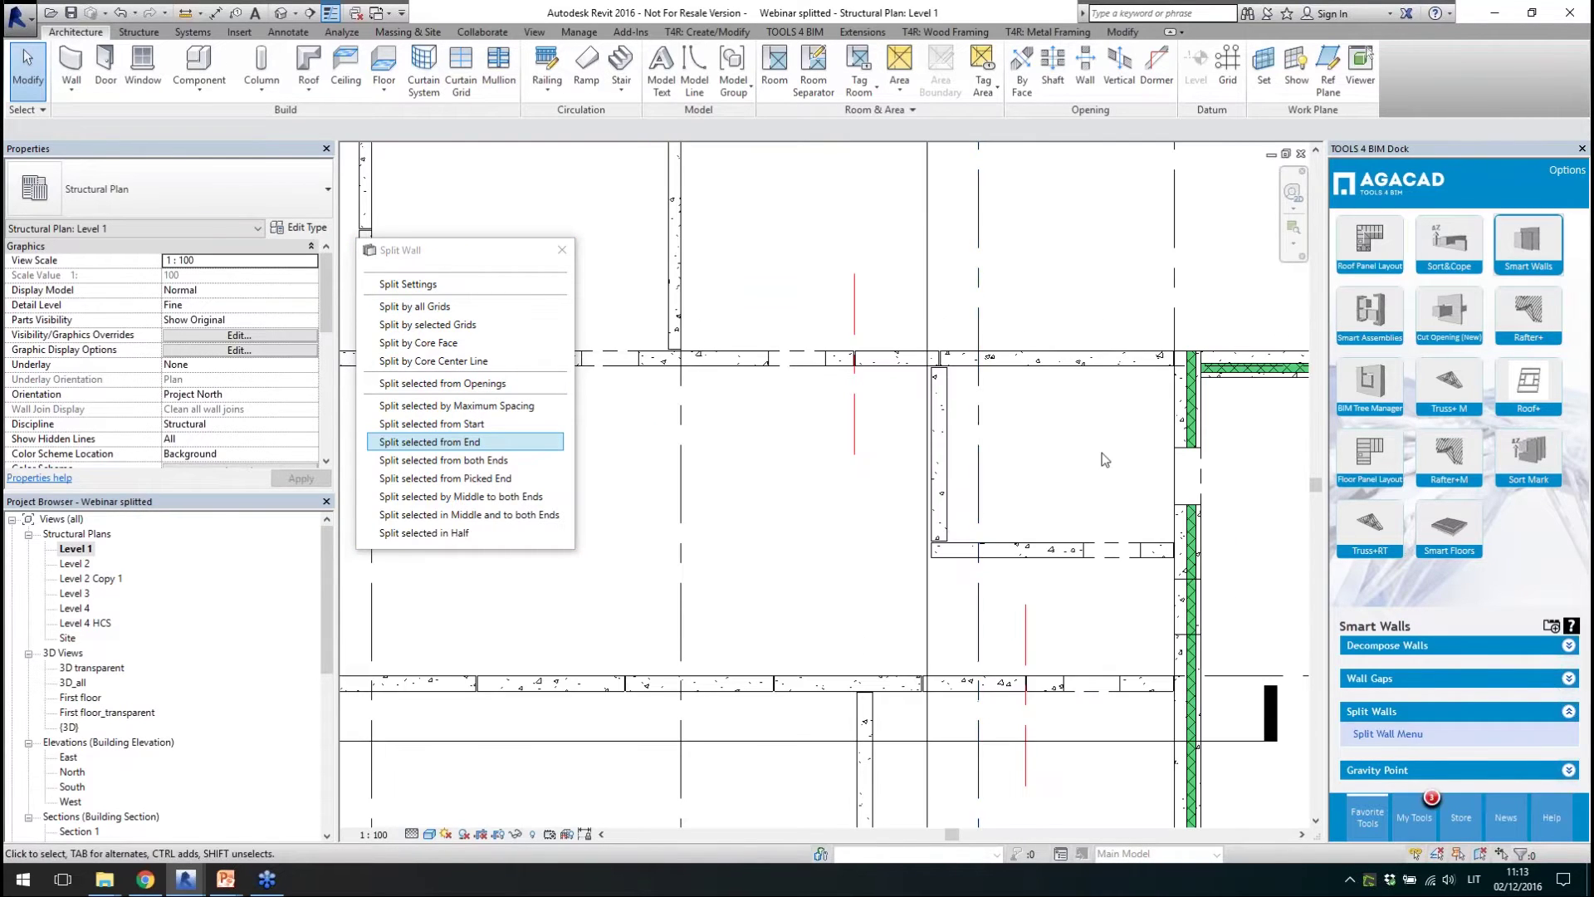
{"action": "scroll", "coordinate": [977, 413], "scroll_direction": "down", "scroll_amount": 5}
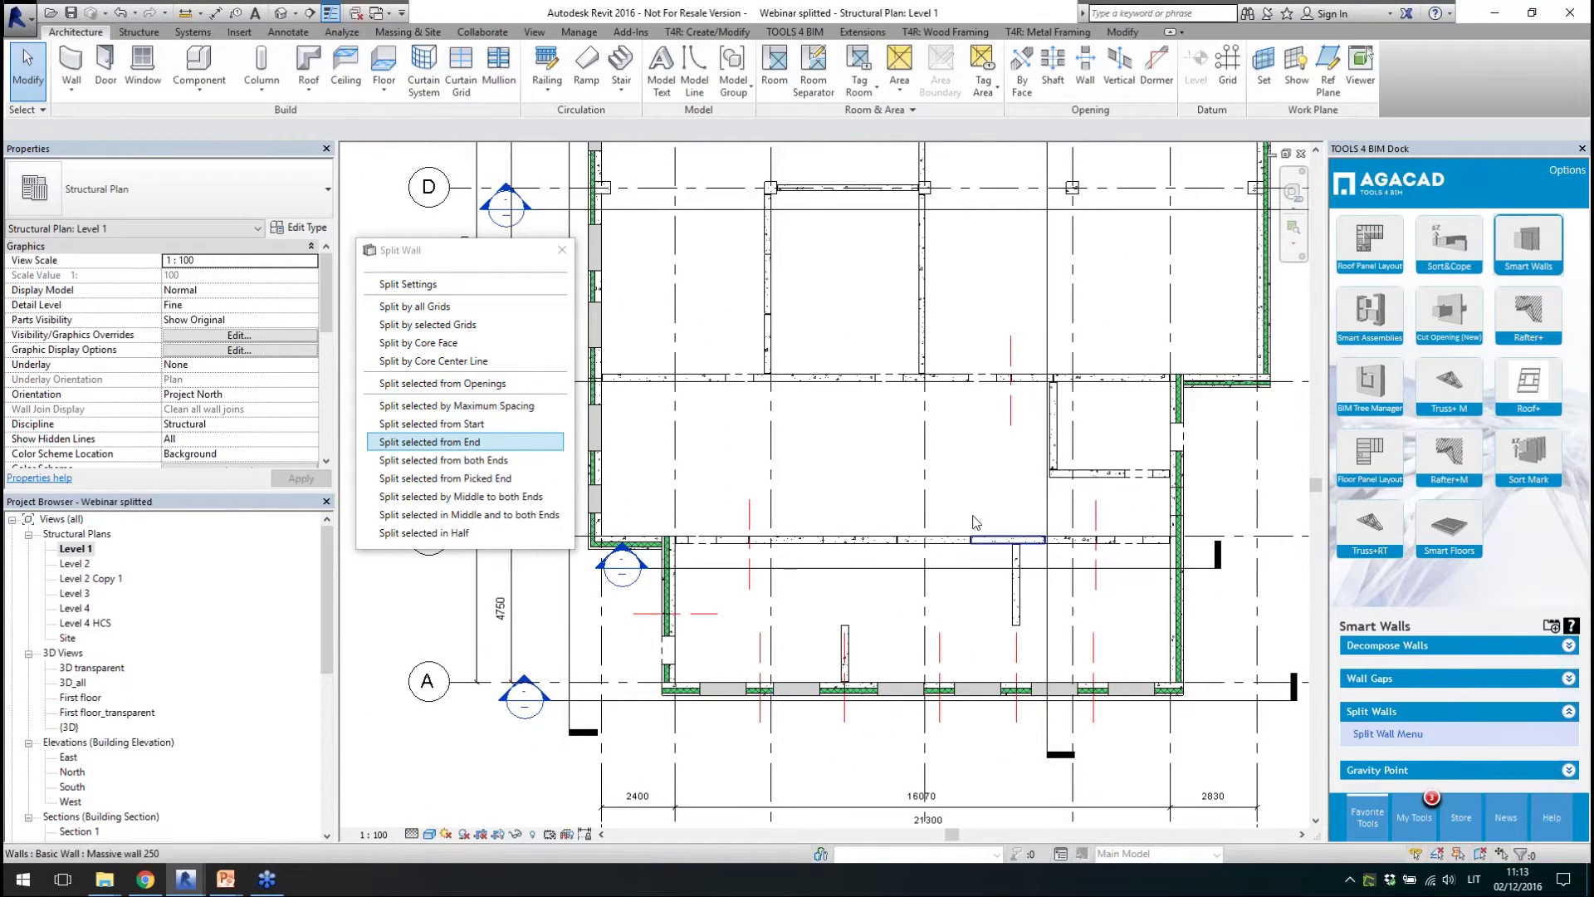
{"action": "scroll", "coordinate": [795, 184], "scroll_direction": "up", "scroll_amount": 3}
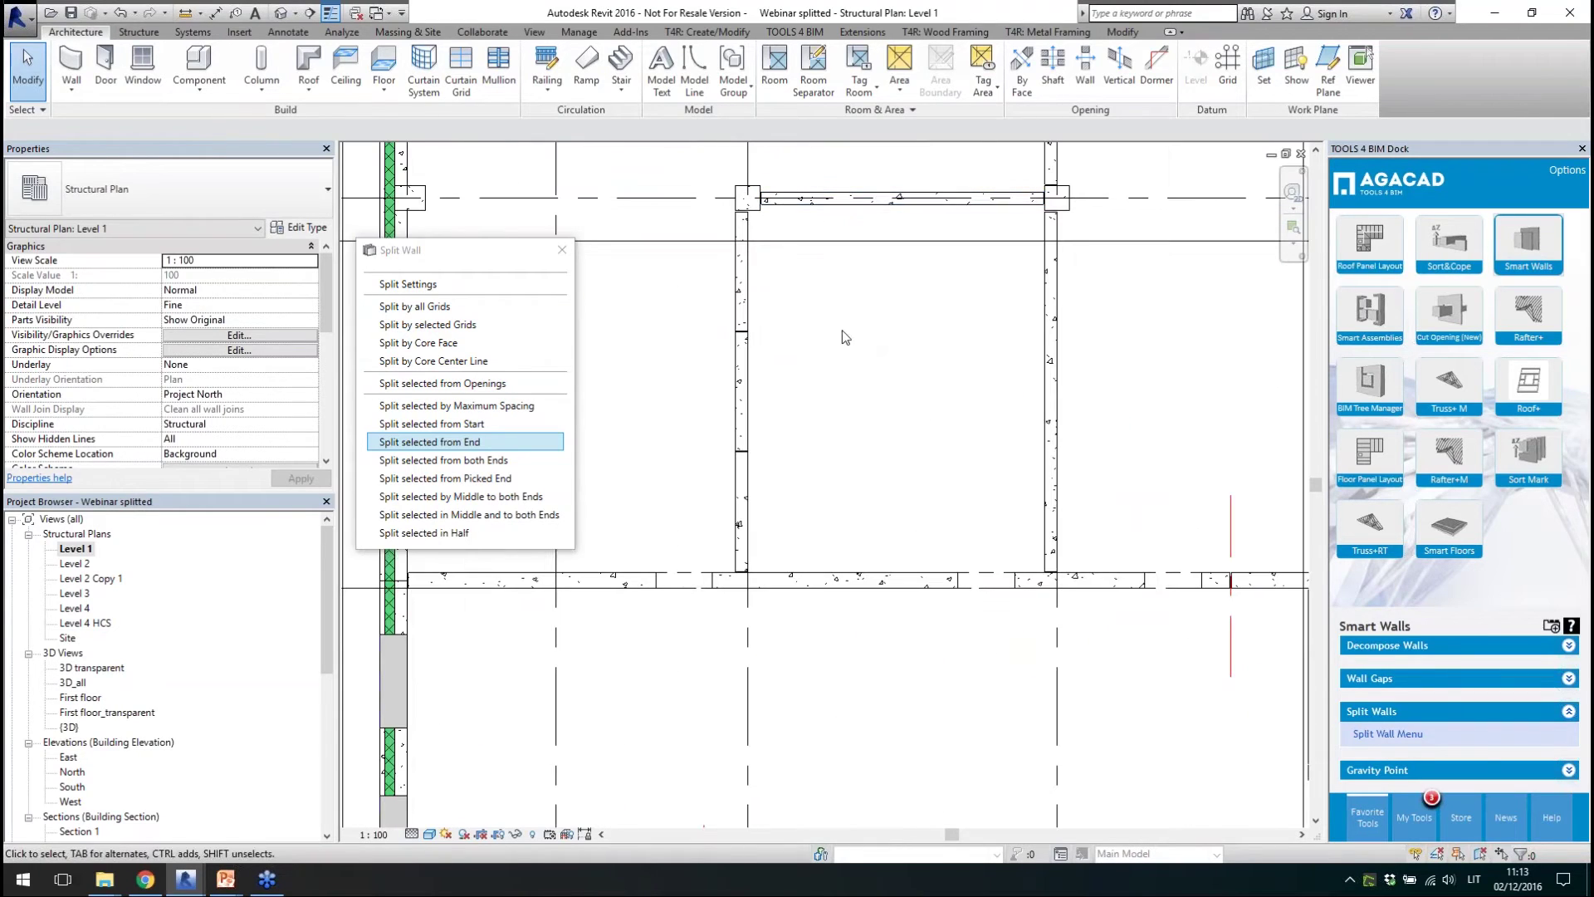
{"action": "left_click", "coordinate": [878, 201]}
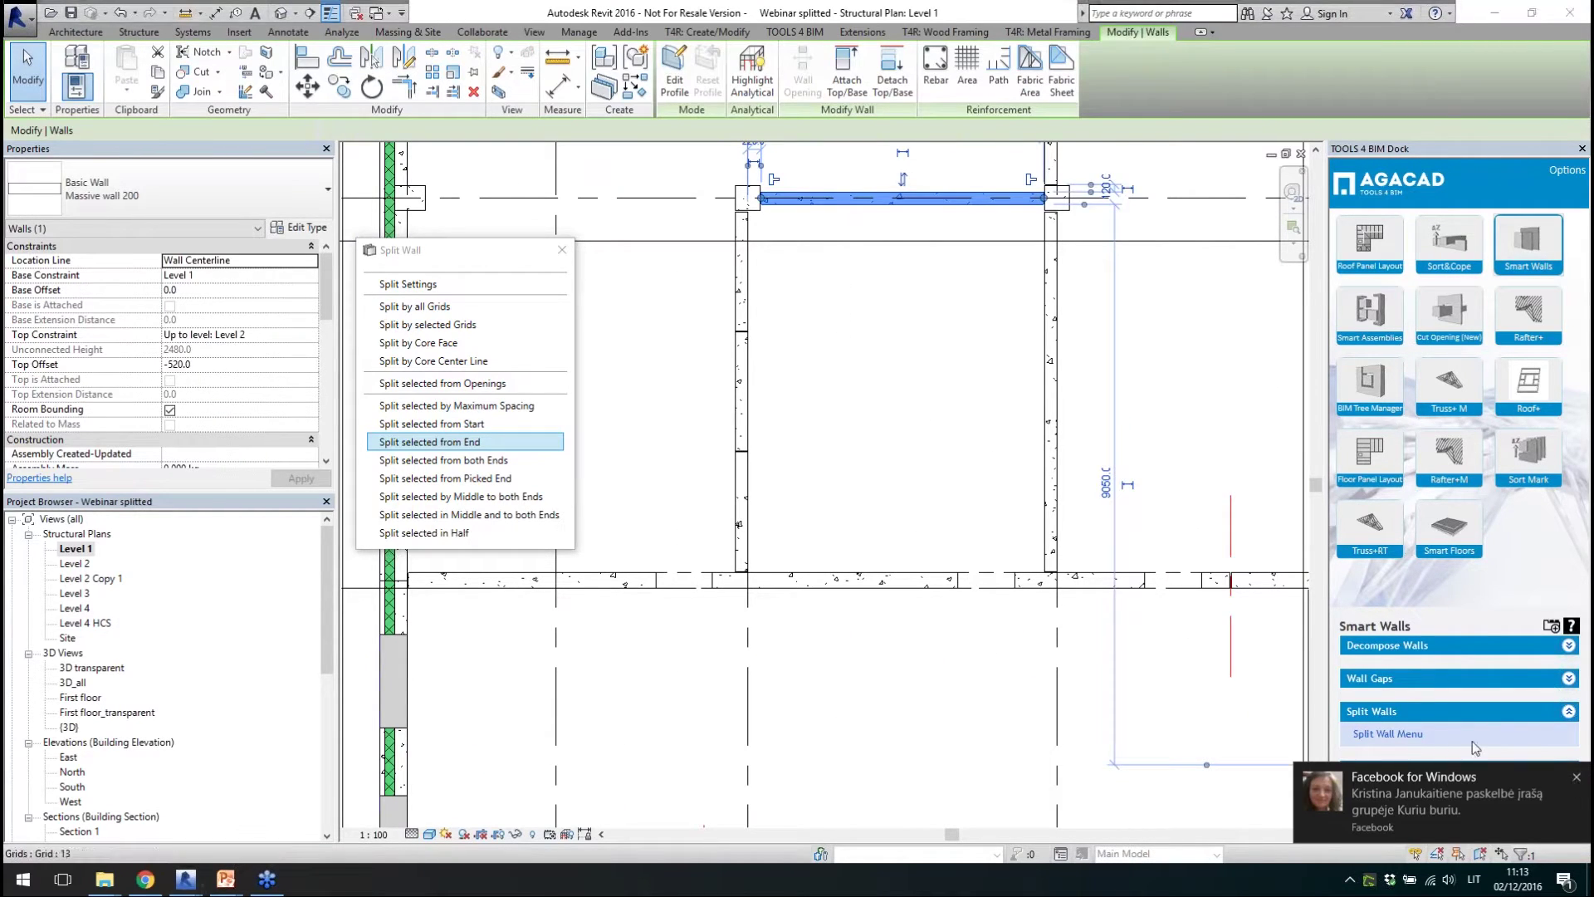
{"action": "left_click", "coordinate": [456, 533]}
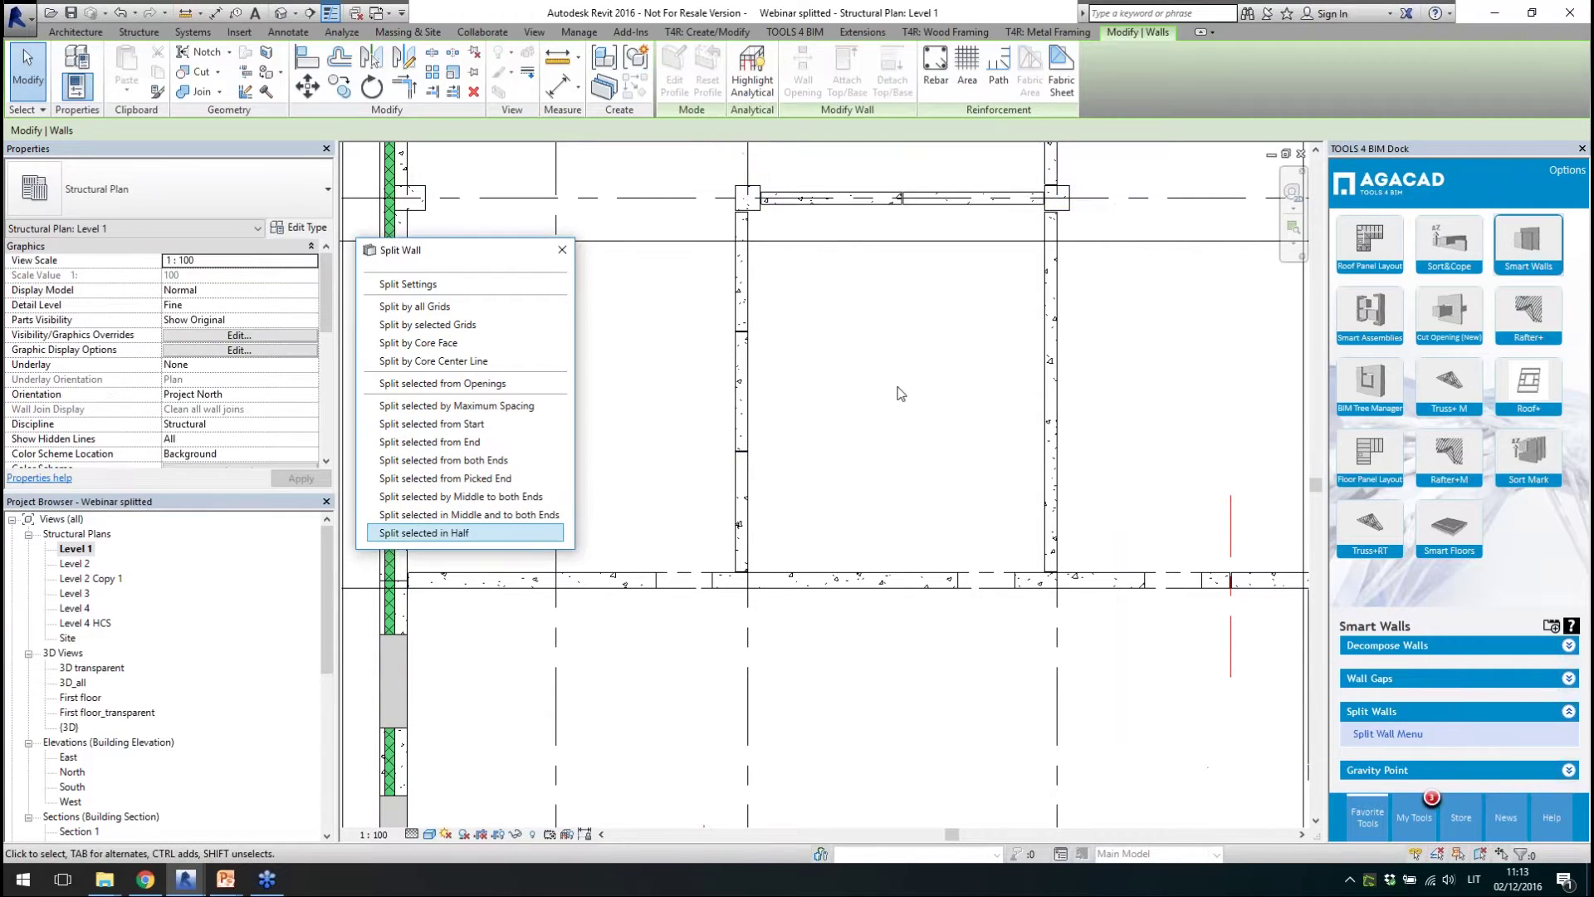
{"action": "scroll", "coordinate": [947, 158], "scroll_direction": "up", "scroll_amount": 2}
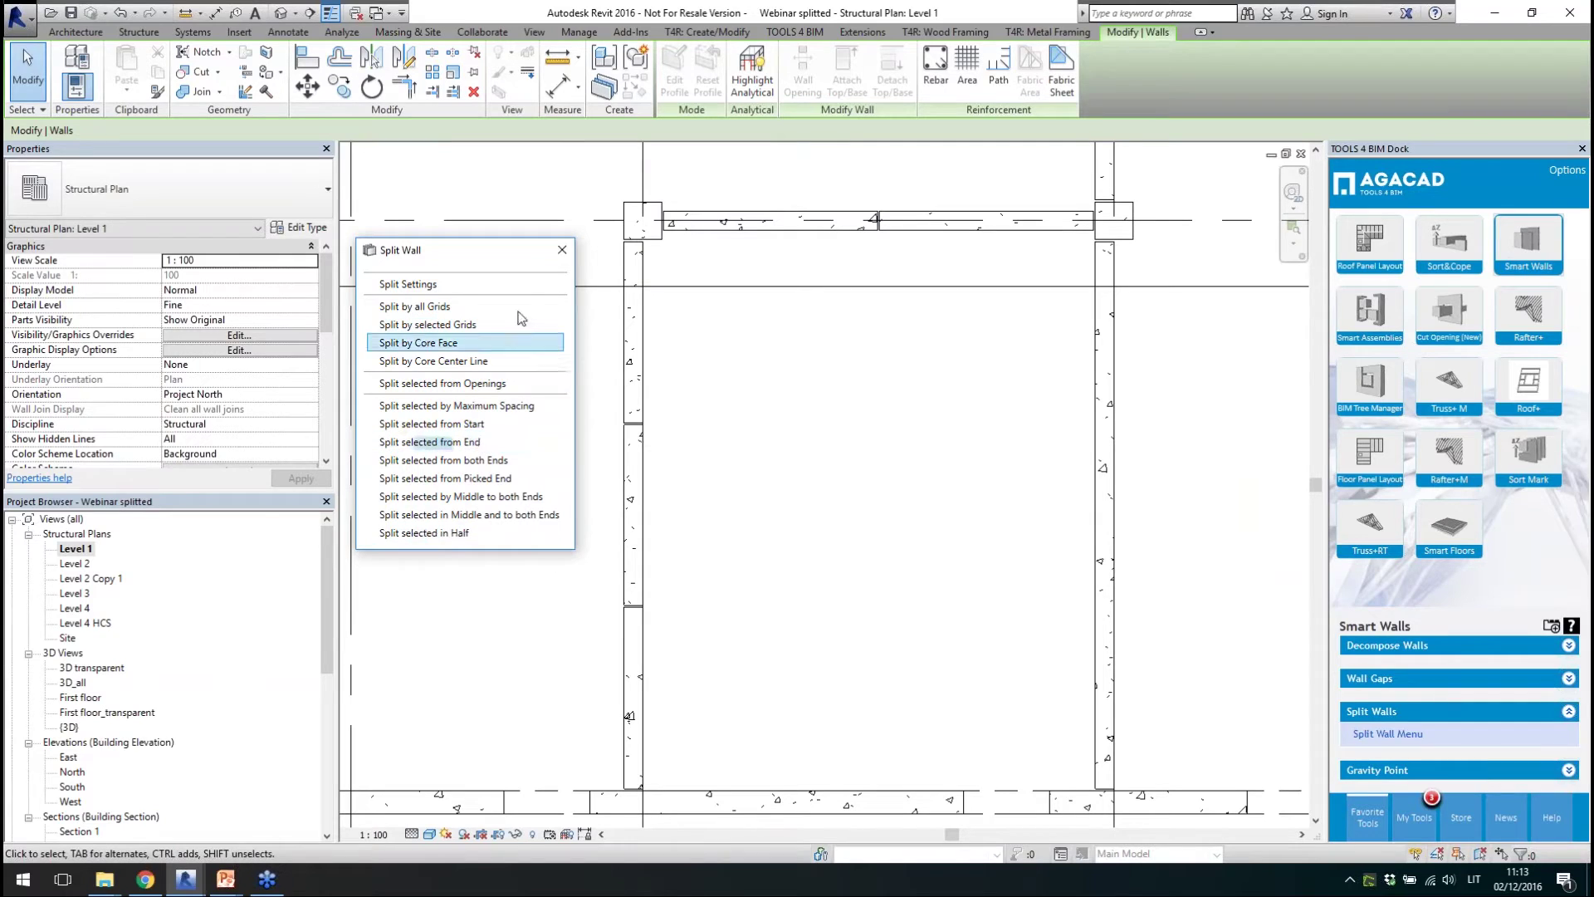
{"action": "left_click", "coordinate": [562, 252]}
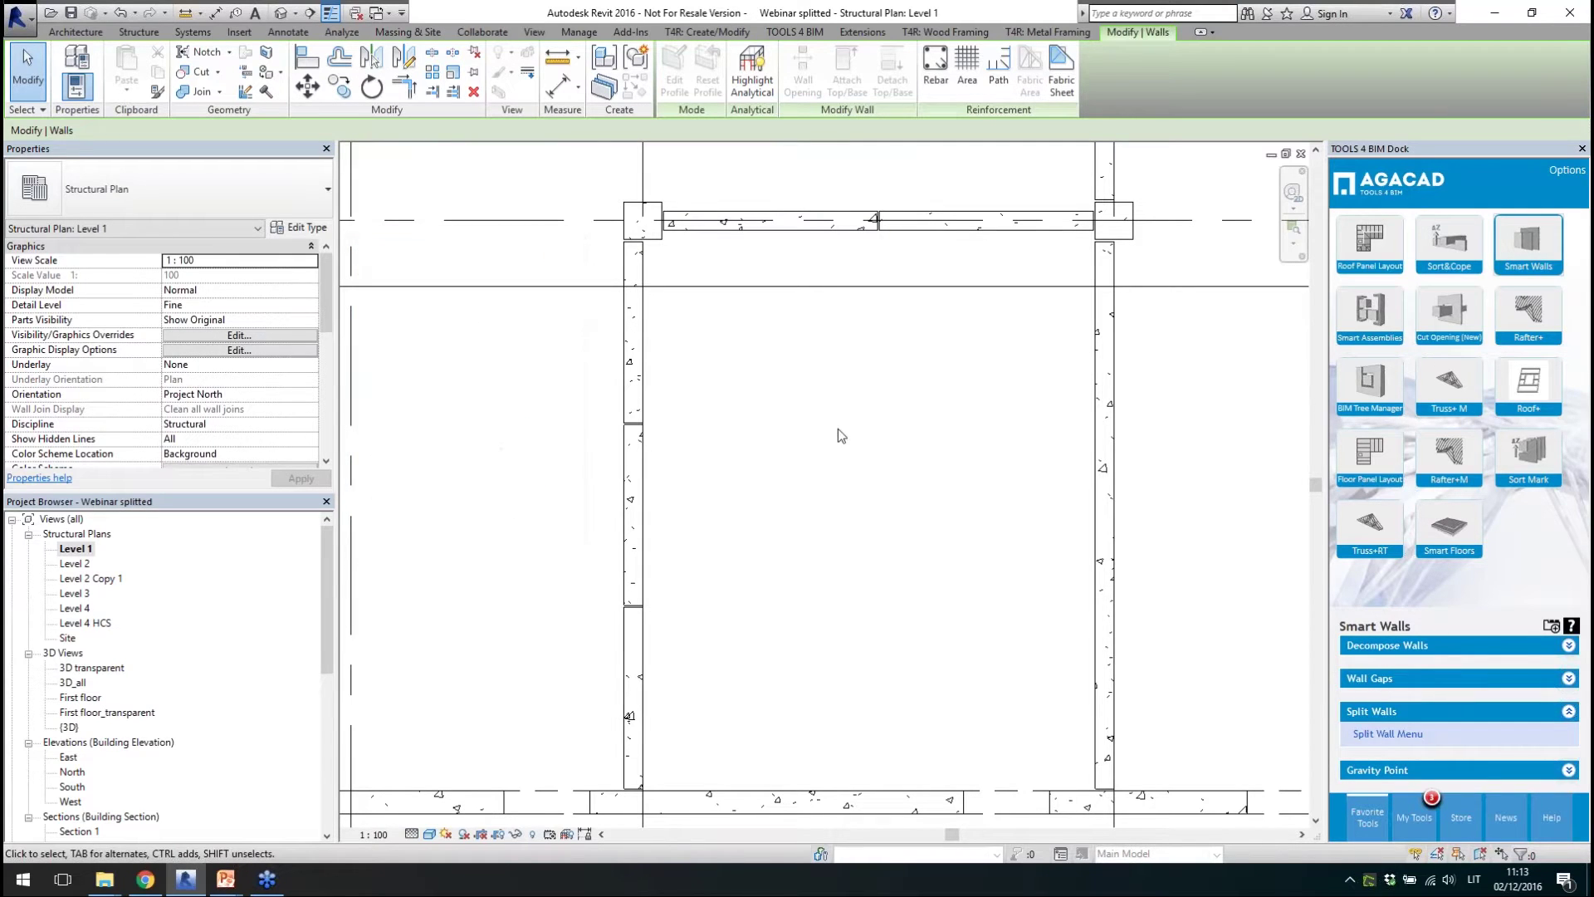
- Inspect the split walls on the Level 1 plan by selecting a panel on grid B, and clear the selection
{"action": "scroll", "coordinate": [811, 390], "scroll_direction": "down", "scroll_amount": 4}
{"action": "scroll", "coordinate": [914, 677], "scroll_direction": "up", "scroll_amount": 3}
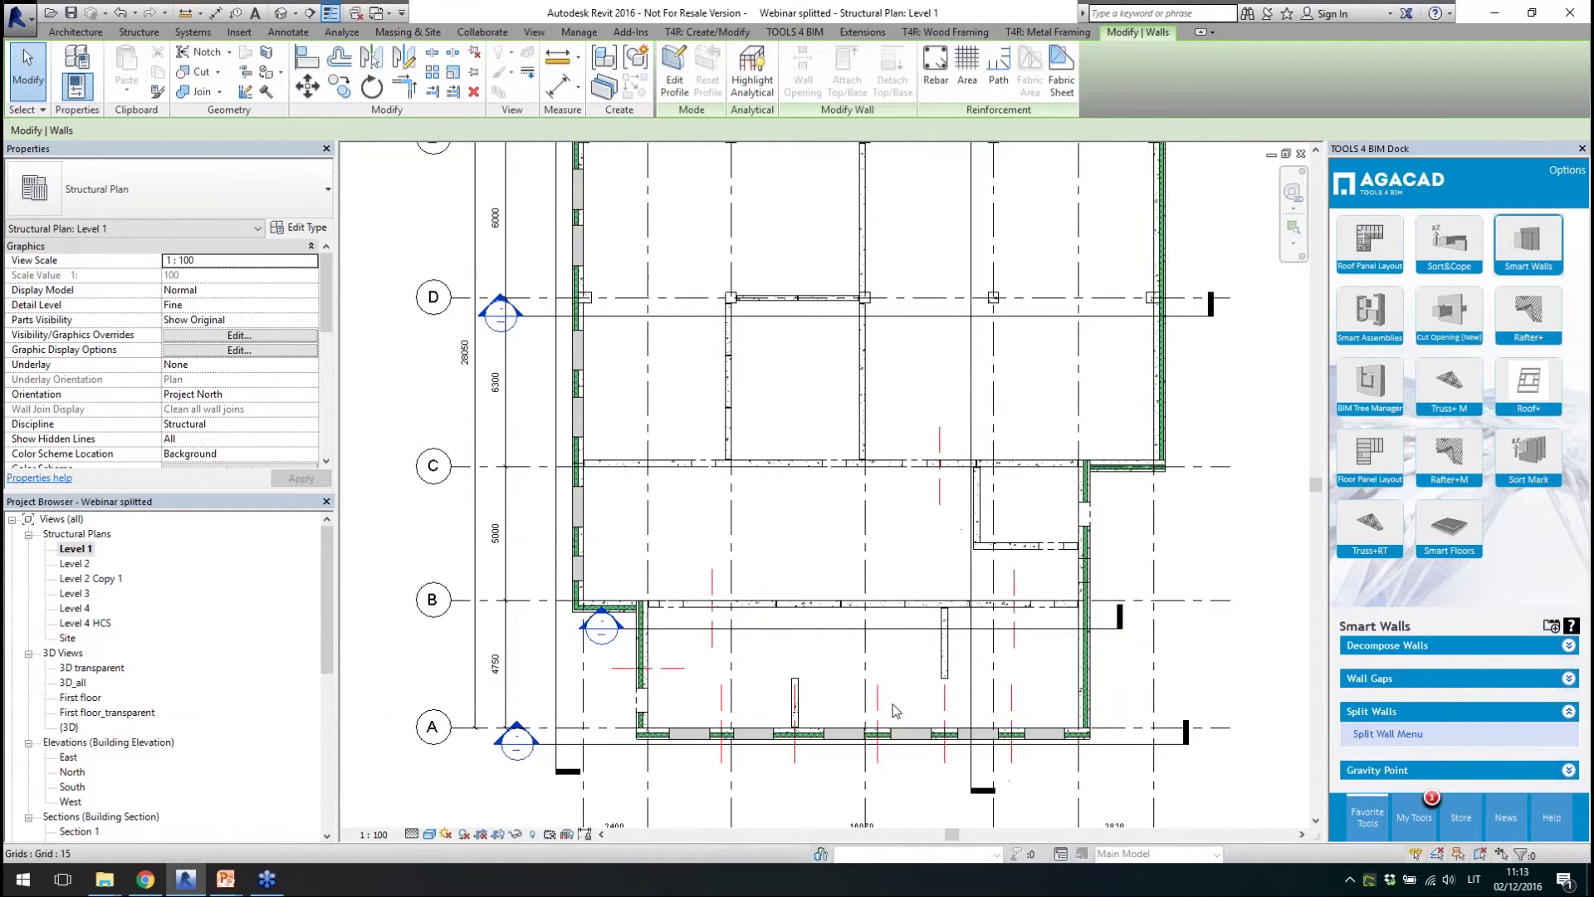
{"action": "left_click", "coordinate": [744, 587]}
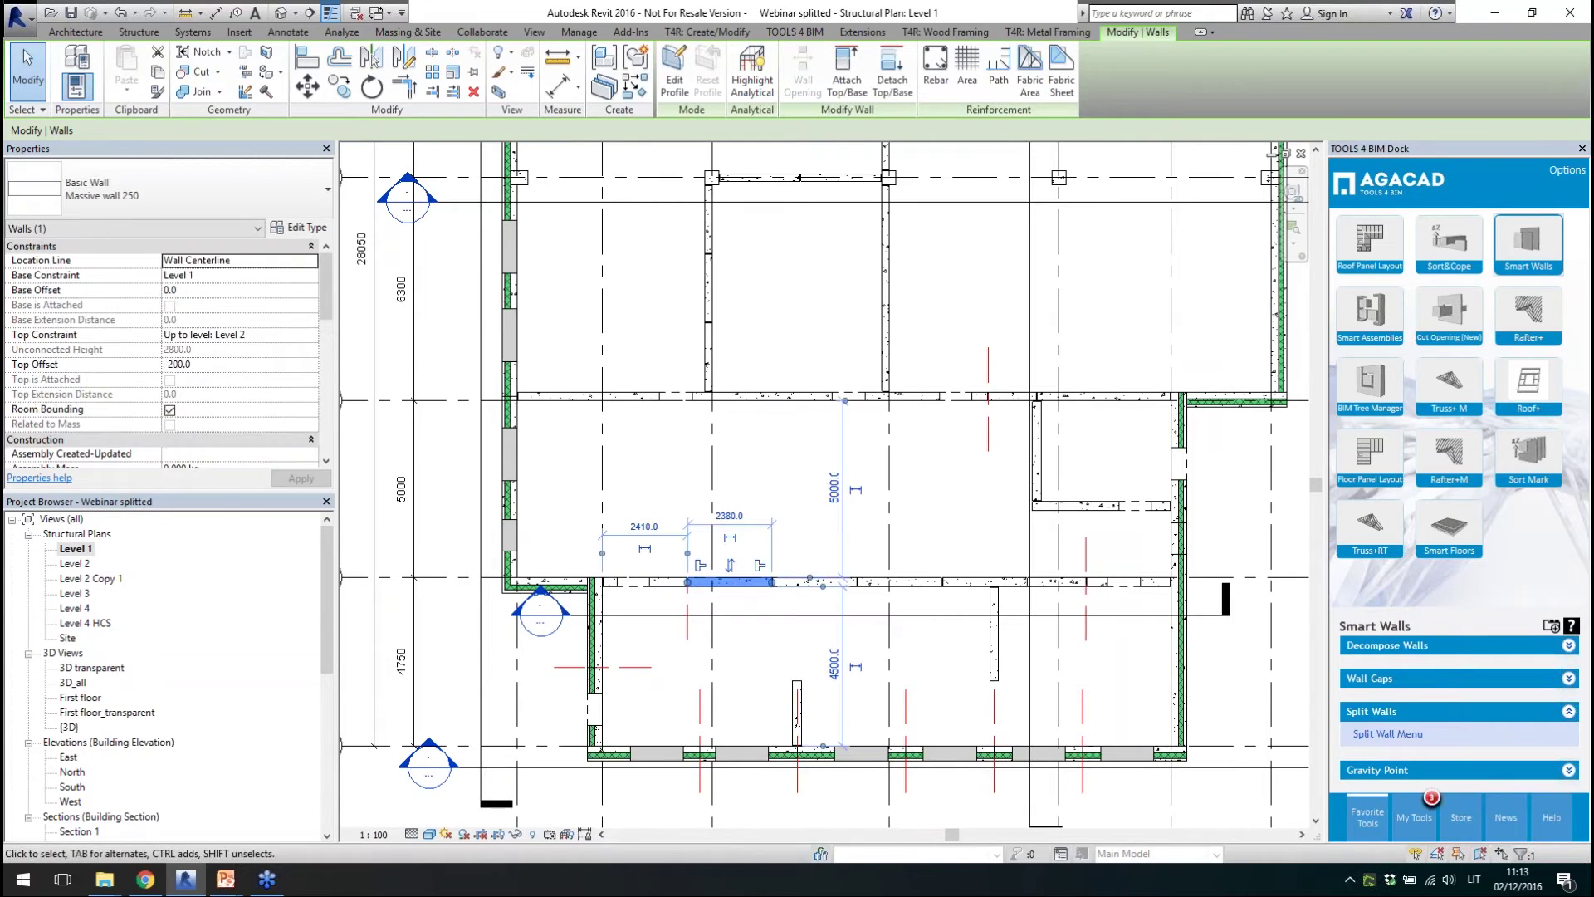
{"action": "left_click", "coordinate": [753, 672]}
{"action": "scroll", "coordinate": [780, 708], "scroll_direction": "down", "scroll_amount": 2}
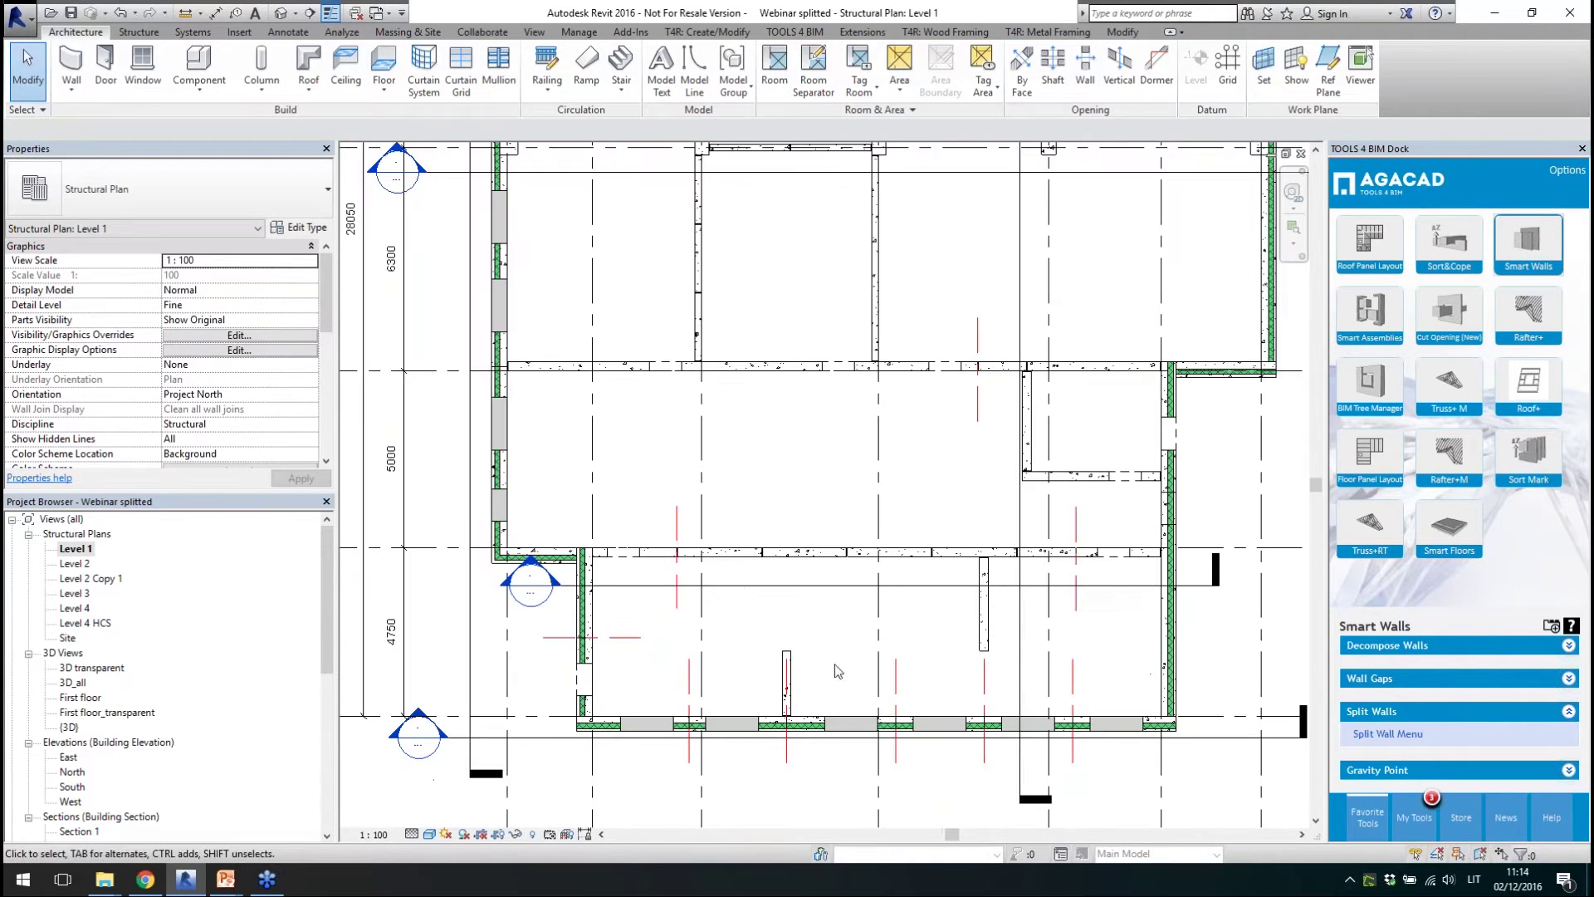
- Open the default 3D view and examine the split precast facade panels
{"action": "left_click", "coordinate": [281, 13]}
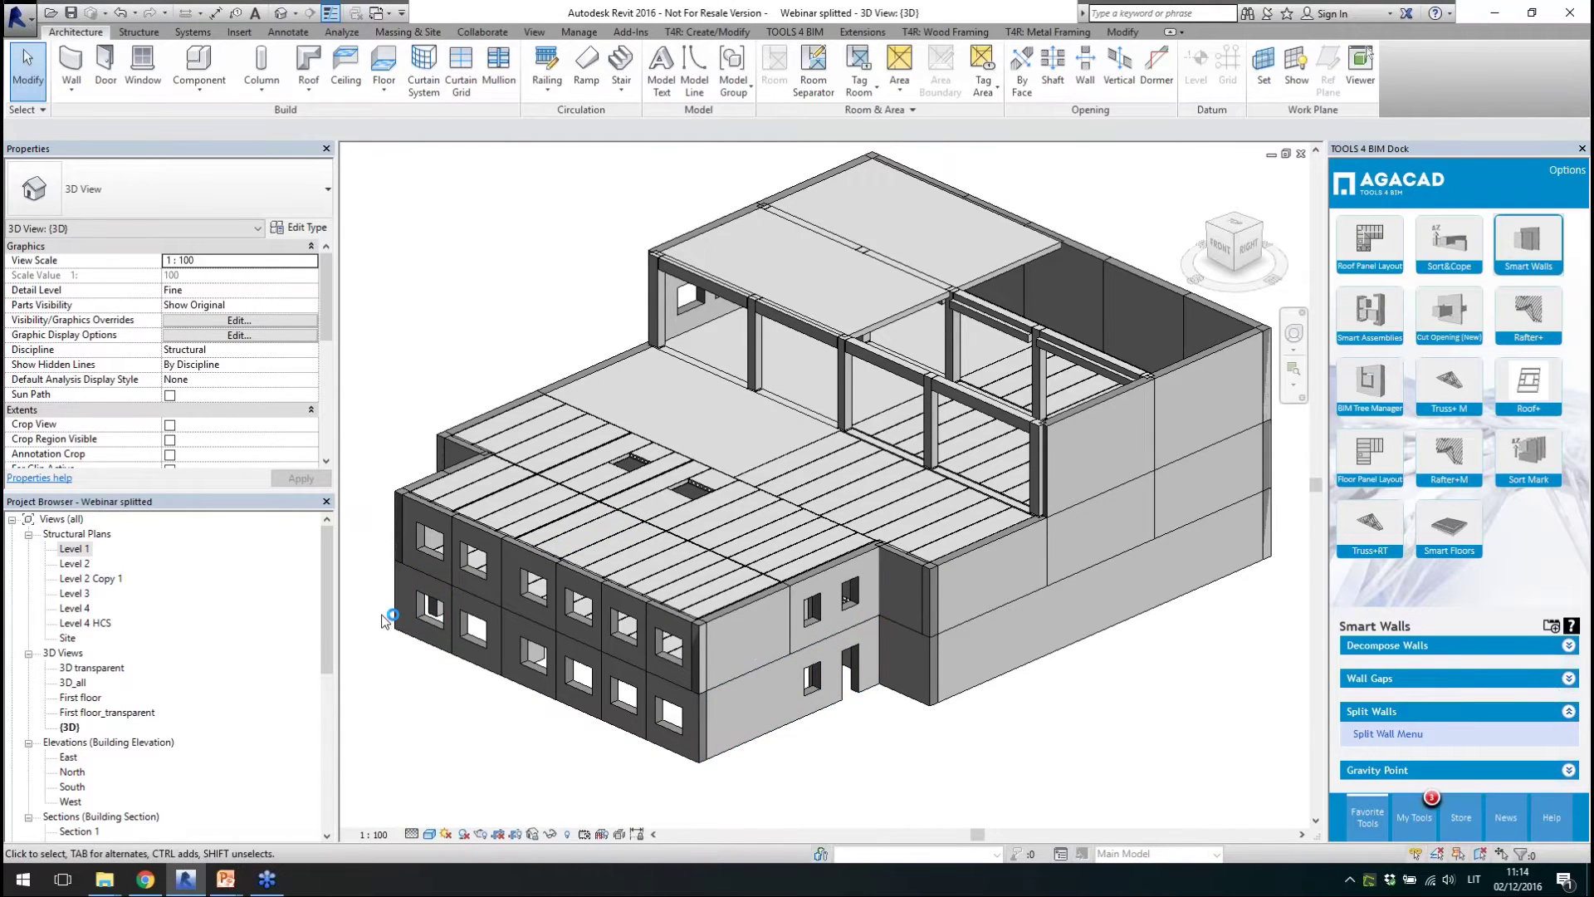
{"action": "scroll", "coordinate": [764, 475], "scroll_direction": "down", "scroll_amount": 2}
{"action": "scroll", "coordinate": [764, 469], "scroll_direction": "up", "scroll_amount": 2}
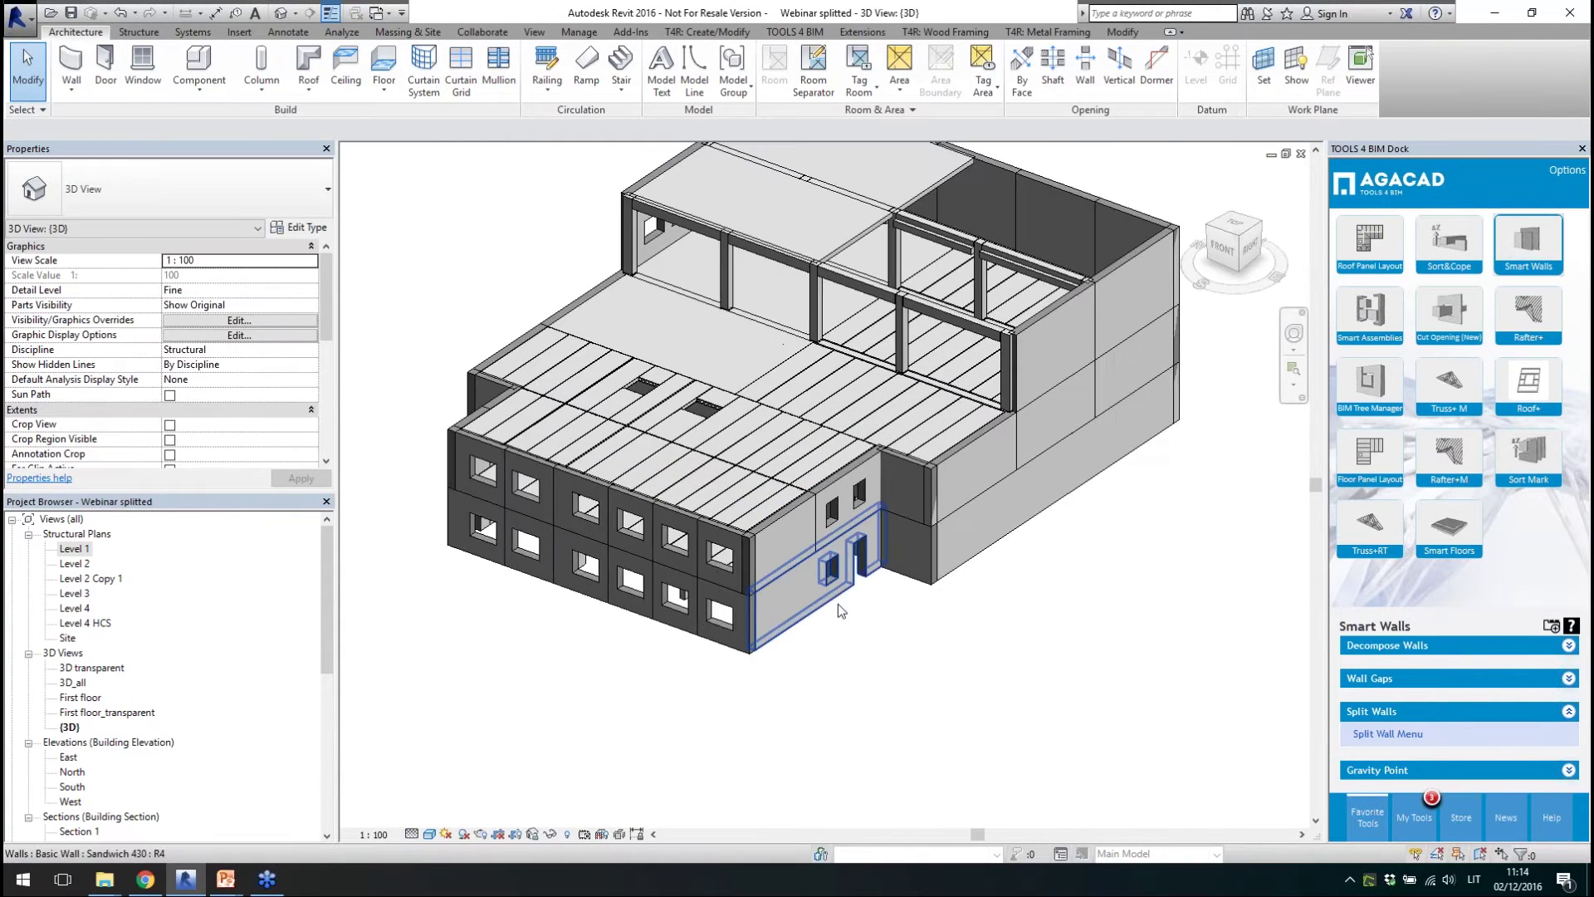
{"action": "scroll", "coordinate": [882, 606], "scroll_direction": "down", "scroll_amount": 2}
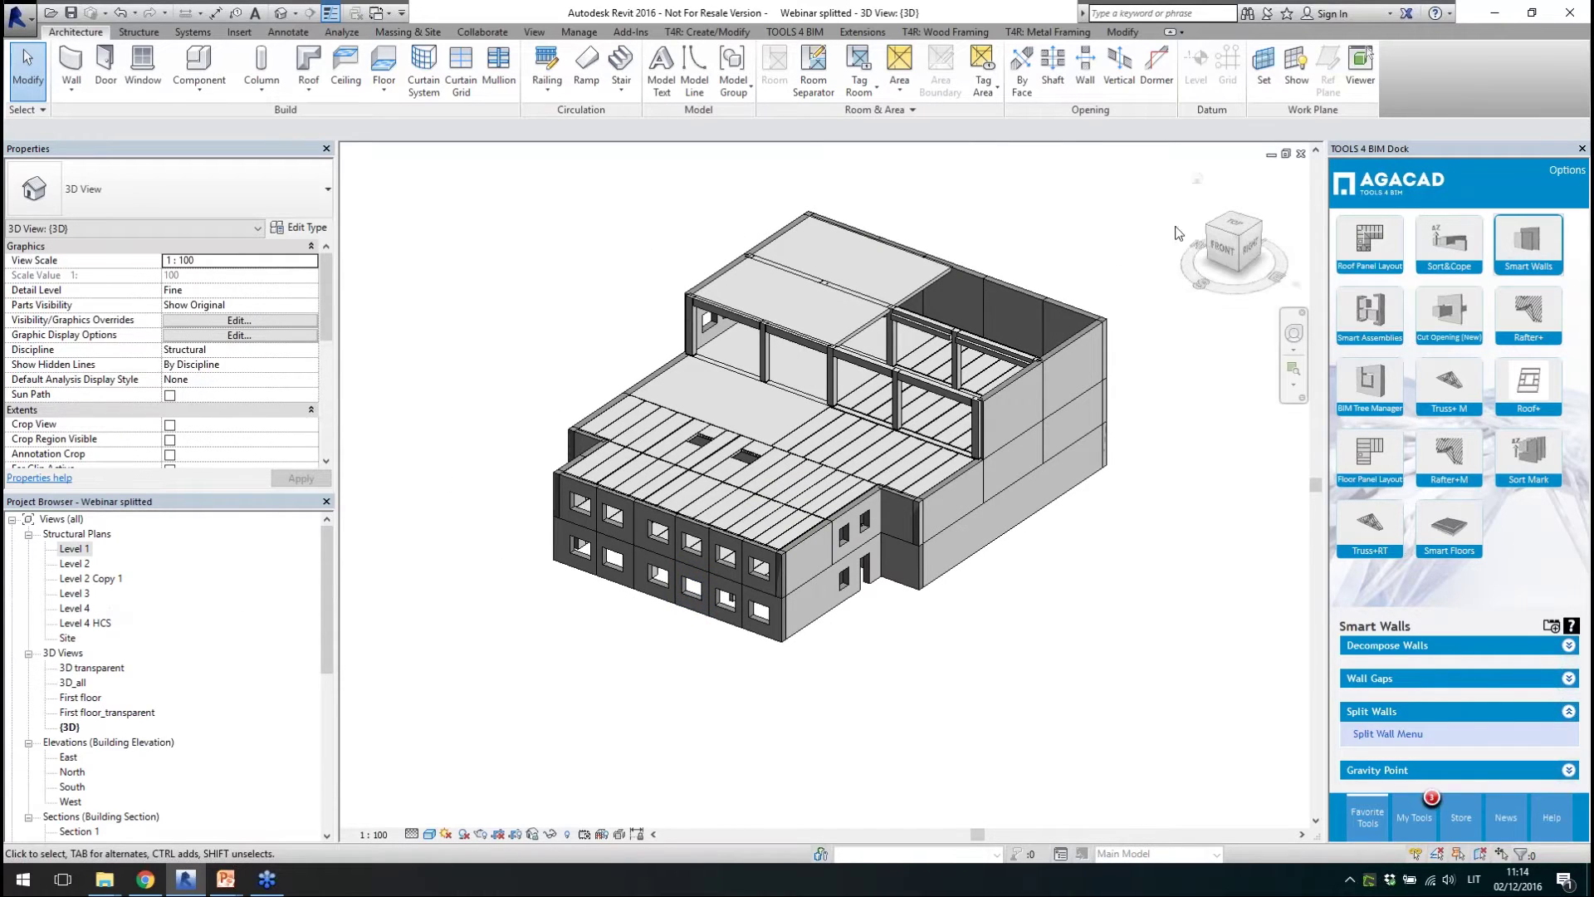
- Open the Smart Floors tools and check a Level 1 Sandwich 430 wall at the building's far corner in the 3D view
{"action": "left_click", "coordinate": [1450, 529]}
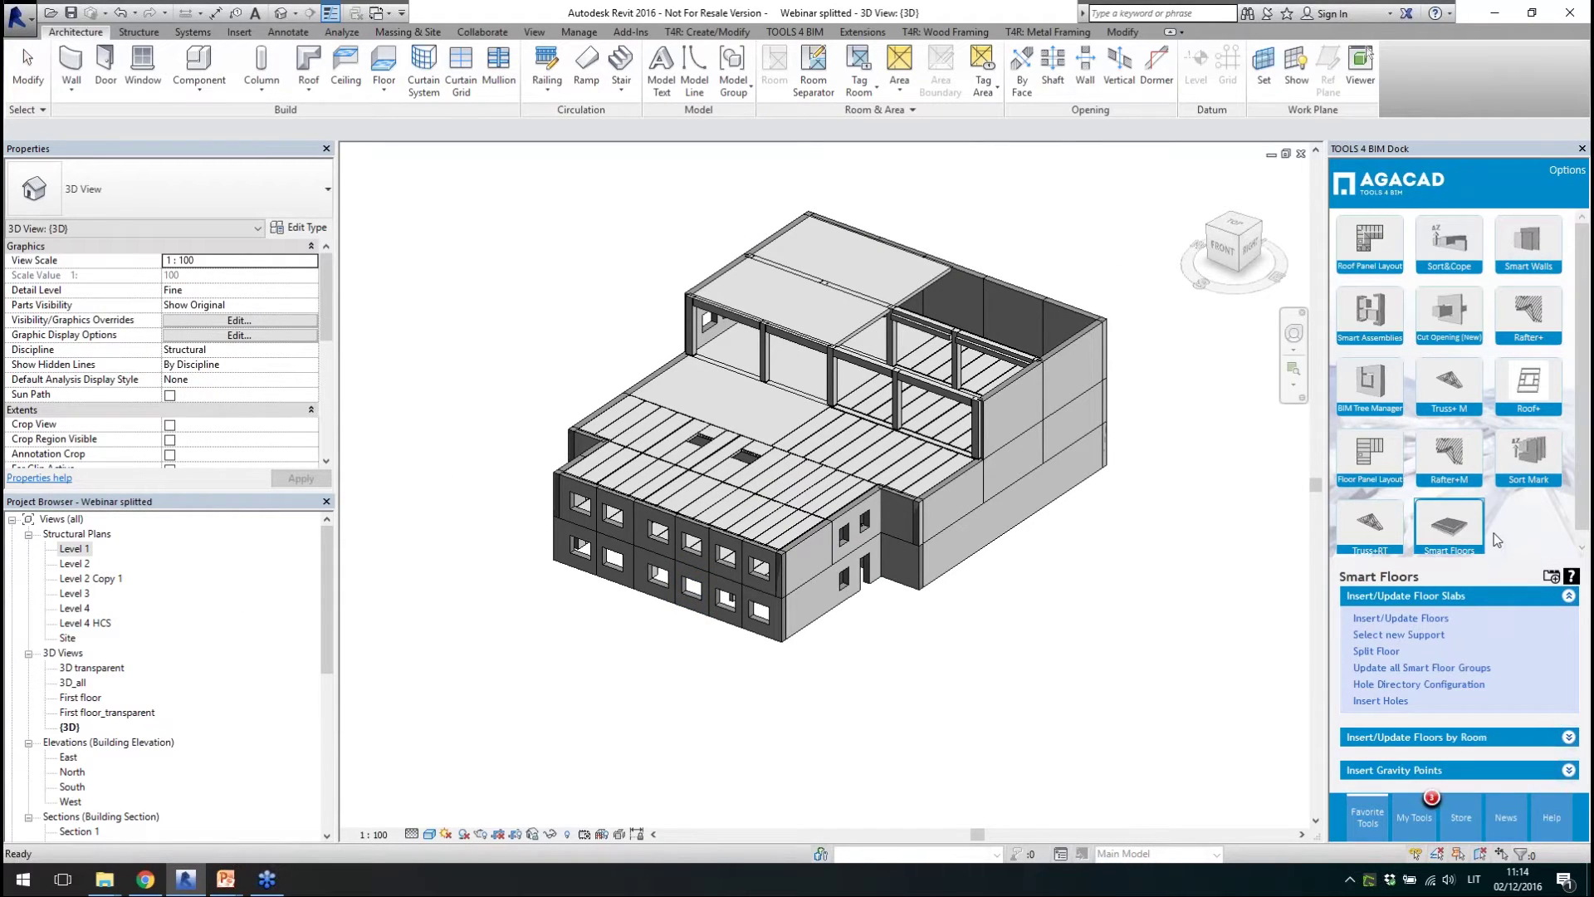
{"action": "scroll", "coordinate": [1582, 531], "scroll_direction": "down", "scroll_amount": 1}
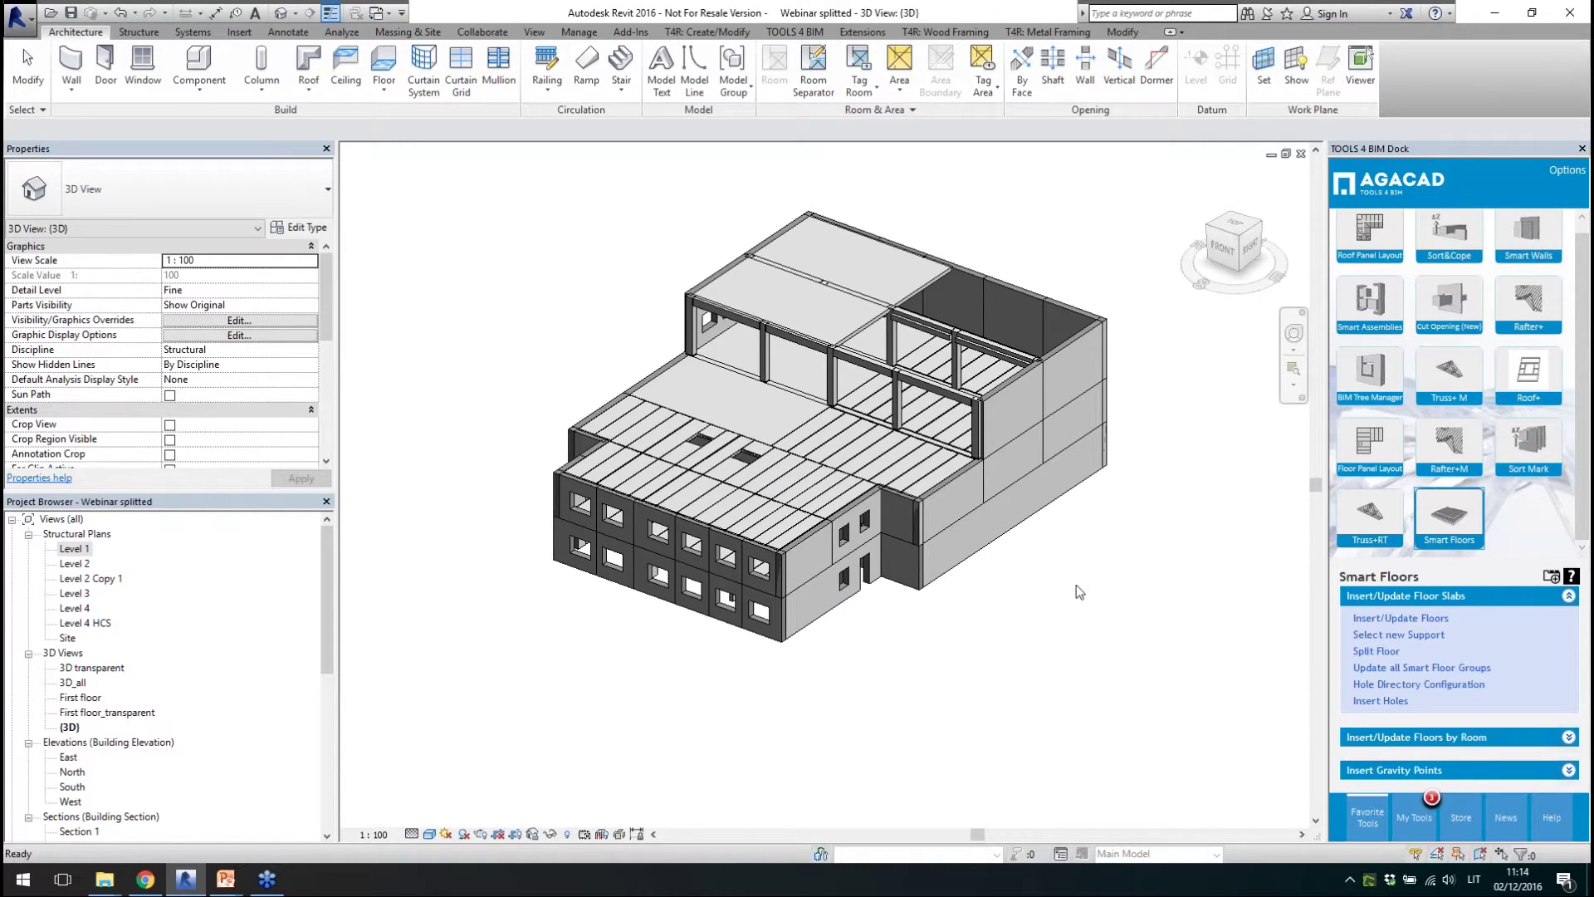
{"action": "left_click", "coordinate": [1105, 458]}
{"action": "scroll", "coordinate": [1225, 360], "scroll_direction": "up", "scroll_amount": 1}
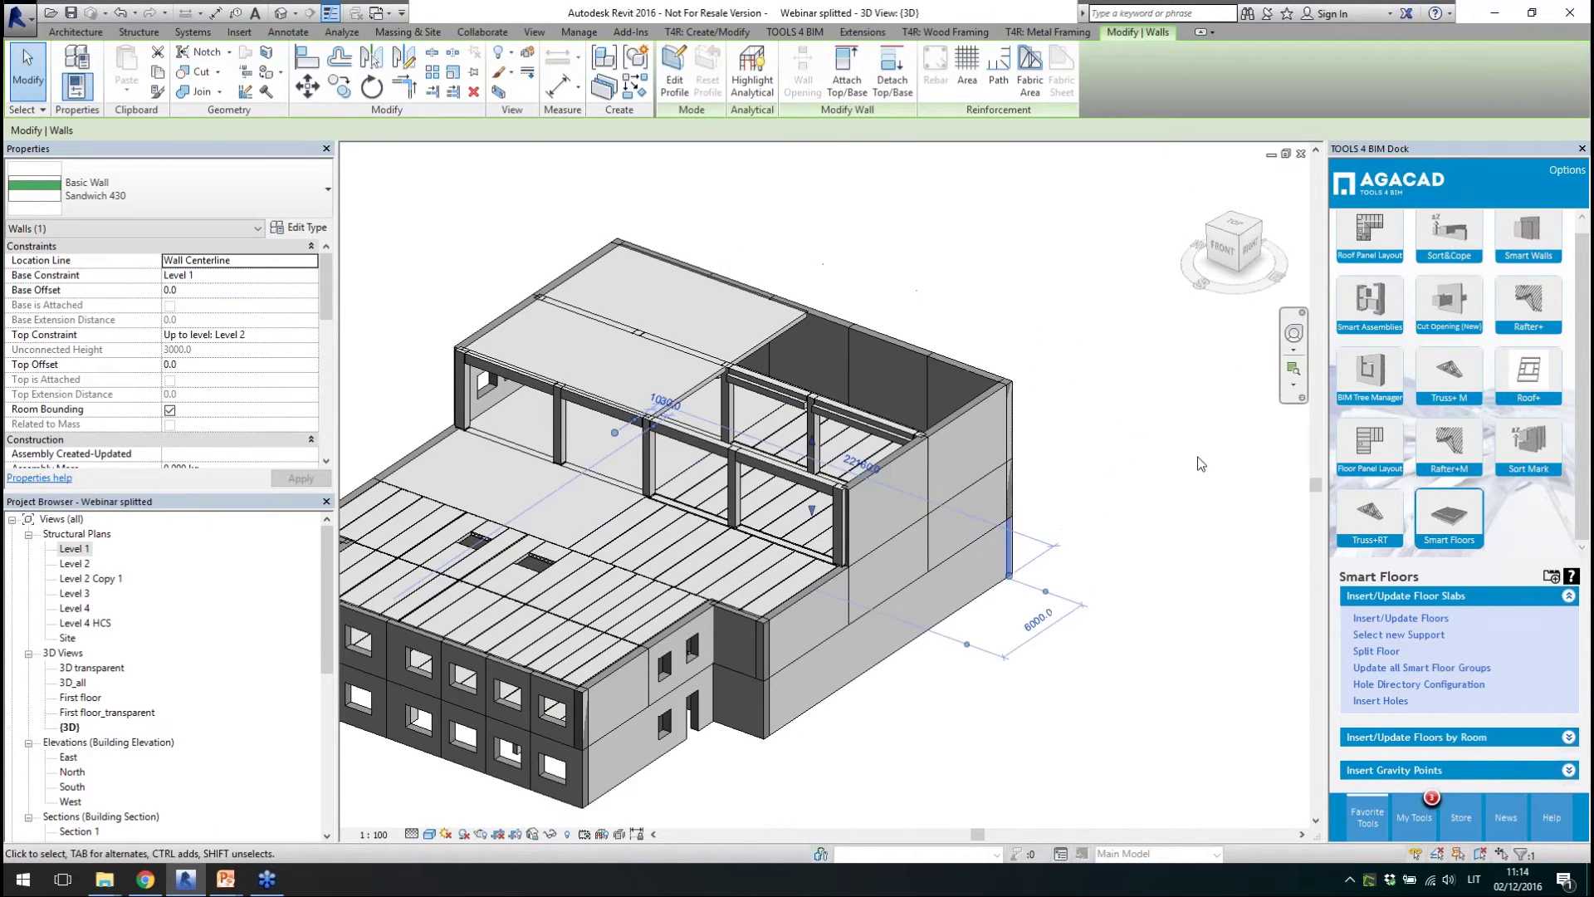
{"action": "left_click", "coordinate": [1123, 498]}
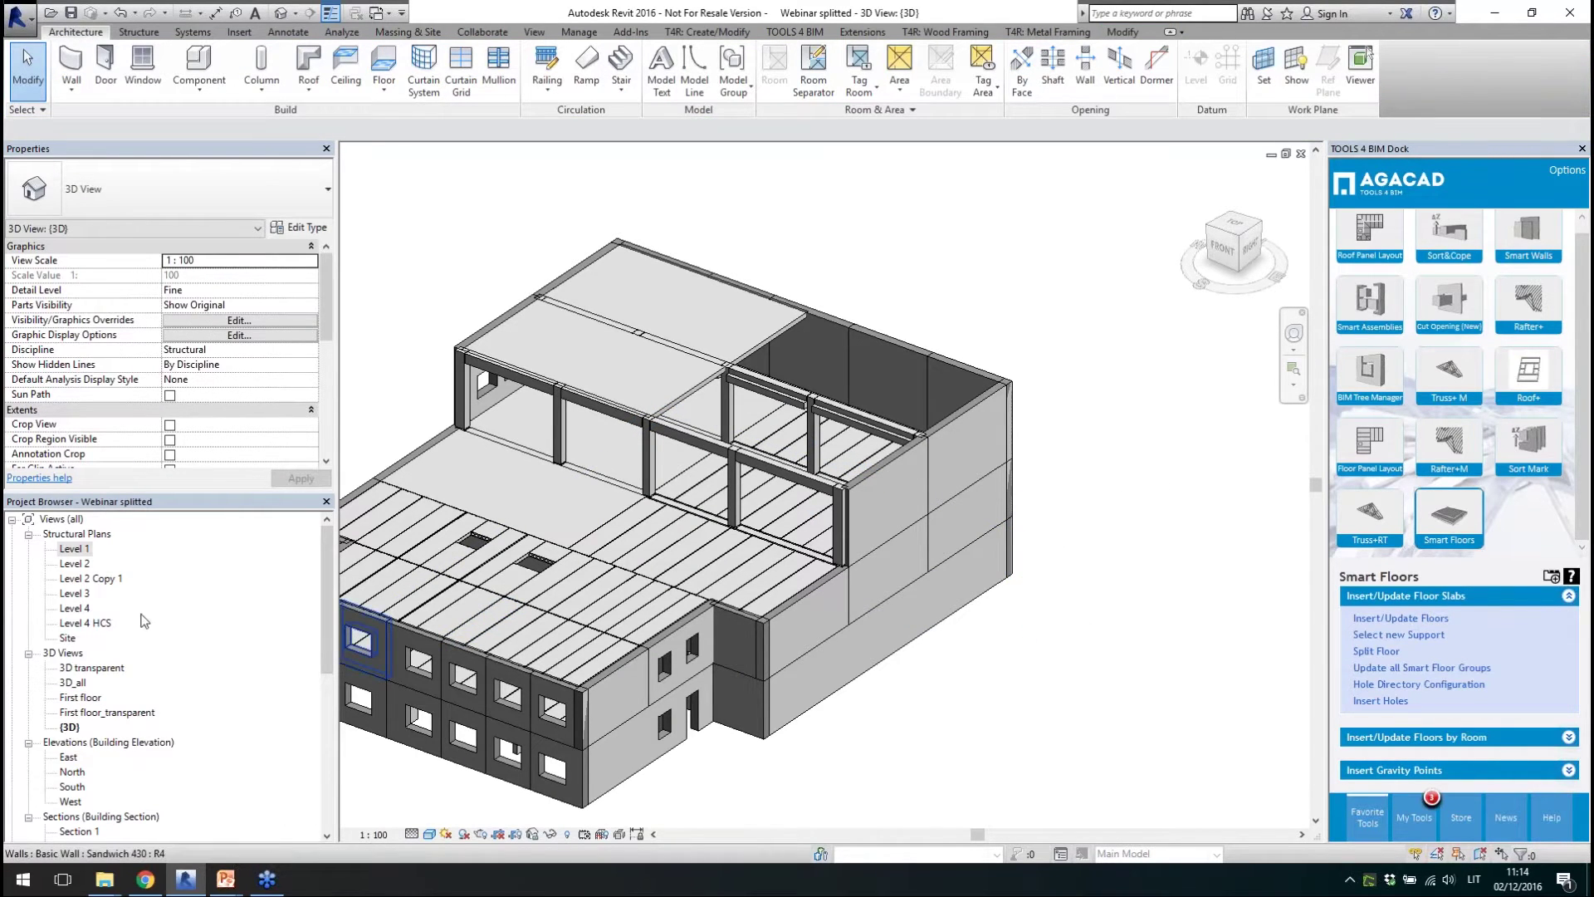
- Open the Level 4 structural plan at the bays without a floor slab, between grids 4 and 7
{"action": "double_click", "coordinate": [75, 609]}
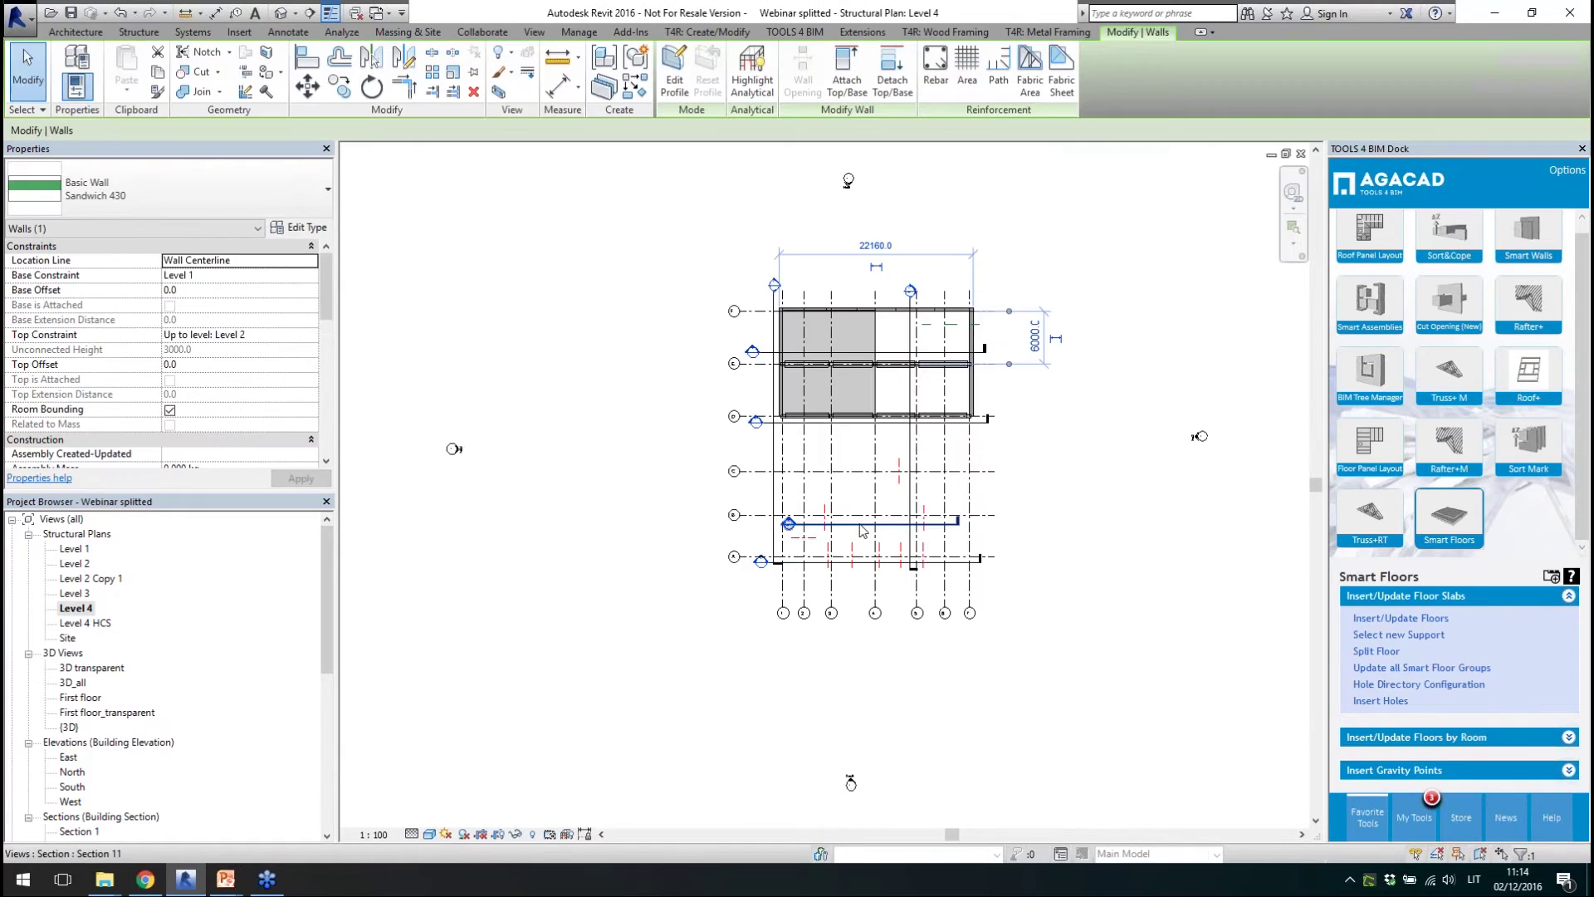
{"action": "scroll", "coordinate": [965, 306], "scroll_direction": "up", "scroll_amount": 4}
{"action": "scroll", "coordinate": [885, 362], "scroll_direction": "up", "scroll_amount": 1}
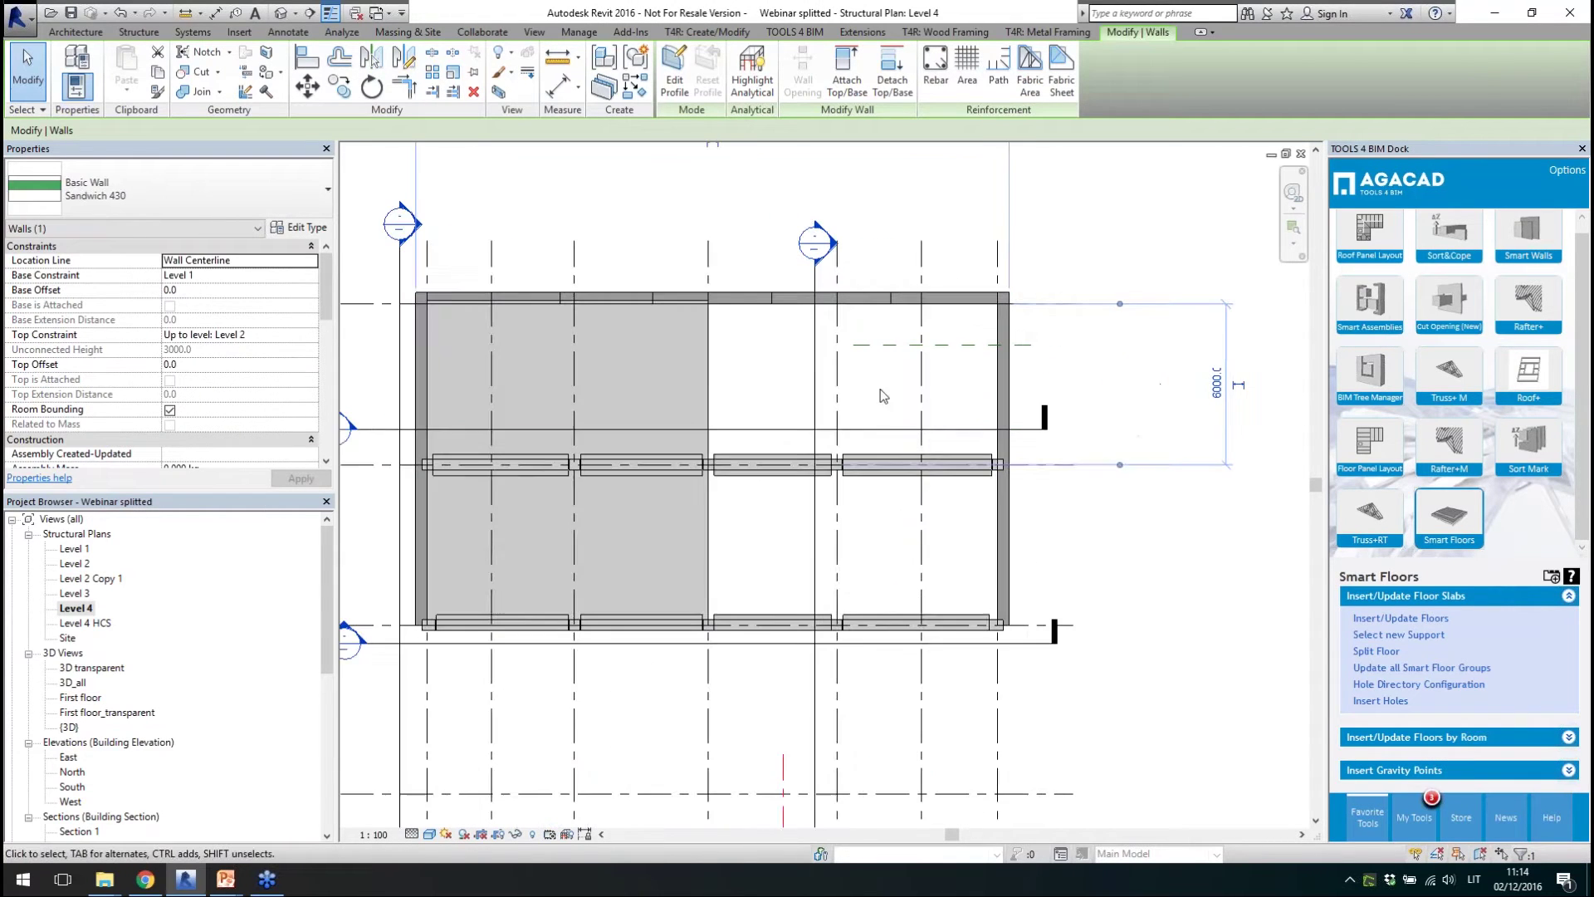
{"action": "scroll", "coordinate": [1047, 412], "scroll_direction": "up", "scroll_amount": 1}
{"action": "middle_click_drag", "start_coordinate": [1104, 541], "coordinate": [1022, 487]}
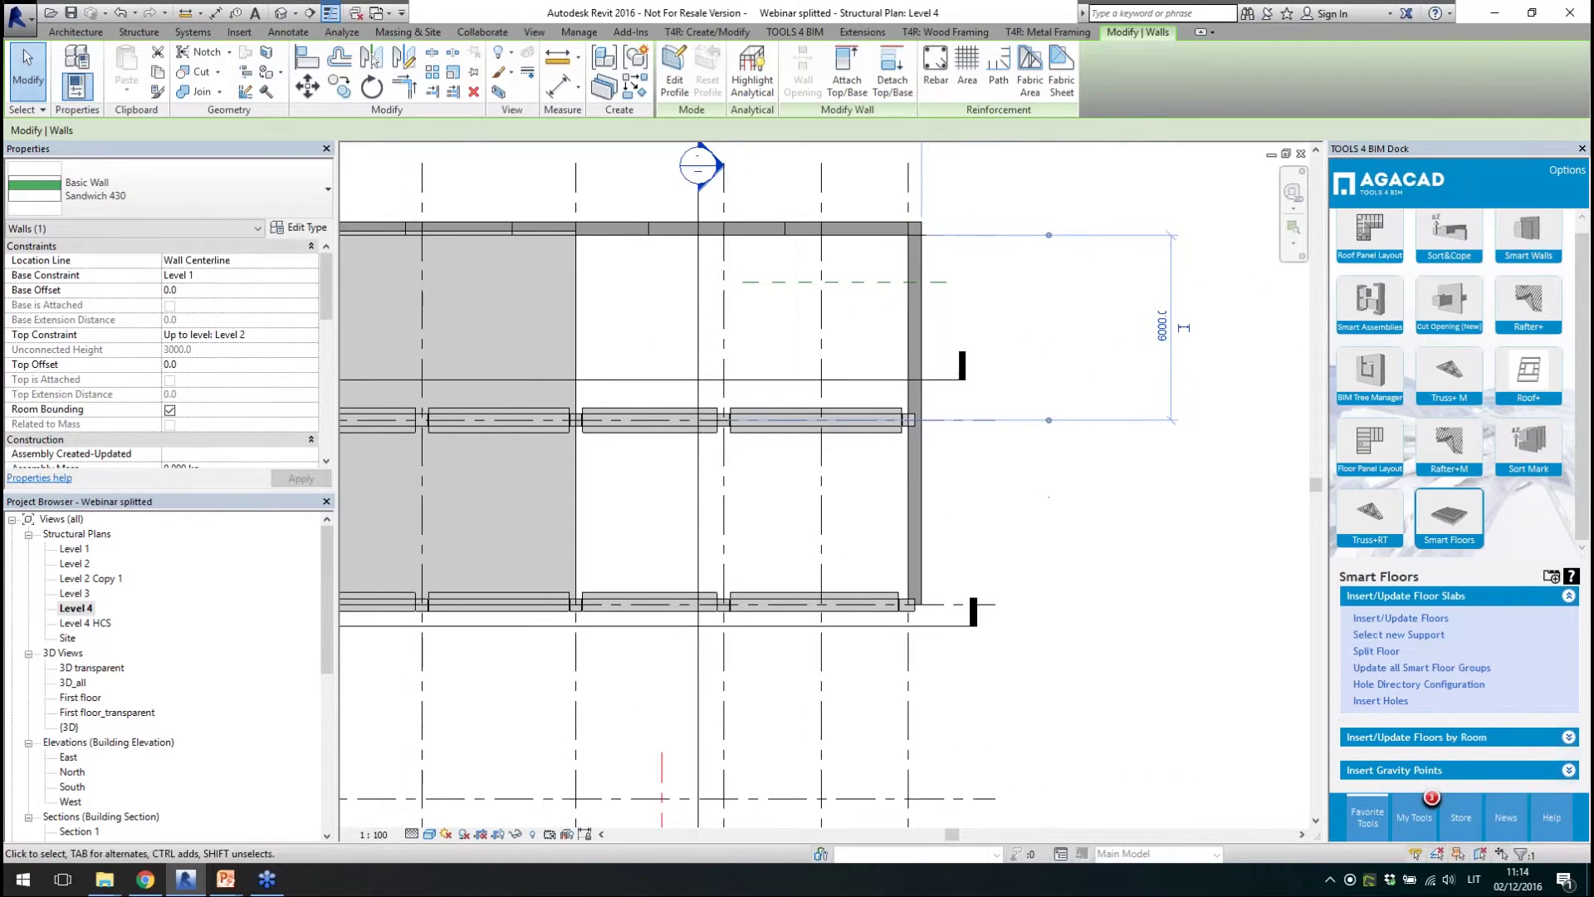
- Start inserting a floor group with the upper Sandwich 430 wall as start support and the 600x265 inverted tee beam as end support
{"action": "left_click", "coordinate": [1415, 619]}
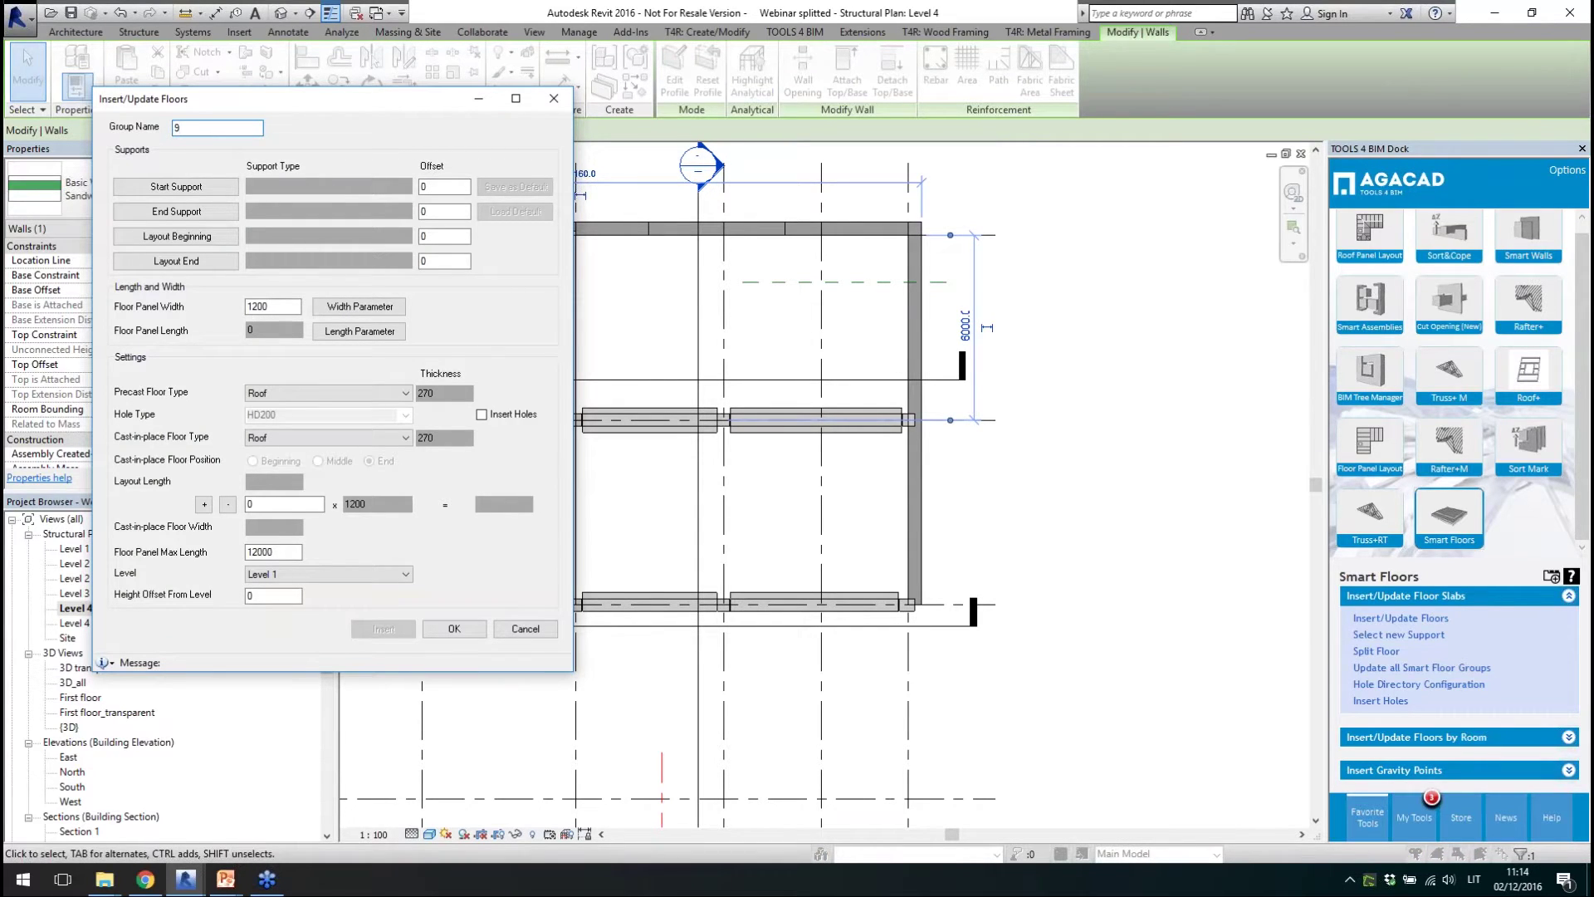
{"action": "left_click", "coordinate": [200, 188]}
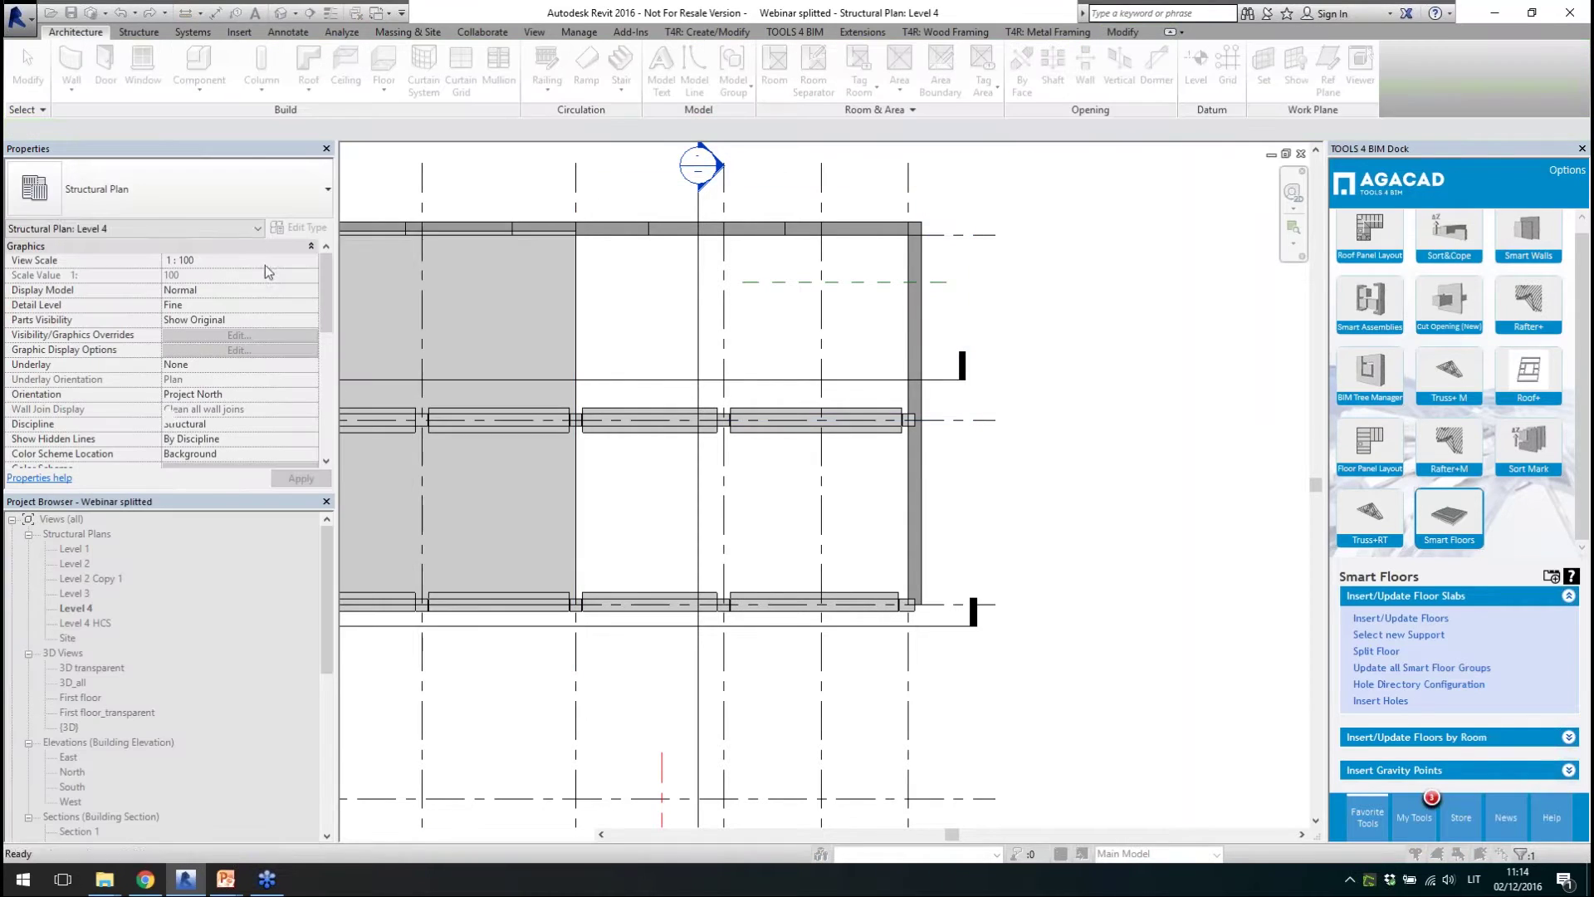
{"action": "left_click", "coordinate": [674, 239]}
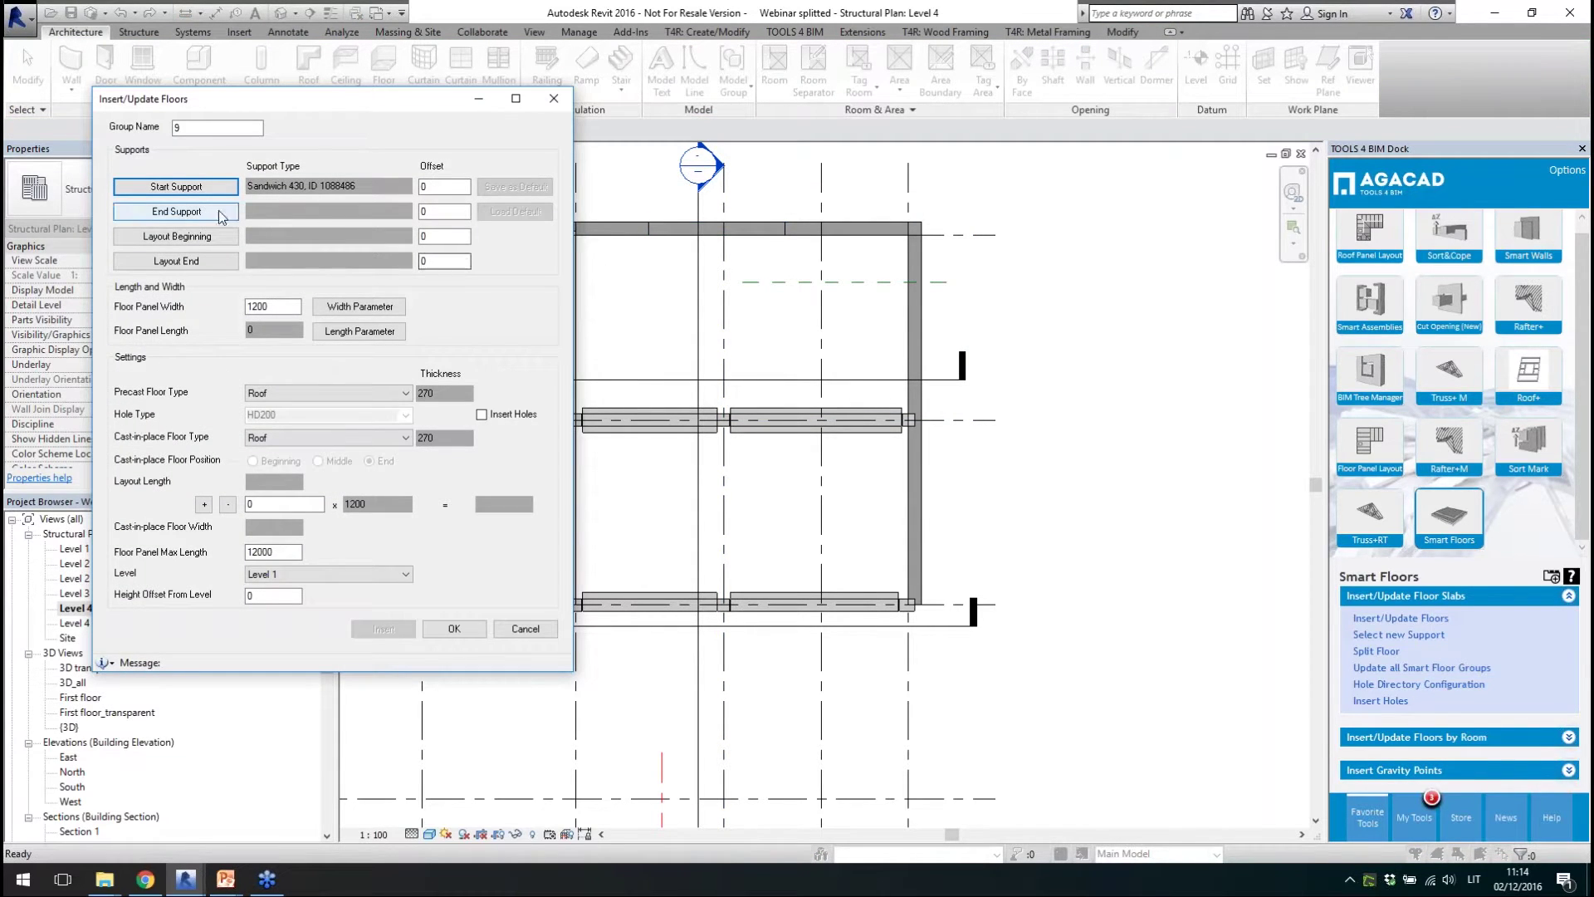
{"action": "left_click", "coordinate": [203, 211]}
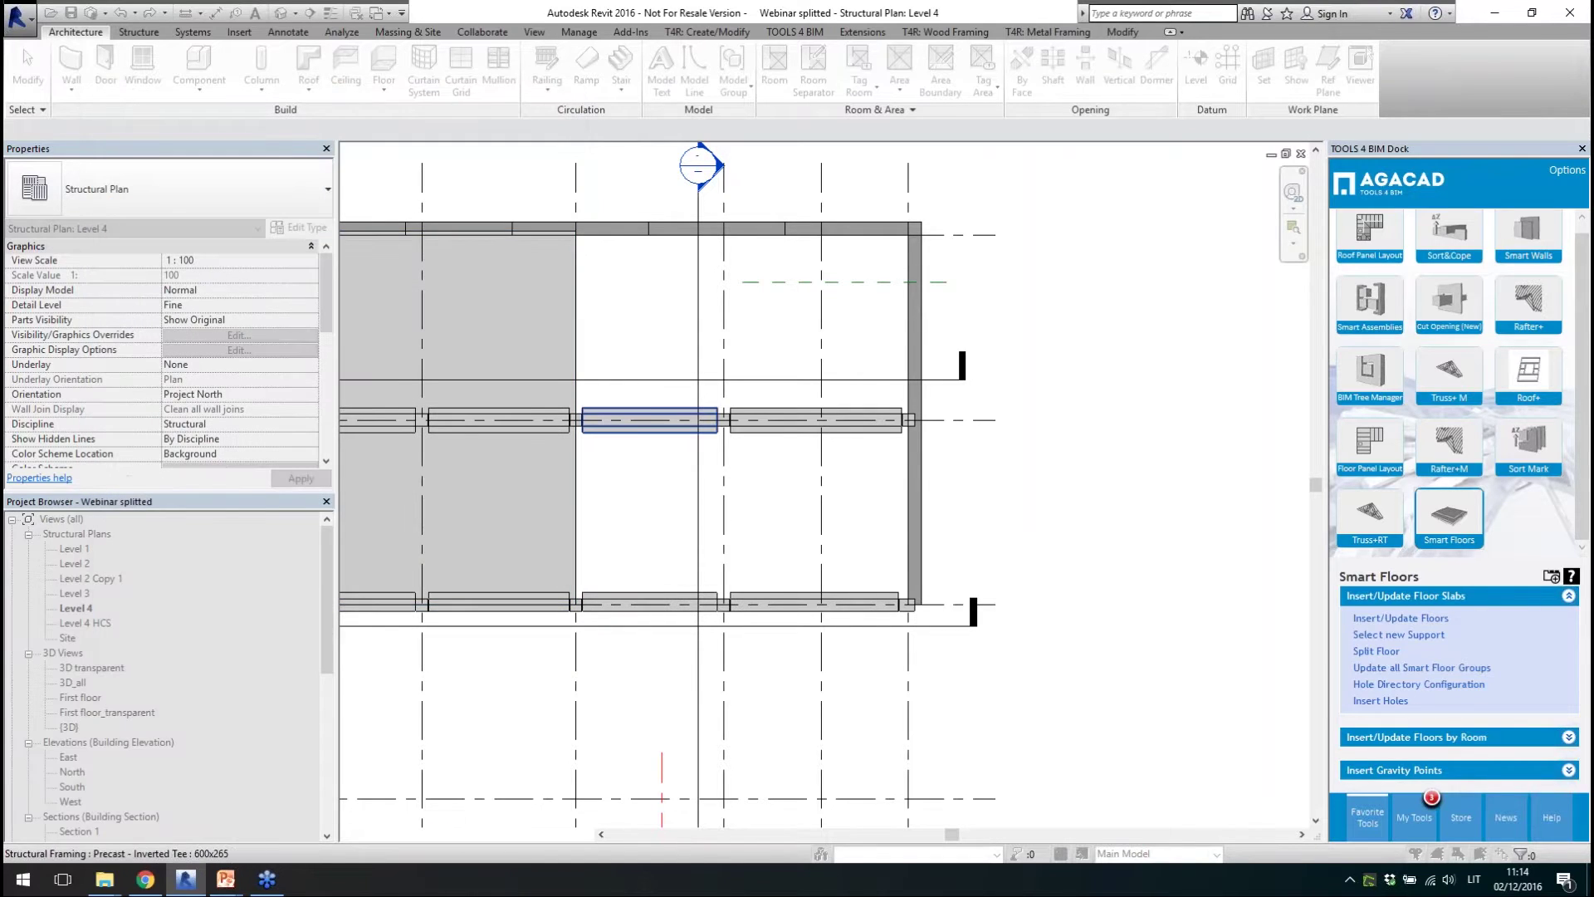
{"action": "left_click", "coordinate": [648, 416]}
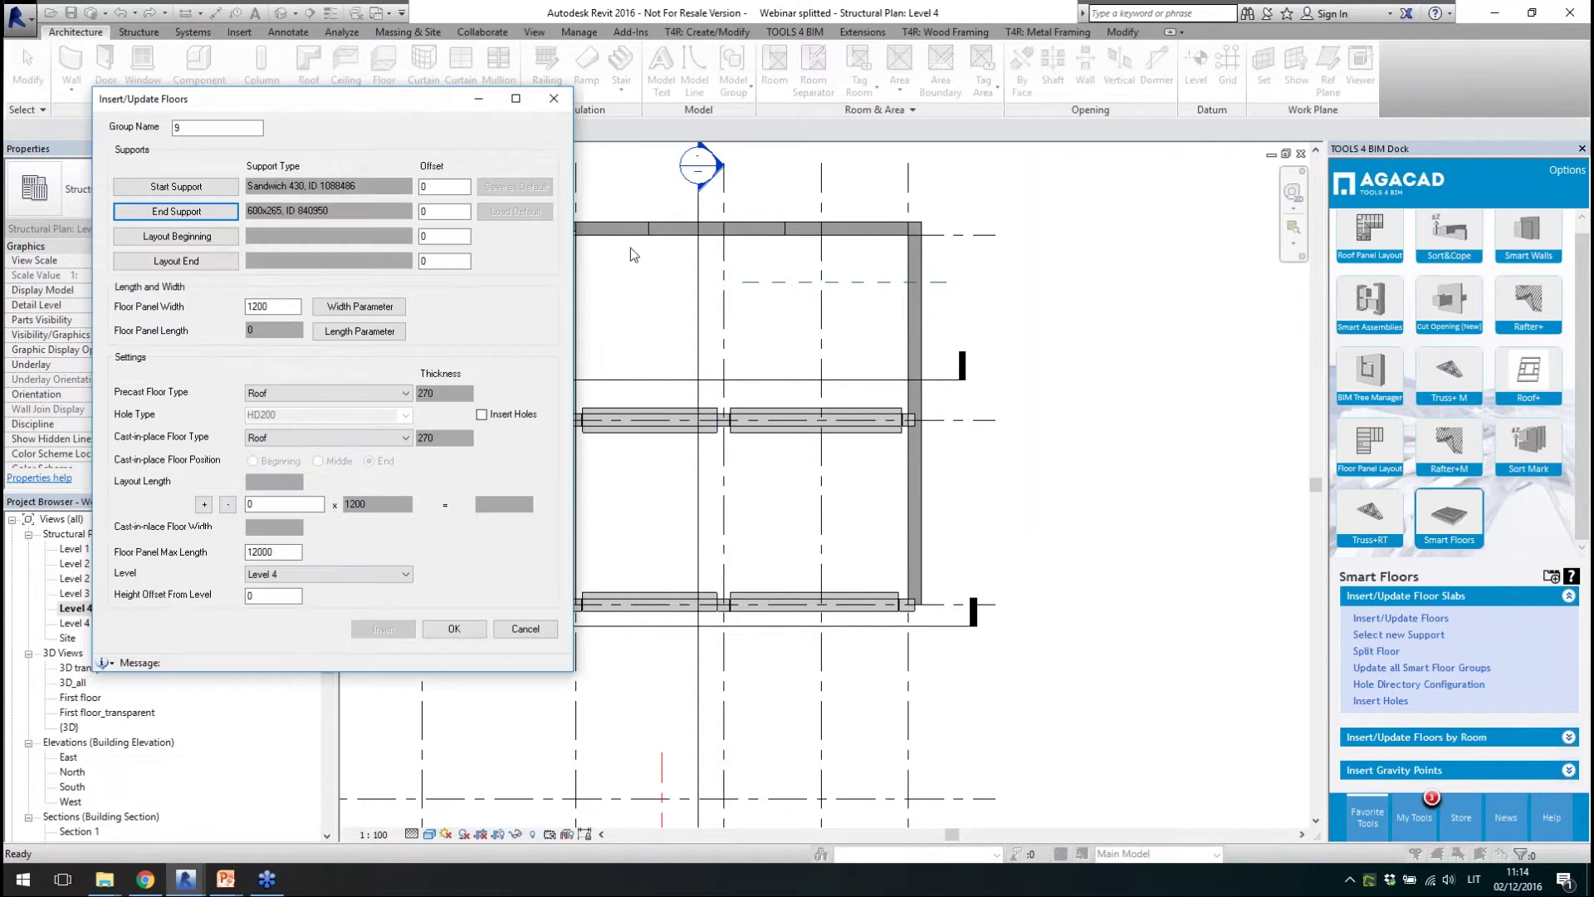
- Set grid 7 as the slab layout's beginning and grid 4 as its end
{"action": "left_click", "coordinate": [197, 238]}
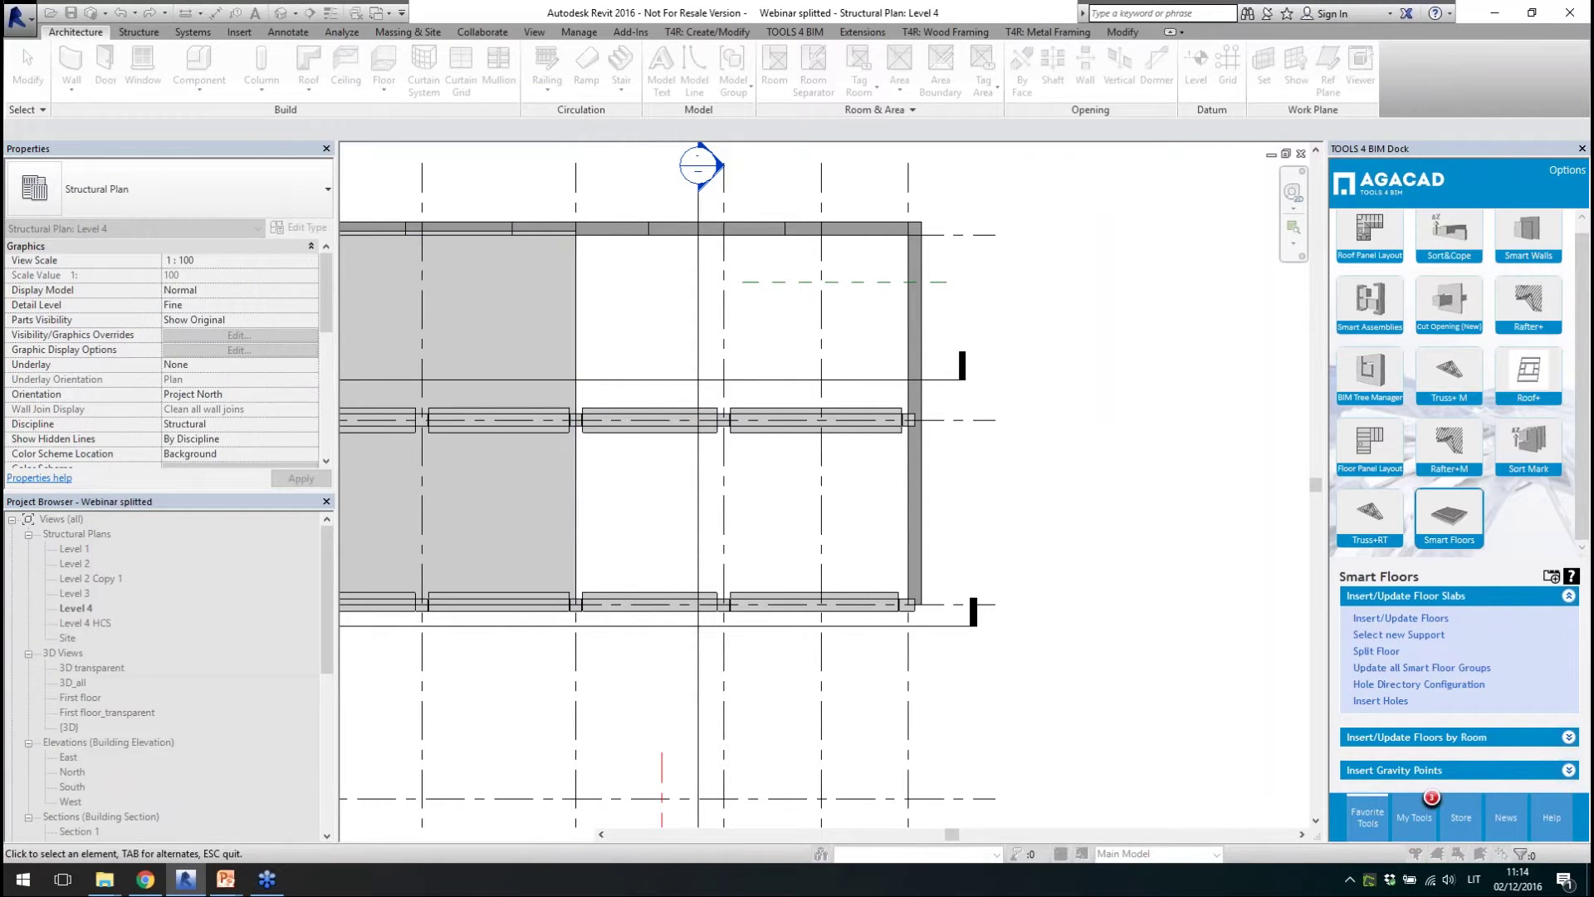
{"action": "left_click", "coordinate": [917, 208]}
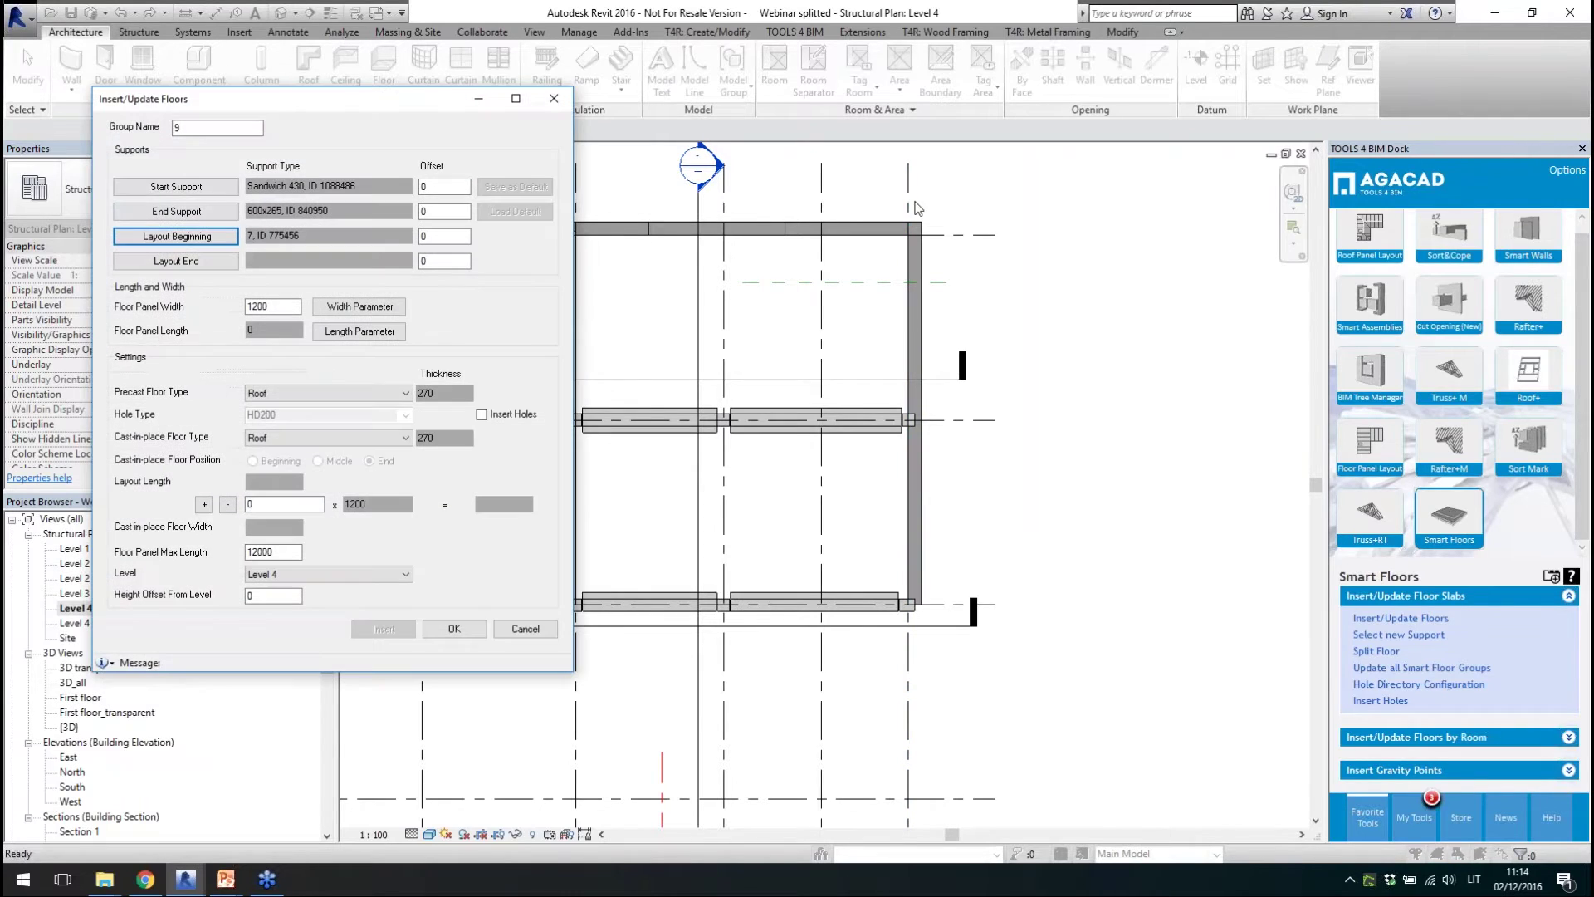
{"action": "left_click", "coordinate": [221, 259]}
{"action": "left_click", "coordinate": [577, 212]}
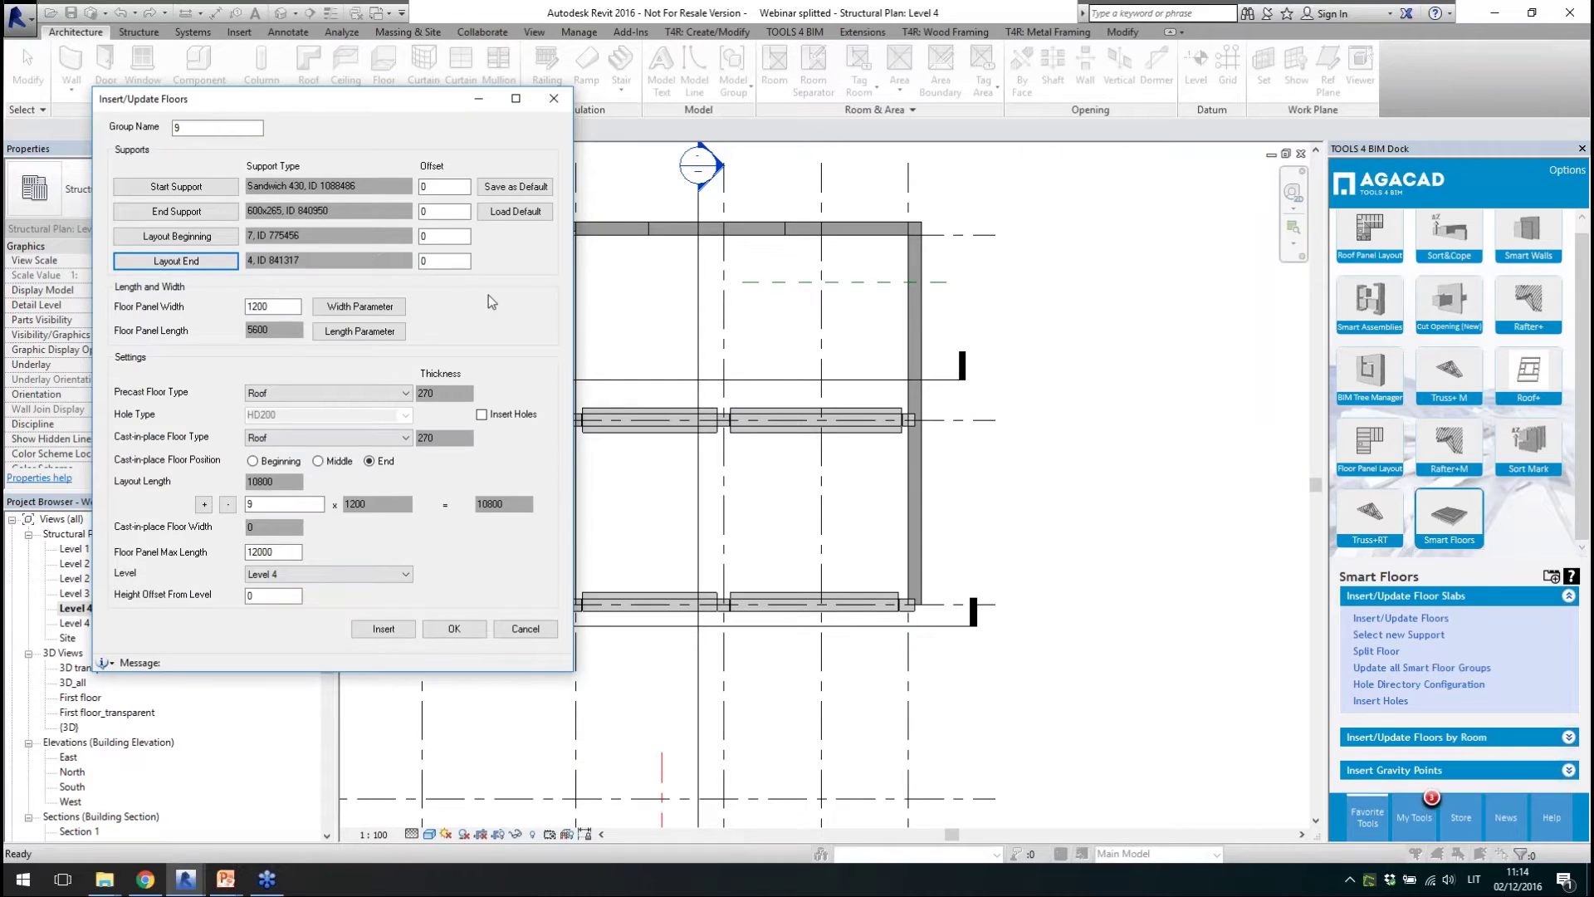
- Assign the Width parameter to the floor panel width and the Length parameter to the floor panel length
{"action": "left_click", "coordinate": [383, 309]}
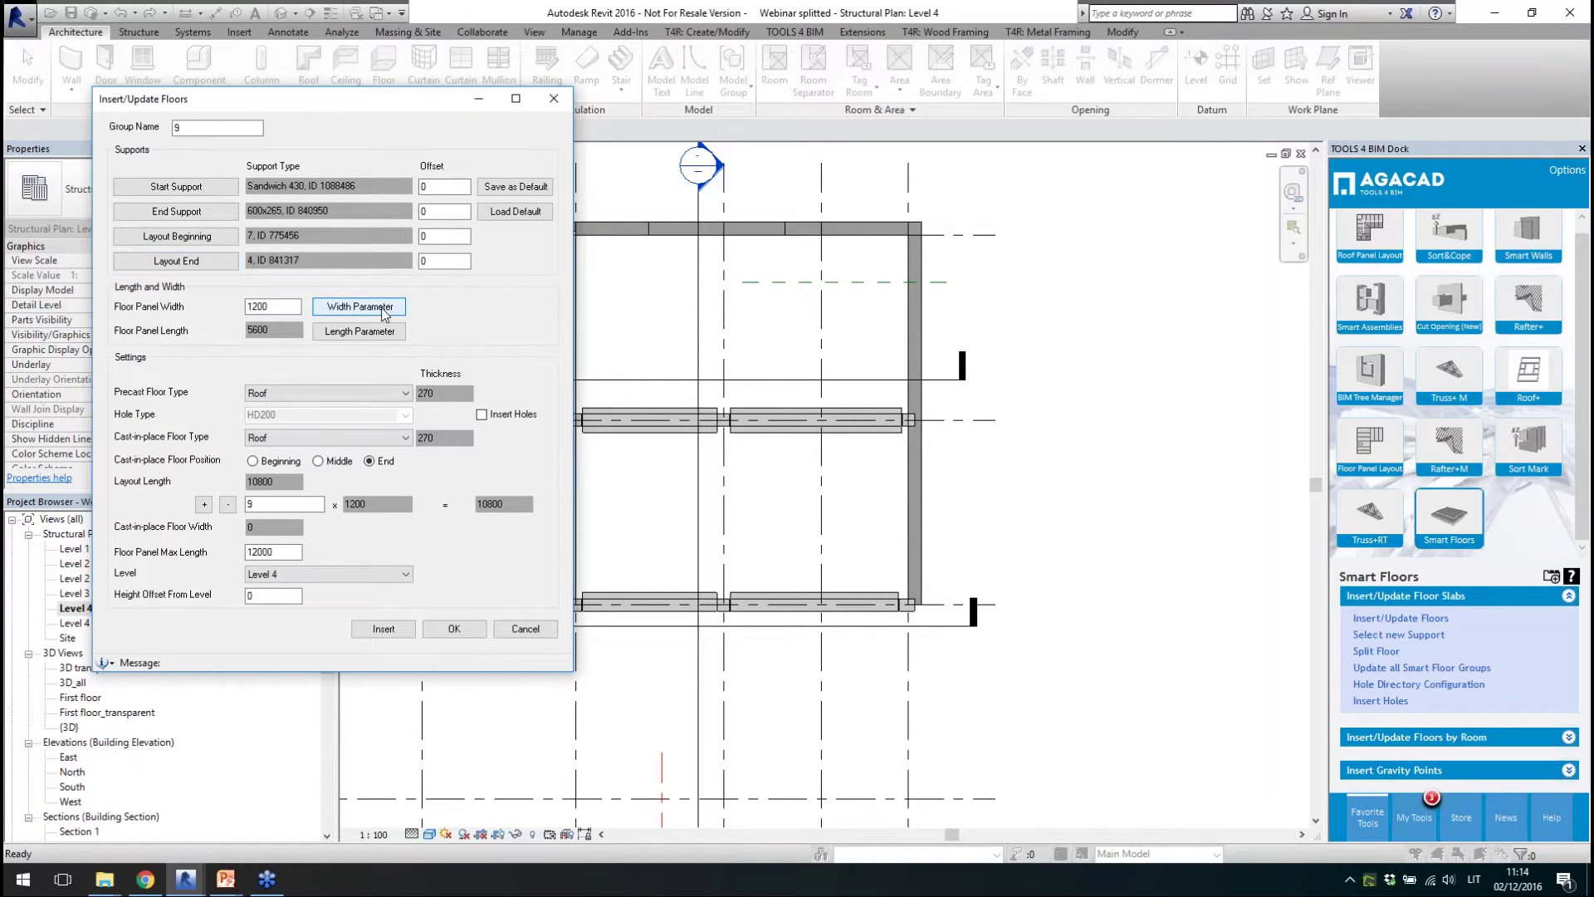
{"action": "left_click", "coordinate": [357, 267]}
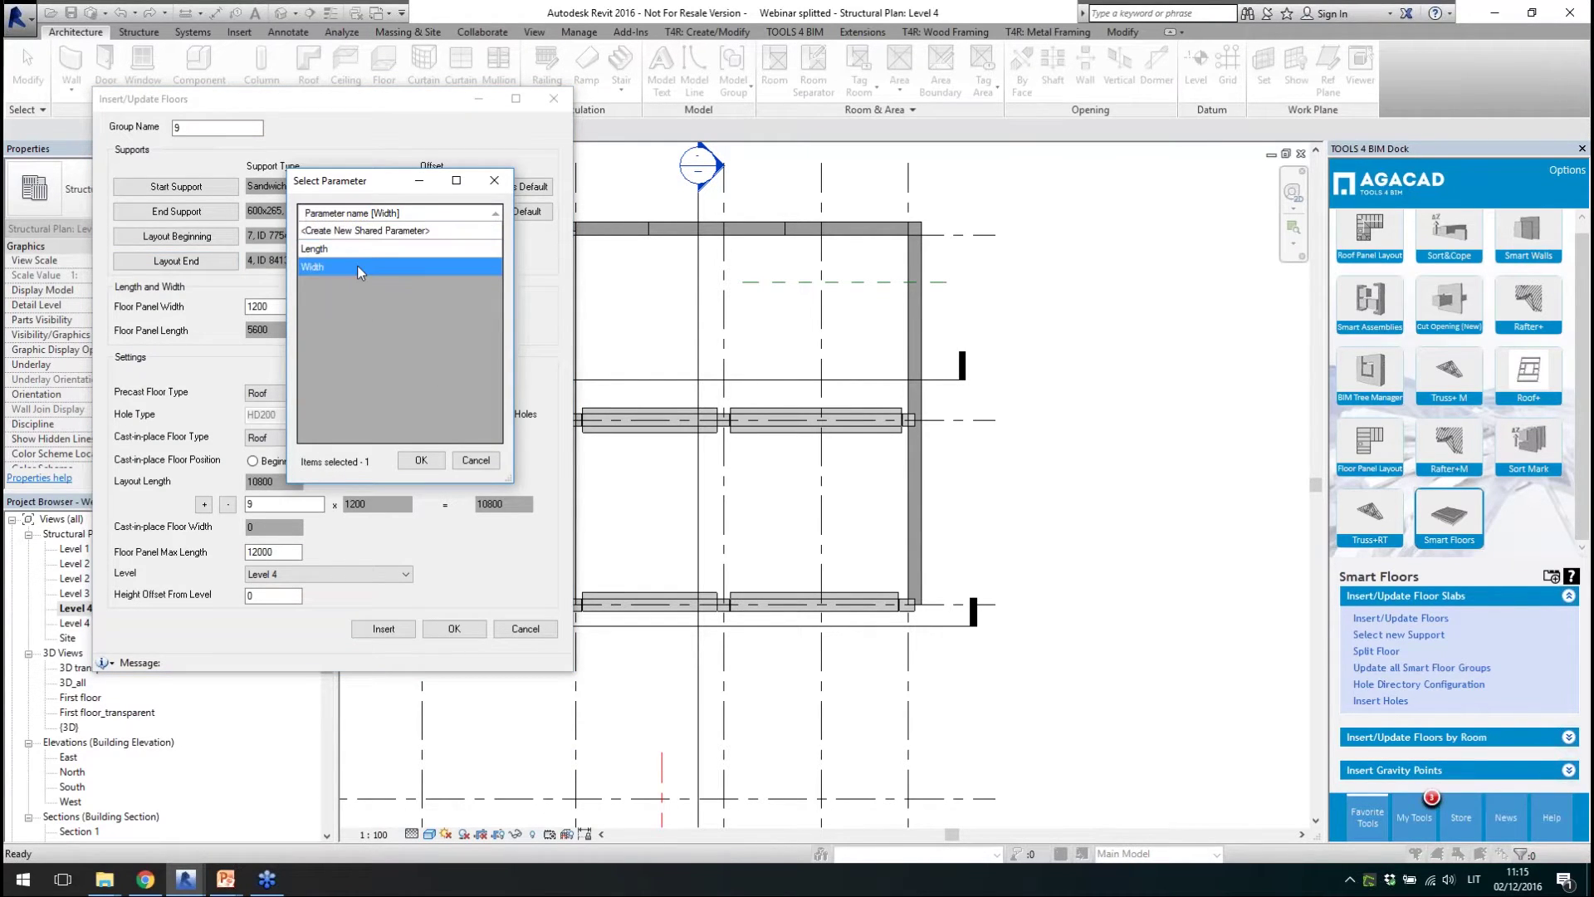
{"action": "left_click", "coordinate": [421, 460]}
{"action": "left_click", "coordinate": [376, 332]}
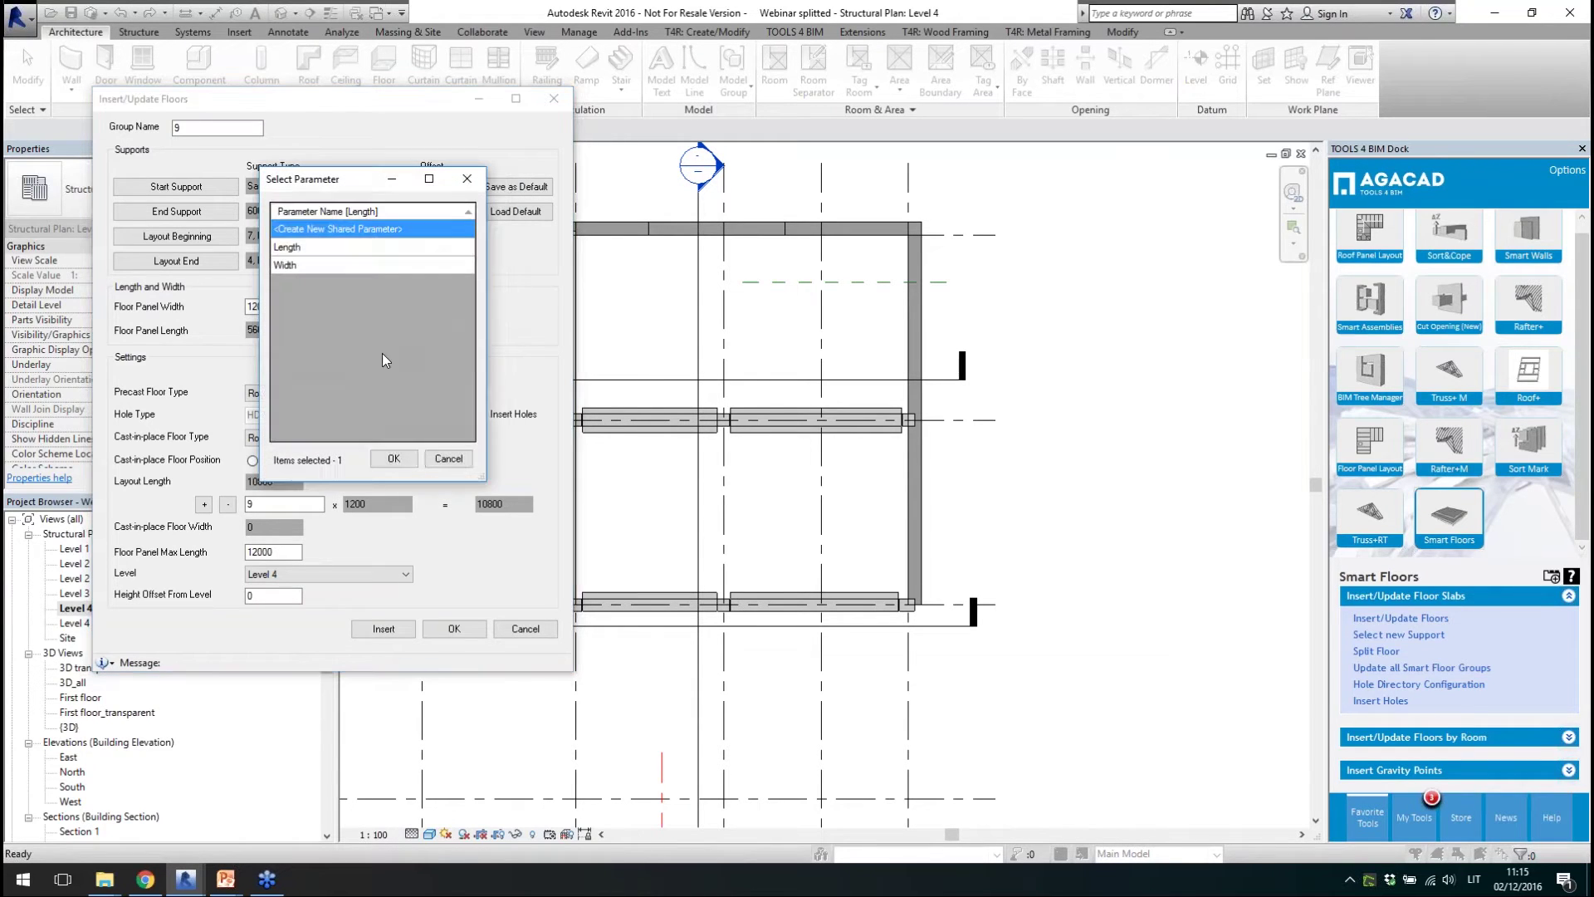
{"action": "left_click", "coordinate": [323, 249]}
{"action": "left_click", "coordinate": [392, 452]}
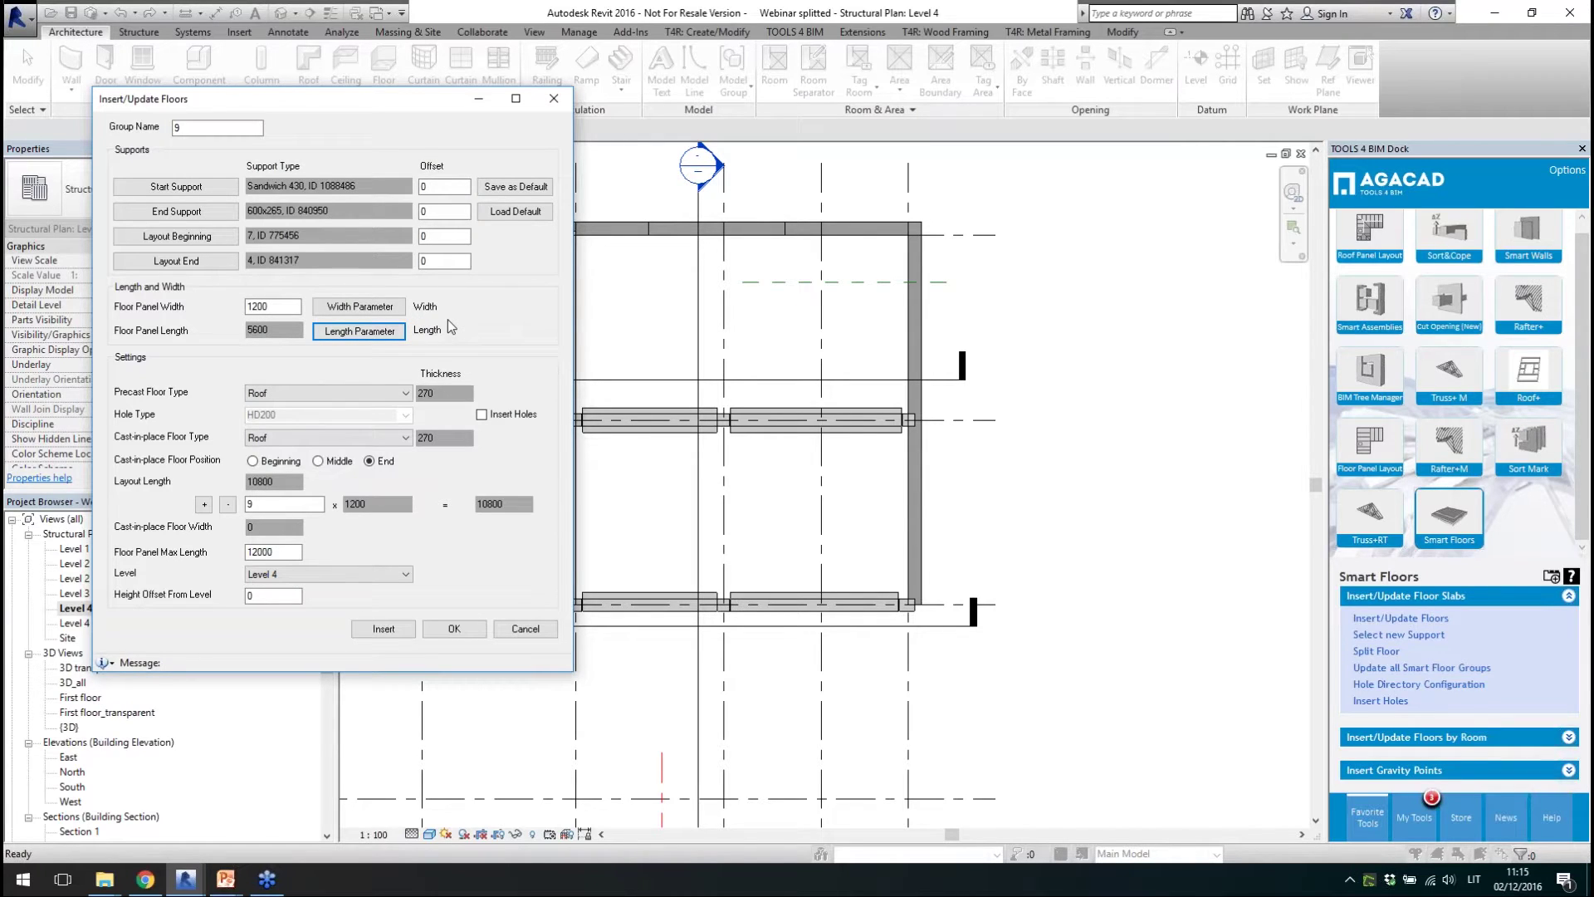
- Set the precast floor type to Hollow core slabs 265 and enable hole insertion with hole type HD265
{"action": "left_click", "coordinate": [283, 304]}
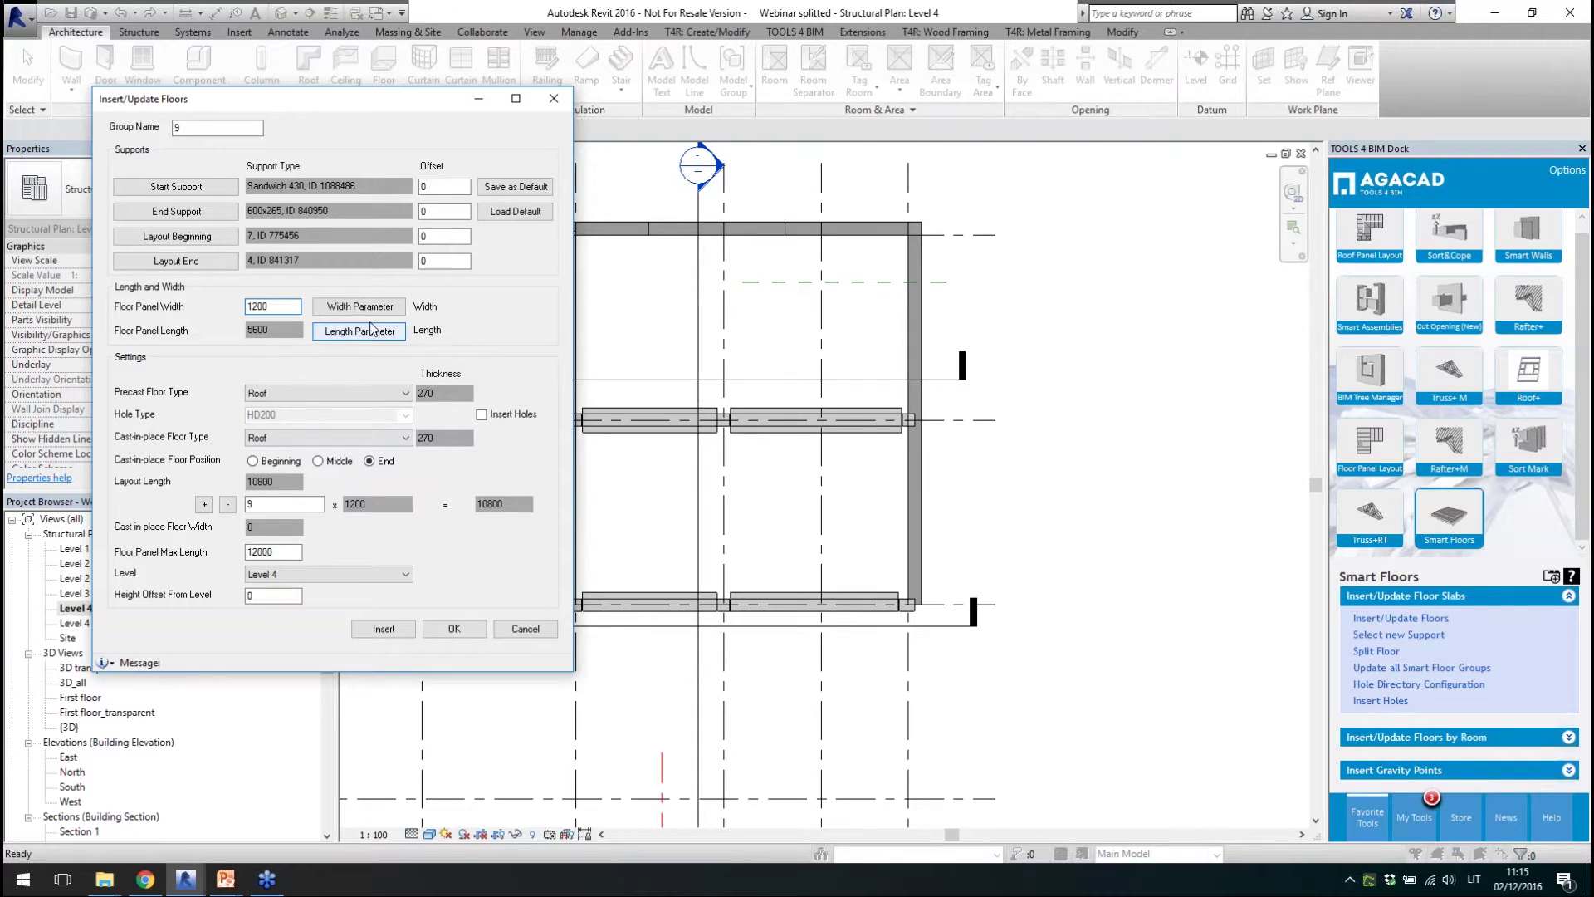
{"action": "left_click", "coordinate": [387, 393]}
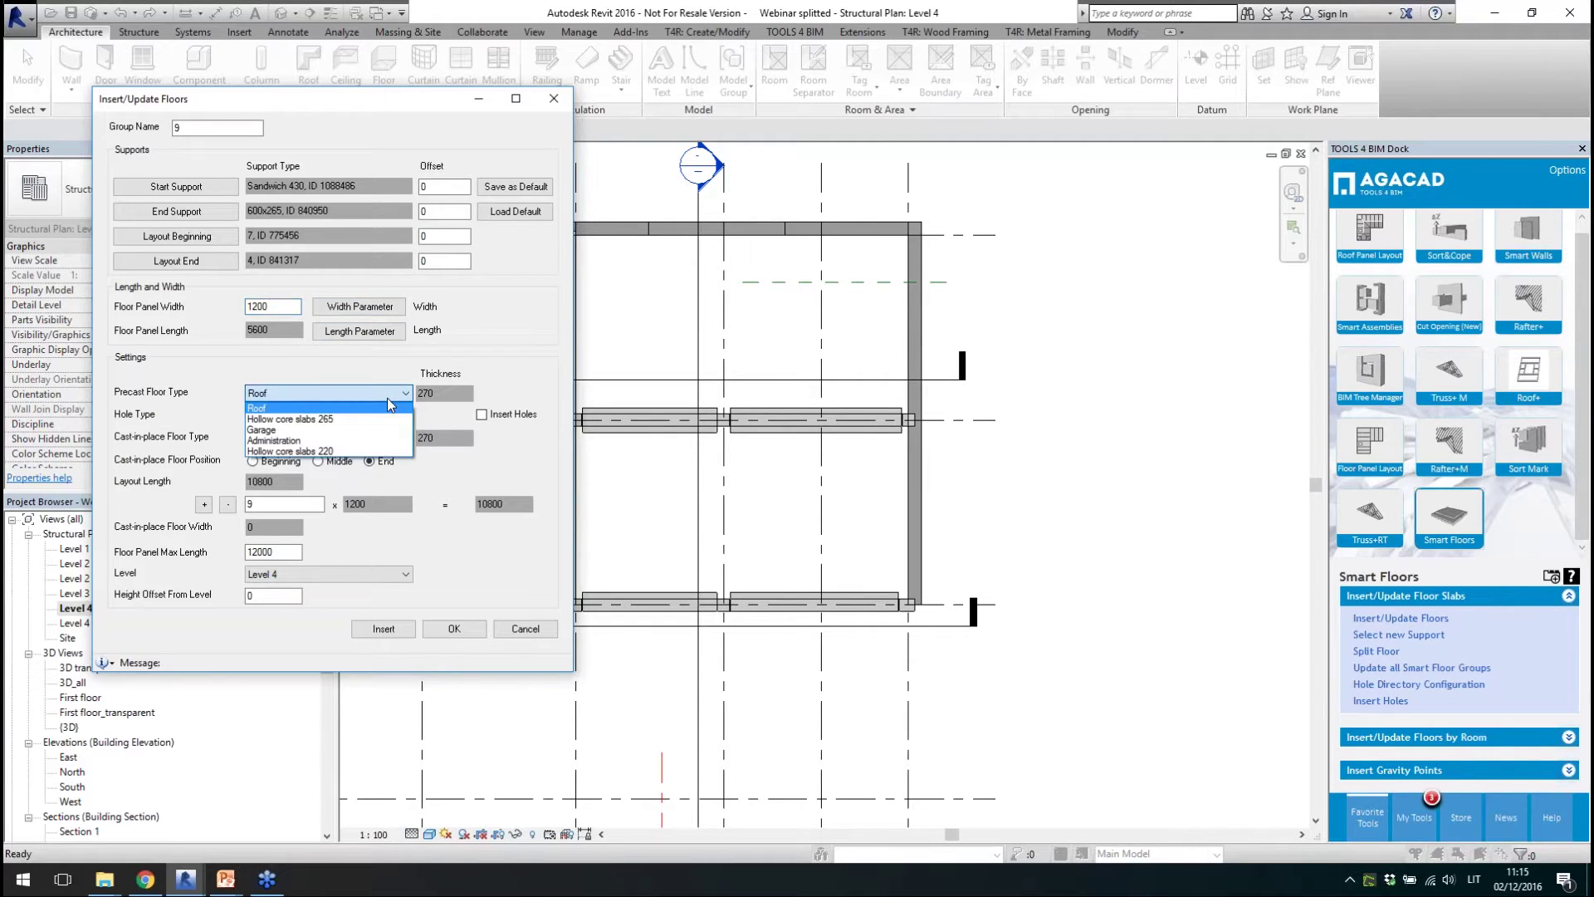
{"action": "left_click", "coordinate": [367, 420]}
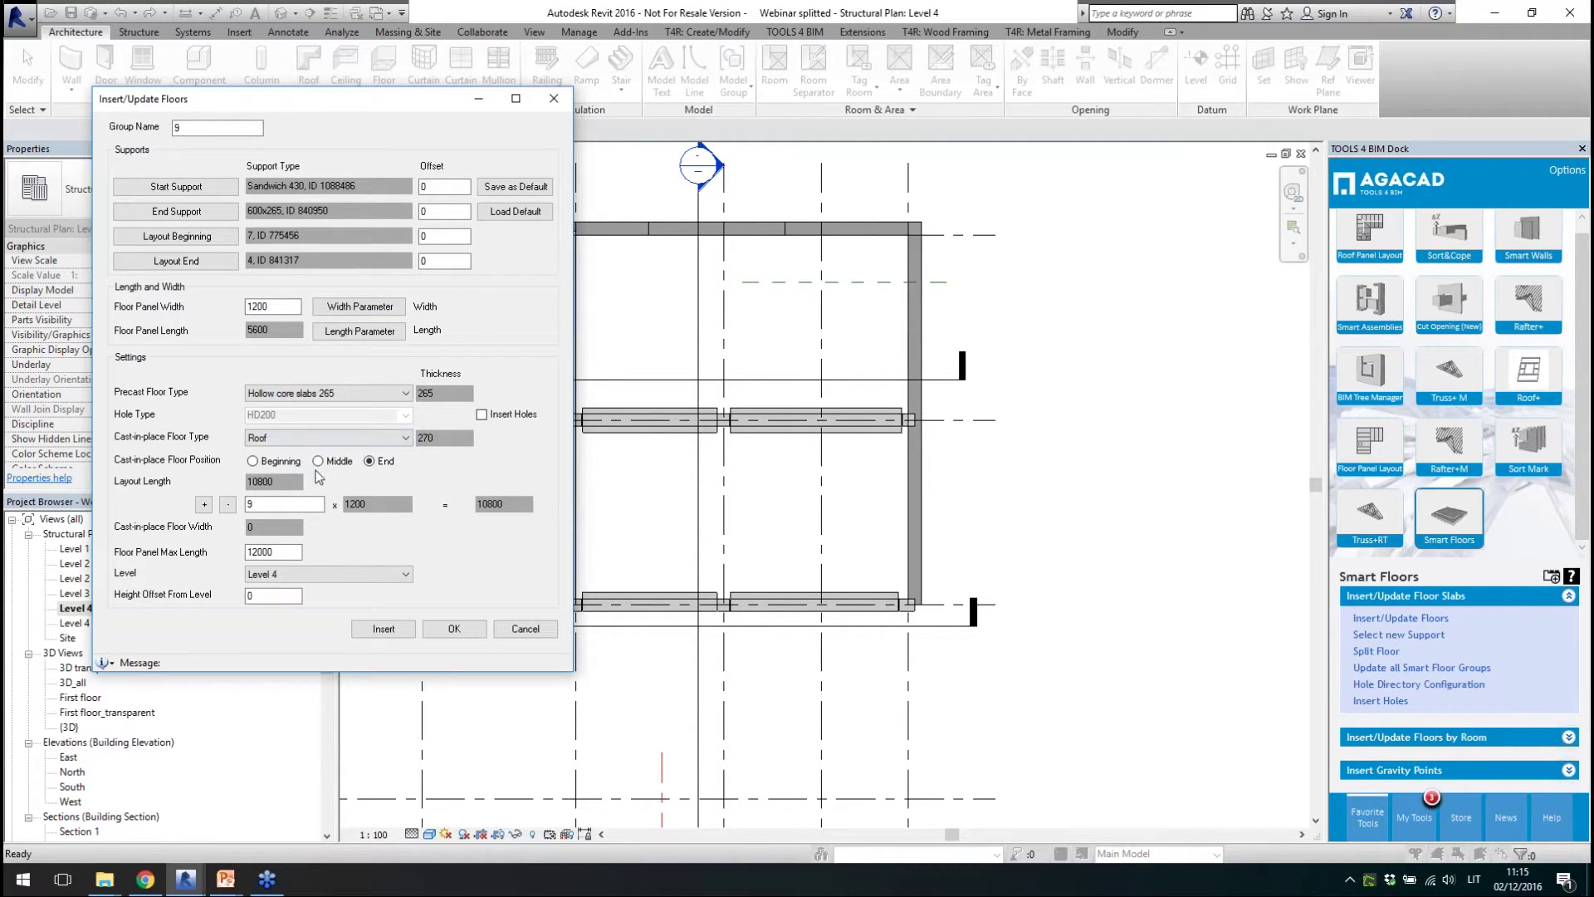
{"action": "left_click", "coordinate": [481, 414]}
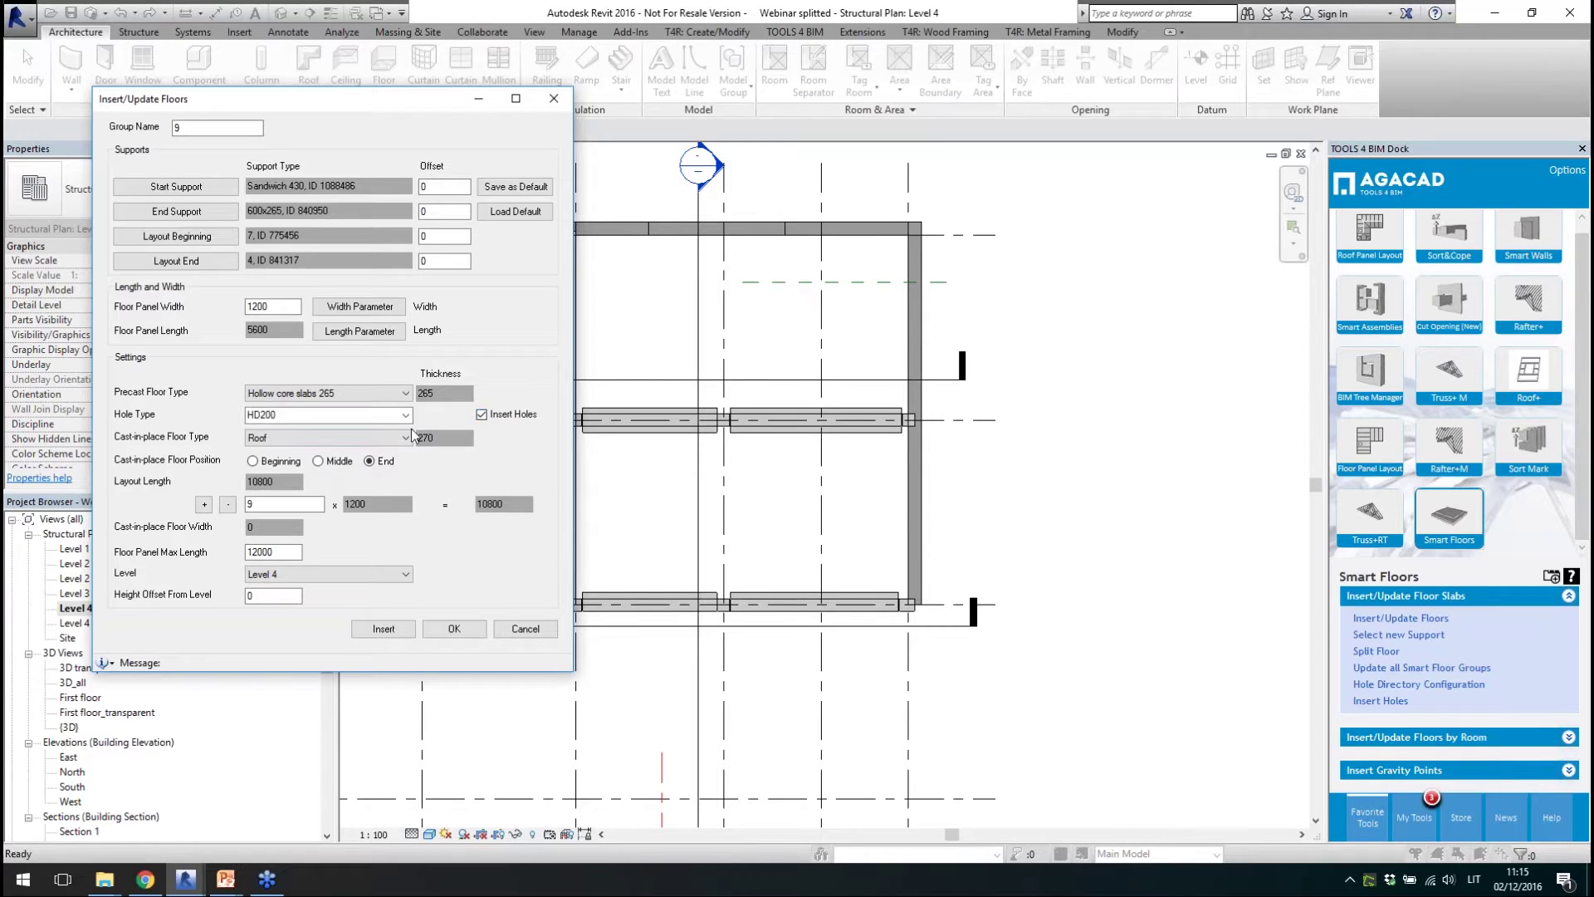
{"action": "left_click", "coordinate": [406, 415]}
{"action": "left_click", "coordinate": [257, 431]}
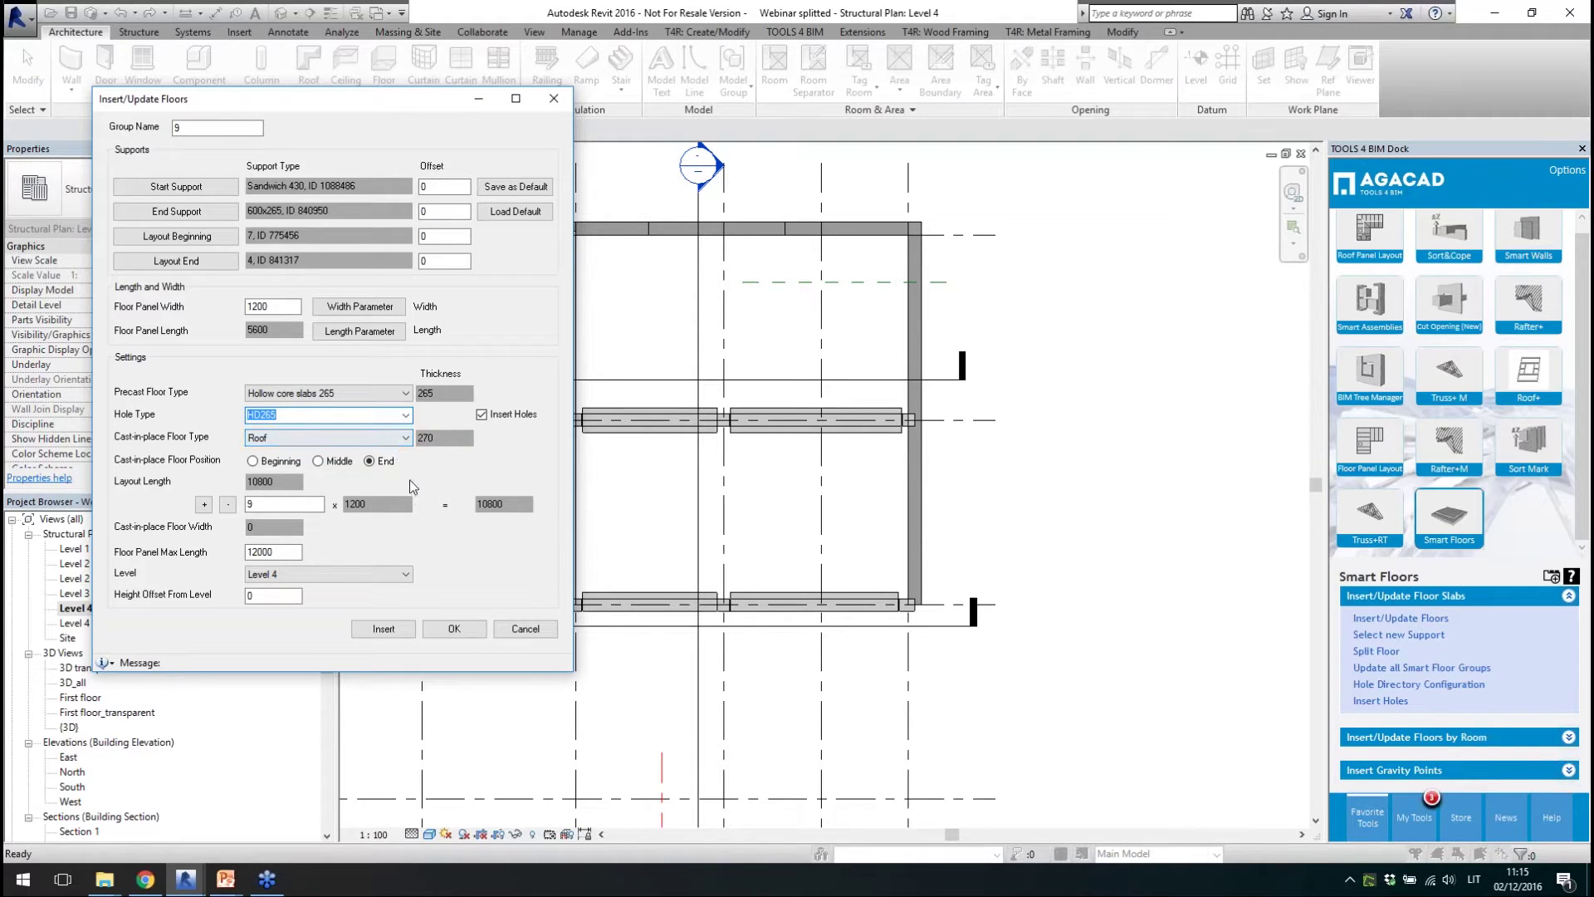
- Insert the floor slabs on Level 4 in a layout of 9 x 1200 and finish the floor group
{"action": "left_click", "coordinate": [299, 505]}
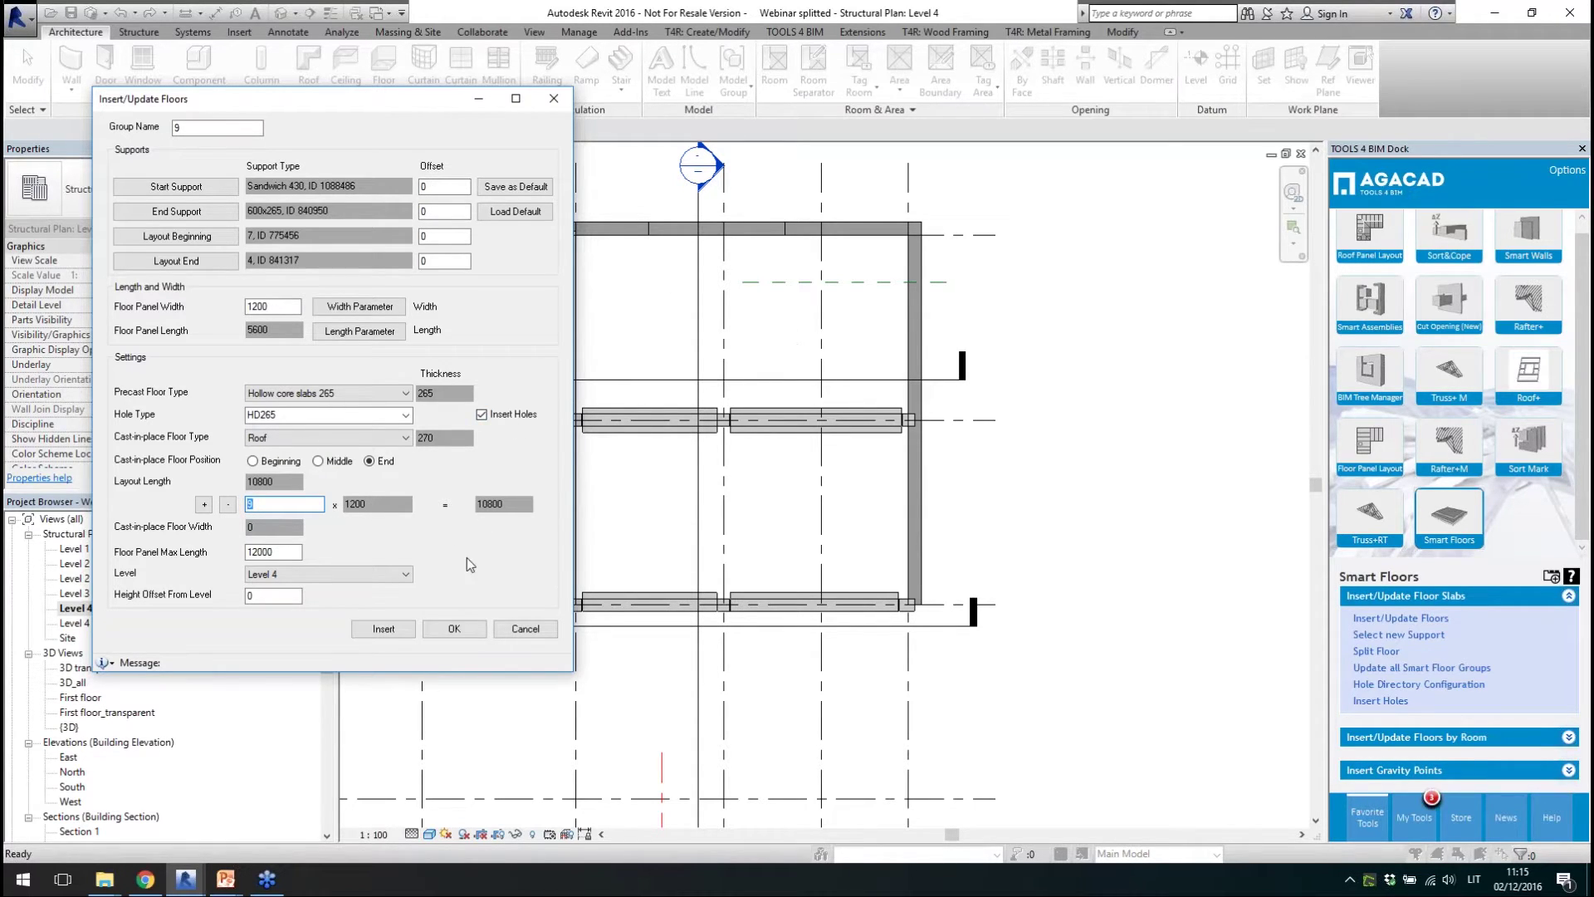
{"action": "left_click", "coordinate": [381, 630]}
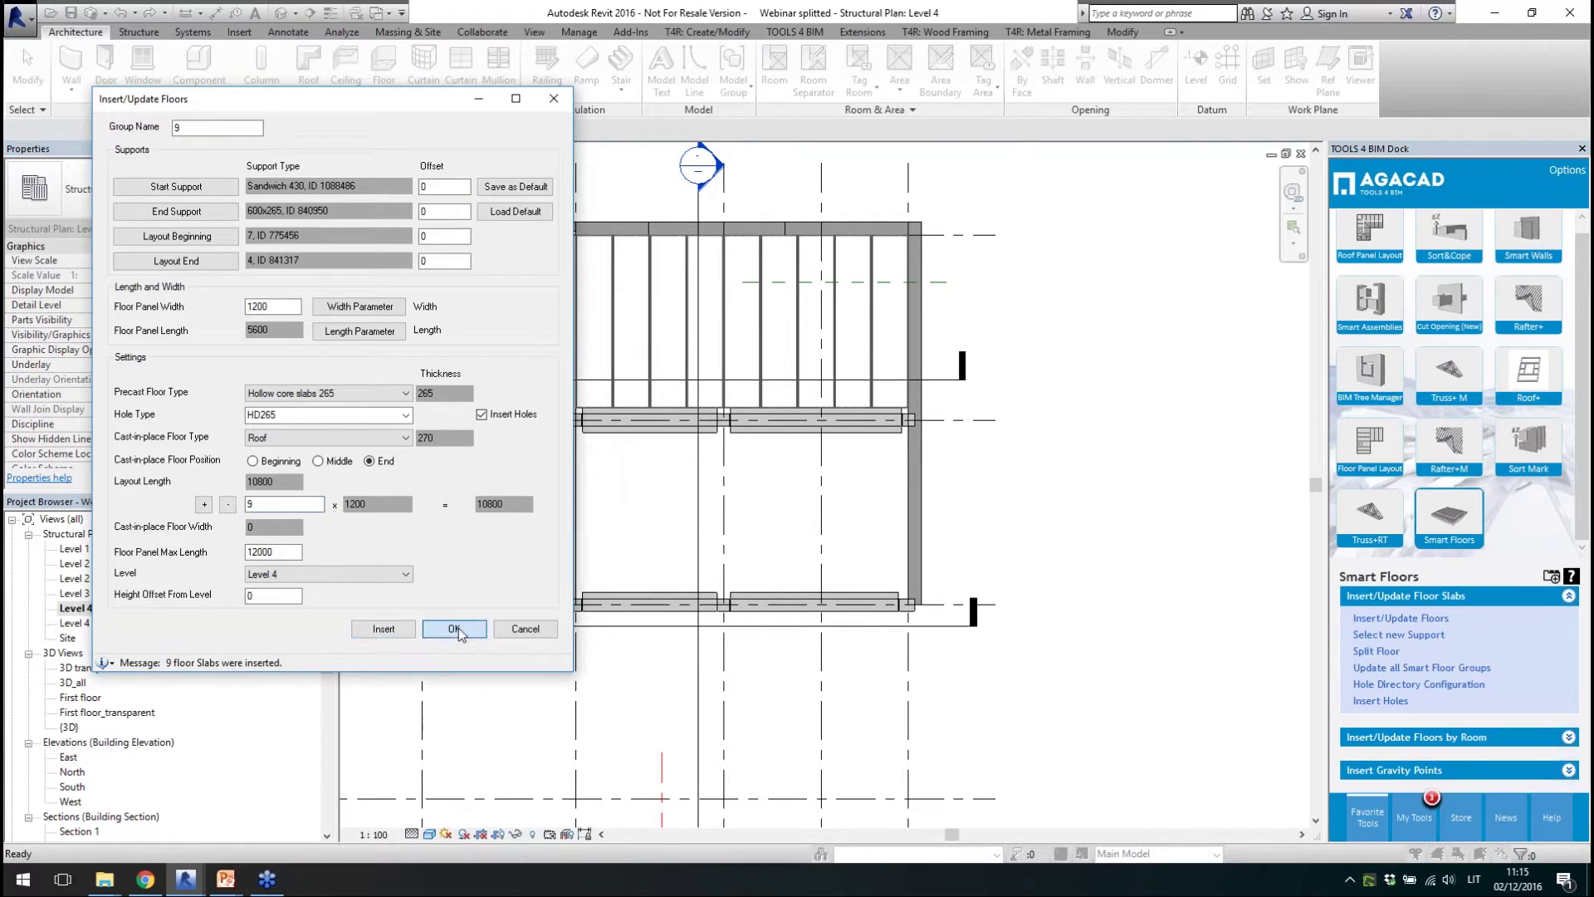
{"action": "left_click", "coordinate": [454, 629]}
- Inspect one inserted hollow core slab and its HD265 hole element on the plan by selecting each in turn
{"action": "scroll", "coordinate": [815, 362], "scroll_direction": "up", "scroll_amount": 3}
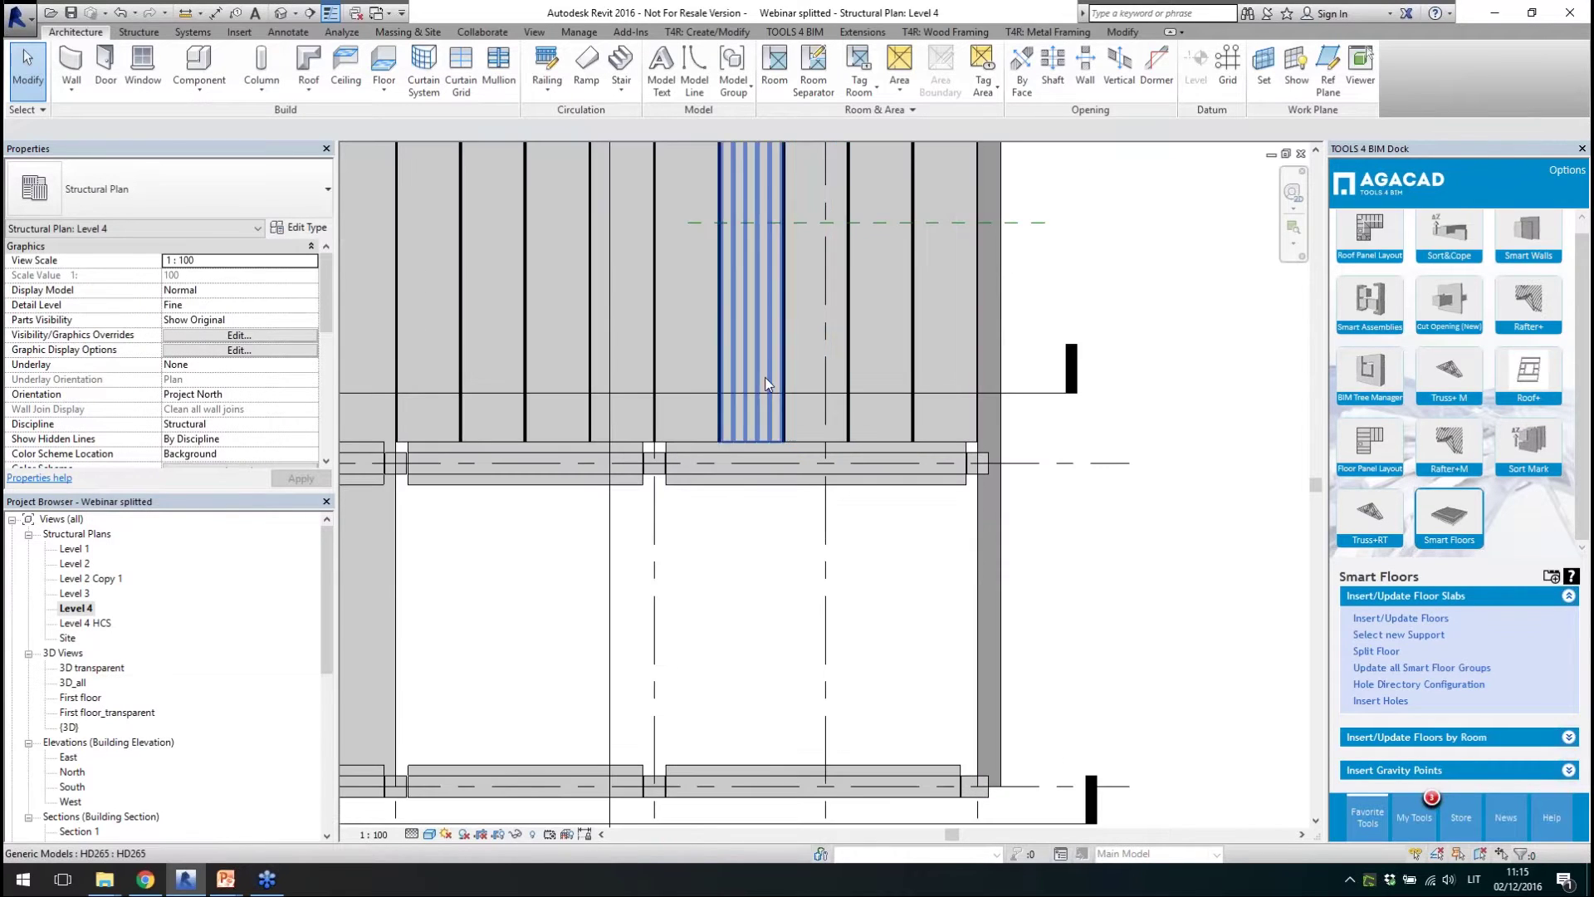
{"action": "scroll", "coordinate": [784, 367], "scroll_direction": "down", "scroll_amount": 2}
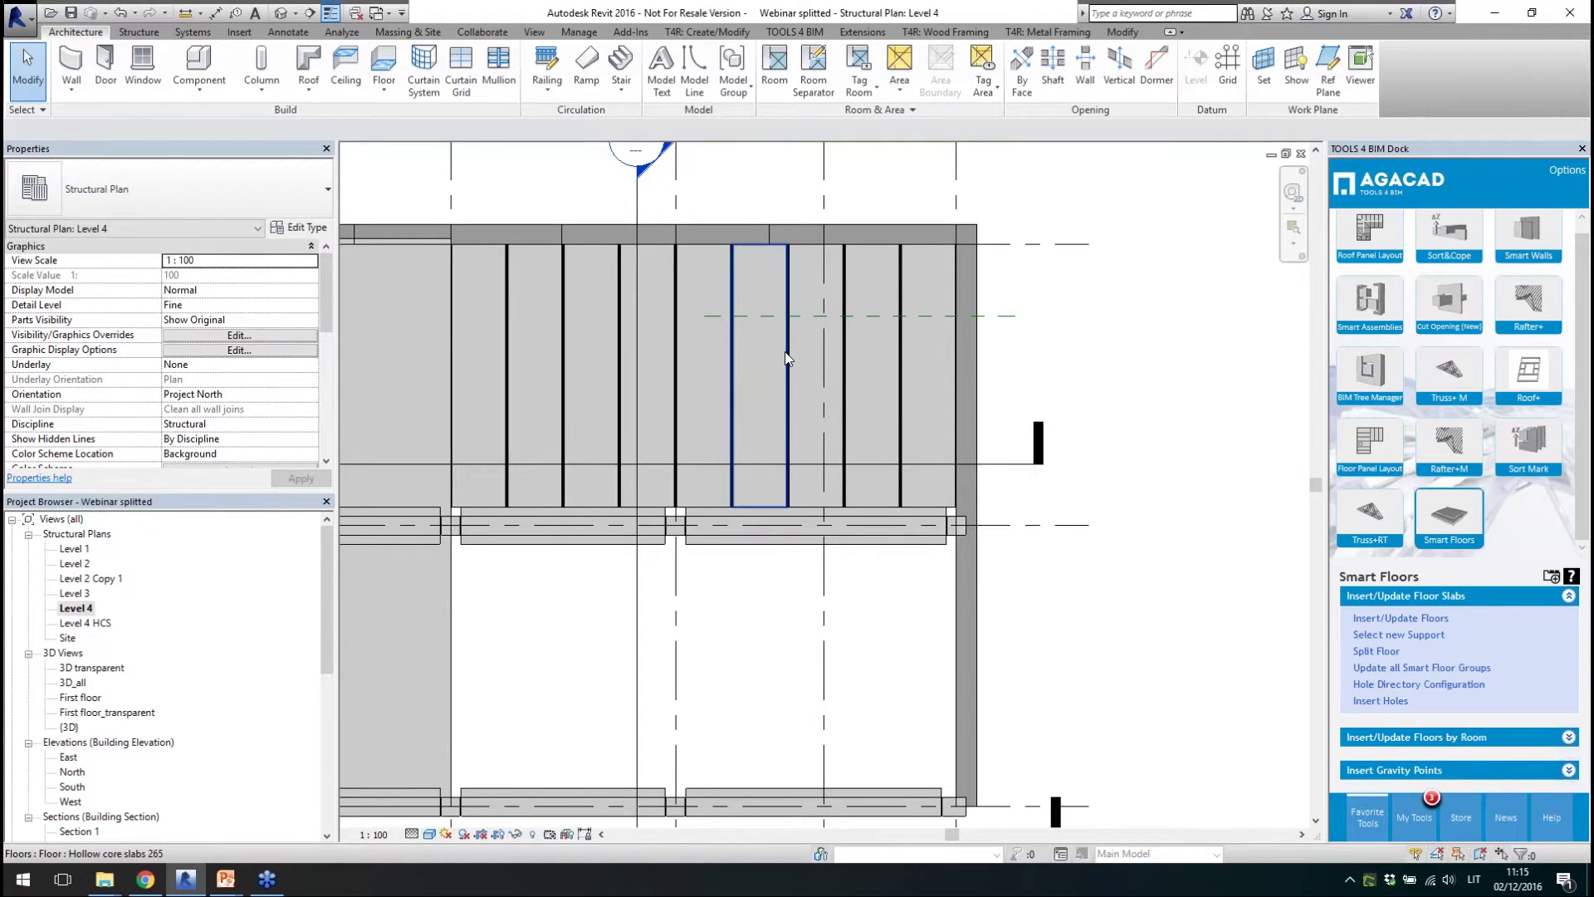
{"action": "left_click", "coordinate": [785, 351]}
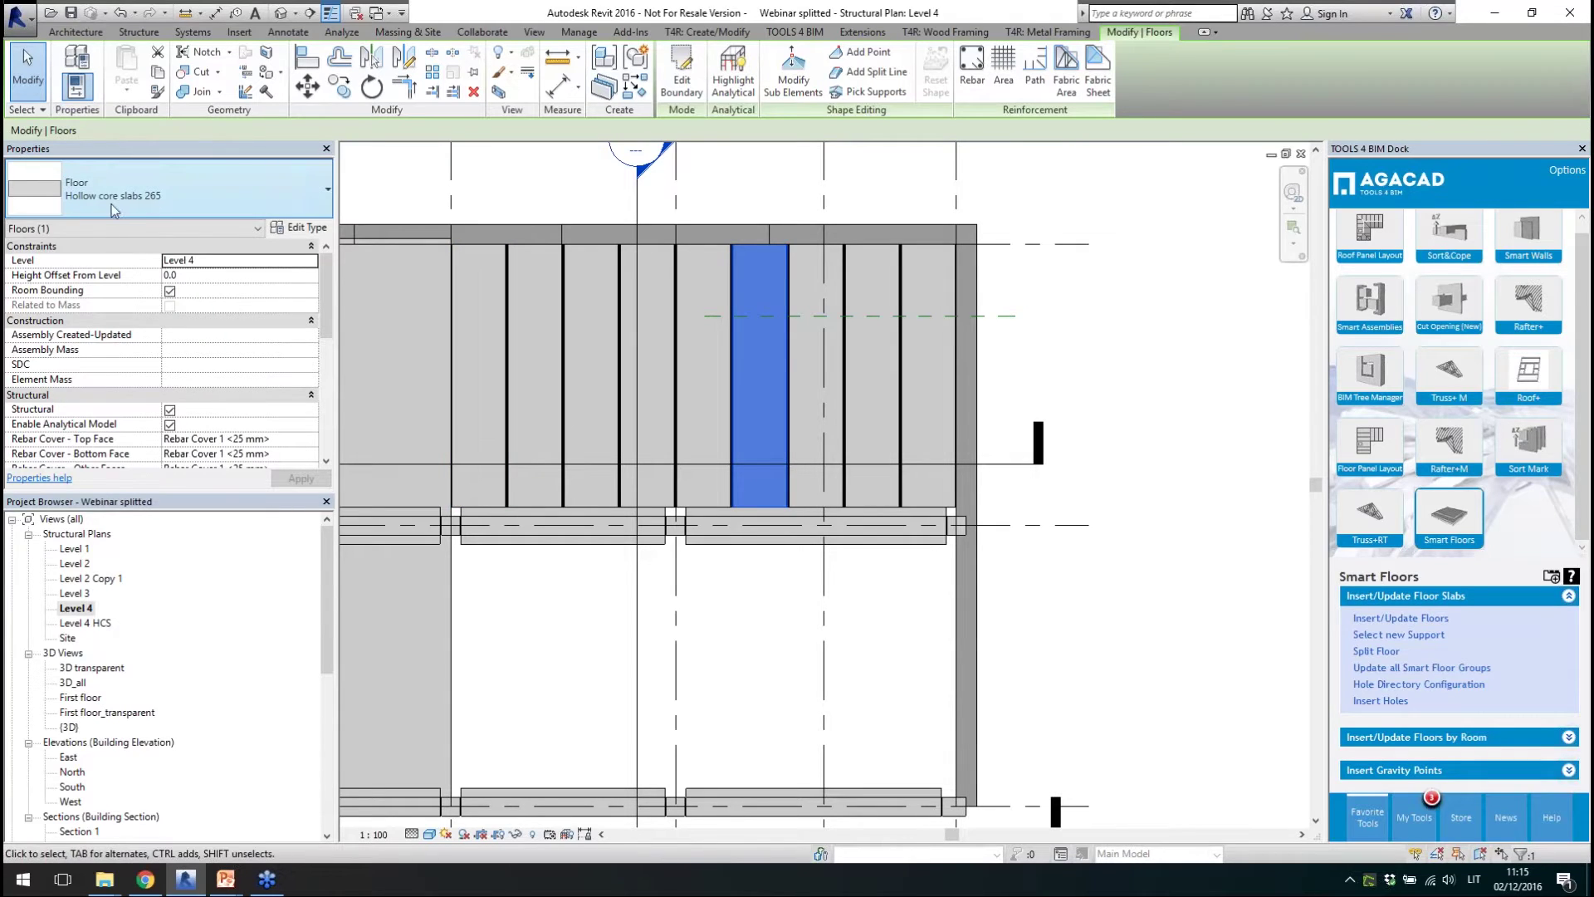
{"action": "left_click", "coordinate": [1051, 355]}
{"action": "left_click", "coordinate": [769, 364]}
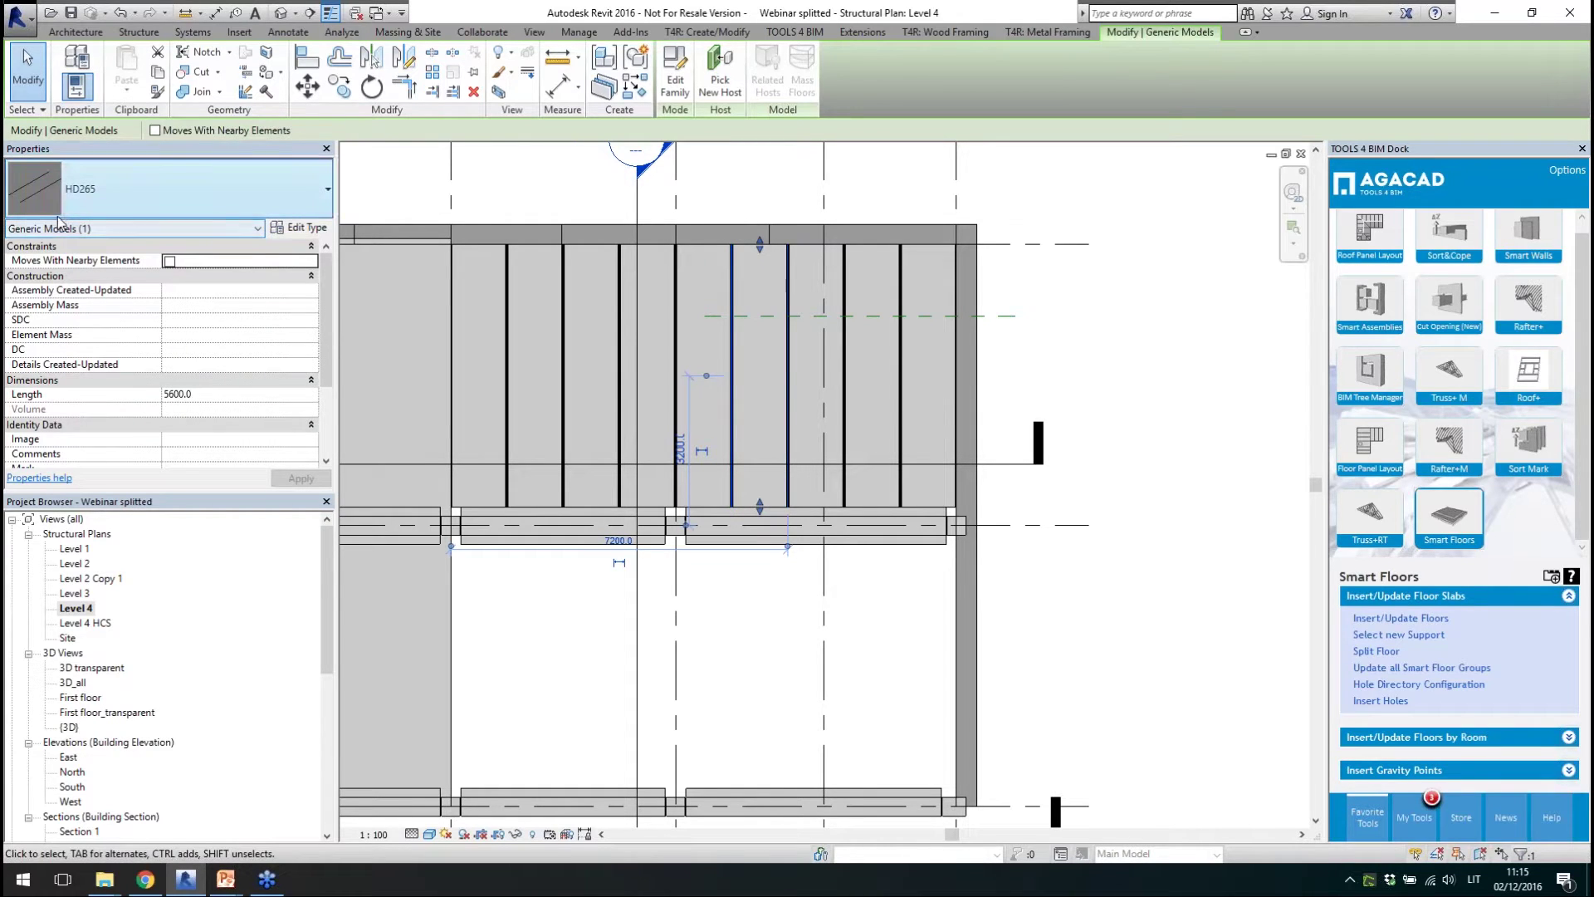
- Open the HD265 family for editing and examine its void sweep in the Left and Front elevations
{"action": "left_click", "coordinate": [676, 79]}
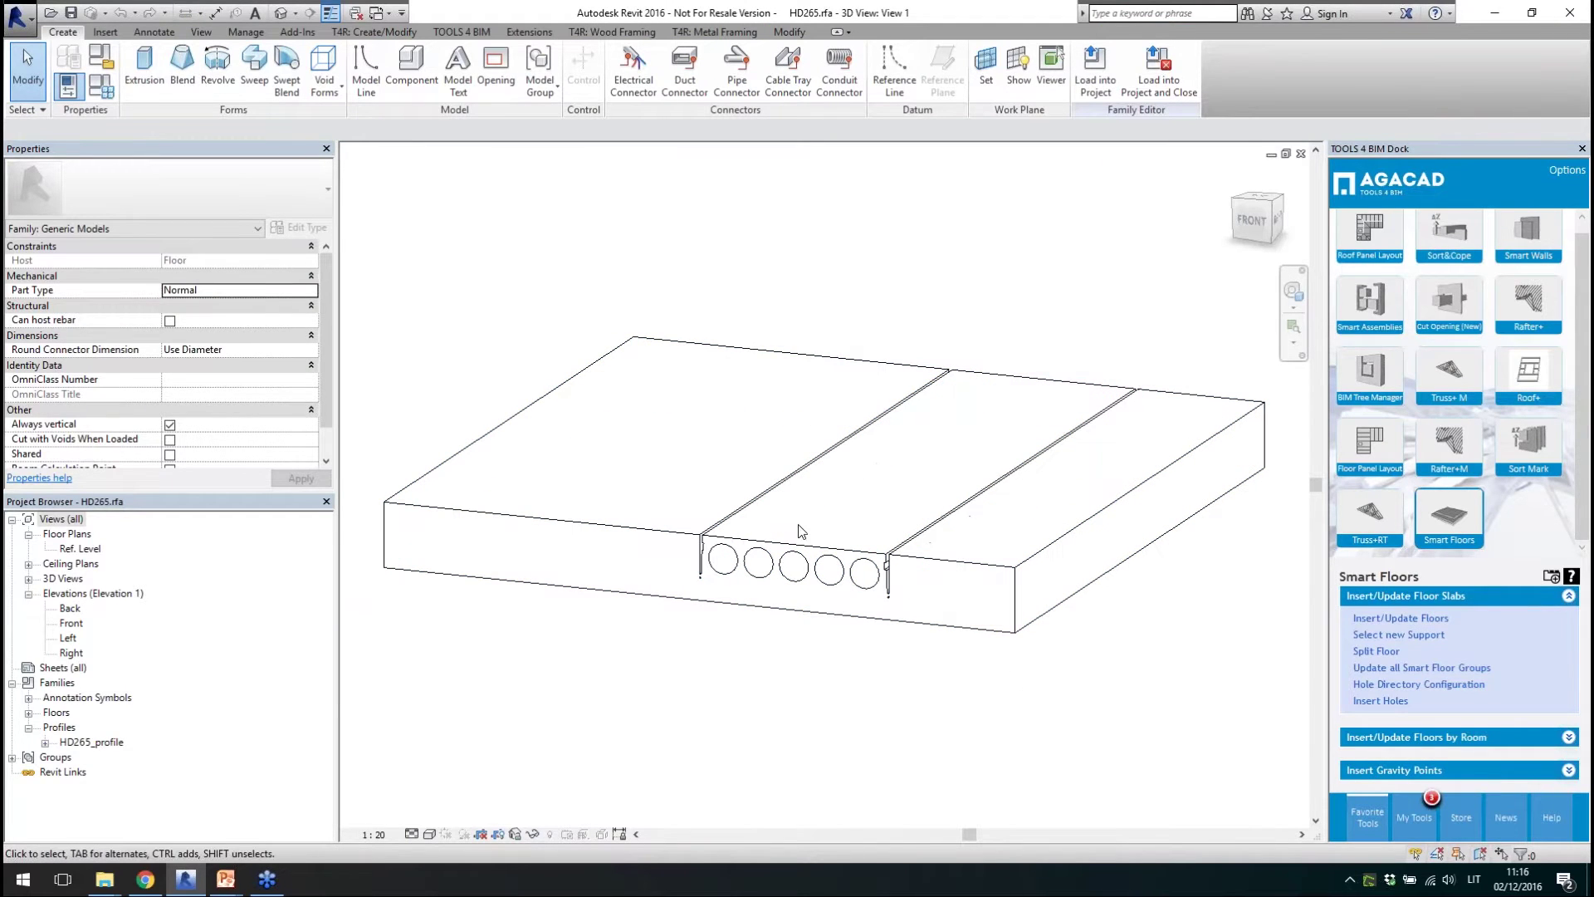
{"action": "double_click", "coordinate": [70, 637]}
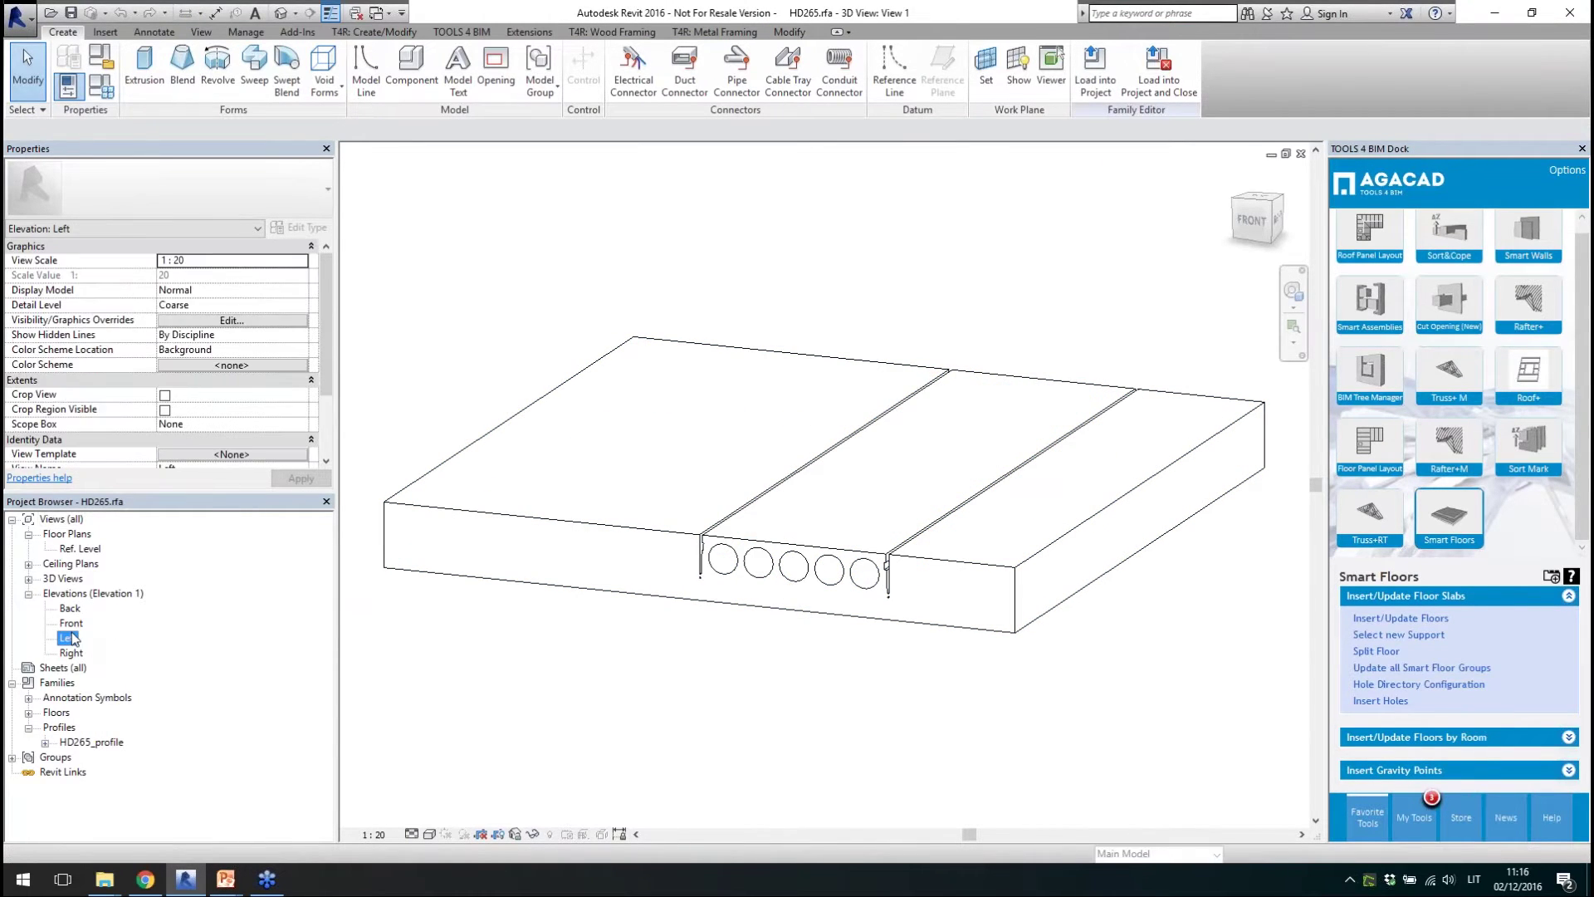
{"action": "double_click", "coordinate": [72, 623]}
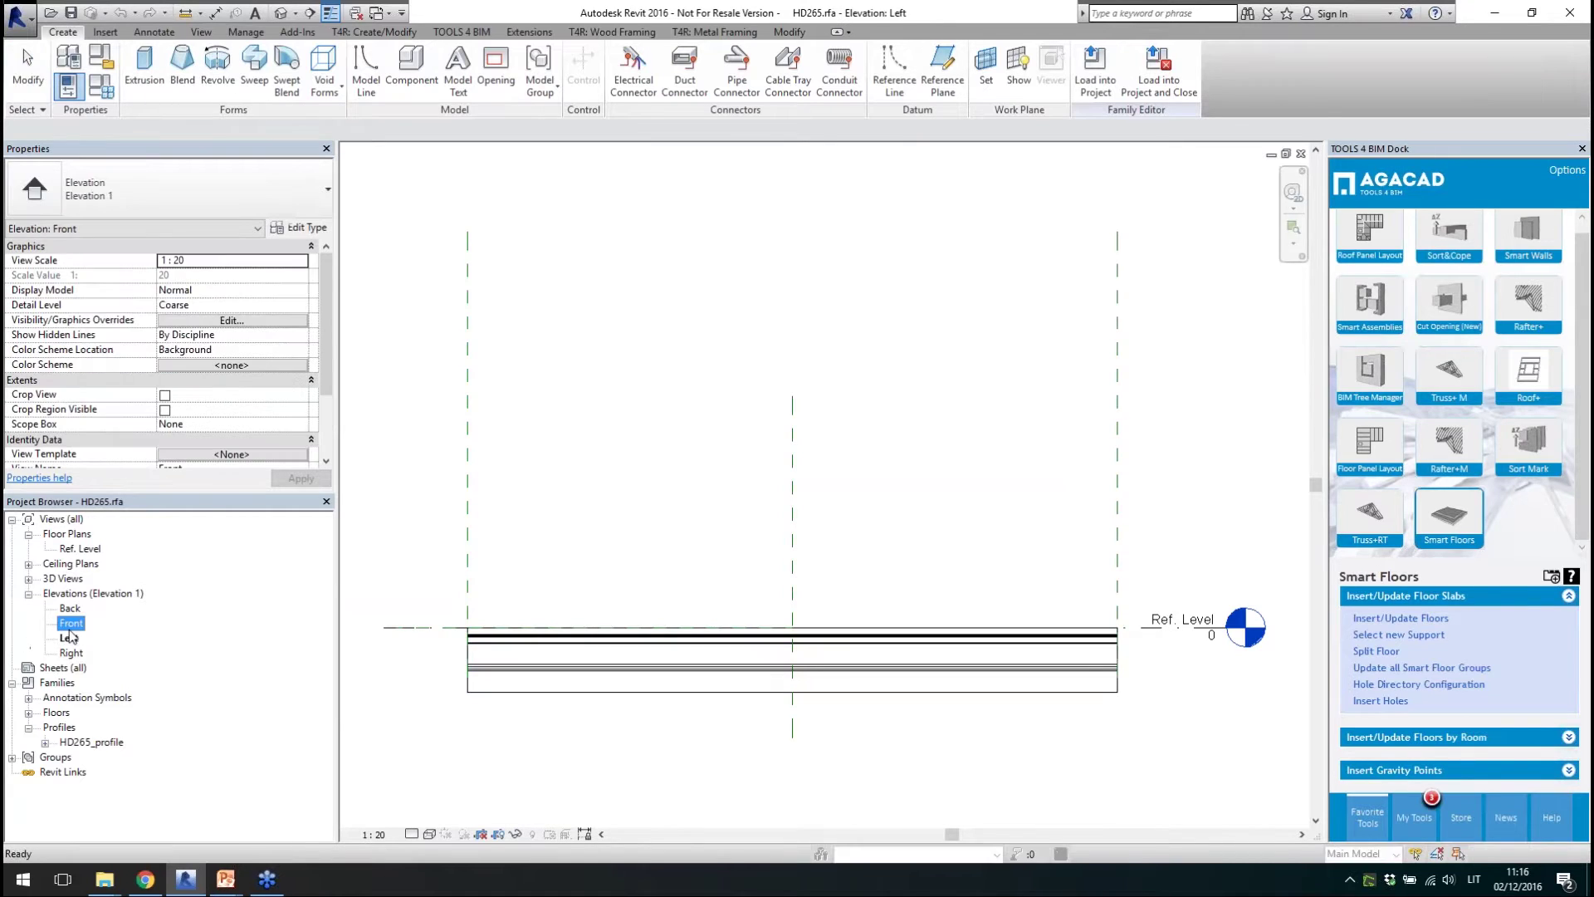
{"action": "left_click", "coordinate": [780, 527]}
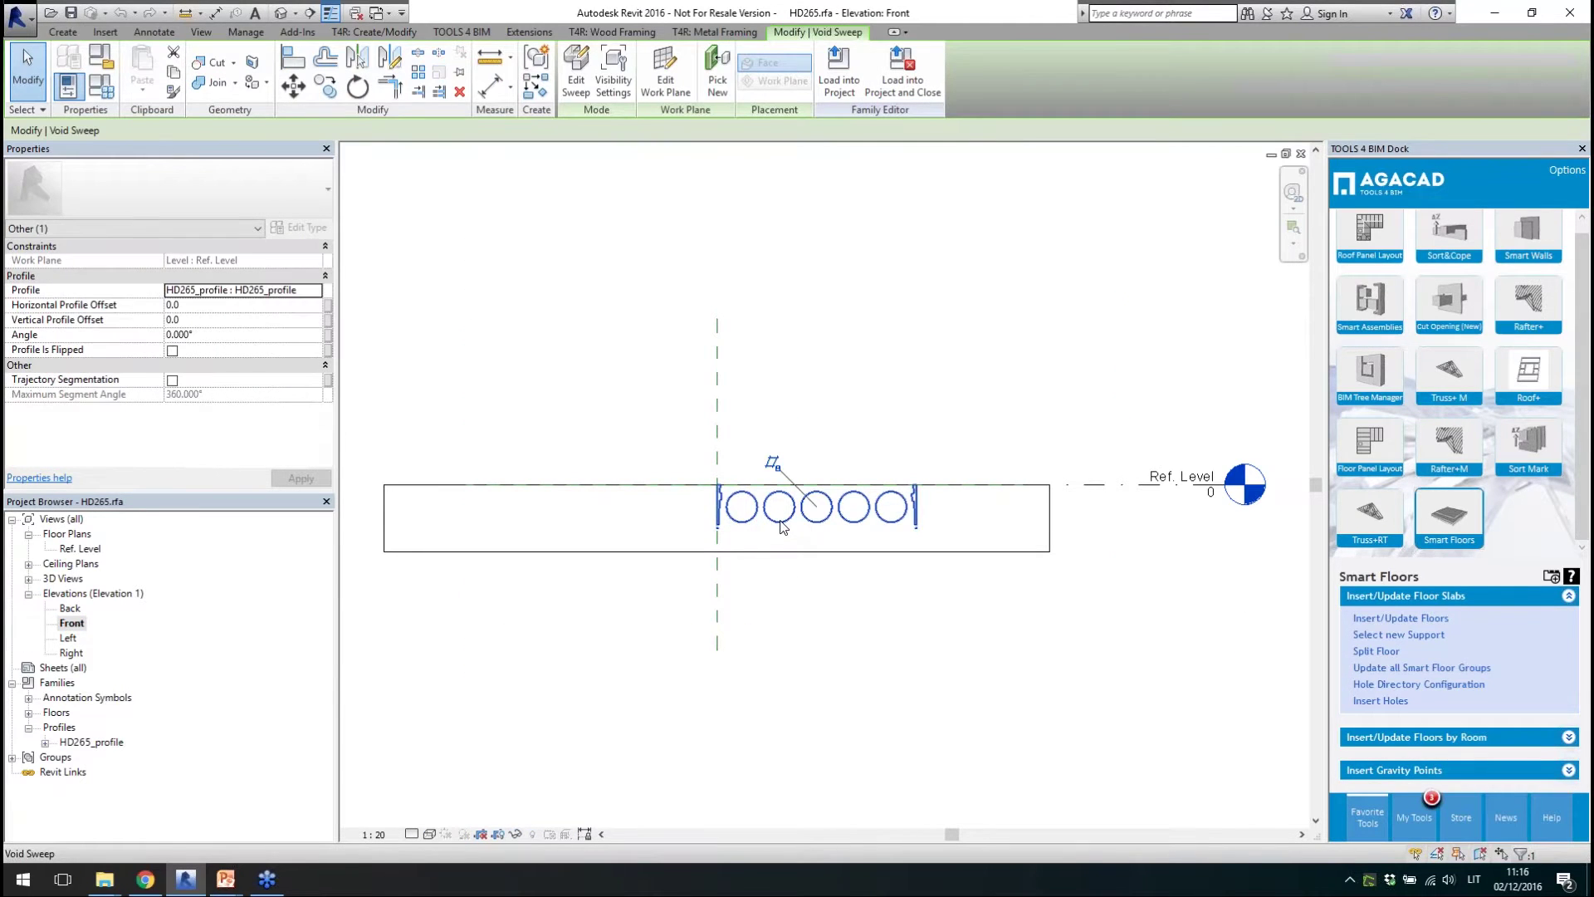
- Open the HD265_profile family for editing and inspect one of its circular core outlines, then clear the selection
{"action": "left_click", "coordinate": [73, 743]}
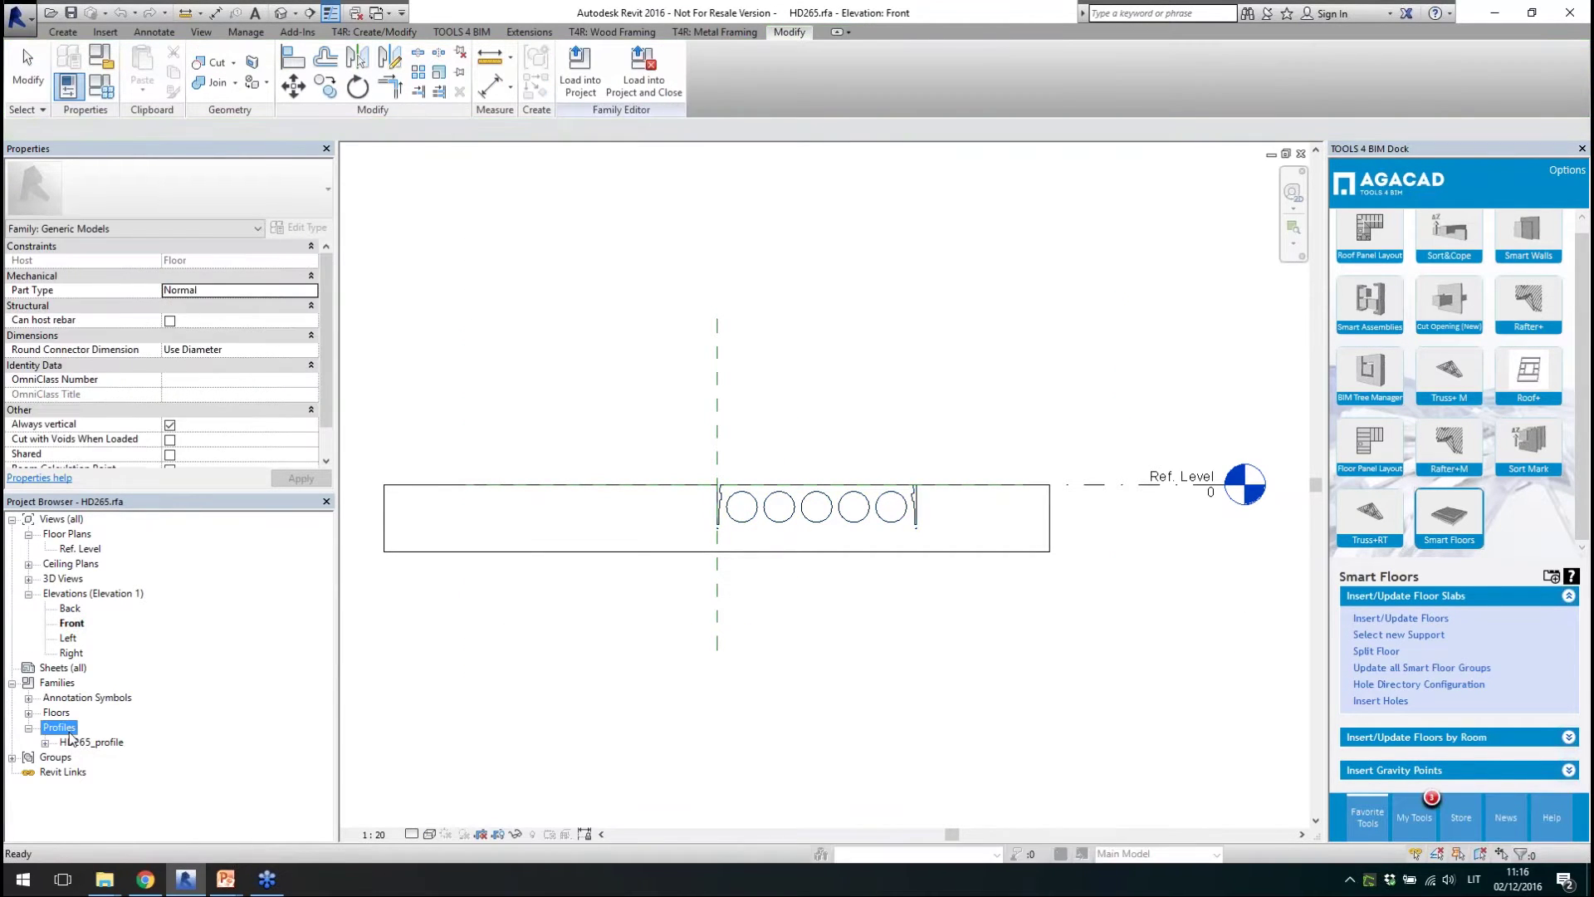
{"action": "right_click", "coordinate": [63, 744]}
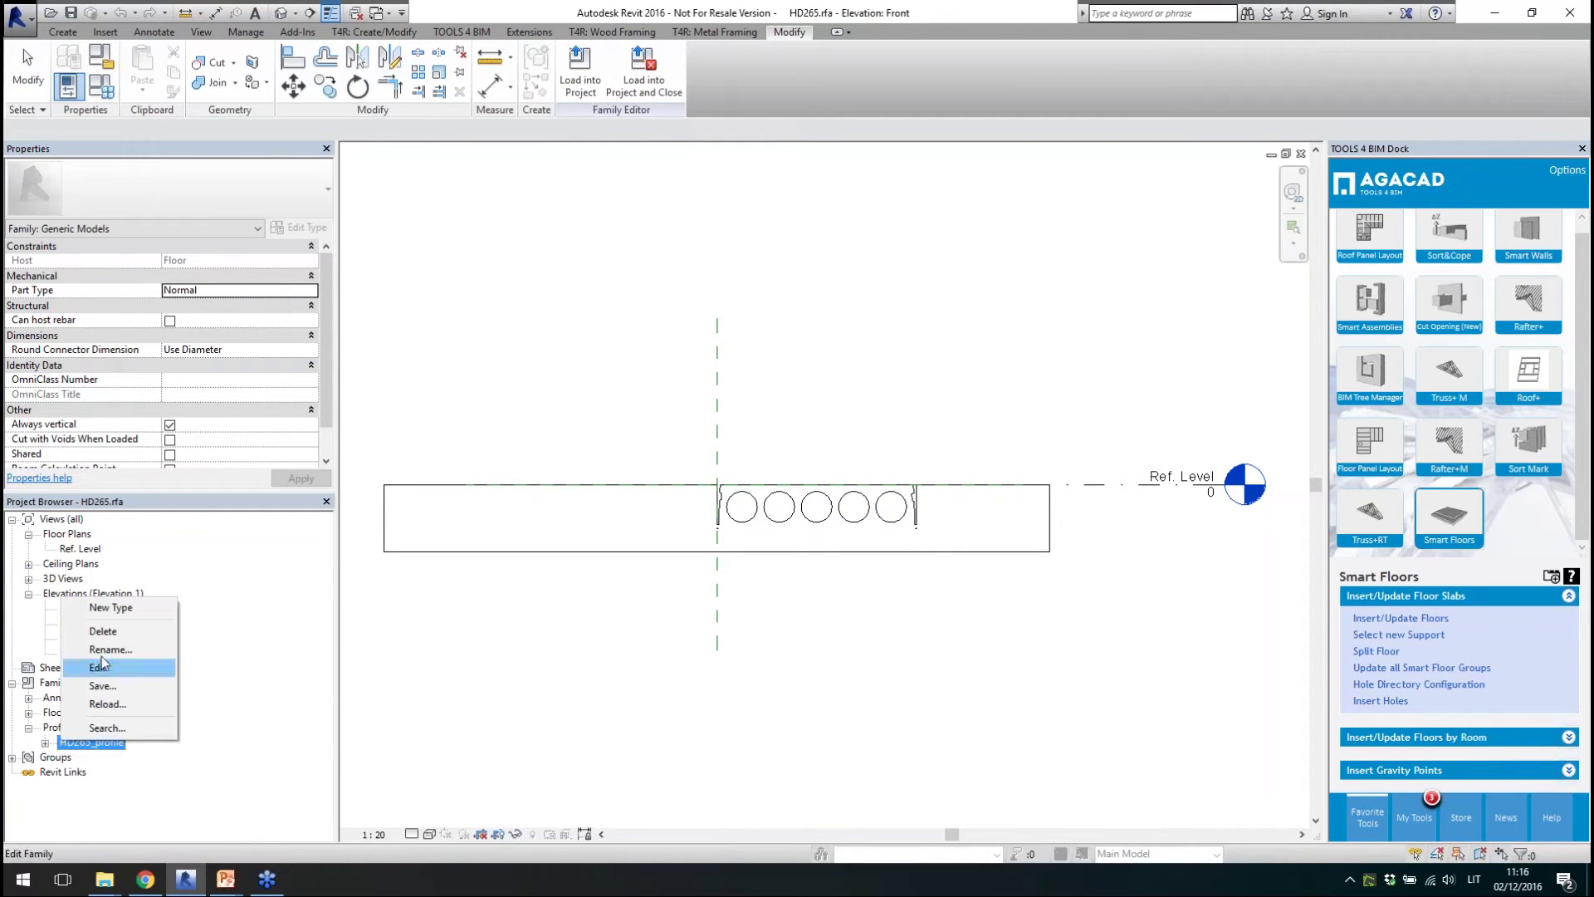
{"action": "left_click", "coordinate": [98, 669]}
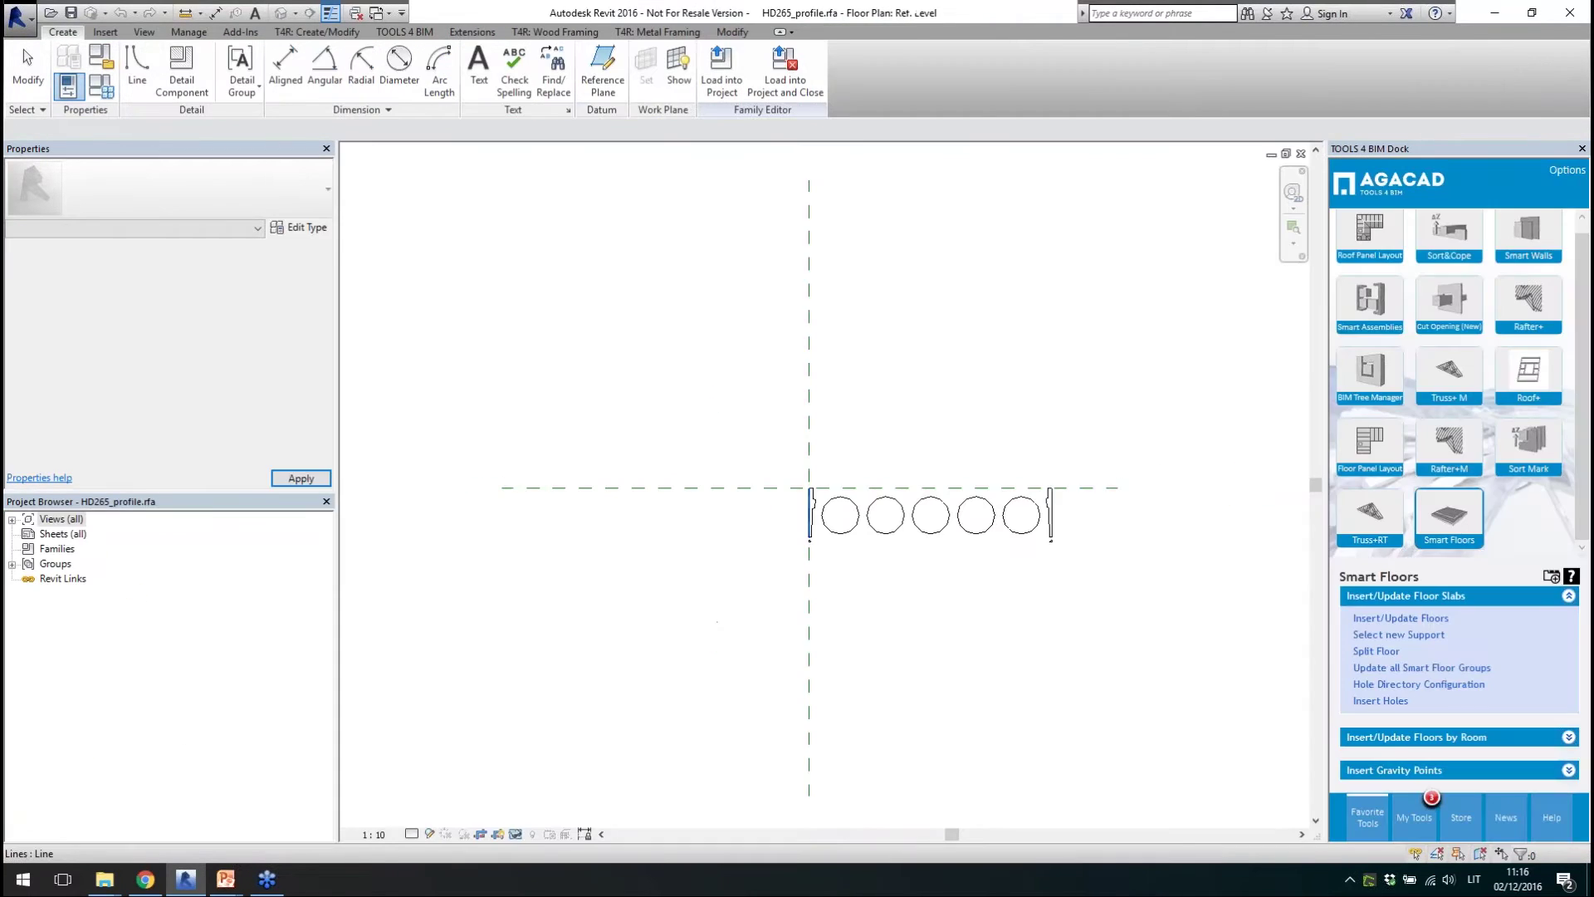
{"action": "scroll", "coordinate": [1126, 550], "scroll_direction": "up", "scroll_amount": 3}
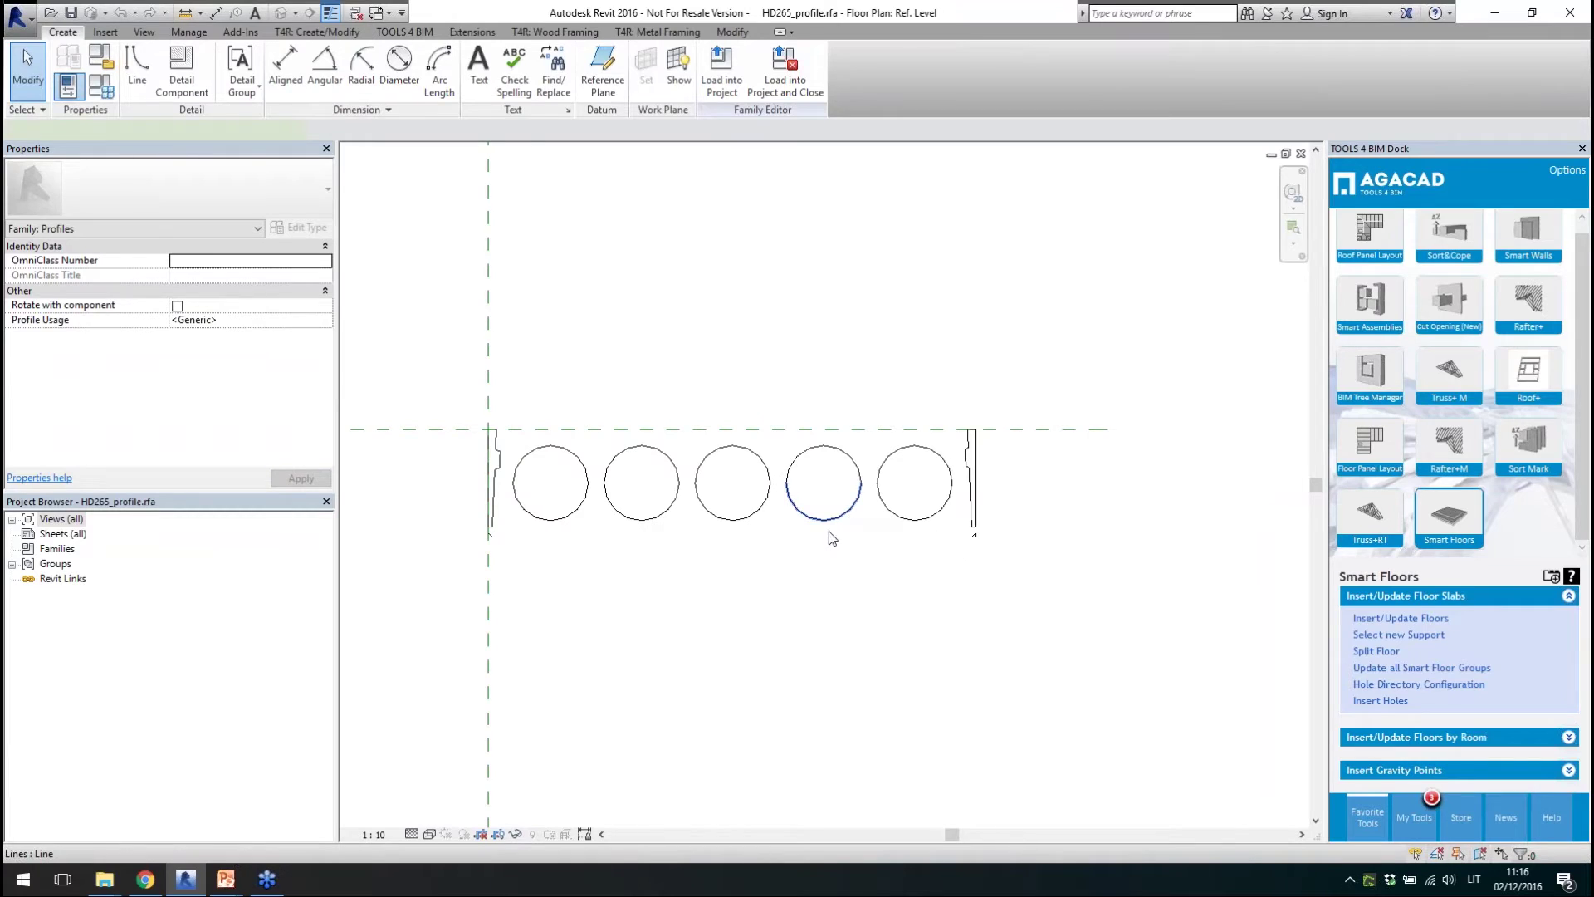
{"action": "left_click", "coordinate": [827, 523]}
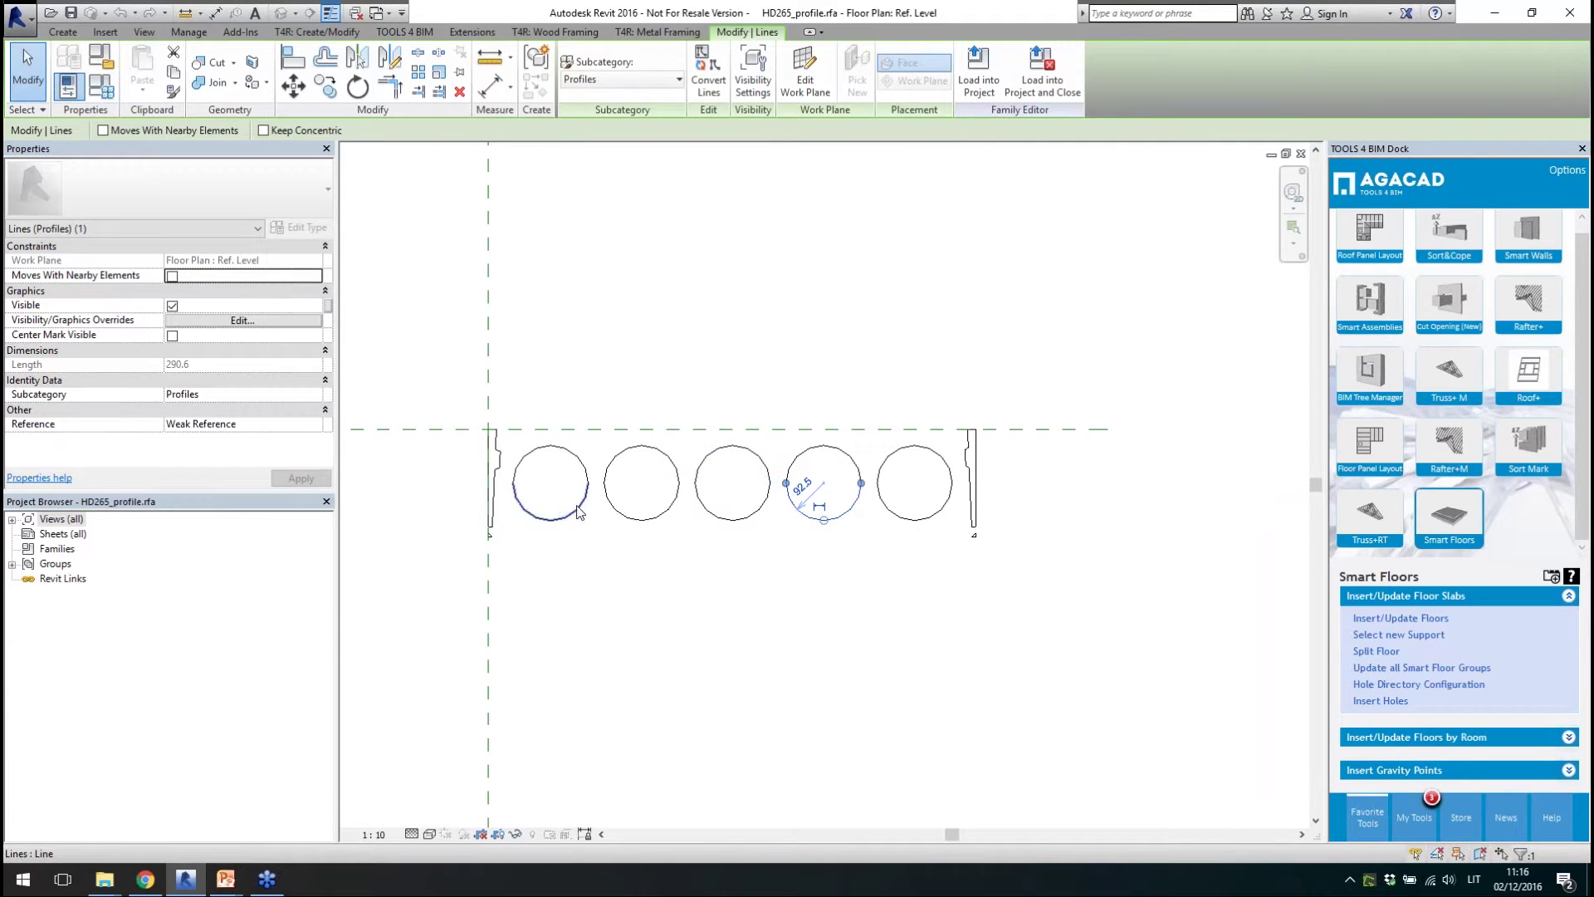
{"action": "left_click", "coordinate": [583, 569]}
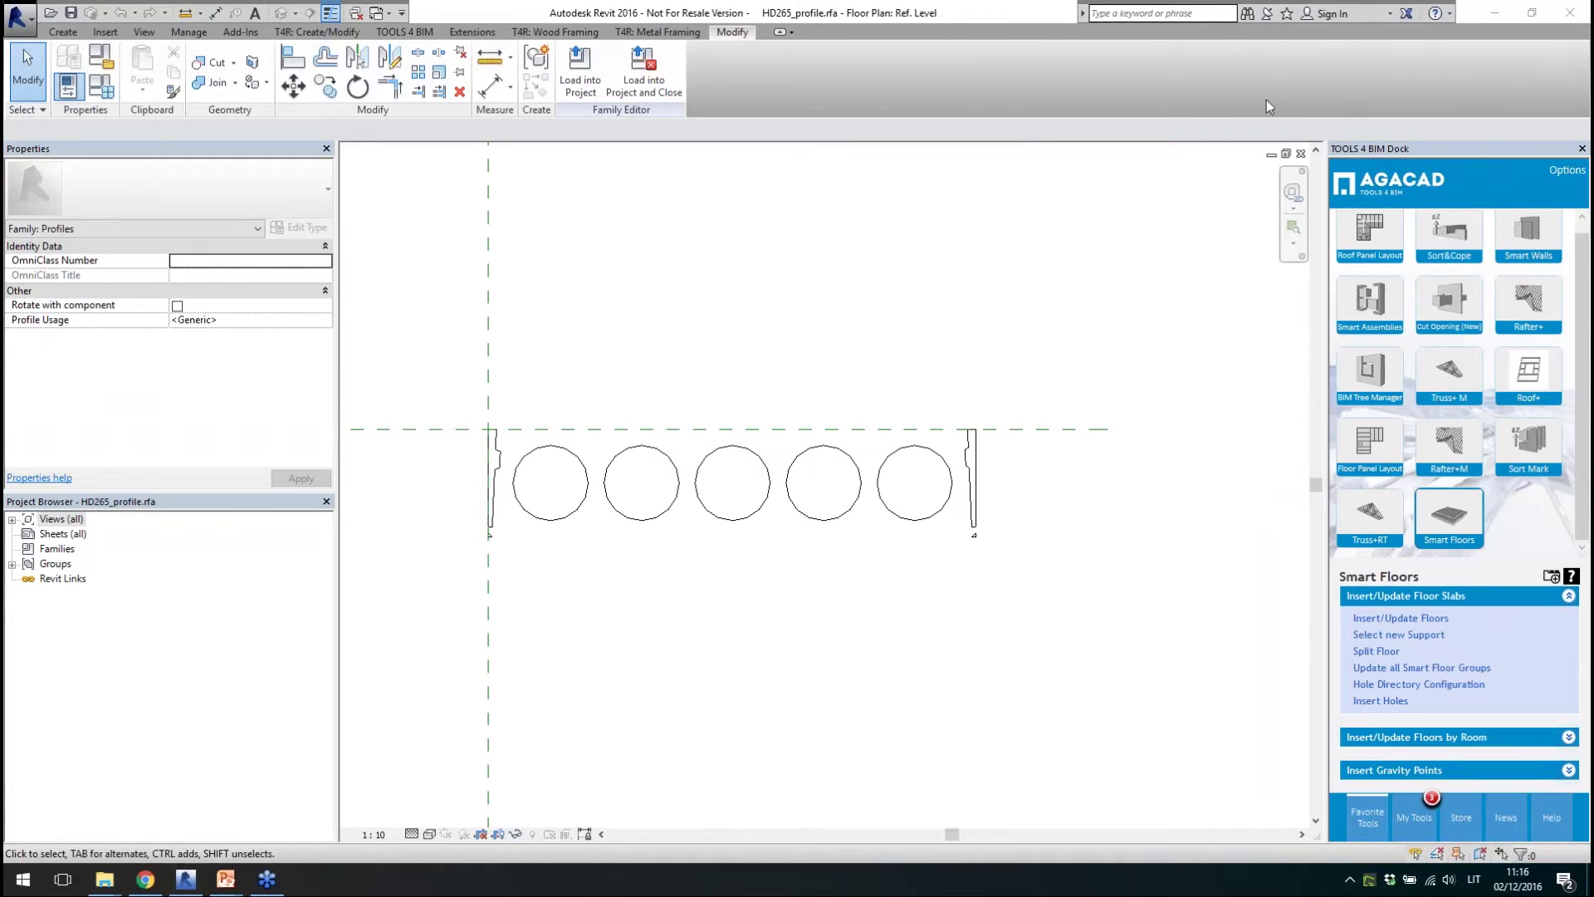
- Close the profile family and the HD265 elevation views to return to the family's 3D view
{"action": "left_click", "coordinate": [1302, 156]}
{"action": "left_click", "coordinate": [830, 452]}
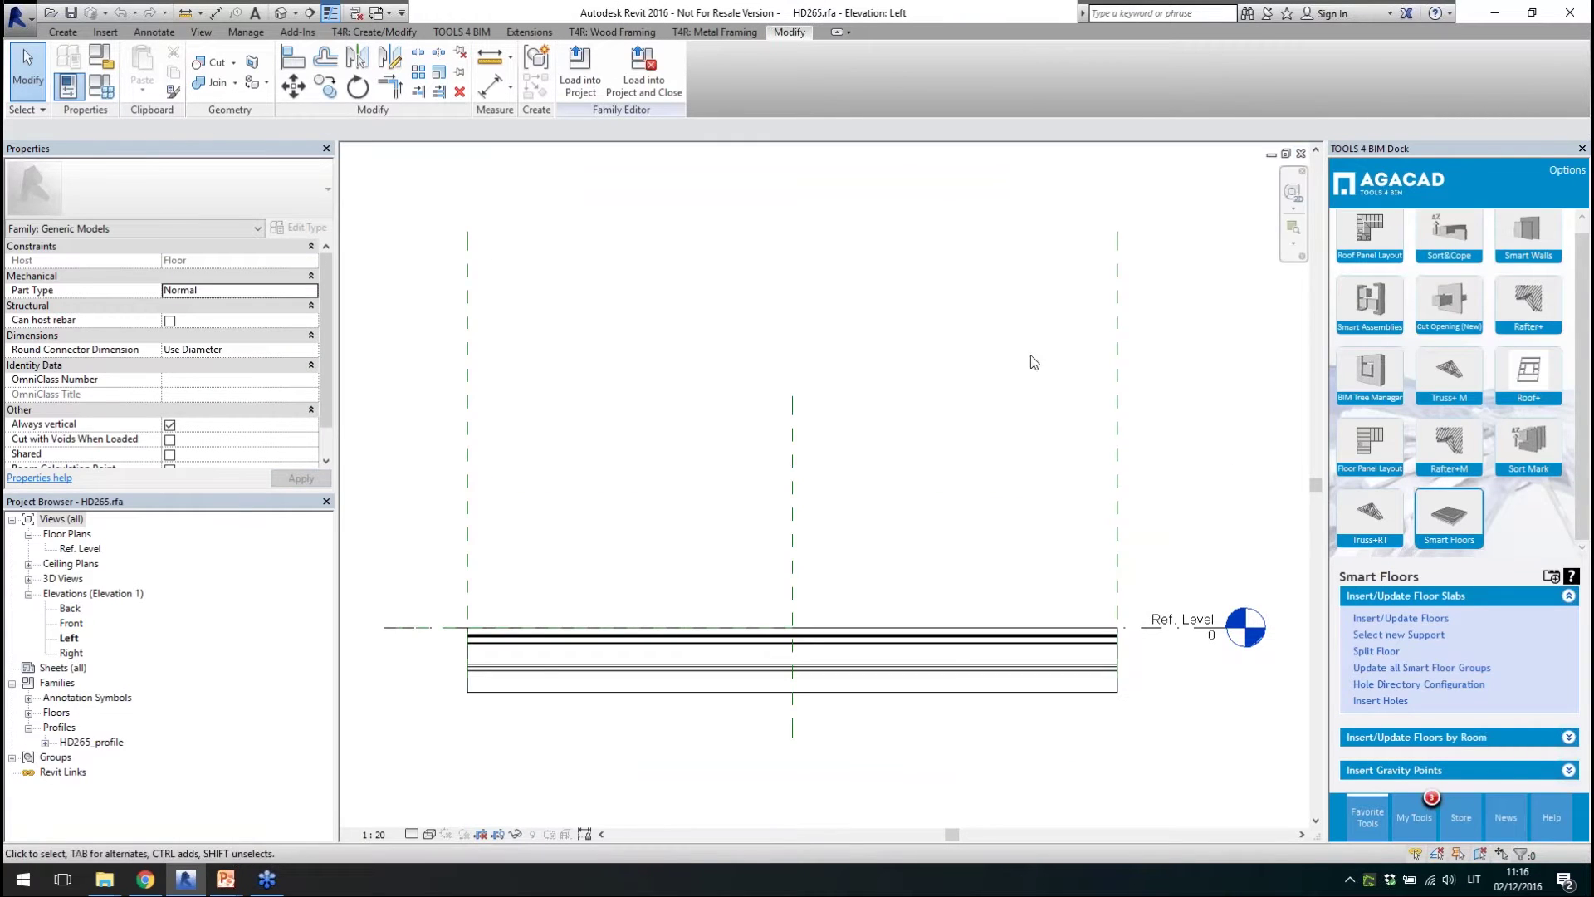
{"action": "left_click", "coordinate": [1301, 155]}
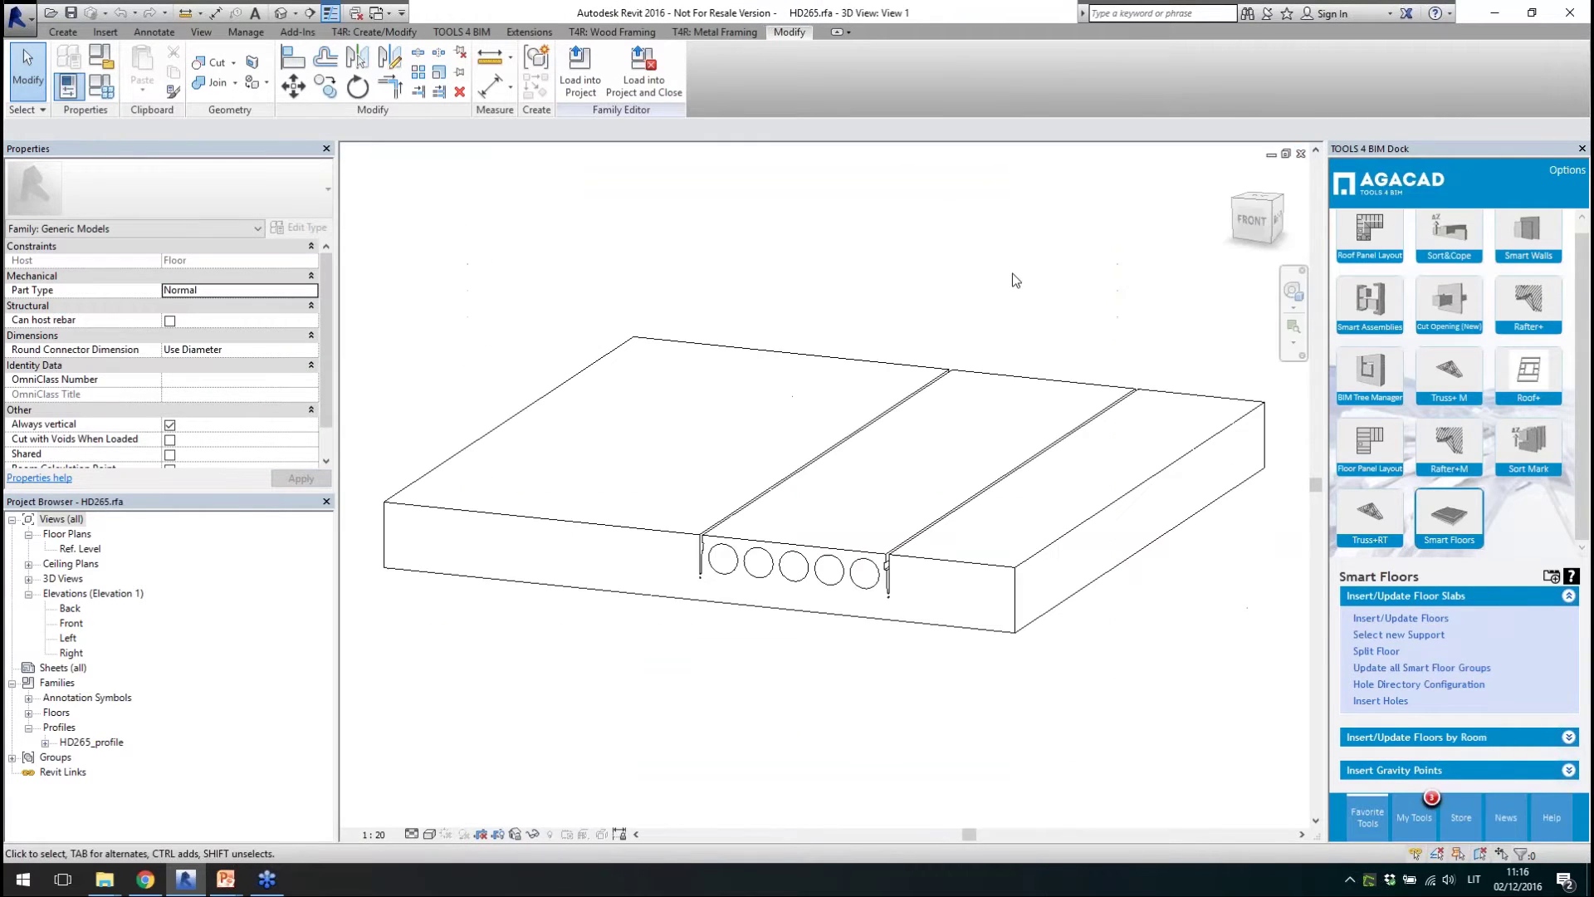
- Close the HD265 family and inspect a Level 4 hollow core slab where it meets the supporting beam
{"action": "left_click", "coordinate": [1301, 156]}
{"action": "left_click", "coordinate": [832, 442]}
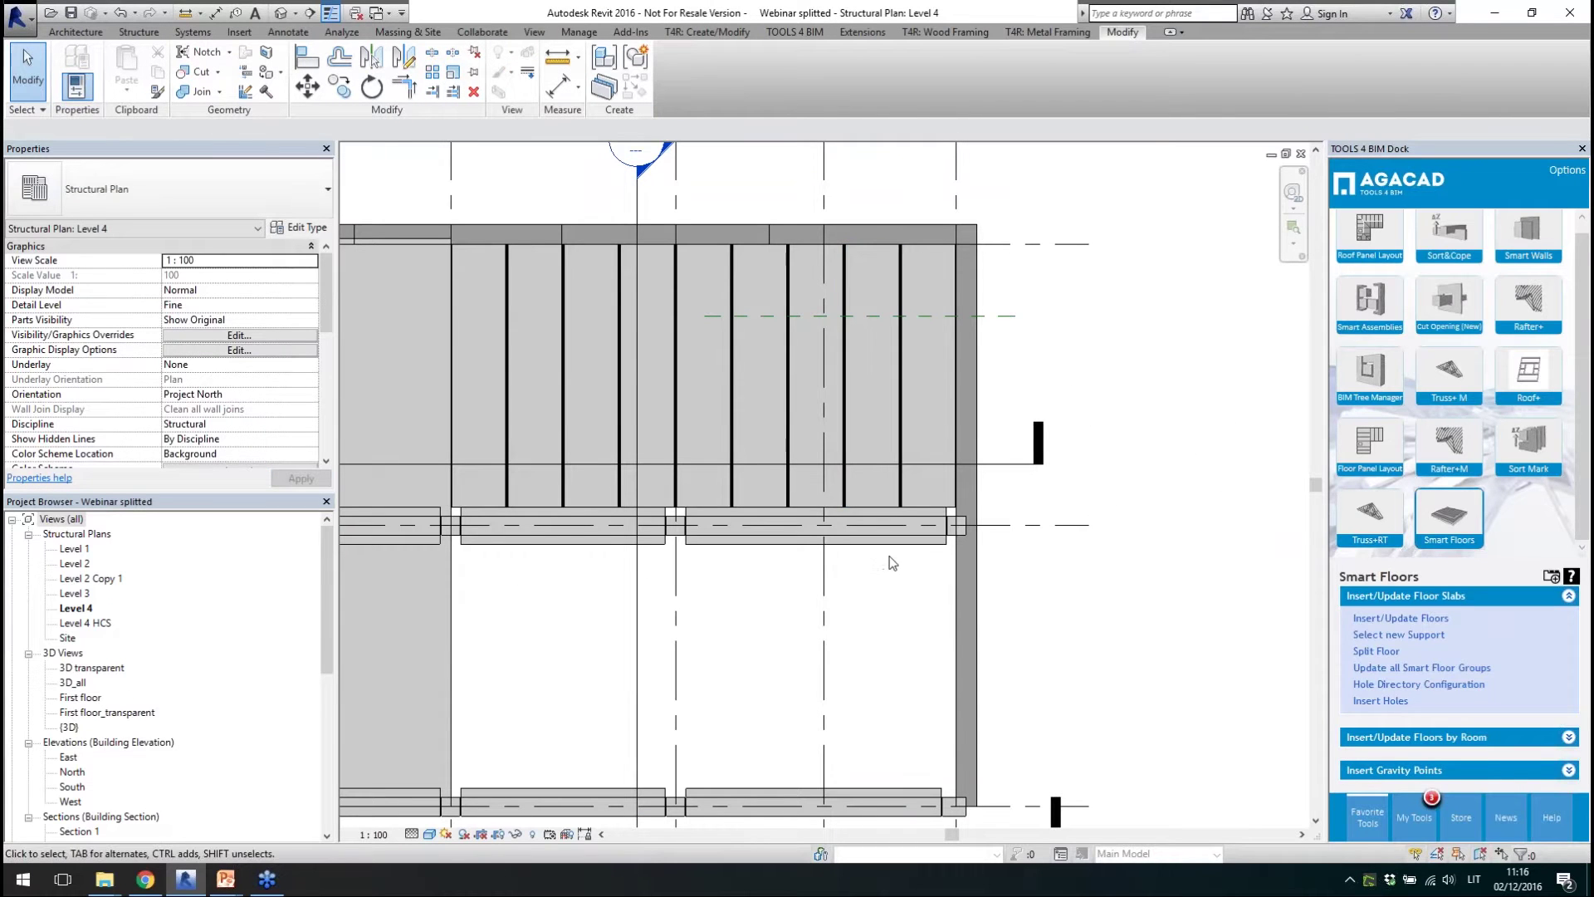
{"action": "left_click", "coordinate": [800, 504]}
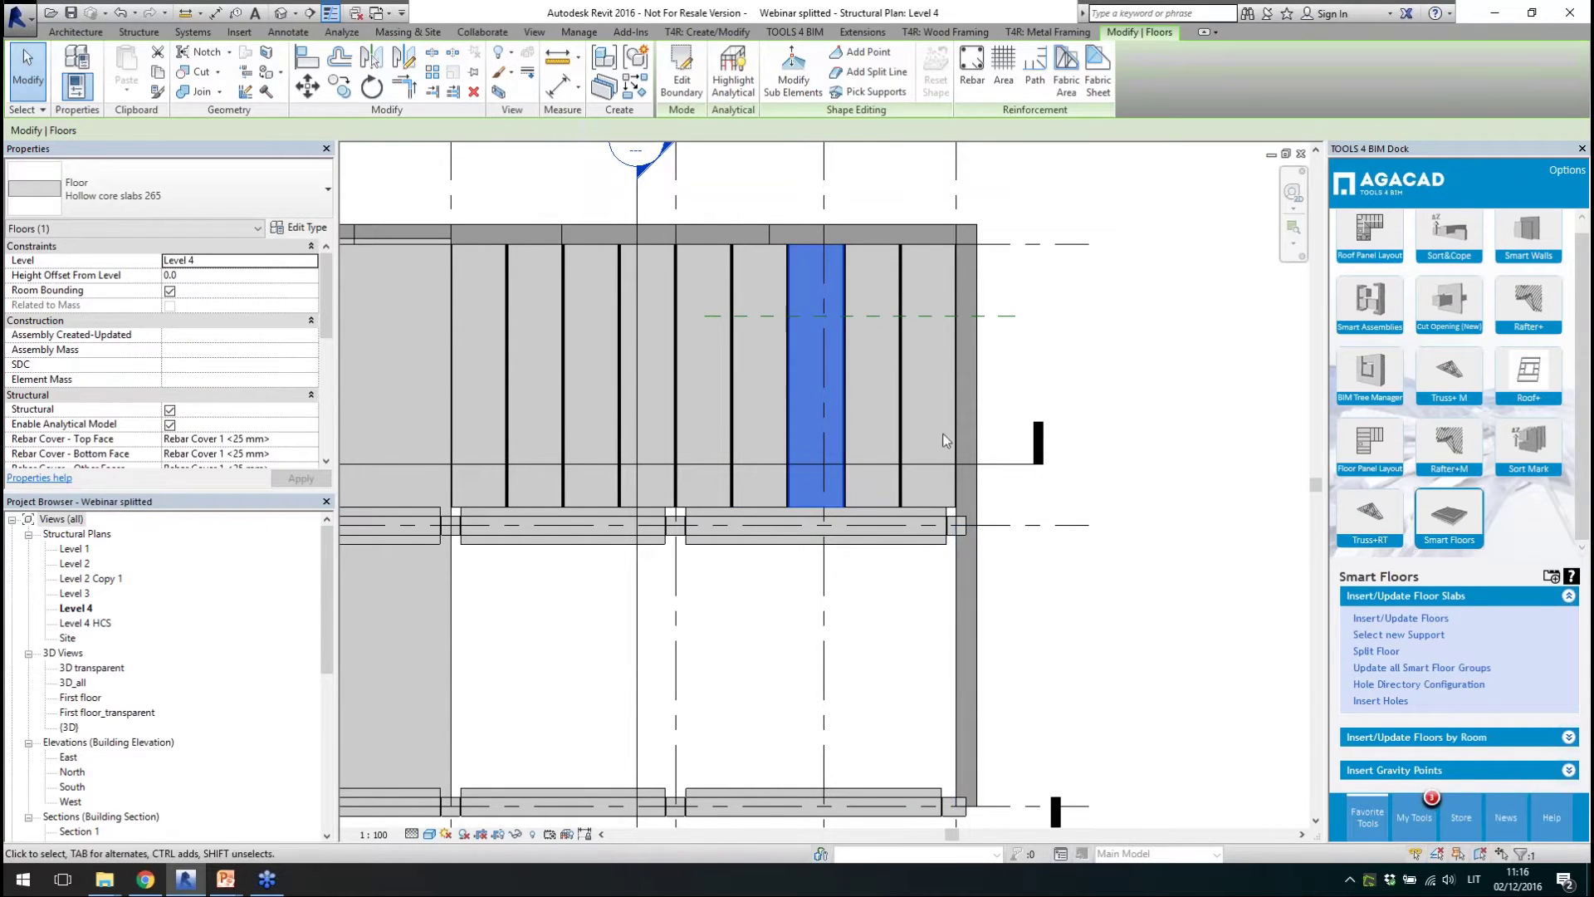
{"action": "scroll", "coordinate": [822, 523], "scroll_direction": "up", "scroll_amount": 4}
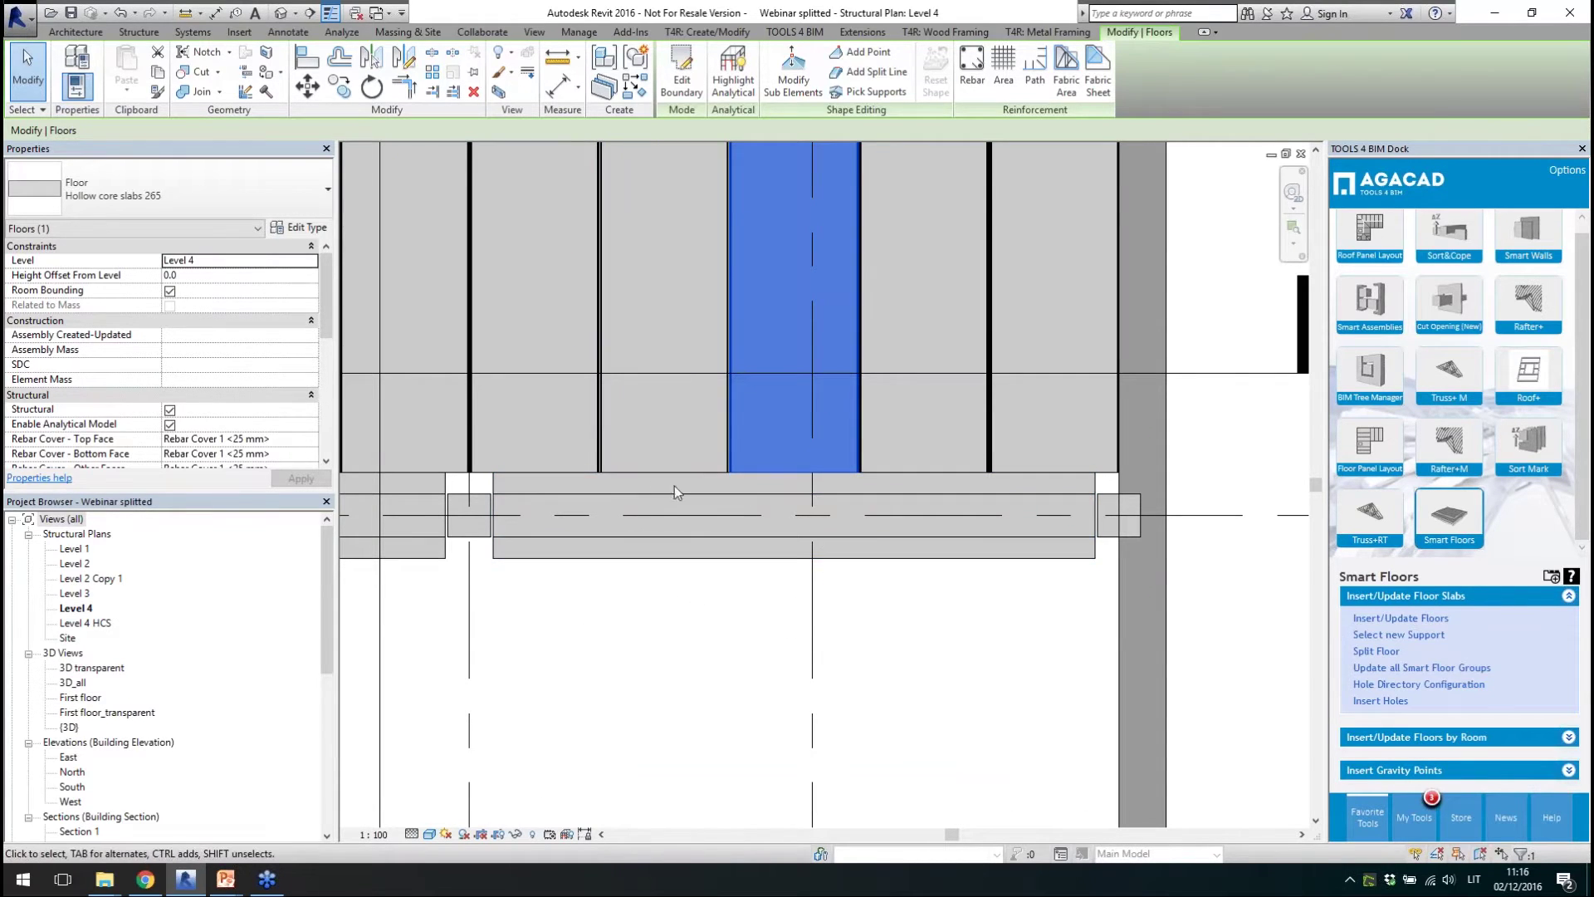
{"action": "scroll", "coordinate": [994, 543], "scroll_direction": "down", "scroll_amount": 3}
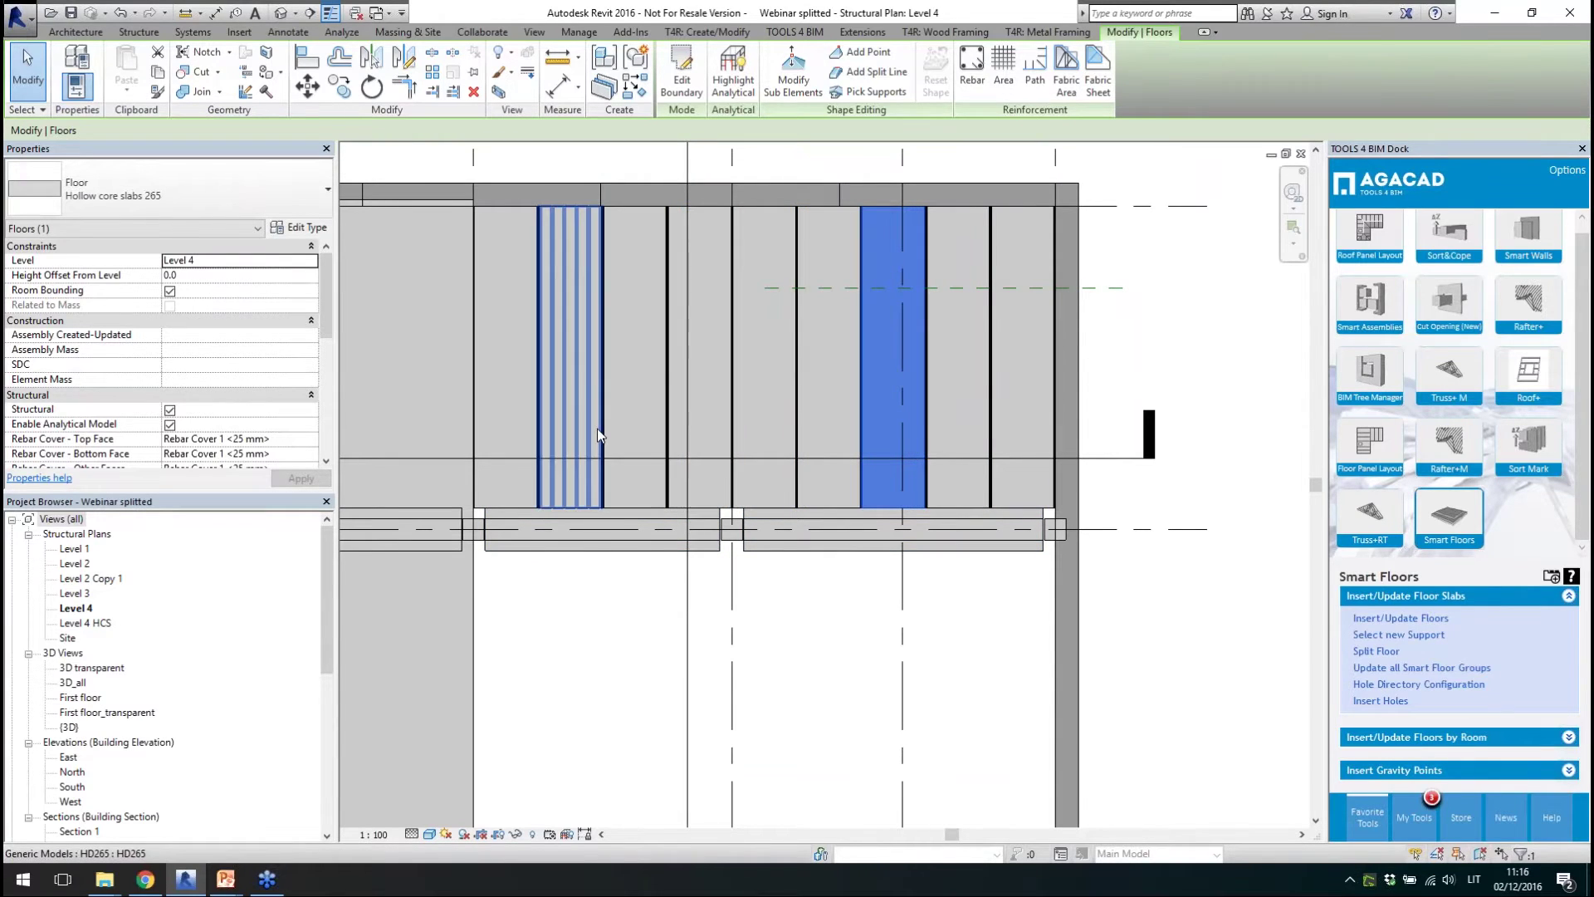
- Open the selected slab's floor group for updating and set its start and end support offsets to 100
{"action": "left_click", "coordinate": [1385, 620]}
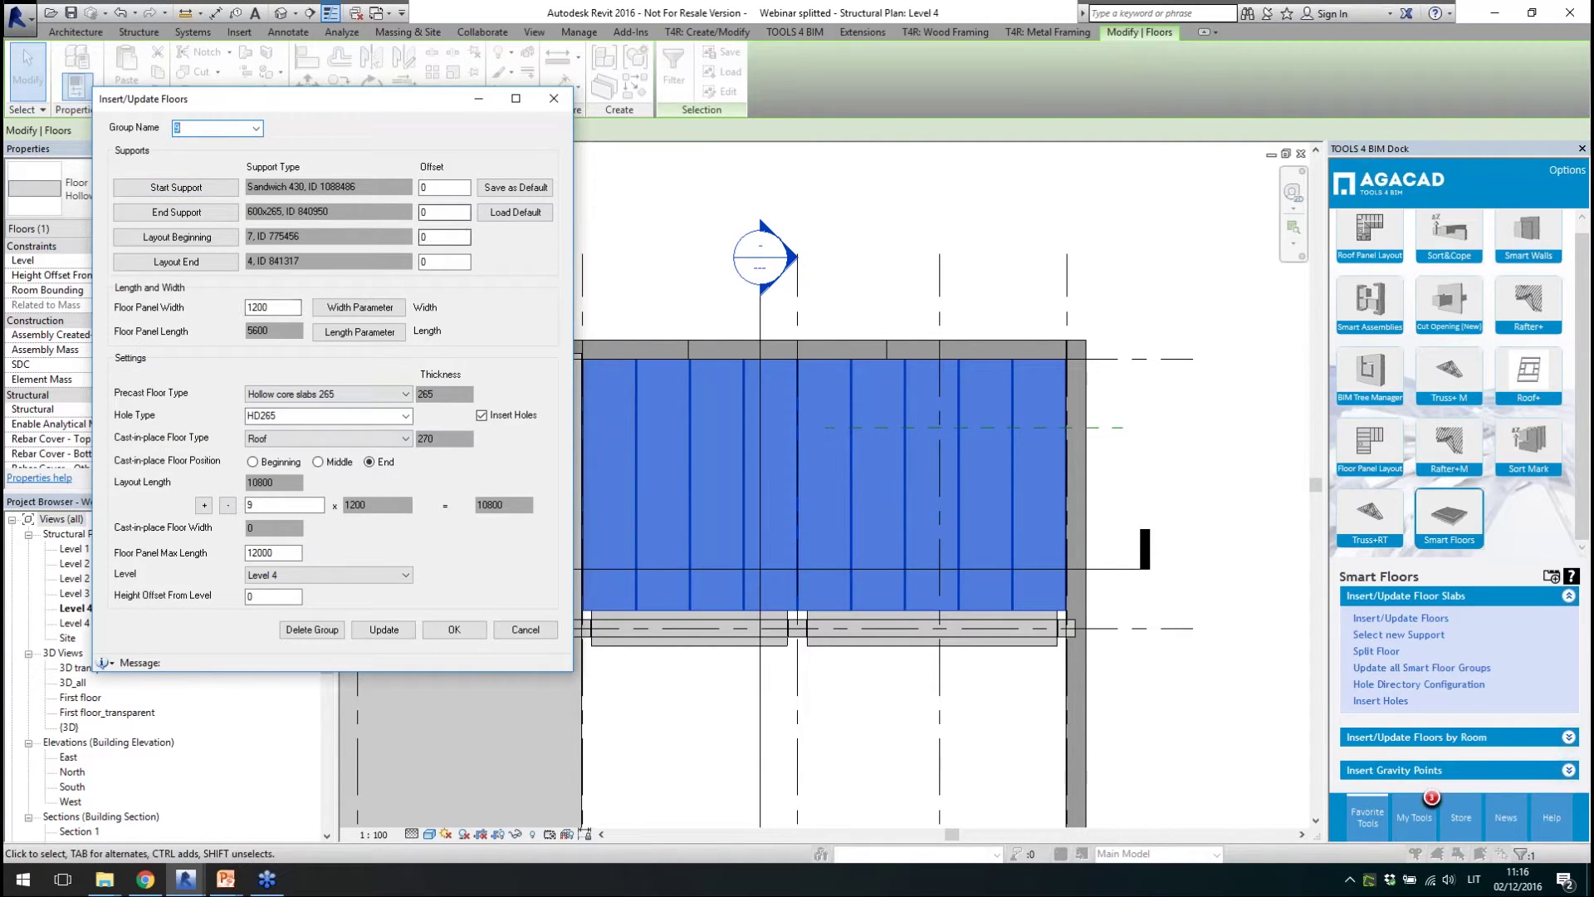
{"action": "left_click", "coordinate": [440, 188]}
{"action": "key", "text": "BackSpace"}
{"action": "type", "text": "1"}
{"action": "type", "text": "100"}
{"action": "left_click", "coordinate": [443, 188]}
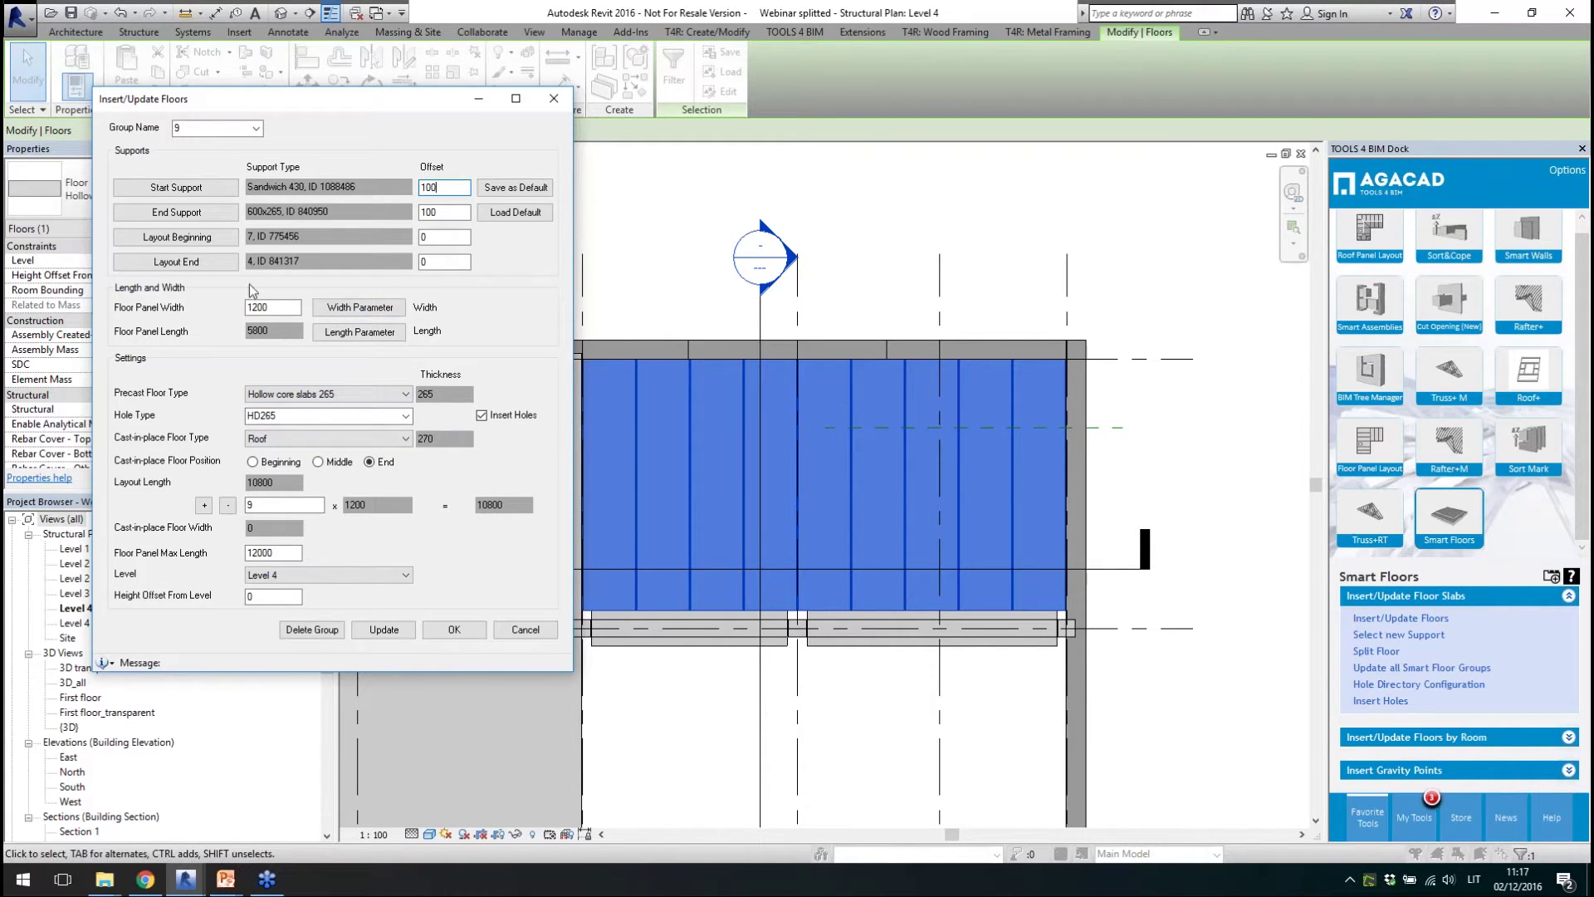
- Update the slab group to end its layout at grid line 6, with start and end support offsets of 100
{"action": "left_click", "coordinate": [204, 266]}
{"action": "left_click", "coordinate": [939, 259]}
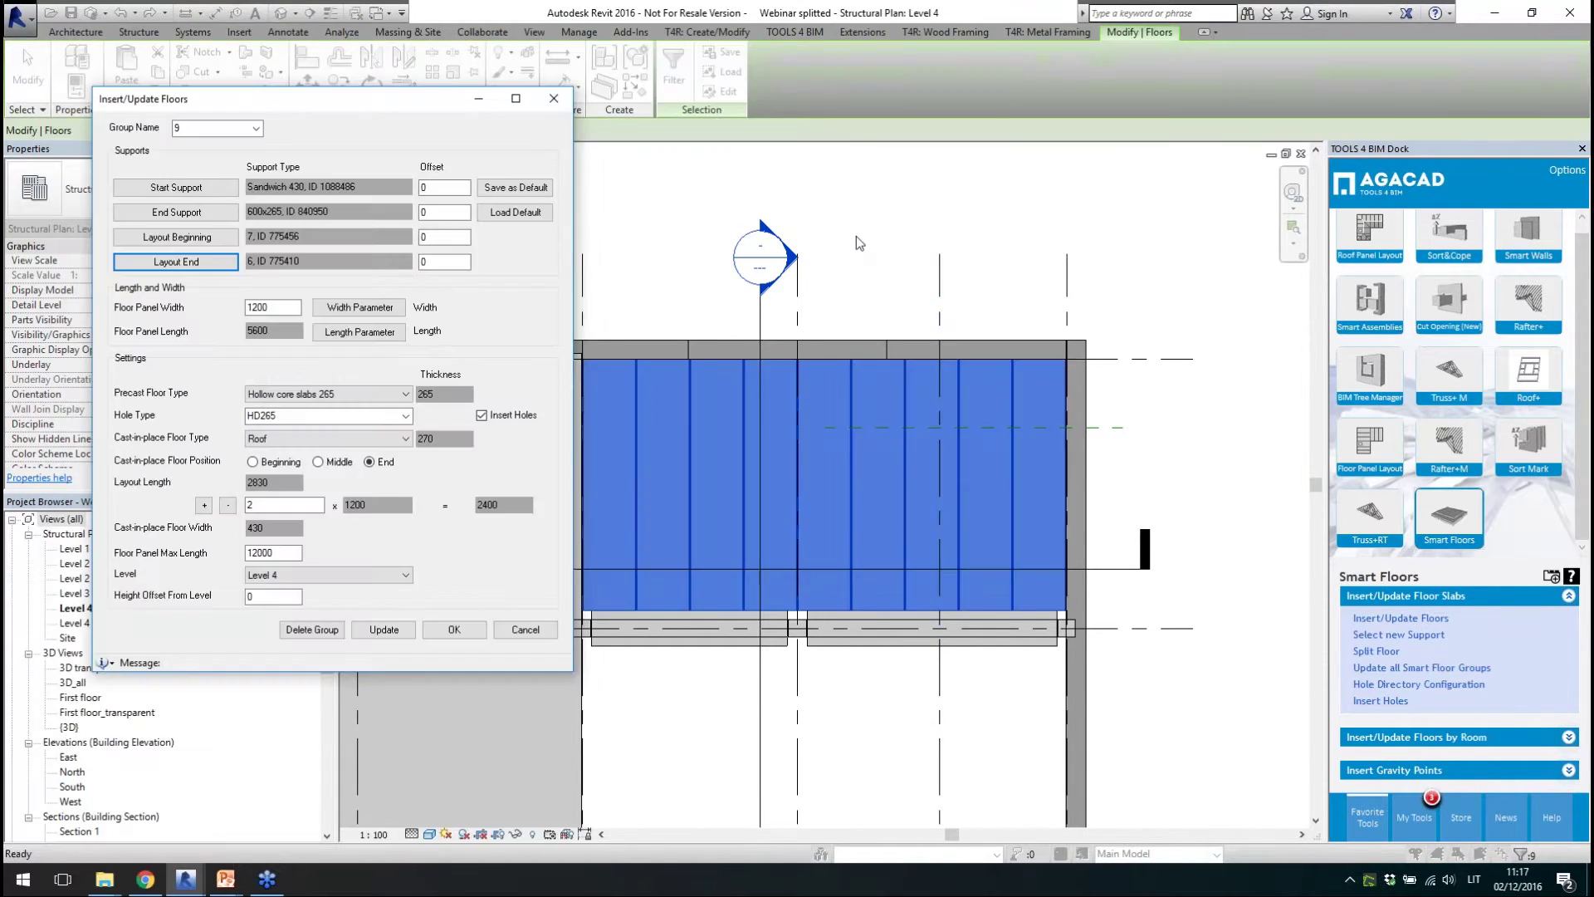
{"action": "double_click", "coordinate": [440, 187]}
{"action": "type", "text": "100"}
{"action": "key", "text": "Tab"}
{"action": "type", "text": "100"}
{"action": "key", "text": "Tab"}
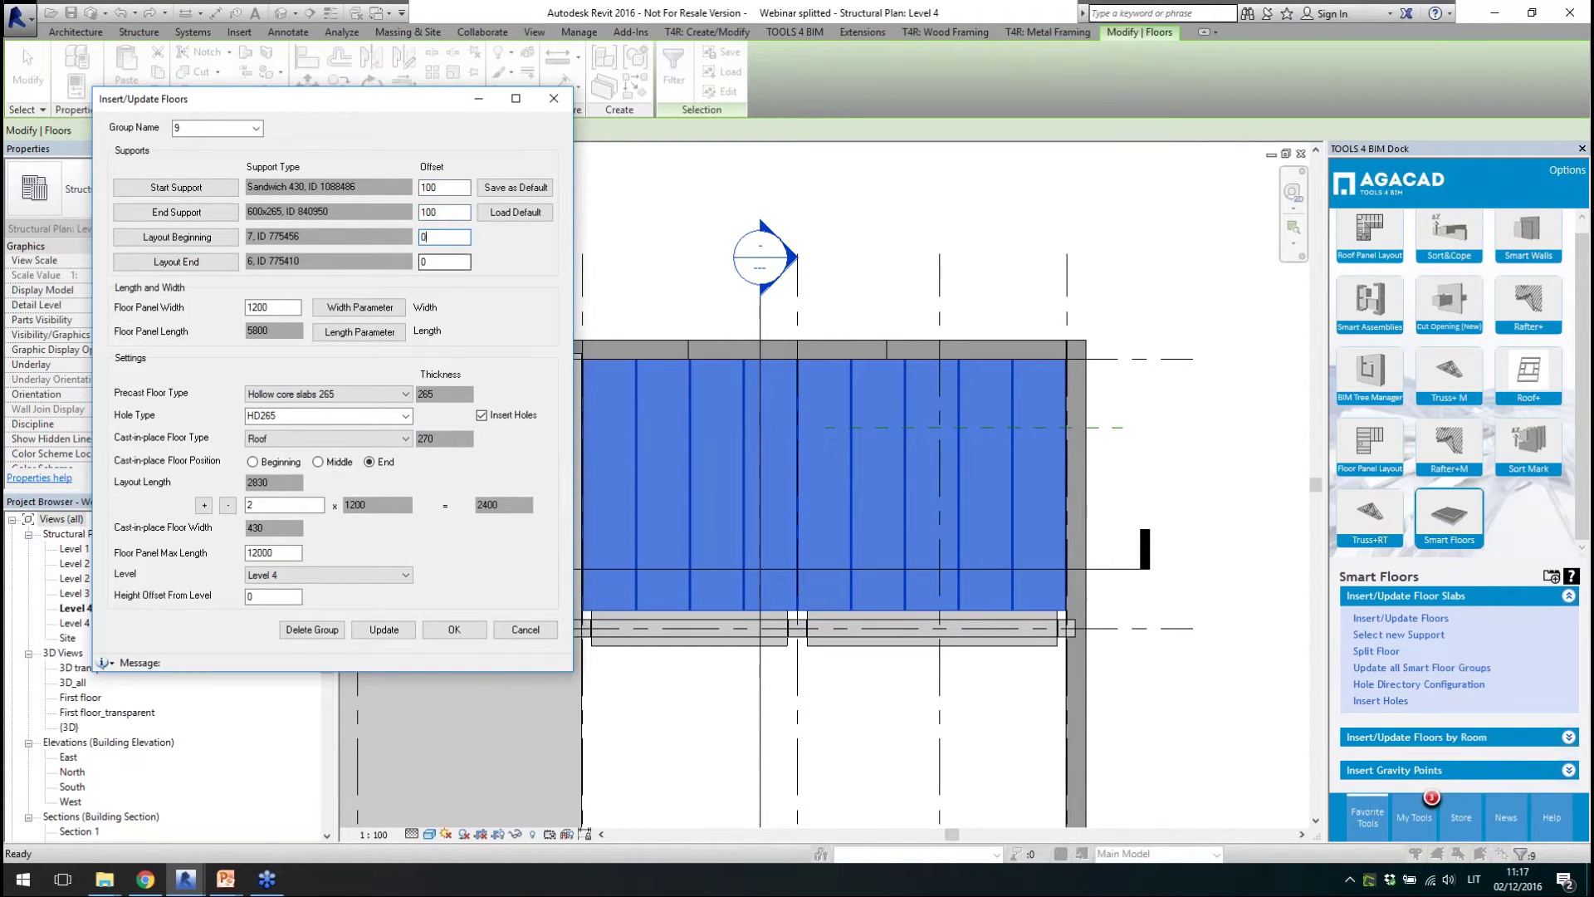
{"action": "left_click", "coordinate": [383, 630]}
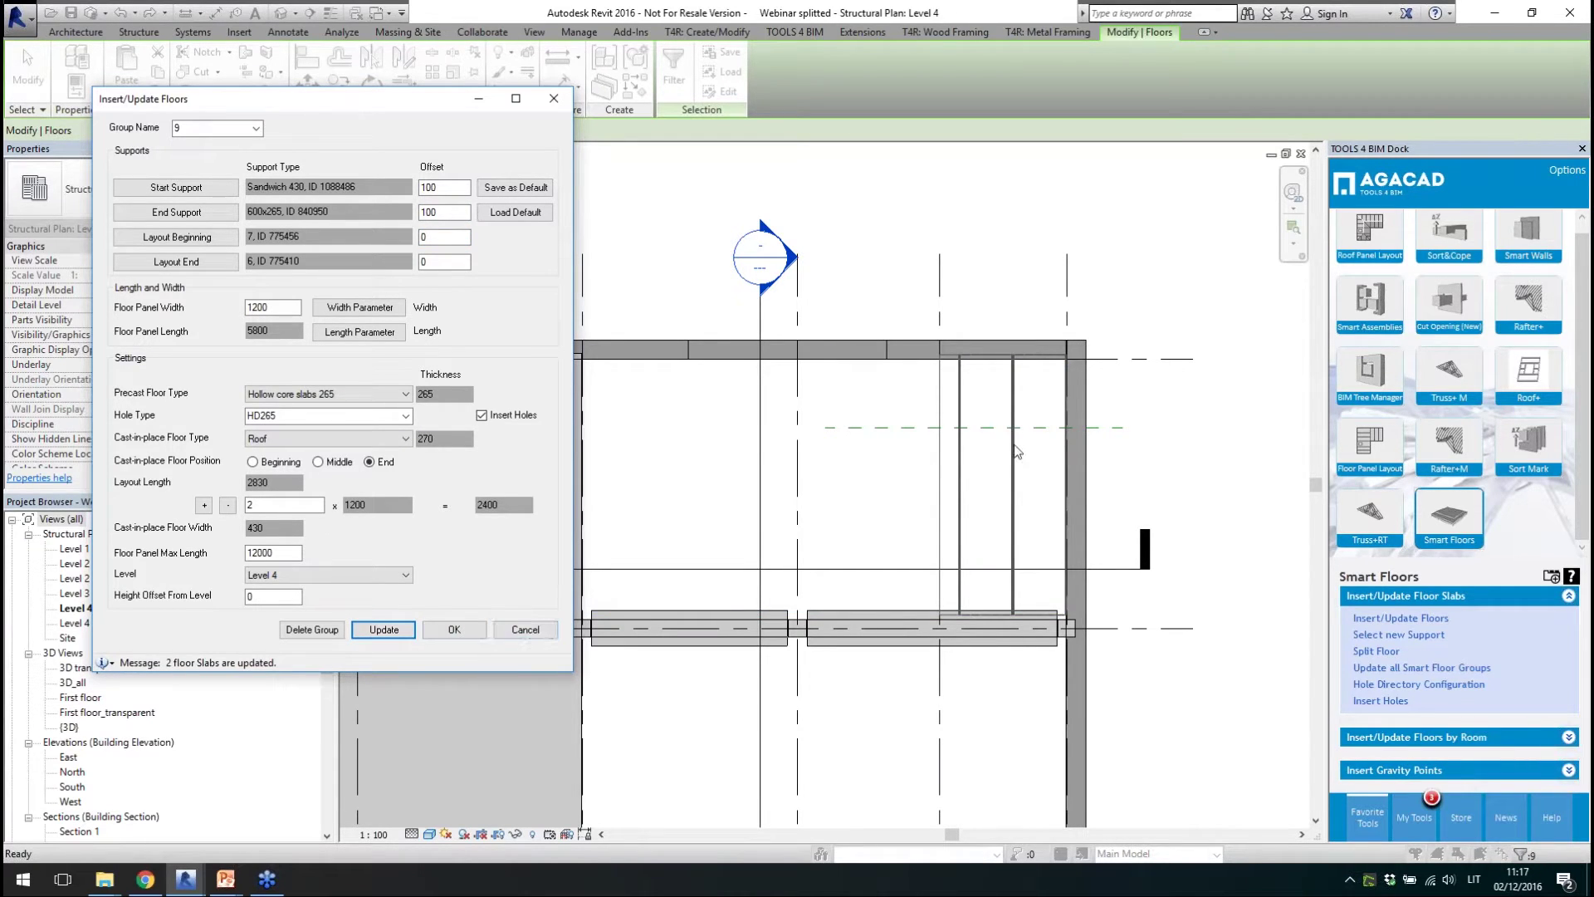
{"action": "left_click", "coordinate": [449, 634]}
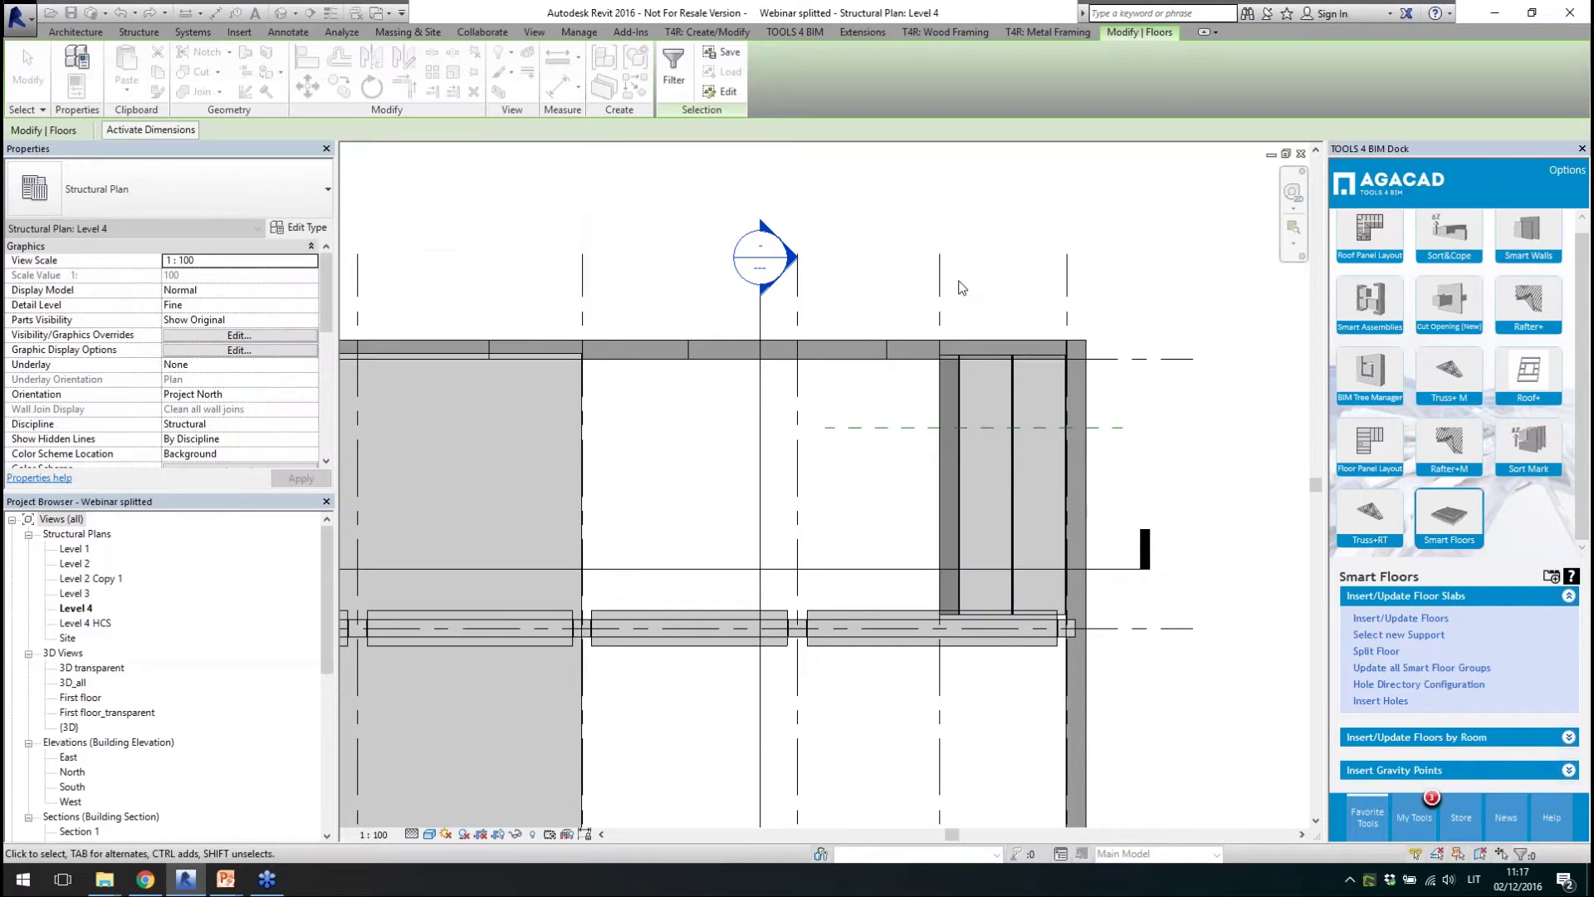
- Inspect the updated layout on the plan by selecting a slab's HD265 element and the narrow cast-in-place strip
{"action": "scroll", "coordinate": [1093, 437], "scroll_direction": "up", "scroll_amount": 2}
{"action": "left_click", "coordinate": [1010, 386]}
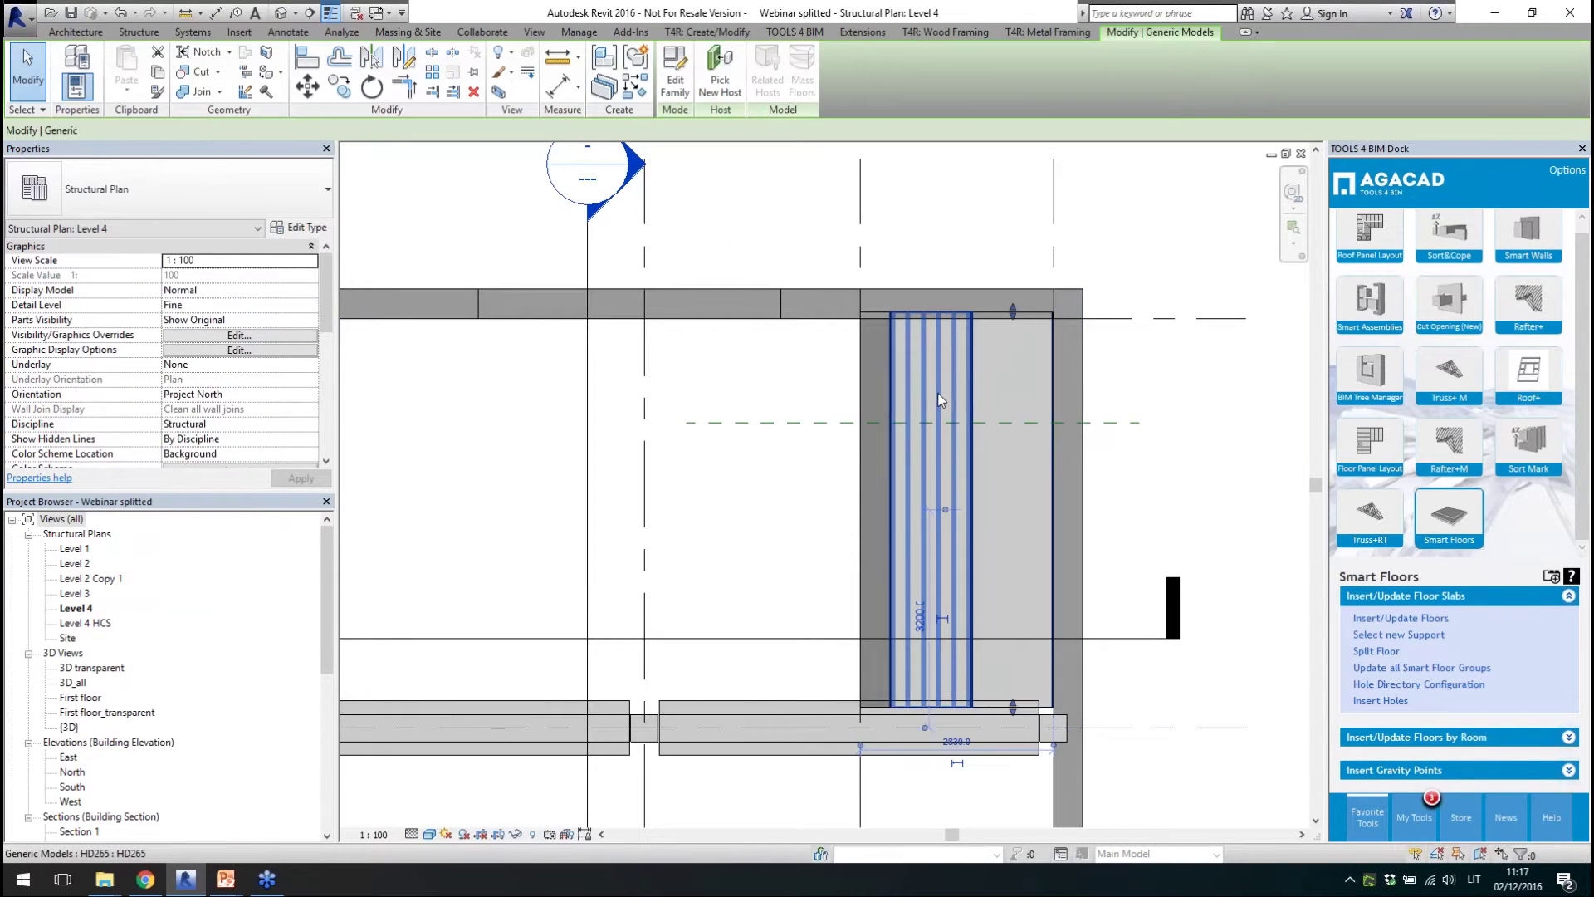
{"action": "left_click", "coordinate": [869, 382]}
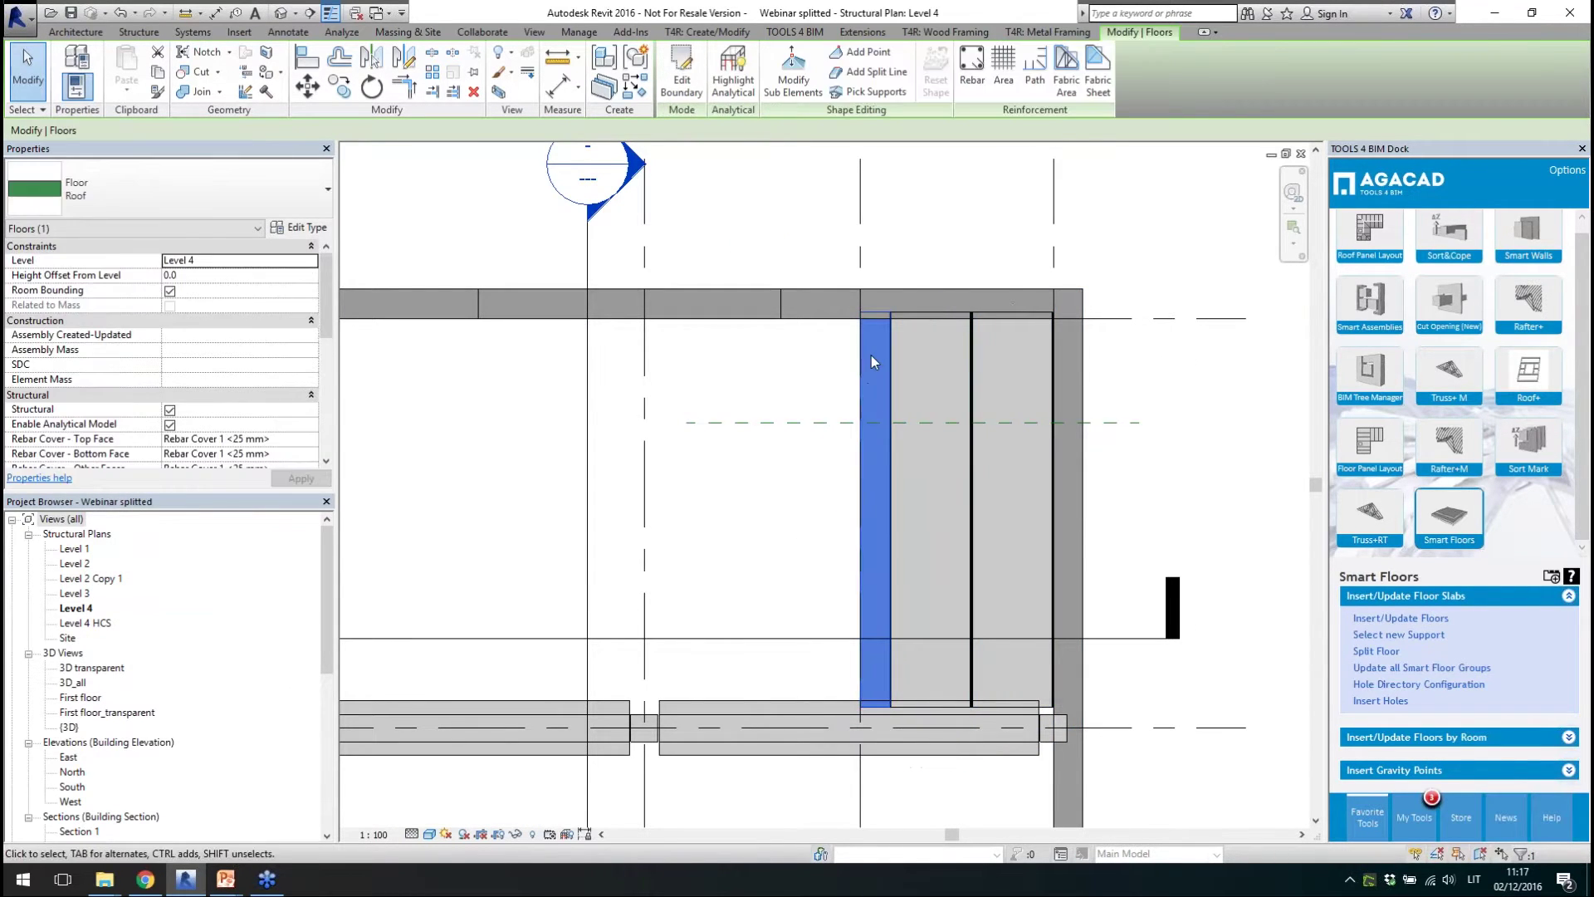
- Open Section 10 from the plan and examine the hollow core slabs and cast-in-place strip at Level 4
{"action": "scroll", "coordinate": [989, 451], "scroll_direction": "down", "scroll_amount": 2}
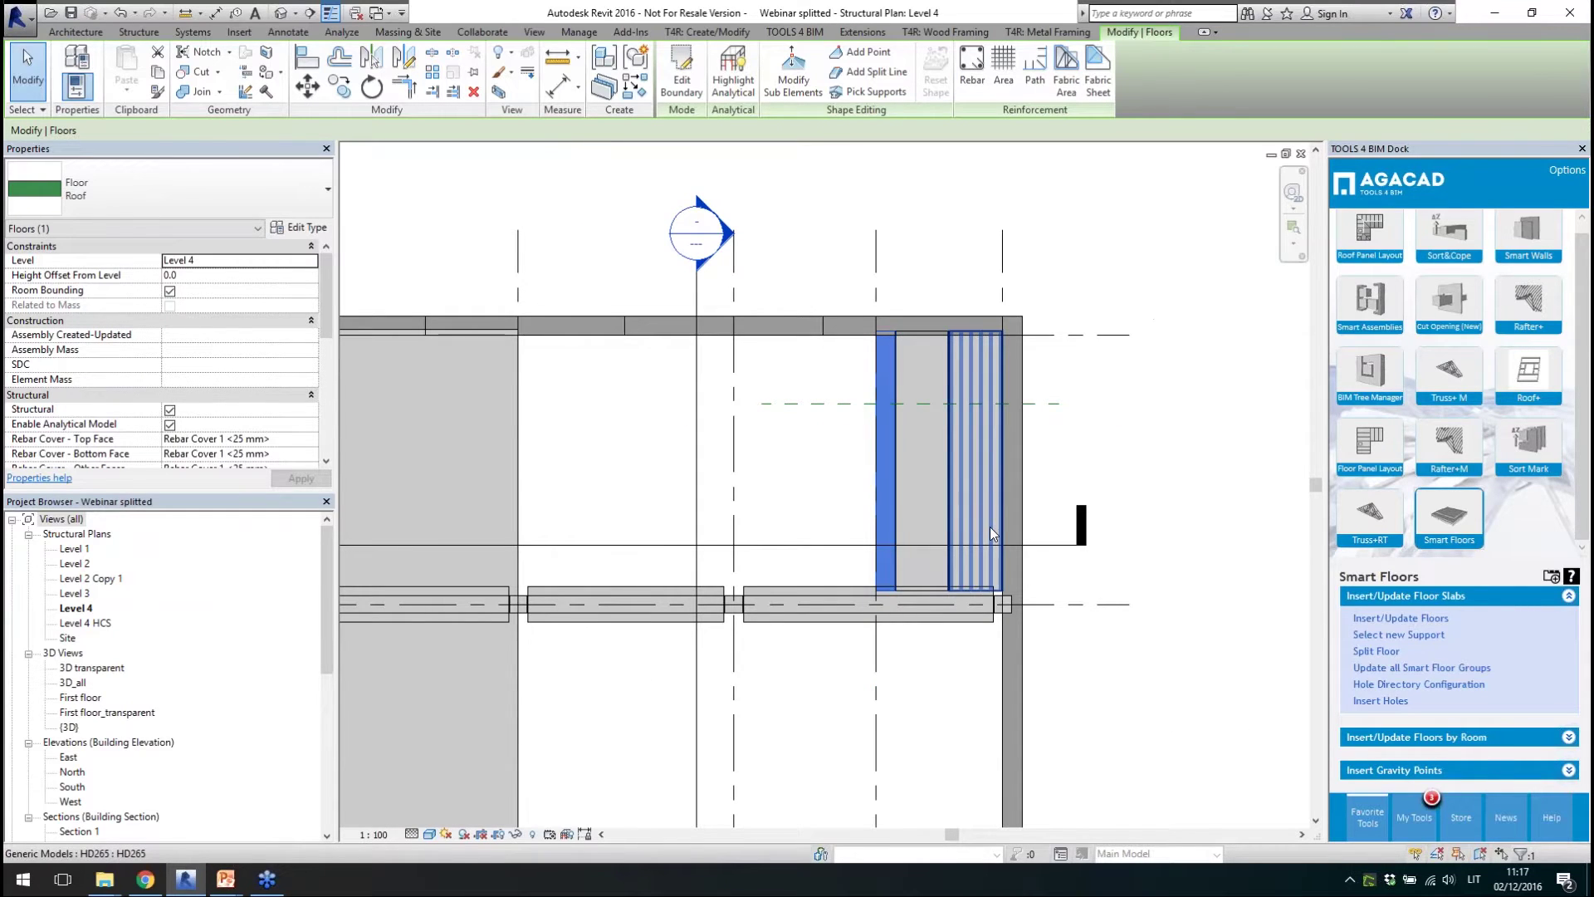
{"action": "scroll", "coordinate": [1074, 436], "scroll_direction": "down", "scroll_amount": 2}
{"action": "scroll", "coordinate": [498, 465], "scroll_direction": "down", "scroll_amount": 2}
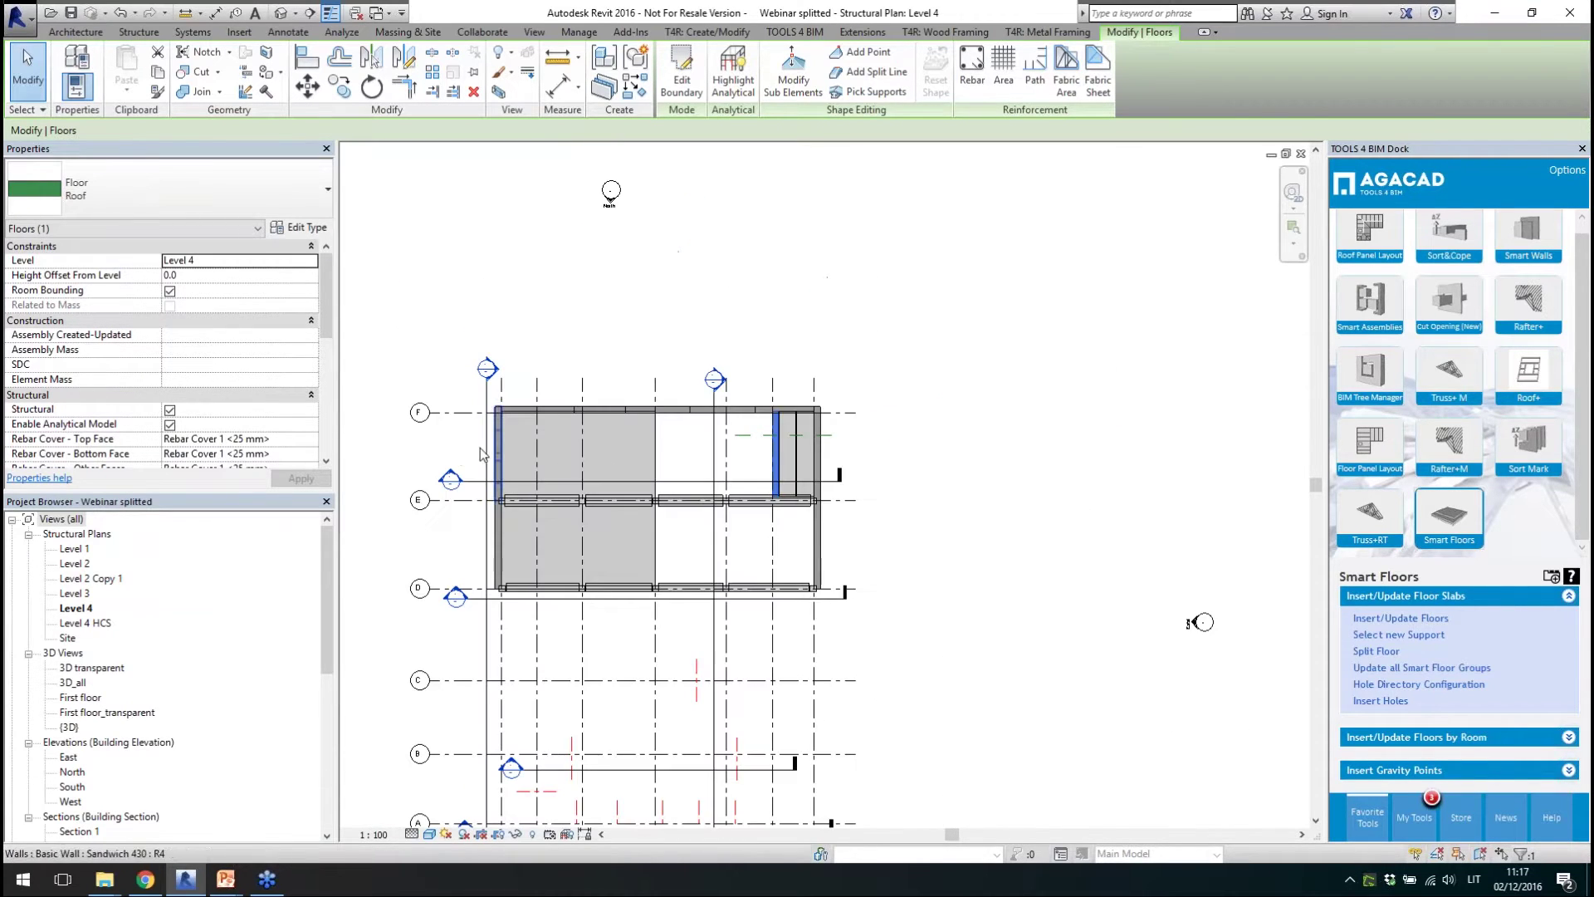
{"action": "double_click", "coordinate": [449, 479]}
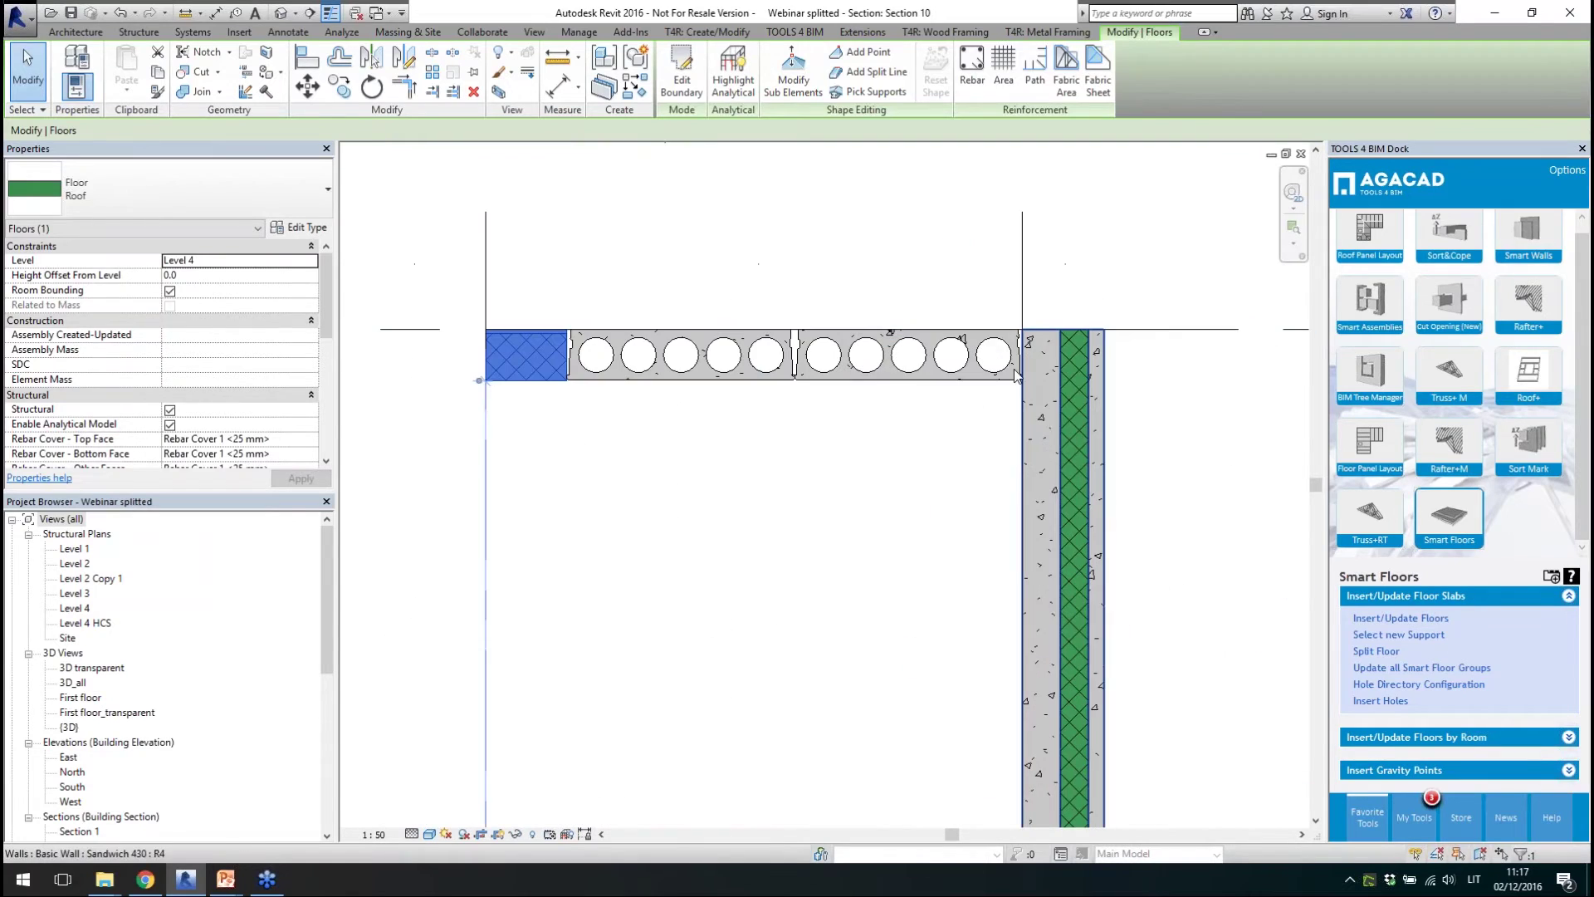
{"action": "left_click", "coordinate": [871, 397]}
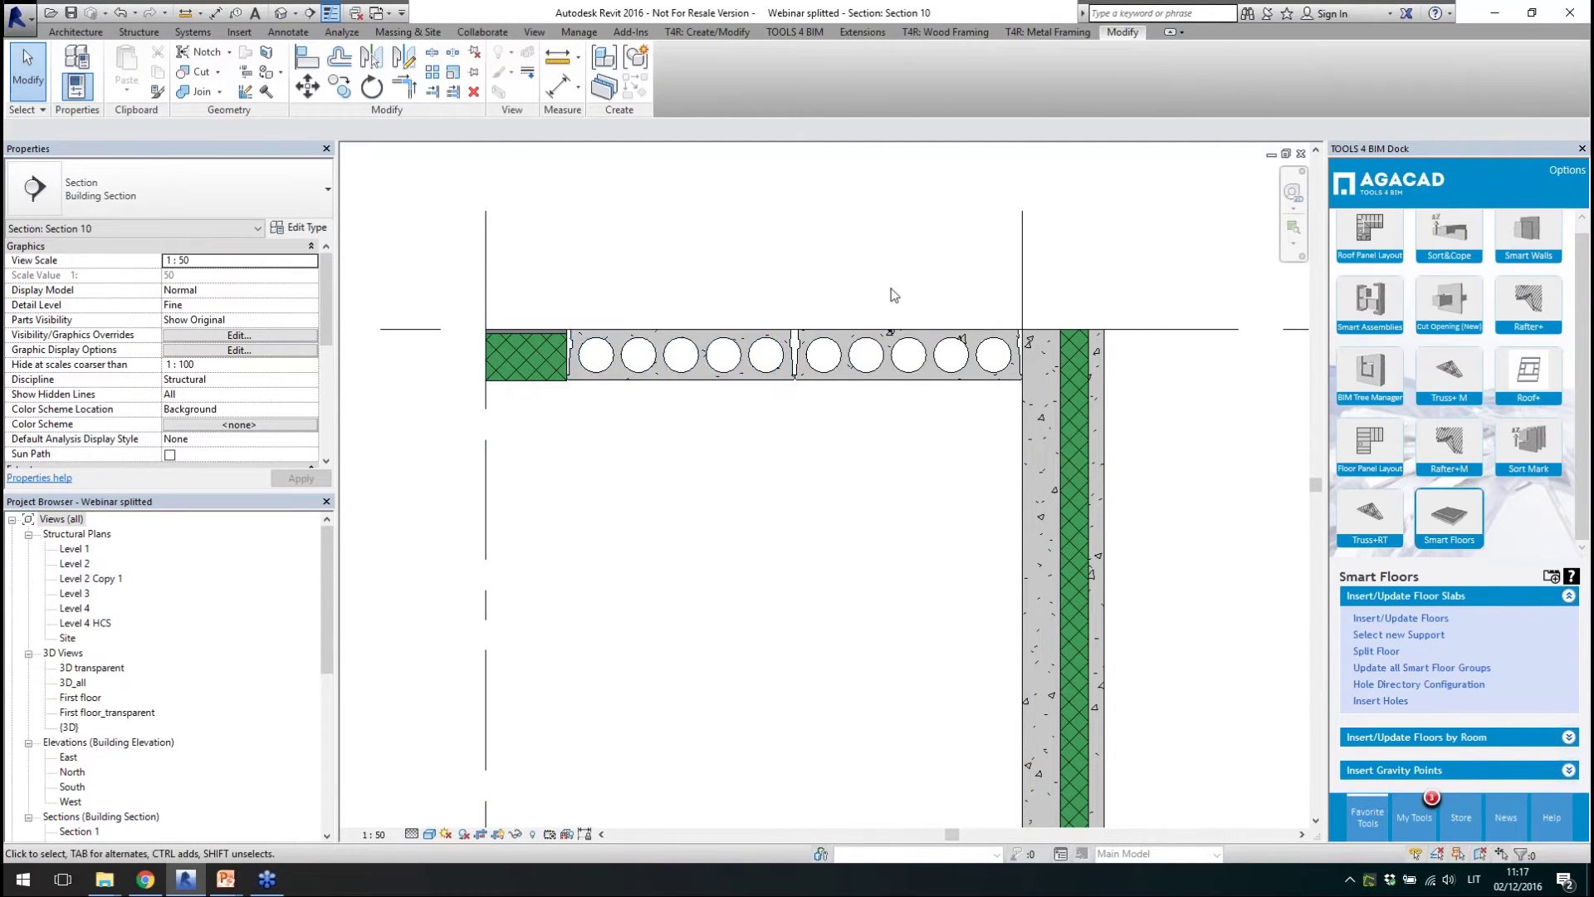
{"action": "scroll", "coordinate": [894, 295], "scroll_direction": "down", "scroll_amount": 5}
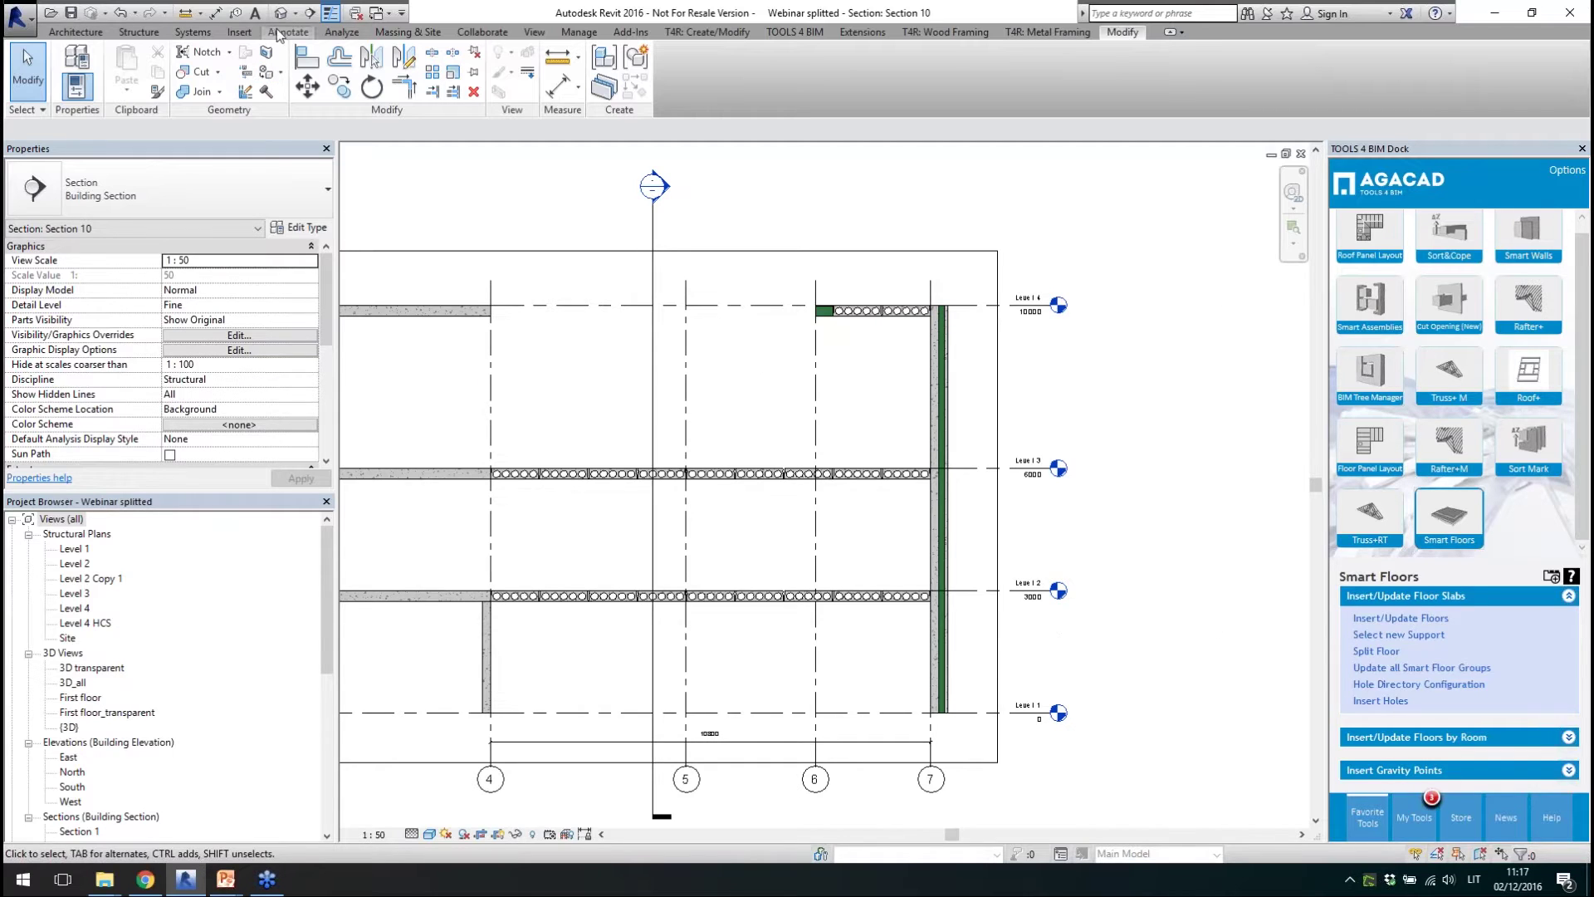
- Open the default 3D view and examine the Width and Length properties of a Level 4 hollow core slab
{"action": "left_click", "coordinate": [280, 12]}
{"action": "scroll", "coordinate": [922, 299], "scroll_direction": "up", "scroll_amount": 3}
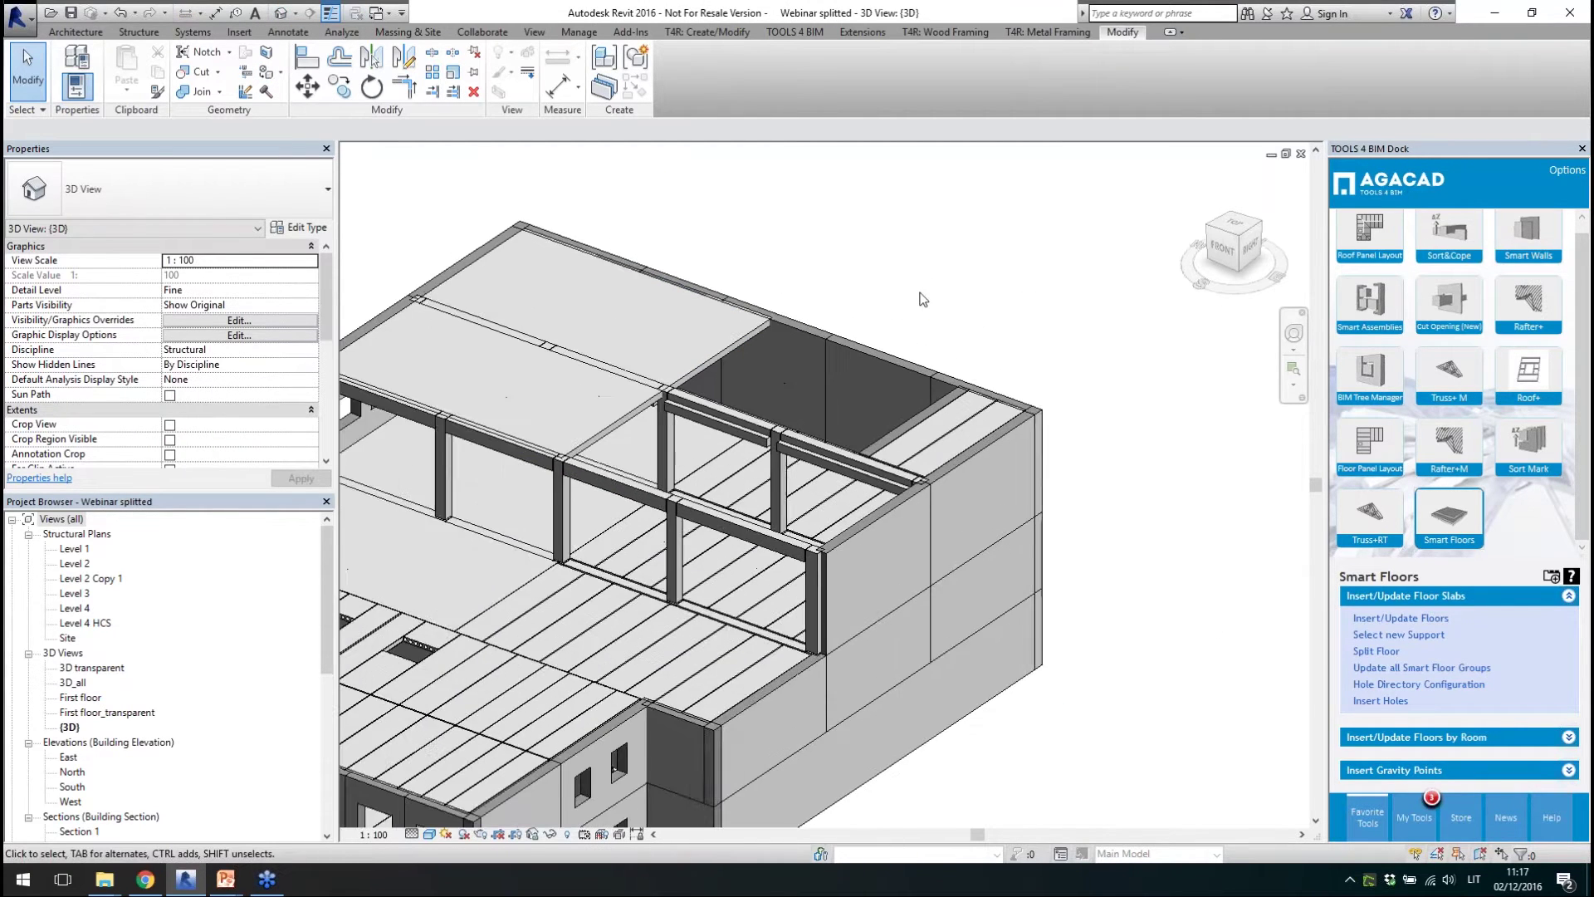
{"action": "scroll", "coordinate": [924, 300], "scroll_direction": "up", "scroll_amount": 1}
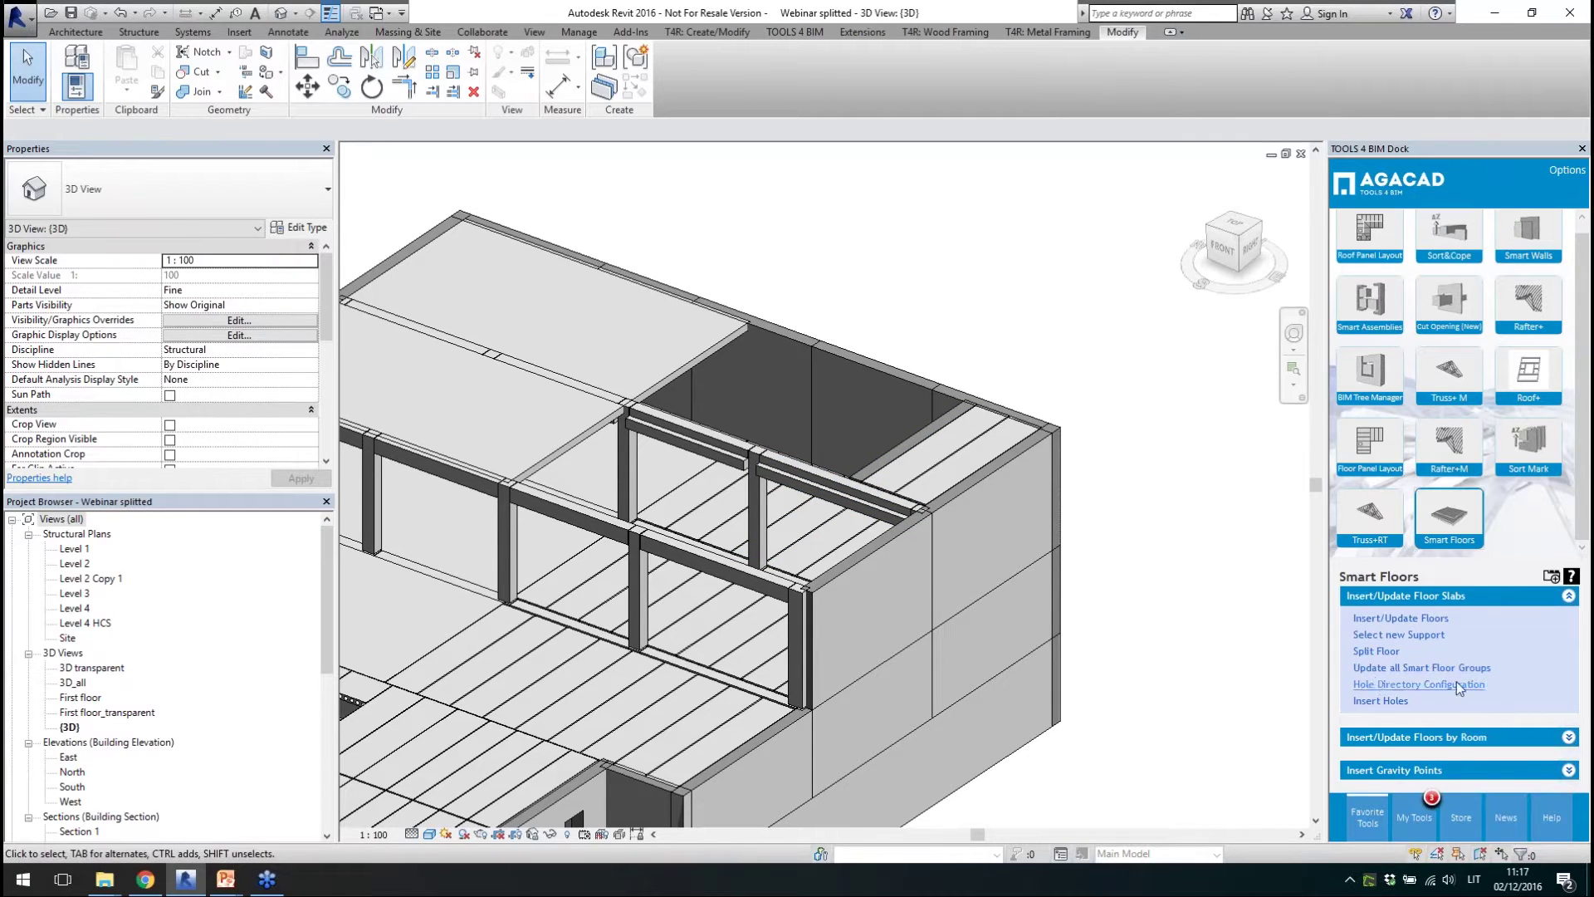
{"action": "left_click", "coordinate": [931, 475]}
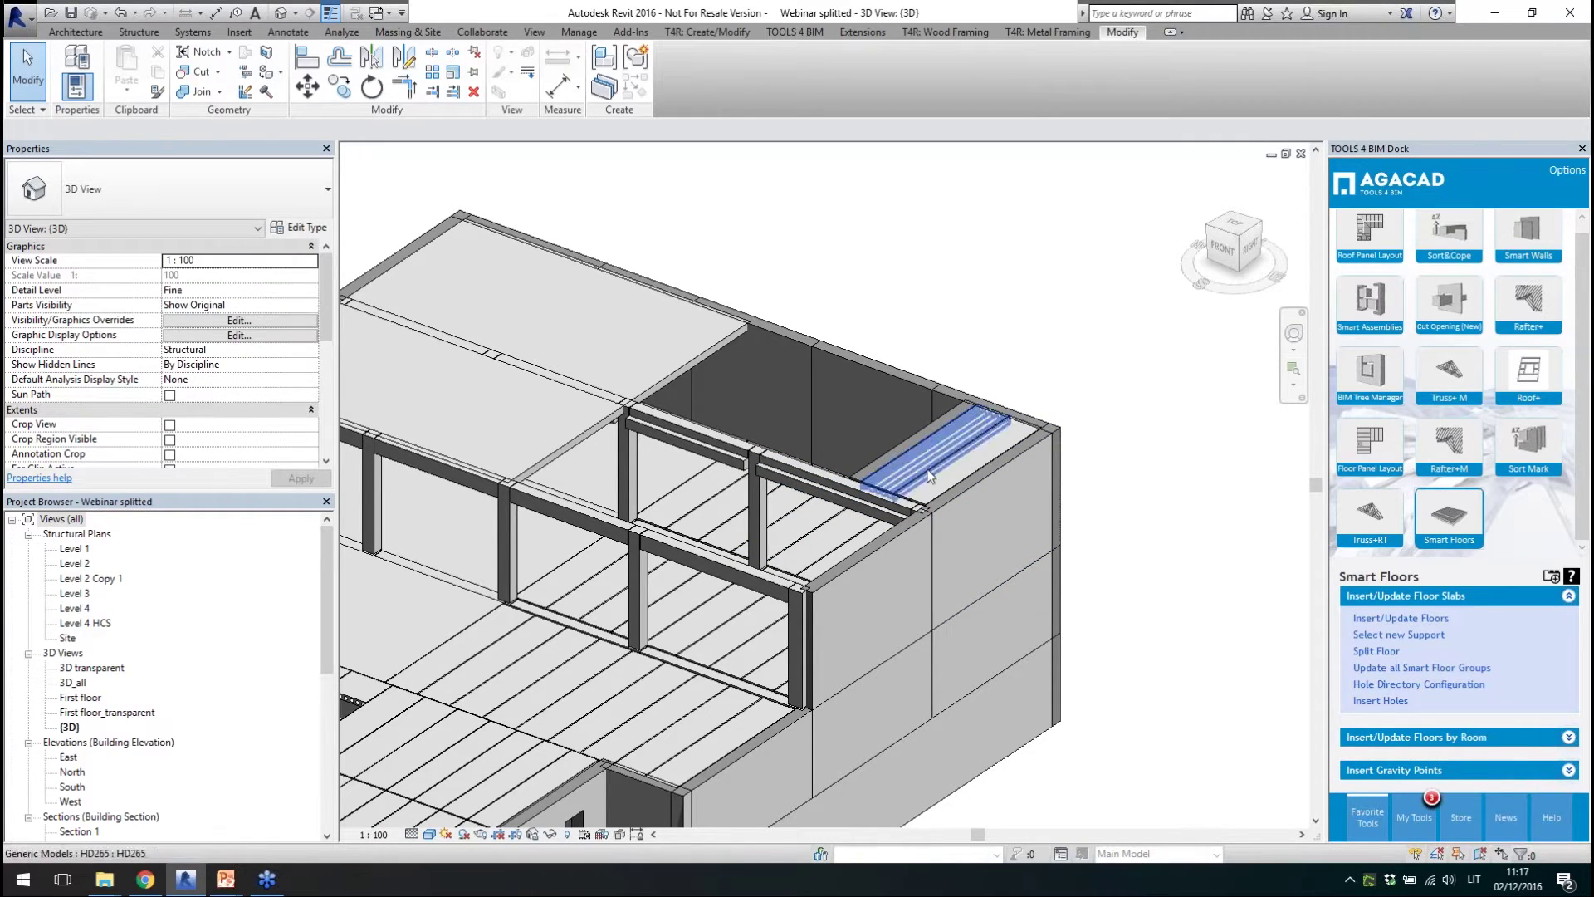
{"action": "key", "text": "Tab"}
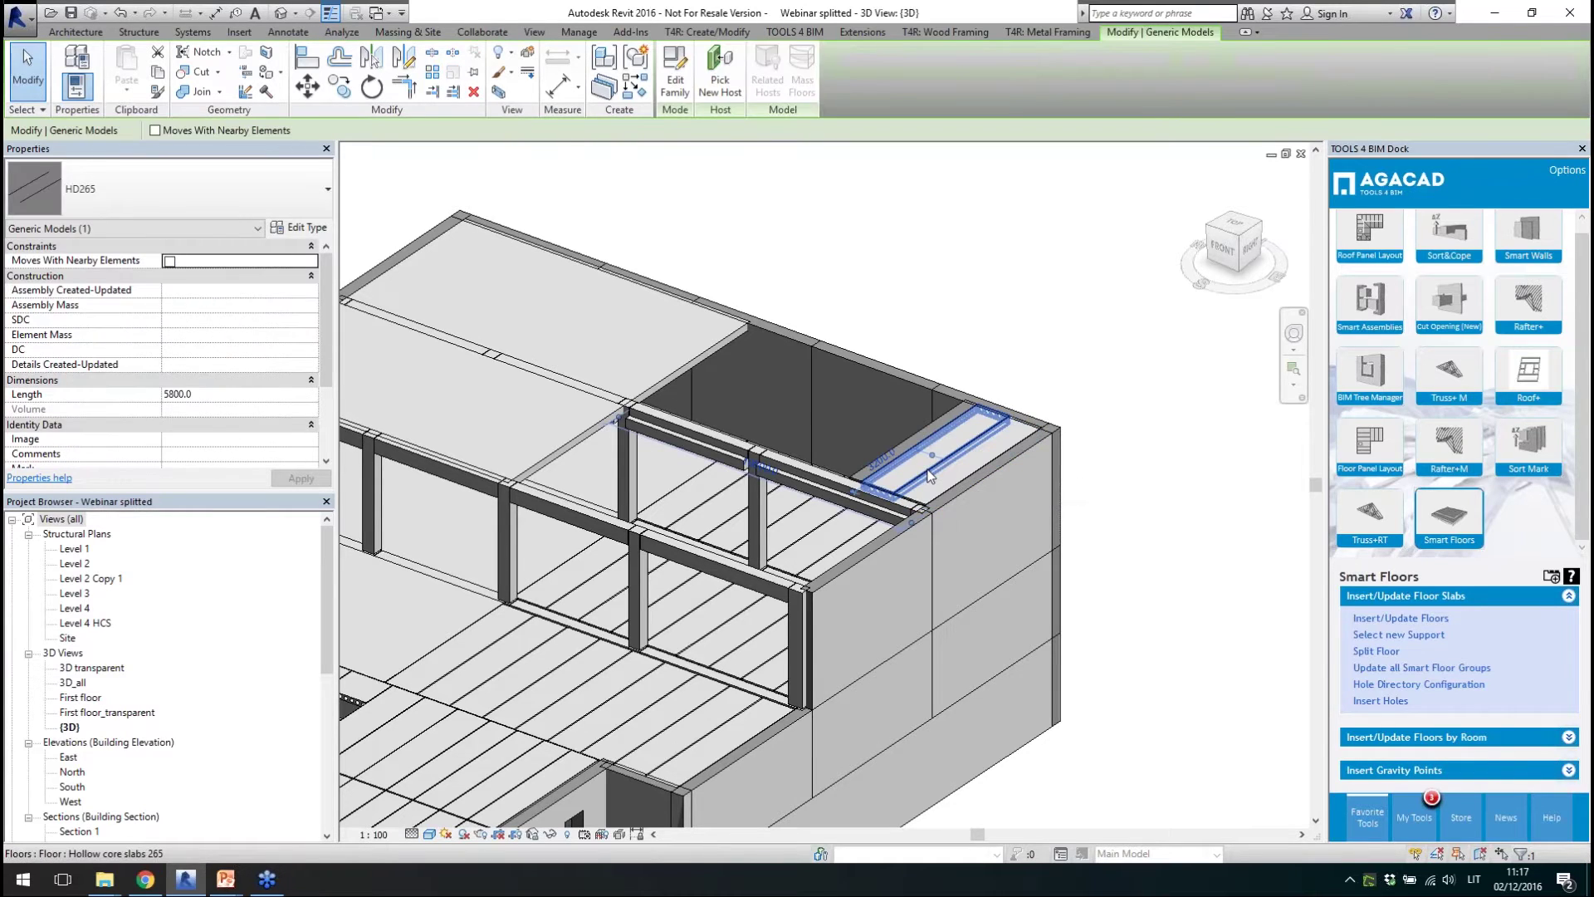
{"action": "left_click", "coordinate": [929, 470]}
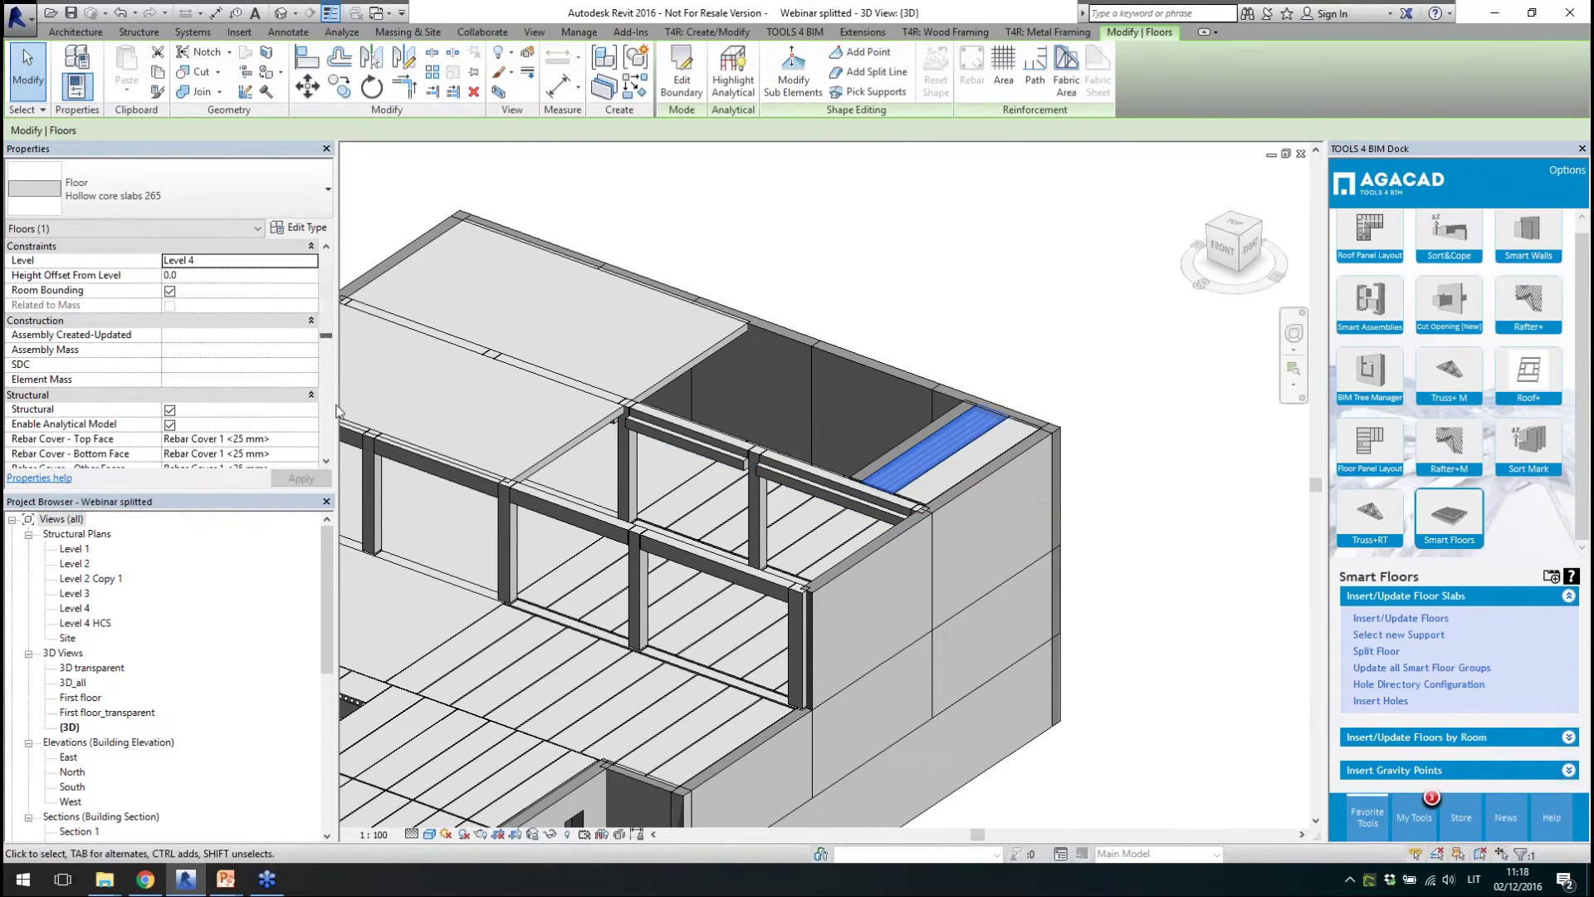
{"action": "scroll", "coordinate": [332, 363], "scroll_direction": "down", "scroll_amount": 5}
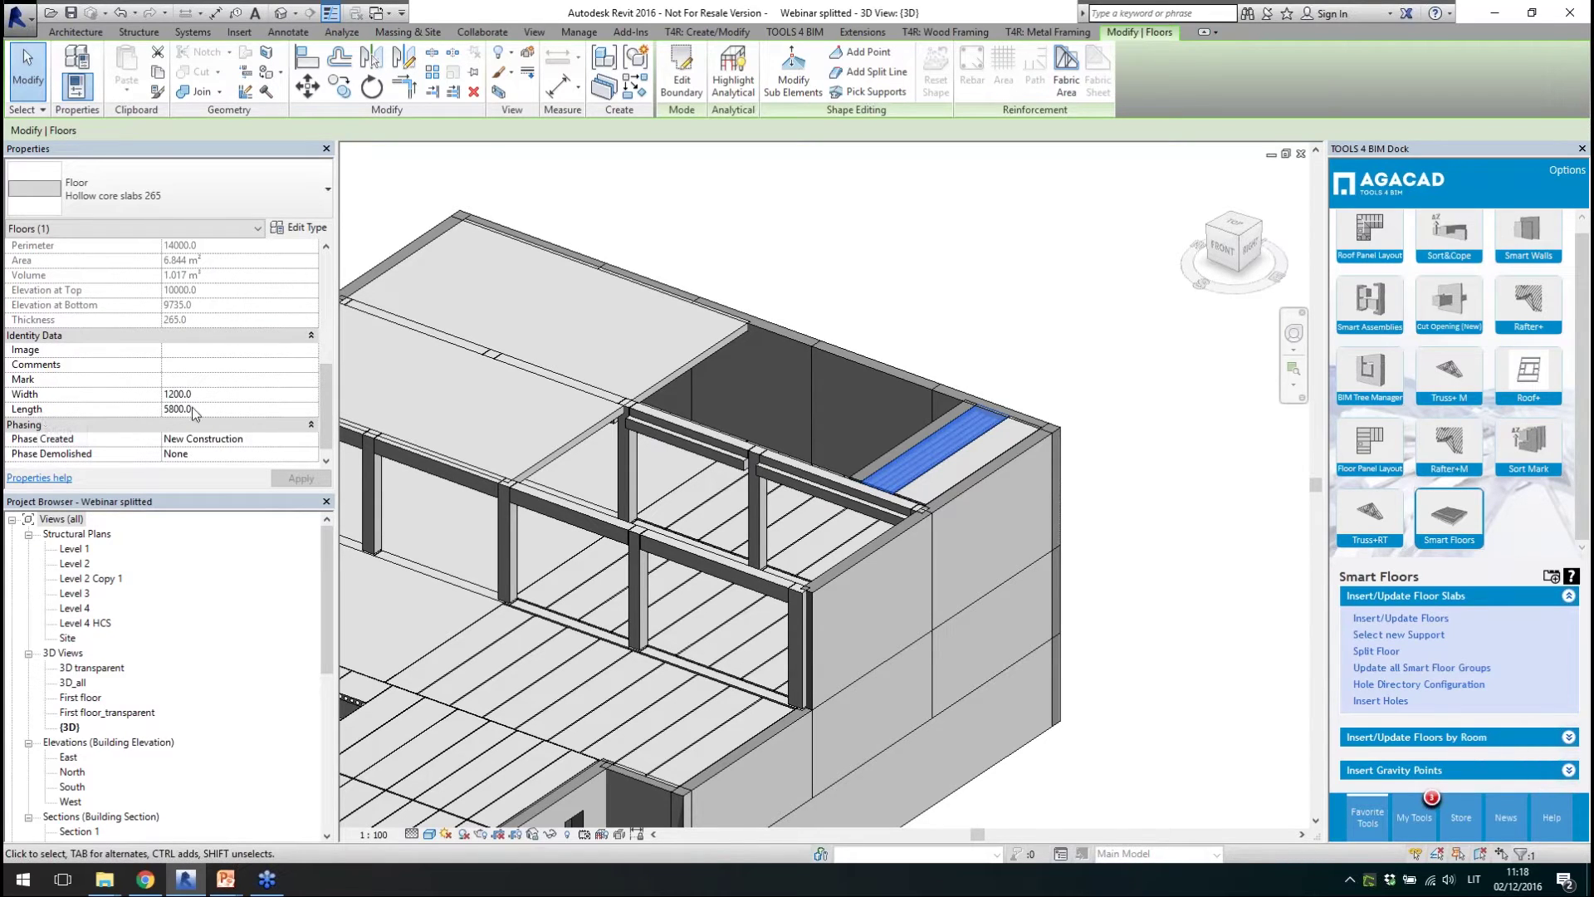
{"action": "left_click", "coordinate": [1144, 647]}
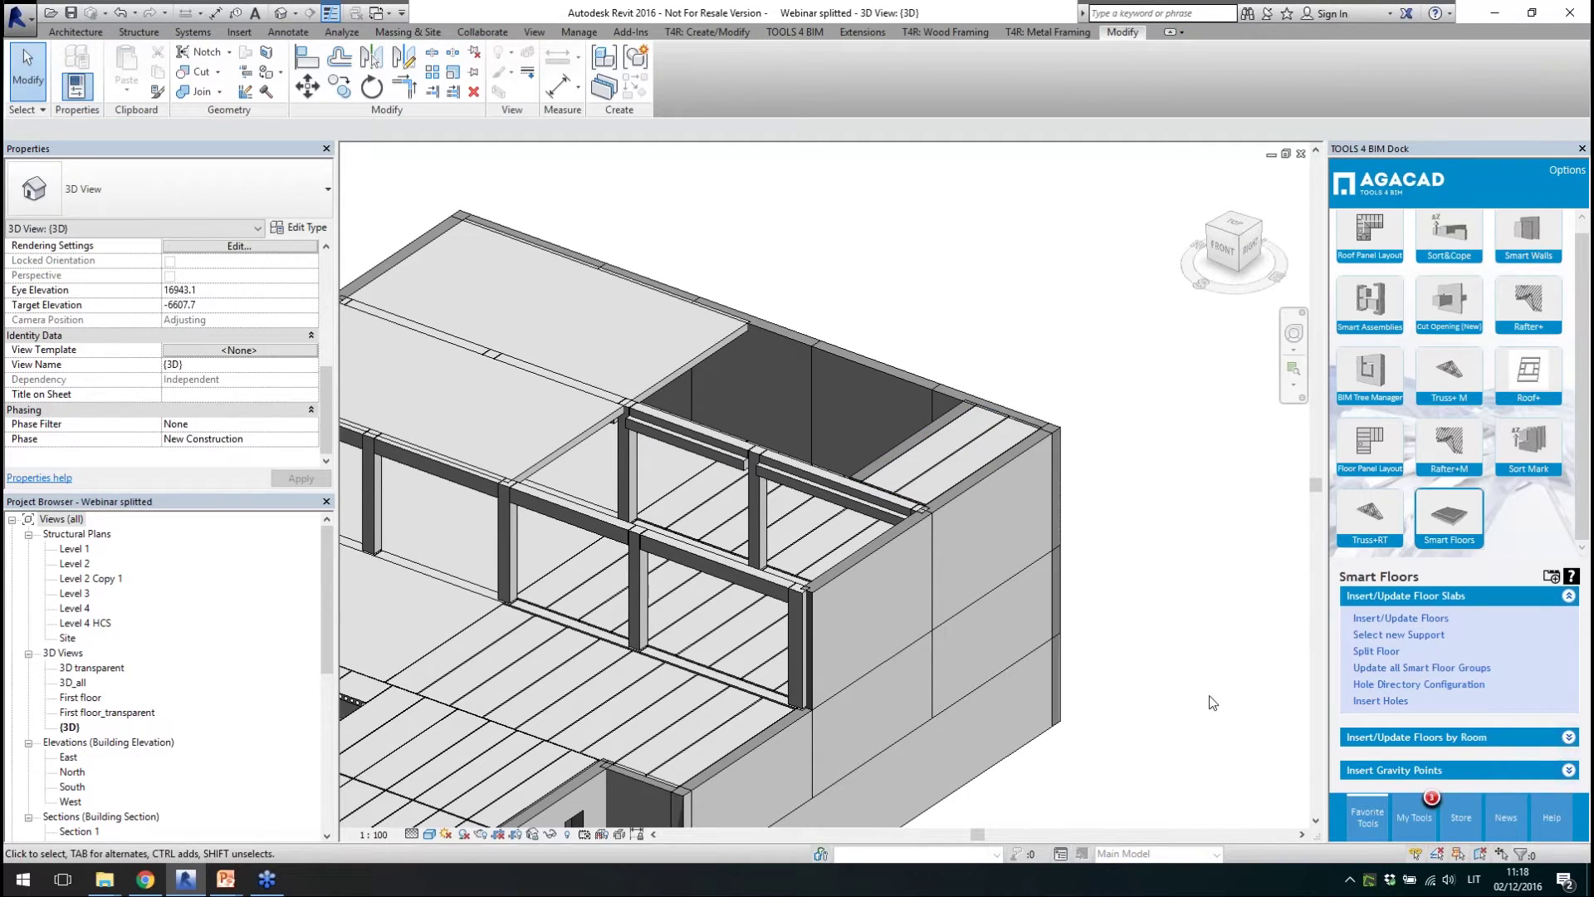
- Insert HD265 holes into the Level 4 cast-in-place strip beside the hollow core slabs
{"action": "left_click", "coordinate": [912, 443]}
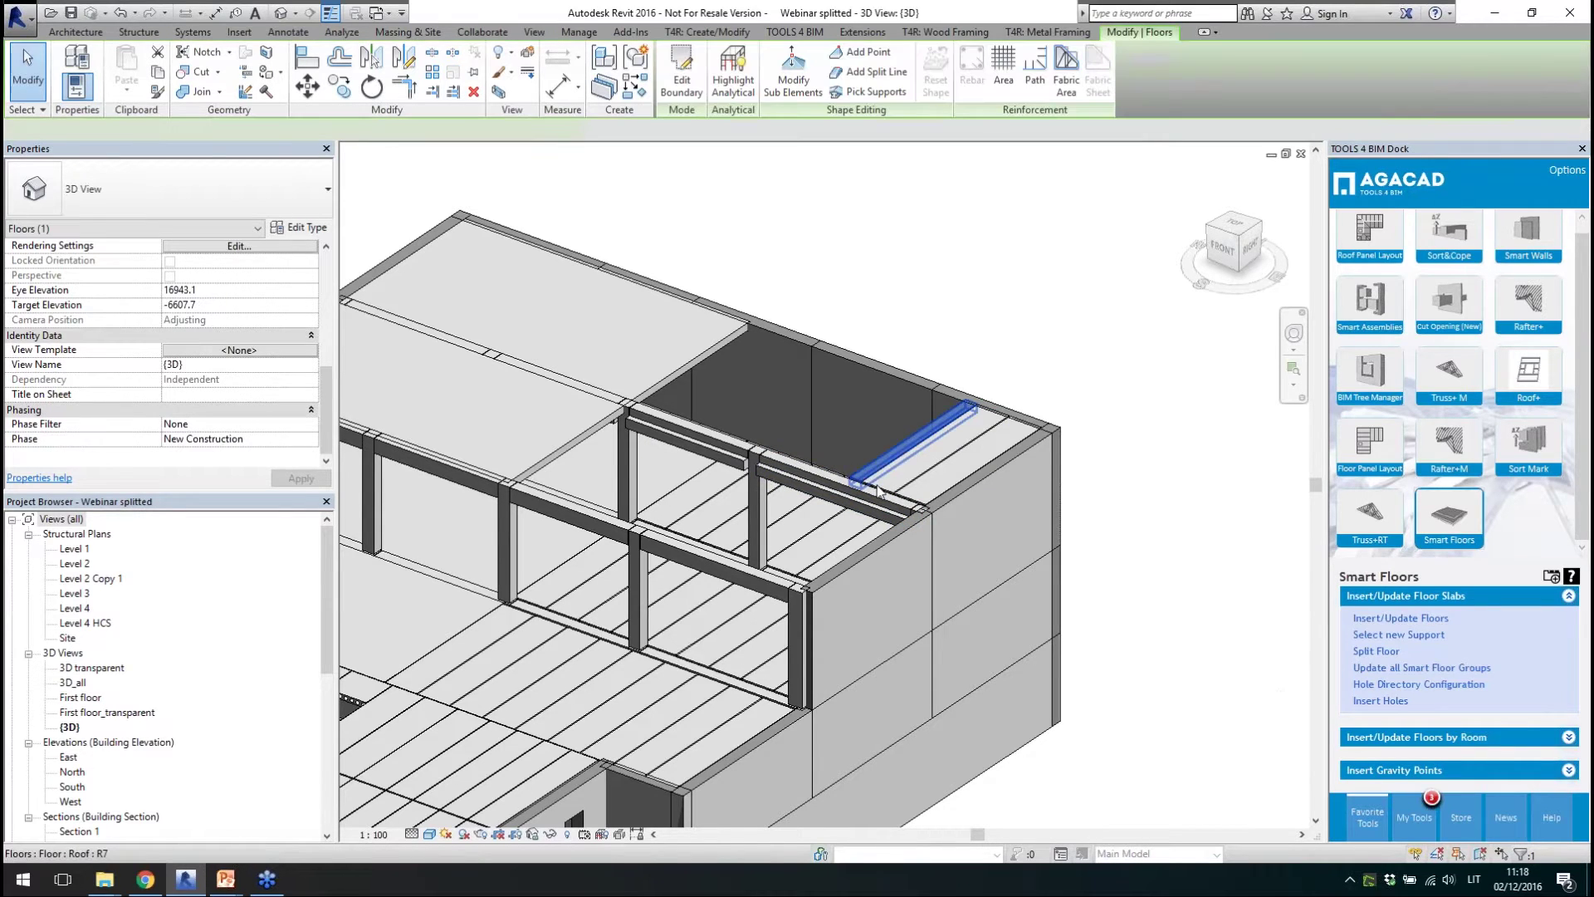
{"action": "left_click", "coordinate": [1378, 702]}
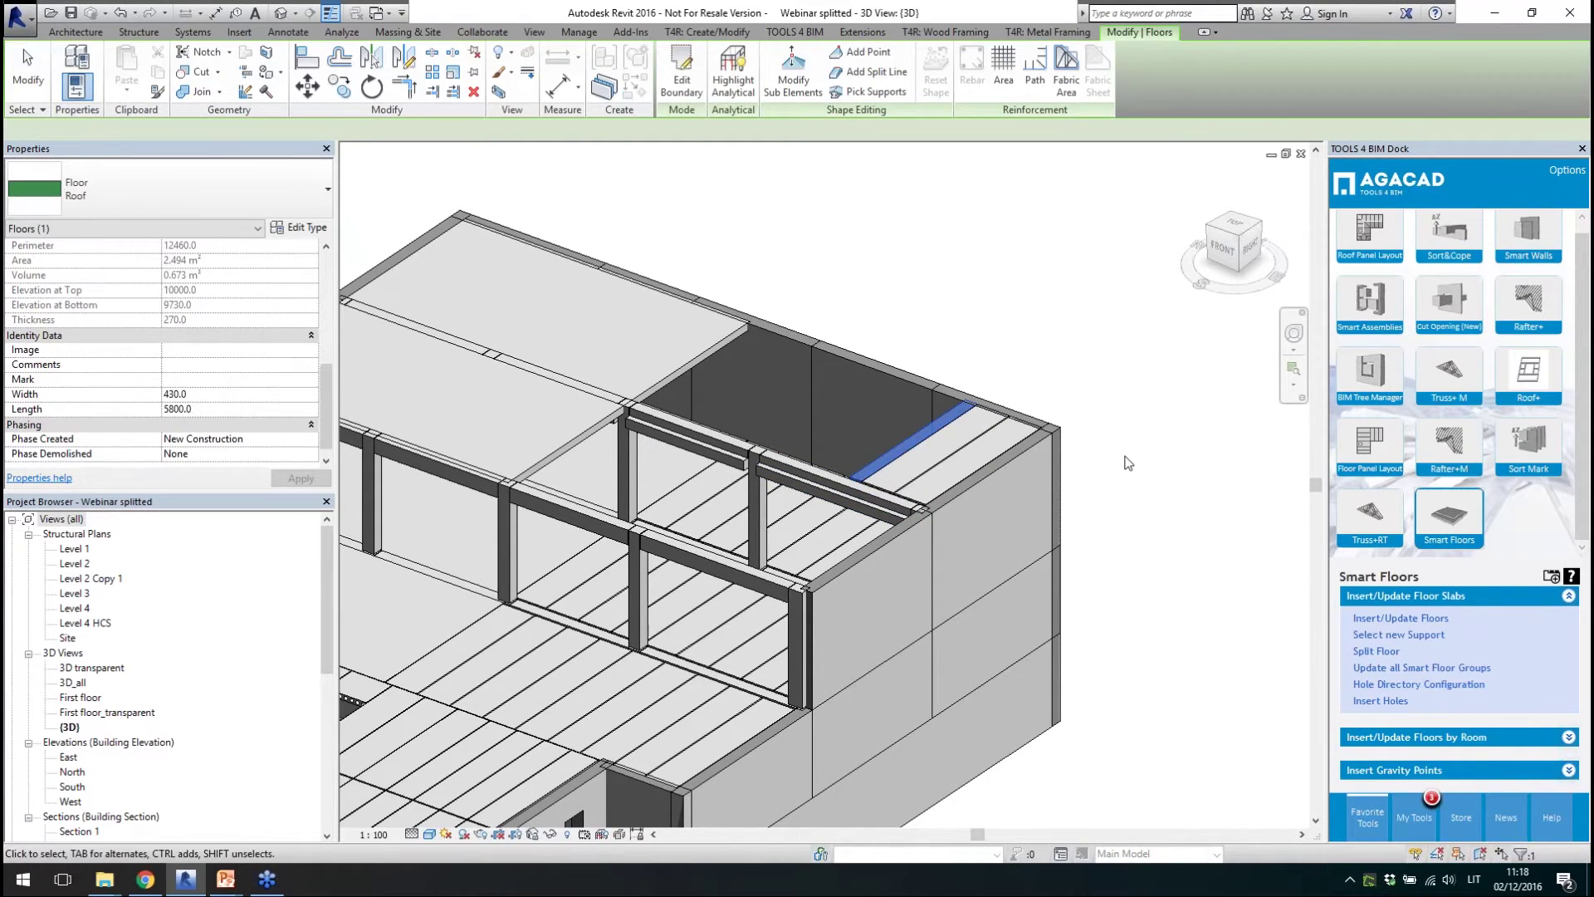
{"action": "left_click", "coordinate": [292, 141]}
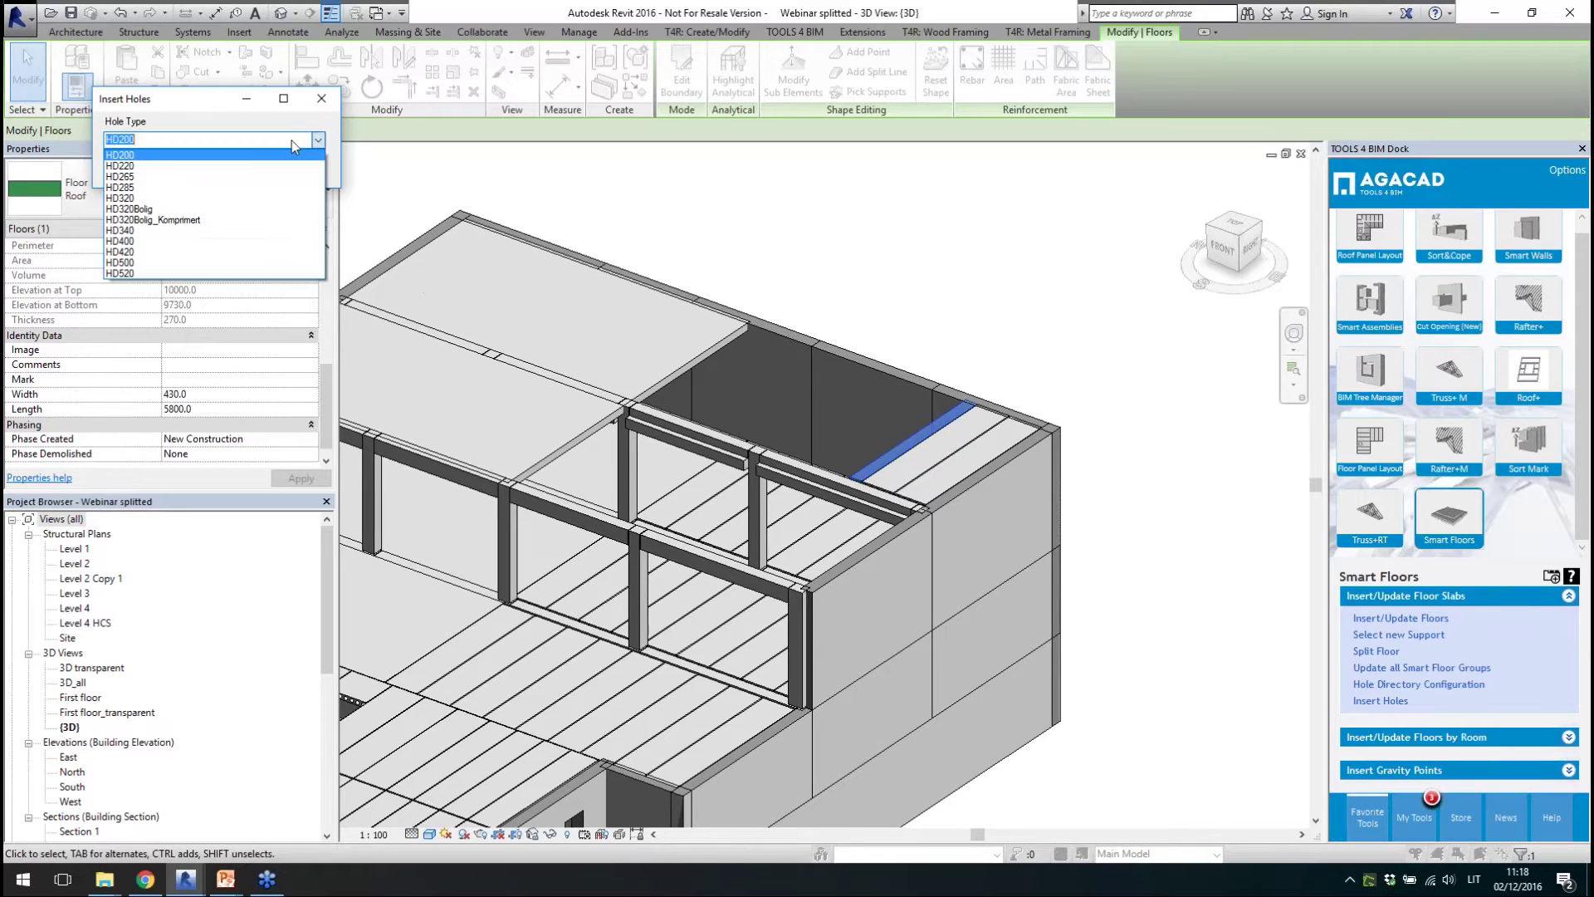
{"action": "left_click", "coordinate": [237, 174]}
{"action": "left_click", "coordinate": [242, 177]}
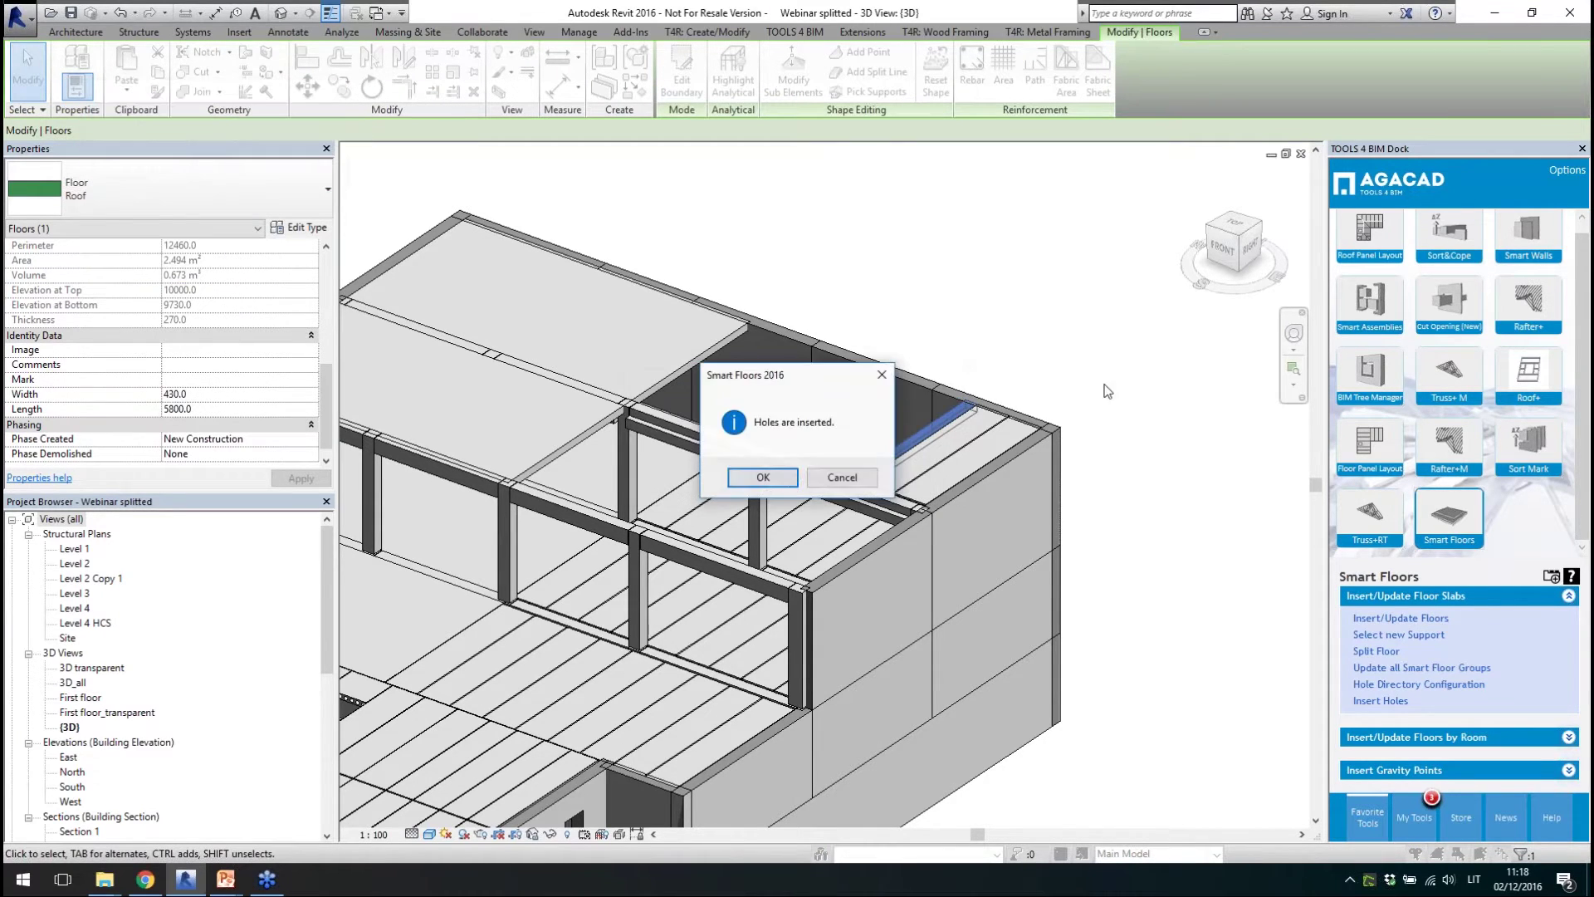
{"action": "left_click", "coordinate": [780, 467]}
- Examine the holes at the cast-in-place strip's end, select their HD265 element, and clear the selection
{"action": "scroll", "coordinate": [843, 488], "scroll_direction": "up", "scroll_amount": 8}
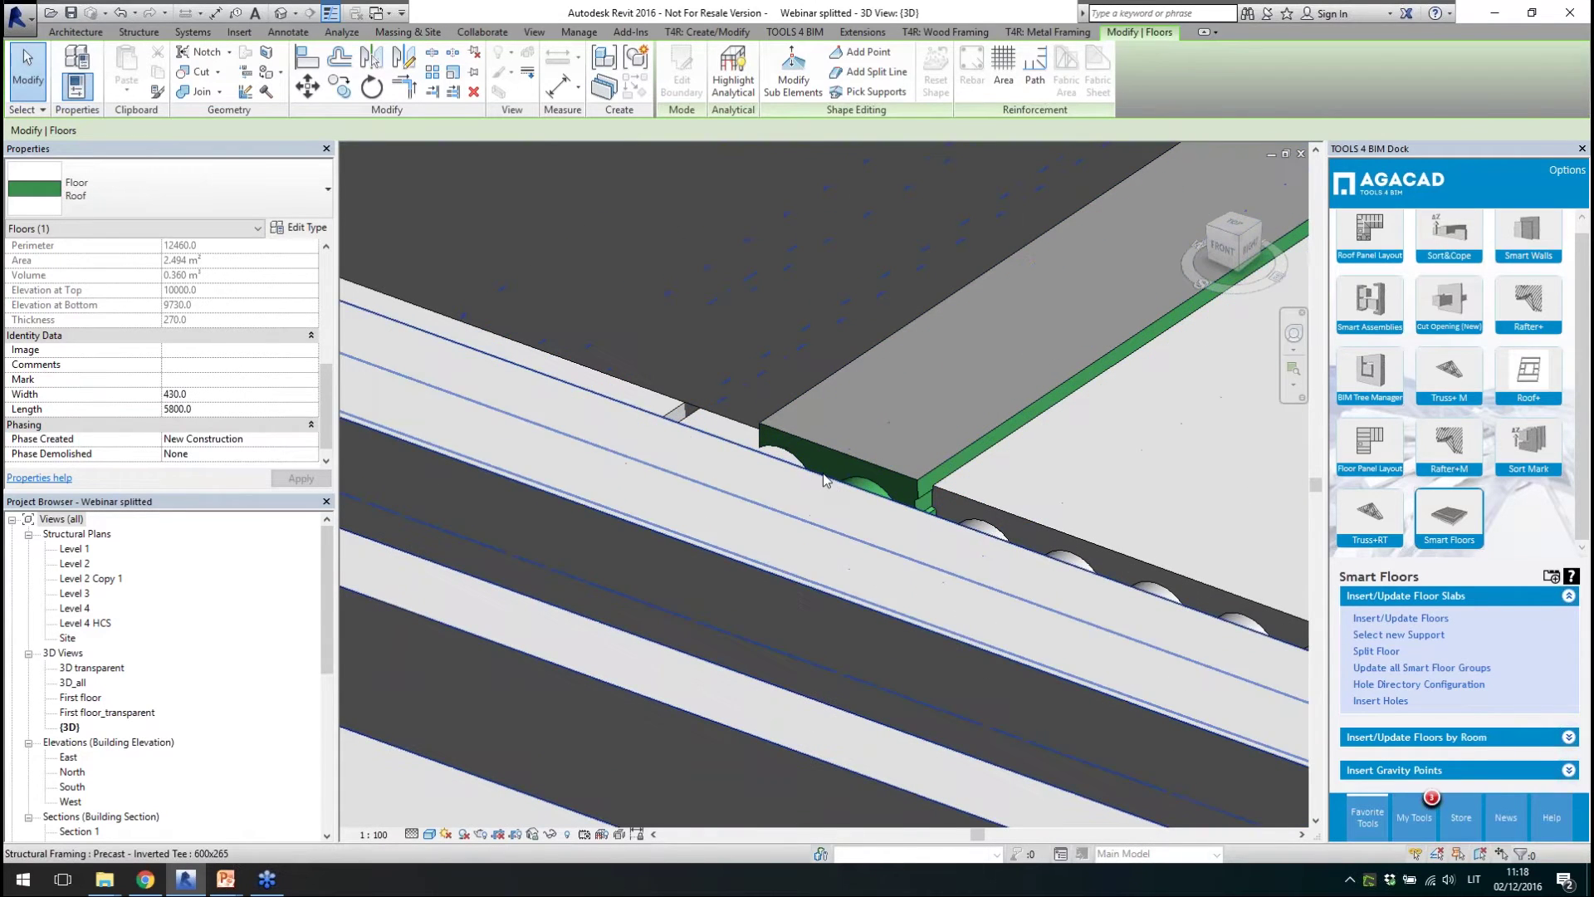
{"action": "left_click", "coordinate": [777, 450]}
{"action": "scroll", "coordinate": [626, 422], "scroll_direction": "down", "scroll_amount": 5}
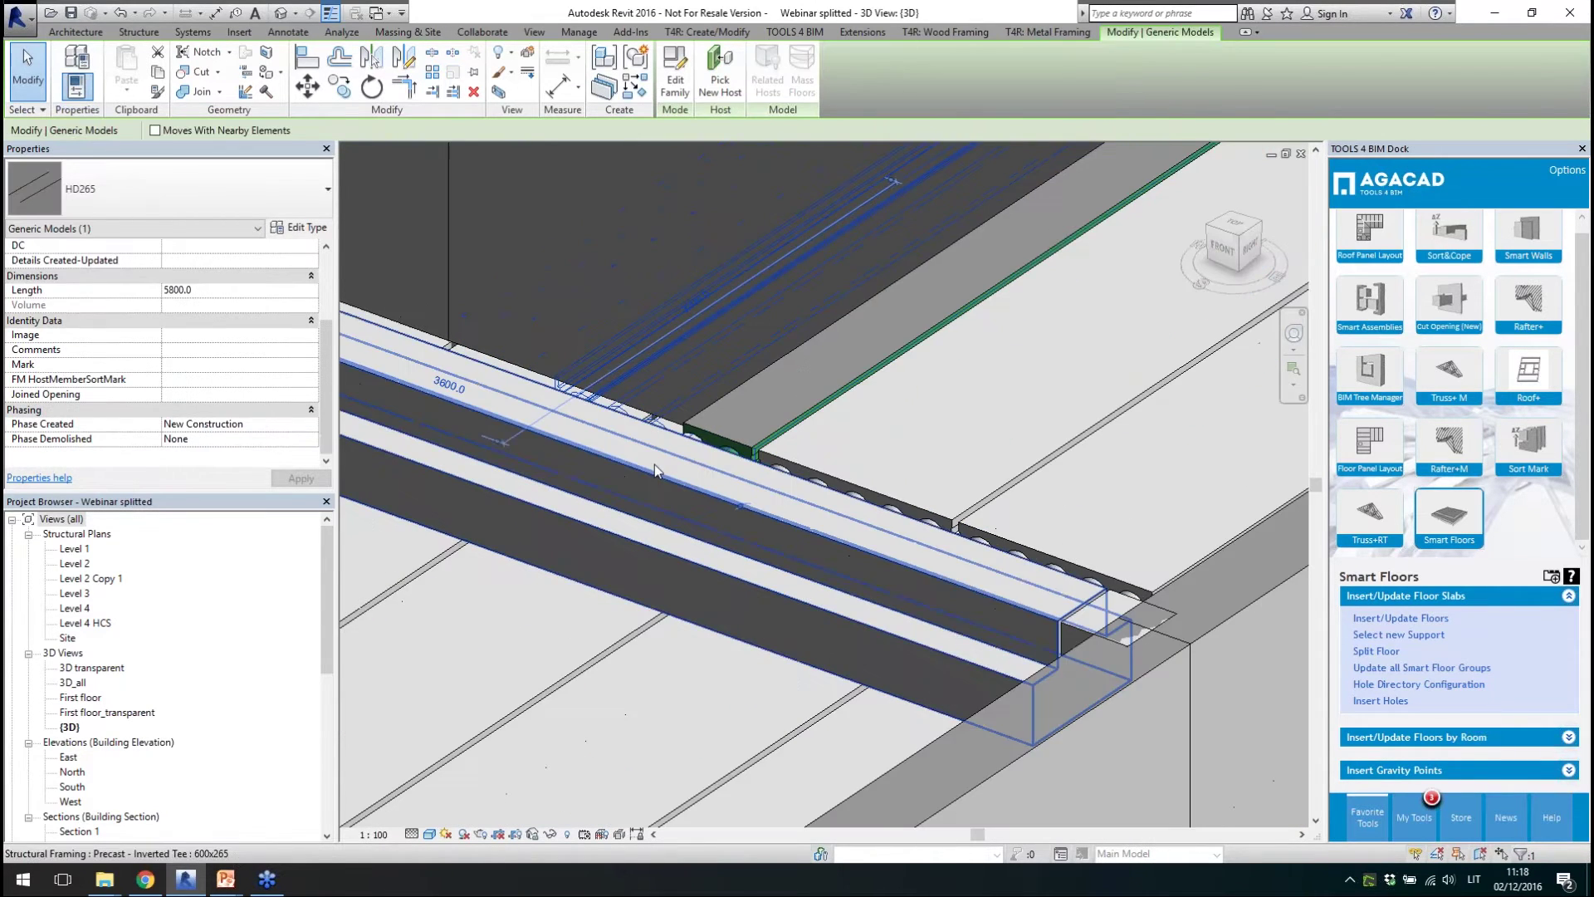
{"action": "key", "text": "Escape"}
{"action": "scroll", "coordinate": [1161, 598], "scroll_direction": "down", "scroll_amount": 3}
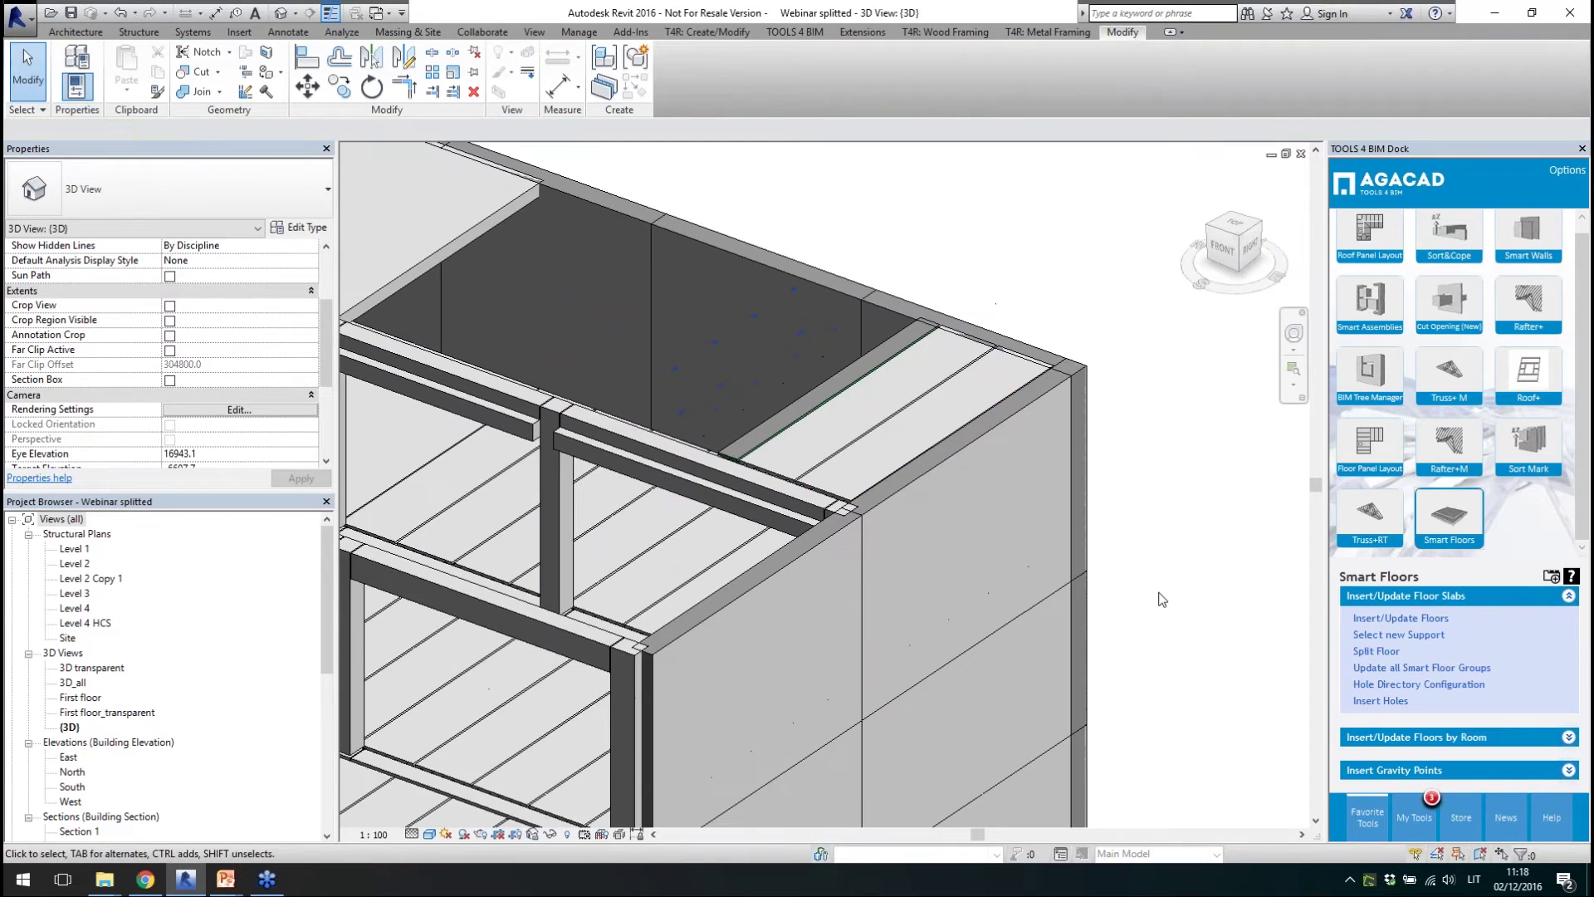
{"action": "scroll", "coordinate": [1076, 544], "scroll_direction": "down", "scroll_amount": 2}
{"action": "scroll", "coordinate": [1180, 560], "scroll_direction": "down", "scroll_amount": 4}
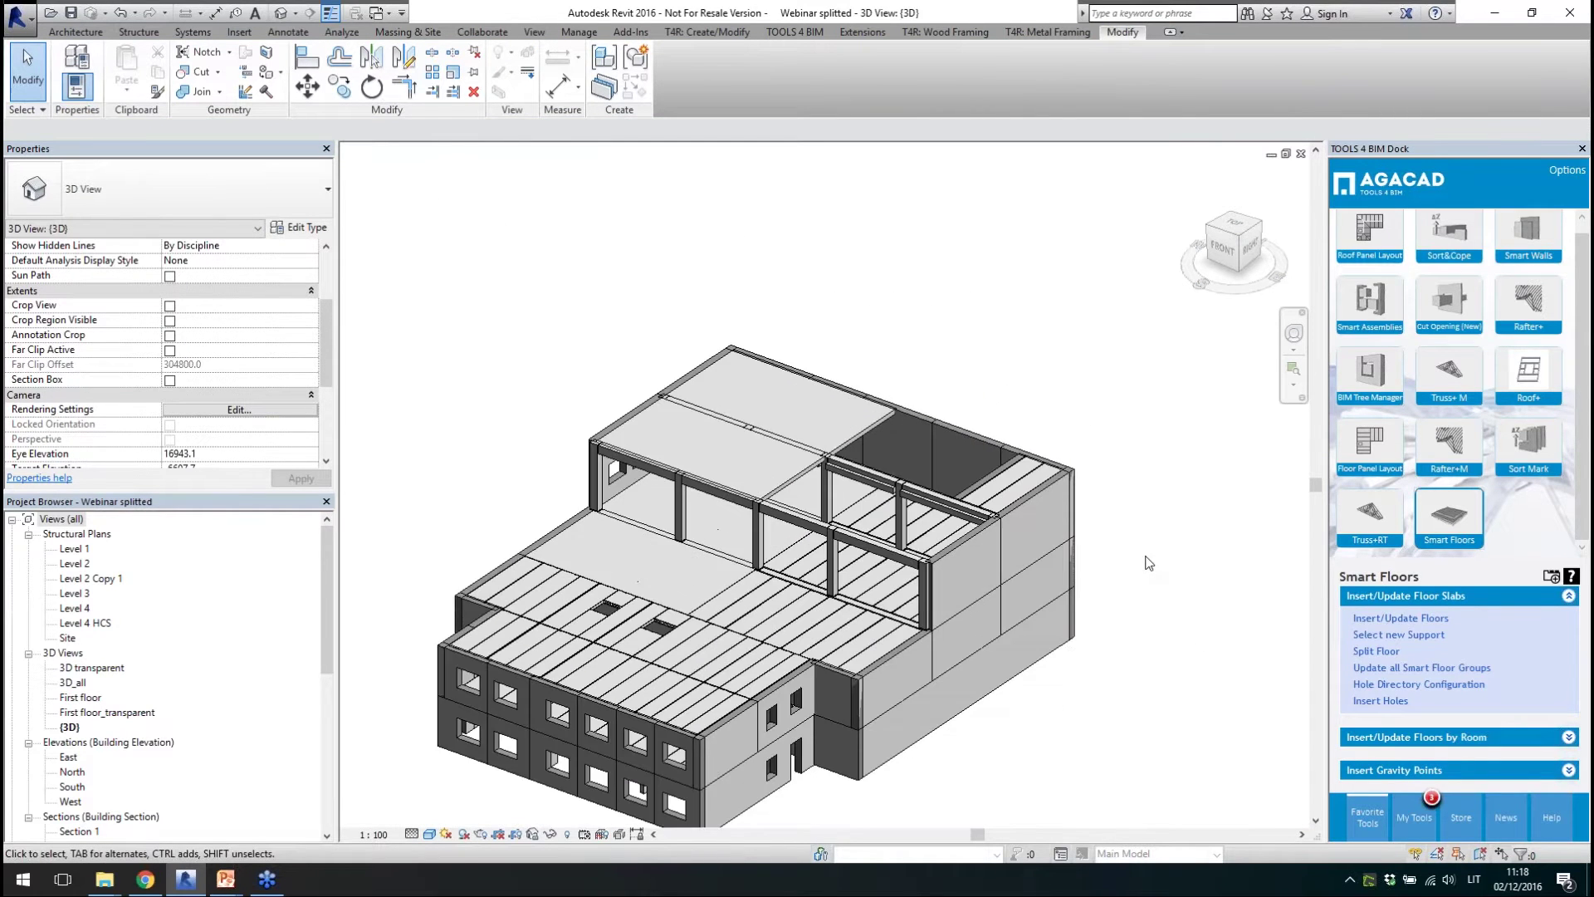
{"action": "scroll", "coordinate": [1133, 656], "scroll_direction": "up", "scroll_amount": 2}
{"action": "scroll", "coordinate": [1096, 656], "scroll_direction": "up", "scroll_amount": 3}
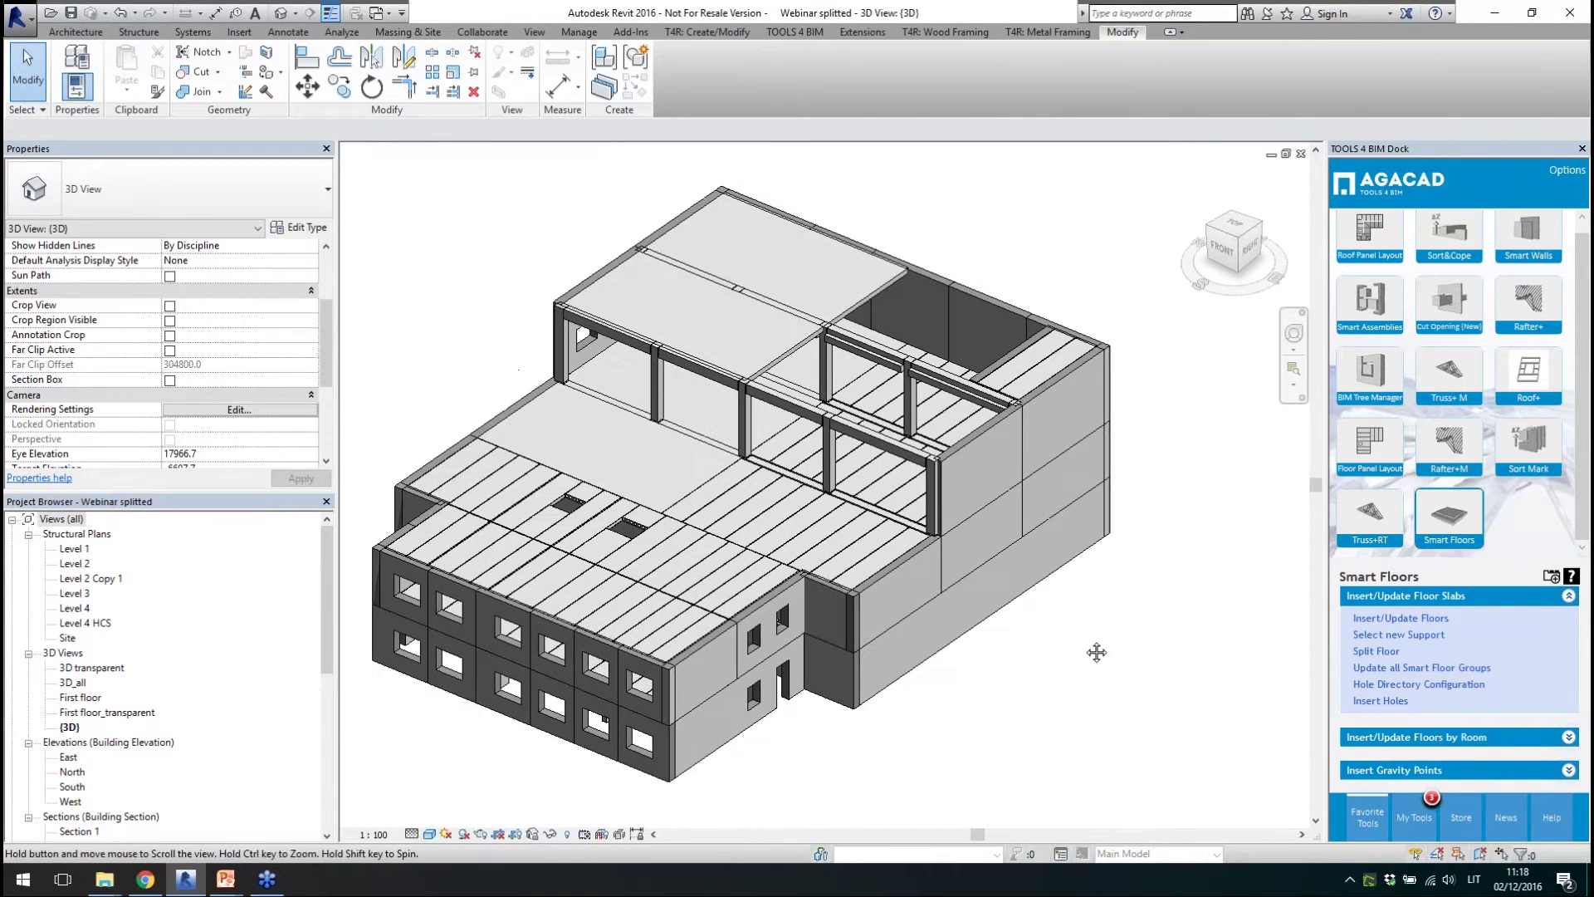
{"action": "scroll", "coordinate": [1107, 596], "scroll_direction": "down", "scroll_amount": 2}
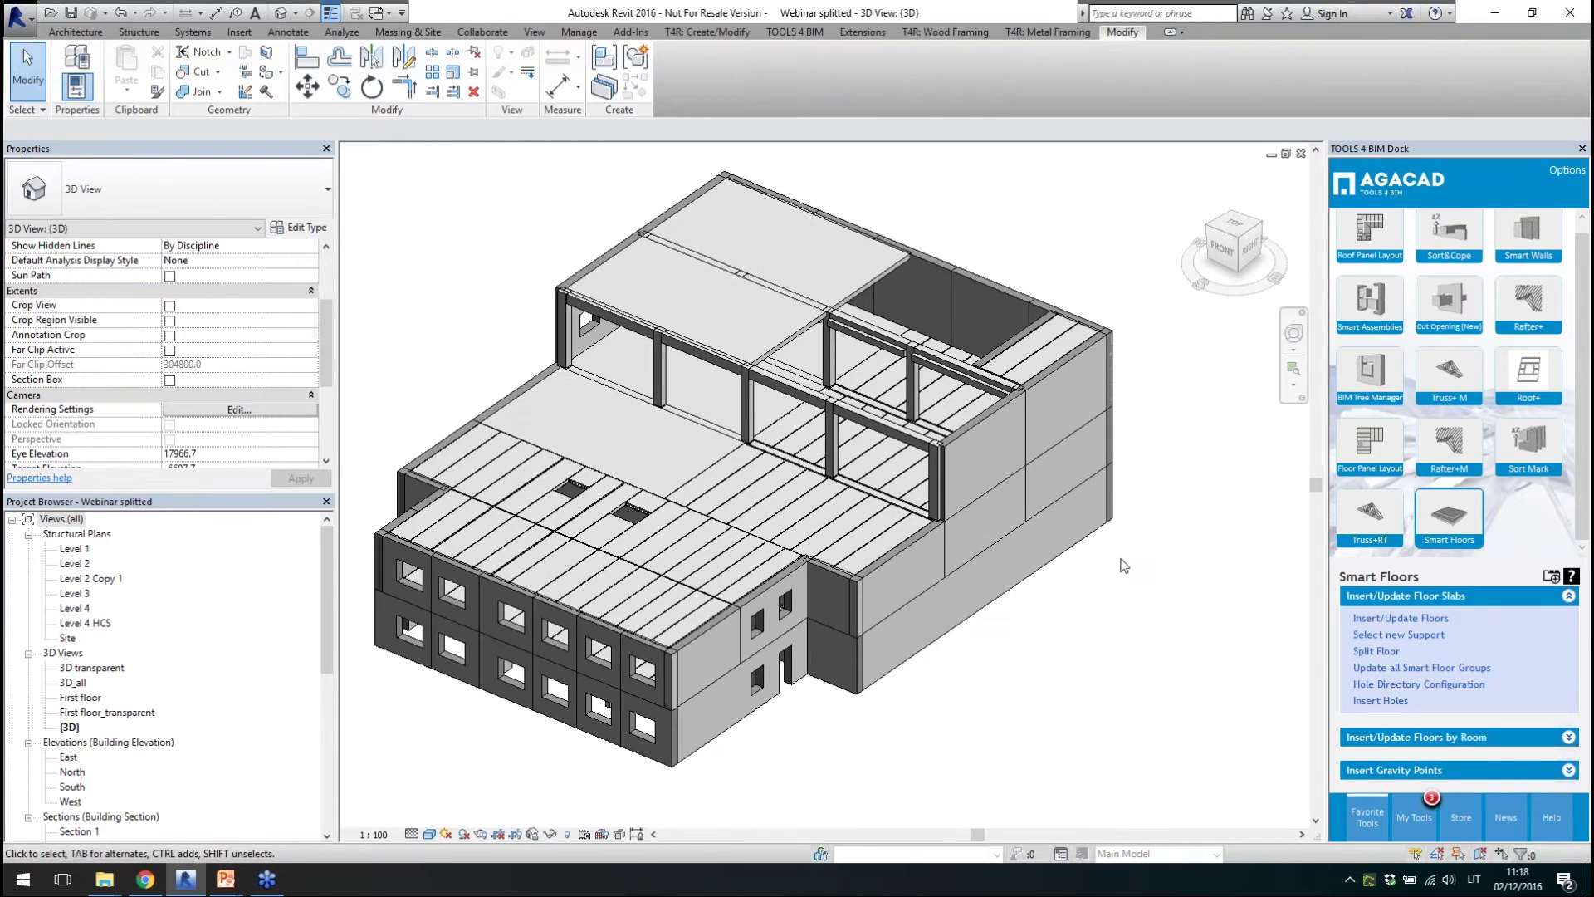
{"action": "scroll", "coordinate": [1138, 581], "scroll_direction": "up", "scroll_amount": 1}
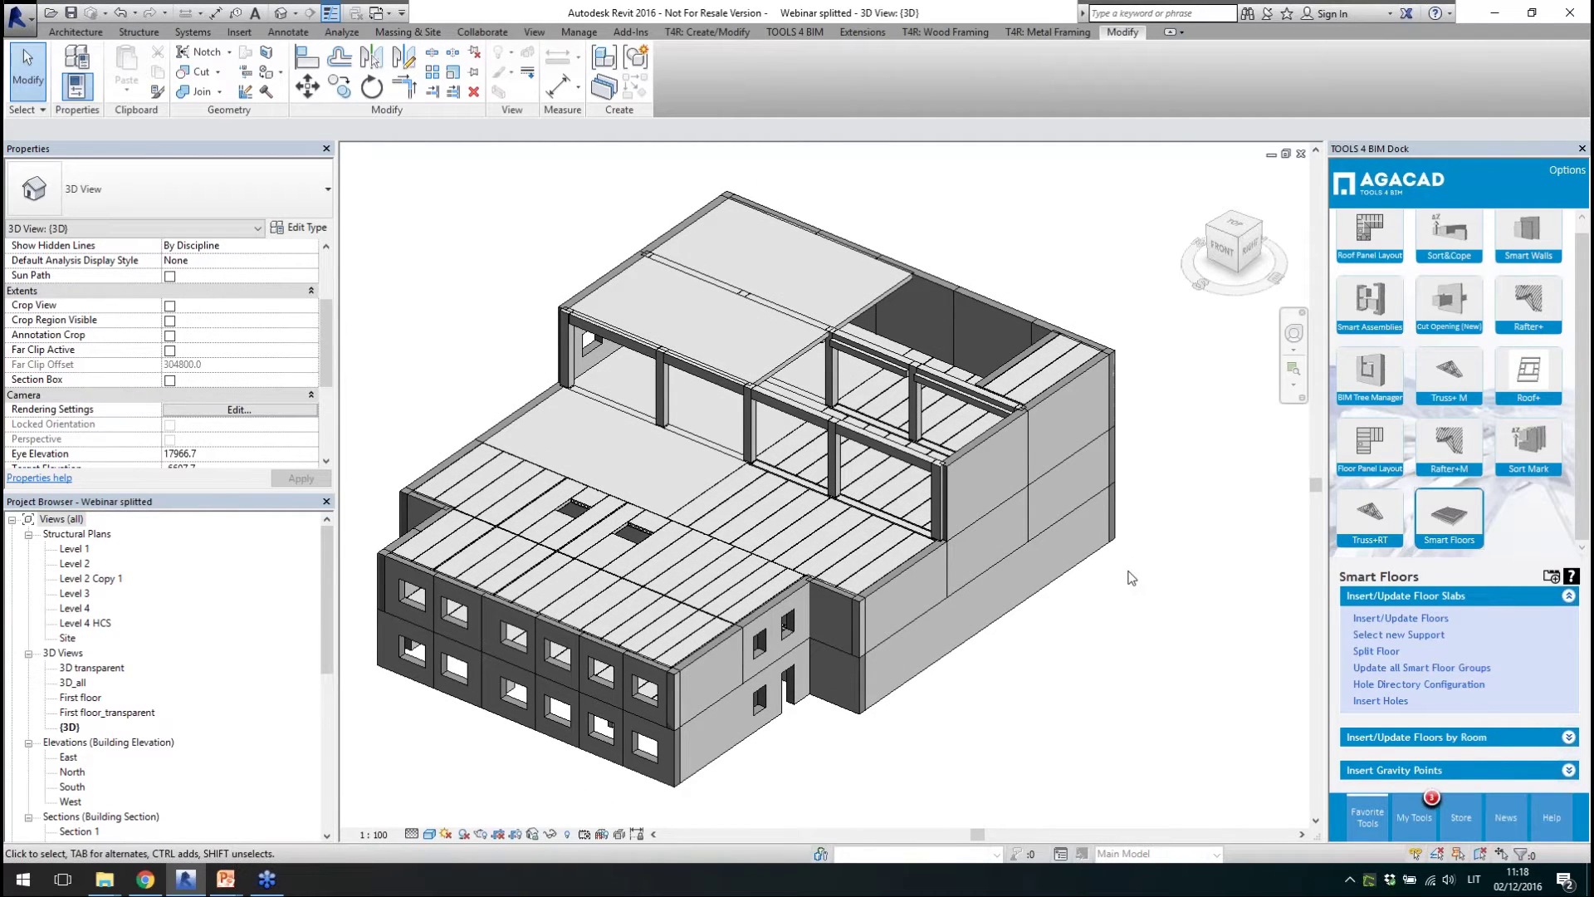
- Open the Floor Panel Layout tool from the installed BIM solutions, leaving nothing selected in the model
{"action": "scroll", "coordinate": [1583, 490], "scroll_direction": "up", "scroll_amount": 1}
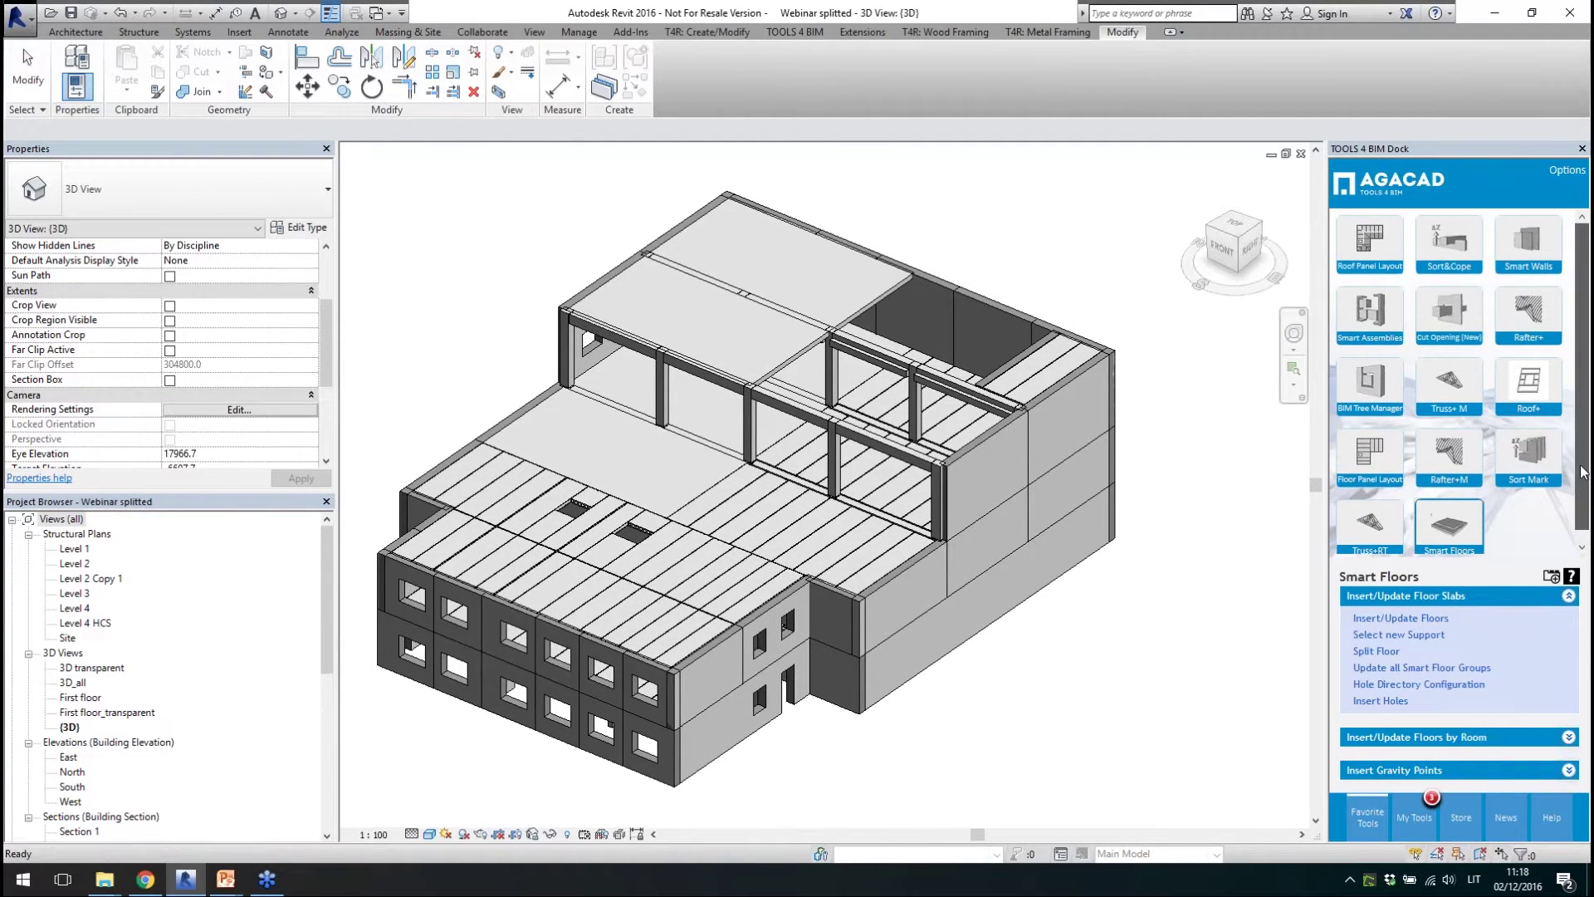
{"action": "scroll", "coordinate": [1583, 468], "scroll_direction": "down", "scroll_amount": 1}
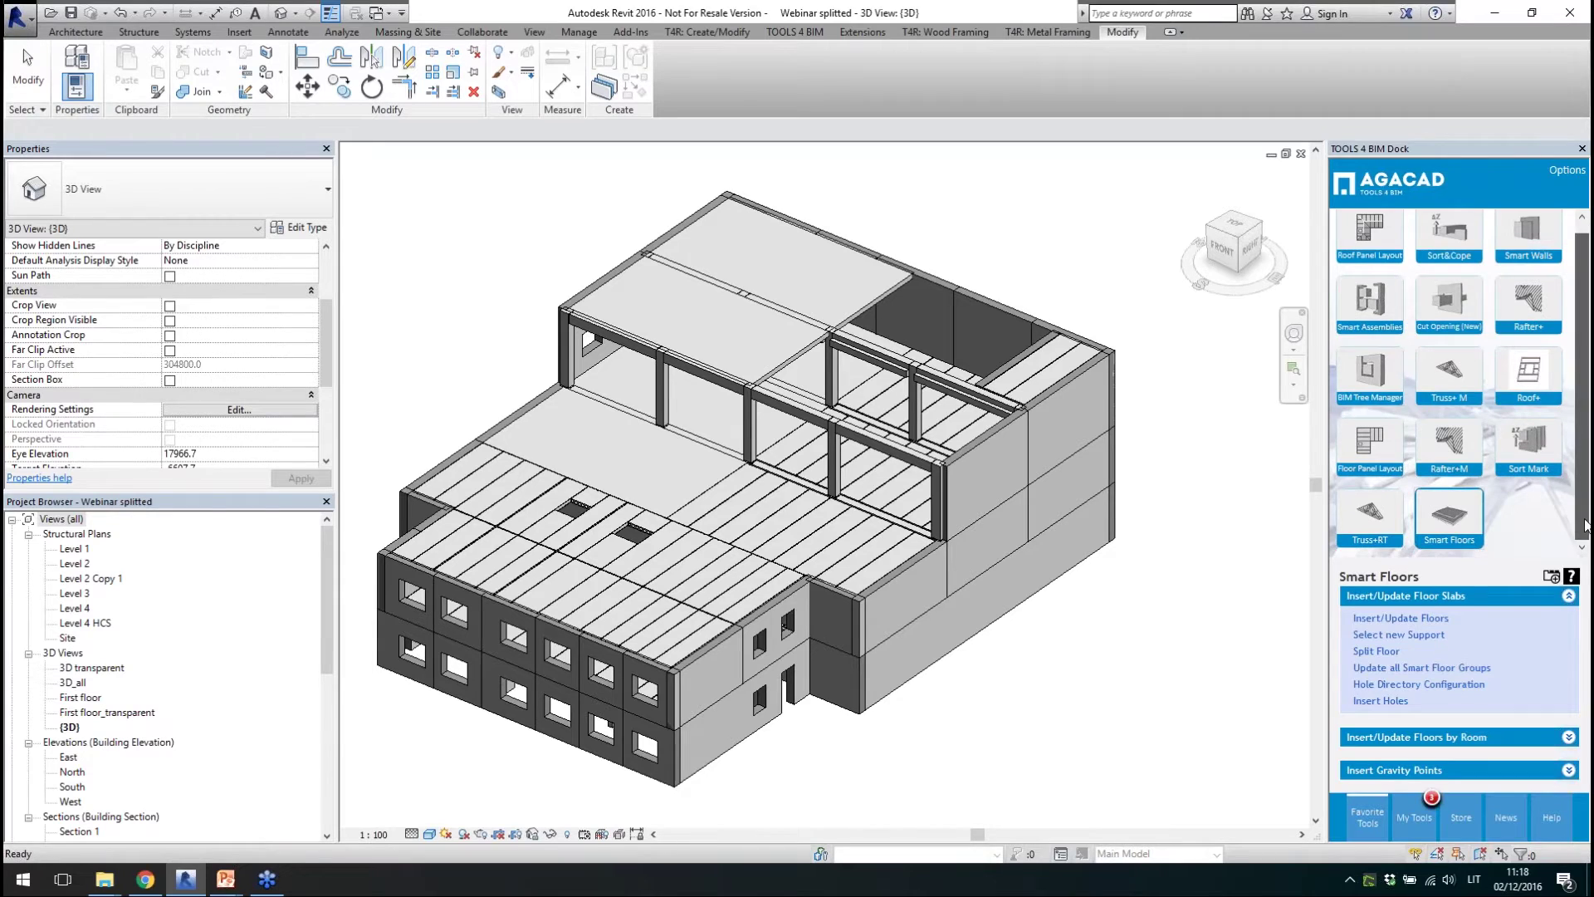
{"action": "left_click", "coordinate": [1401, 816]}
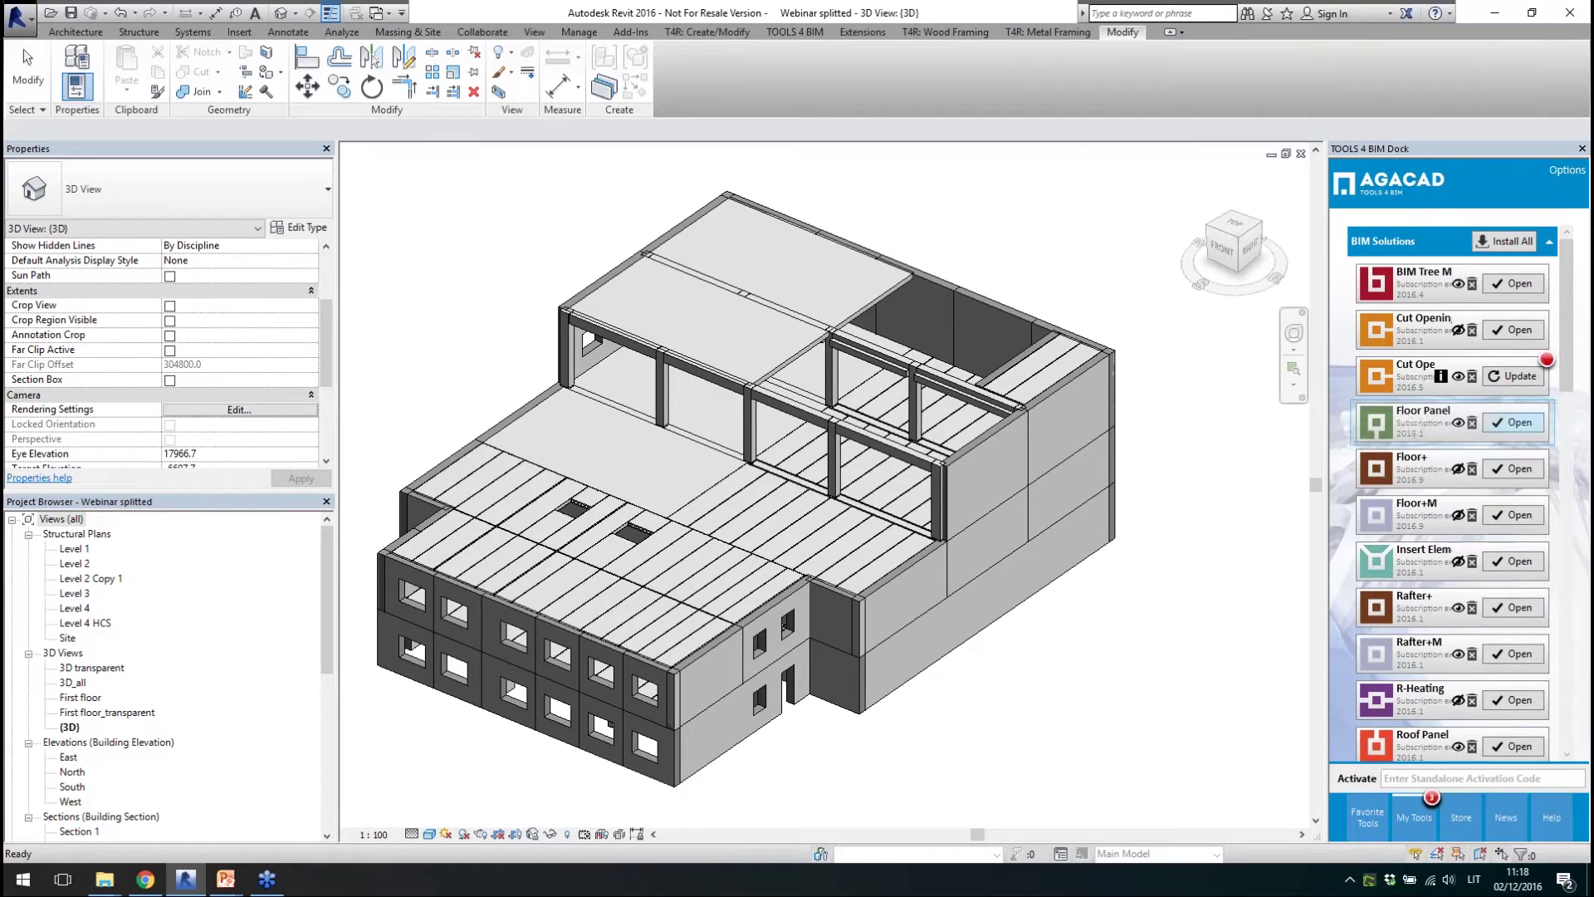
{"action": "left_click", "coordinate": [1520, 423]}
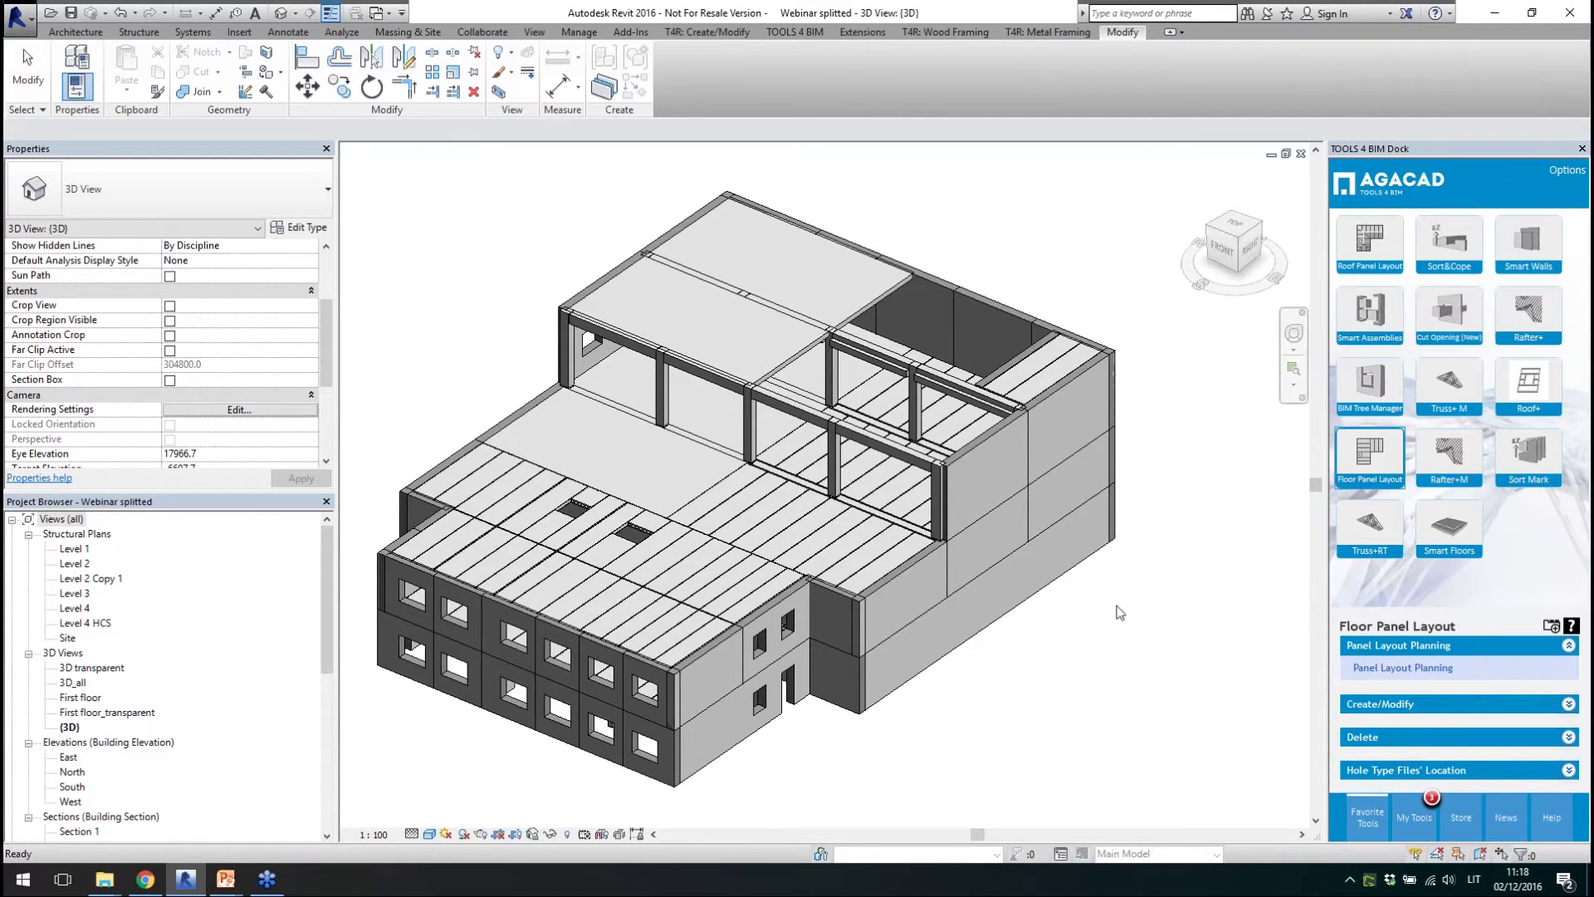
{"action": "left_click", "coordinate": [1022, 359]}
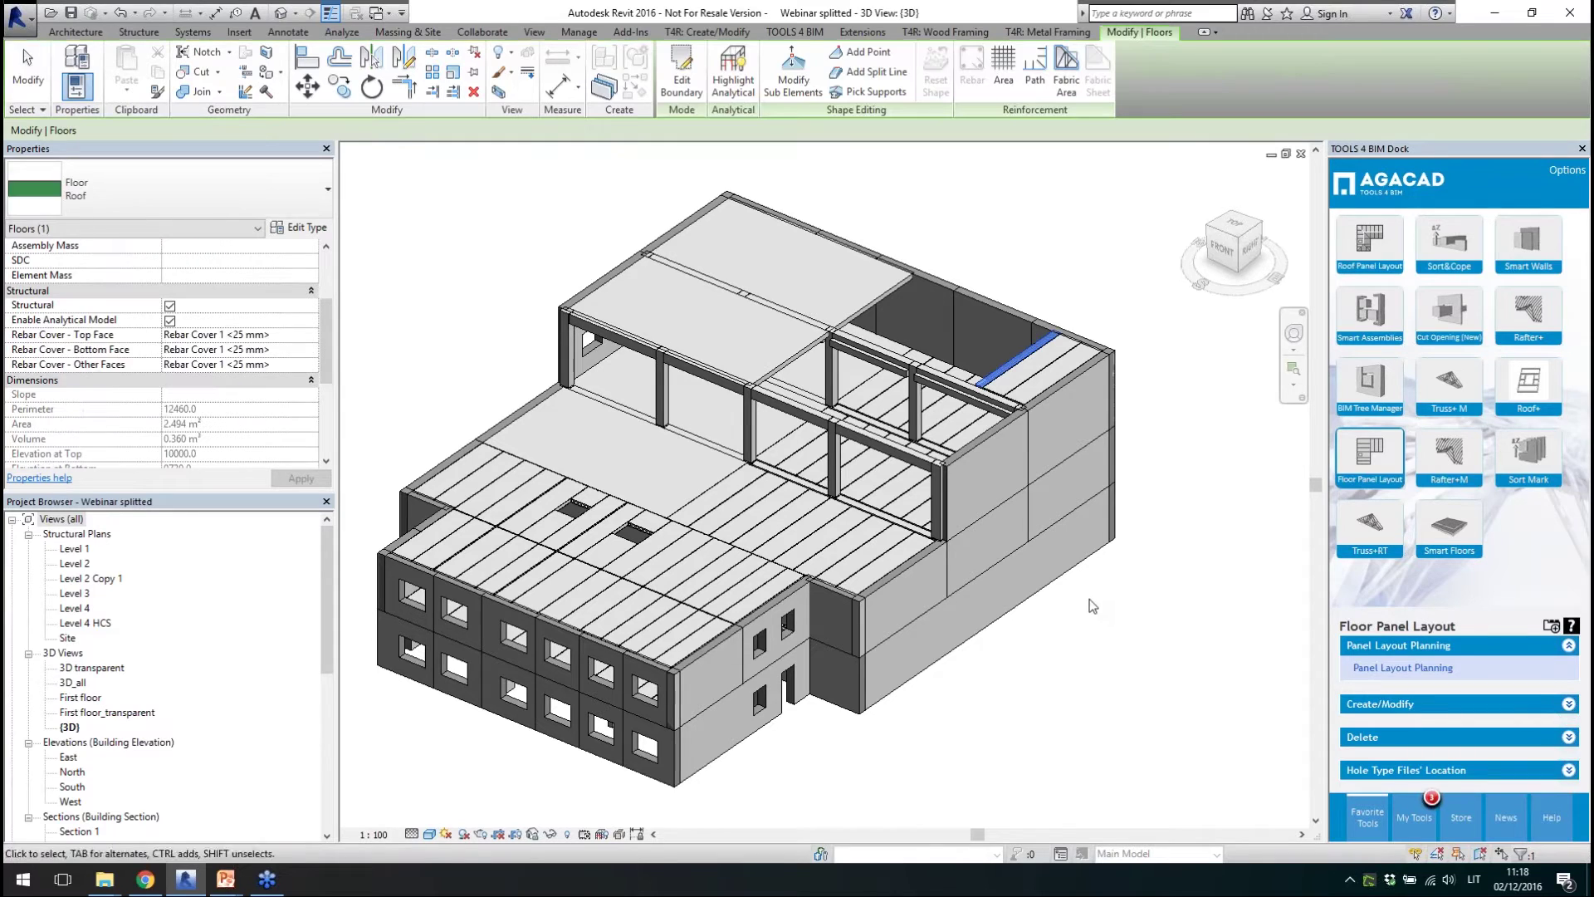
{"action": "left_click", "coordinate": [1128, 641]}
- In the Level 4 plan, split the Hollow core slabs 265 floor with a split line along grid E from edge to edge
{"action": "left_click", "coordinate": [794, 371]}
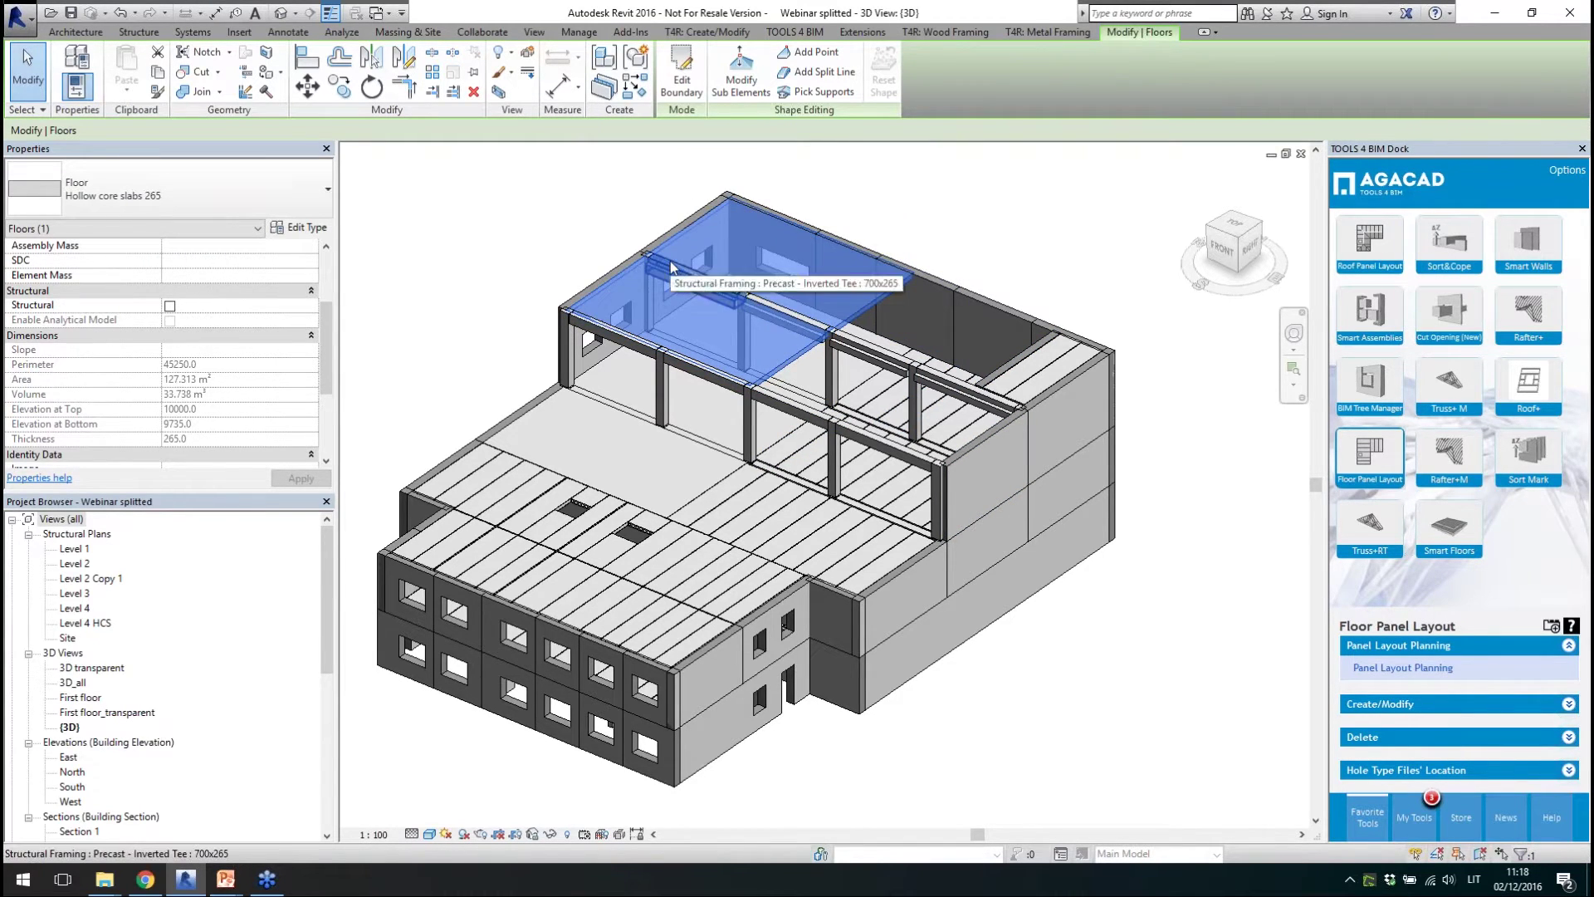
{"action": "double_click", "coordinate": [79, 609]}
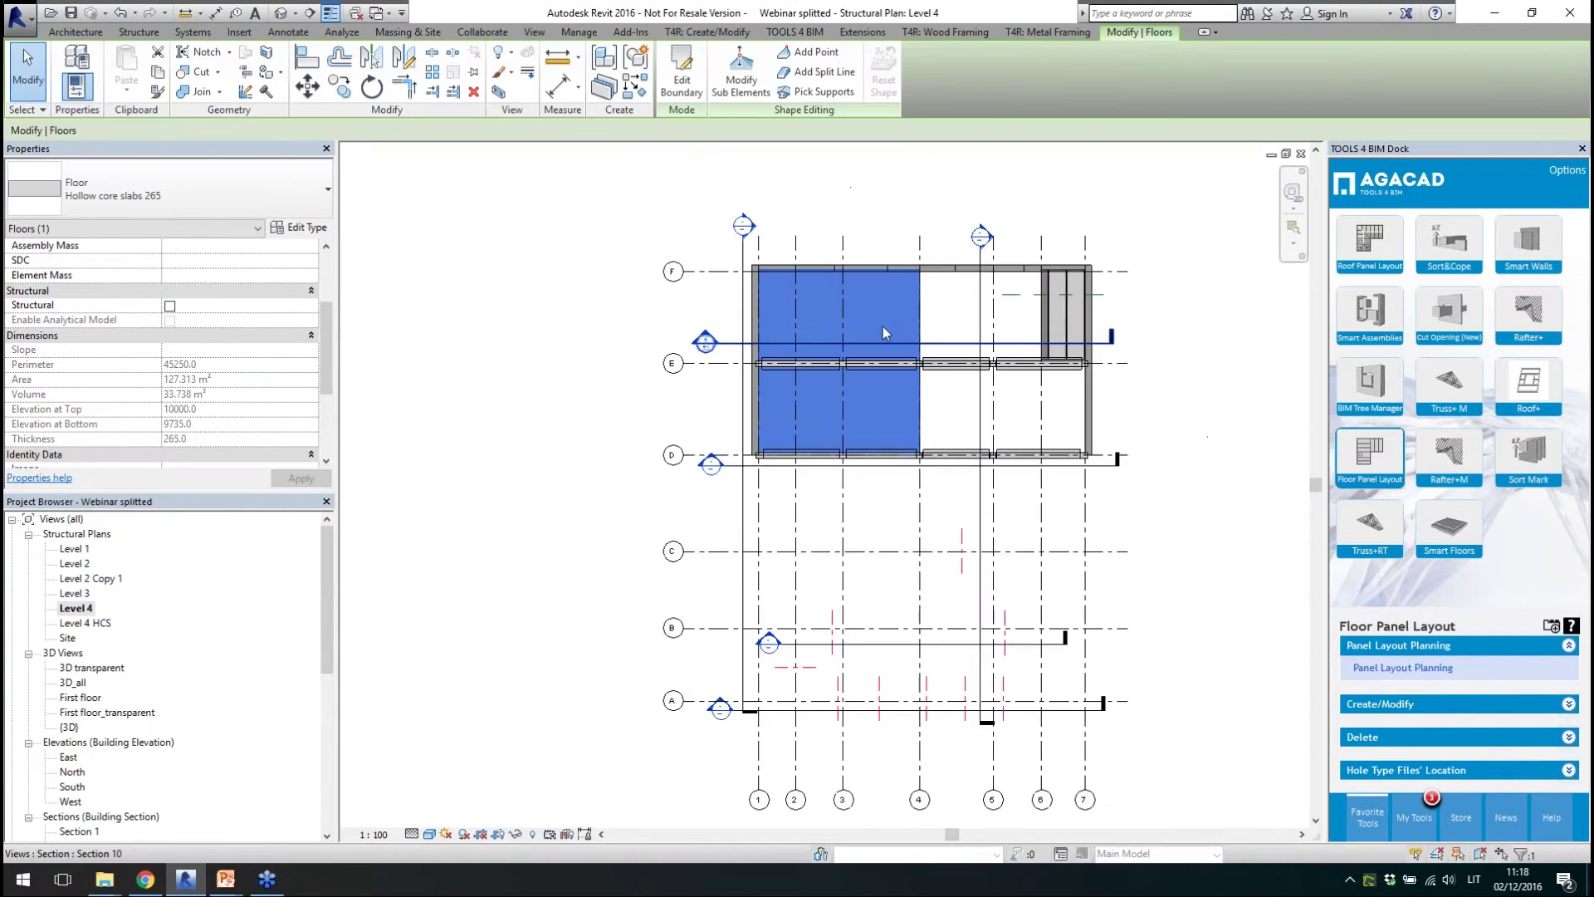
{"action": "scroll", "coordinate": [884, 327], "scroll_direction": "up", "scroll_amount": 3}
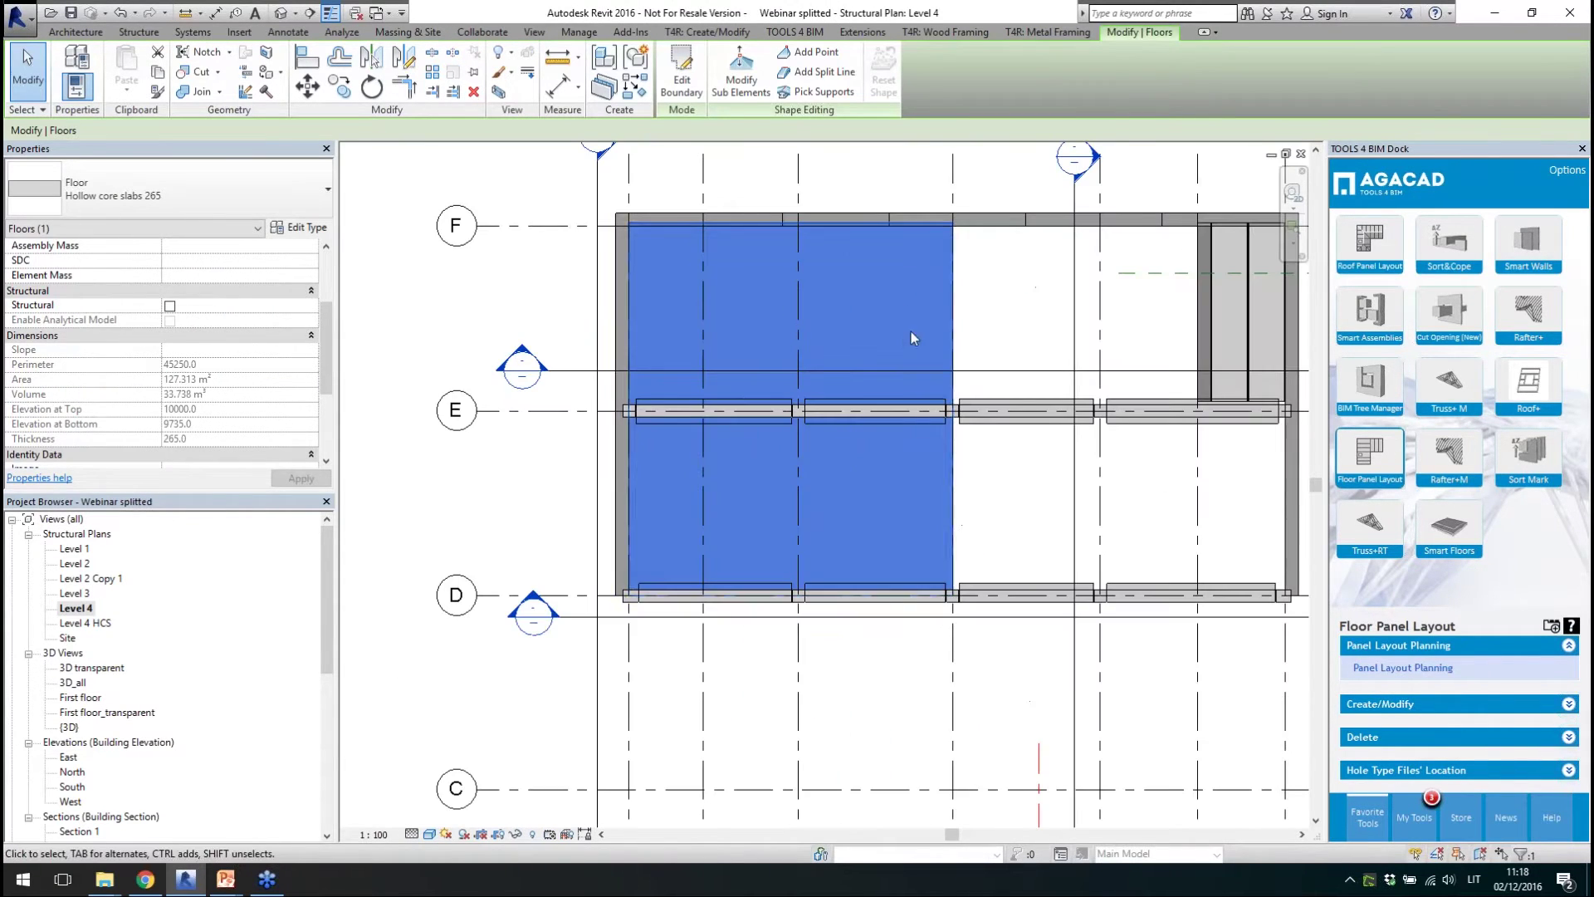
{"action": "left_click", "coordinate": [801, 73]}
{"action": "scroll", "coordinate": [614, 415], "scroll_direction": "up", "scroll_amount": 3}
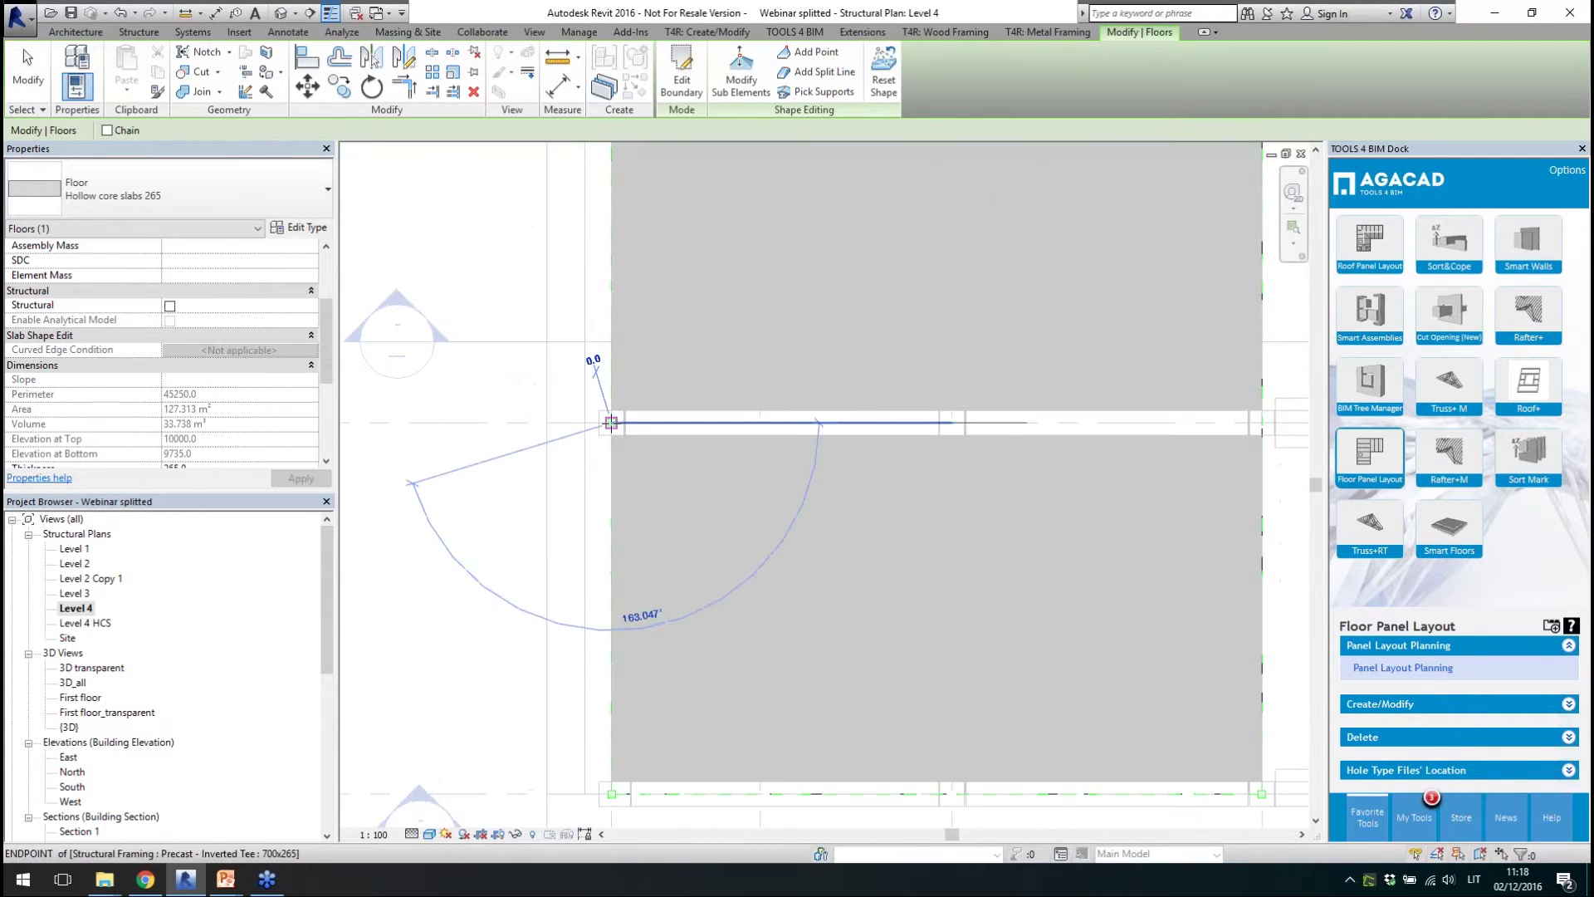
{"action": "scroll", "coordinate": [560, 420], "scroll_direction": "down", "scroll_amount": 2}
{"action": "left_click", "coordinate": [1090, 422]}
{"action": "key", "text": "Escape"}
{"action": "key", "text": "Escape"}
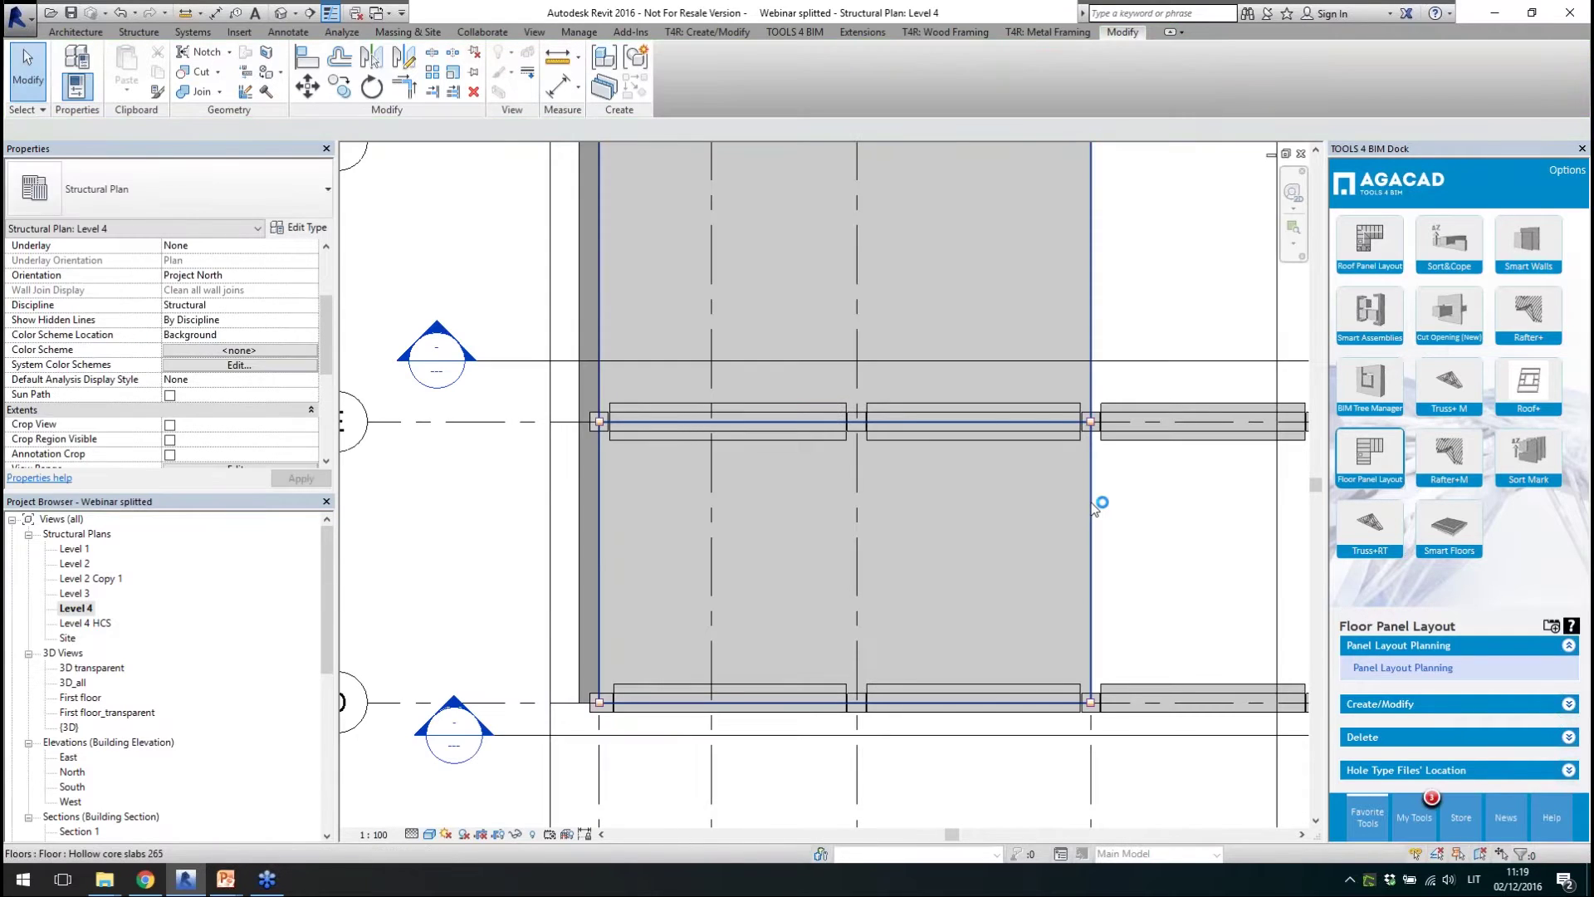
- Select the split Level 4 floor, open Panel Layout Planning and review the Panel Layout Settings
{"action": "left_click", "coordinate": [1094, 505]}
{"action": "scroll", "coordinate": [831, 515], "scroll_direction": "down", "scroll_amount": 1}
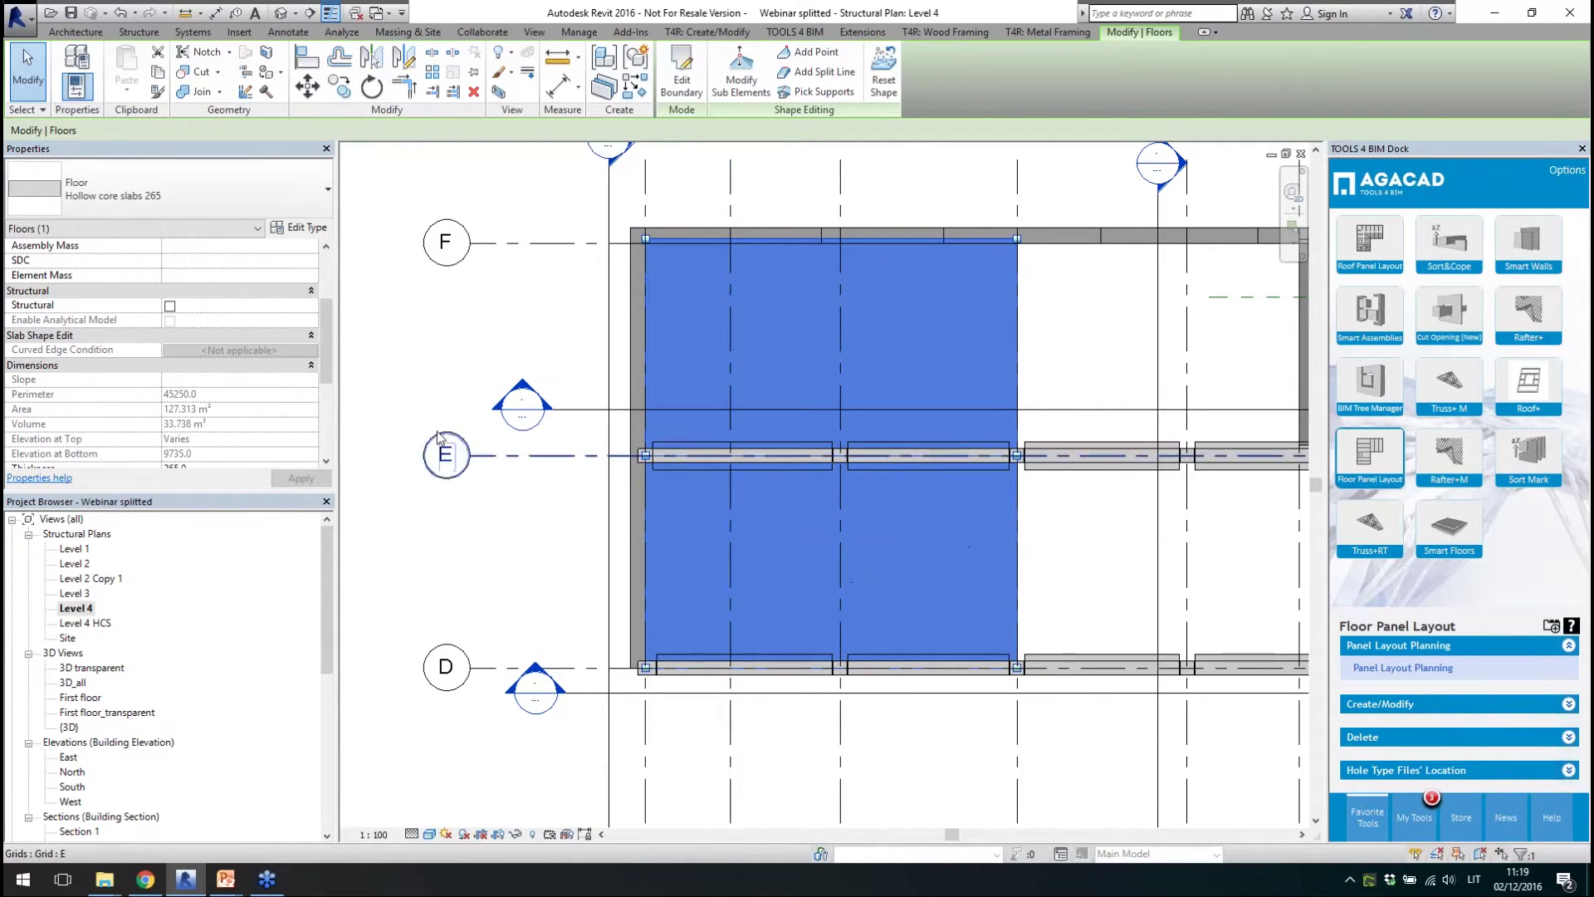
{"action": "middle_click_drag", "start_coordinate": [1108, 553], "coordinate": [914, 520]}
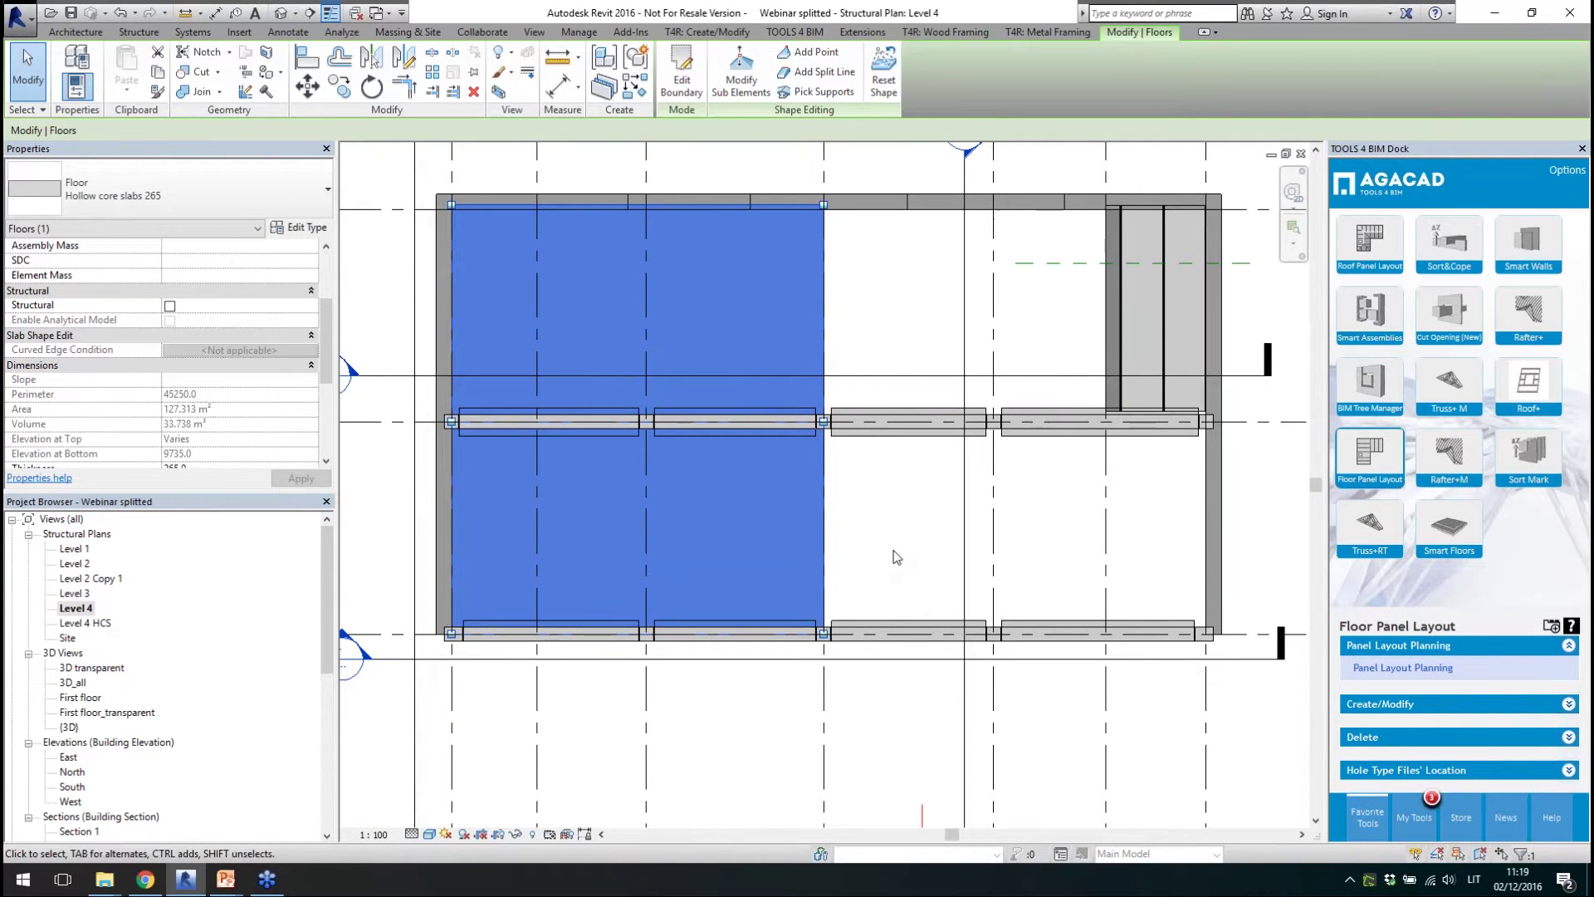
{"action": "scroll", "coordinate": [756, 551], "scroll_direction": "down", "scroll_amount": 1}
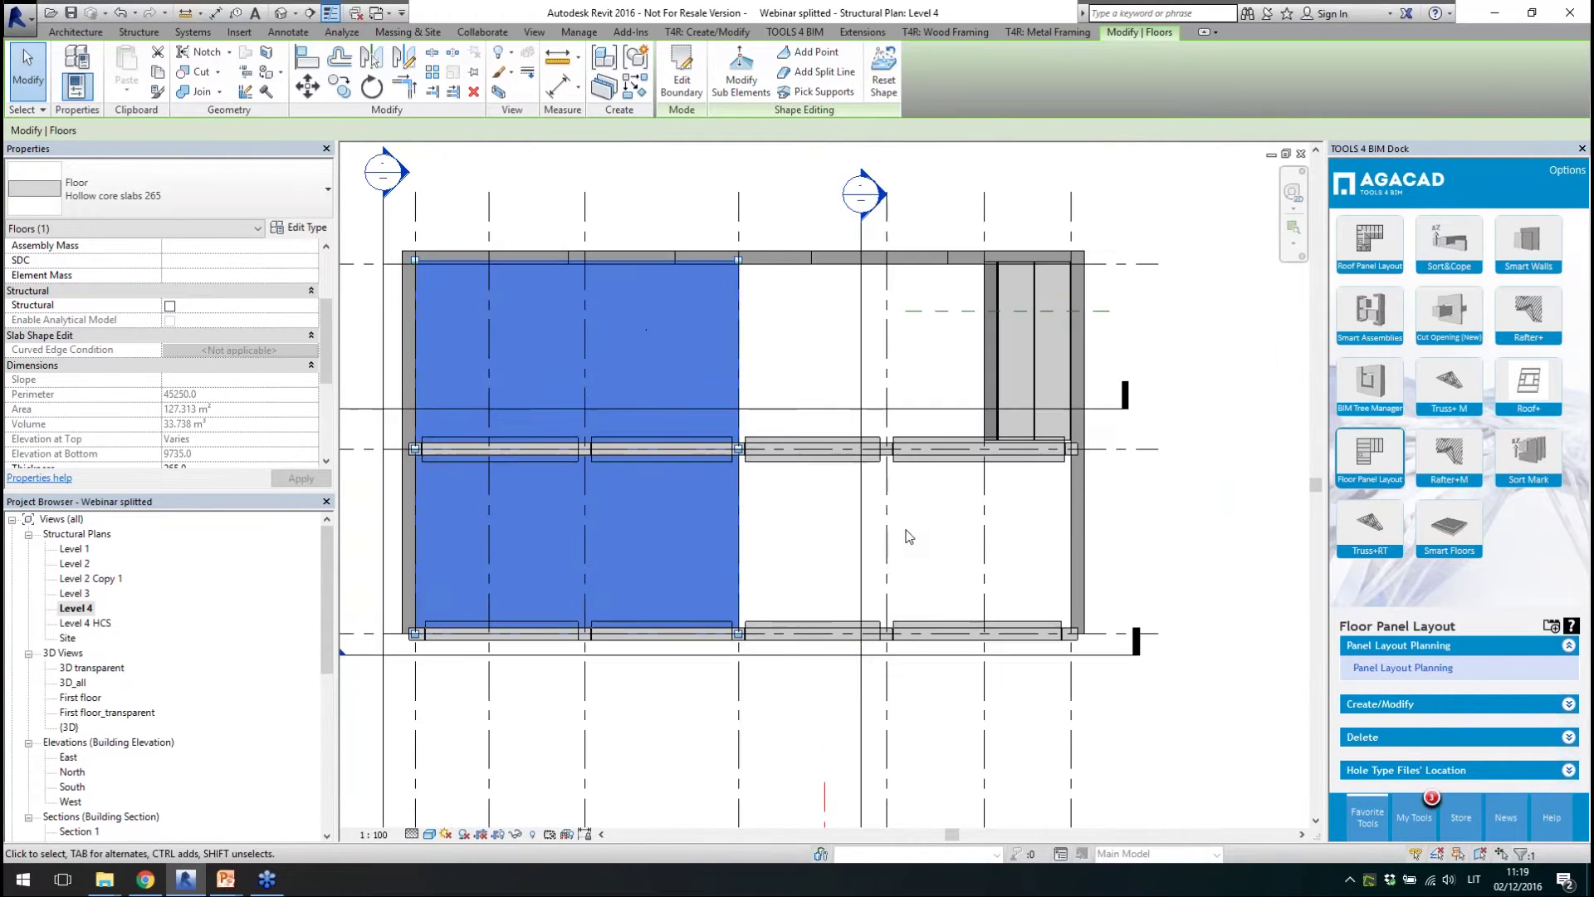
{"action": "left_click", "coordinate": [1372, 667]}
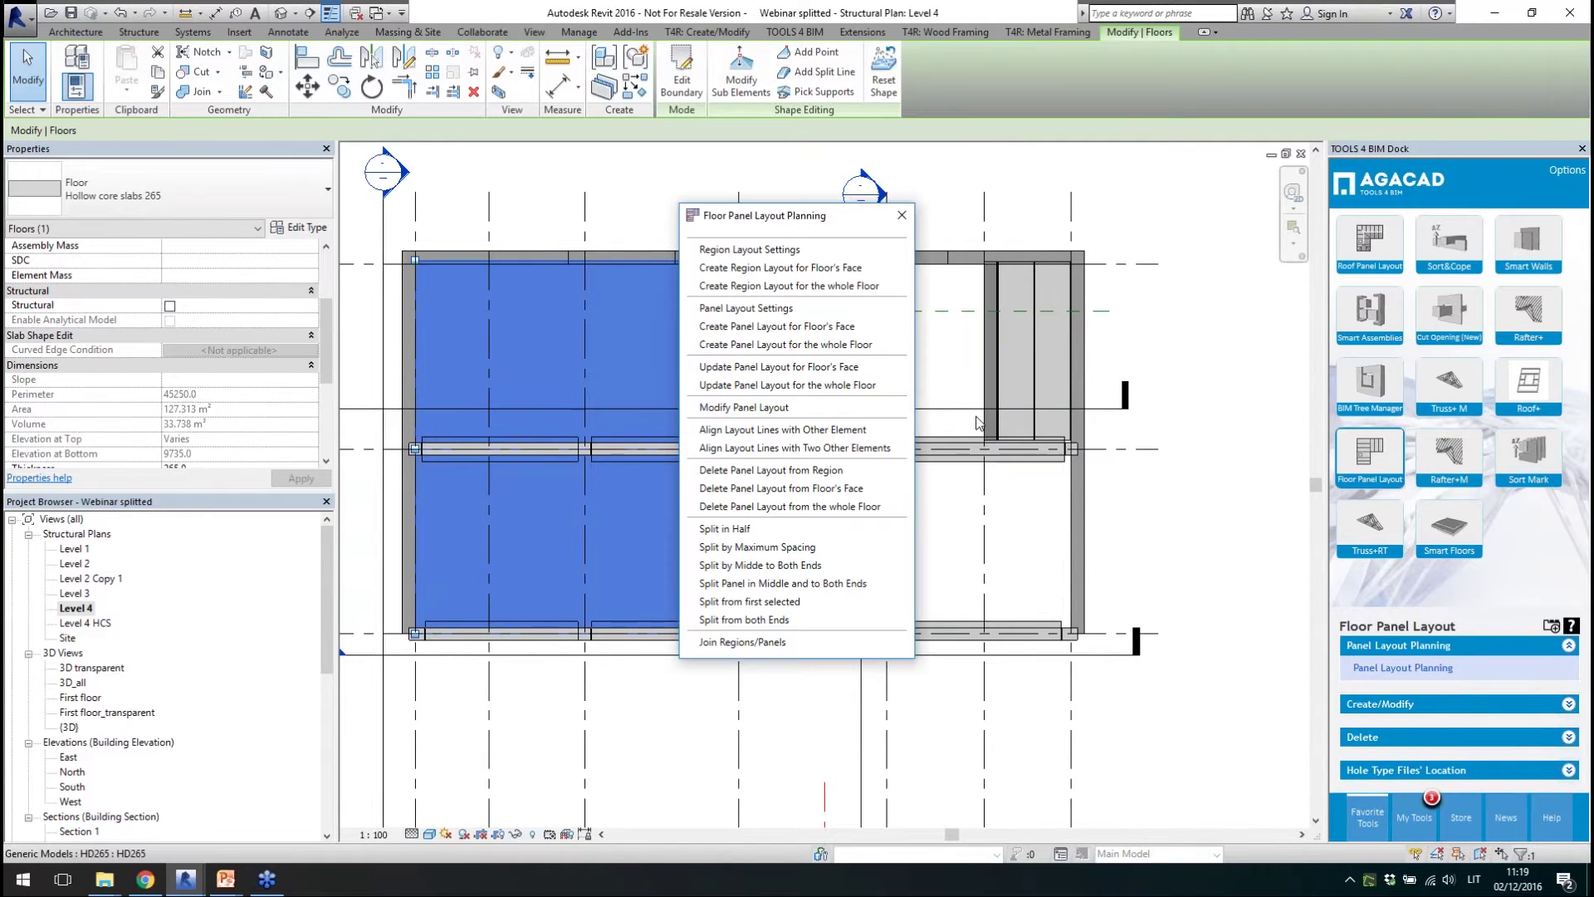
{"action": "left_click_drag", "start_coordinate": [722, 220], "coordinate": [893, 226]}
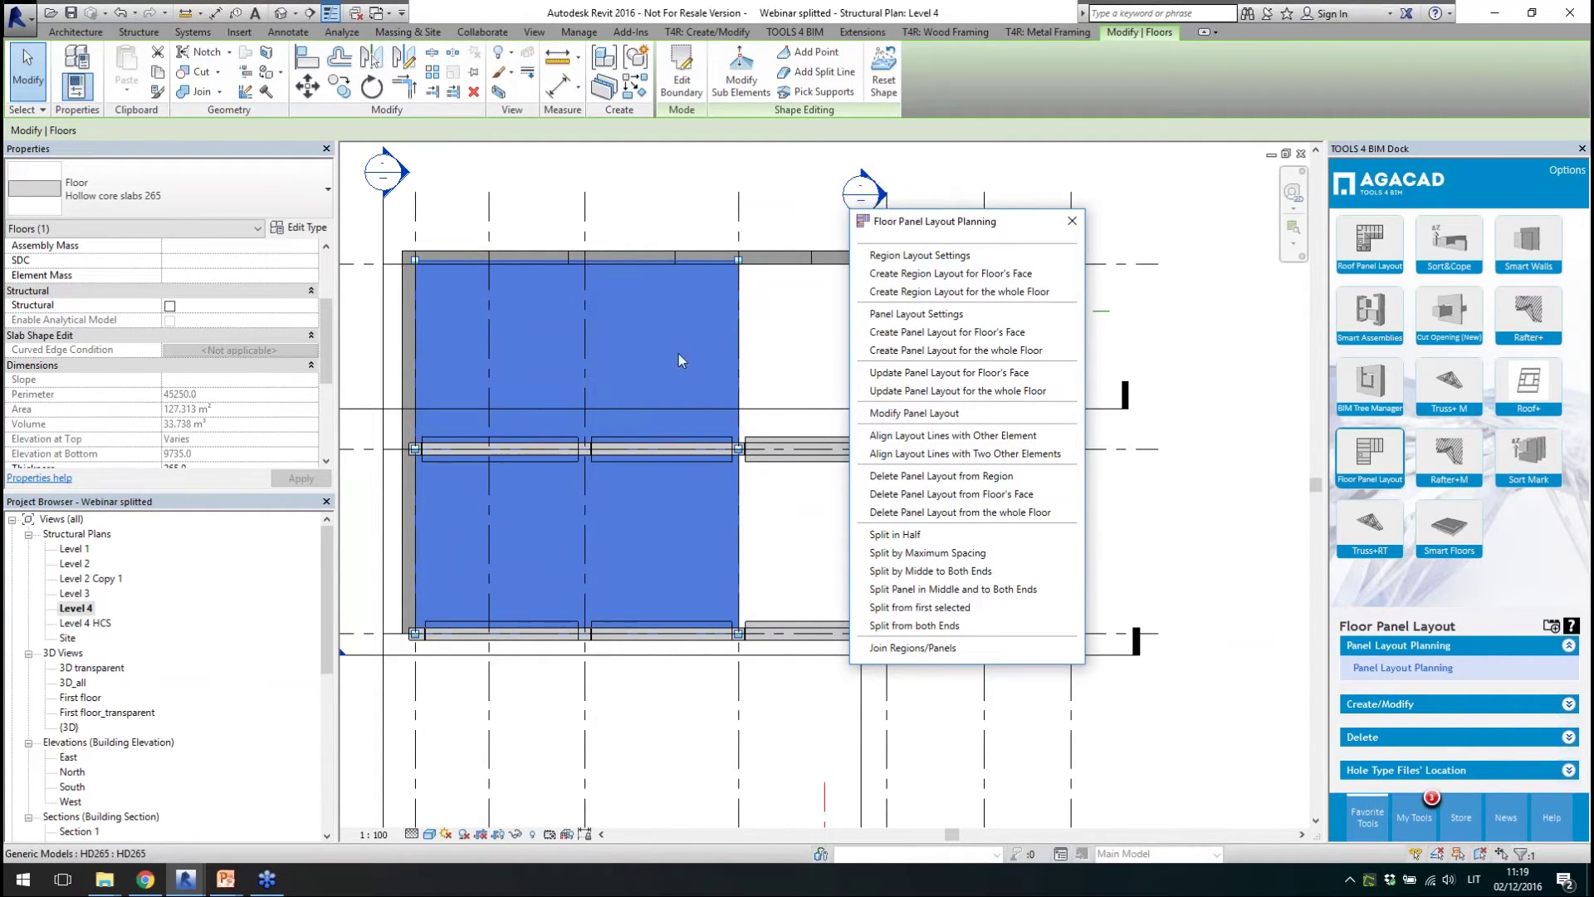
{"action": "left_click", "coordinate": [900, 318]}
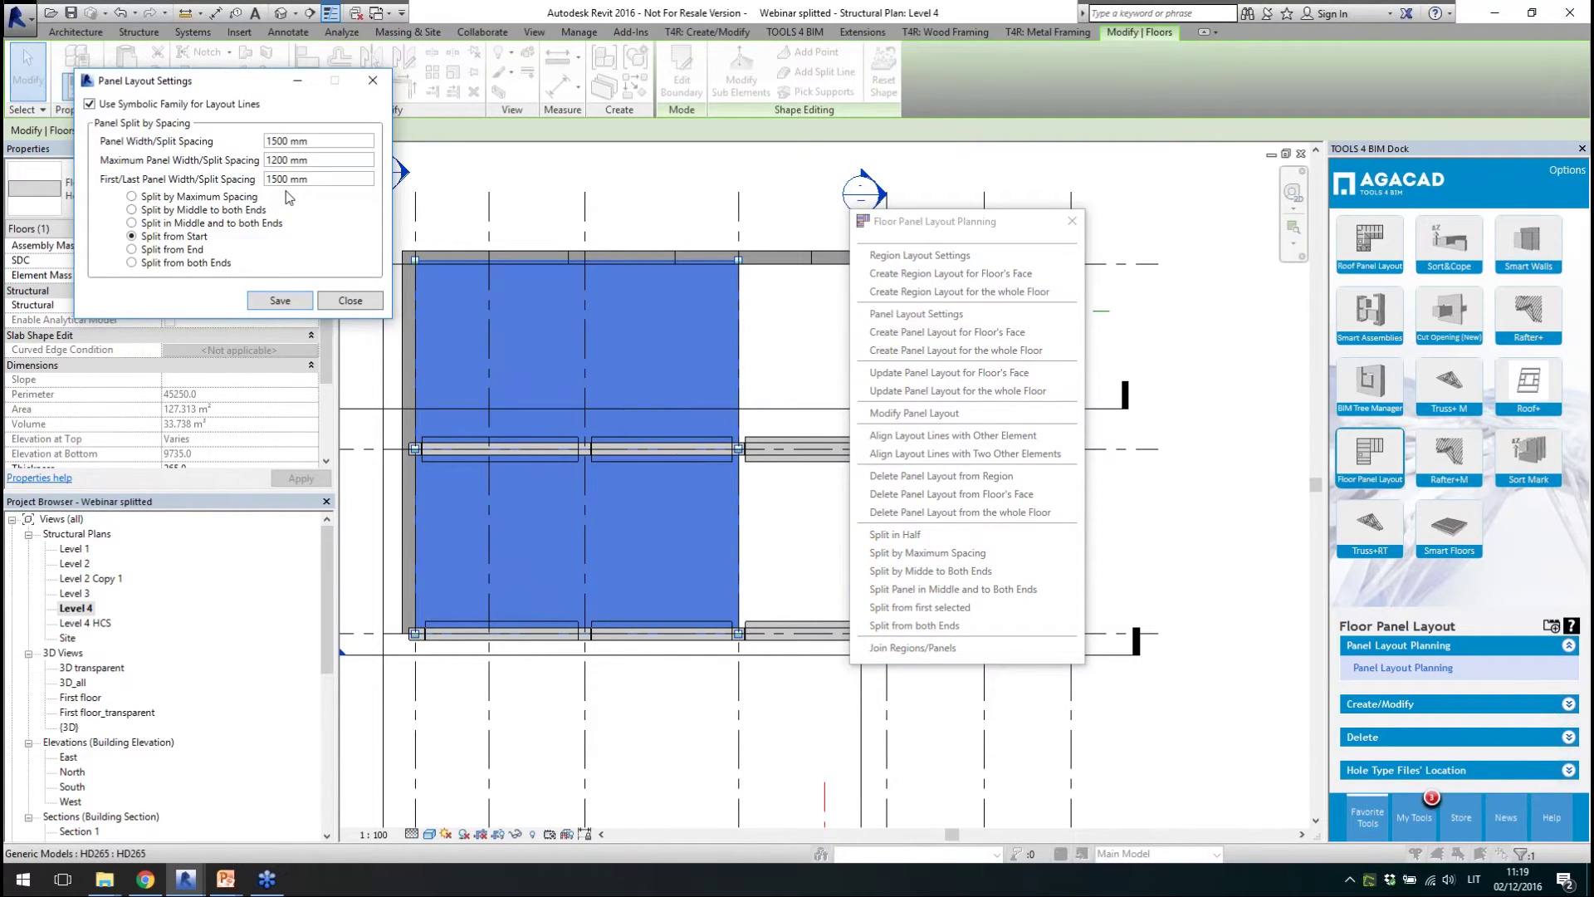
{"action": "left_click", "coordinate": [349, 300]}
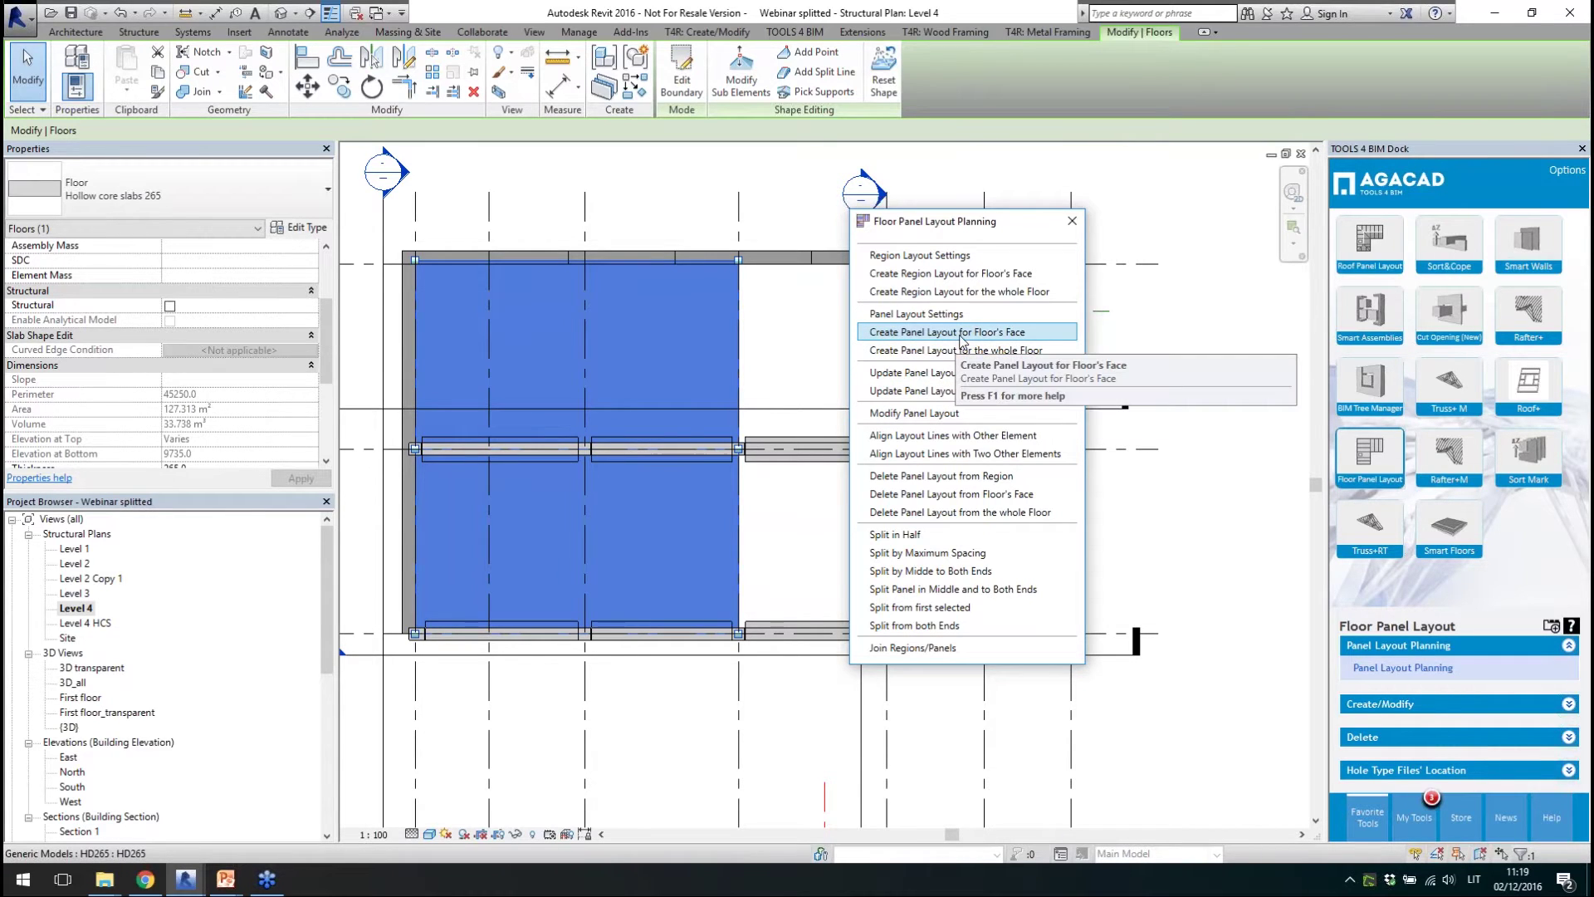
- Create panel layouts on both faces of the floor, between grids E and F and between grids D and E
{"action": "left_click", "coordinate": [961, 334]}
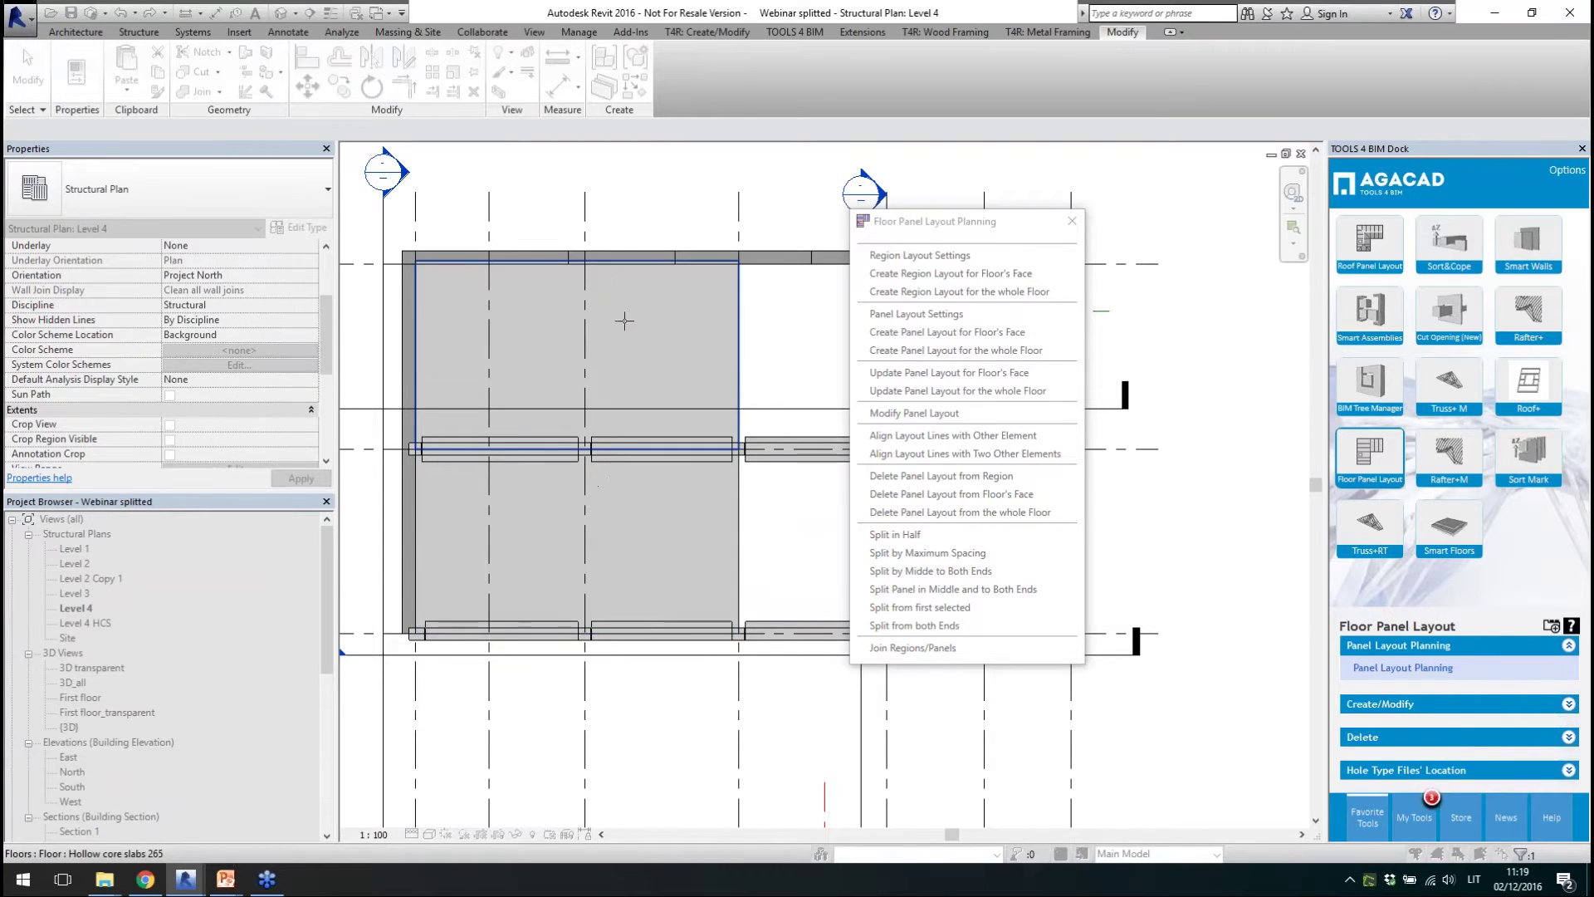
{"action": "left_click", "coordinate": [614, 282]}
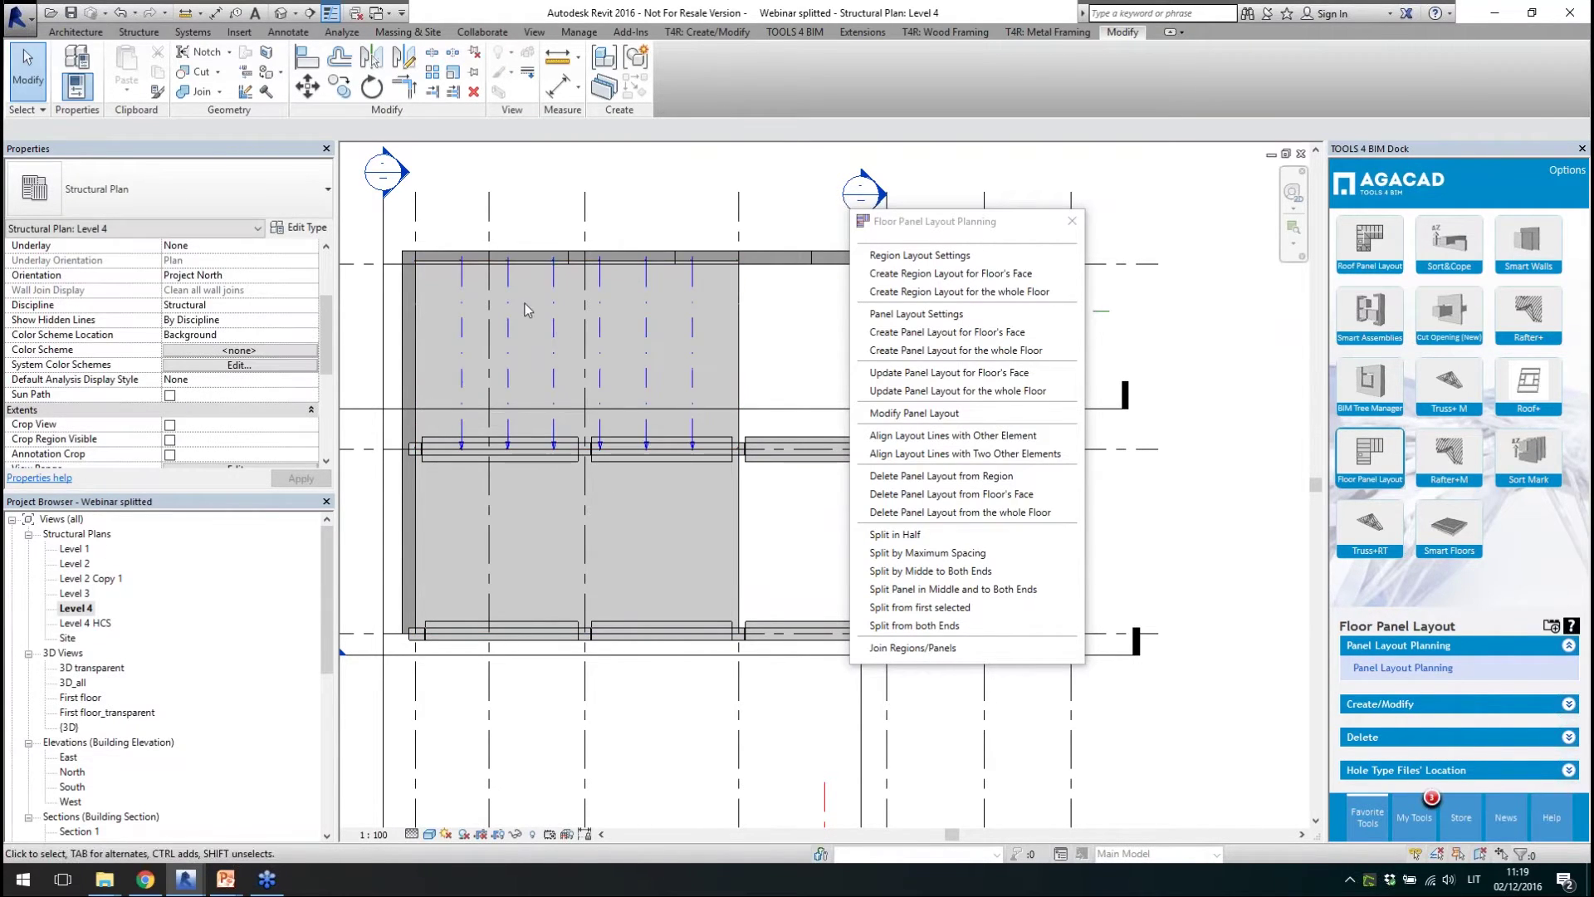
{"action": "left_click", "coordinate": [946, 332]}
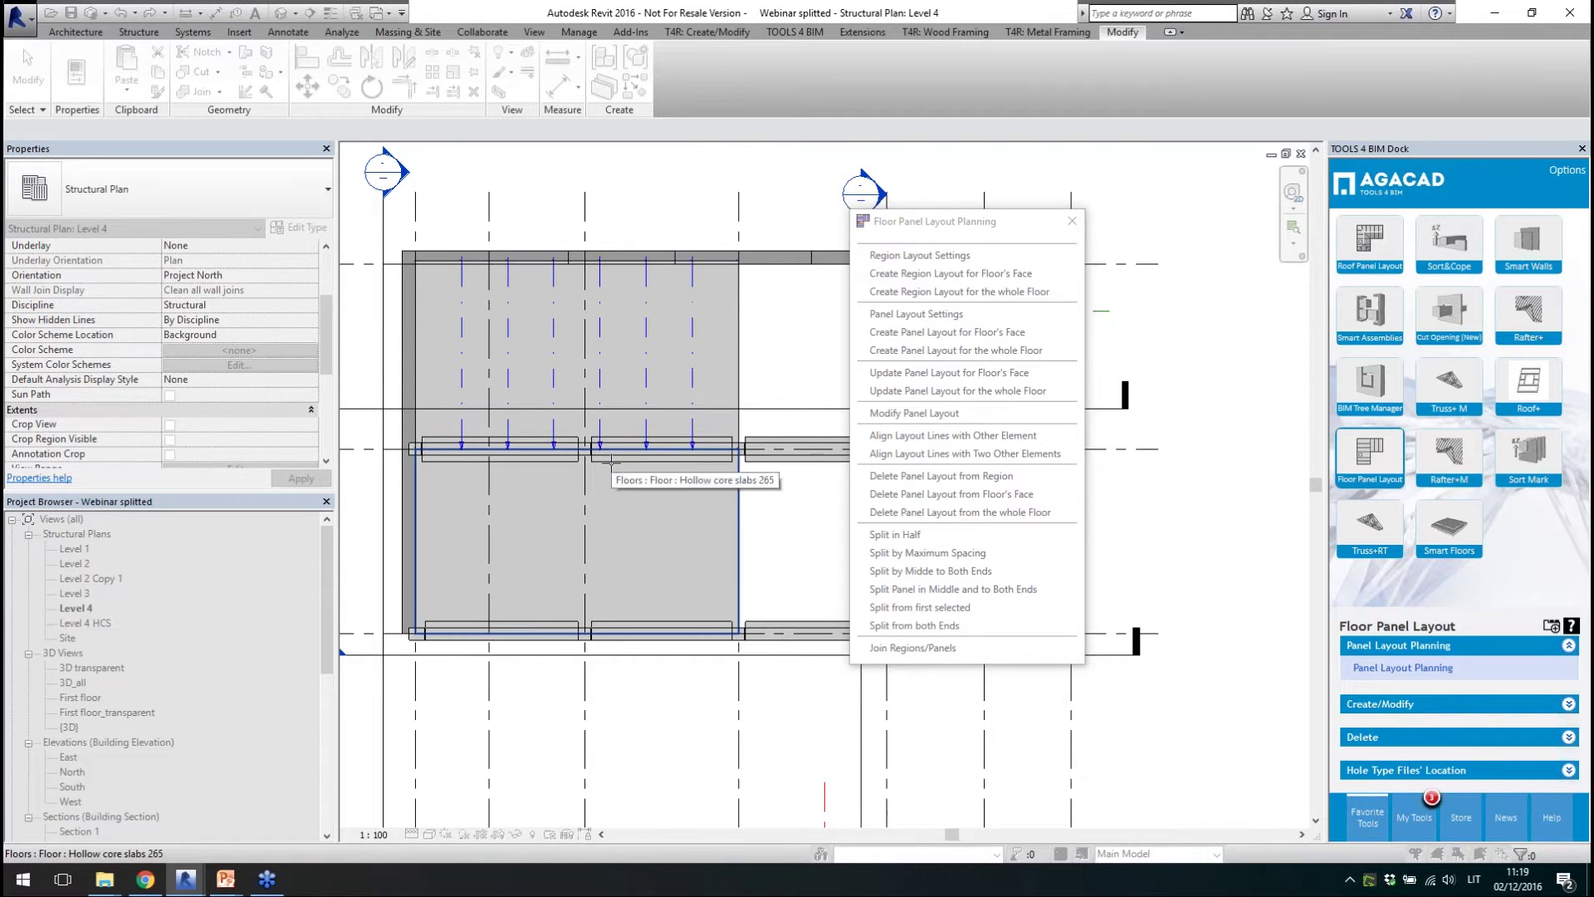
{"action": "left_click", "coordinate": [739, 591]}
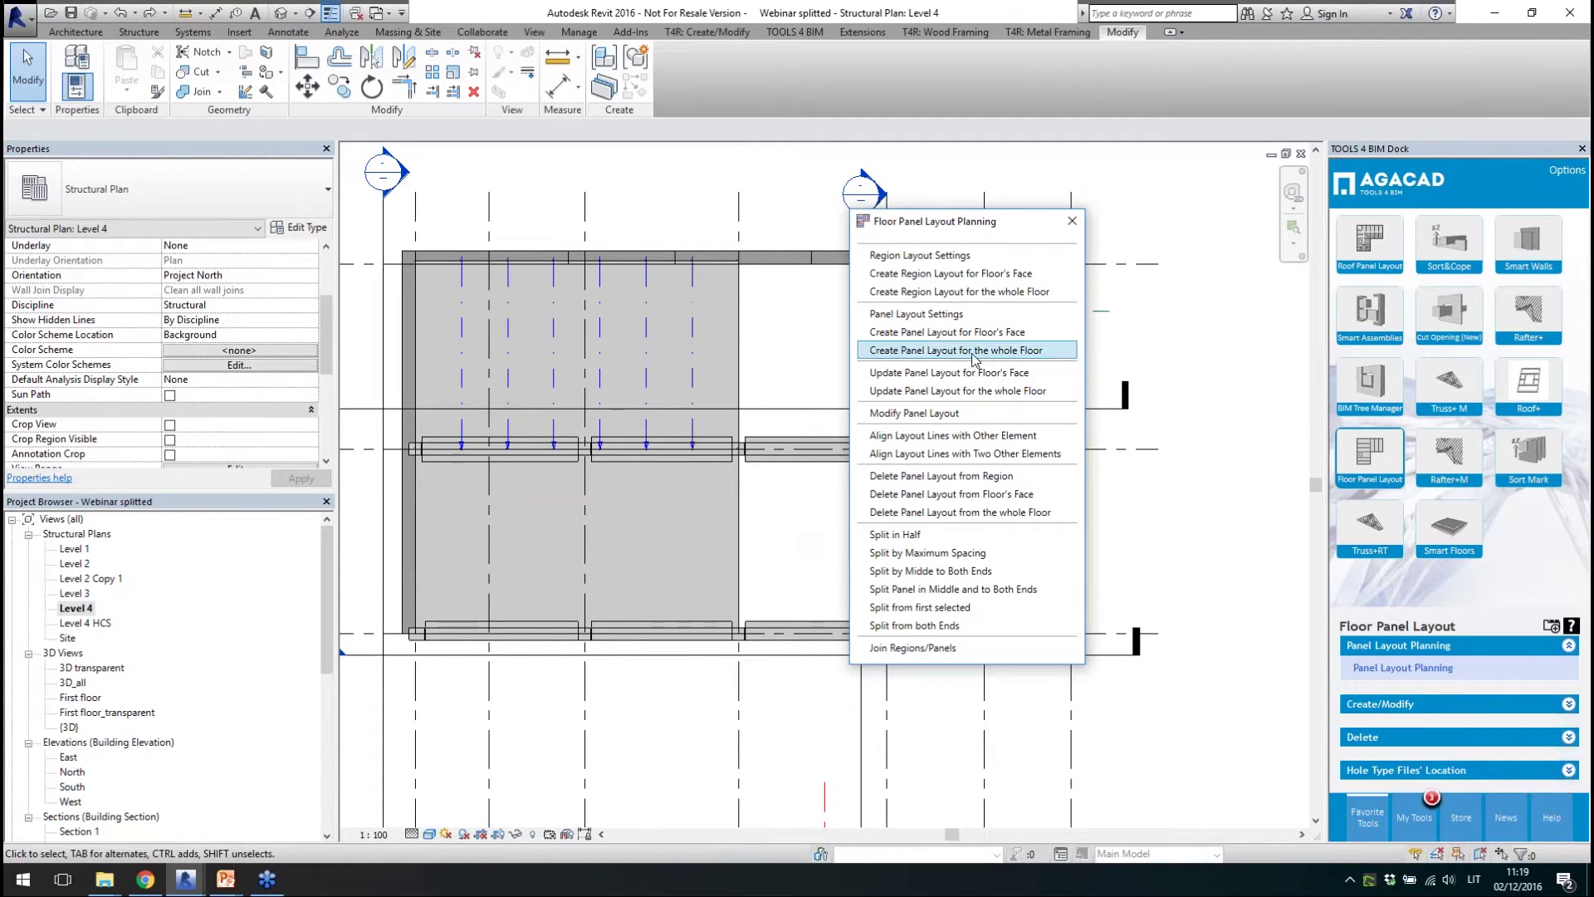
{"action": "left_click", "coordinate": [947, 332]}
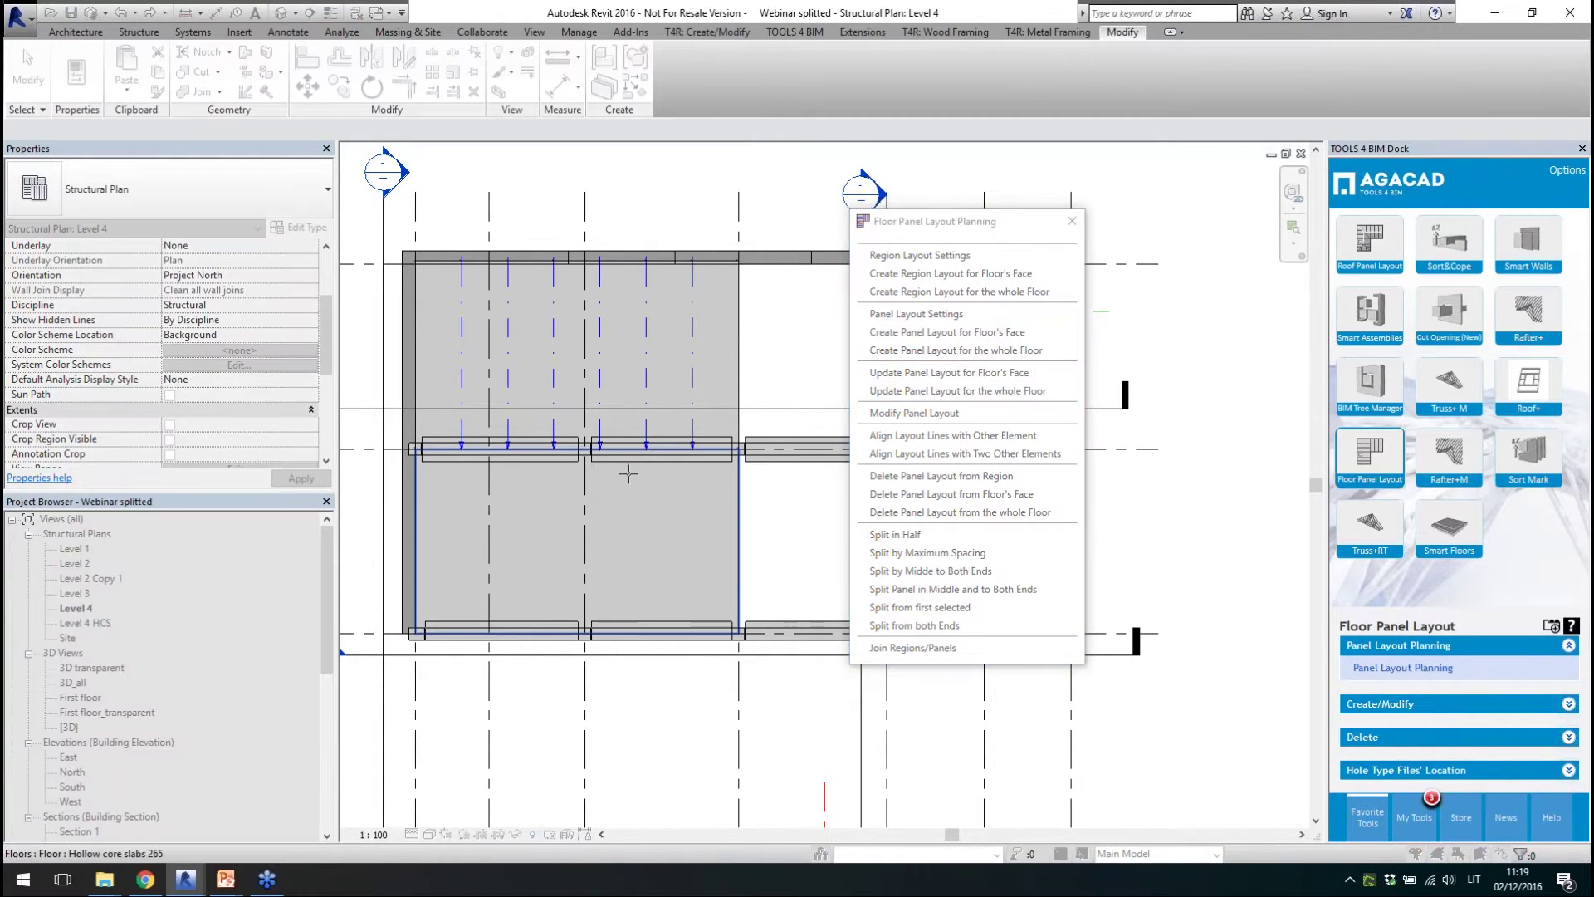
{"action": "left_click", "coordinate": [676, 561]}
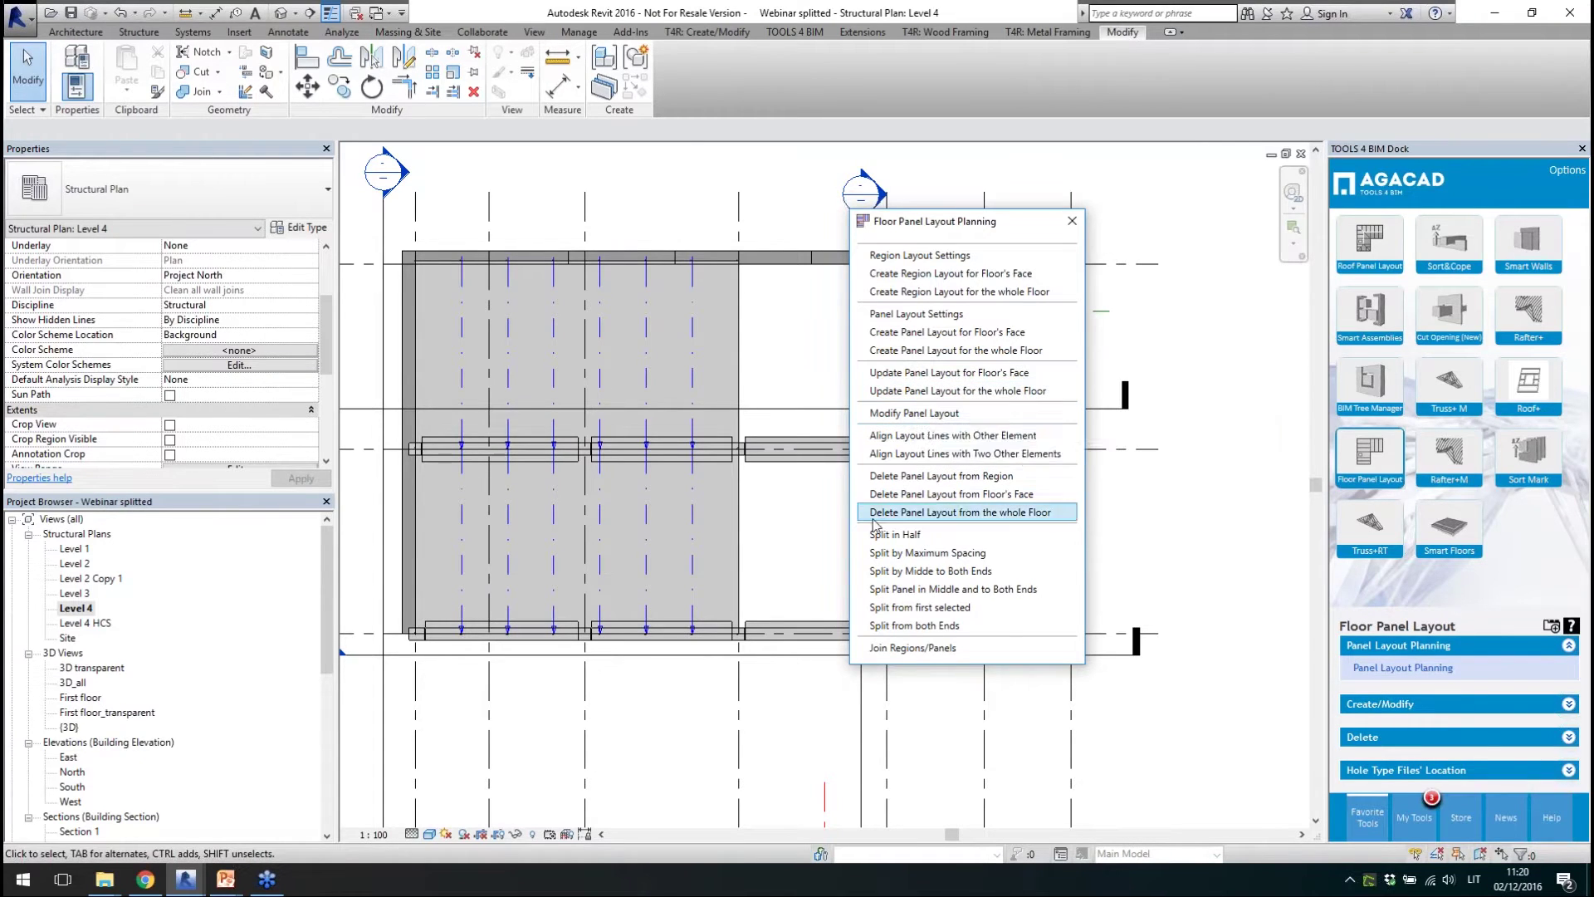
- Join the last three panels near grid 4 on the face between grids D and E, and set the panel width to 1200 mm
{"action": "left_click", "coordinate": [953, 648]}
{"action": "left_click", "coordinate": [699, 610]}
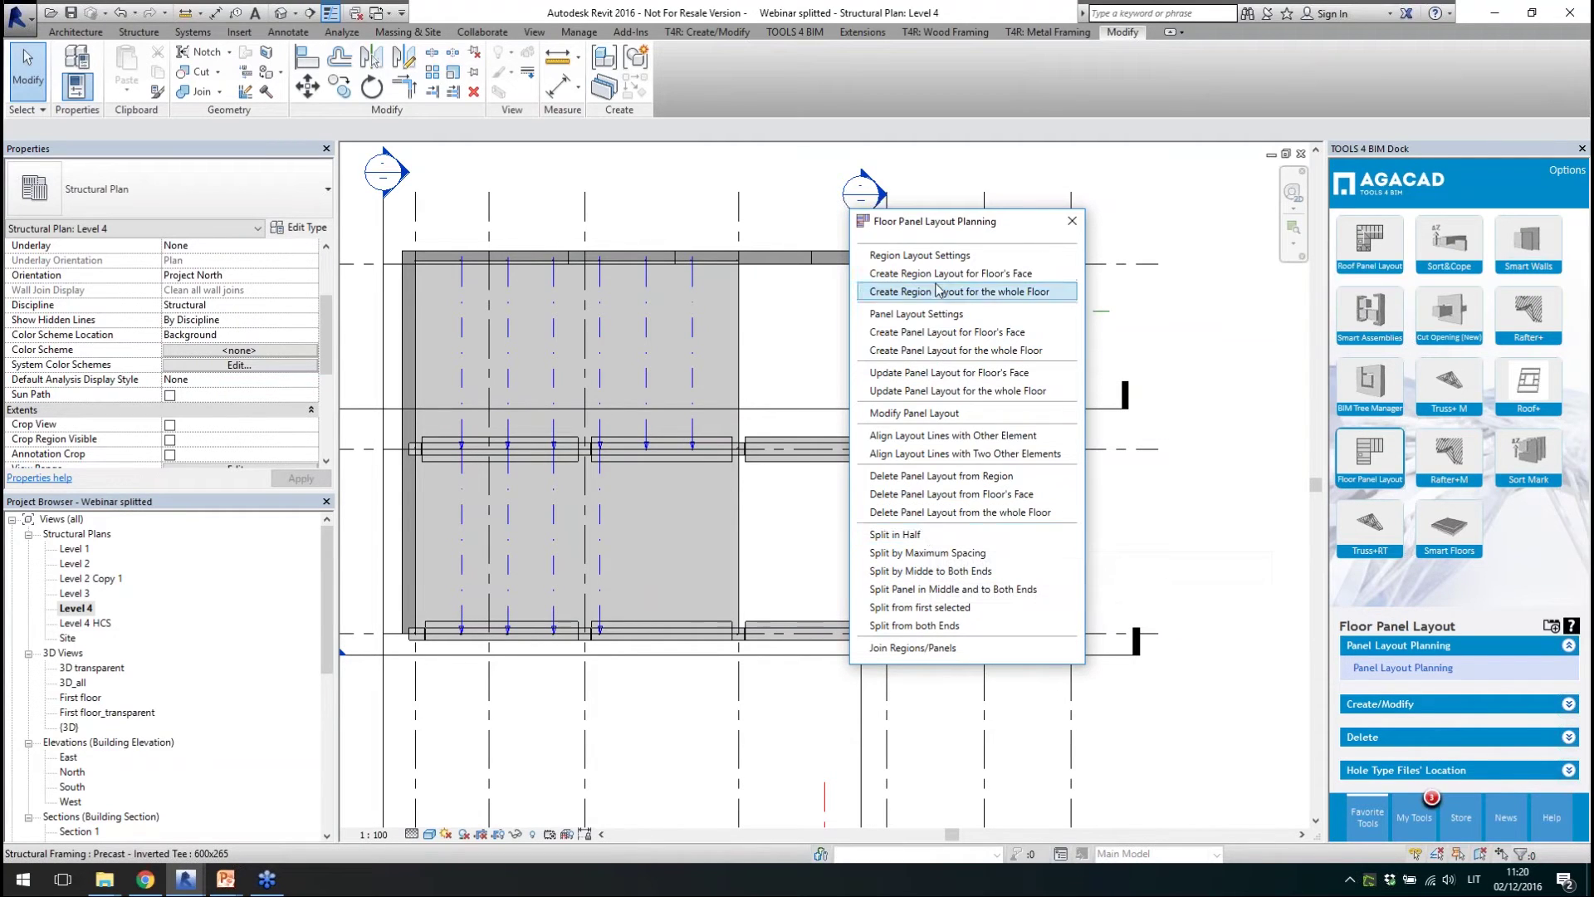
{"action": "left_click", "coordinate": [922, 256]}
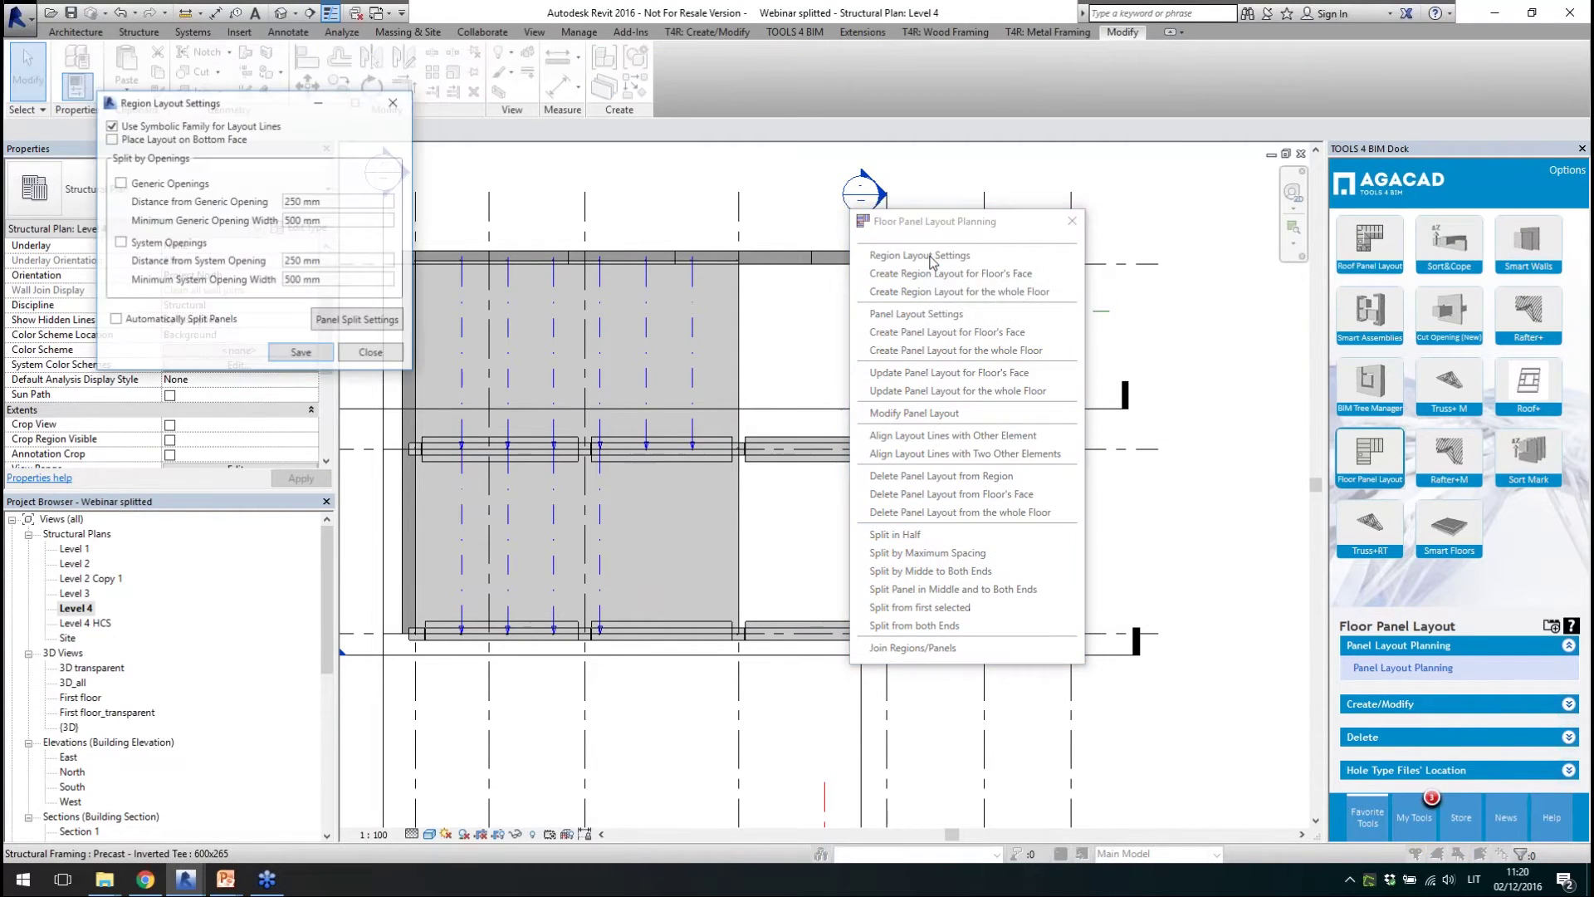
{"action": "left_click", "coordinate": [394, 101]}
{"action": "left_click", "coordinate": [917, 314]}
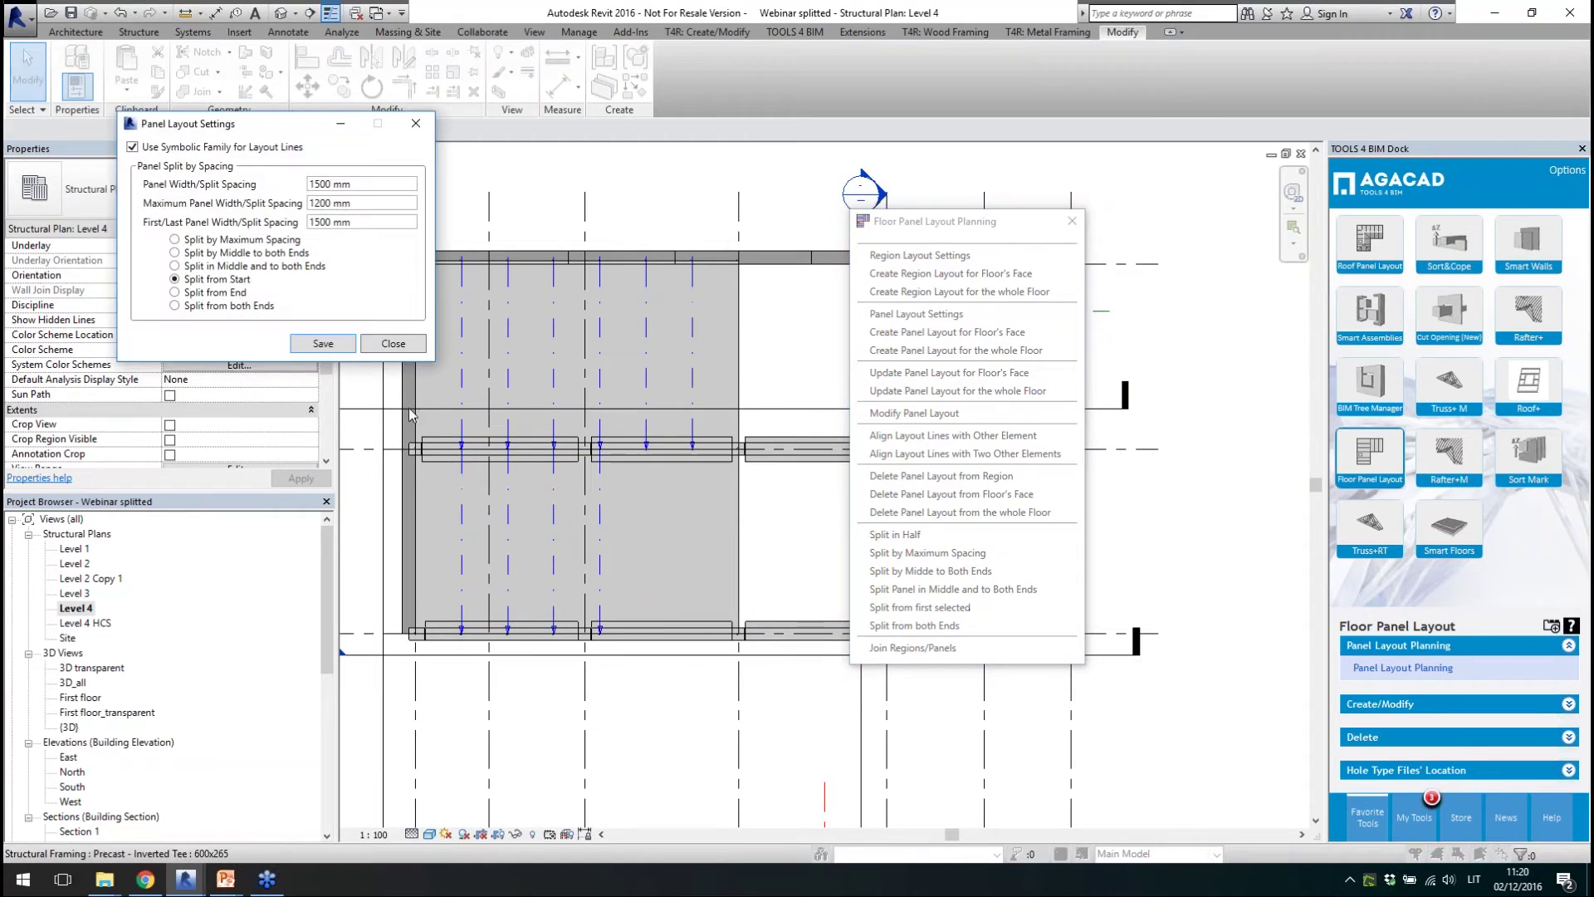
{"action": "left_click_drag", "start_coordinate": [370, 183], "coordinate": [309, 184]}
{"action": "type", "text": "1200"}
{"action": "left_click", "coordinate": [368, 206]}
{"action": "left_click", "coordinate": [329, 343]}
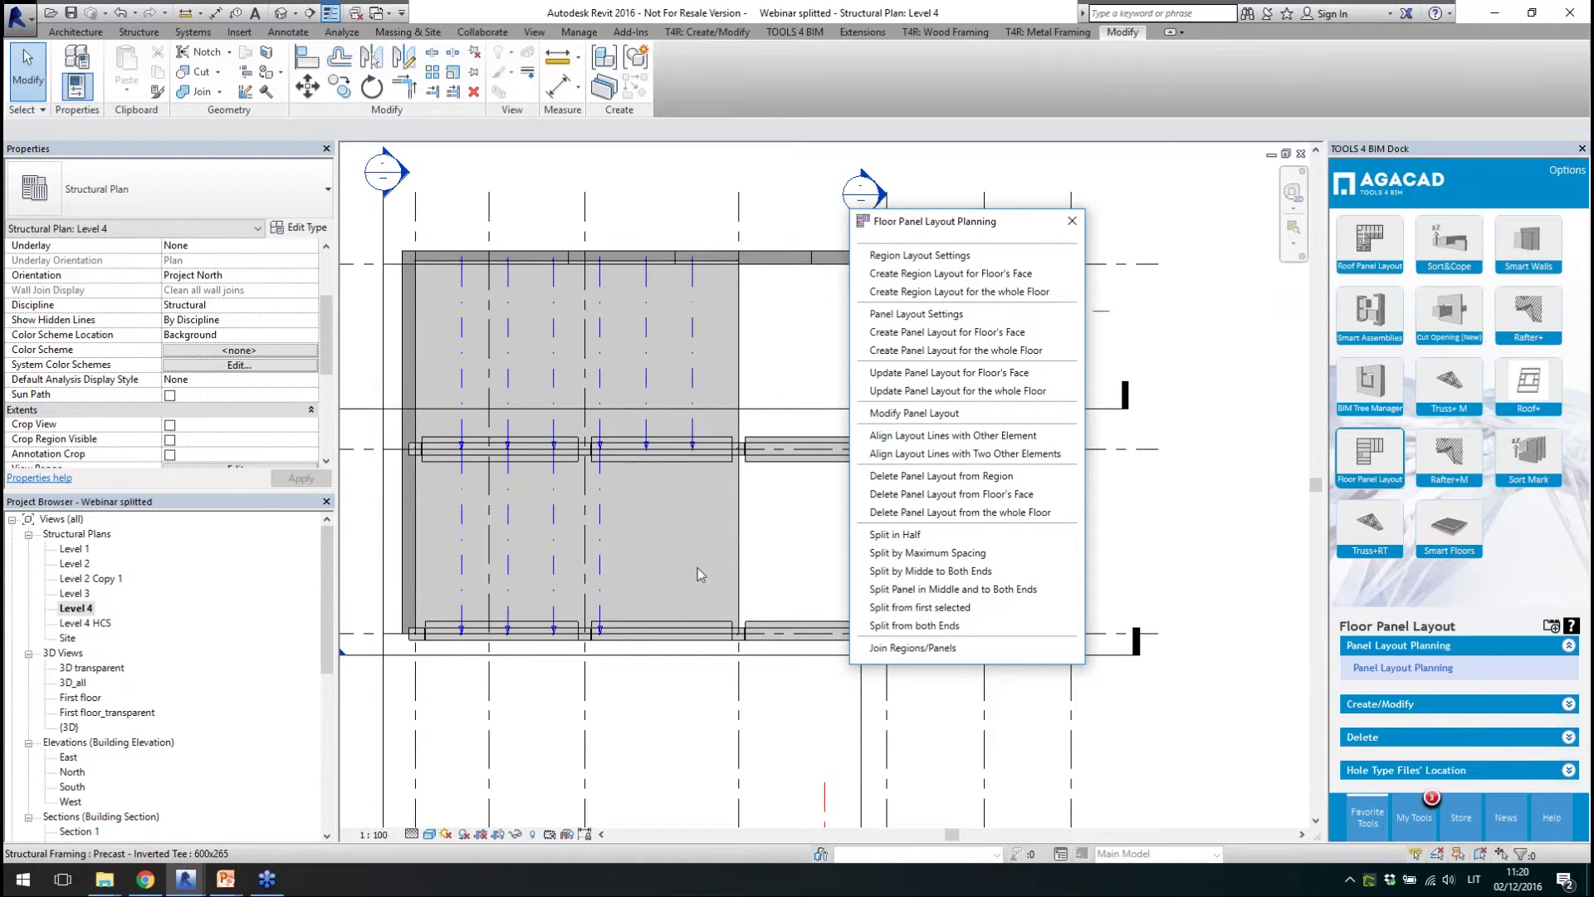
- Split the joined panel near grid 4 on the face between grids D and E using the 1200 mm spacing
{"action": "left_click", "coordinate": [936, 616]}
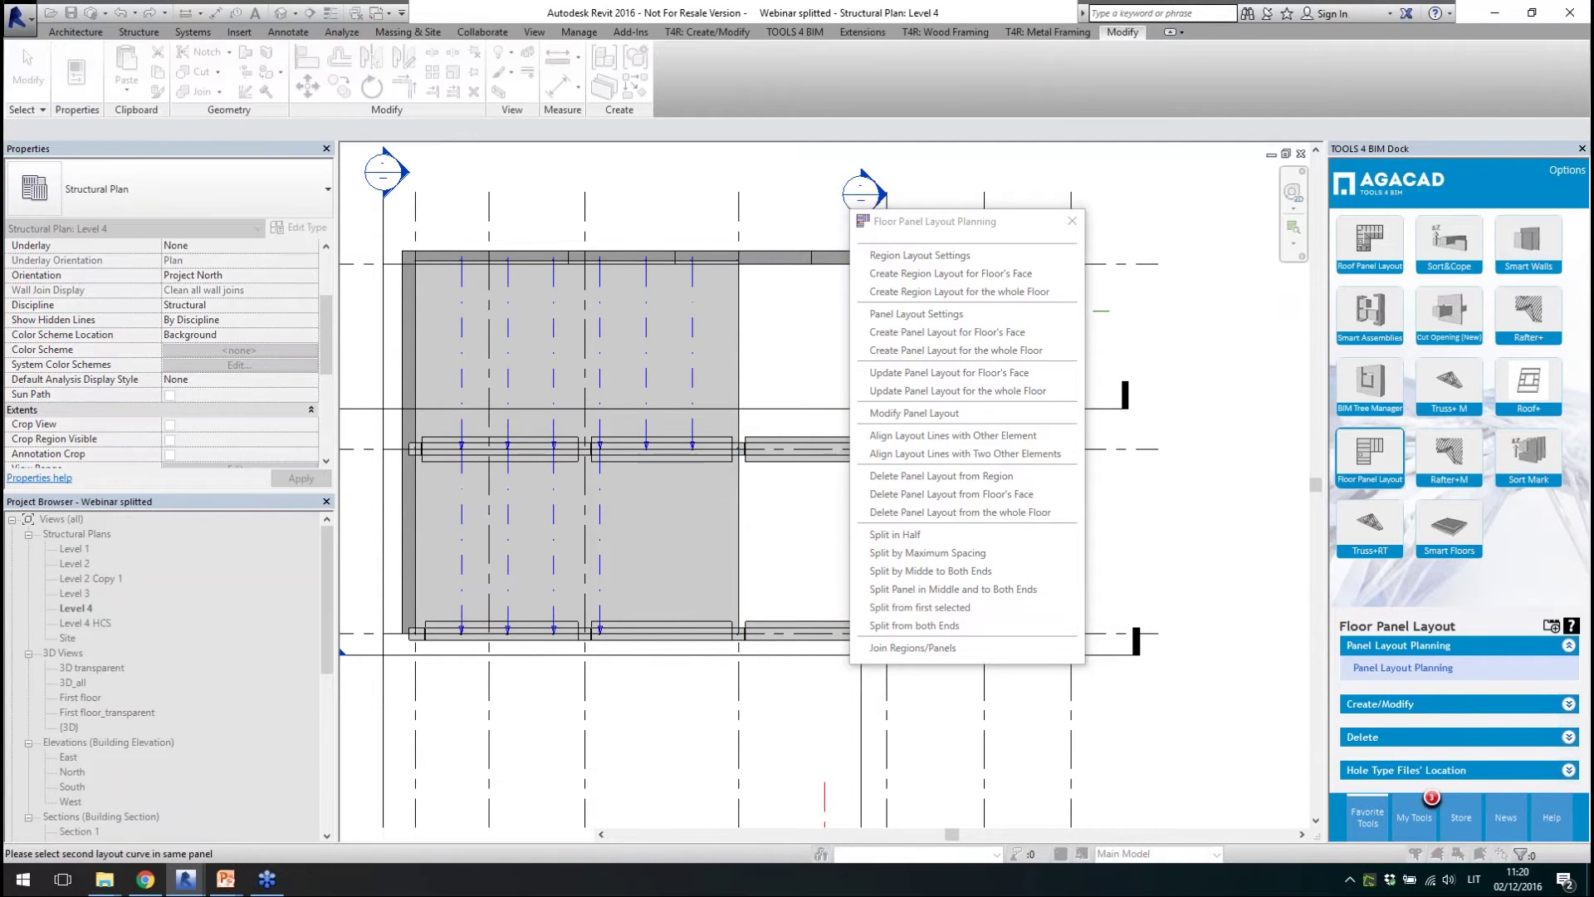
{"action": "left_click", "coordinate": [728, 552]}
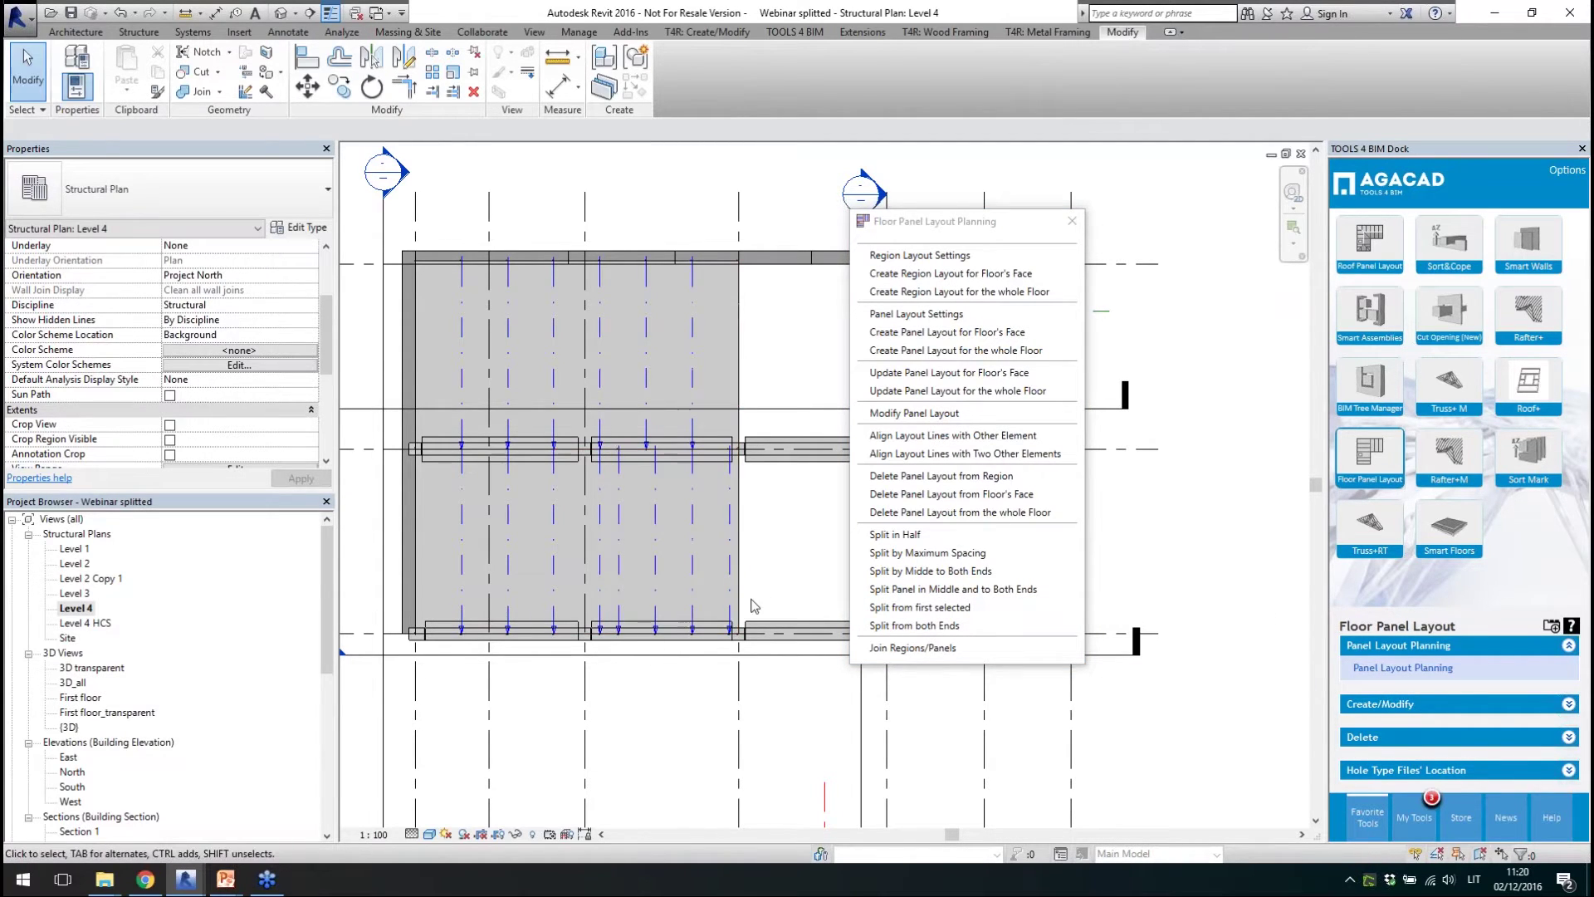
{"action": "scroll", "coordinate": [740, 611], "scroll_direction": "up", "scroll_amount": 1}
{"action": "scroll", "coordinate": [740, 611], "scroll_direction": "up", "scroll_amount": 1}
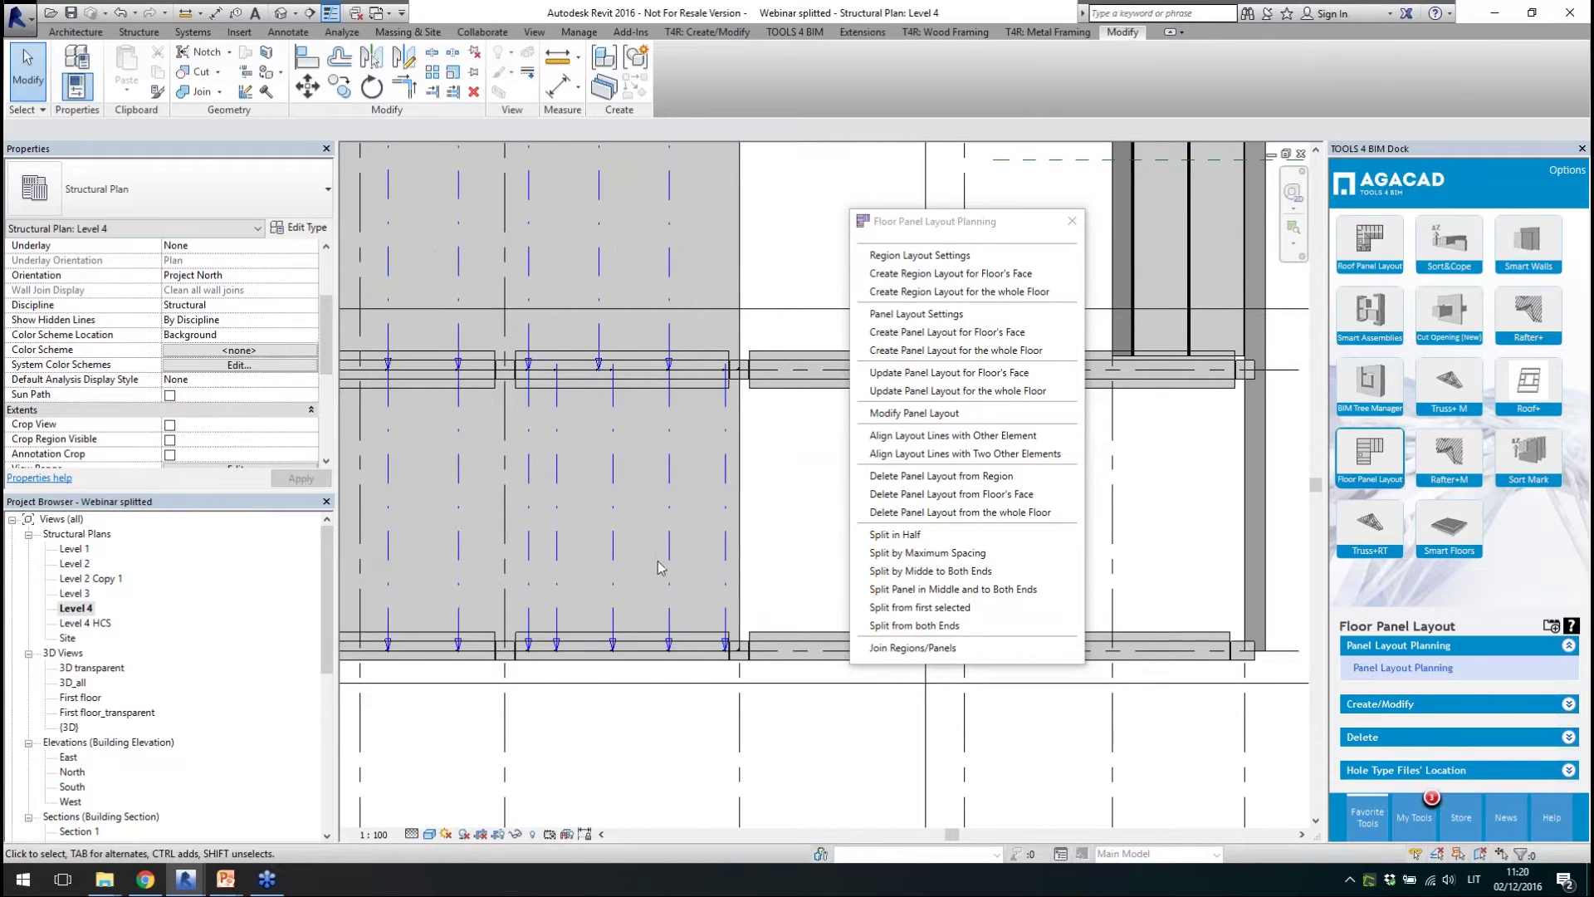
{"action": "scroll", "coordinate": [720, 502], "scroll_direction": "down", "scroll_amount": 3}
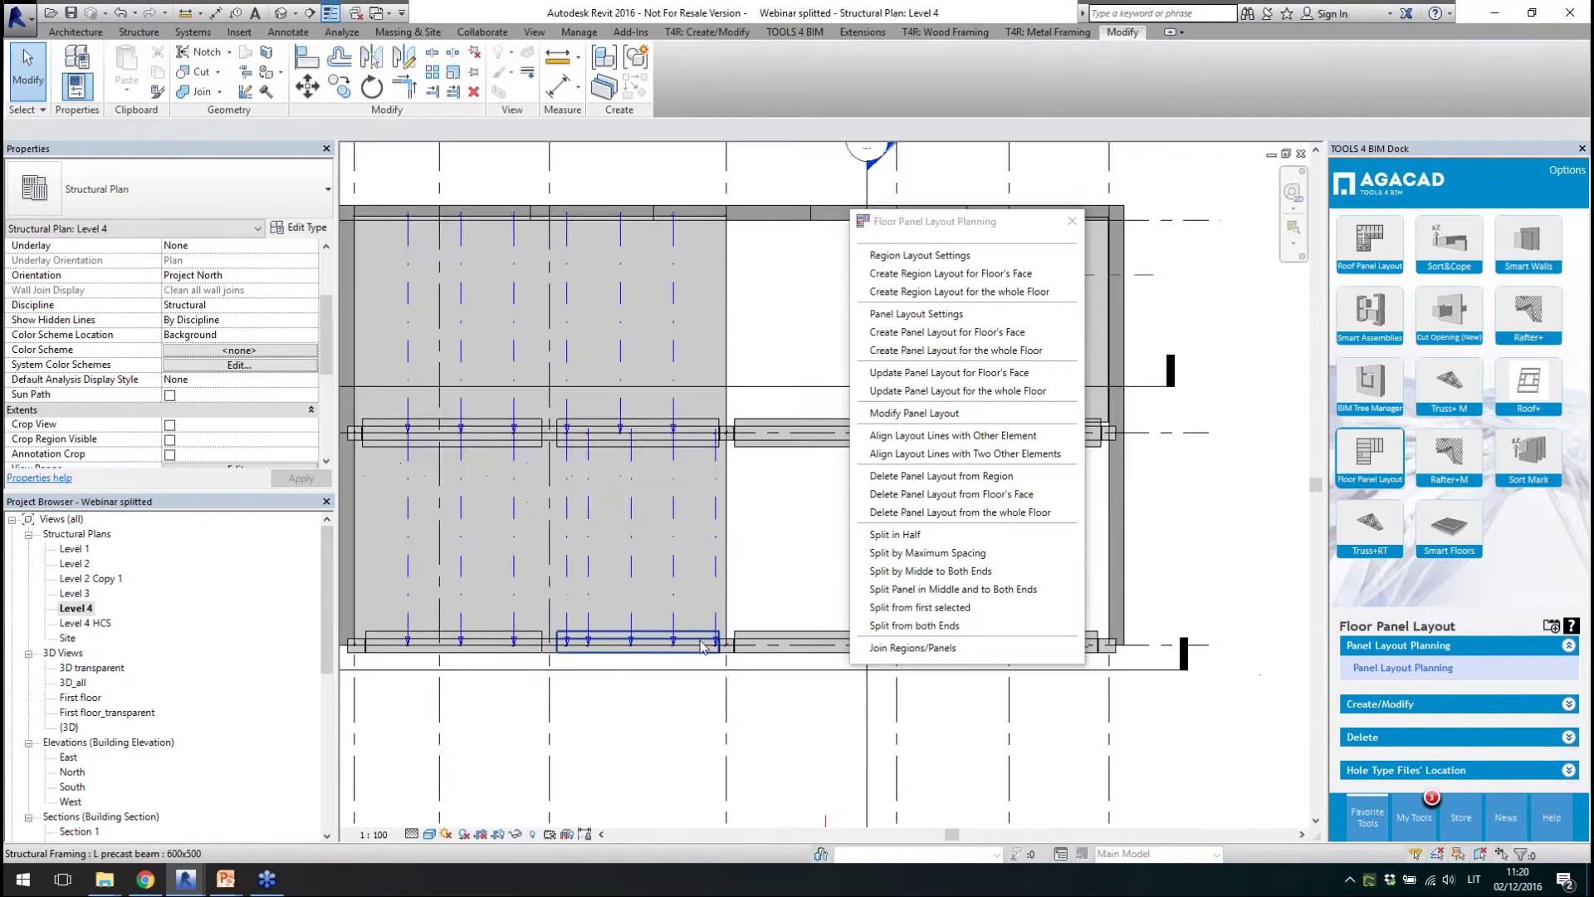
- Show the panel creation and modification commands and close the Floor Panel Layout Planning window
{"action": "scroll", "coordinate": [701, 483], "scroll_direction": "up", "scroll_amount": 1}
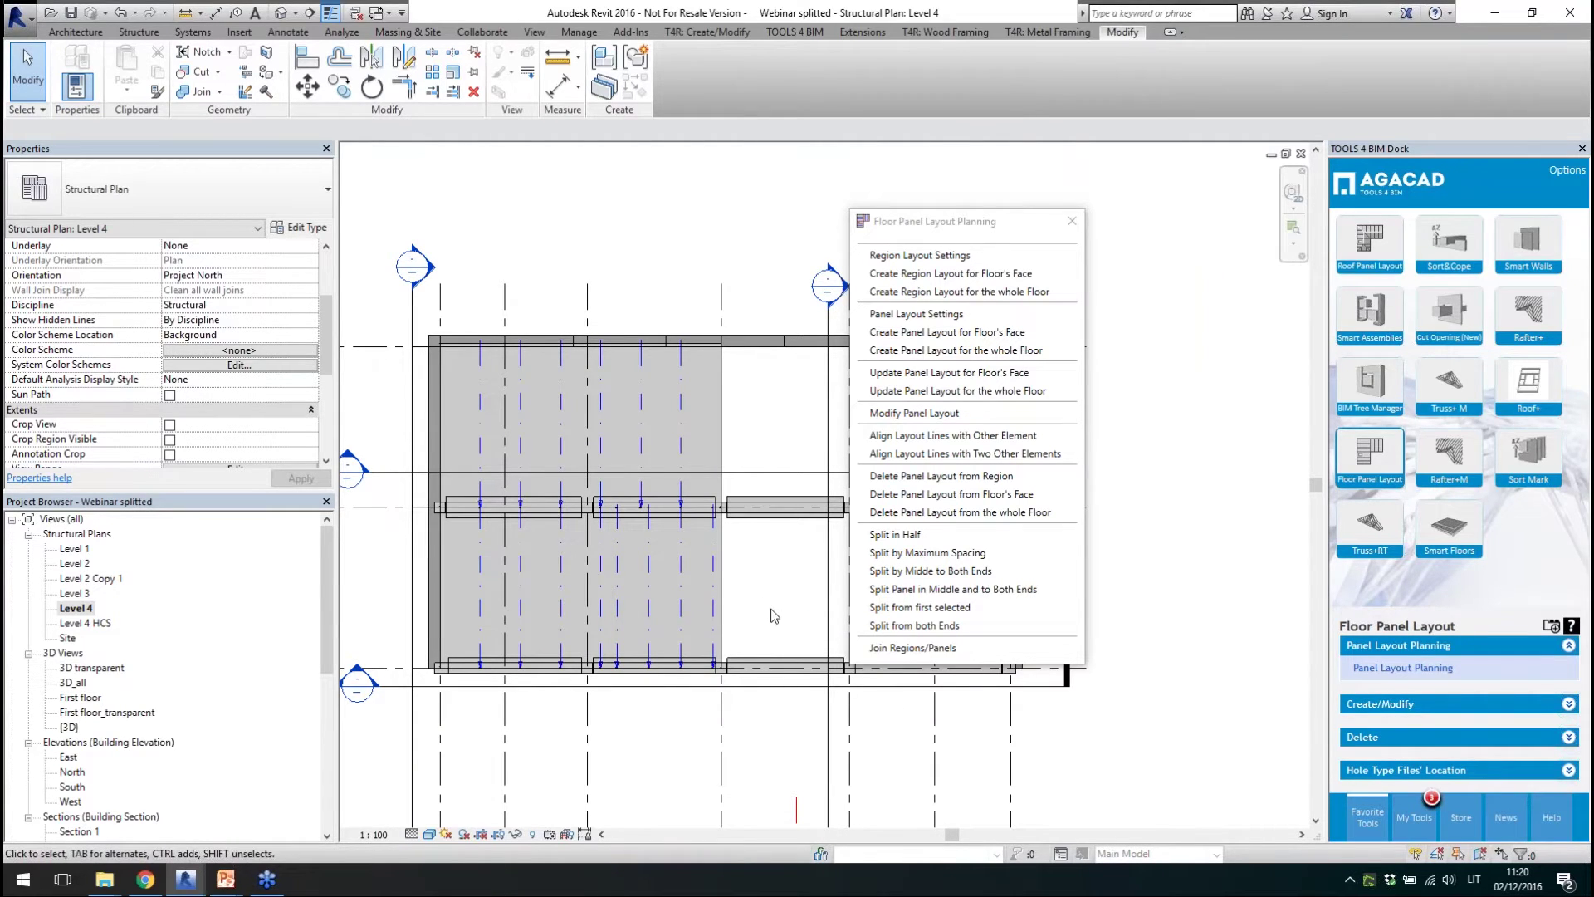
{"action": "scroll", "coordinate": [621, 638], "scroll_direction": "up", "scroll_amount": 1}
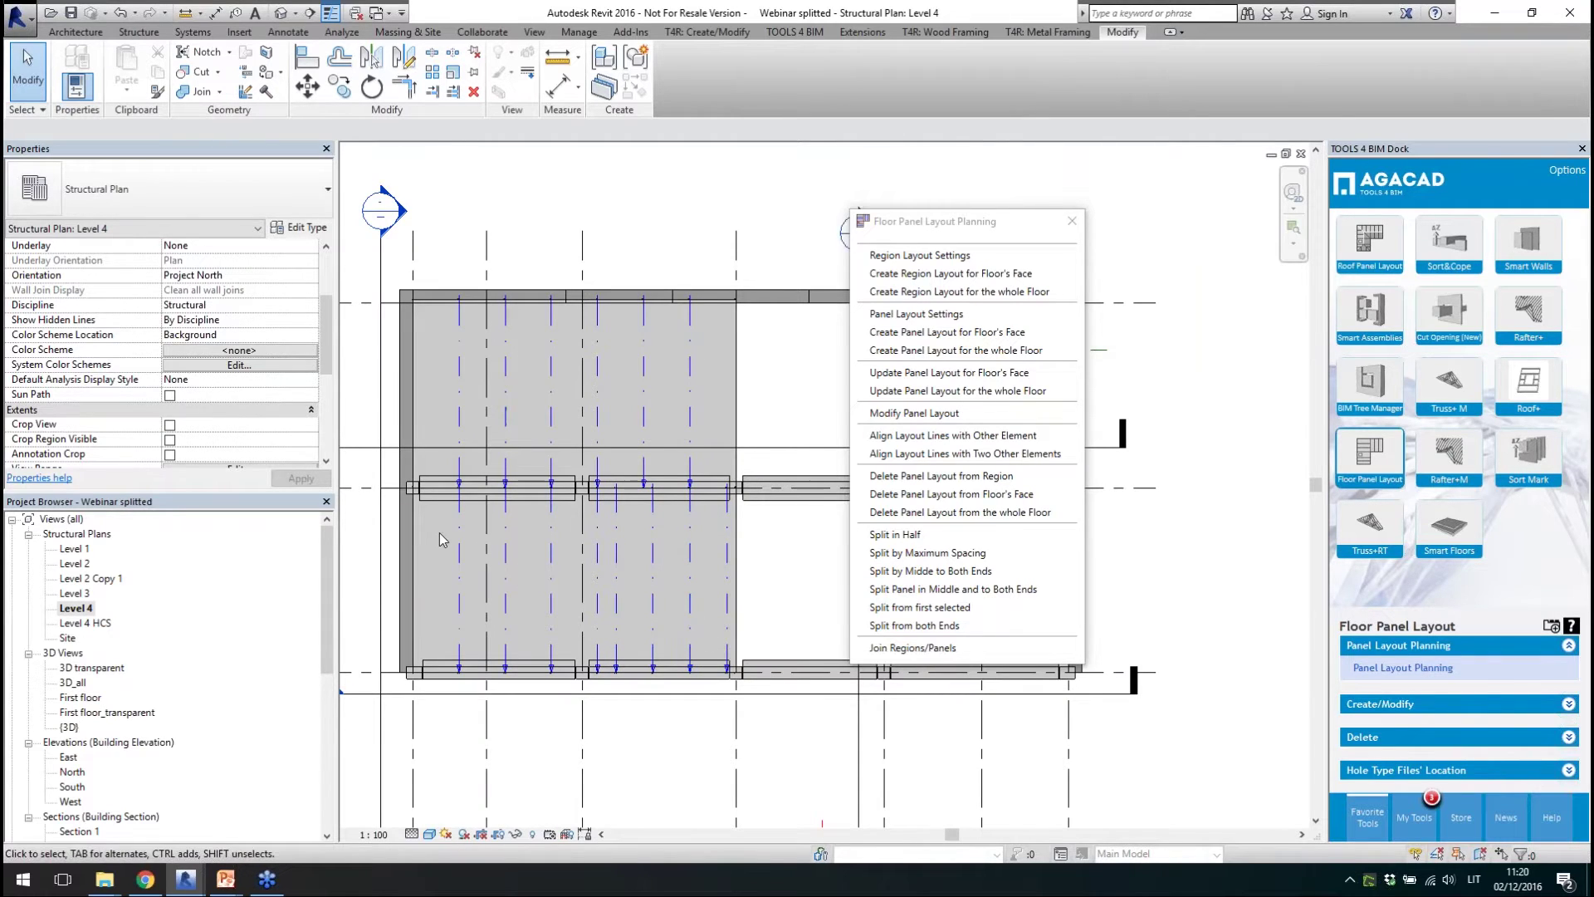
{"action": "left_click", "coordinate": [1380, 704]}
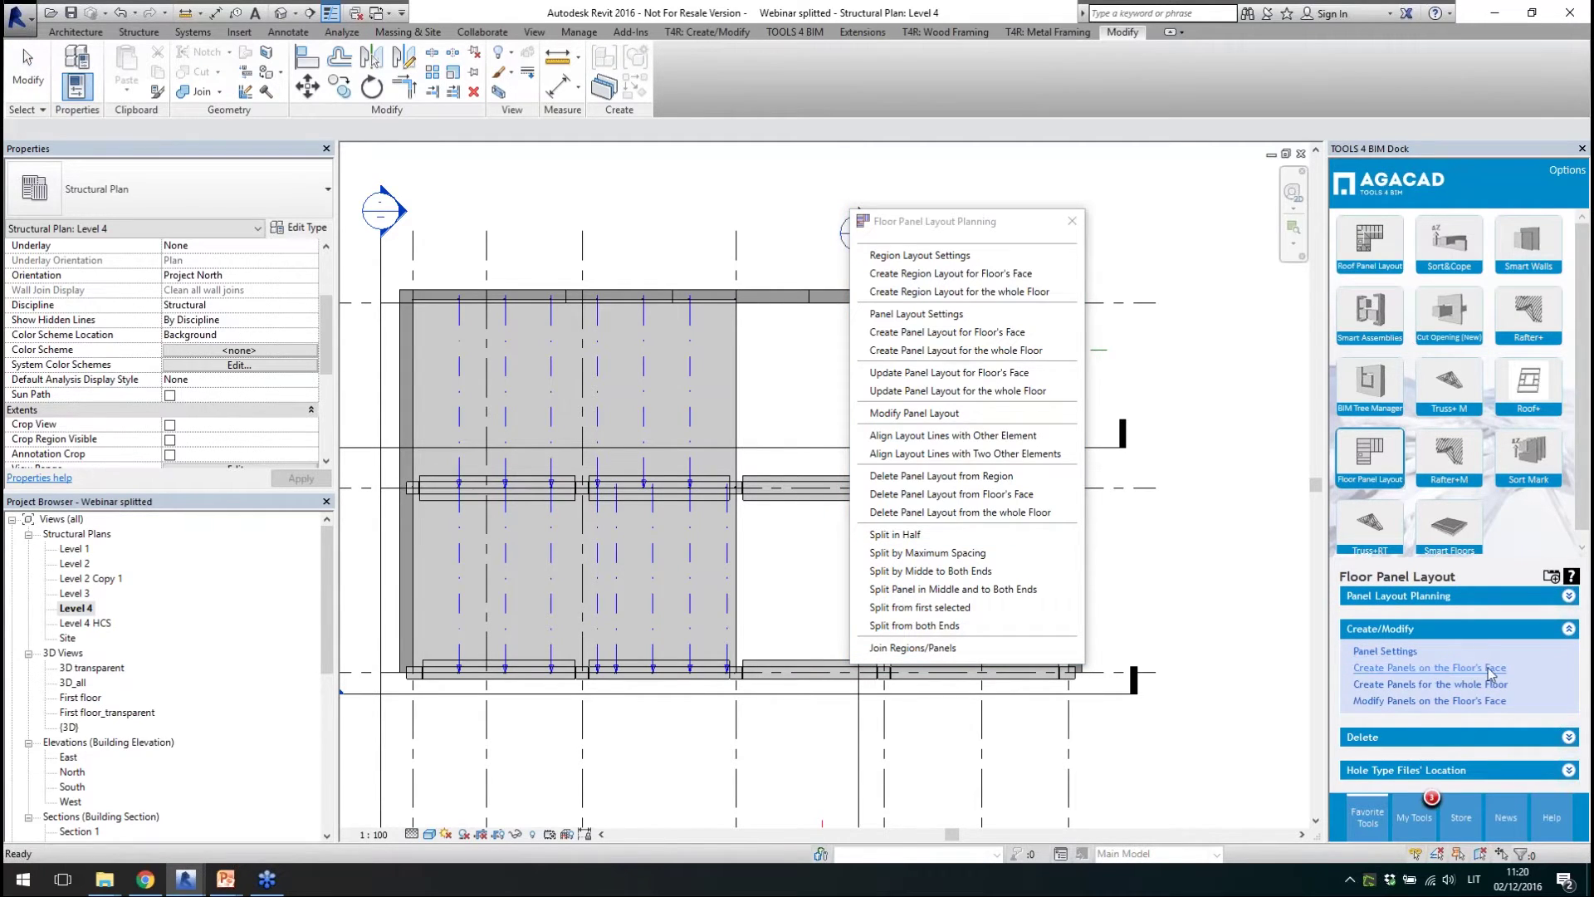
{"action": "left_click", "coordinate": [1428, 668]}
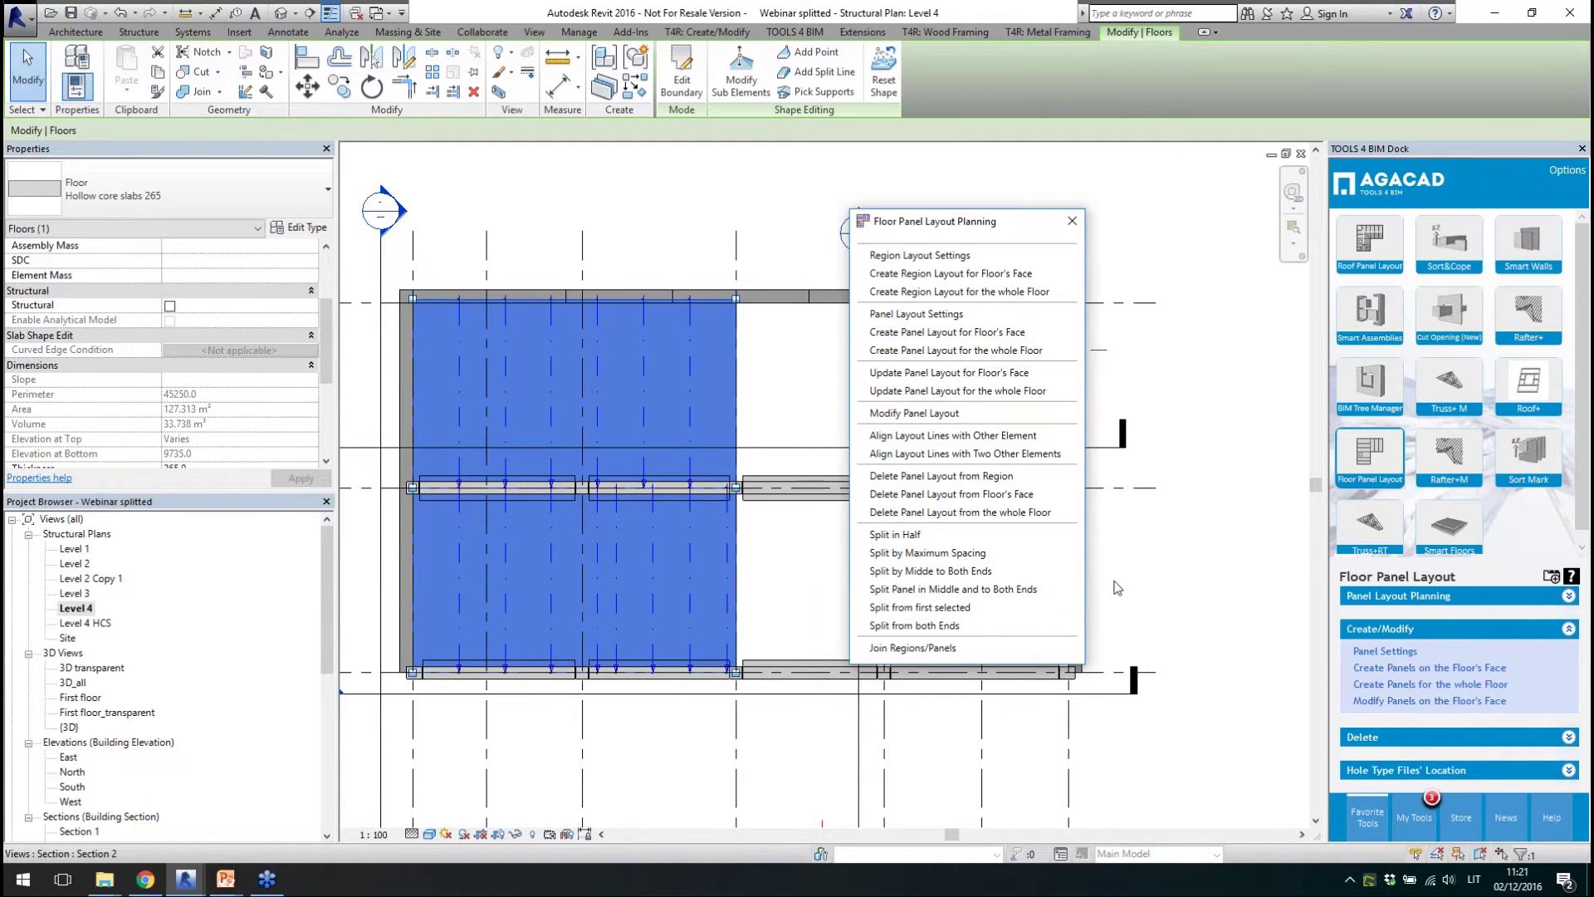
{"action": "left_click", "coordinate": [1072, 221]}
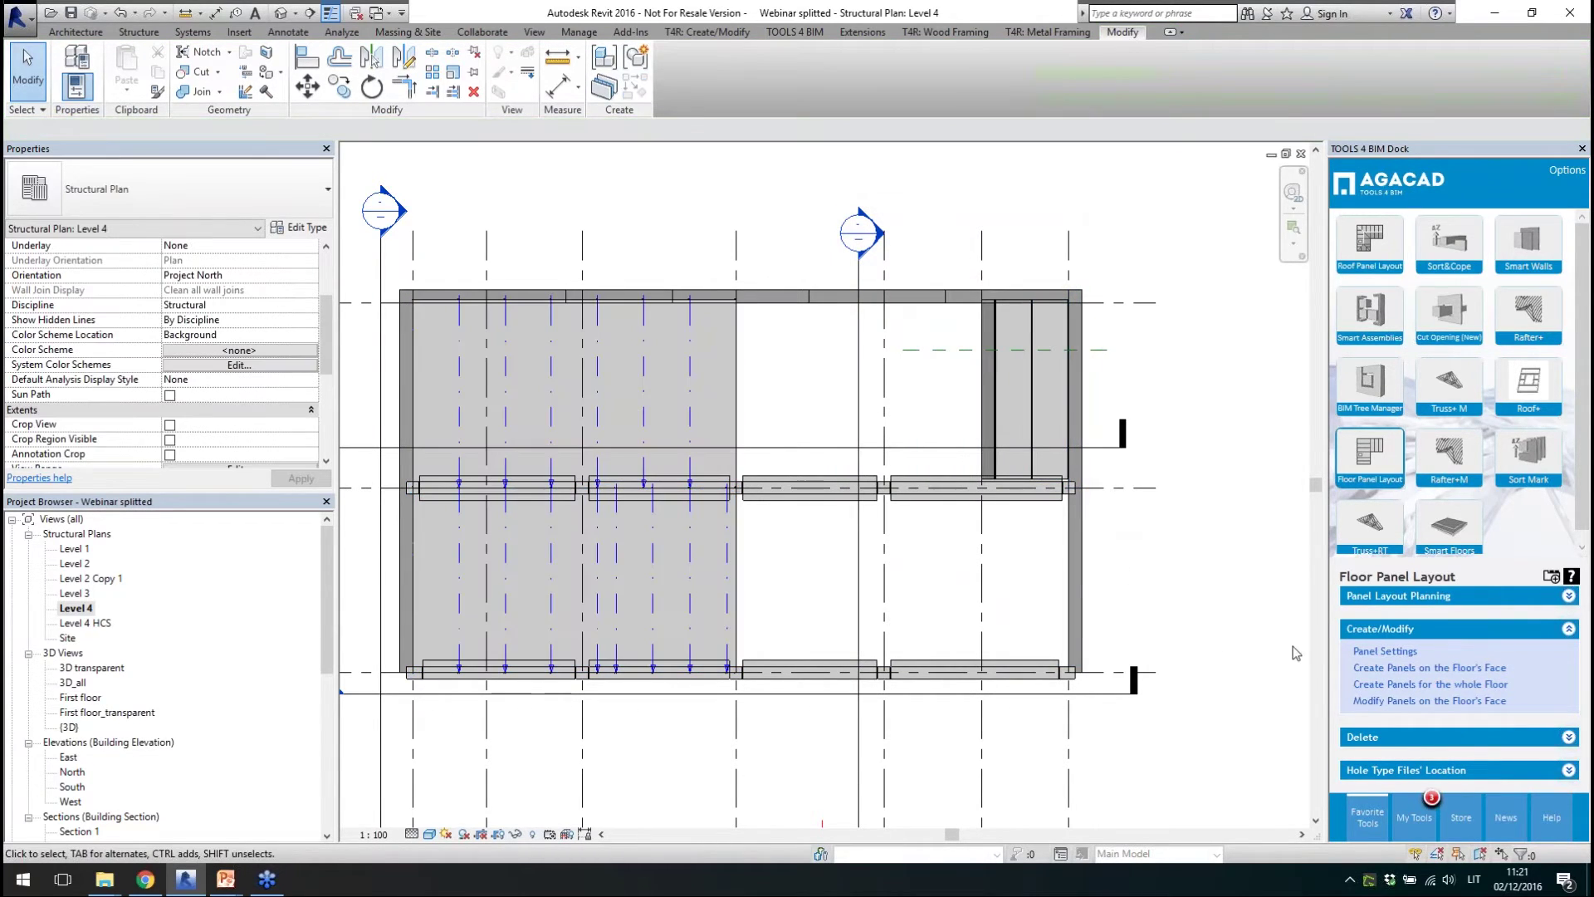
- Assign the Width and Length shared parameters to panel width and length in Panel Settings, with Insert Holes off, and save
{"action": "left_click", "coordinate": [1395, 653]}
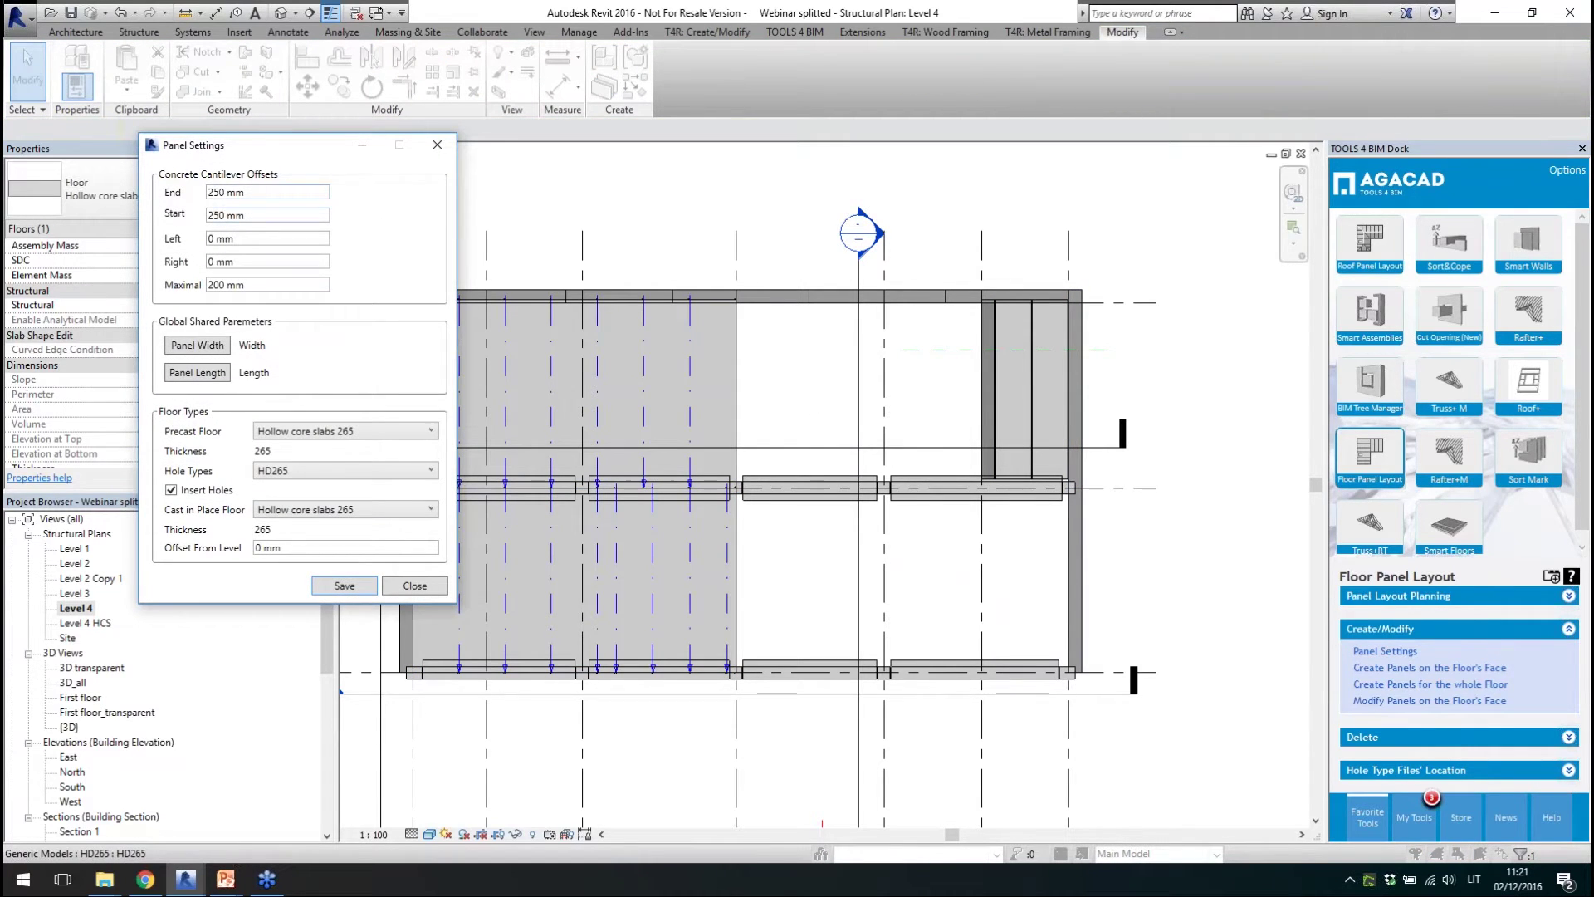
{"action": "left_click", "coordinate": [213, 347]}
{"action": "left_click", "coordinate": [182, 285]}
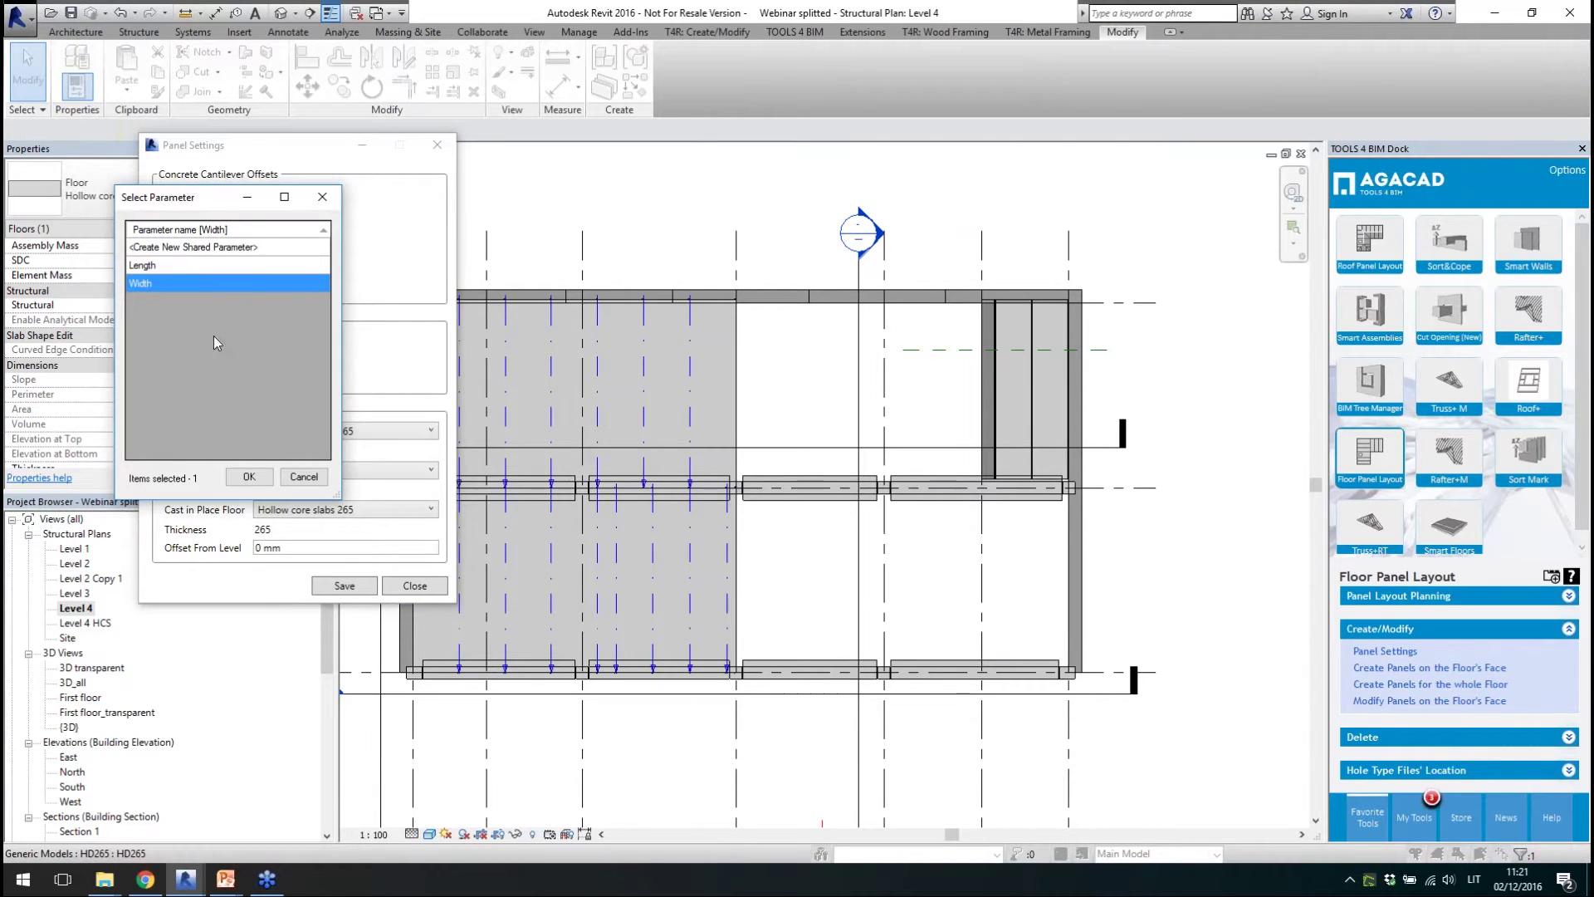
{"action": "left_click", "coordinate": [249, 477]}
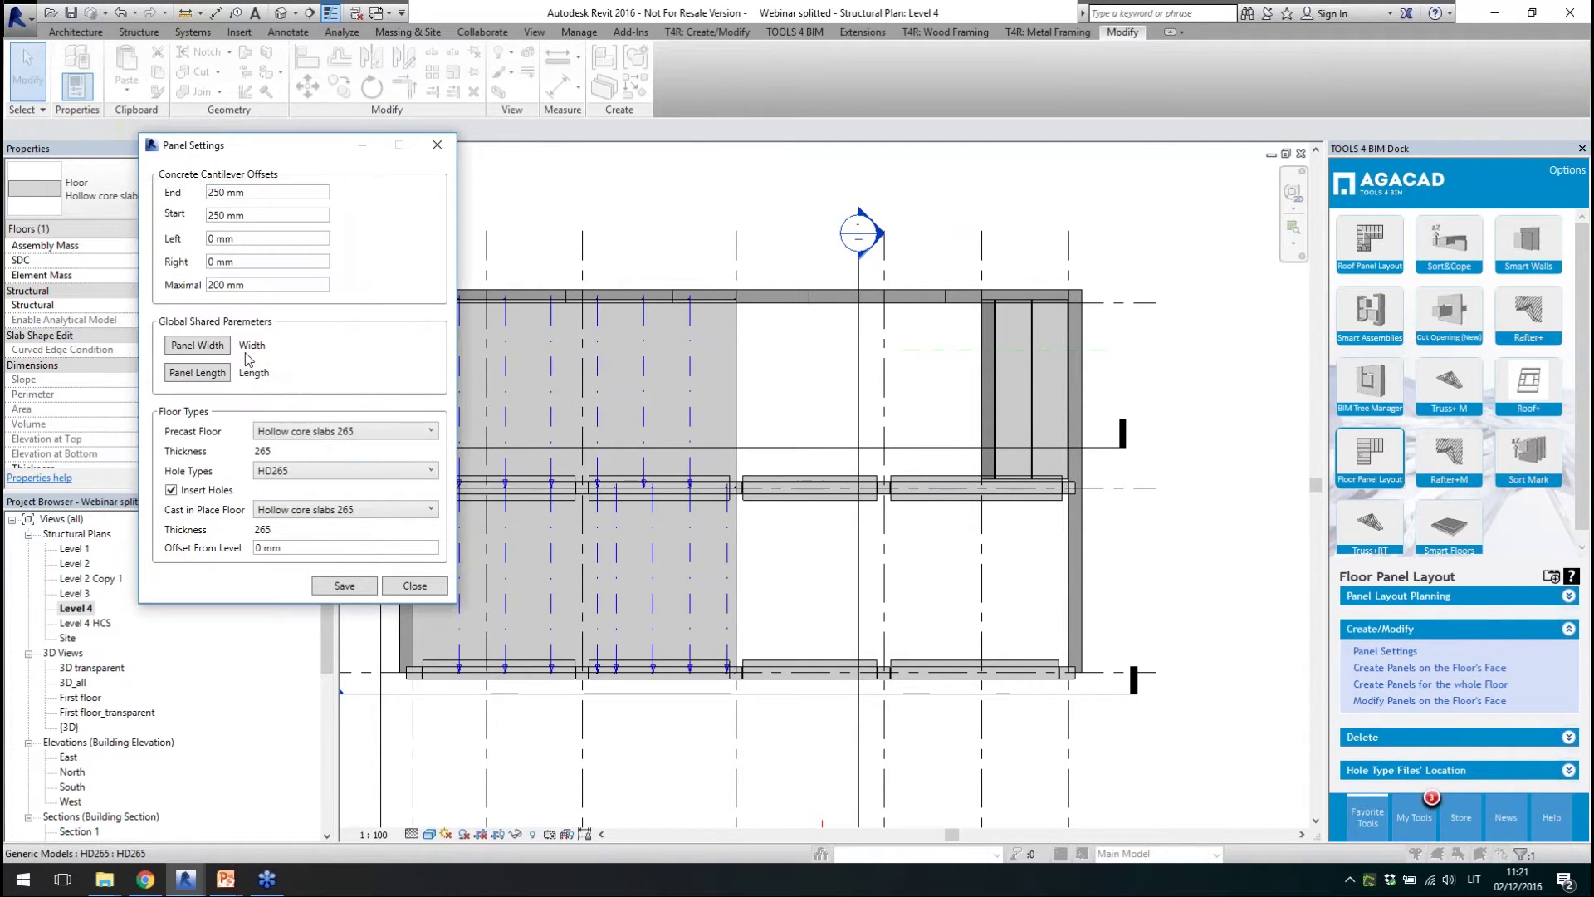
{"action": "left_click", "coordinate": [216, 374]}
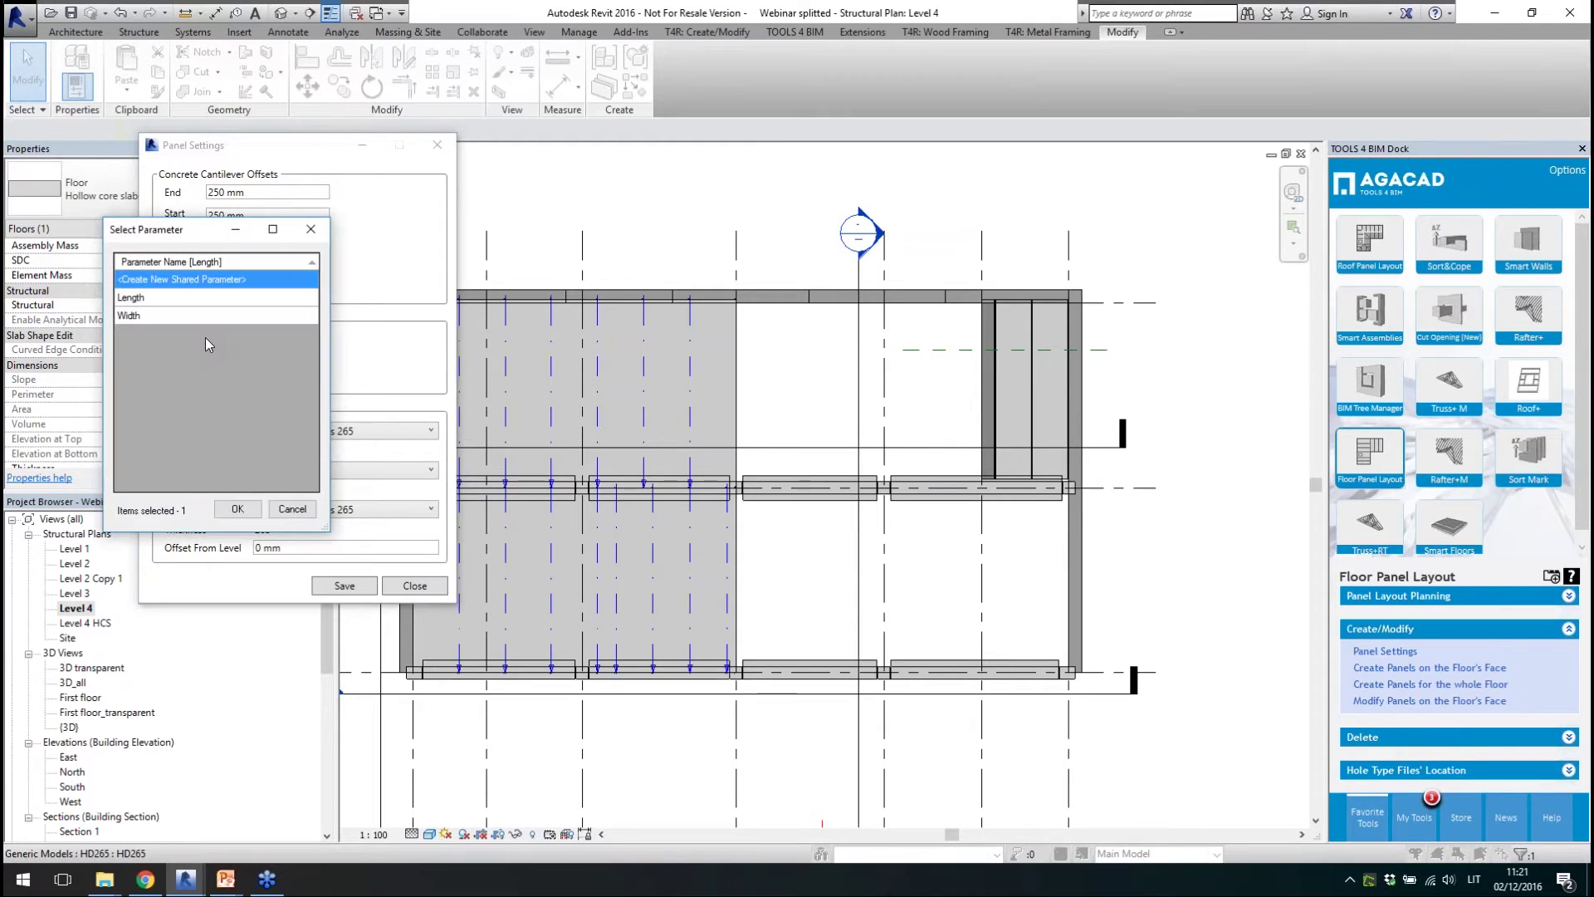
{"action": "left_click", "coordinate": [175, 299]}
{"action": "left_click", "coordinate": [236, 510]}
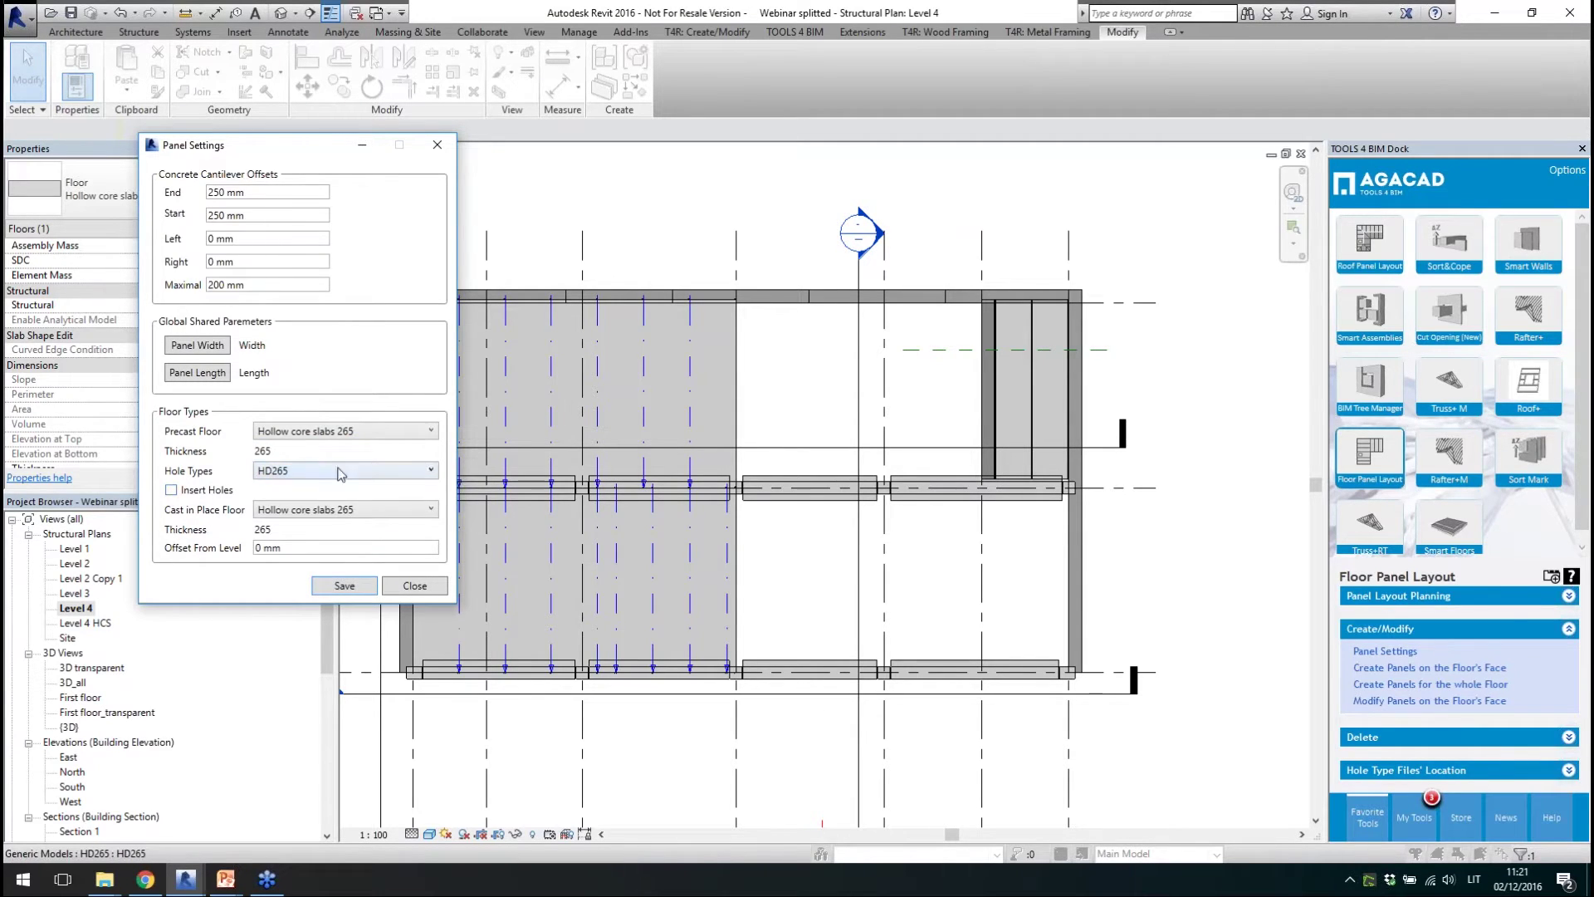
{"action": "left_click", "coordinate": [362, 587]}
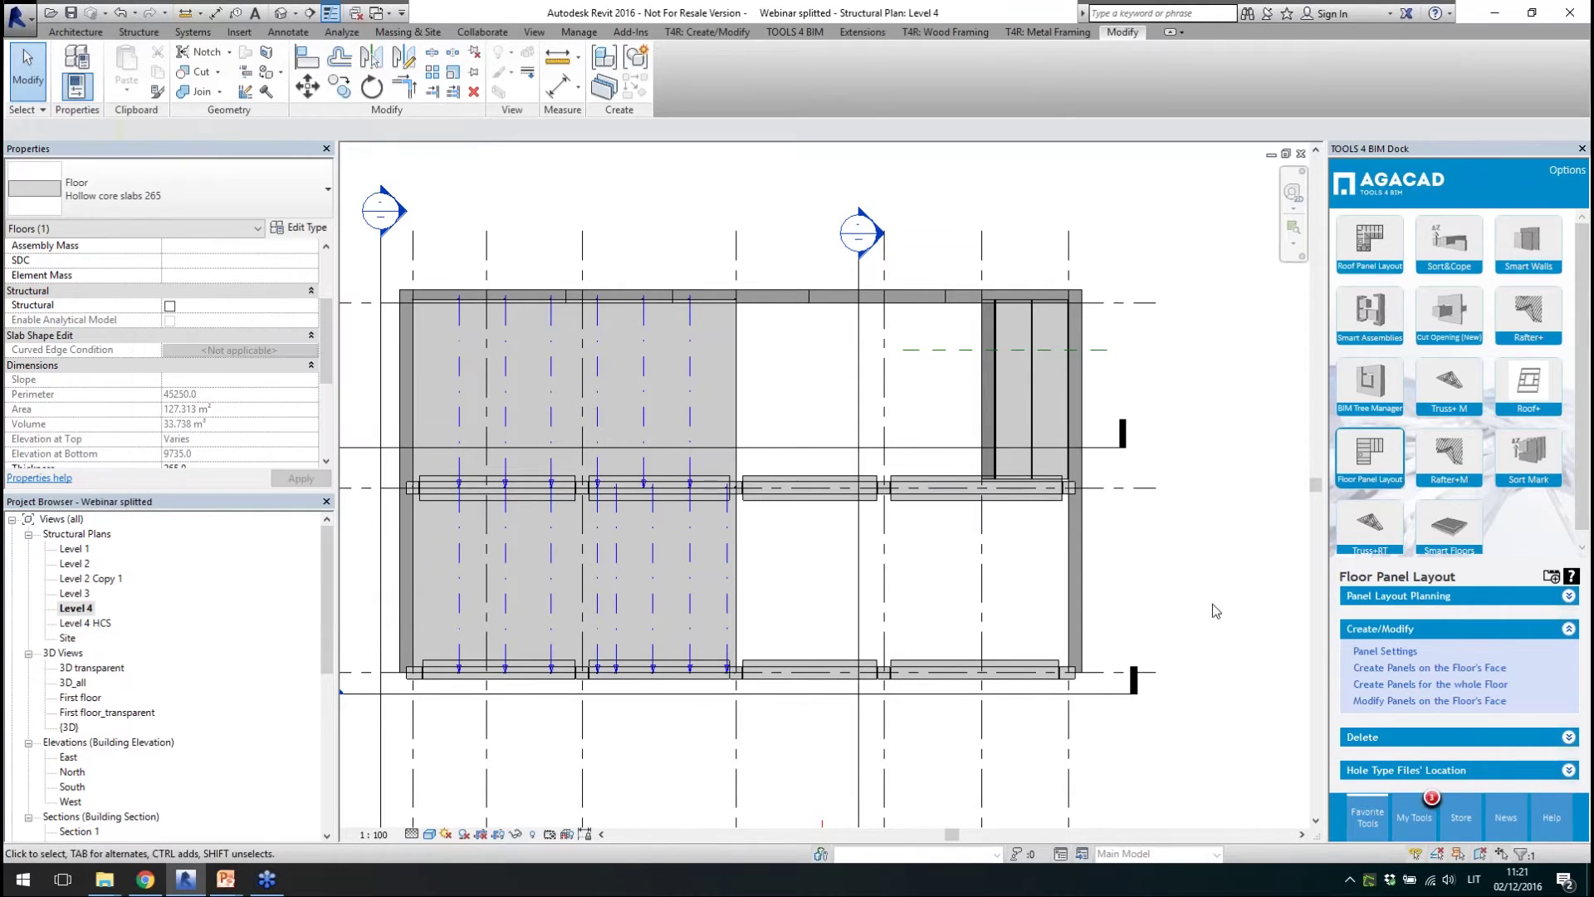
- Create panels for the whole split Level 4 floor and open the Level 4 HCS structural plan
{"action": "left_click", "coordinate": [1414, 682]}
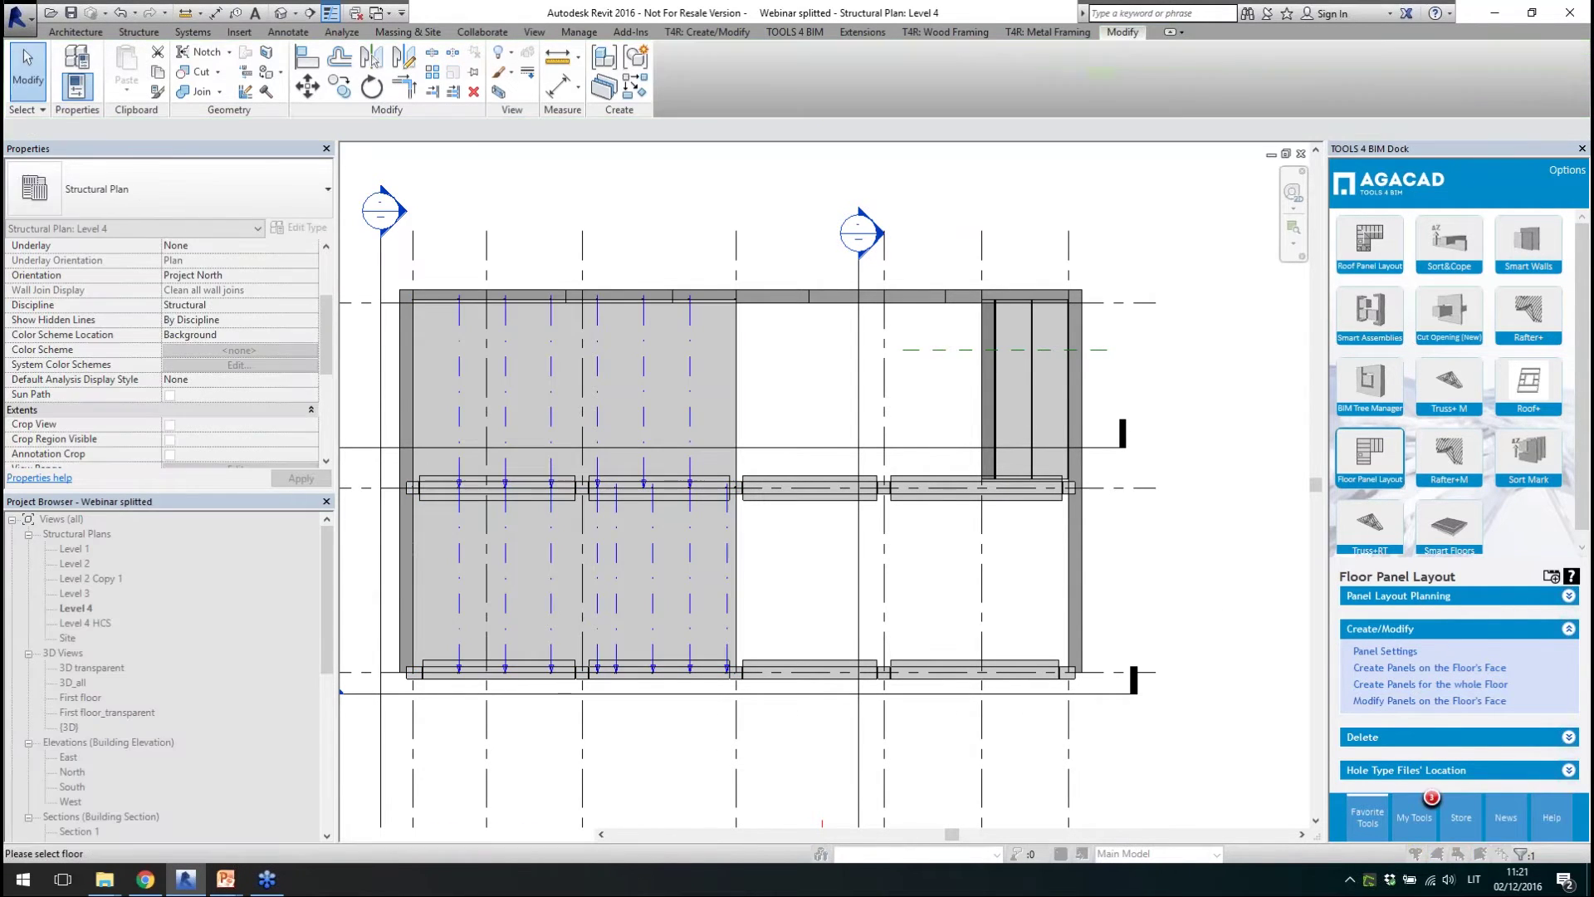
{"action": "left_click", "coordinate": [734, 555]}
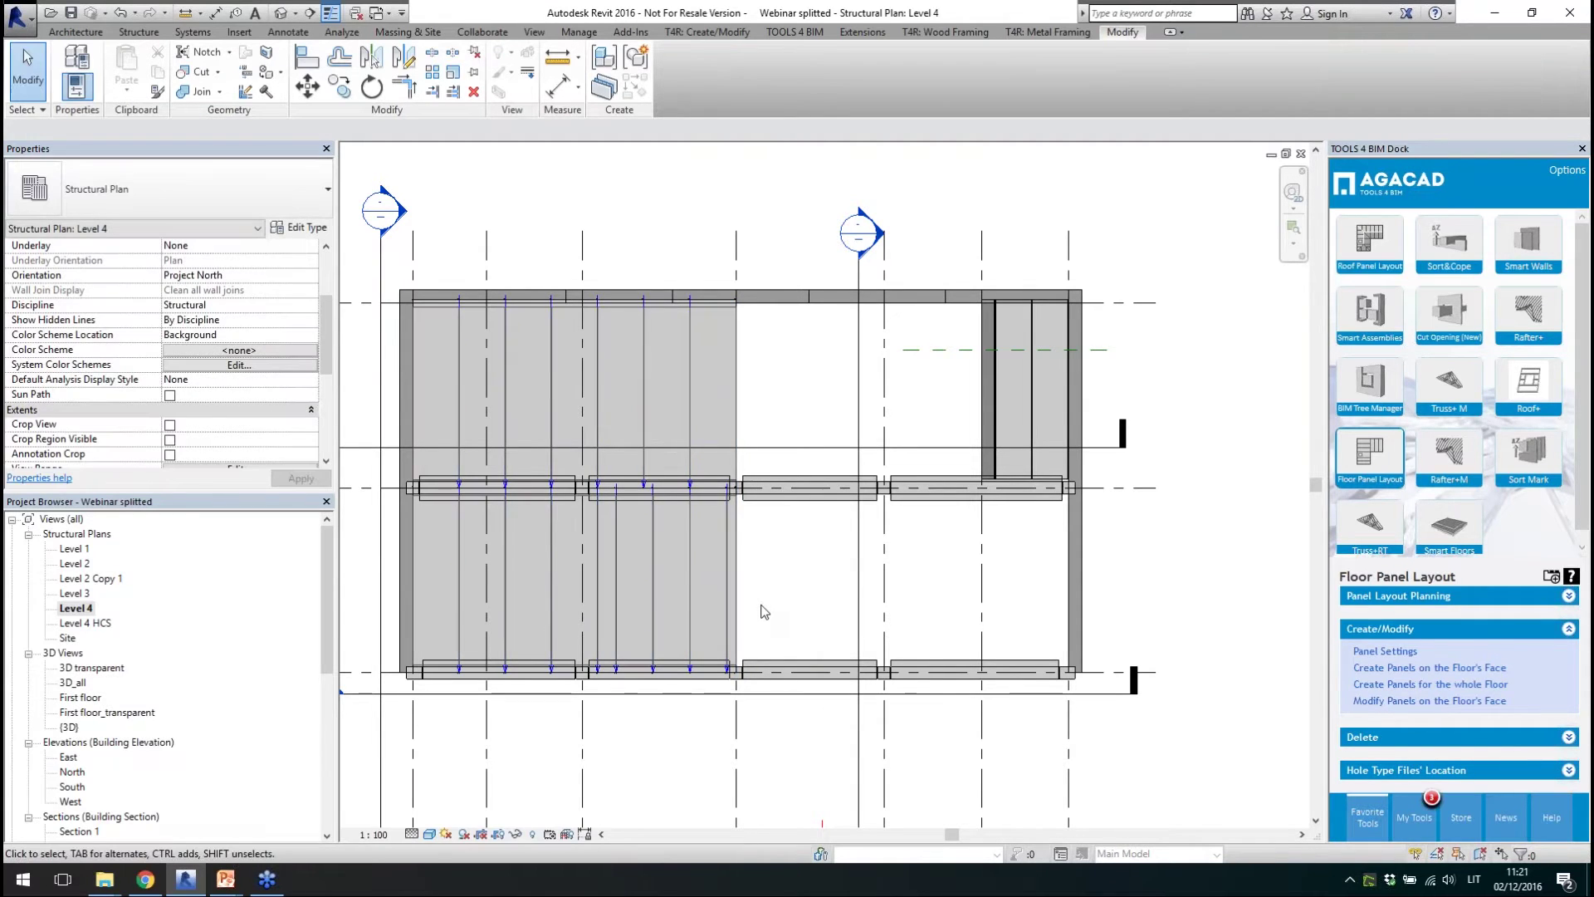
{"action": "double_click", "coordinate": [87, 623]}
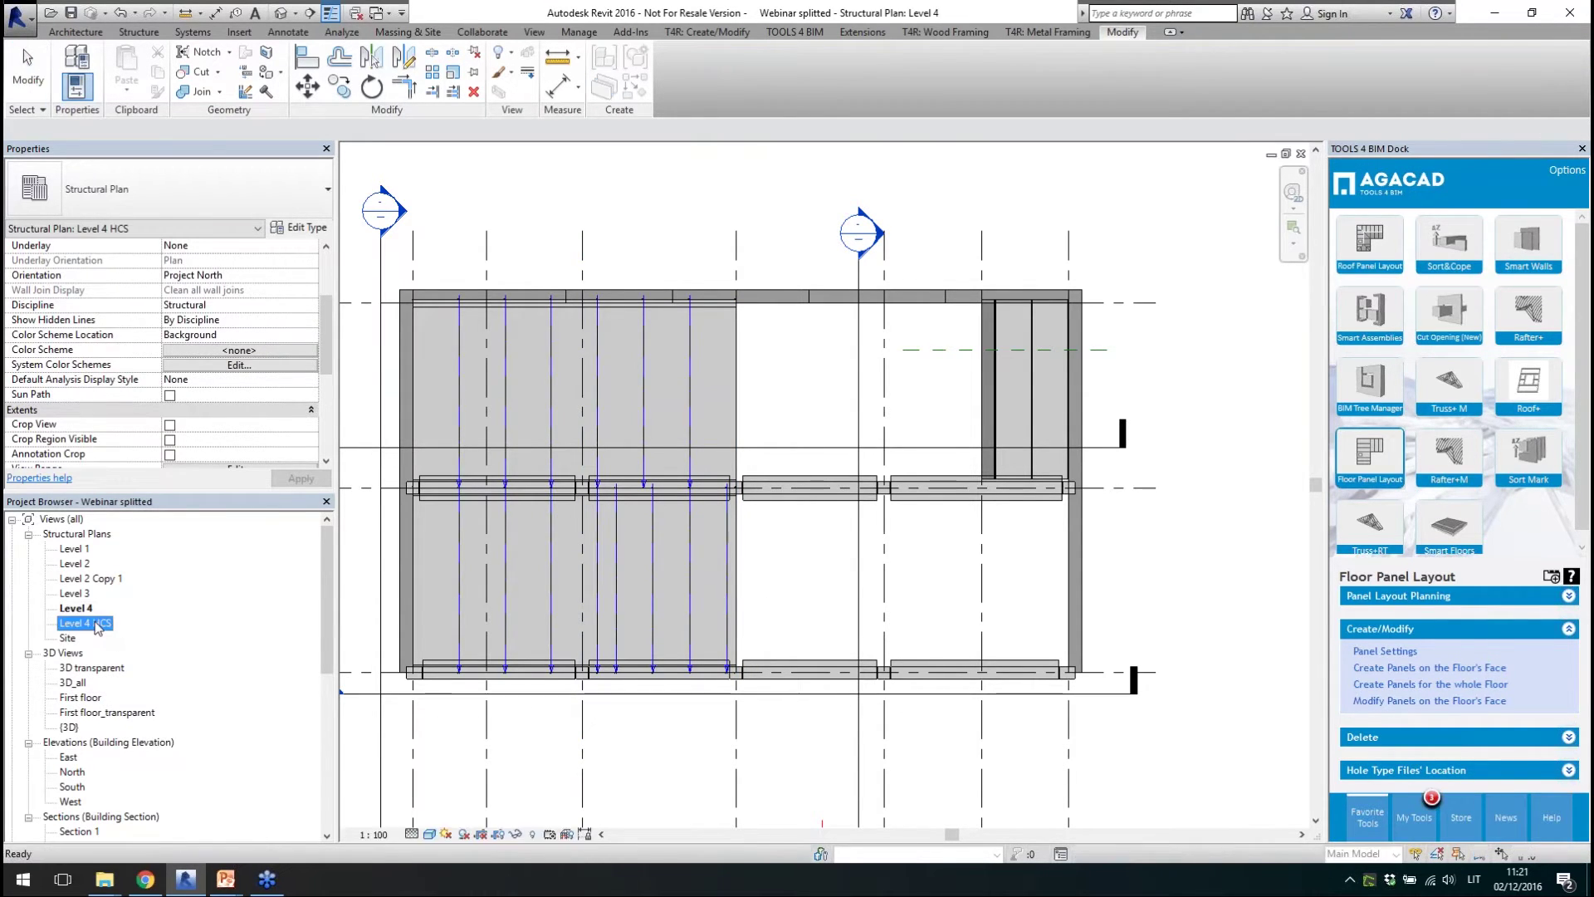
- Select individual hollow core slabs in both bays of the Level 4 HCS plan to examine their dimensions
{"action": "left_click", "coordinate": [698, 549]}
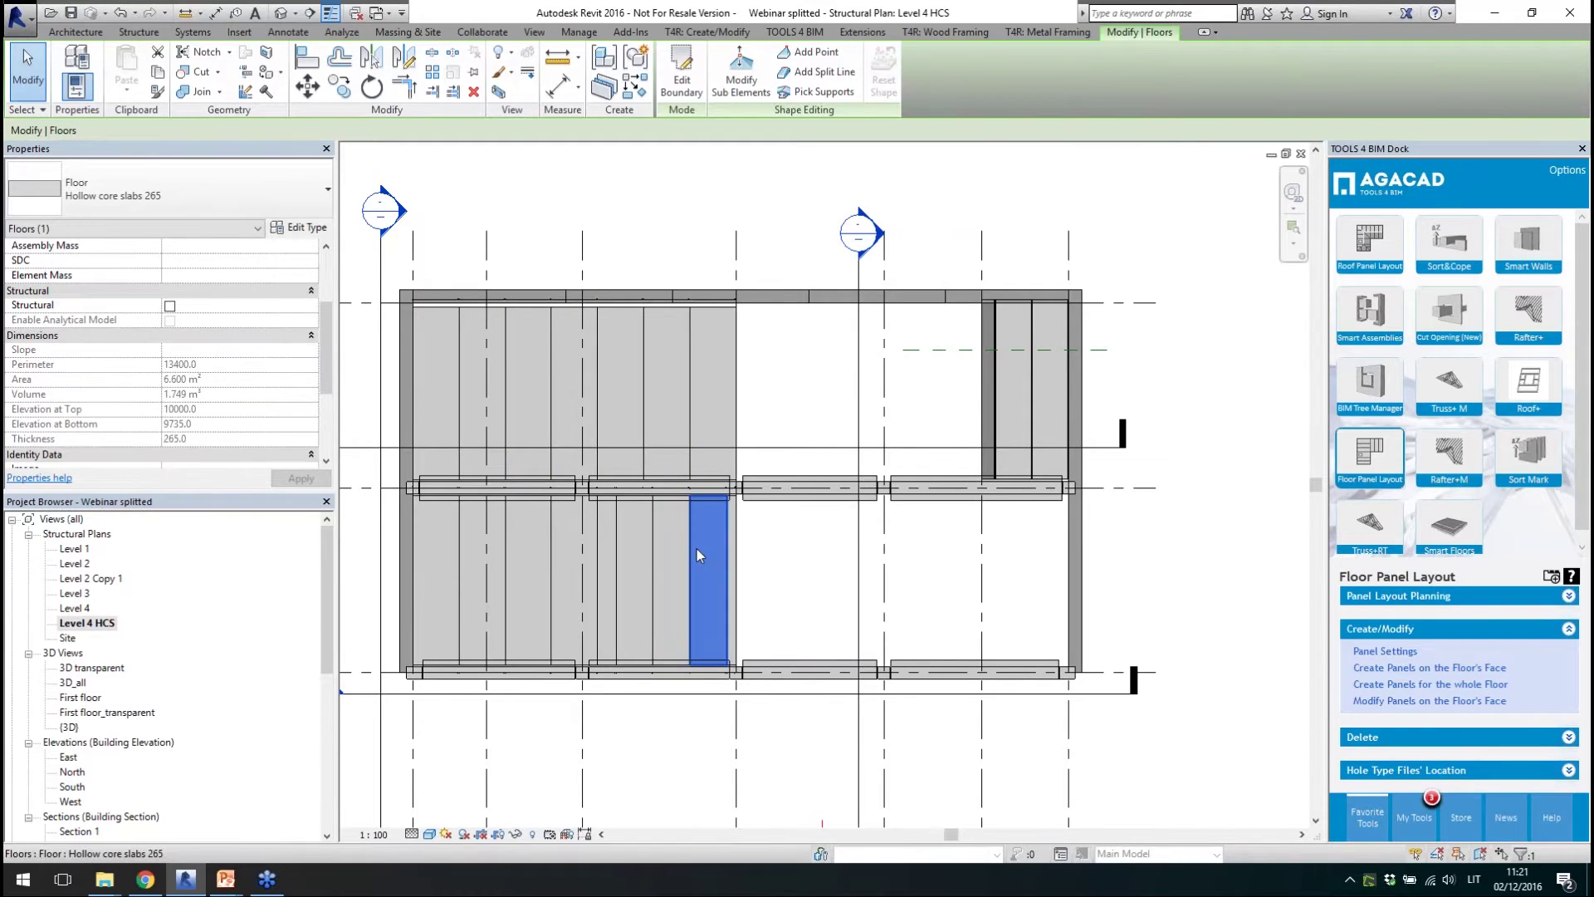
{"action": "left_click", "coordinate": [607, 584]}
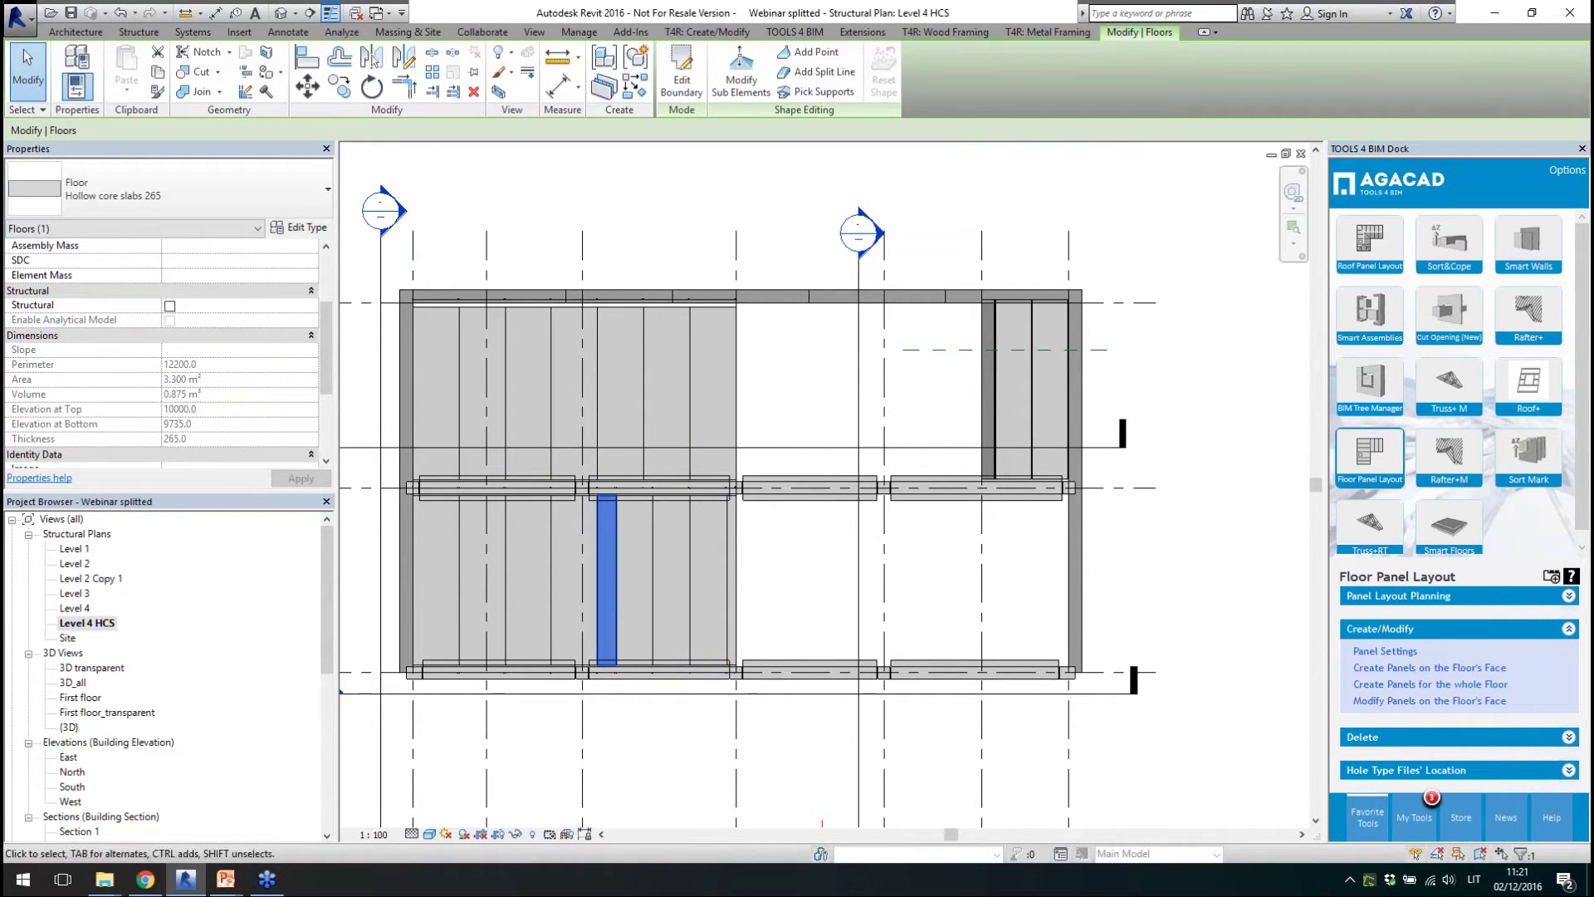
{"action": "left_click", "coordinate": [563, 587]}
{"action": "left_click", "coordinate": [531, 587]}
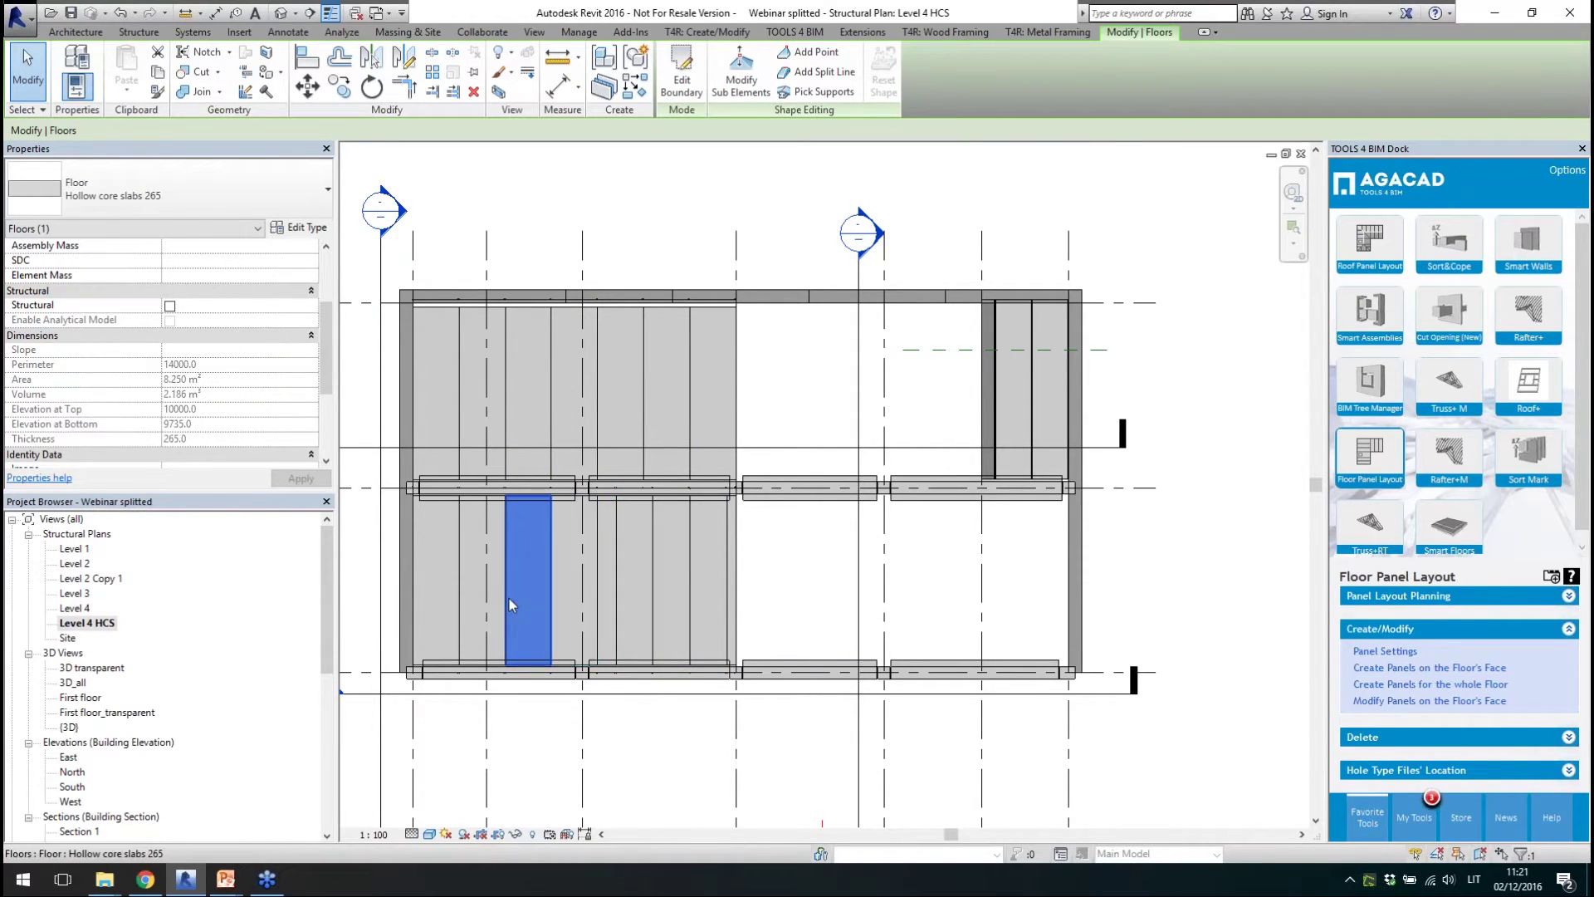
{"action": "left_click", "coordinate": [506, 446]}
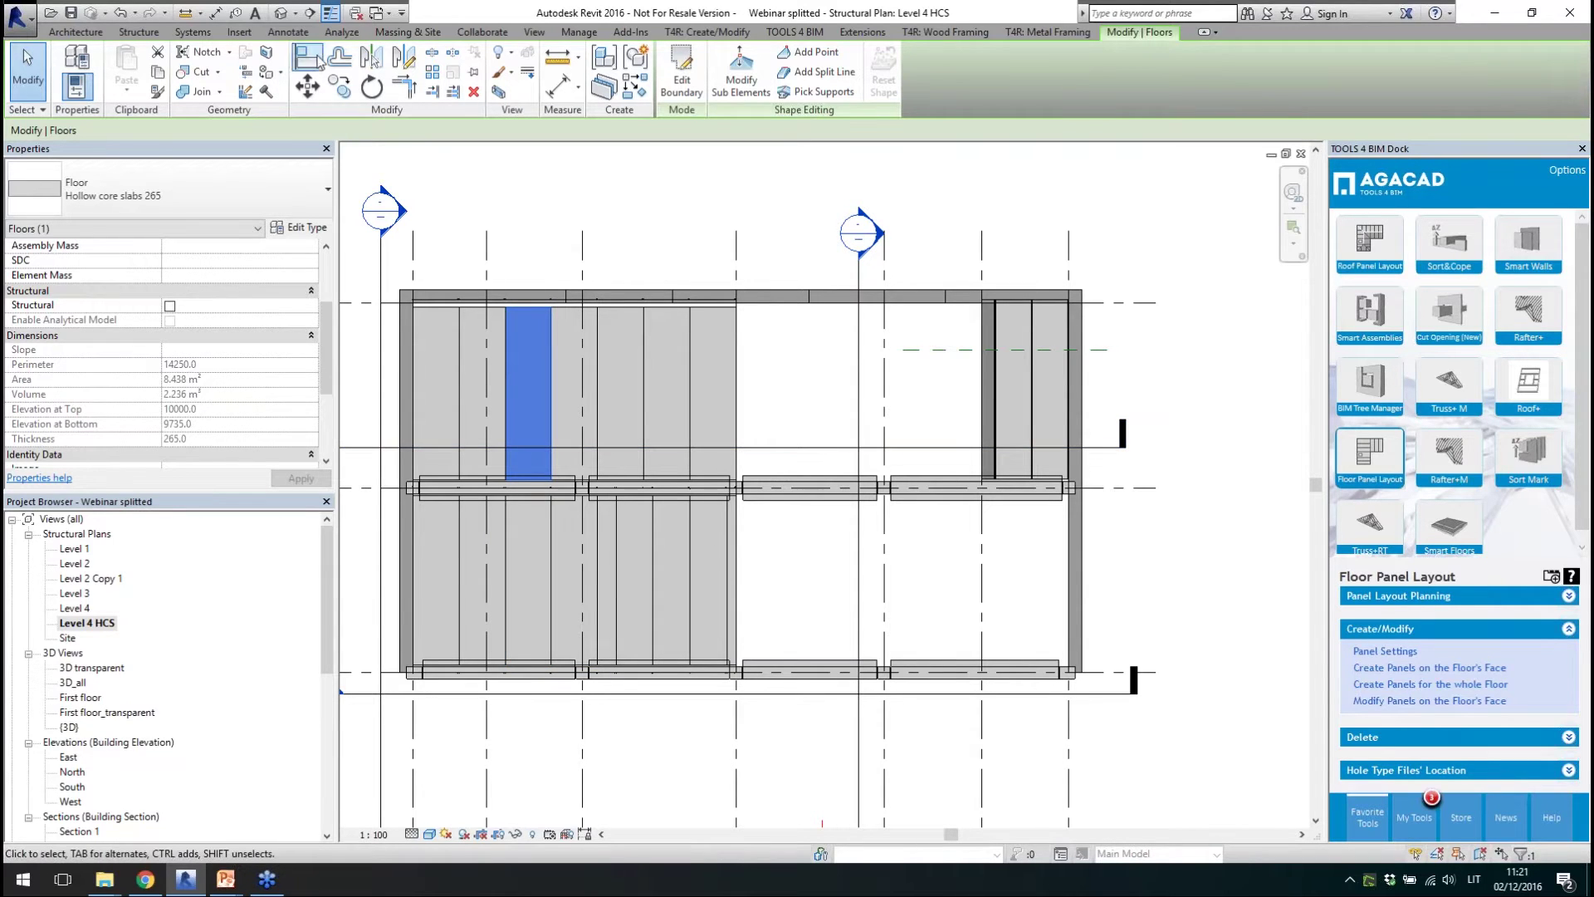
- Open the 3D view and examine the Width and Length properties of three Level 4 hollow core slabs
{"action": "left_click", "coordinate": [281, 12]}
{"action": "scroll", "coordinate": [765, 358], "scroll_direction": "up", "scroll_amount": 5}
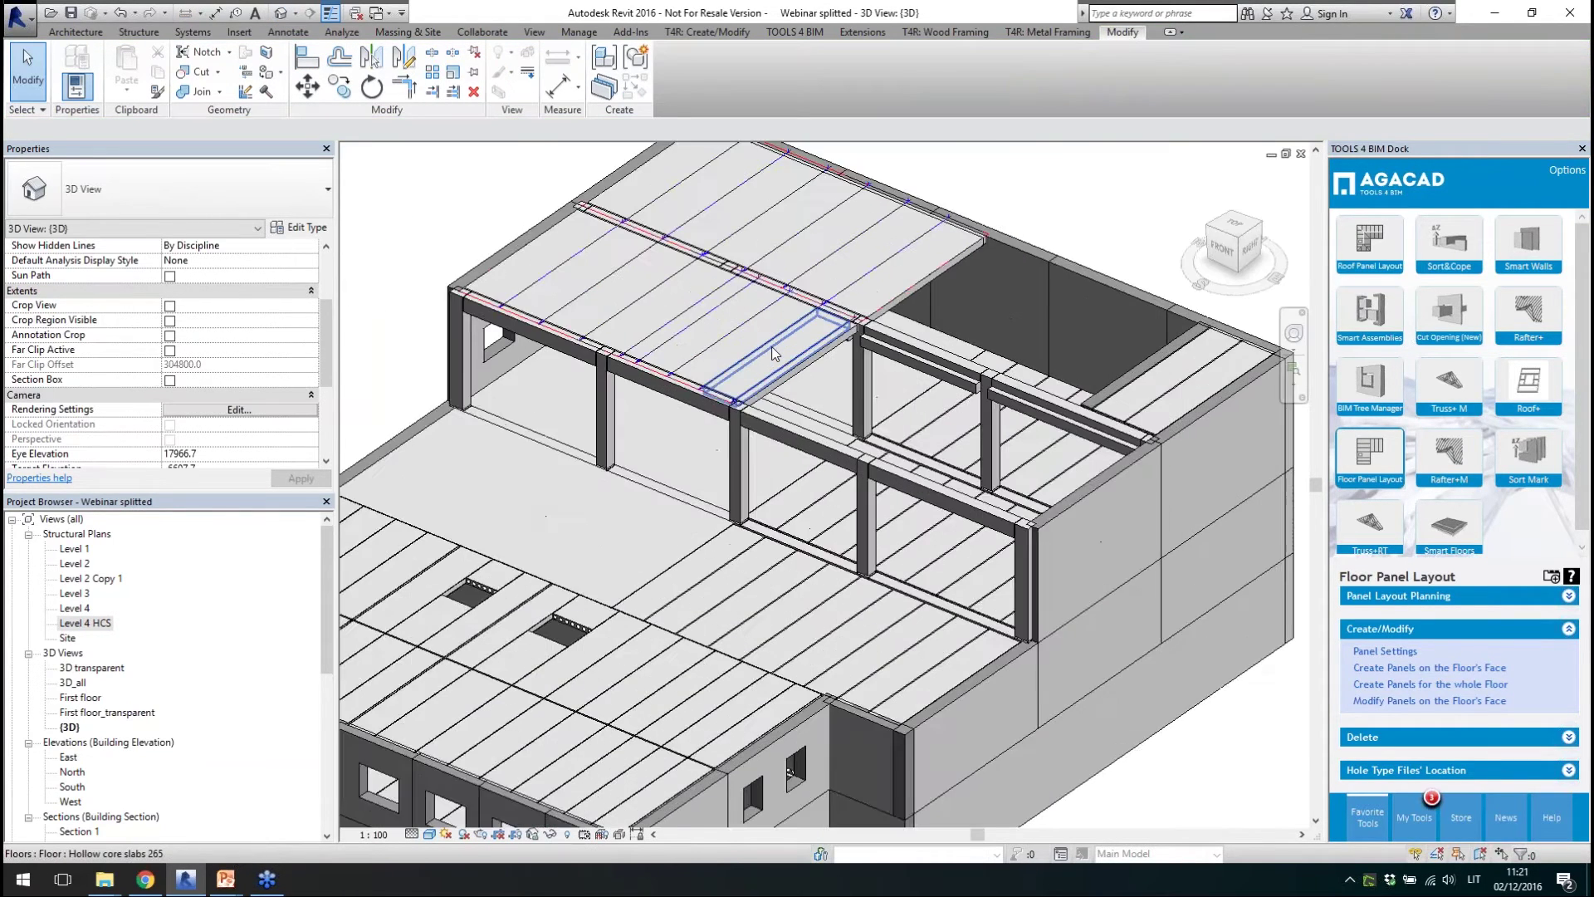
{"action": "left_click", "coordinate": [764, 359]}
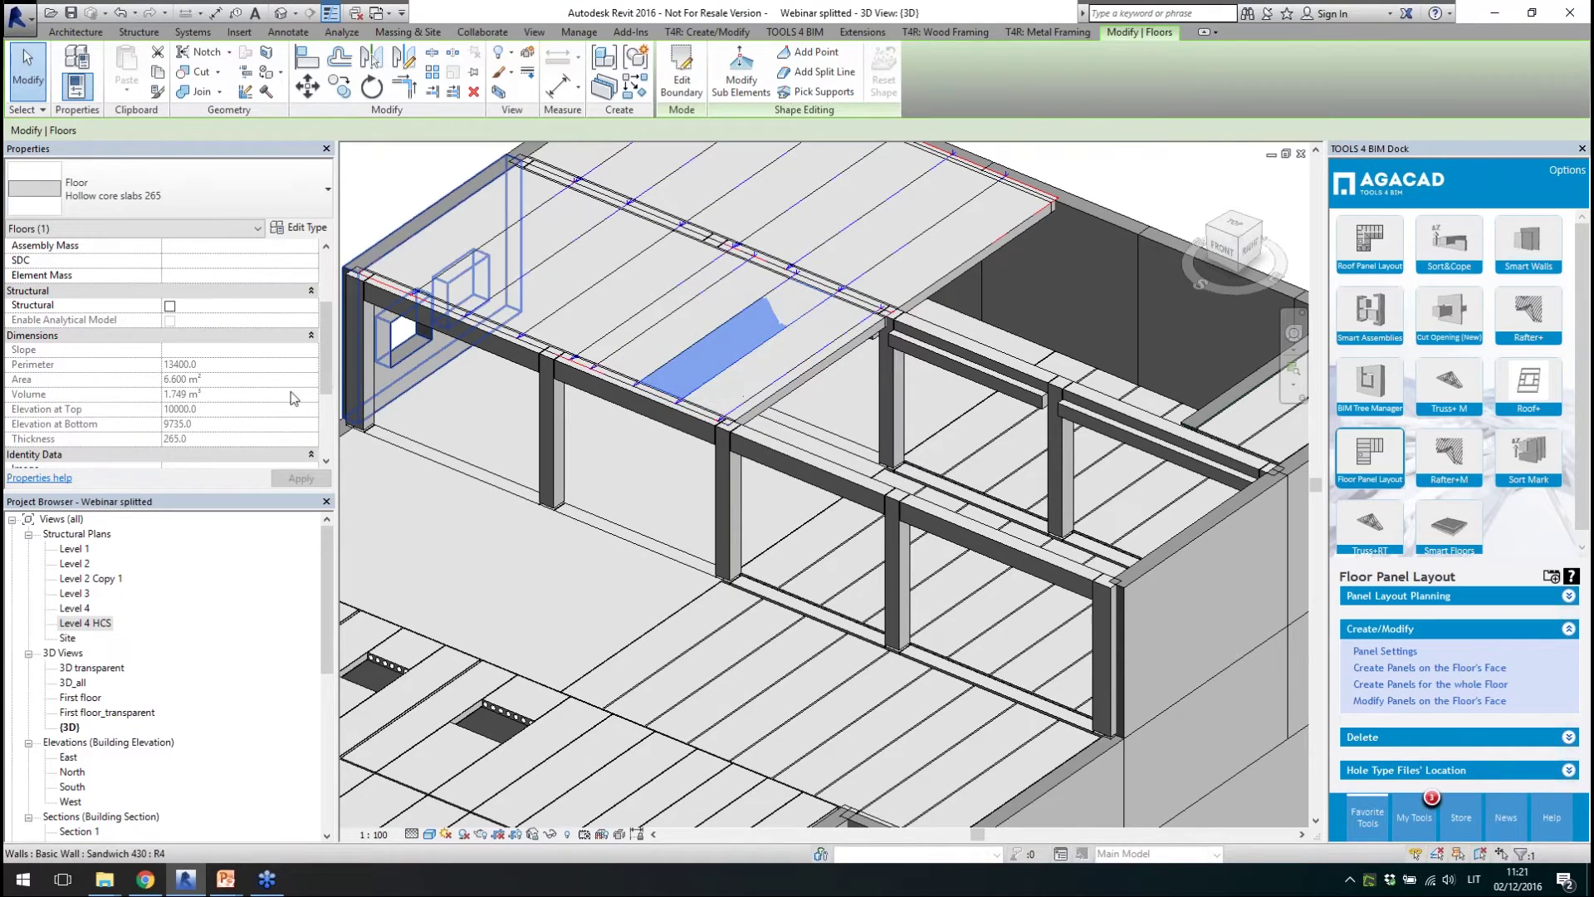
{"action": "scroll", "coordinate": [175, 391], "scroll_direction": "down", "scroll_amount": 3}
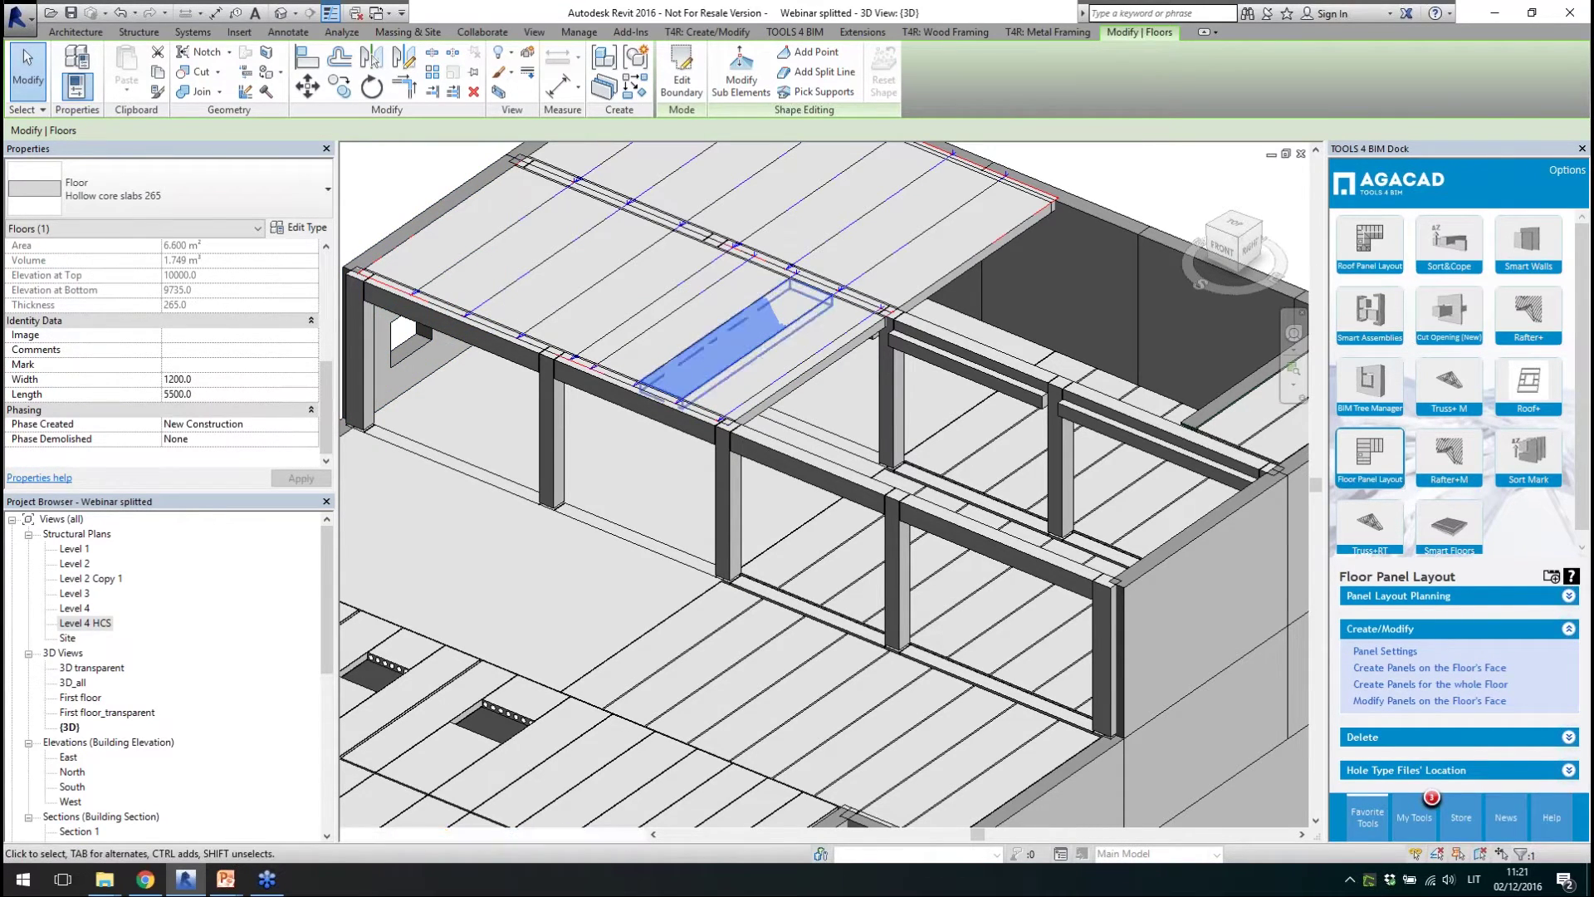
{"action": "left_click", "coordinate": [563, 327]}
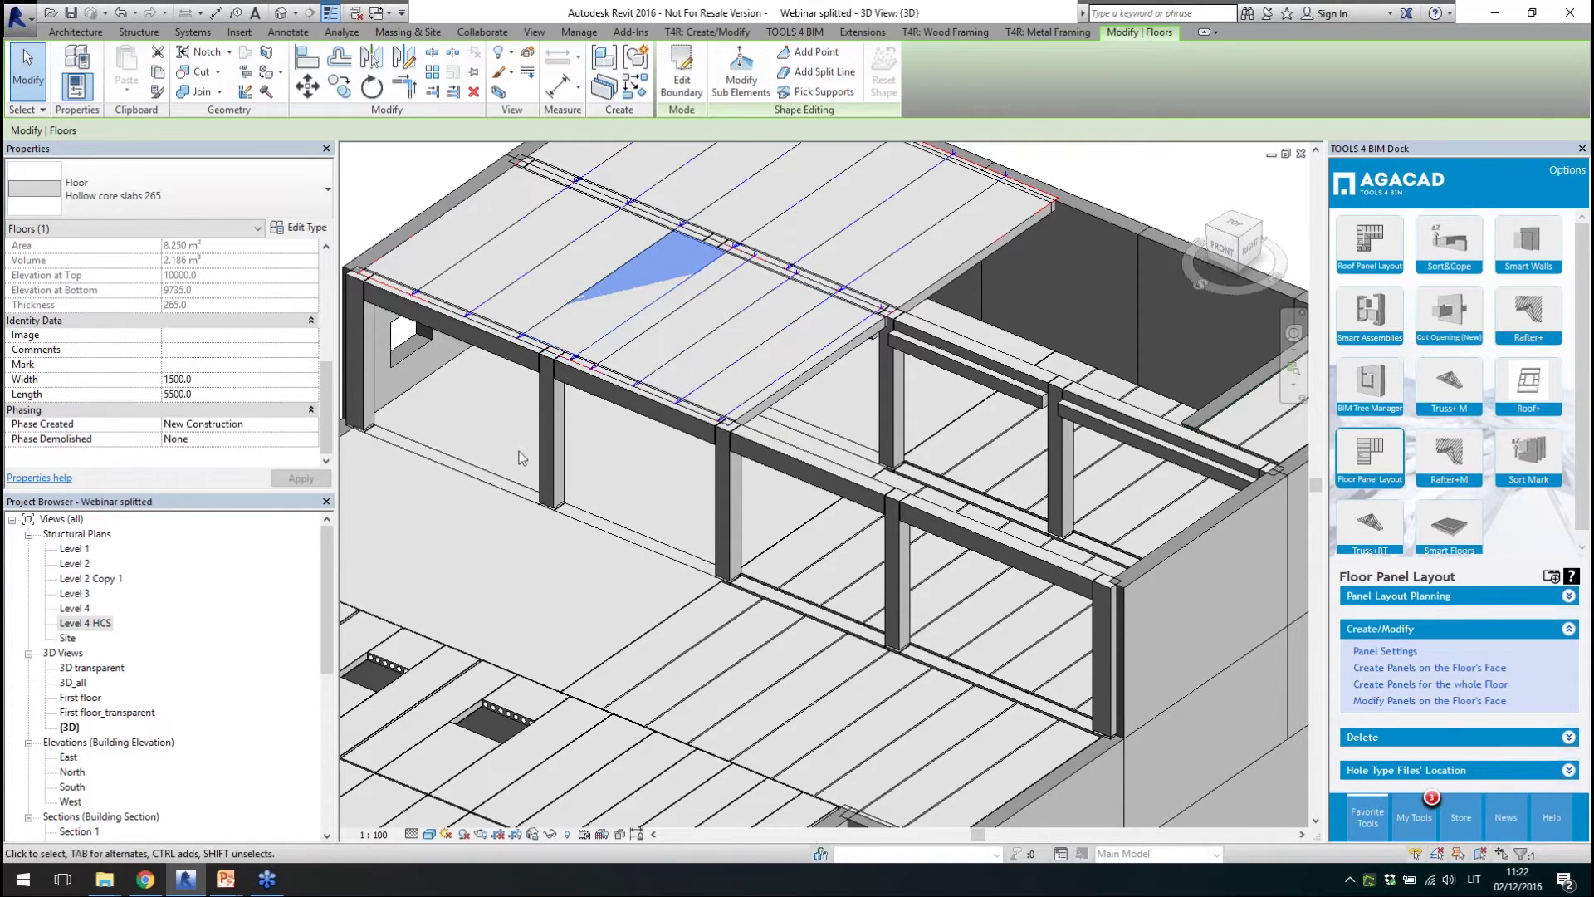
{"action": "left_click", "coordinate": [604, 341]}
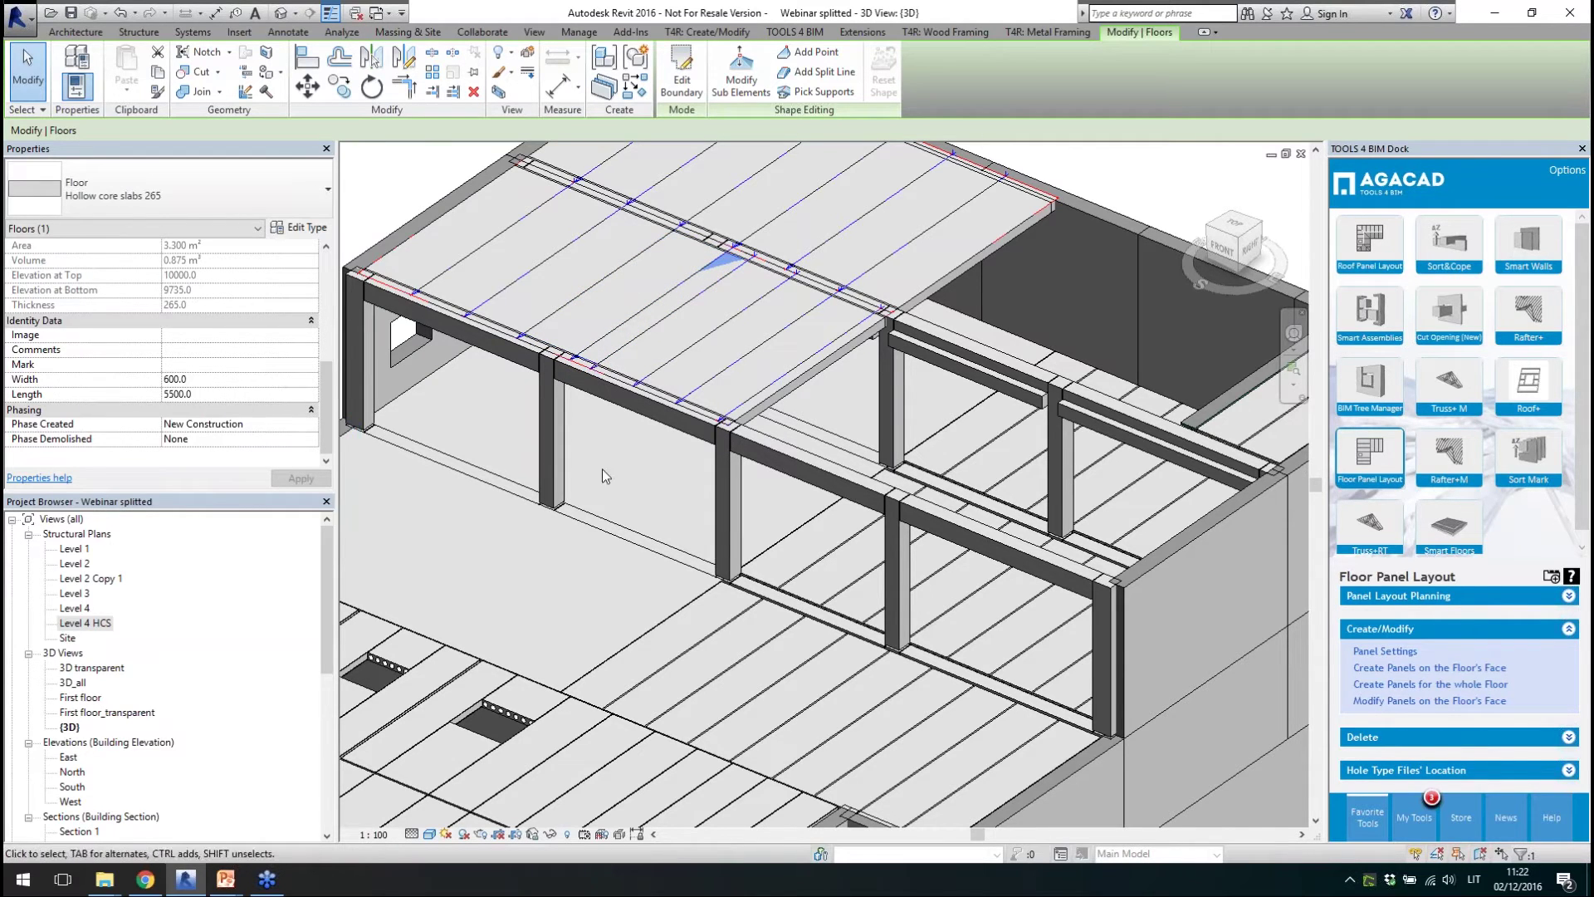
{"action": "scroll", "coordinate": [760, 394], "scroll_direction": "down", "scroll_amount": 3}
{"action": "key", "text": "Escape"}
{"action": "scroll", "coordinate": [667, 411], "scroll_direction": "down", "scroll_amount": 2}
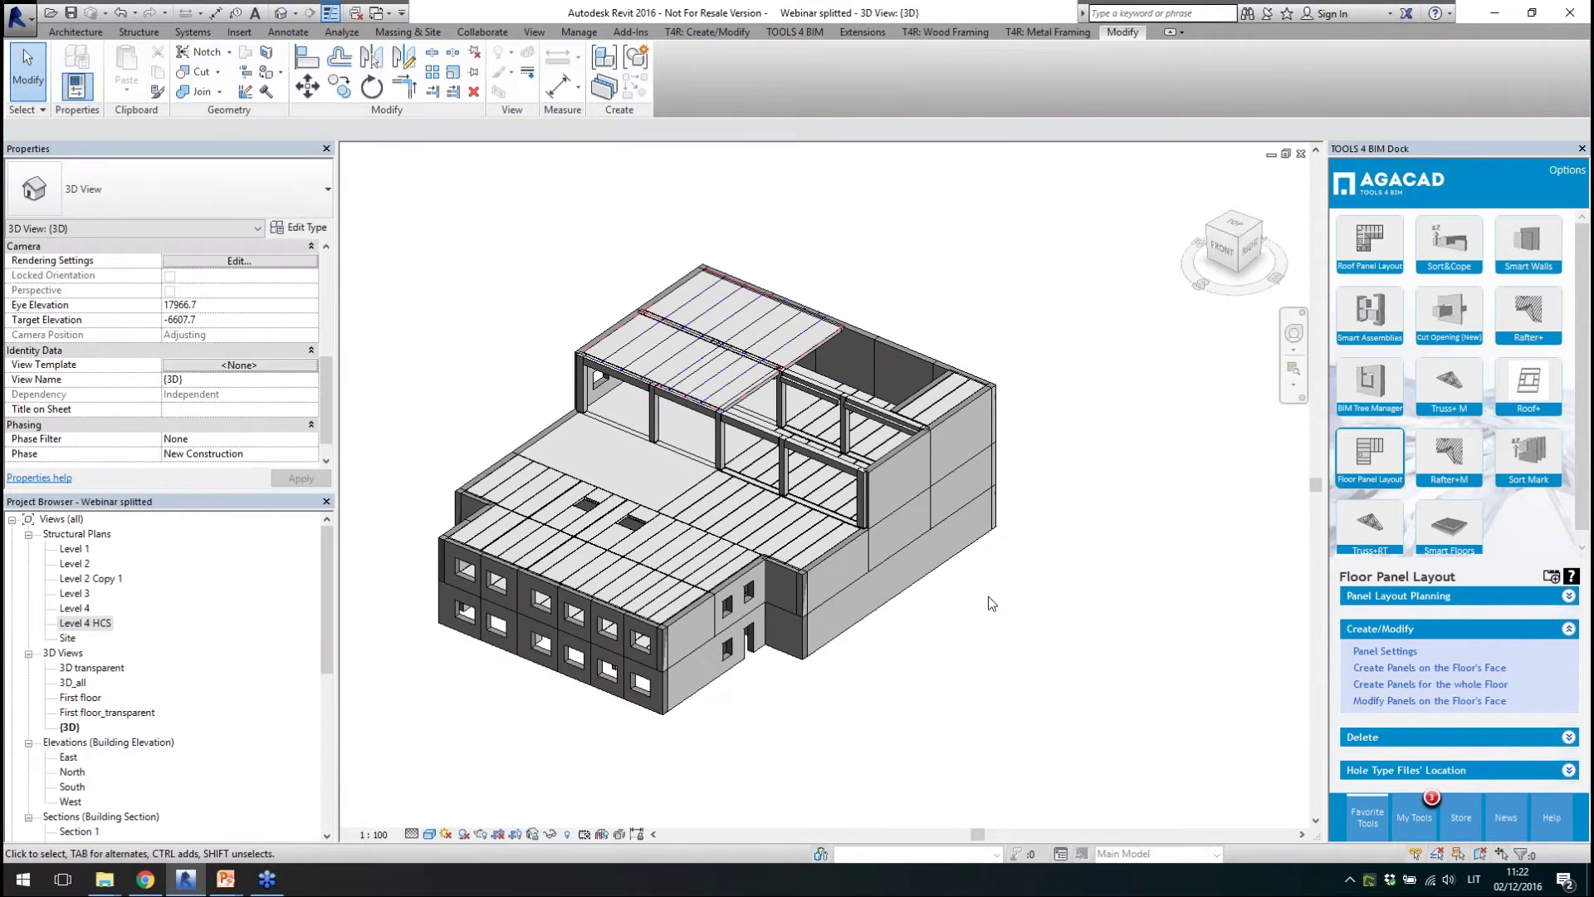
{"action": "middle_click_drag", "start_coordinate": [990, 604], "coordinate": [1007, 606], "text": "shift"}
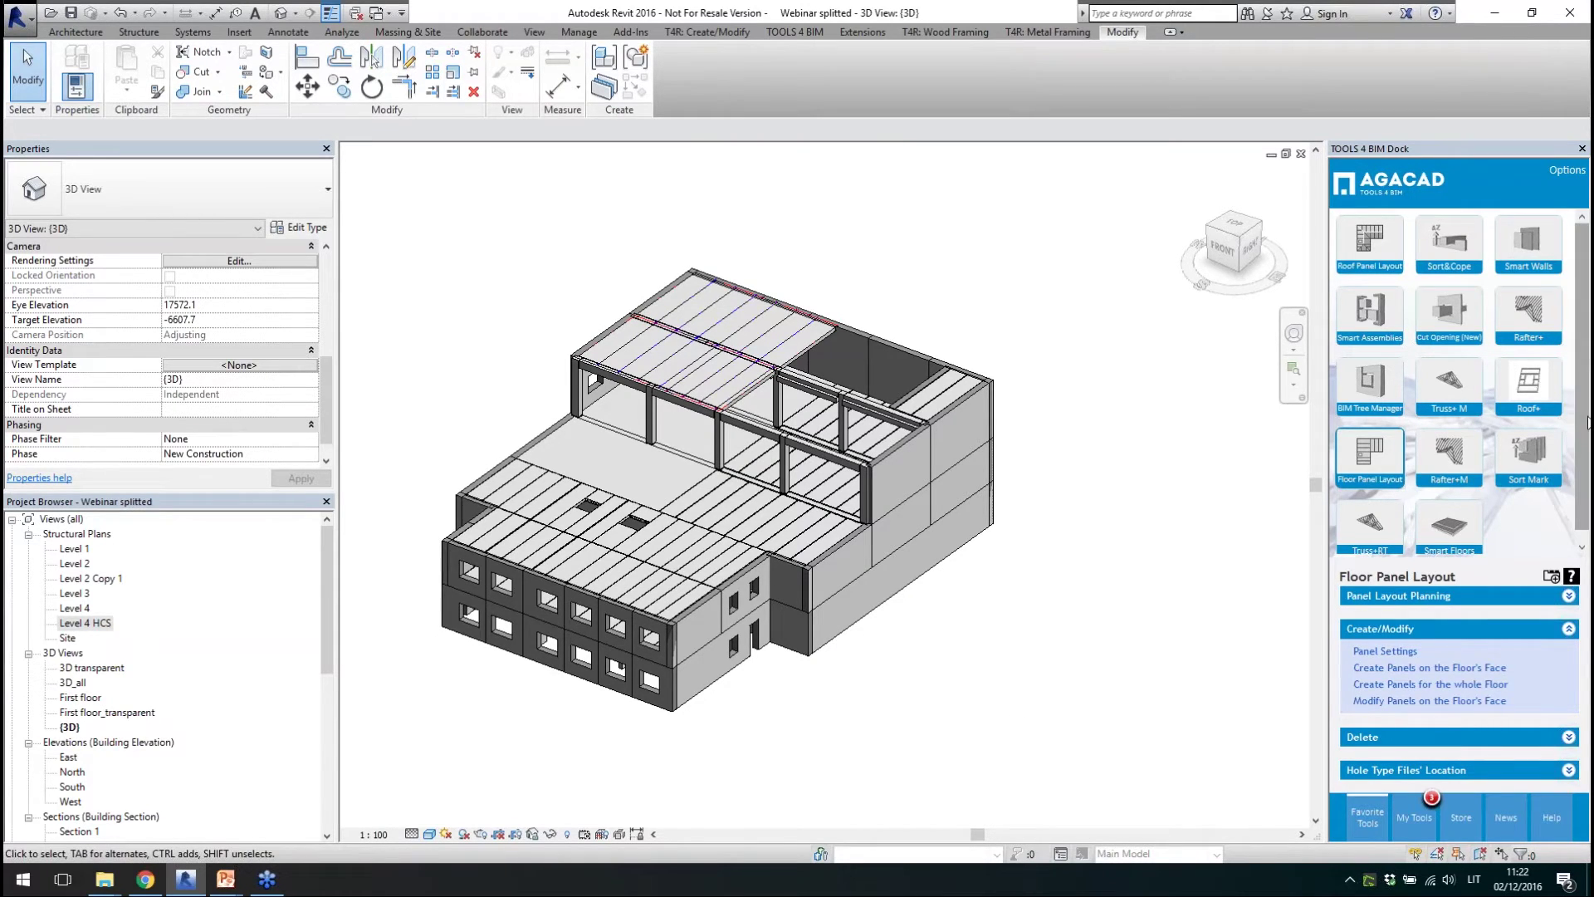
- Detach the Smart Details tools from the T4R: Create/Modify set as a floating toolbar over the 3D view
{"action": "left_click_drag", "start_coordinate": [1584, 438], "coordinate": [1586, 390]}
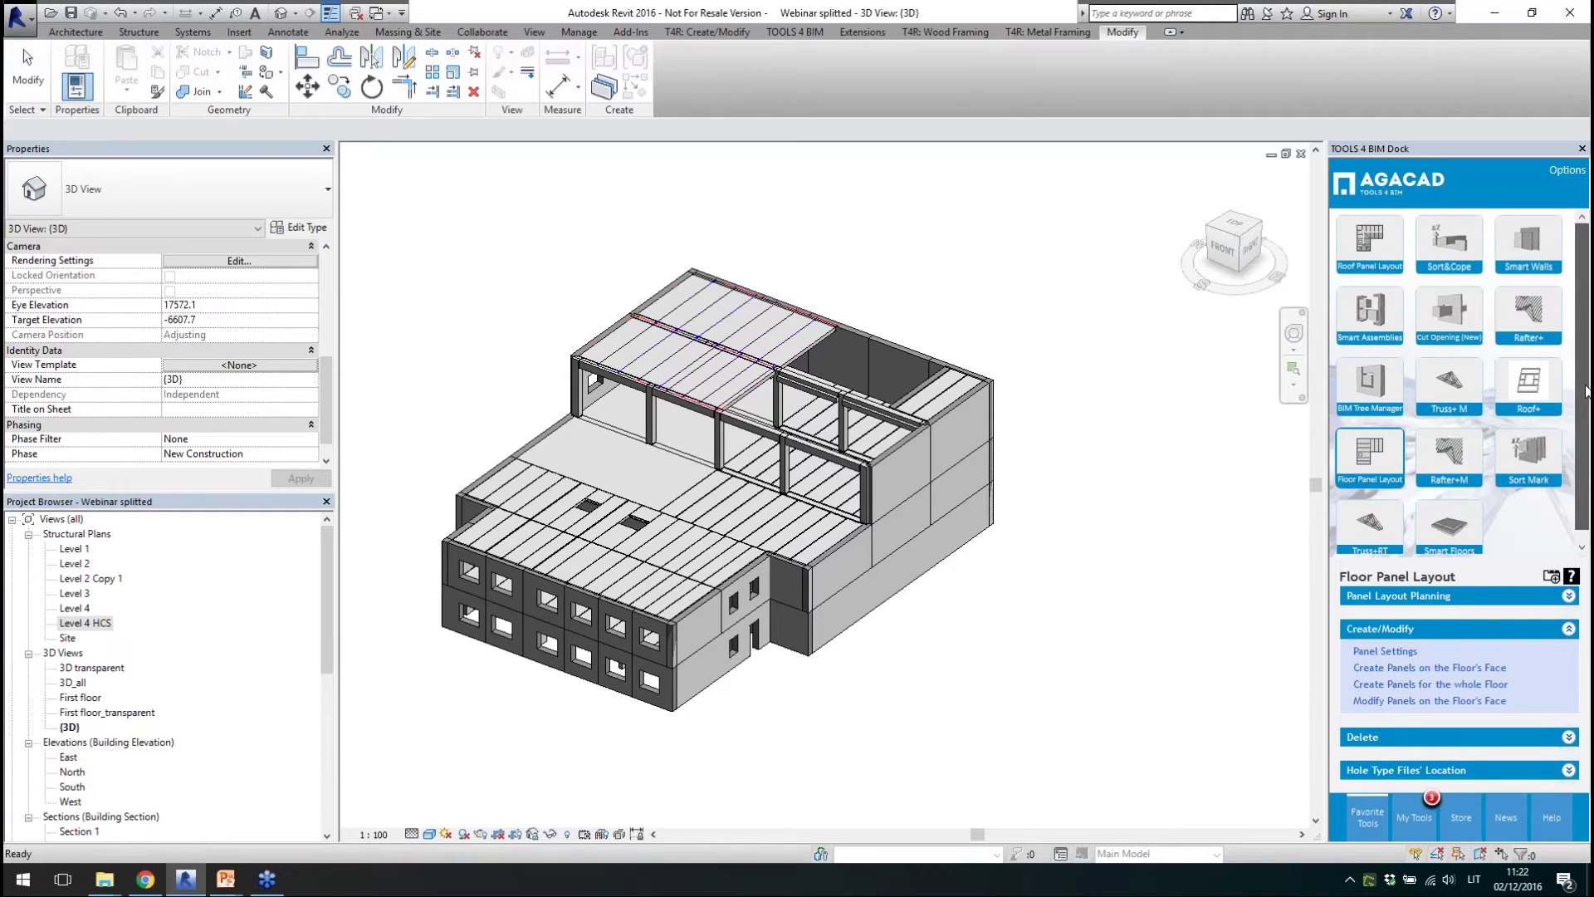
{"action": "left_click", "coordinate": [1451, 242]}
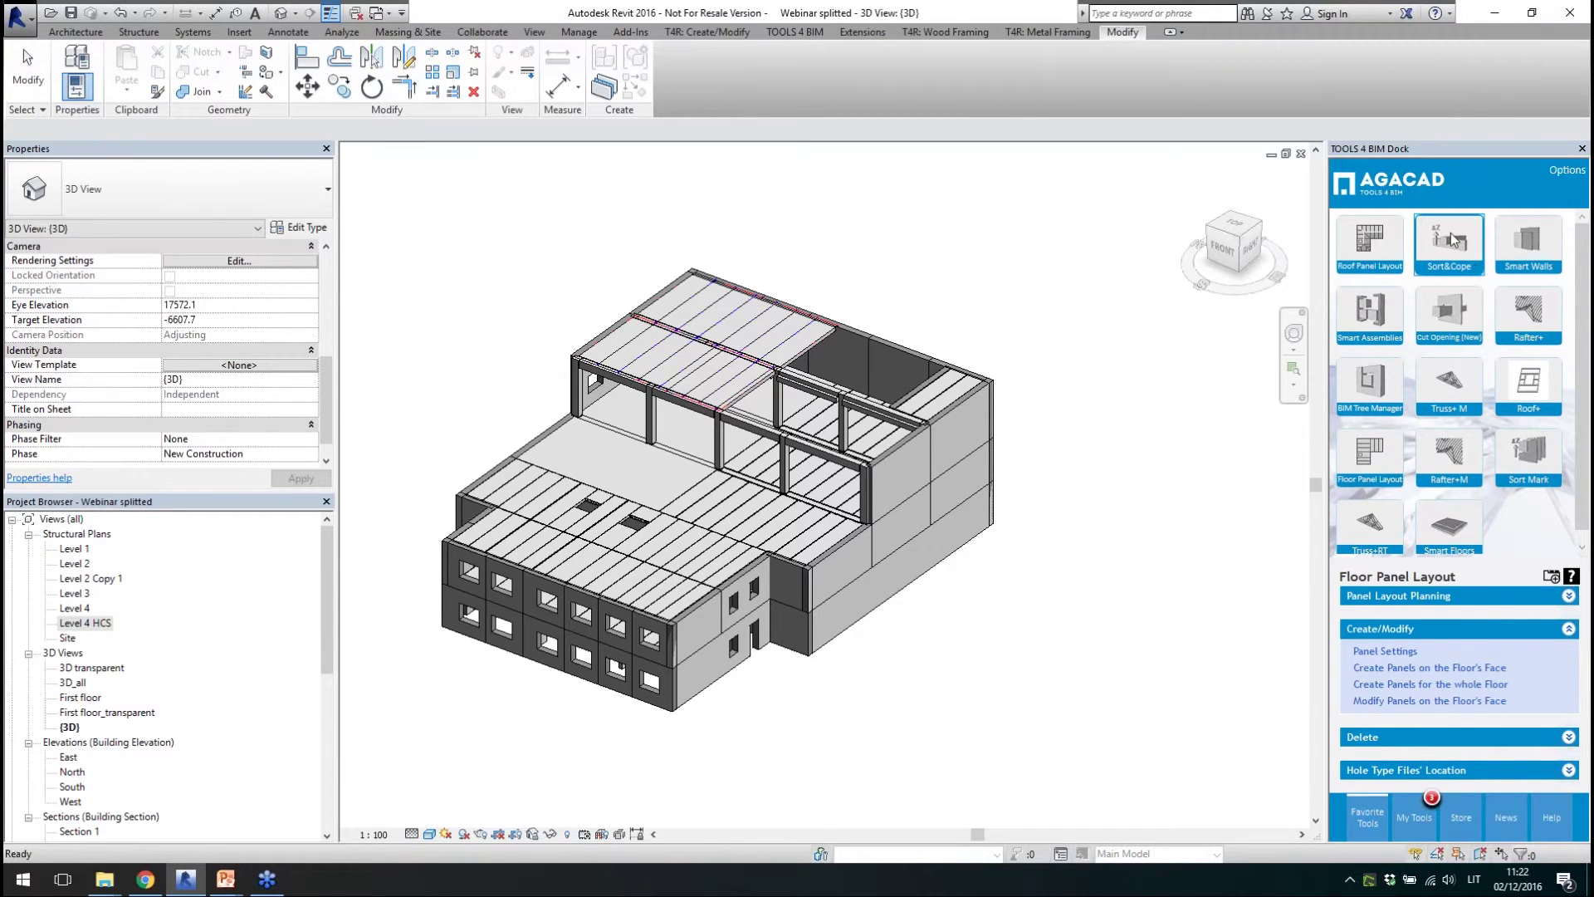
{"action": "left_click", "coordinate": [709, 32]}
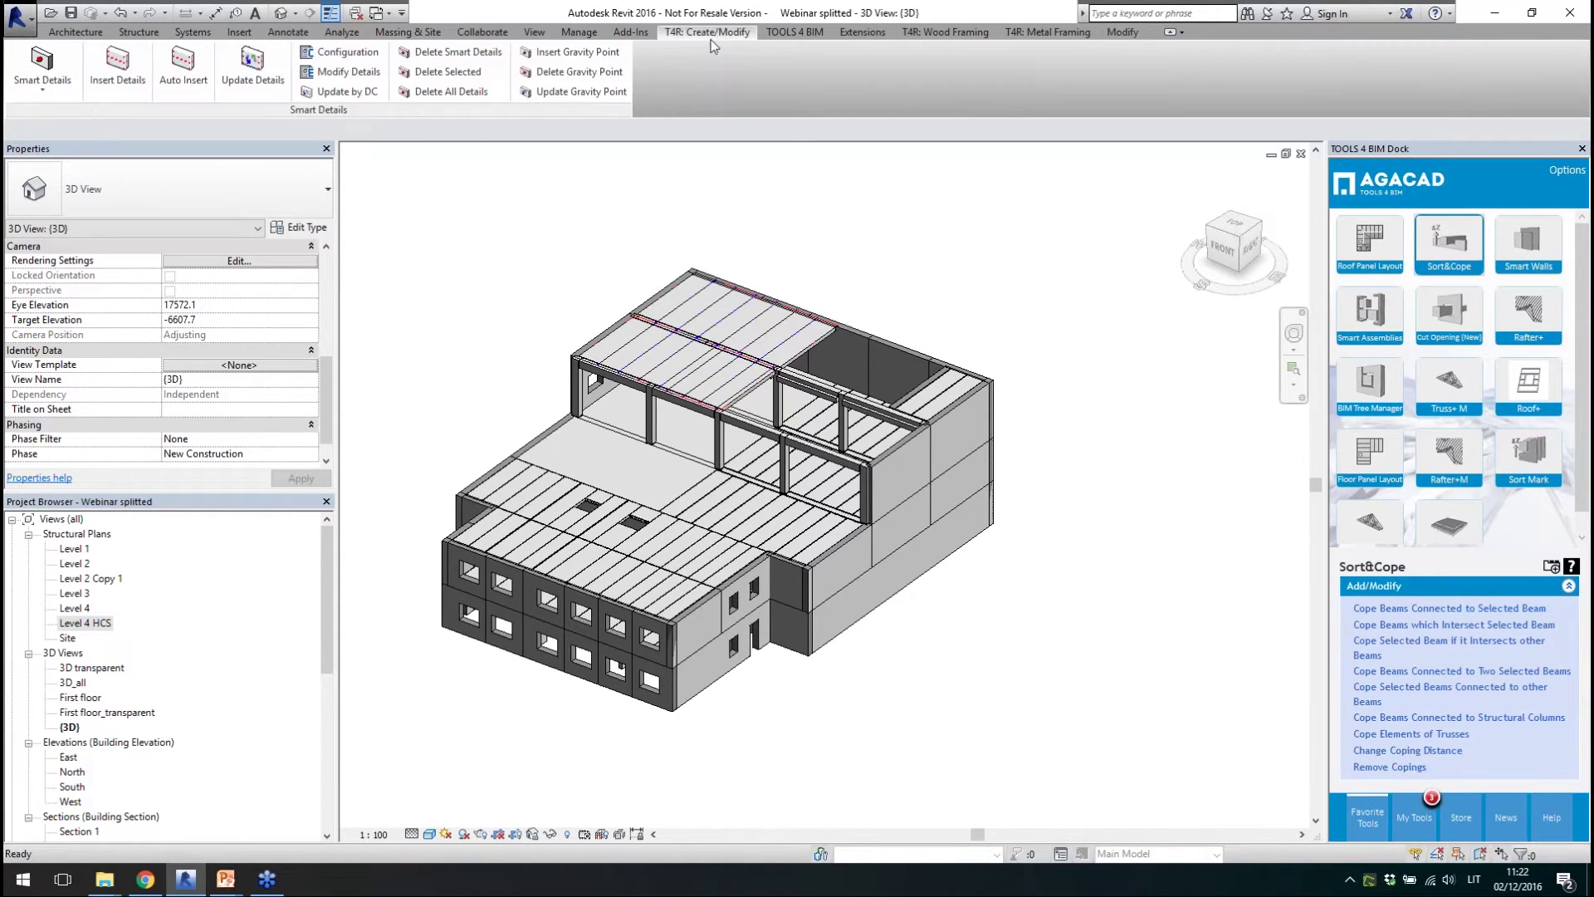
{"action": "left_click_drag", "start_coordinate": [373, 117], "coordinate": [742, 241]}
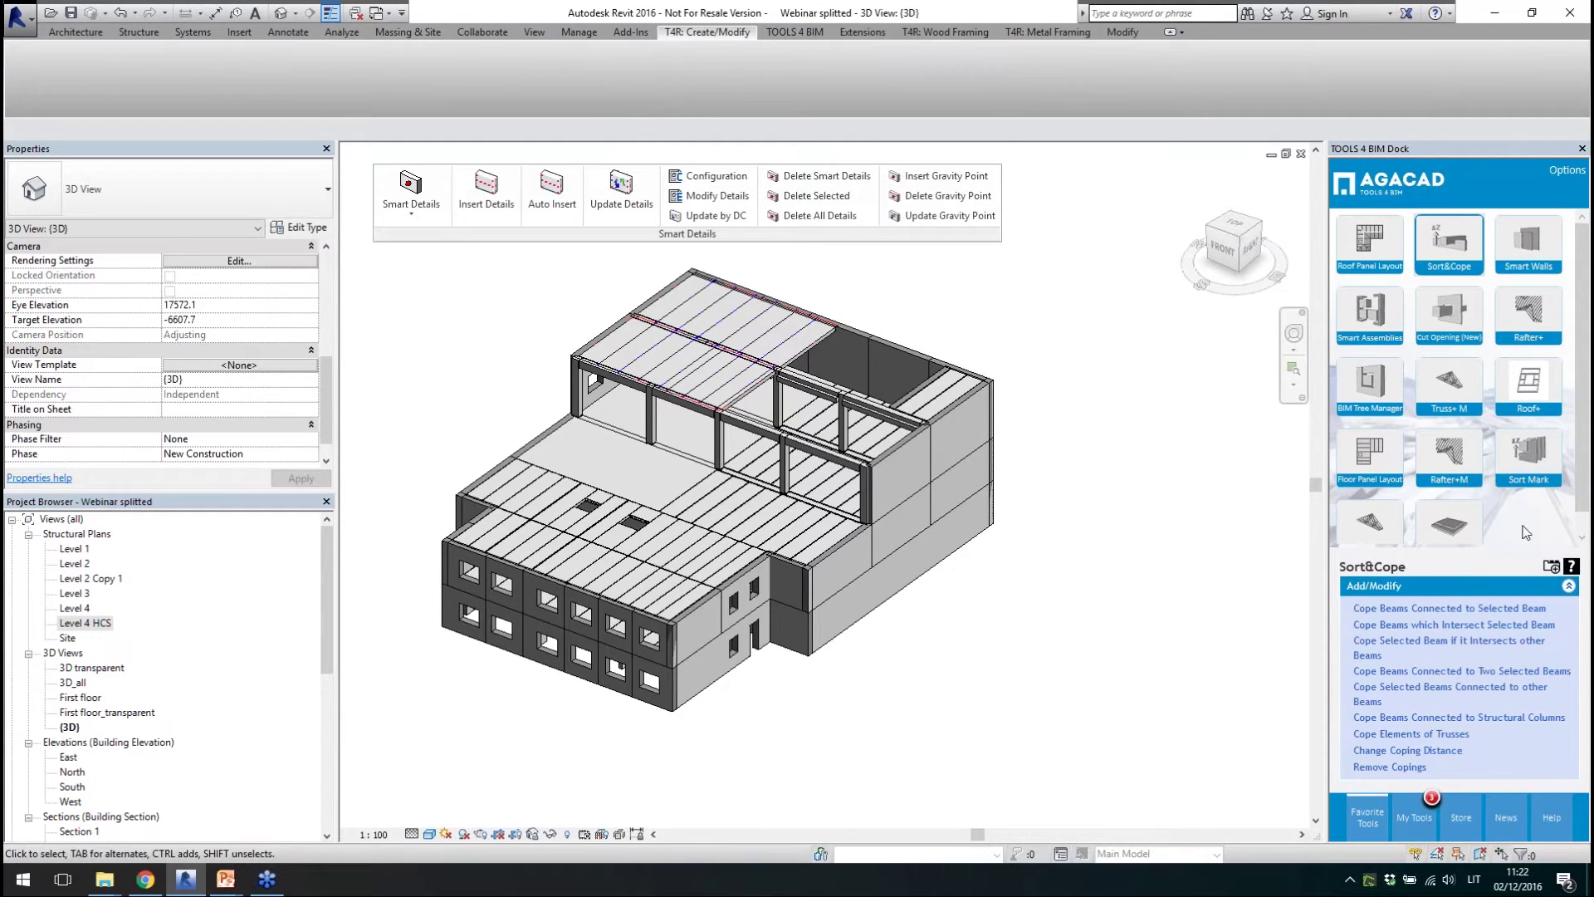
{"action": "left_click", "coordinate": [1528, 244]}
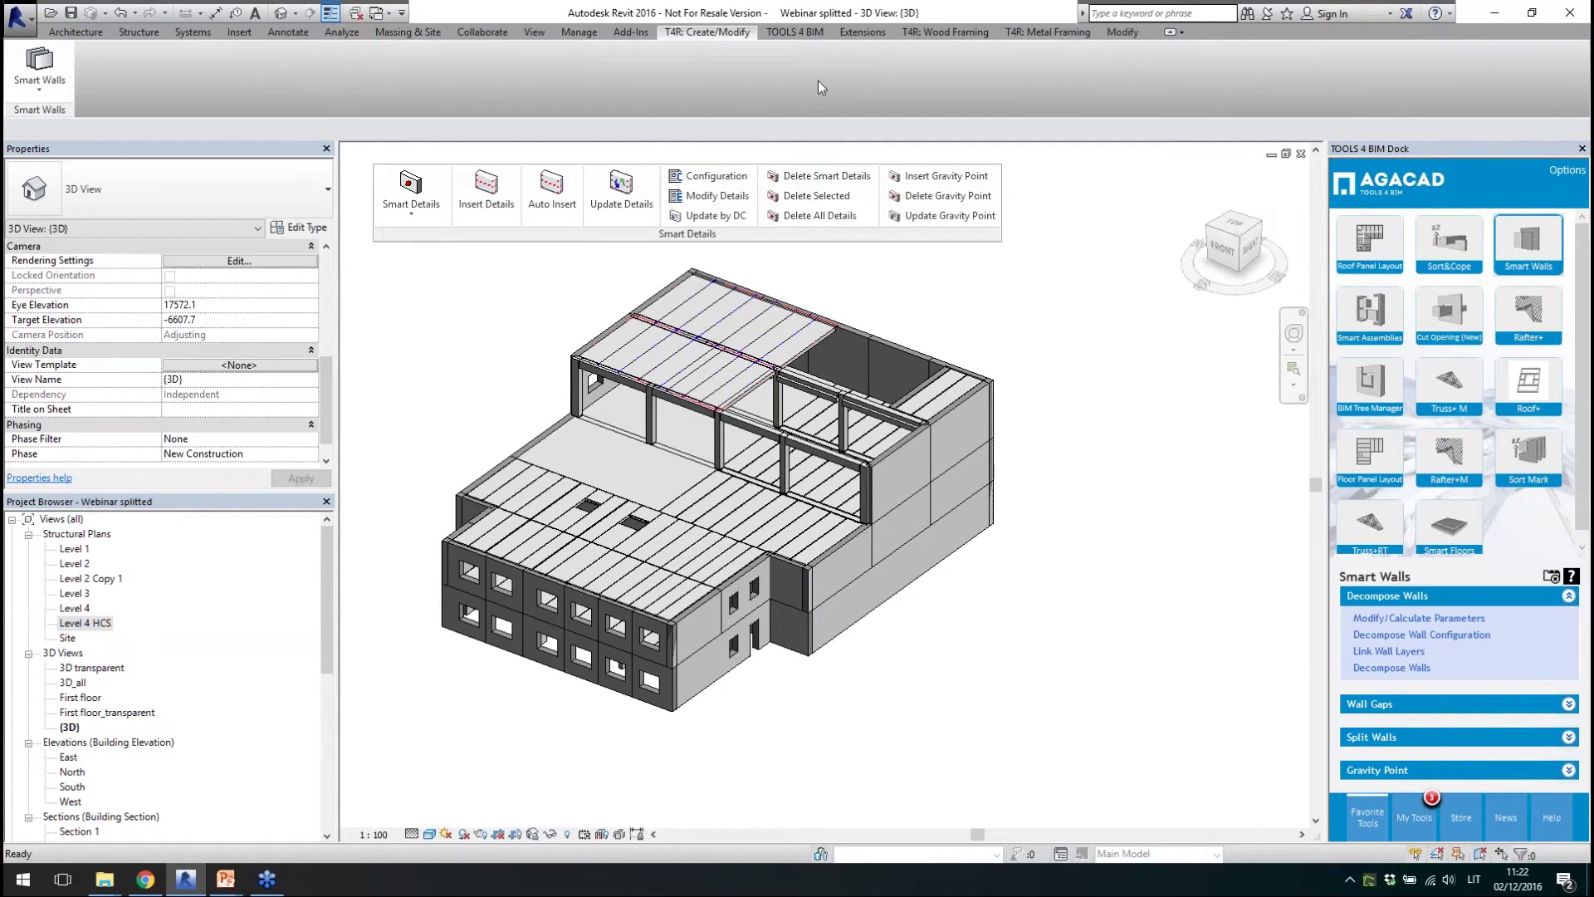
{"action": "left_click_drag", "start_coordinate": [47, 123], "coordinate": [420, 245]}
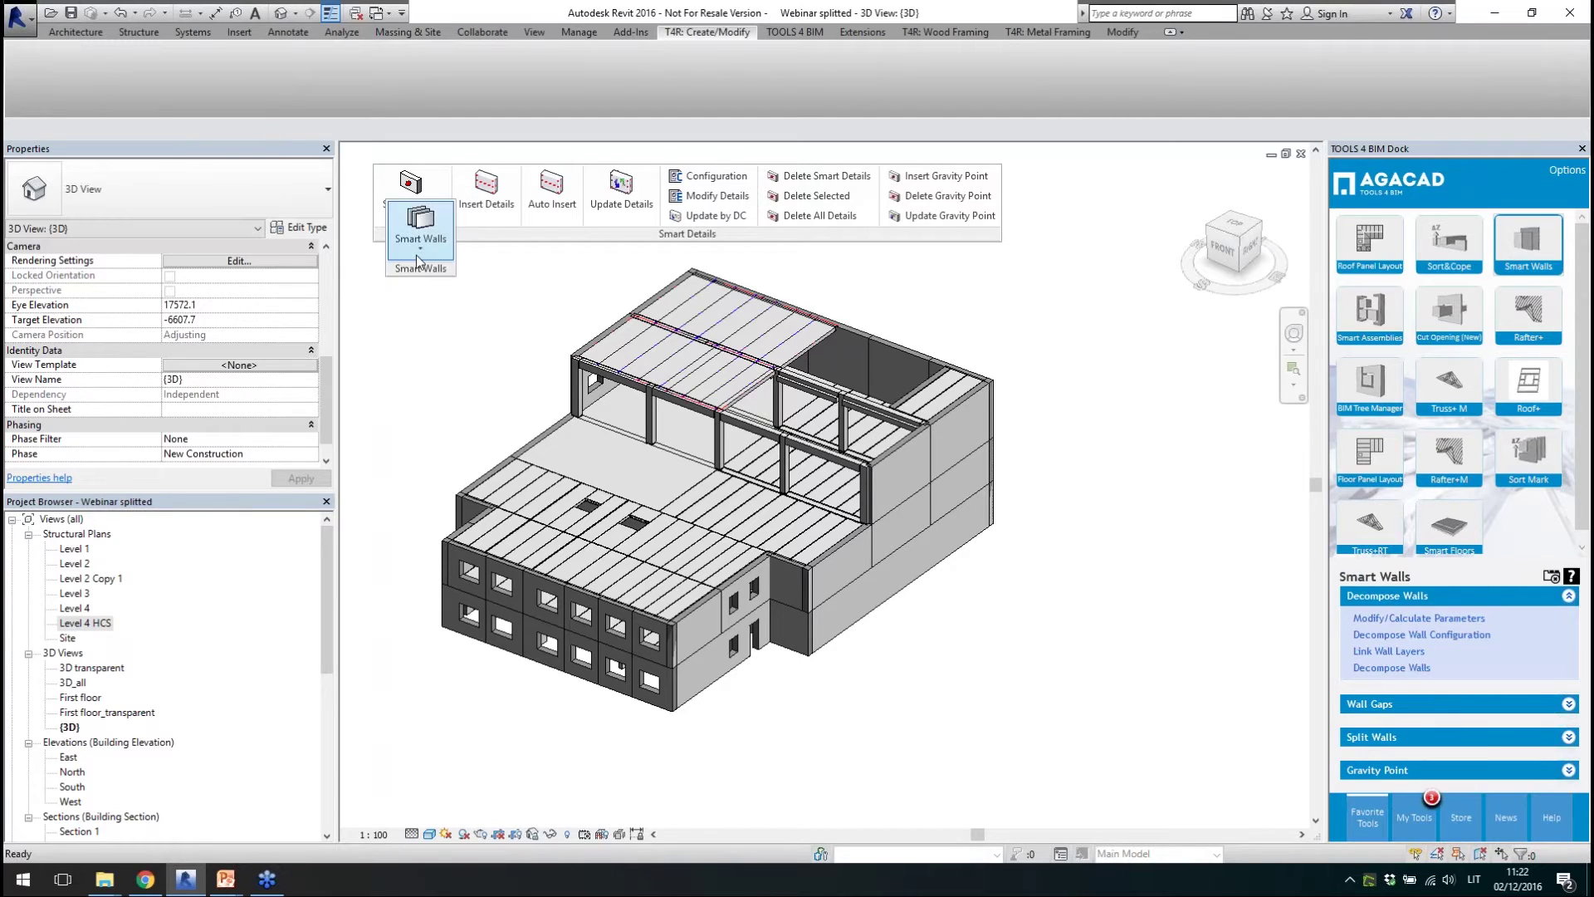
{"action": "left_click", "coordinate": [421, 228]}
{"action": "left_click", "coordinate": [453, 272]}
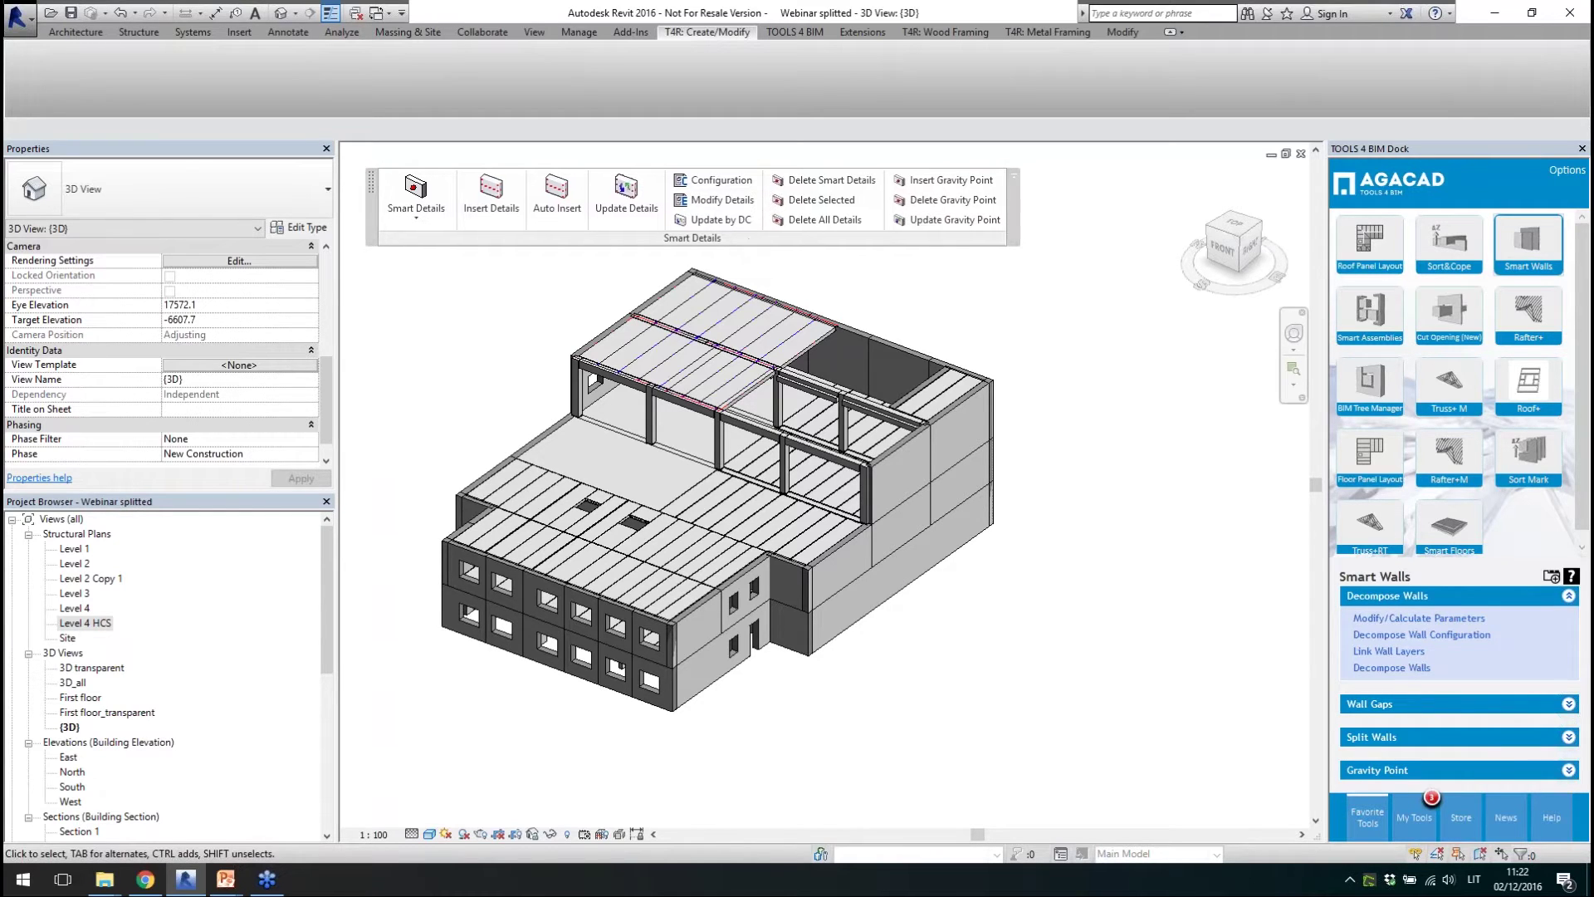
- Open the Smart Details Configuration for walls with the Wall_T connections configuration
{"action": "scroll", "coordinate": [553, 347], "scroll_direction": "up", "scroll_amount": 1}
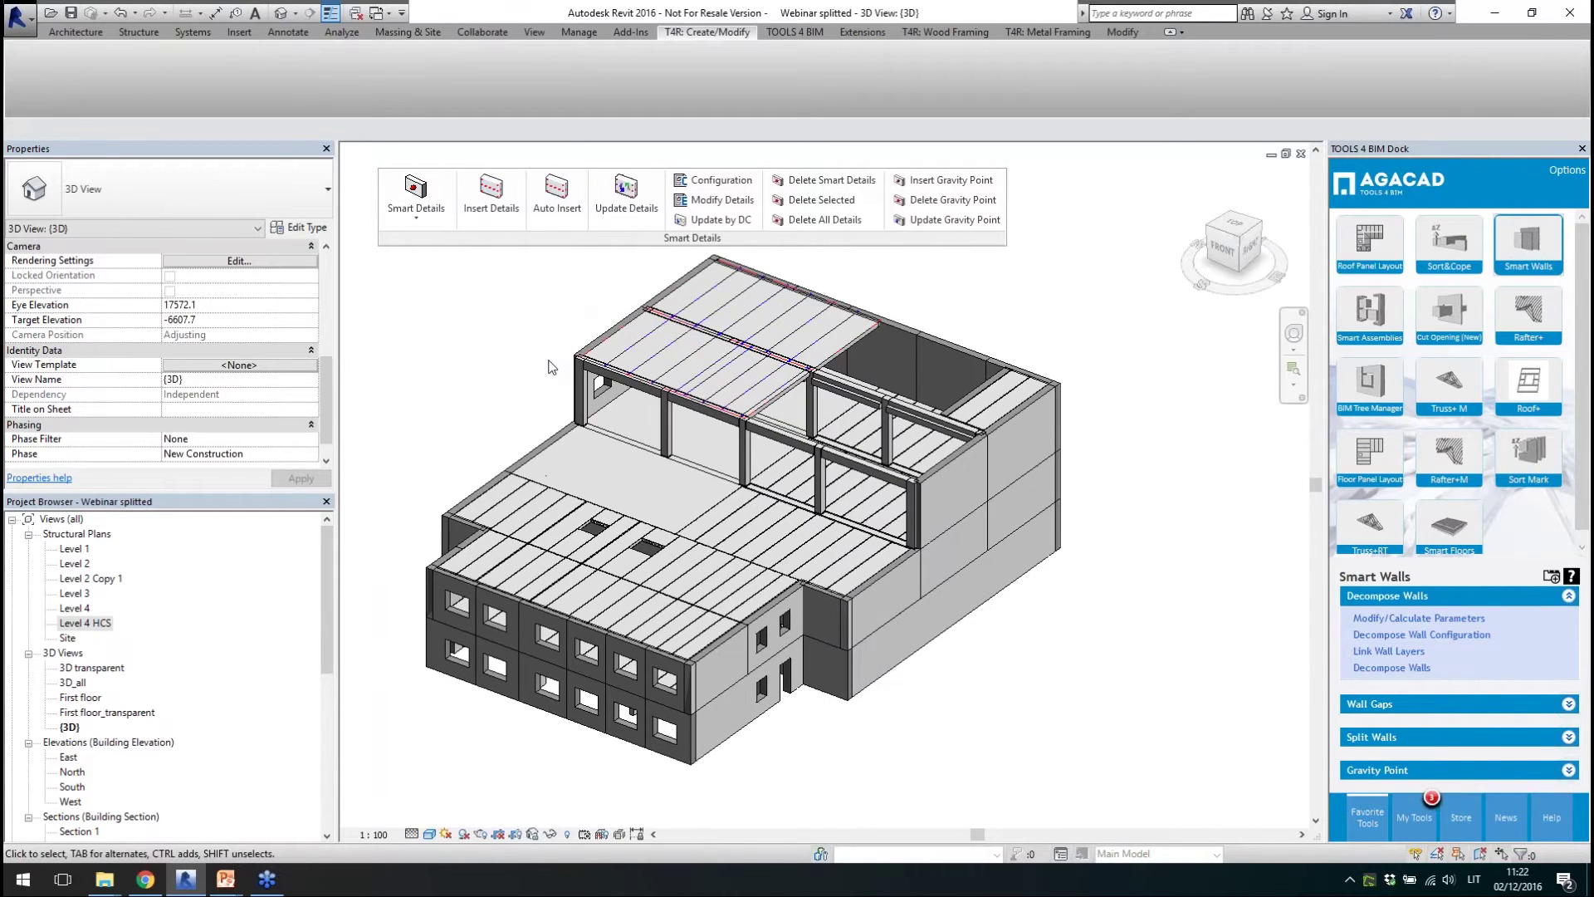
{"action": "middle_click_drag", "start_coordinate": [623, 493], "coordinate": [605, 518], "text": "shift"}
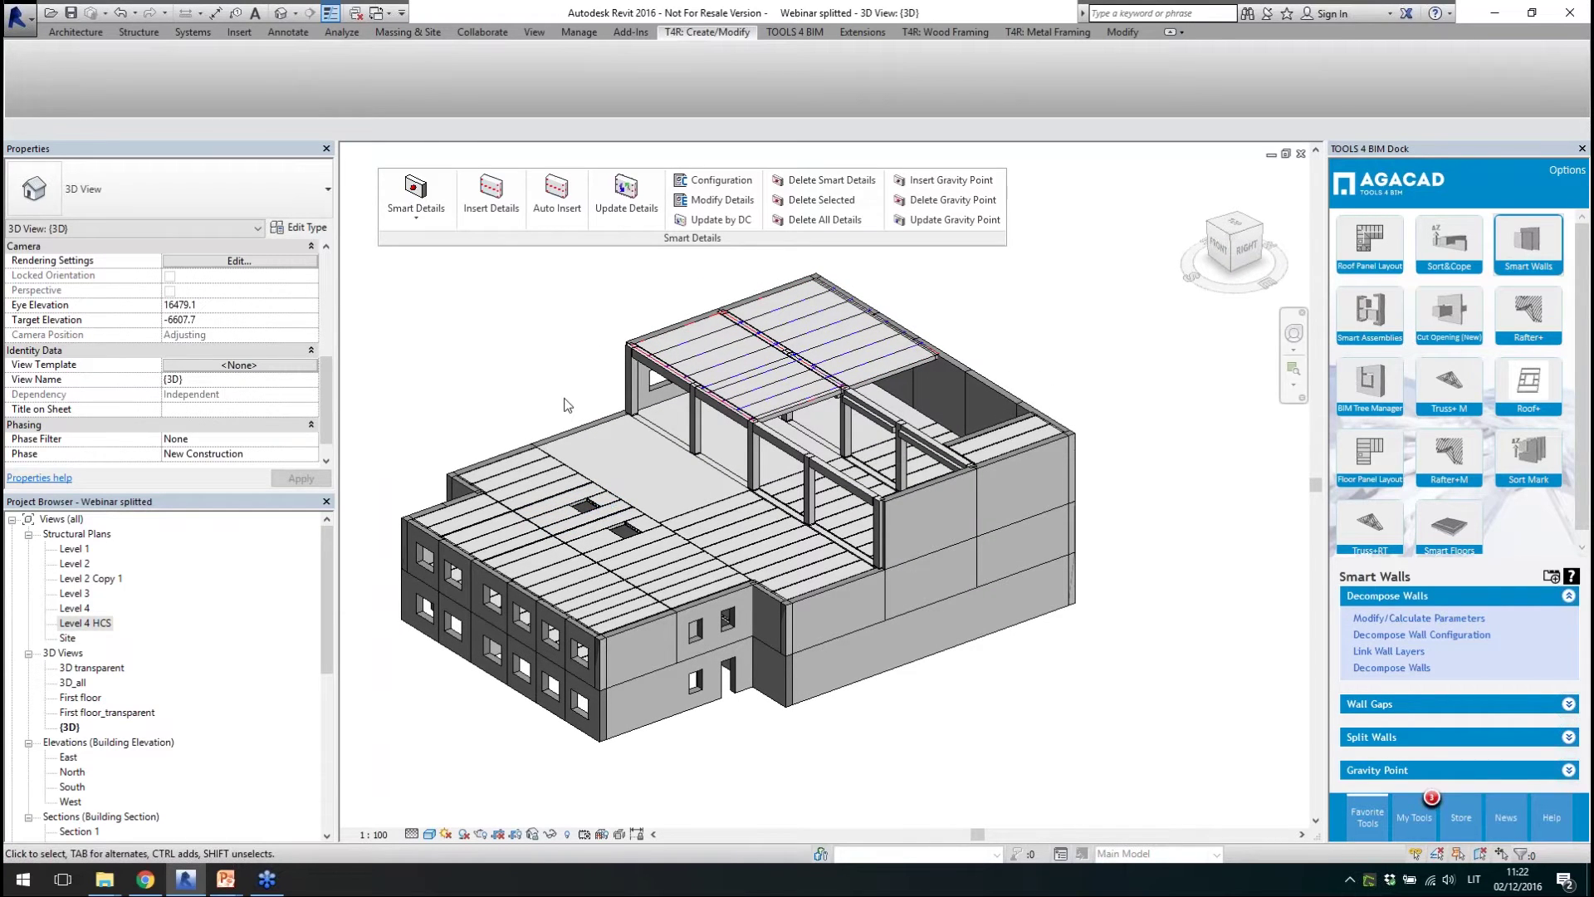
{"action": "middle_click_drag", "start_coordinate": [563, 391], "coordinate": [615, 375]}
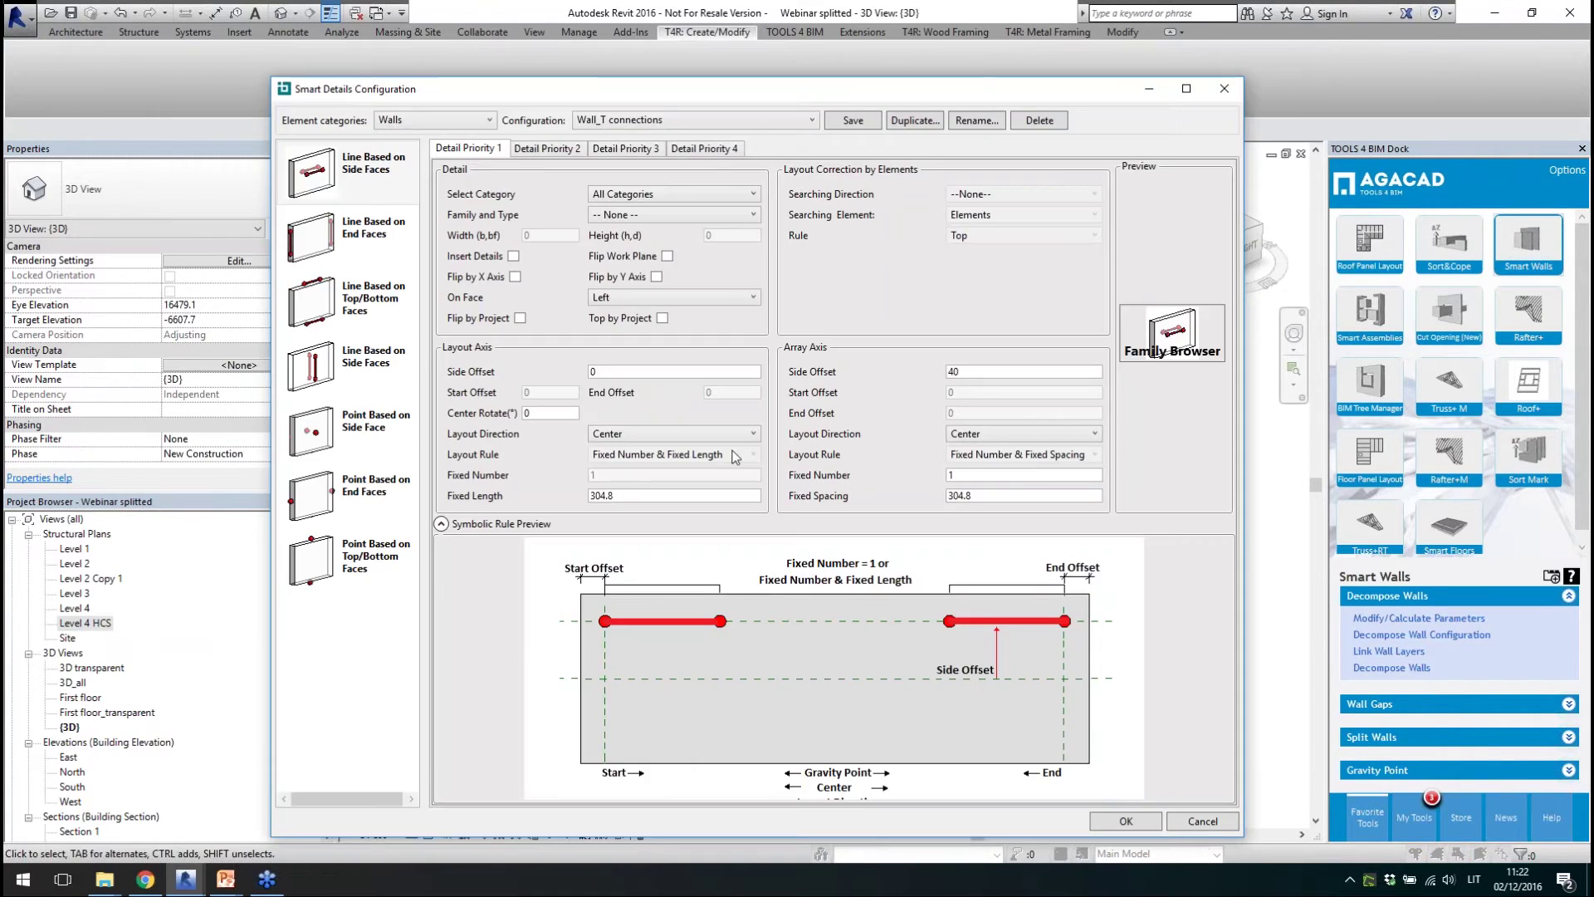
- Check the available element categories and display the Point Based on Side Face settings of the Wall_T connections configuration
{"action": "left_click", "coordinate": [444, 121]}
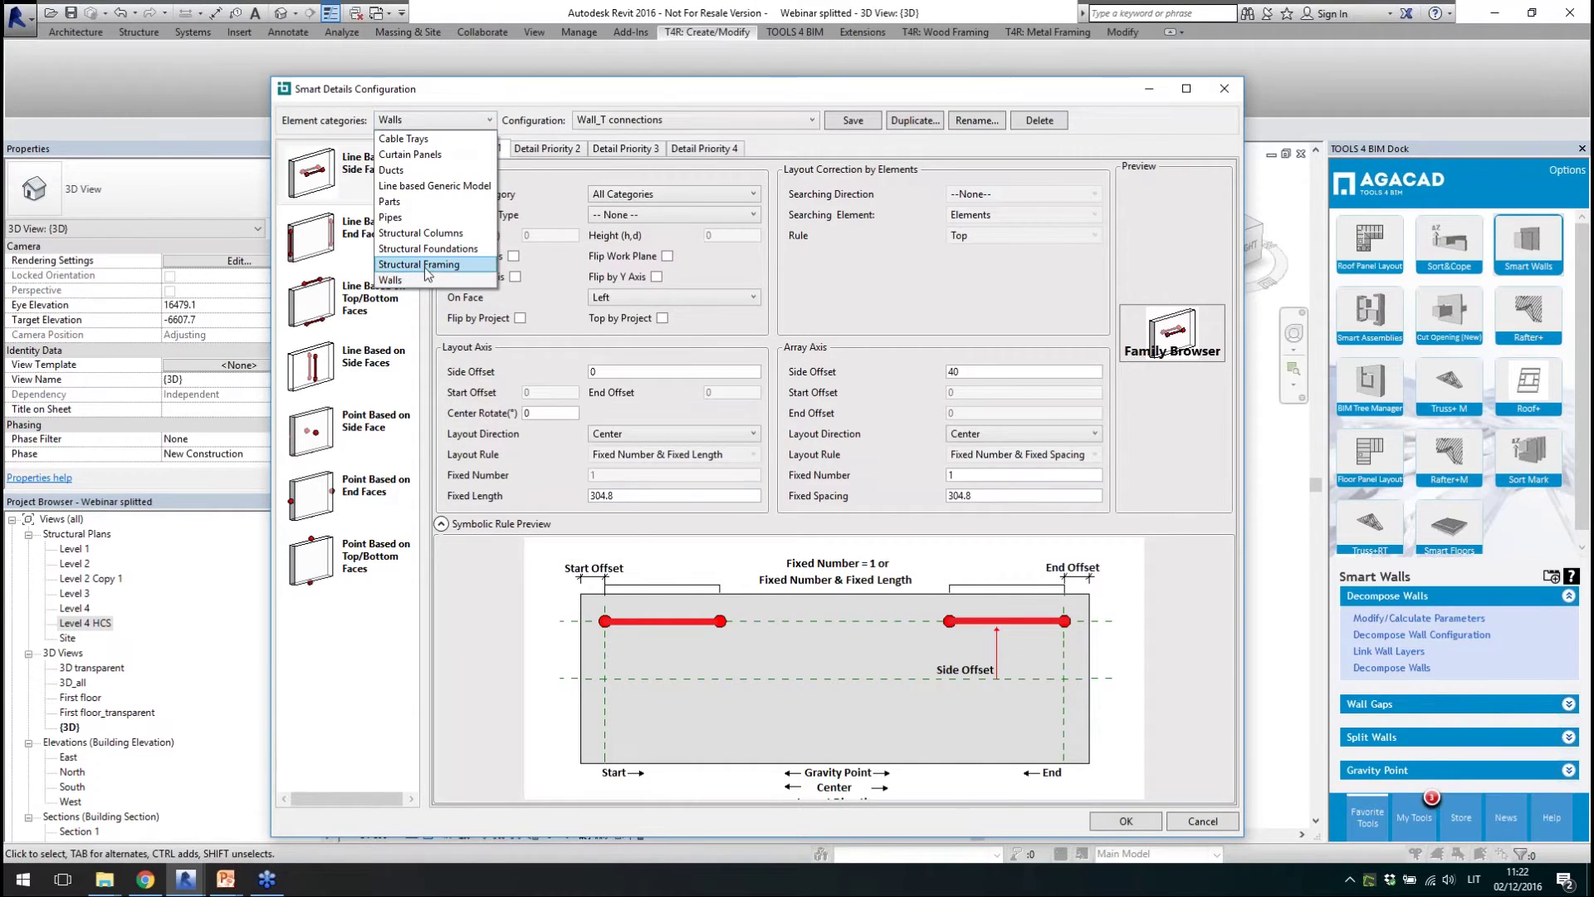
{"action": "left_click", "coordinate": [644, 93]}
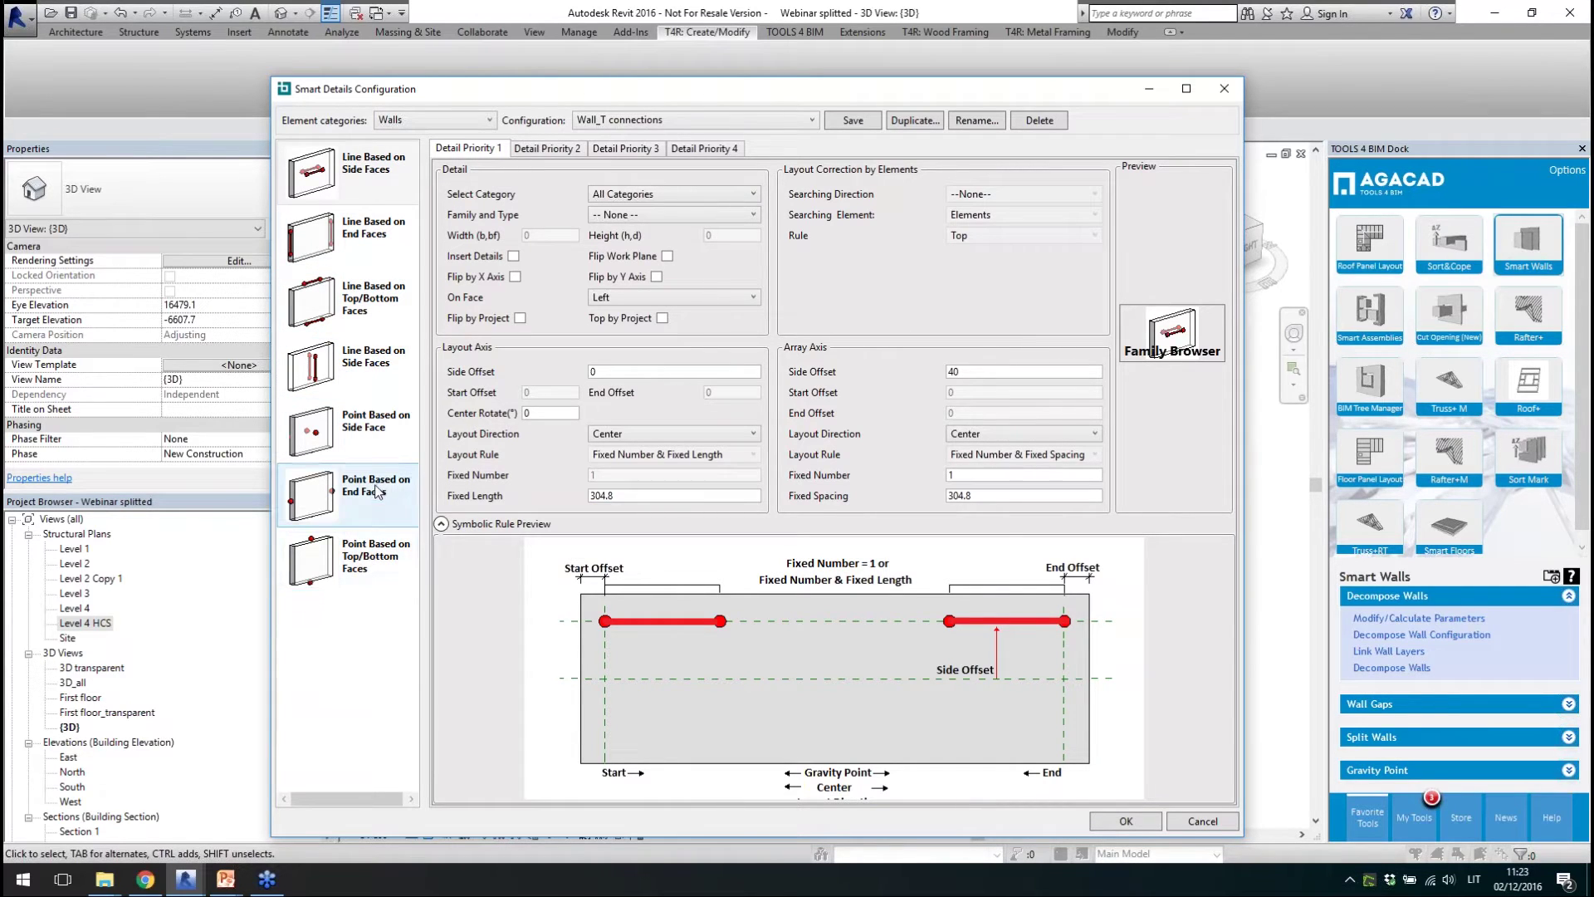
{"action": "left_click", "coordinate": [373, 426]}
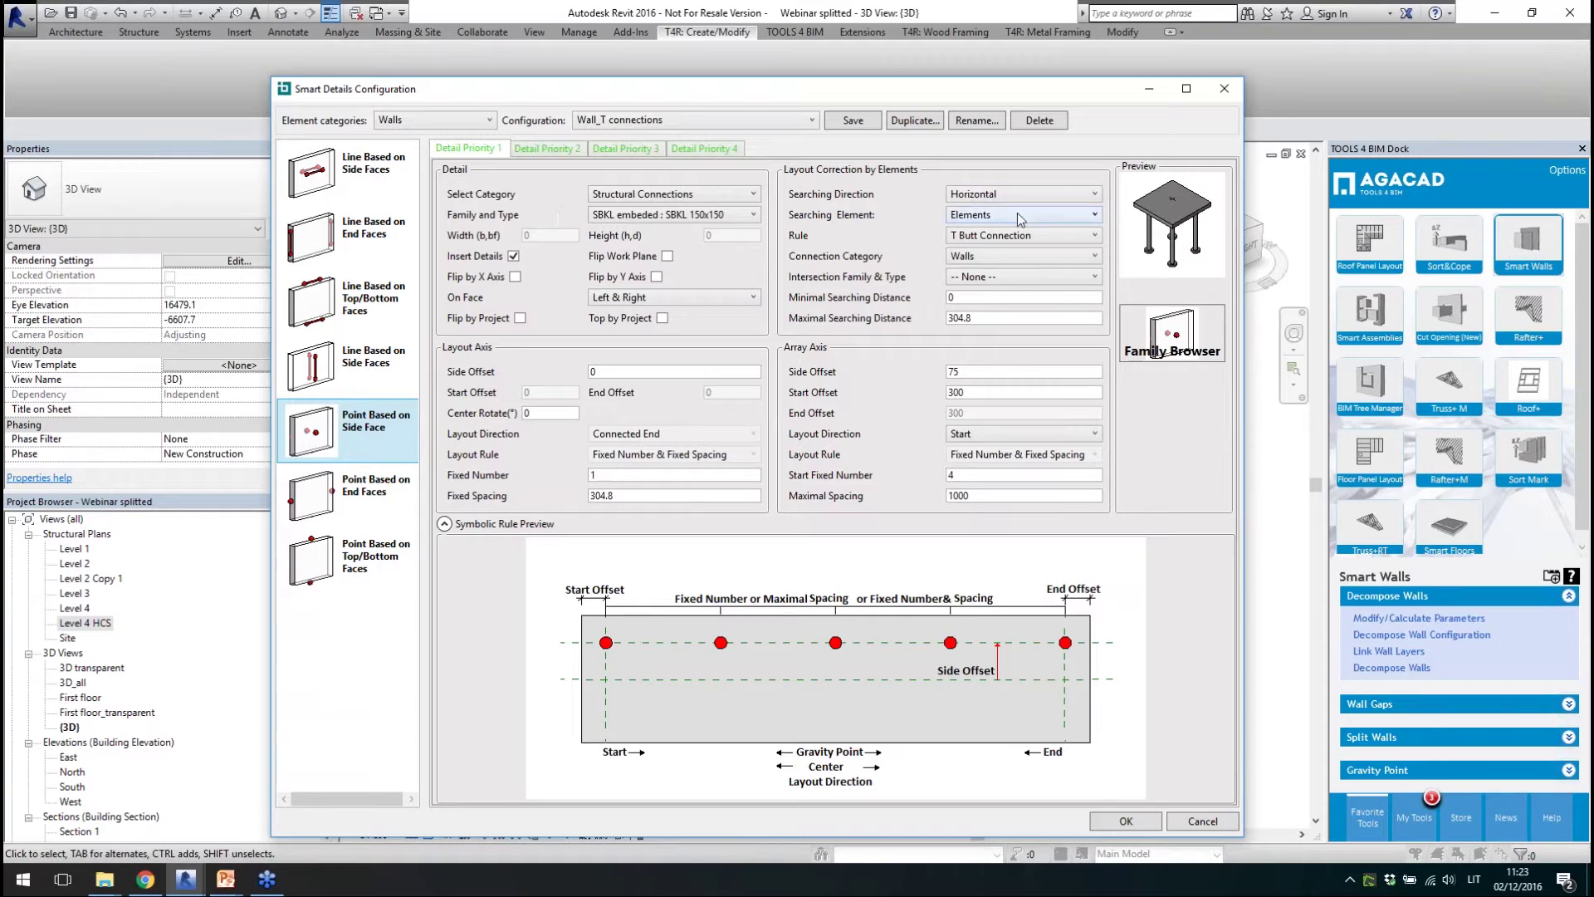
- Look through the connection family types for Detail Priority 1 and browse the Structural Connections category in the Family Browser
{"action": "left_click", "coordinate": [694, 217]}
{"action": "scroll", "coordinate": [694, 249], "scroll_direction": "up", "scroll_amount": 2}
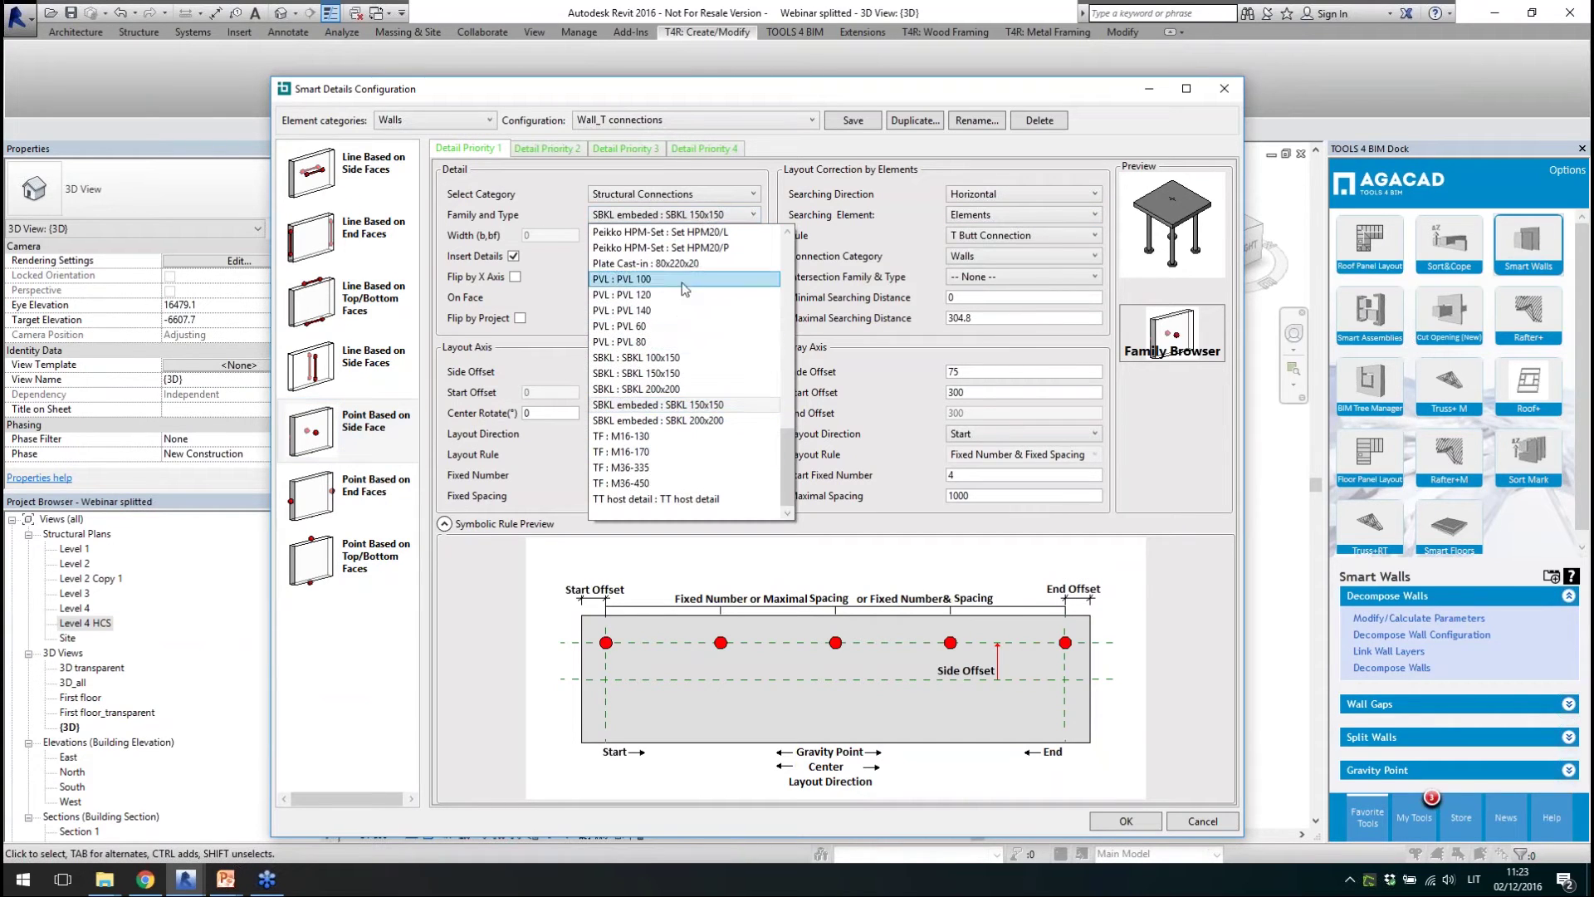
{"action": "left_click", "coordinate": [938, 286]}
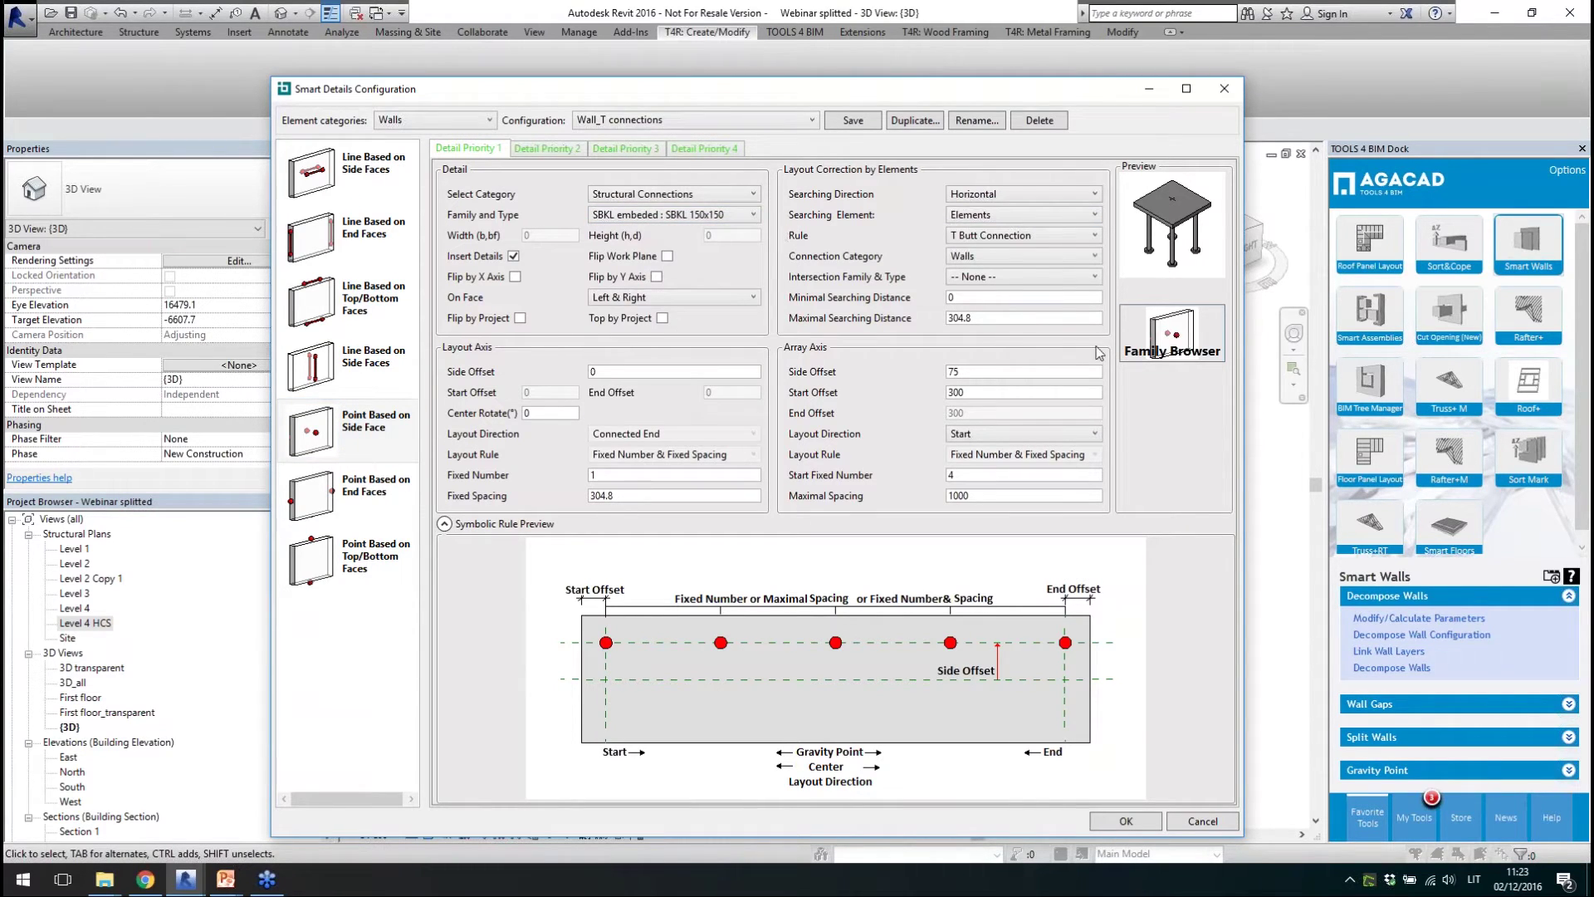
{"action": "left_click", "coordinate": [1156, 350]}
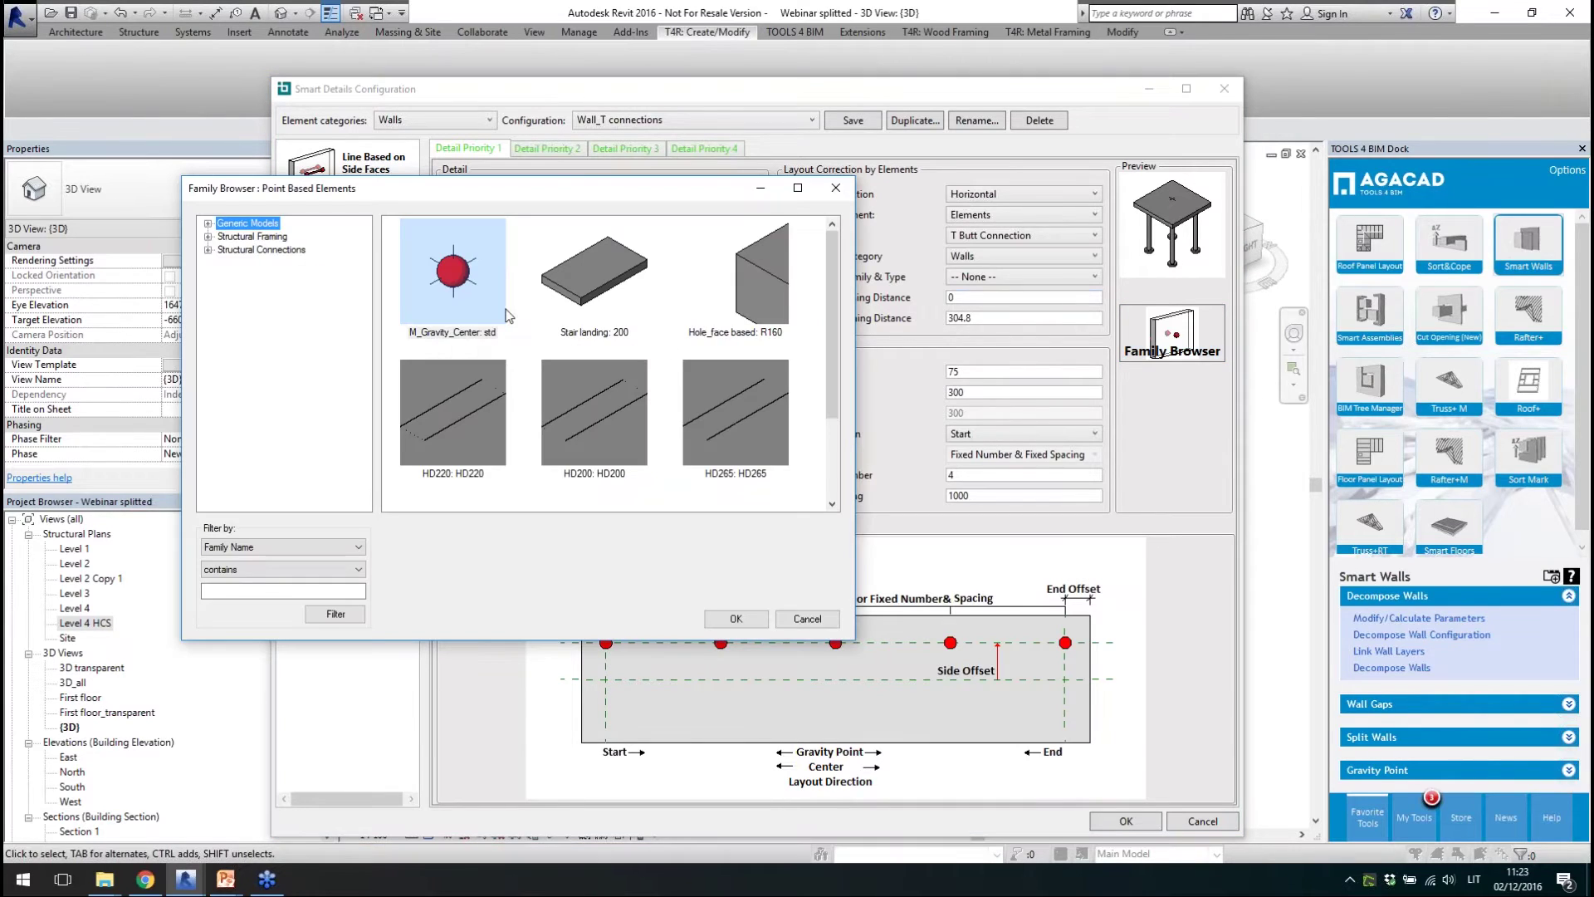
{"action": "left_click", "coordinate": [240, 249]}
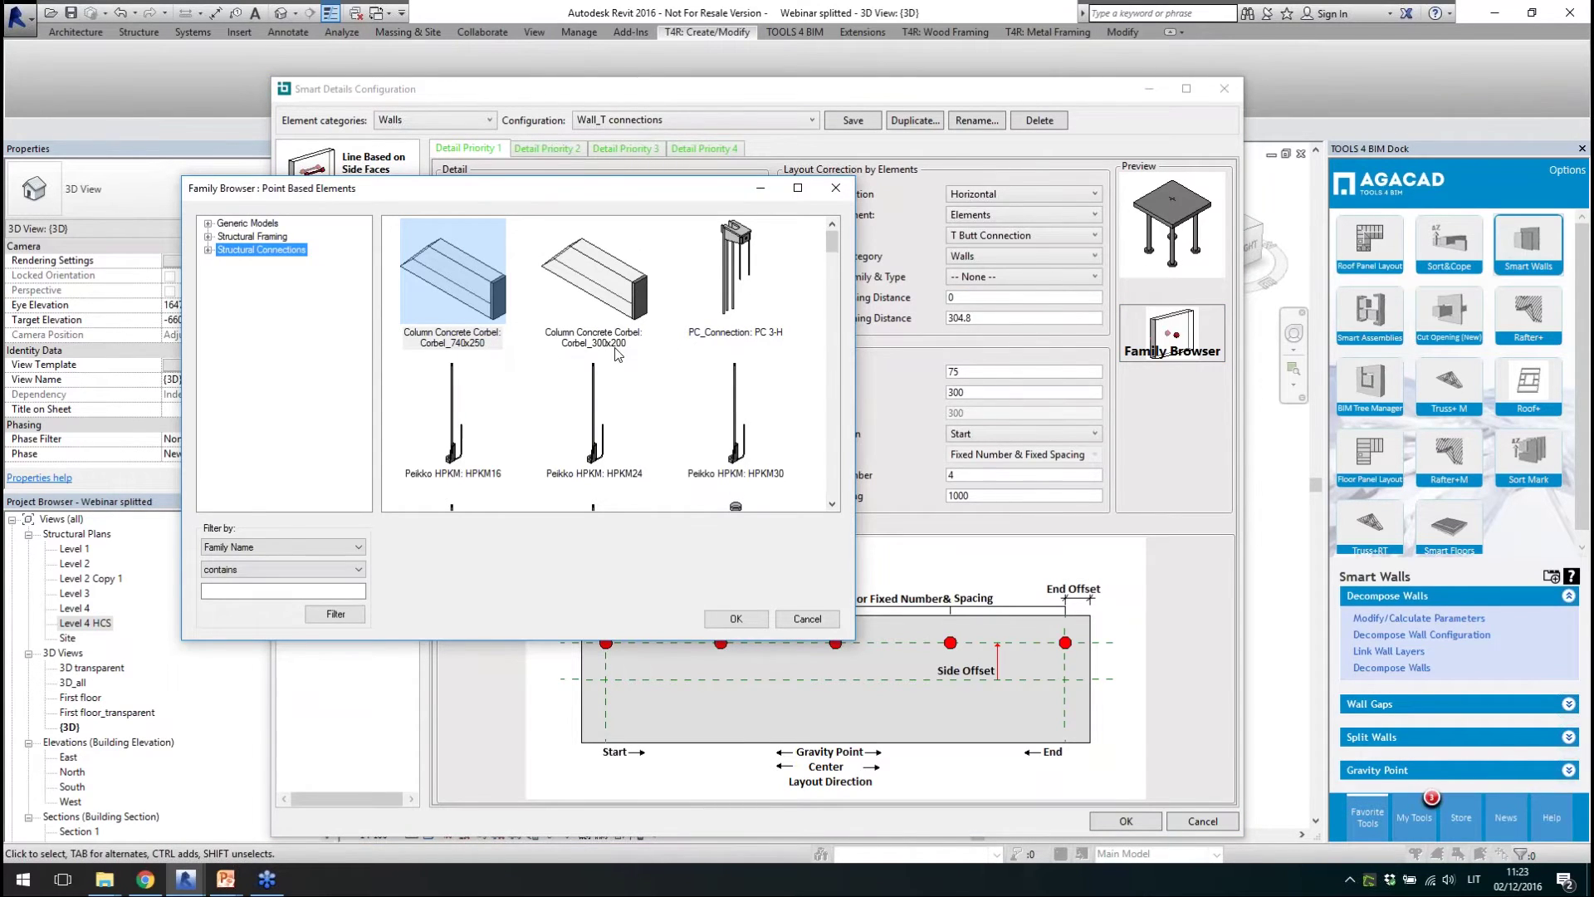
{"action": "left_click", "coordinate": [836, 187]}
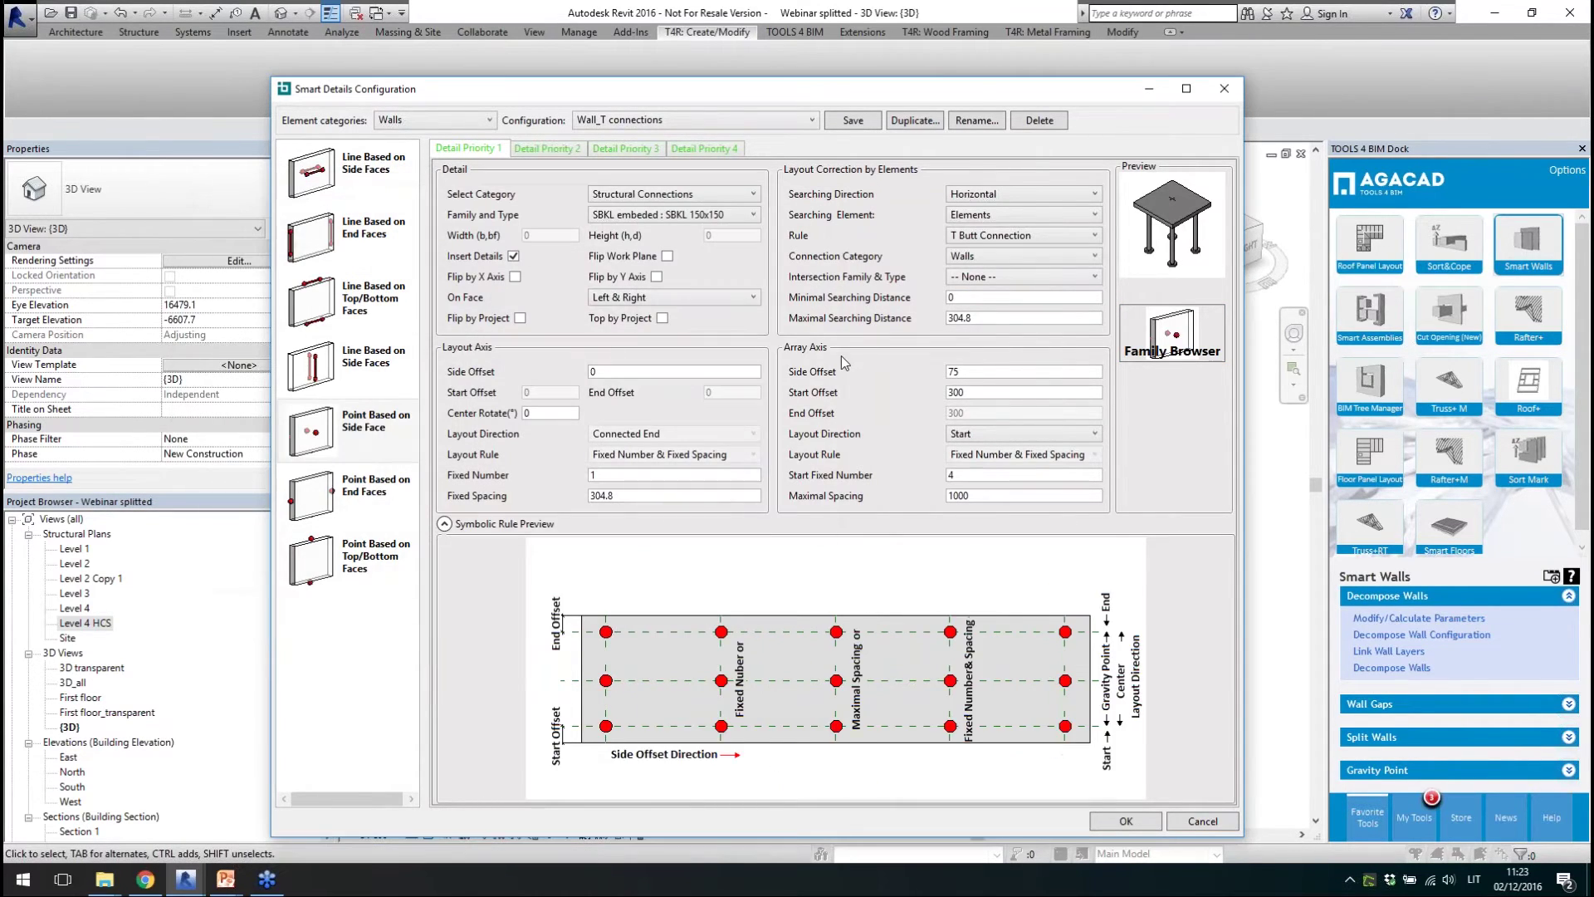
- Examine the On Face, Array Axis and layout correction Rule settings of Detail Priority 1
{"action": "left_click", "coordinate": [636, 297]}
{"action": "left_click", "coordinate": [671, 332]}
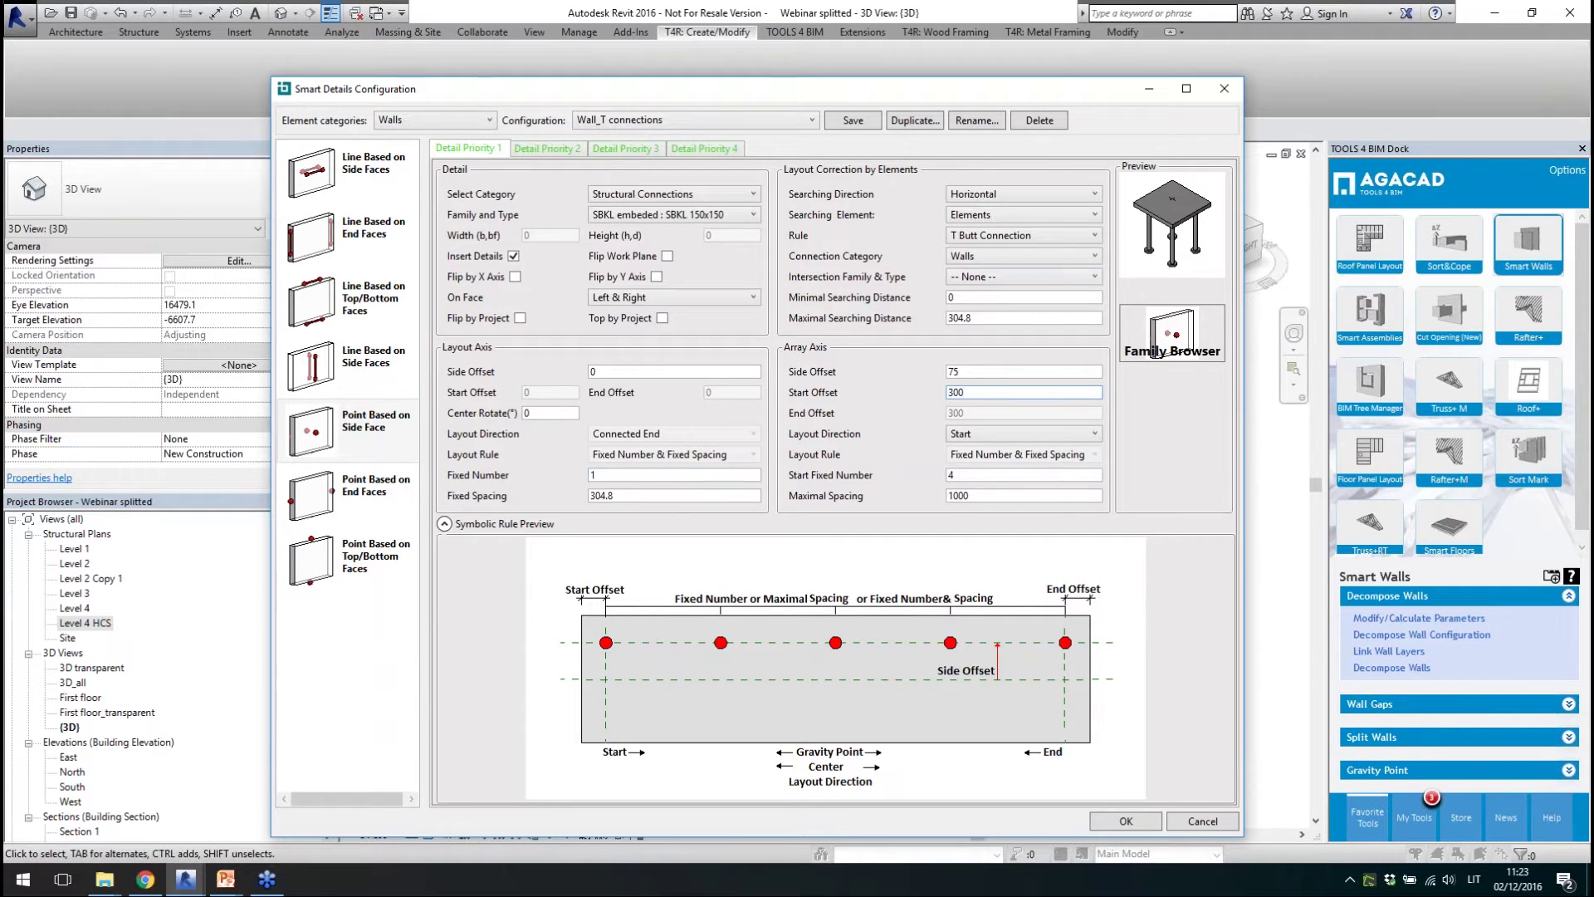
{"action": "left_click", "coordinate": [950, 475]}
{"action": "left_click_drag", "start_coordinate": [979, 502], "coordinate": [944, 500]}
{"action": "left_click", "coordinate": [1009, 235]}
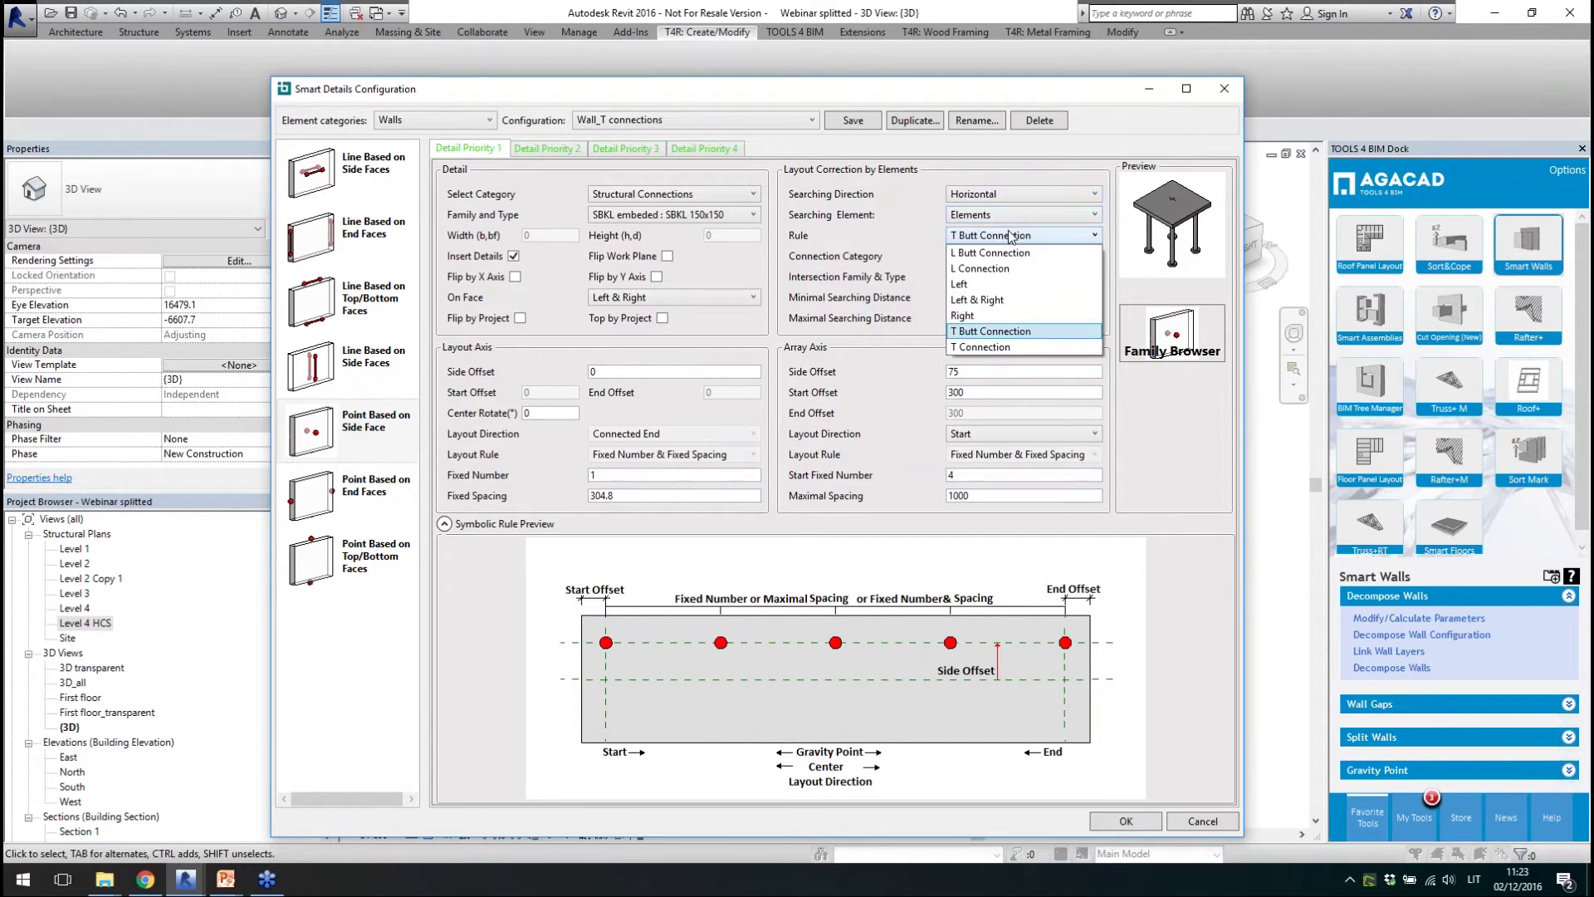
{"action": "left_click", "coordinate": [914, 256]}
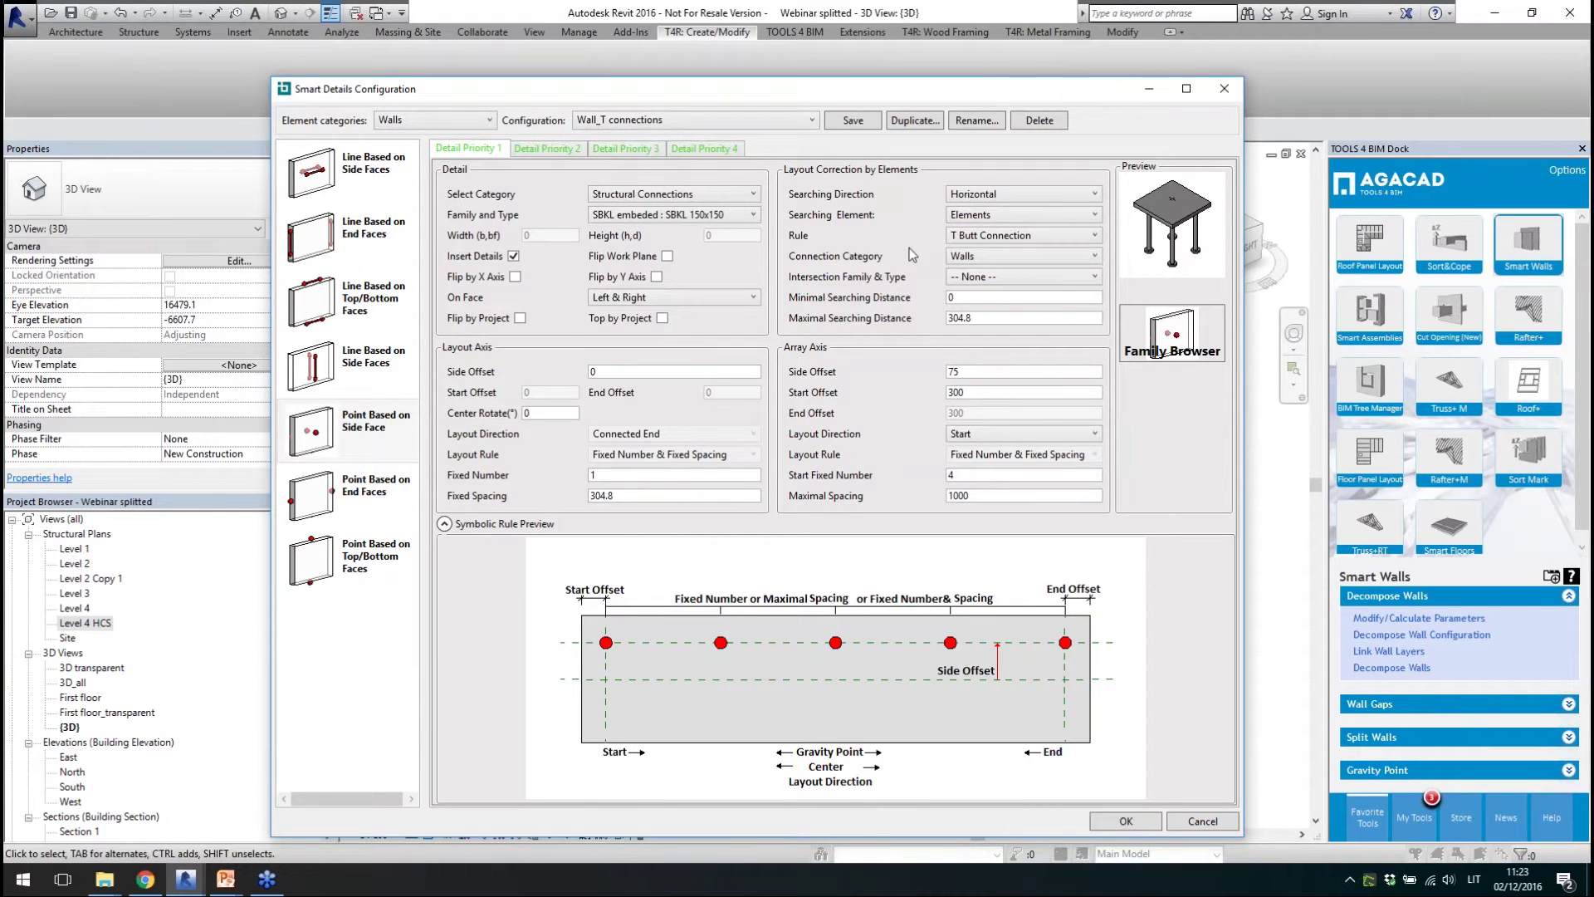
- Examine the Rule options of Detail Priority 2 and close the Smart Details Configuration
{"action": "left_click", "coordinate": [525, 149]}
{"action": "left_click", "coordinate": [979, 240]}
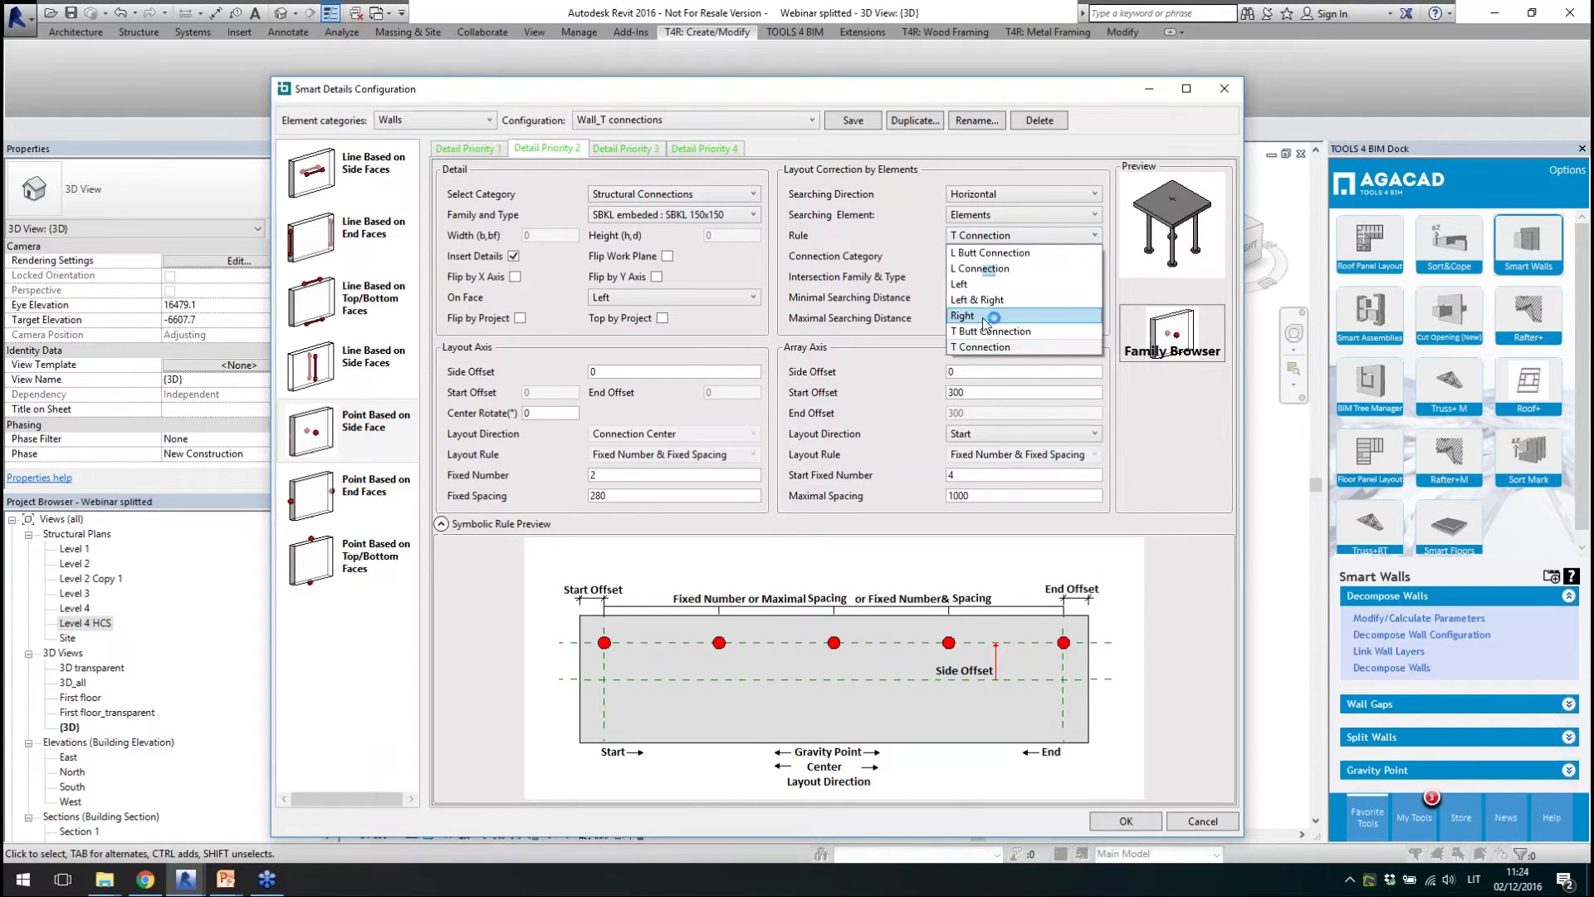
{"action": "left_click", "coordinate": [702, 171]}
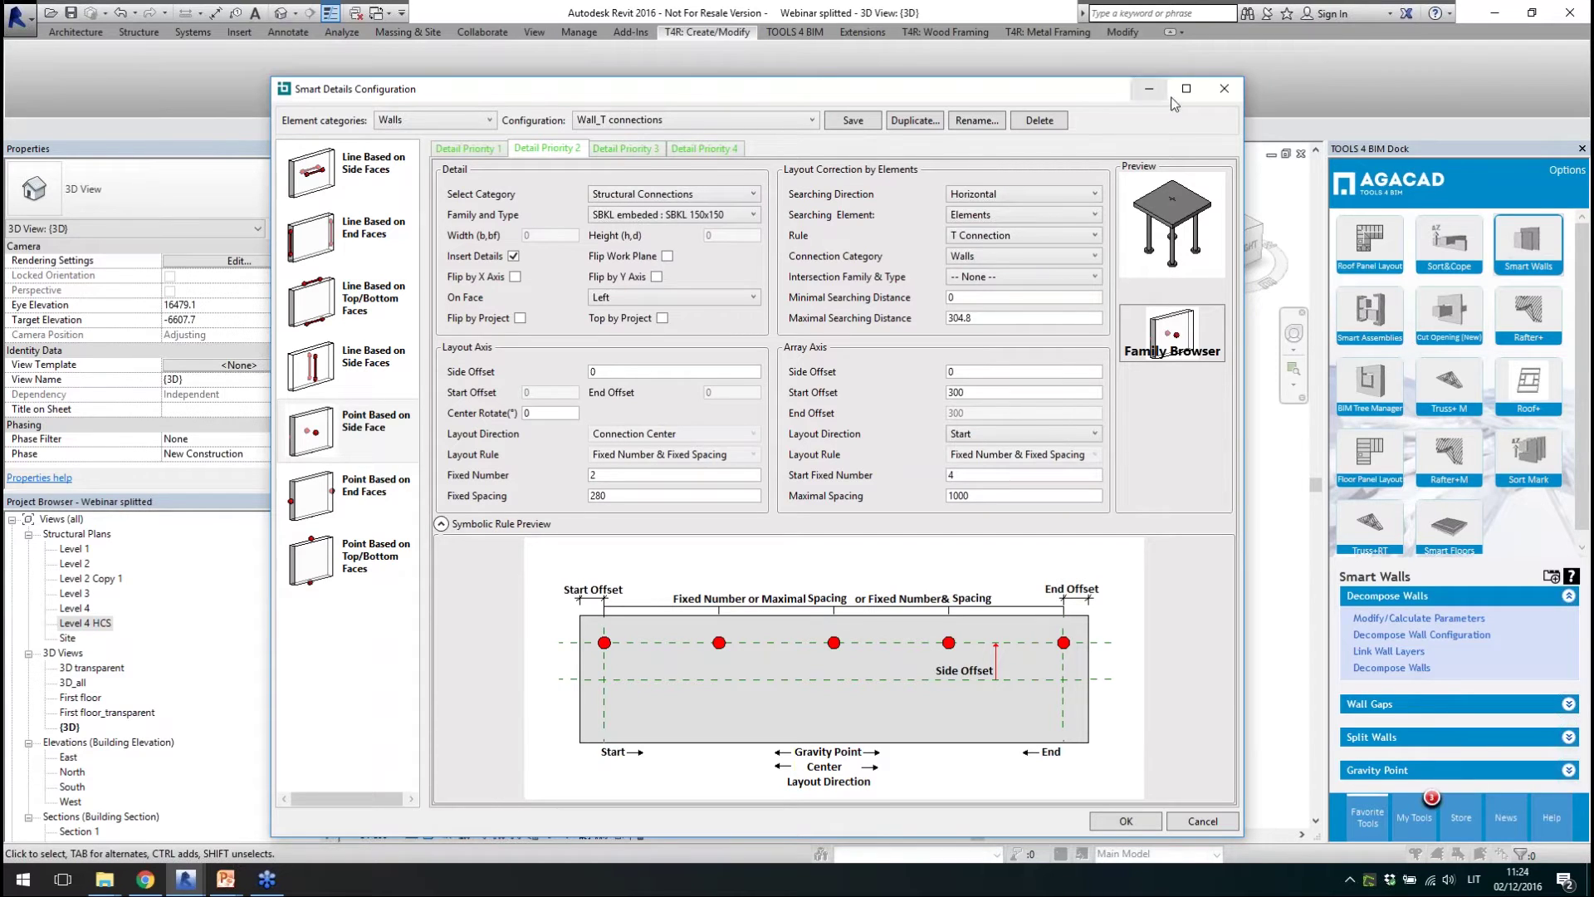
{"action": "left_click", "coordinate": [1224, 88]}
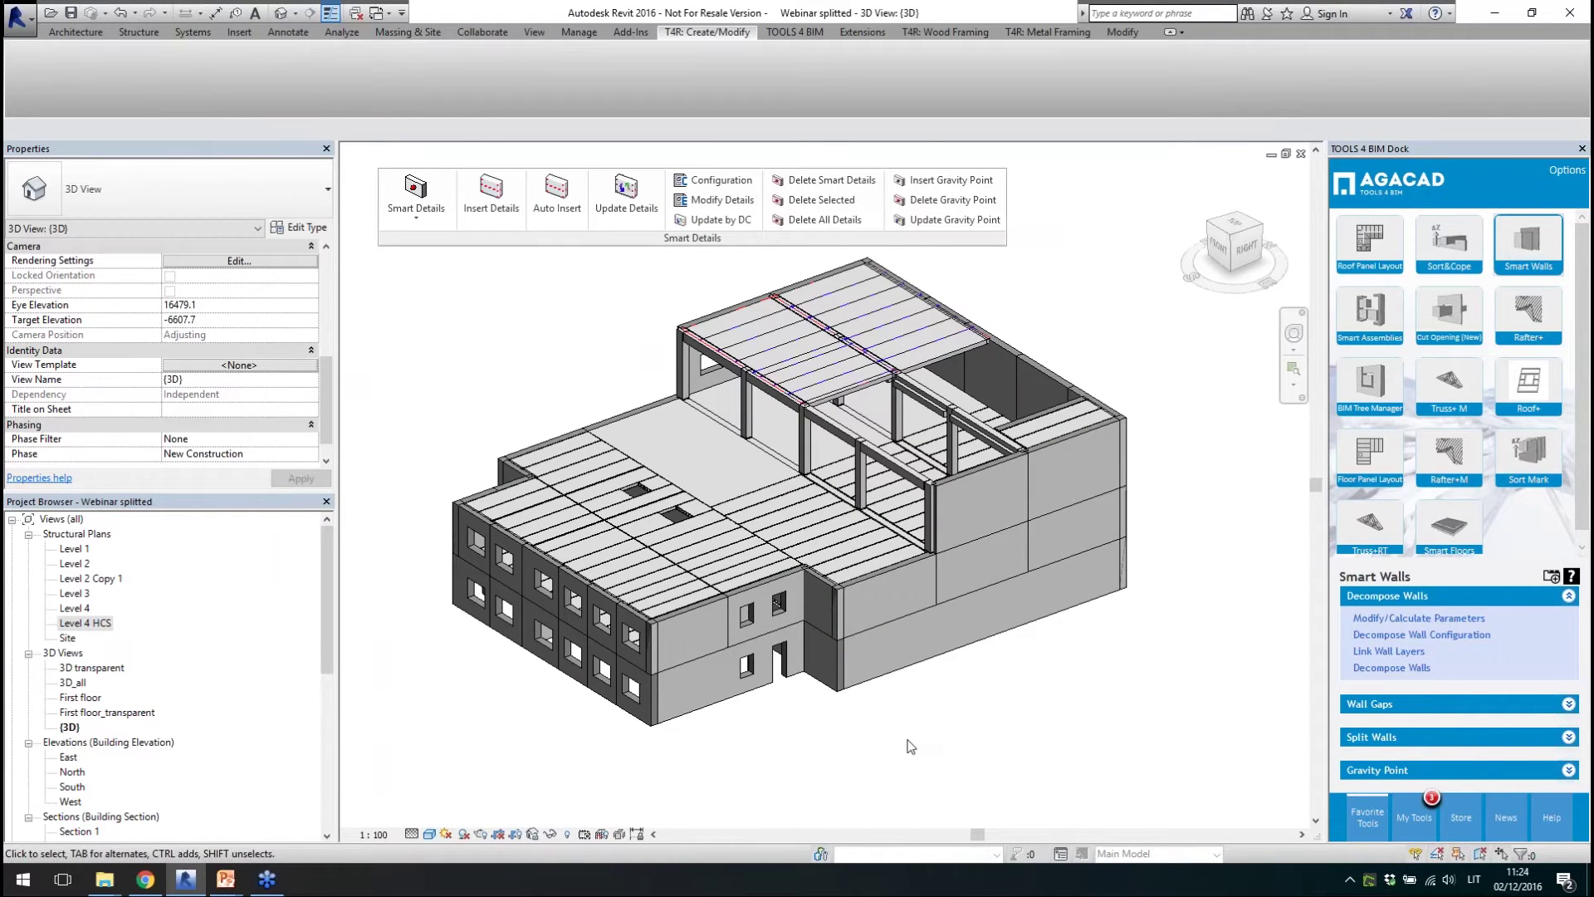
- Insert Smart Details into the third upper-storey Sandwich 430 window wall using the SW_R_Wall_HCS_support_L_Wall configuration
{"action": "scroll", "coordinate": [690, 630], "scroll_direction": "up", "scroll_amount": 2}
{"action": "scroll", "coordinate": [581, 565], "scroll_direction": "up", "scroll_amount": 3}
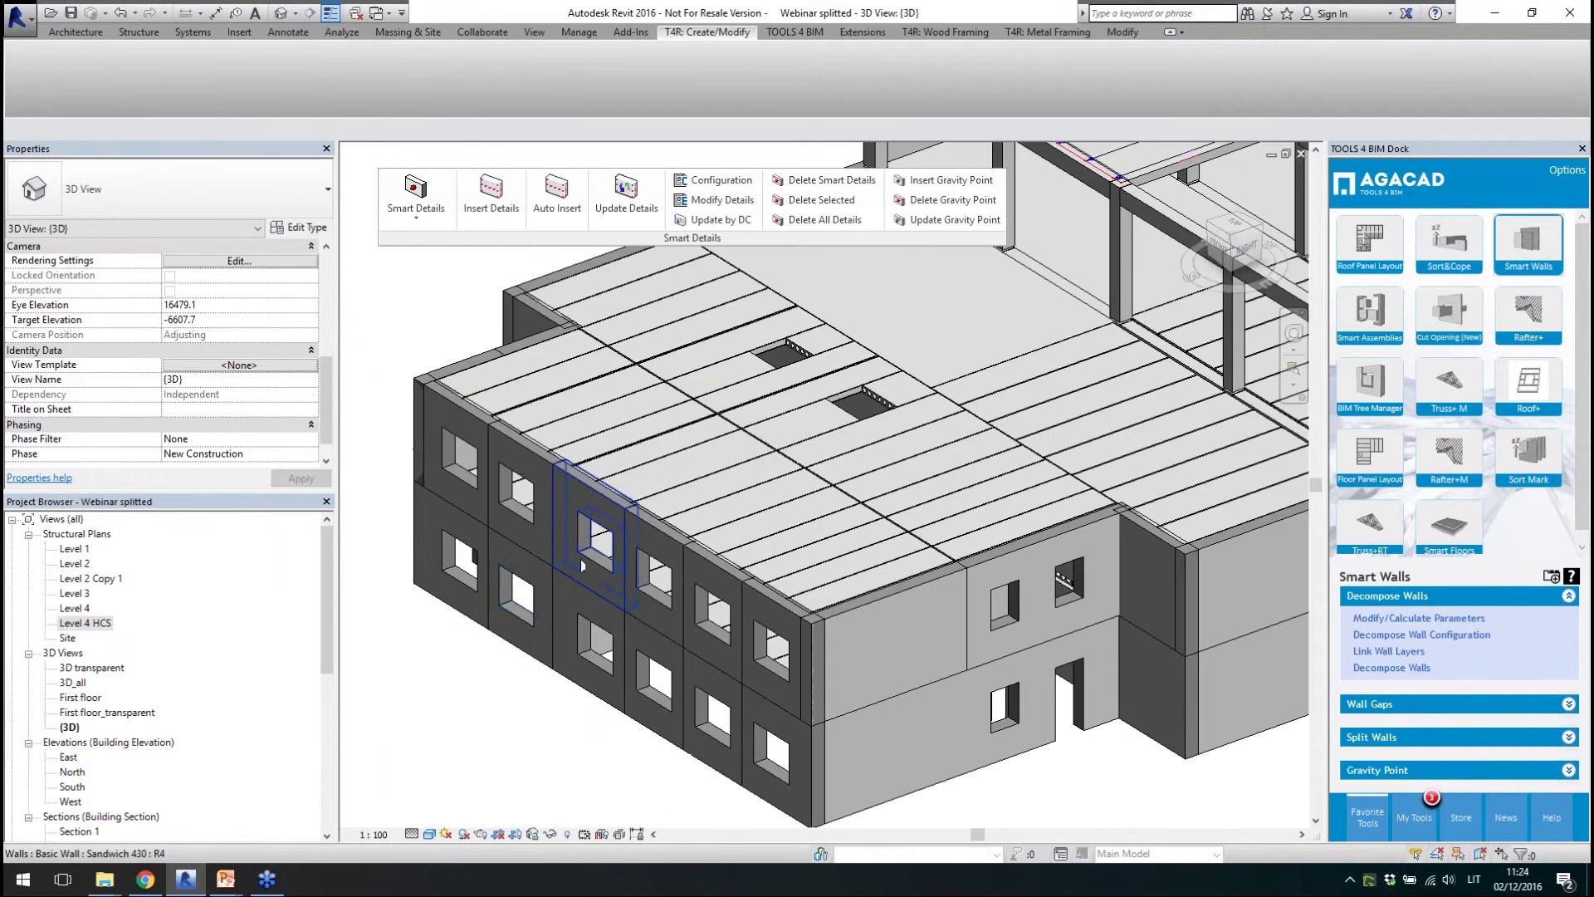
{"action": "left_click", "coordinate": [592, 496]}
{"action": "middle_click_drag", "start_coordinate": [592, 499], "coordinate": [627, 536], "text": "shift"}
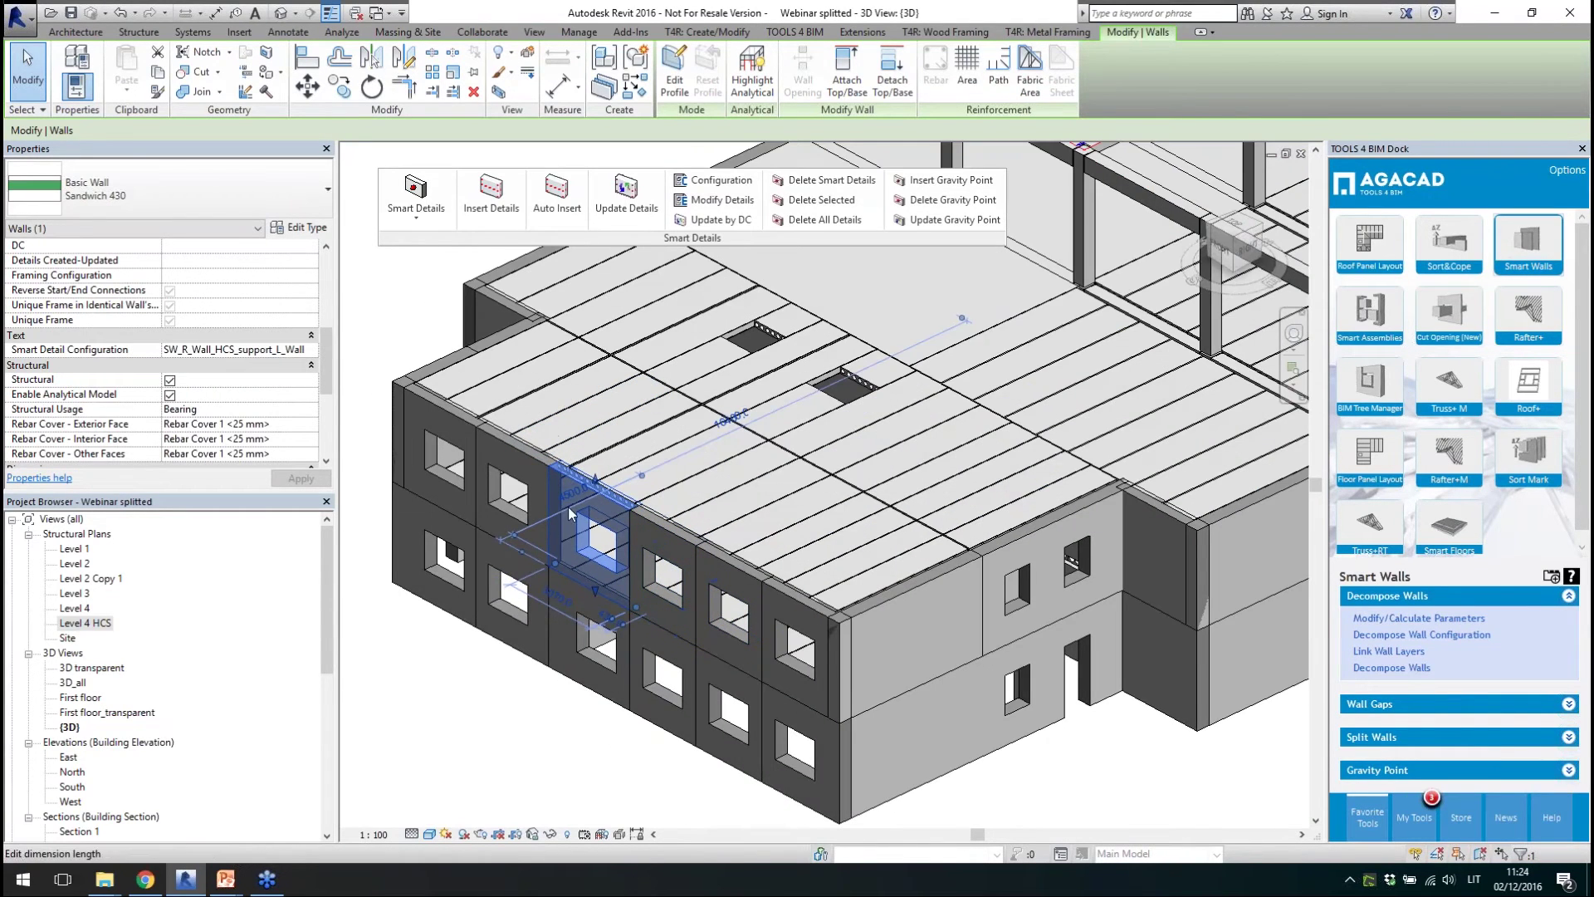
{"action": "left_click", "coordinate": [489, 214]}
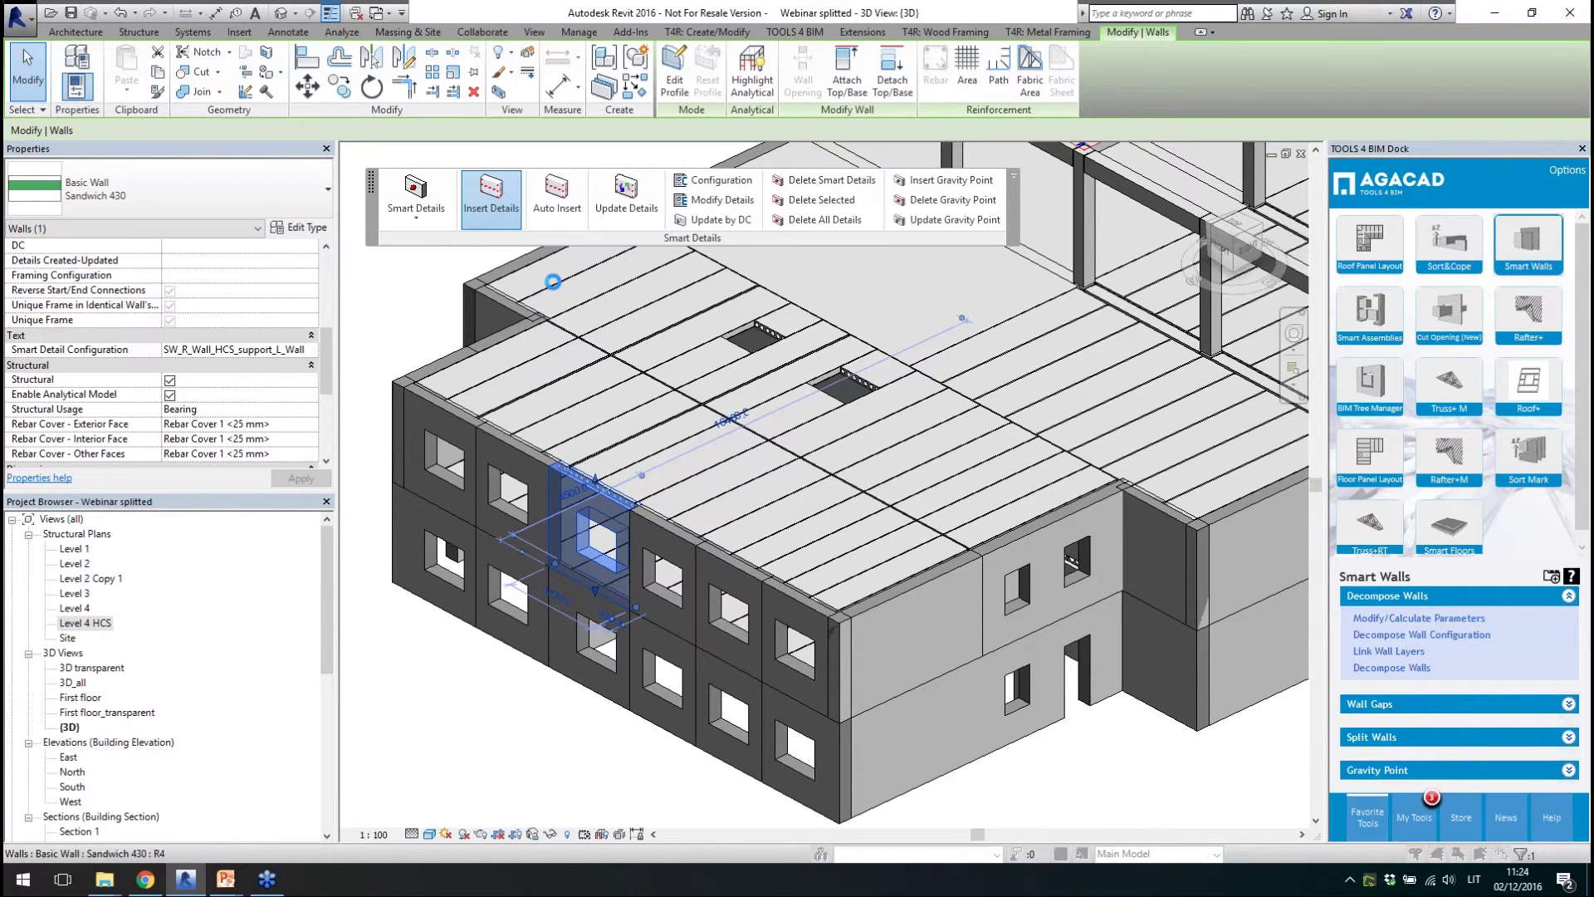
{"action": "left_click", "coordinate": [822, 361]}
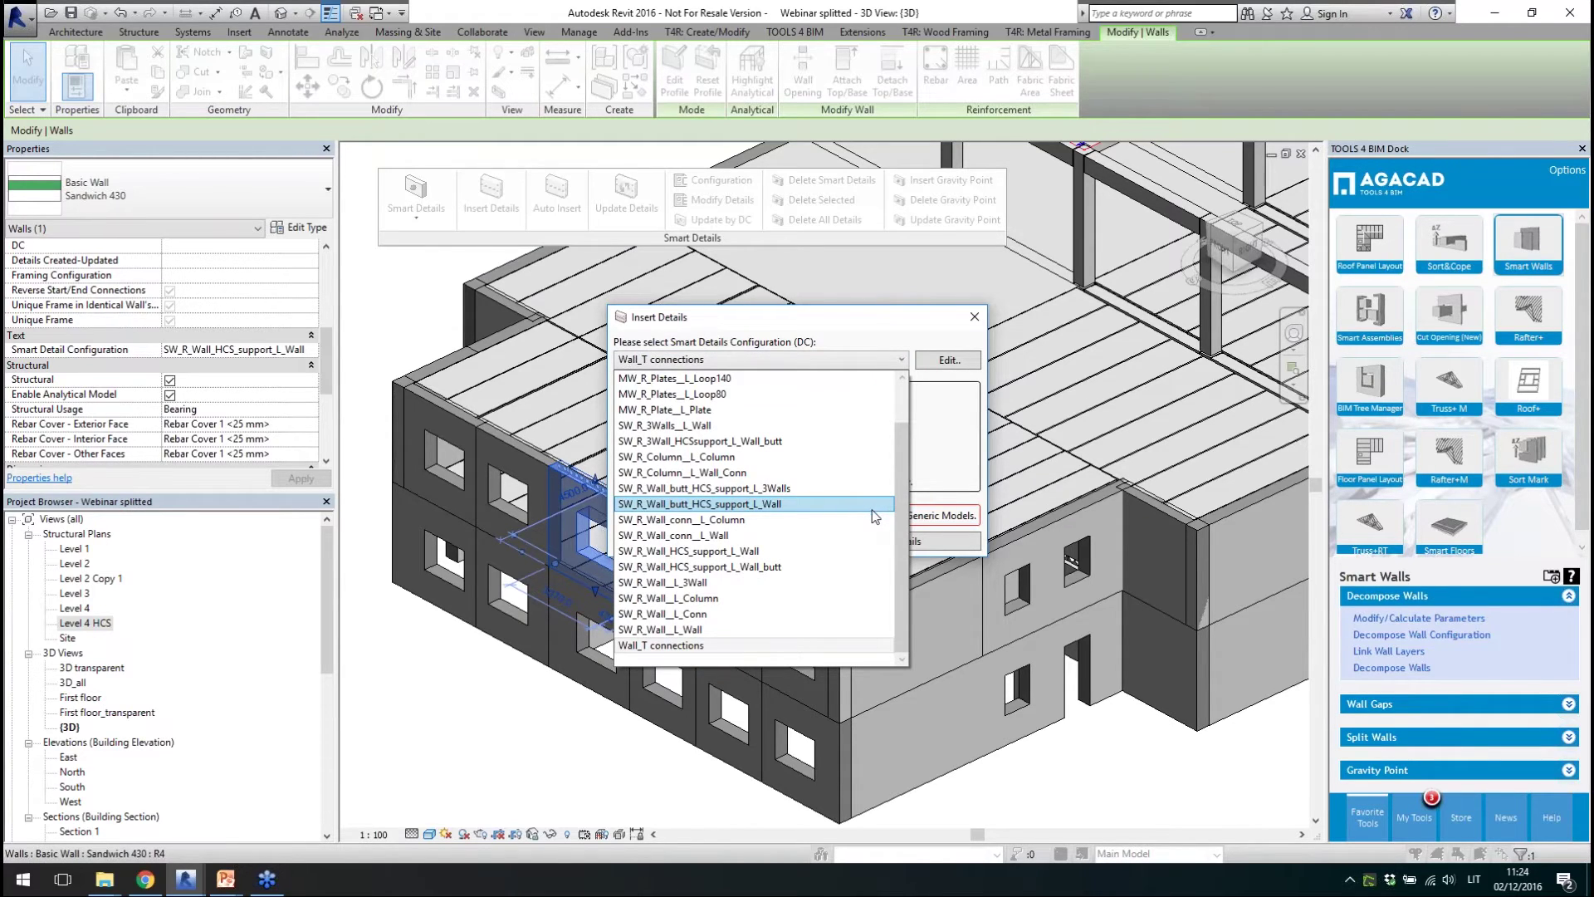
{"action": "left_click", "coordinate": [780, 552]}
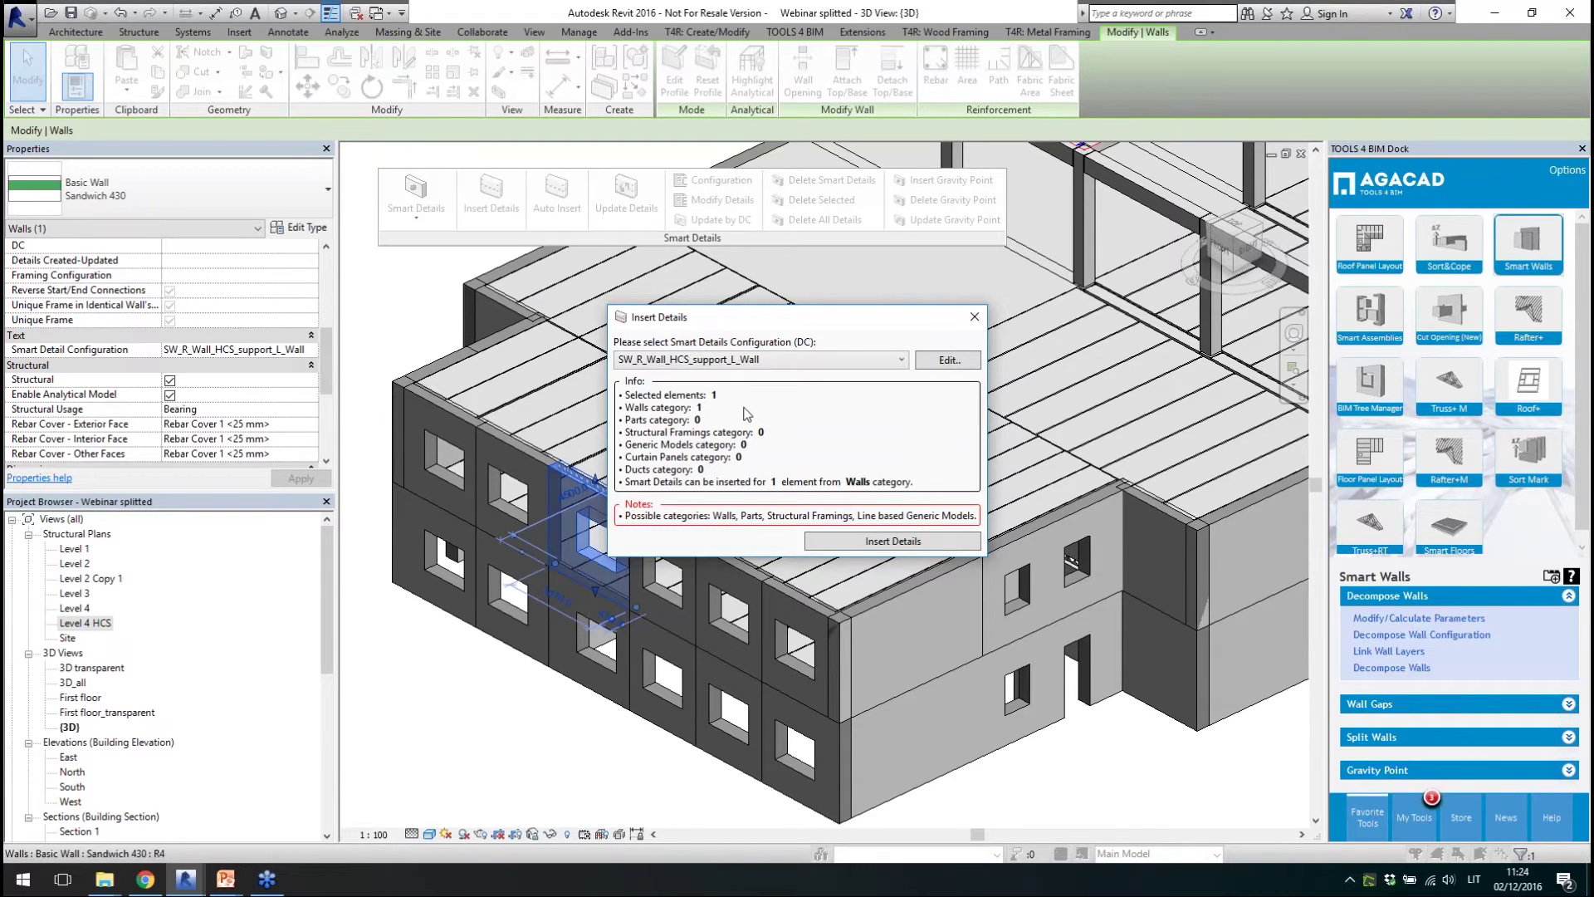
{"action": "left_click", "coordinate": [850, 544]}
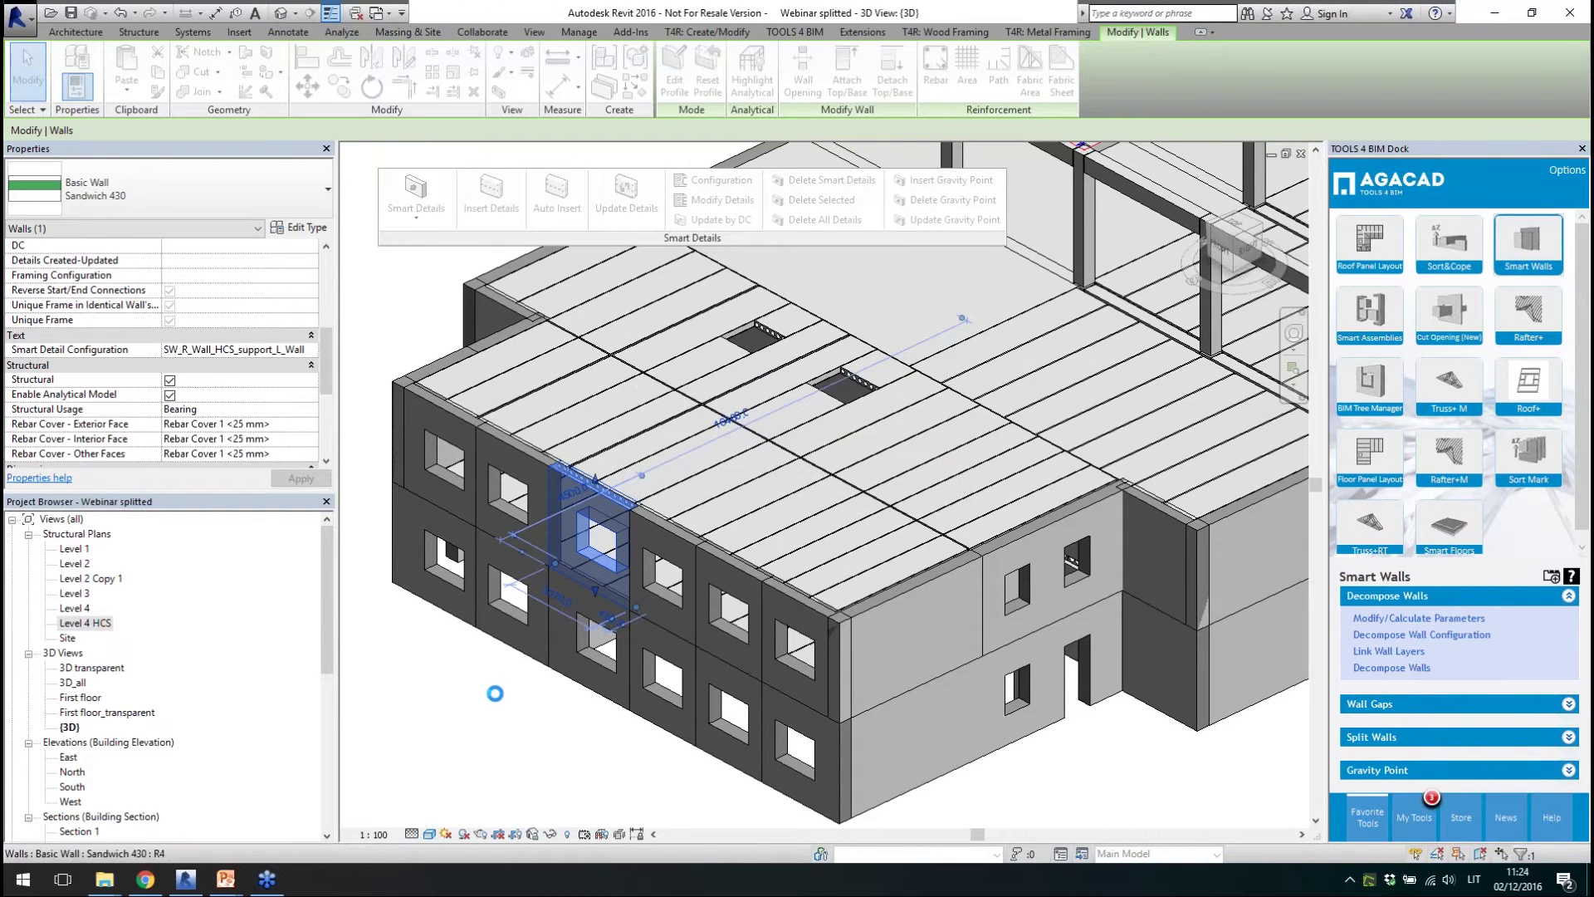
- Inspect the details inserted in the wall by selecting the CUT_trapeze 60x20 element above the window
{"action": "scroll", "coordinate": [535, 559], "scroll_direction": "up", "scroll_amount": 1}
{"action": "scroll", "coordinate": [535, 559], "scroll_direction": "up", "scroll_amount": 3}
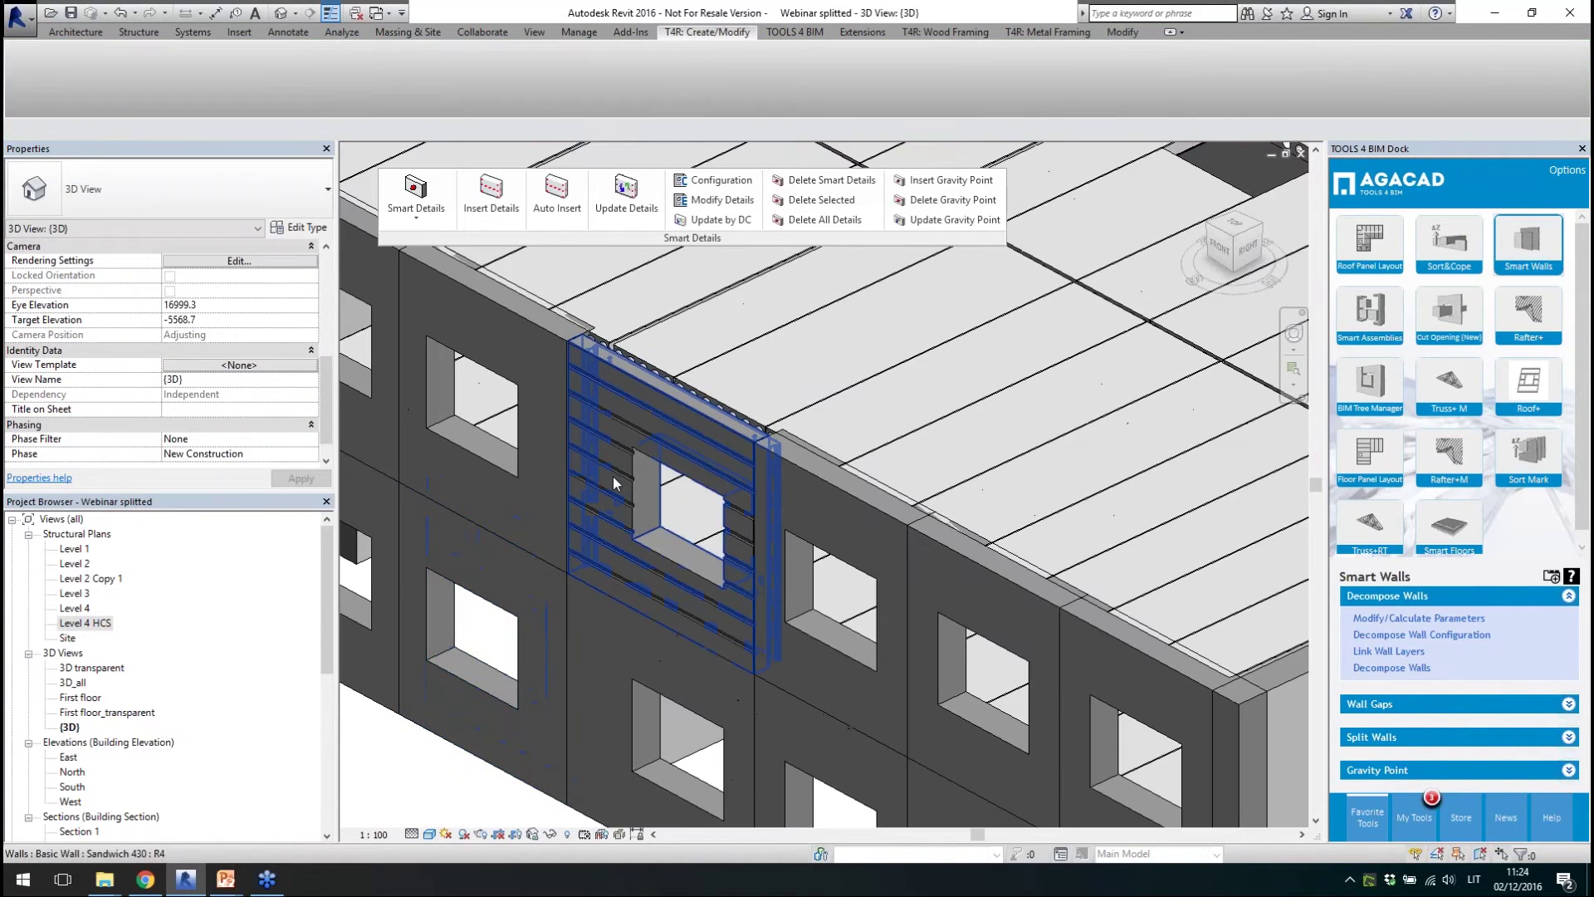
{"action": "left_click", "coordinate": [624, 396]}
{"action": "mouse_move", "coordinate": [716, 548]}
{"action": "middle_mouse_down", "text": "shift"}
{"action": "mouse_move", "coordinate": [662, 608]}
{"action": "mouse_move", "coordinate": [641, 598]}
{"action": "mouse_move", "coordinate": [730, 544]}
{"action": "middle_mouse_up", "text": "shift"}
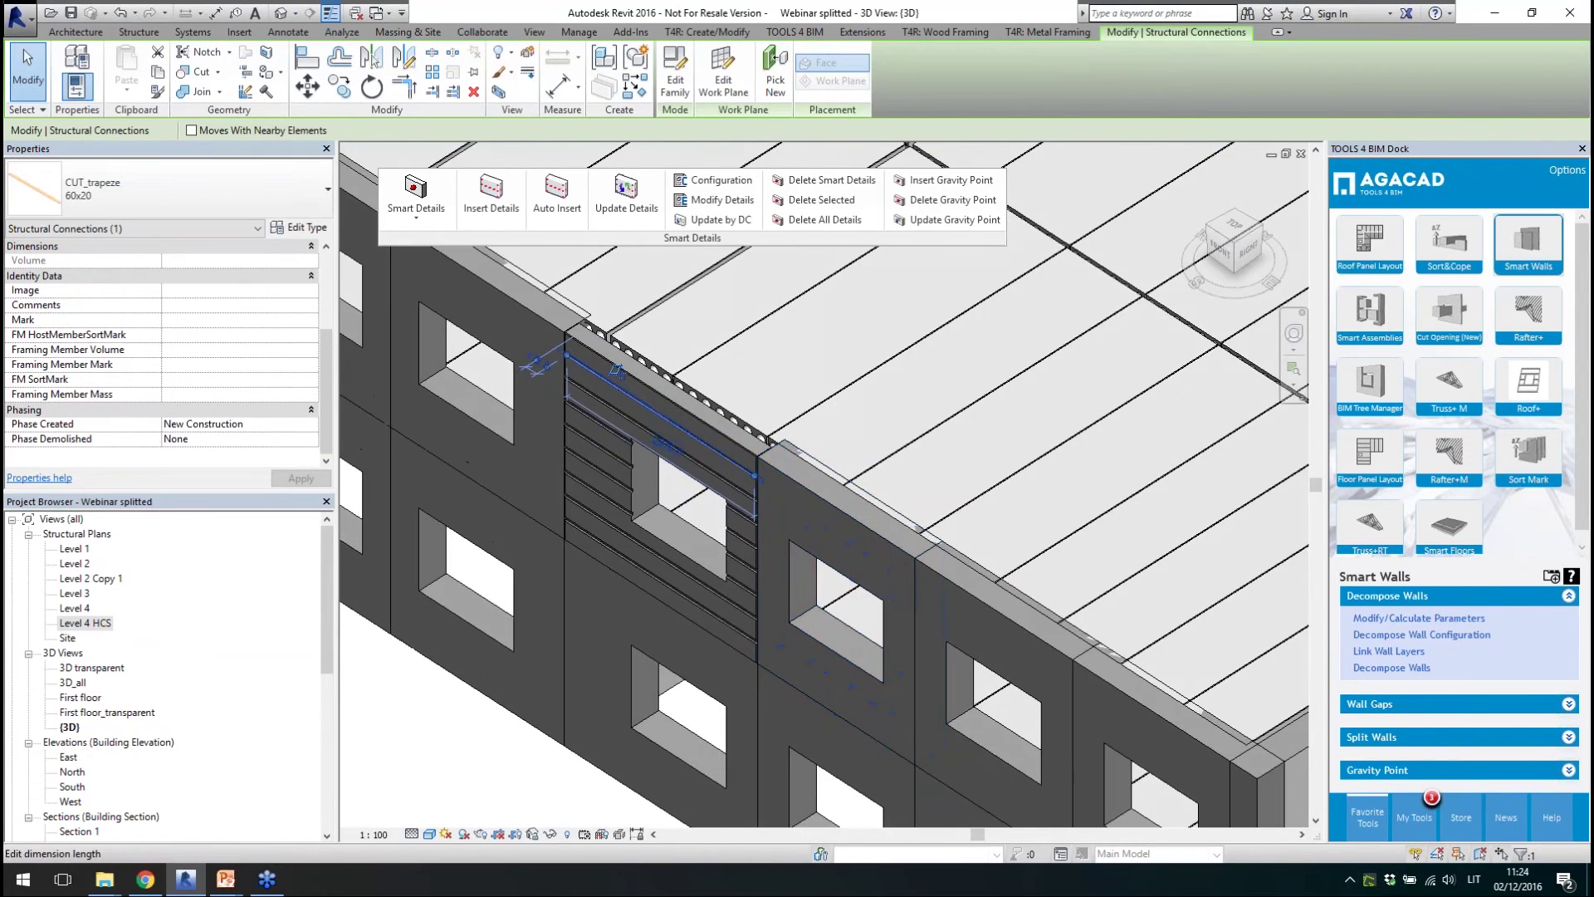
- Examine the rectangular cut and the horizontal trapezoidal cuts on the detailed upper-storey wall panel
{"action": "scroll", "coordinate": [619, 434], "scroll_direction": "up", "scroll_amount": 3}
{"action": "middle_click_drag", "start_coordinate": [620, 434], "coordinate": [652, 422], "text": "shift"}
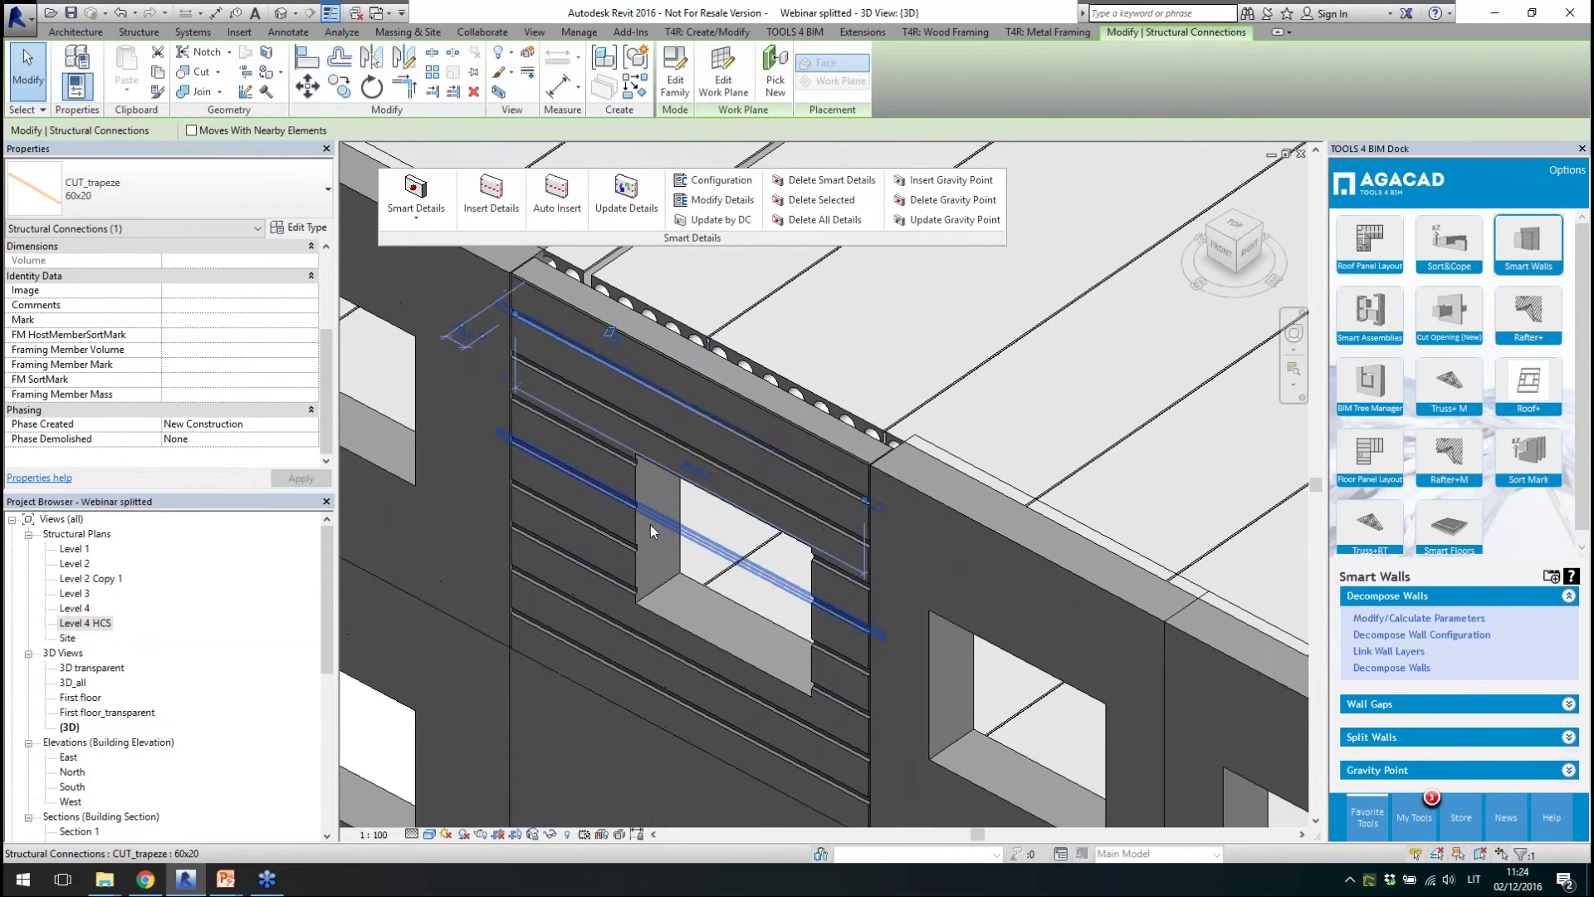
{"action": "left_click", "coordinate": [834, 475]}
{"action": "scroll", "coordinate": [833, 475], "scroll_direction": "down", "scroll_amount": 2}
{"action": "middle_click_drag", "start_coordinate": [833, 475], "coordinate": [758, 651], "text": "shift"}
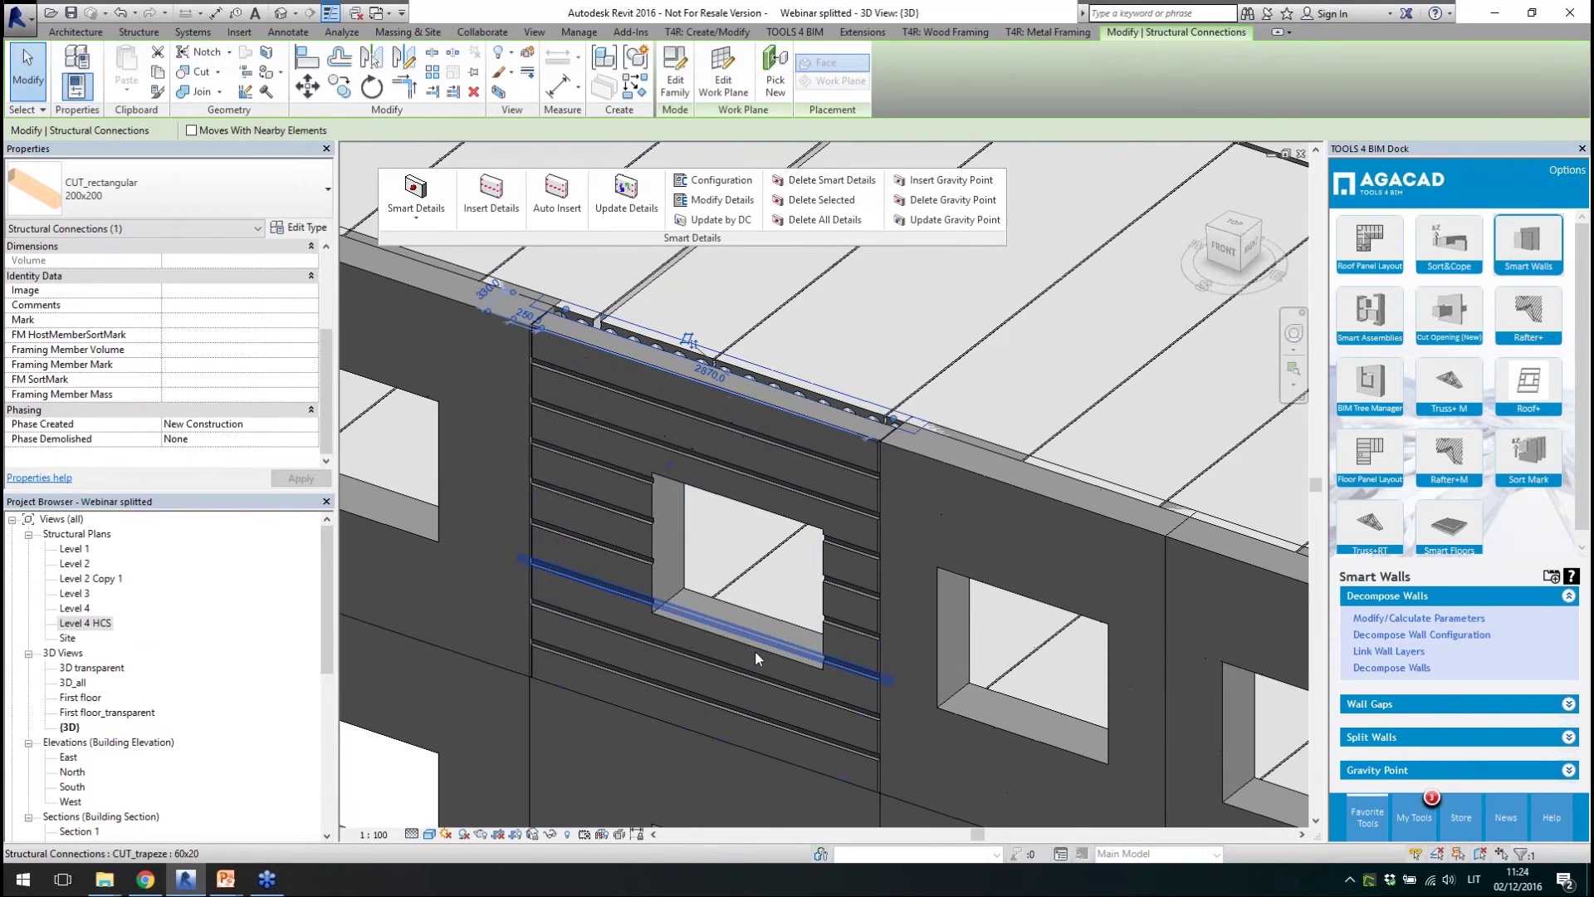
- In the 3D transparent view, examine the bottom tube and top fix details inside the grooved wall panel
{"action": "double_click", "coordinate": [93, 667]}
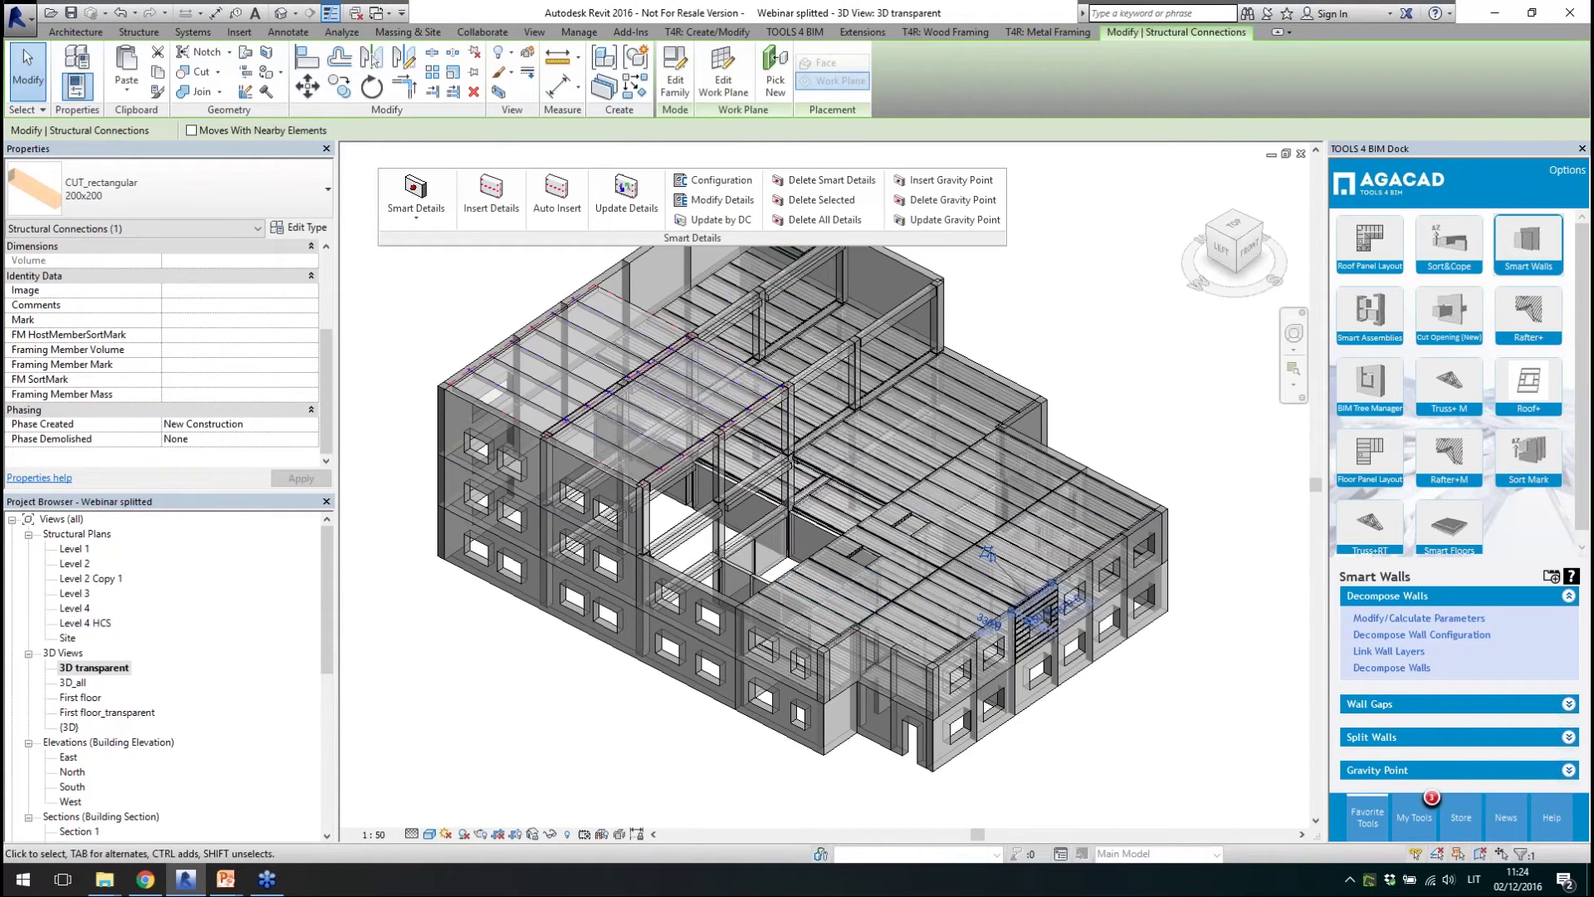
{"action": "scroll", "coordinate": [747, 634], "scroll_direction": "up", "scroll_amount": 6}
{"action": "scroll", "coordinate": [1037, 600], "scroll_direction": "up", "scroll_amount": 3}
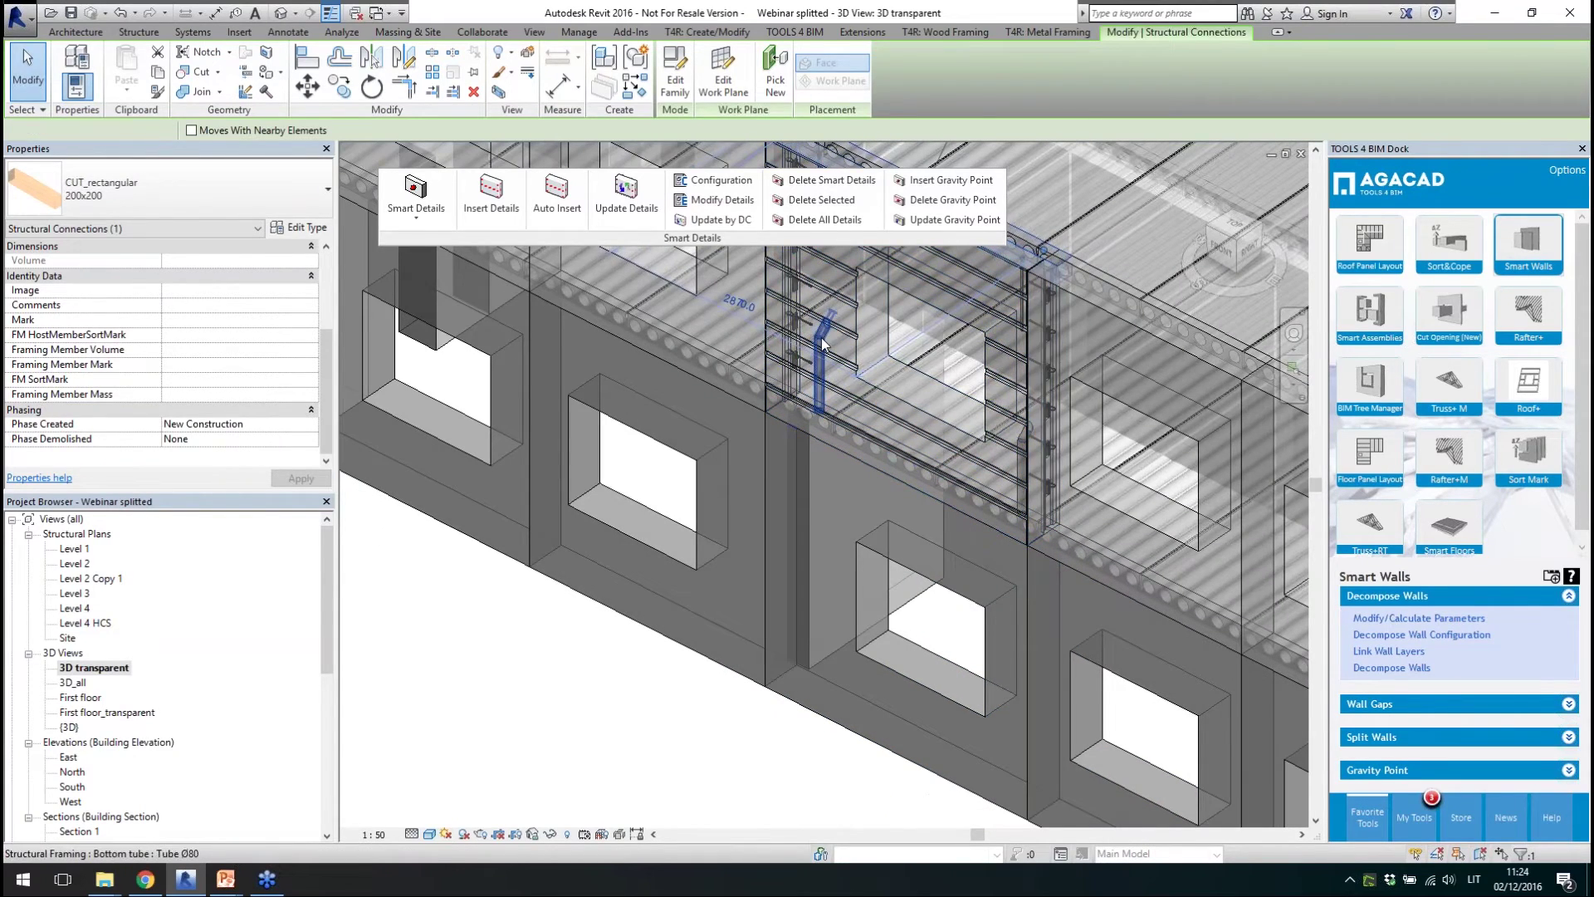
{"action": "left_click", "coordinate": [824, 344]}
{"action": "scroll", "coordinate": [856, 299], "scroll_direction": "up", "scroll_amount": 3}
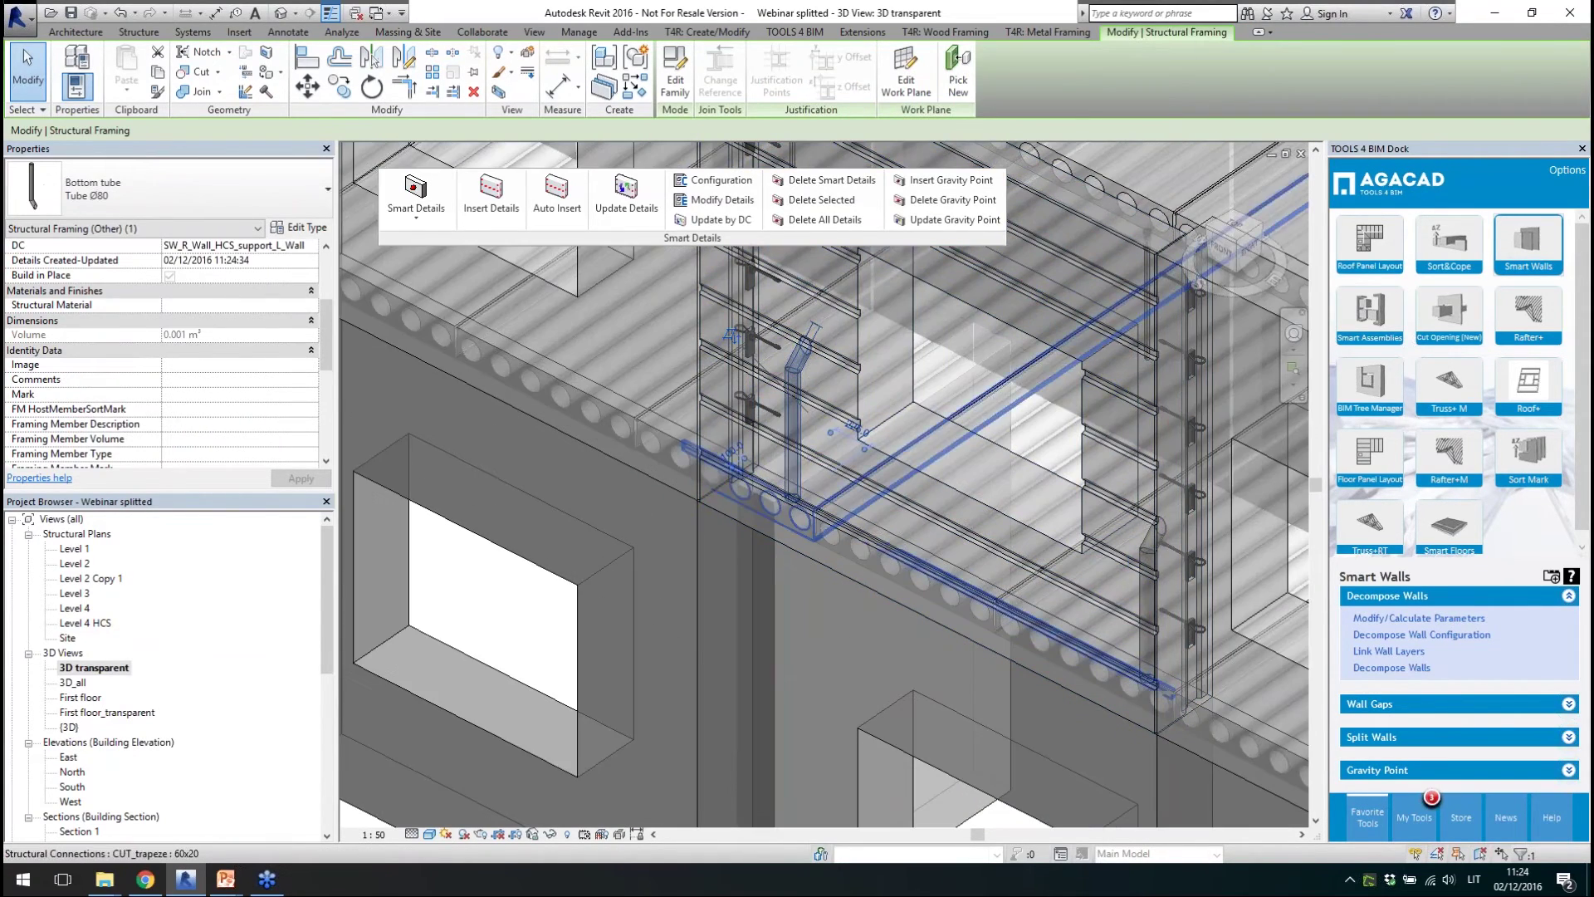
{"action": "scroll", "coordinate": [812, 552], "scroll_direction": "down", "scroll_amount": 3}
{"action": "scroll", "coordinate": [830, 373], "scroll_direction": "up", "scroll_amount": 1}
{"action": "left_click", "coordinate": [779, 333]}
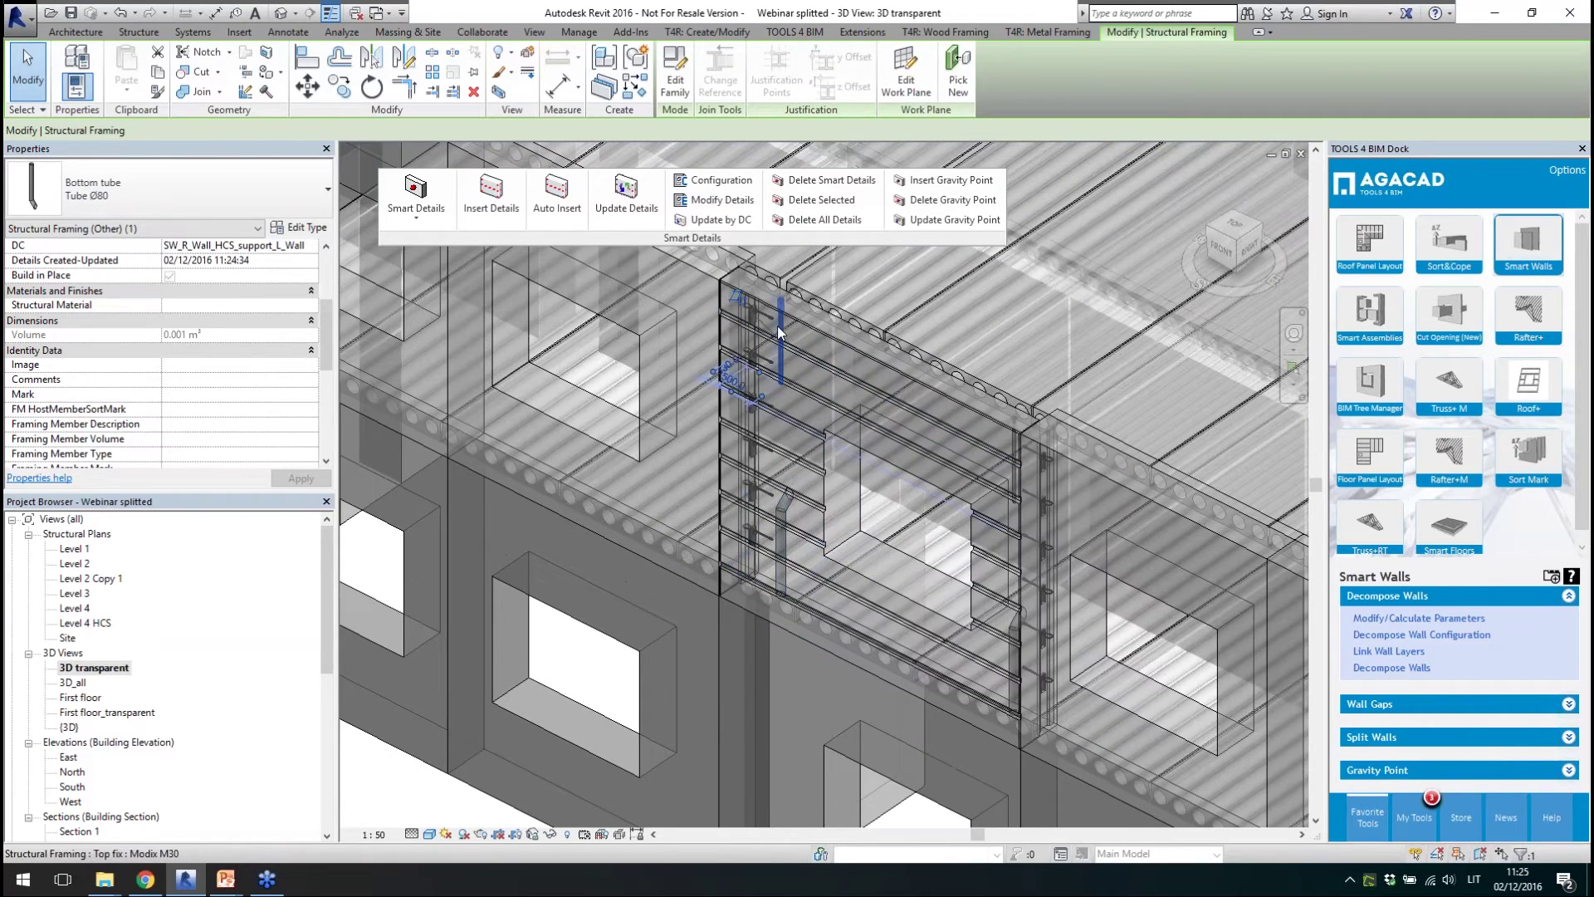
- Review the embedded loop's side offset, start and end offsets and maximal spacing in its detail configuration, and close it without updating
{"action": "scroll", "coordinate": [758, 347], "scroll_direction": "up", "scroll_amount": 2}
{"action": "left_click", "coordinate": [757, 349]}
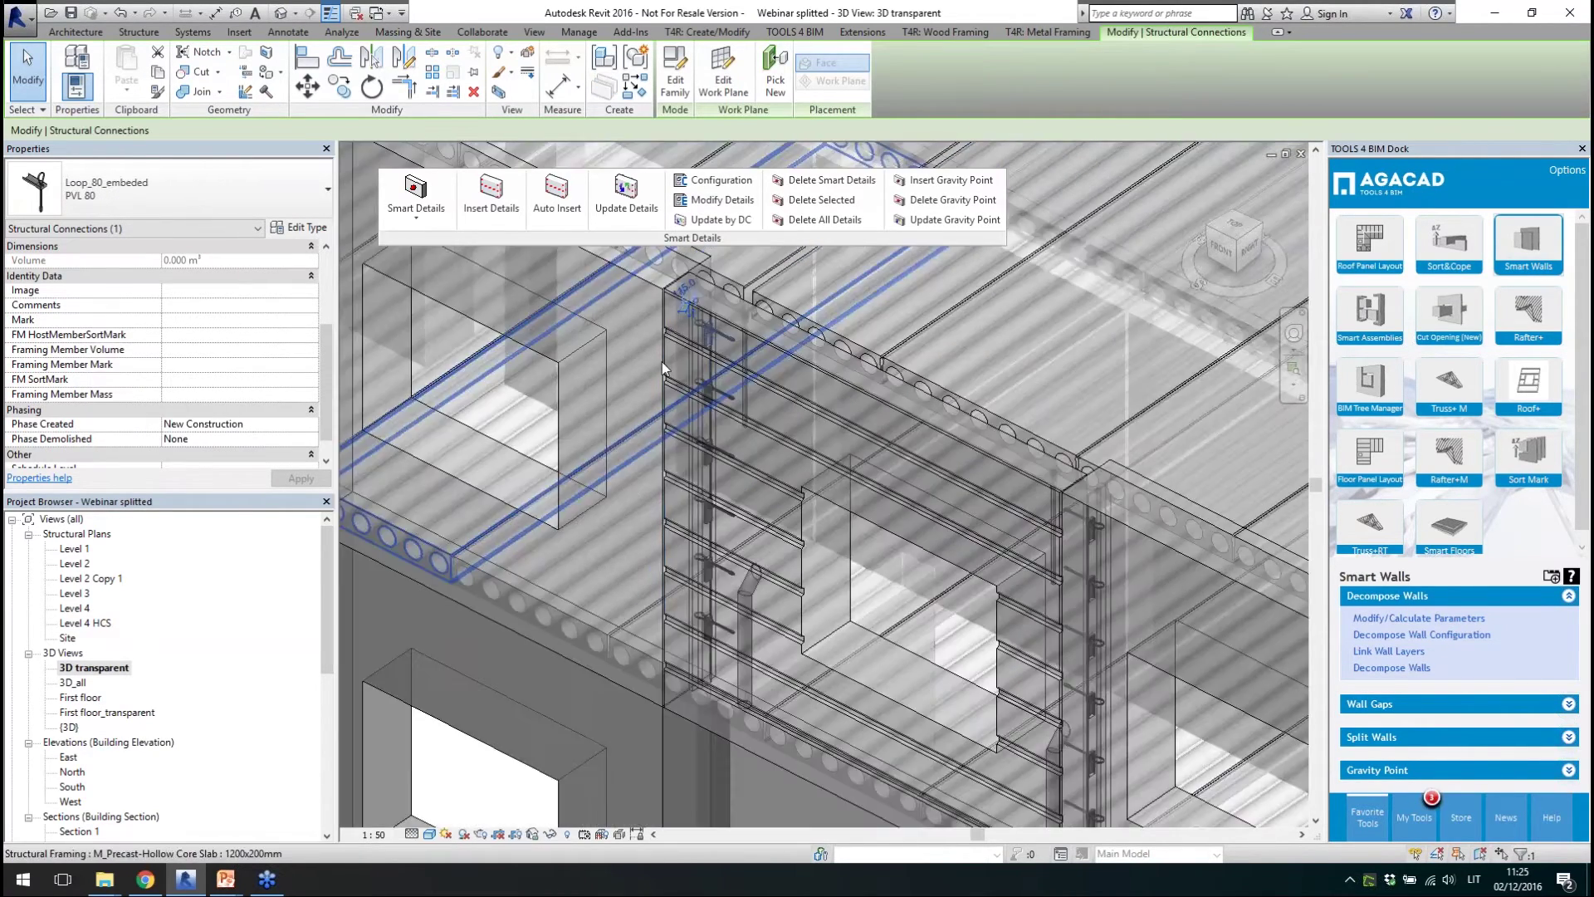
{"action": "scroll", "coordinate": [697, 581], "scroll_direction": "down", "scroll_amount": 2}
{"action": "scroll", "coordinate": [698, 597], "scroll_direction": "down", "scroll_amount": 2}
{"action": "left_click", "coordinate": [719, 200]}
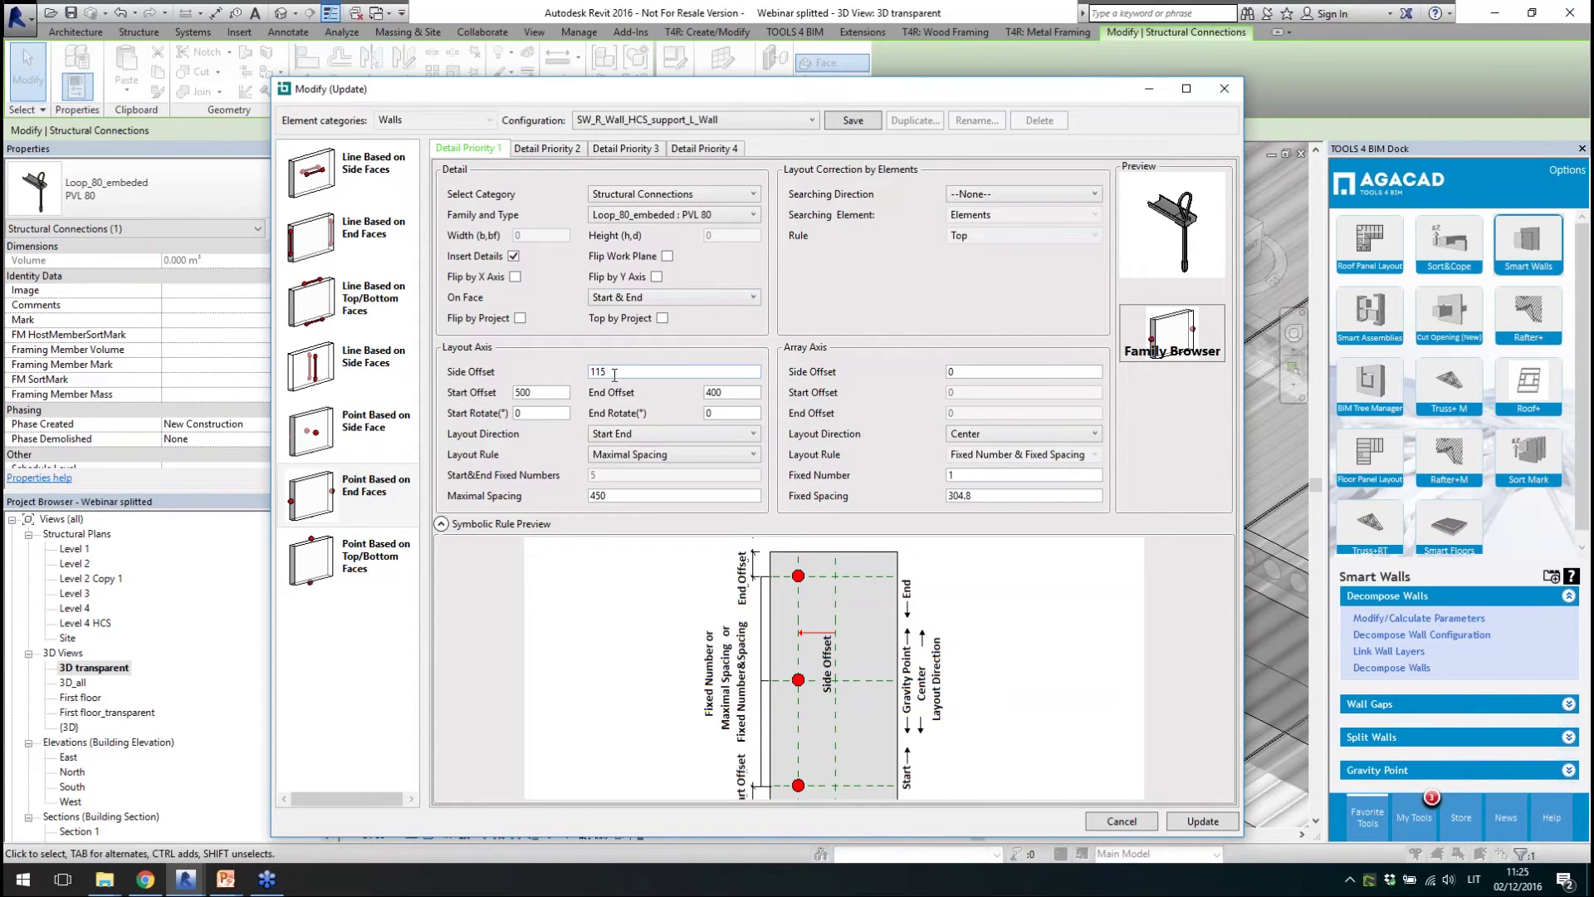
{"action": "double_click", "coordinate": [534, 396]}
{"action": "left_click", "coordinate": [728, 397]}
{"action": "left_click", "coordinate": [617, 496]}
{"action": "left_click_drag", "start_coordinate": [616, 497], "coordinate": [580, 503]}
{"action": "left_click", "coordinate": [1224, 88]}
{"action": "key", "text": "Escape"}
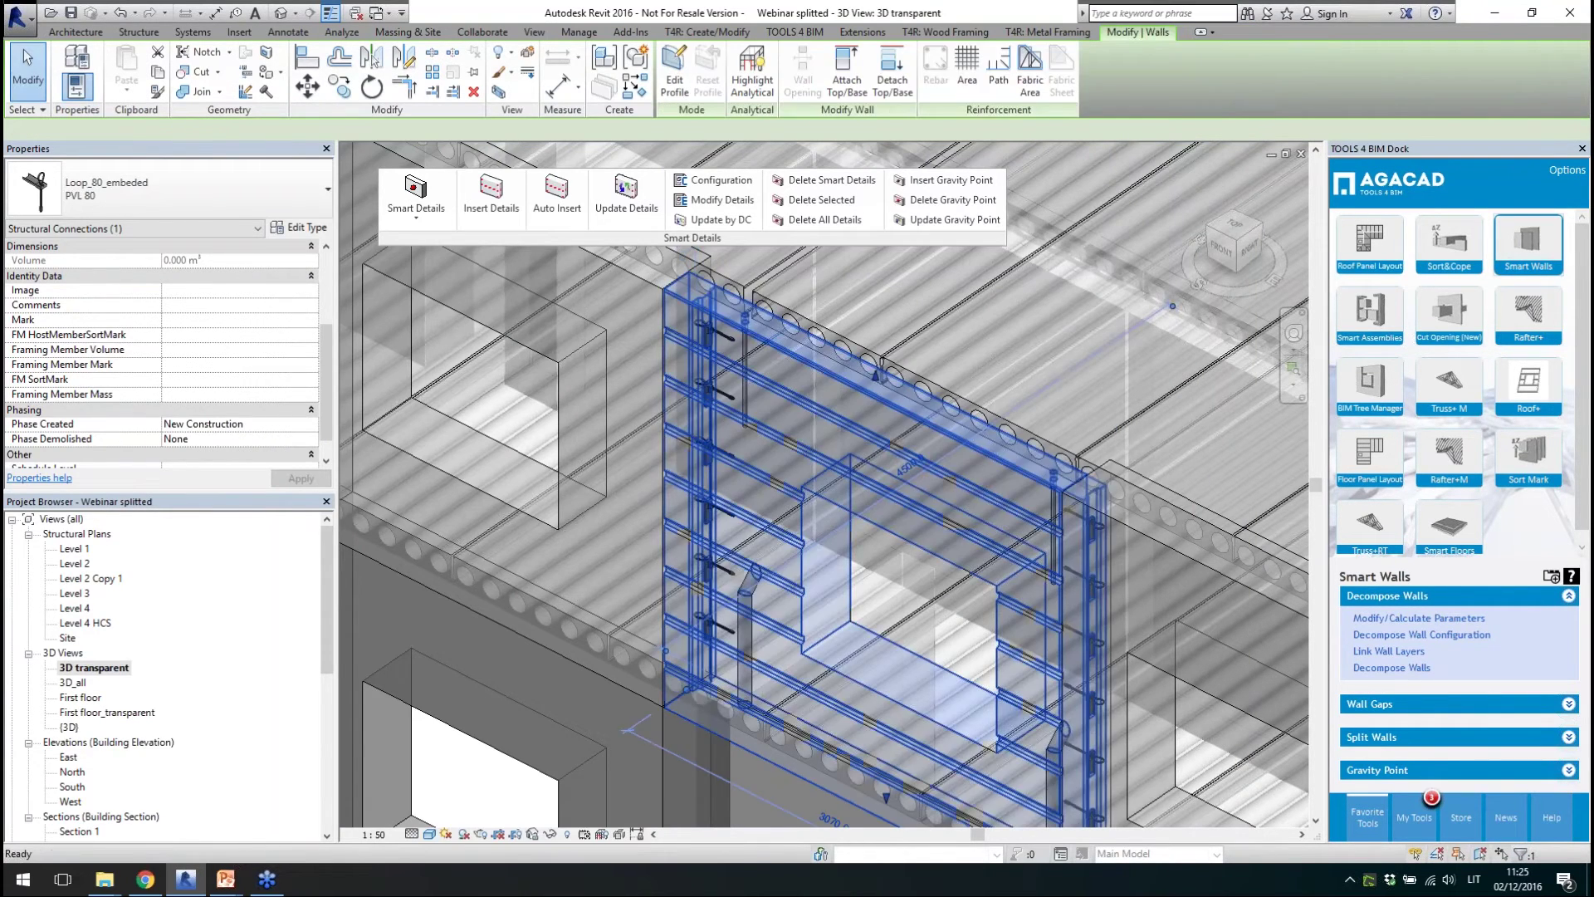
- Select the lower wing's upper-storey slabs from the right side view, keep only Structural Framing (Girder), and auto-insert their smart details
{"action": "scroll", "coordinate": [751, 465], "scroll_direction": "down", "scroll_amount": 6}
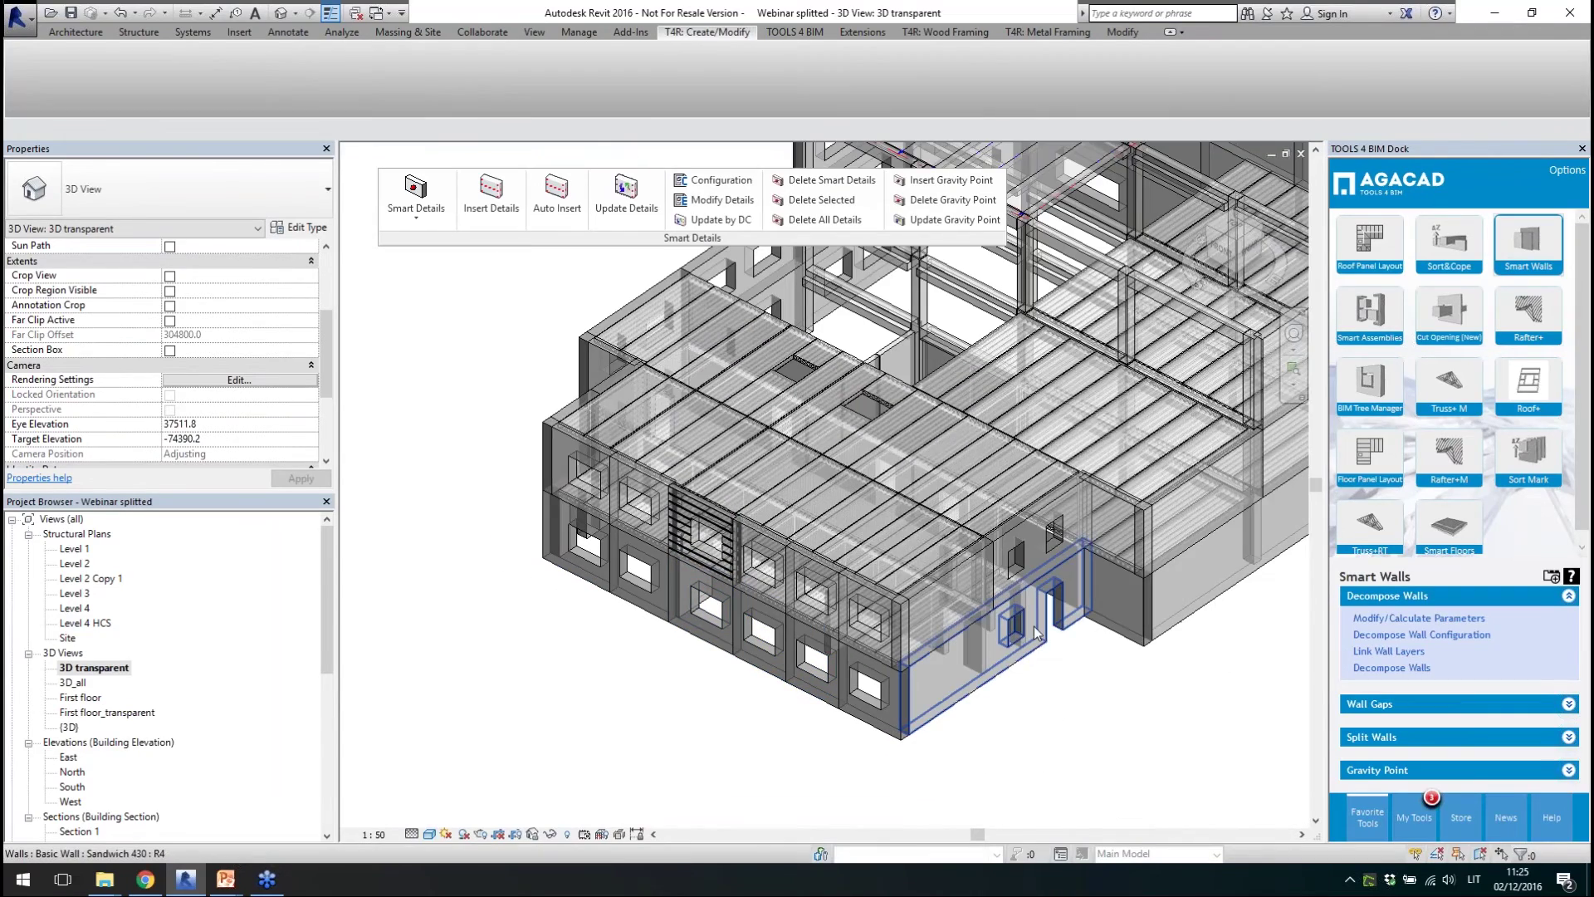
{"action": "middle_click_drag", "start_coordinate": [755, 643], "coordinate": [1079, 415], "text": "shift"}
{"action": "left_click", "coordinate": [1239, 251]}
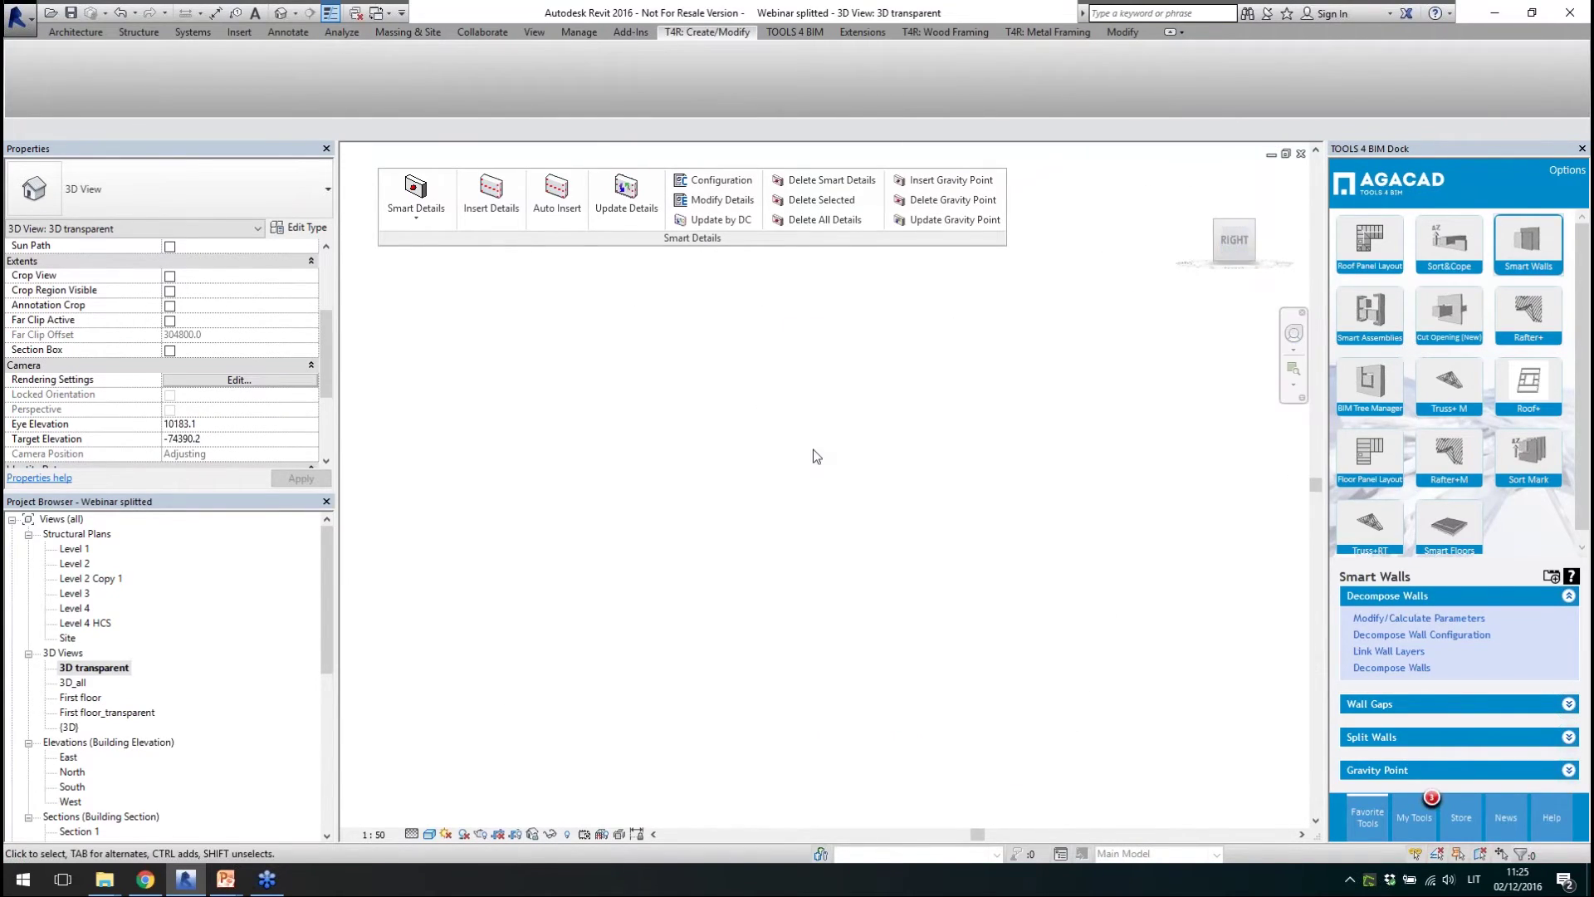
{"action": "scroll", "coordinate": [760, 447], "scroll_direction": "up", "scroll_amount": 3}
{"action": "left_click_drag", "start_coordinate": [838, 411], "coordinate": [453, 511]}
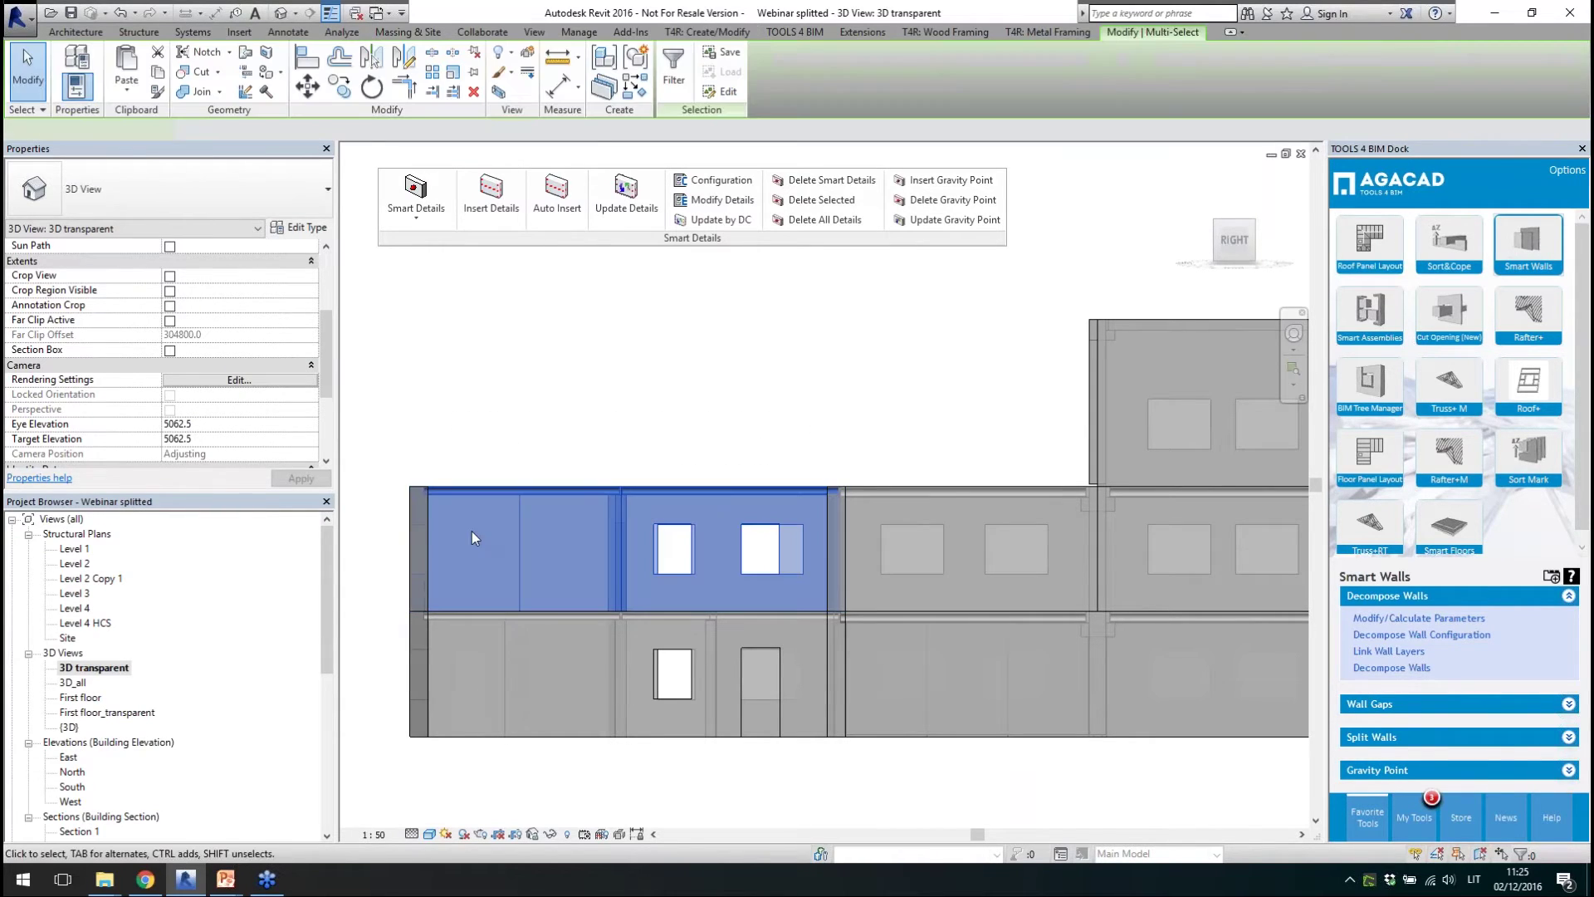
{"action": "left_click", "coordinate": [674, 75]}
{"action": "left_click", "coordinate": [904, 360]}
{"action": "left_click", "coordinate": [650, 333]}
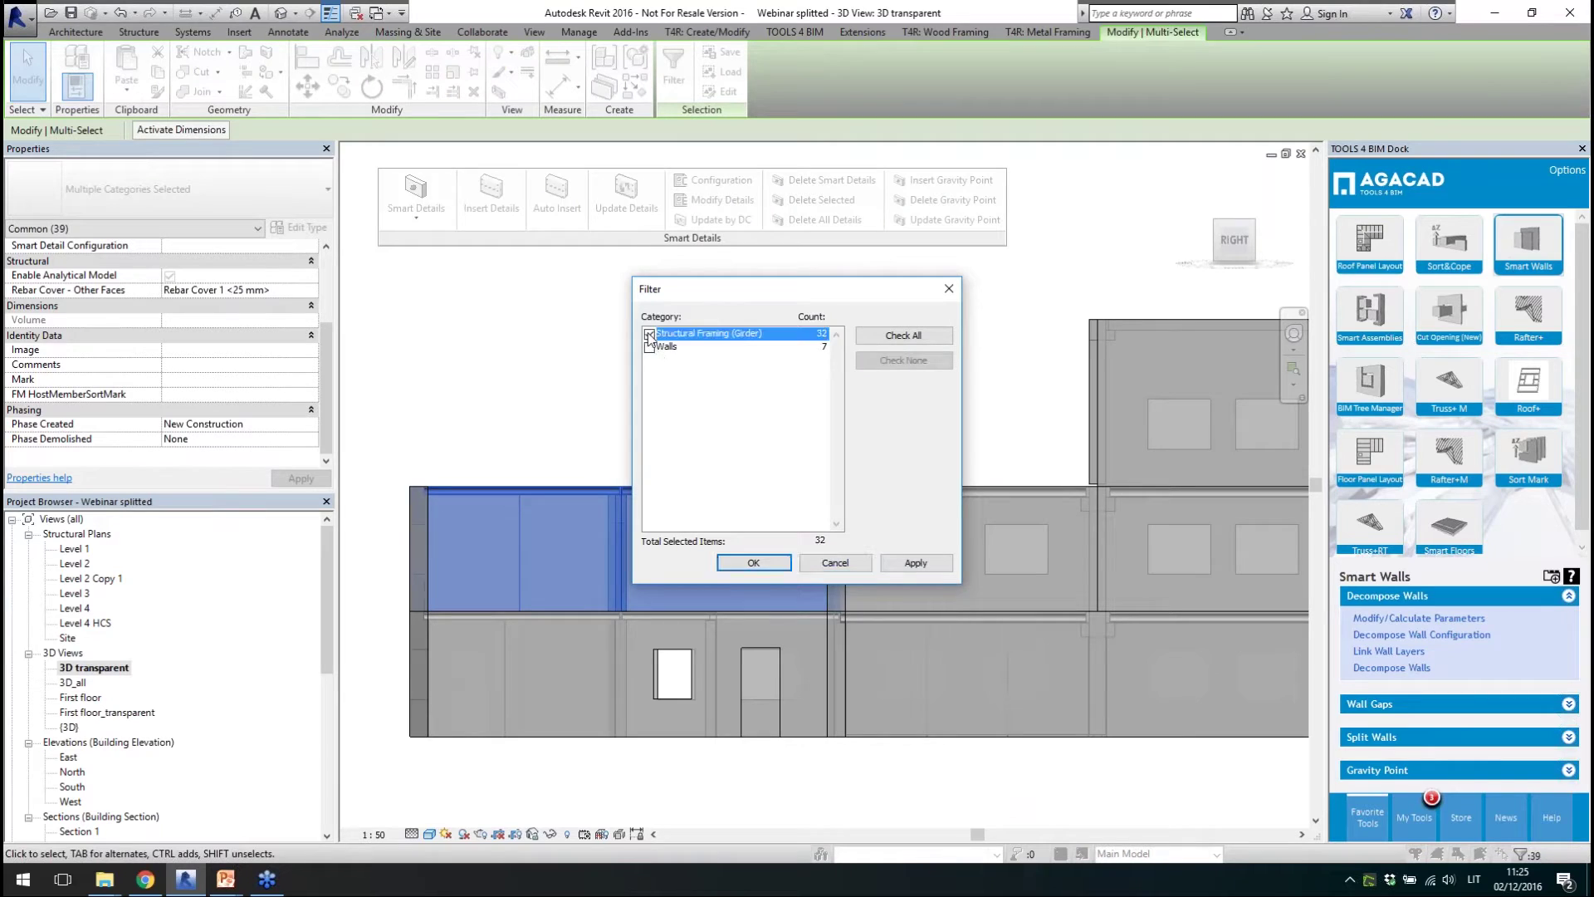
{"action": "left_click", "coordinate": [753, 562]}
{"action": "middle_click_drag", "start_coordinate": [756, 536], "coordinate": [847, 635], "text": "shift"}
{"action": "left_click", "coordinate": [568, 219]}
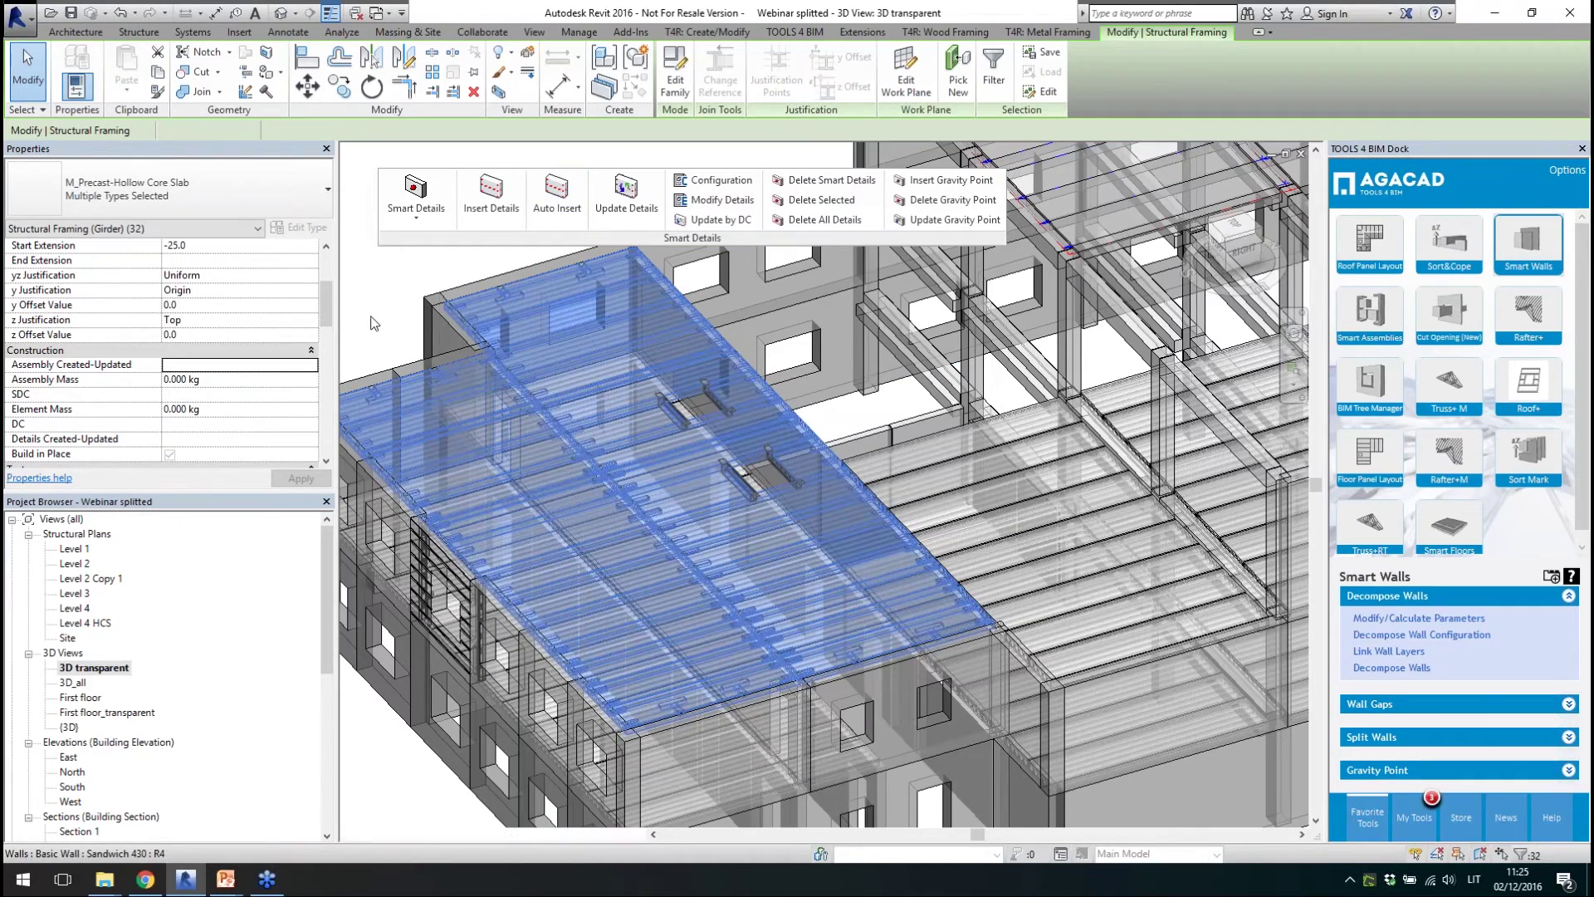
- Examine the gable cuts on the end hollow core slab and the HCS support beside the floor opening
{"action": "scroll", "coordinate": [569, 417], "scroll_direction": "up", "scroll_amount": 5}
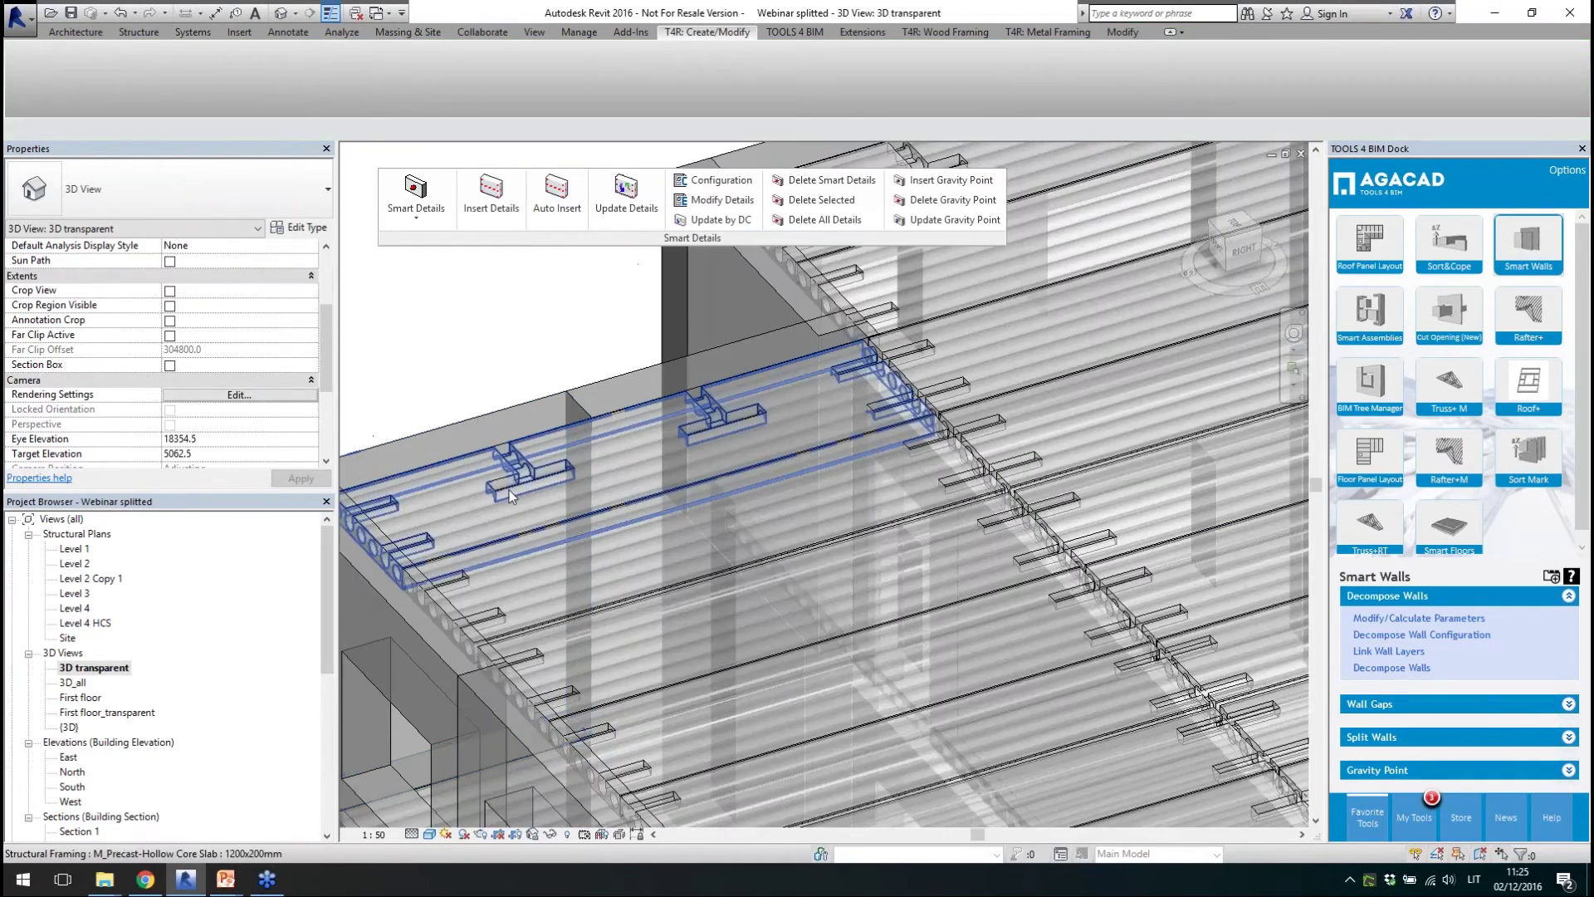
{"action": "left_click", "coordinate": [525, 468]}
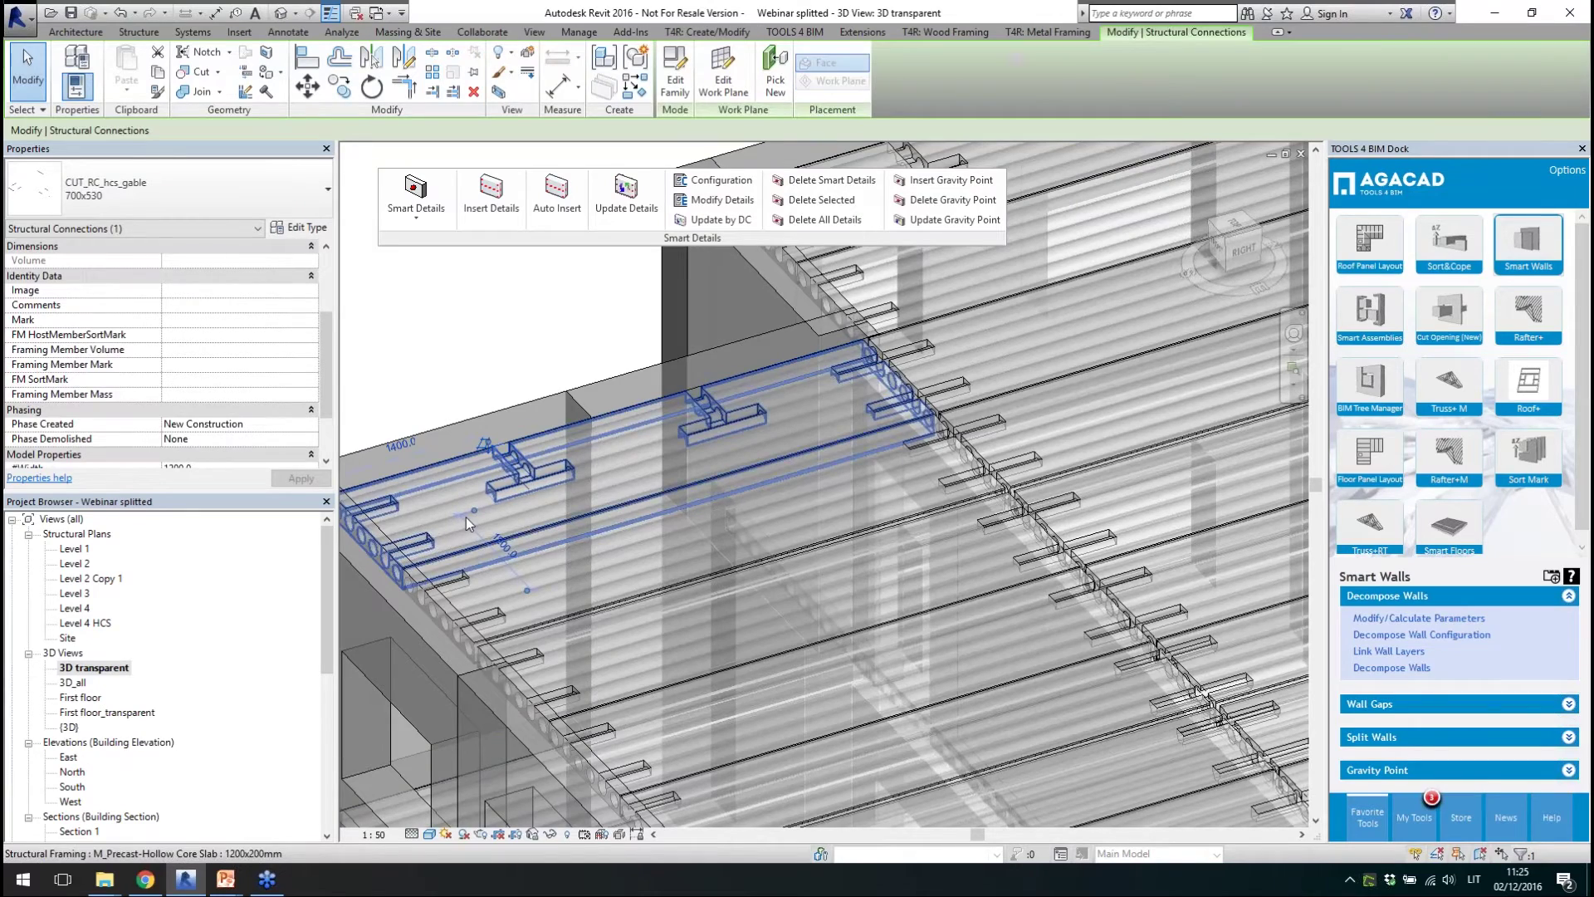
{"action": "left_click", "coordinate": [570, 513]}
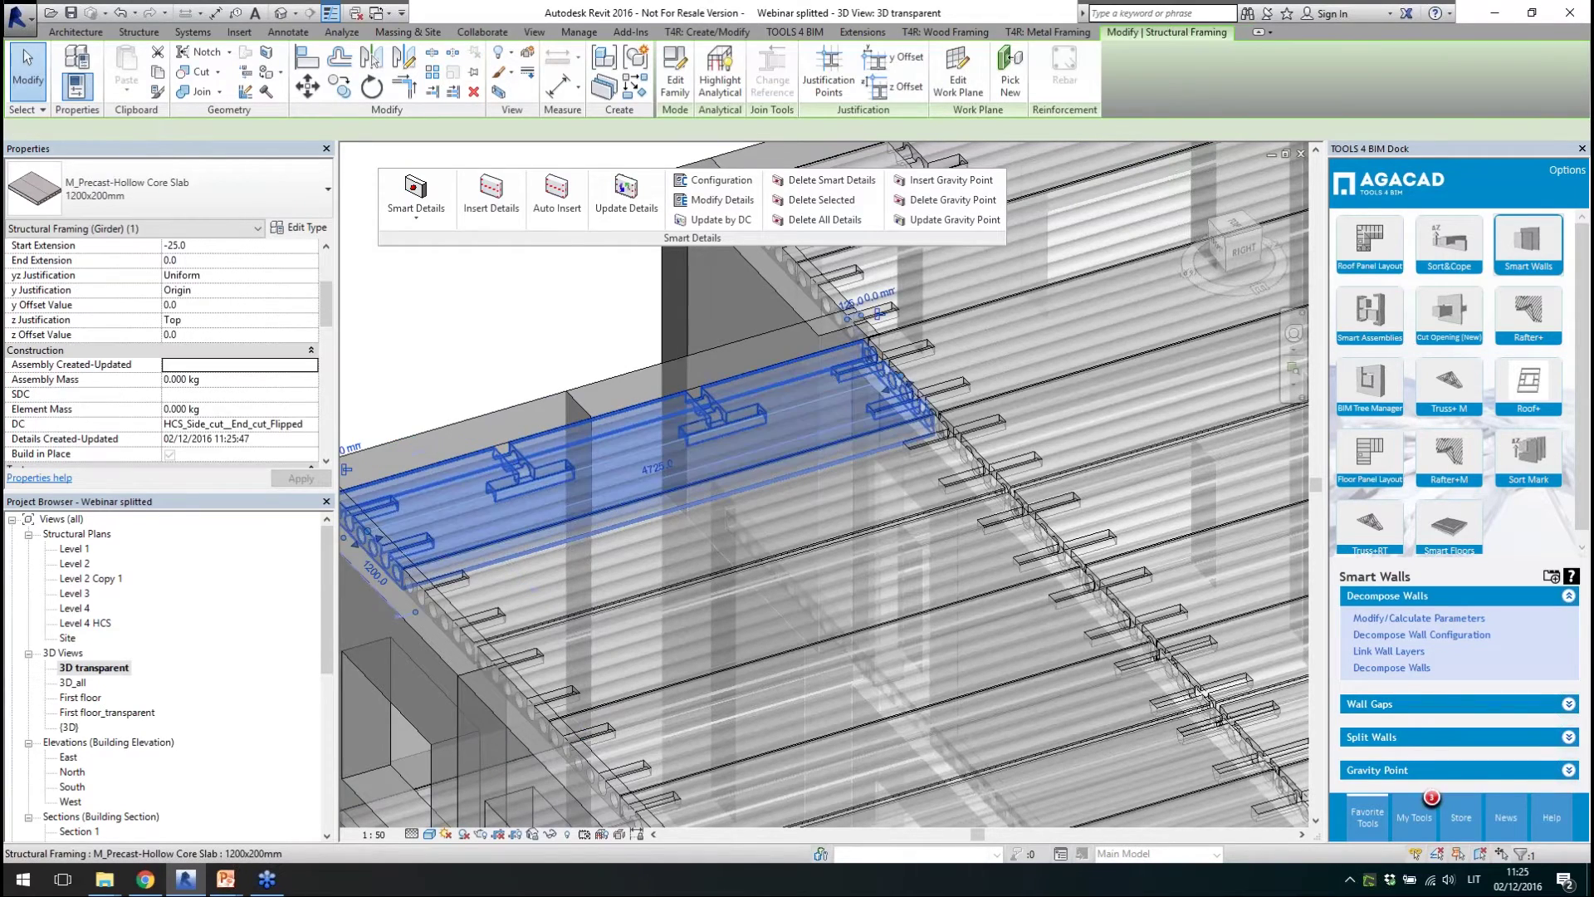
{"action": "scroll", "coordinate": [545, 418], "scroll_direction": "down", "scroll_amount": 4}
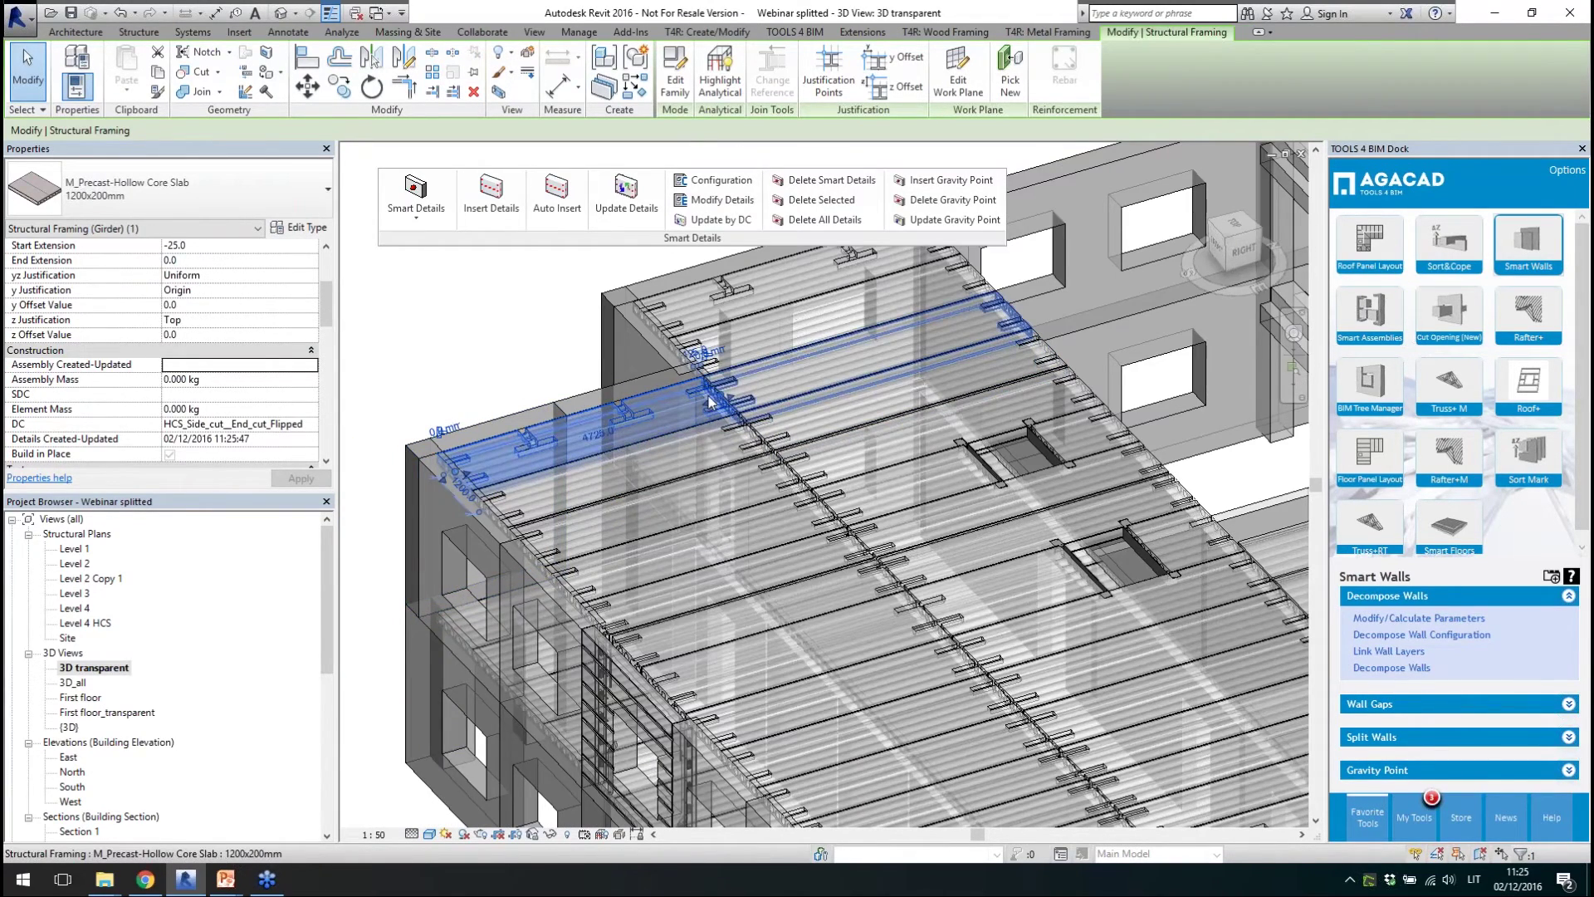
{"action": "scroll", "coordinate": [916, 496], "scroll_direction": "up", "scroll_amount": 3}
{"action": "left_click", "coordinate": [901, 504]}
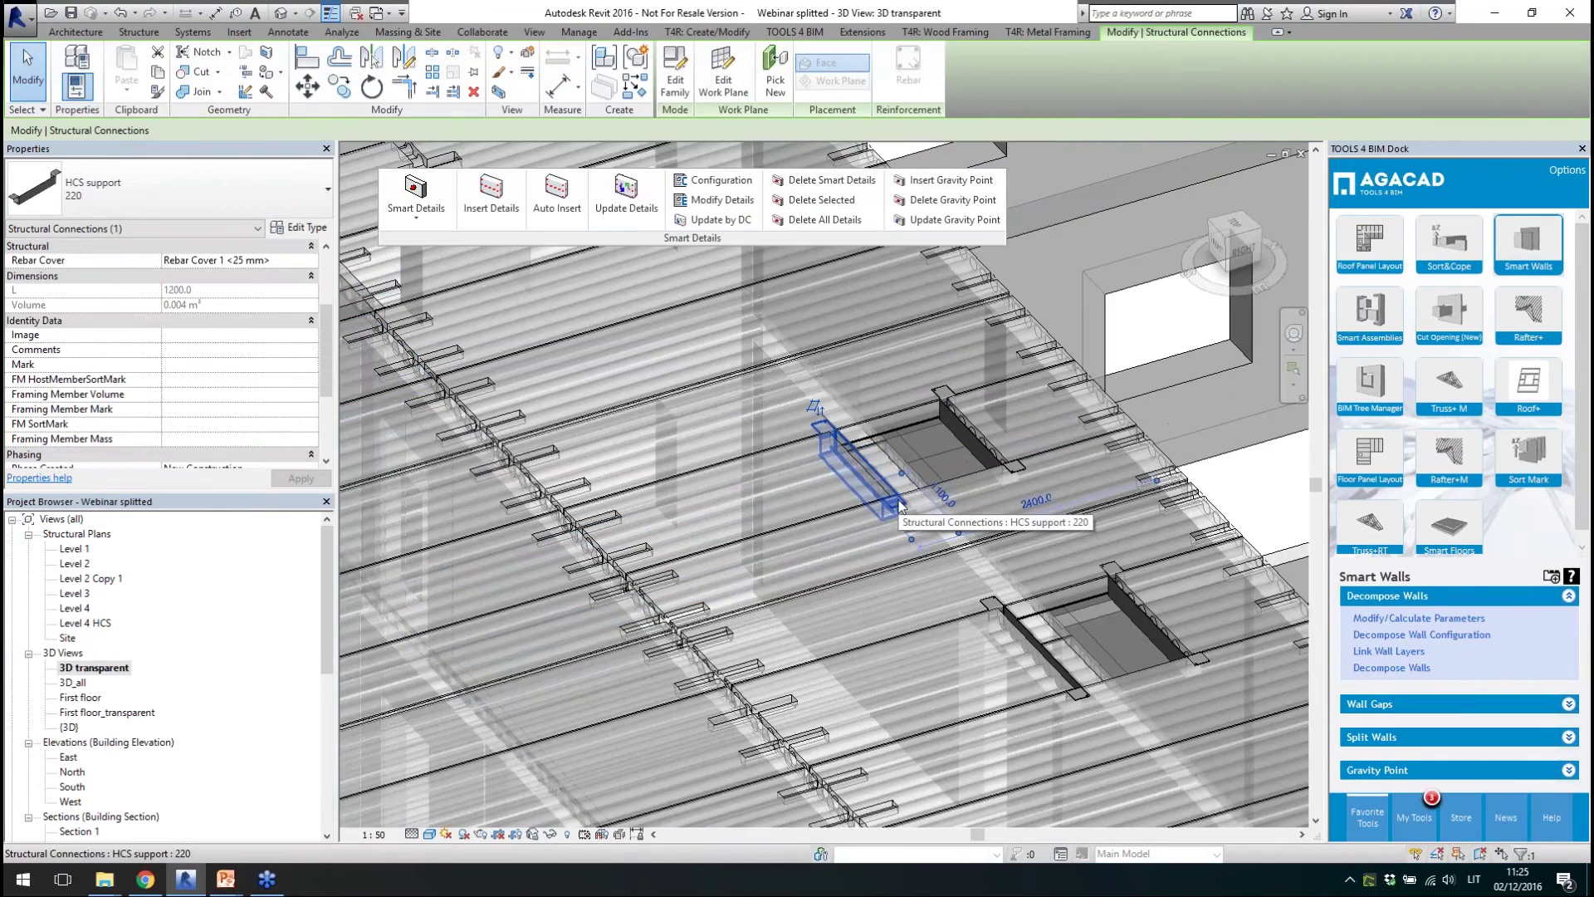
{"action": "scroll", "coordinate": [901, 504], "scroll_direction": "up", "scroll_amount": 1}
{"action": "scroll", "coordinate": [901, 504], "scroll_direction": "up", "scroll_amount": 1}
{"action": "scroll", "coordinate": [901, 504], "scroll_direction": "down", "scroll_amount": 3}
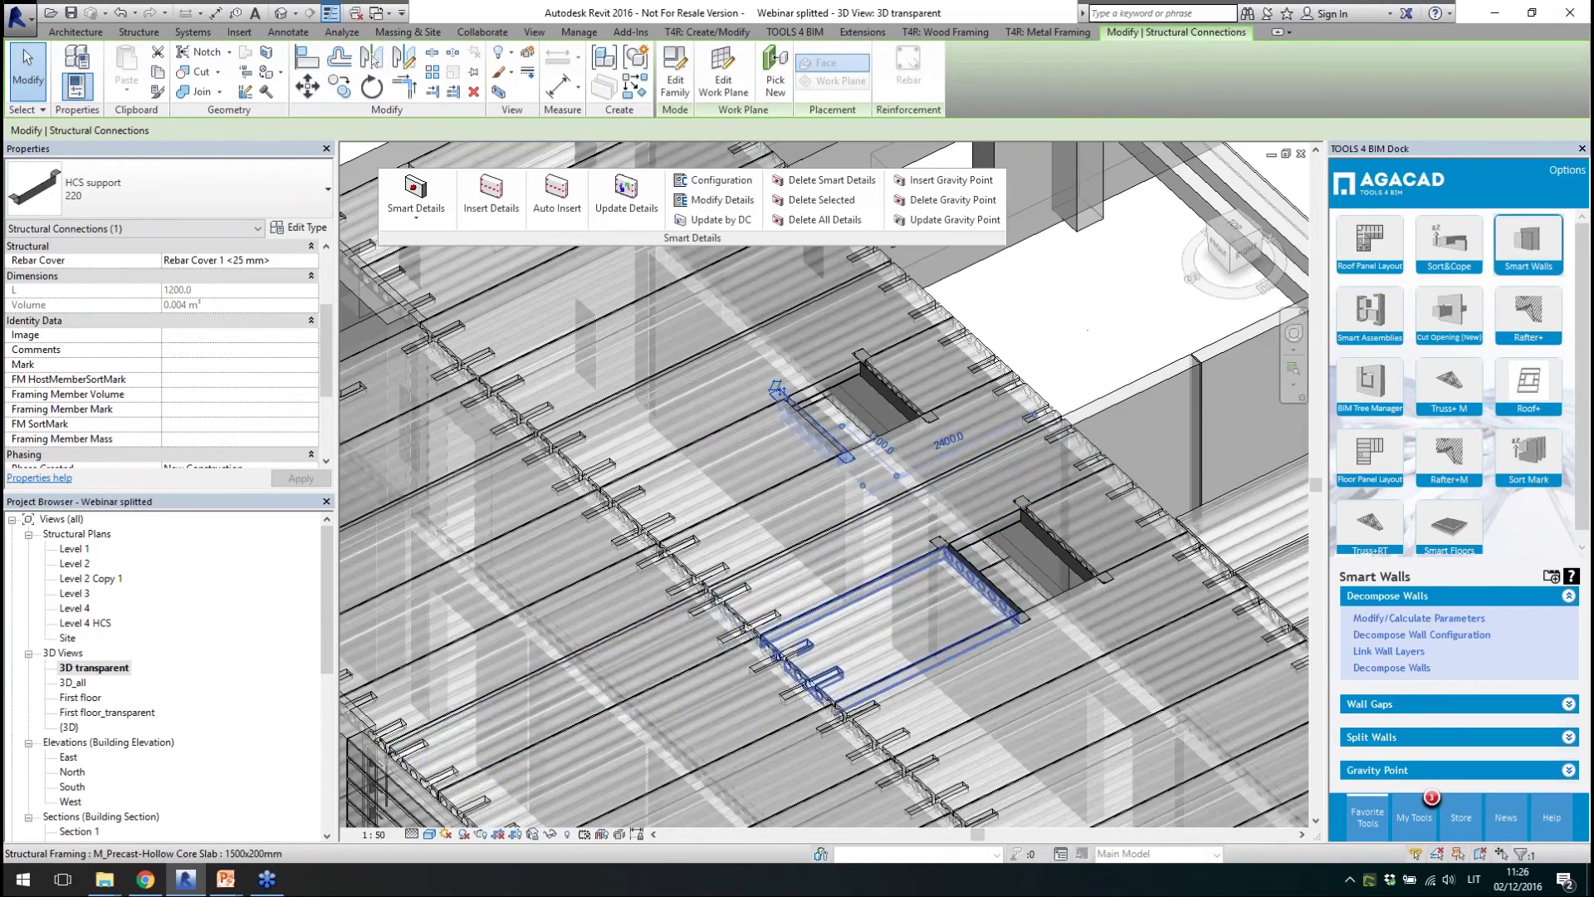
- Examine the detailed hollow core slabs of the lower wing in the {3D} view
{"action": "double_click", "coordinate": [69, 727]}
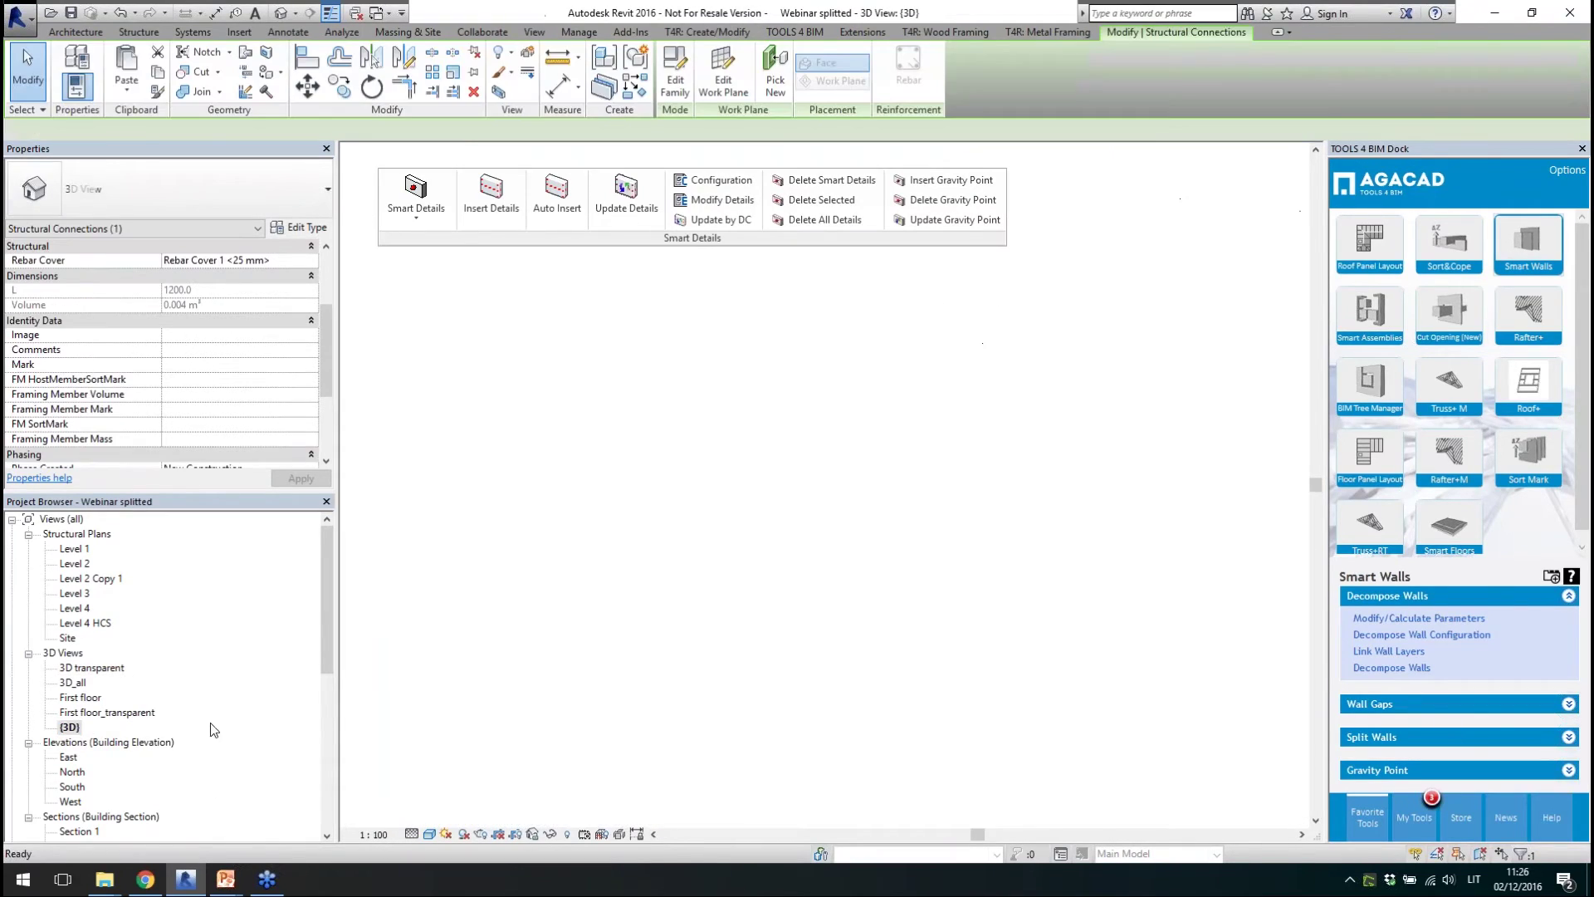
{"action": "scroll", "coordinate": [690, 634], "scroll_direction": "down", "scroll_amount": 5}
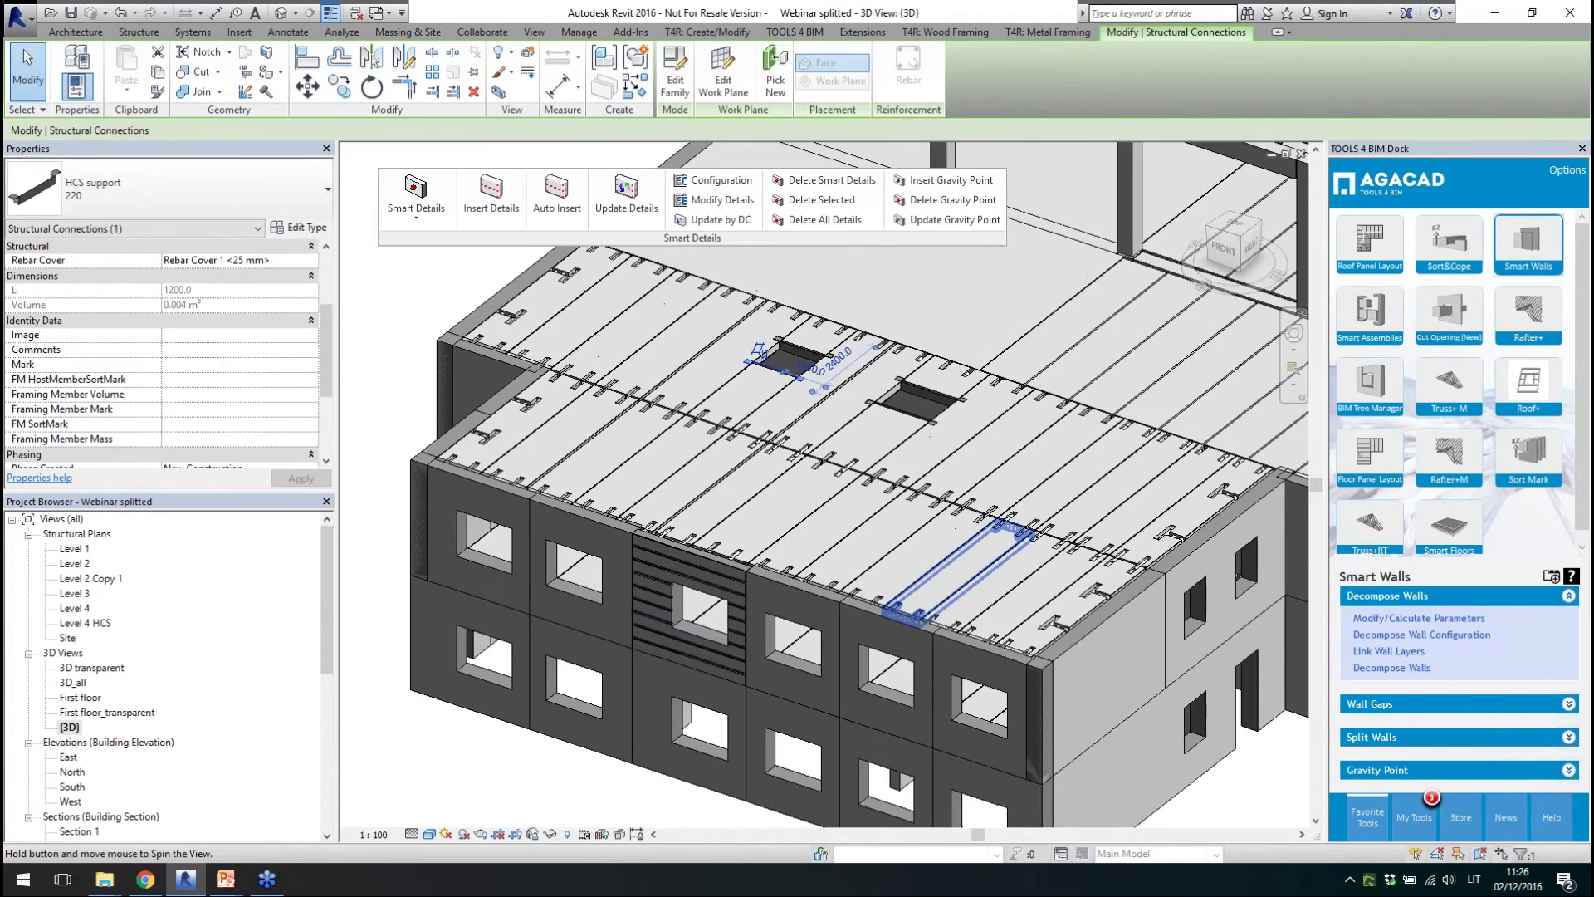
{"action": "scroll", "coordinate": [918, 648], "scroll_direction": "up", "scroll_amount": 1}
{"action": "scroll", "coordinate": [553, 664], "scroll_direction": "down", "scroll_amount": 5}
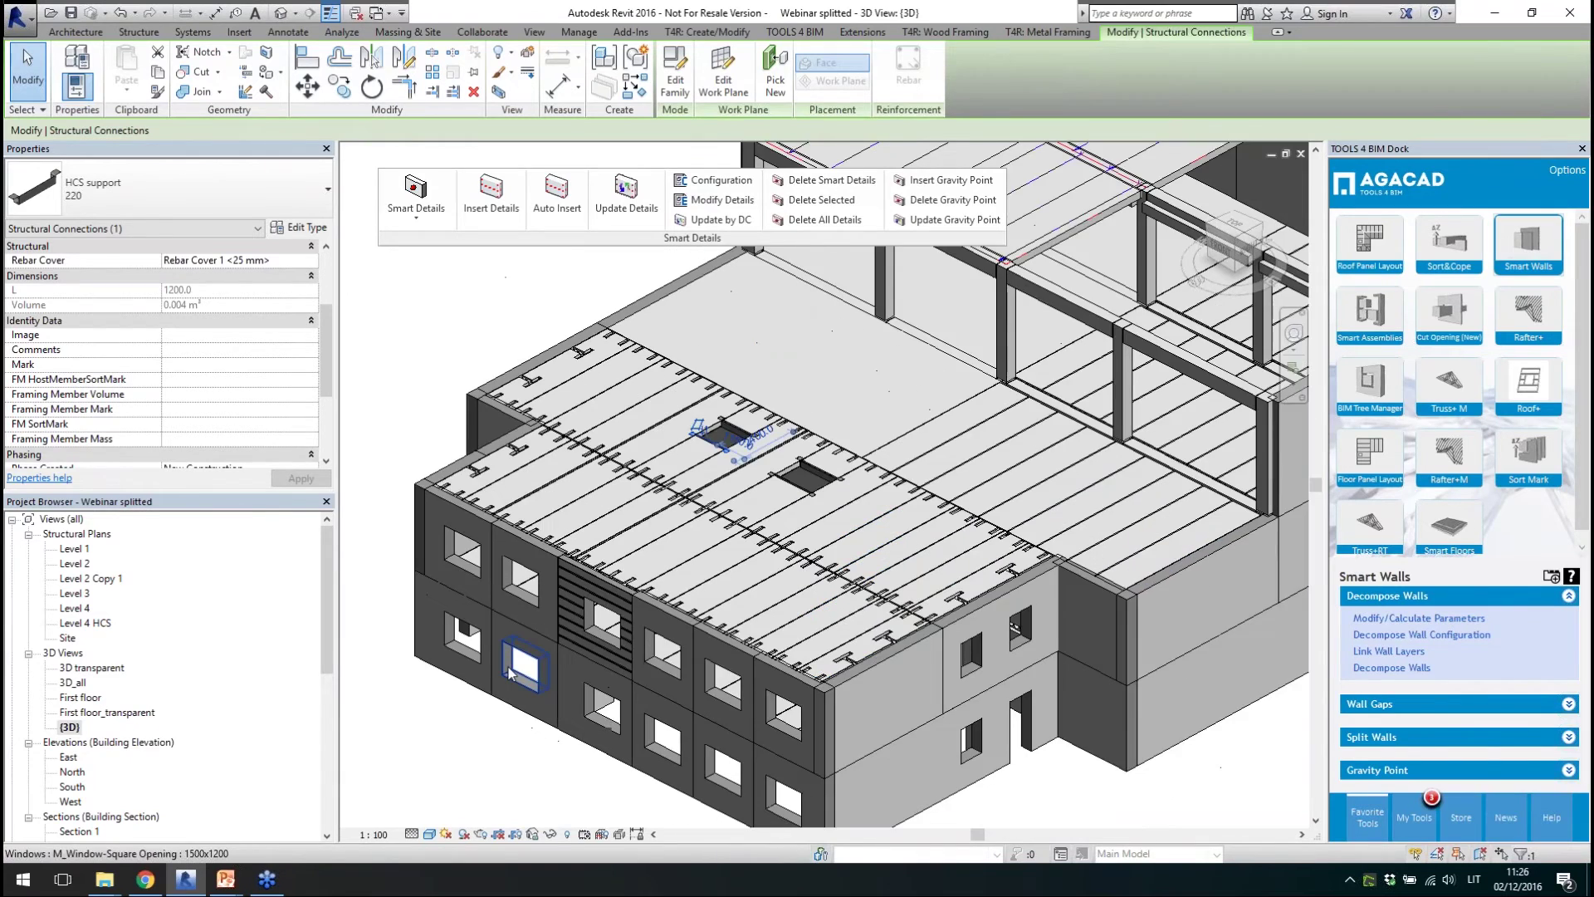
- Select the taller part of the building from the side and filter the selection to its columns and beams
{"action": "key", "text": "Escape"}
{"action": "middle_click_drag", "start_coordinate": [1094, 710], "coordinate": [955, 627], "text": "shift"}
{"action": "left_click_drag", "start_coordinate": [730, 367], "coordinate": [1108, 802]}
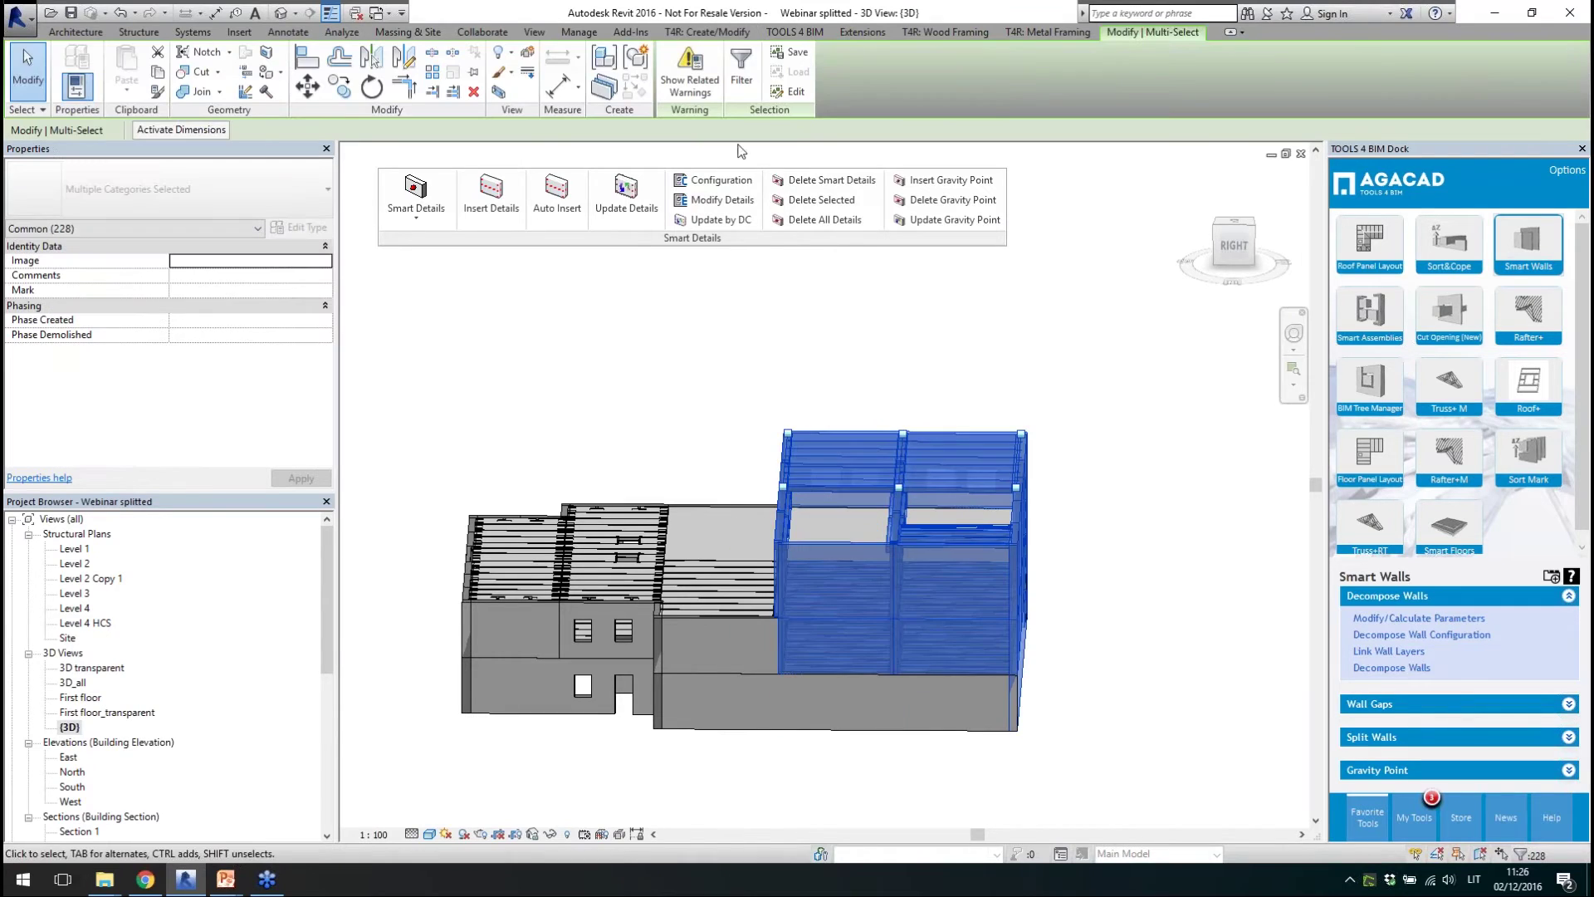
{"action": "left_click", "coordinate": [737, 83]}
{"action": "left_click", "coordinate": [904, 361]}
{"action": "left_click", "coordinate": [649, 359]}
{"action": "left_click", "coordinate": [649, 373]}
{"action": "left_click", "coordinate": [743, 567]}
- Temporarily isolate the selected precast columns and beams and auto-insert their smart details
{"action": "middle_click_drag", "start_coordinate": [730, 467], "coordinate": [1146, 641], "text": "shift"}
{"action": "key", "text": "h"}
{"action": "key", "text": "i"}
{"action": "left_click", "coordinate": [556, 199]}
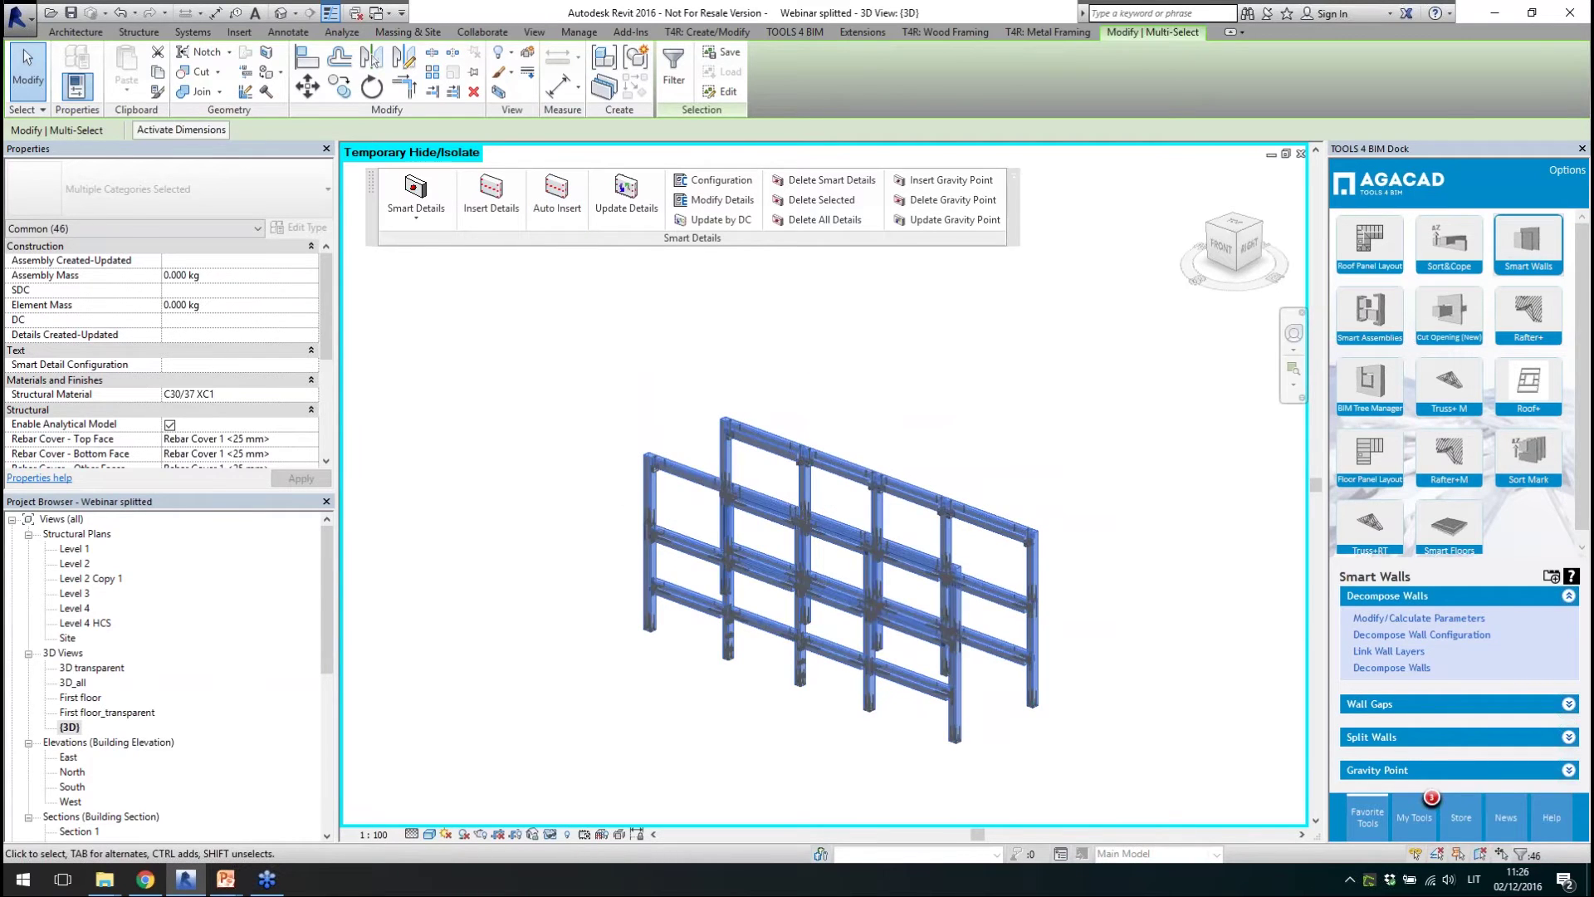
- Examine the concrete corbel supporting the upper beam at a middle column of the isolated frame
{"action": "scroll", "coordinate": [799, 693], "scroll_direction": "up", "scroll_amount": 3}
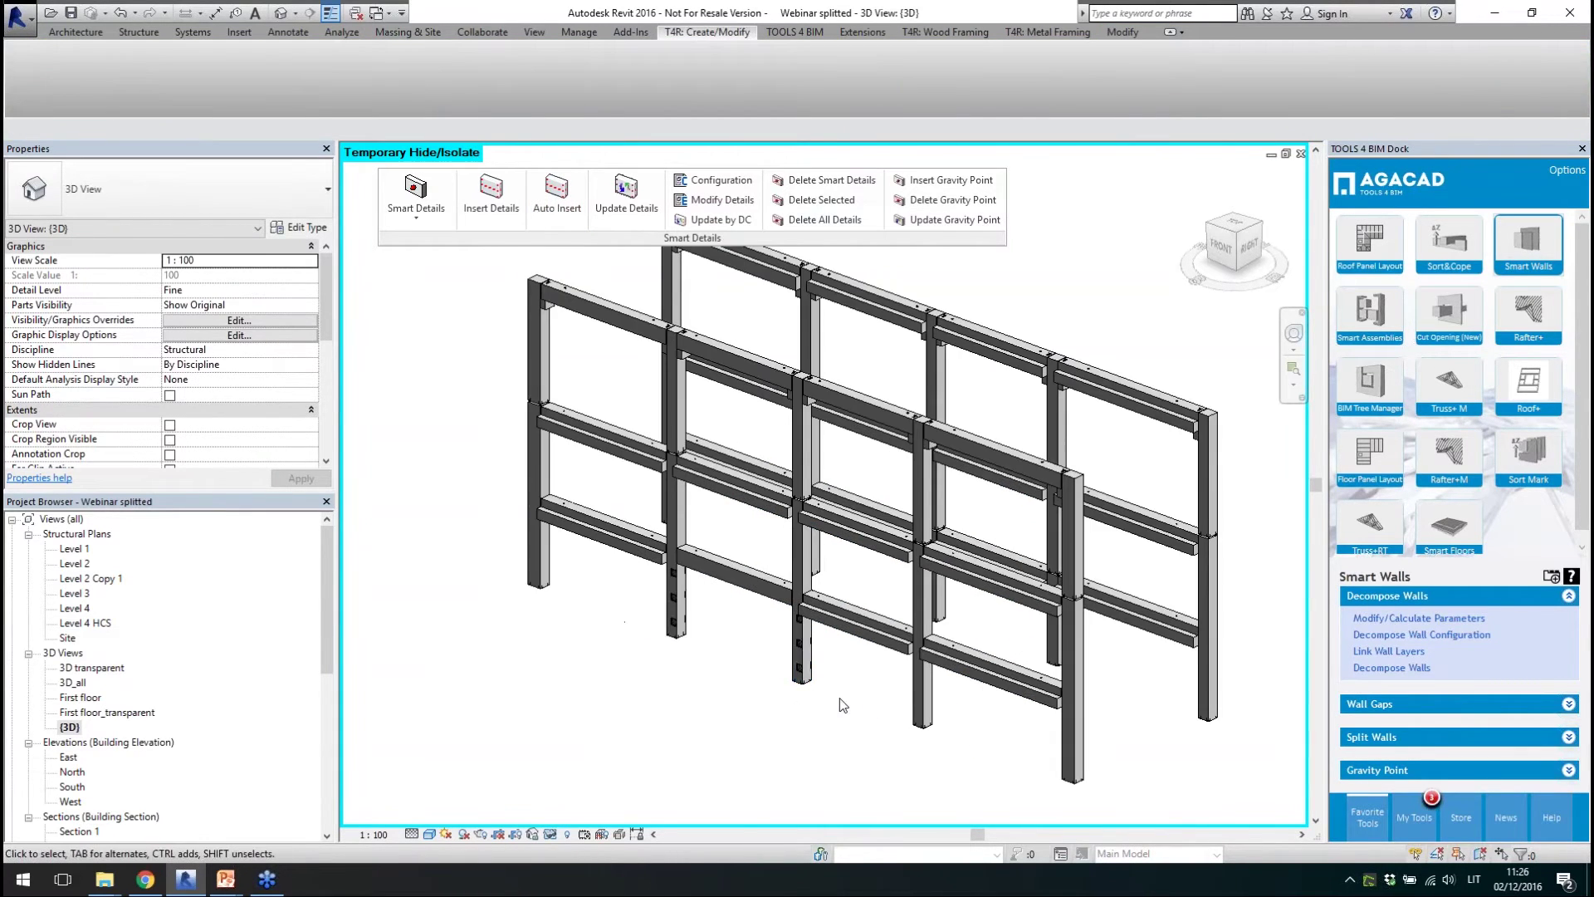
{"action": "middle_click_drag", "start_coordinate": [905, 693], "coordinate": [922, 713], "text": "shift"}
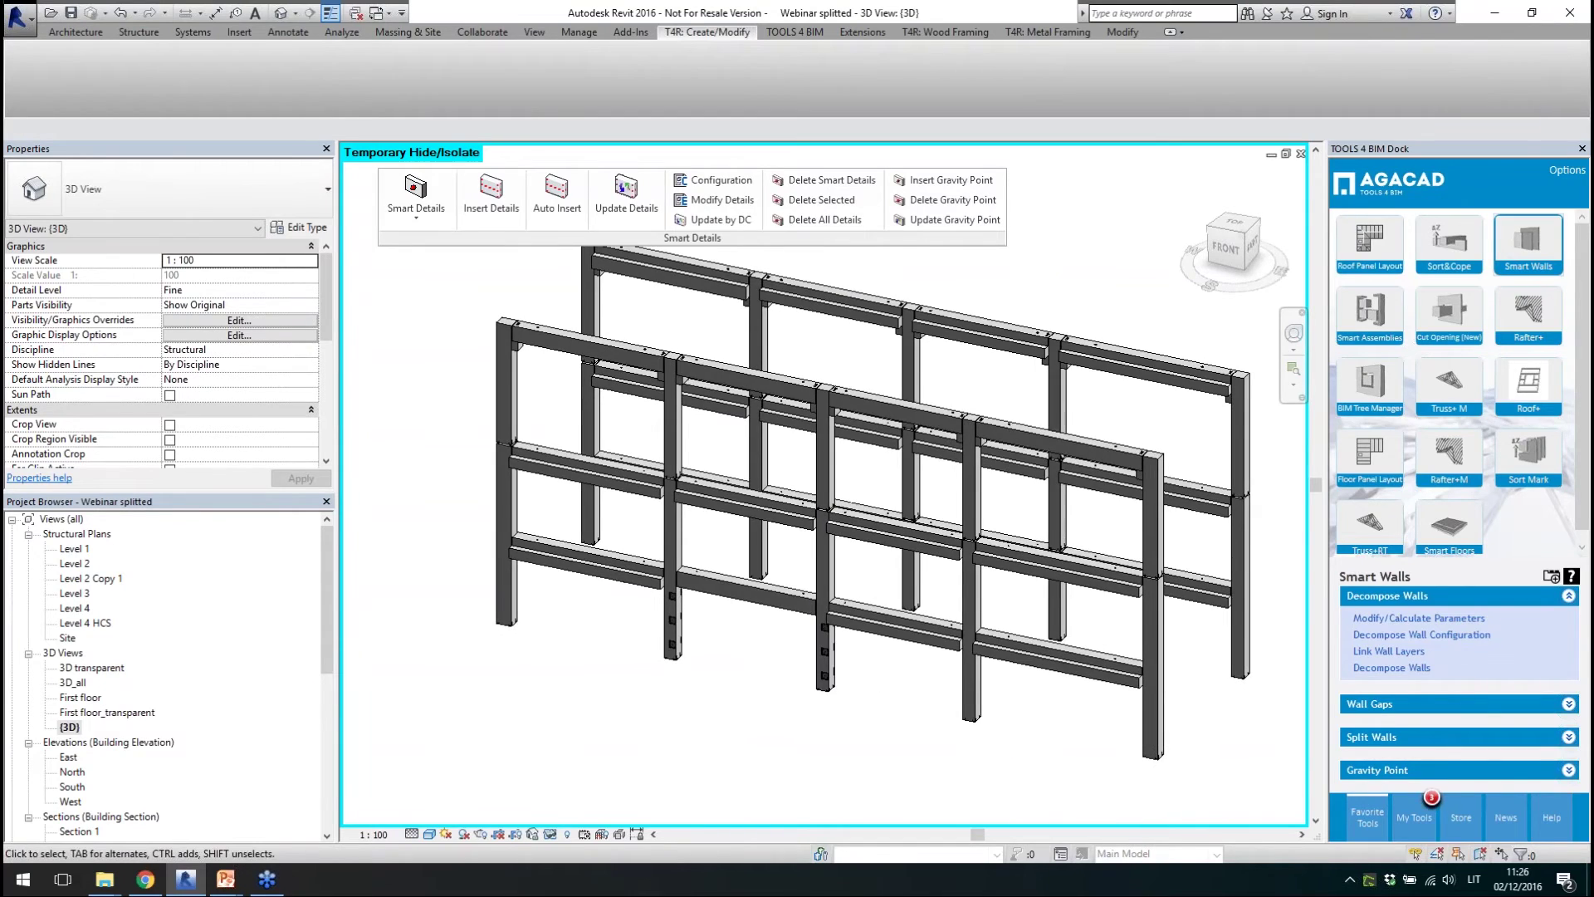
{"action": "scroll", "coordinate": [837, 418], "scroll_direction": "up", "scroll_amount": 4}
{"action": "left_click", "coordinate": [833, 416]}
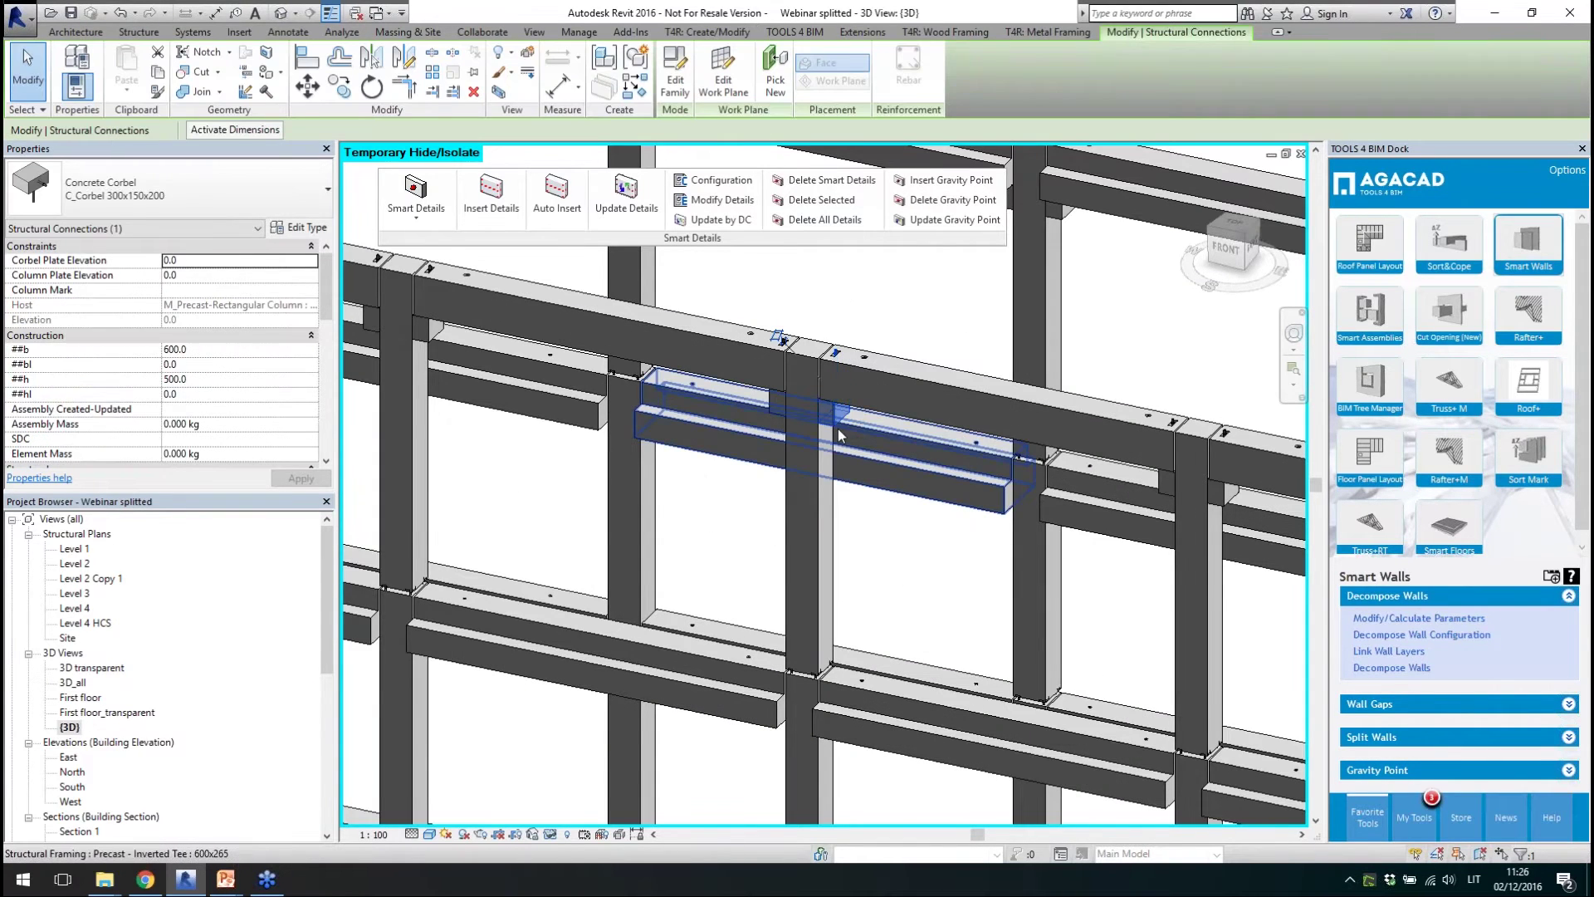
{"action": "middle_click_drag", "start_coordinate": [828, 414], "coordinate": [843, 416], "text": "shift"}
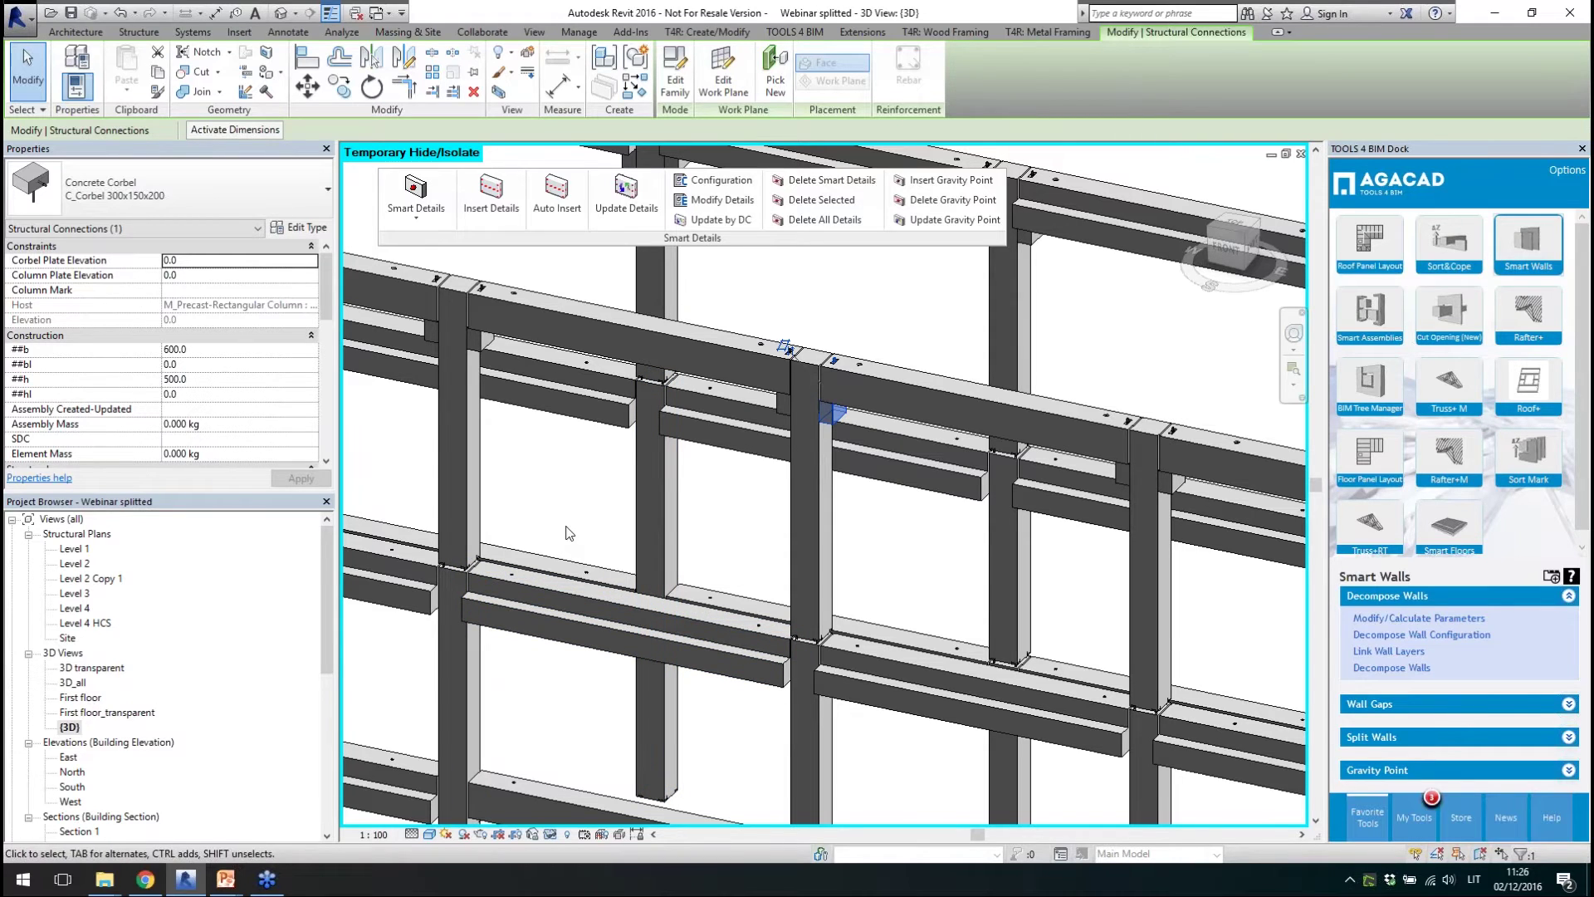
- In the 3D transparent view, examine the corbel and the PC_Connection embedded in the beam end at the frame column
{"action": "double_click", "coordinate": [102, 671]}
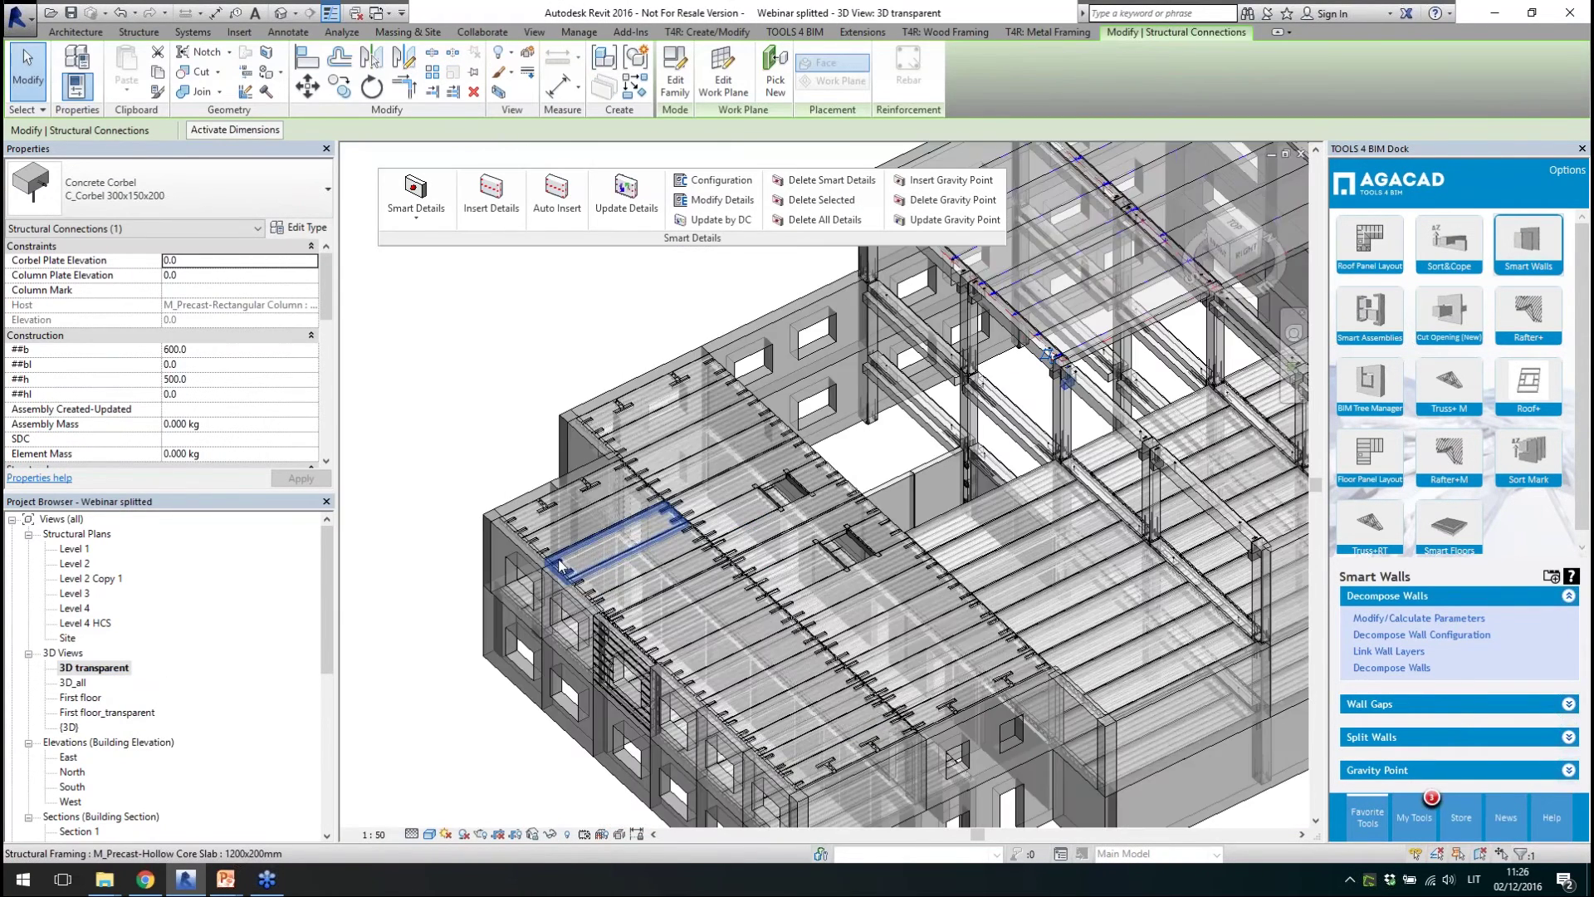
{"action": "scroll", "coordinate": [561, 566], "scroll_direction": "down", "scroll_amount": 5}
{"action": "middle_click_drag", "start_coordinate": [822, 507], "coordinate": [840, 515], "text": "shift"}
{"action": "scroll", "coordinate": [840, 515], "scroll_direction": "up", "scroll_amount": 10}
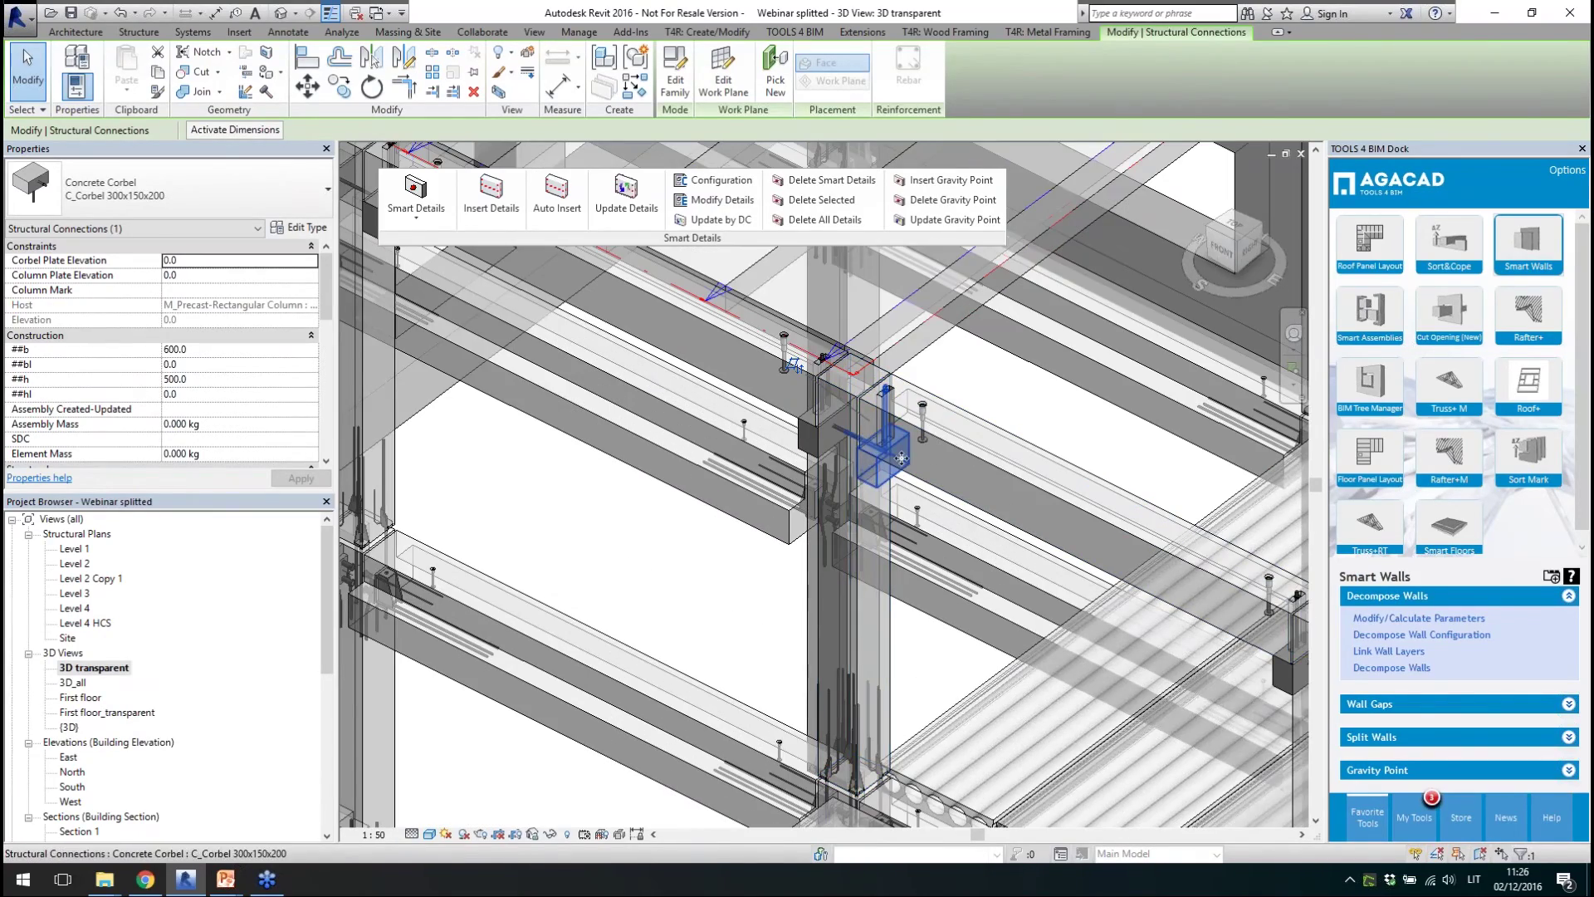
{"action": "scroll", "coordinate": [840, 515], "scroll_direction": "up", "scroll_amount": 3}
{"action": "middle_click_drag", "start_coordinate": [839, 514], "coordinate": [880, 627], "text": "shift"}
{"action": "left_click", "coordinate": [858, 623]}
{"action": "left_click", "coordinate": [864, 573]}
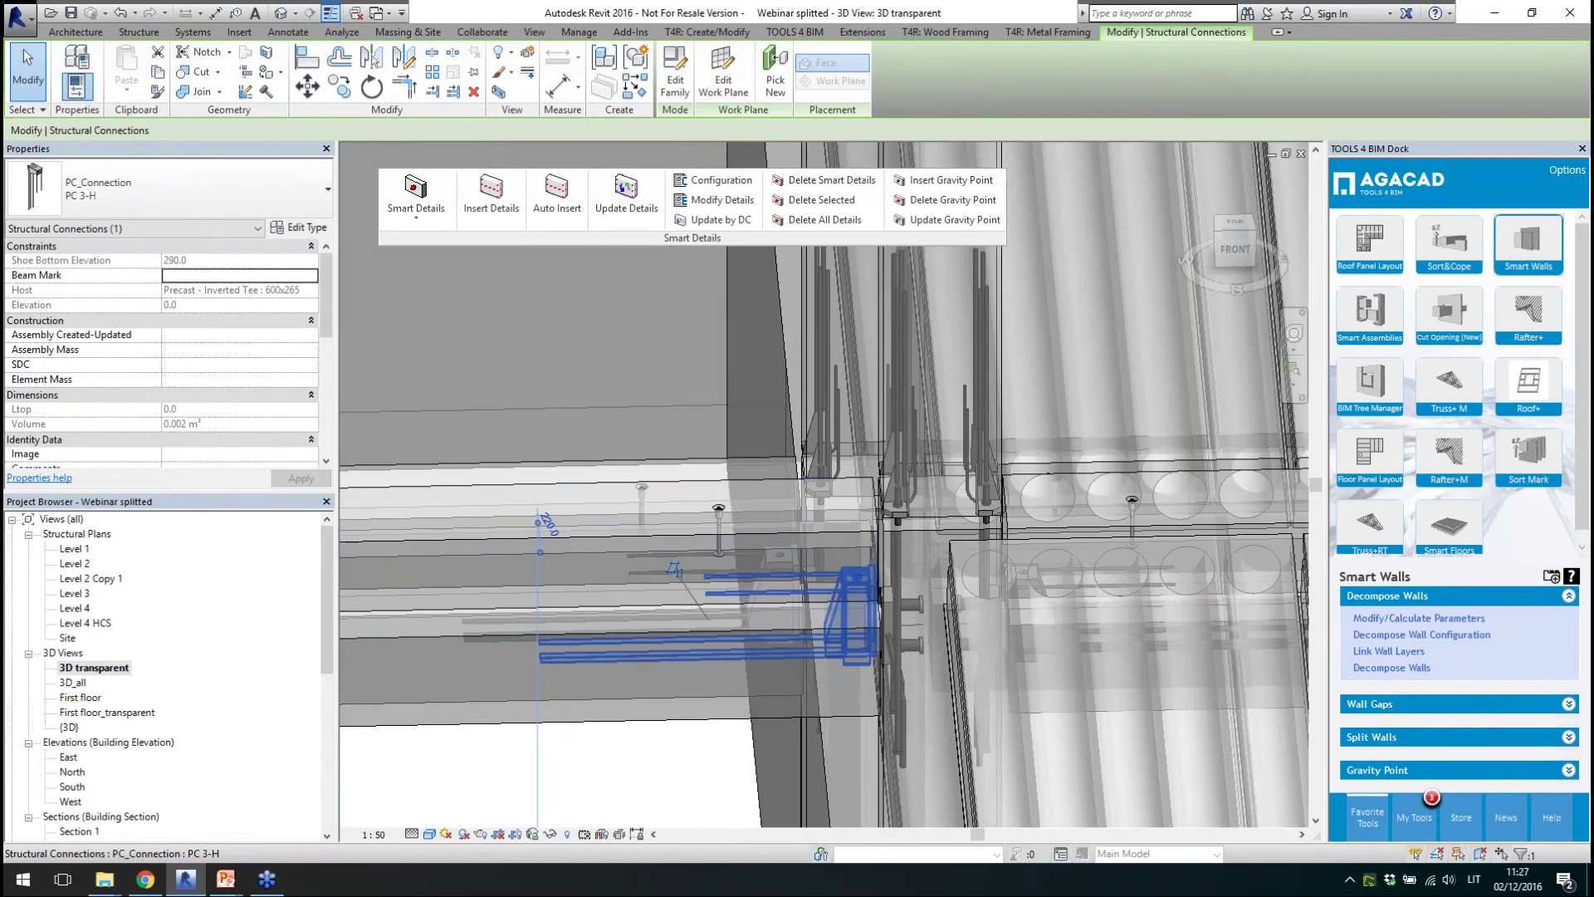
- Examine the PCs_Connection in the column facing the beam end, and return to an overview of the building
{"action": "left_click", "coordinate": [901, 643]}
{"action": "left_click", "coordinate": [916, 644]}
{"action": "middle_click_drag", "start_coordinate": [917, 645], "coordinate": [877, 481], "text": "shift"}
{"action": "scroll", "coordinate": [877, 482], "scroll_direction": "down", "scroll_amount": 5}
{"action": "scroll", "coordinate": [783, 553], "scroll_direction": "down", "scroll_amount": 5}
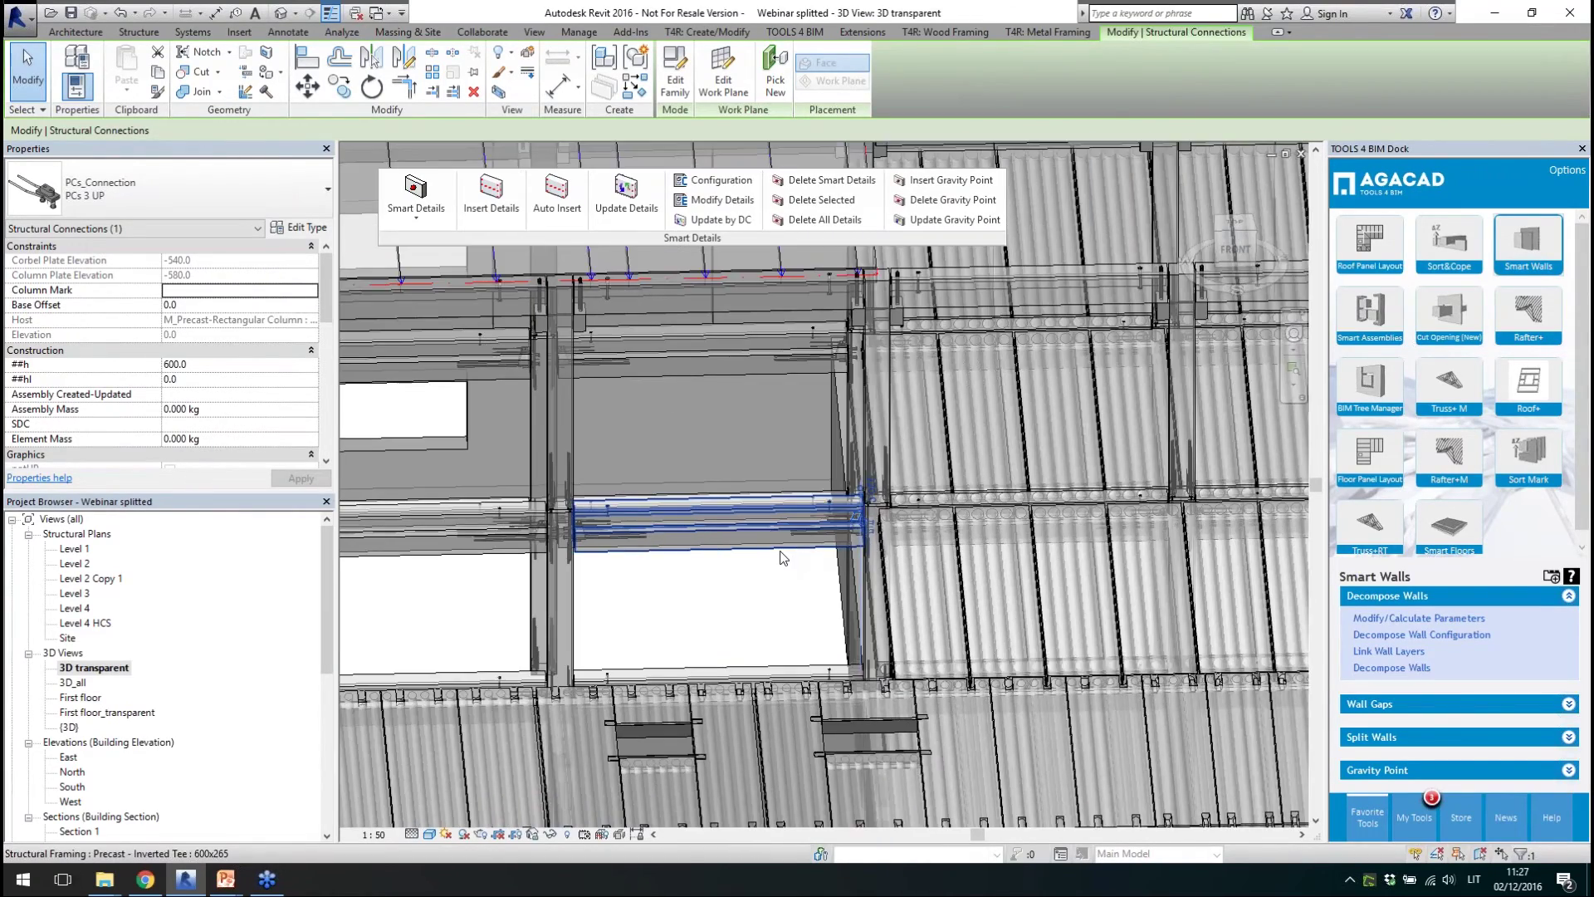
{"action": "middle_click_drag", "start_coordinate": [1001, 551], "coordinate": [822, 465], "text": "shift"}
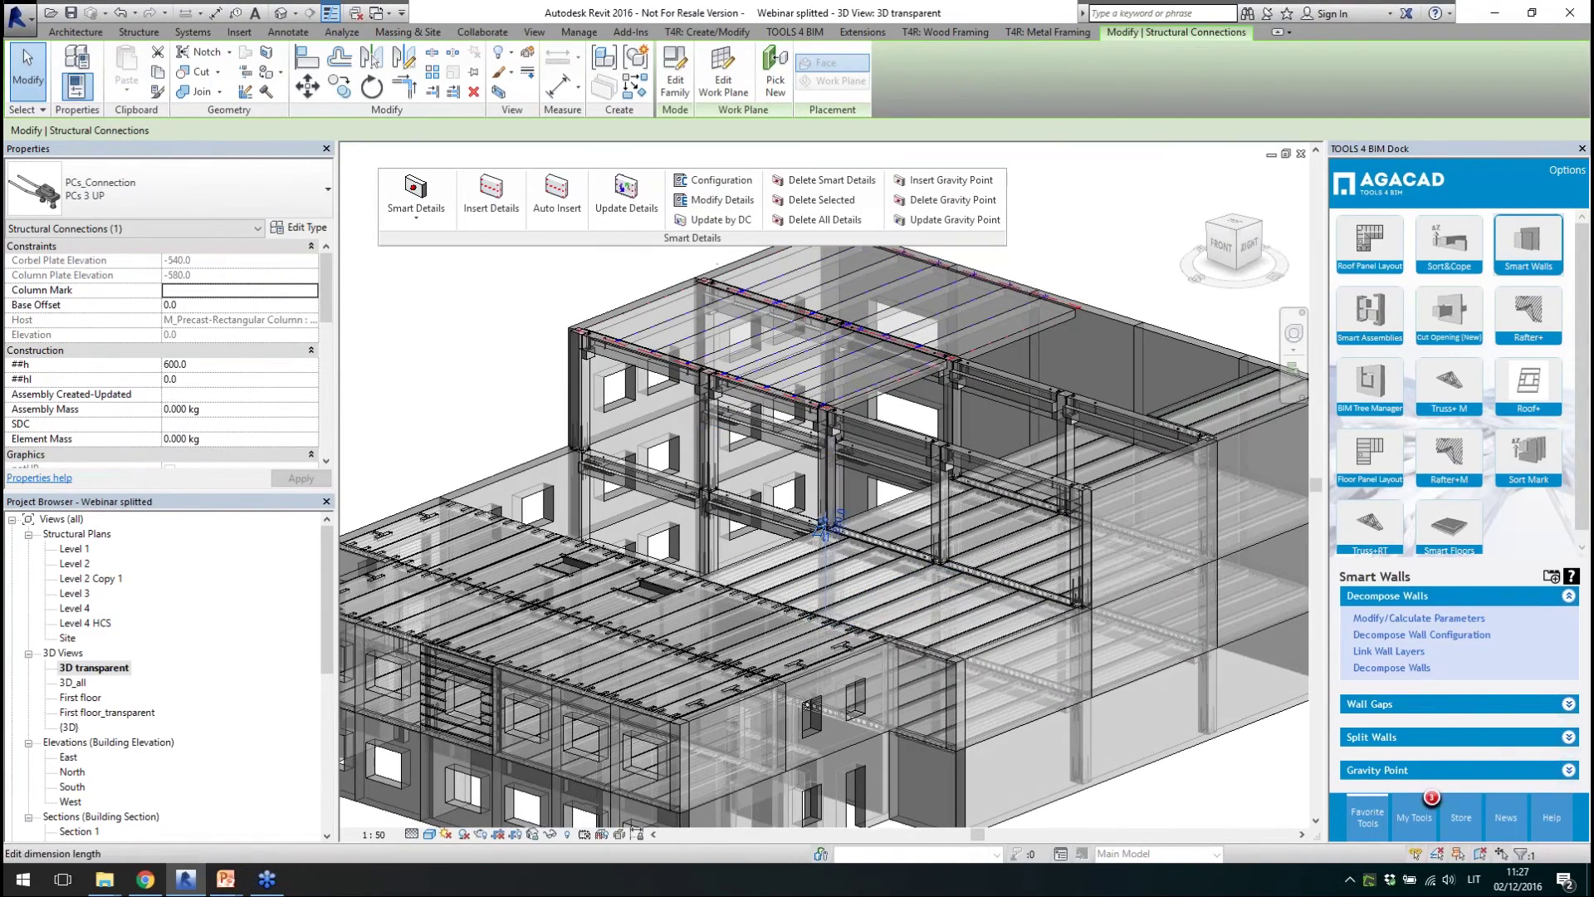
- Open the Level 1 structural plan and, from its section mark, Section 10 to examine the beam-to-column connections of the frame
{"action": "left_click", "coordinate": [74, 549]}
{"action": "double_click", "coordinate": [74, 549]}
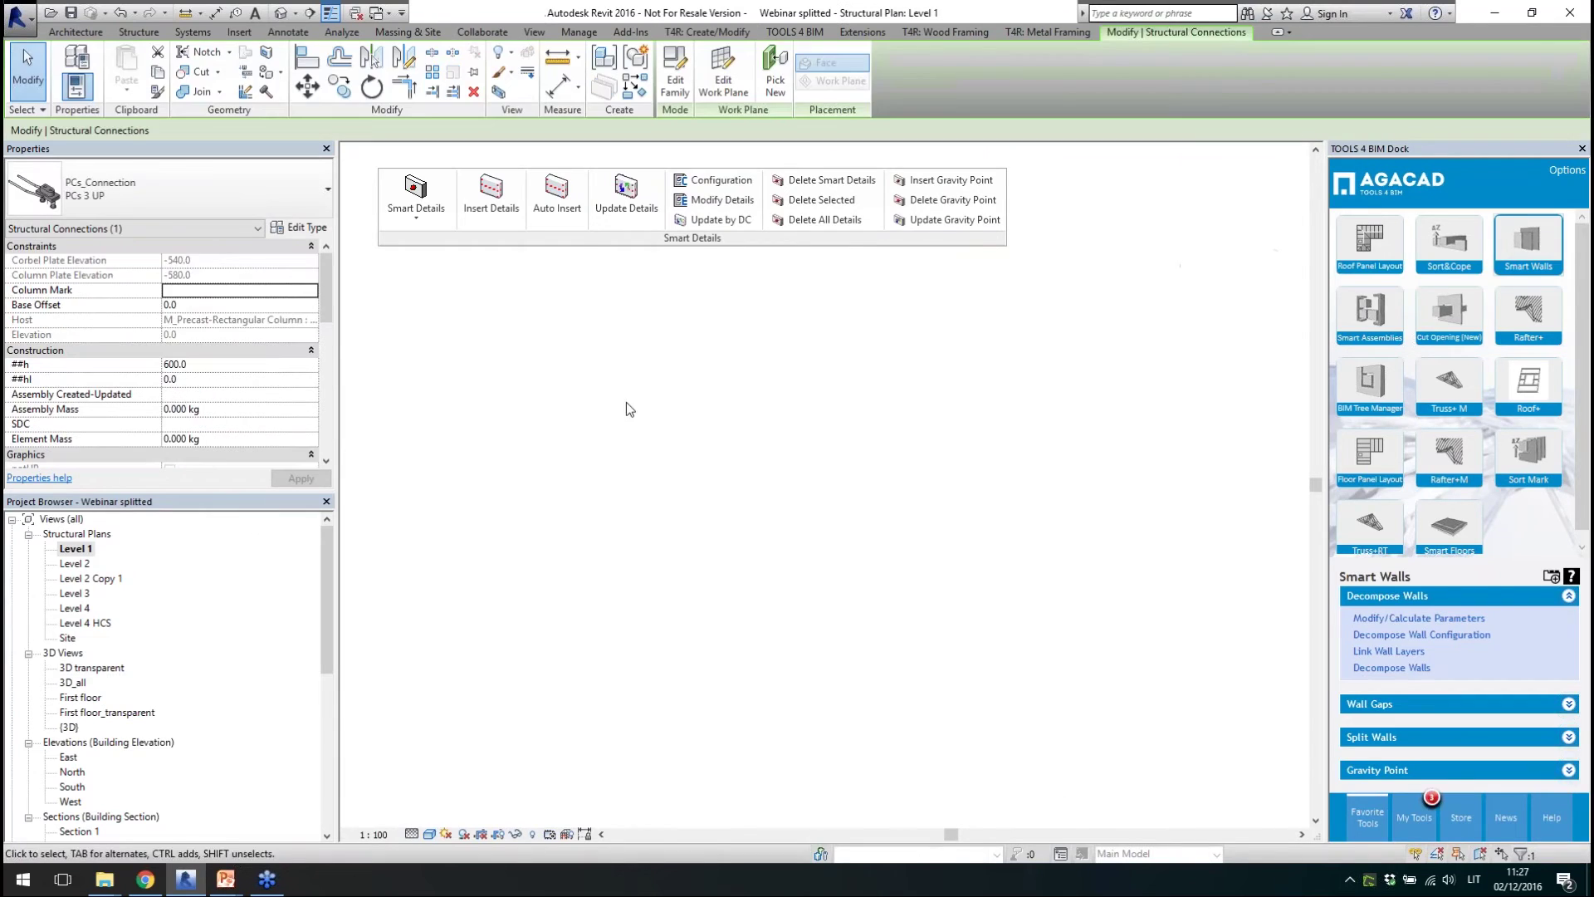
{"action": "scroll", "coordinate": [765, 461], "scroll_direction": "up", "scroll_amount": 2}
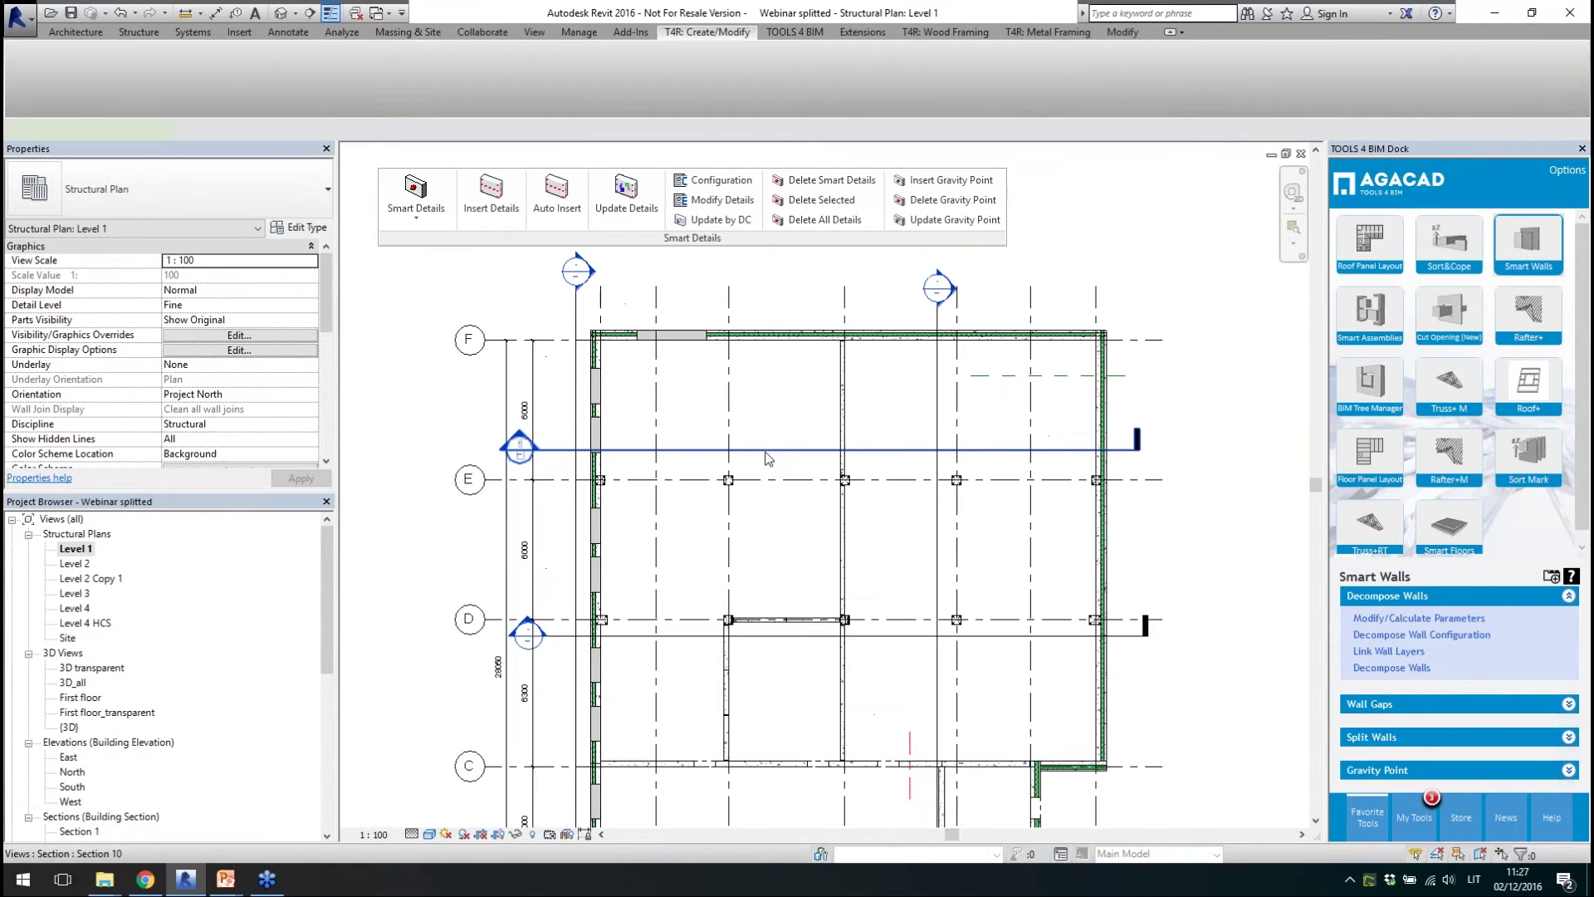
{"action": "double_click", "coordinate": [766, 453]}
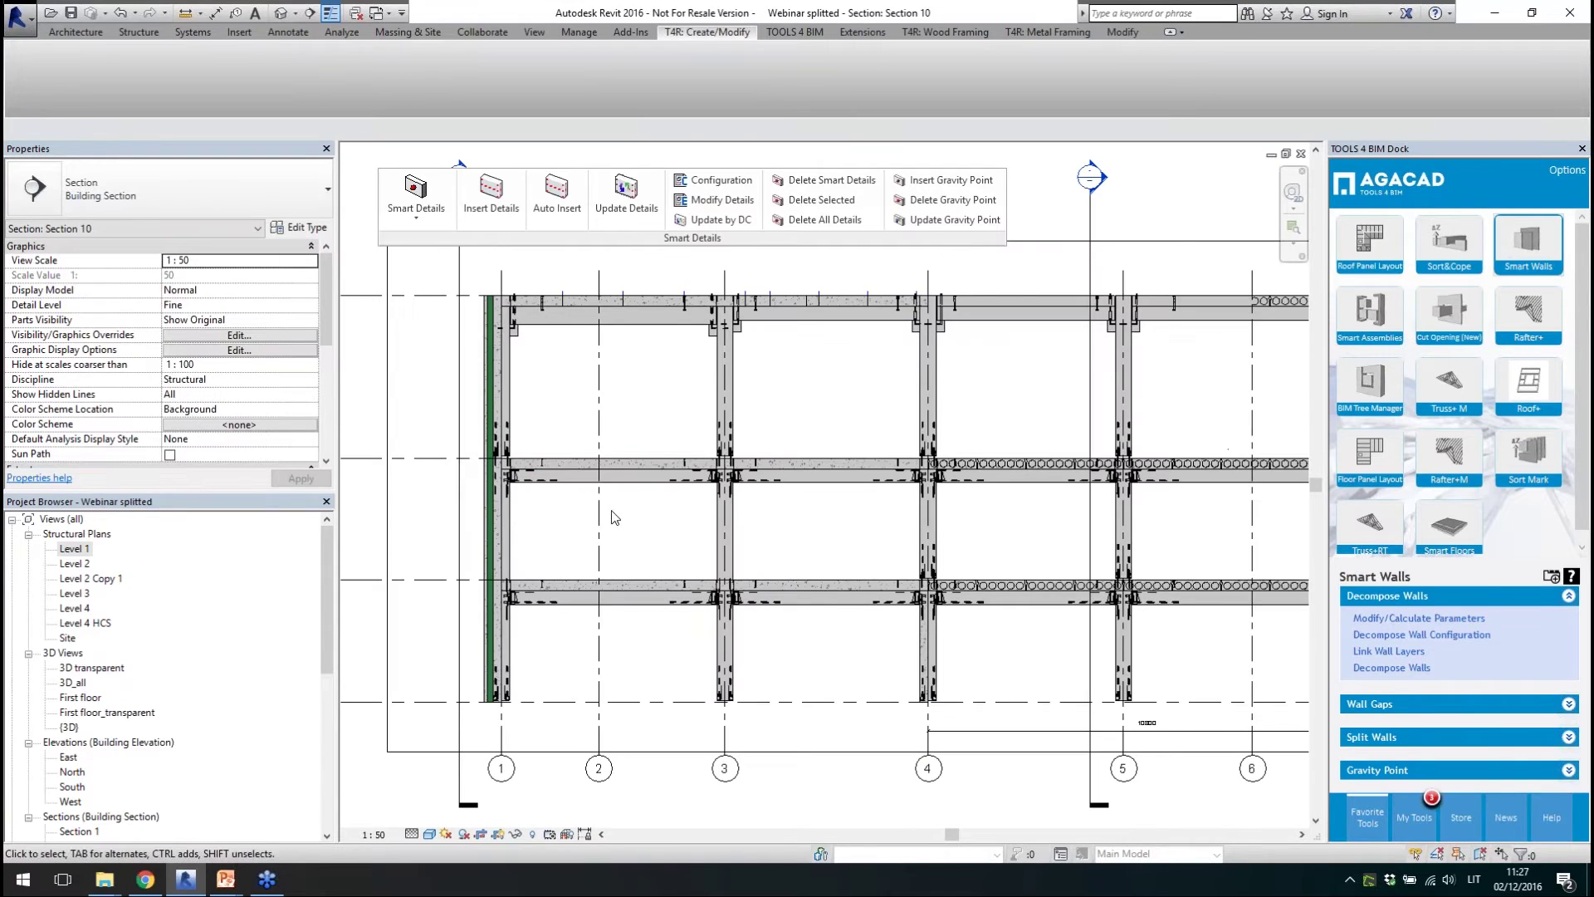
{"action": "scroll", "coordinate": [680, 279], "scroll_direction": "up", "scroll_amount": 4}
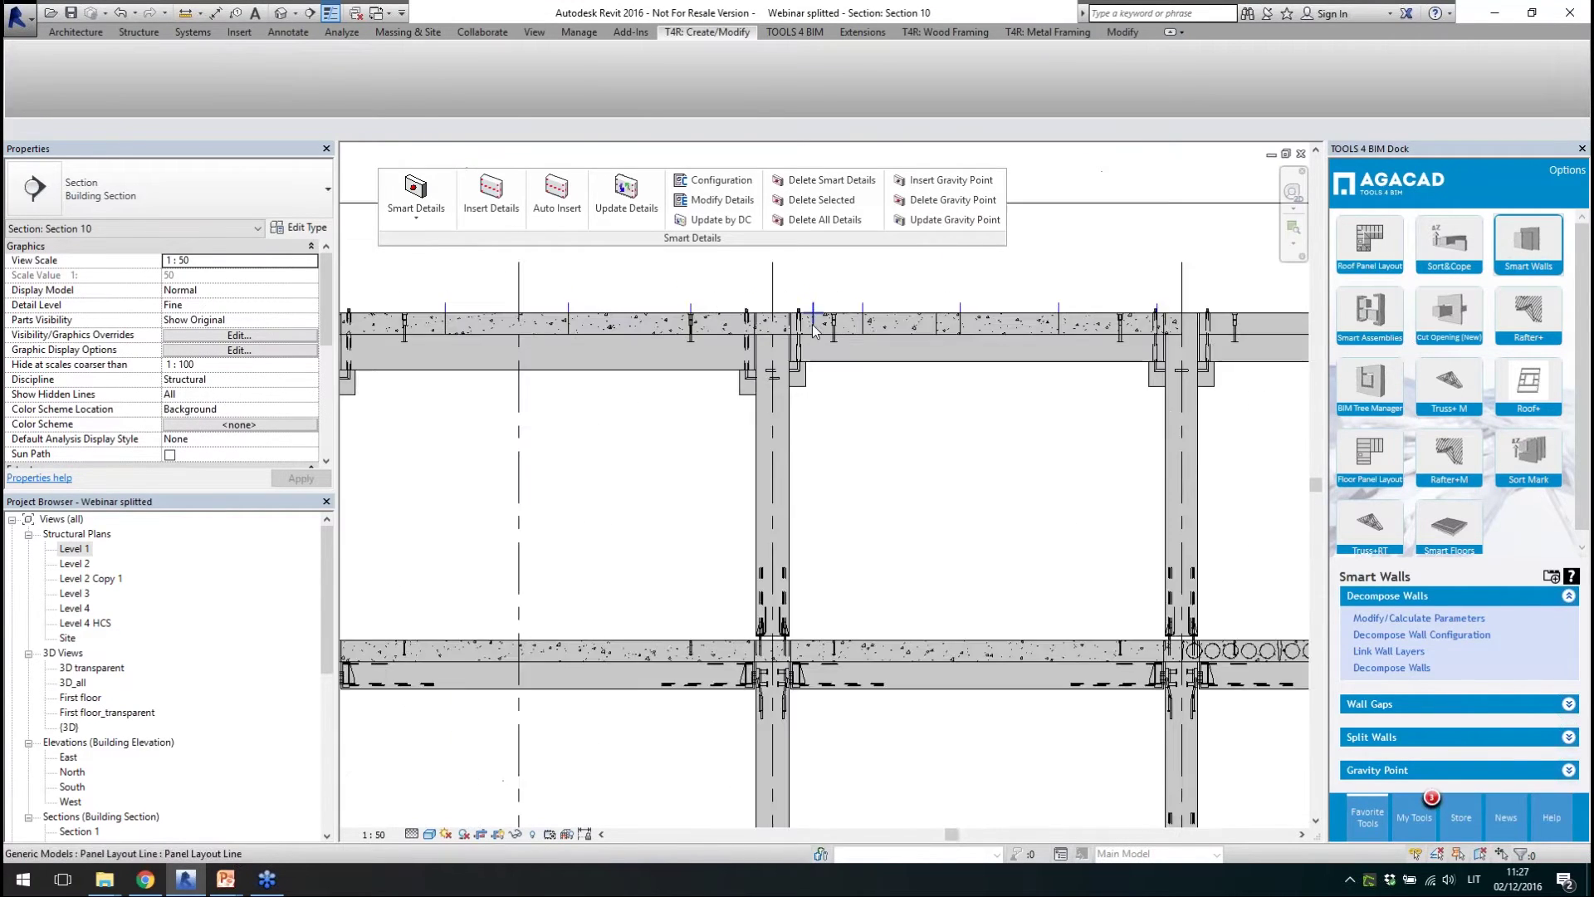
{"action": "scroll", "coordinate": [742, 306], "scroll_direction": "down", "scroll_amount": 4}
- In the Level 1 plan, select the precast edge column at grid D-1 and check its instance and type properties
{"action": "double_click", "coordinate": [74, 549]}
{"action": "scroll", "coordinate": [635, 681], "scroll_direction": "up", "scroll_amount": 5}
{"action": "scroll", "coordinate": [451, 556], "scroll_direction": "up", "scroll_amount": 2}
{"action": "left_click", "coordinate": [500, 457]}
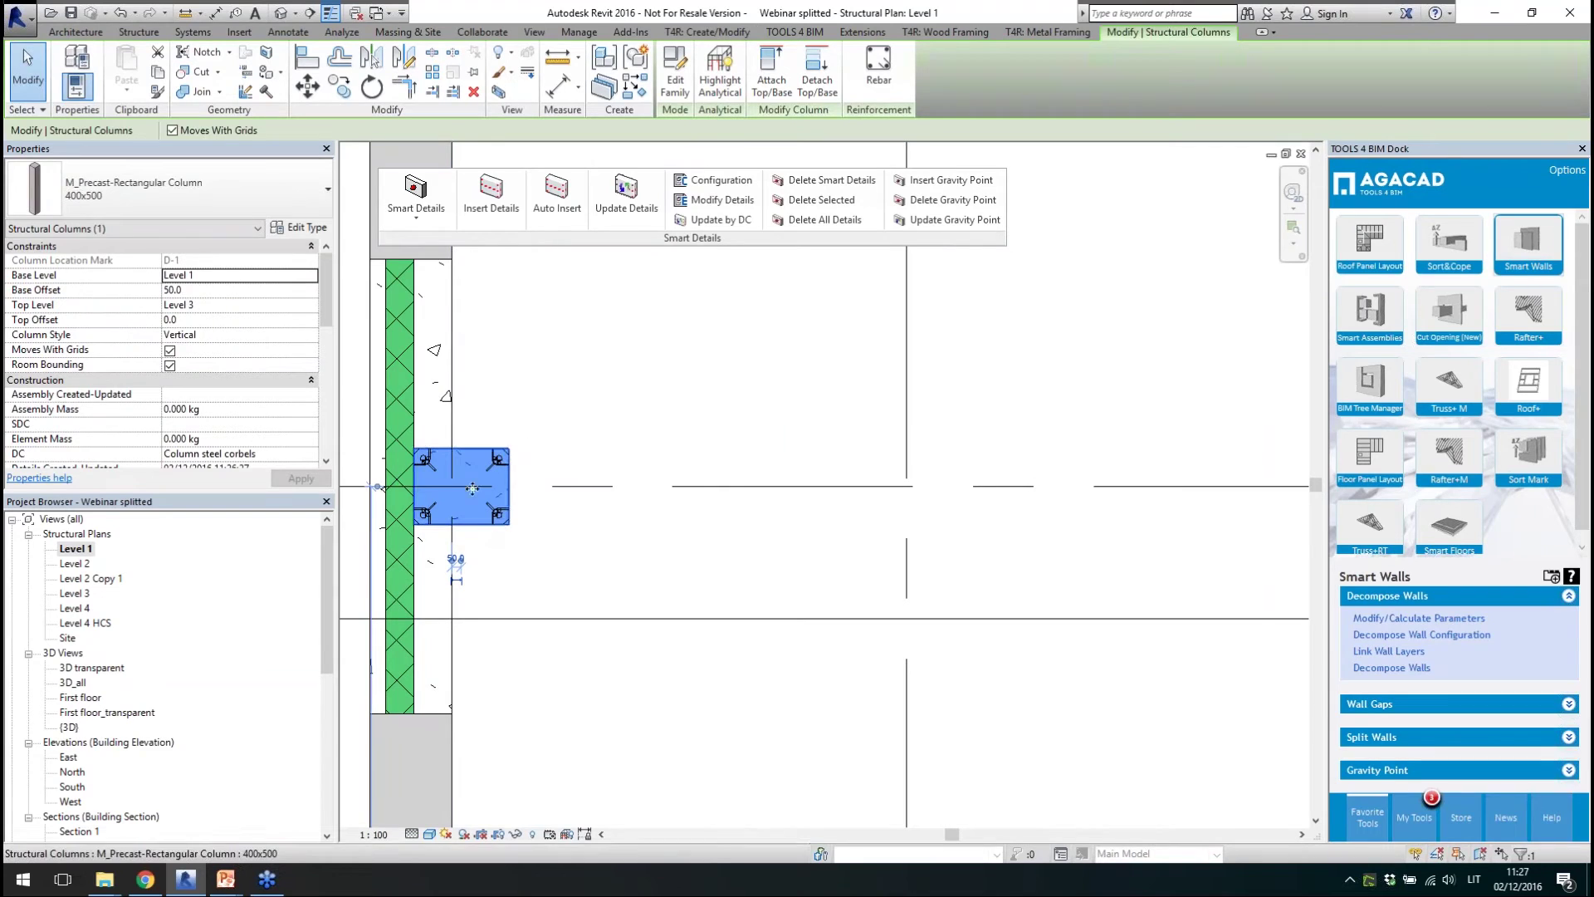
{"action": "key", "text": "Escape"}
{"action": "left_click", "coordinate": [498, 512]}
{"action": "left_click", "coordinate": [480, 560]}
{"action": "left_click", "coordinate": [478, 525]}
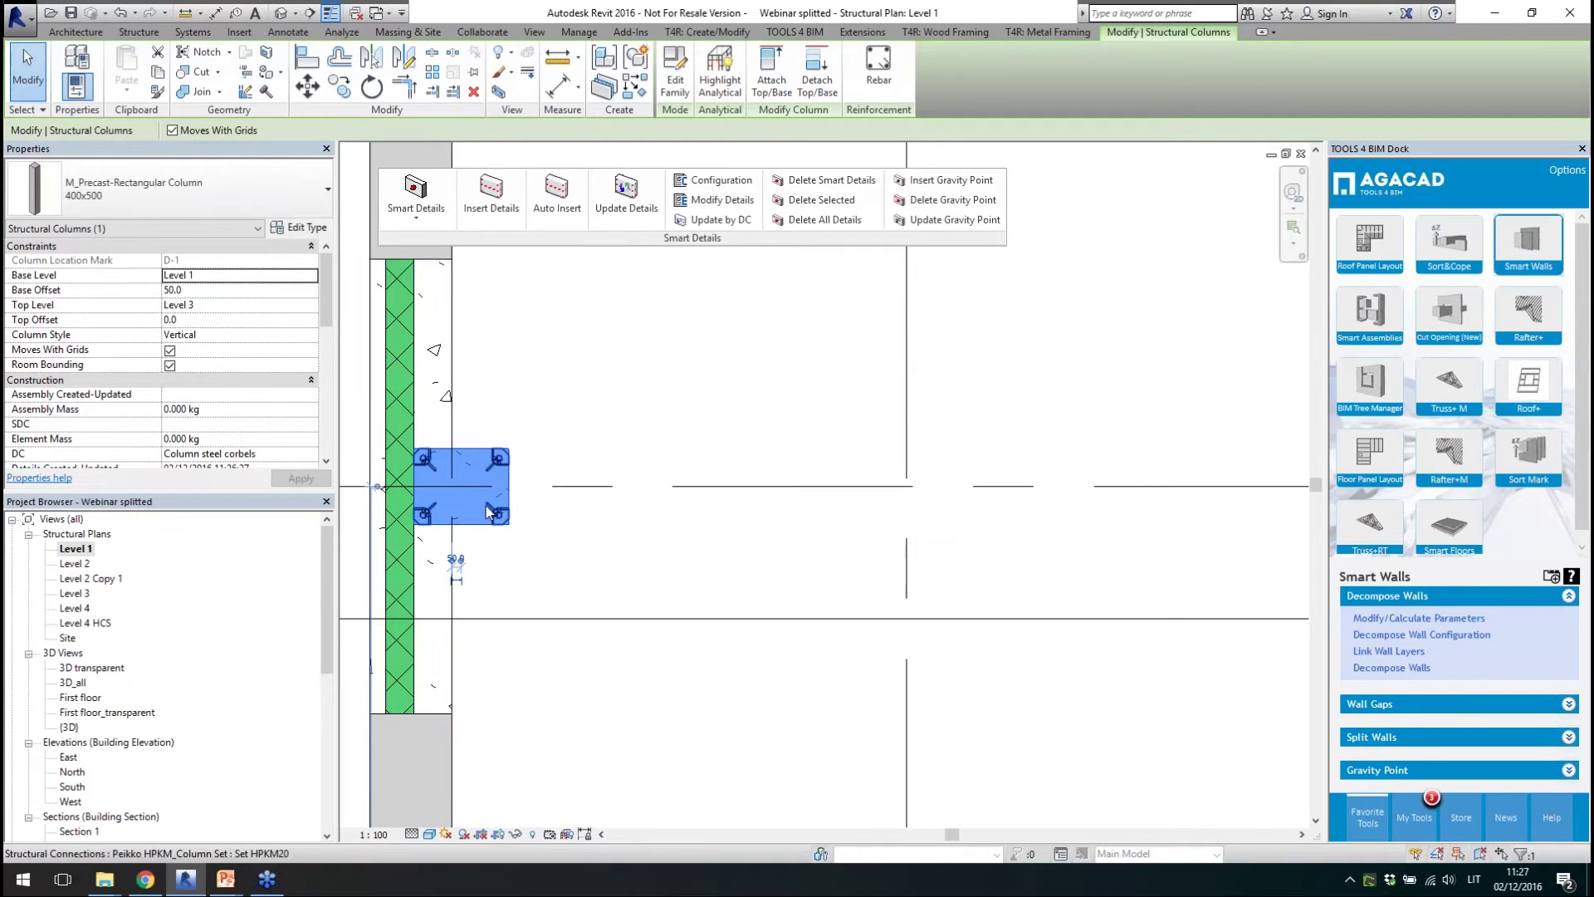
{"action": "left_click_drag", "start_coordinate": [329, 302], "coordinate": [329, 386]}
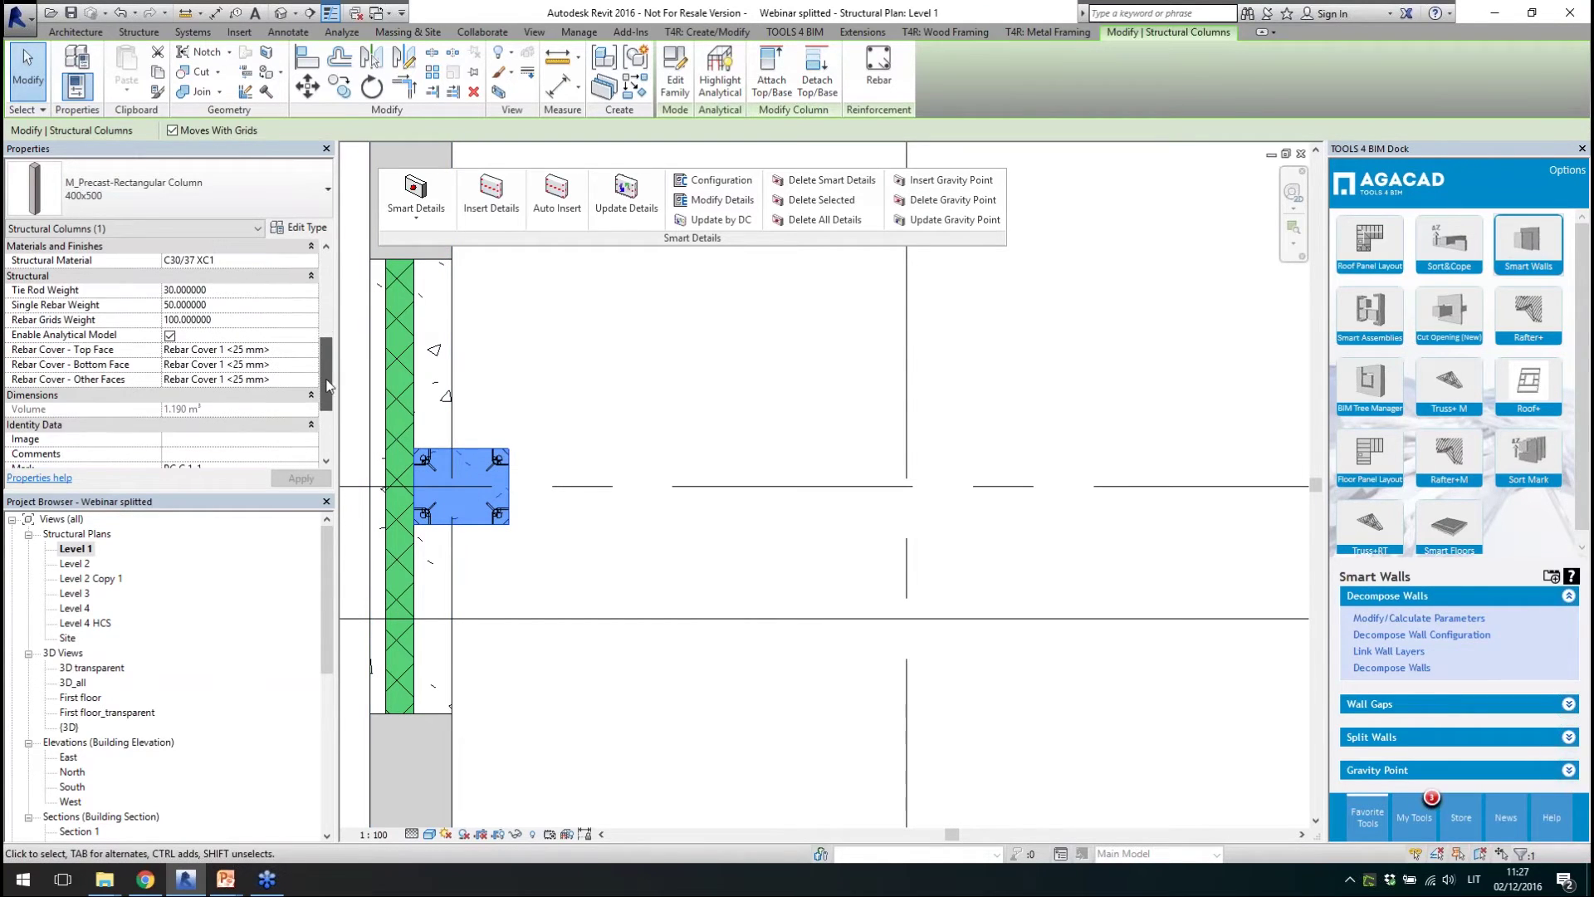
{"action": "left_click", "coordinate": [304, 231]}
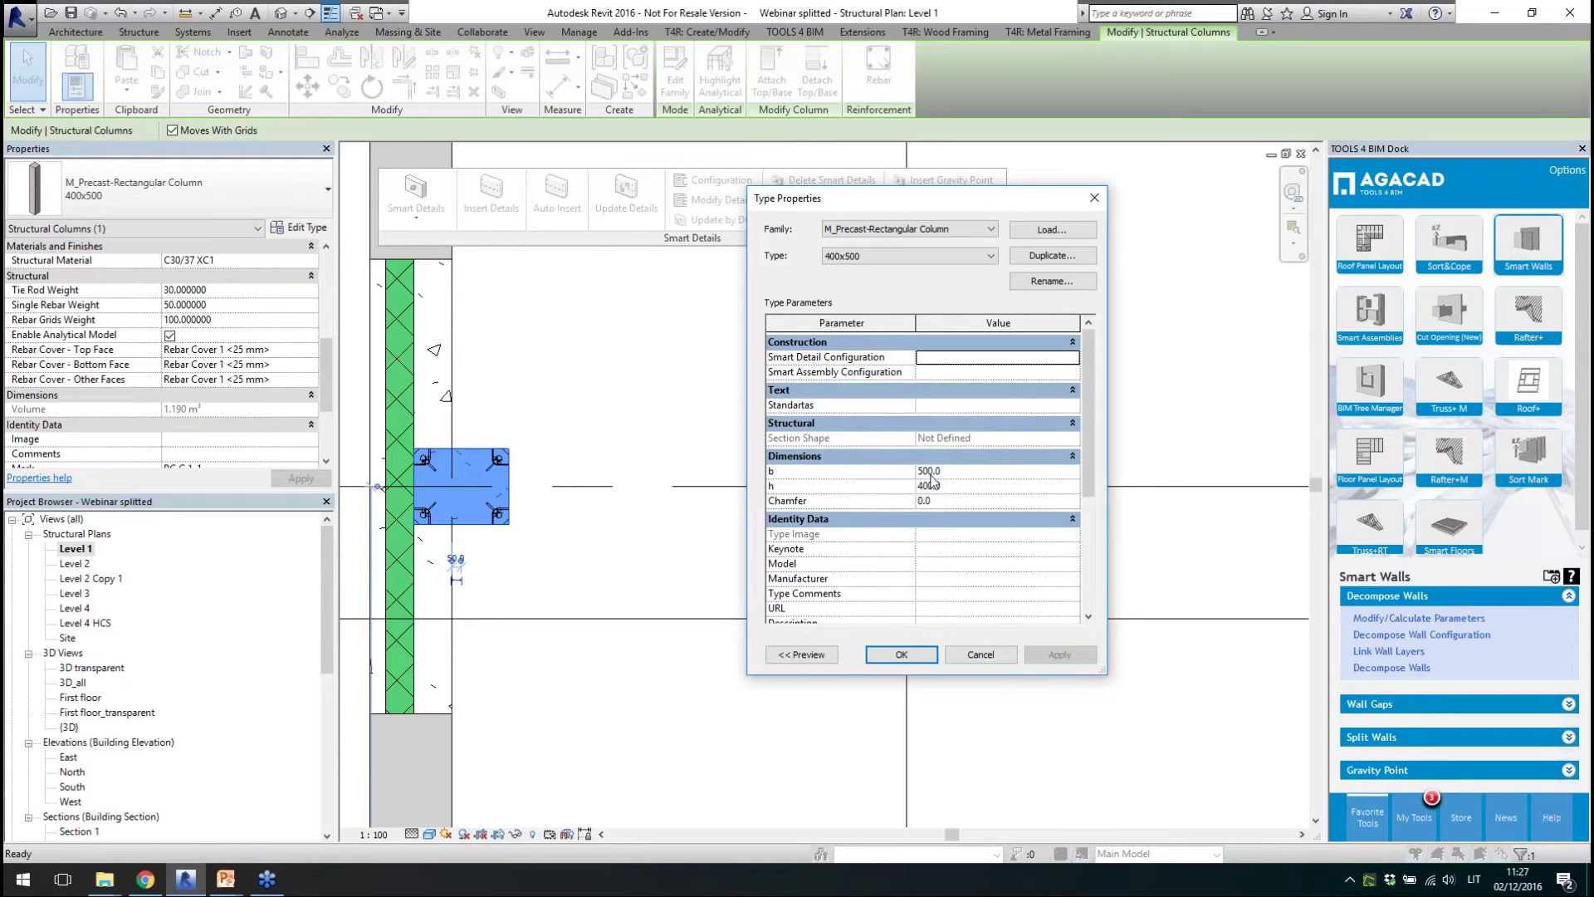
{"action": "left_click", "coordinate": [966, 655]}
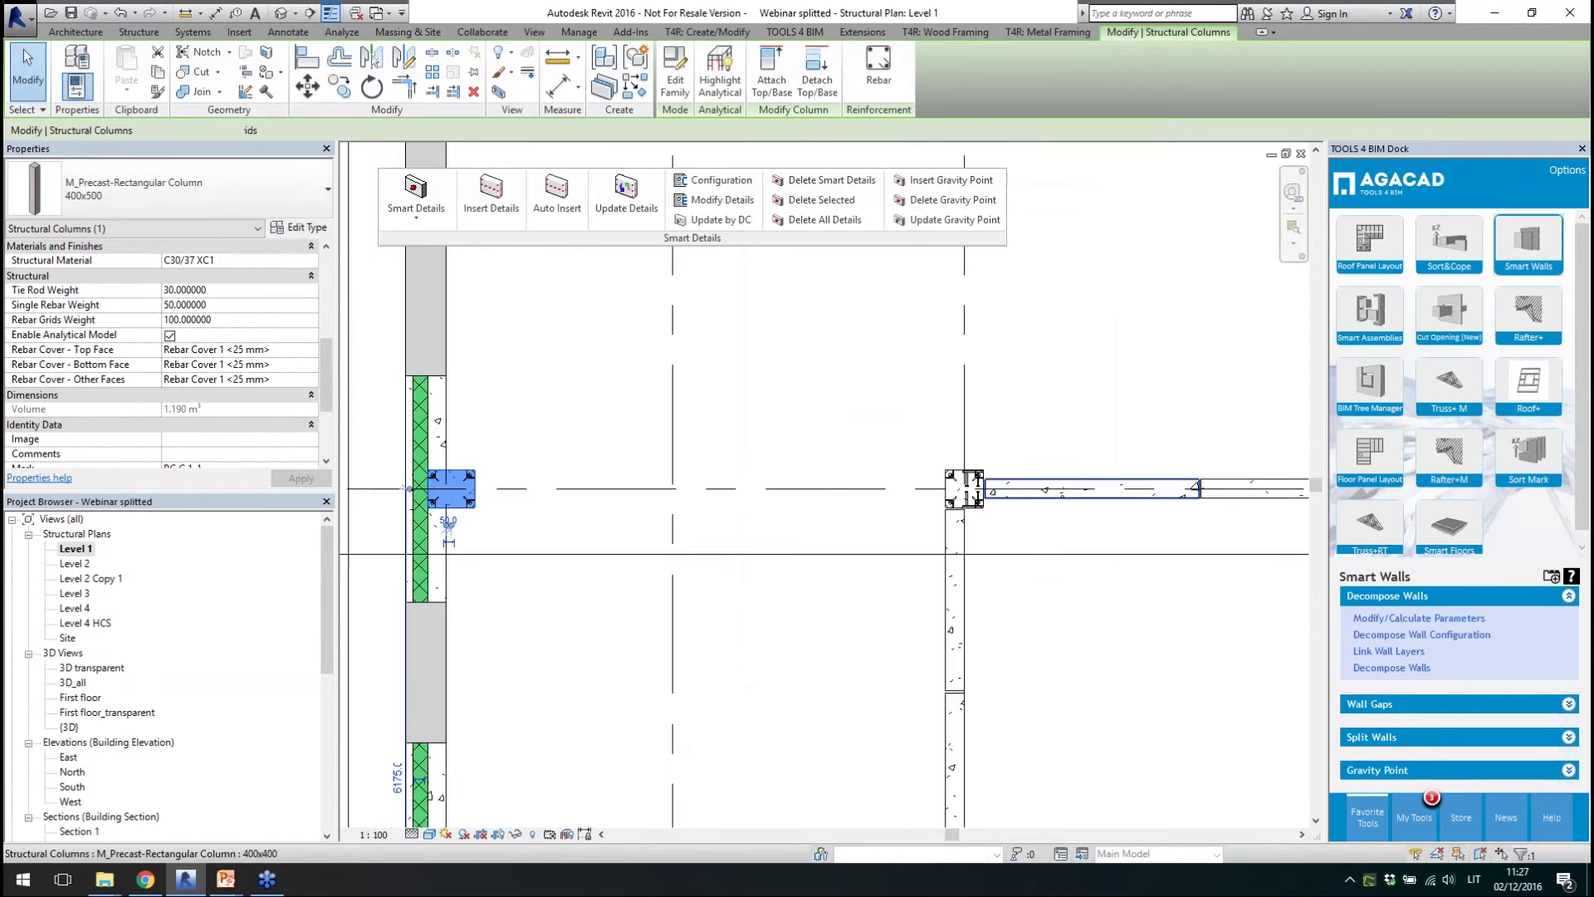
- Select the Peikko HPKM_Column Set connection in the edge column and examine its #h and #b model properties
{"action": "scroll", "coordinate": [1095, 464], "scroll_direction": "down", "scroll_amount": 2}
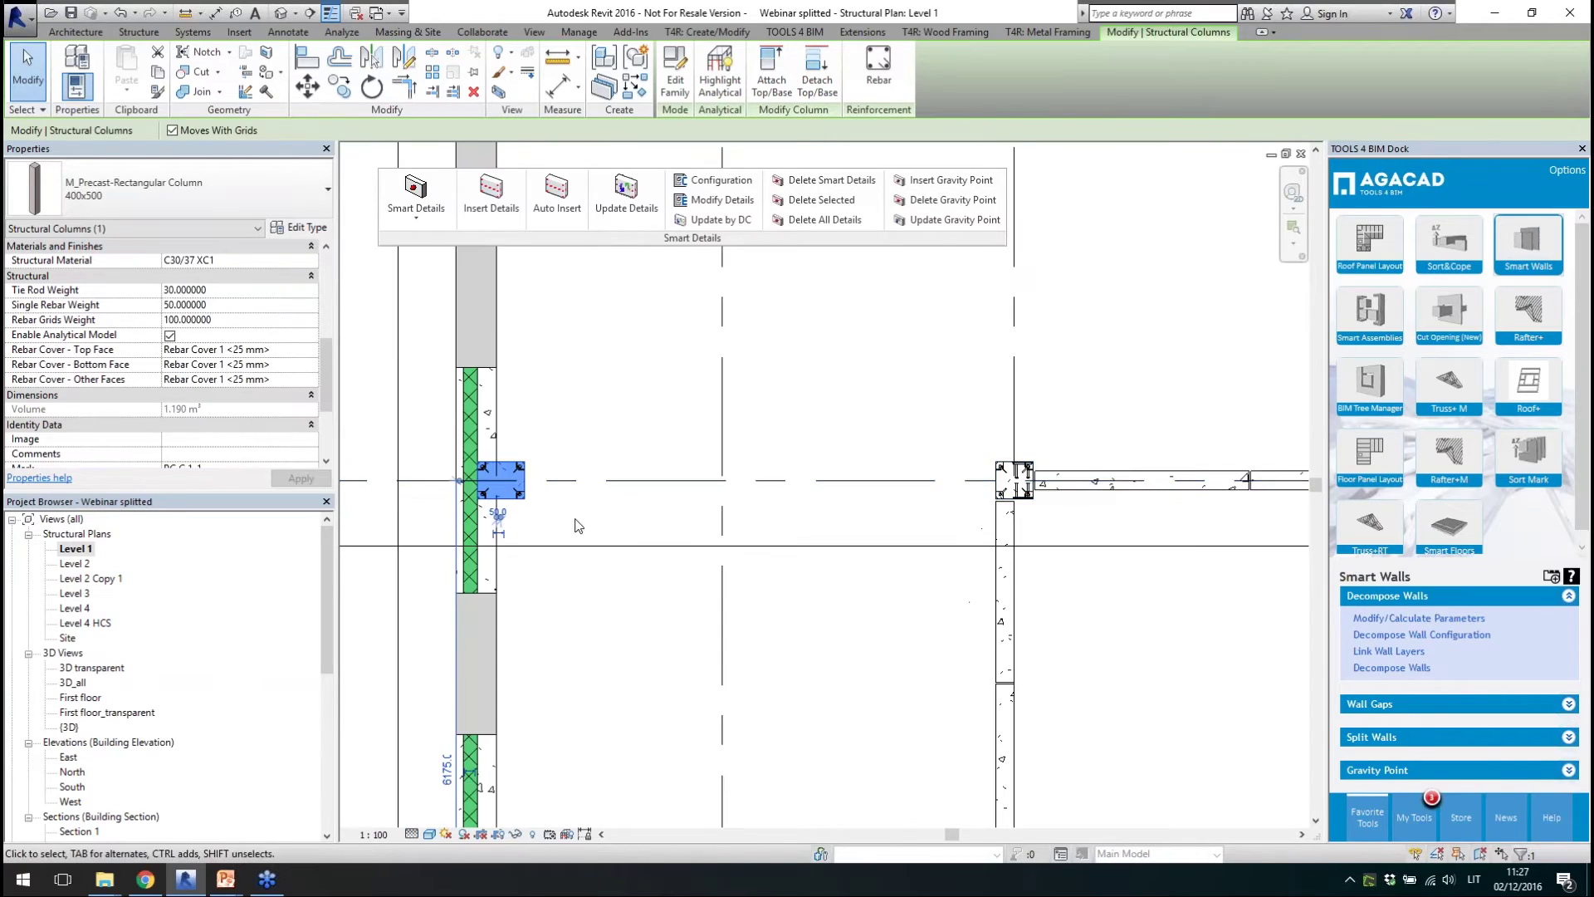
{"action": "scroll", "coordinate": [575, 524], "scroll_direction": "up", "scroll_amount": 1}
{"action": "left_click", "coordinate": [542, 523]}
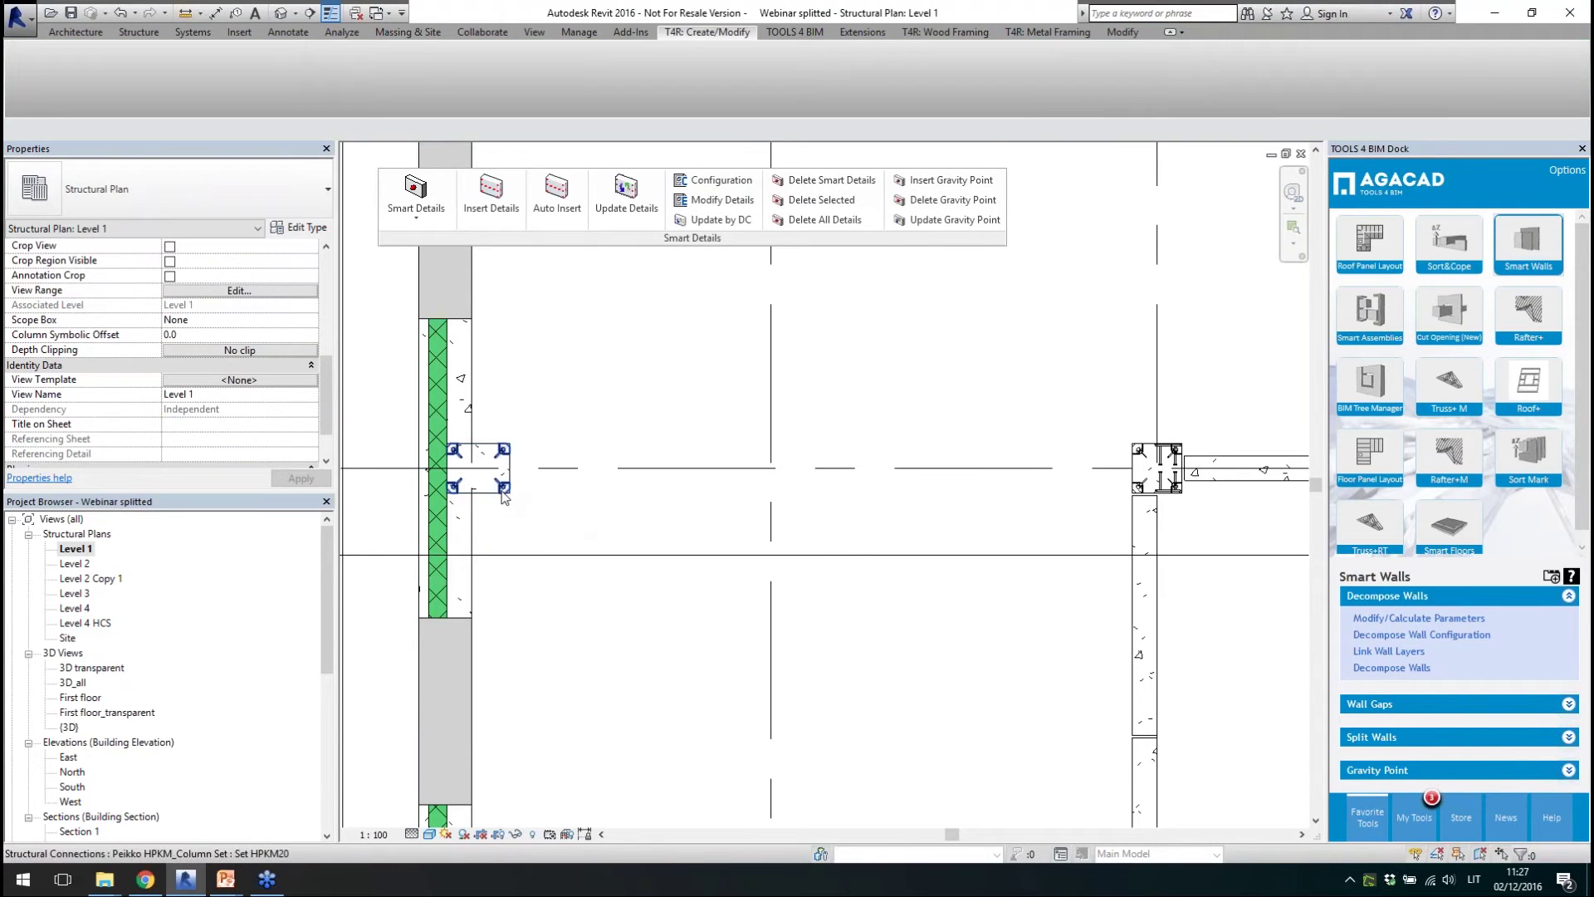
{"action": "left_click", "coordinate": [504, 493]}
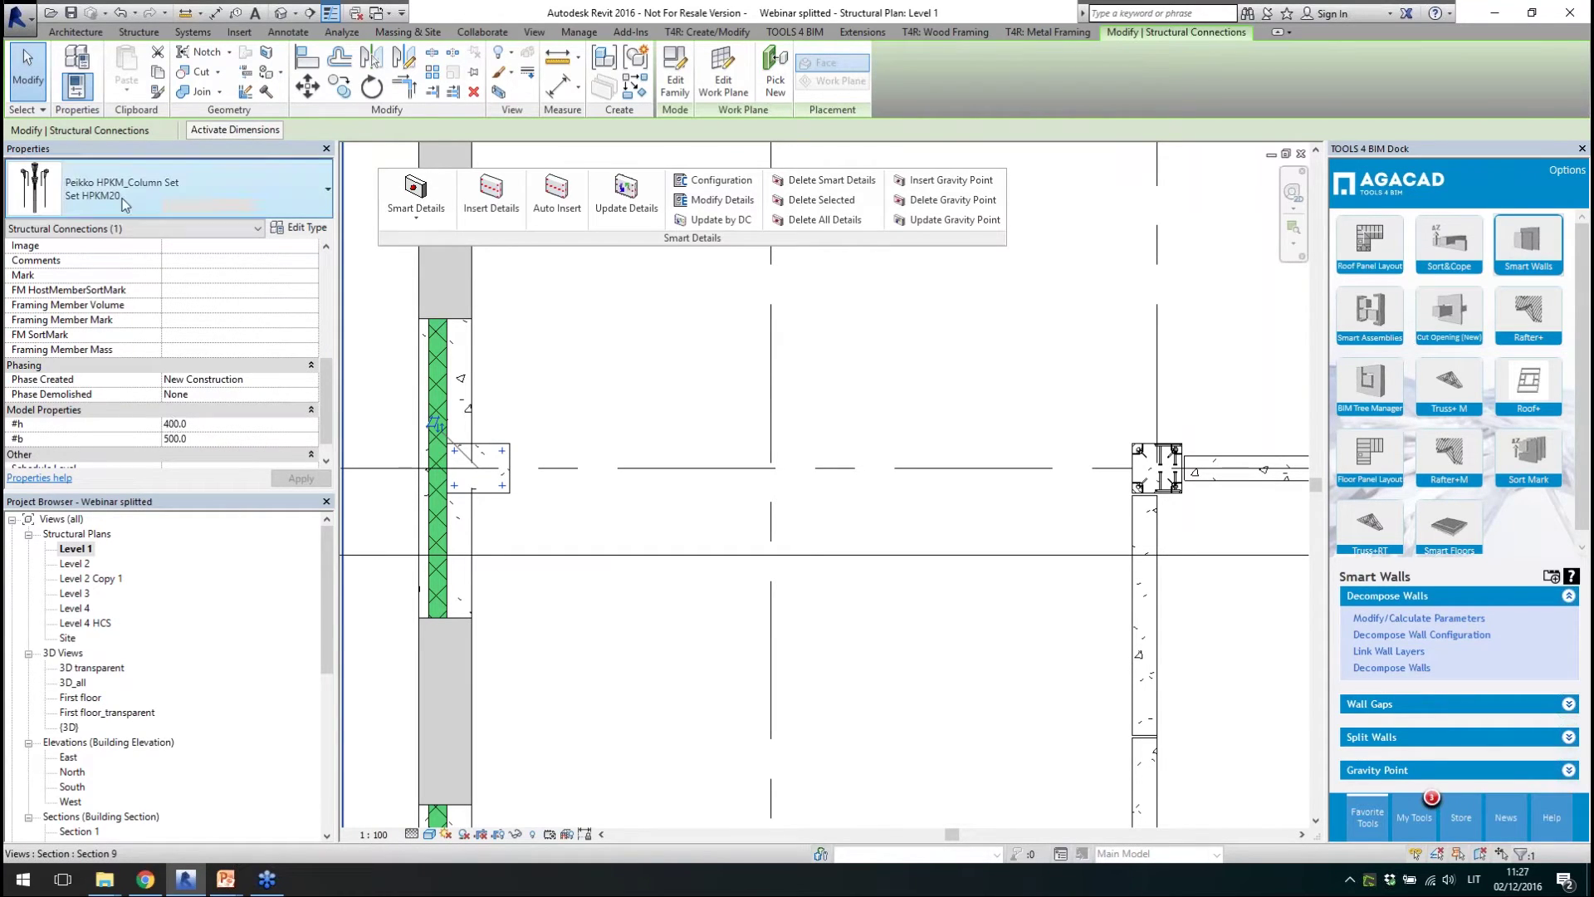
- Open the Peikko HPKM_Column Set family for editing and display its Ref. Level floor plan
{"action": "left_click", "coordinate": [675, 76]}
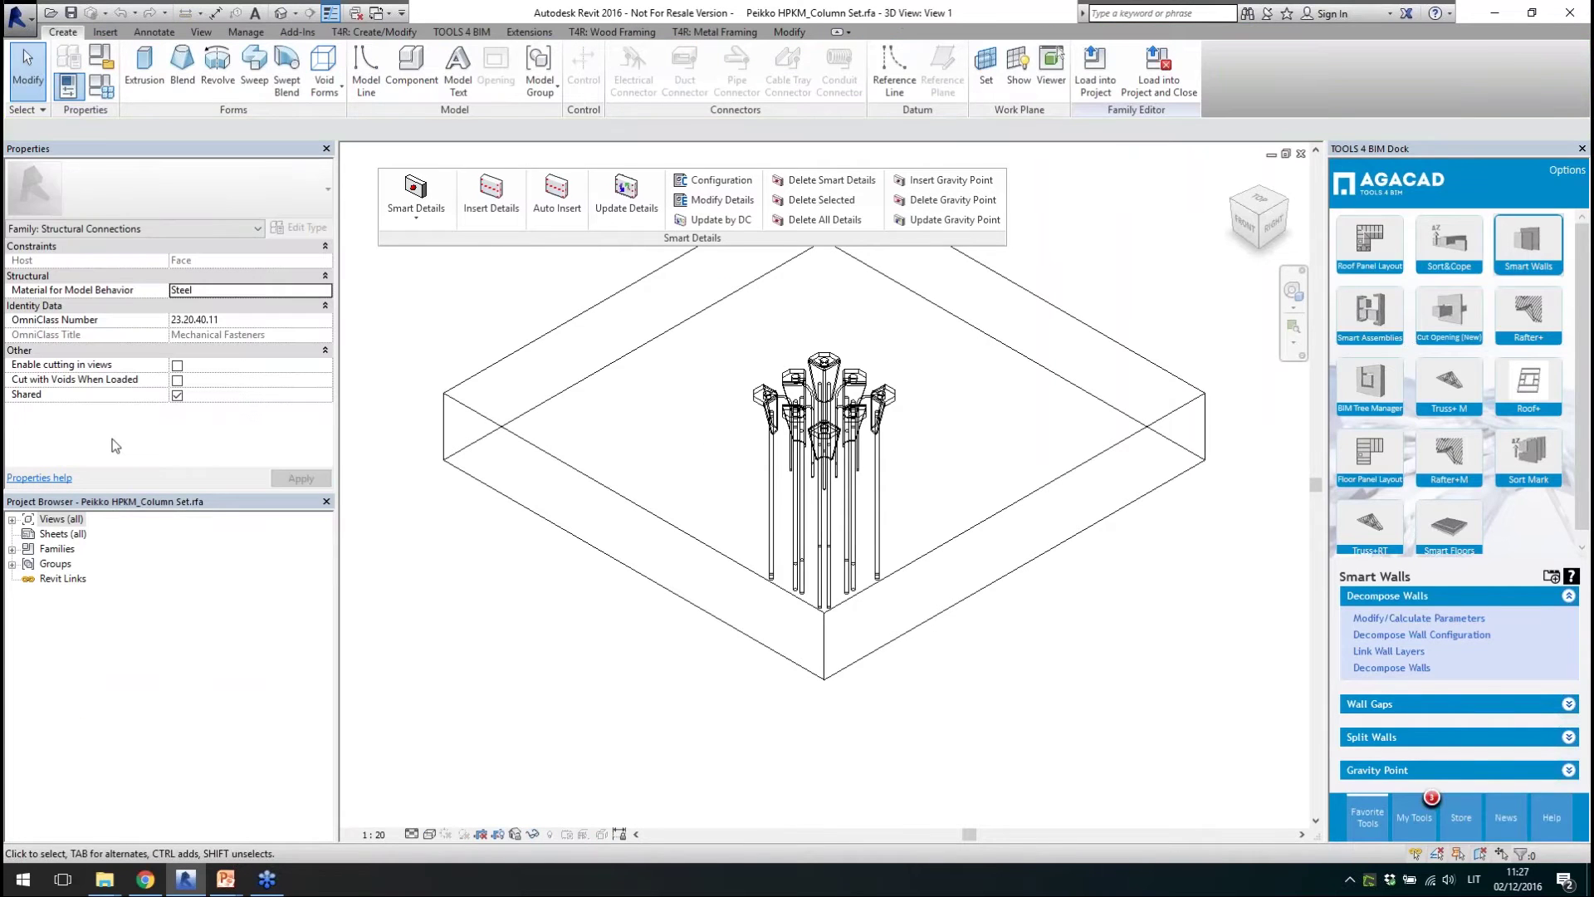
{"action": "double_click", "coordinate": [61, 520]}
{"action": "double_click", "coordinate": [67, 534]}
{"action": "double_click", "coordinate": [82, 549]}
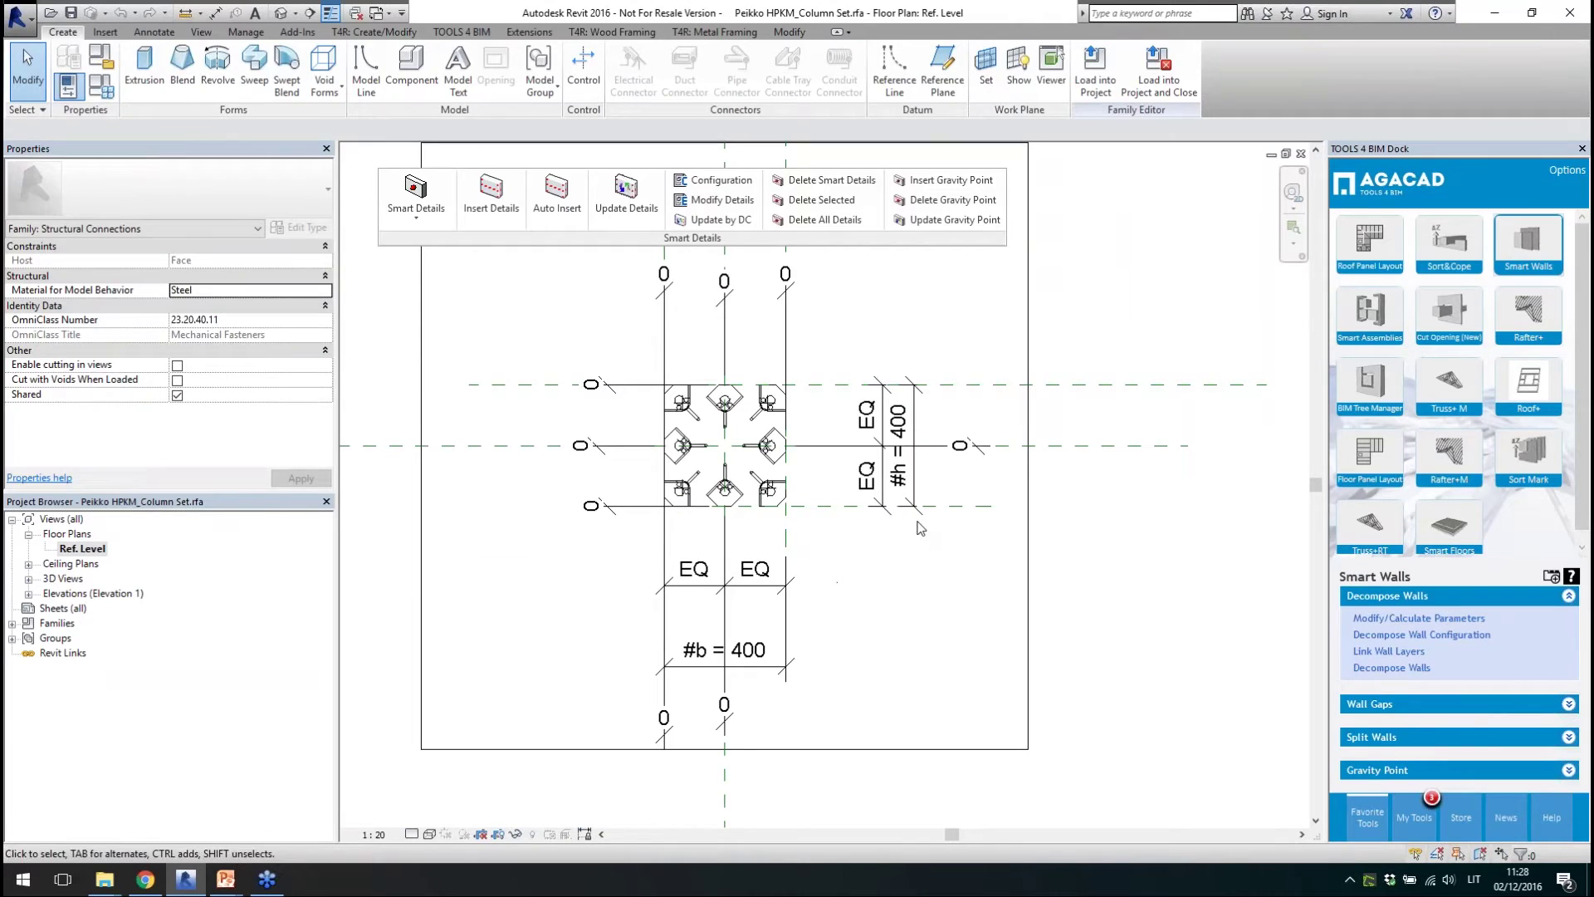
- Examine the #h and #b dimension parameters in the family plan, and return to the project's Level 1 plan
{"action": "left_click", "coordinate": [917, 519]}
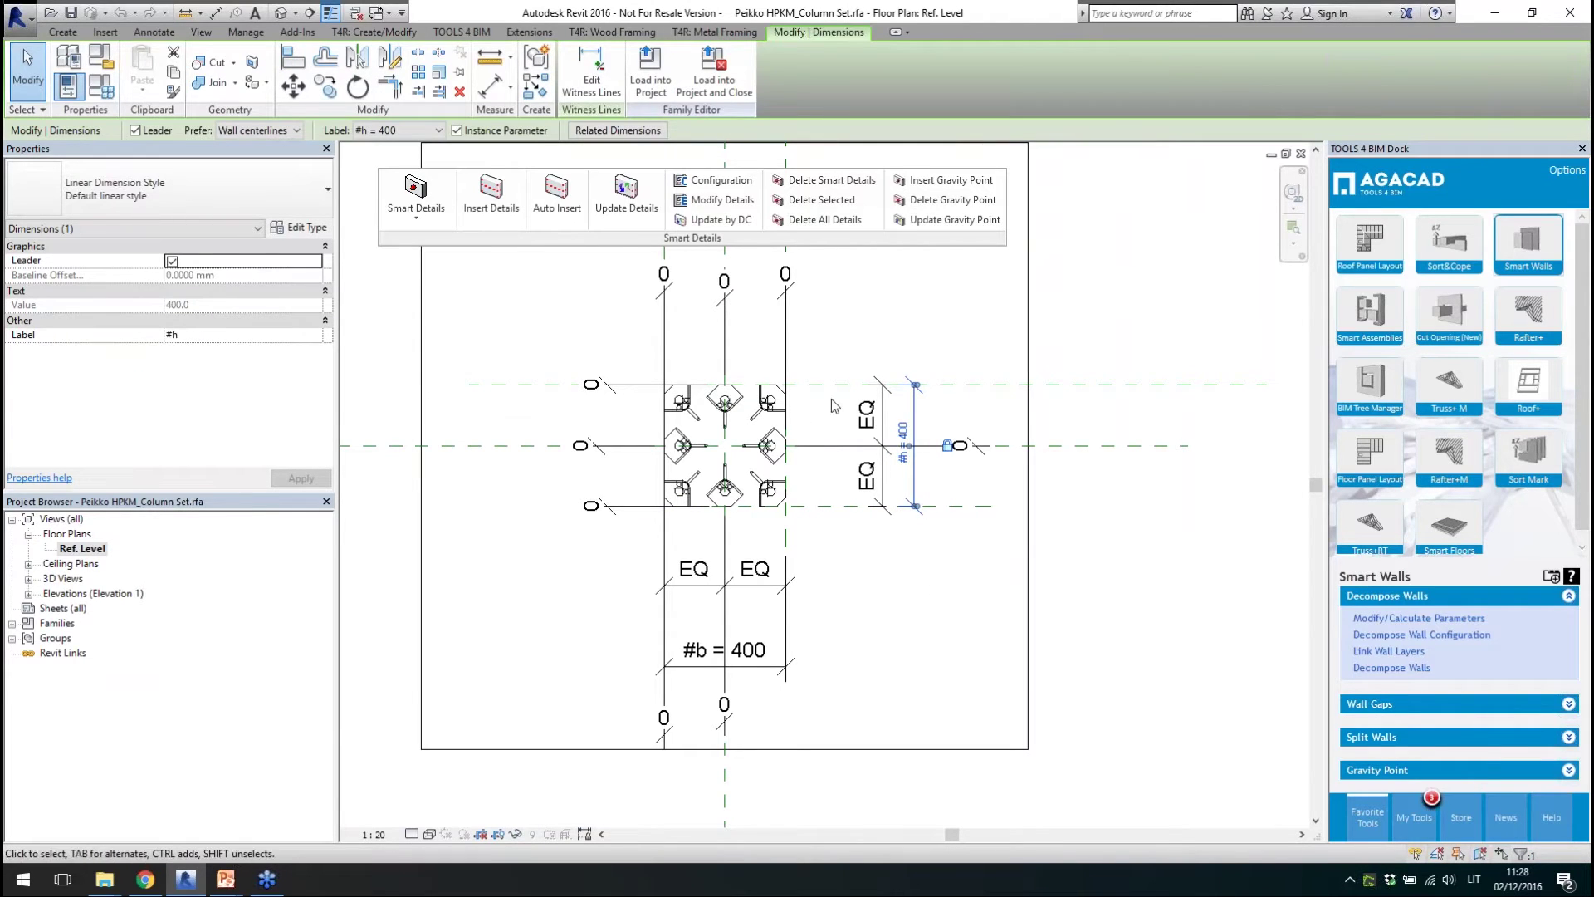
{"action": "left_click", "coordinate": [835, 555]}
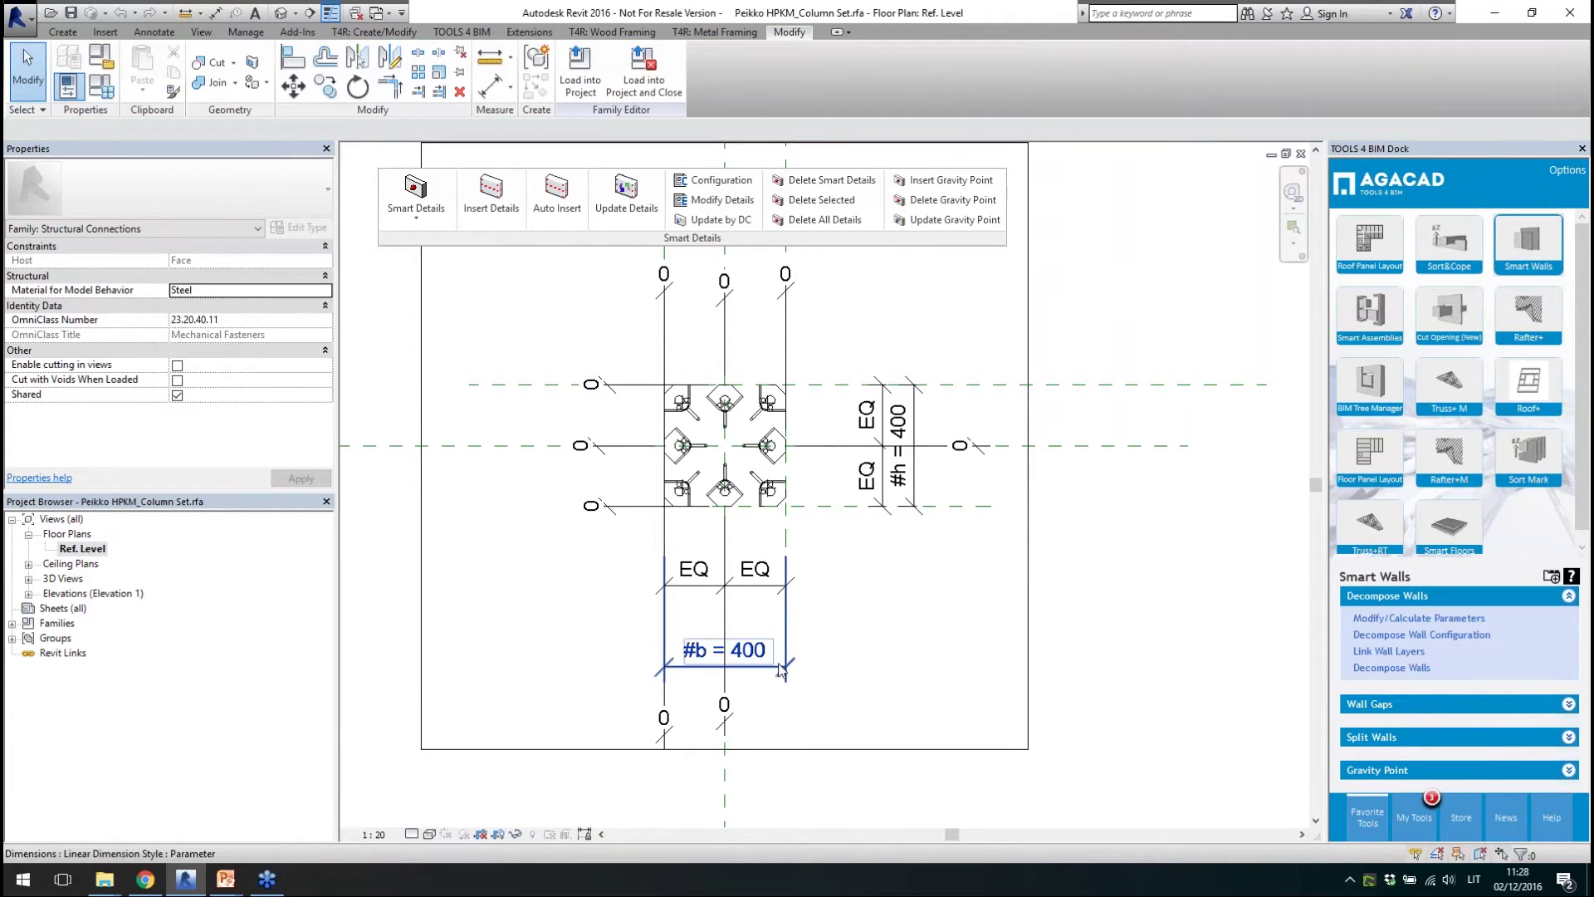
{"action": "left_click", "coordinate": [731, 651]}
{"action": "left_click", "coordinate": [861, 554]}
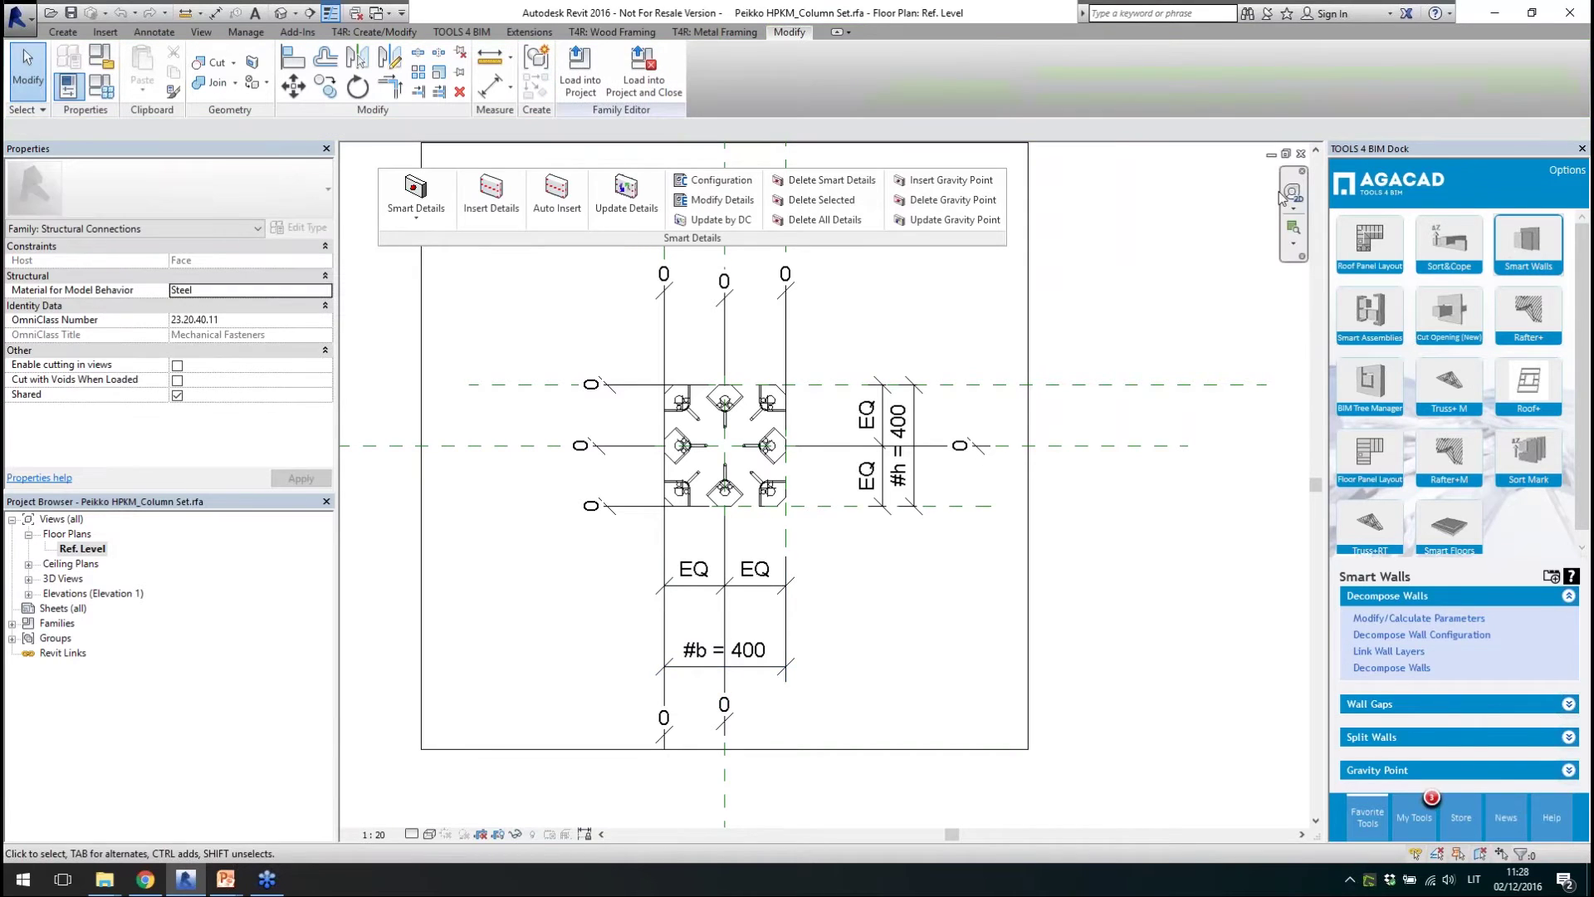
{"action": "left_click", "coordinate": [1301, 153]}
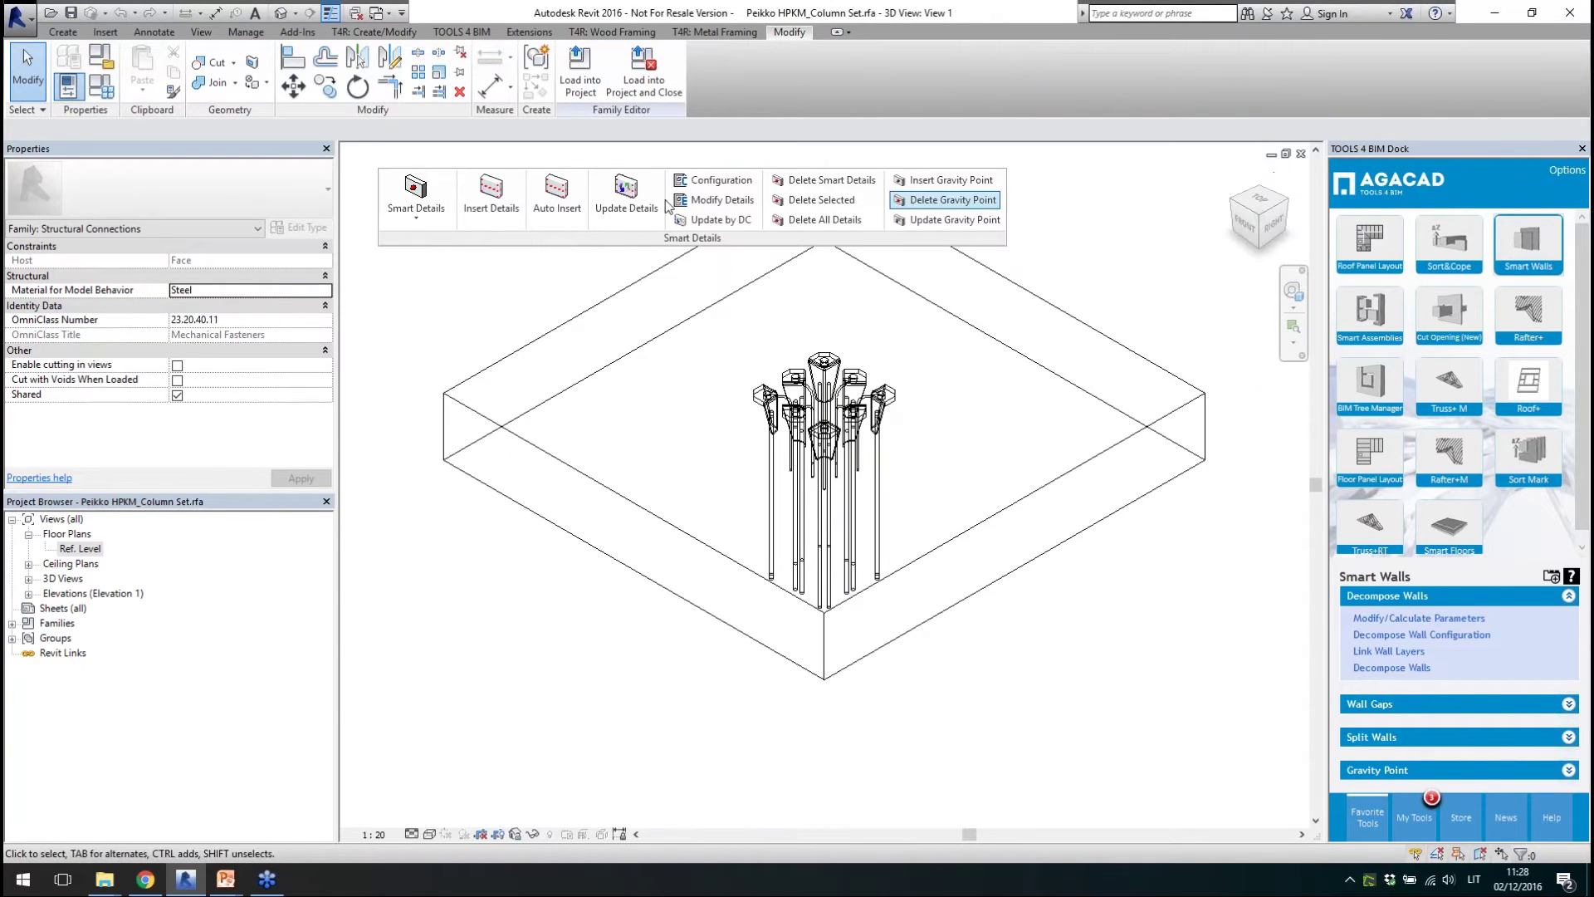
{"action": "left_click", "coordinate": [356, 14]}
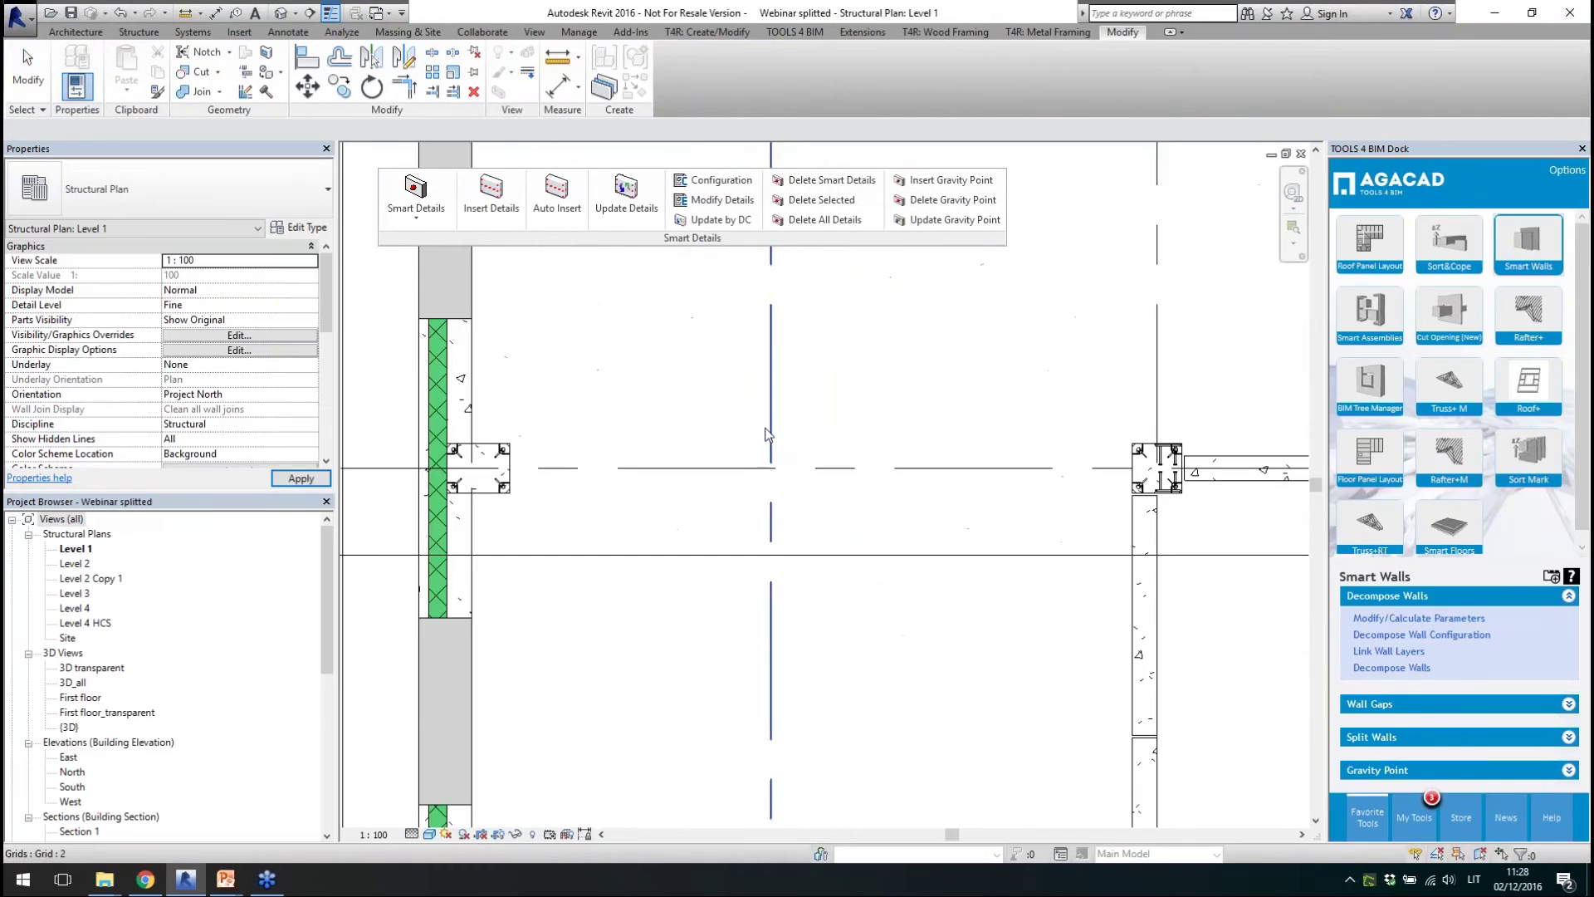
- Inspect the Peikko set in the edge column, and select that column together with the 400x400 column at the interior wall corner for comparison
{"action": "scroll", "coordinate": [510, 511], "scroll_direction": "up", "scroll_amount": 2}
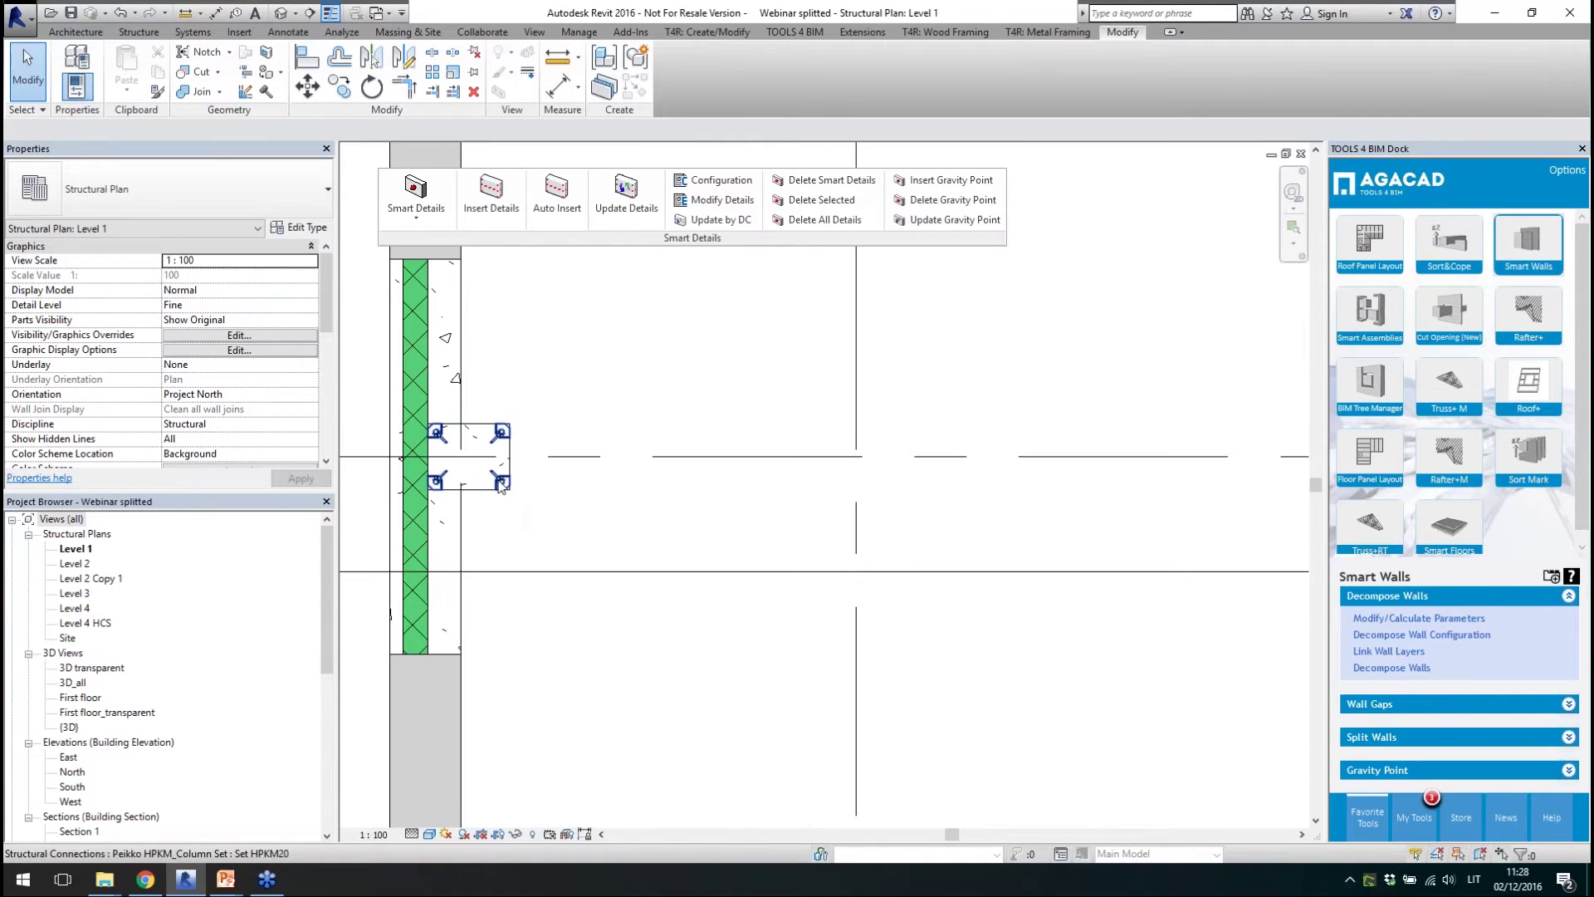
{"action": "left_click", "coordinate": [502, 486]}
{"action": "scroll", "coordinate": [386, 470], "scroll_direction": "up", "scroll_amount": 2}
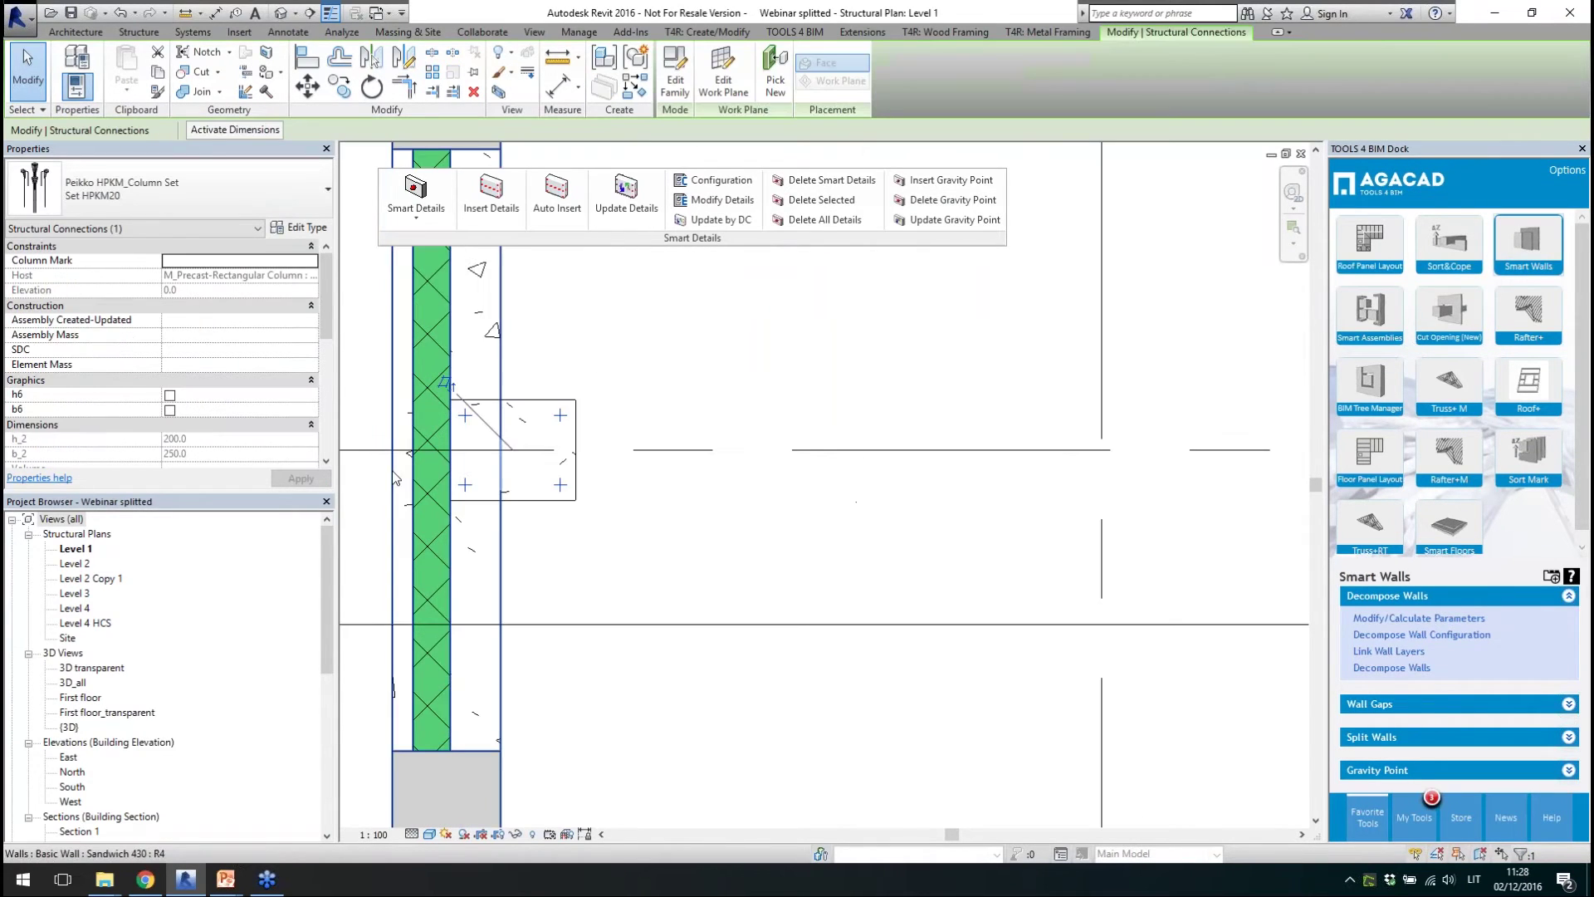
{"action": "left_click", "coordinate": [538, 534]}
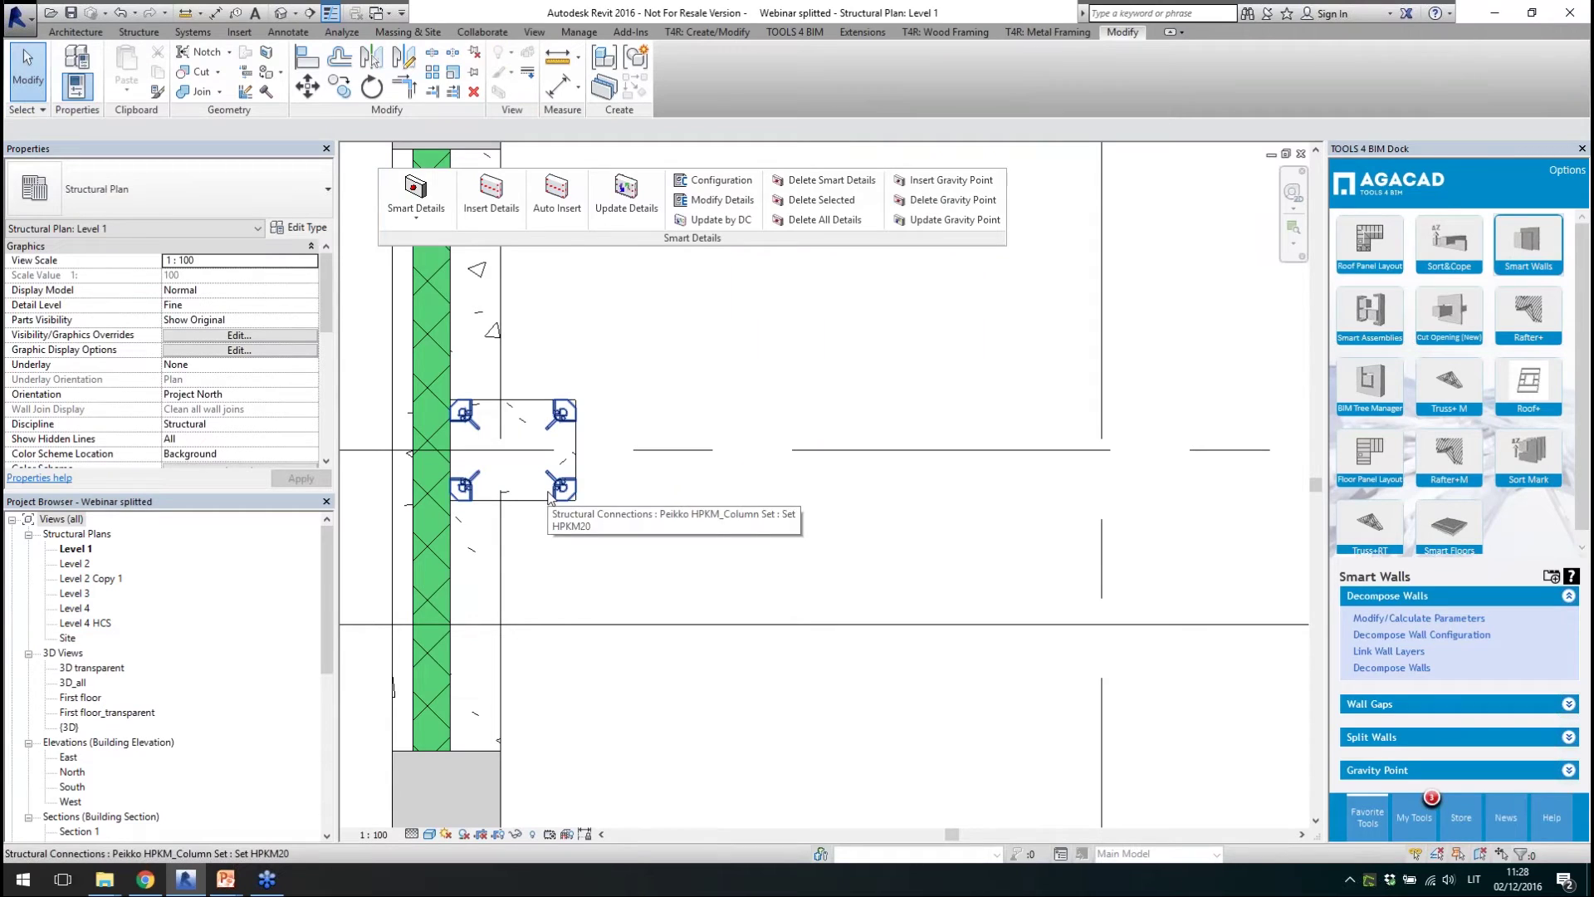
{"action": "left_click", "coordinate": [540, 504]}
{"action": "scroll", "coordinate": [394, 489], "scroll_direction": "down", "scroll_amount": 3}
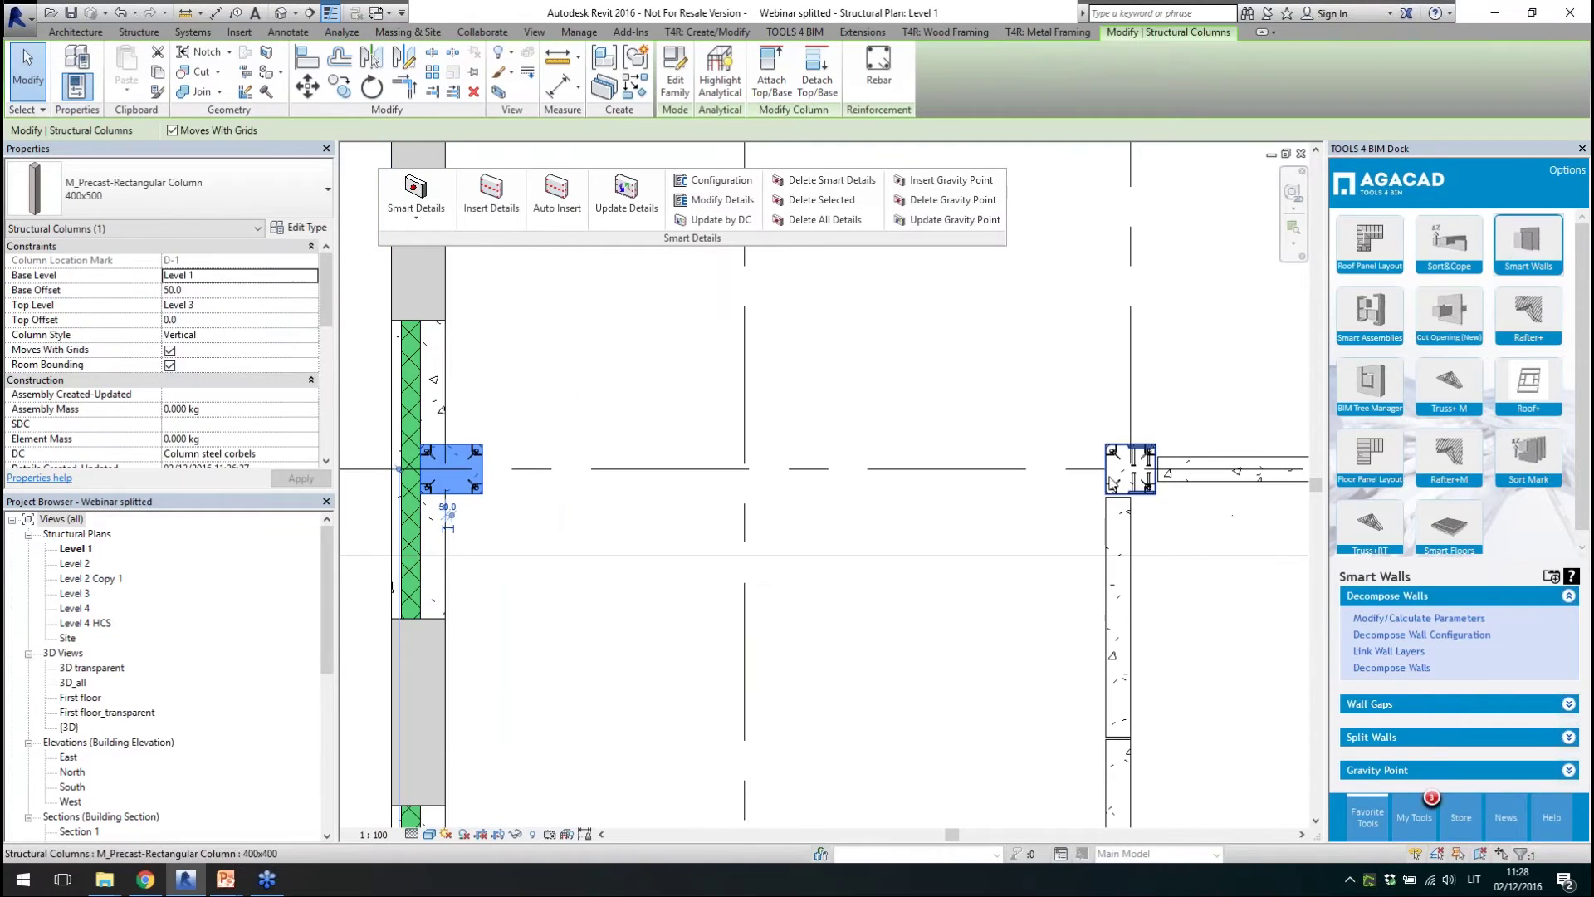
{"action": "left_click", "coordinate": [1121, 482], "text": "ctrl"}
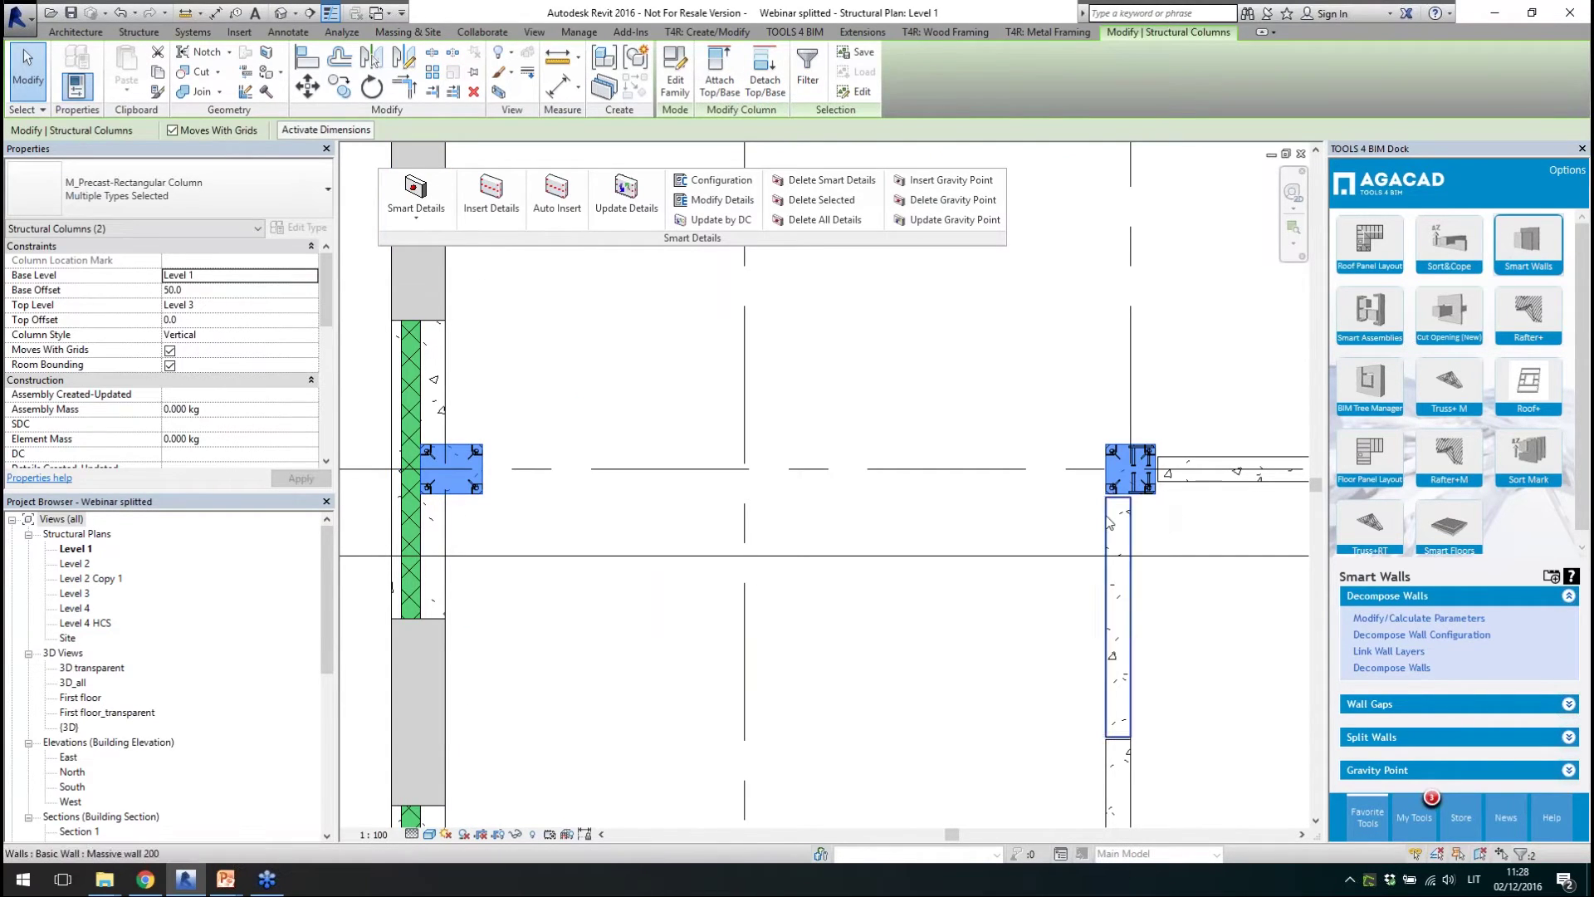
- Examine the #h and #b values of the Peikko HPKM_Column Set in the 400x400 column
{"action": "scroll", "coordinate": [1229, 499], "scroll_direction": "up", "scroll_amount": 3}
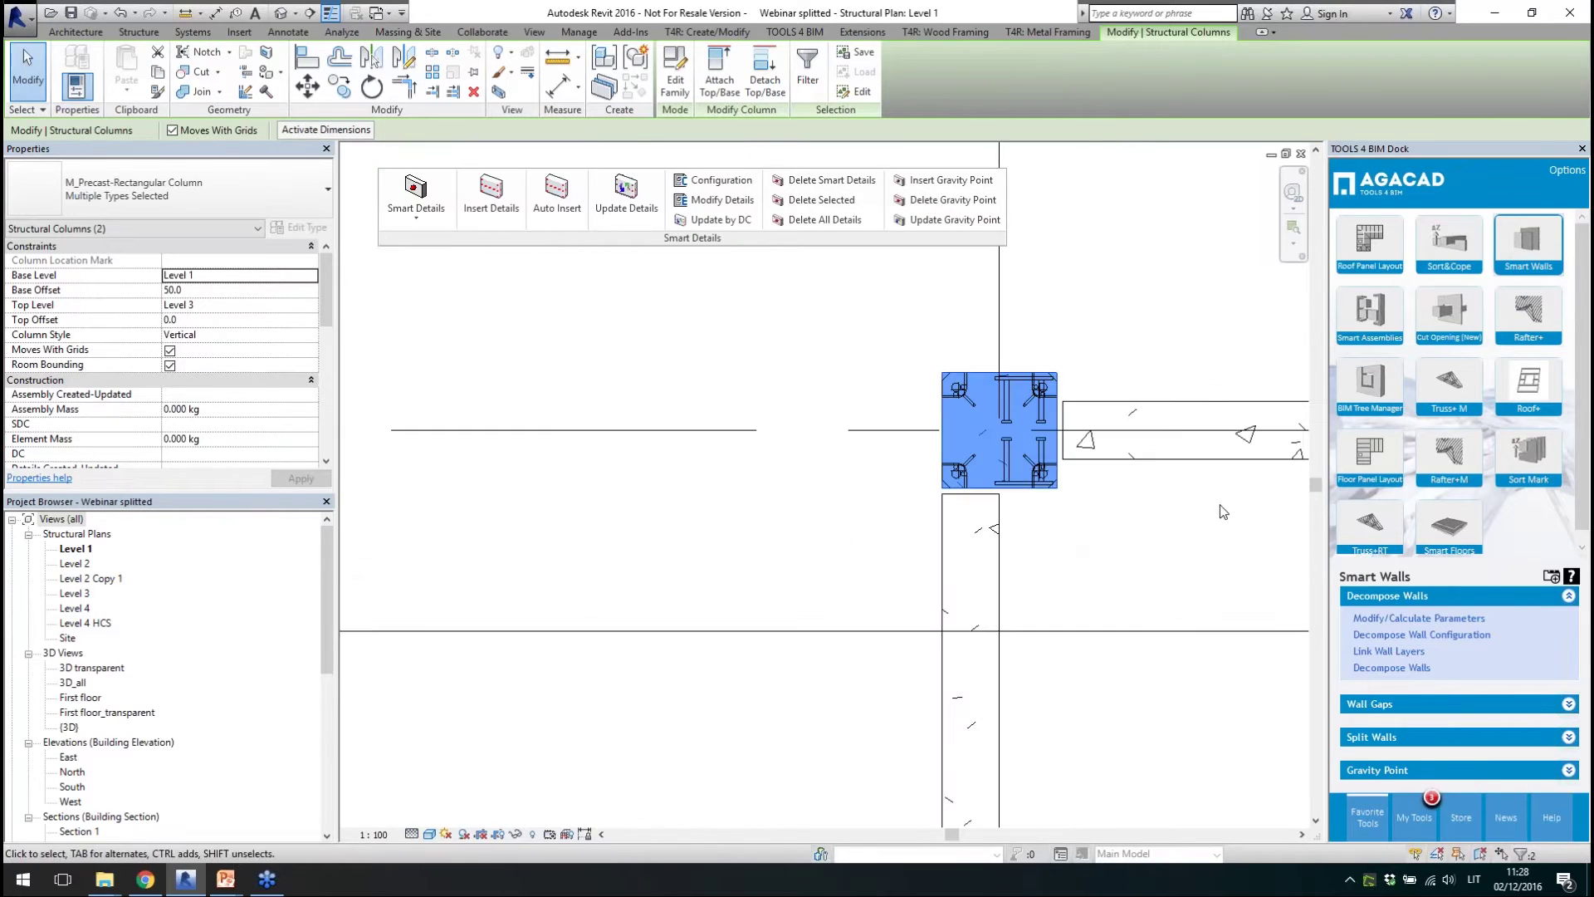
{"action": "key", "text": "Escape"}
{"action": "left_click", "coordinate": [964, 480]}
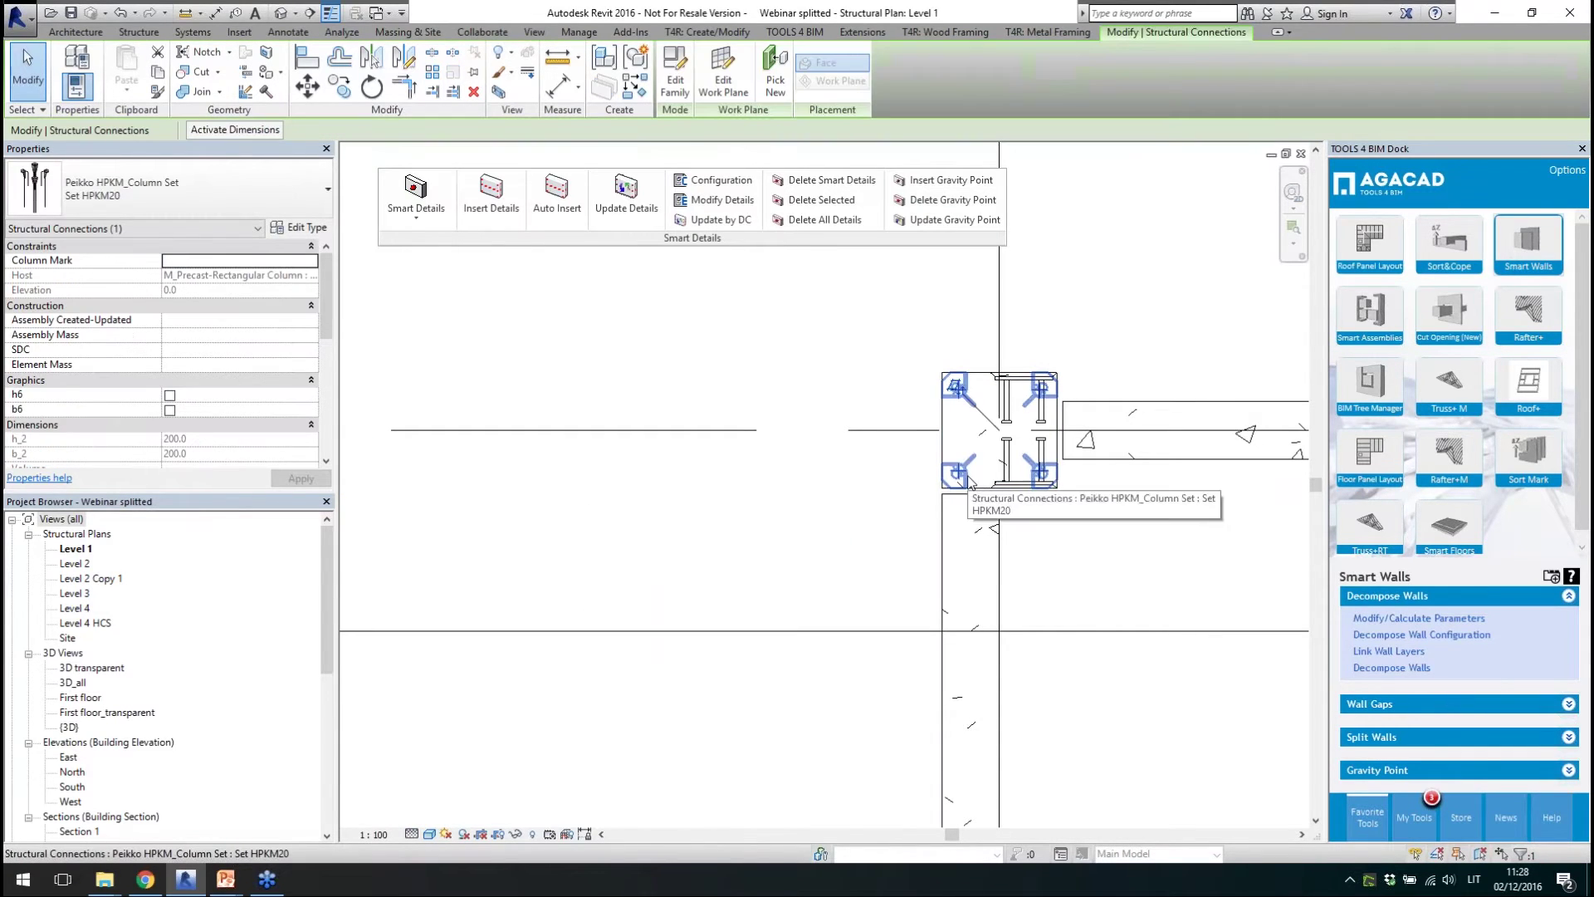
{"action": "scroll", "coordinate": [203, 430], "scroll_direction": "down", "scroll_amount": 8}
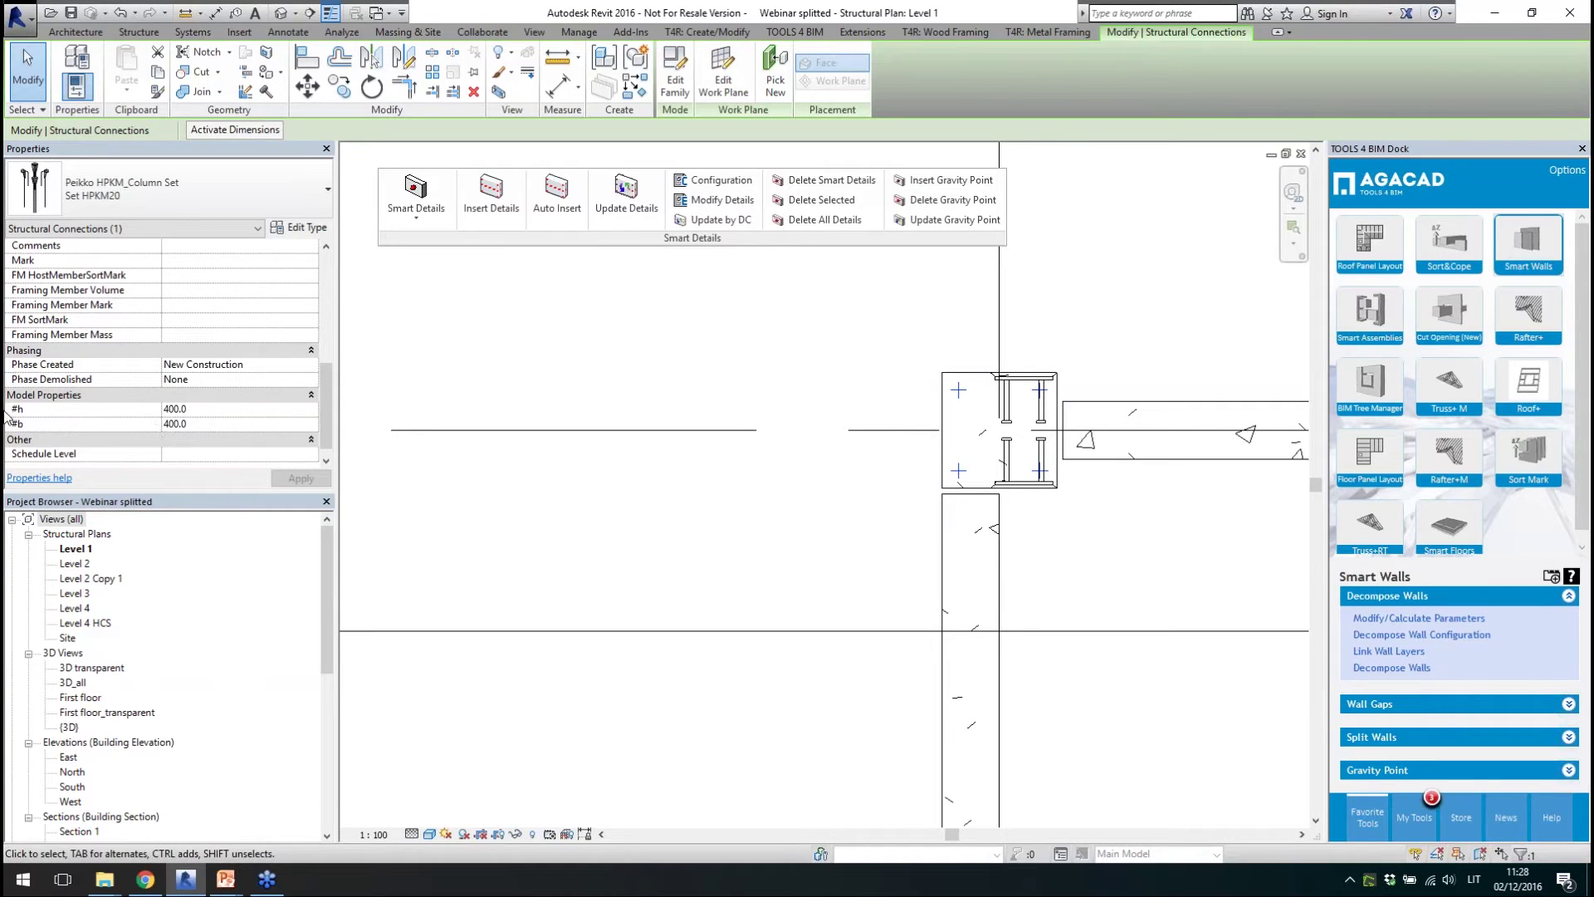
{"action": "left_click", "coordinate": [684, 509]}
- Open Section 10 from the plan and inspect the concrete corbel under the deeper top-level beam at the grid 3 column
{"action": "scroll", "coordinate": [831, 582], "scroll_direction": "down", "scroll_amount": 5}
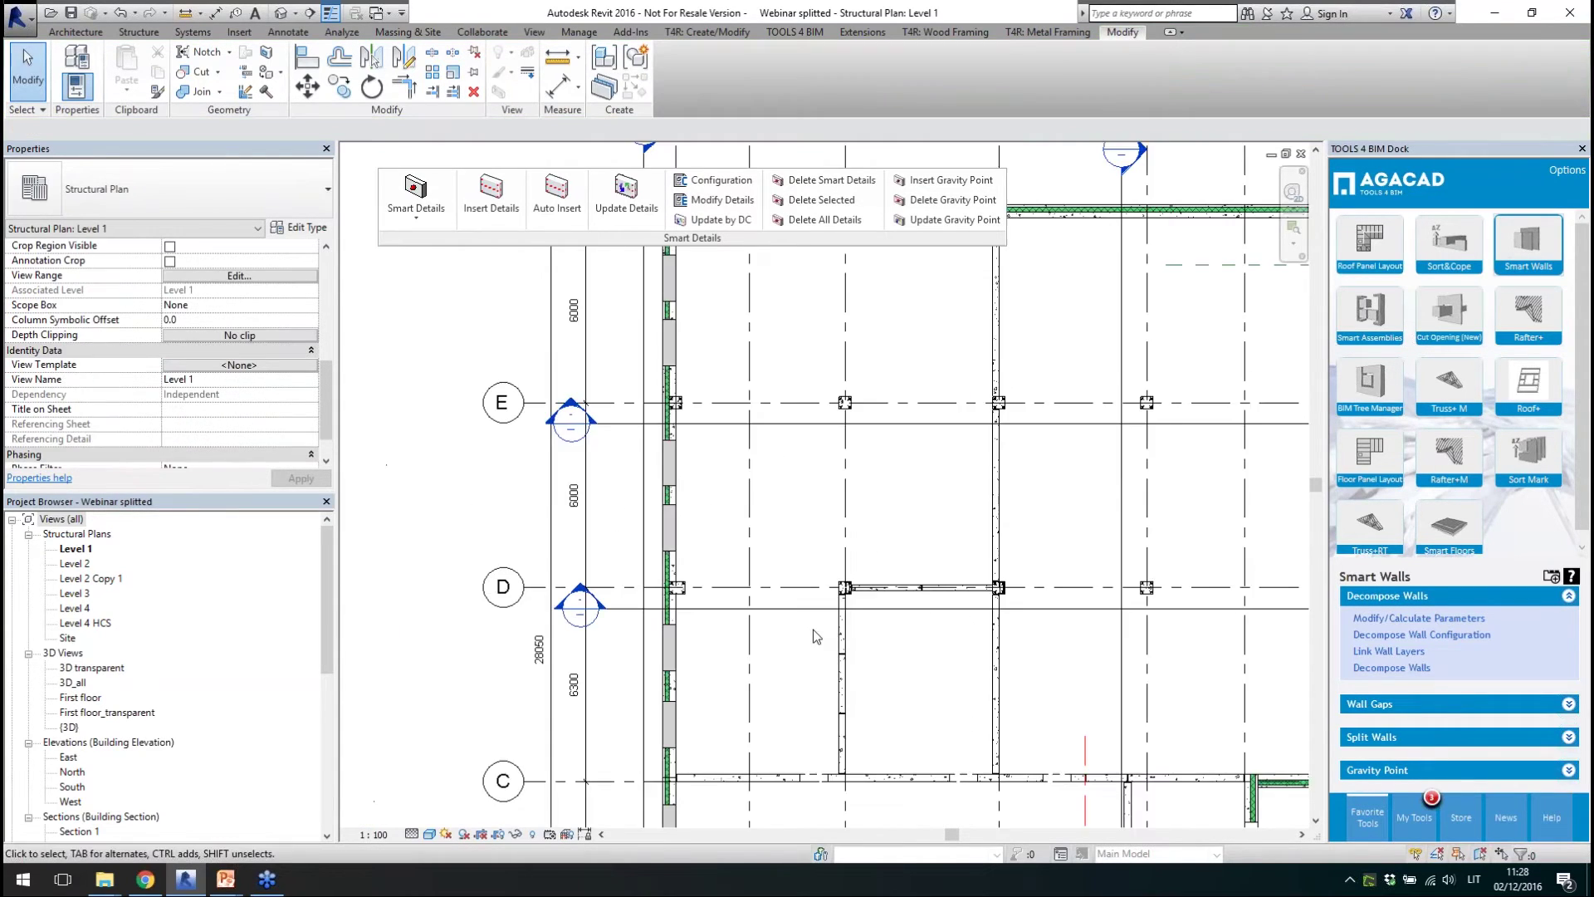
{"action": "double_click", "coordinate": [789, 612]}
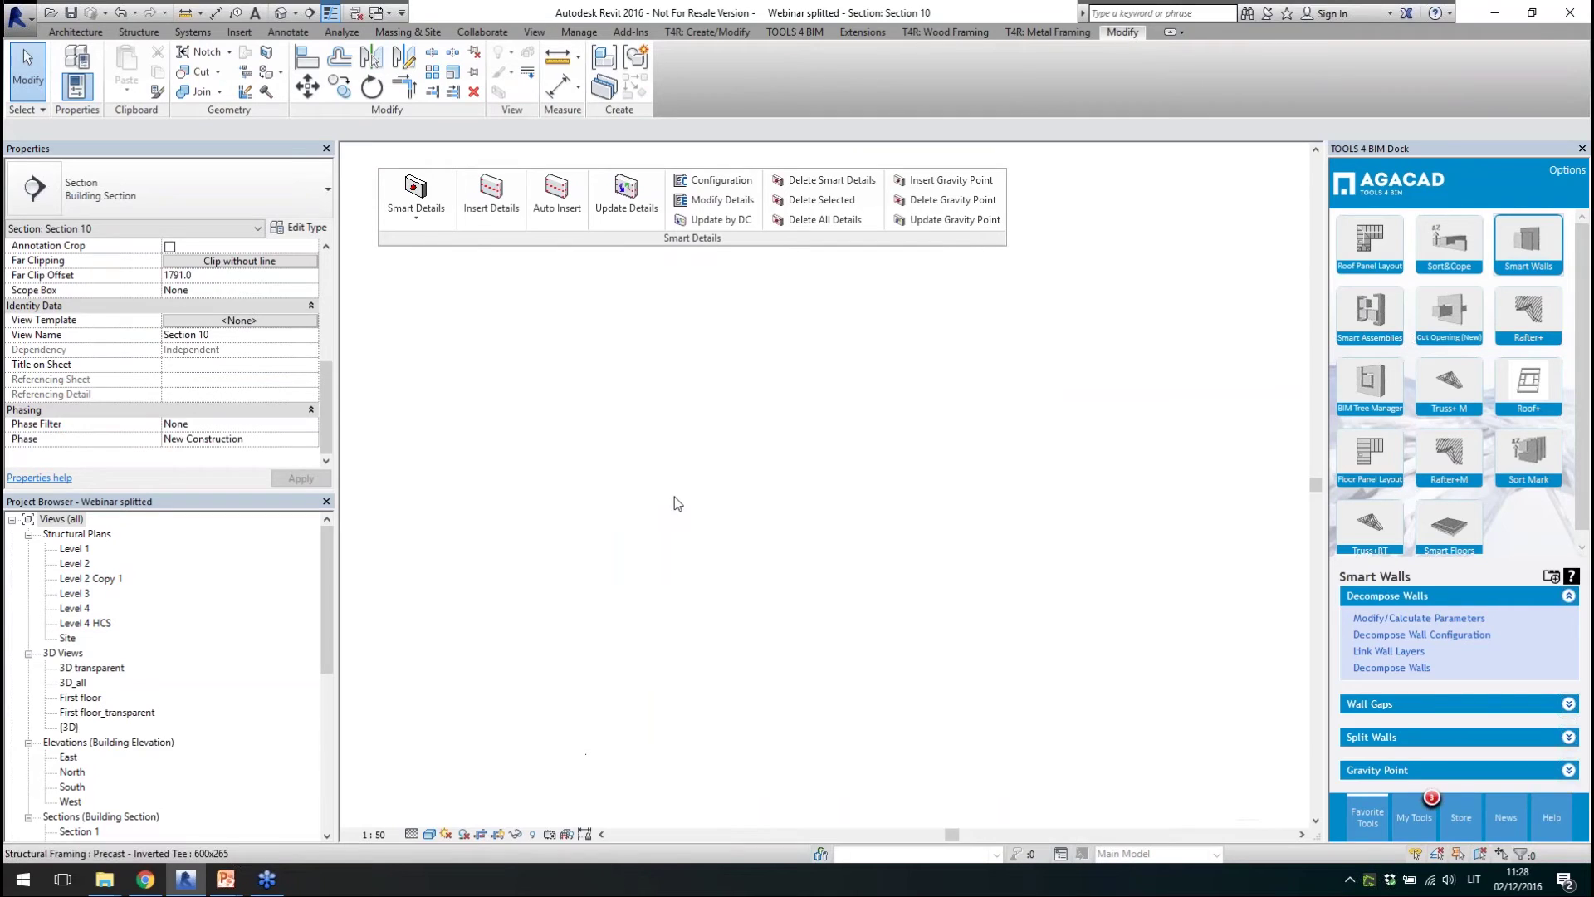
{"action": "scroll", "coordinate": [690, 452], "scroll_direction": "up", "scroll_amount": 5}
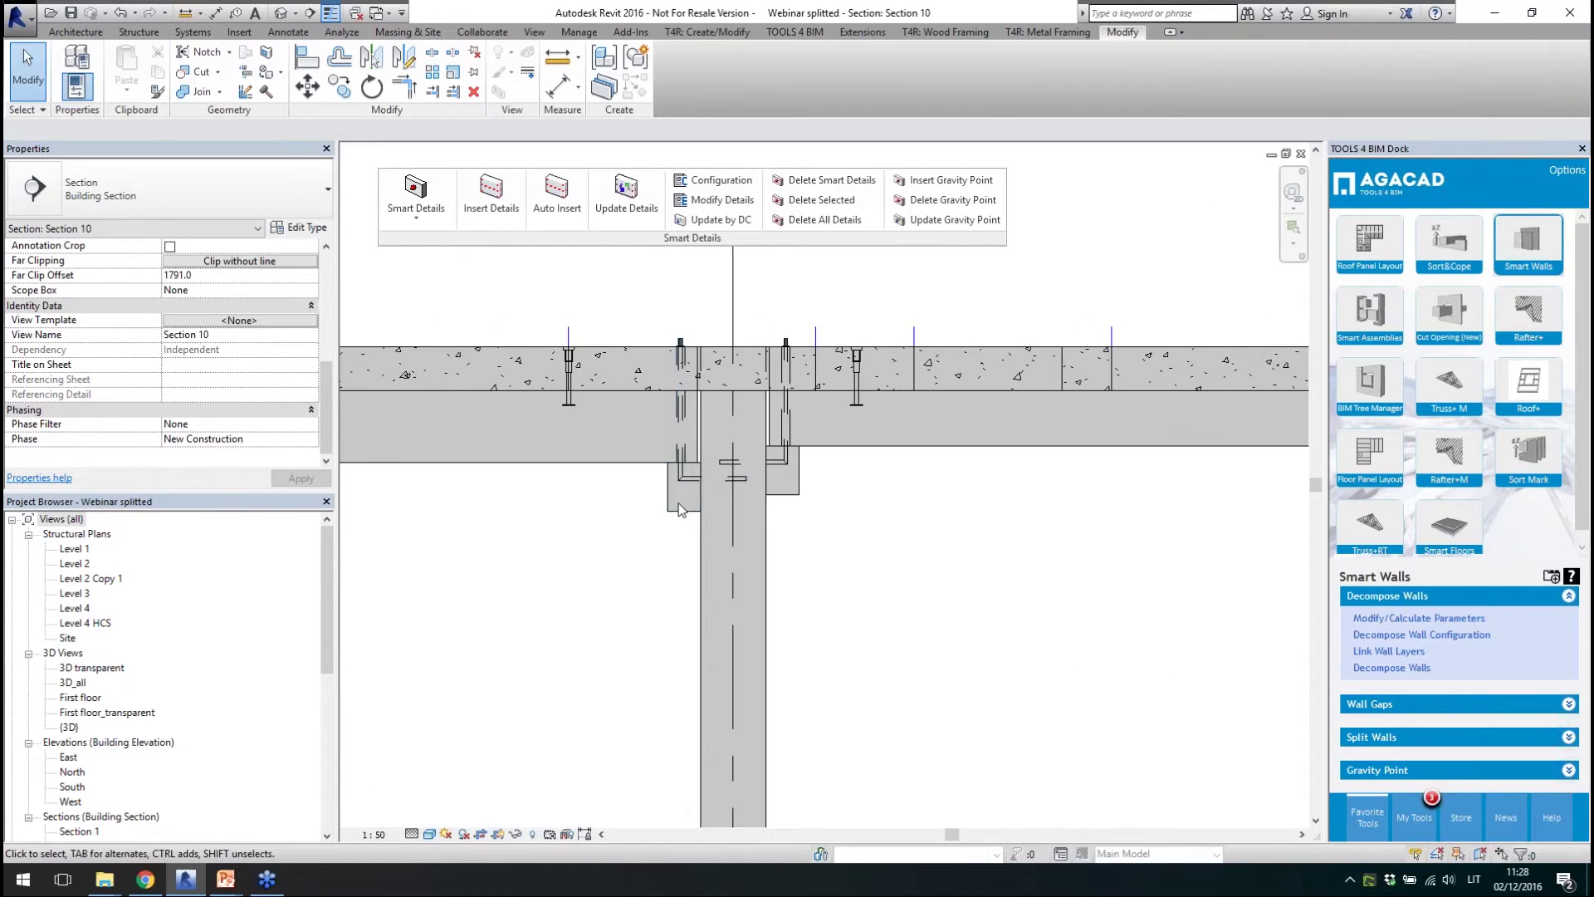
{"action": "left_click", "coordinate": [680, 508]}
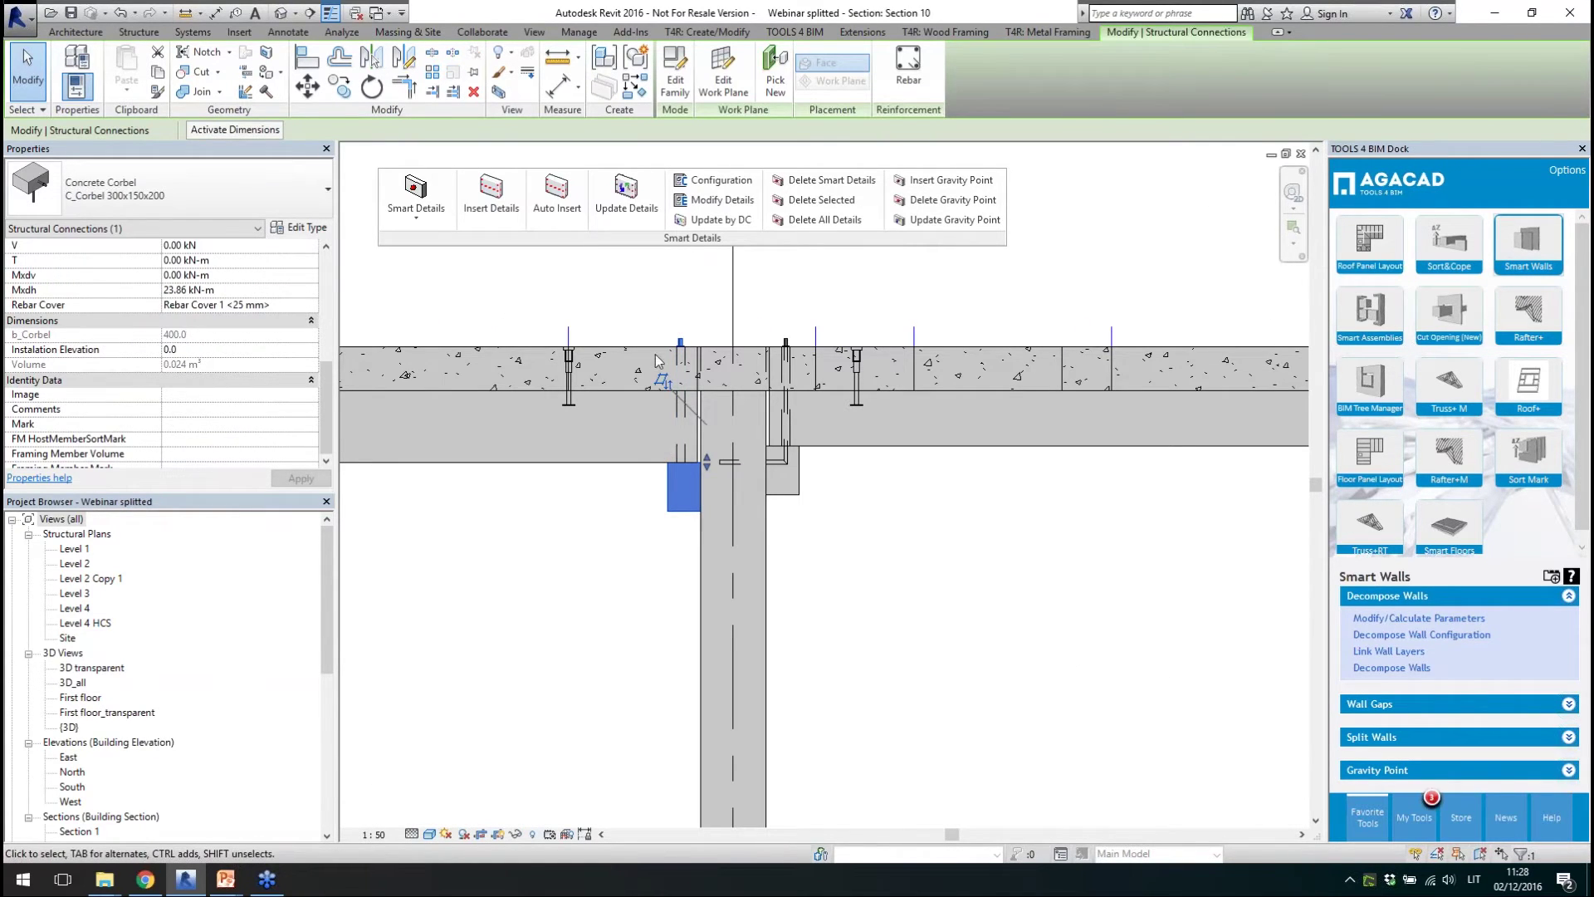
- Compare the precast inverted tee beams on both sides of the grid 3 column, and return to an overview of the section
{"action": "left_click", "coordinate": [626, 455]}
{"action": "left_click", "coordinate": [878, 442]}
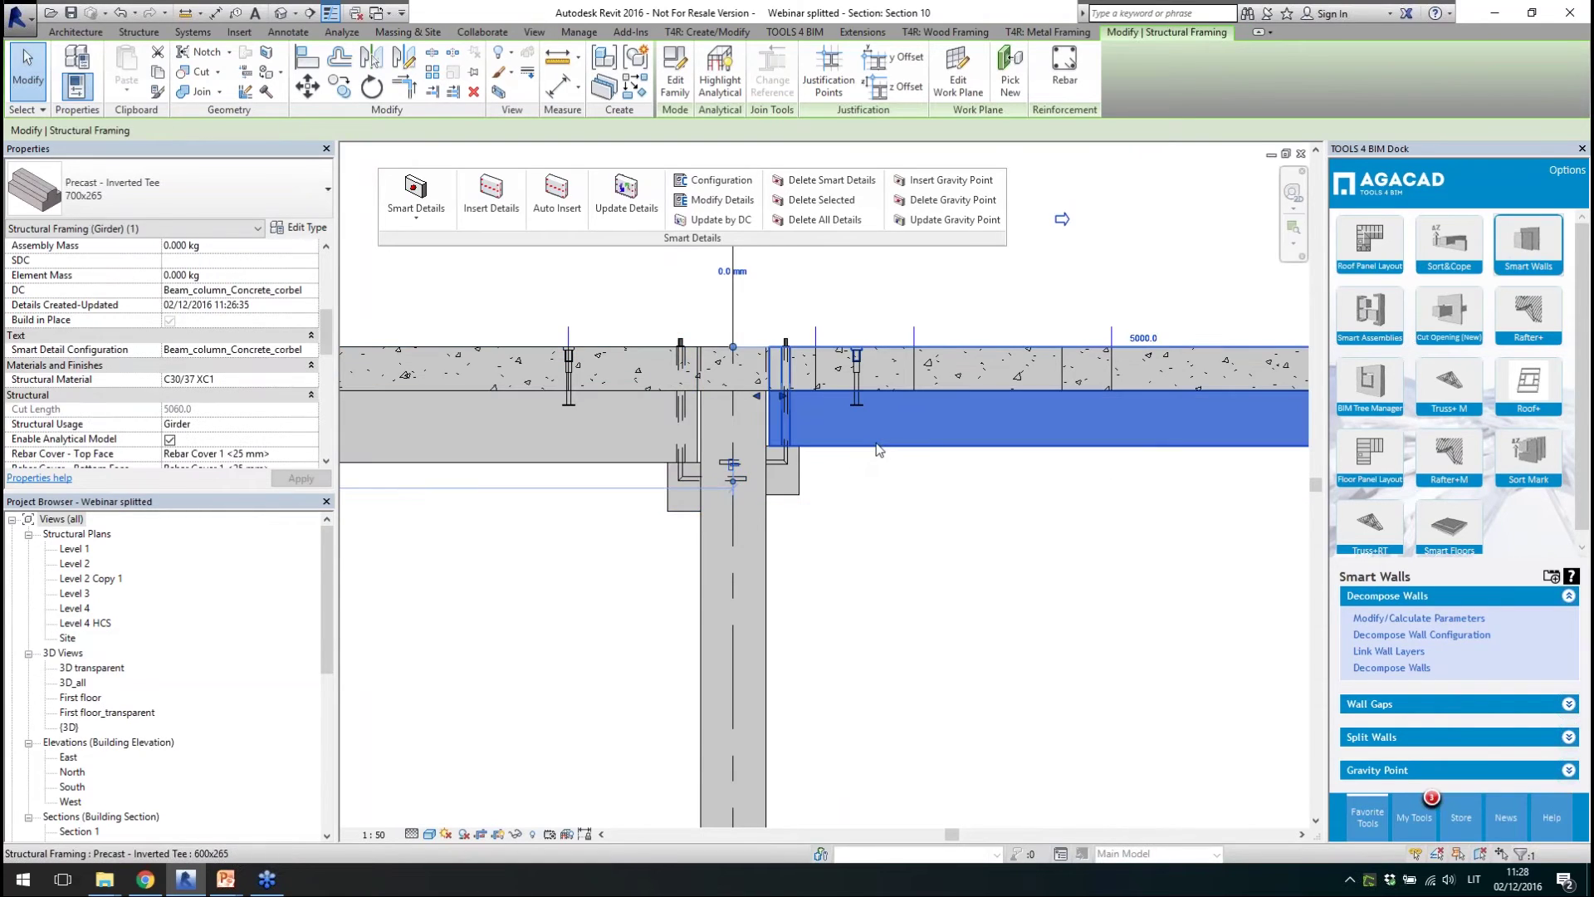
{"action": "left_click", "coordinate": [591, 466]}
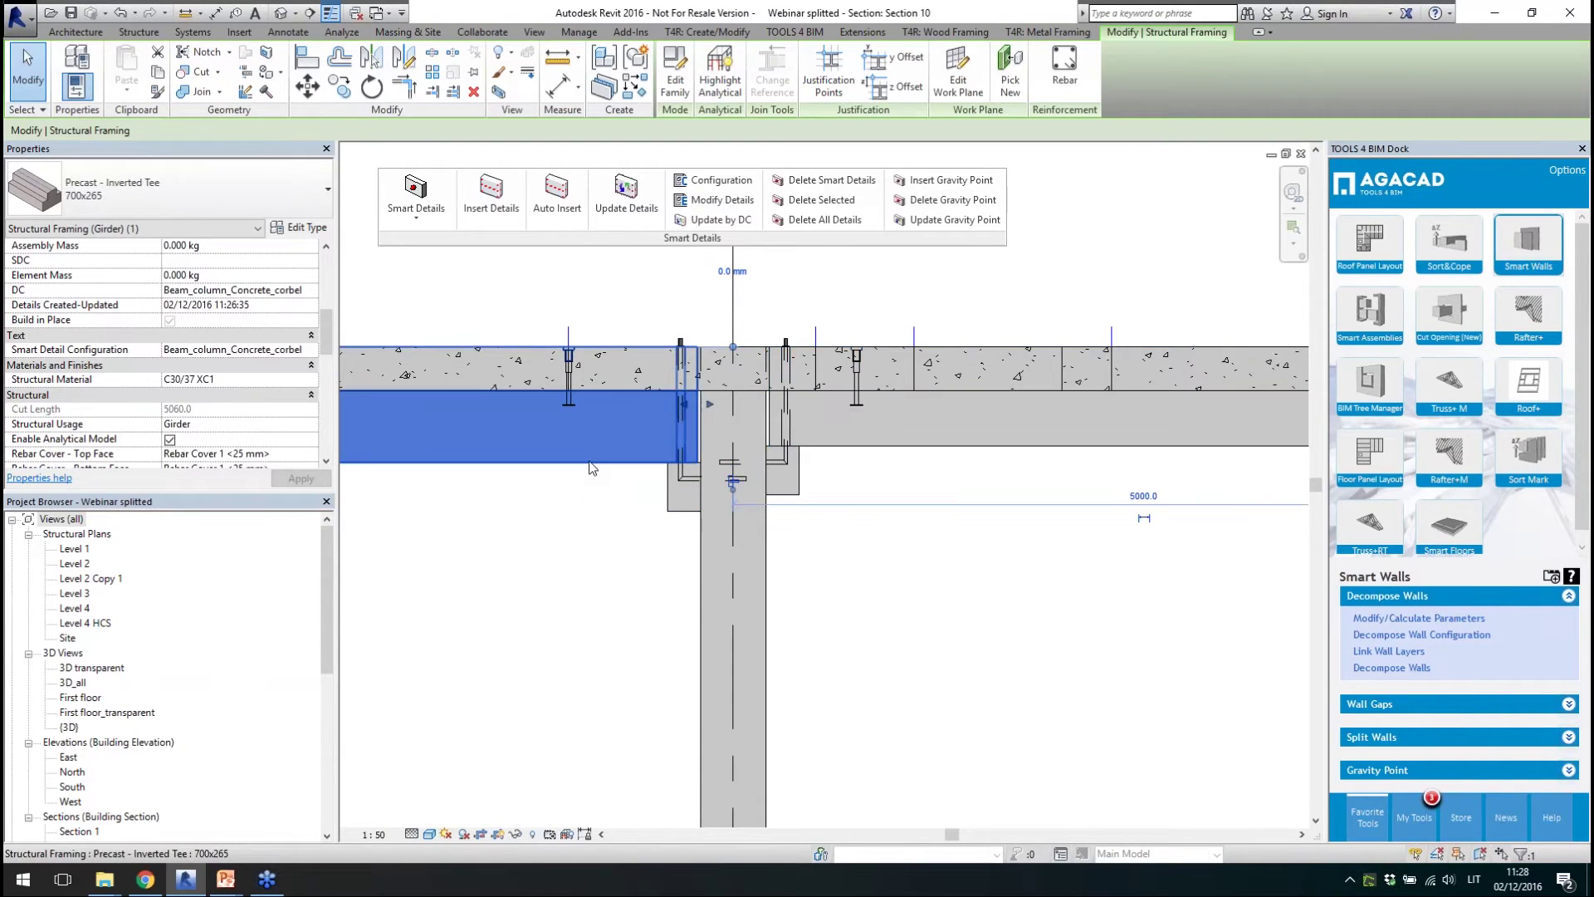
{"action": "left_click", "coordinate": [847, 541]}
{"action": "scroll", "coordinate": [754, 377], "scroll_direction": "down", "scroll_amount": 5}
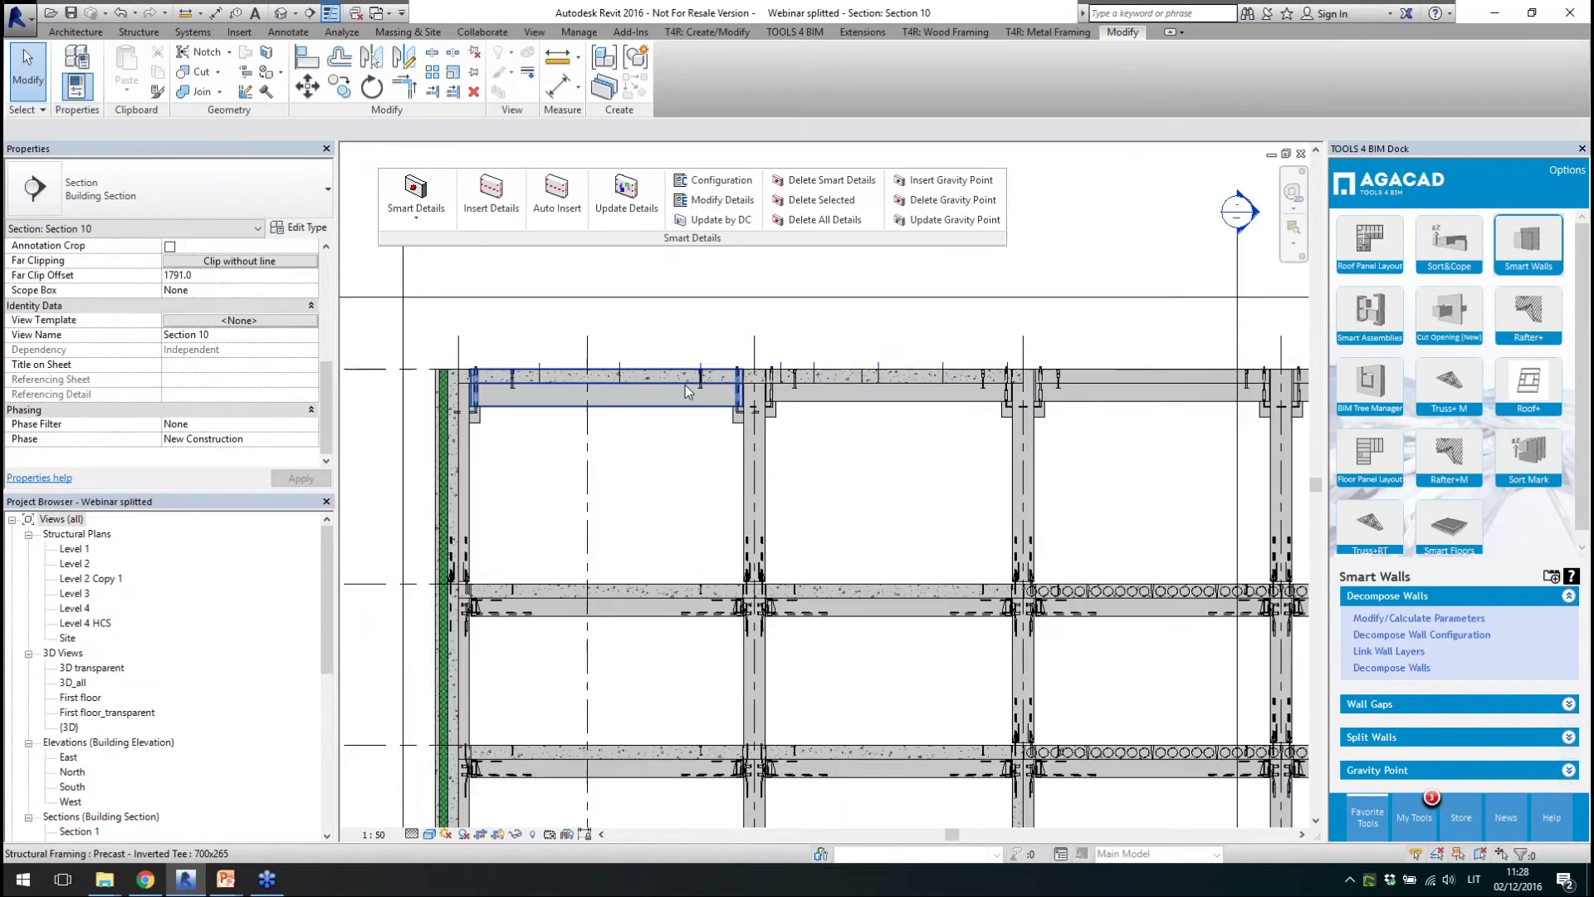
{"action": "scroll", "coordinate": [606, 479], "scroll_direction": "down", "scroll_amount": 2}
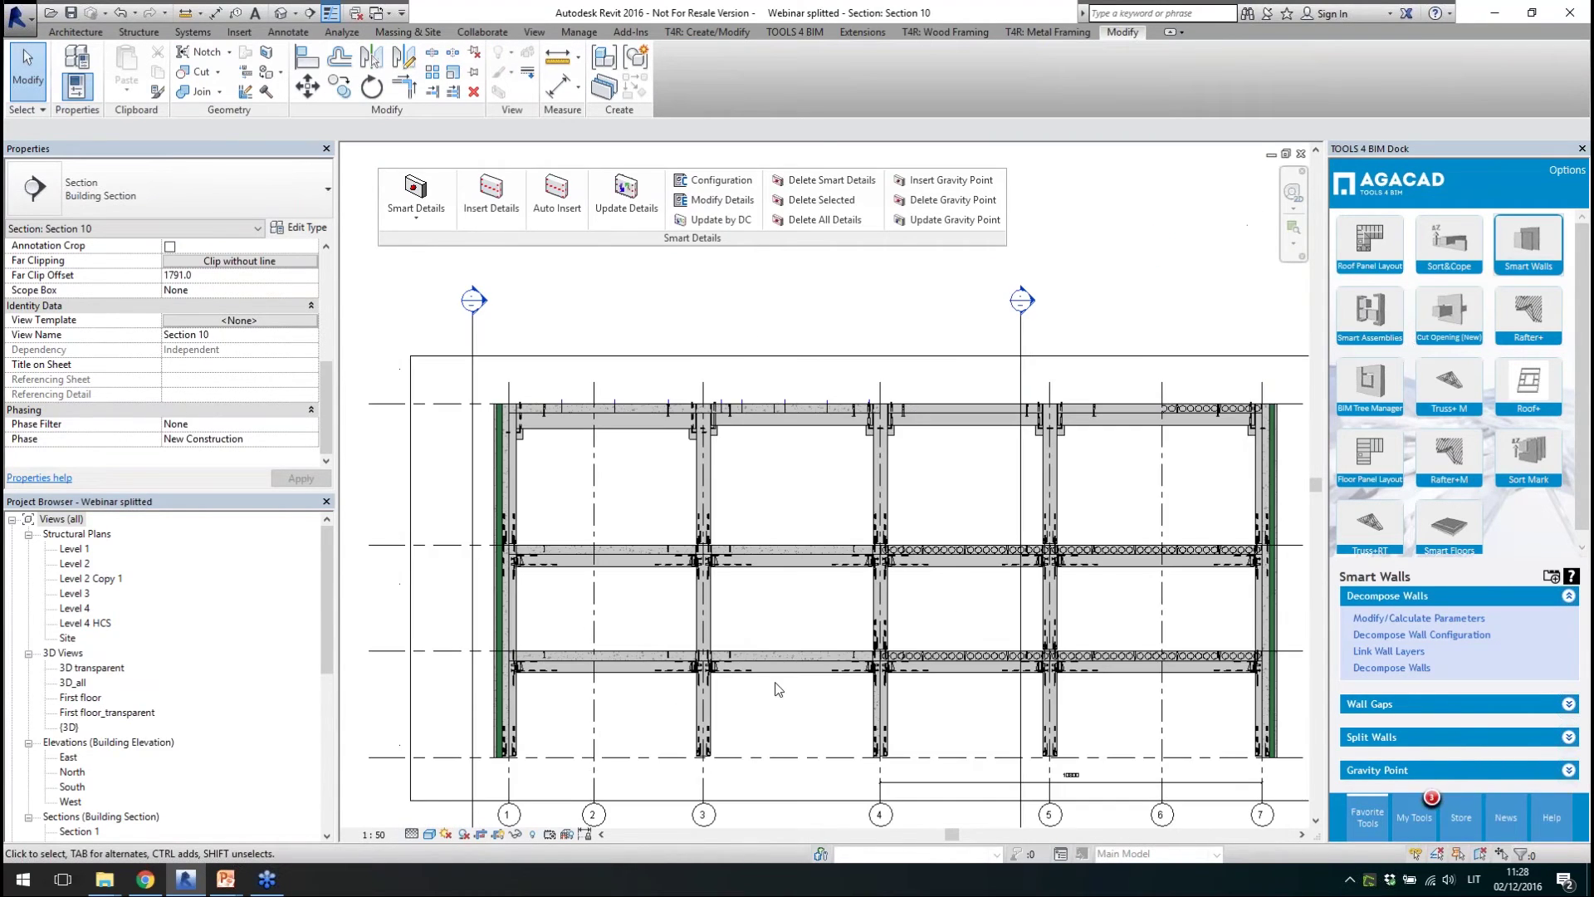
- Open Section 2 by way of the Level 1 plan and select the grid 4 column together with the adjoining Level 2 beam
{"action": "scroll", "coordinate": [1010, 750], "scroll_direction": "up", "scroll_amount": 2}
{"action": "scroll", "coordinate": [649, 731], "scroll_direction": "up", "scroll_amount": 3}
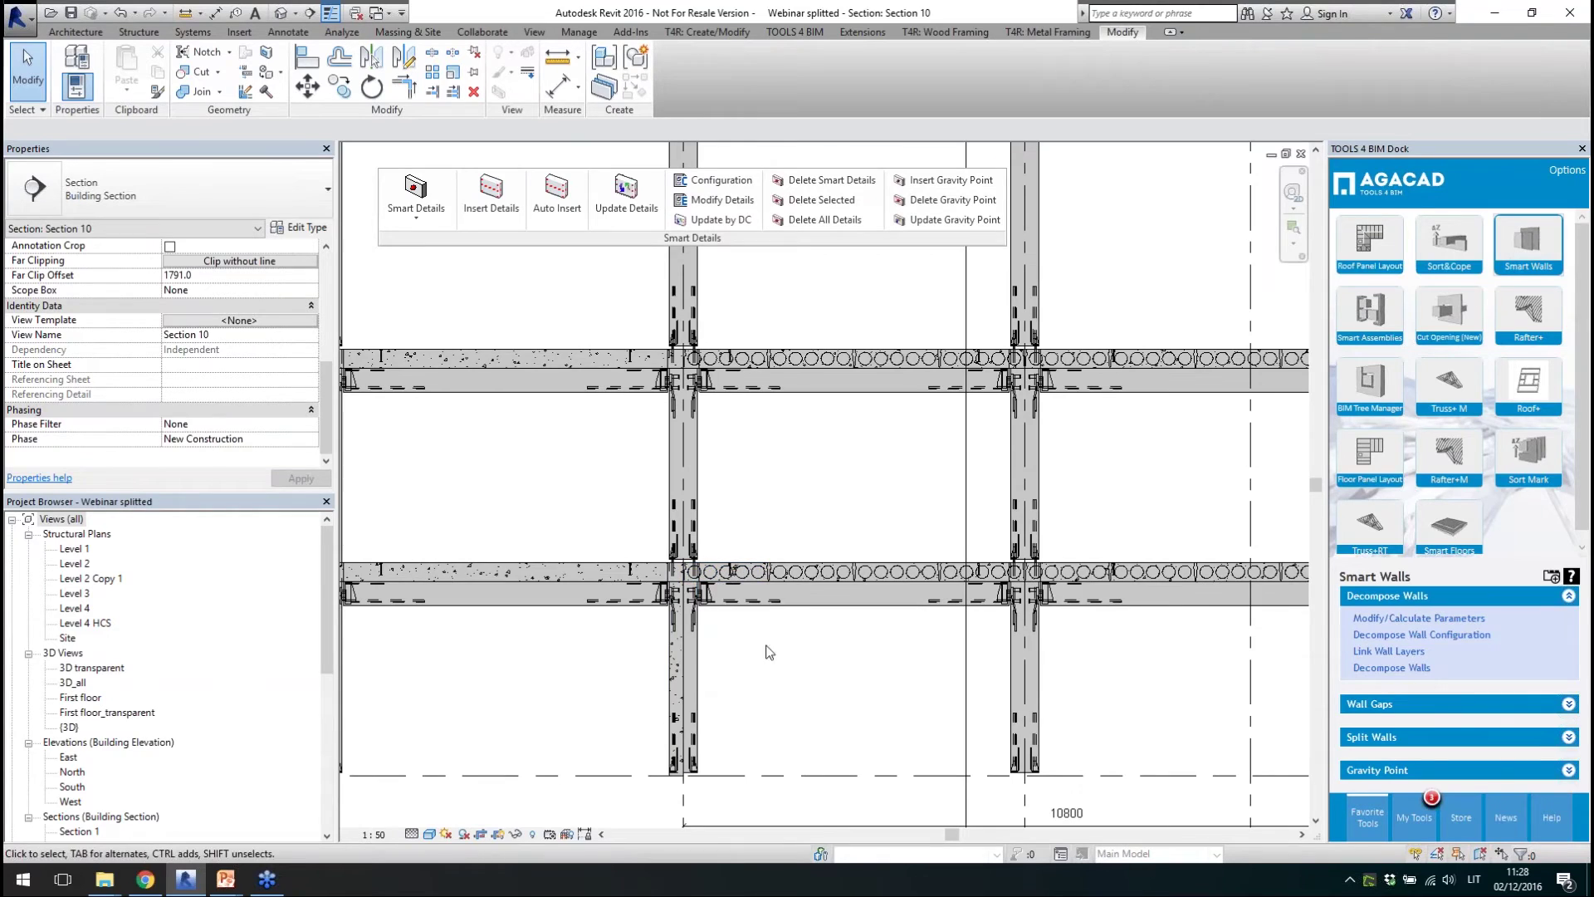
{"action": "scroll", "coordinate": [711, 659], "scroll_direction": "down", "scroll_amount": 3}
{"action": "double_click", "coordinate": [82, 550]}
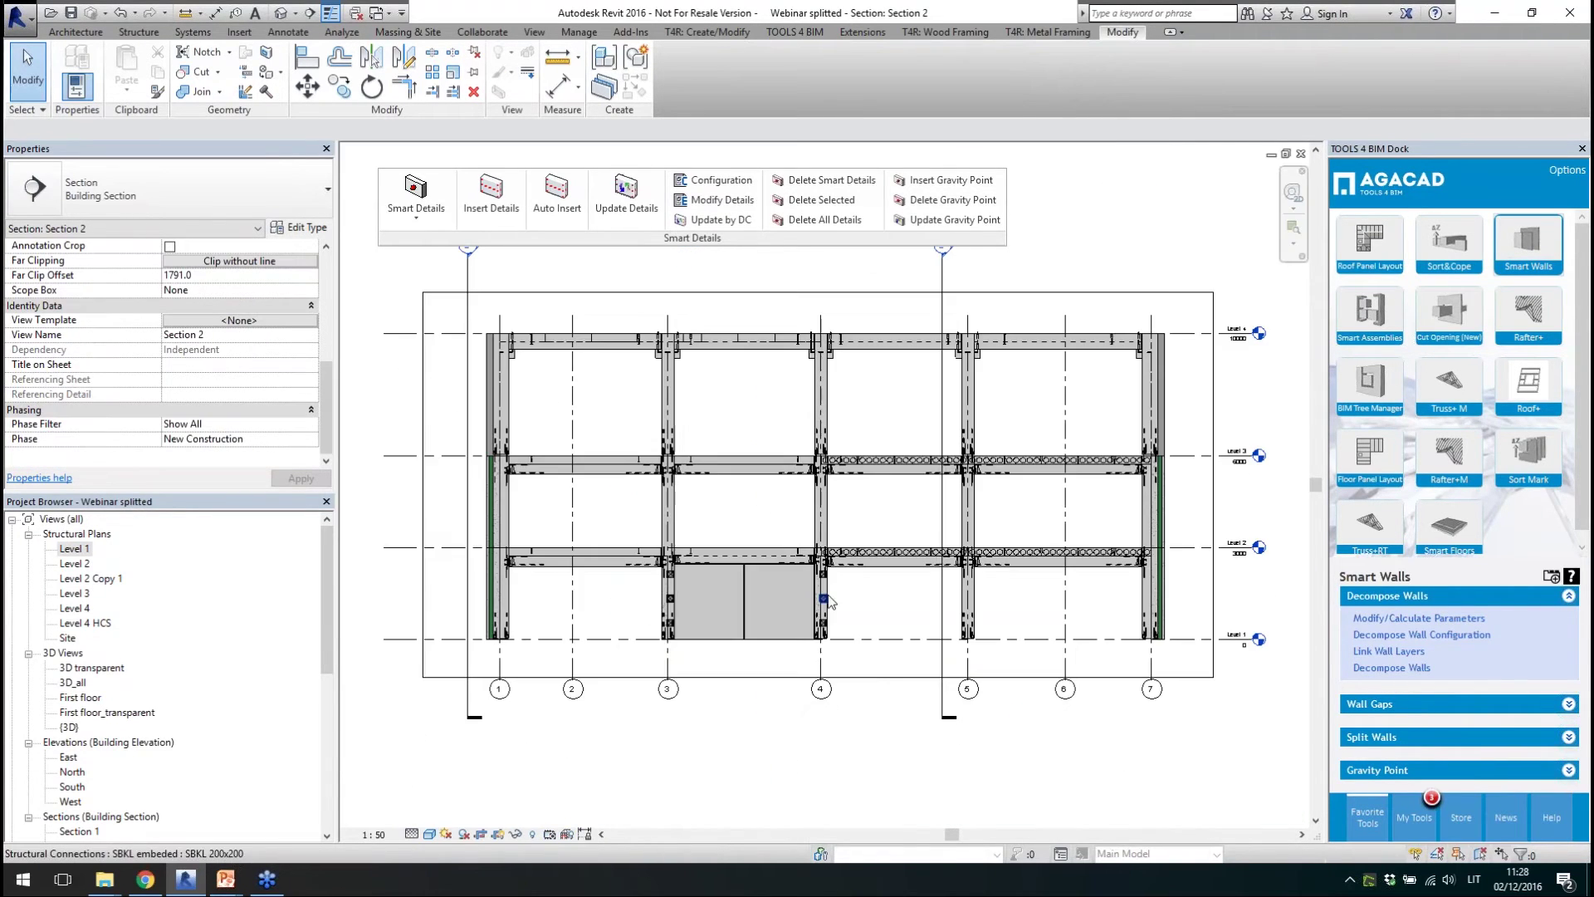
{"action": "scroll", "coordinate": [841, 611], "scroll_direction": "up", "scroll_amount": 4}
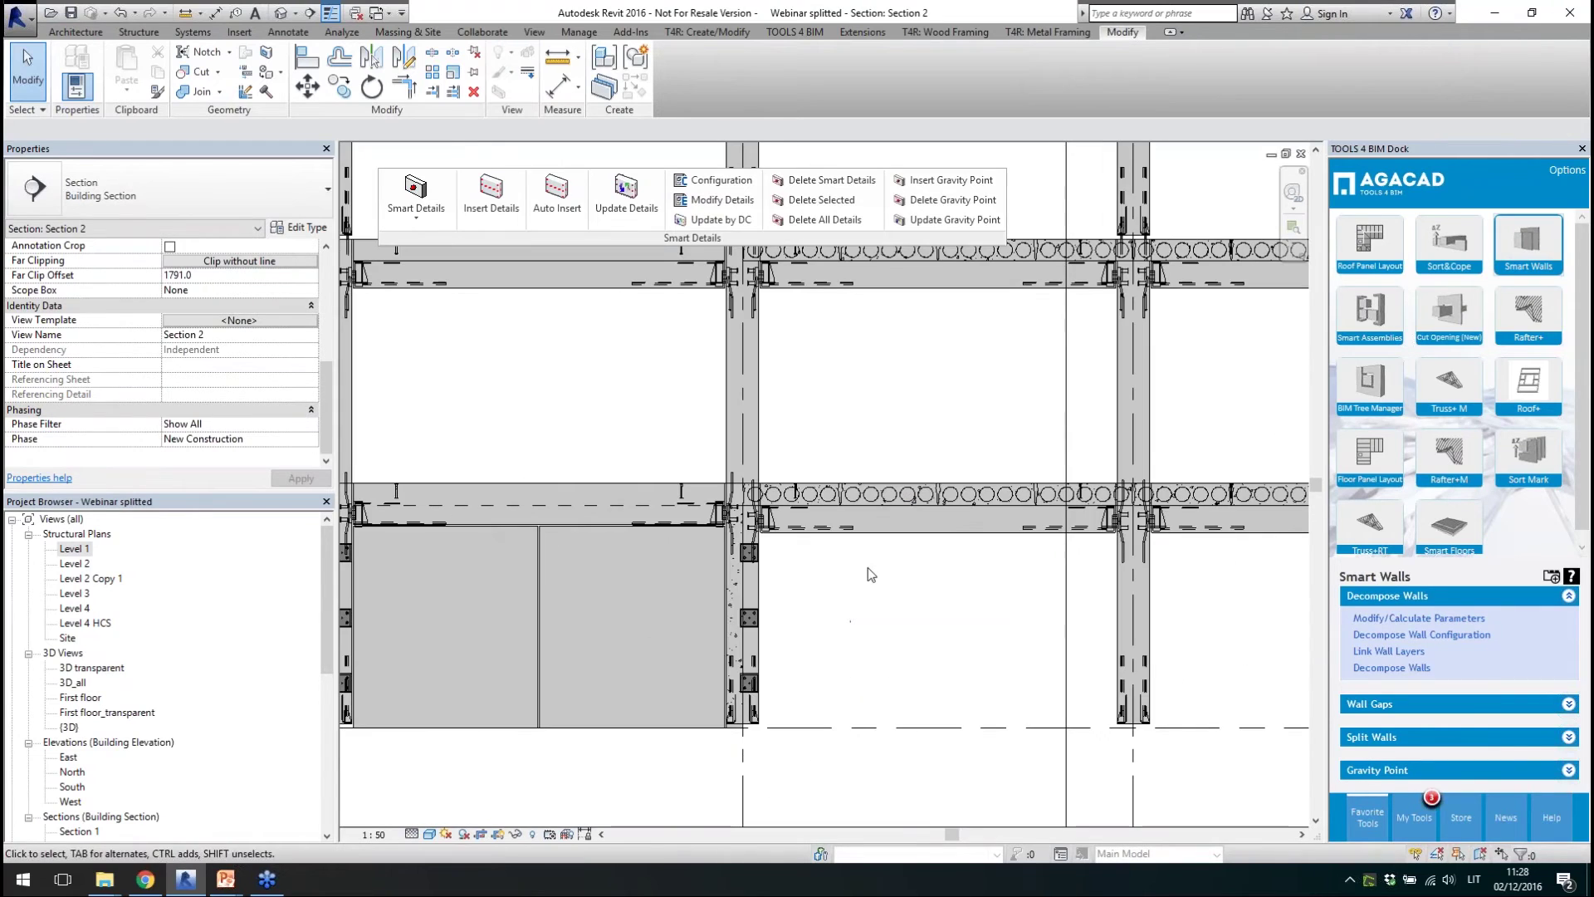
{"action": "left_click", "coordinate": [858, 525]}
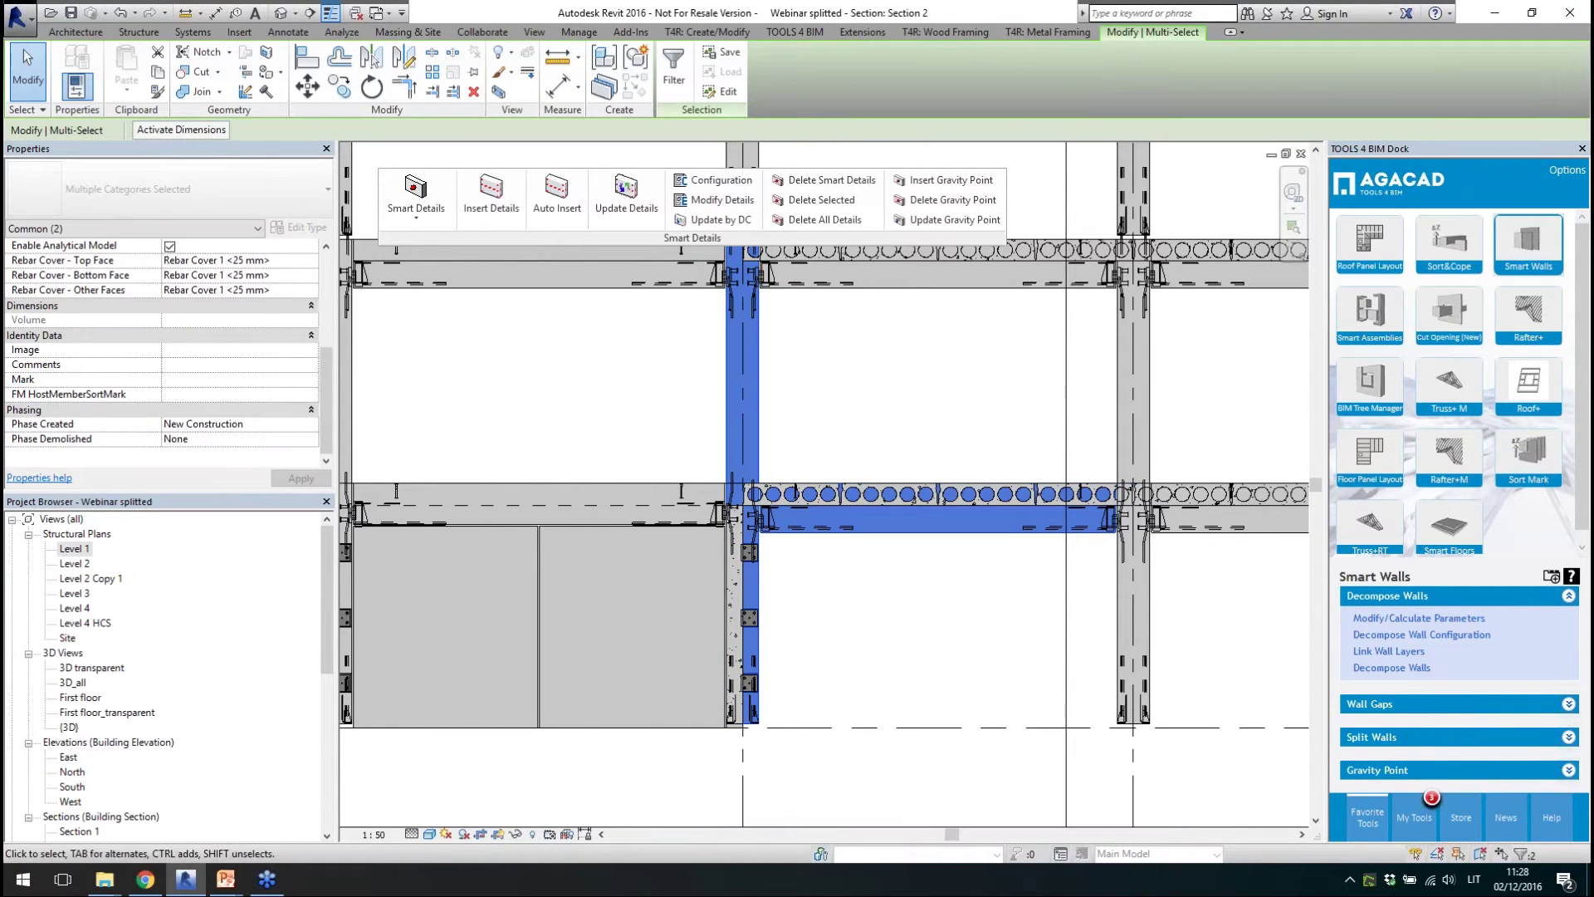
- Select the grid 4 column and the adjoining Level 3 beam together for comparison, and clear the selection
{"action": "scroll", "coordinate": [777, 617], "scroll_direction": "down", "scroll_amount": 2}
{"action": "left_click", "coordinate": [802, 429]}
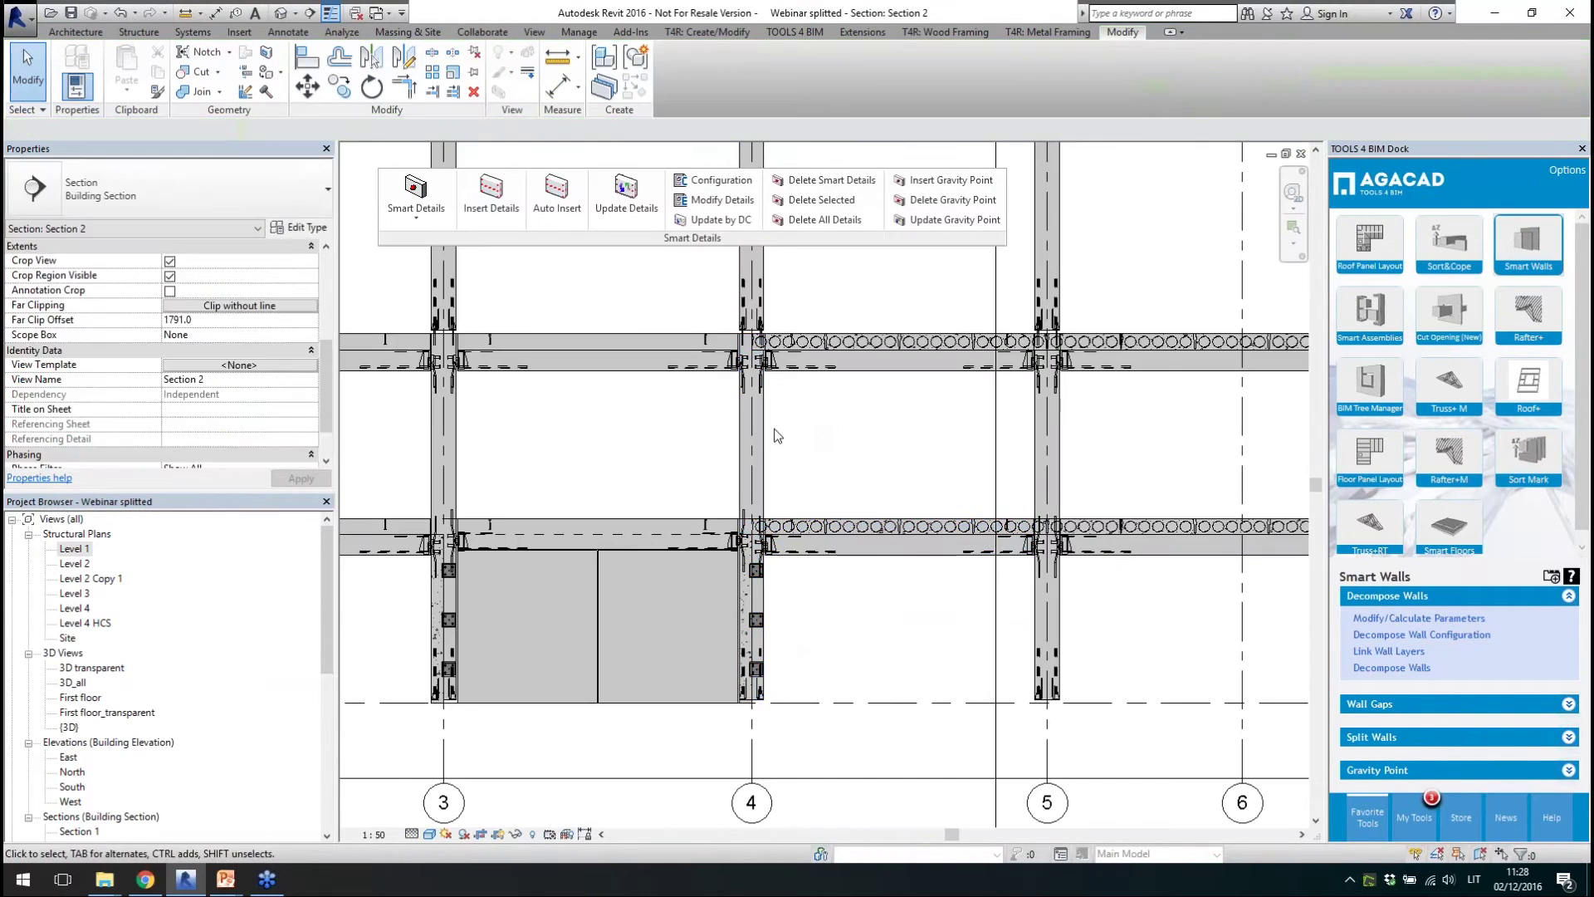
{"action": "left_click", "coordinate": [760, 450]}
{"action": "left_click", "coordinate": [862, 384], "text": "ctrl"}
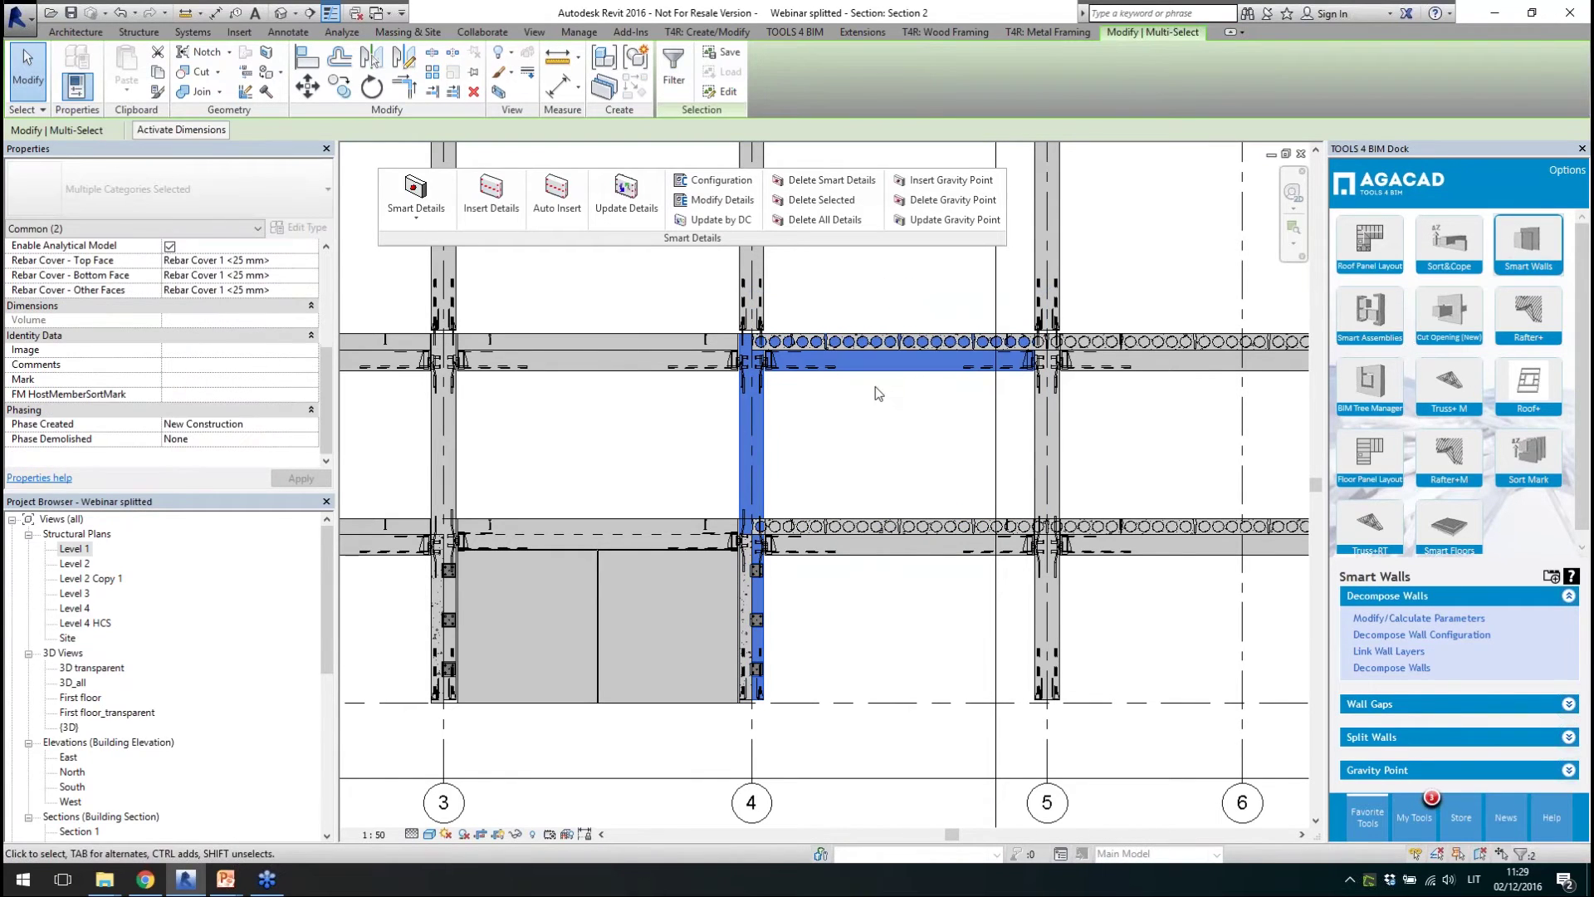
{"action": "left_click", "coordinate": [823, 456]}
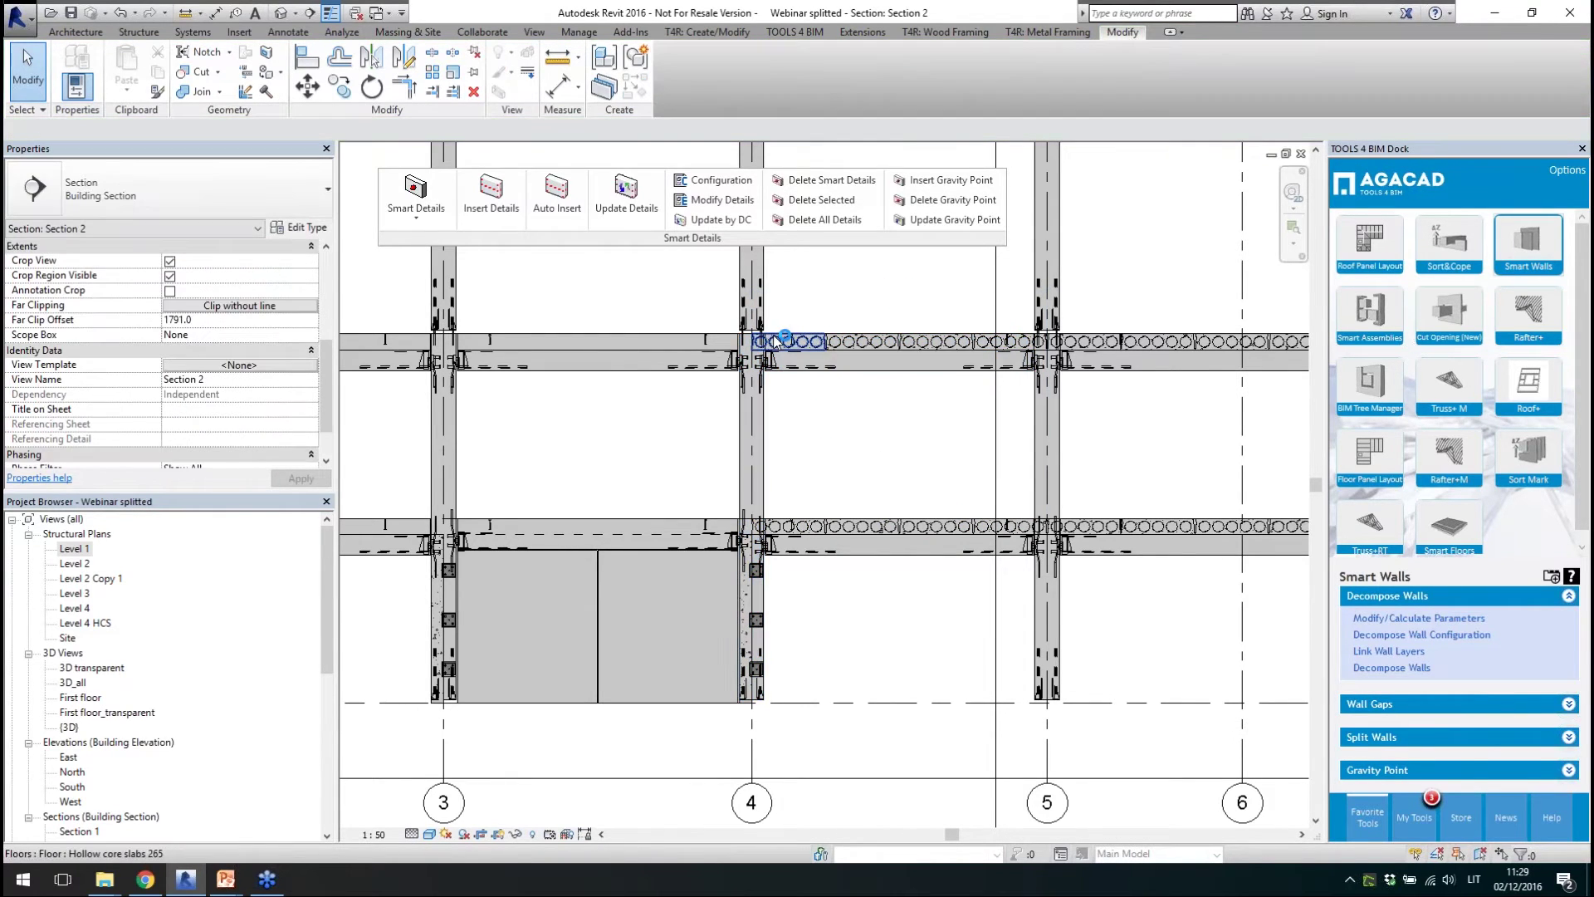
- Compare the PCs_Connection types embedded in the grid 4 column at the Level 3 and Level 2 beams
{"action": "scroll", "coordinate": [776, 345], "scroll_direction": "up", "scroll_amount": 3}
{"action": "left_click", "coordinate": [743, 463]}
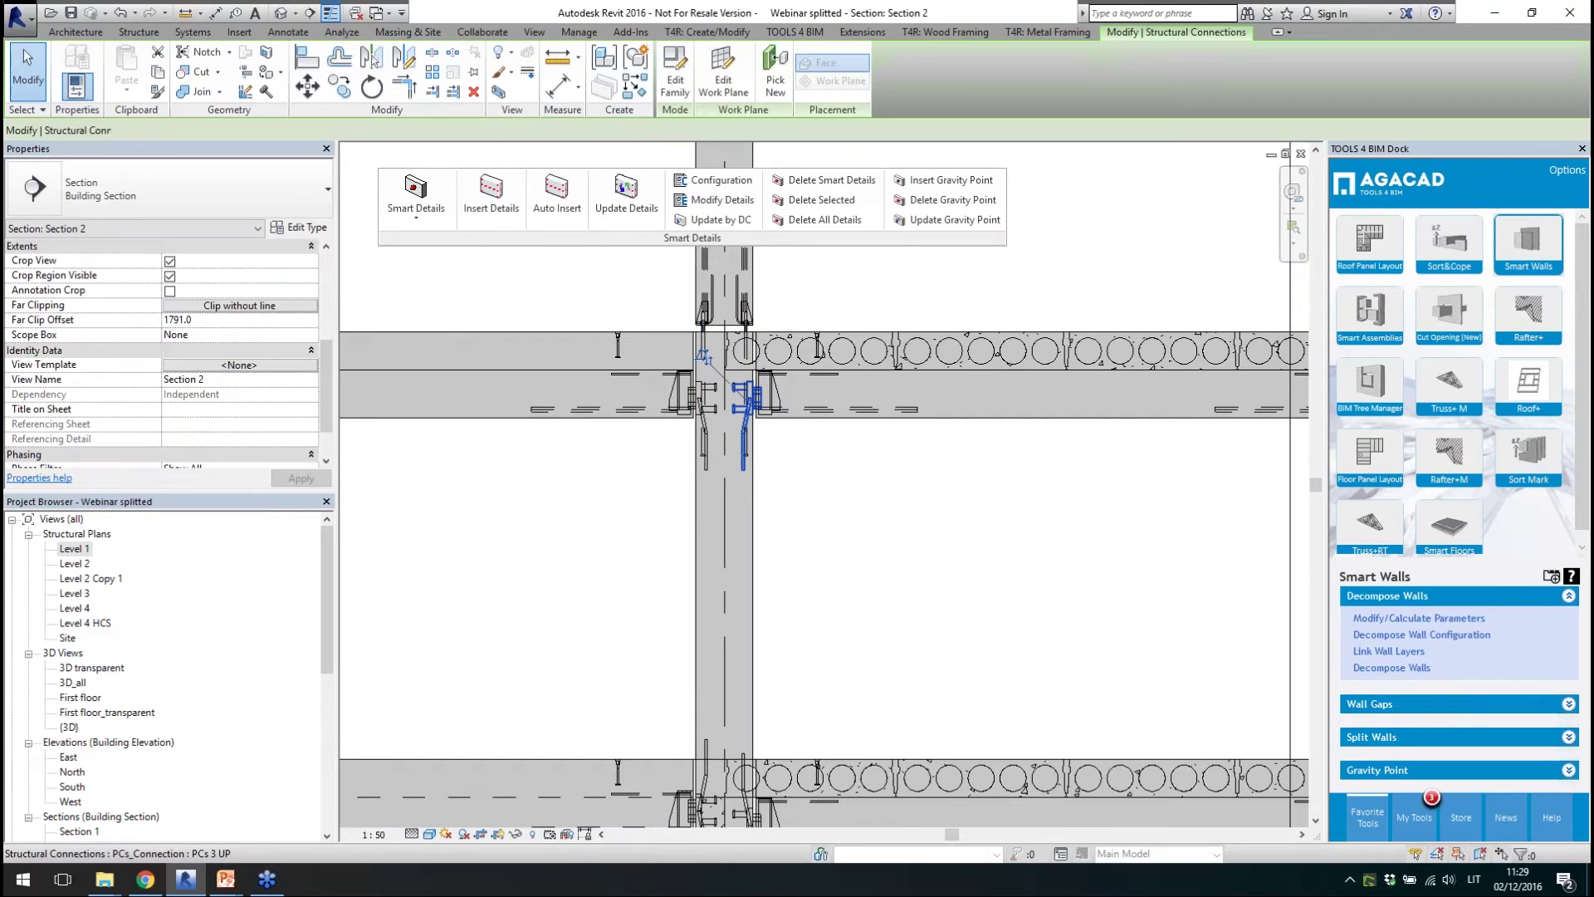
{"action": "scroll", "coordinate": [739, 419], "scroll_direction": "up", "scroll_amount": 3}
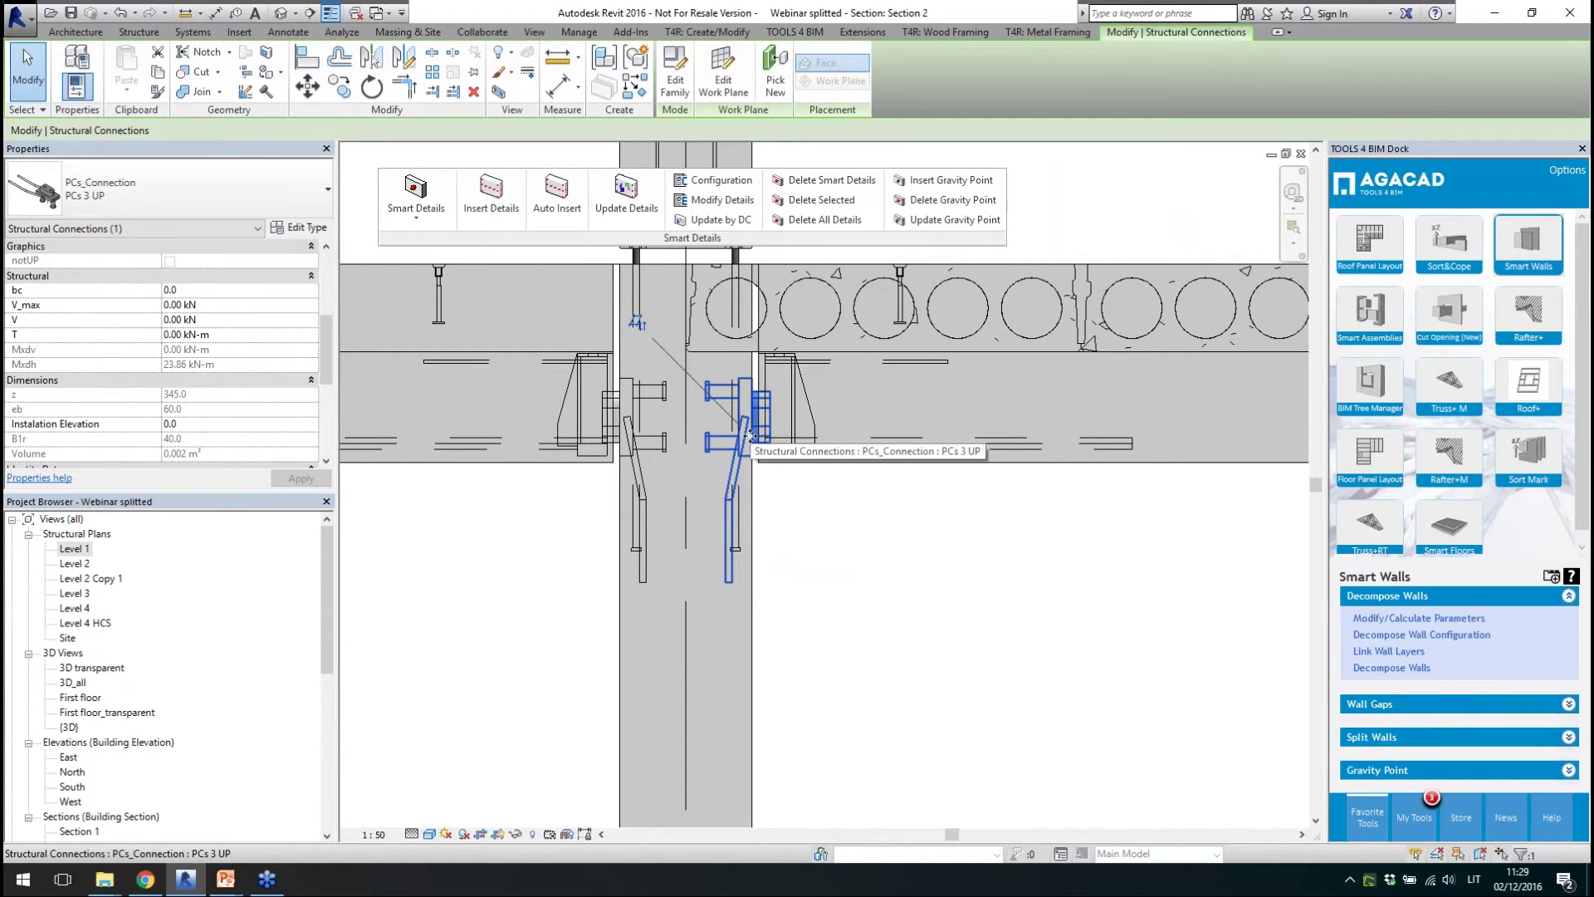
{"action": "scroll", "coordinate": [704, 362], "scroll_direction": "down", "scroll_amount": 2}
{"action": "scroll", "coordinate": [702, 358], "scroll_direction": "down", "scroll_amount": 2}
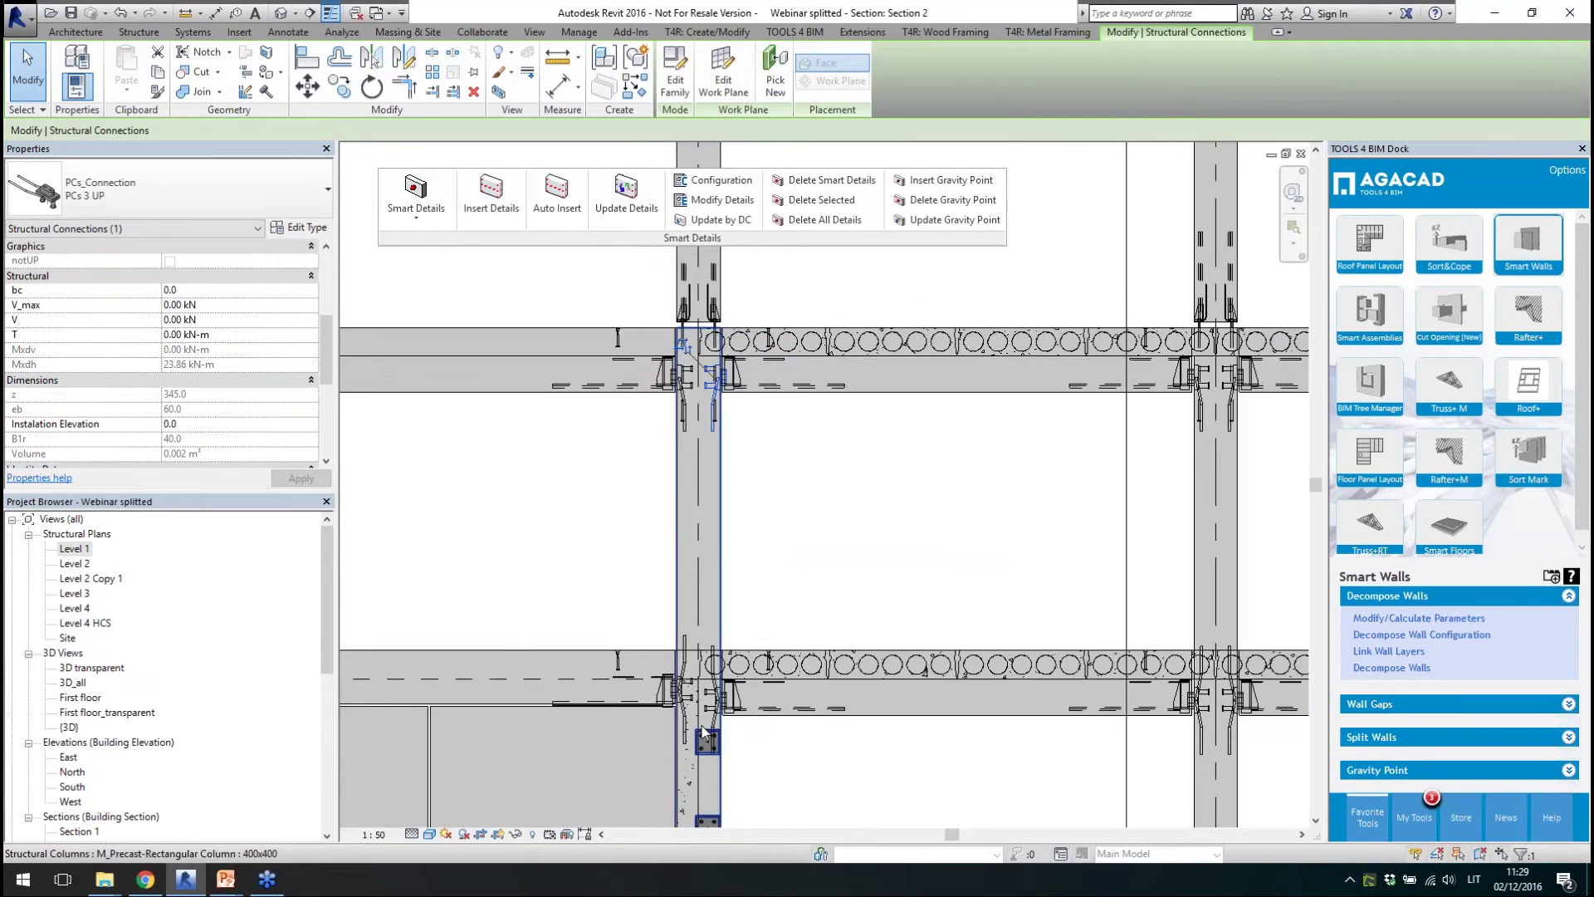
{"action": "scroll", "coordinate": [731, 677], "scroll_direction": "up", "scroll_amount": 3}
{"action": "left_click", "coordinate": [726, 672]}
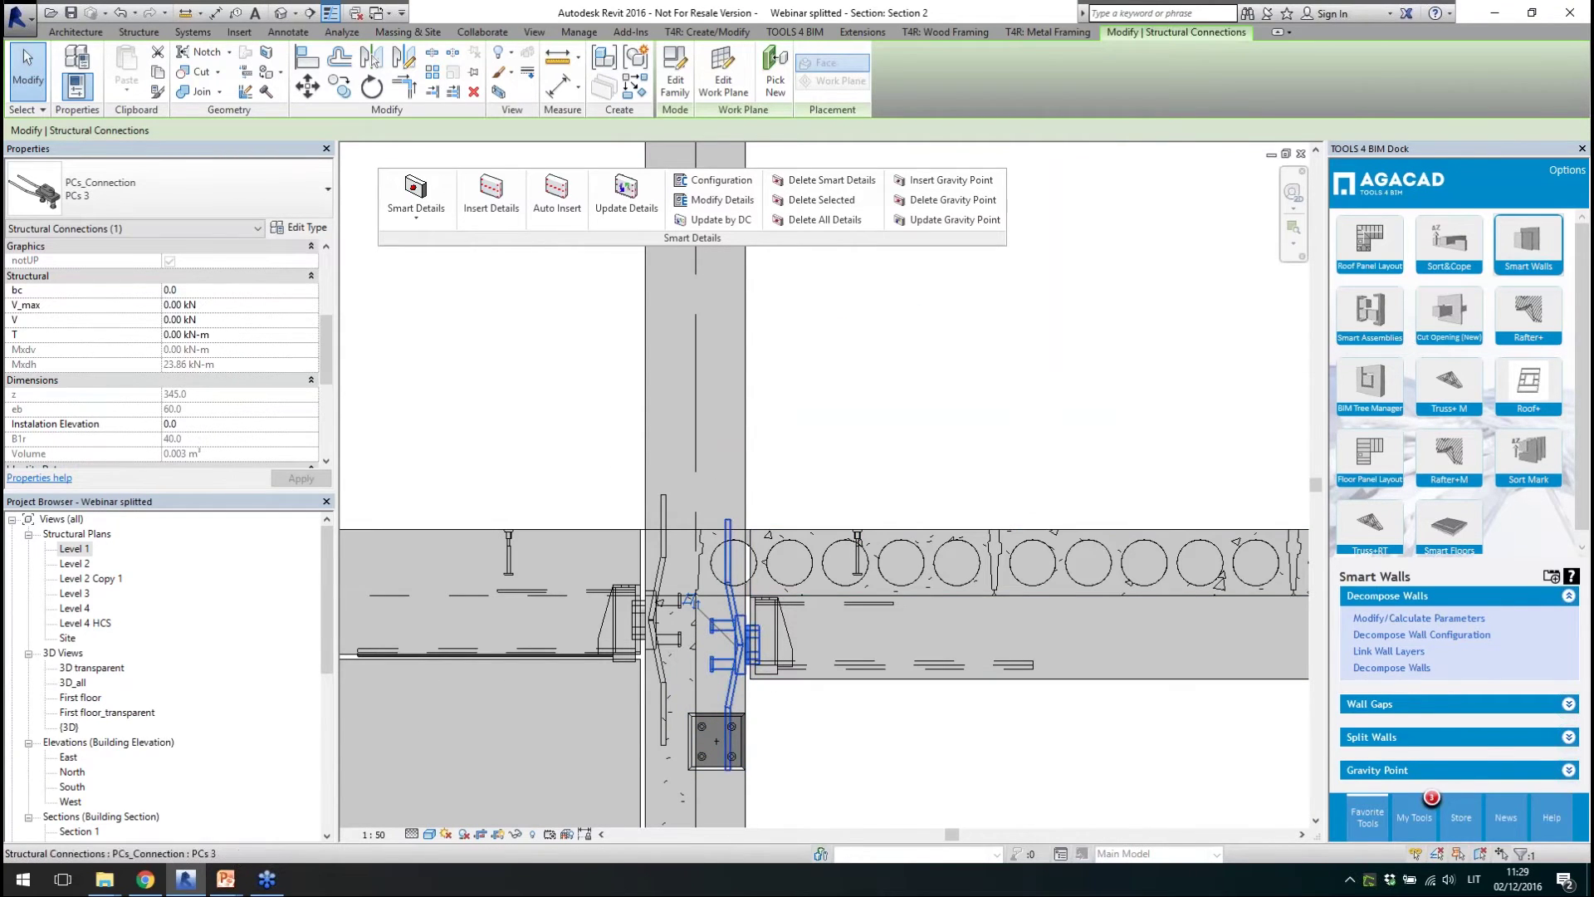
{"action": "scroll", "coordinate": [733, 603], "scroll_direction": "down", "scroll_amount": 1}
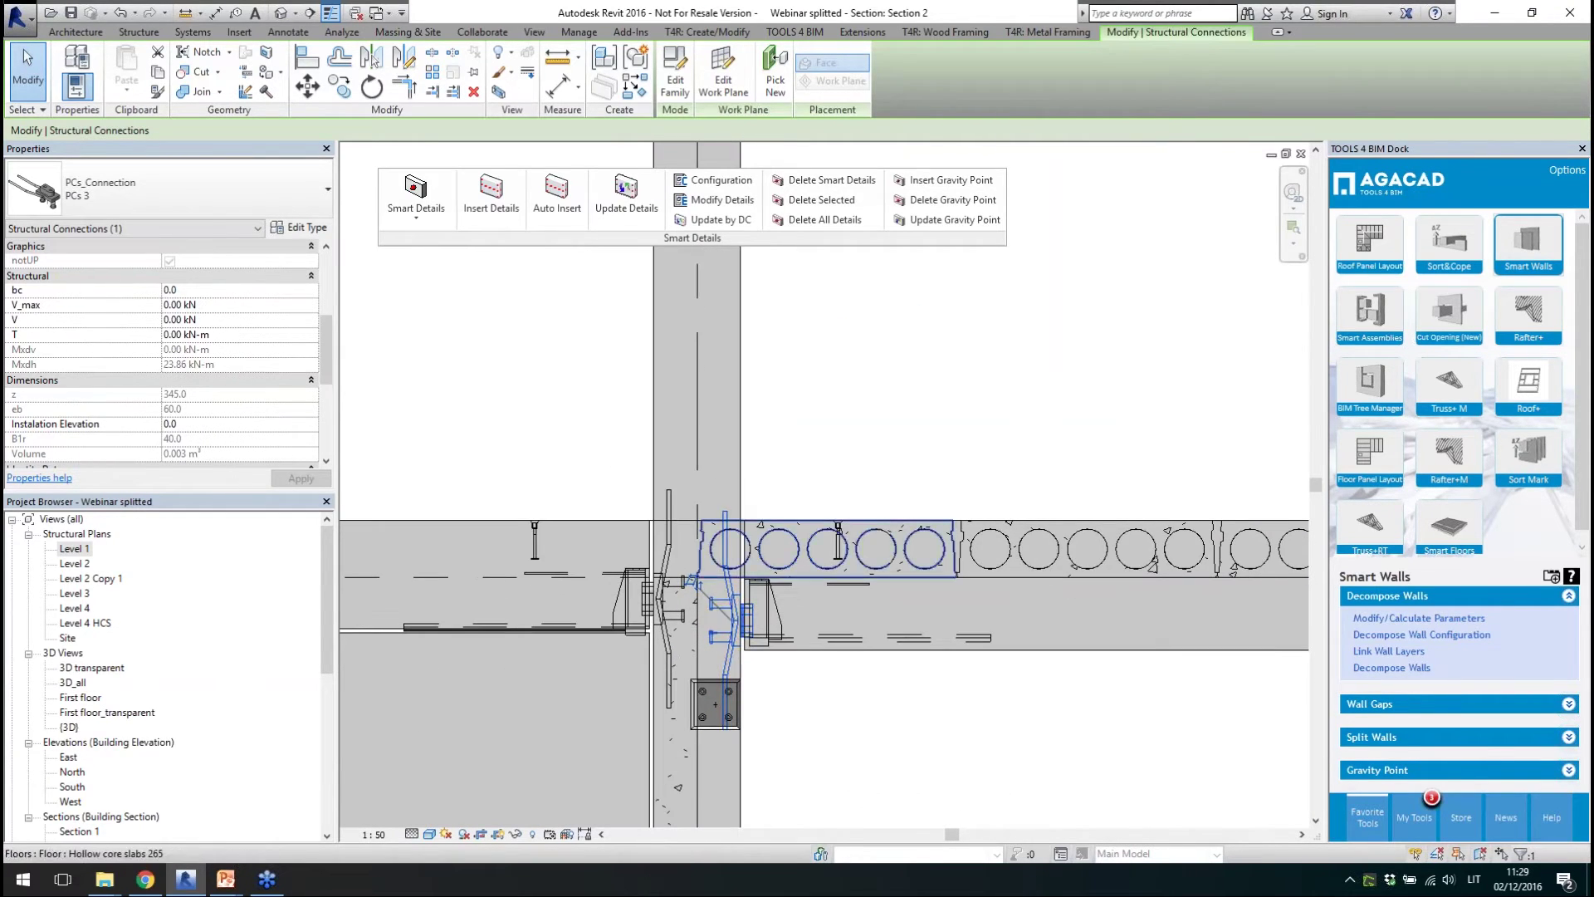
- Review the connection rules of Detail Priority 2 and 1 in the Column steel corbels 1 floor plate configuration, and close it unchanged
{"action": "scroll", "coordinate": [721, 627], "scroll_direction": "down", "scroll_amount": 1}
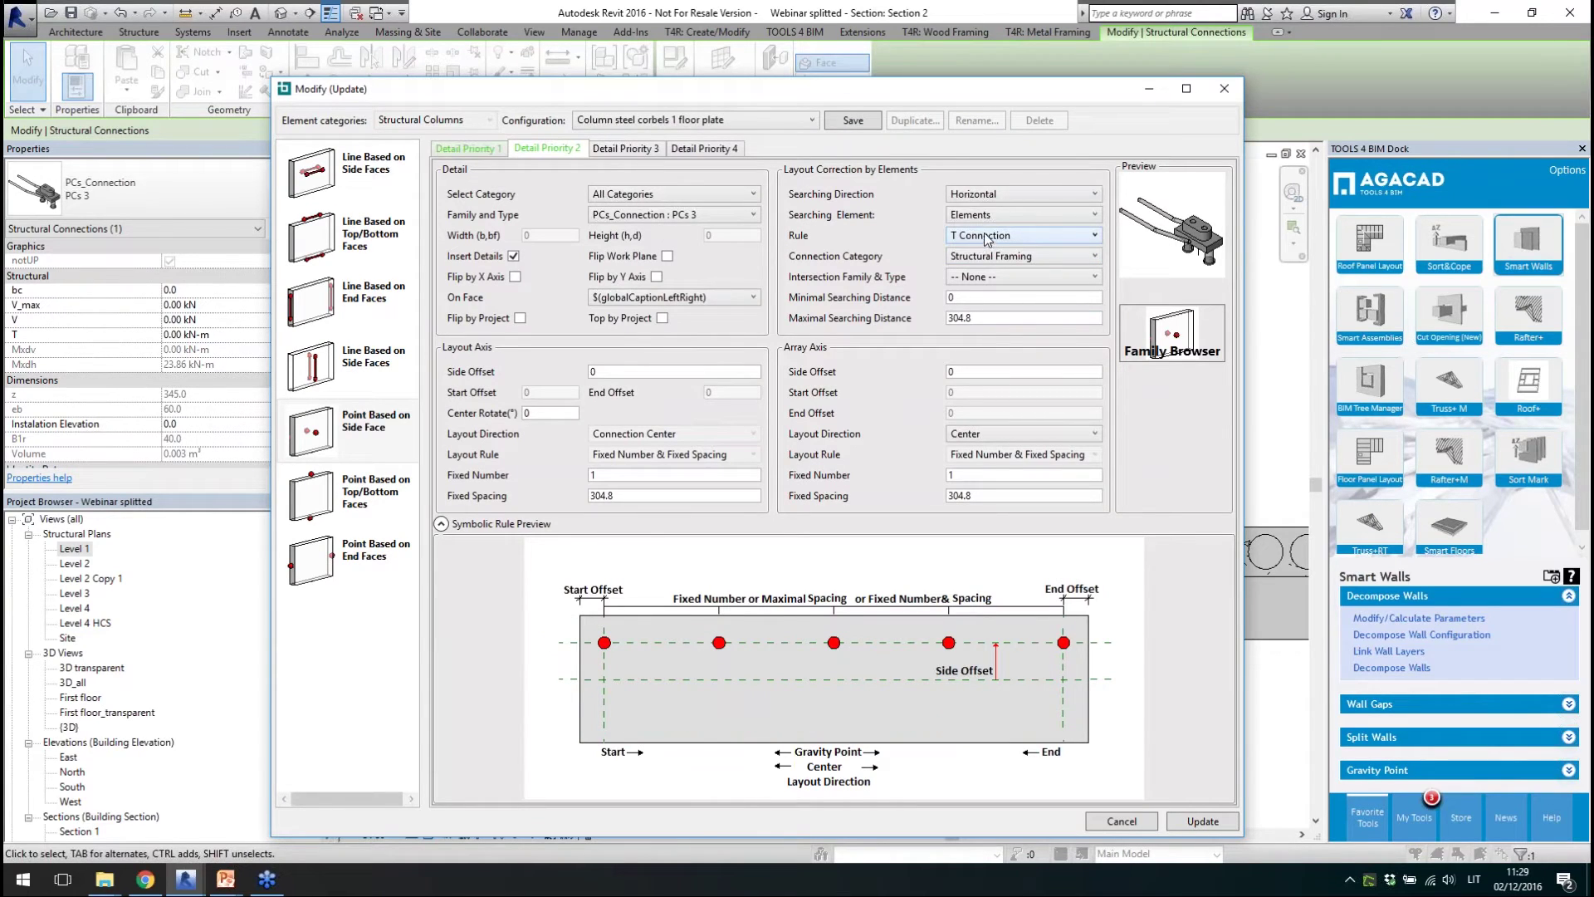
{"action": "left_click", "coordinate": [490, 150]}
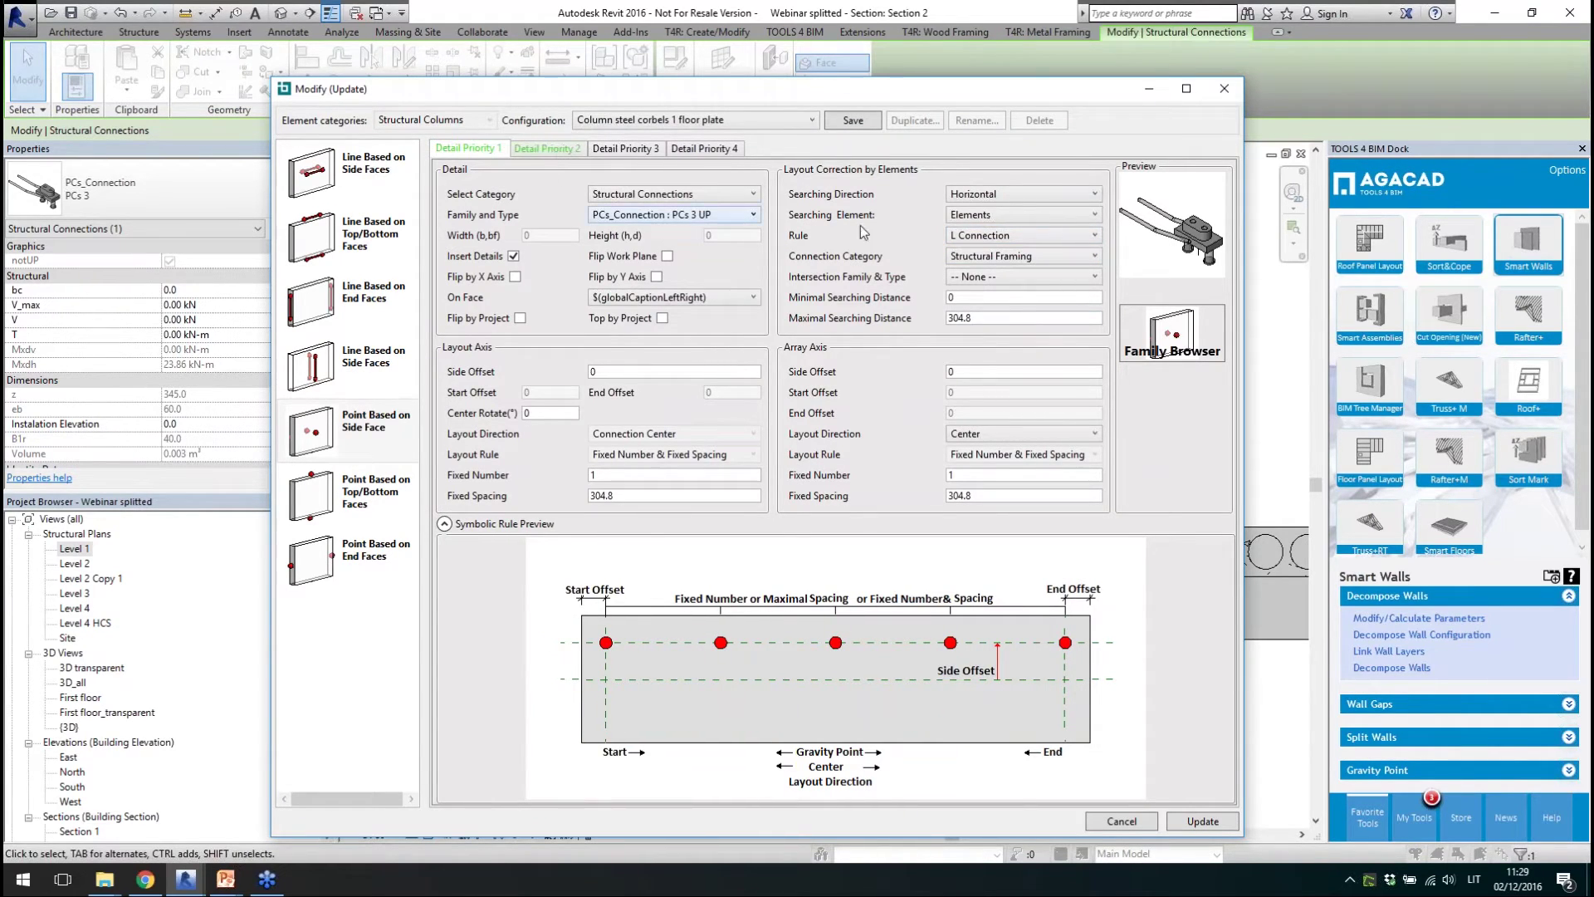
{"action": "left_click", "coordinate": [1015, 236]}
{"action": "left_click", "coordinate": [1016, 236]}
{"action": "left_click", "coordinate": [1224, 89]}
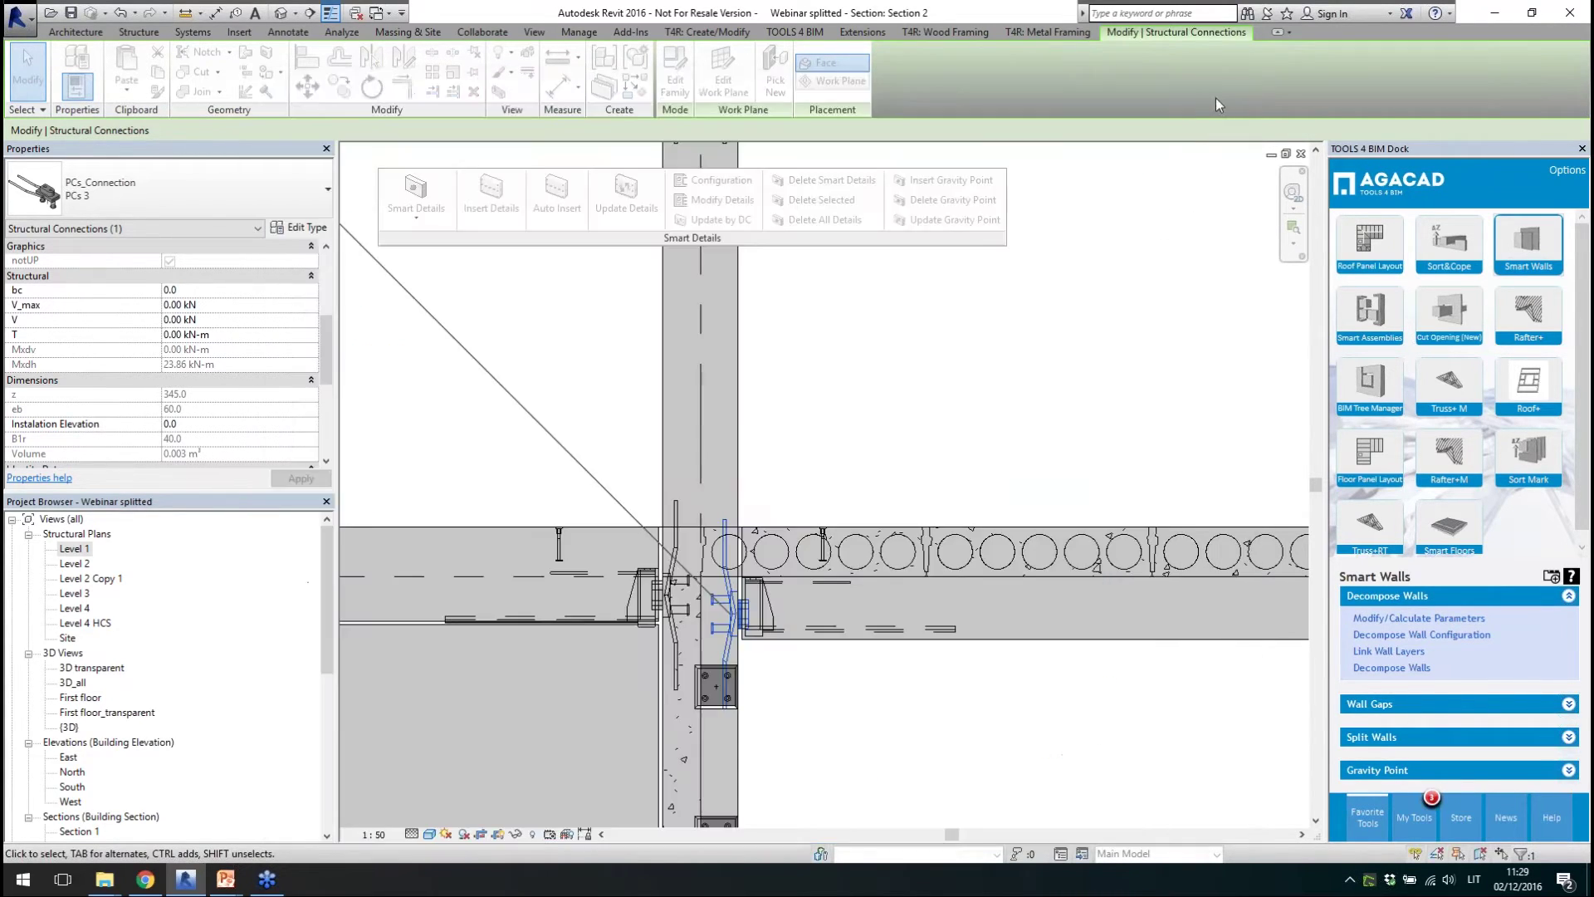
- Open the default 3D view and reset its temporary hide/isolate
{"action": "scroll", "coordinate": [816, 498], "scroll_direction": "down", "scroll_amount": 4}
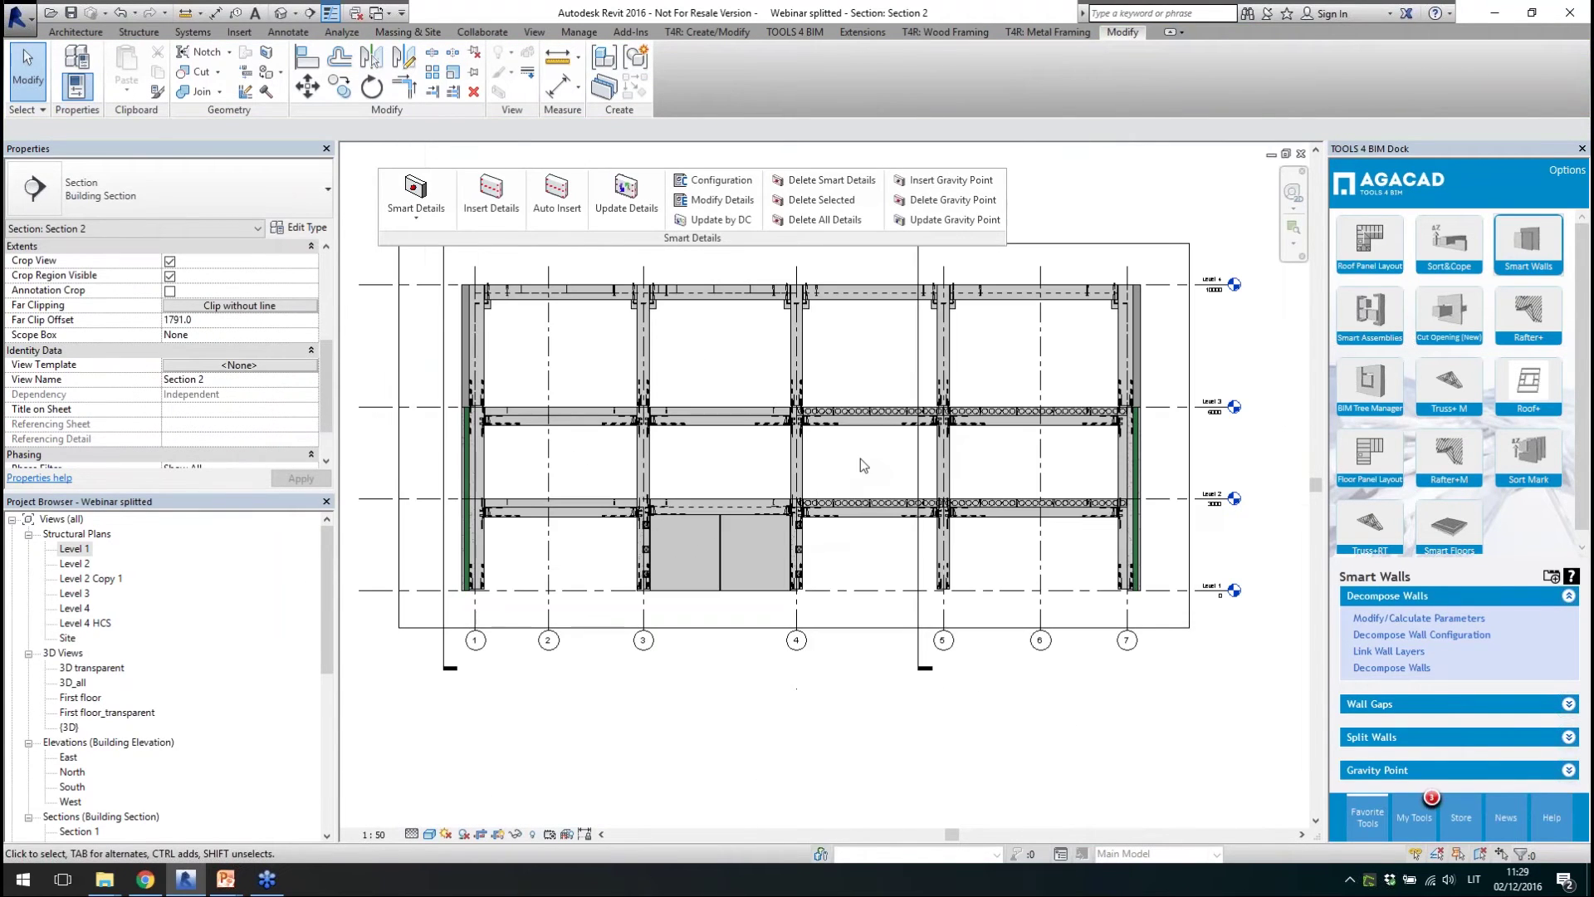
{"action": "left_click", "coordinate": [281, 12]}
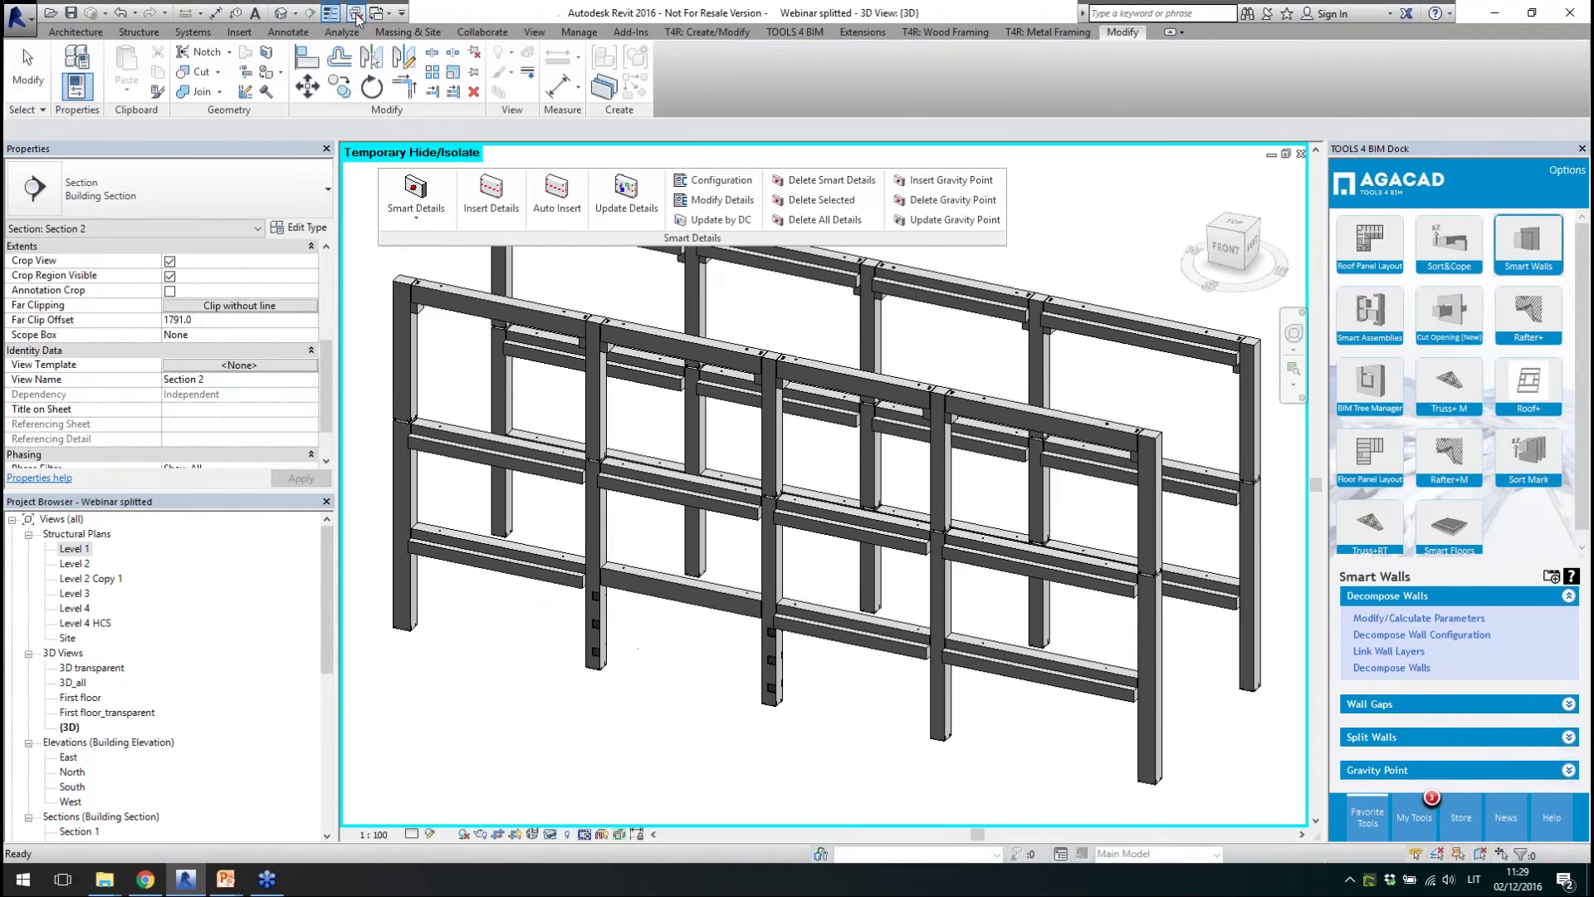
{"action": "left_click", "coordinate": [555, 834]}
{"action": "left_click", "coordinate": [593, 817]}
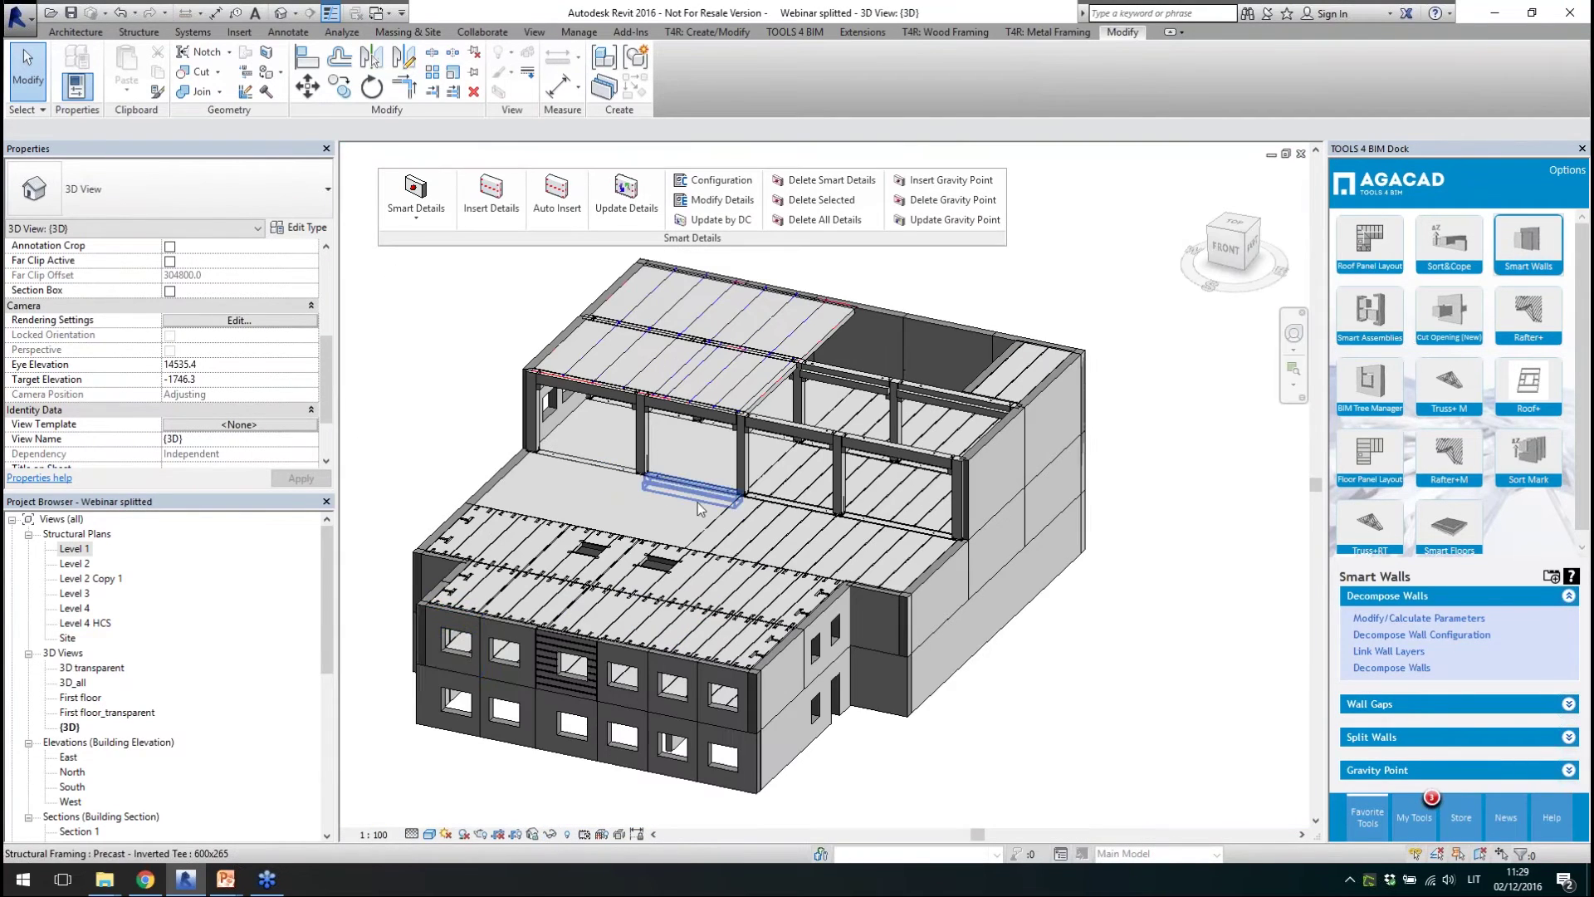
- Open the First floor_transparent view and select the six Massive wall 200 panels around the interior bay
{"action": "double_click", "coordinate": [86, 712]}
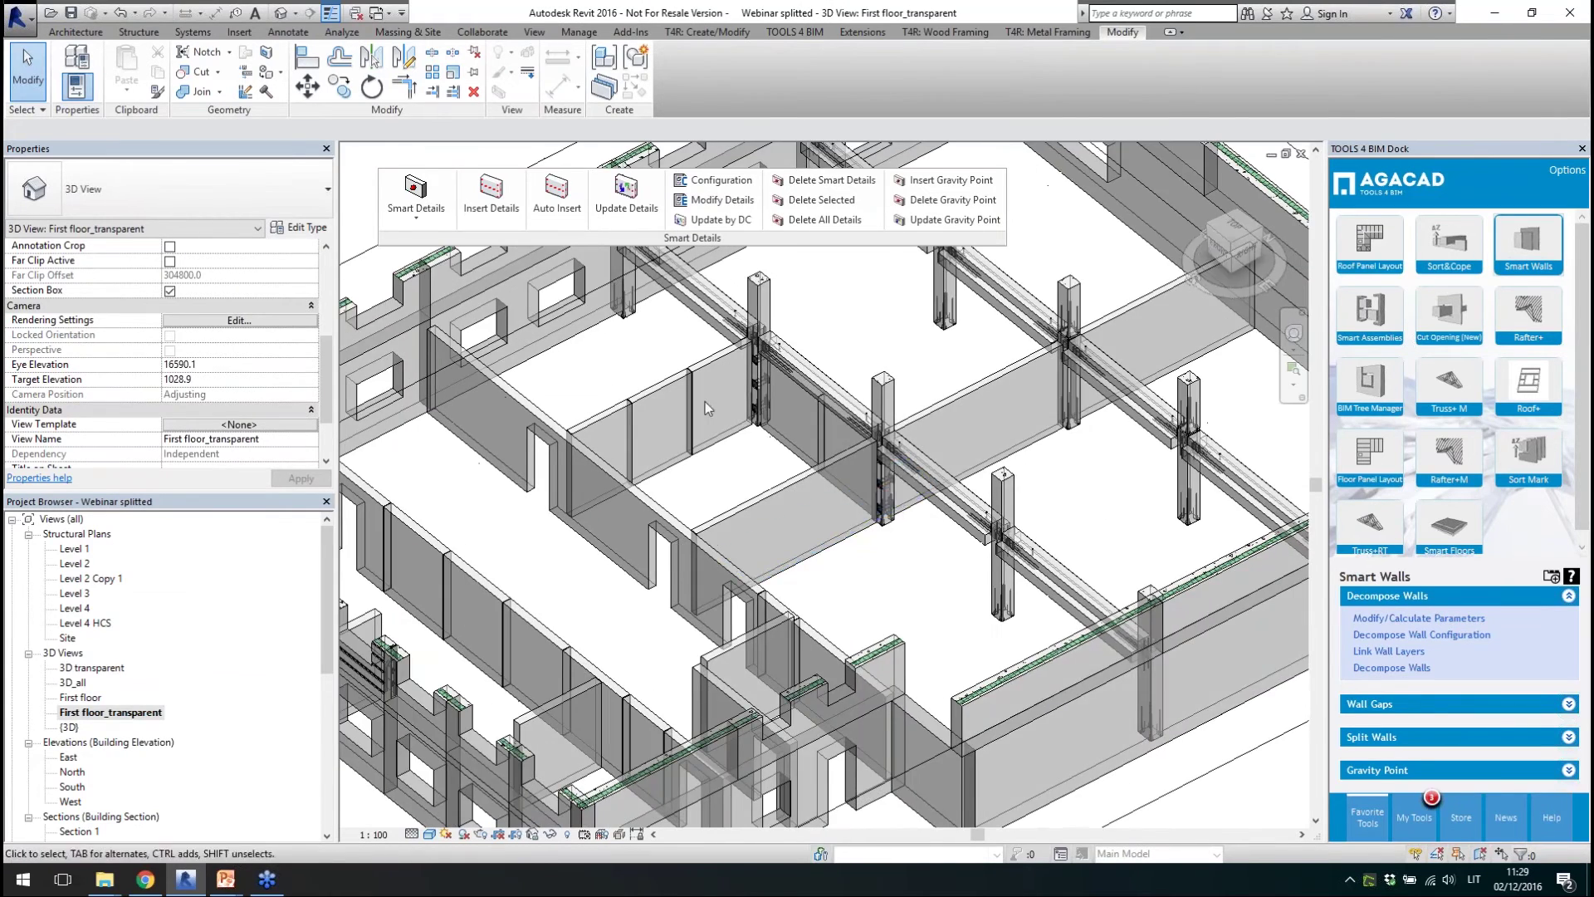
{"action": "scroll", "coordinate": [833, 523], "scroll_direction": "up", "scroll_amount": 3}
{"action": "left_click", "coordinate": [748, 415]}
{"action": "middle_click_drag", "start_coordinate": [833, 523], "coordinate": [913, 497], "text": "shift"}
{"action": "left_click", "coordinate": [918, 493], "text": "ctrl"}
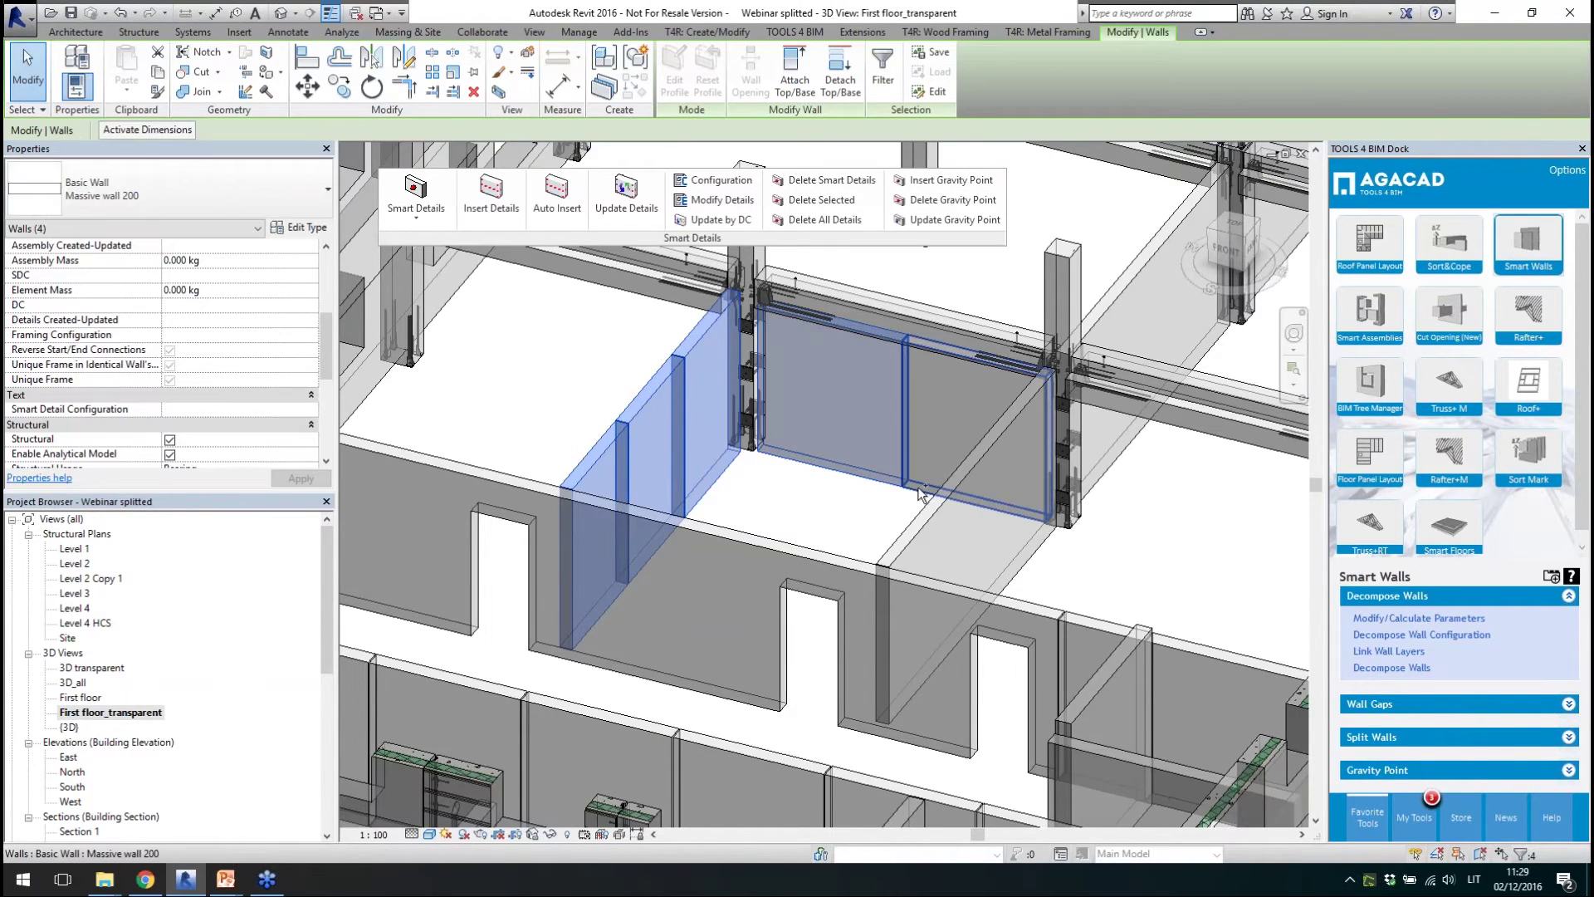
{"action": "left_click", "coordinate": [882, 562], "text": "ctrl"}
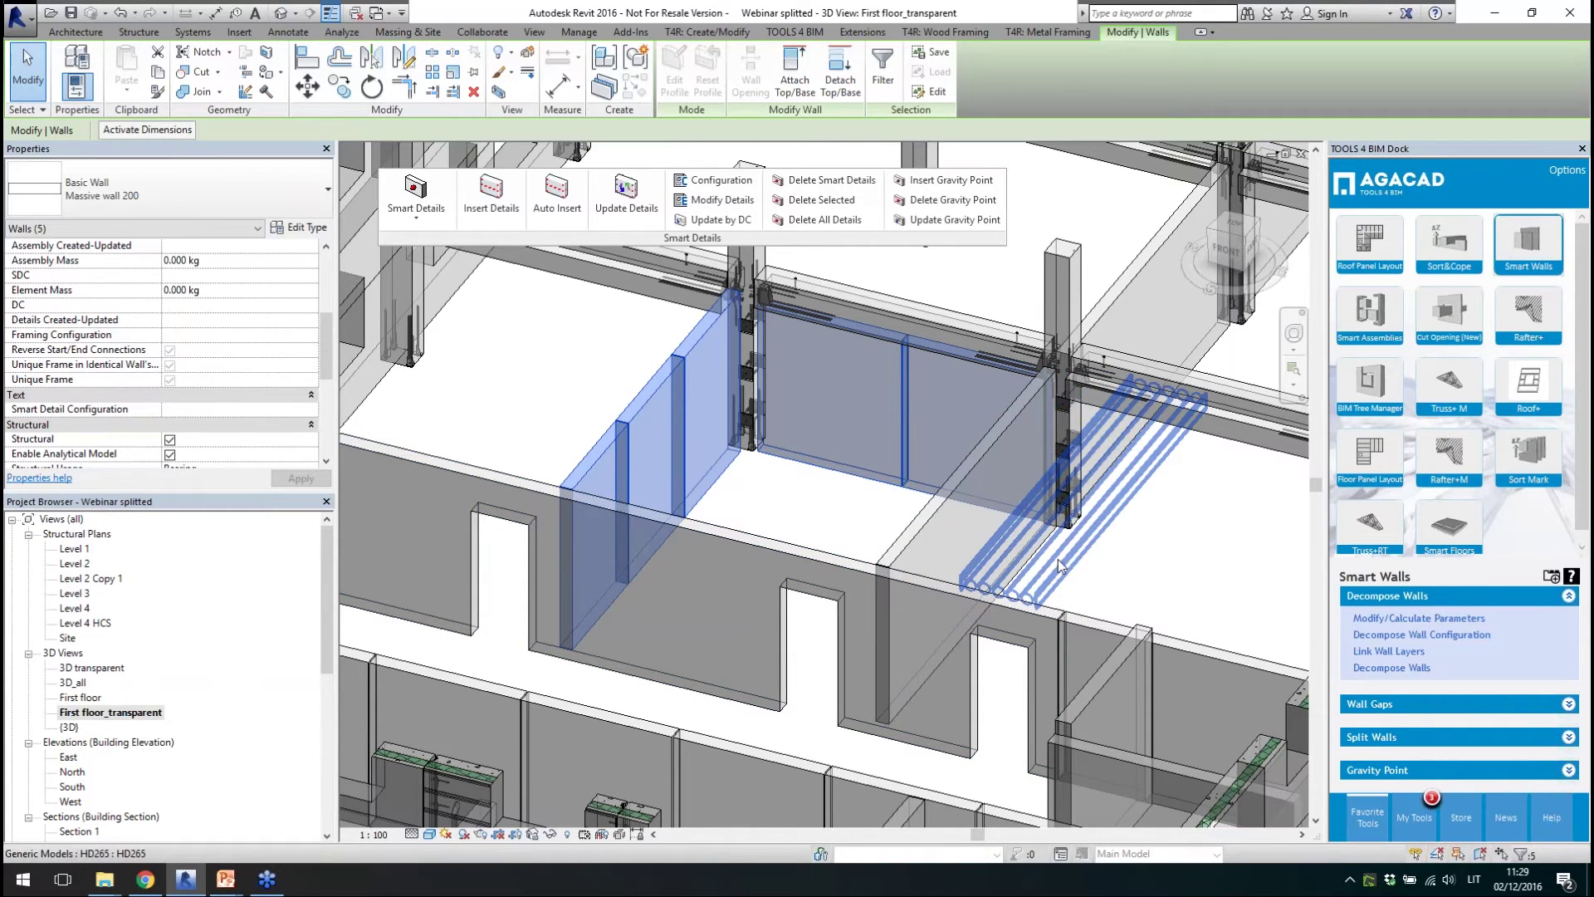
{"action": "scroll", "coordinate": [880, 693], "scroll_direction": "up", "scroll_amount": 4}
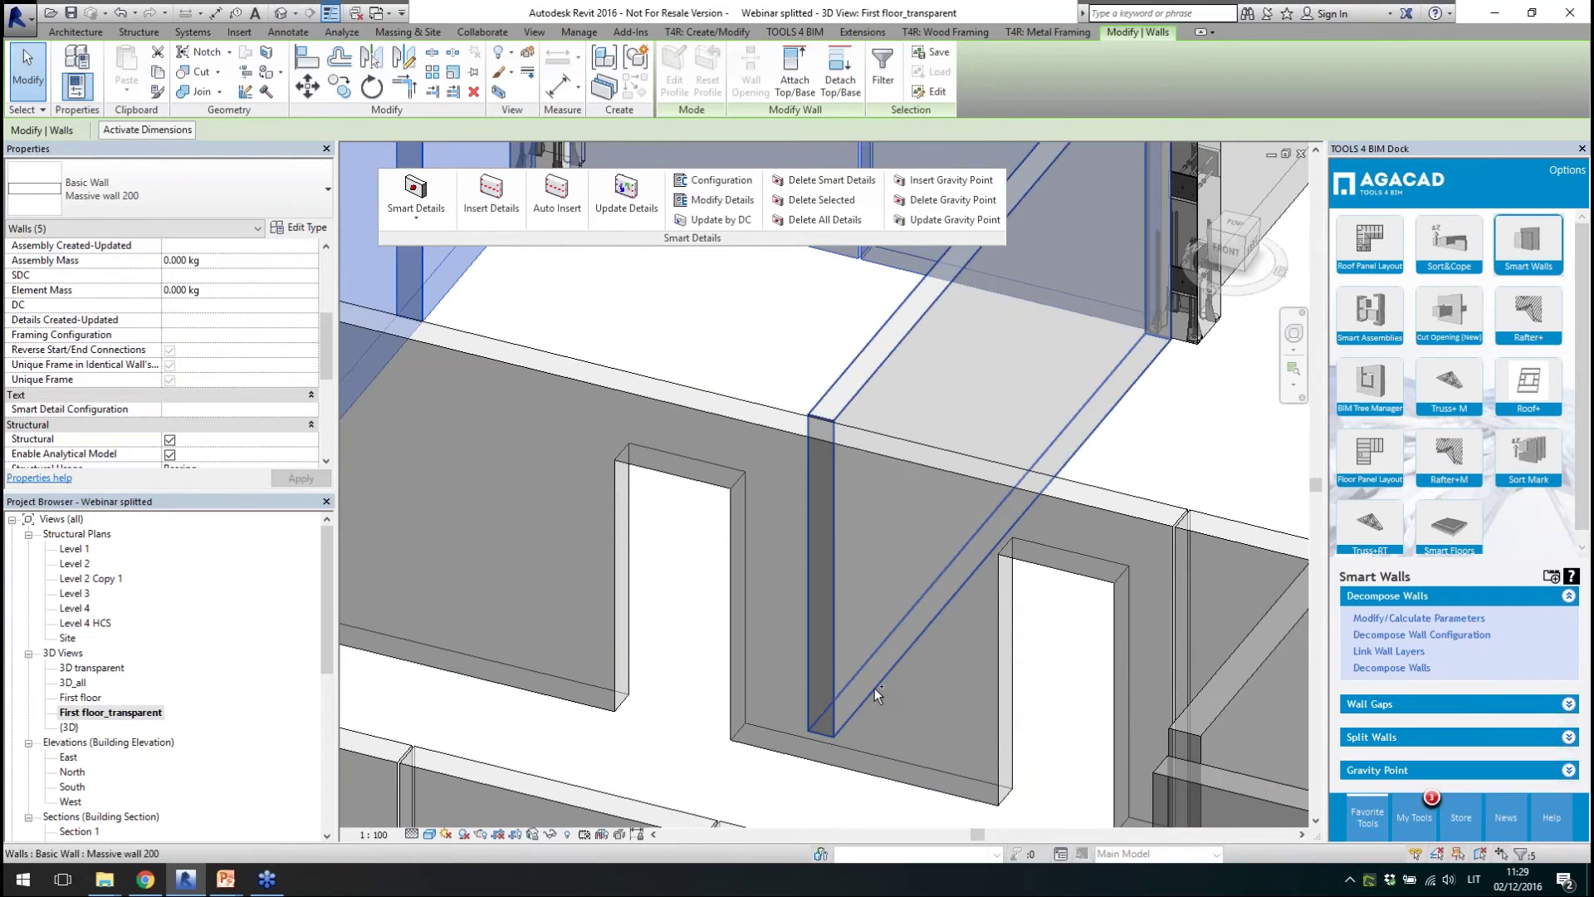
{"action": "left_click", "coordinate": [878, 694], "text": "ctrl"}
{"action": "scroll", "coordinate": [878, 694], "scroll_direction": "down", "scroll_amount": 5}
- Try Auto Insert on the six selected walls, and insert smart details with the MW_R_Loop80__L_Plates configuration
{"action": "left_click", "coordinate": [557, 191]}
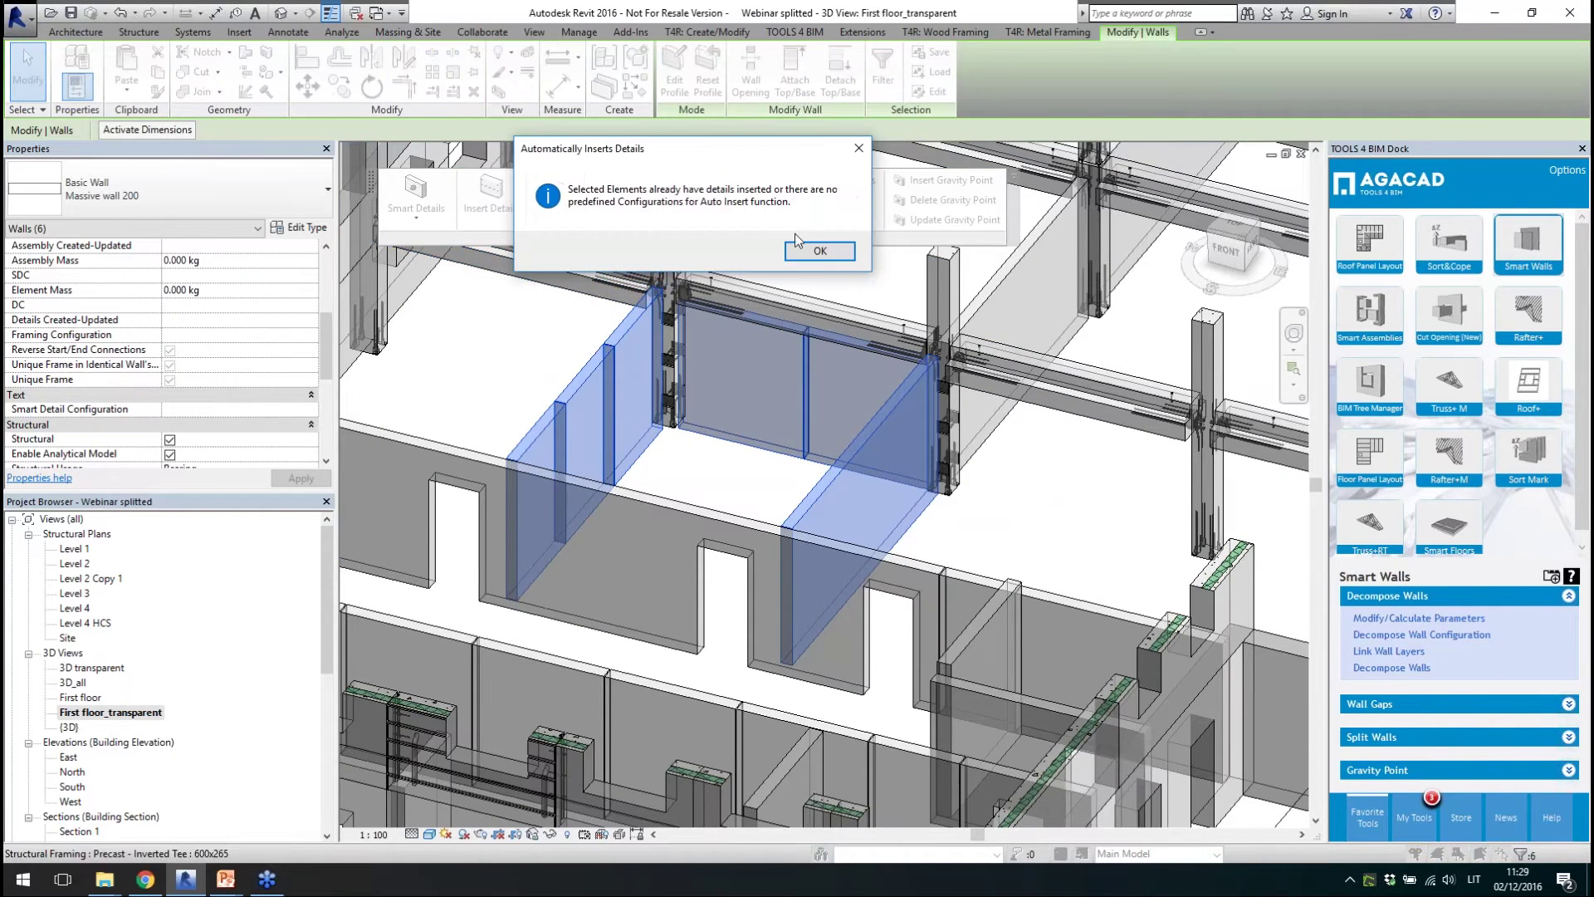
{"action": "key", "text": "Return"}
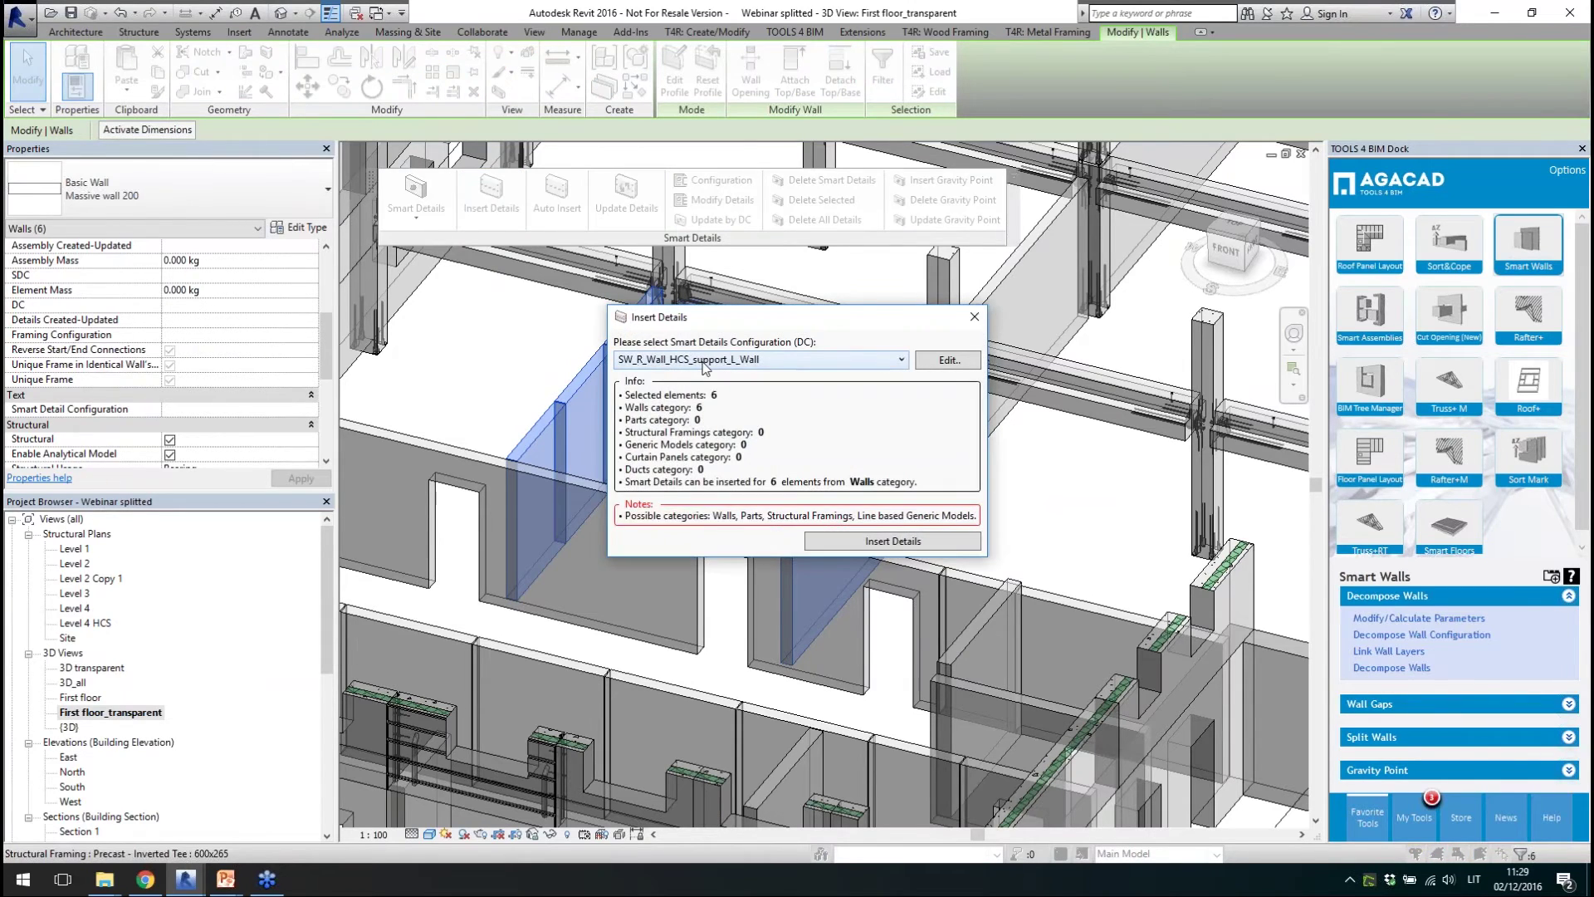
{"action": "left_click", "coordinate": [731, 359]}
{"action": "scroll", "coordinate": [722, 643], "scroll_direction": "up", "scroll_amount": 1}
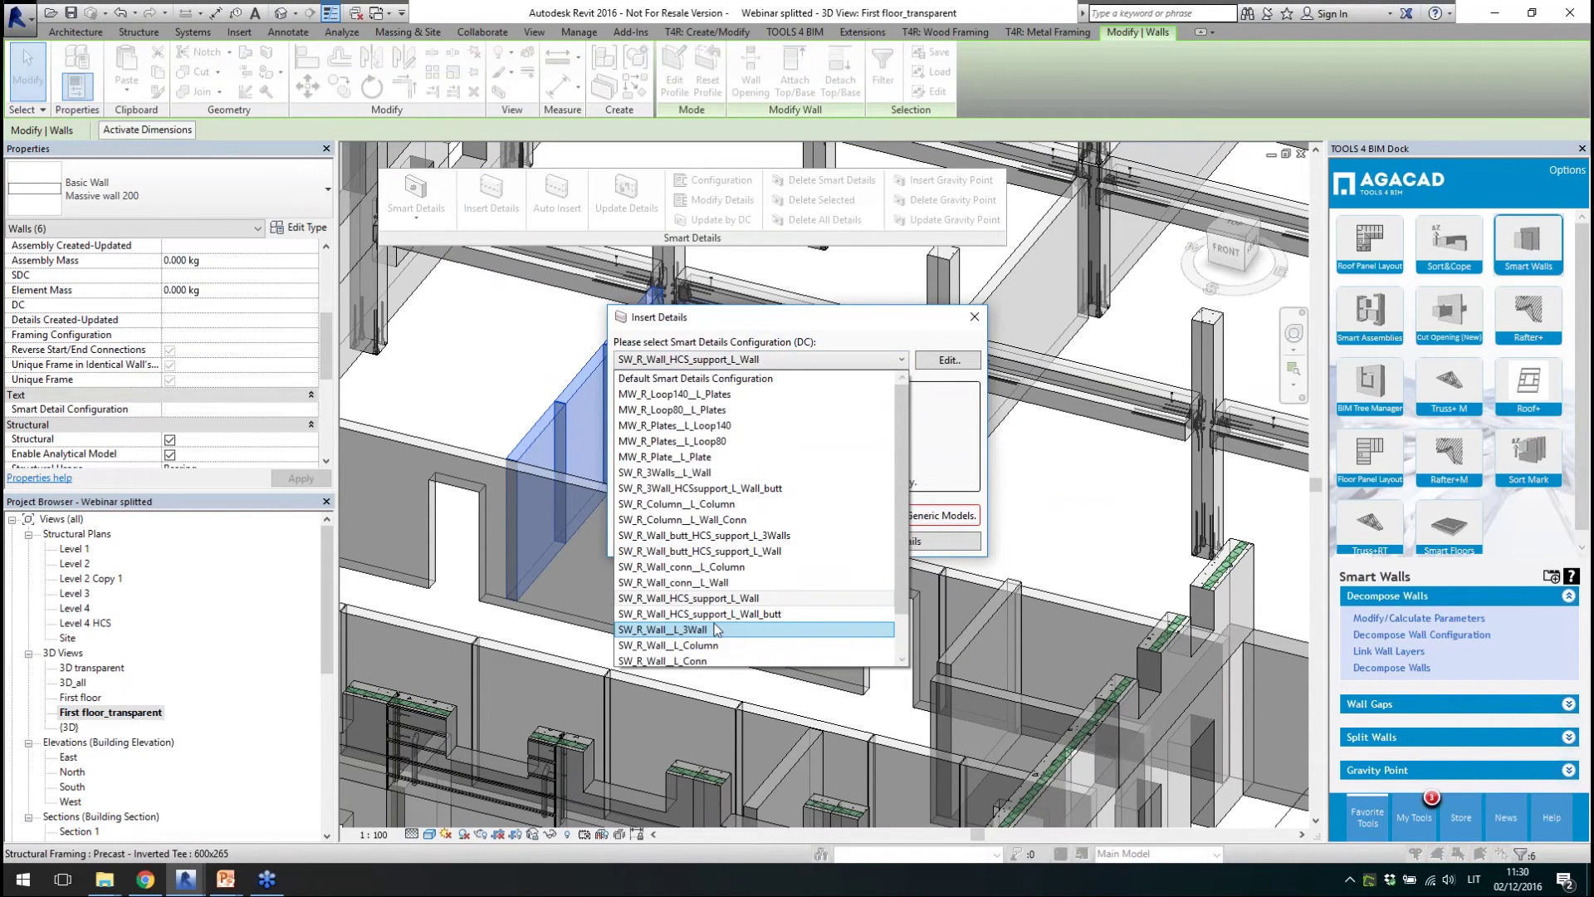
{"action": "left_click", "coordinate": [763, 411]}
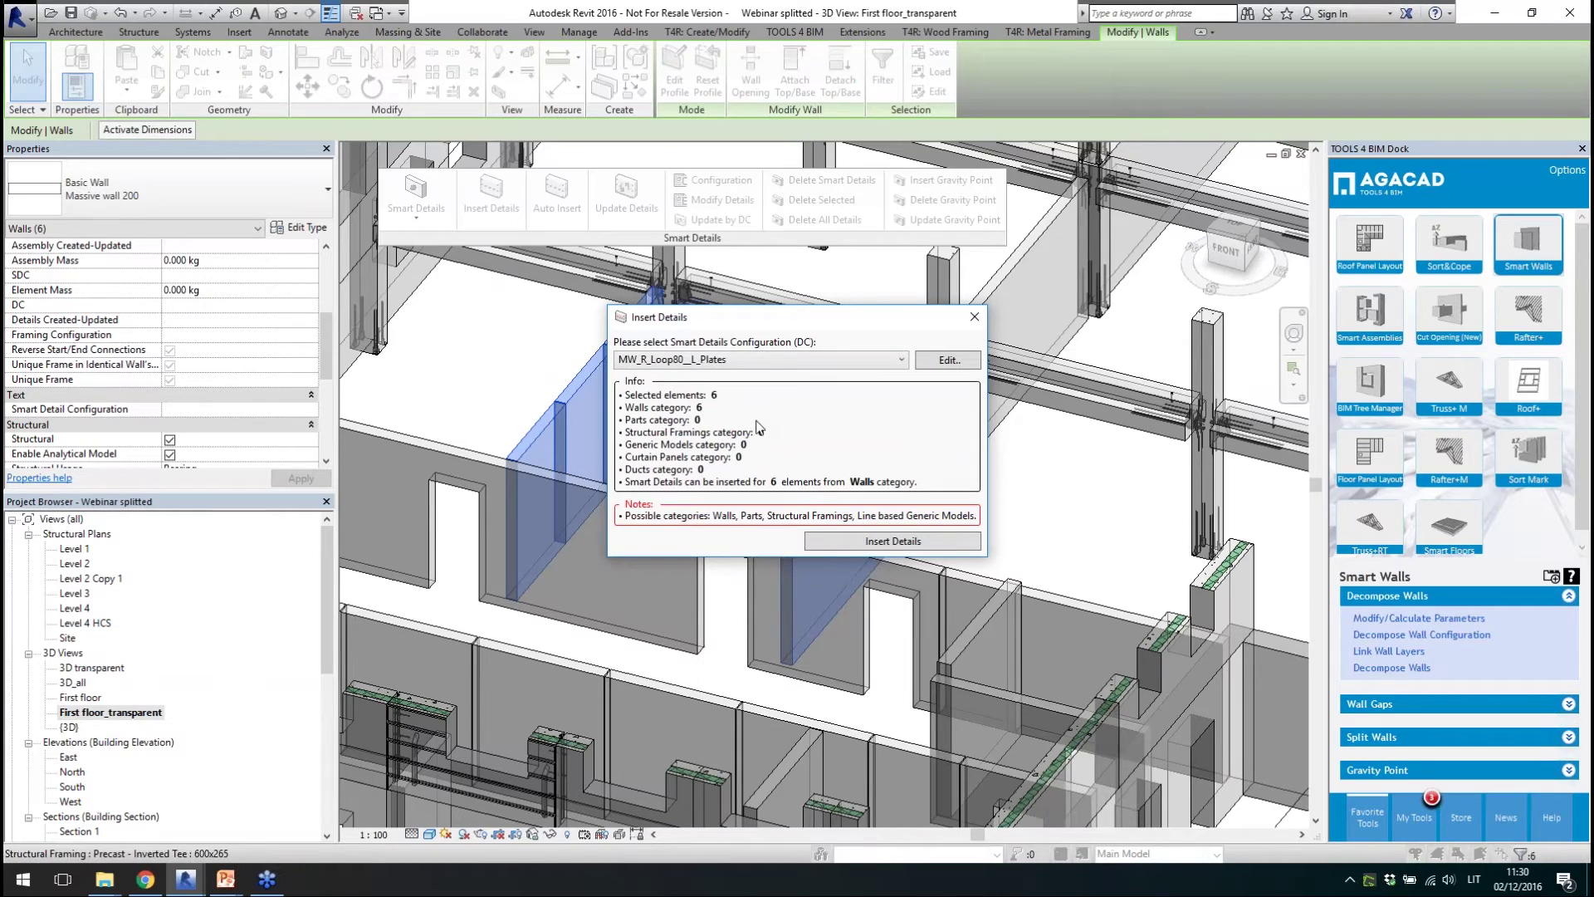
{"action": "left_click", "coordinate": [819, 541]}
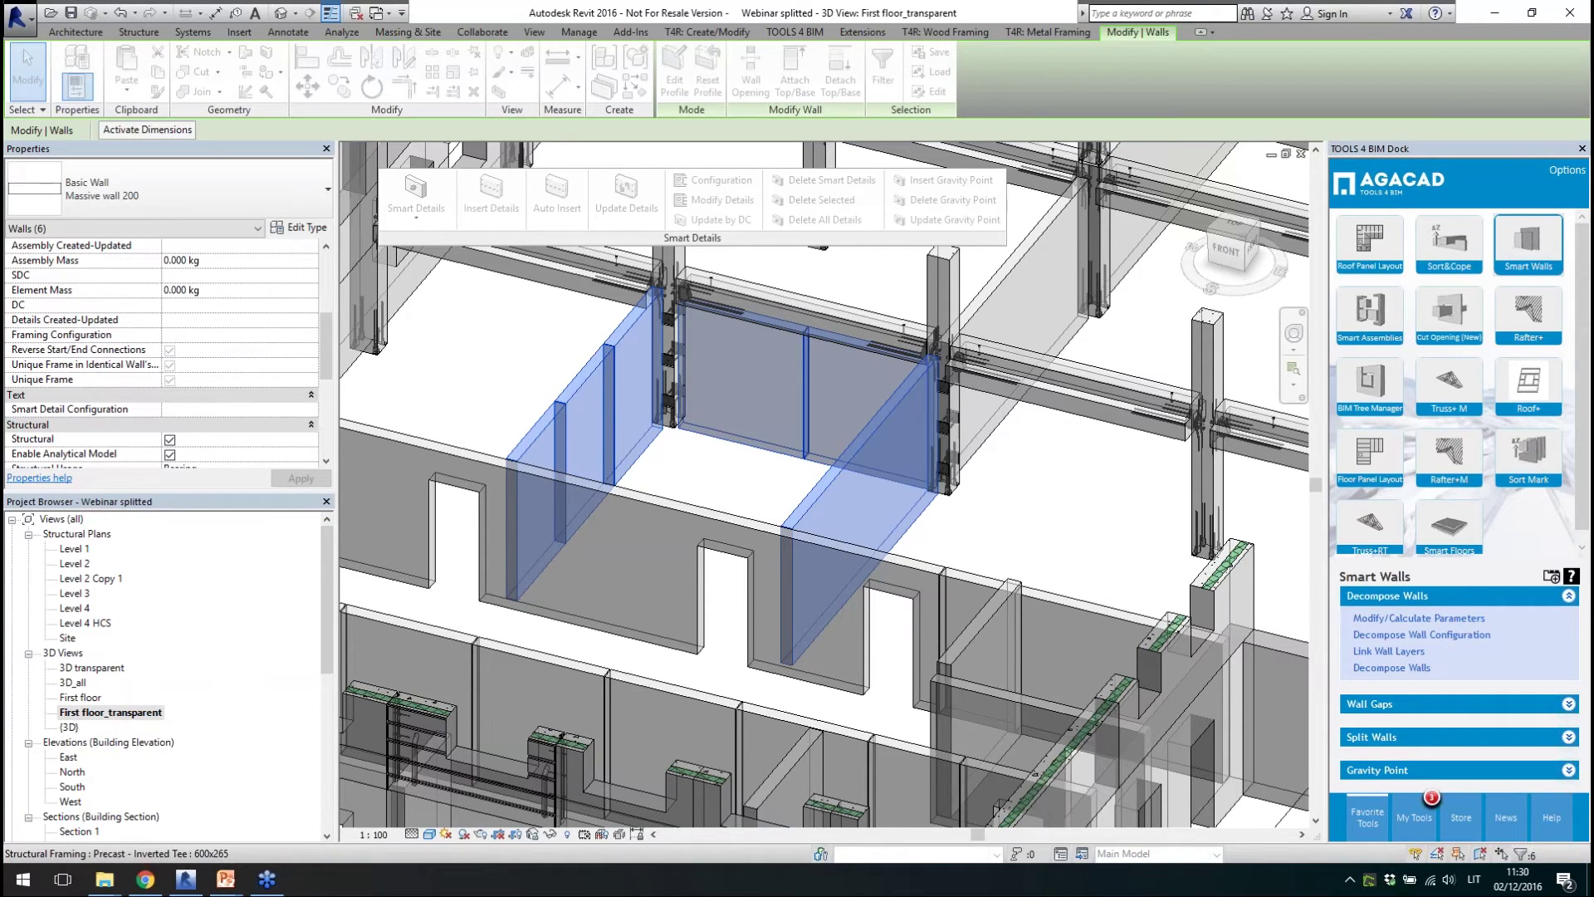
{"action": "middle_click_drag", "start_coordinate": [789, 502], "coordinate": [579, 322], "text": "shift"}
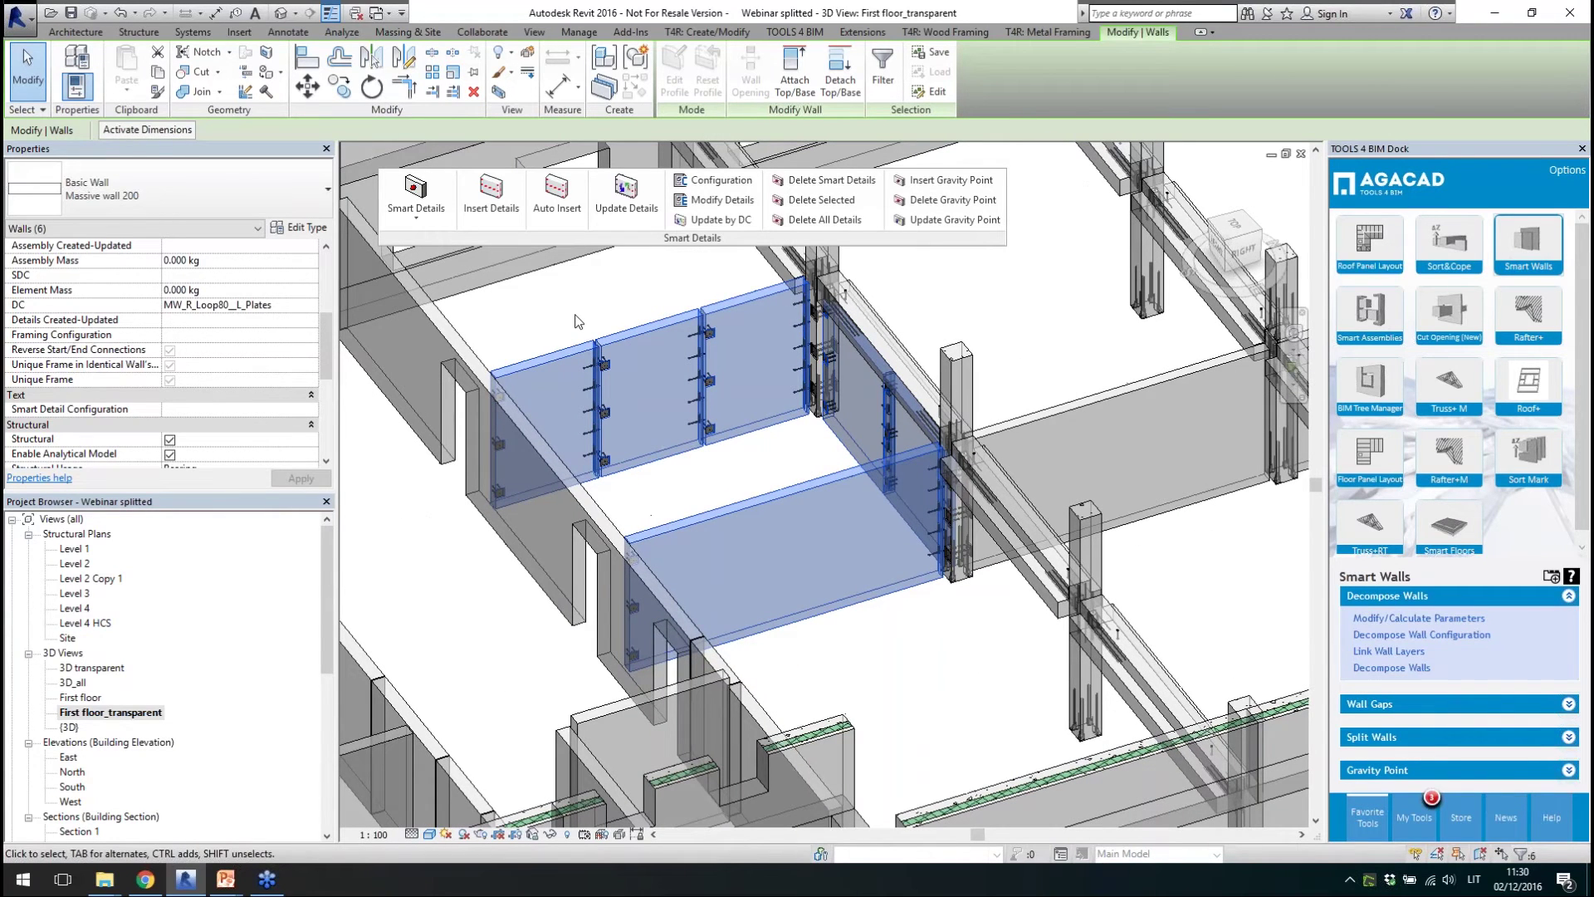
{"action": "left_click", "coordinate": [579, 323]}
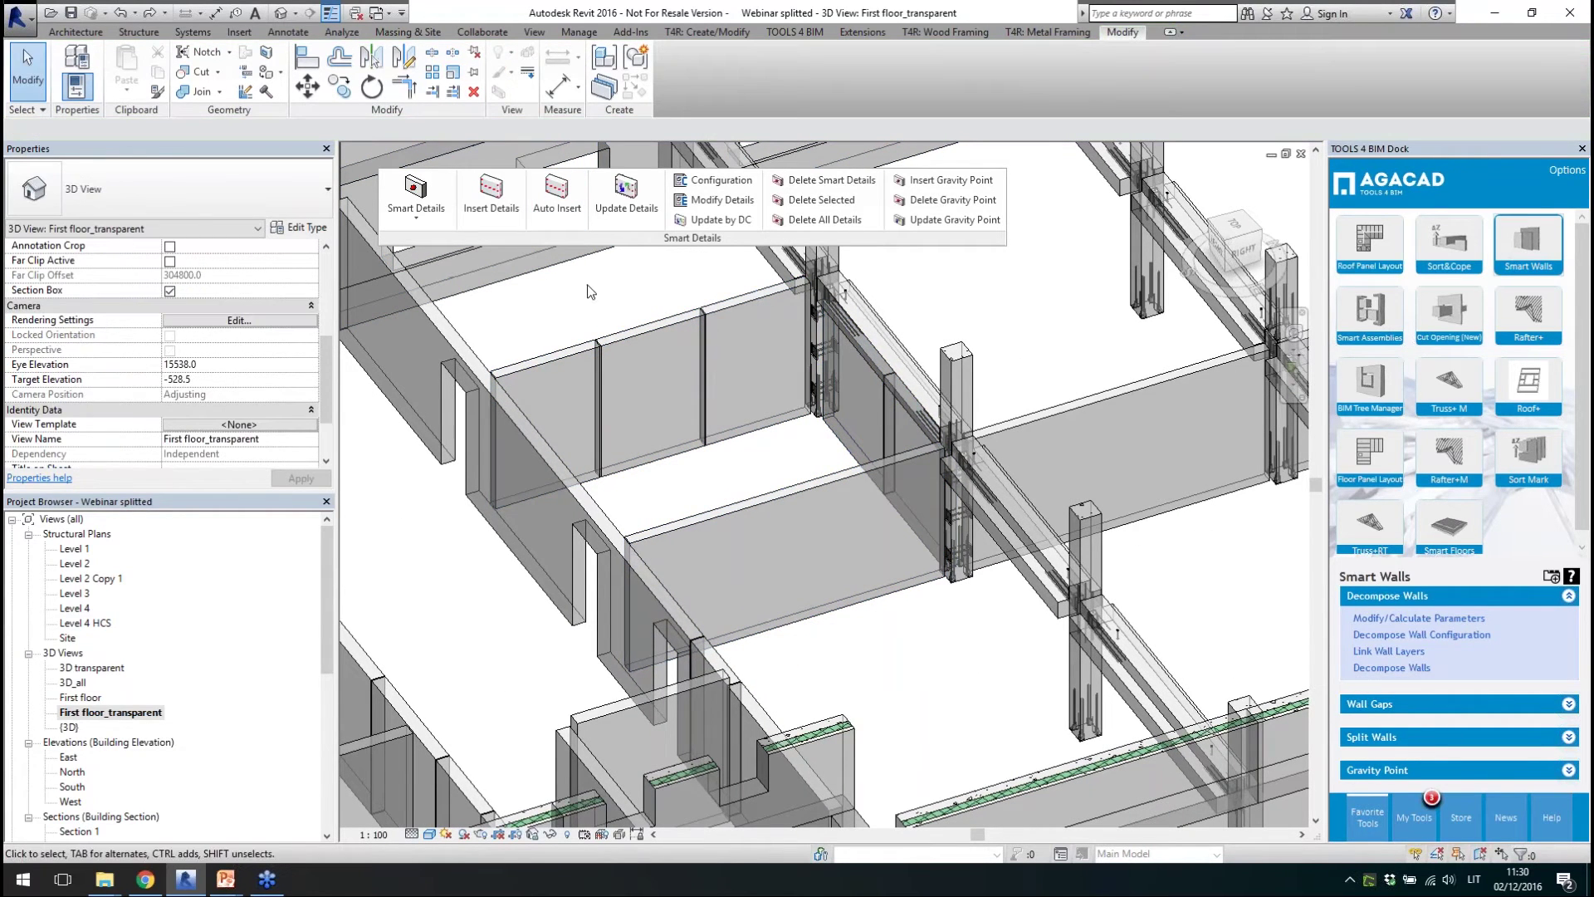
- Reselect the six interior walls and insert smart details with the MW_R_Plate__L_Plate configuration
{"action": "right_click", "coordinate": [619, 338]}
{"action": "left_click", "coordinate": [639, 371]}
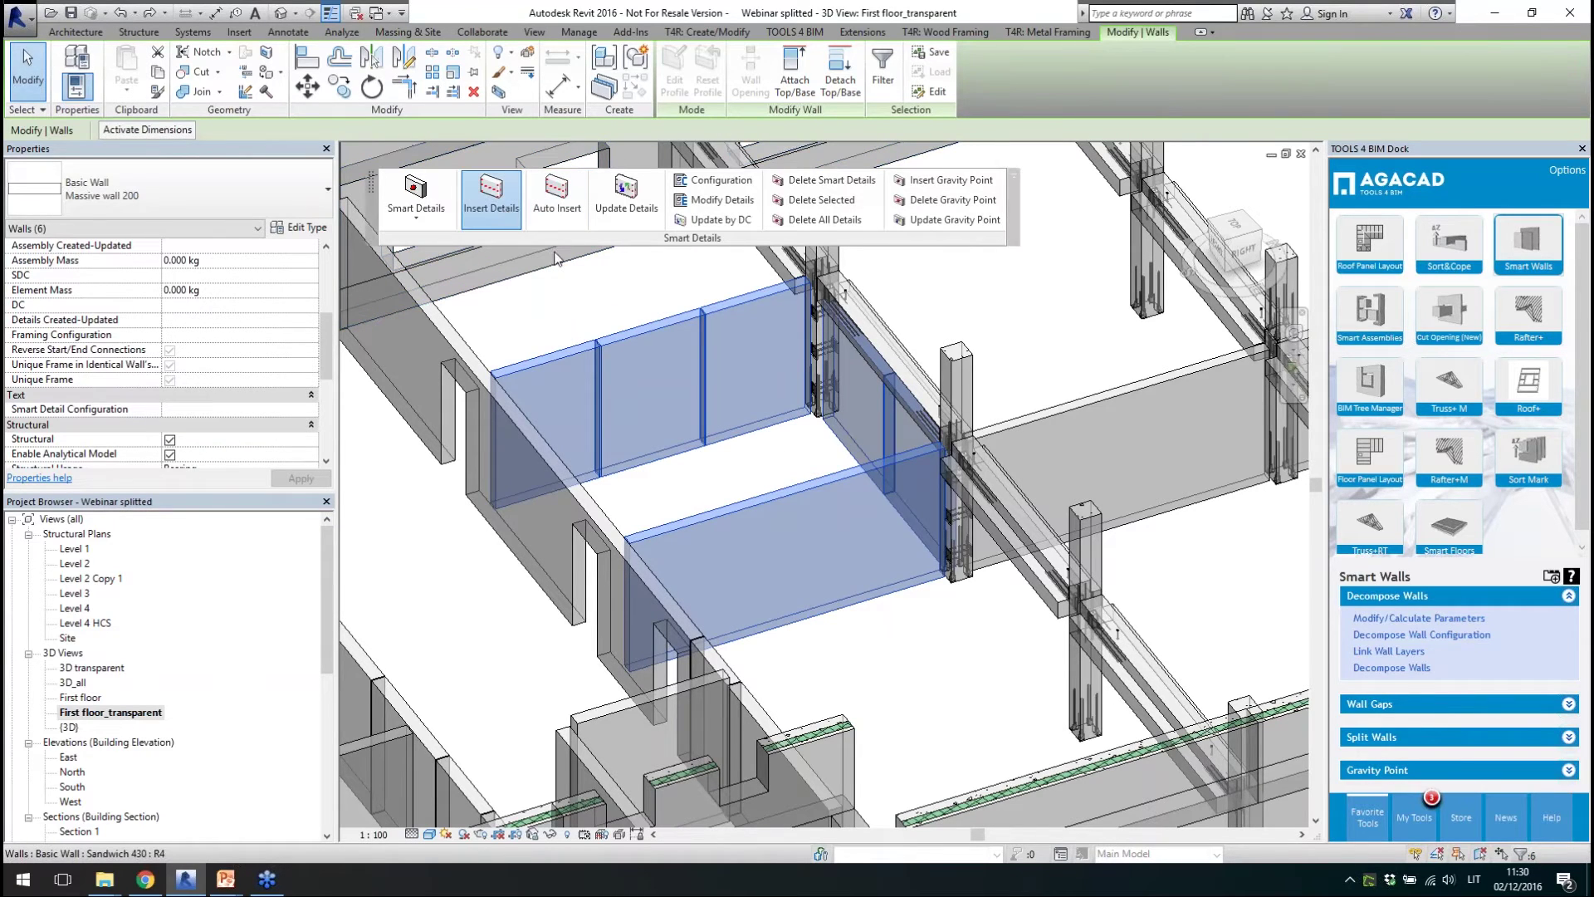
{"action": "left_click", "coordinate": [492, 199]}
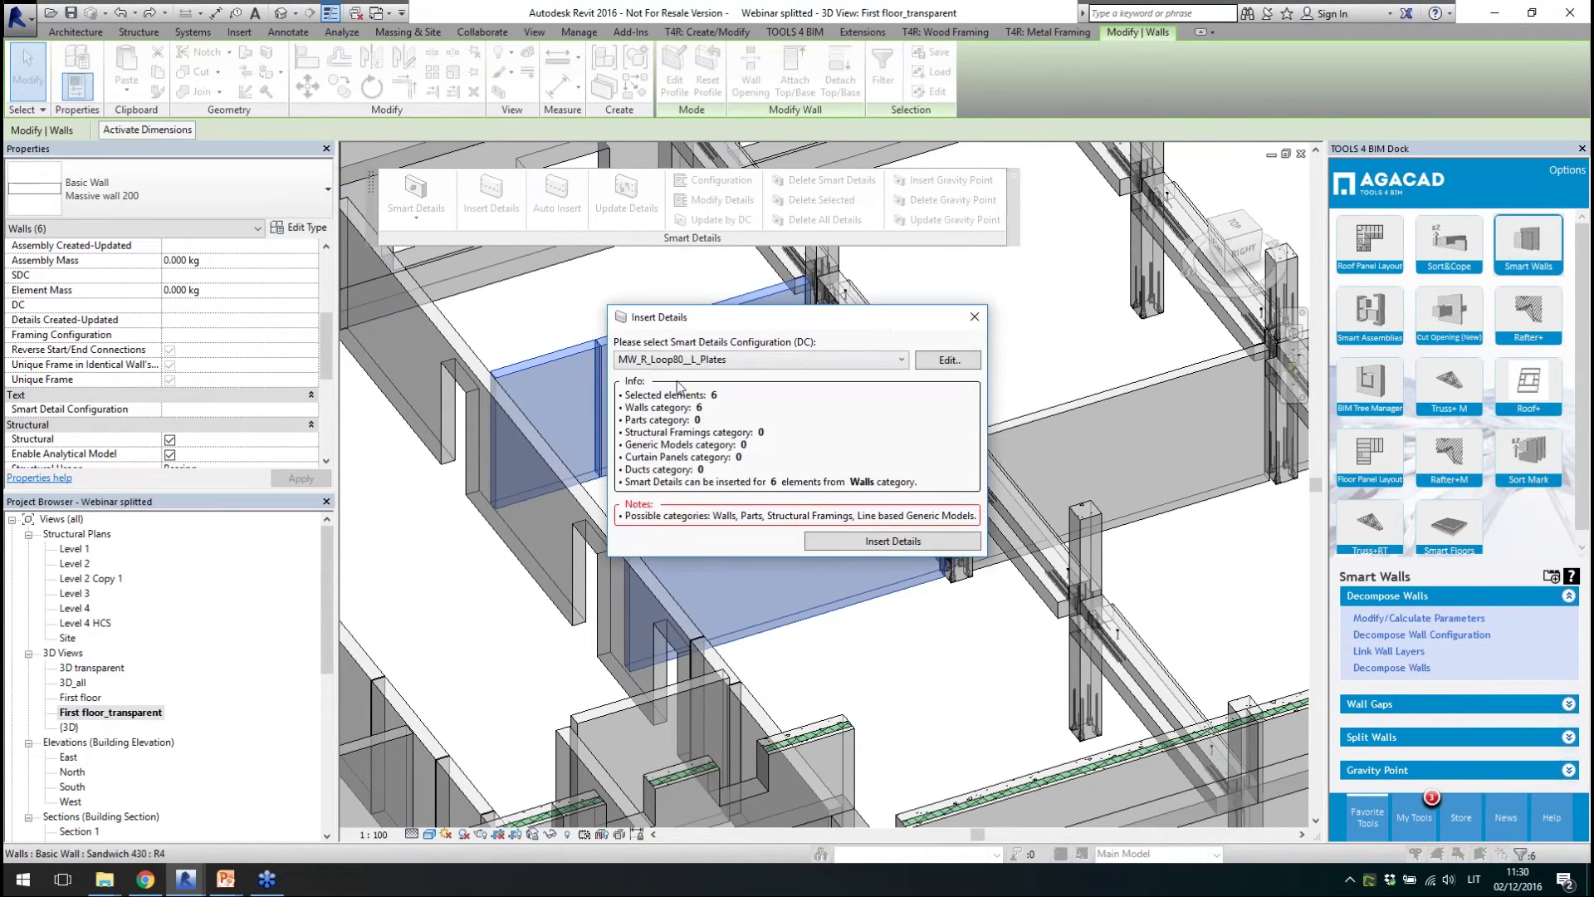
{"action": "left_click", "coordinate": [707, 360]}
{"action": "scroll", "coordinate": [728, 406], "scroll_direction": "up", "scroll_amount": 1}
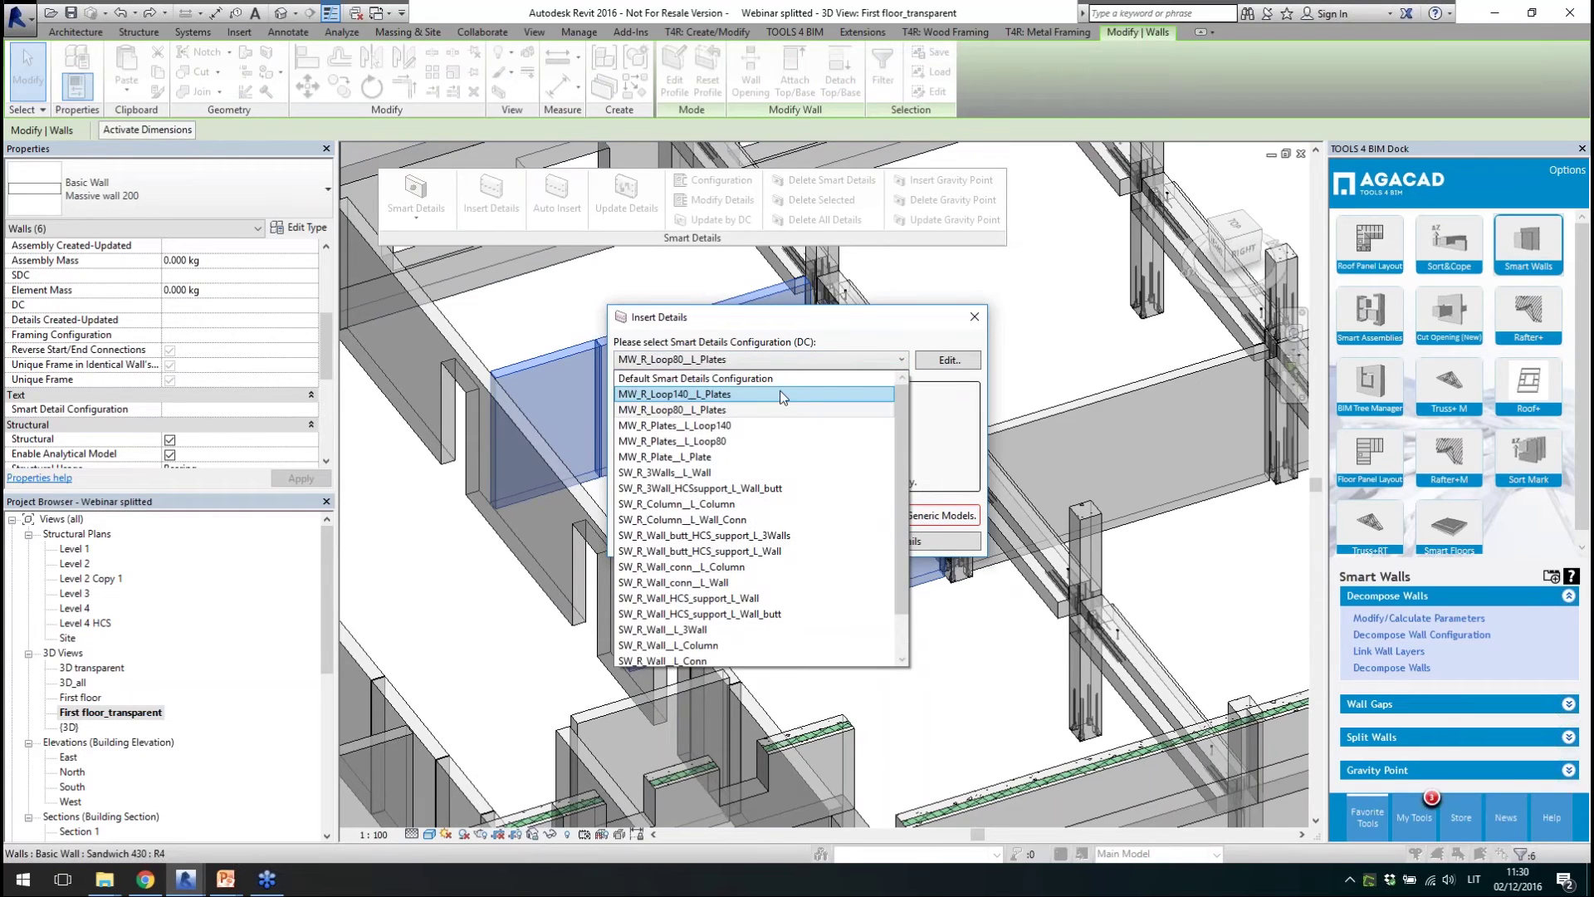
{"action": "left_click", "coordinate": [737, 456]}
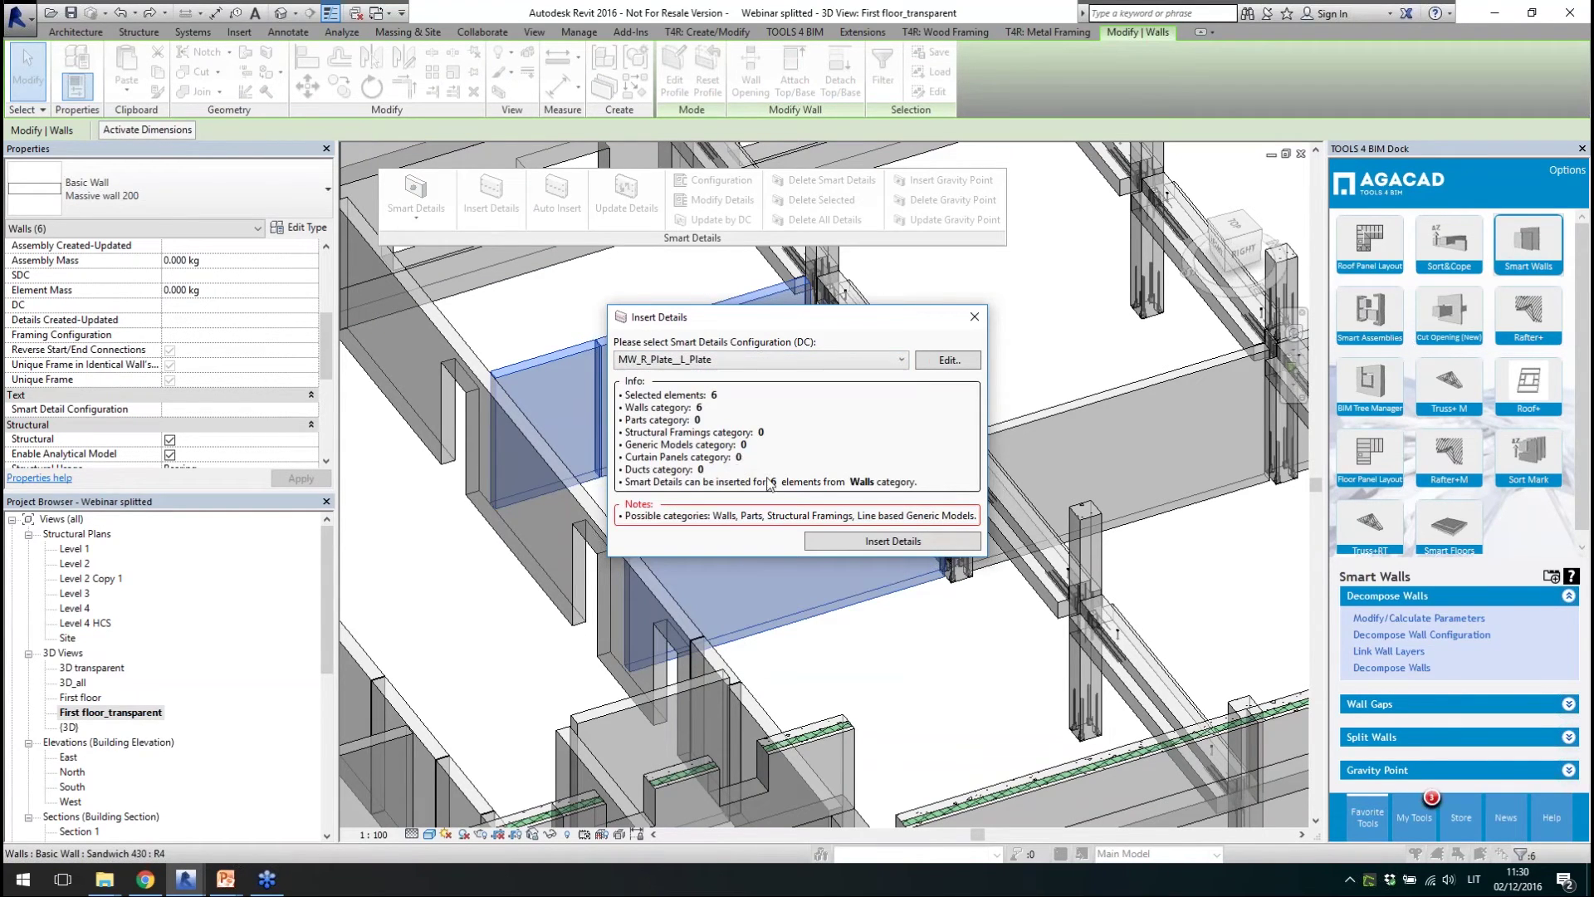
{"action": "left_click", "coordinate": [830, 540]}
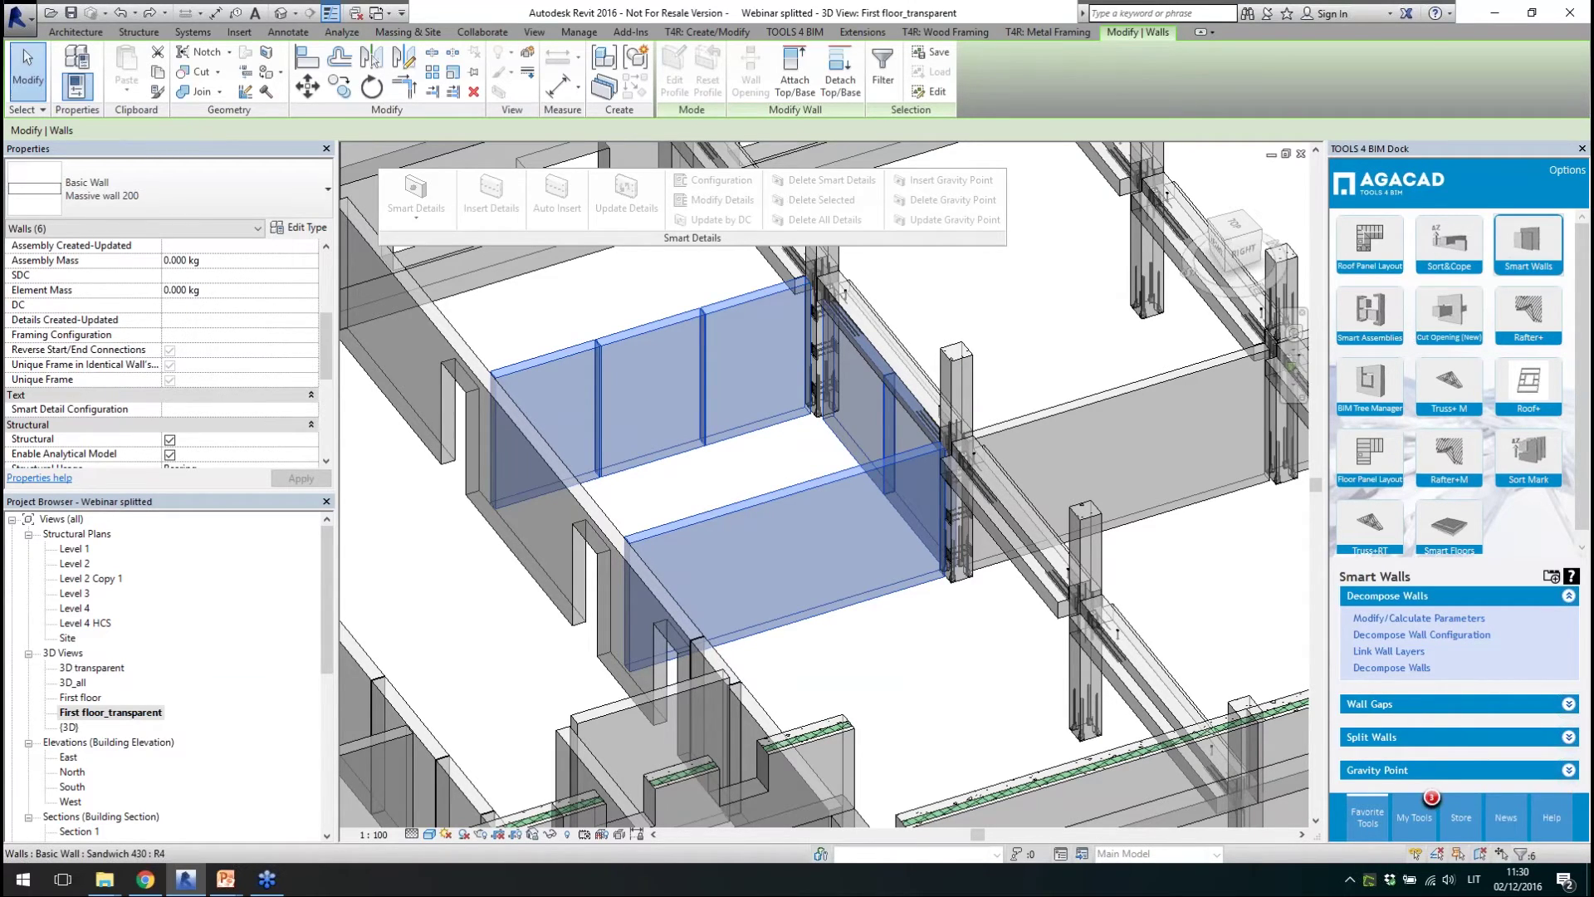
- Inspect the inserted wall details and select a Bottom tube at the base of the three-panel wall
{"action": "left_click", "coordinate": [684, 485]}
{"action": "middle_click_drag", "start_coordinate": [661, 470], "coordinate": [562, 396], "text": "shift"}
{"action": "left_click", "coordinate": [609, 440]}
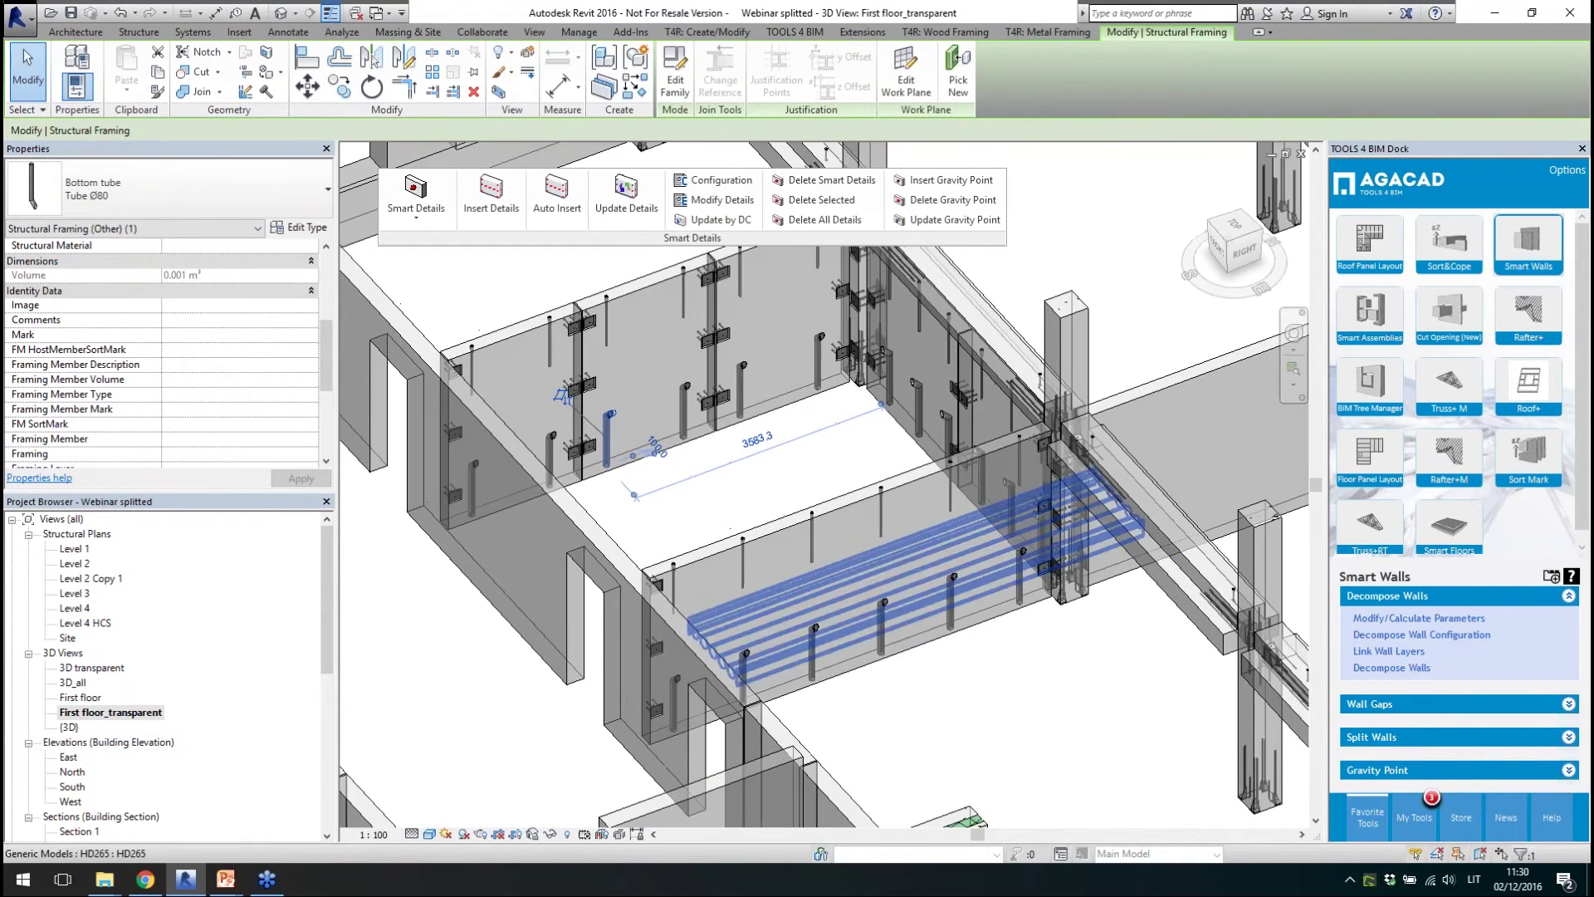
- Examine the connection plates and bottom tubes inserted in the interior bay walls, selecting a Bottom tube near a panel joint
{"action": "left_click", "coordinate": [831, 526]}
{"action": "middle_click_drag", "start_coordinate": [830, 525], "coordinate": [689, 519], "text": "shift"}
{"action": "scroll", "coordinate": [689, 519], "scroll_direction": "up", "scroll_amount": 3}
{"action": "left_click", "coordinate": [689, 521]}
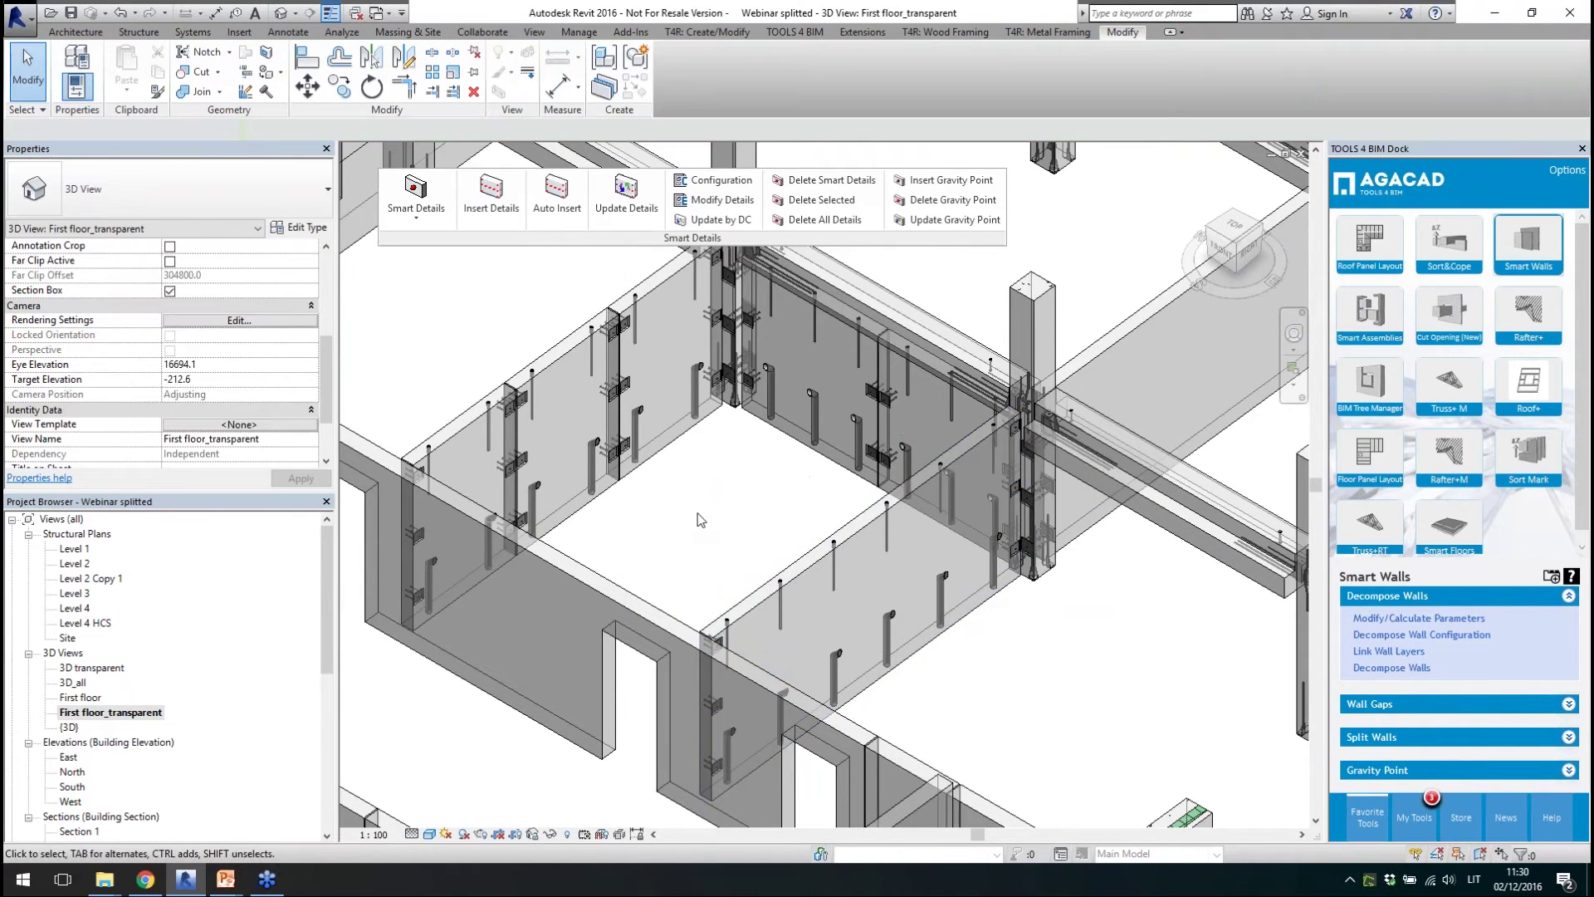
{"action": "scroll", "coordinate": [708, 500], "scroll_direction": "up", "scroll_amount": 1}
{"action": "middle_click_drag", "start_coordinate": [744, 544], "coordinate": [714, 538], "text": "shift"}
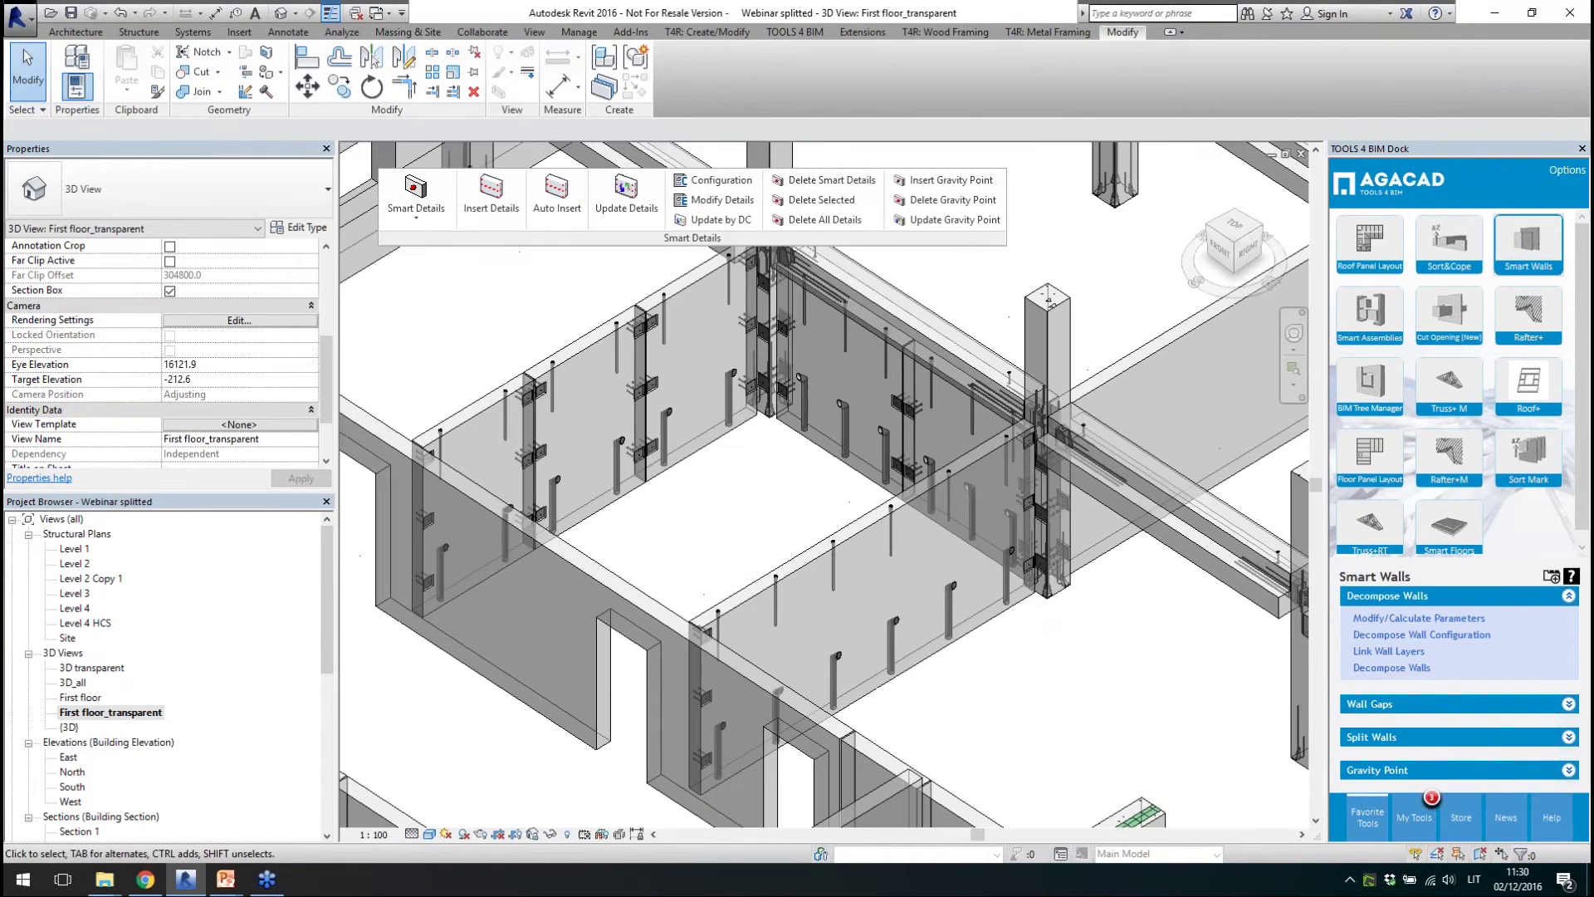
{"action": "scroll", "coordinate": [689, 515], "scroll_direction": "up", "scroll_amount": 3}
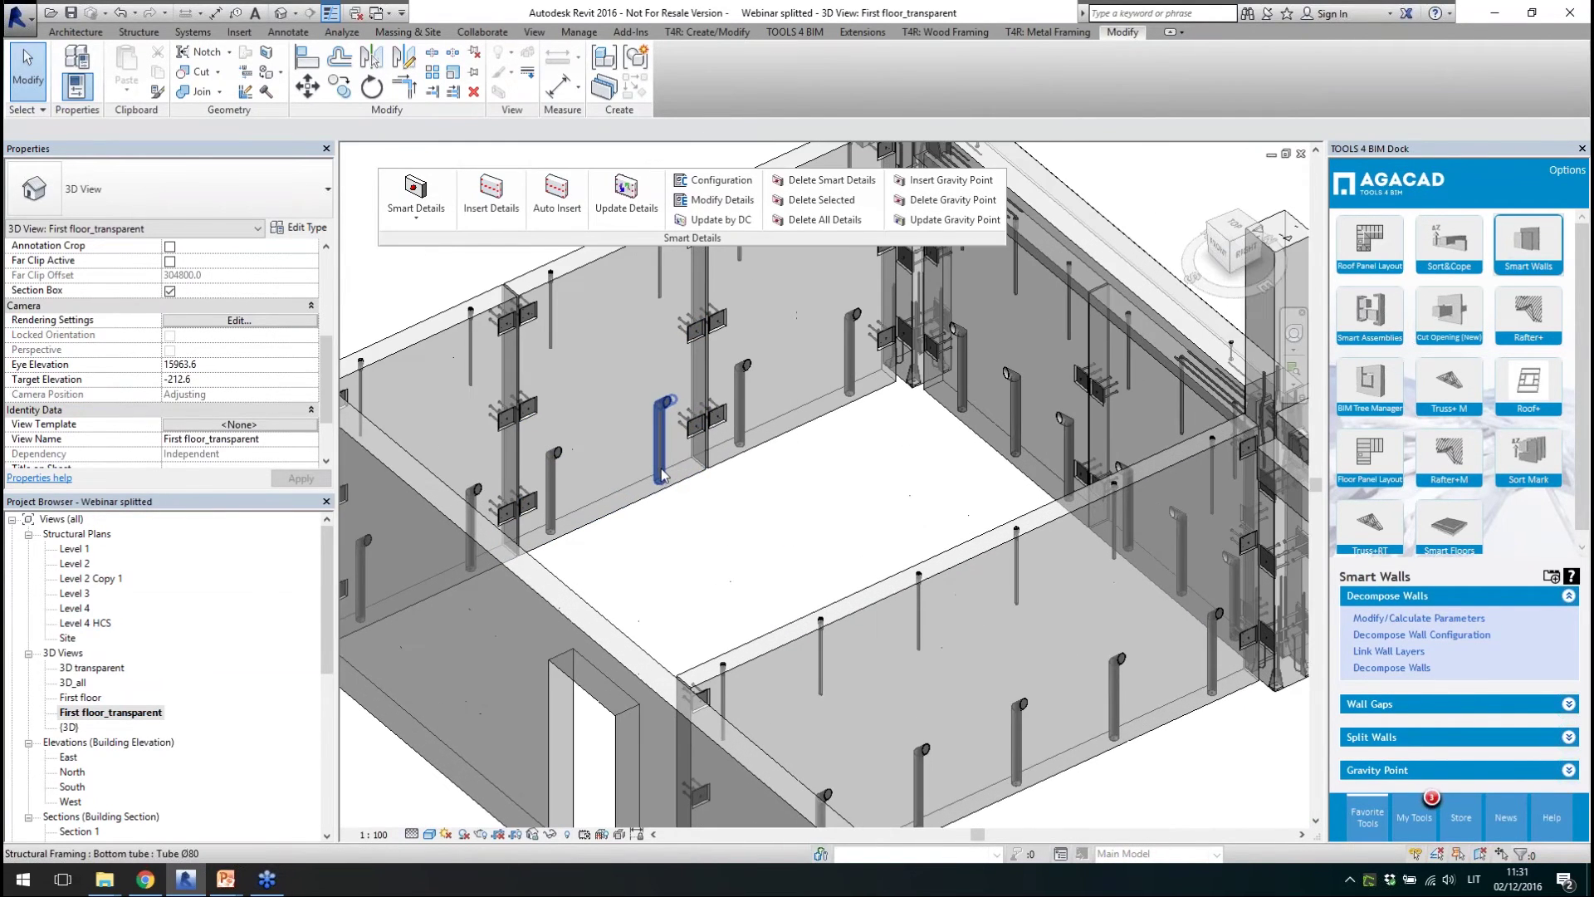
{"action": "left_click", "coordinate": [663, 473]}
{"action": "middle_click_drag", "start_coordinate": [662, 473], "coordinate": [712, 468]}
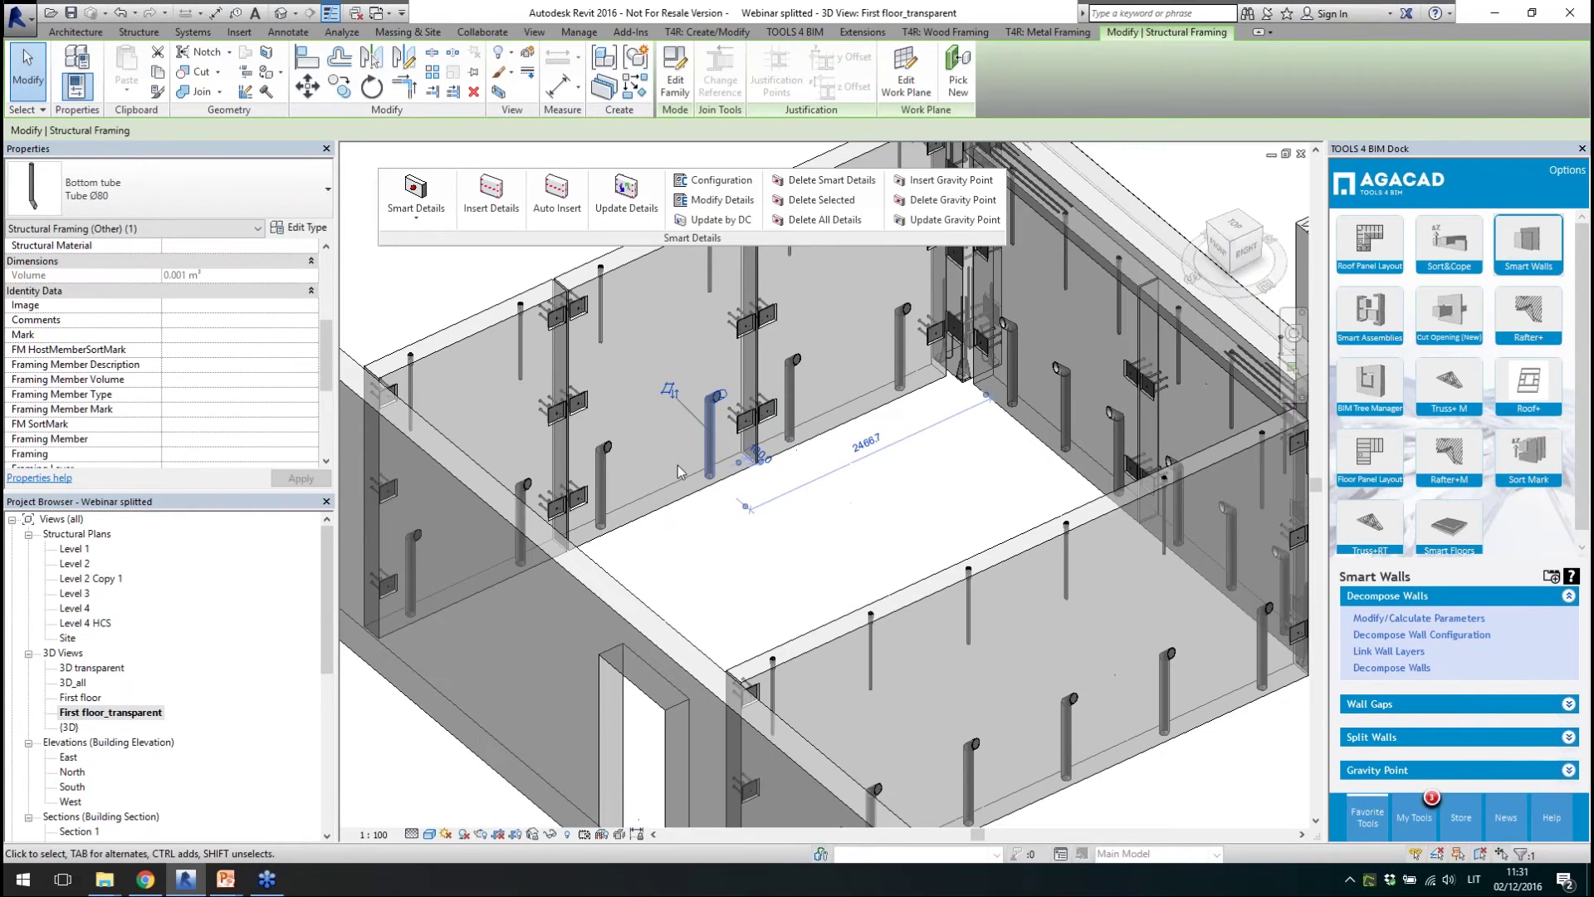
{"action": "scroll", "coordinate": [722, 449], "scroll_direction": "down", "scroll_amount": 2}
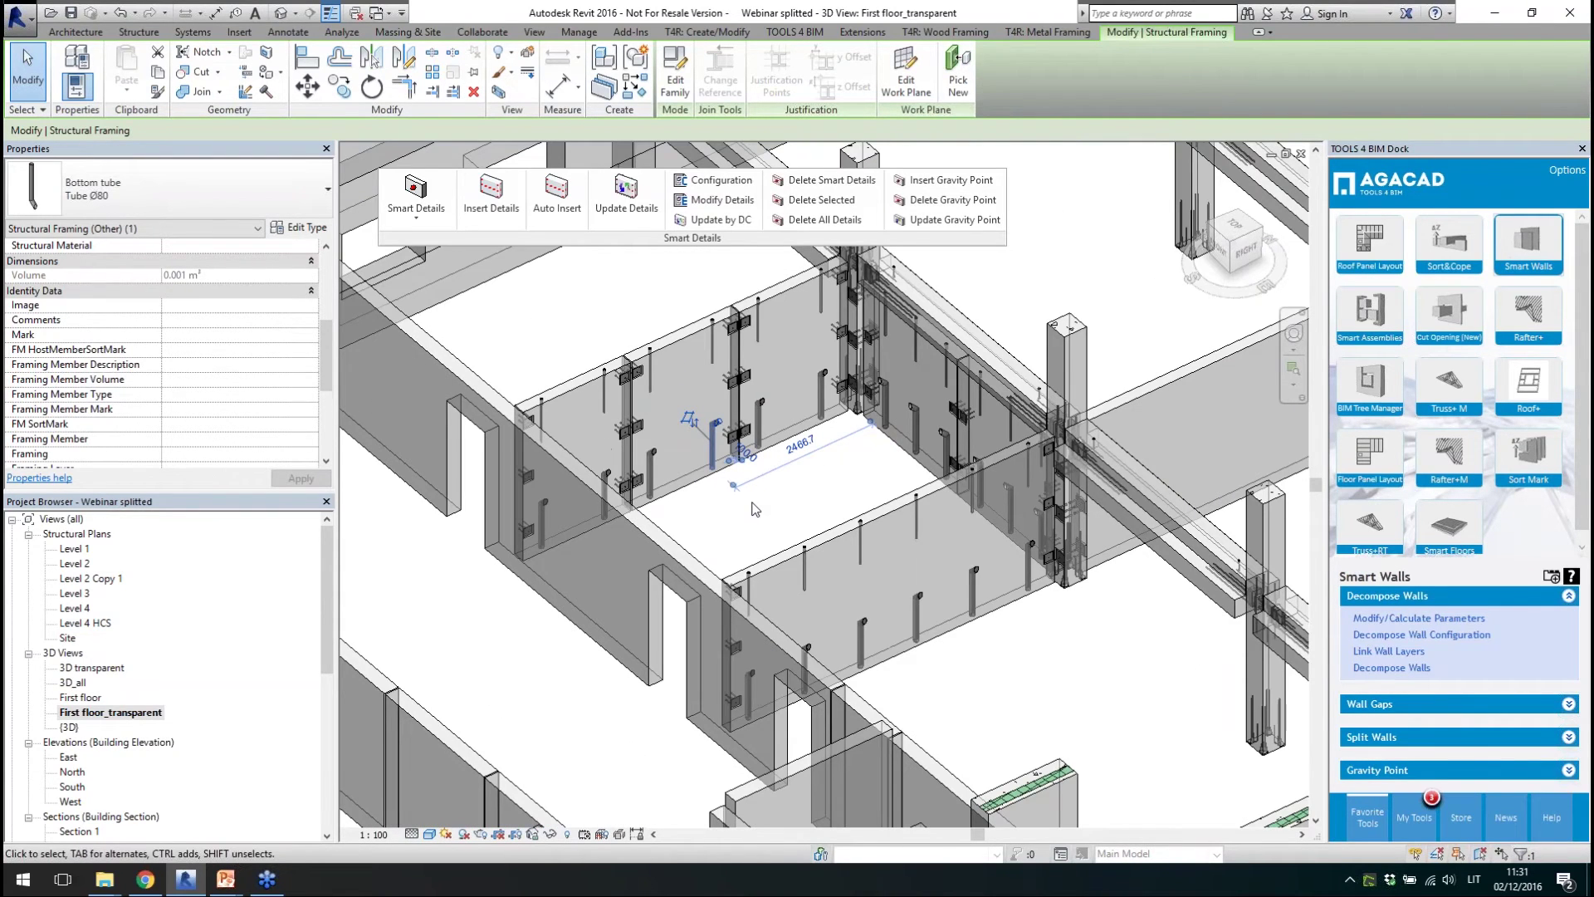
{"action": "scroll", "coordinate": [754, 508], "scroll_direction": "up", "scroll_amount": 1}
{"action": "middle_click_drag", "start_coordinate": [764, 505], "coordinate": [818, 547], "text": "shift"}
{"action": "scroll", "coordinate": [856, 482], "scroll_direction": "down", "scroll_amount": 4}
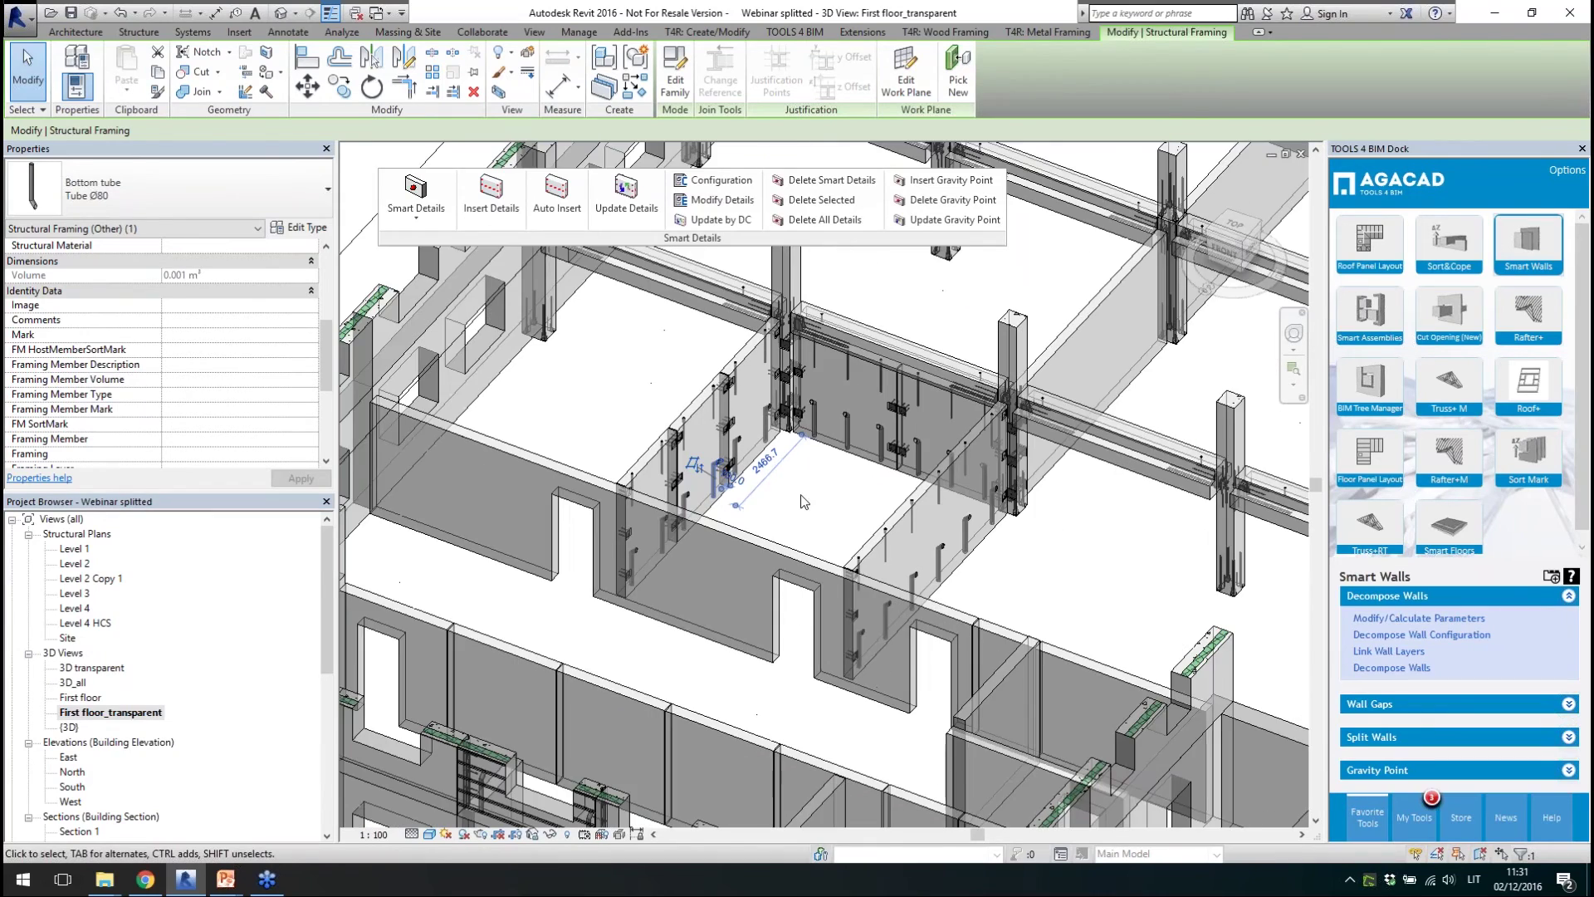
- Clear the tube selection, open the {3D} view of the whole building and show the Sort Mark tools
{"action": "left_click", "coordinate": [825, 494]}
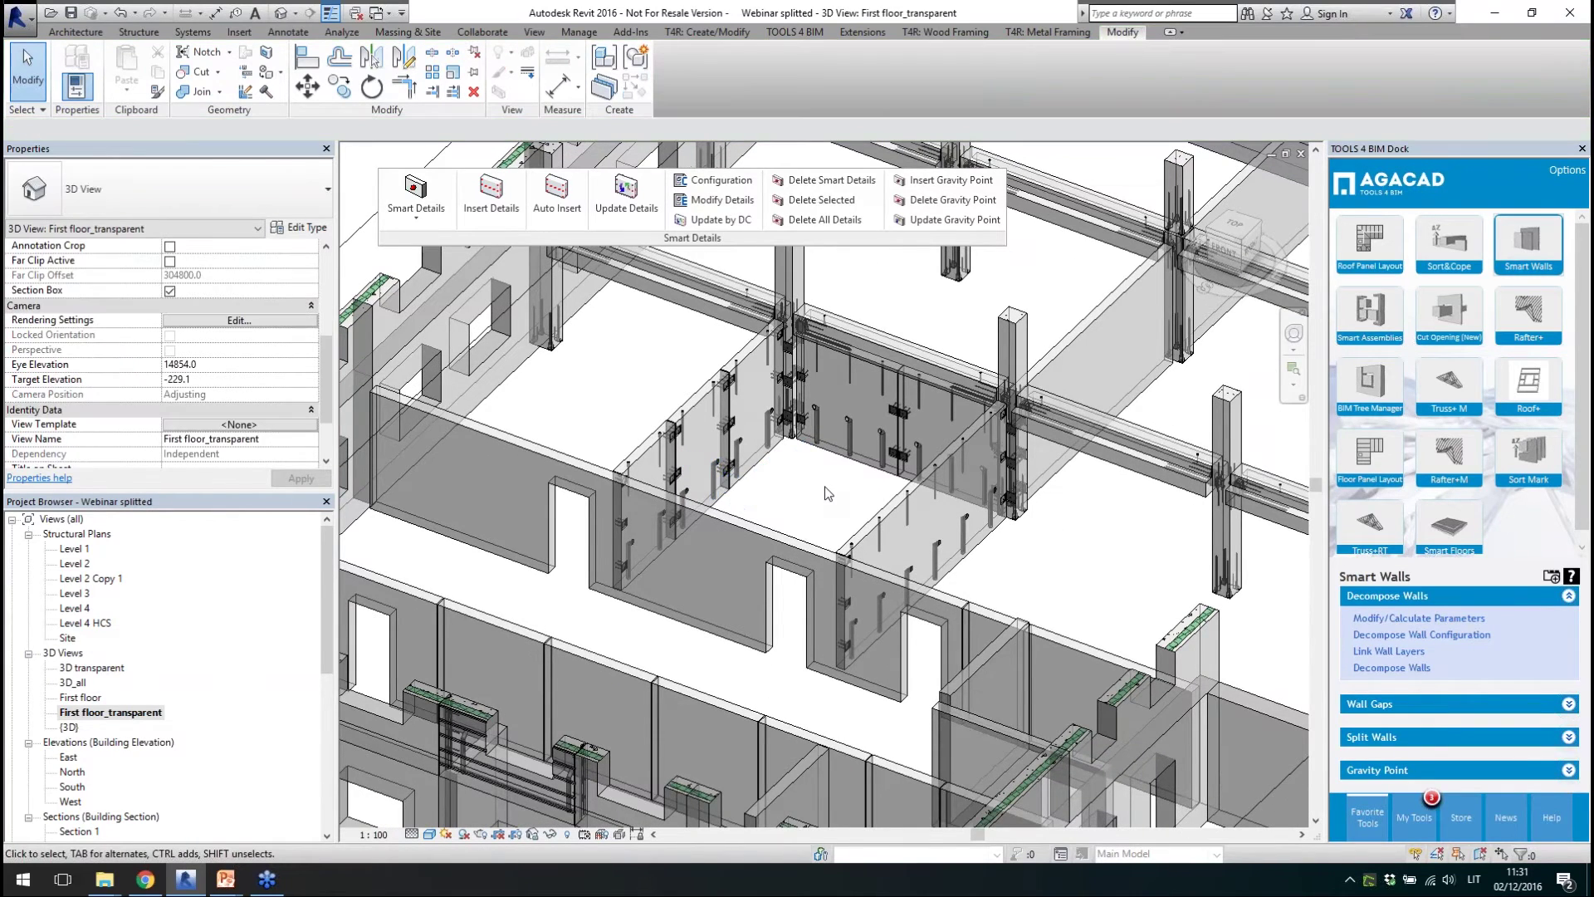
{"action": "scroll", "coordinate": [762, 490], "scroll_direction": "down", "scroll_amount": 3}
{"action": "scroll", "coordinate": [798, 479], "scroll_direction": "up", "scroll_amount": 2}
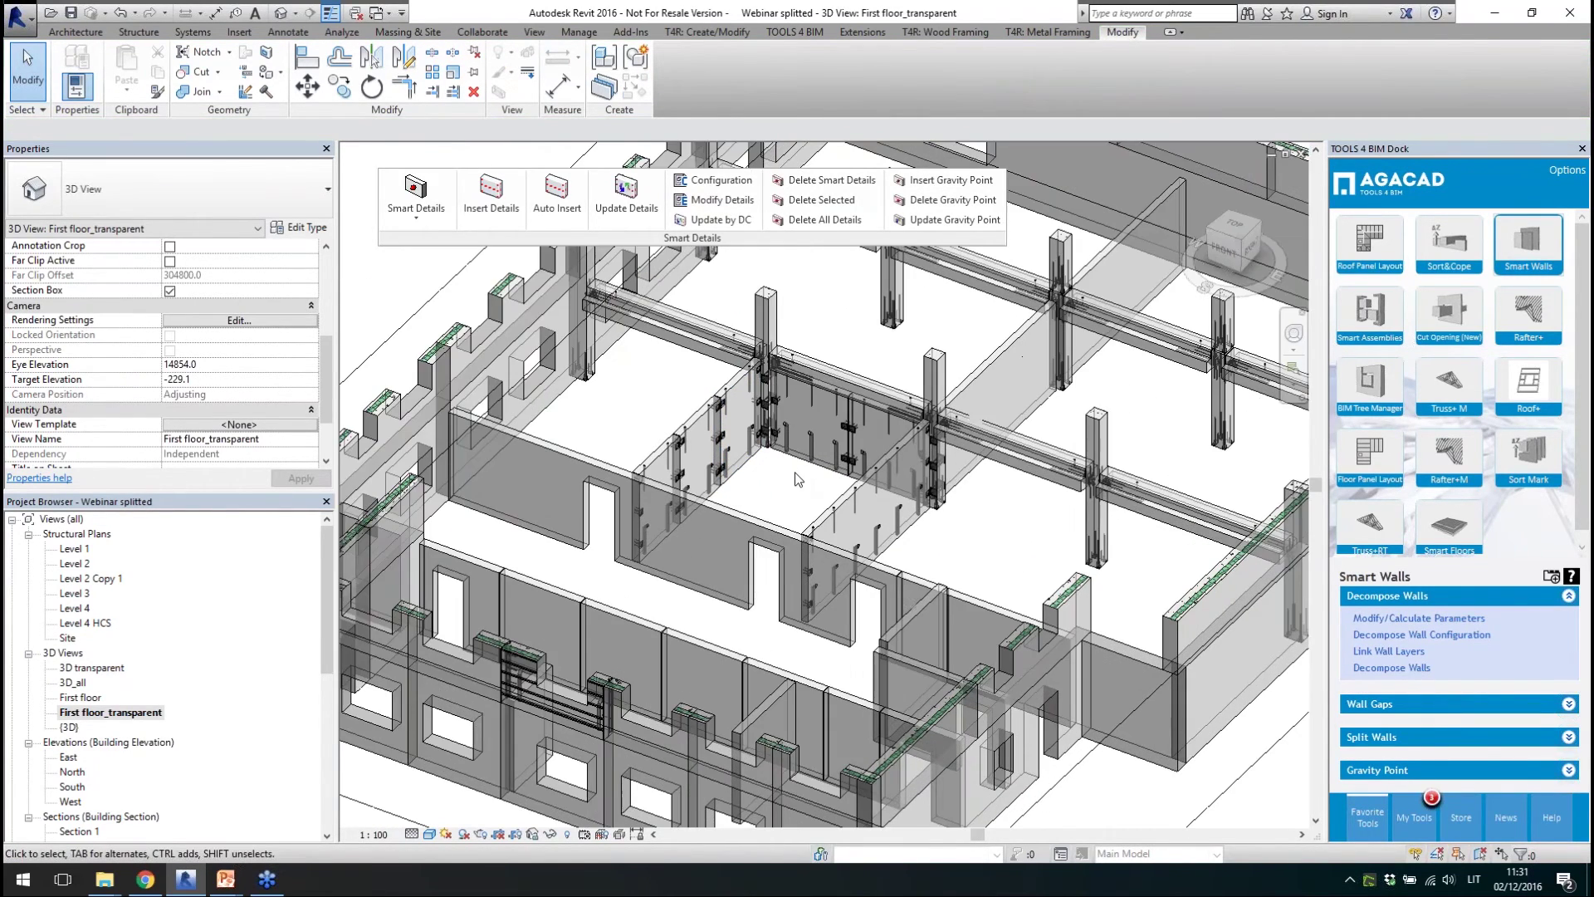
{"action": "scroll", "coordinate": [763, 471], "scroll_direction": "down", "scroll_amount": 3}
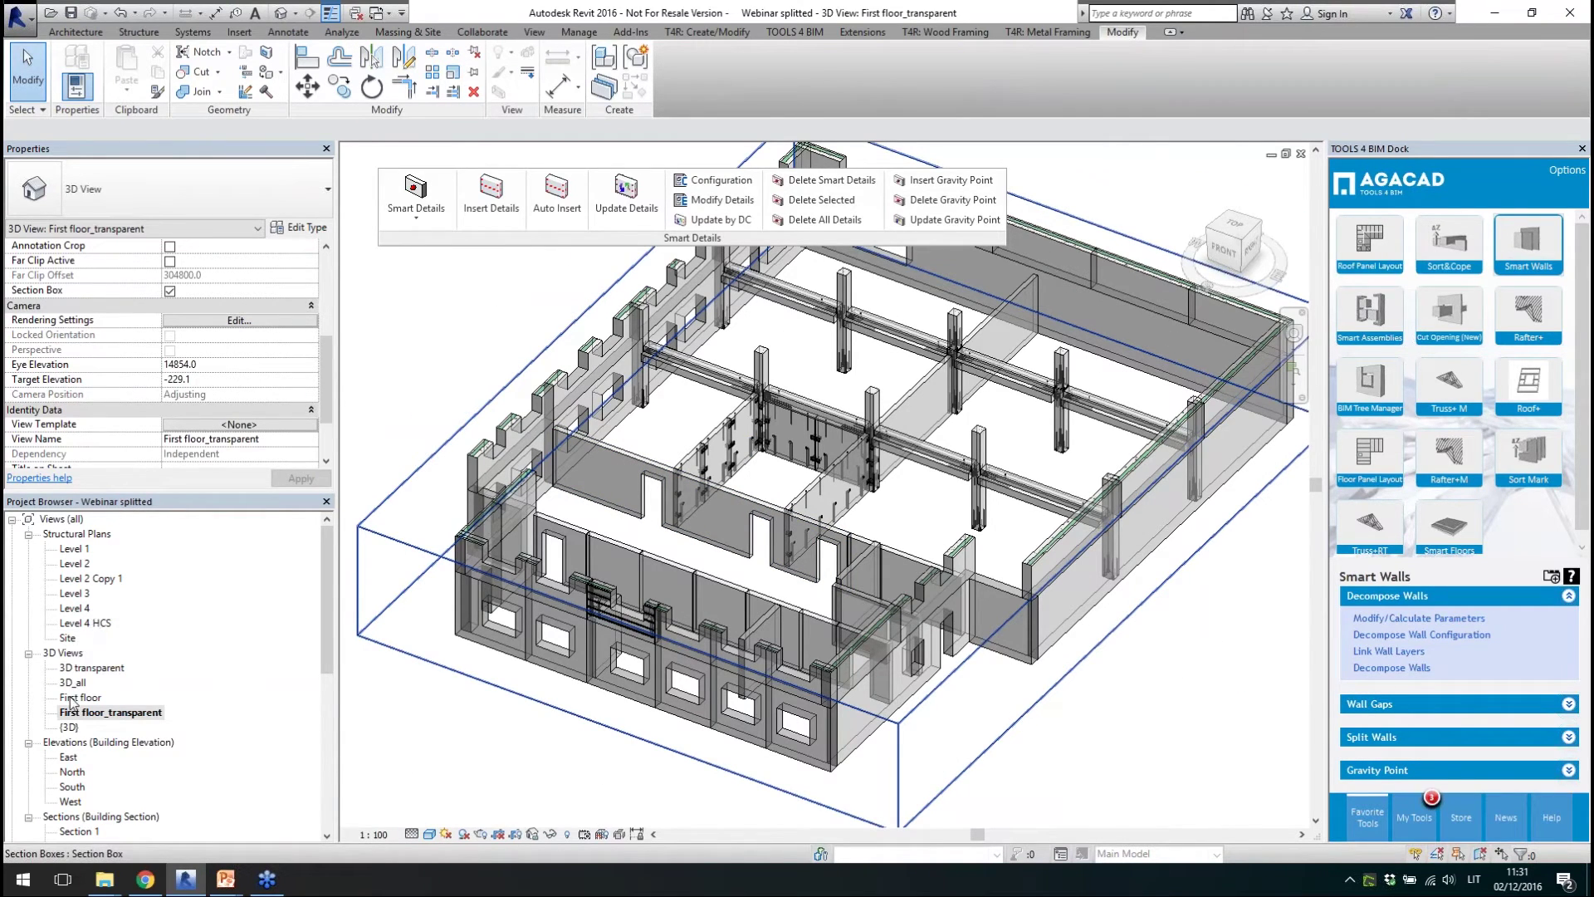
{"action": "double_click", "coordinate": [68, 727]}
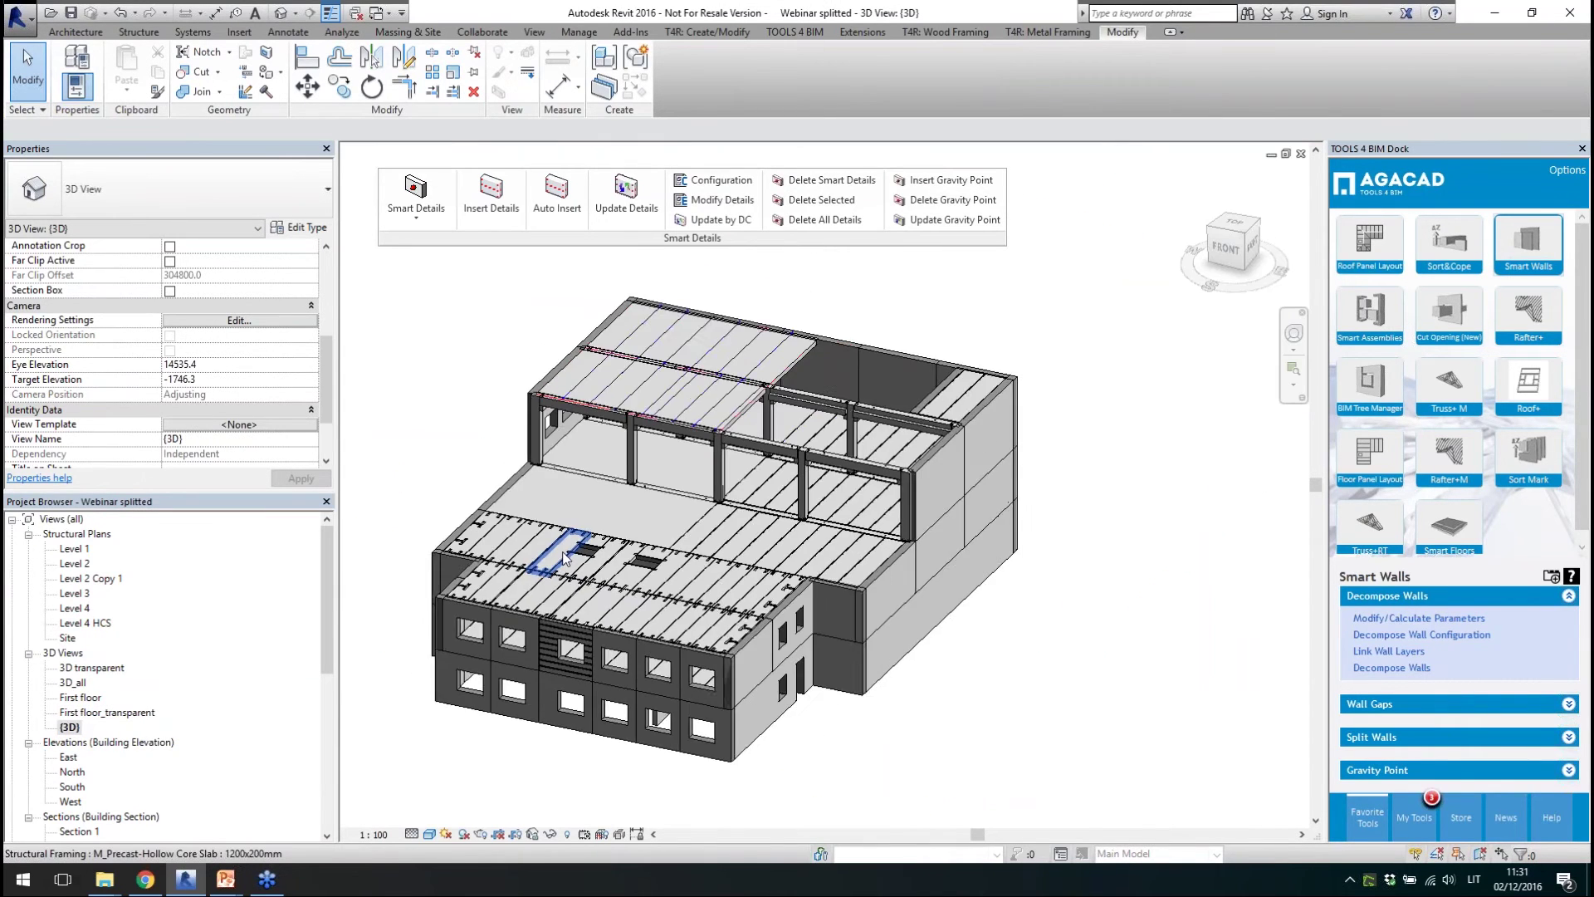
{"action": "middle_click_drag", "start_coordinate": [985, 542], "coordinate": [1098, 549], "text": "shift"}
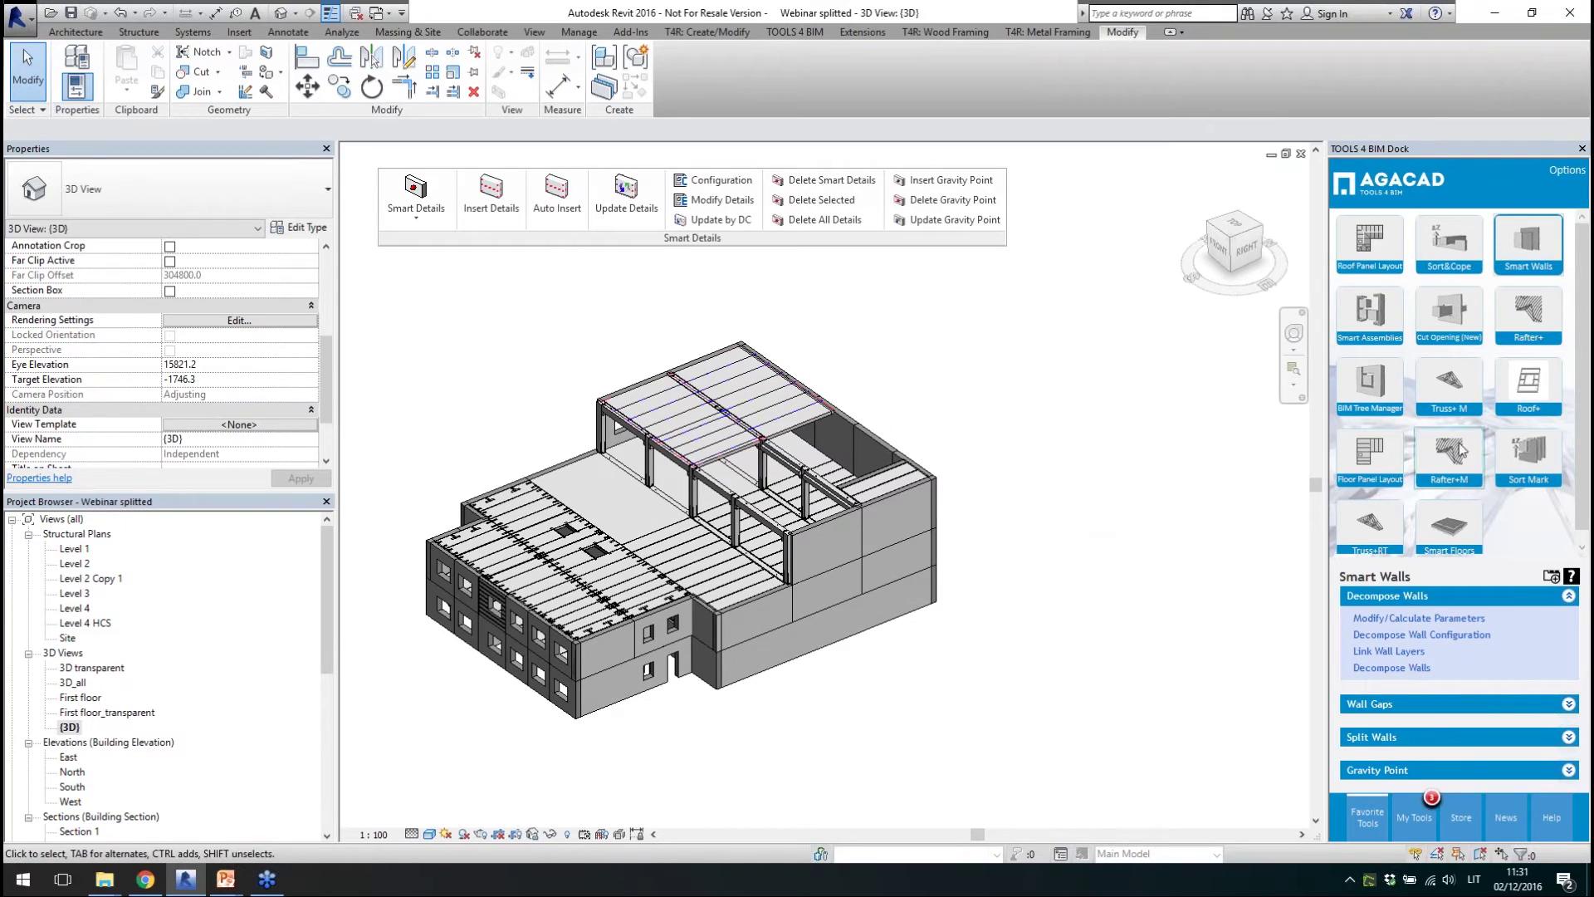
{"action": "left_click", "coordinate": [1541, 473]}
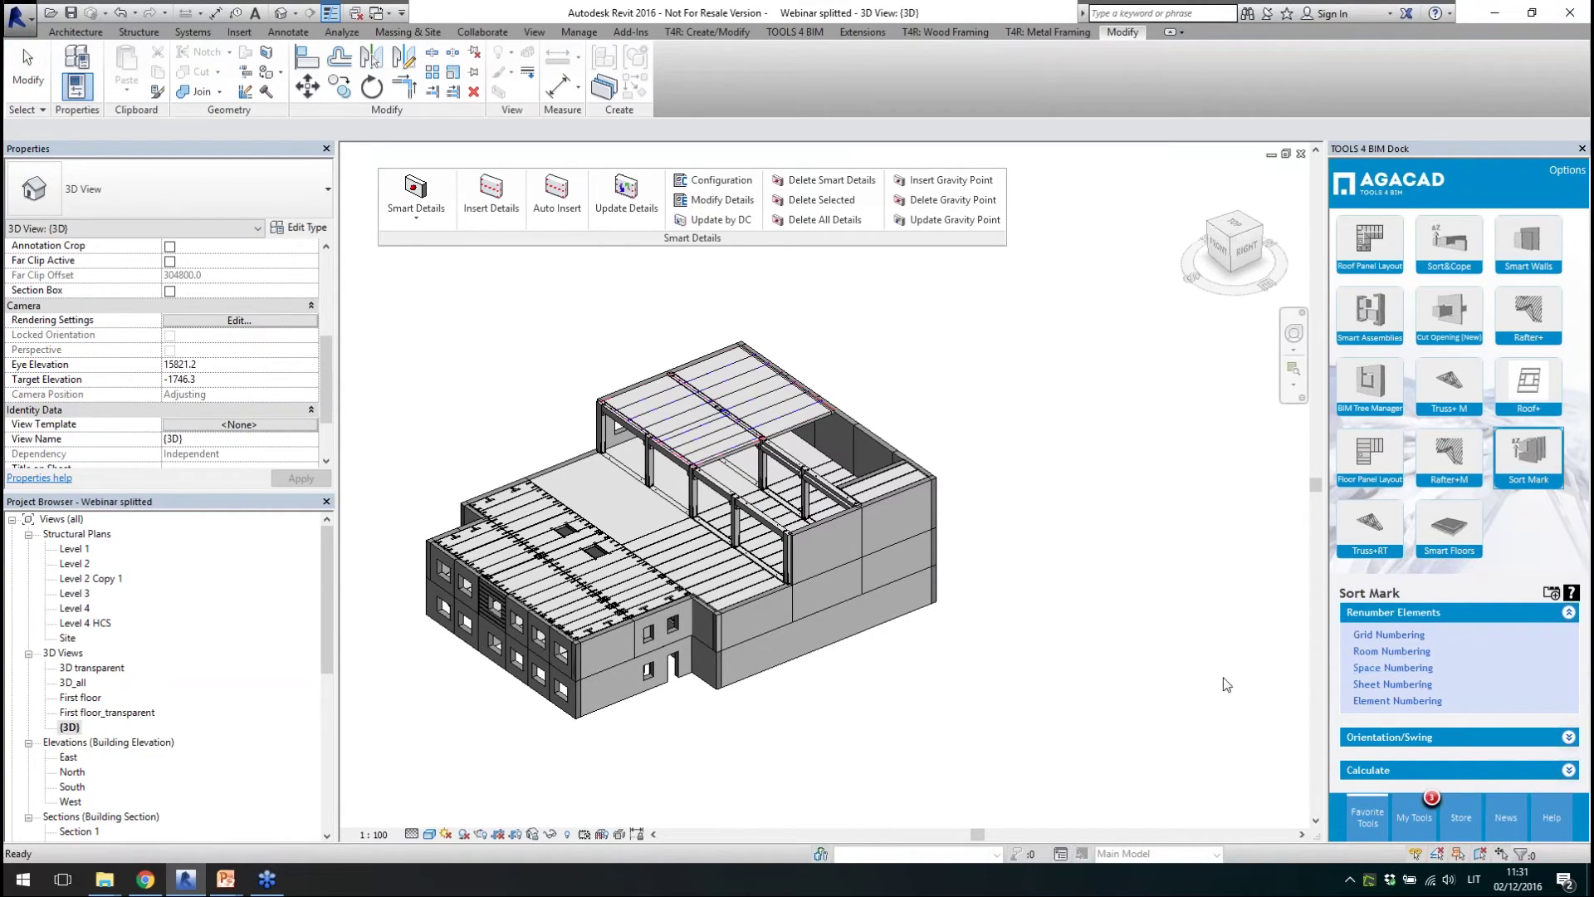
{"action": "scroll", "coordinate": [997, 534], "scroll_direction": "up", "scroll_amount": 1}
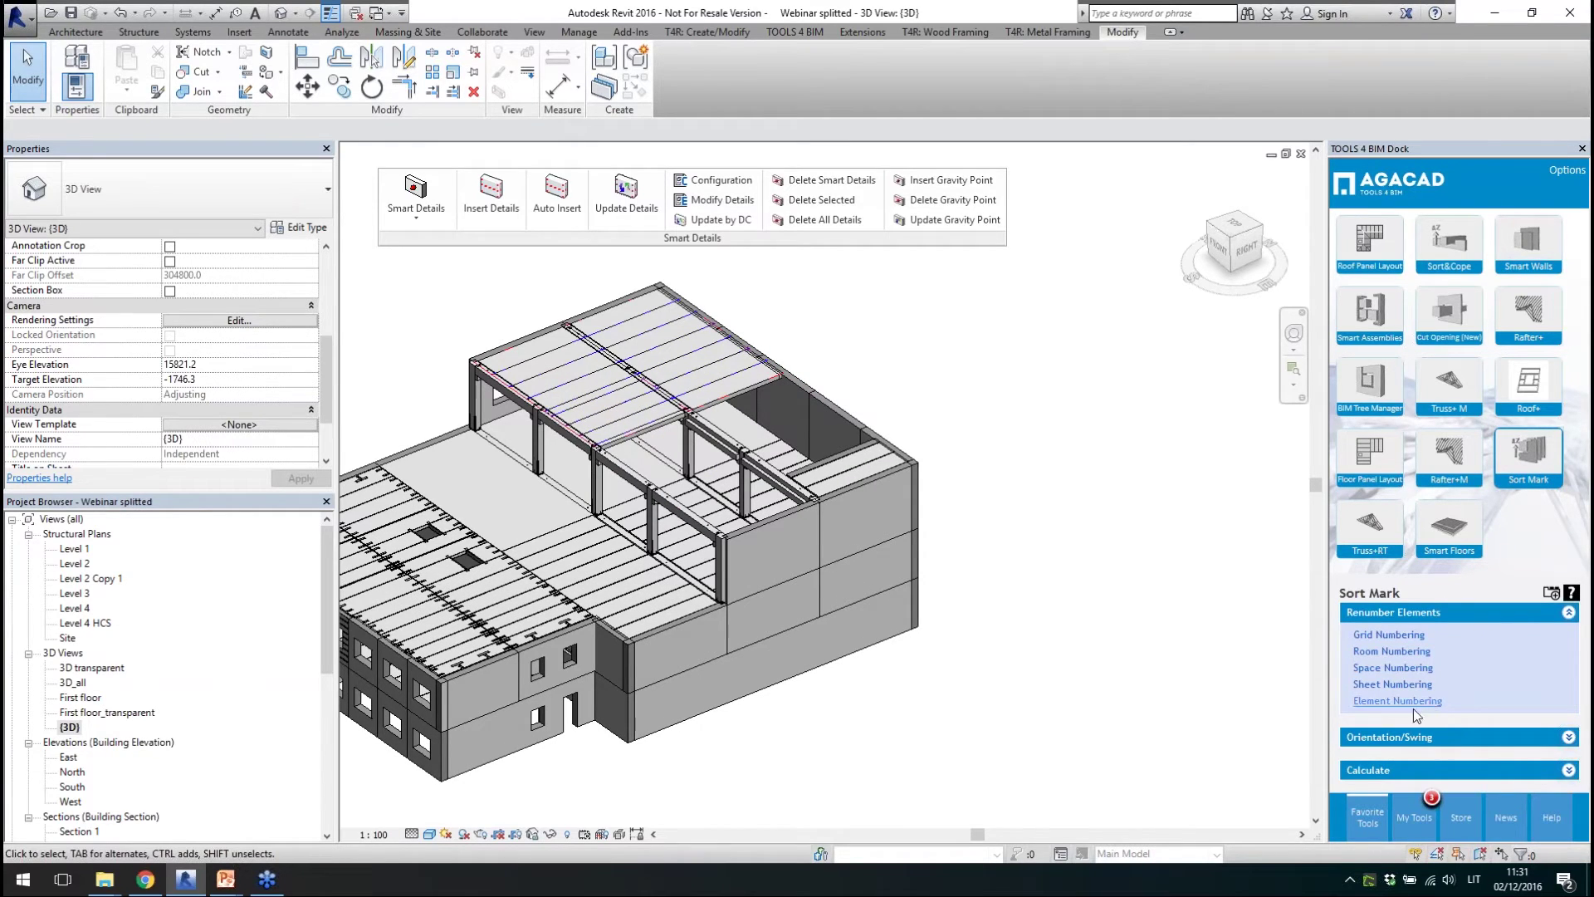
{"action": "middle_click_drag", "start_coordinate": [1041, 734], "coordinate": [1032, 715], "text": "shift"}
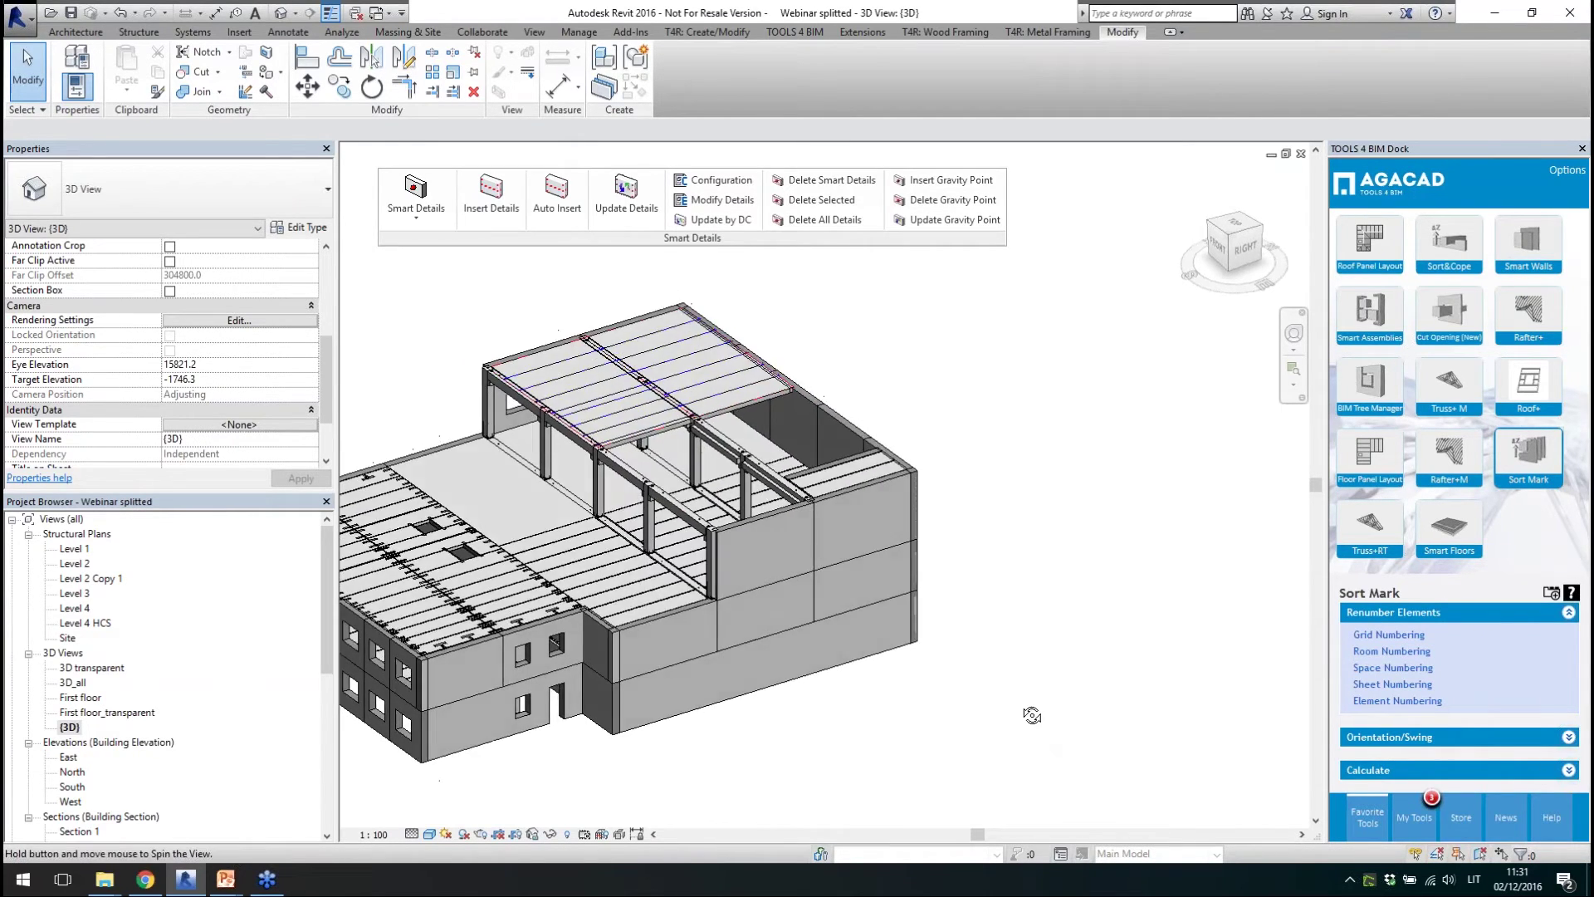
- Check the Mark value of a 400x400 precast rectangular column on the upper floor's open side
{"action": "left_click", "coordinate": [604, 498]}
{"action": "scroll", "coordinate": [605, 503], "scroll_direction": "up", "scroll_amount": 5}
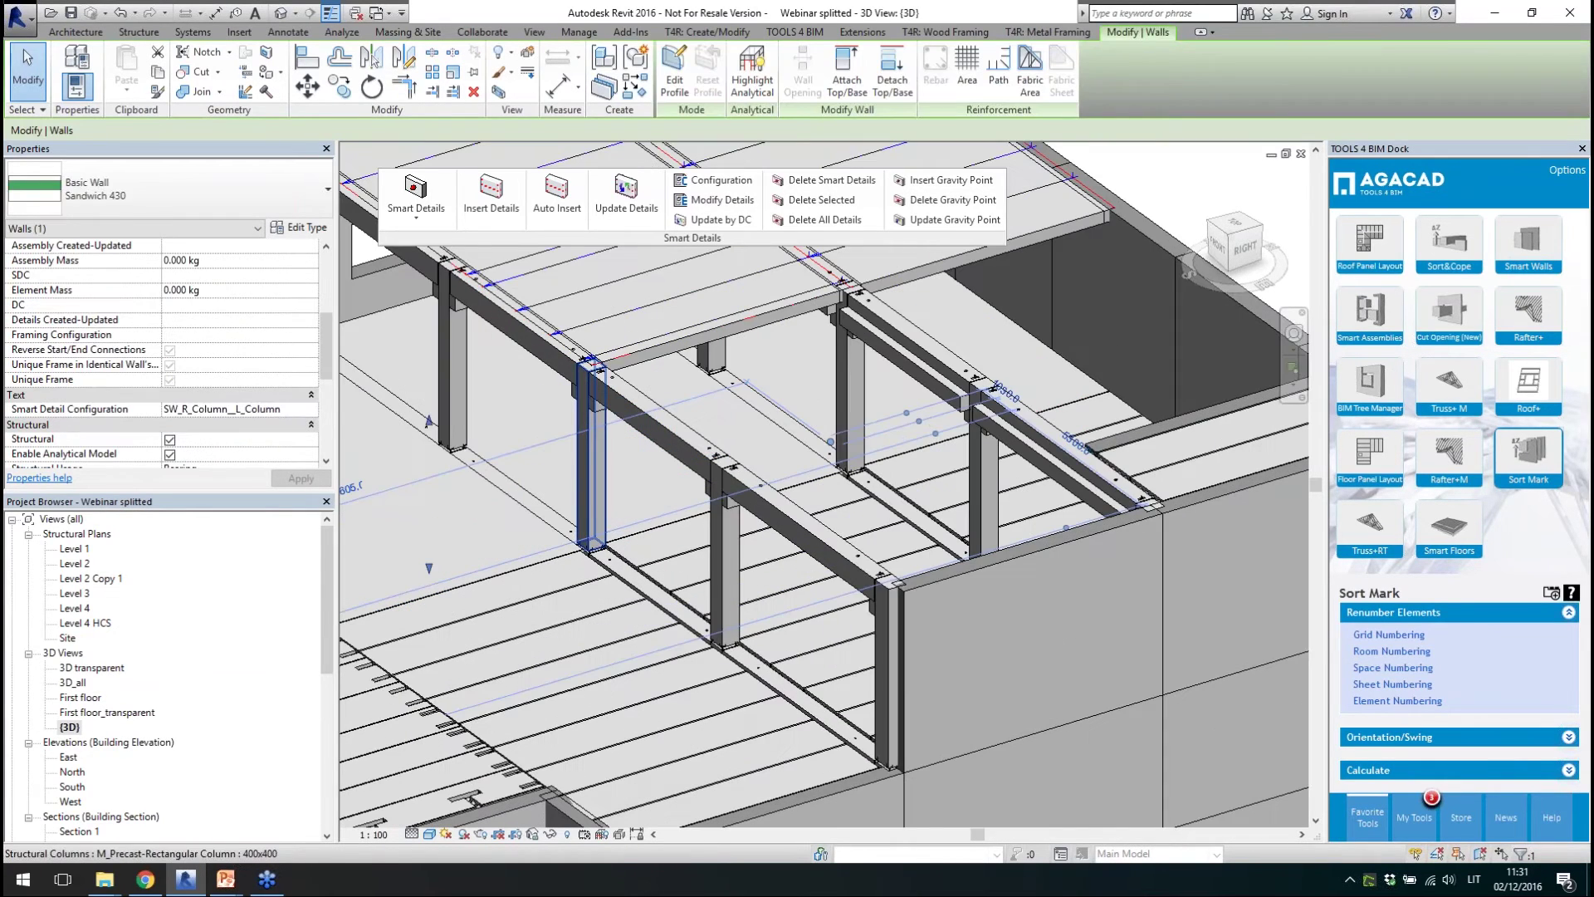
{"action": "left_click", "coordinate": [614, 488]}
{"action": "left_click_drag", "start_coordinate": [325, 340], "coordinate": [326, 404]}
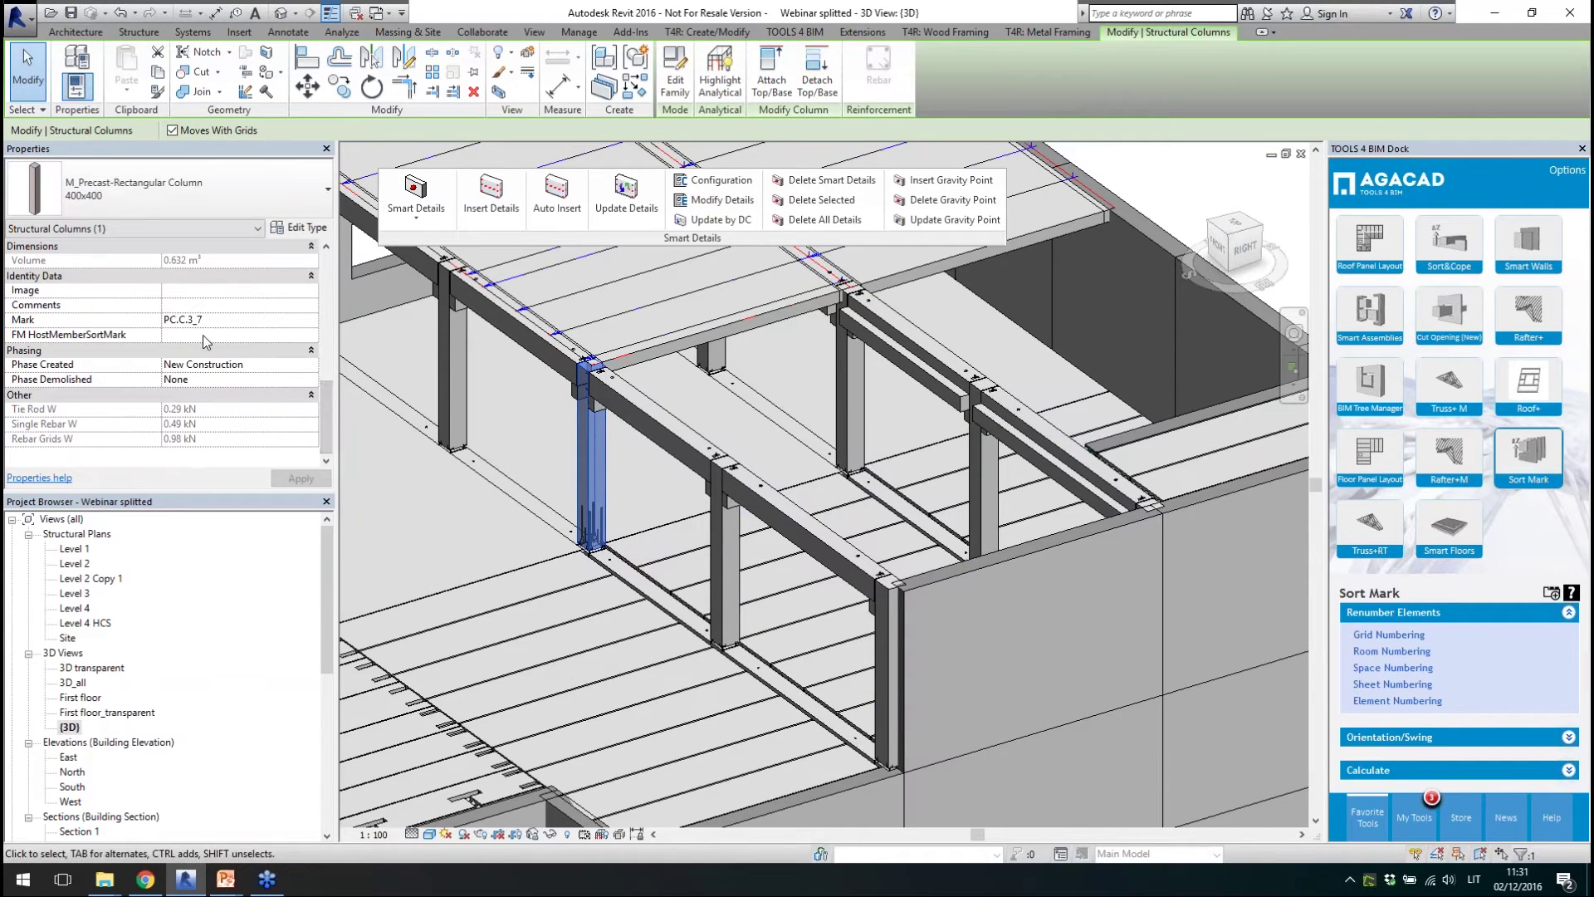
{"action": "scroll", "coordinate": [891, 728], "scroll_direction": "down", "scroll_amount": 10}
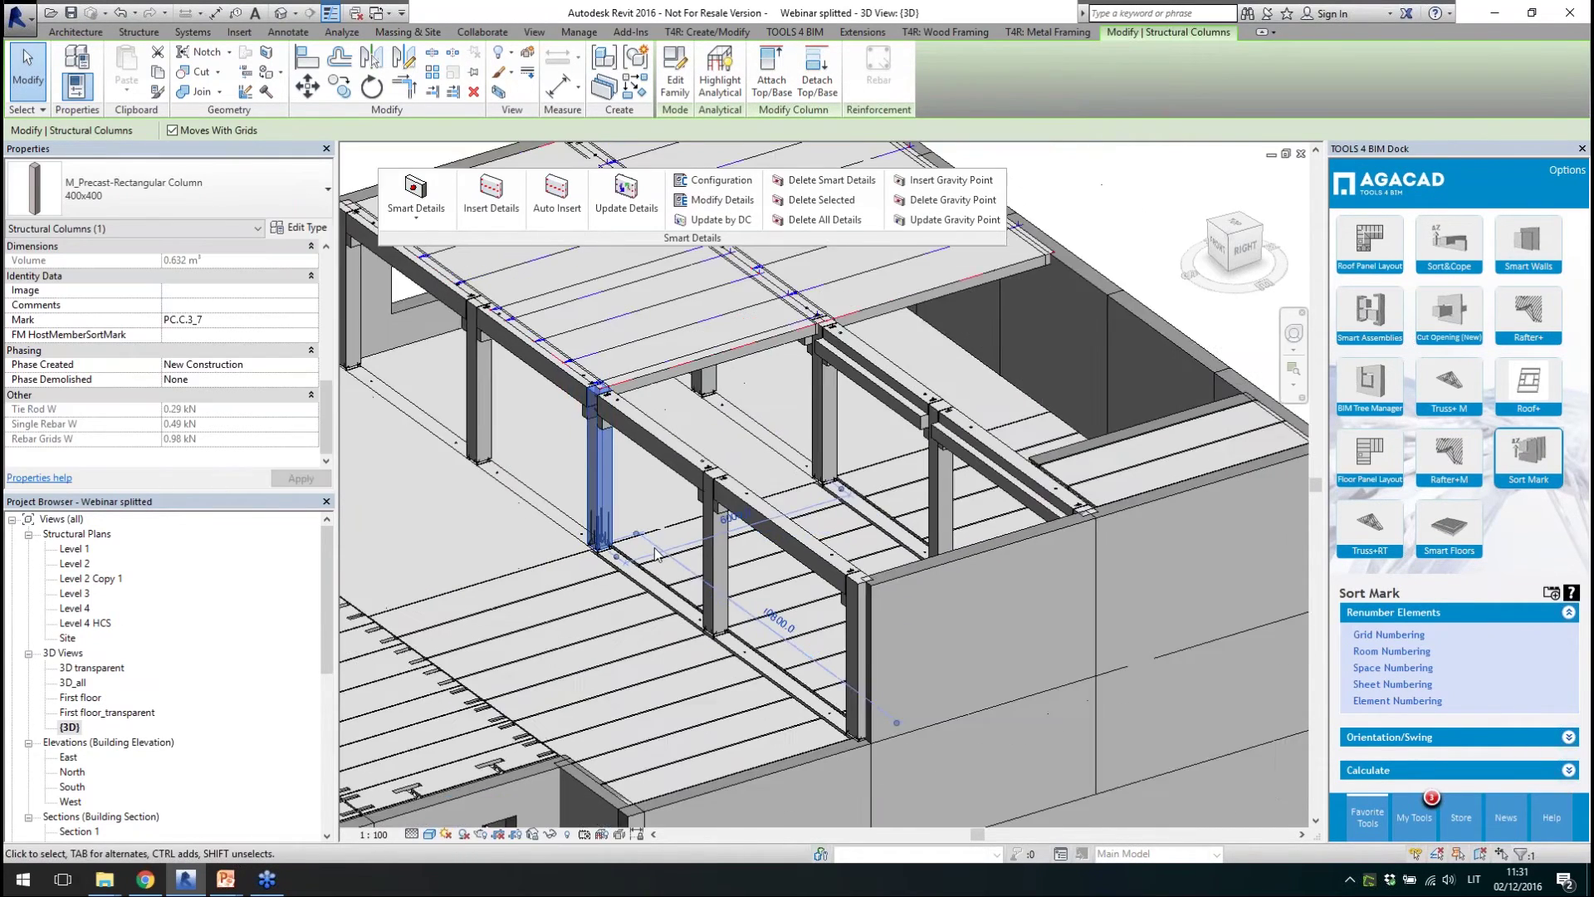
{"action": "left_click", "coordinate": [891, 728]}
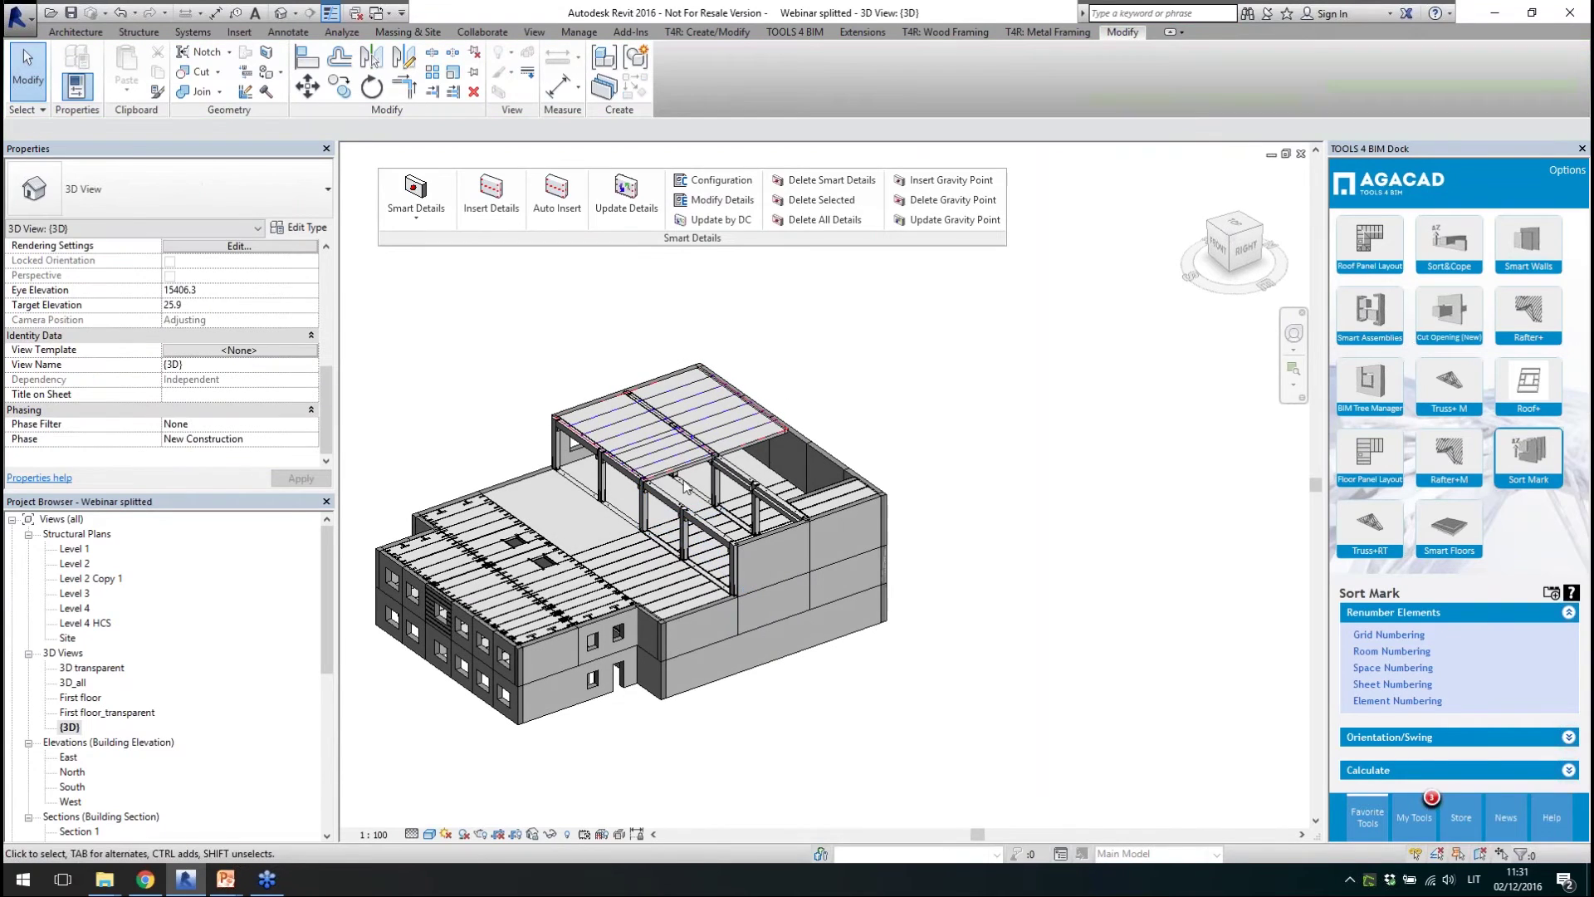
- Select the taller part of the building and filter the selection to Structural Columns only
{"action": "middle_click_drag", "start_coordinate": [891, 723], "coordinate": [864, 656], "text": "shift"}
{"action": "left_click_drag", "start_coordinate": [573, 371], "coordinate": [917, 705]}
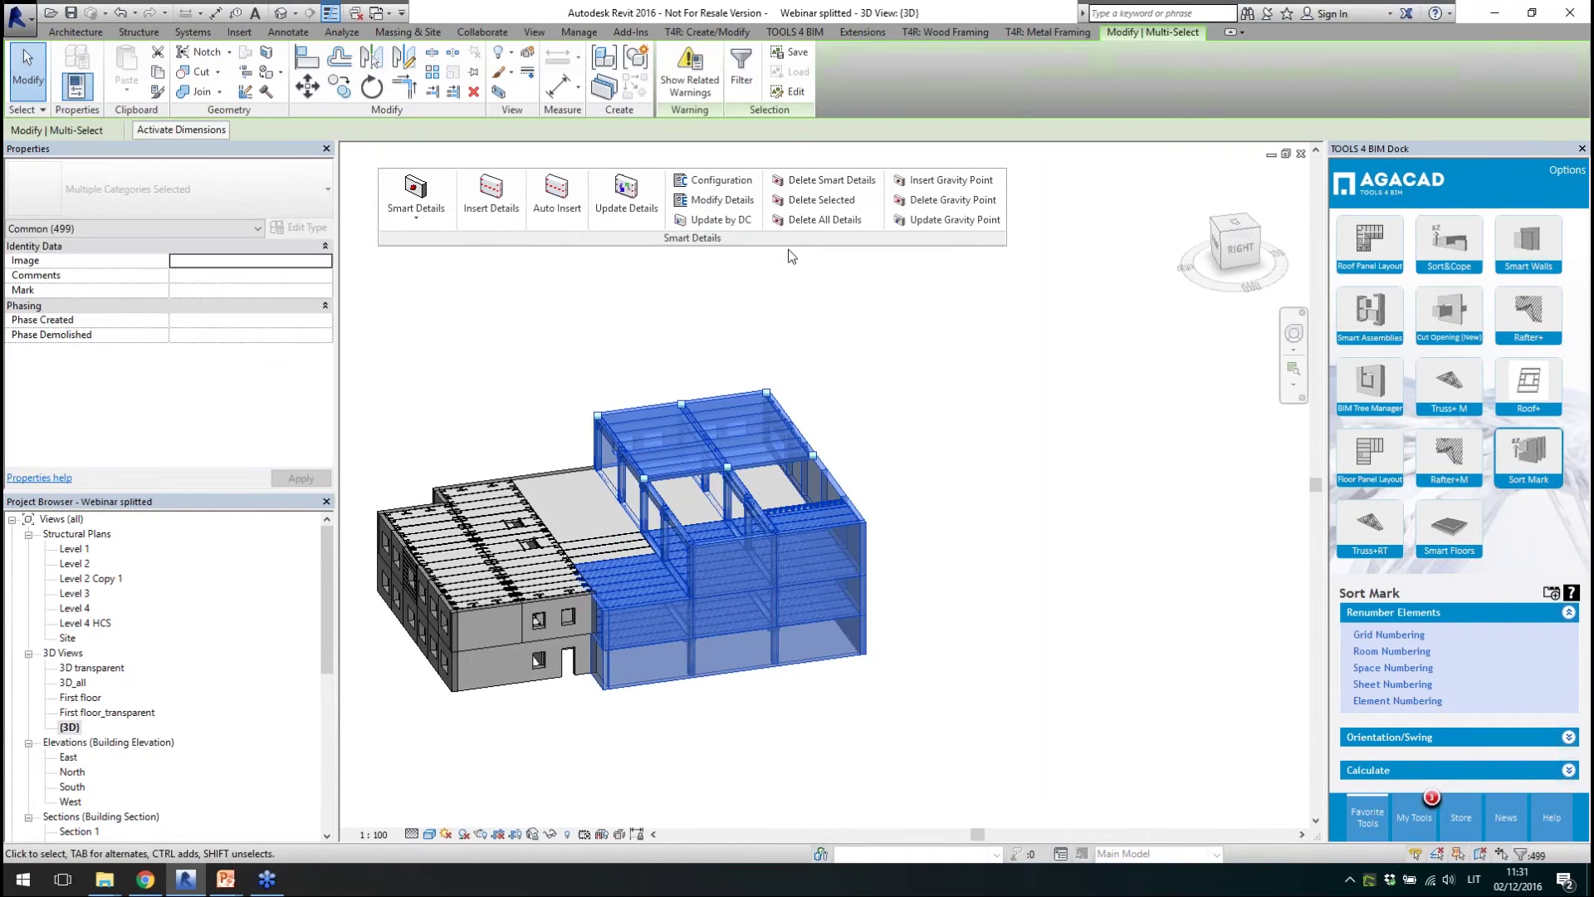
{"action": "left_click", "coordinate": [742, 71]}
{"action": "left_click", "coordinate": [883, 363]}
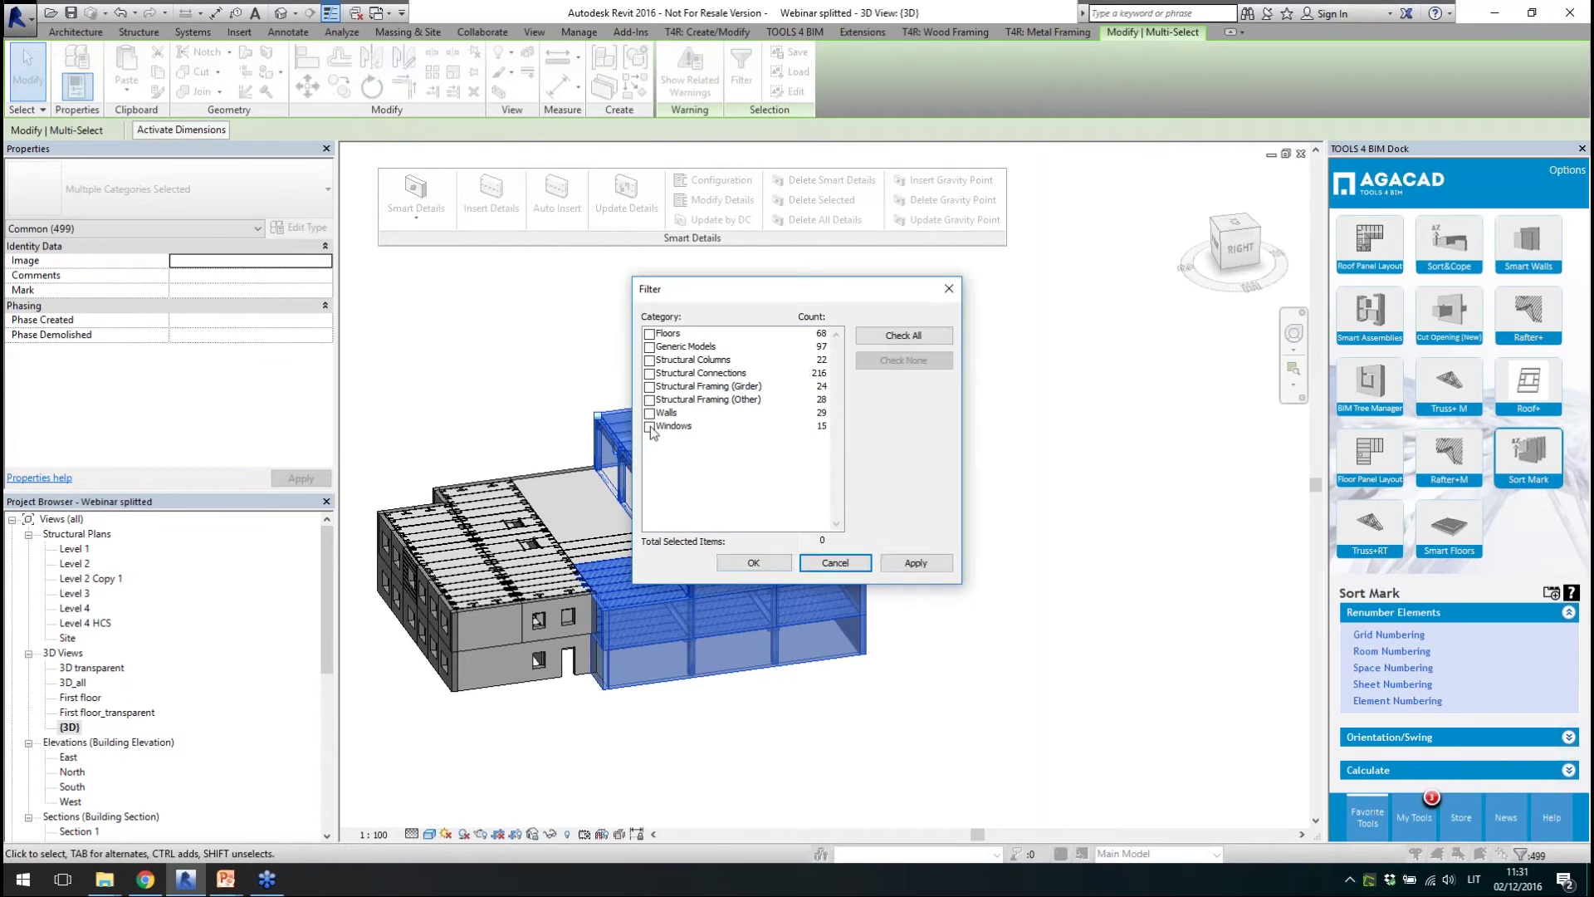
{"action": "left_click", "coordinate": [650, 360]}
{"action": "left_click", "coordinate": [753, 563]}
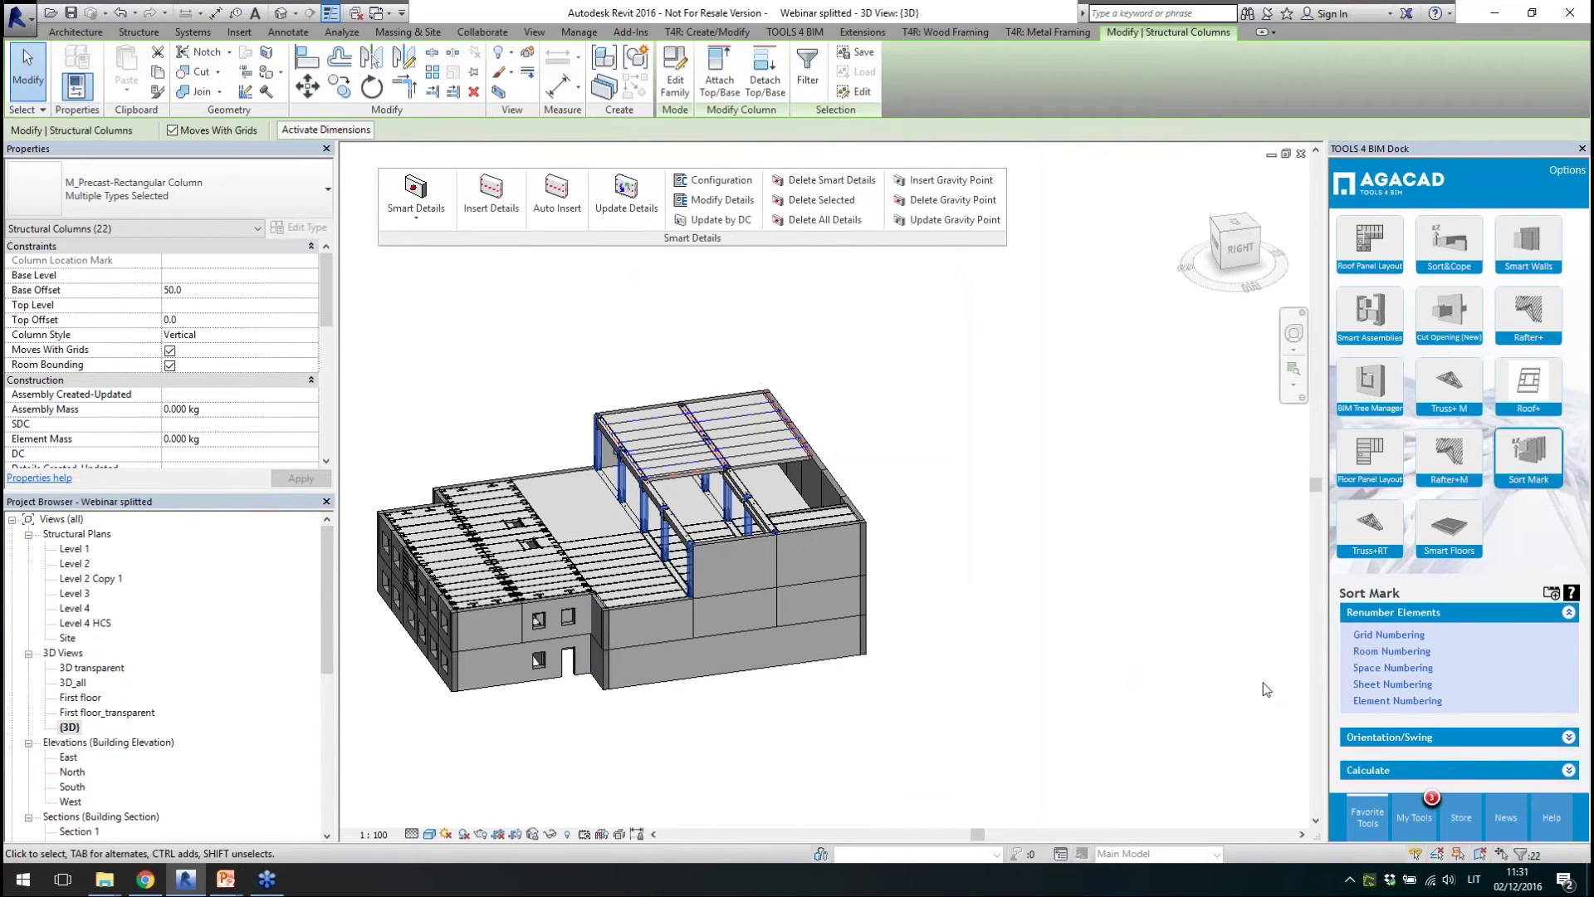
- Start Element Numbering for the selected columns with Mark as the parameter for the calculated values
{"action": "left_click", "coordinate": [1397, 702]}
{"action": "left_click_drag", "start_coordinate": [1380, 563], "coordinate": [1143, 352]}
{"action": "left_click", "coordinate": [1044, 505]}
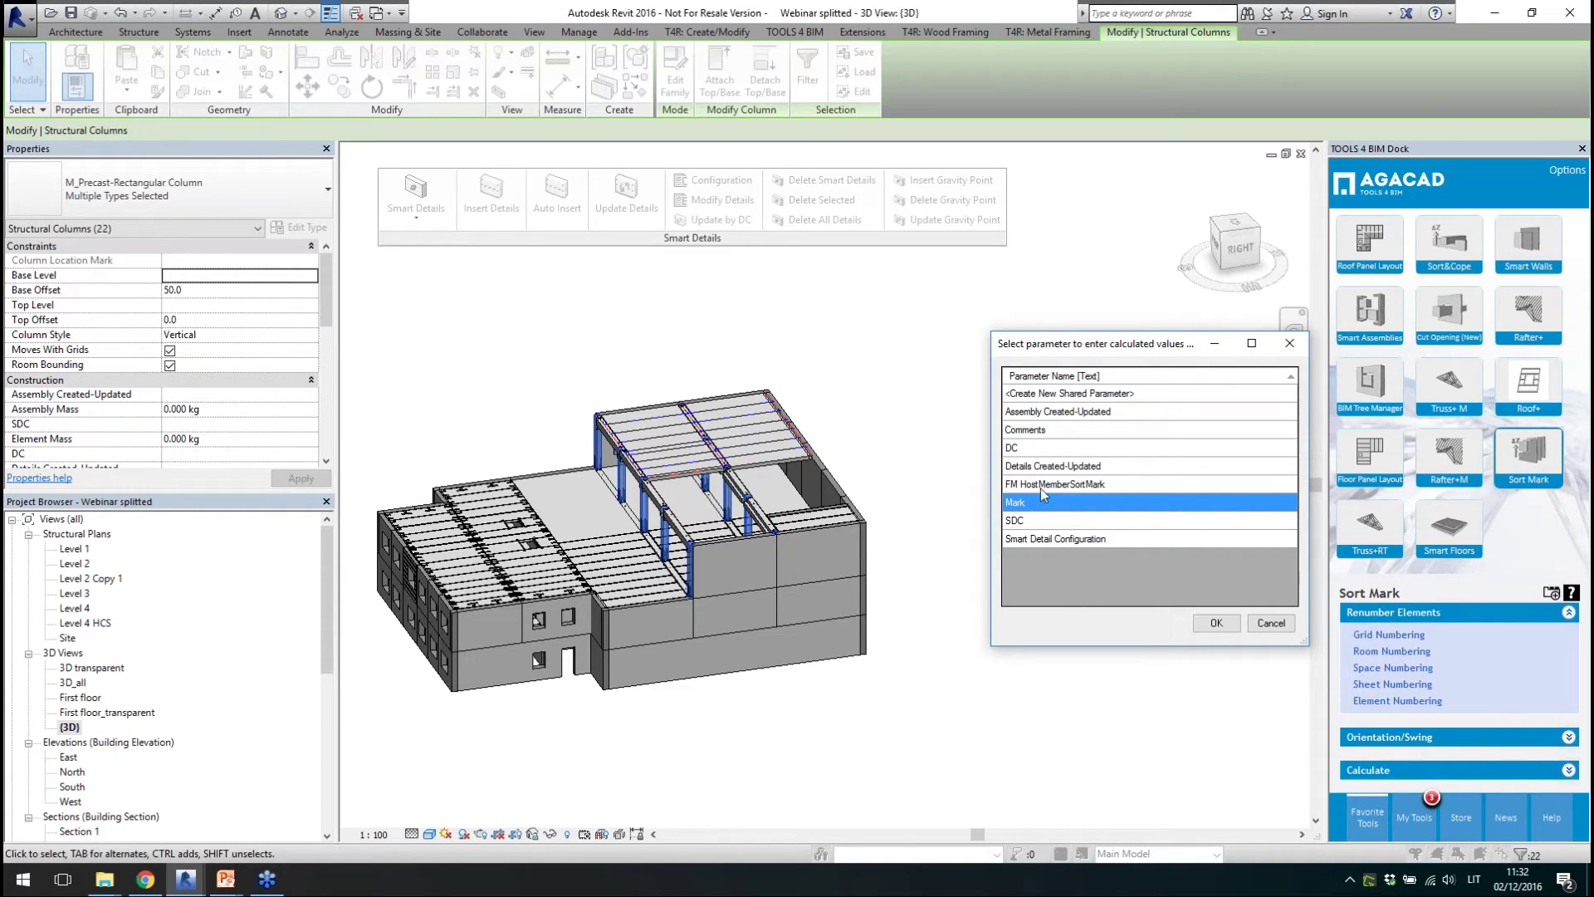
{"action": "left_click", "coordinate": [1215, 624]}
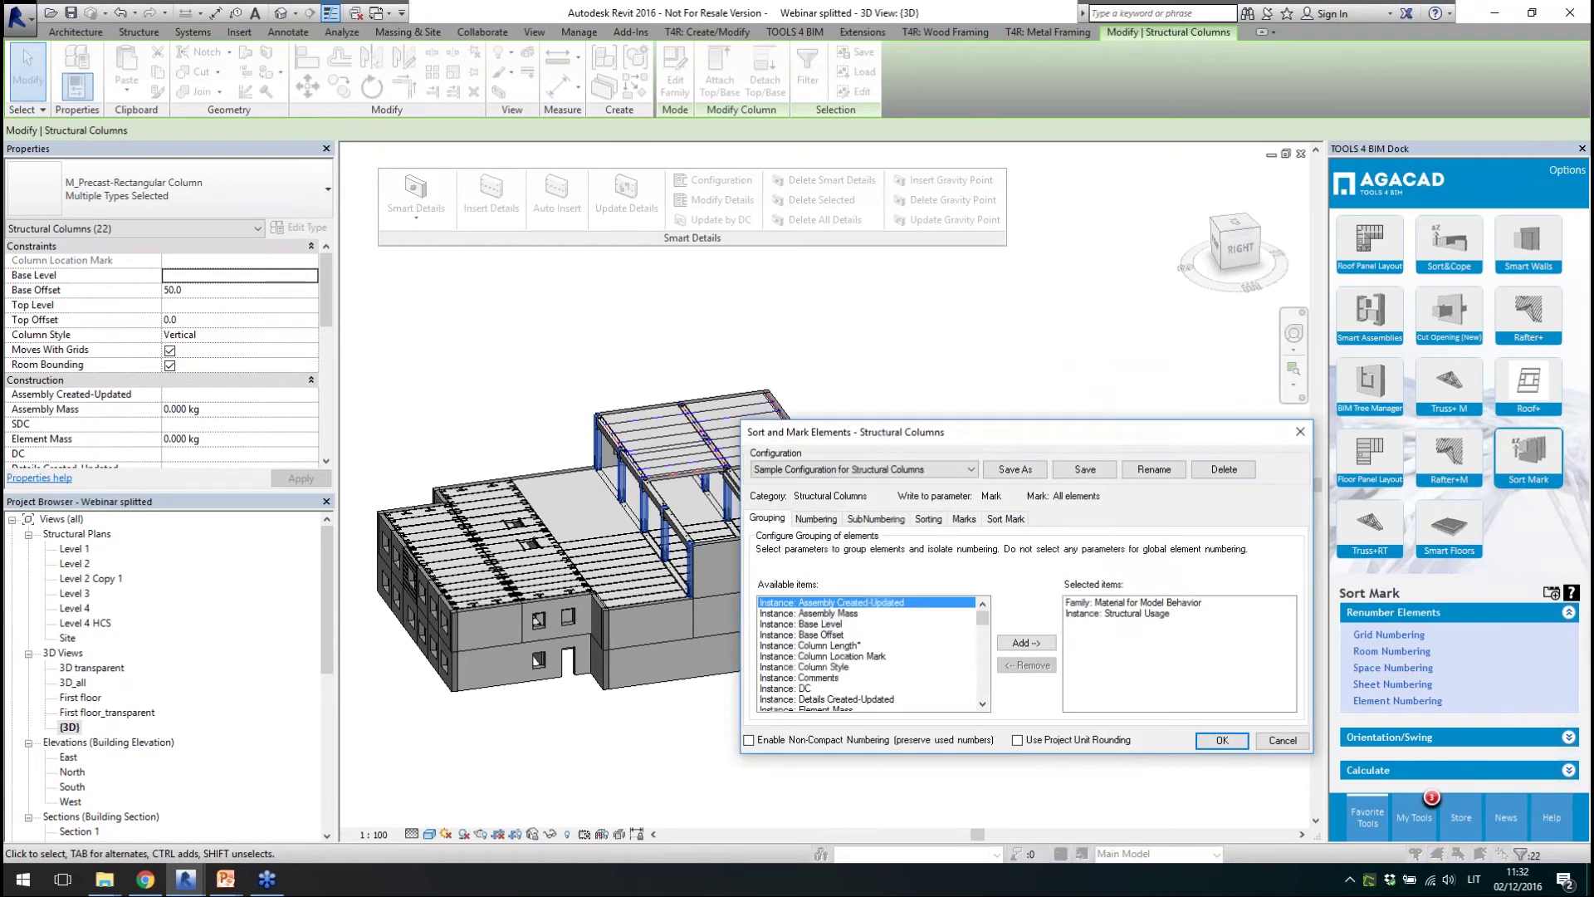
- Review the sample configuration for structural columns, then save a new blank configuration named colum
{"action": "left_click", "coordinate": [951, 472]}
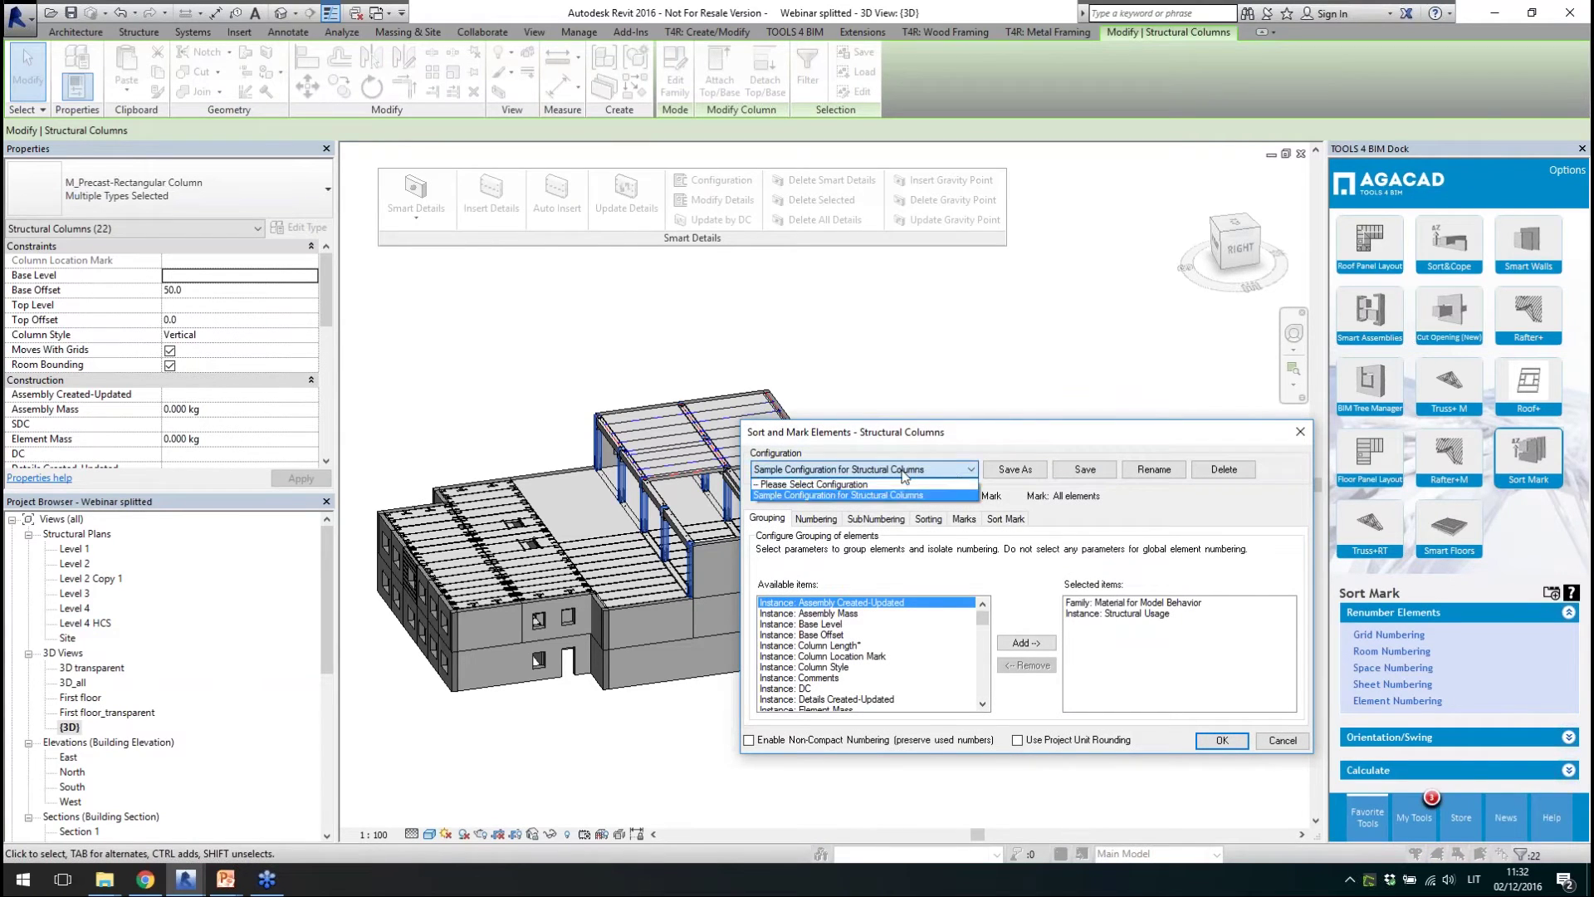
{"action": "left_click", "coordinate": [882, 496]}
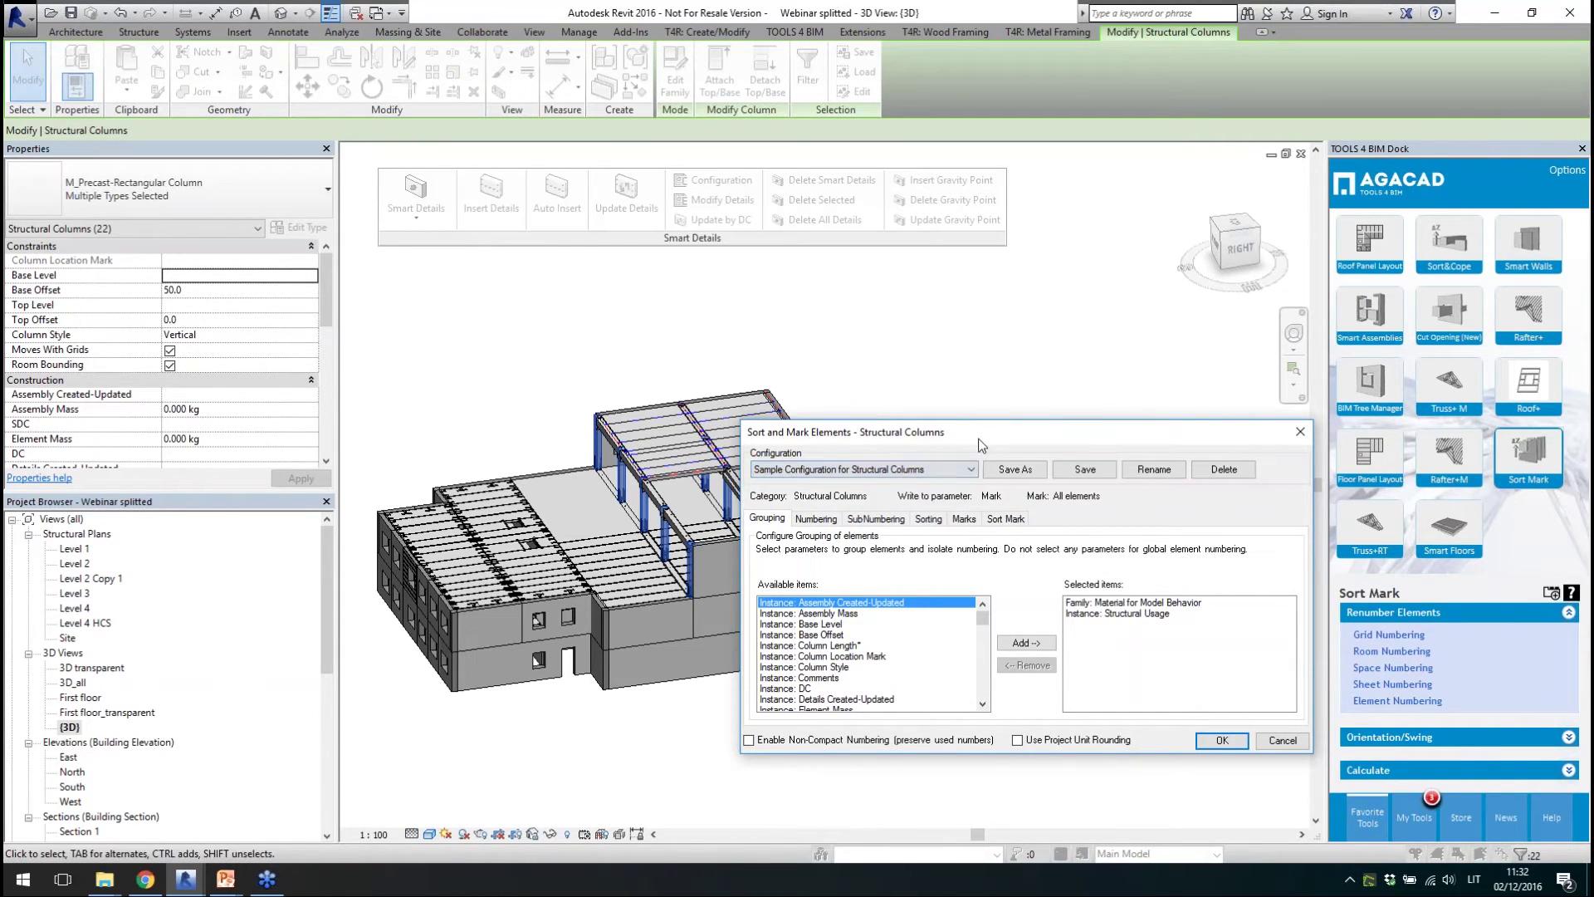
{"action": "left_click", "coordinate": [961, 470]}
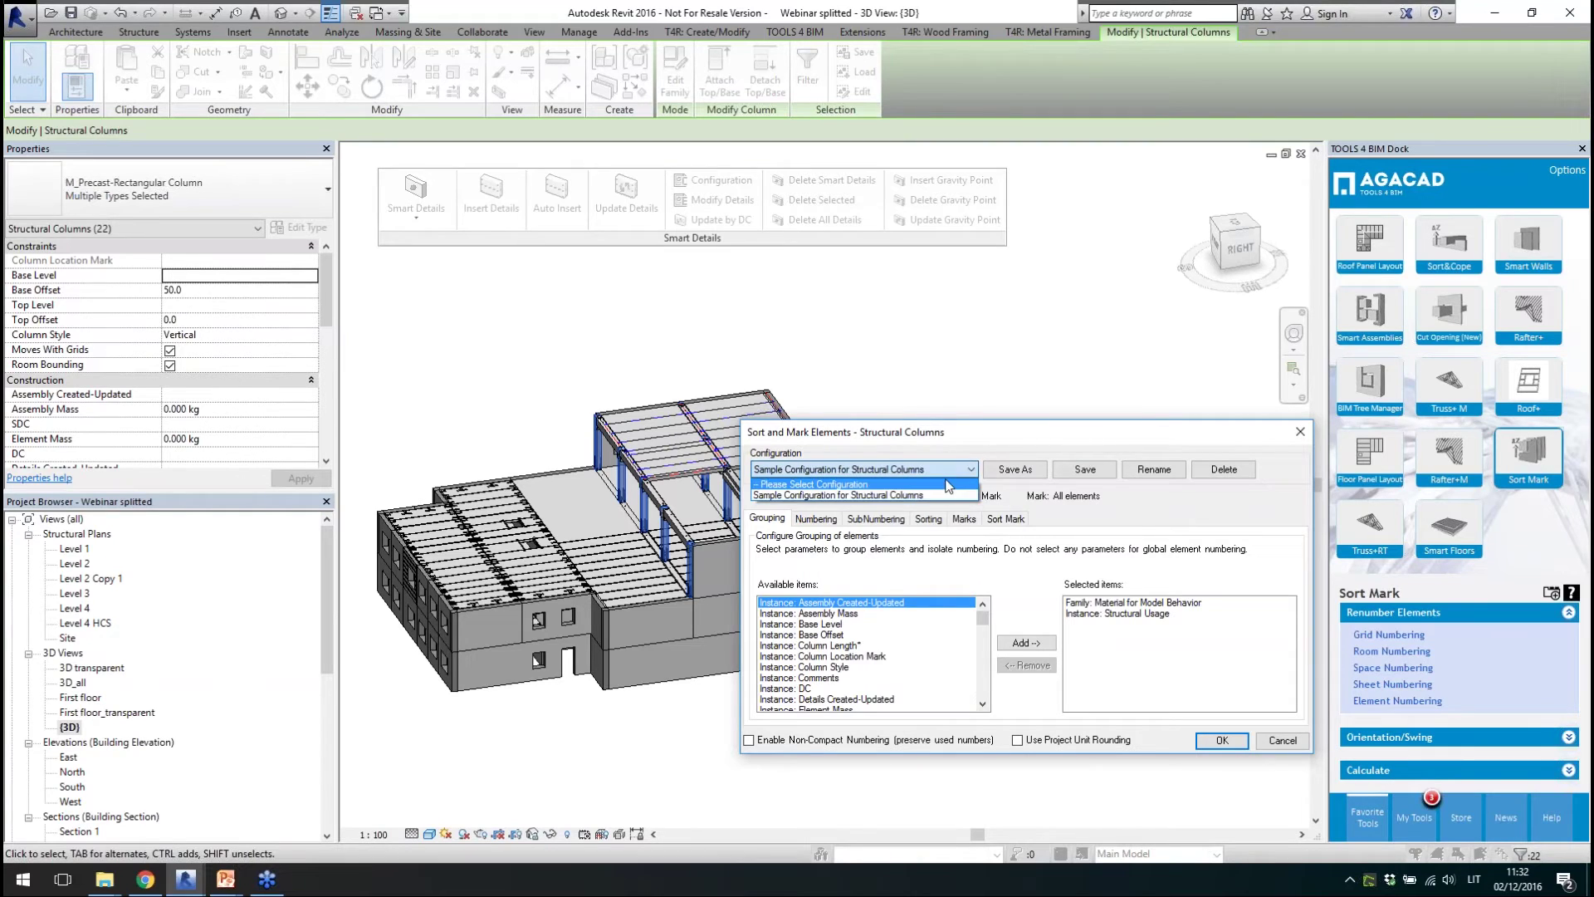
{"action": "left_click", "coordinate": [948, 483]}
{"action": "left_click", "coordinate": [1014, 470]}
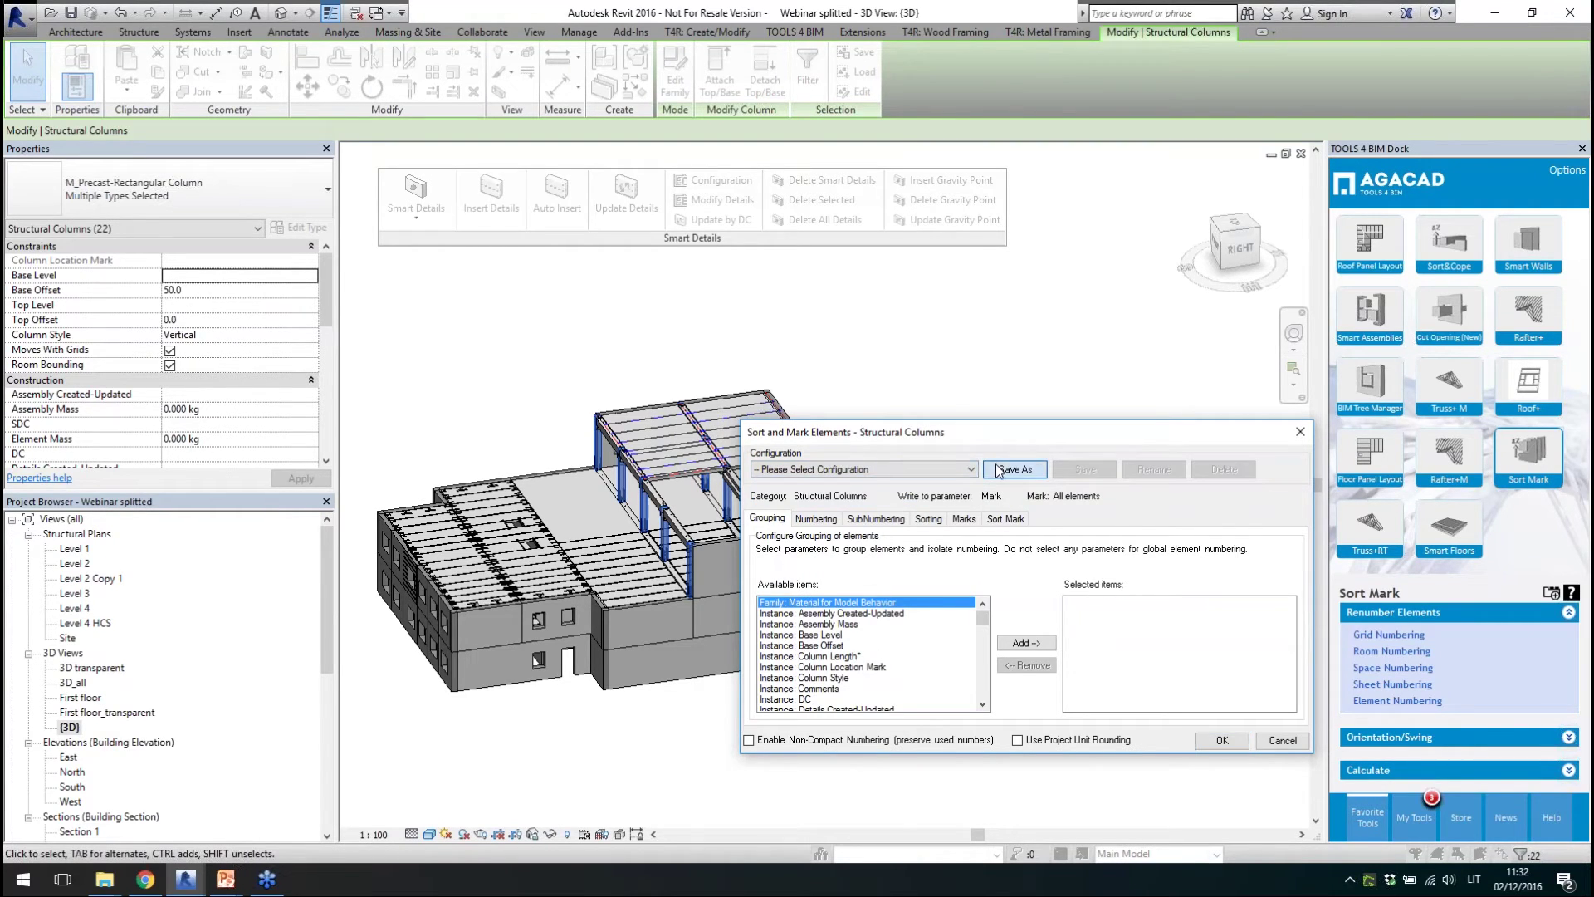
{"action": "type", "text": "colum"}
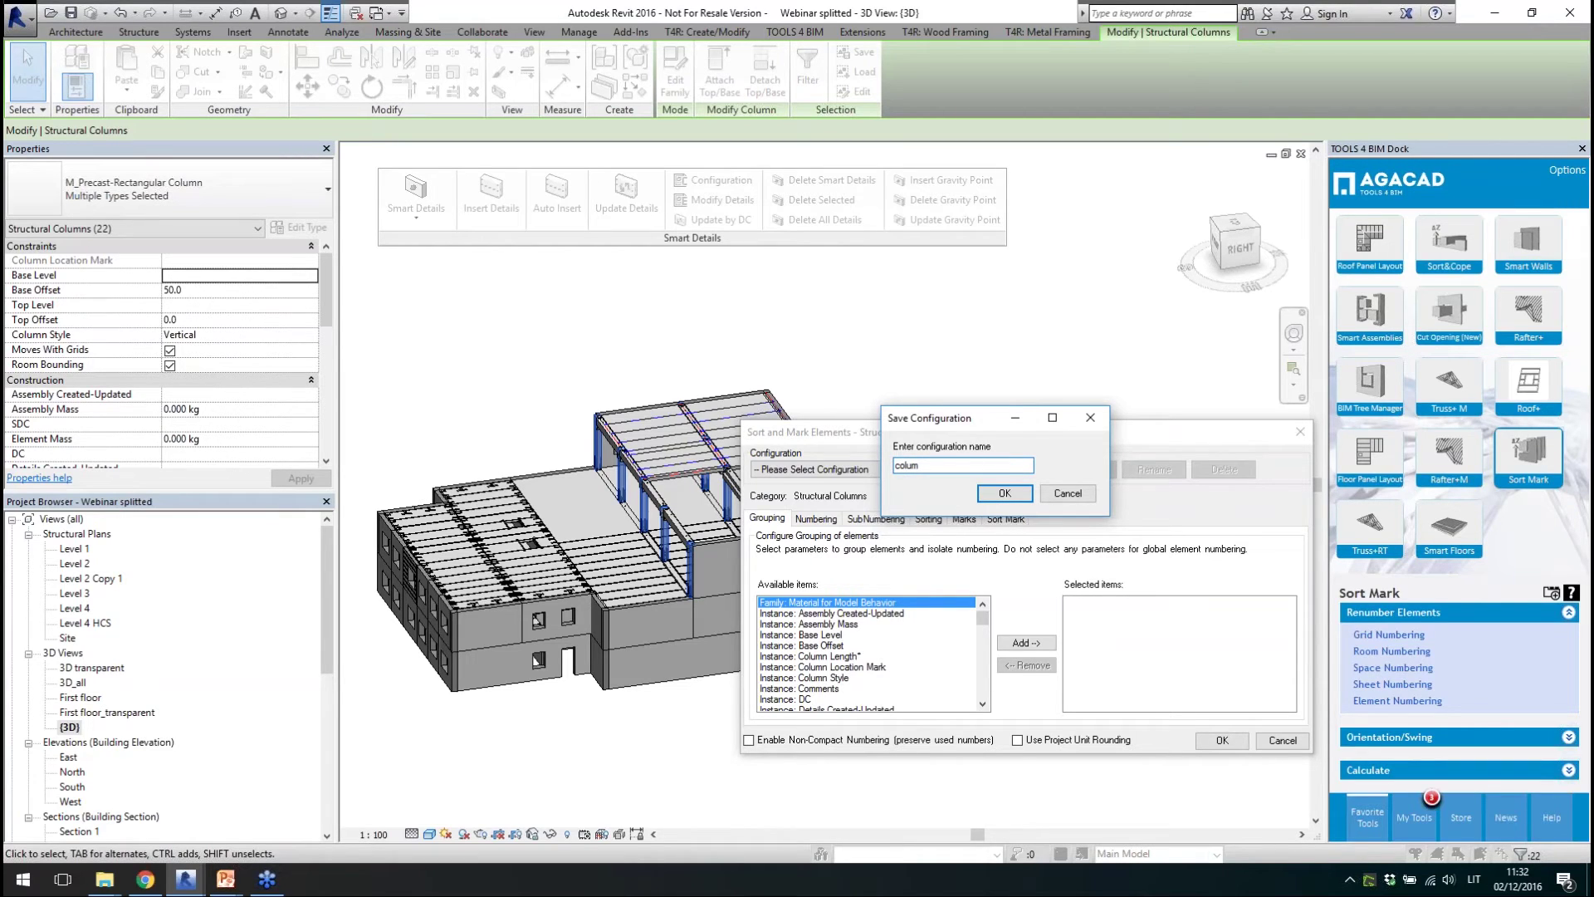
{"action": "key", "text": "Return"}
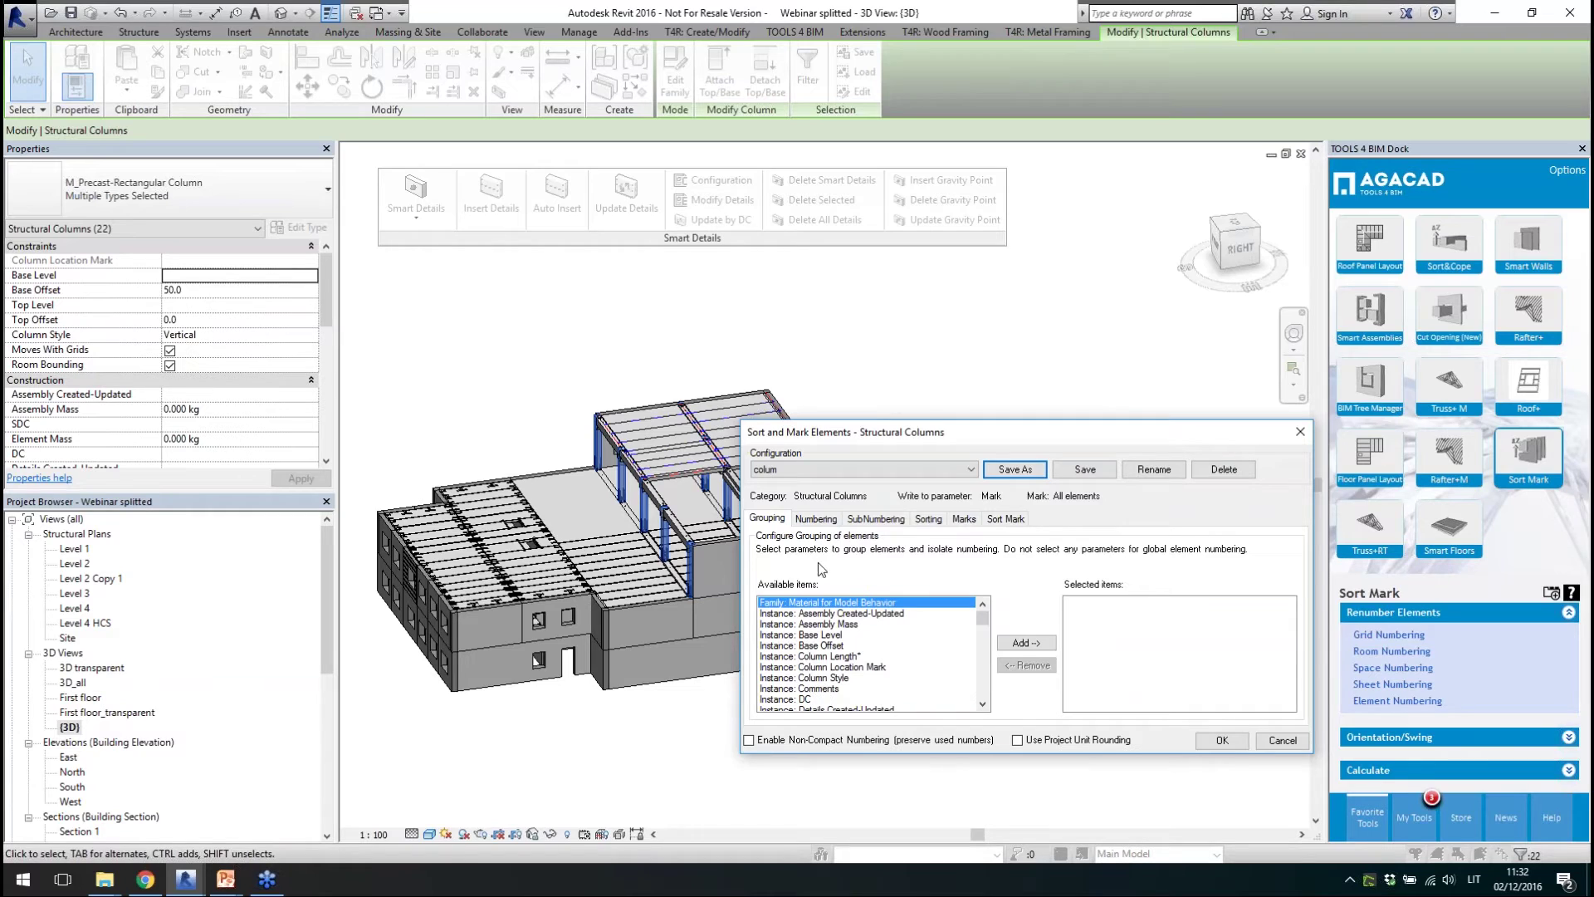
- Add the Instance: Id parameter to the numbering criteria of the colum configuration
{"action": "left_click", "coordinate": [816, 519]}
{"action": "left_click_drag", "start_coordinate": [983, 620], "coordinate": [988, 664]}
{"action": "left_click", "coordinate": [822, 613]}
{"action": "scroll", "coordinate": [834, 621], "scroll_direction": "up", "scroll_amount": 6}
{"action": "scroll", "coordinate": [837, 629], "scroll_direction": "up", "scroll_amount": 3}
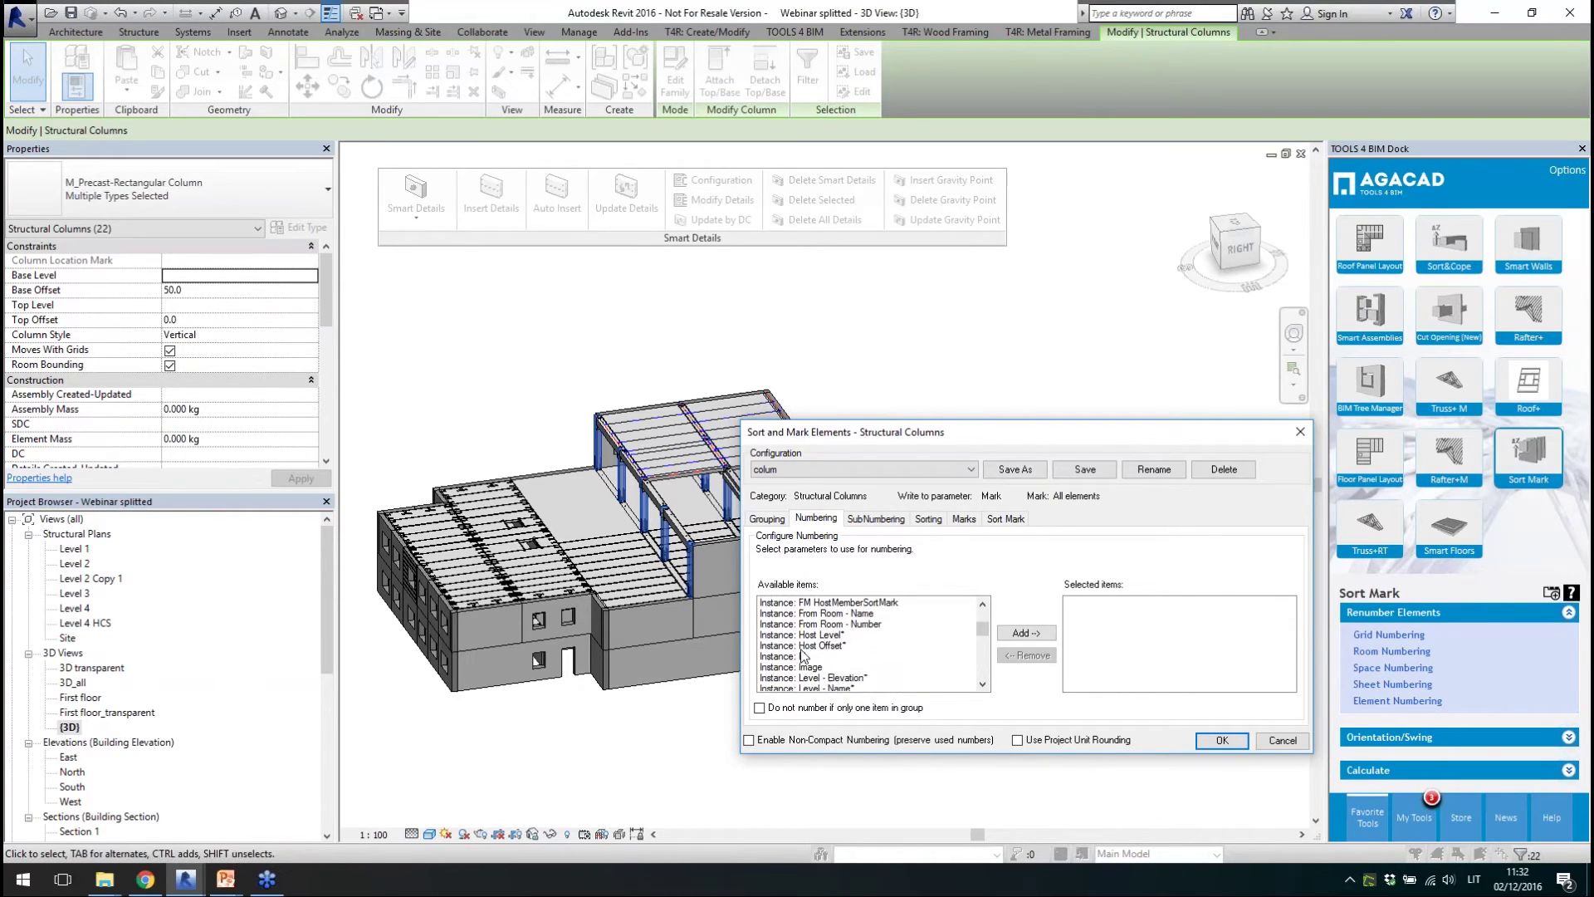
{"action": "left_click", "coordinate": [803, 656]}
{"action": "left_click", "coordinate": [1027, 634]}
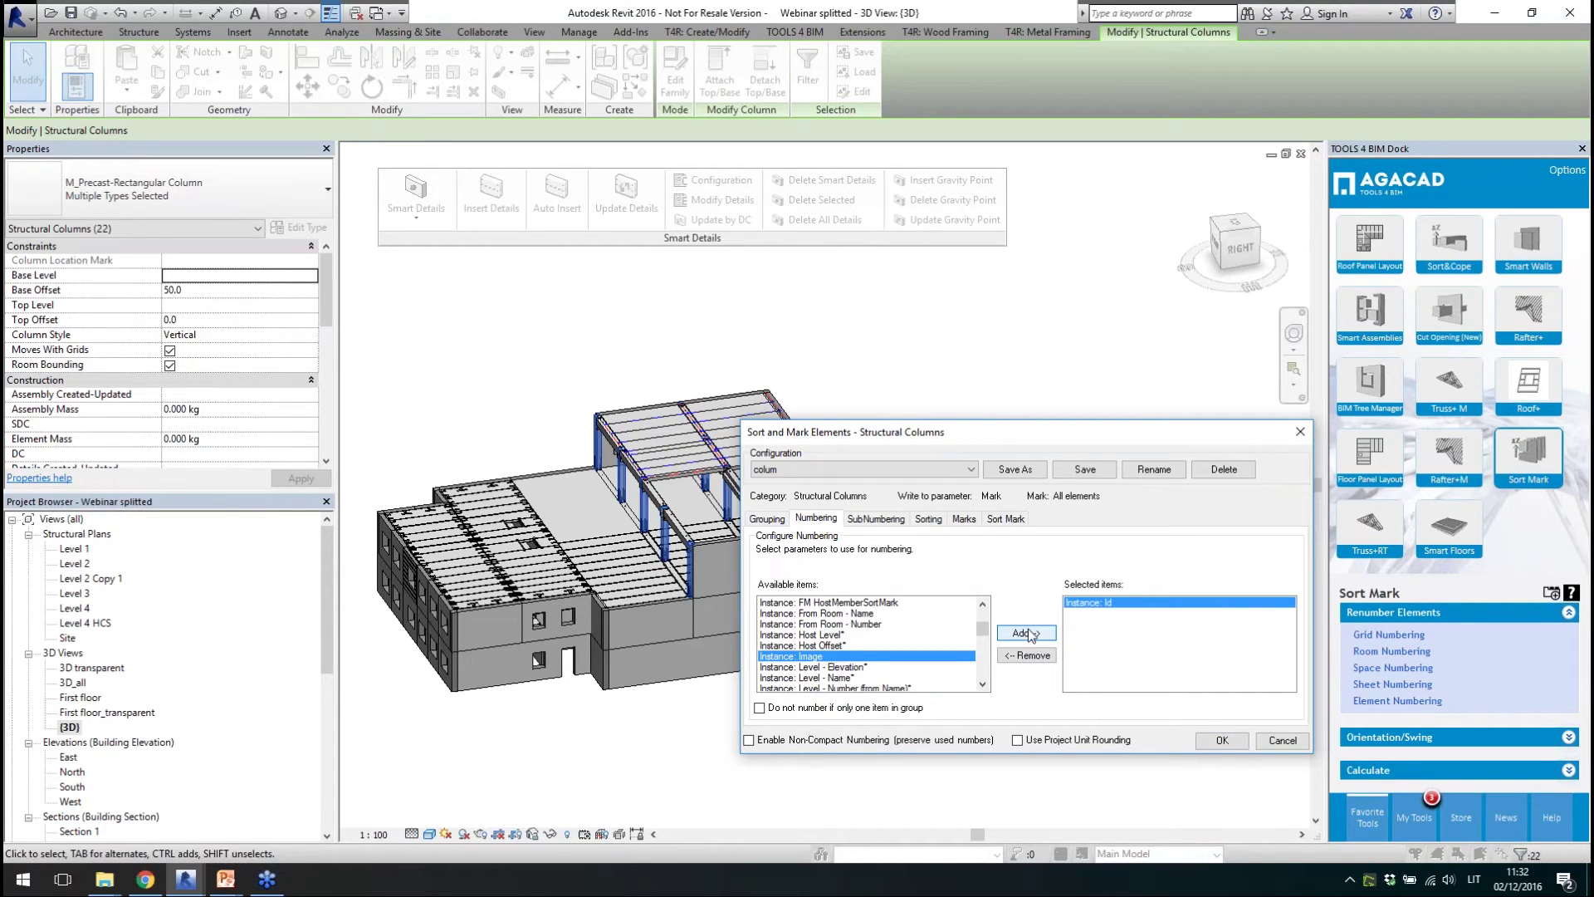
- Review the subnumbering, sorting and marks settings, and add the Calculated: Sort Mark Number parameter to the sort mark
{"action": "left_click", "coordinate": [880, 520]}
{"action": "left_click", "coordinate": [929, 520]}
{"action": "left_click", "coordinate": [902, 519]}
{"action": "left_click", "coordinate": [929, 520]}
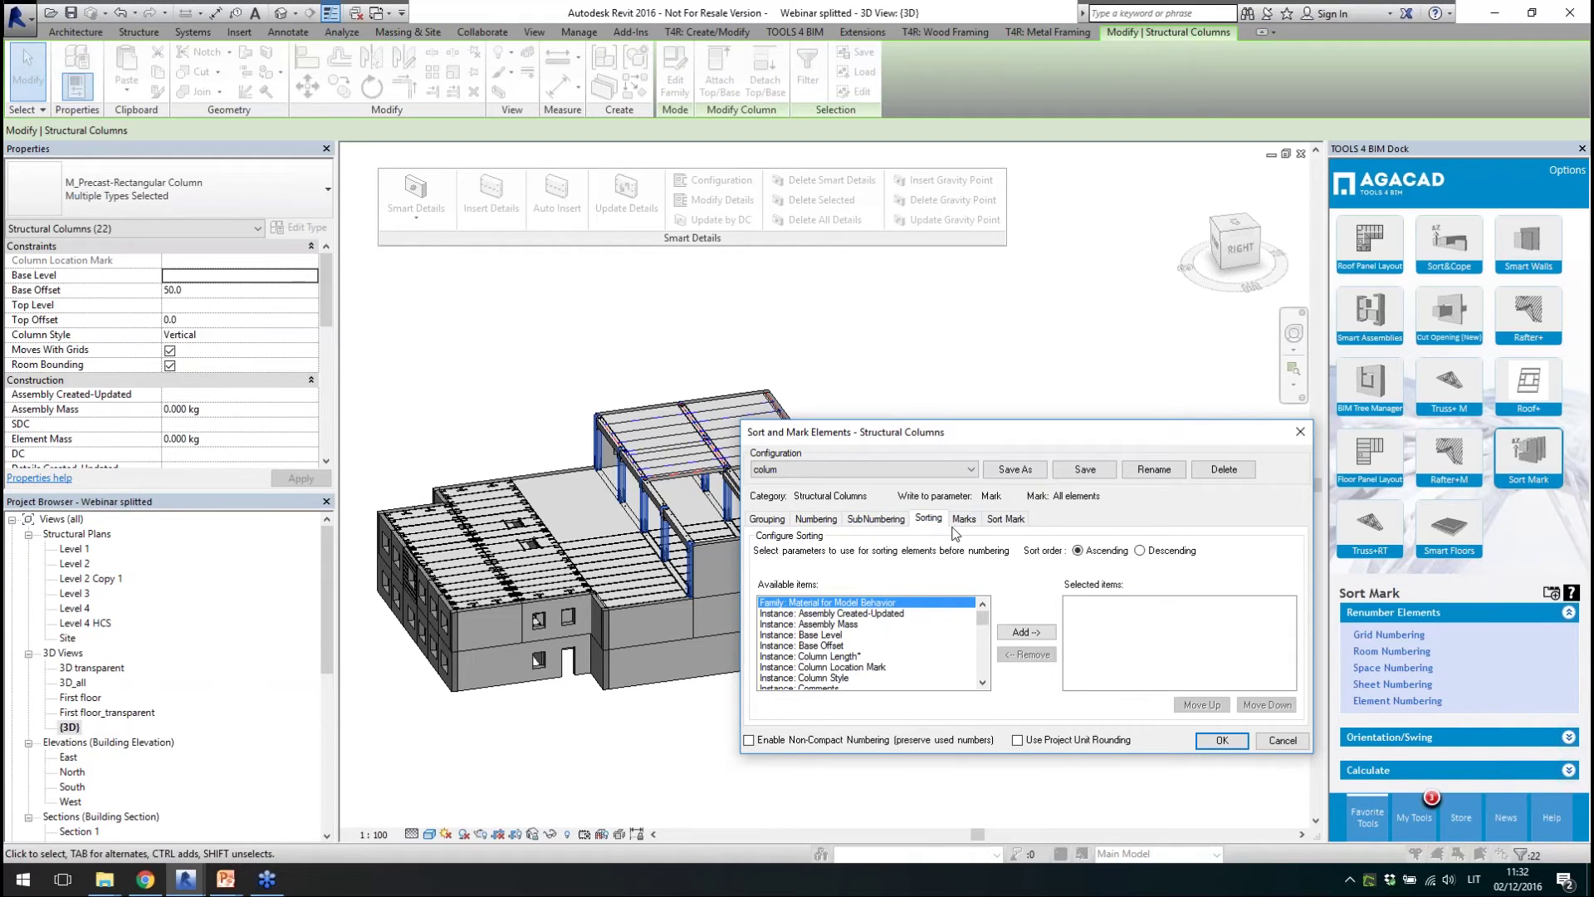
{"action": "left_click", "coordinate": [964, 520]}
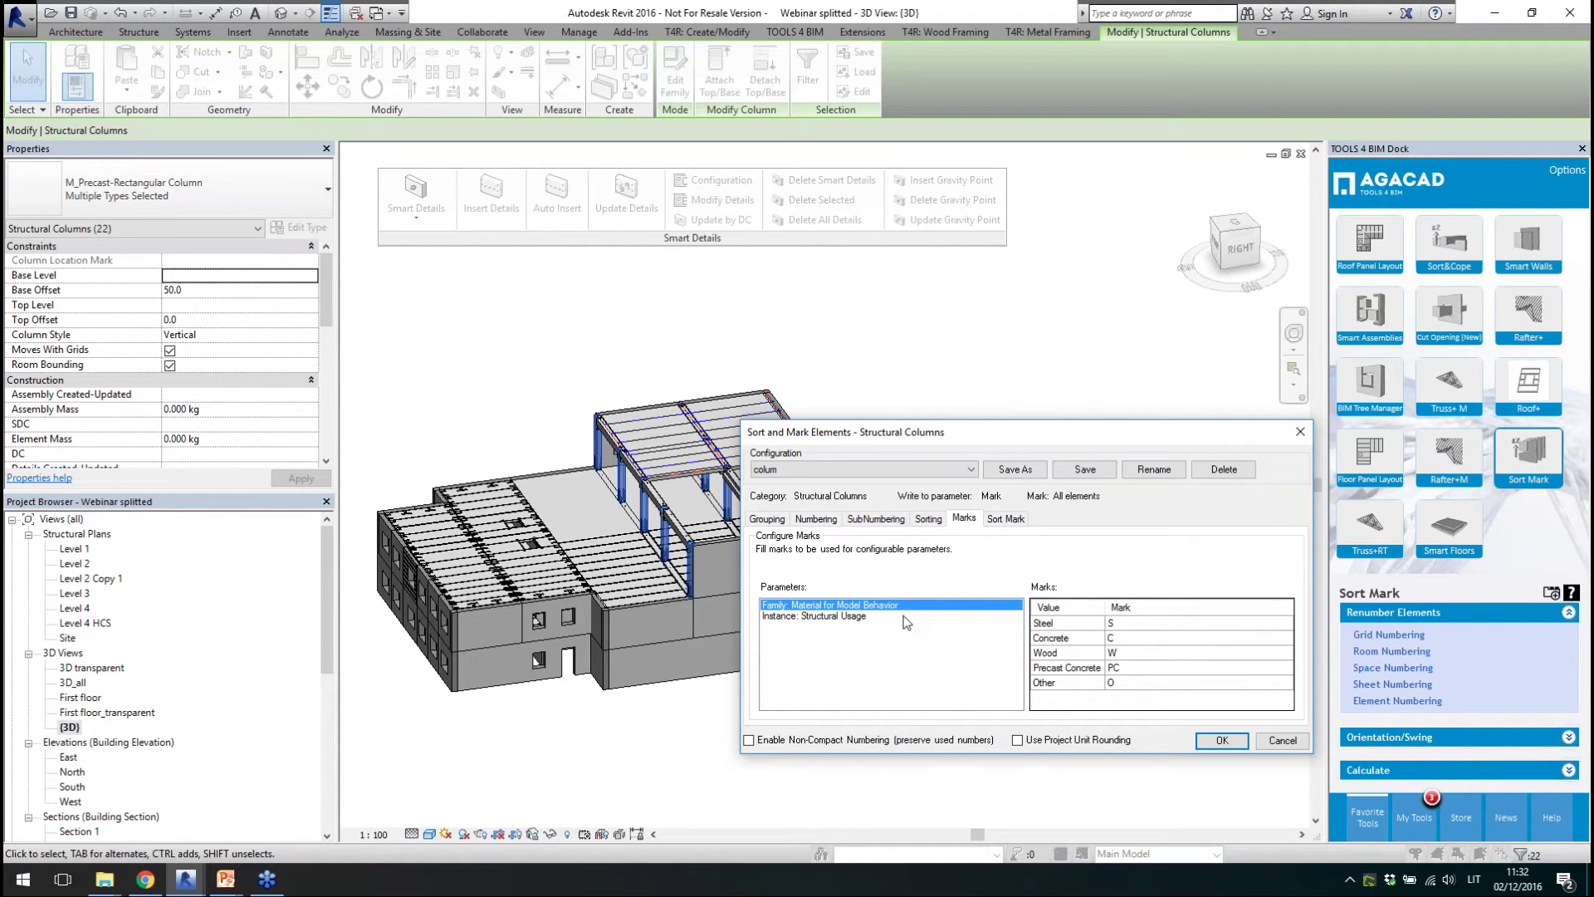
{"action": "left_click", "coordinate": [1006, 520]}
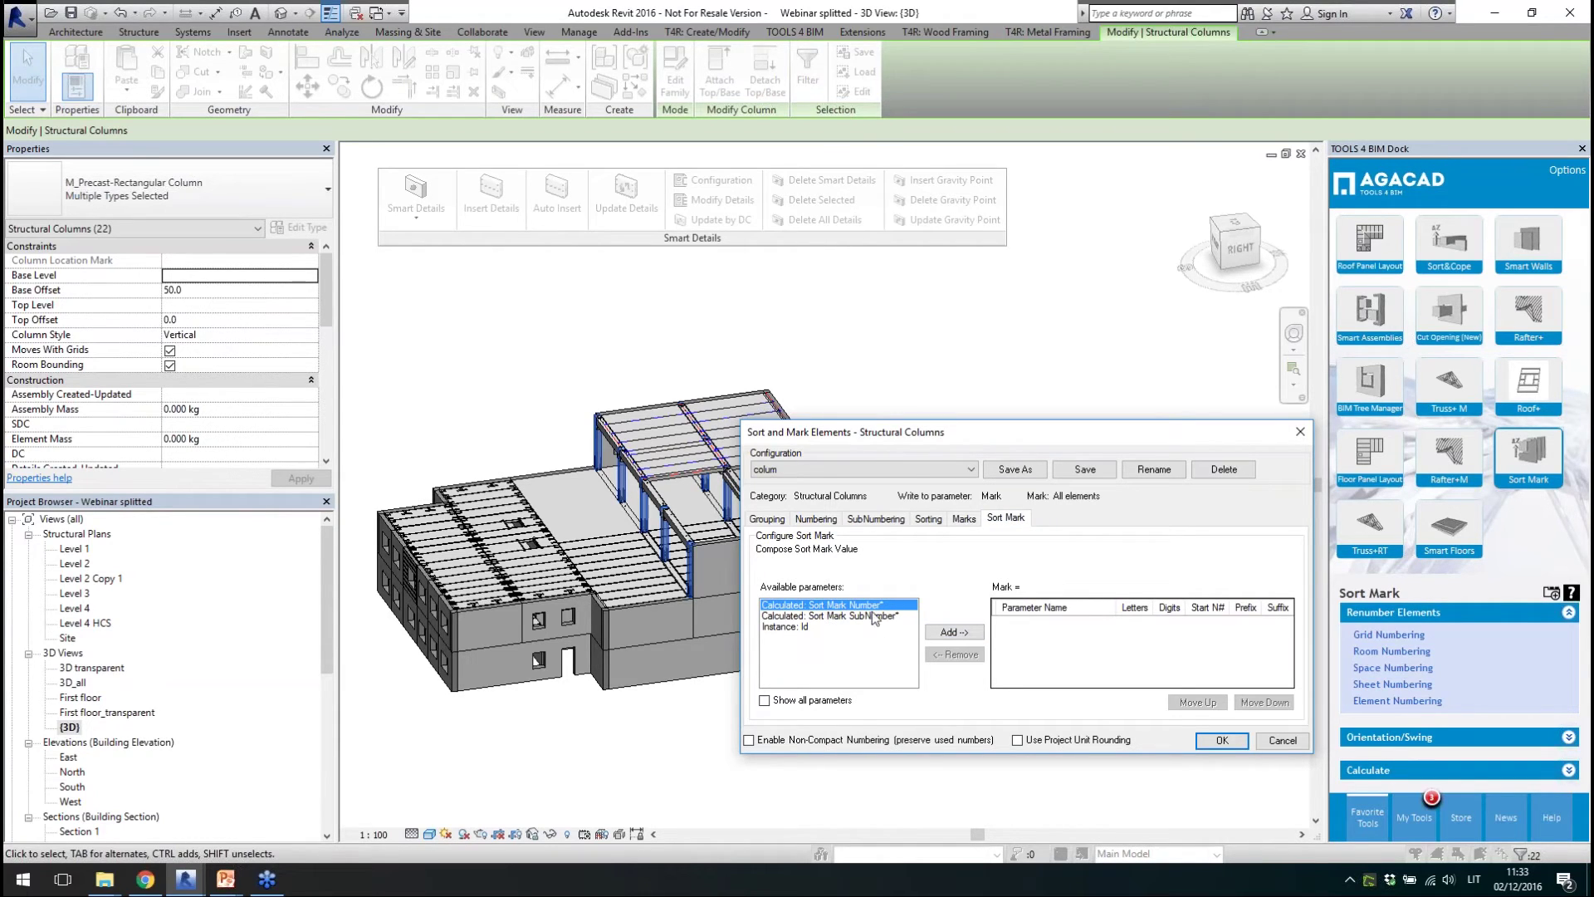
{"action": "left_click", "coordinate": [955, 632]}
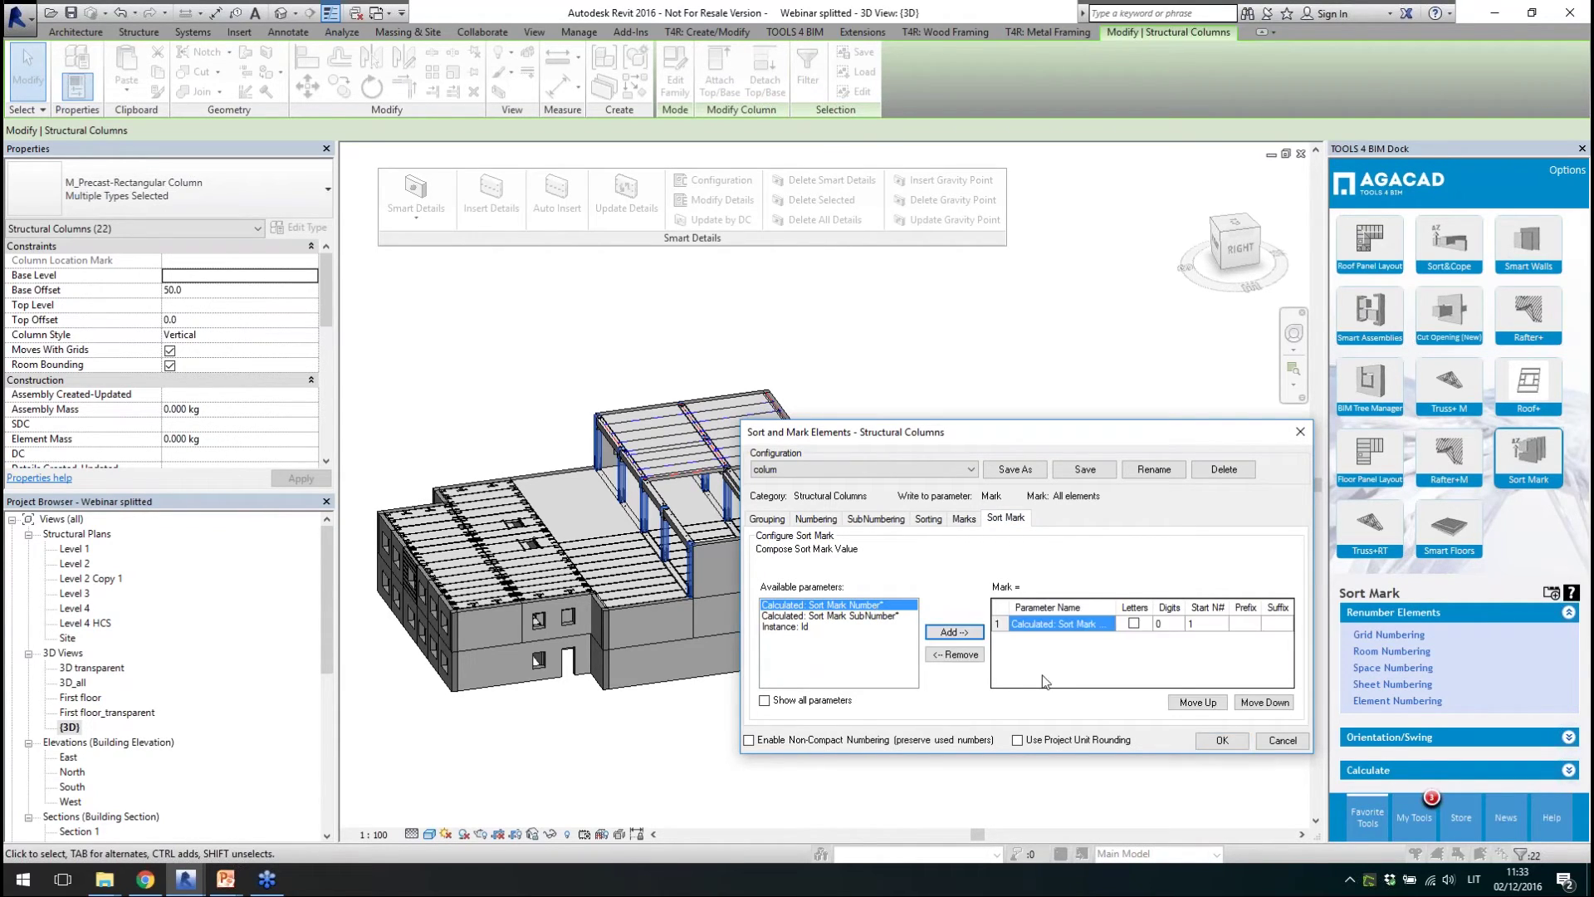
- Set the sort mark prefix to "K -", save the colum configuration, and run the numbering on the selected columns
{"action": "left_click", "coordinate": [1244, 625]}
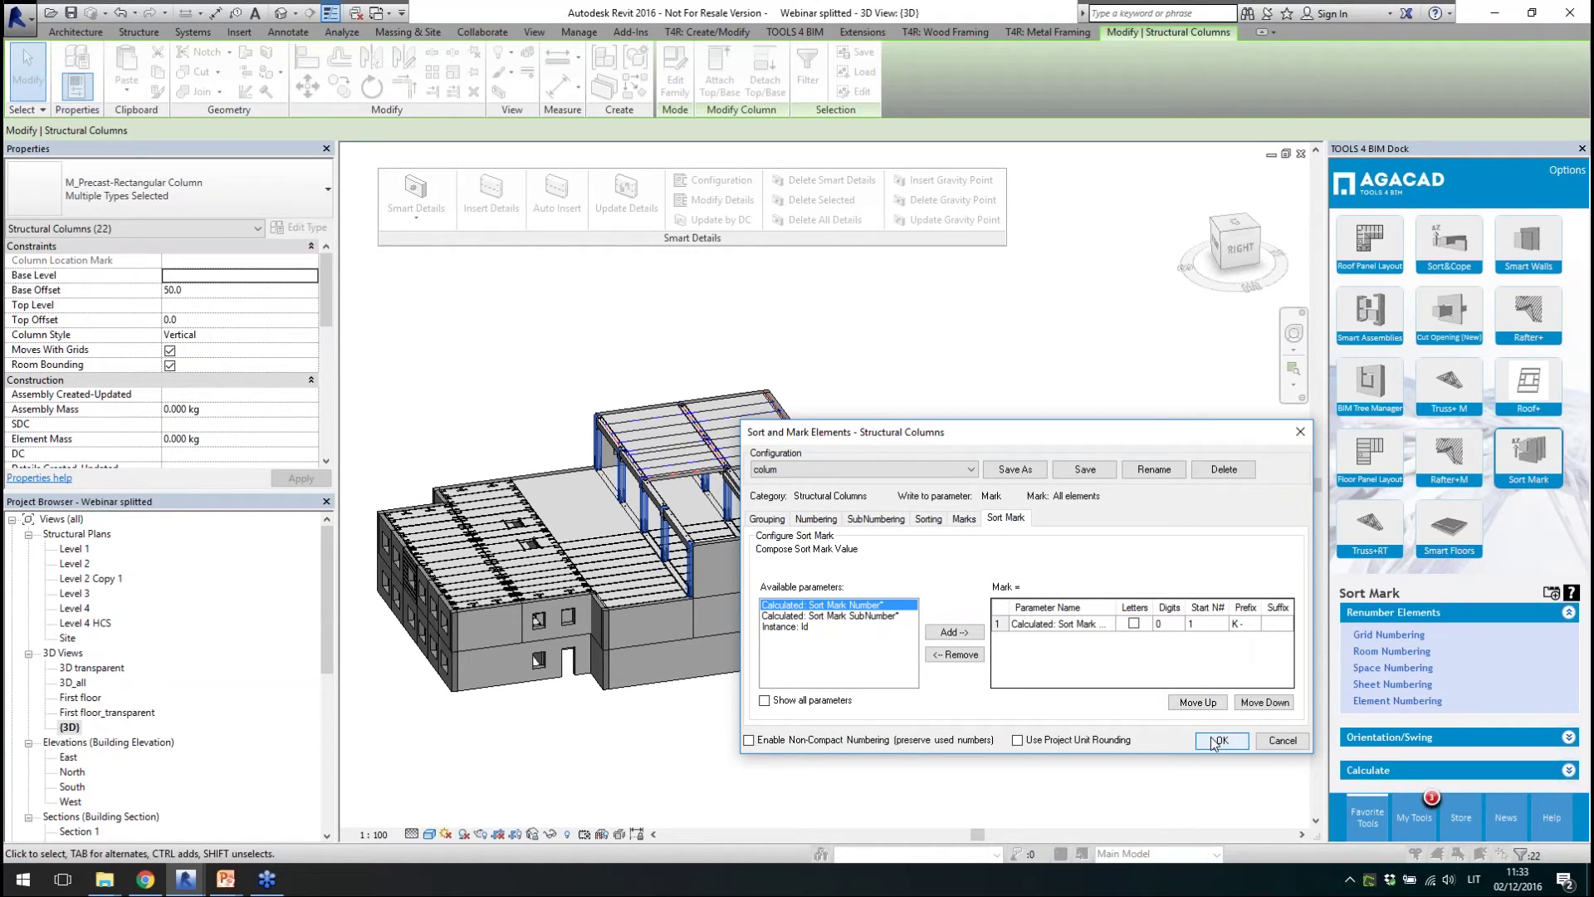
{"action": "left_click", "coordinate": [1086, 470]}
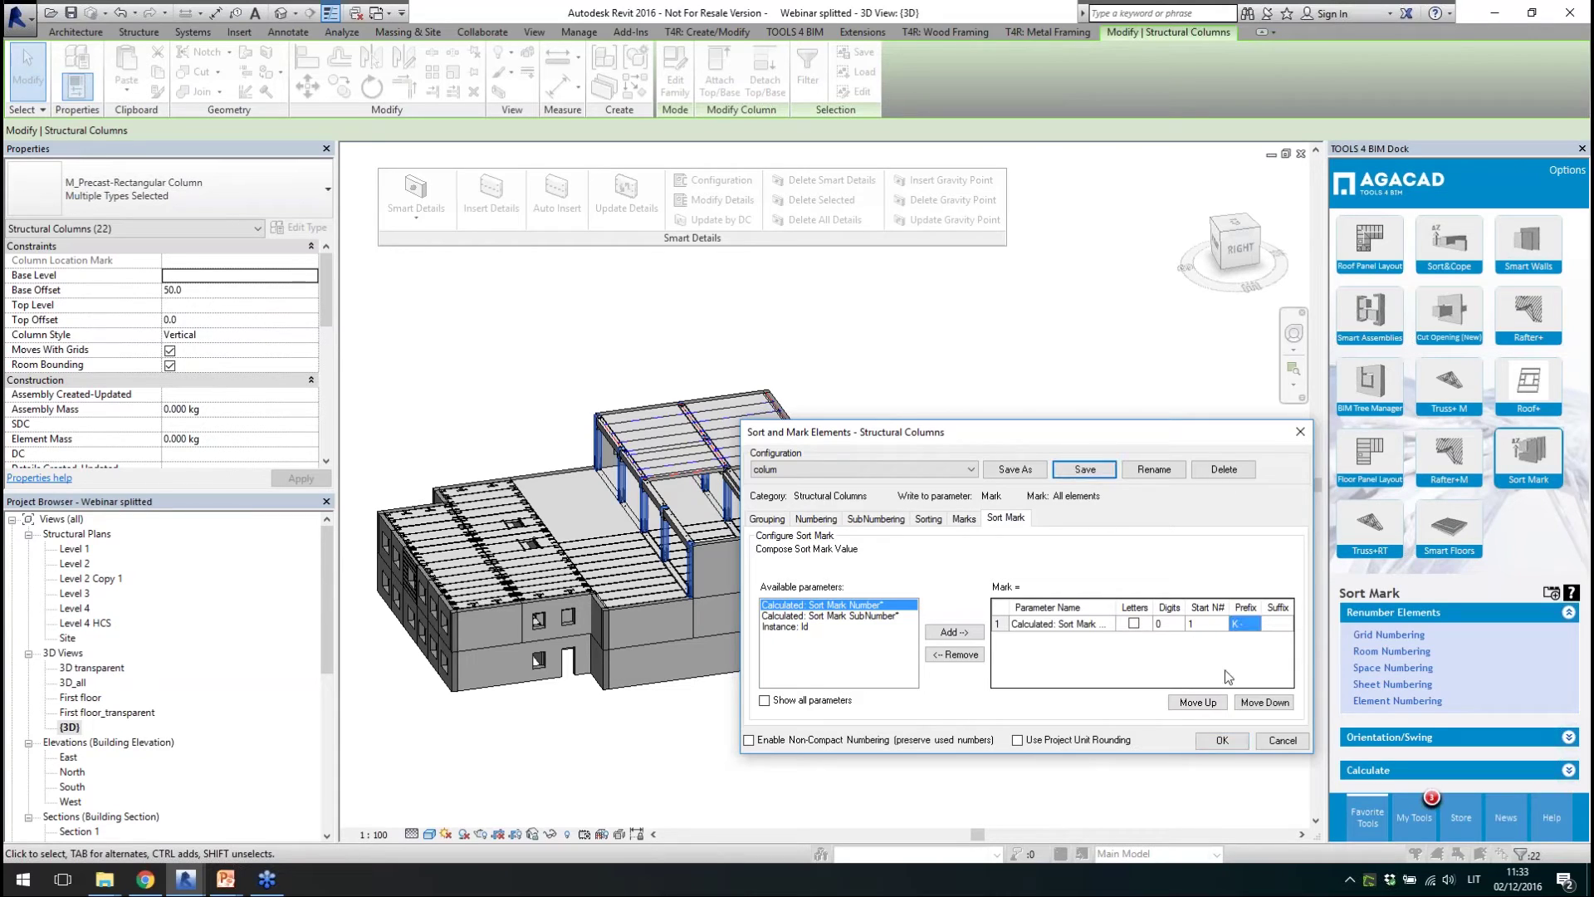
{"action": "left_click", "coordinate": [1228, 736]}
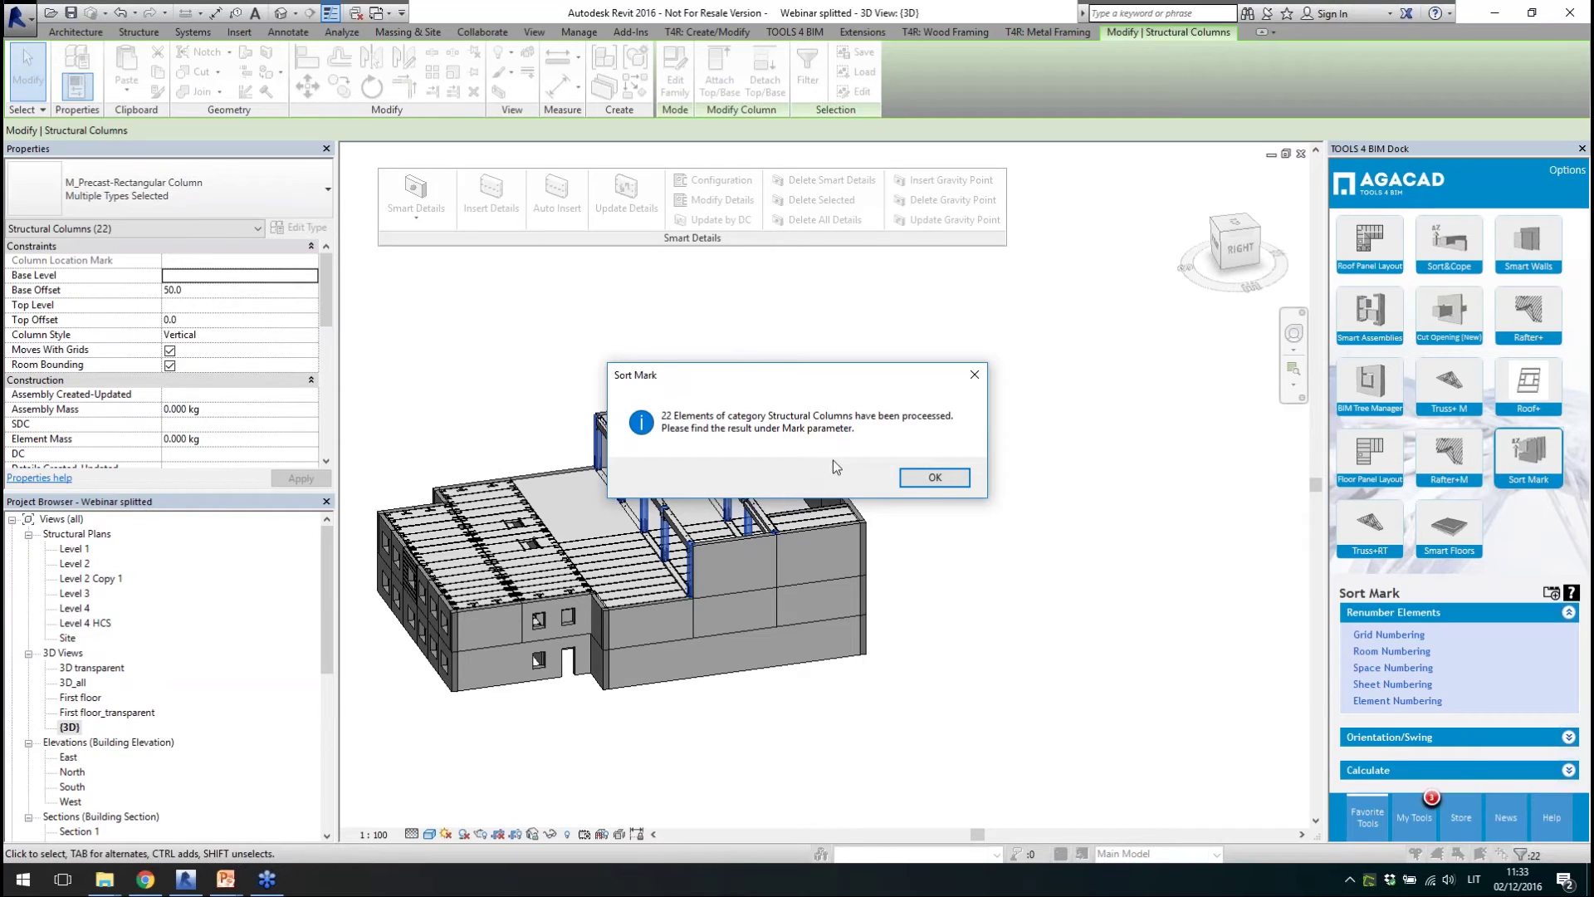
{"action": "left_click", "coordinate": [935, 478]}
- Check the Mark values of two neighbouring precast columns along the front row of the upper storey
{"action": "middle_click_drag", "start_coordinate": [933, 573], "coordinate": [994, 610], "text": "shift"}
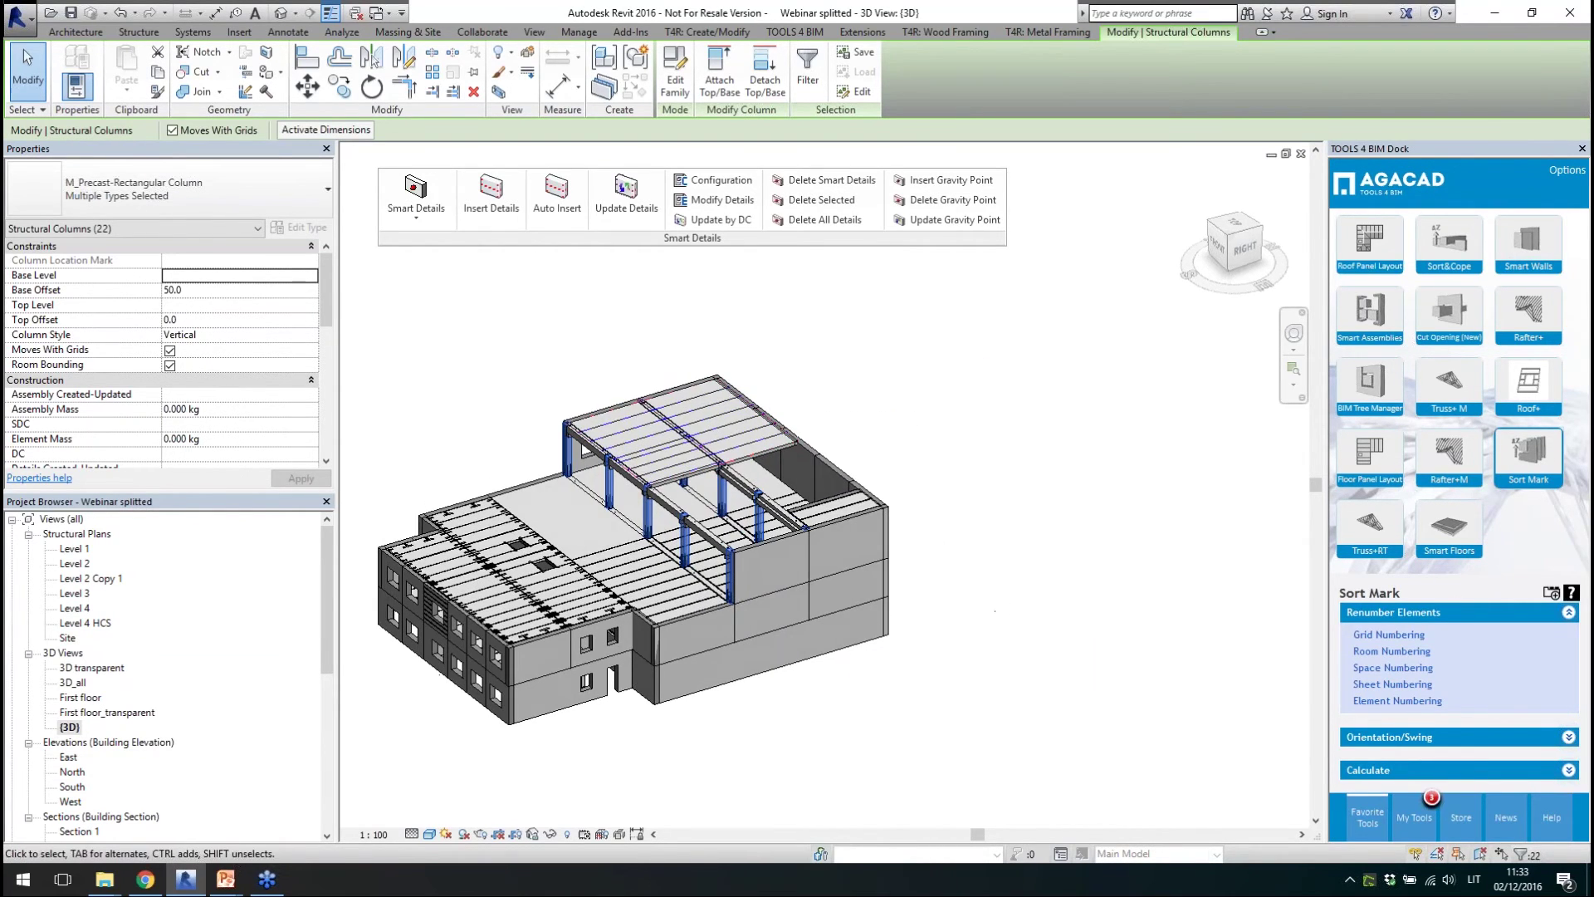
{"action": "scroll", "coordinate": [545, 491], "scroll_direction": "up", "scroll_amount": 5}
{"action": "key", "text": "Escape"}
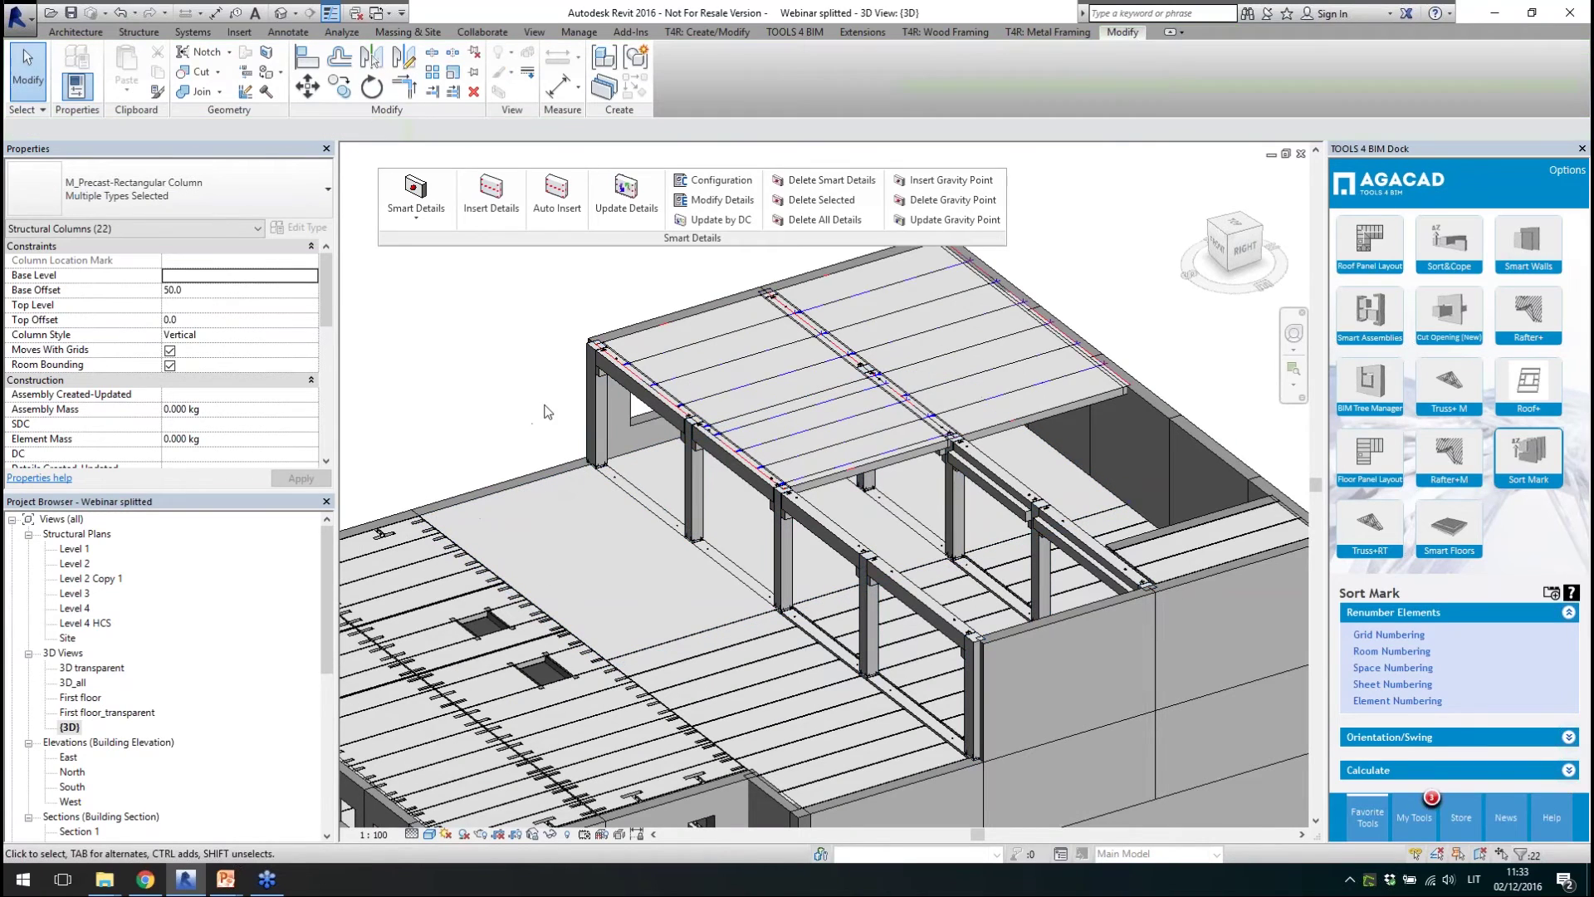
{"action": "left_click", "coordinate": [697, 498]}
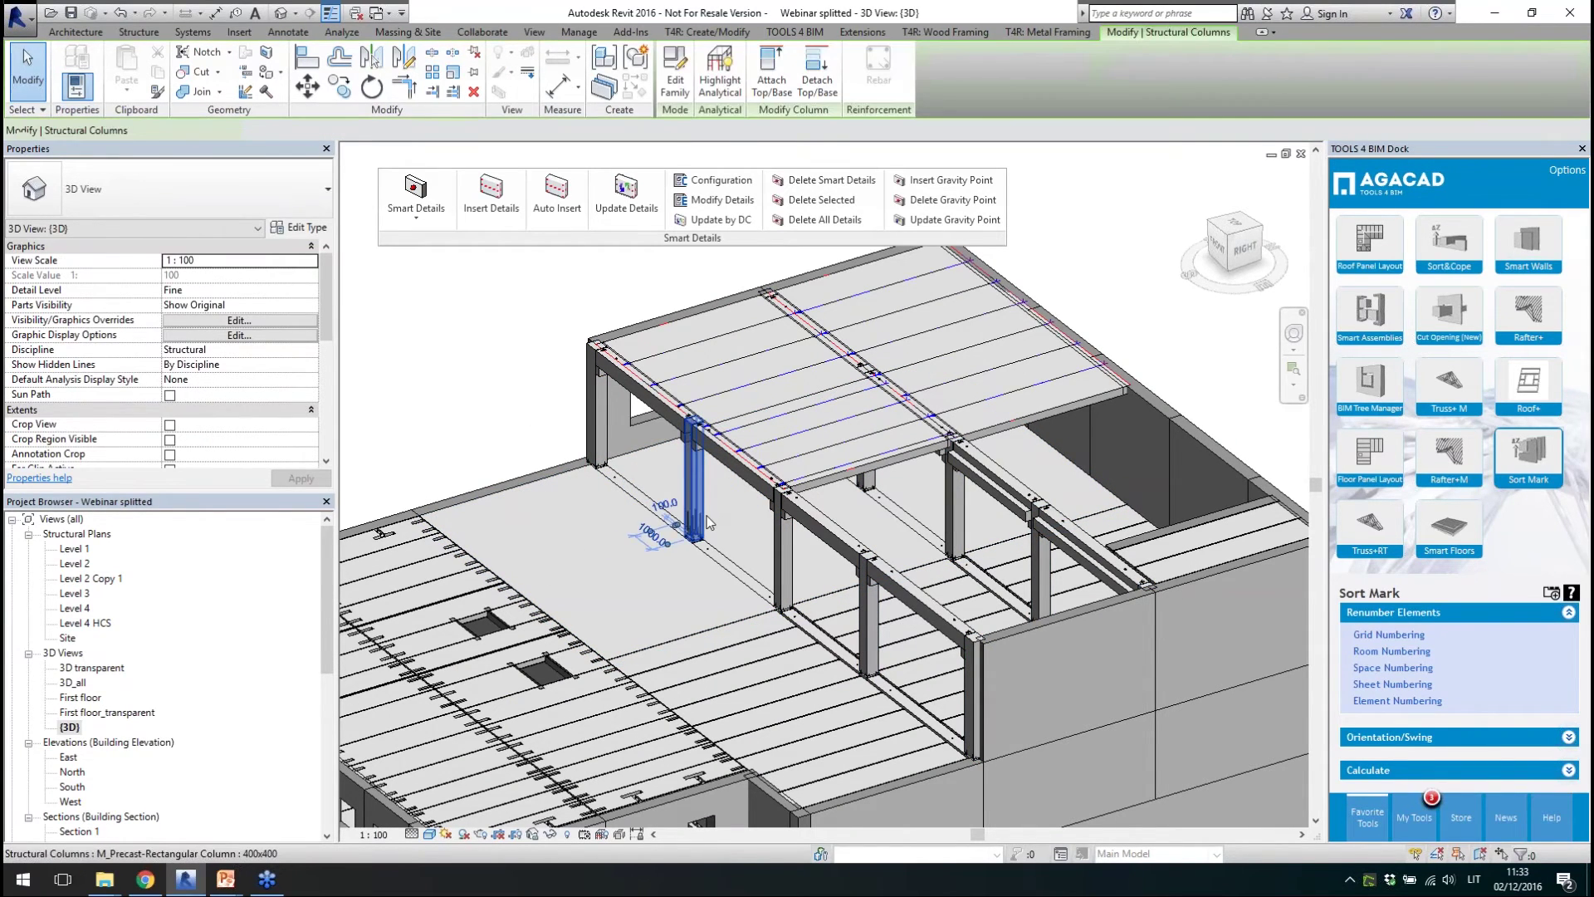
{"action": "left_click_drag", "start_coordinate": [326, 291], "coordinate": [324, 445]}
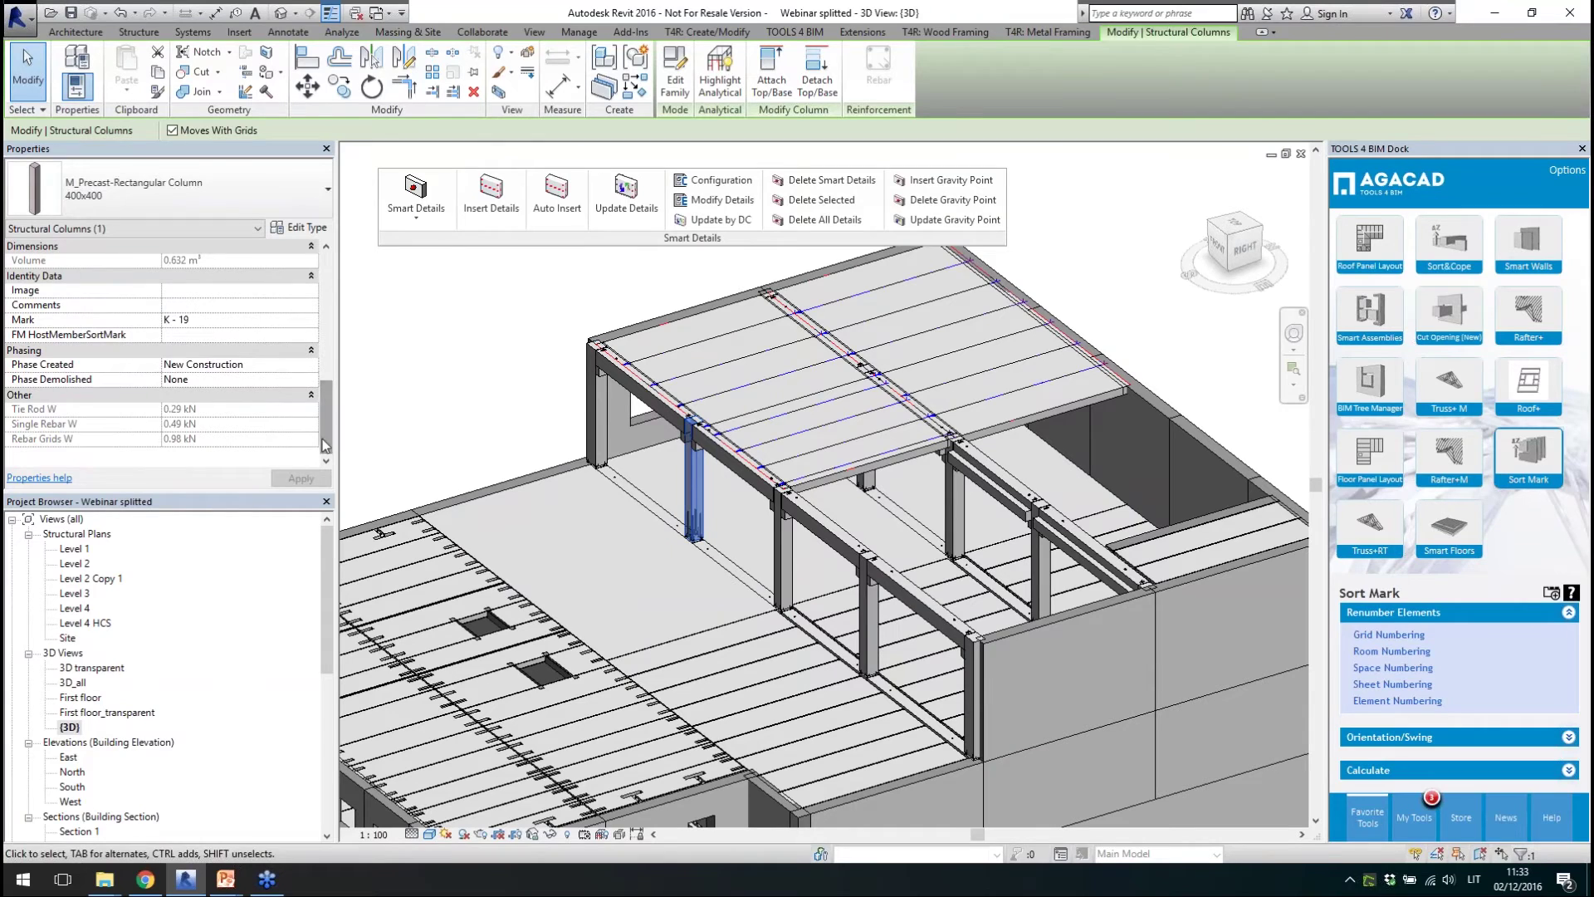
{"action": "left_click", "coordinate": [787, 569]}
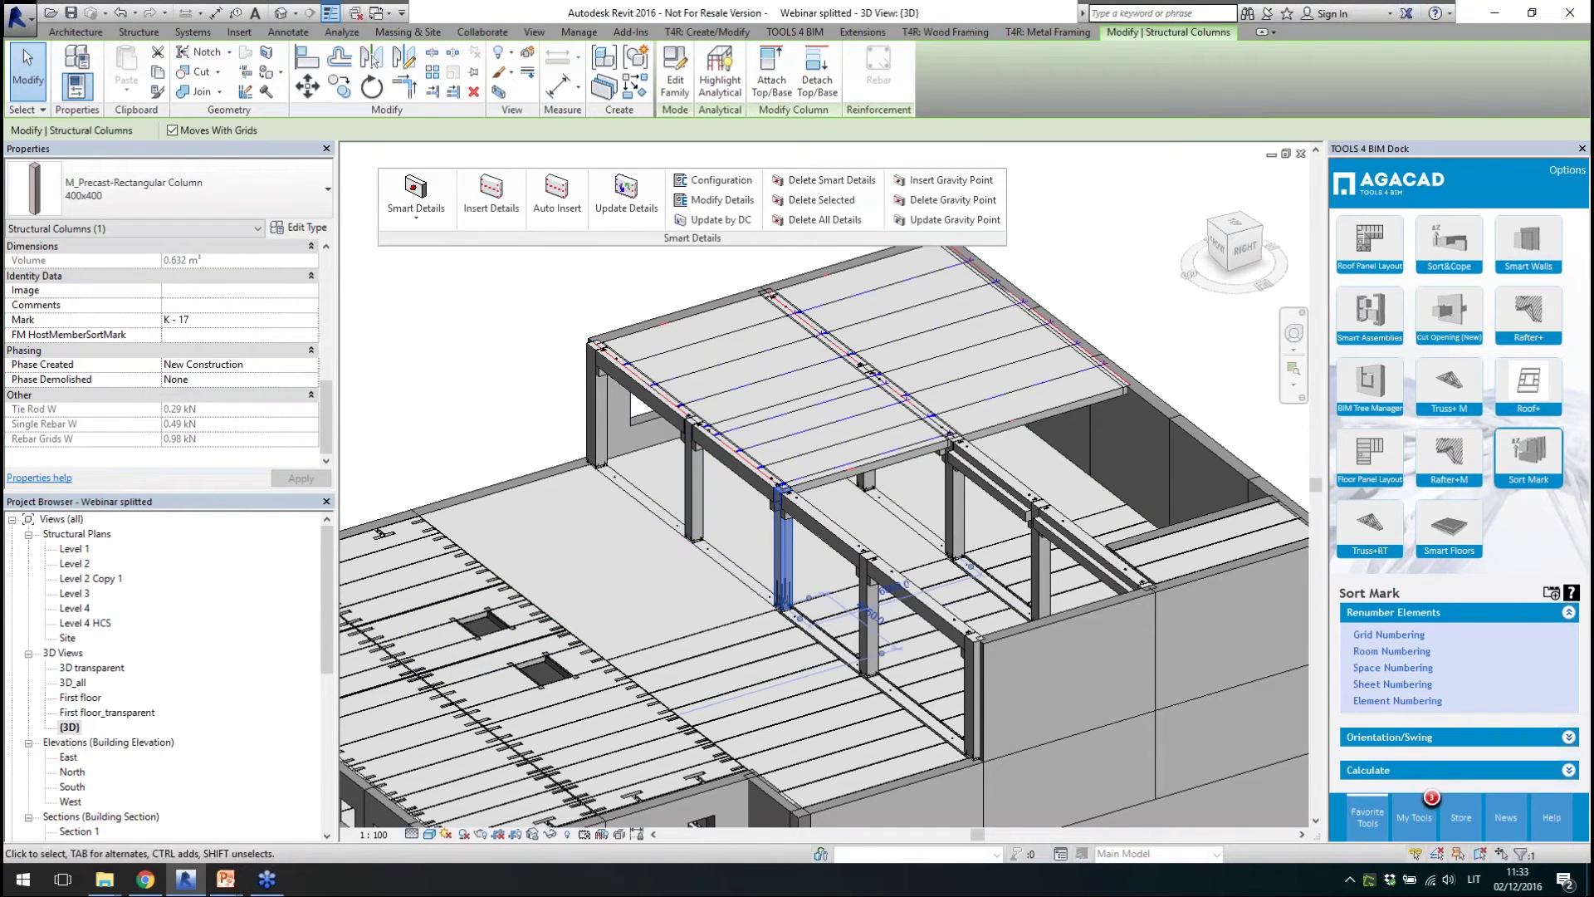
{"action": "scroll", "coordinate": [699, 448], "scroll_direction": "down", "scroll_amount": 2}
{"action": "middle_click_drag", "start_coordinate": [938, 507], "coordinate": [952, 478], "text": "shift"}
{"action": "left_click", "coordinate": [1155, 471]}
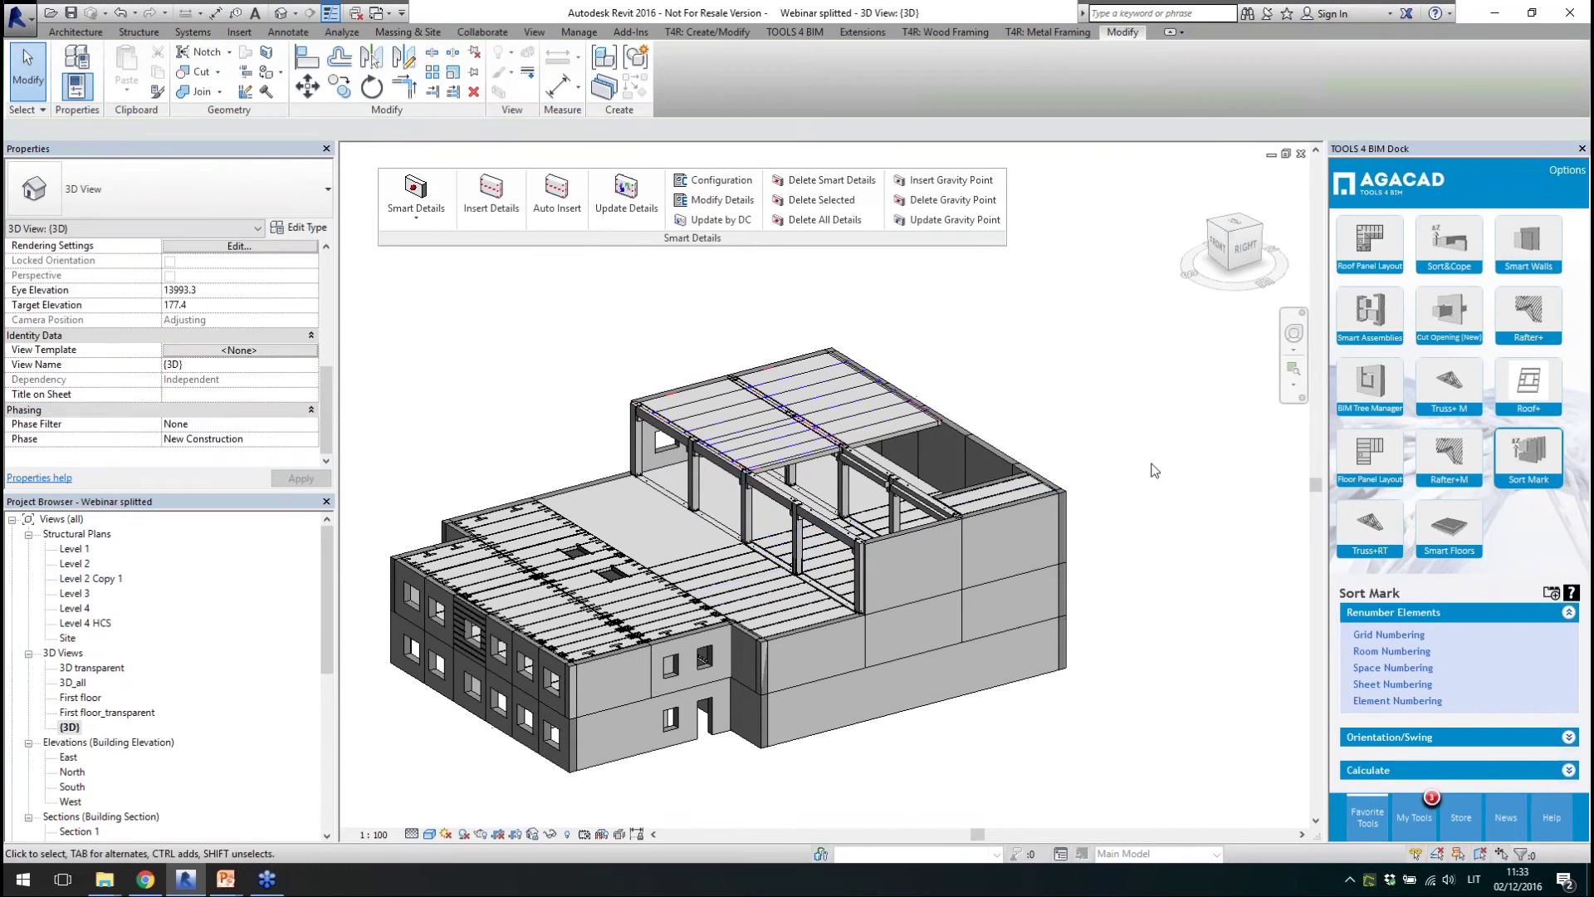
{"action": "scroll", "coordinate": [1121, 542], "scroll_direction": "up", "scroll_amount": 2}
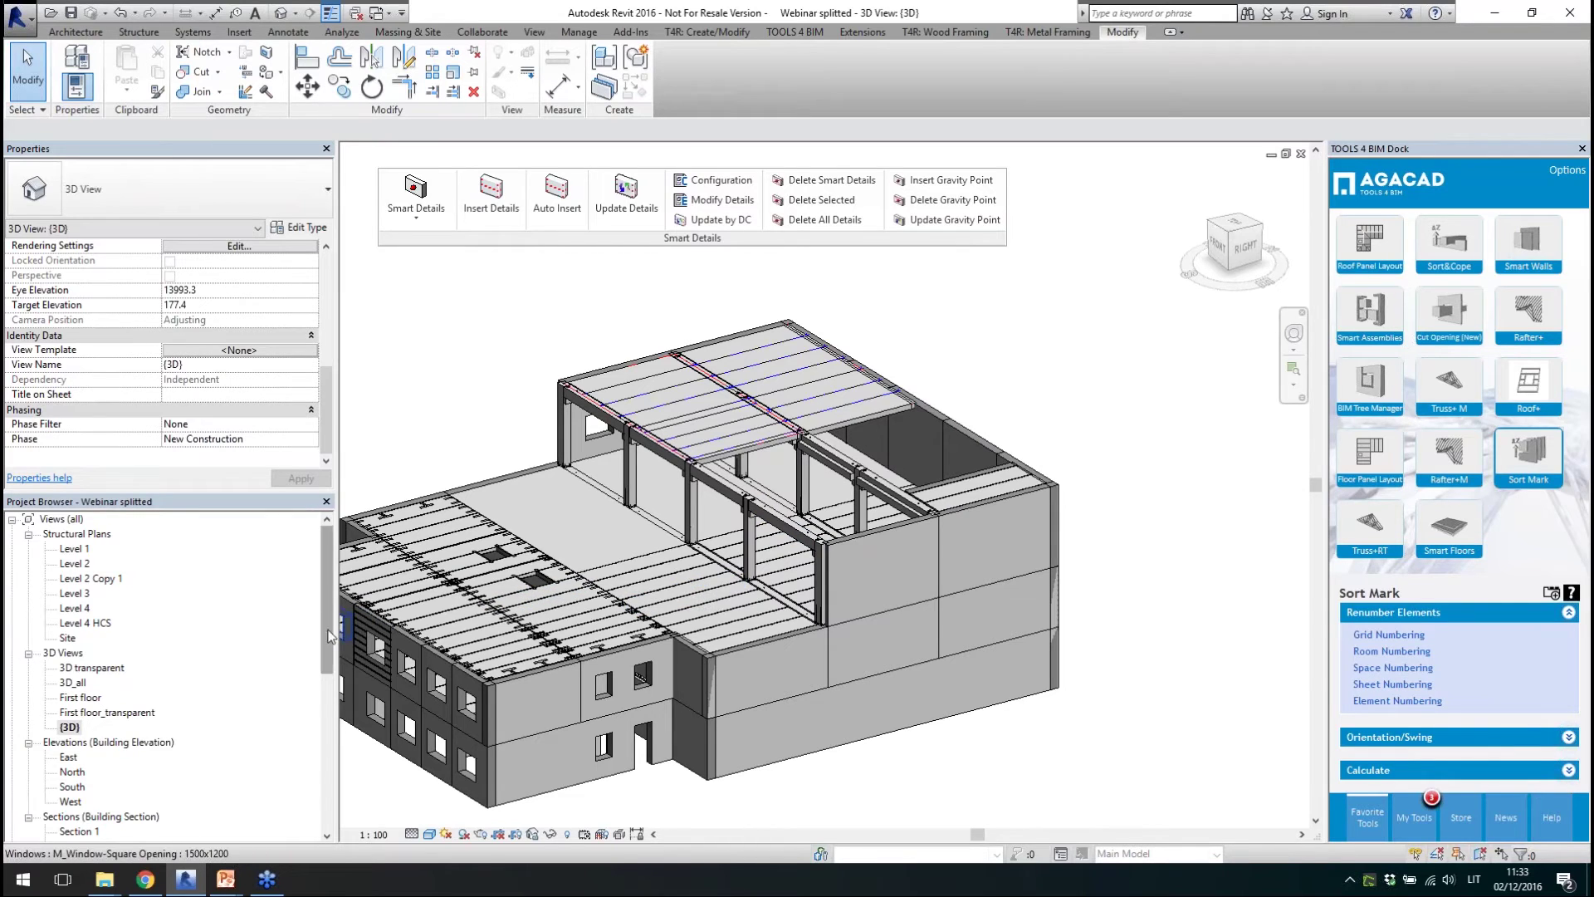
{"action": "scroll", "coordinate": [328, 631], "scroll_direction": "down", "scroll_amount": 3}
{"action": "middle_click_drag", "start_coordinate": [952, 762], "coordinate": [966, 730]}
{"action": "scroll", "coordinate": [955, 731], "scroll_direction": "down", "scroll_amount": 1}
{"action": "scroll", "coordinate": [927, 731], "scroll_direction": "up", "scroll_amount": 1}
{"action": "key", "text": "Escape"}
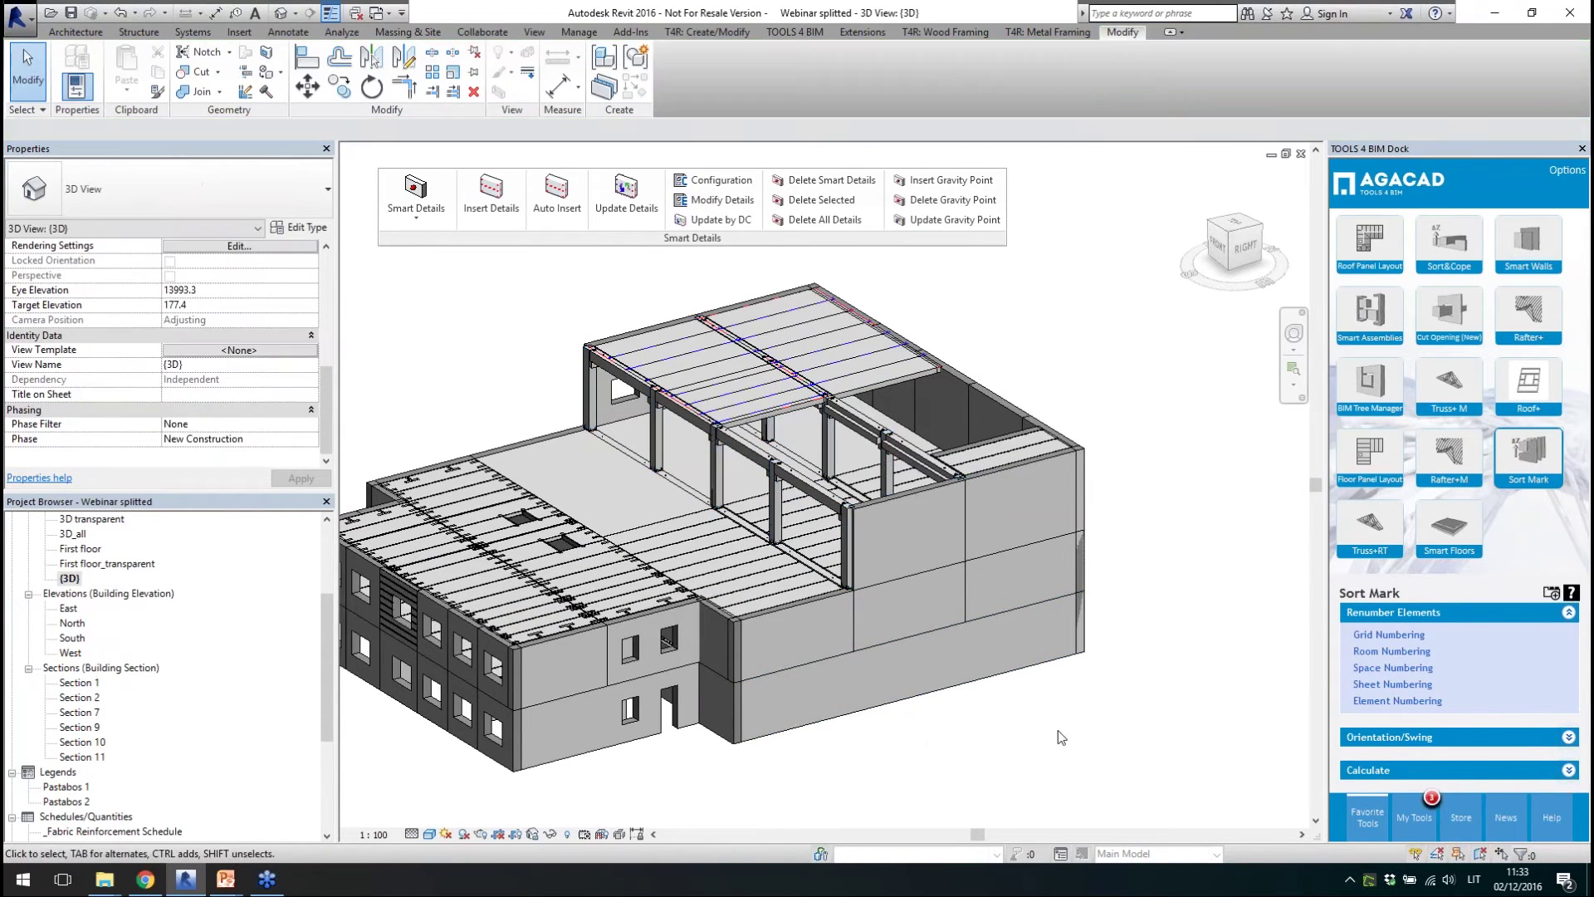
{"action": "scroll", "coordinate": [1071, 717], "scroll_direction": "down", "scroll_amount": 1}
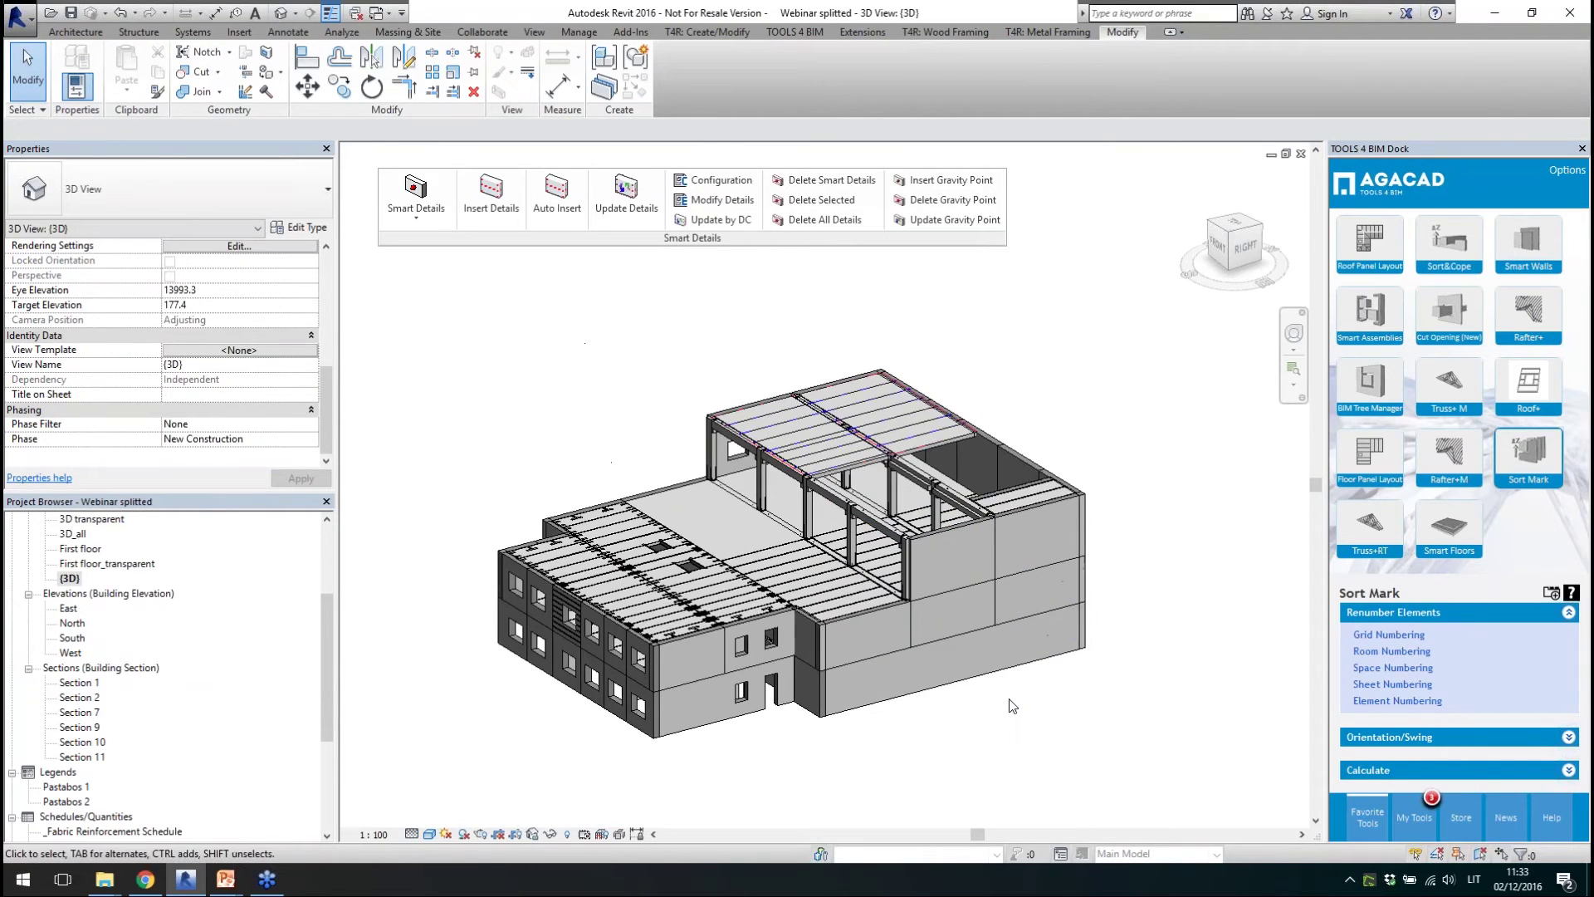
{"action": "middle_click_drag", "start_coordinate": [955, 750], "coordinate": [963, 728], "text": "shift"}
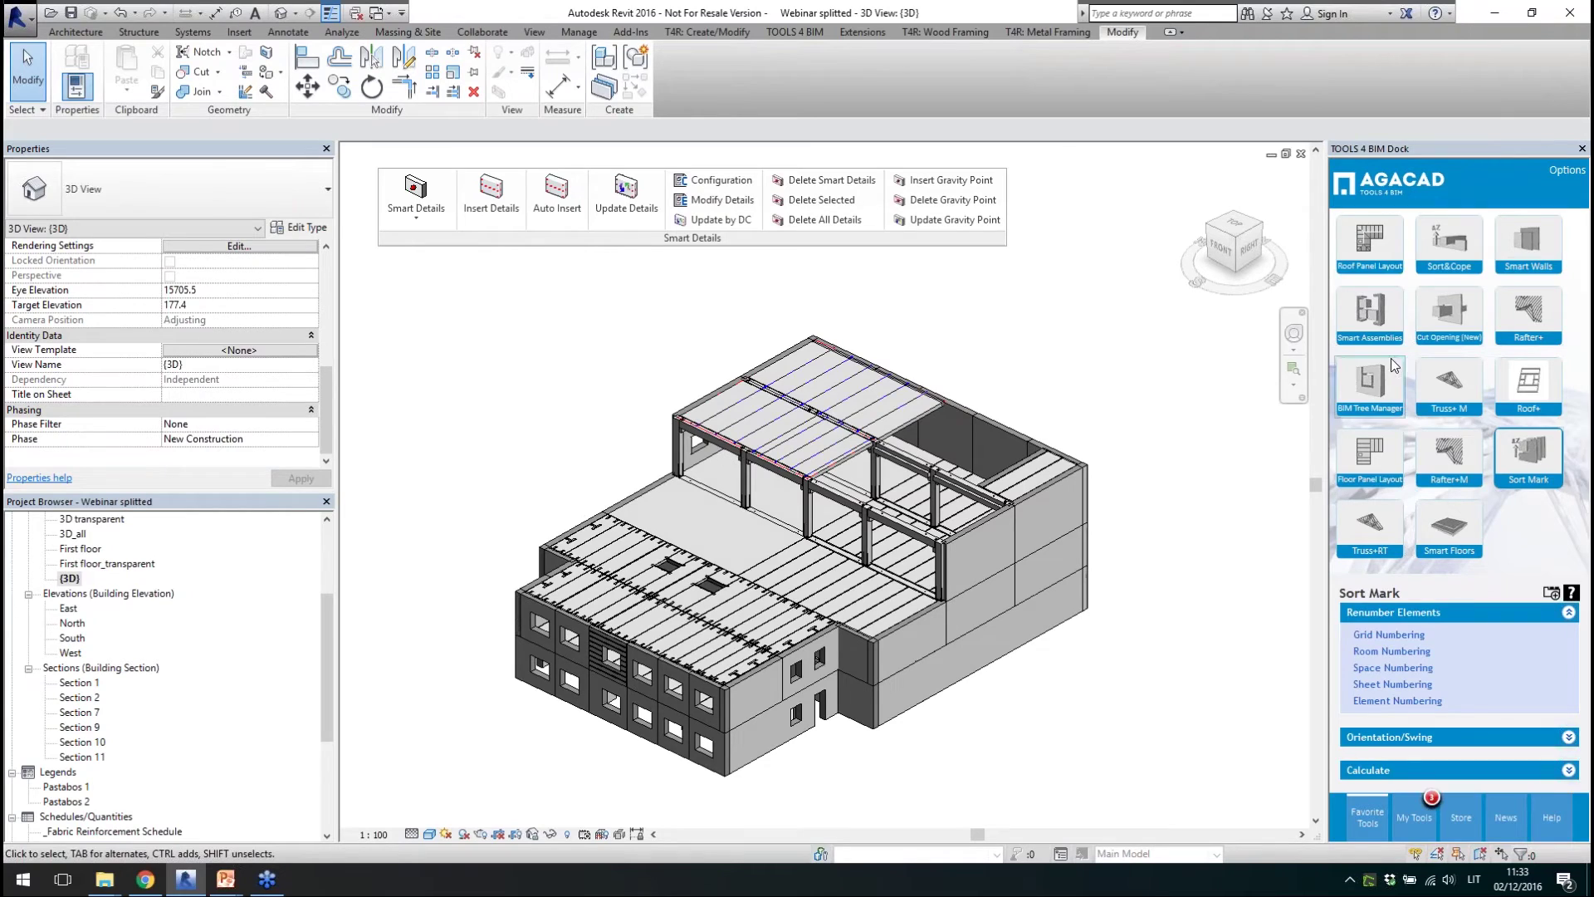
- Switch to the Smart Assemblies tools and select three 400x400 precast columns in the middle row under the roof slabs
{"action": "left_click", "coordinate": [1377, 336]}
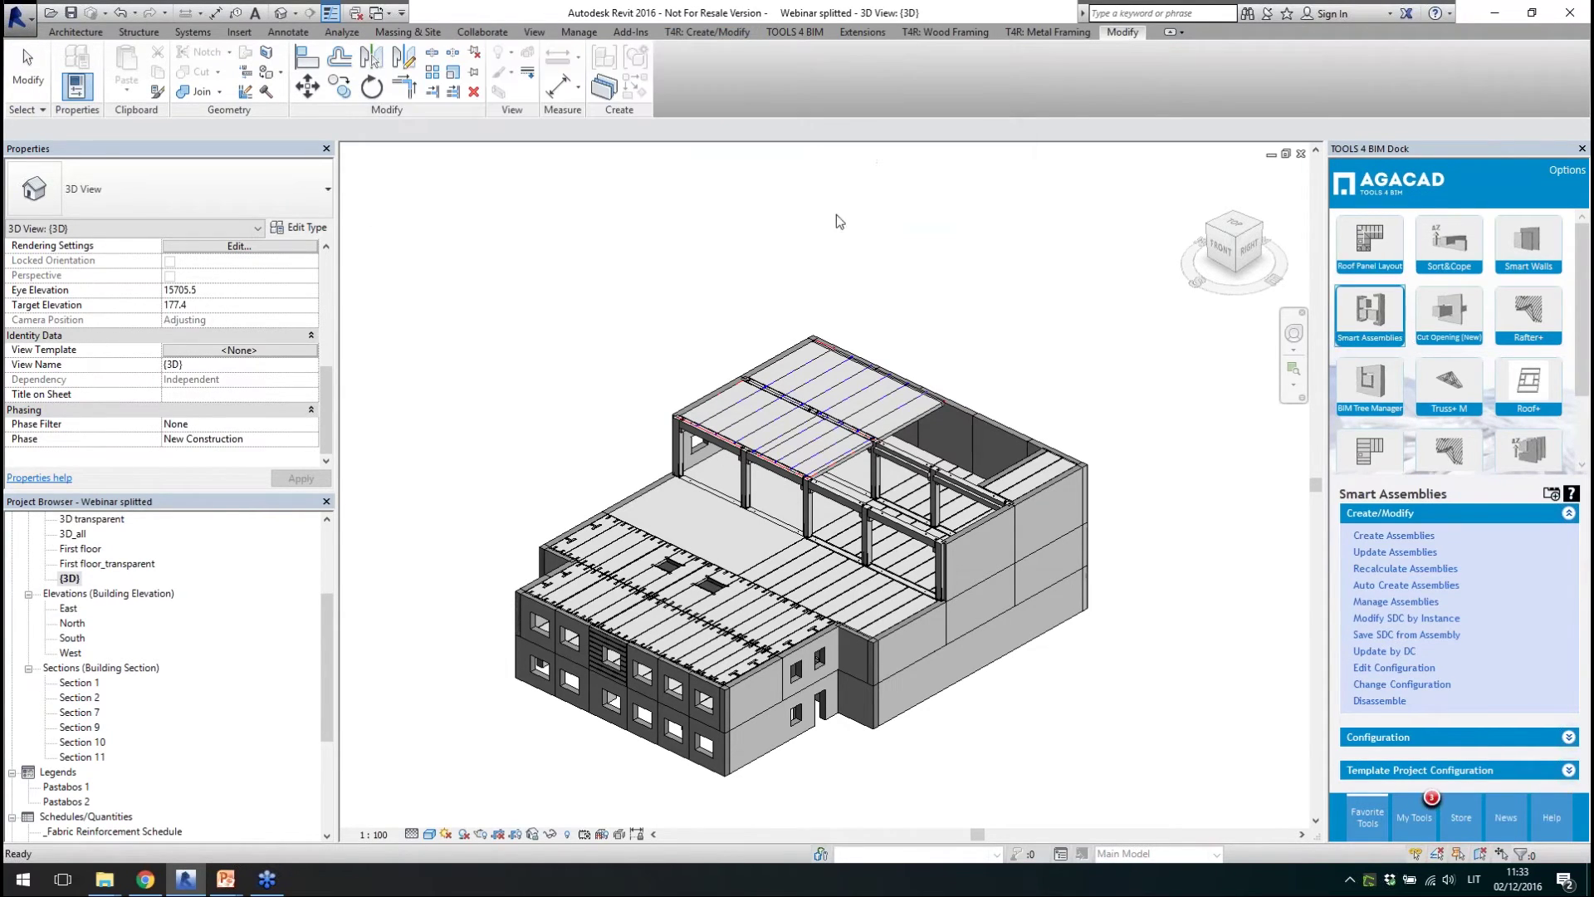
{"action": "middle_click_drag", "start_coordinate": [1077, 698], "coordinate": [1061, 633]}
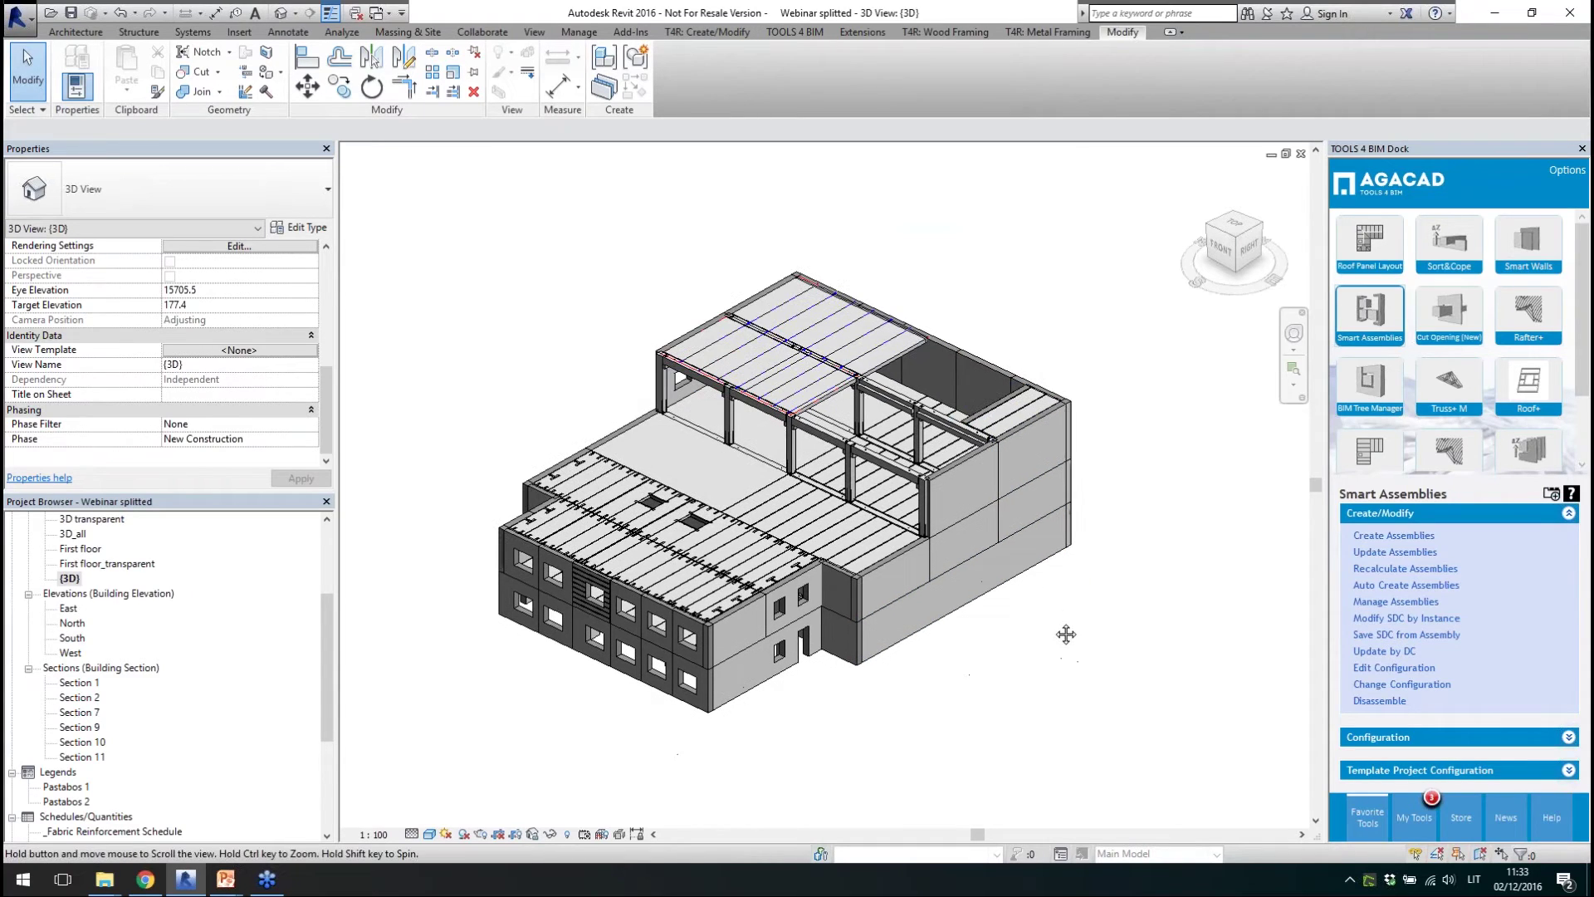
{"action": "scroll", "coordinate": [1065, 629], "scroll_direction": "up", "scroll_amount": 1}
{"action": "scroll", "coordinate": [1109, 656], "scroll_direction": "down", "scroll_amount": 1}
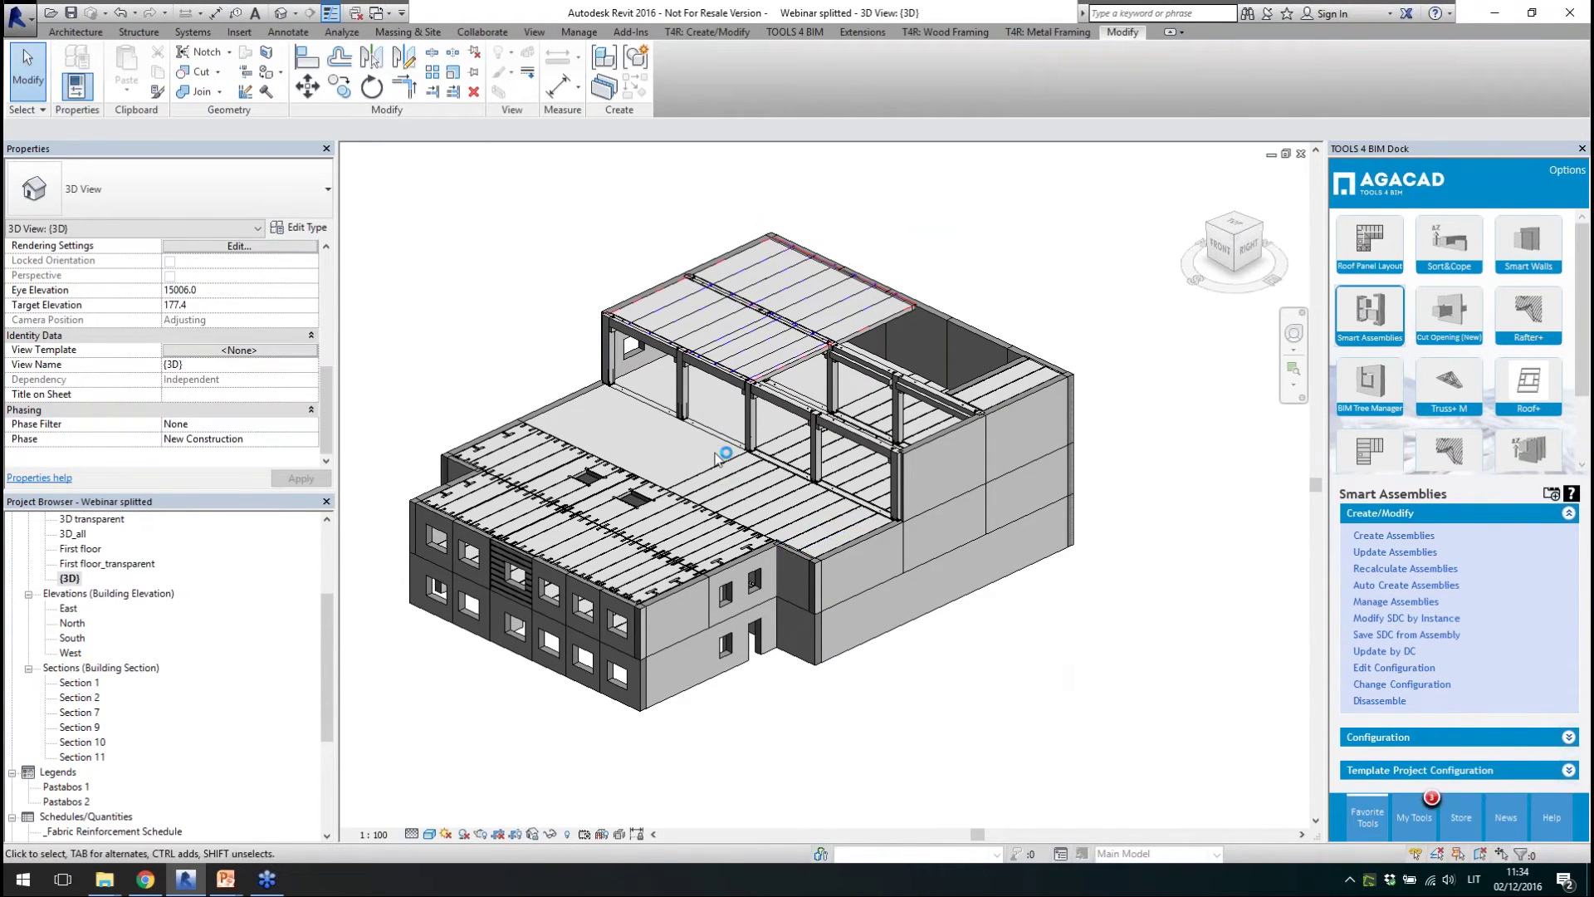
{"action": "scroll", "coordinate": [646, 369], "scroll_direction": "up", "scroll_amount": 5}
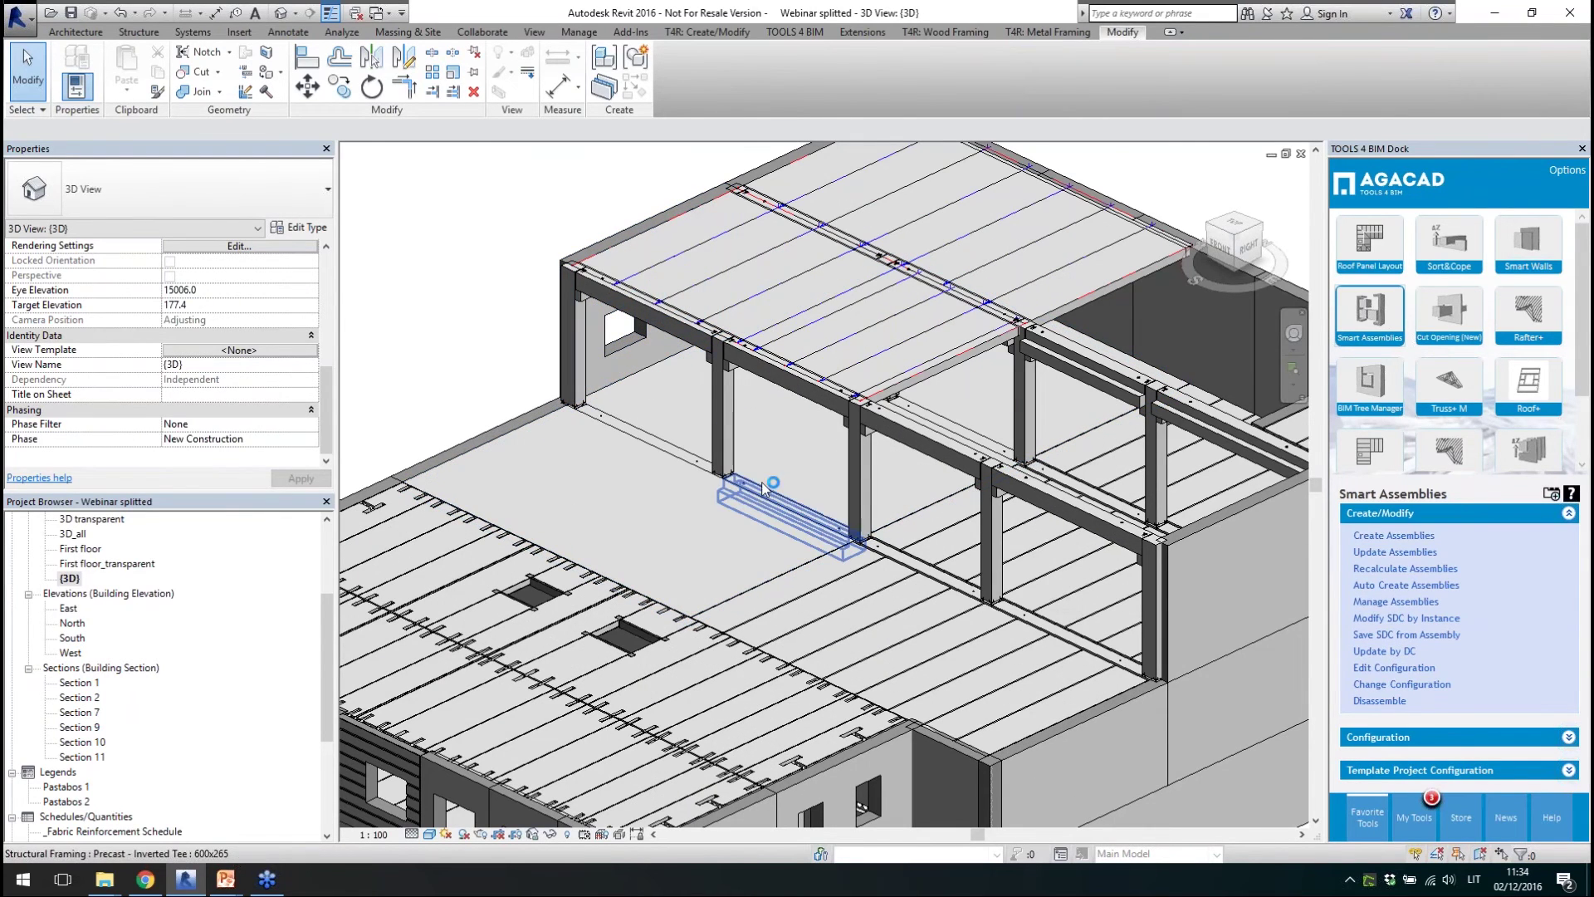
{"action": "middle_click_drag", "start_coordinate": [824, 527], "coordinate": [913, 431], "text": "shift"}
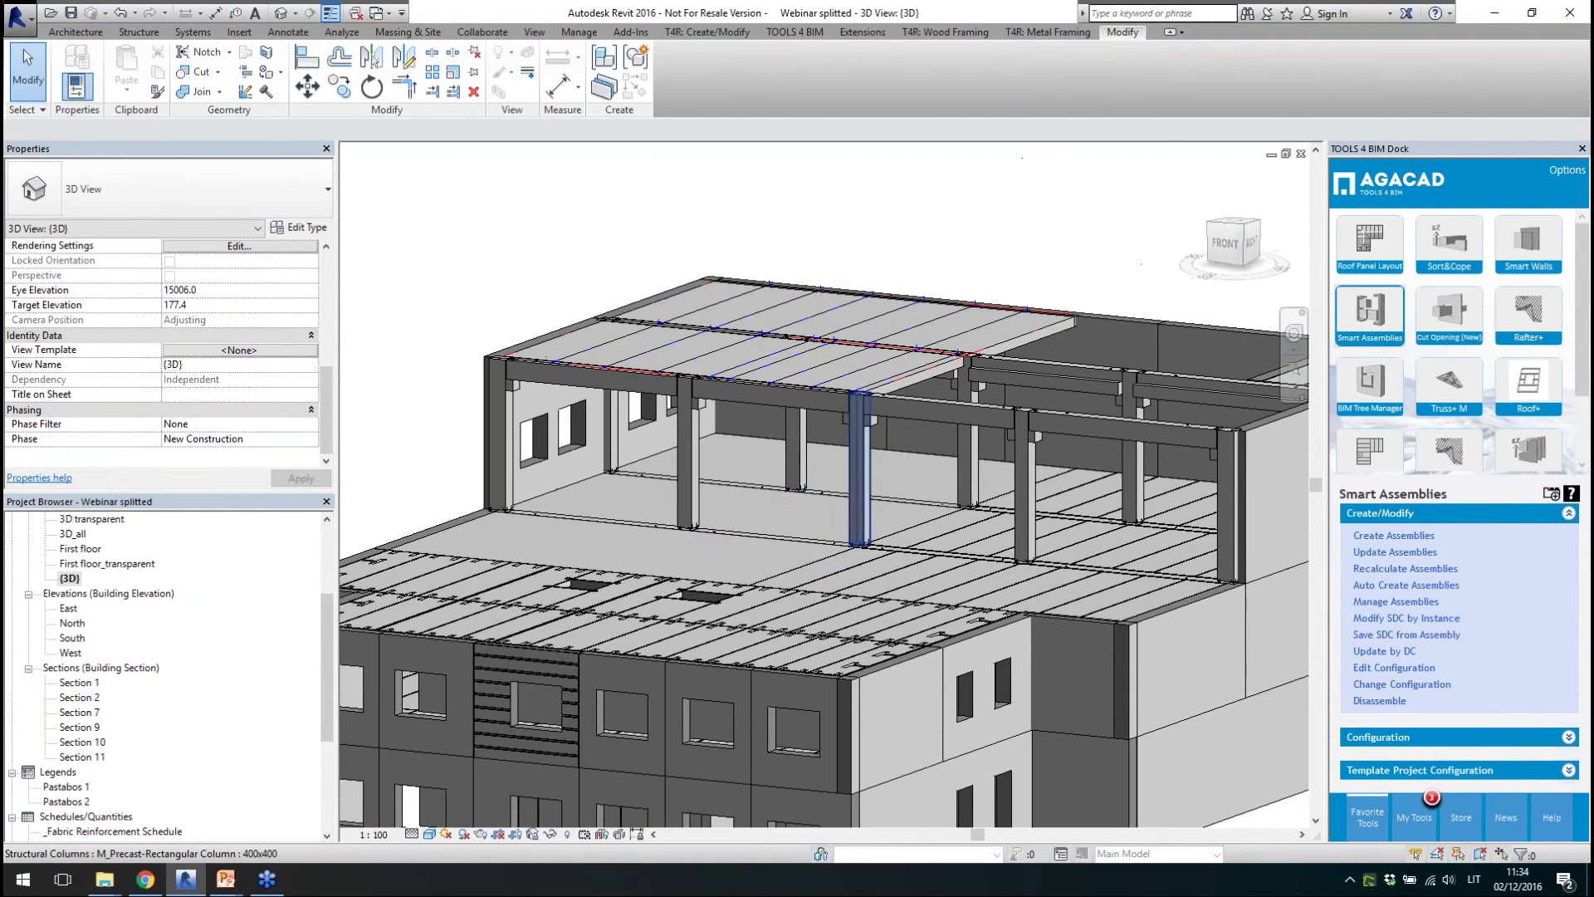
{"action": "left_click", "coordinate": [795, 448]}
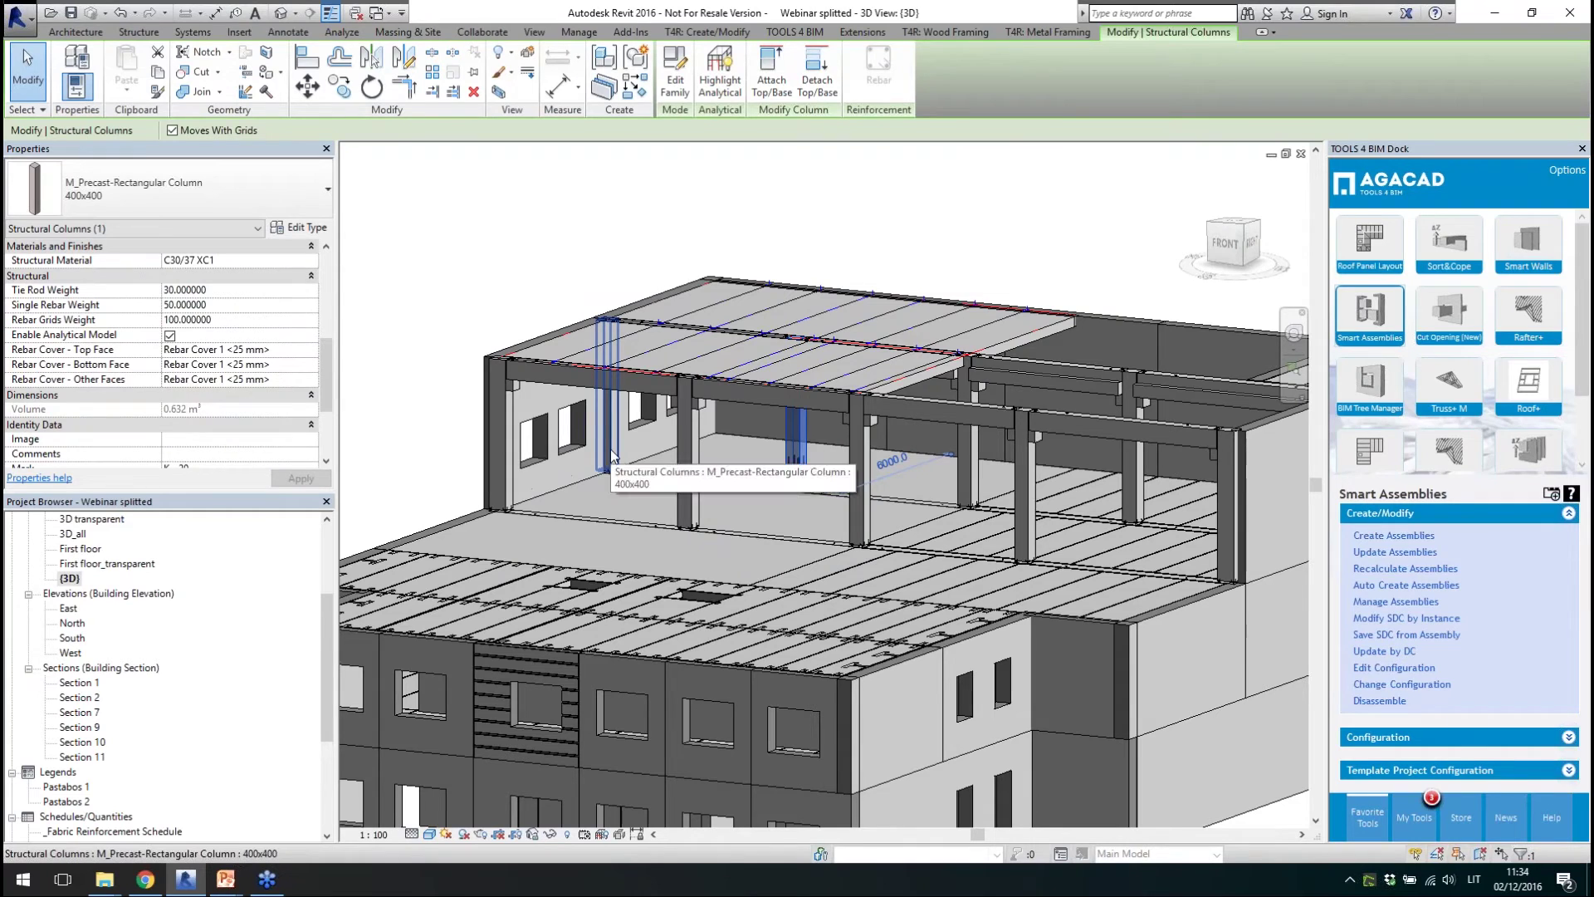
{"action": "left_click", "coordinate": [614, 457], "text": "ctrl"}
{"action": "left_click", "coordinate": [968, 477], "text": "ctrl"}
{"action": "middle_click_drag", "start_coordinate": [916, 558], "coordinate": [863, 598], "text": "shift"}
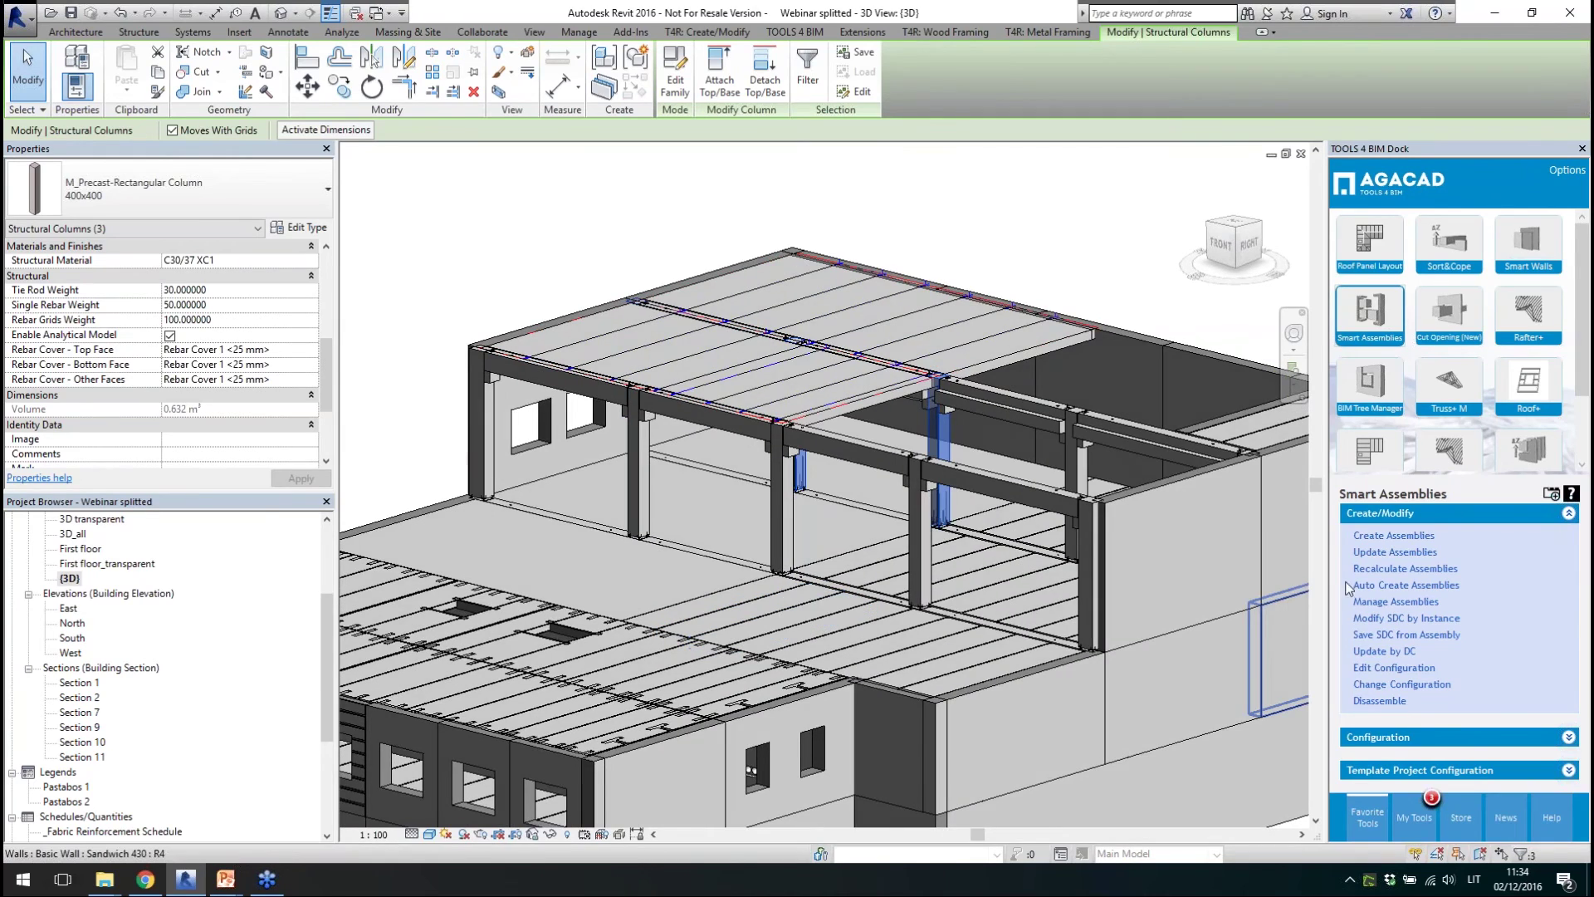
- Create assemblies for the three selected columns with the Column_formwork shop drawing configuration, then review and close the report
{"action": "left_click", "coordinate": [1411, 537]}
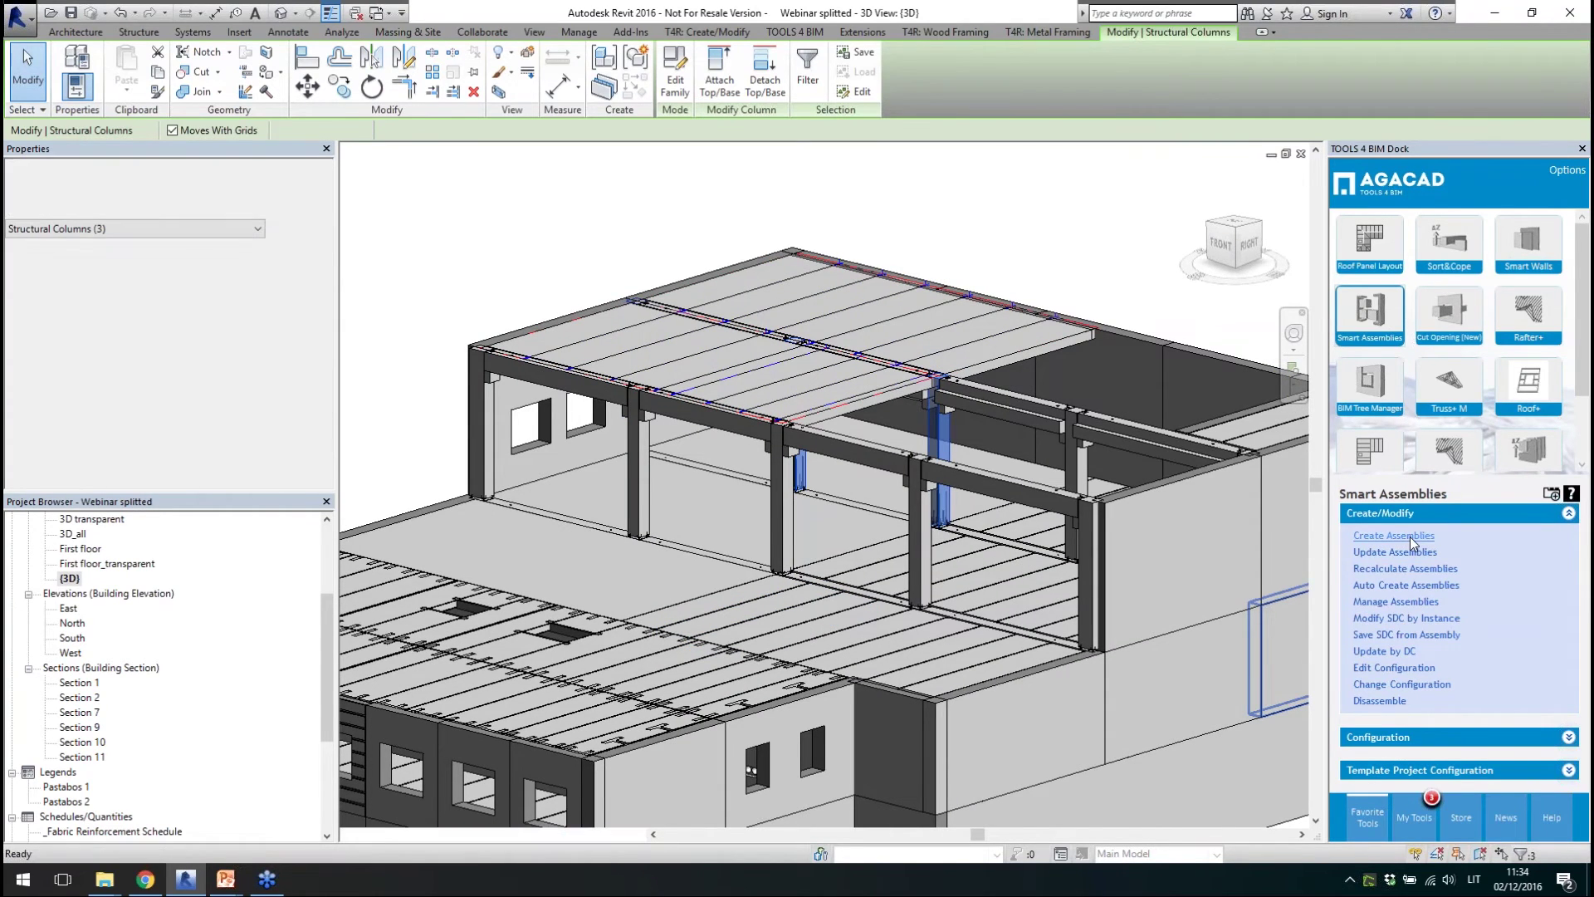
{"action": "left_click", "coordinate": [1408, 534]}
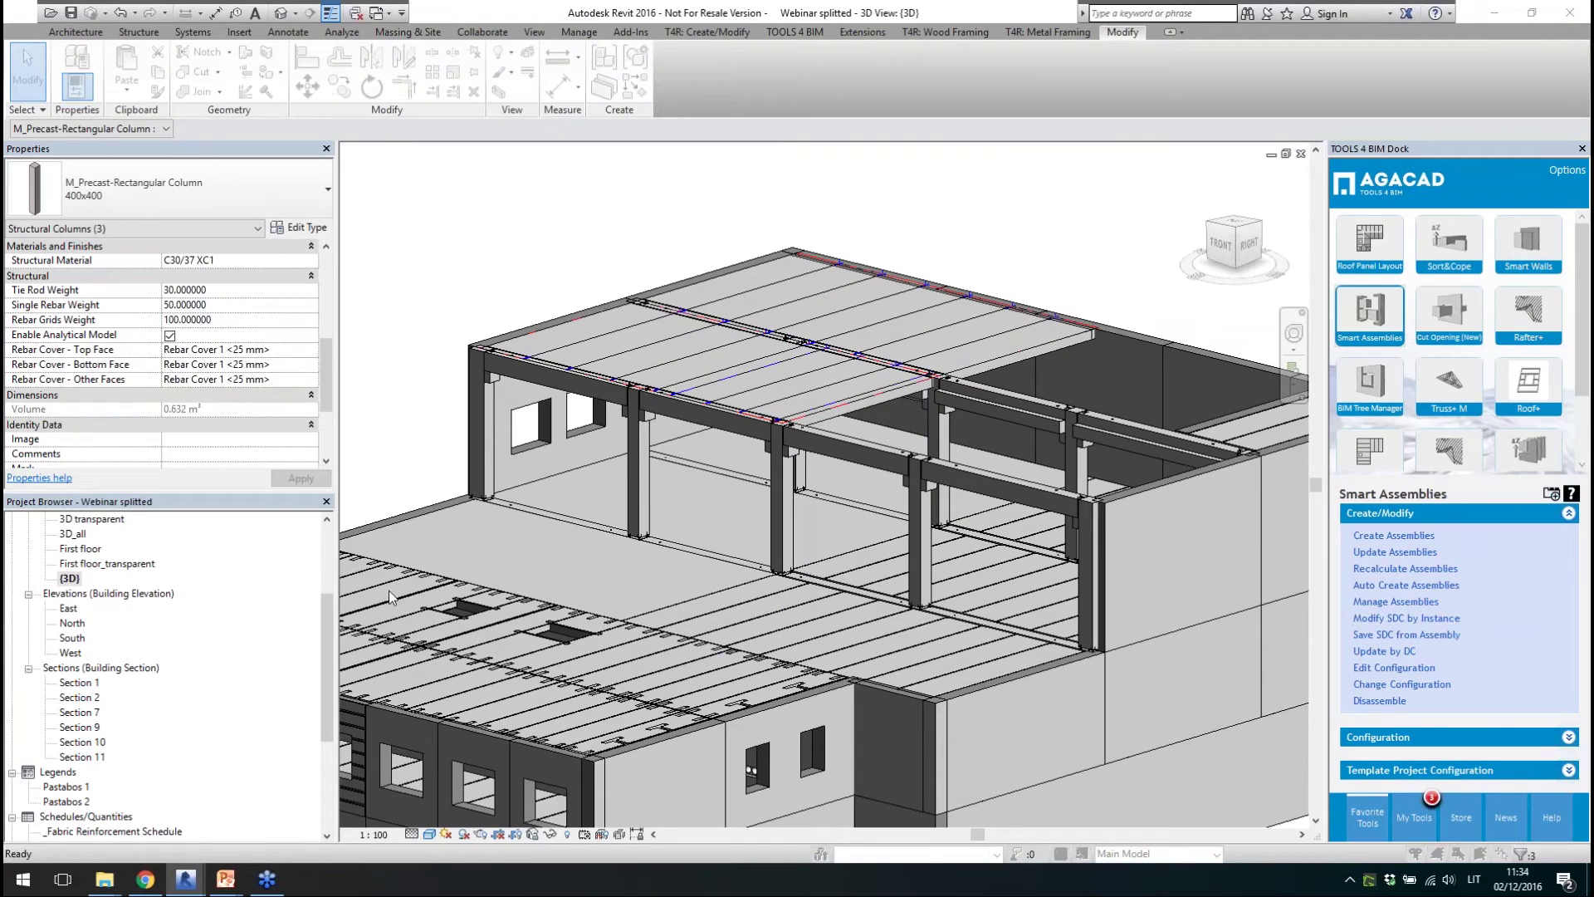
{"action": "left_click", "coordinate": [185, 882]}
{"action": "left_click", "coordinate": [134, 818]}
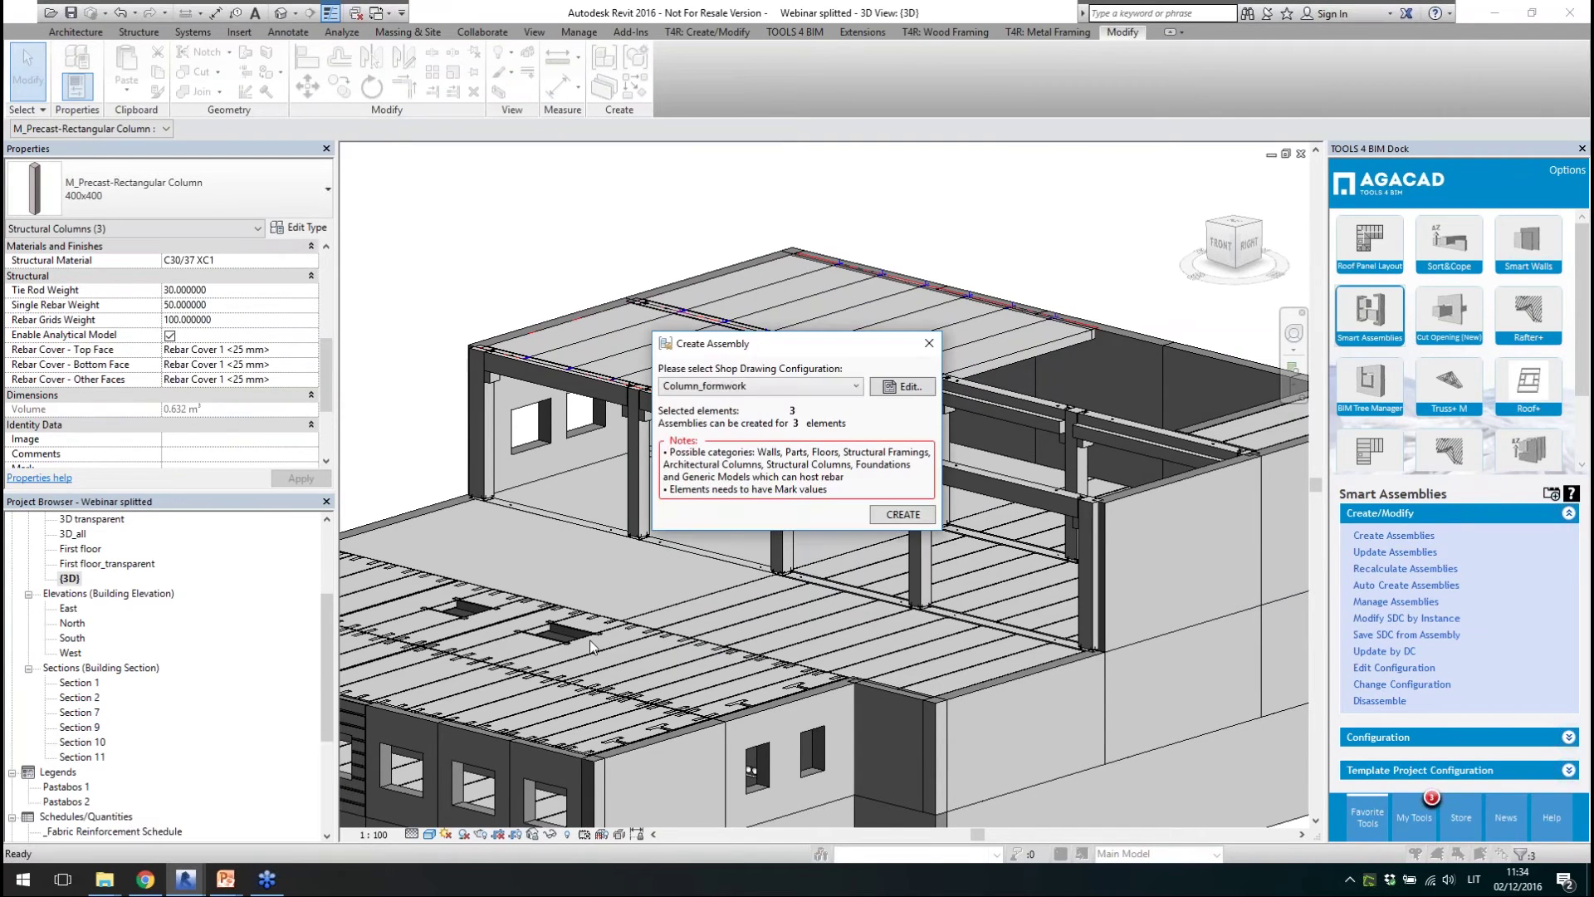
{"action": "left_click", "coordinate": [740, 390]}
{"action": "left_click", "coordinate": [884, 431]}
{"action": "left_click", "coordinate": [903, 514]}
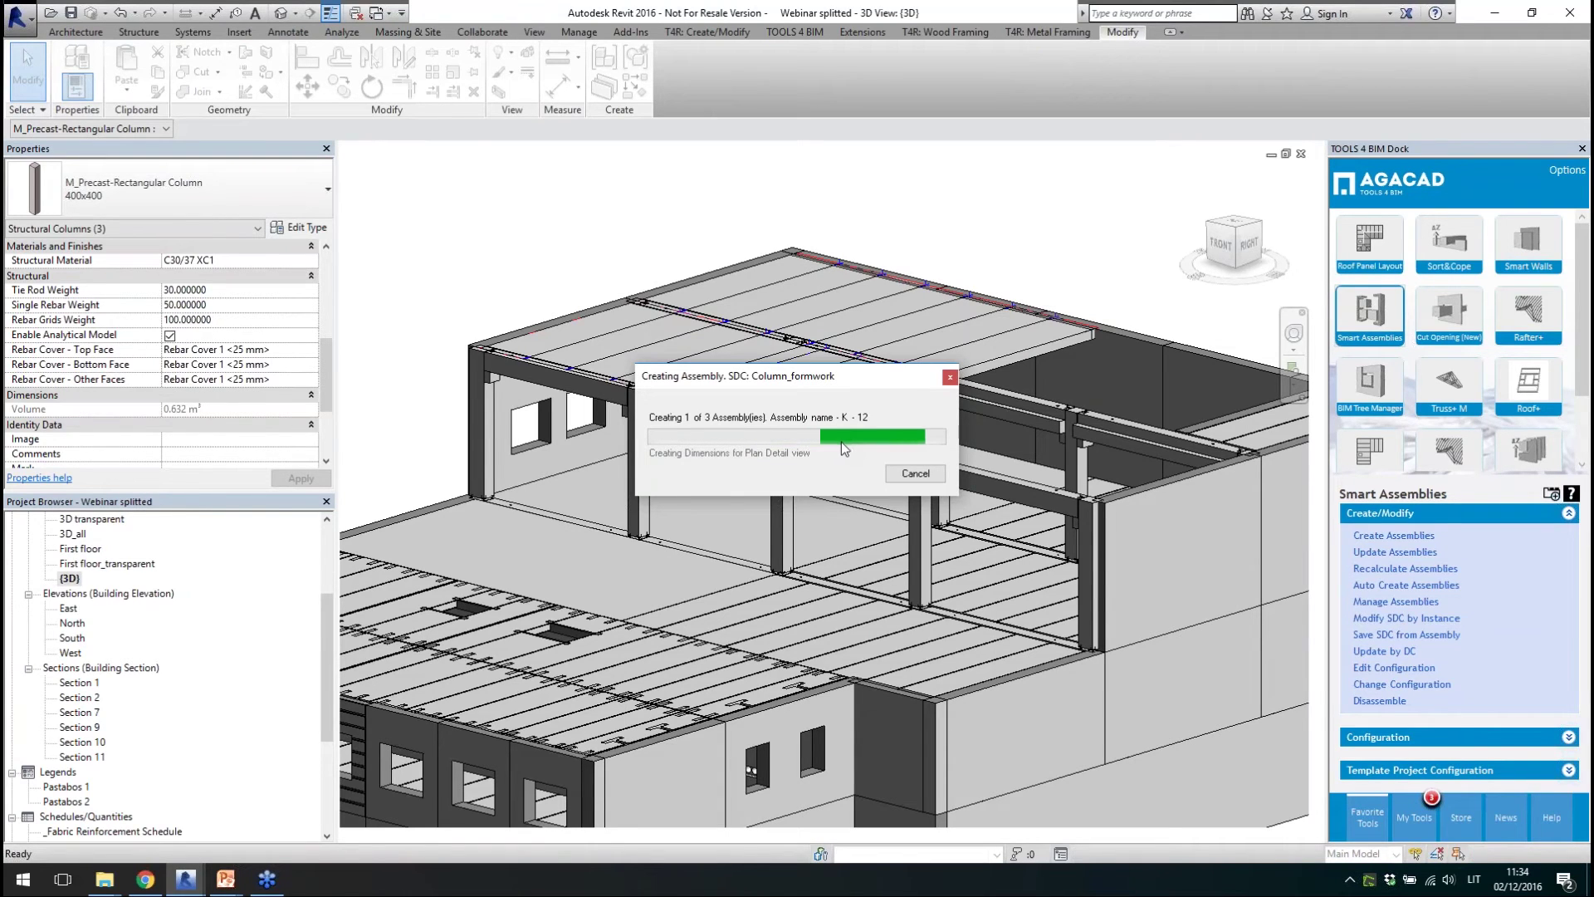
{"action": "left_click_drag", "start_coordinate": [863, 380], "coordinate": [785, 283]}
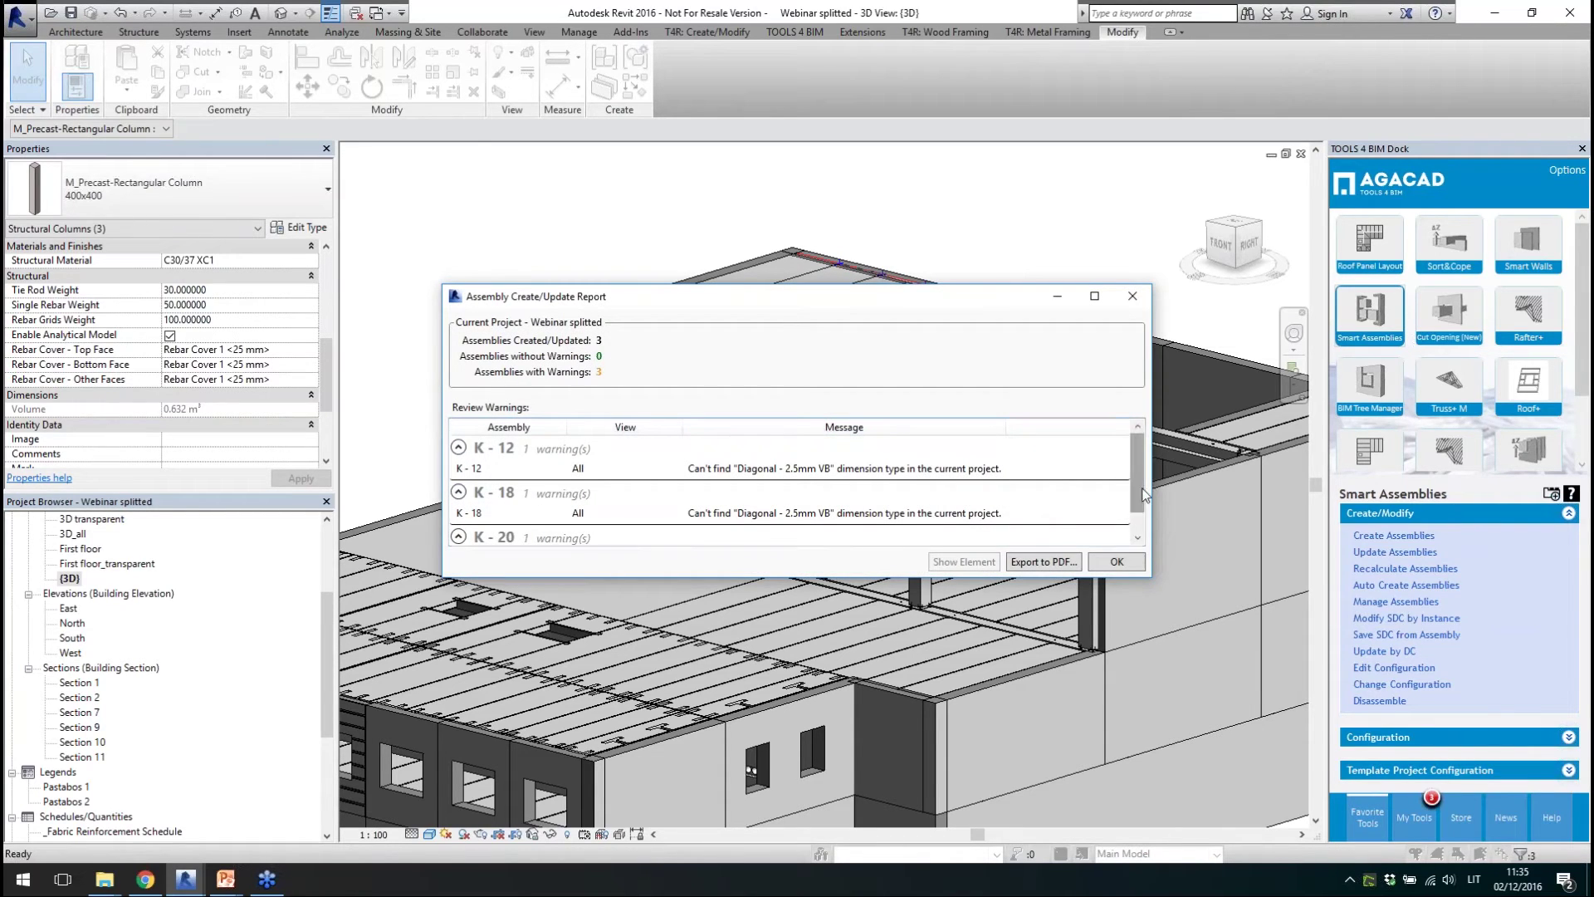
{"action": "scroll", "coordinate": [1143, 519], "scroll_direction": "down", "scroll_amount": 3}
{"action": "left_click", "coordinate": [1117, 561]}
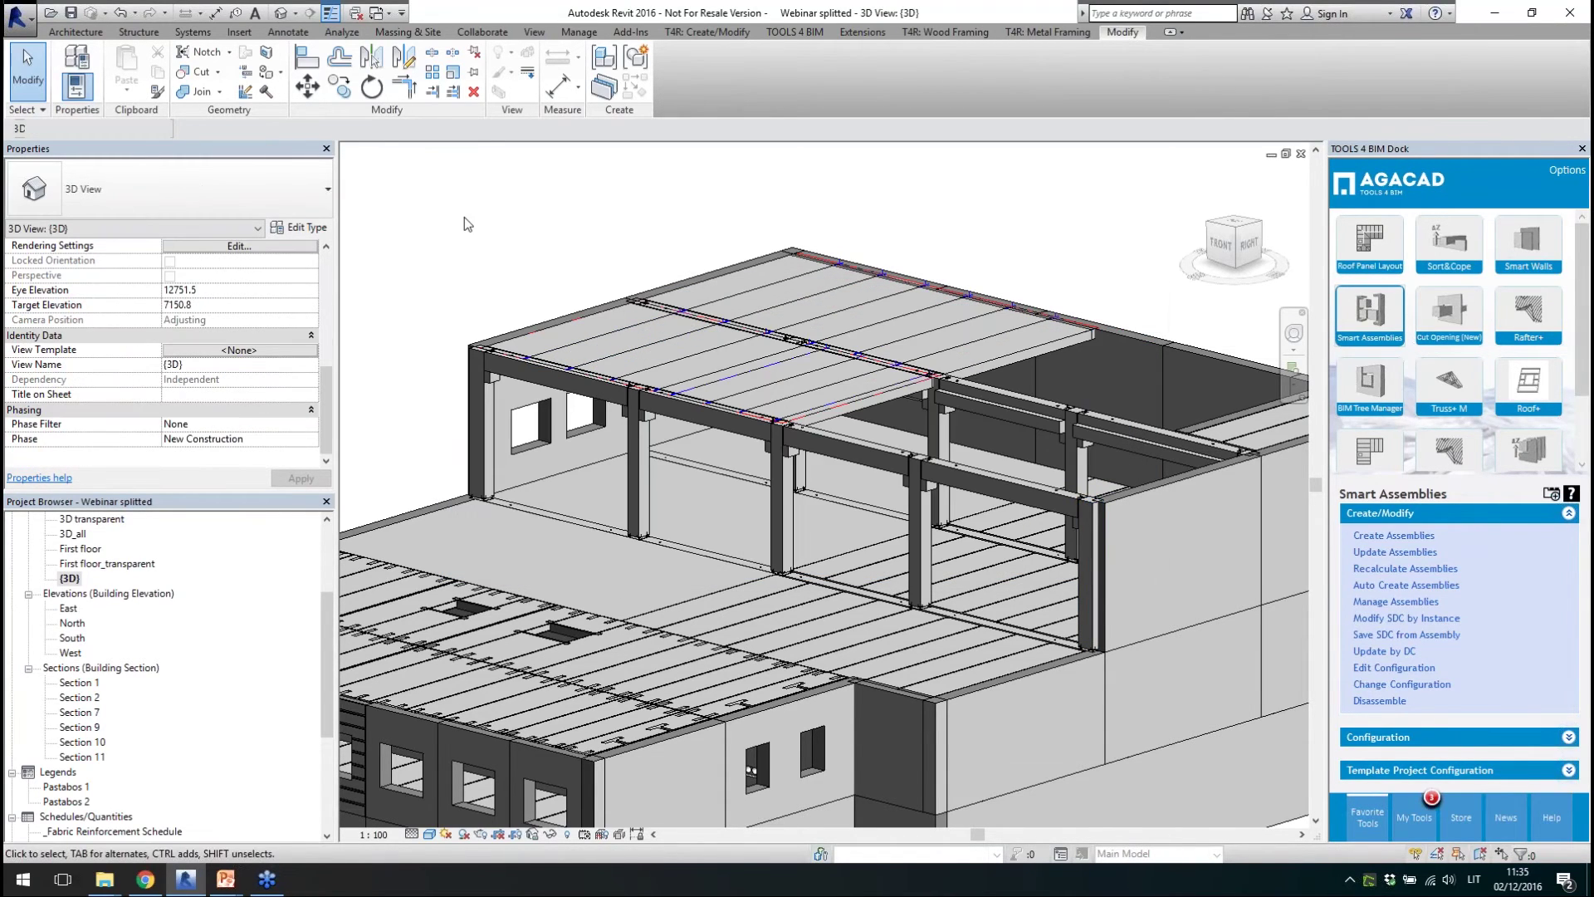
- Open the sheet of the K - 12 column assembly and clear the column selection
{"action": "scroll", "coordinate": [328, 664], "scroll_direction": "down", "scroll_amount": 5}
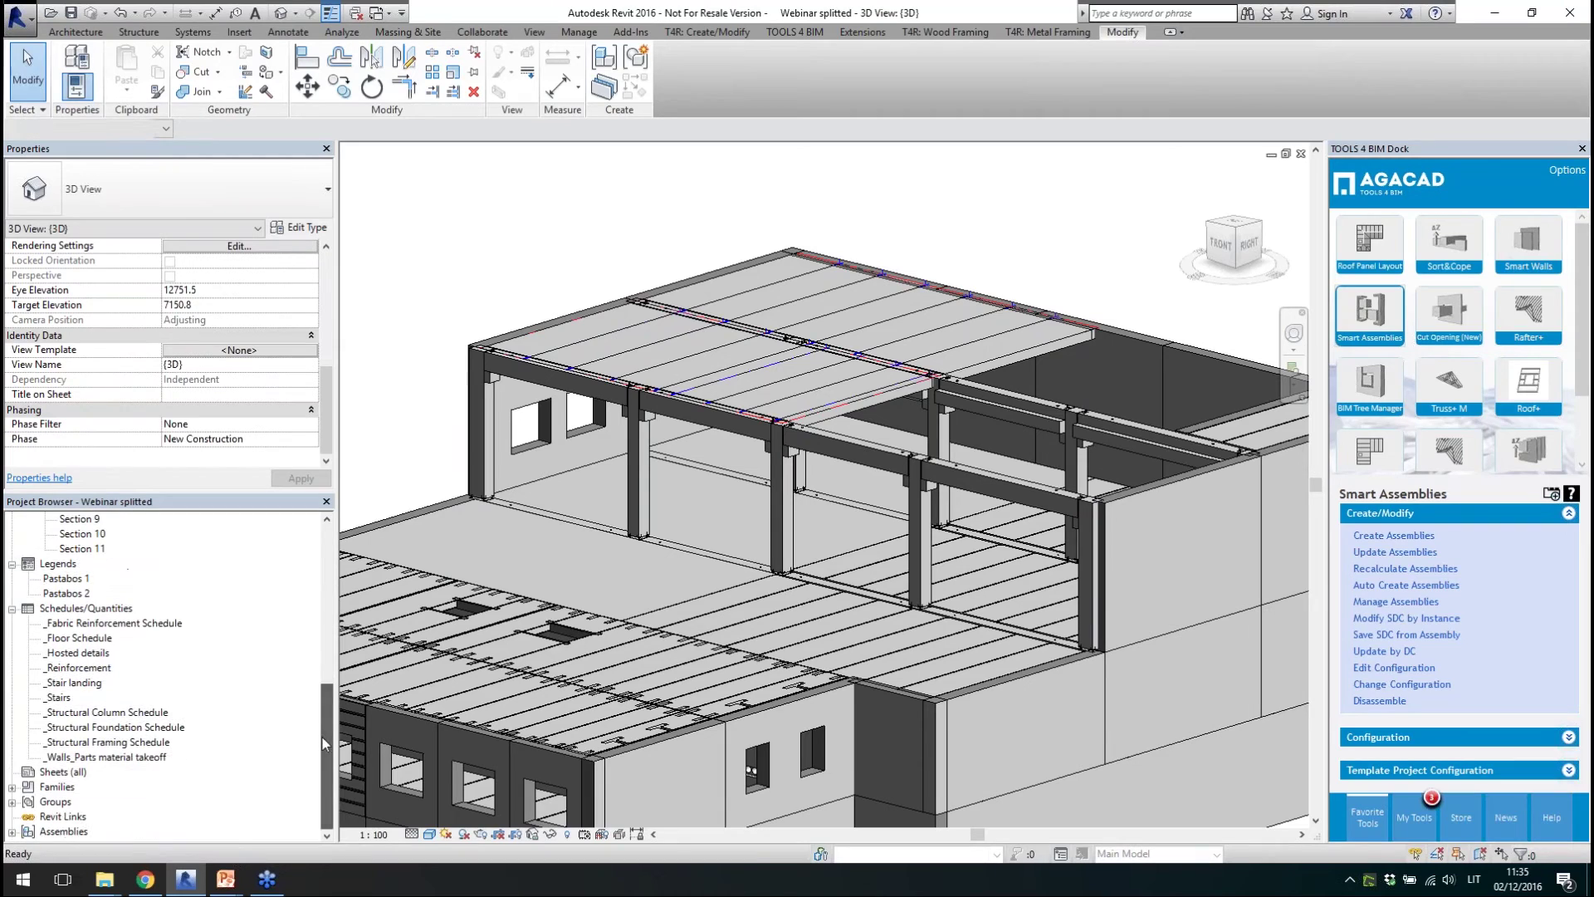
{"action": "double_click", "coordinate": [58, 831]}
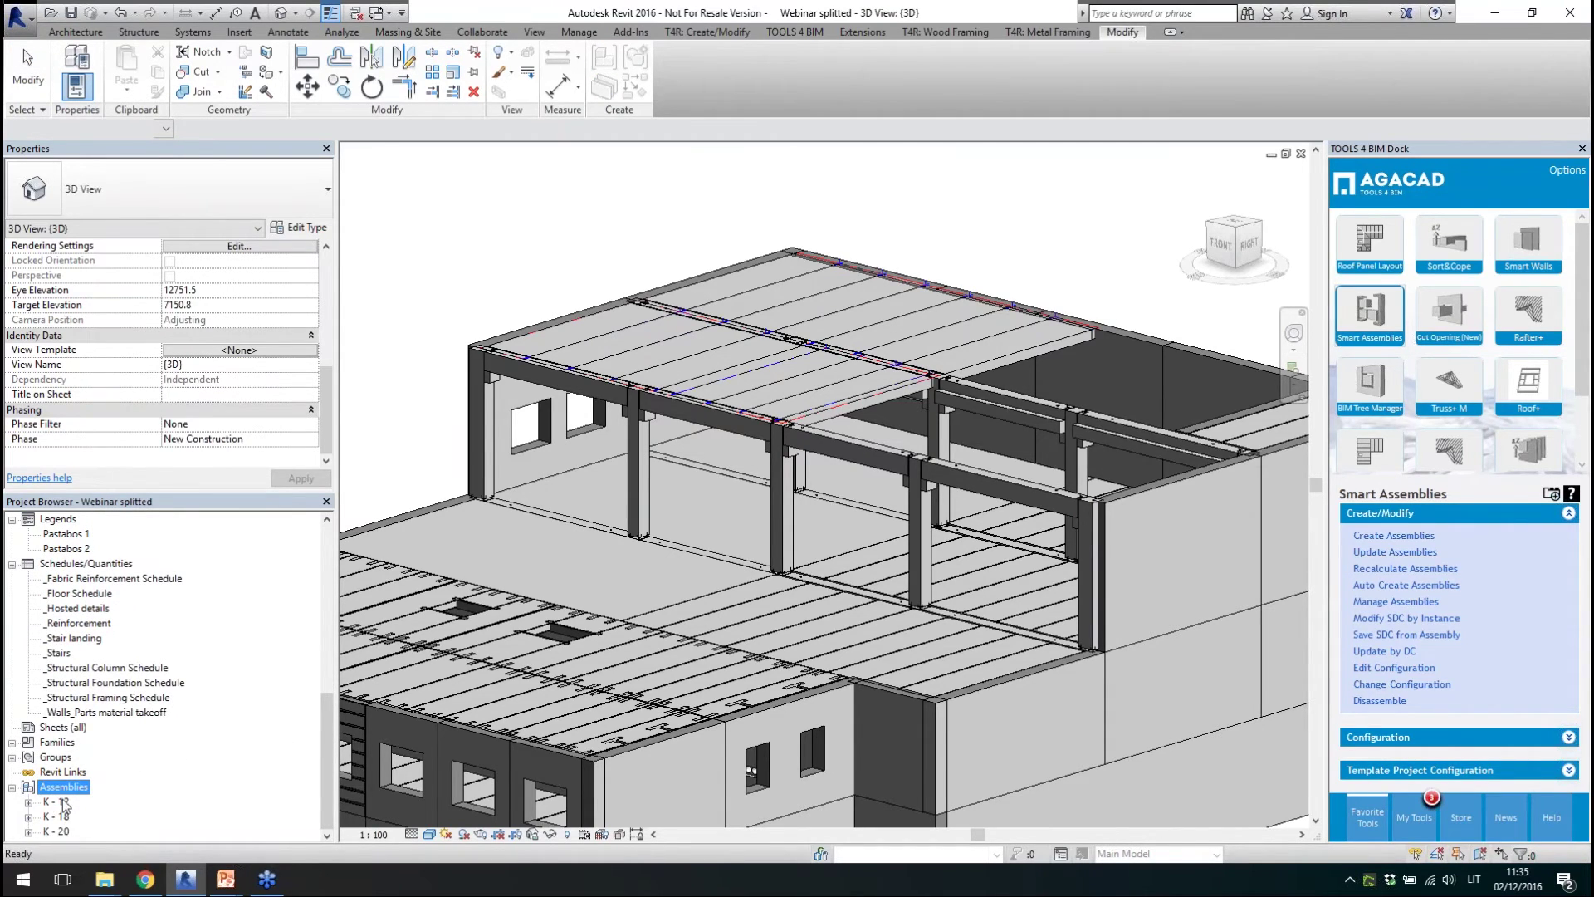
{"action": "double_click", "coordinate": [59, 802]}
{"action": "double_click", "coordinate": [94, 831]}
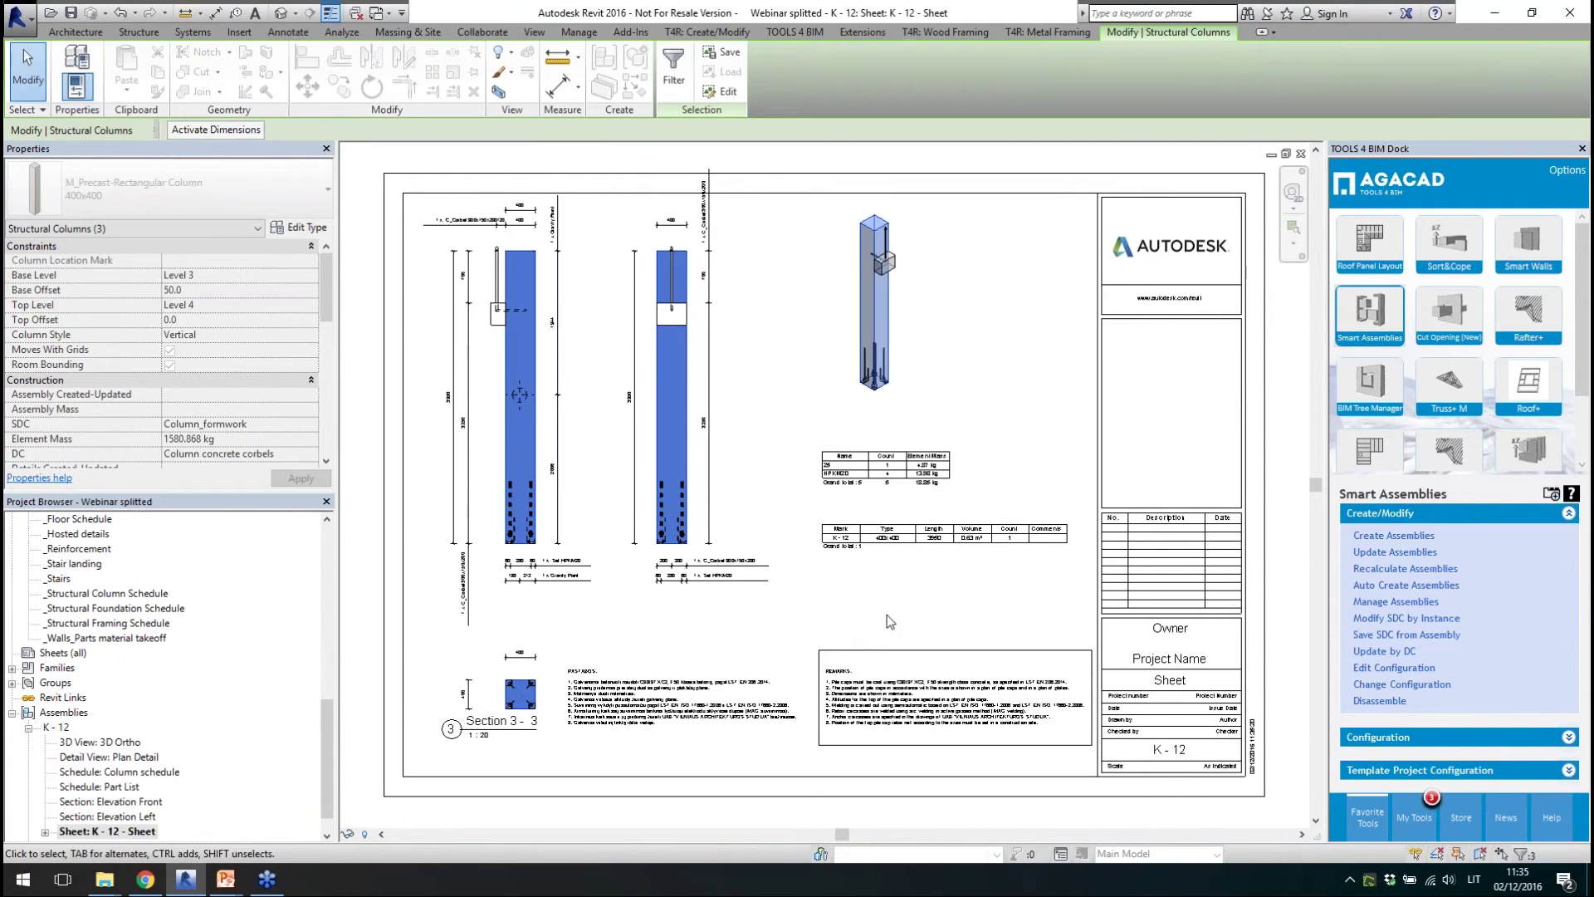
{"action": "left_click", "coordinate": [889, 614]}
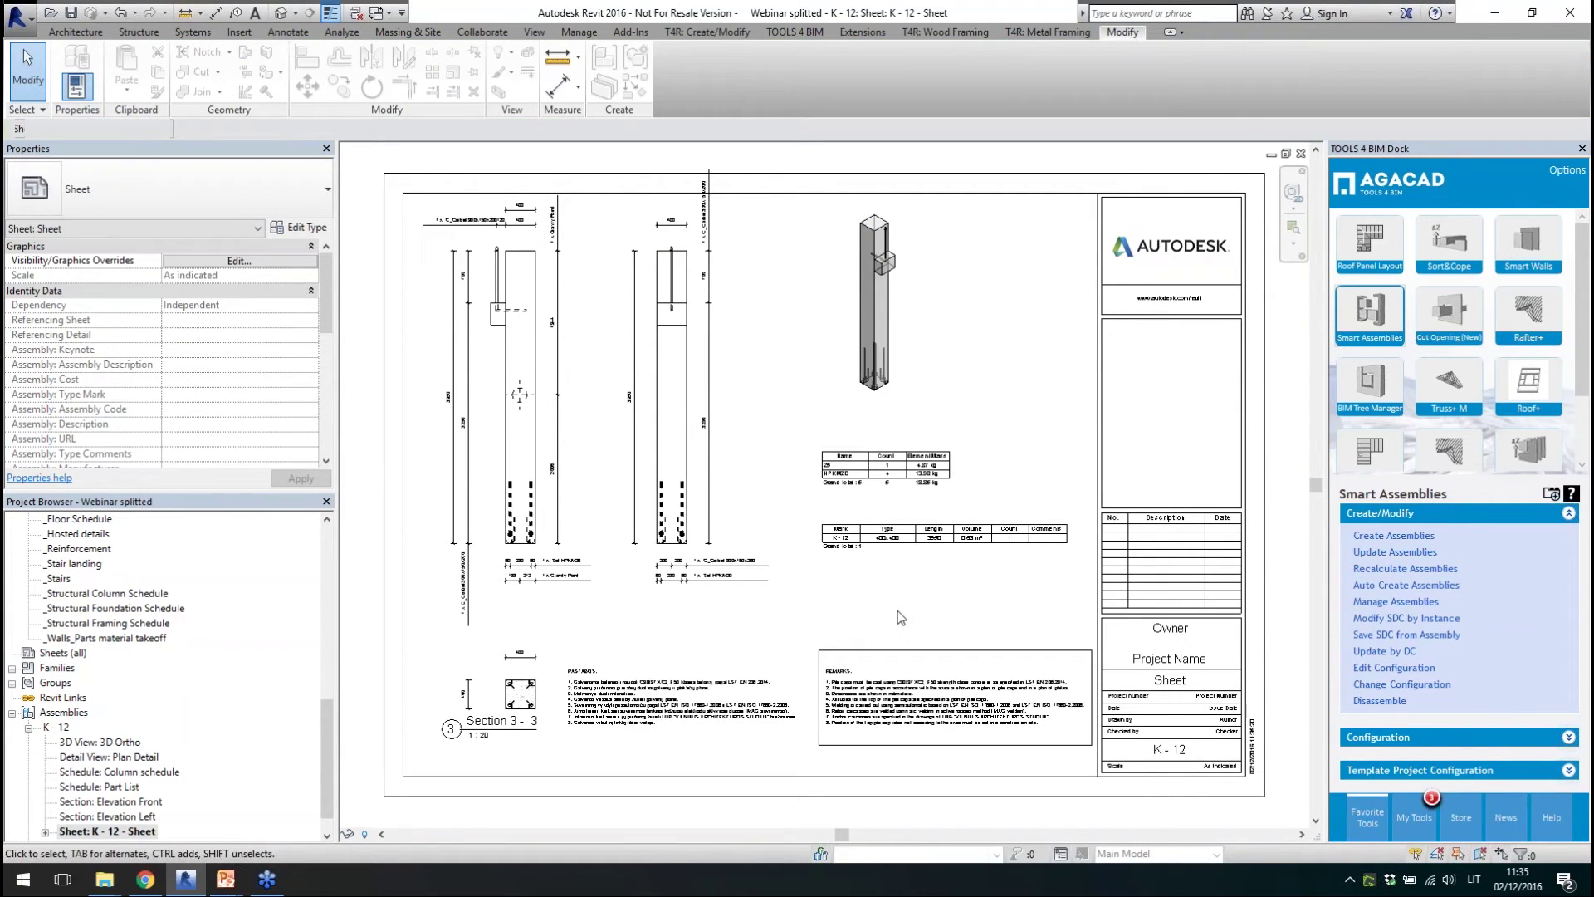
- Examine the corbel dimensions, elevations, section, schedules and notes on the K - 12 sheet
{"action": "scroll", "coordinate": [422, 202], "scroll_direction": "up", "scroll_amount": 5}
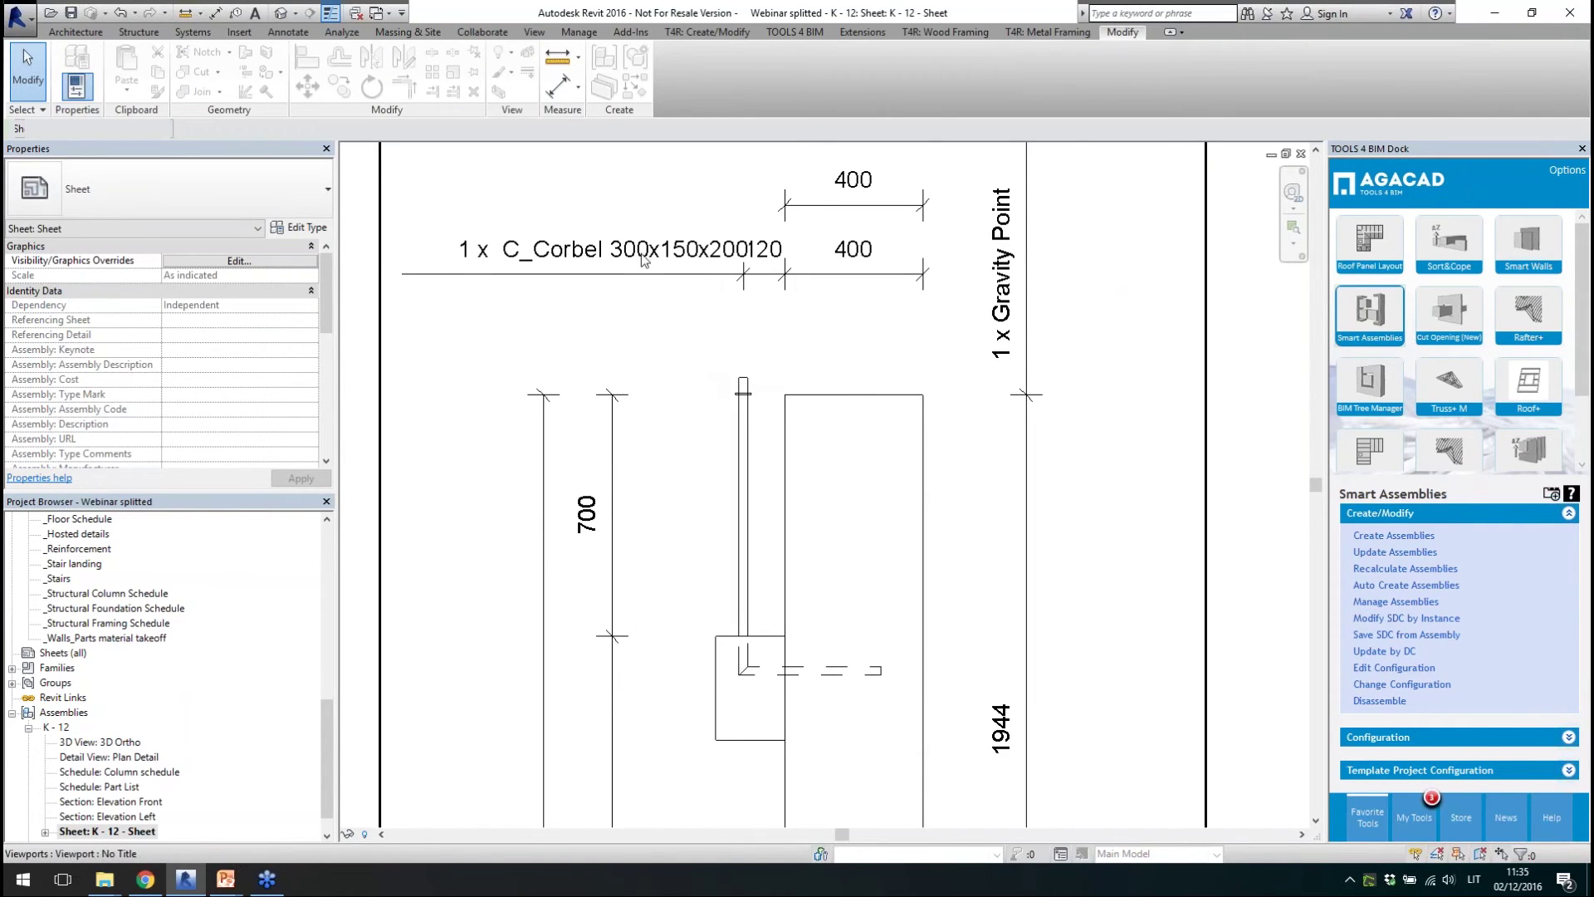
{"action": "scroll", "coordinate": [546, 277], "scroll_direction": "down", "scroll_amount": 1}
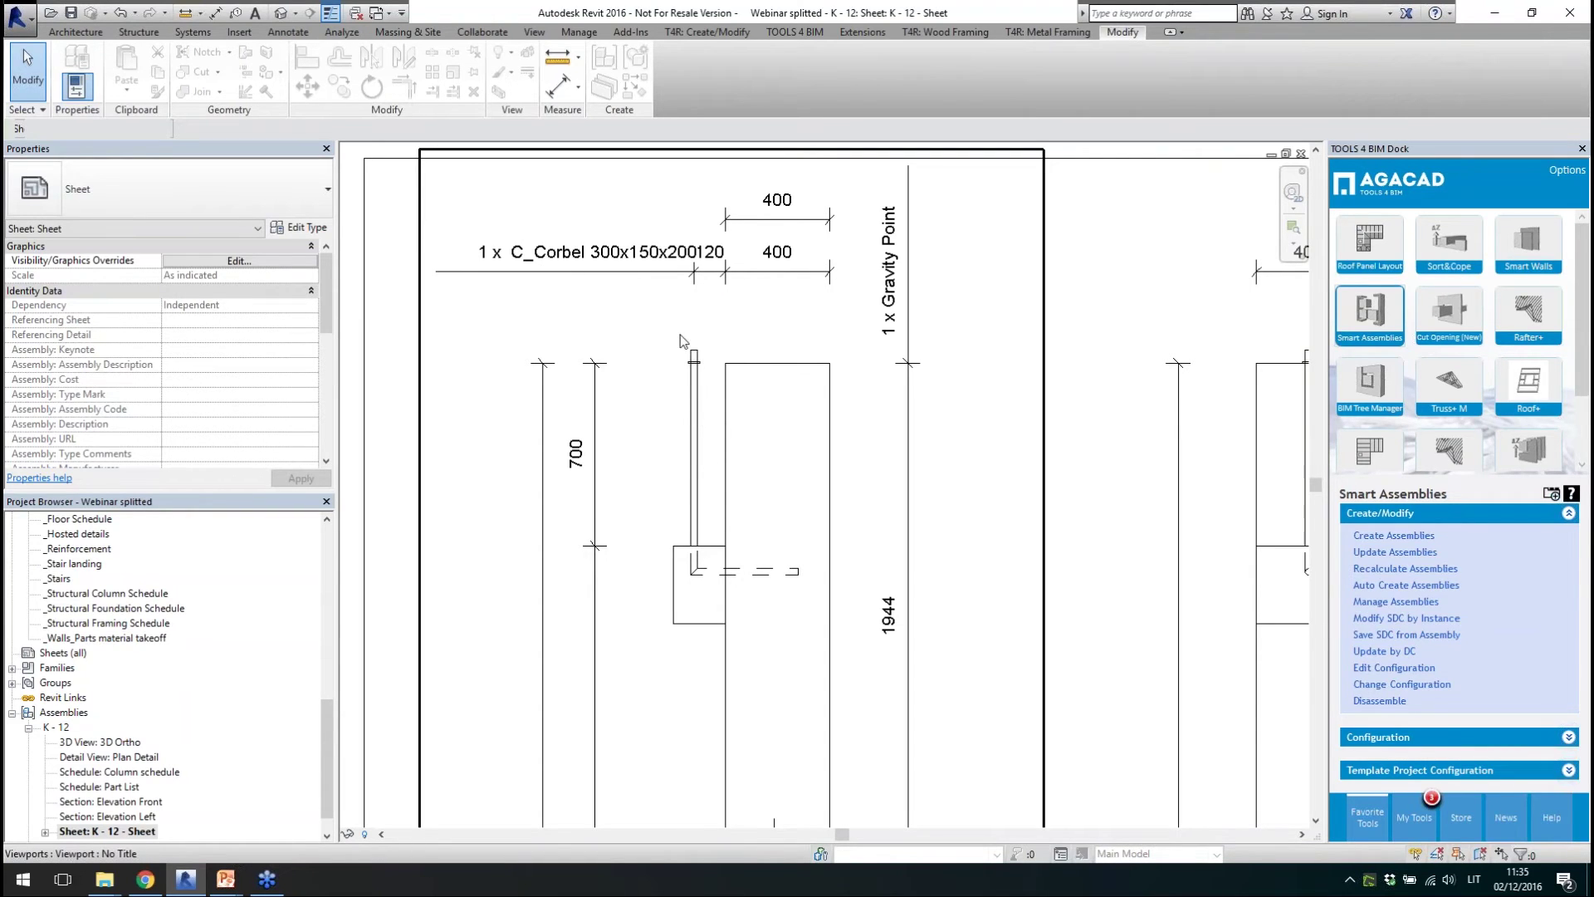
{"action": "scroll", "coordinate": [652, 289], "scroll_direction": "down", "scroll_amount": 3}
{"action": "scroll", "coordinate": [664, 415], "scroll_direction": "up", "scroll_amount": 2}
{"action": "scroll", "coordinate": [718, 527], "scroll_direction": "down", "scroll_amount": 2}
{"action": "scroll", "coordinate": [778, 728], "scroll_direction": "up", "scroll_amount": 2}
{"action": "scroll", "coordinate": [778, 727], "scroll_direction": "down", "scroll_amount": 3}
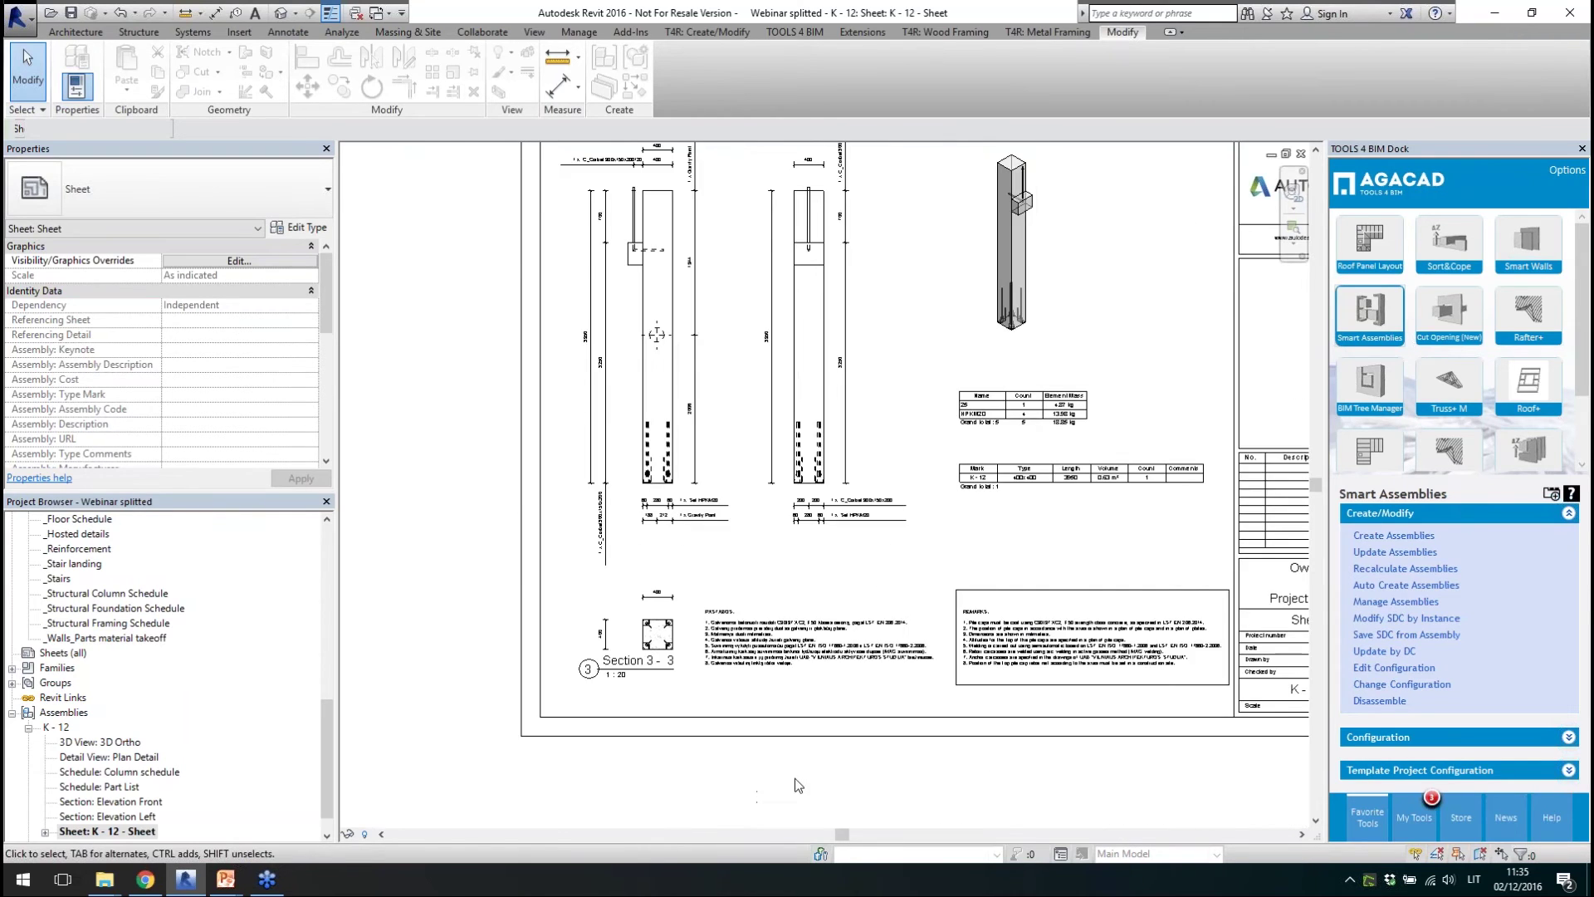
{"action": "scroll", "coordinate": [950, 605], "scroll_direction": "up", "scroll_amount": 3}
{"action": "left_click", "coordinate": [846, 582]}
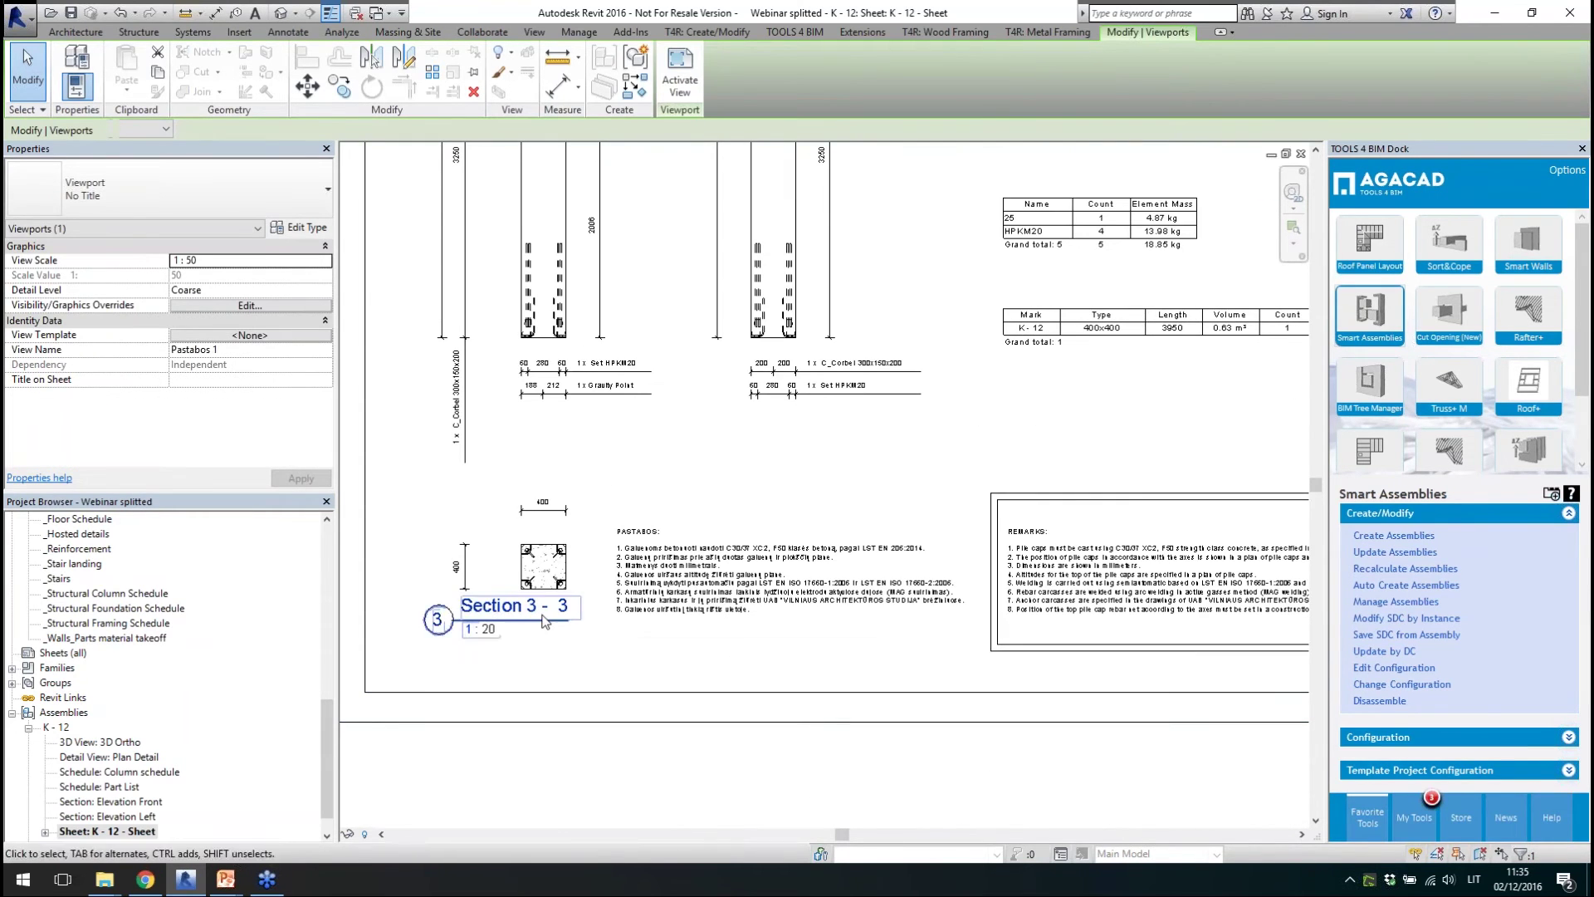
{"action": "scroll", "coordinate": [559, 606], "scroll_direction": "down", "scroll_amount": 2}
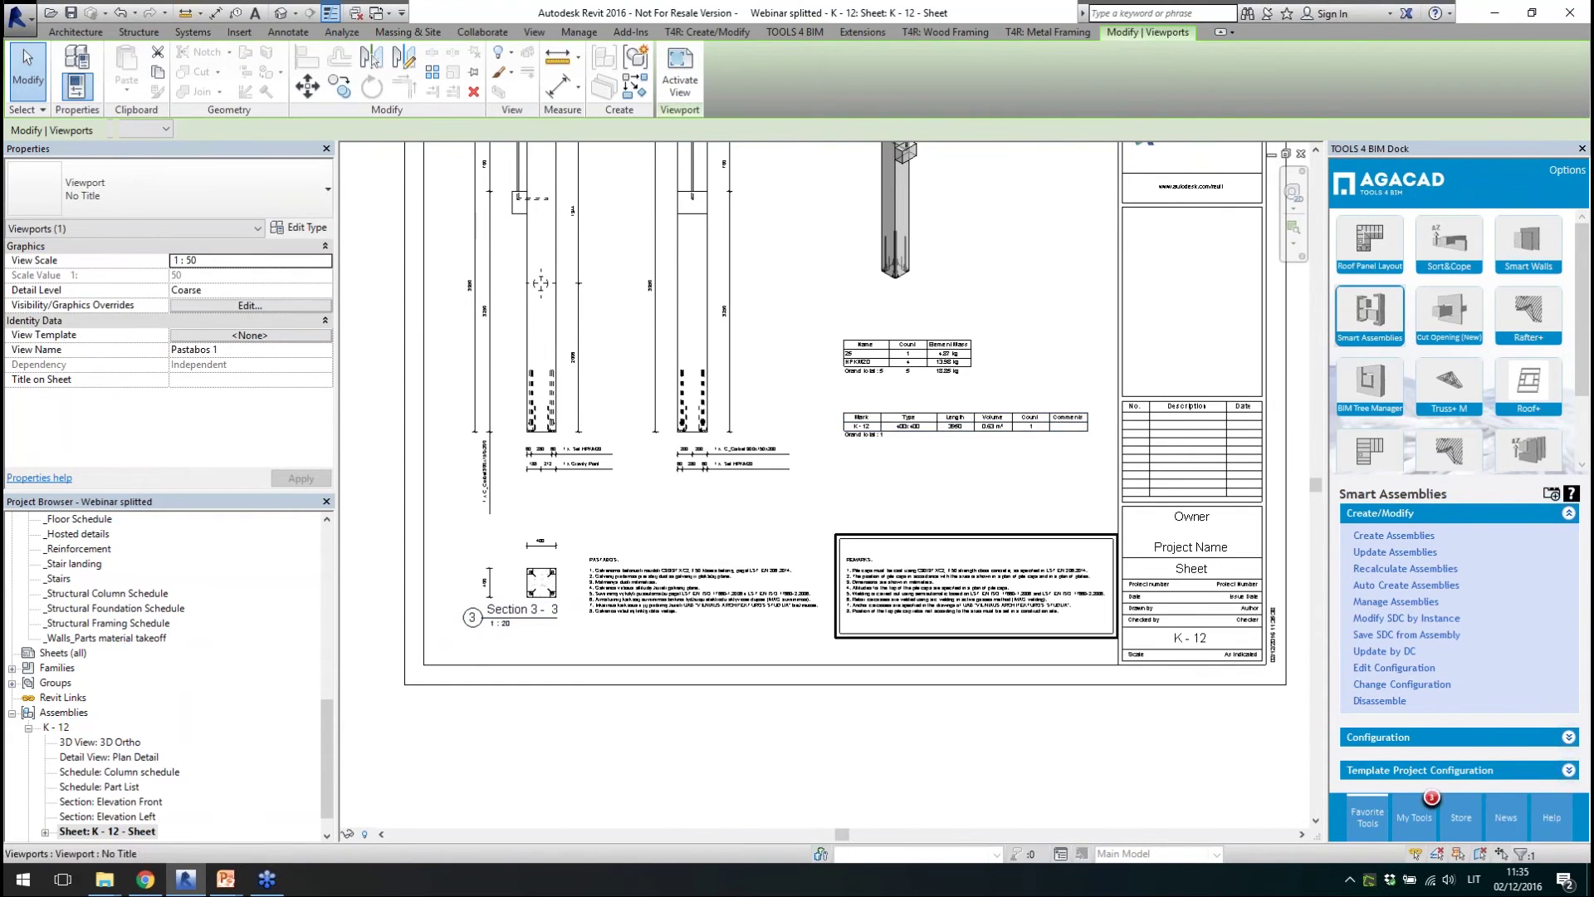
- Finish viewing the K - 12 sheet's 3D view and open the sheet of the K - 18 column assembly
{"action": "left_click", "coordinate": [942, 352]}
{"action": "left_click", "coordinate": [900, 252]}
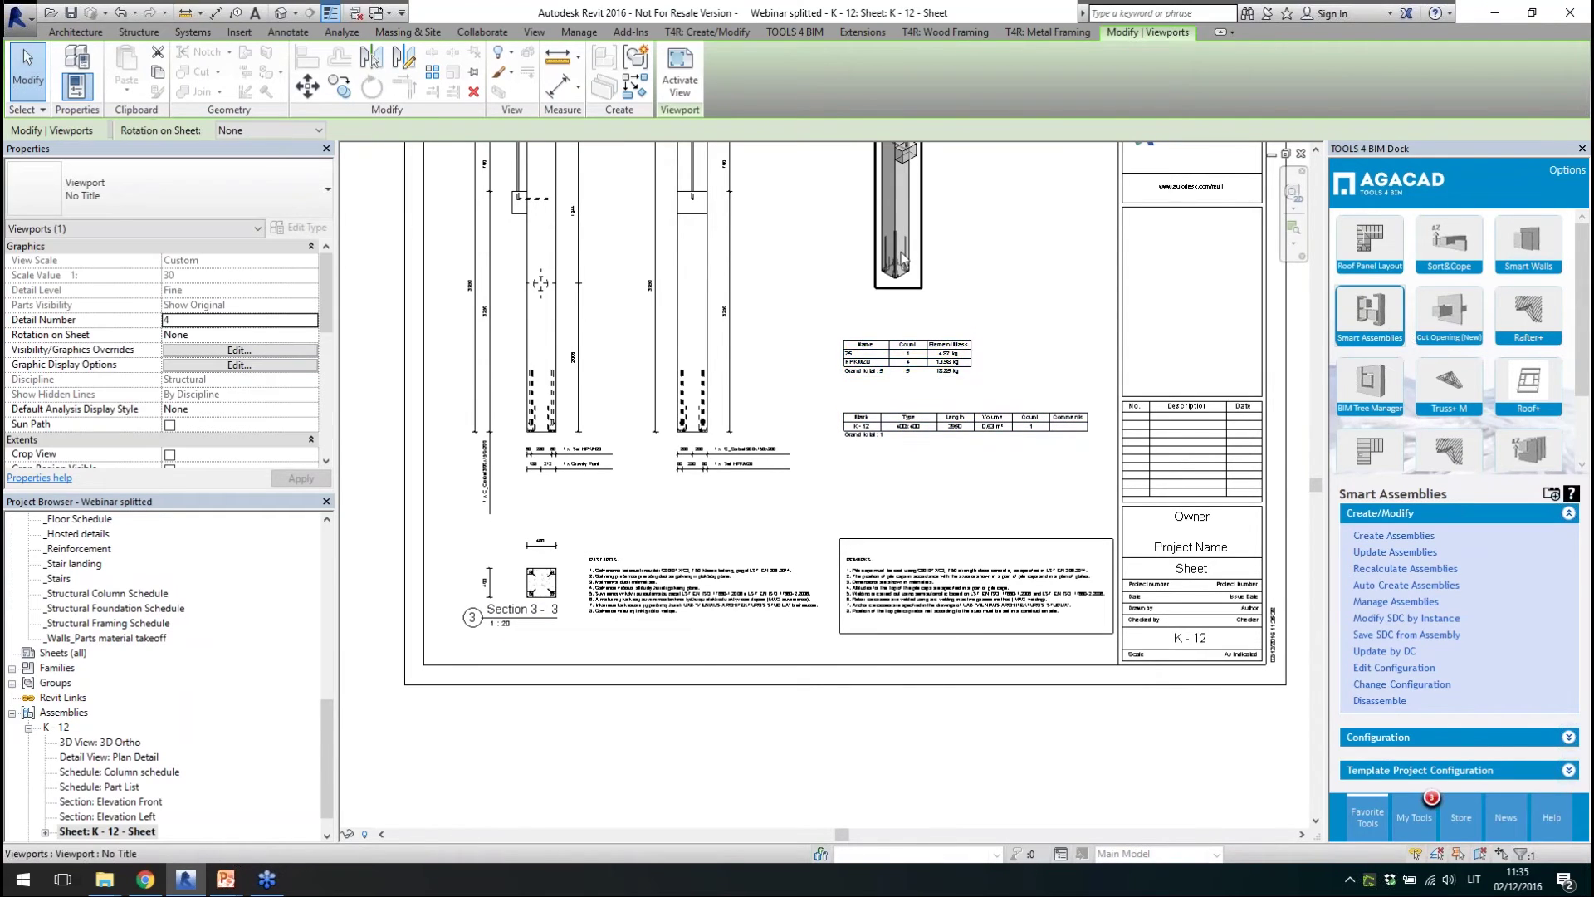
{"action": "scroll", "coordinate": [818, 573], "scroll_direction": "down", "scroll_amount": 2}
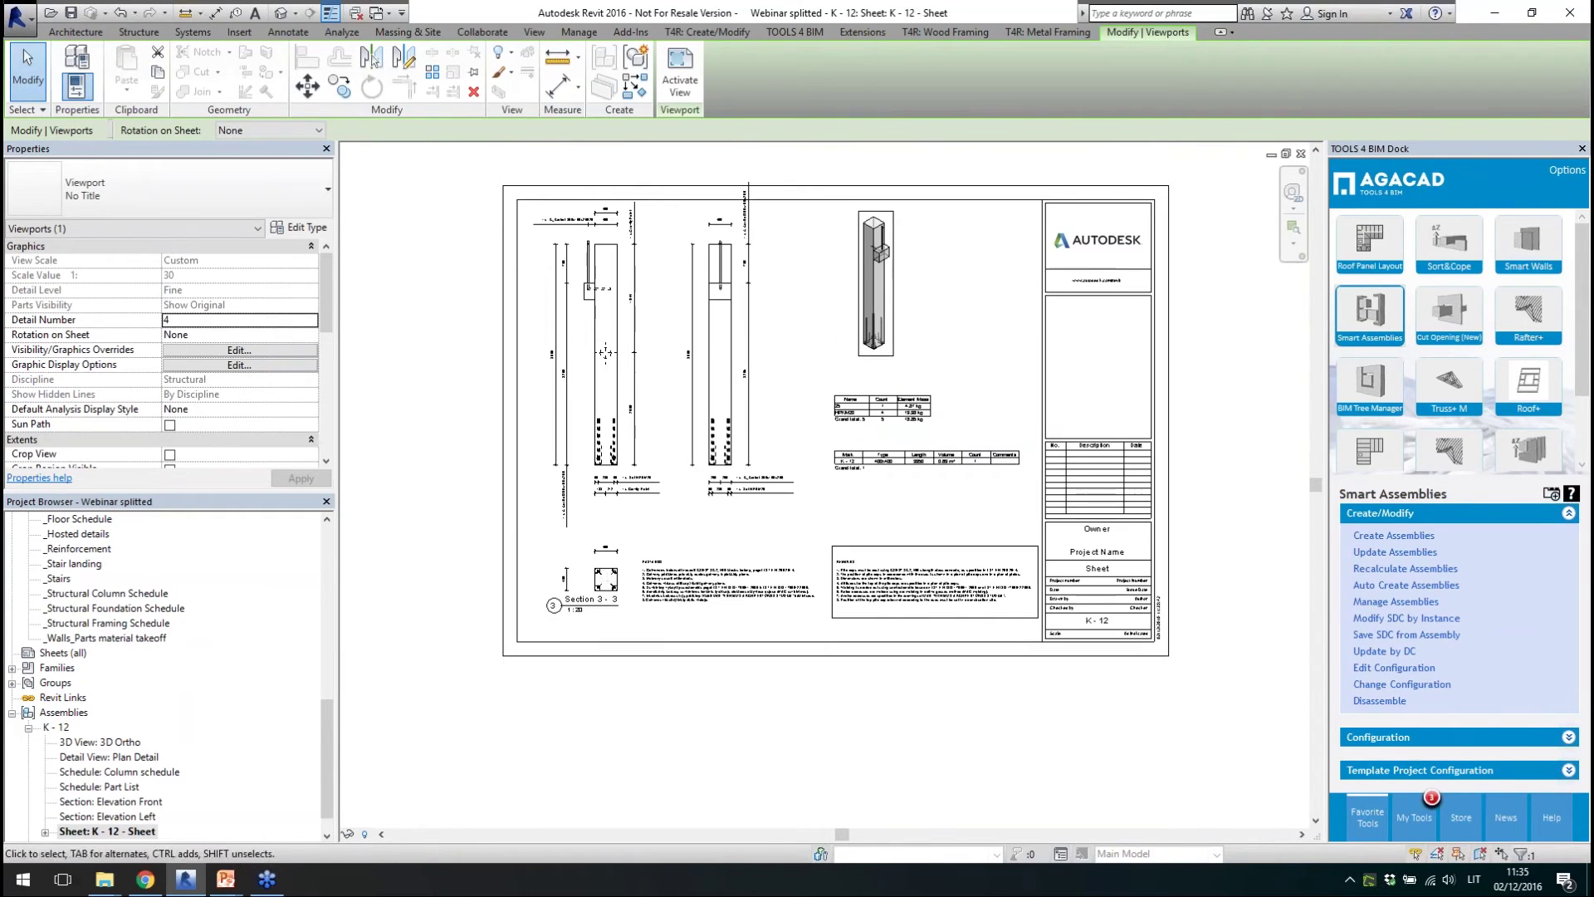
{"action": "left_click", "coordinate": [92, 741]}
{"action": "scroll", "coordinate": [131, 760], "scroll_direction": "down", "scroll_amount": 1}
{"action": "double_click", "coordinate": [60, 818]}
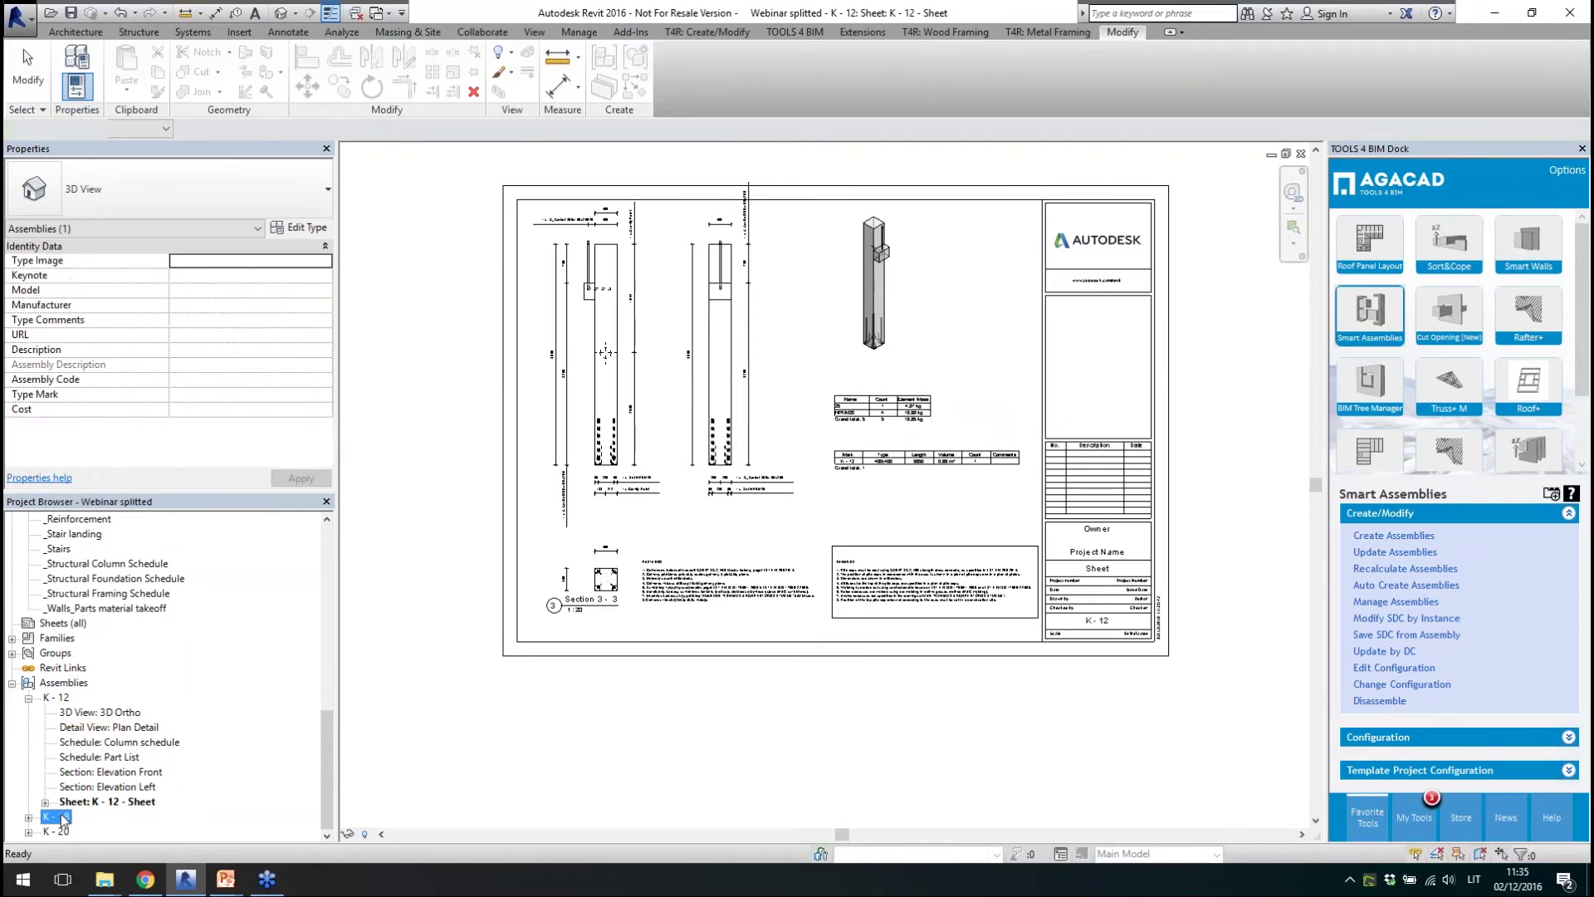
{"action": "double_click", "coordinate": [96, 832]}
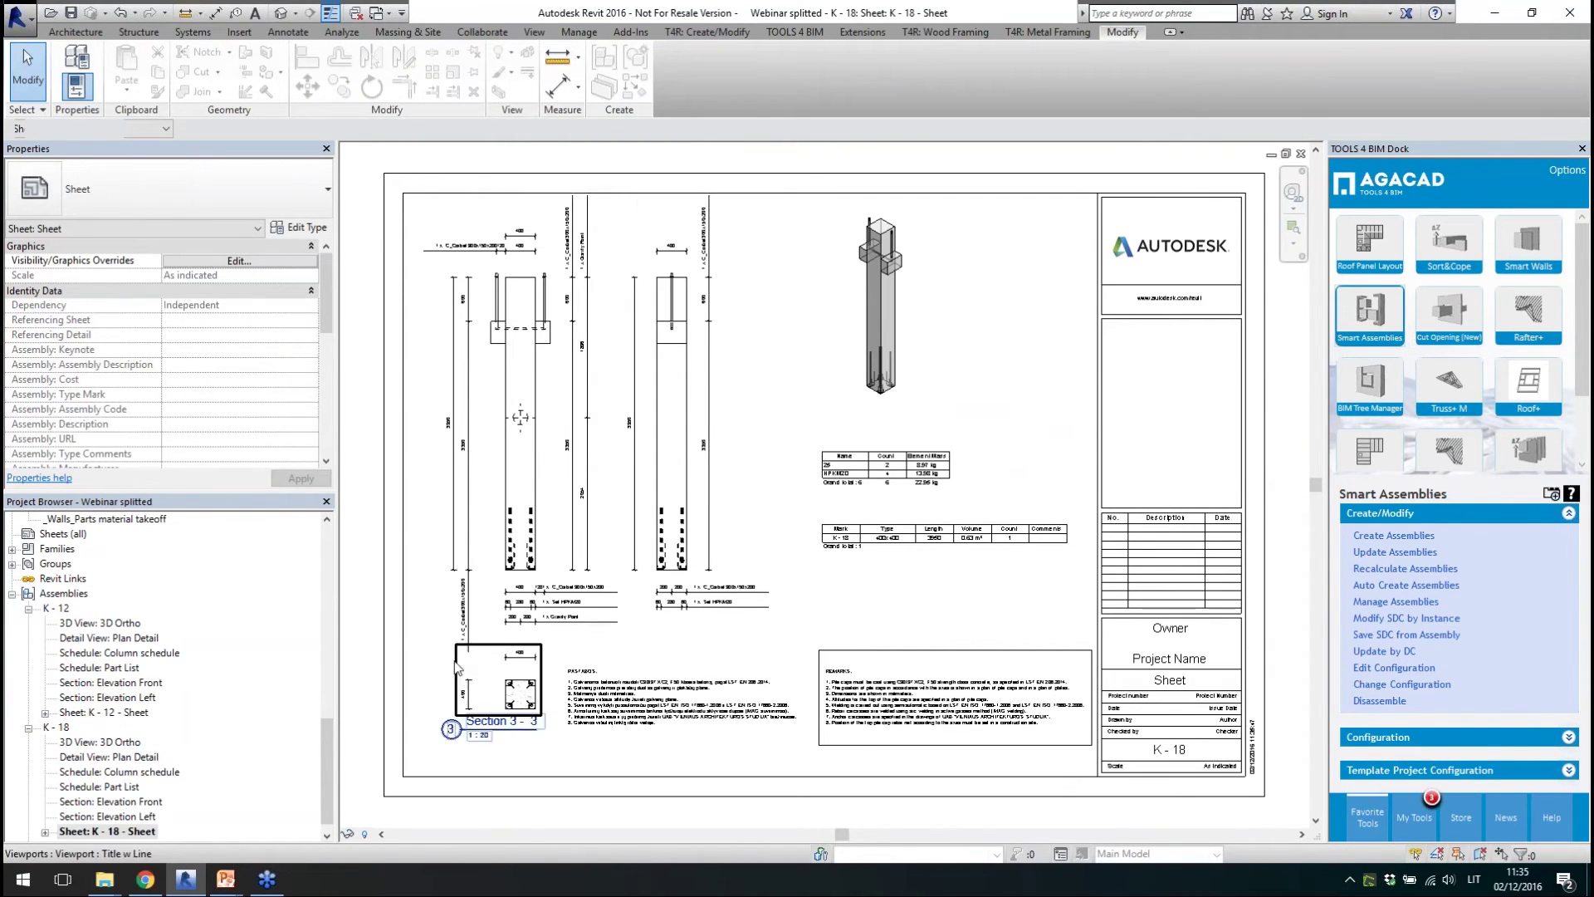
- Open the sheet of the K - 20 column assembly
{"action": "scroll", "coordinate": [329, 766], "scroll_direction": "down", "scroll_amount": 3}
{"action": "double_click", "coordinate": [58, 727]}
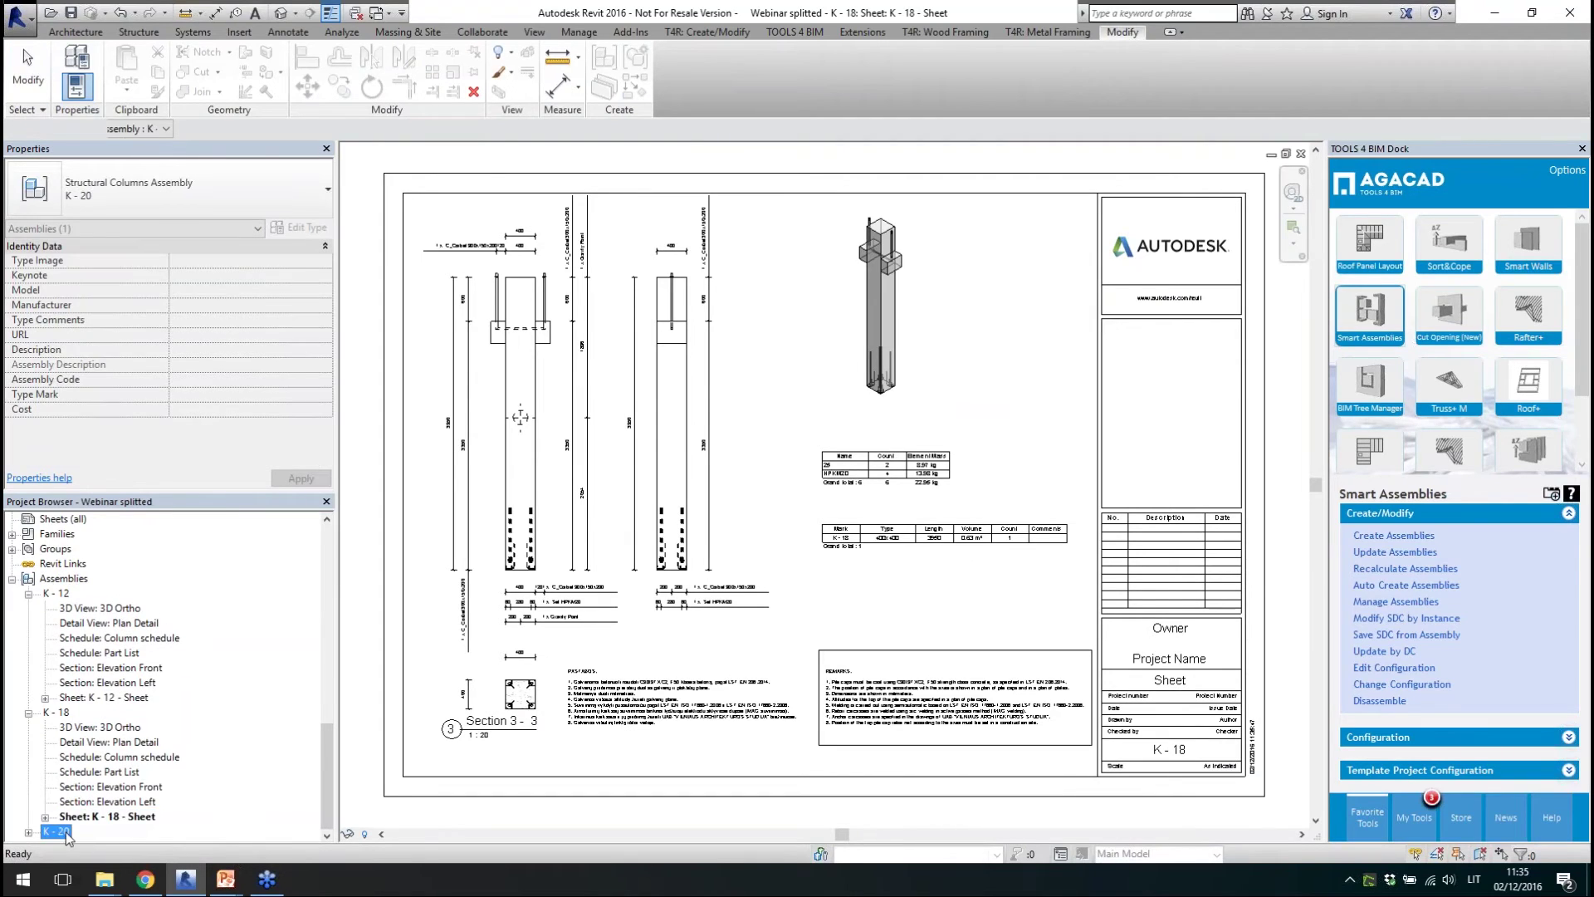
{"action": "left_click", "coordinate": [104, 831]}
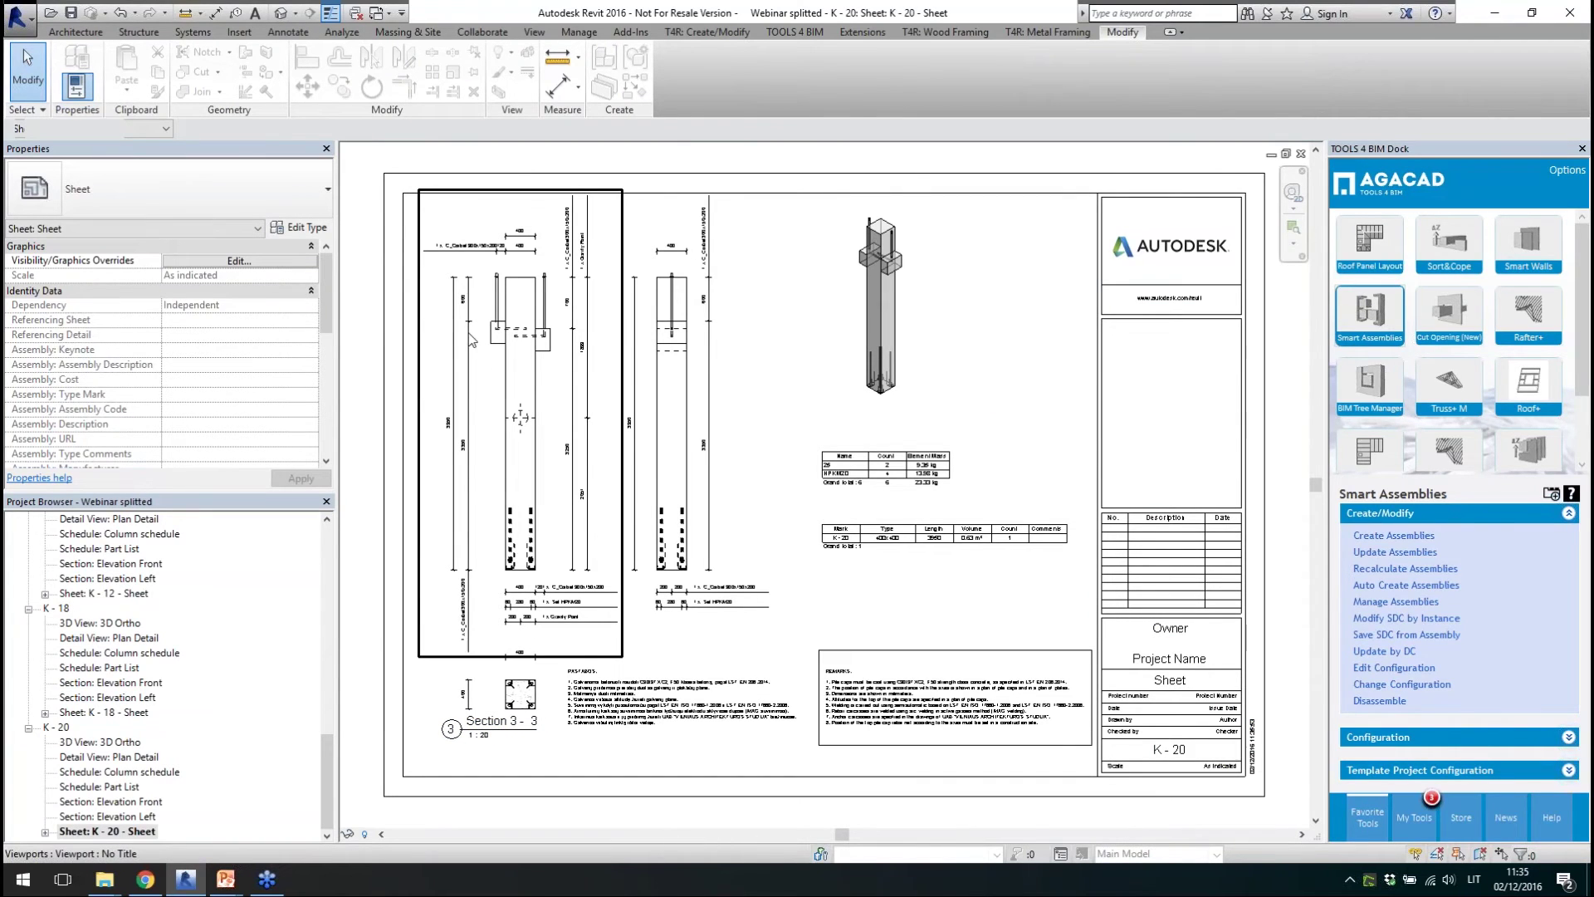
- Leave the sheets and open the First floor_transparent 3D view at the inner walls with embedded connections
{"action": "left_click", "coordinate": [282, 13]}
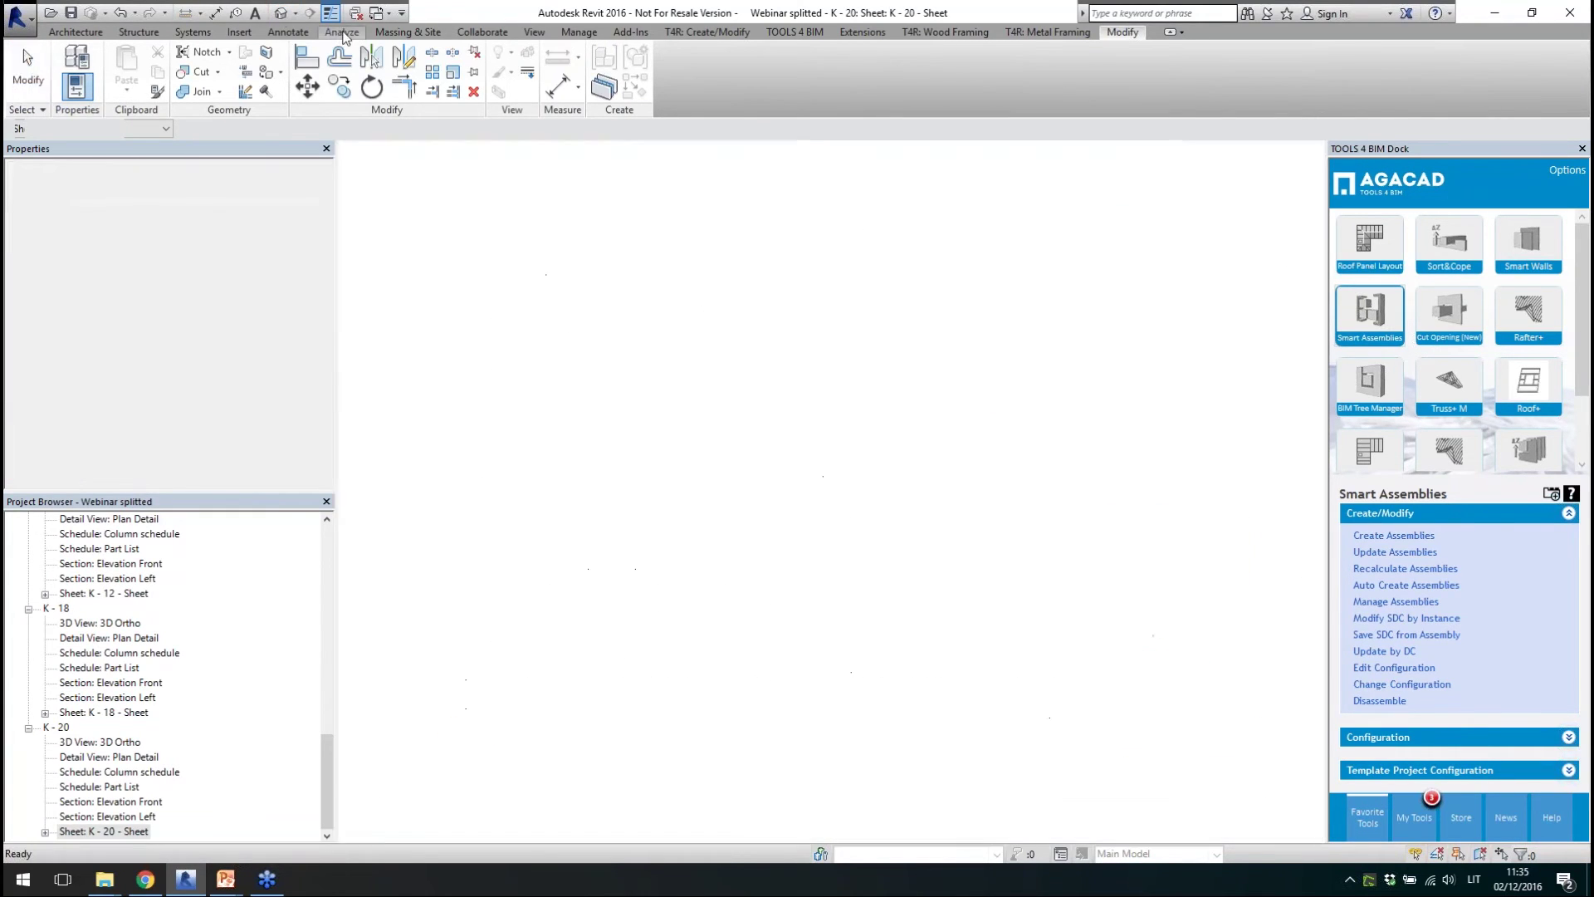
{"action": "left_click", "coordinate": [107, 624]}
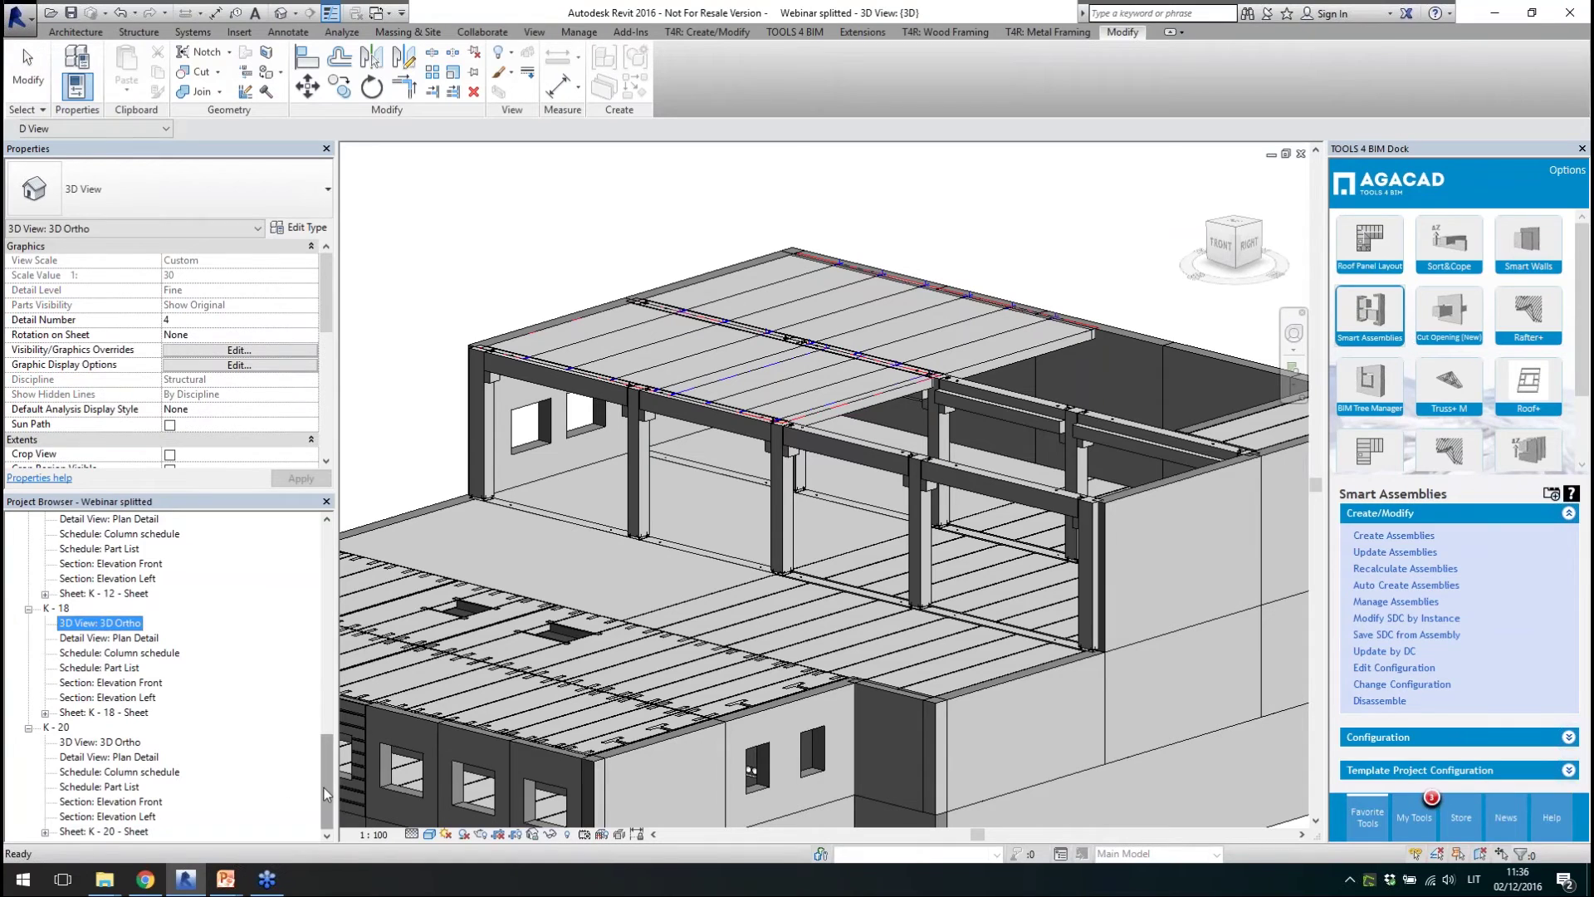
{"action": "left_click_drag", "start_coordinate": [327, 785], "coordinate": [328, 604]}
{"action": "scroll", "coordinate": [327, 604], "scroll_direction": "up", "scroll_amount": 2}
{"action": "double_click", "coordinate": [108, 712]}
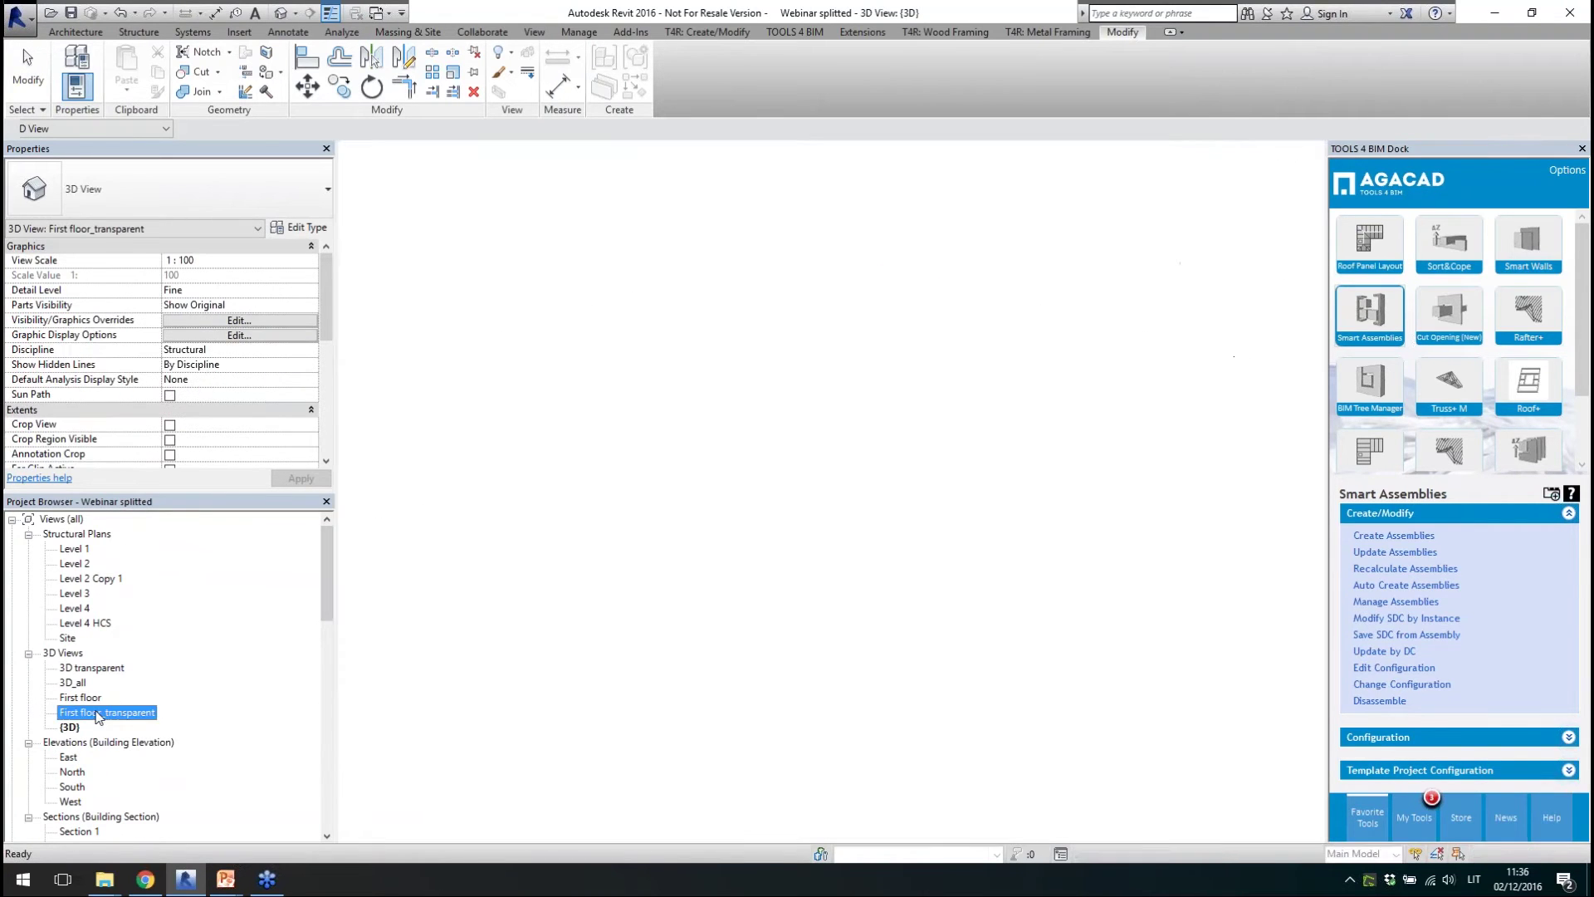
{"action": "scroll", "coordinate": [633, 421], "scroll_direction": "up", "scroll_amount": 5}
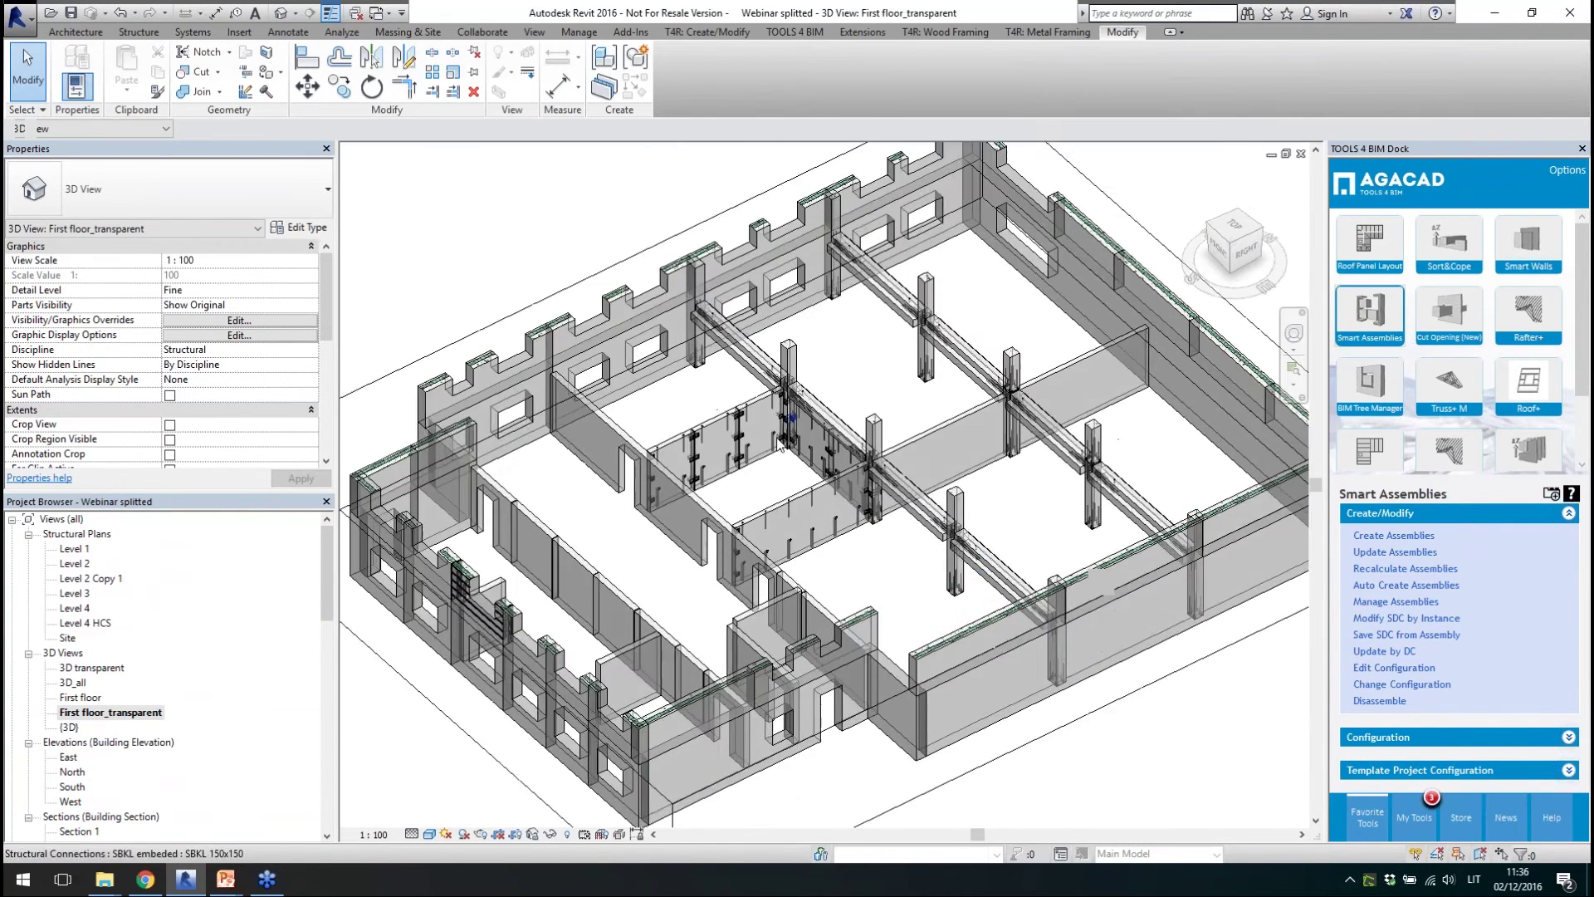
- Try to create an assembly for the middle Massive wall 200 panel between the embedded connections
{"action": "left_click", "coordinate": [634, 420]}
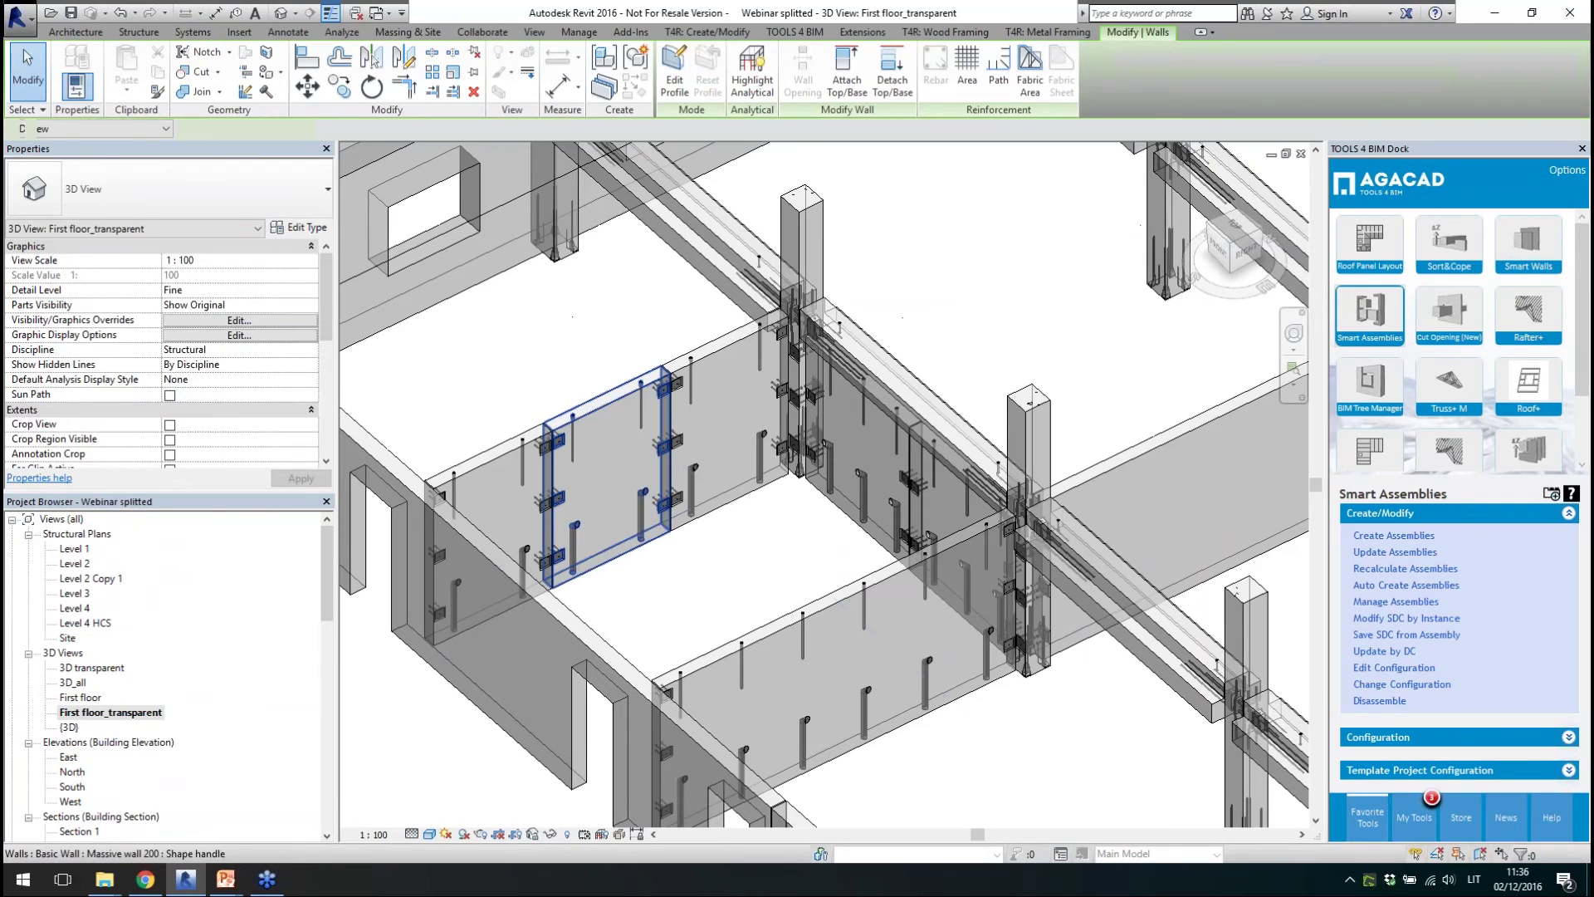
{"action": "left_click", "coordinate": [1403, 540]}
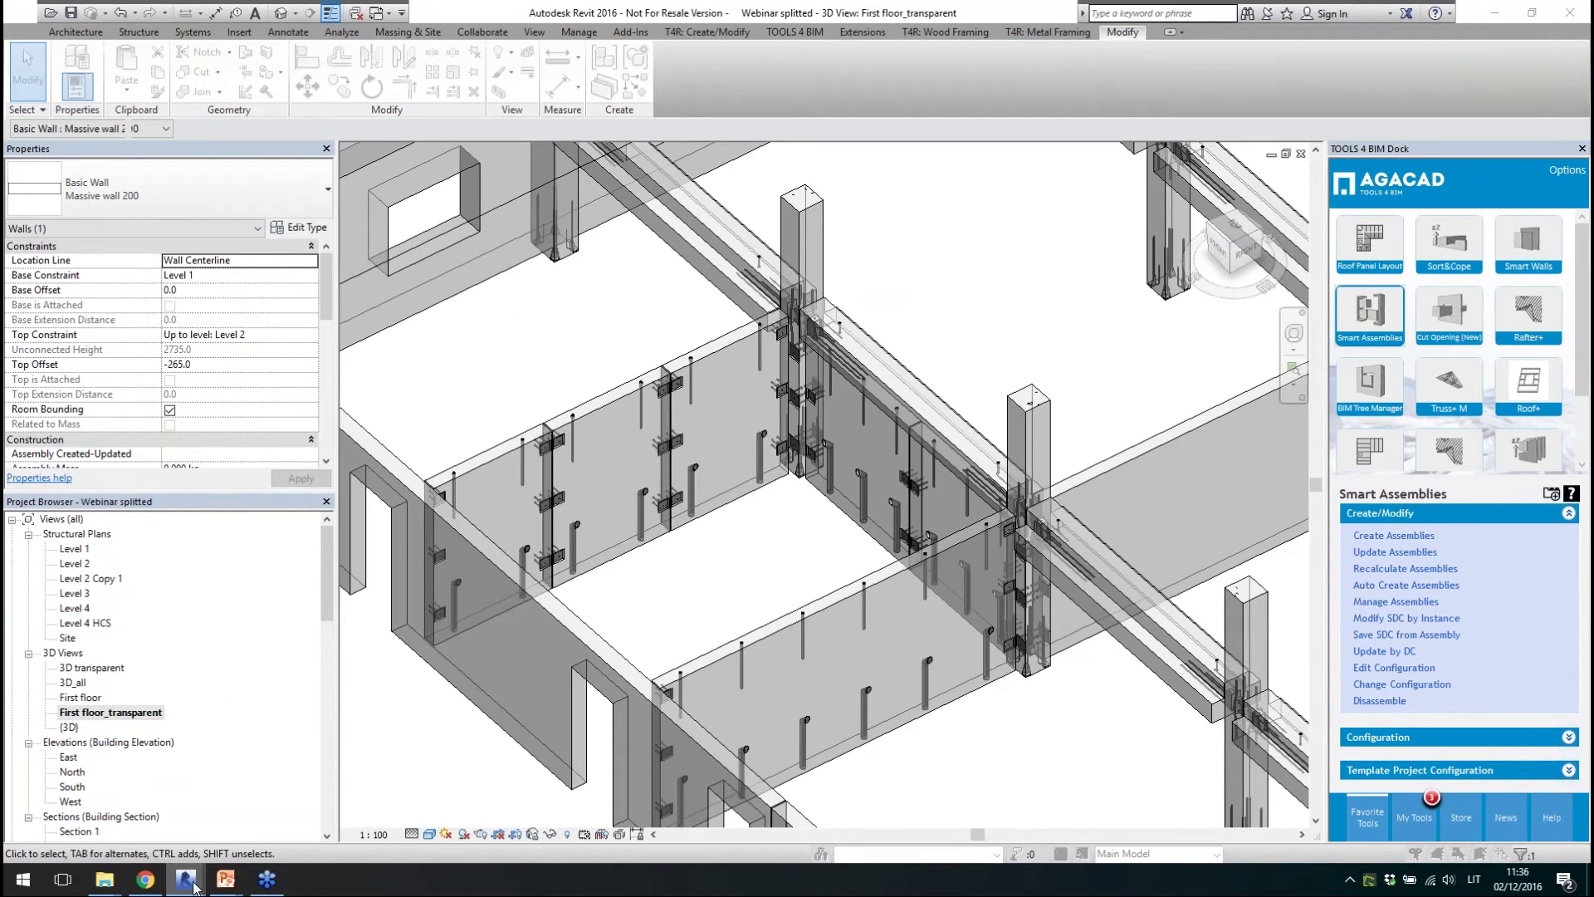
{"action": "mouse_move", "coordinate": [194, 886]}
{"action": "left_click", "coordinate": [135, 802]}
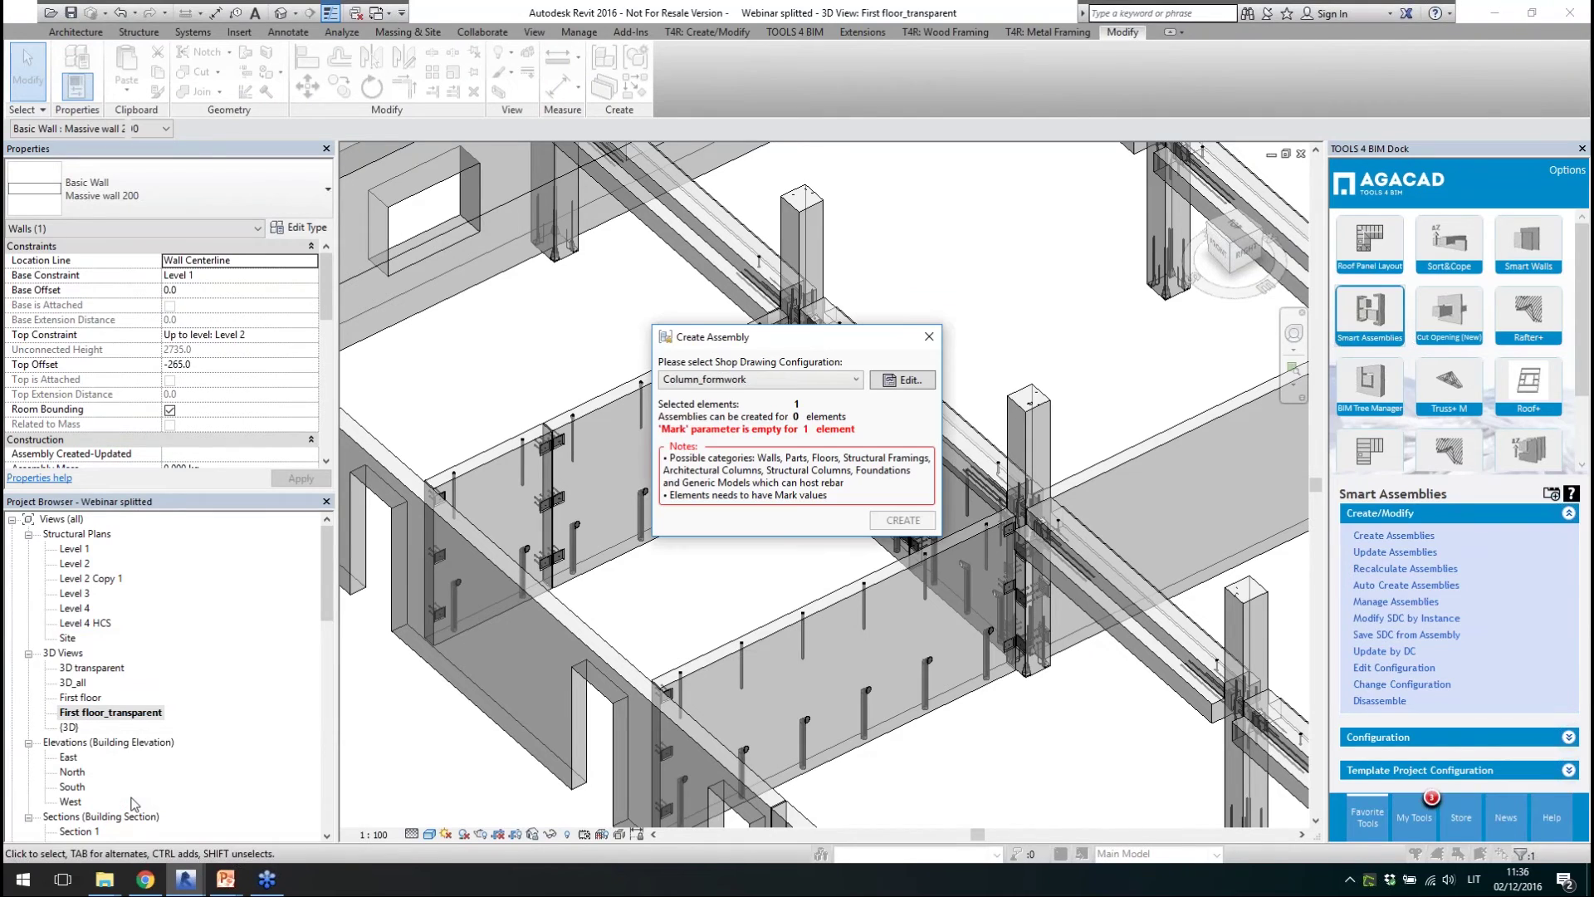
{"action": "left_click", "coordinate": [929, 336]}
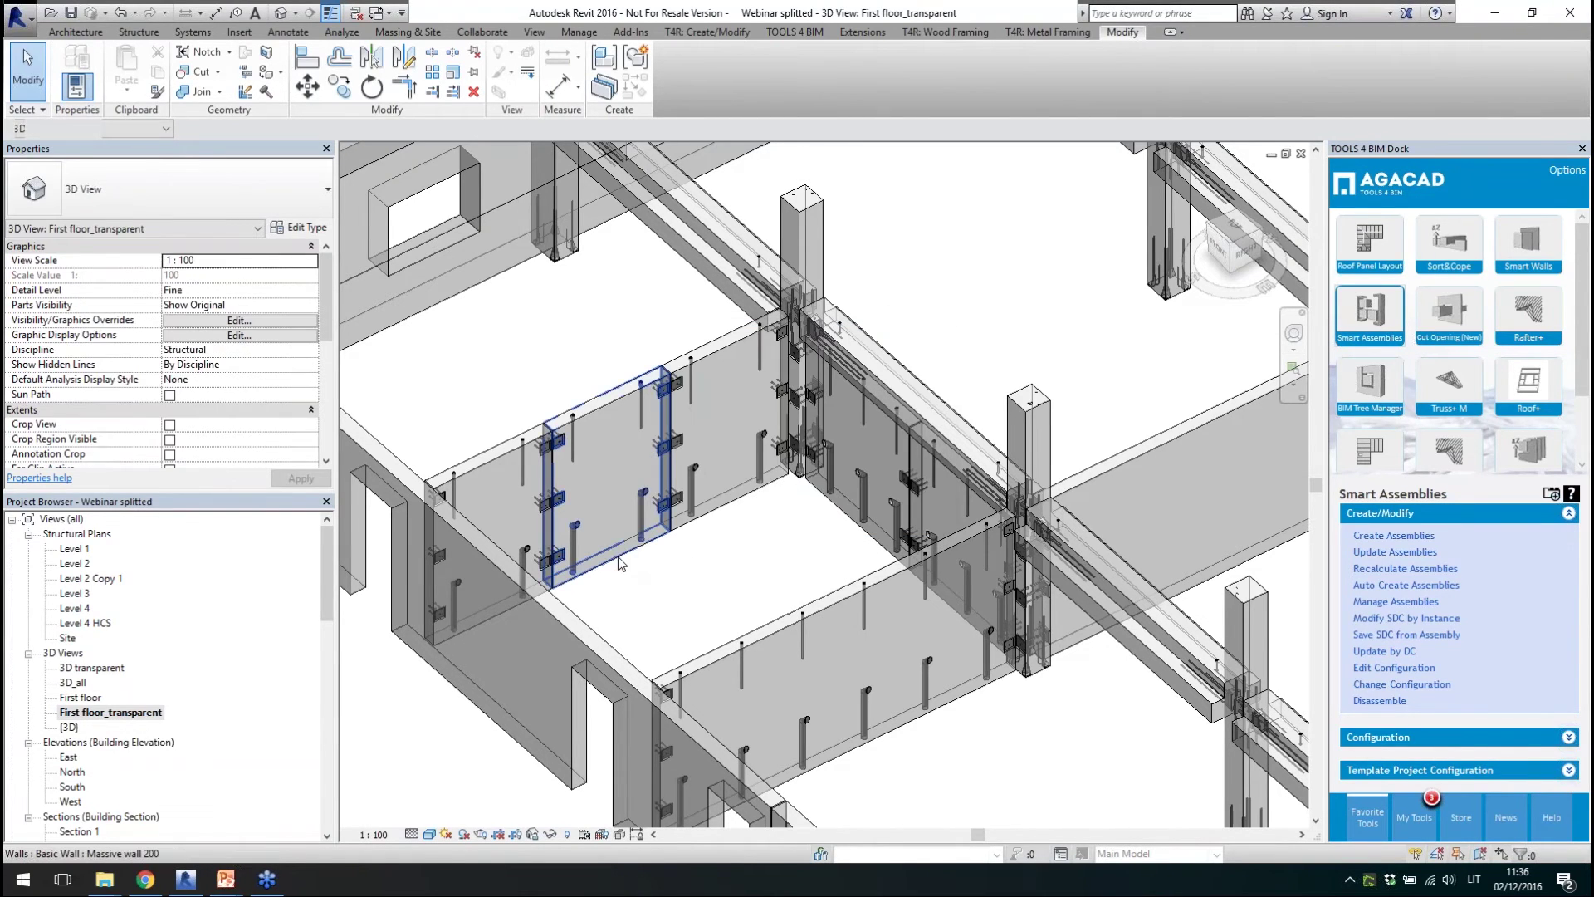
- Select the middle Massive wall 200 panel and set its Mark to W-1
{"action": "left_click", "coordinate": [606, 482]}
{"action": "scroll", "coordinate": [198, 371], "scroll_direction": "down", "scroll_amount": 8}
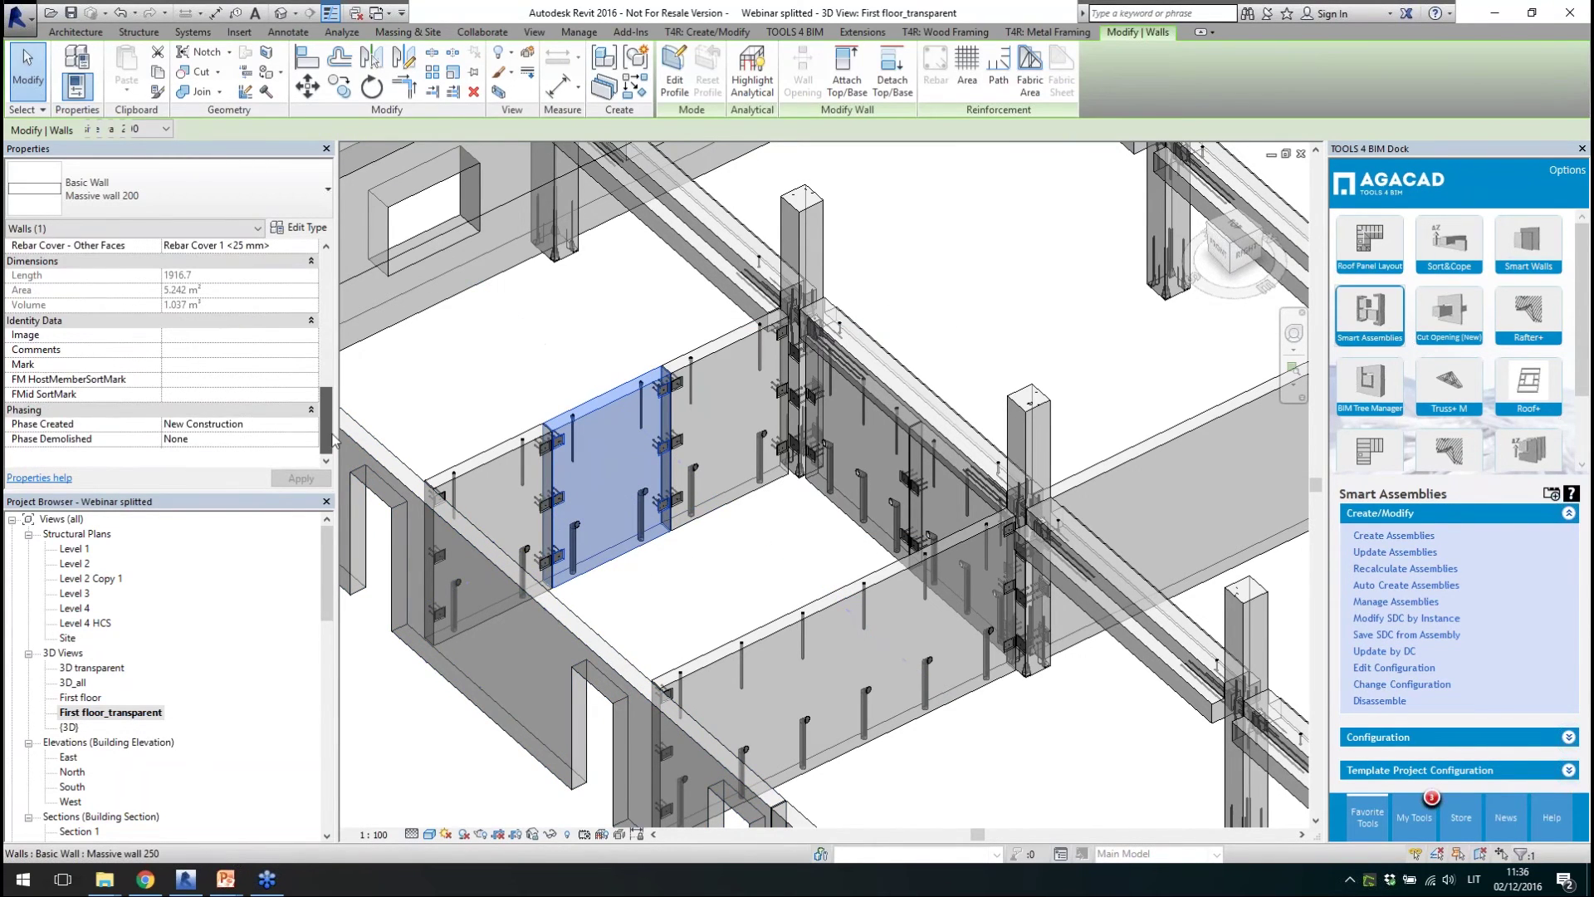
{"action": "left_click", "coordinate": [198, 365]}
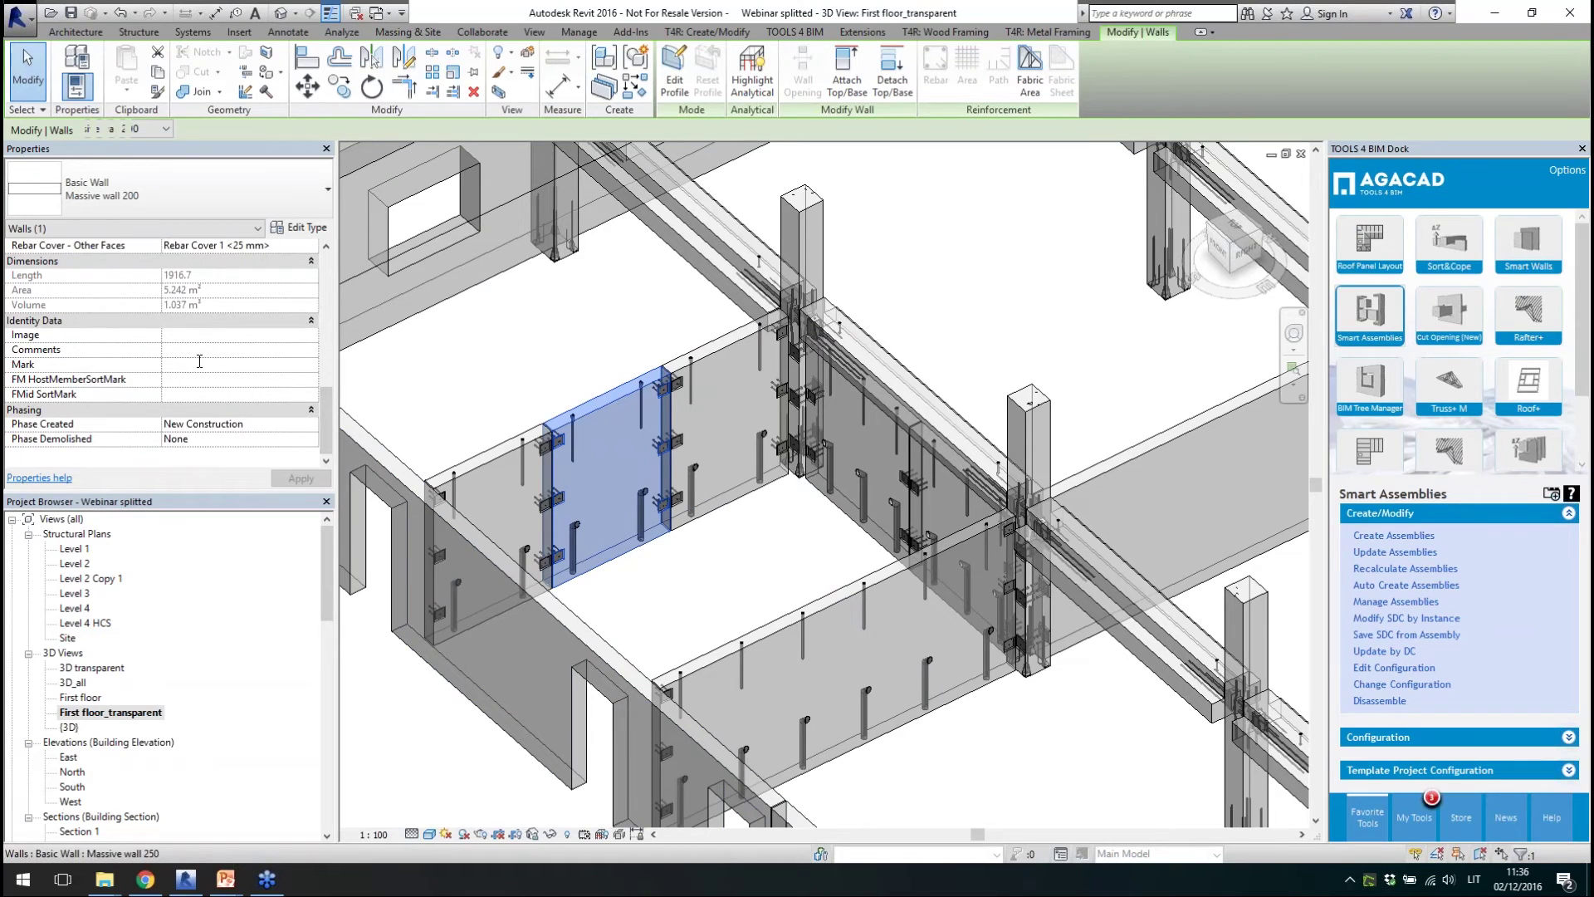
{"action": "type", "text": "W-1"}
{"action": "key", "text": "Return"}
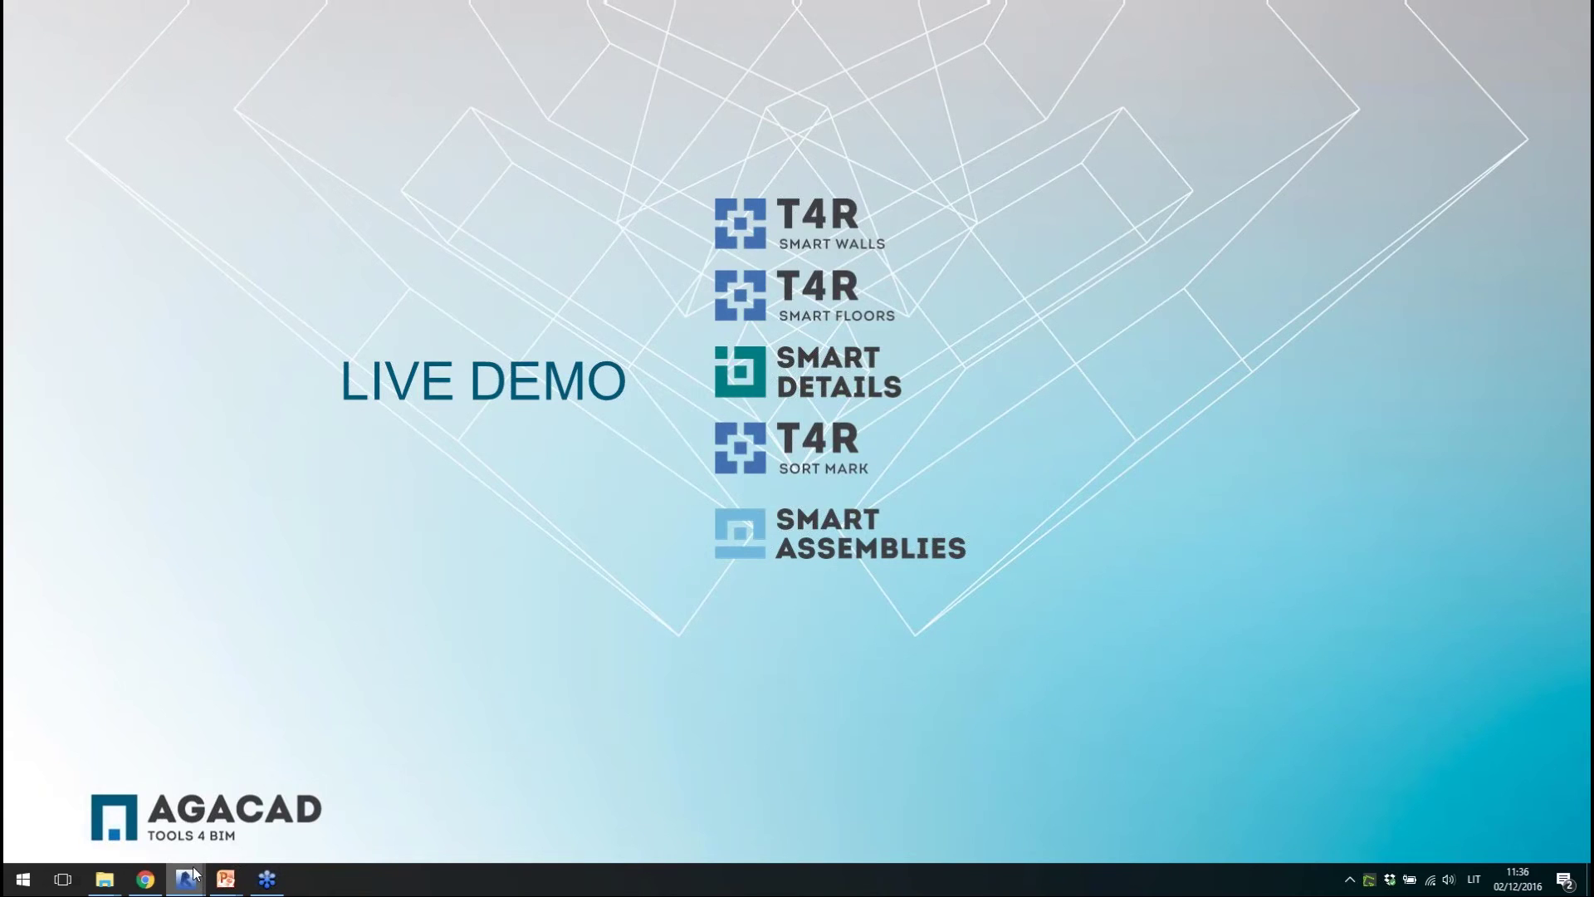
- Create an assembly for the selected wall panel with the Massive wall shop drawing configuration and dismiss the closing dialog
{"action": "left_click", "coordinate": [193, 873]}
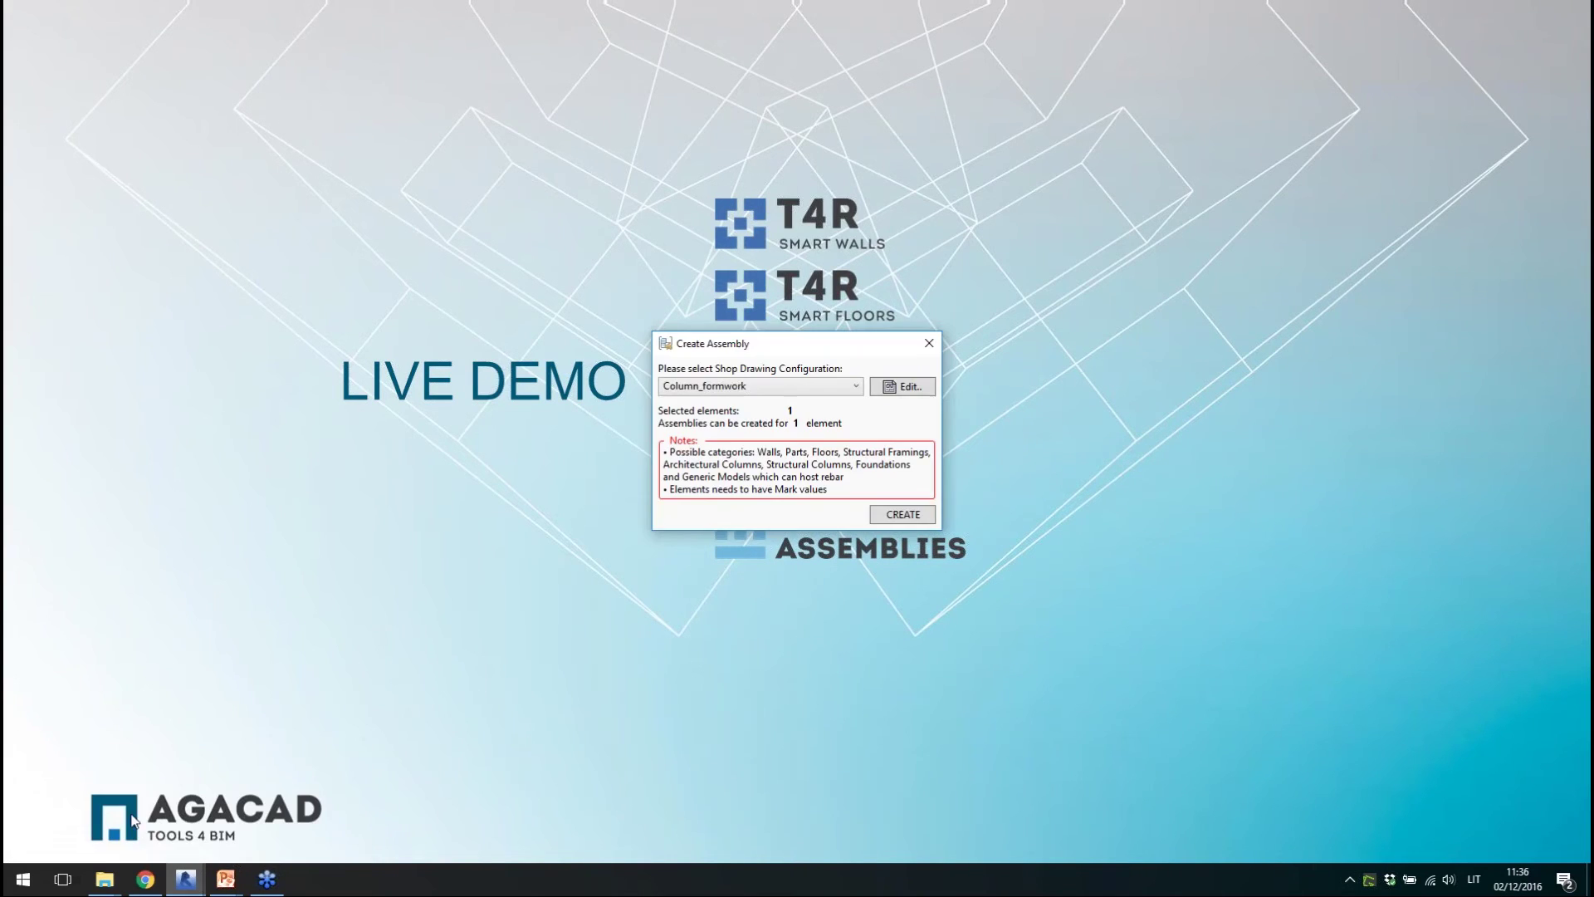
{"action": "left_click", "coordinate": [782, 385]}
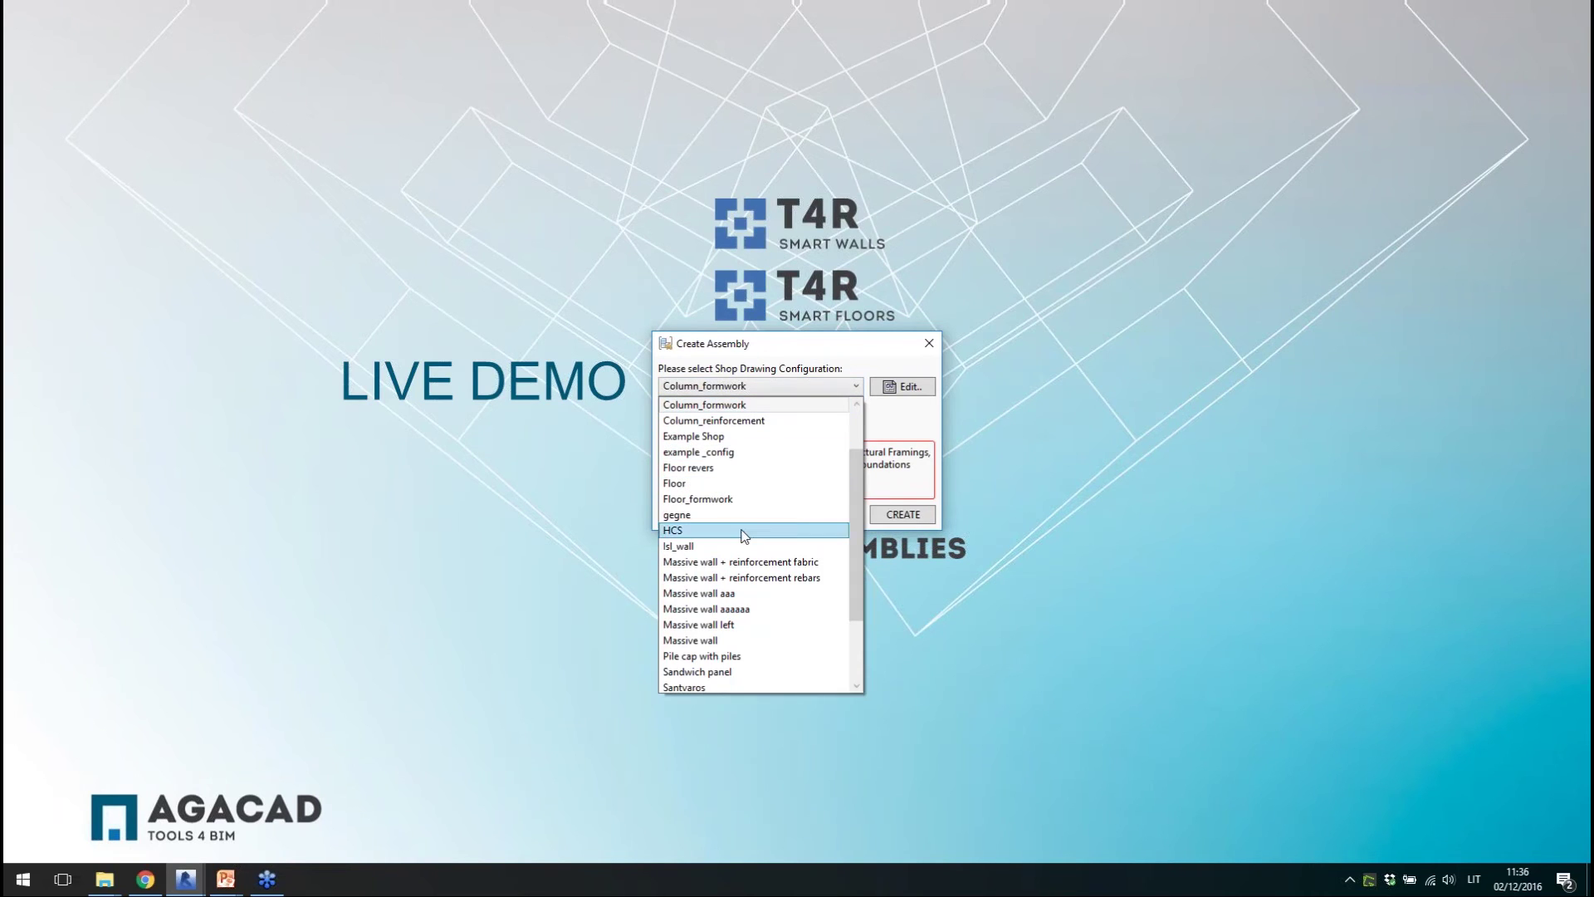
{"action": "left_click", "coordinate": [730, 641]}
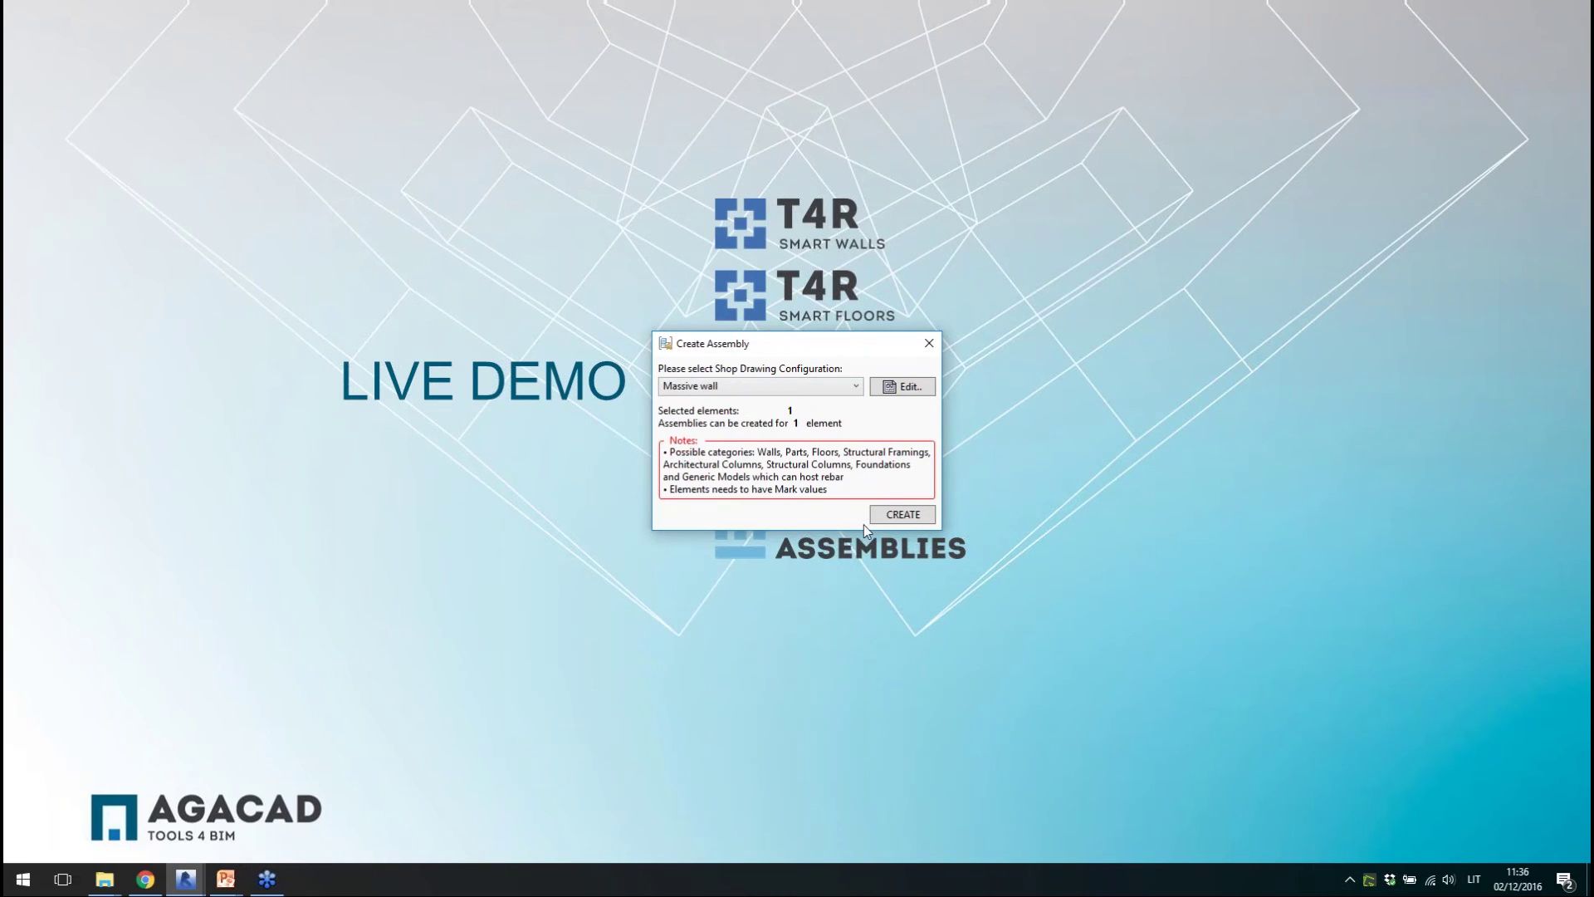
{"action": "left_click", "coordinate": [893, 515]}
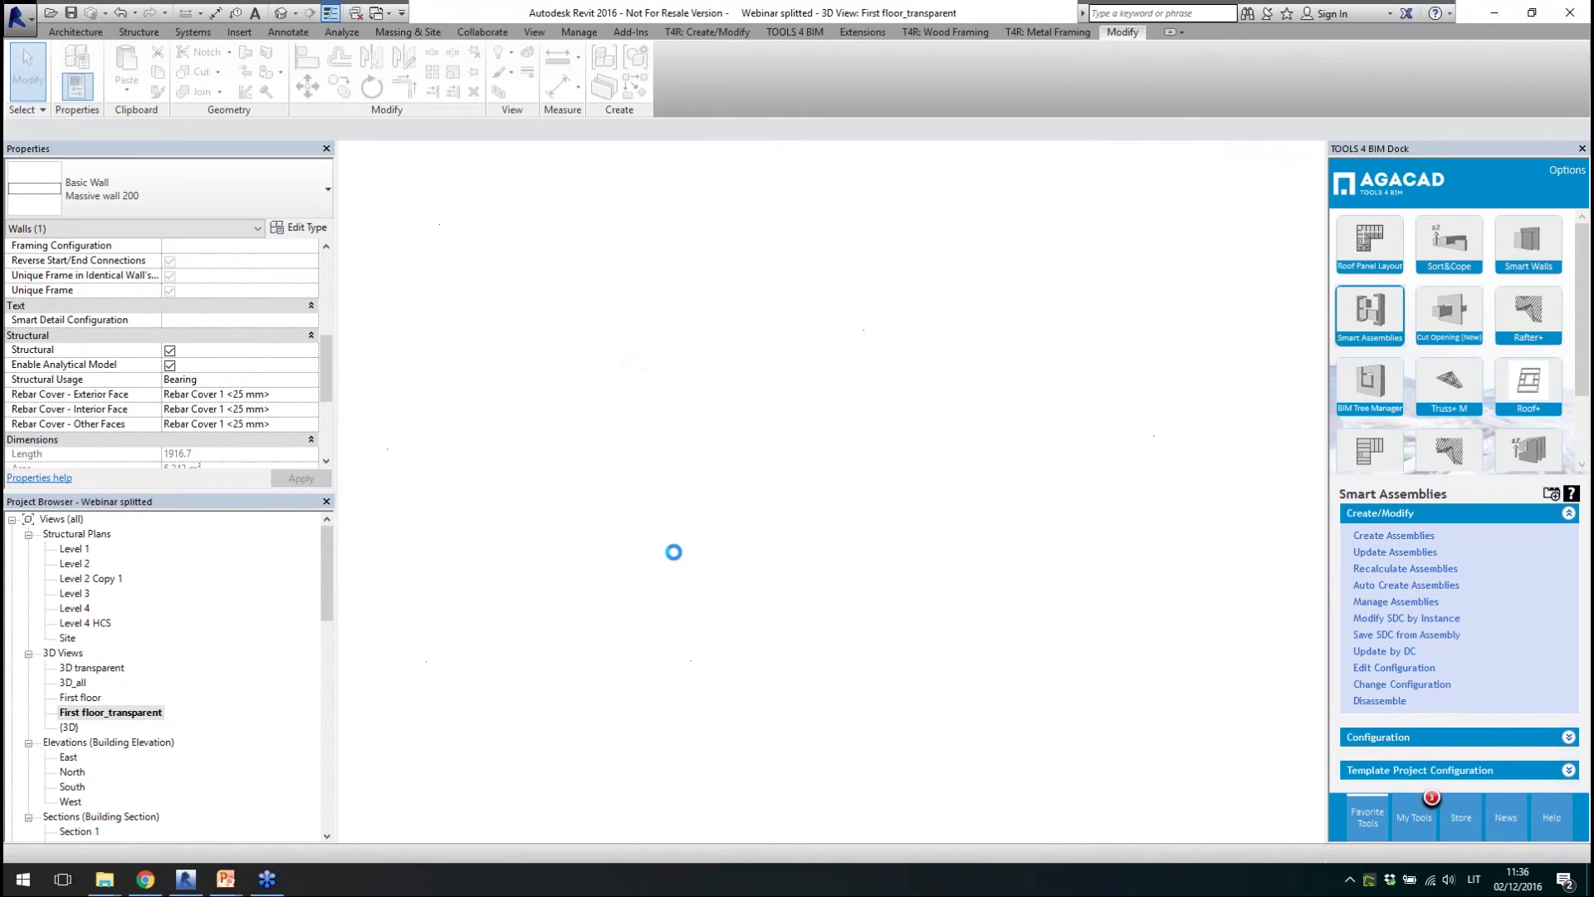
{"action": "left_click", "coordinate": [1117, 561]}
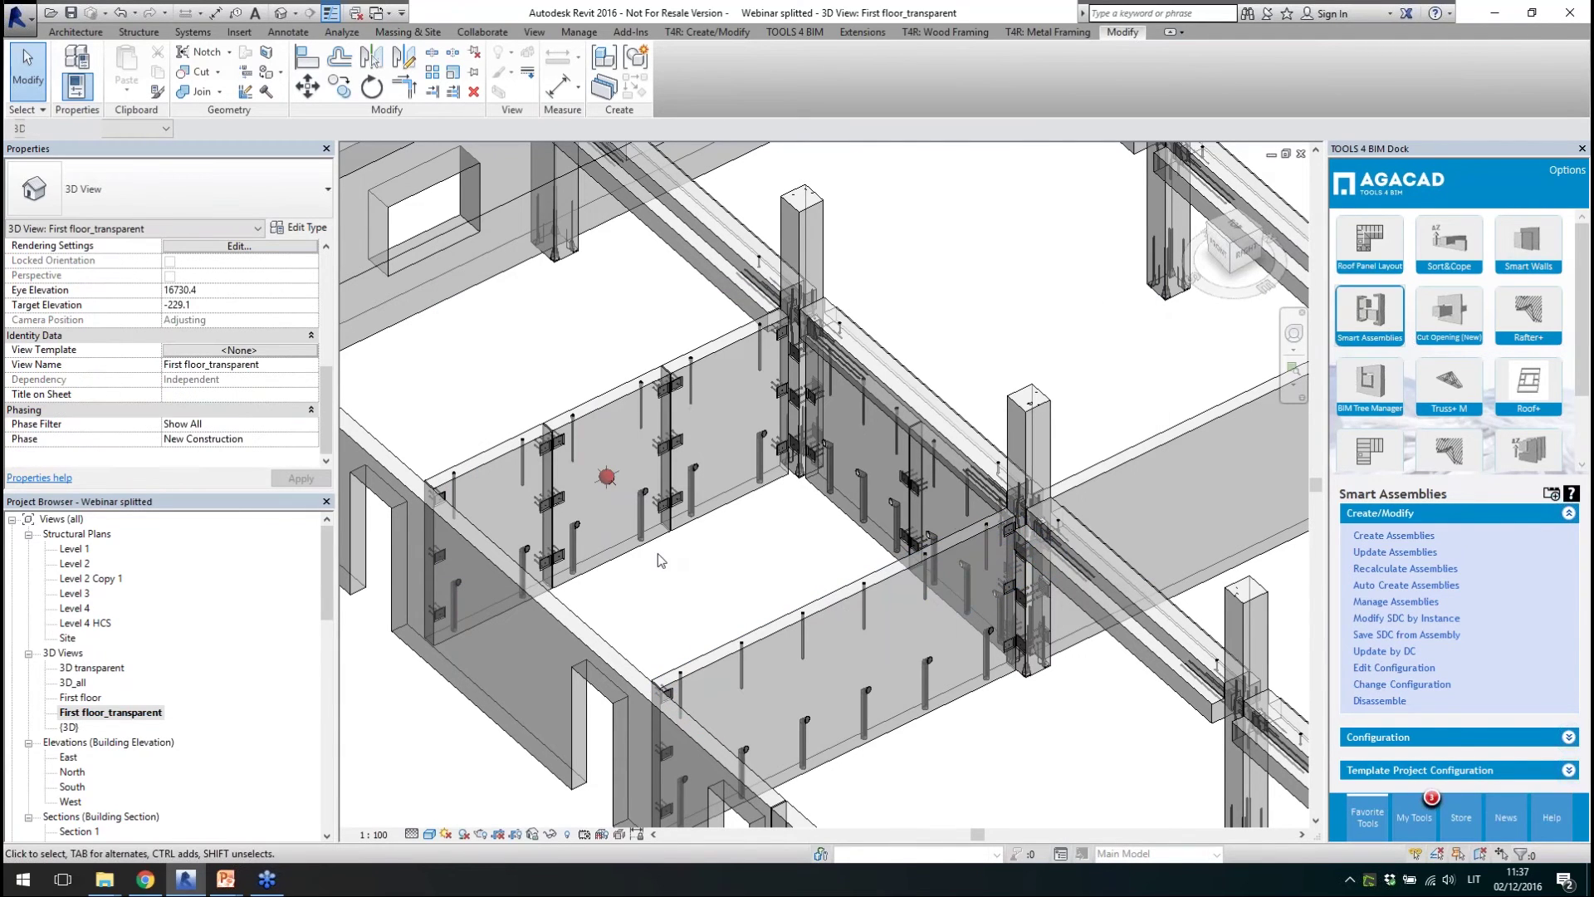
- Select the W-1 wall assembly in the model to check which details belong to it
{"action": "left_click", "coordinate": [624, 558]}
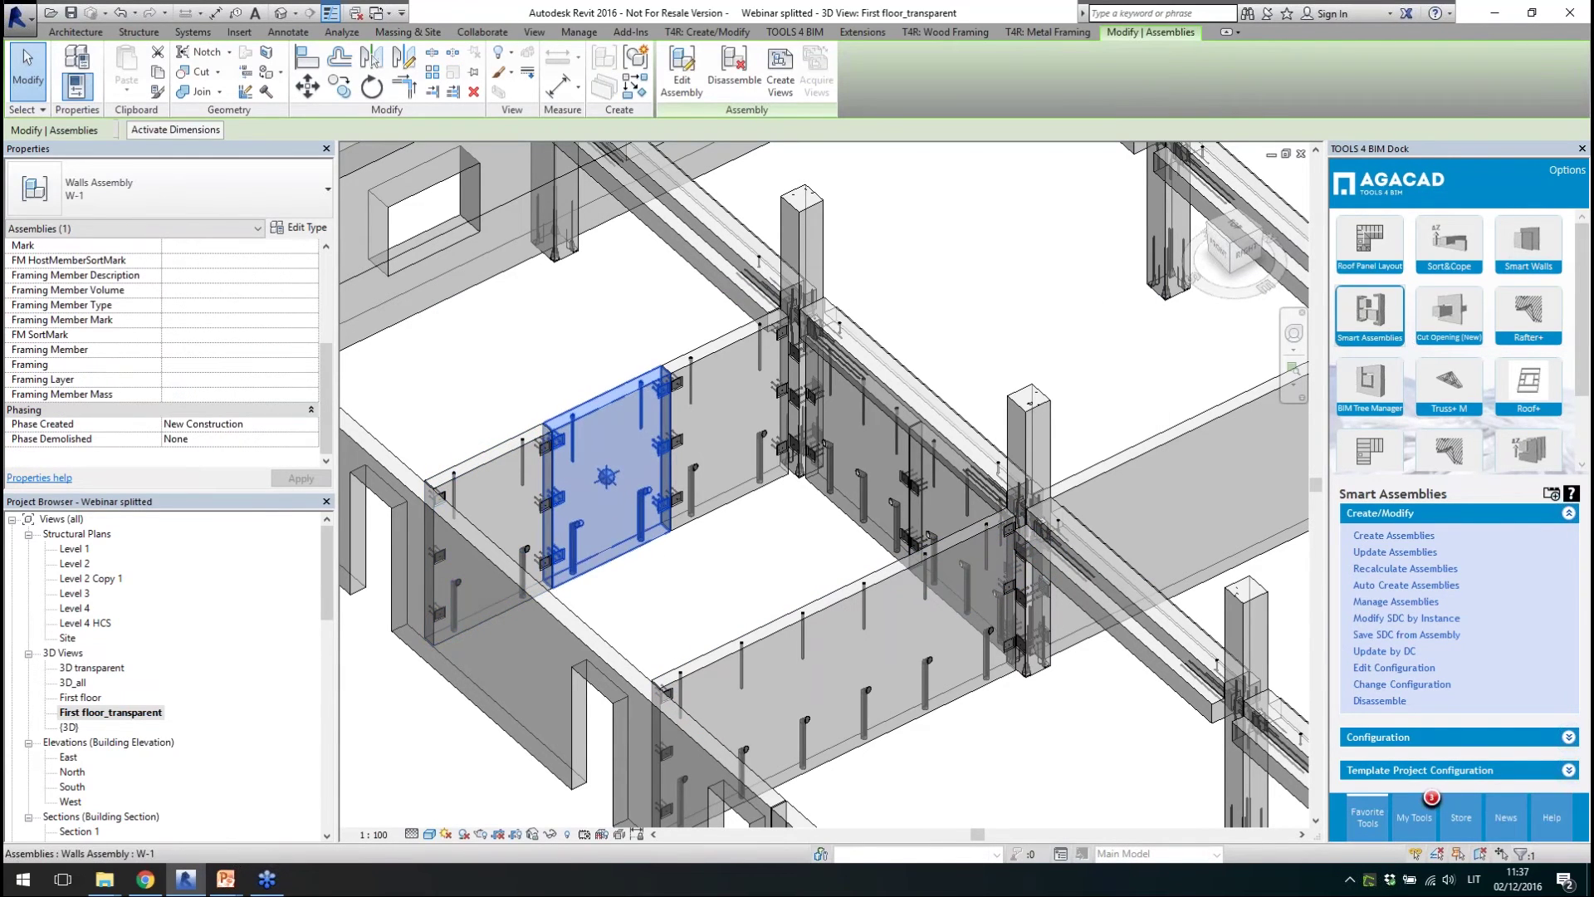
{"action": "left_click", "coordinate": [650, 582]}
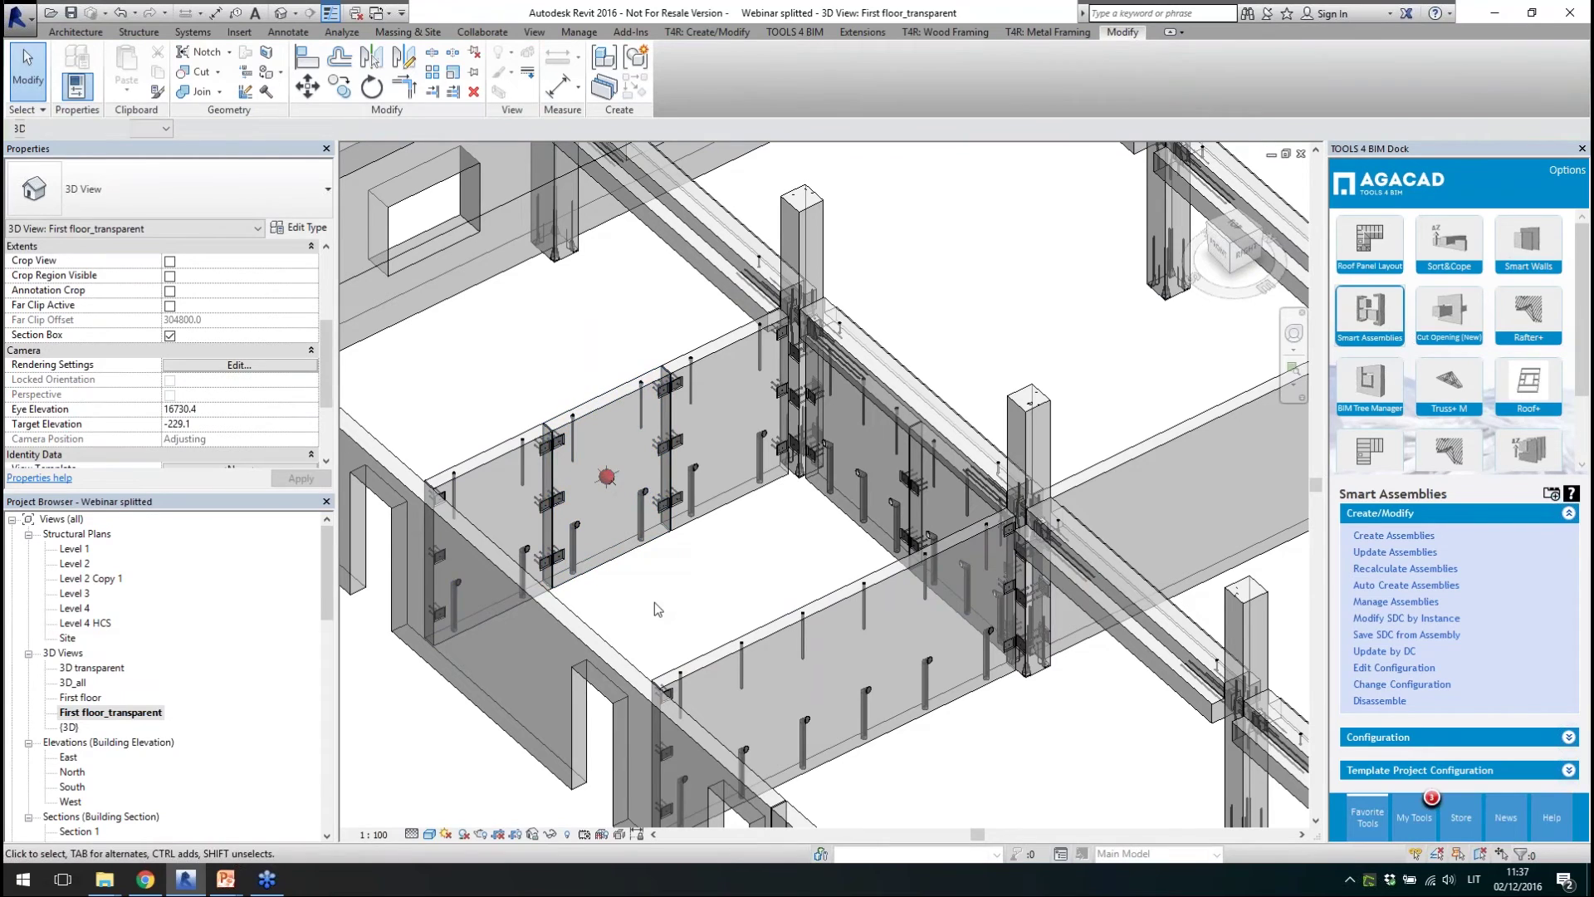
{"action": "left_click", "coordinate": [586, 411]}
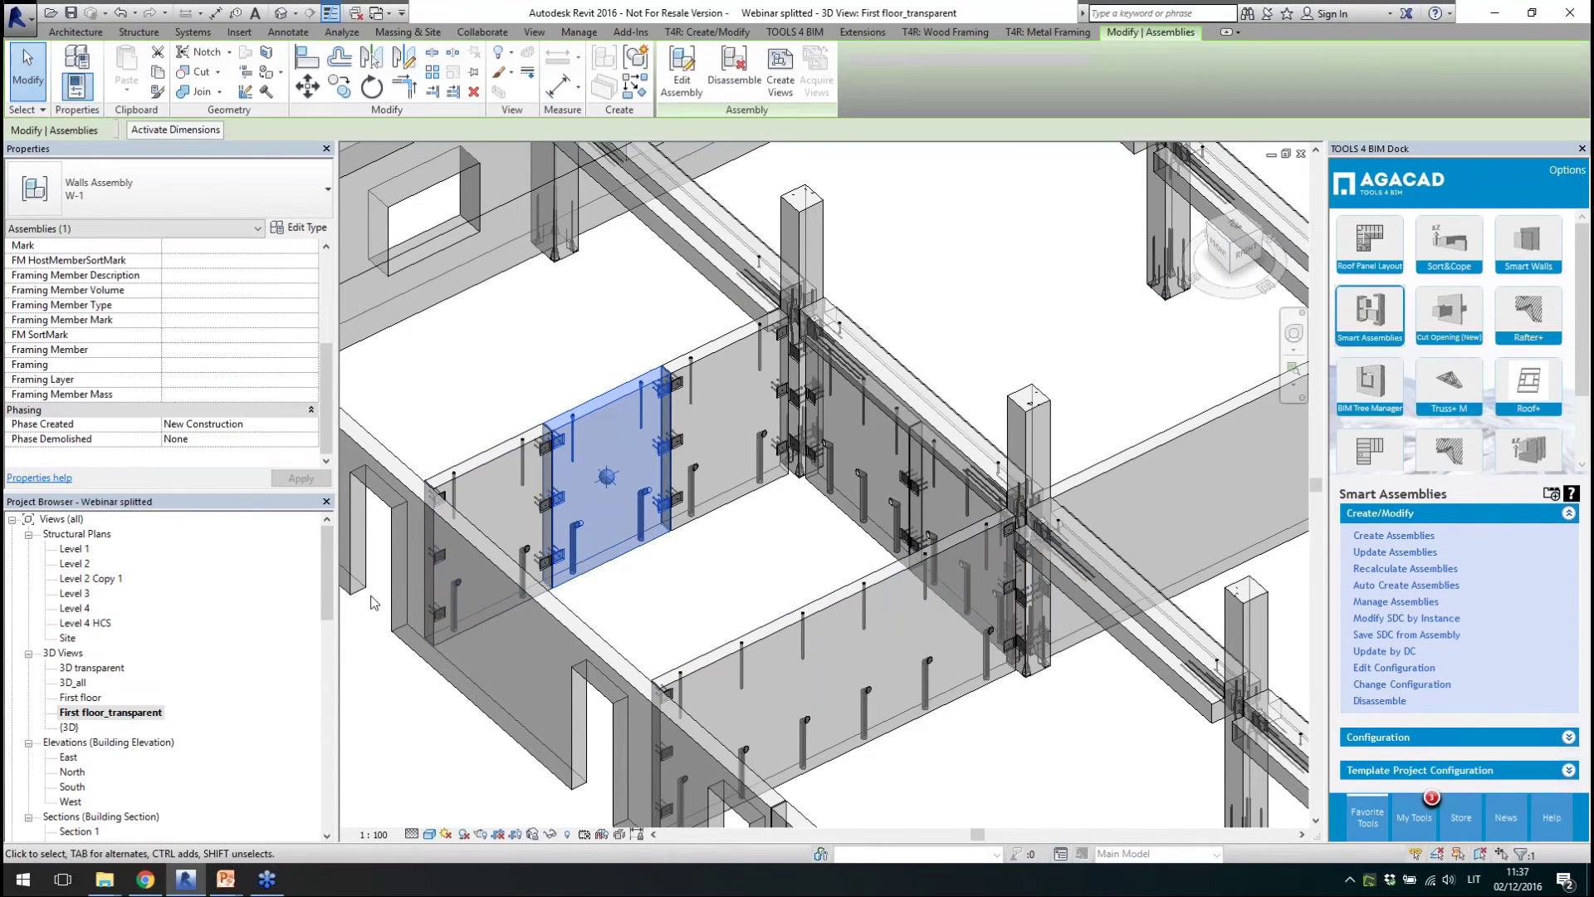
- Open the sheet of the W-1 wall assembly and clear the assembly selection
{"action": "left_click_drag", "start_coordinate": [327, 575], "coordinate": [317, 809]}
{"action": "left_click", "coordinate": [28, 831]}
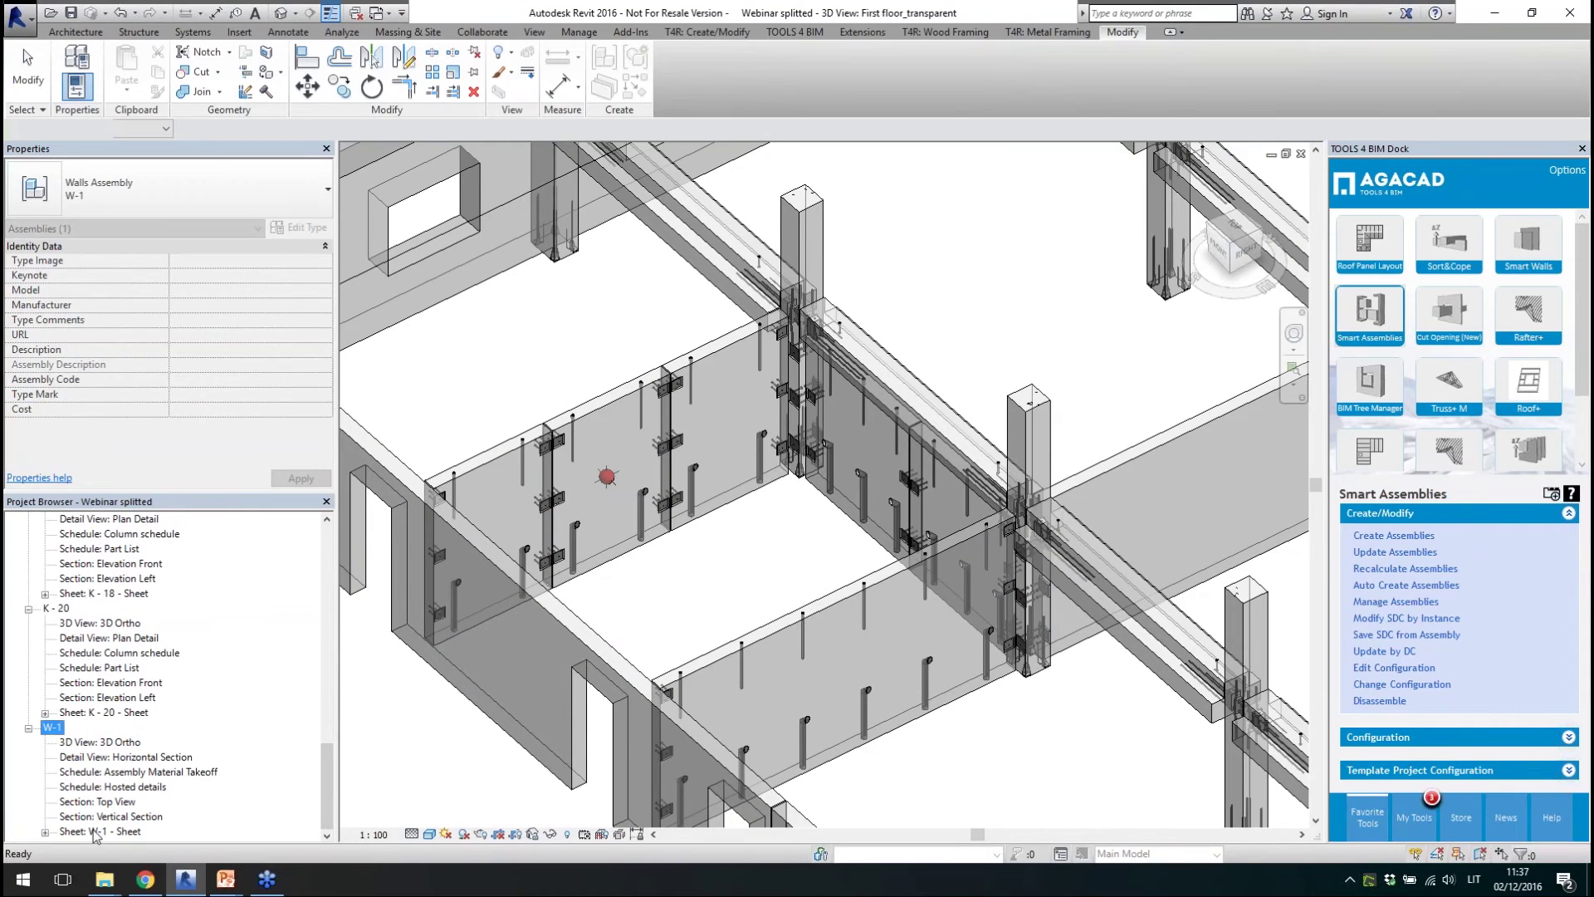
{"action": "left_click", "coordinate": [95, 831]}
{"action": "double_click", "coordinate": [95, 832]}
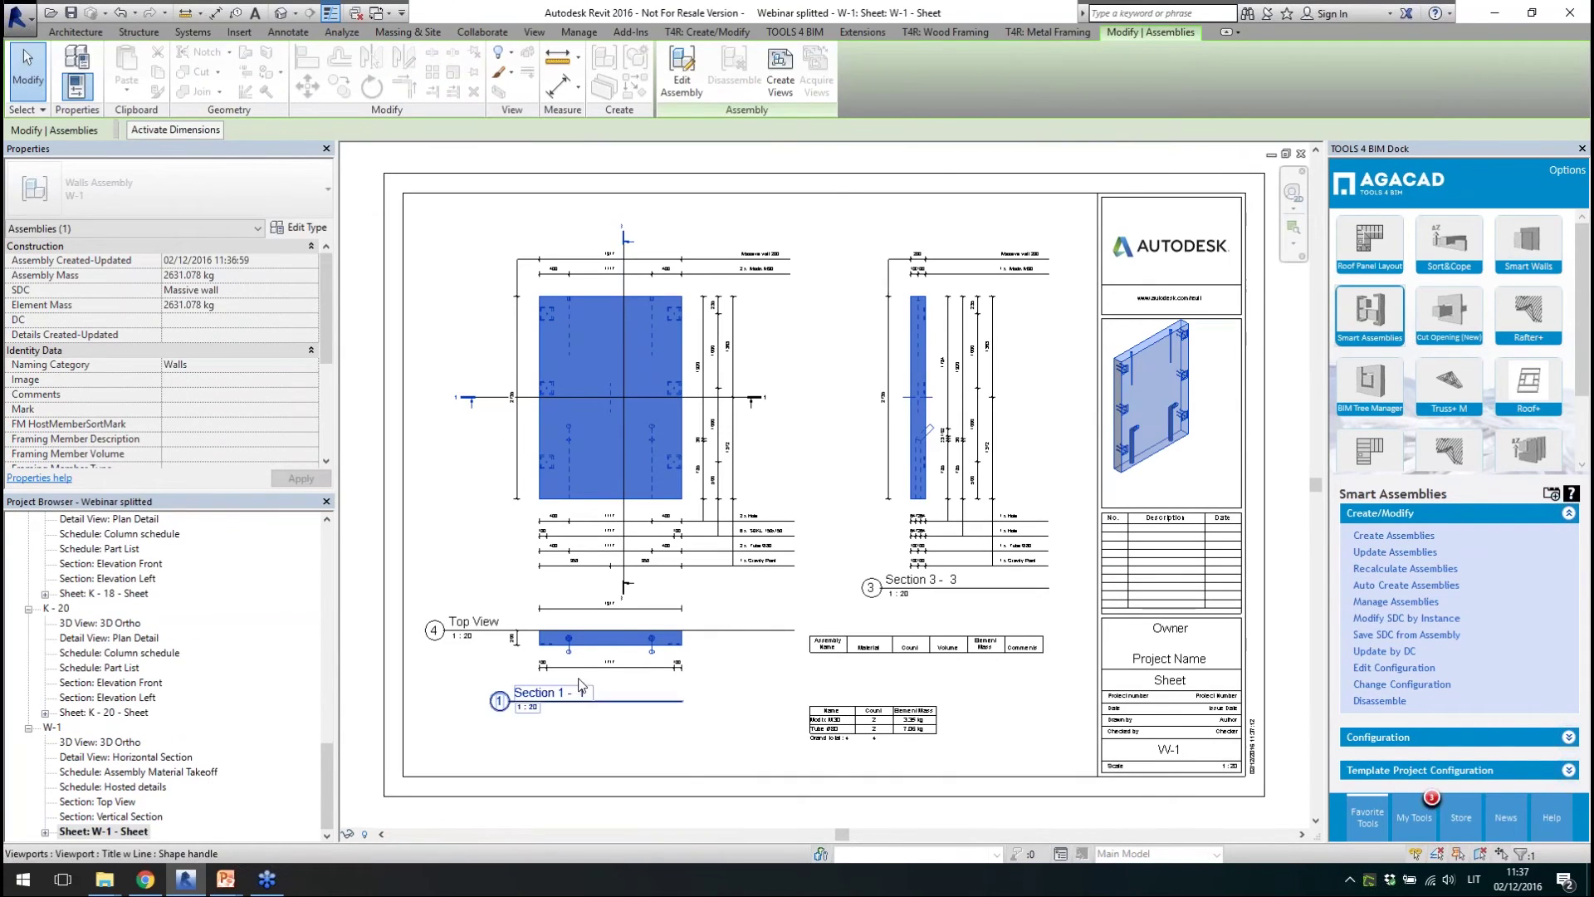
{"action": "left_click", "coordinate": [538, 738]}
- Examine the front view dimensions, Section 3 - 3, 3D view and schedules on the W-1 sheet
{"action": "scroll", "coordinate": [595, 374], "scroll_direction": "up", "scroll_amount": 3}
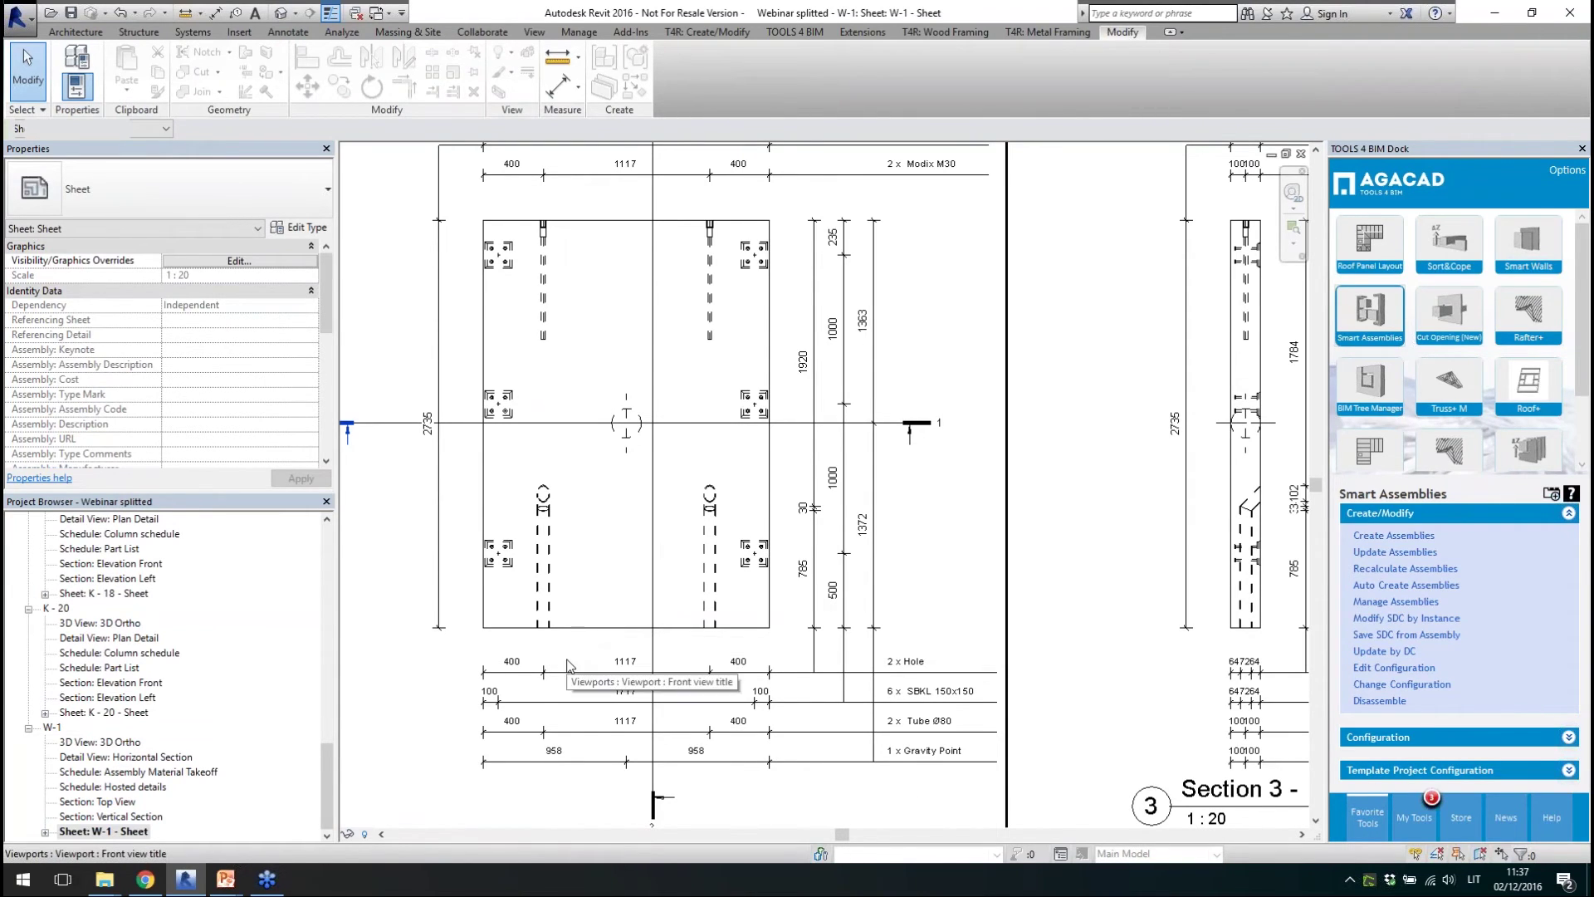
{"action": "scroll", "coordinate": [569, 664], "scroll_direction": "down", "scroll_amount": 1}
{"action": "middle_click_drag", "start_coordinate": [1018, 572], "coordinate": [531, 566]}
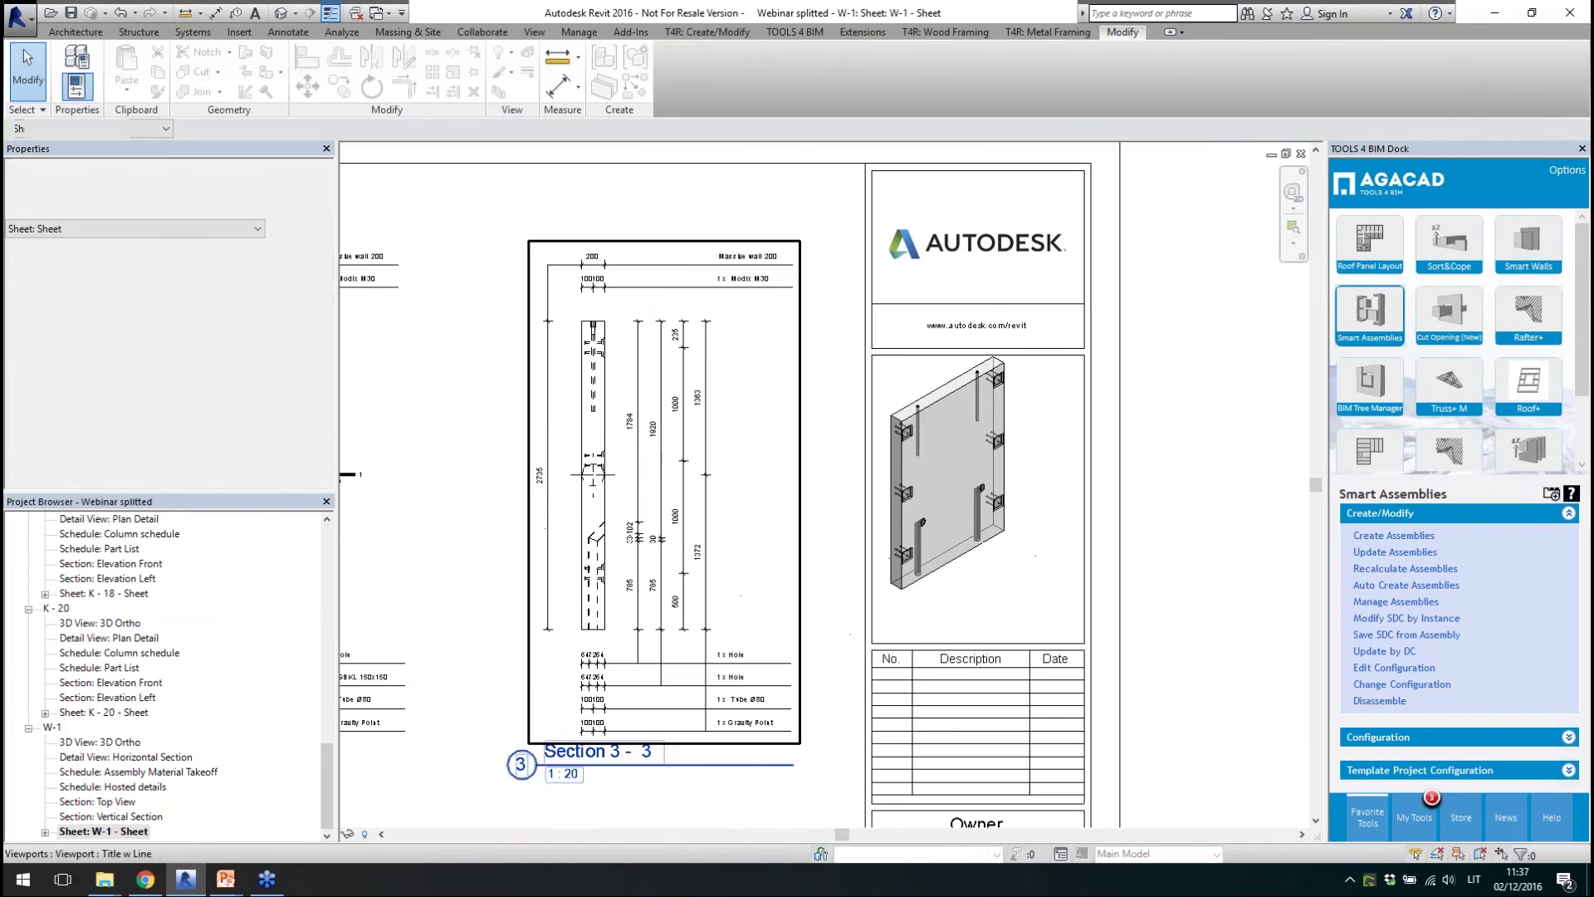
{"action": "scroll", "coordinate": [840, 237], "scroll_direction": "down", "scroll_amount": 3}
{"action": "scroll", "coordinate": [690, 759], "scroll_direction": "up", "scroll_amount": 5}
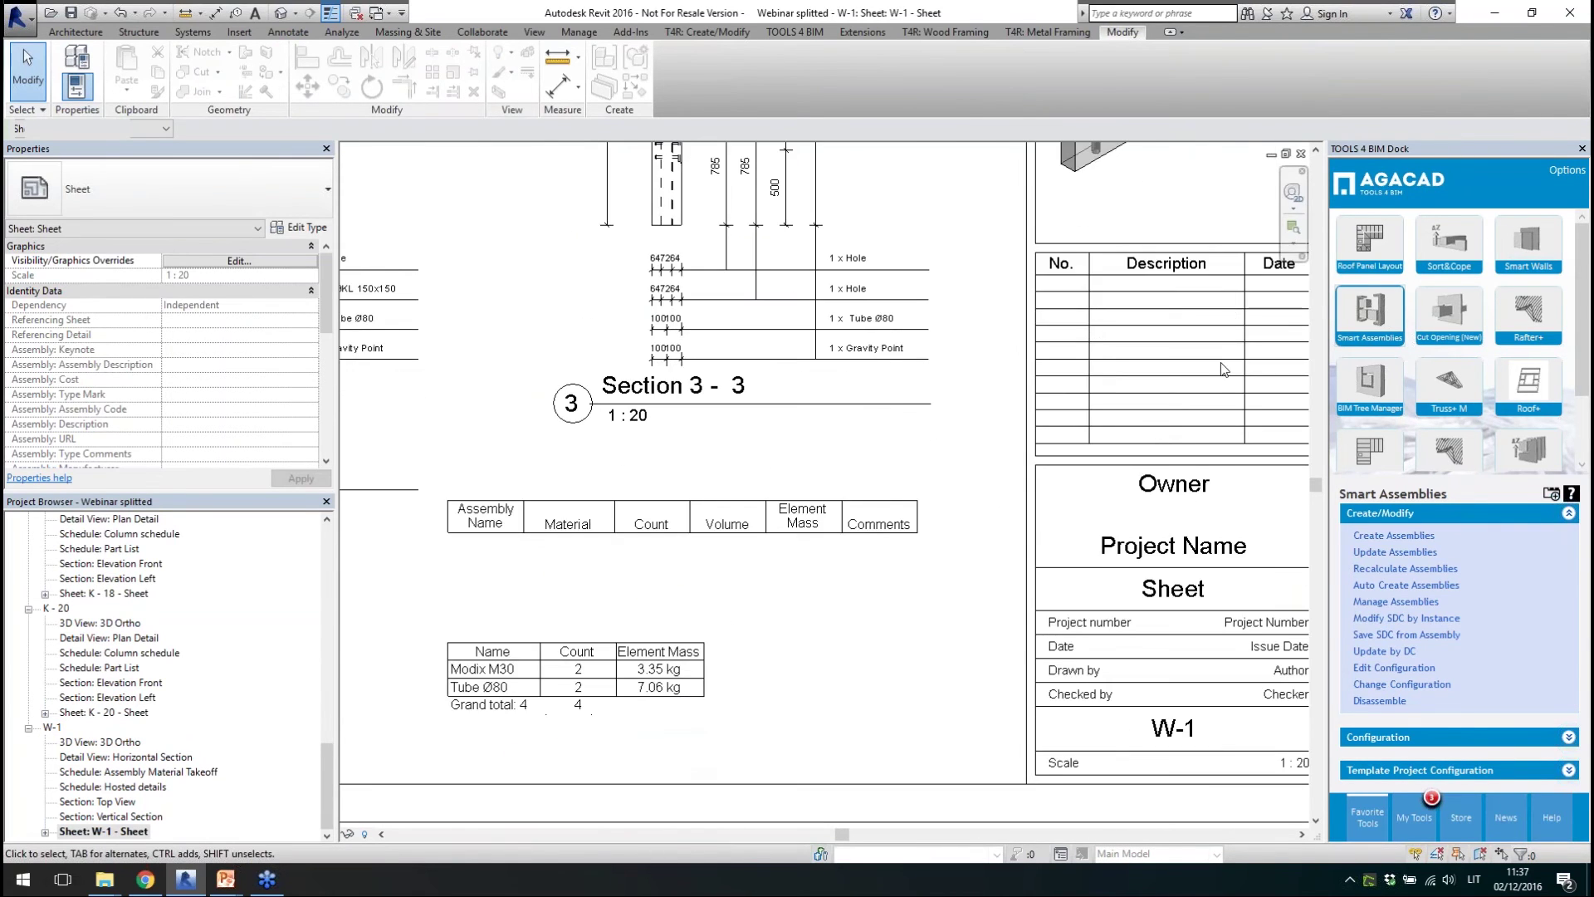
{"action": "scroll", "coordinate": [1222, 365], "scroll_direction": "down", "scroll_amount": 4}
{"action": "scroll", "coordinate": [830, 448], "scroll_direction": "down", "scroll_amount": 2}
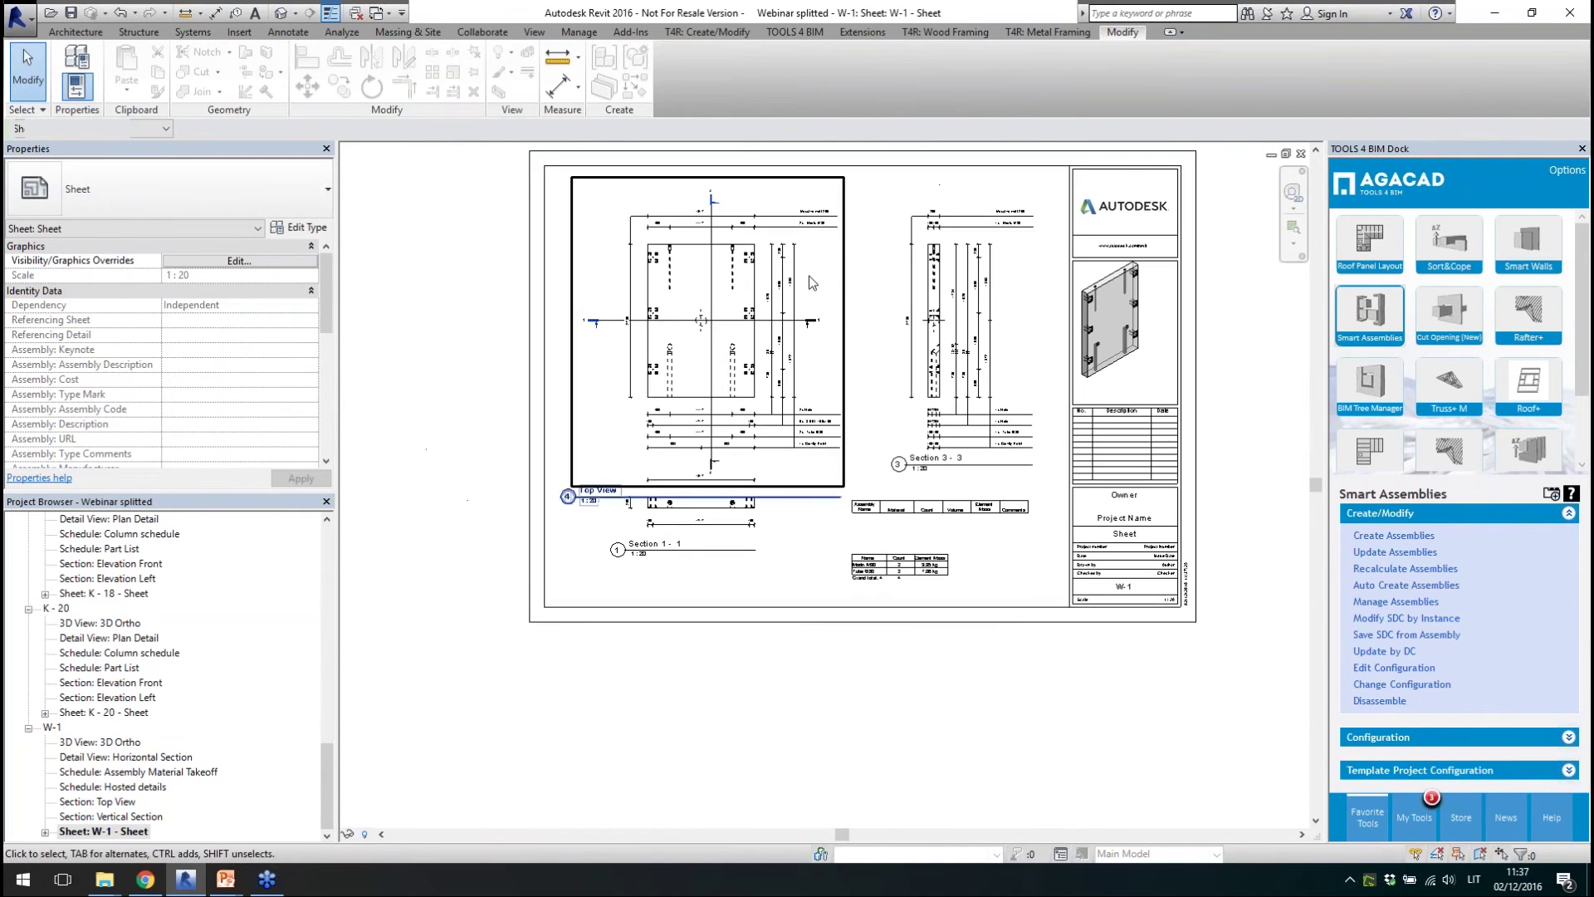
- Return to the default 3D view of the whole building and open the Smart Assemblies configuration options
{"action": "left_click", "coordinate": [281, 12]}
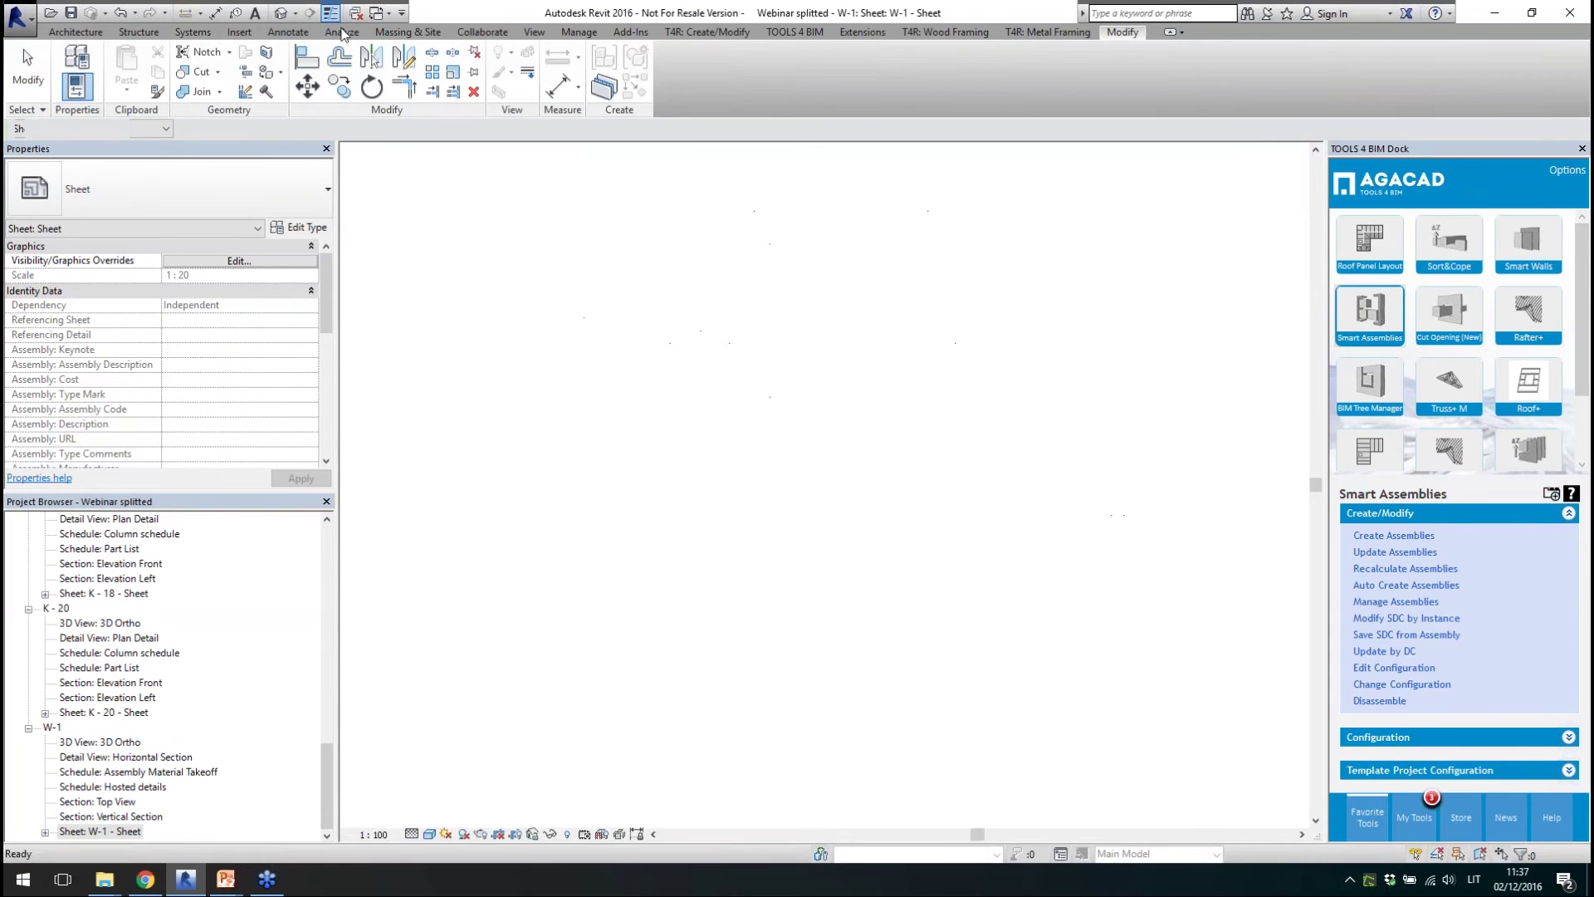
{"action": "scroll", "coordinate": [948, 249], "scroll_direction": "down", "scroll_amount": 3}
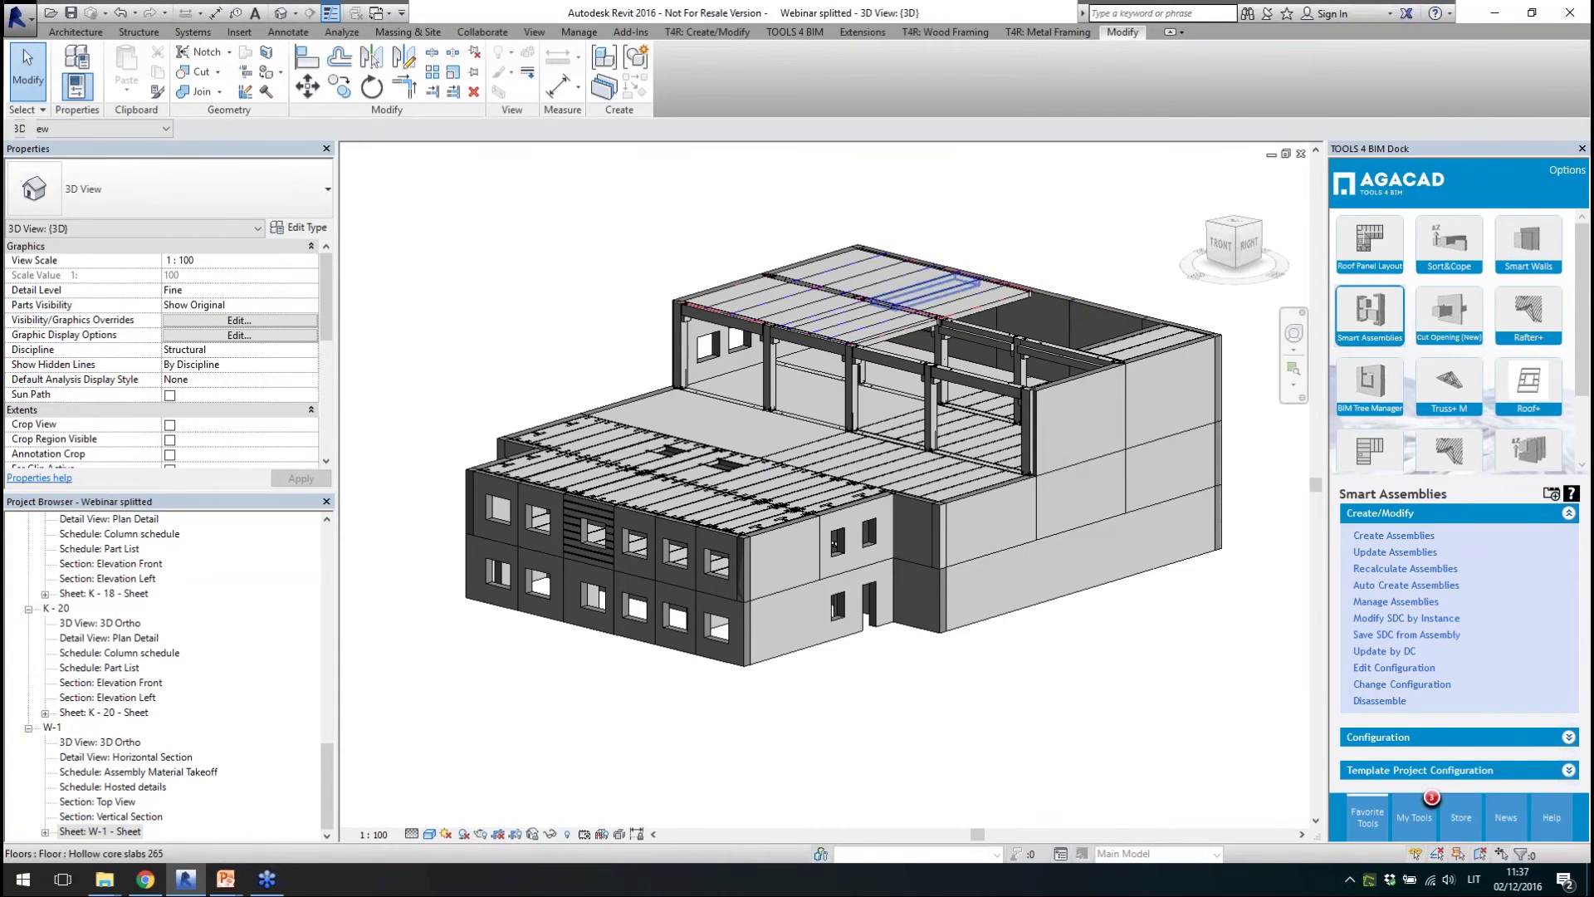
{"action": "scroll", "coordinate": [1104, 676], "scroll_direction": "up", "scroll_amount": 1}
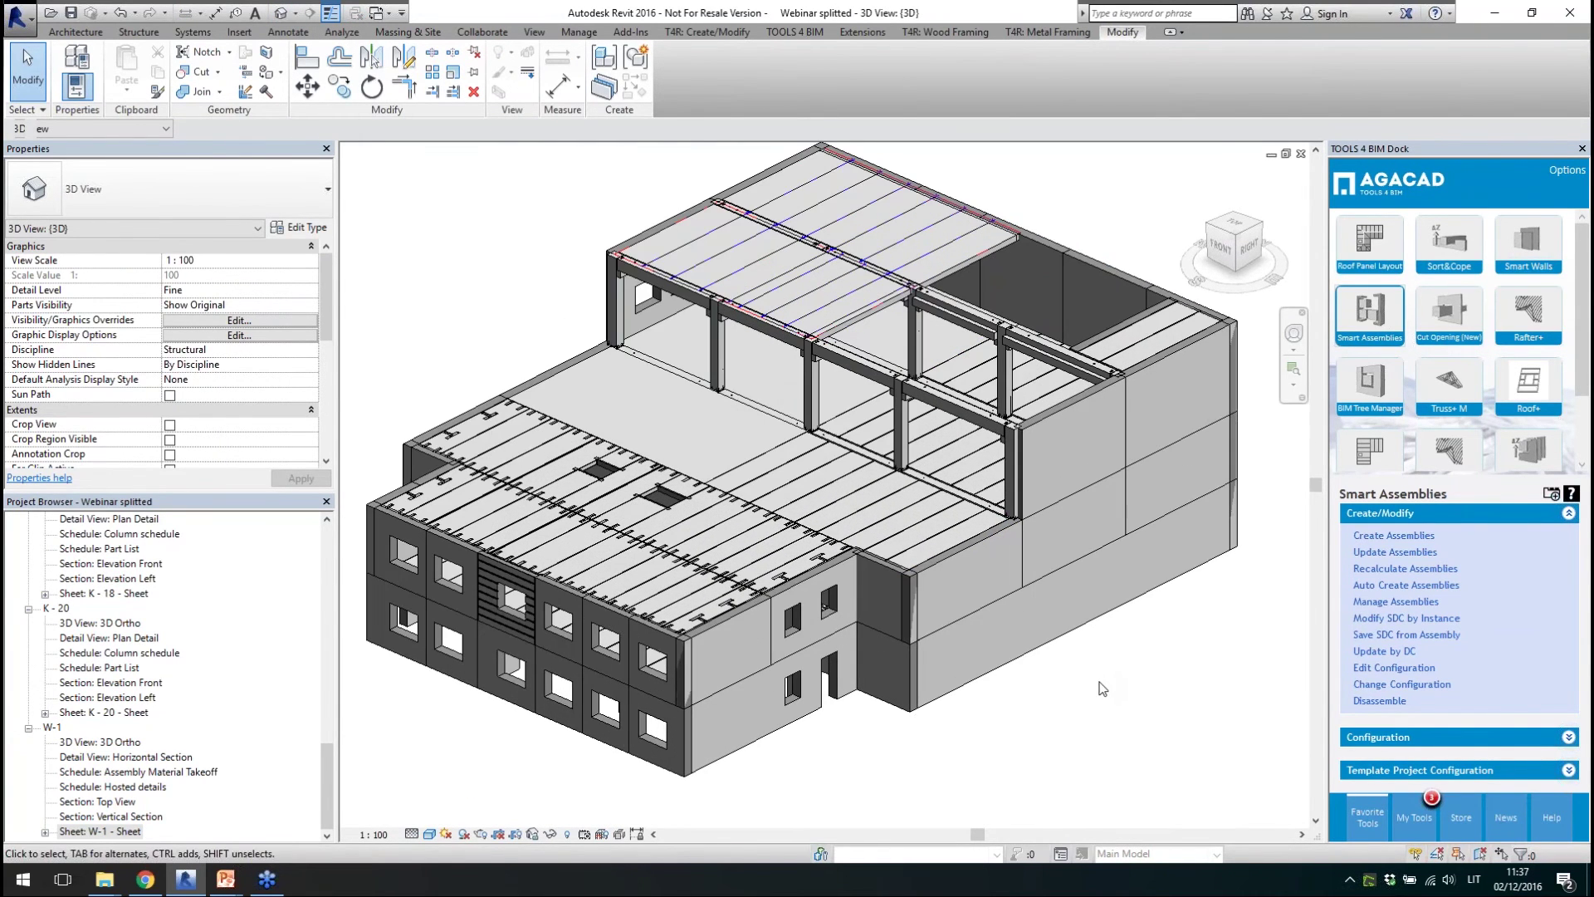
{"action": "left_click", "coordinate": [1451, 736]}
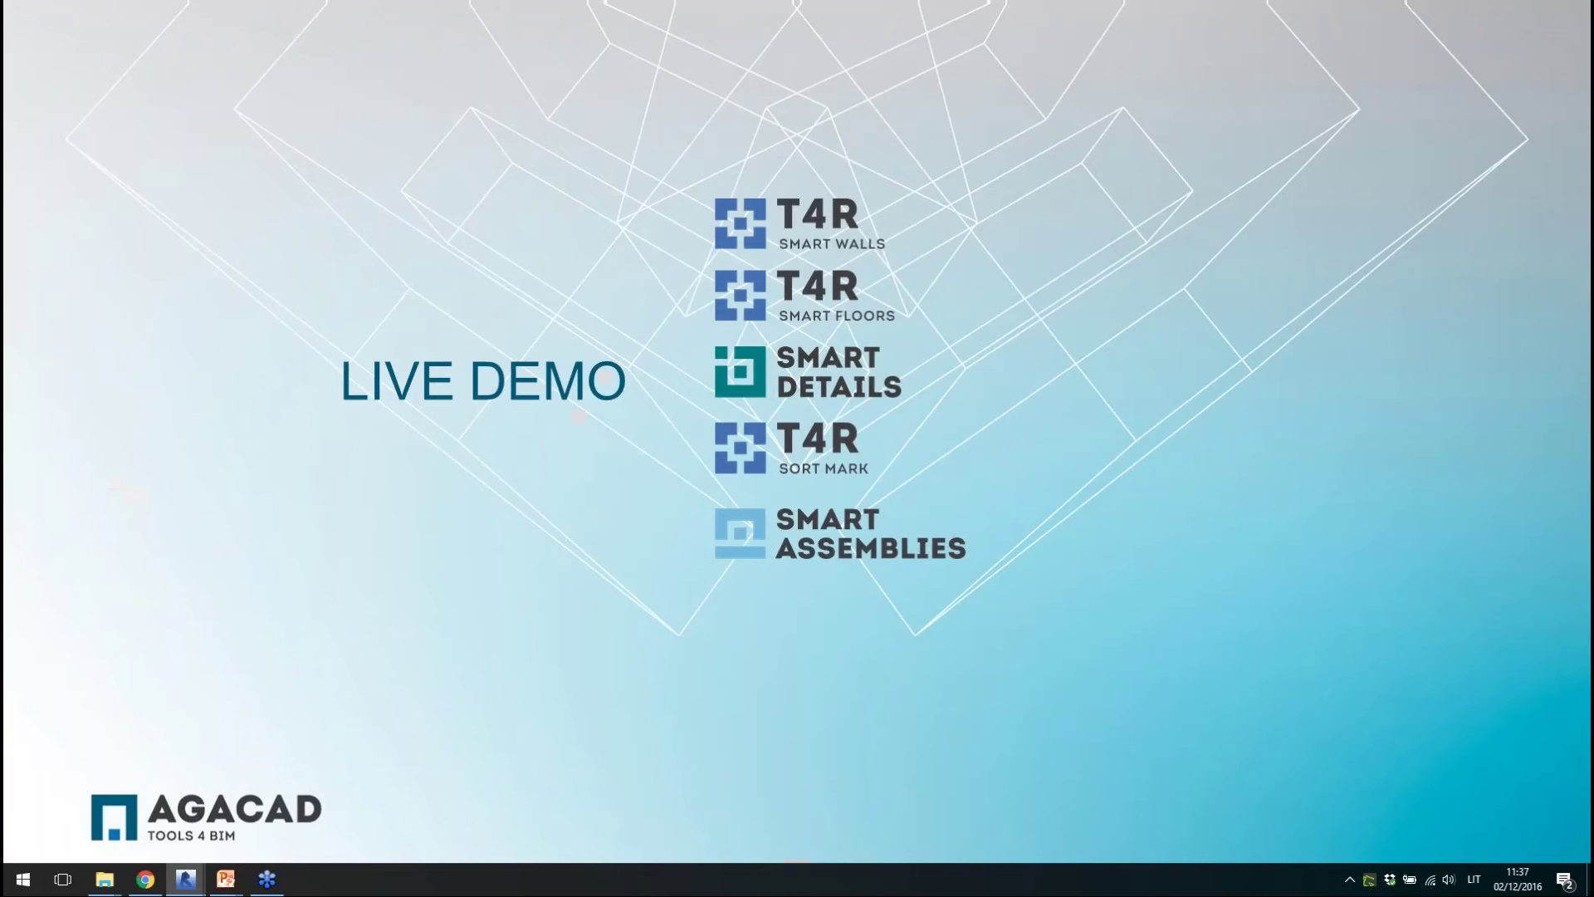
- Bring up the Shop Drawing Configurations window for Massive wall and check which view types the Elevation Back row offers
{"action": "mouse_move", "coordinate": [185, 879]}
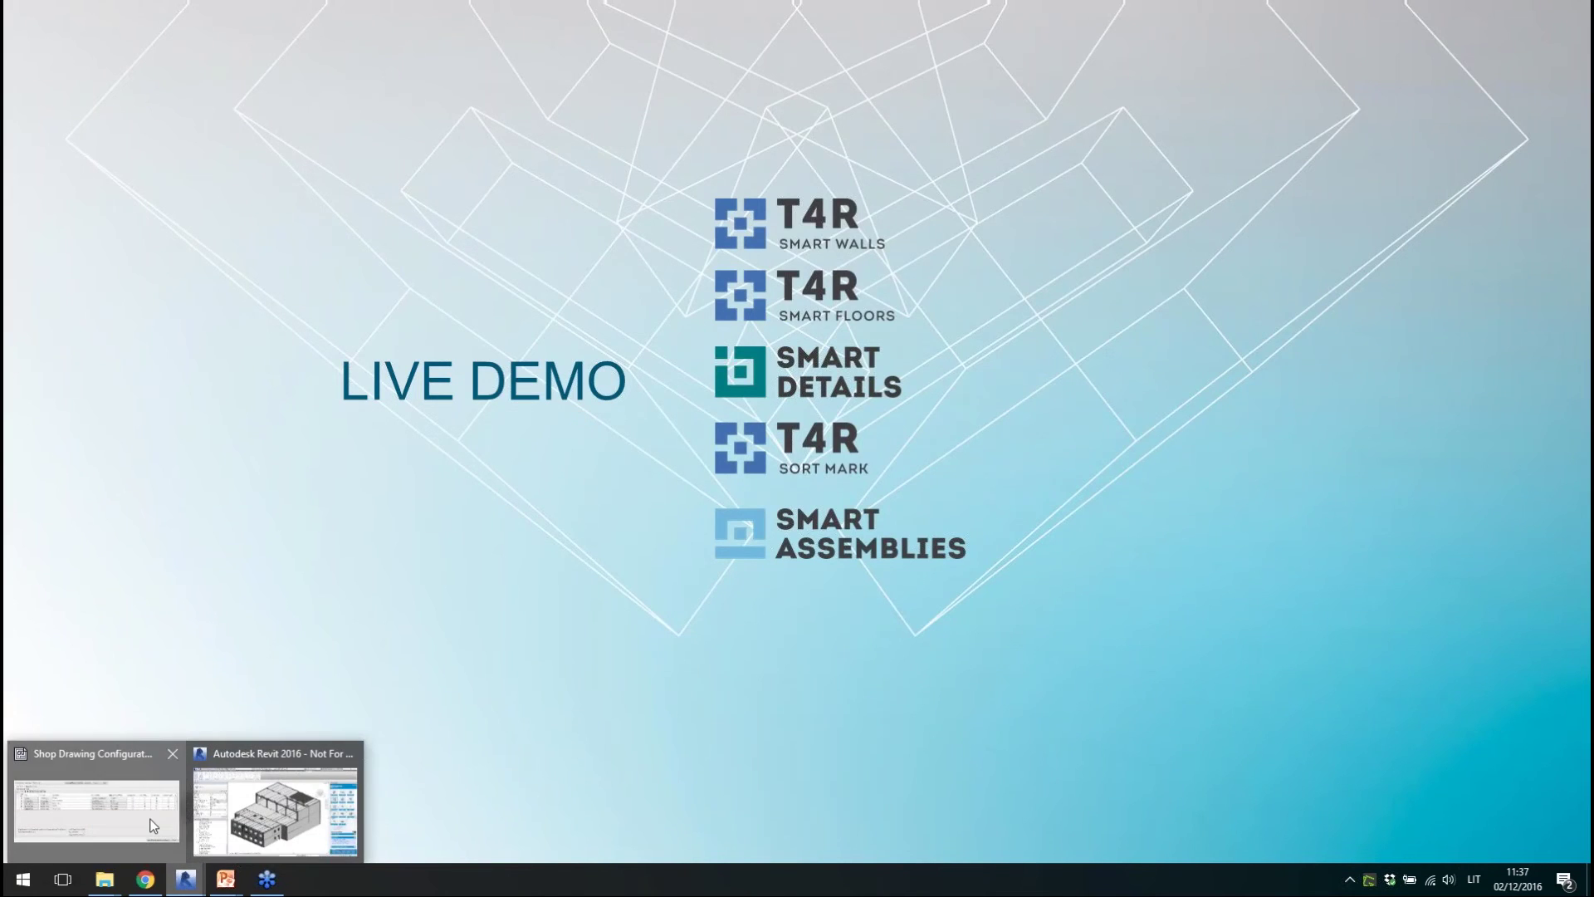
{"action": "left_click", "coordinate": [99, 801]}
{"action": "mouse_move", "coordinate": [709, 40]}
{"action": "left_mouse_down"}
{"action": "mouse_move", "coordinate": [765, 94]}
{"action": "mouse_move", "coordinate": [753, 114]}
{"action": "left_mouse_up"}
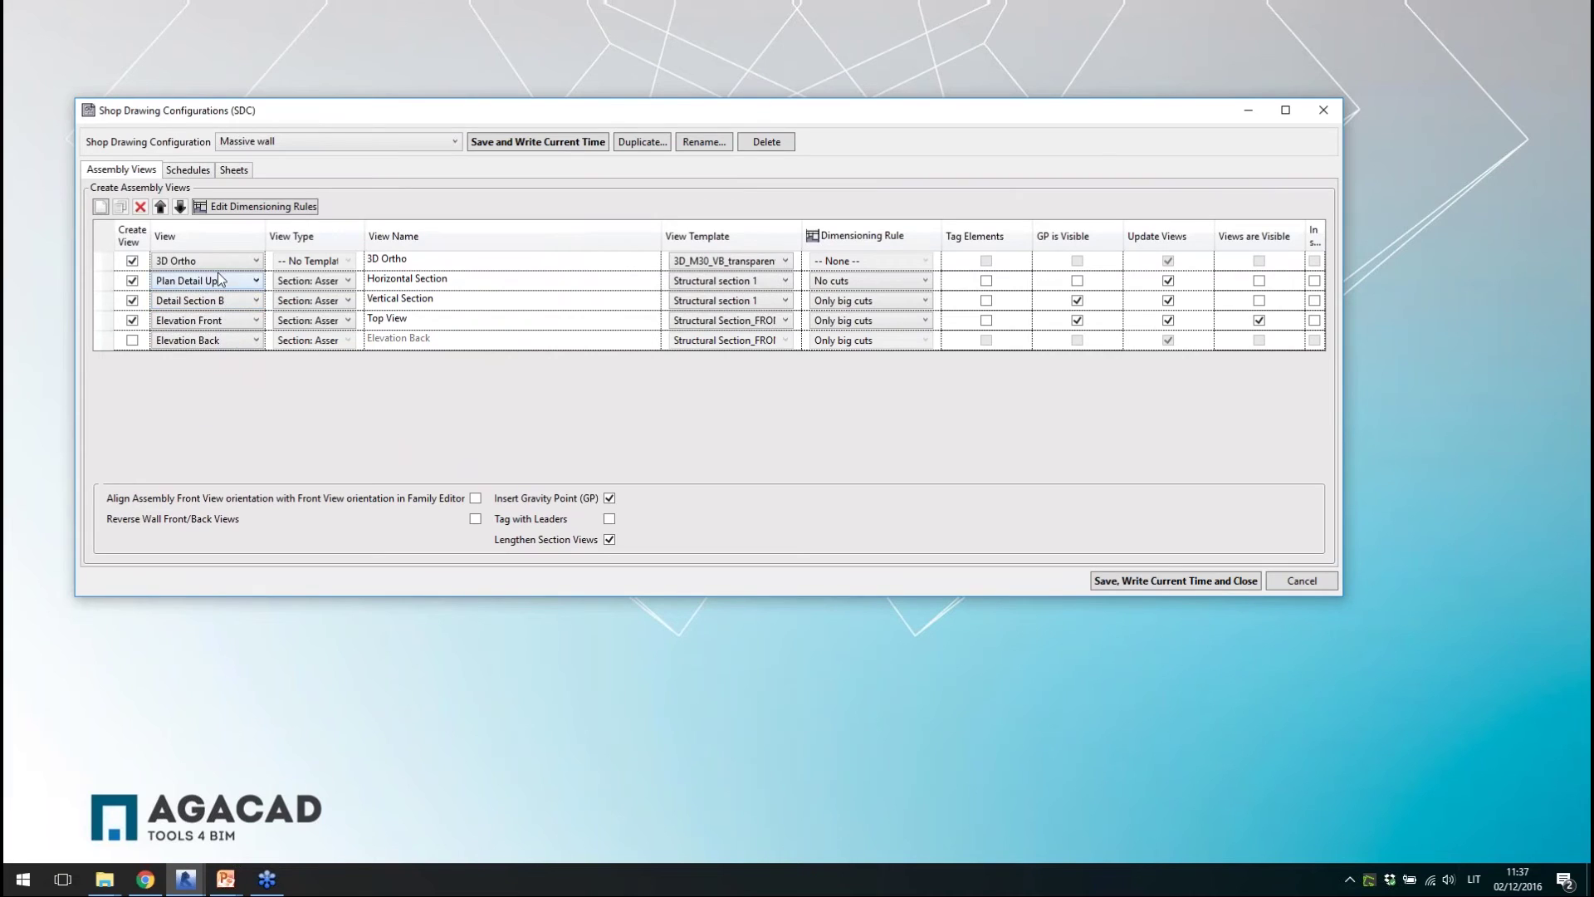
{"action": "left_click", "coordinate": [198, 340]}
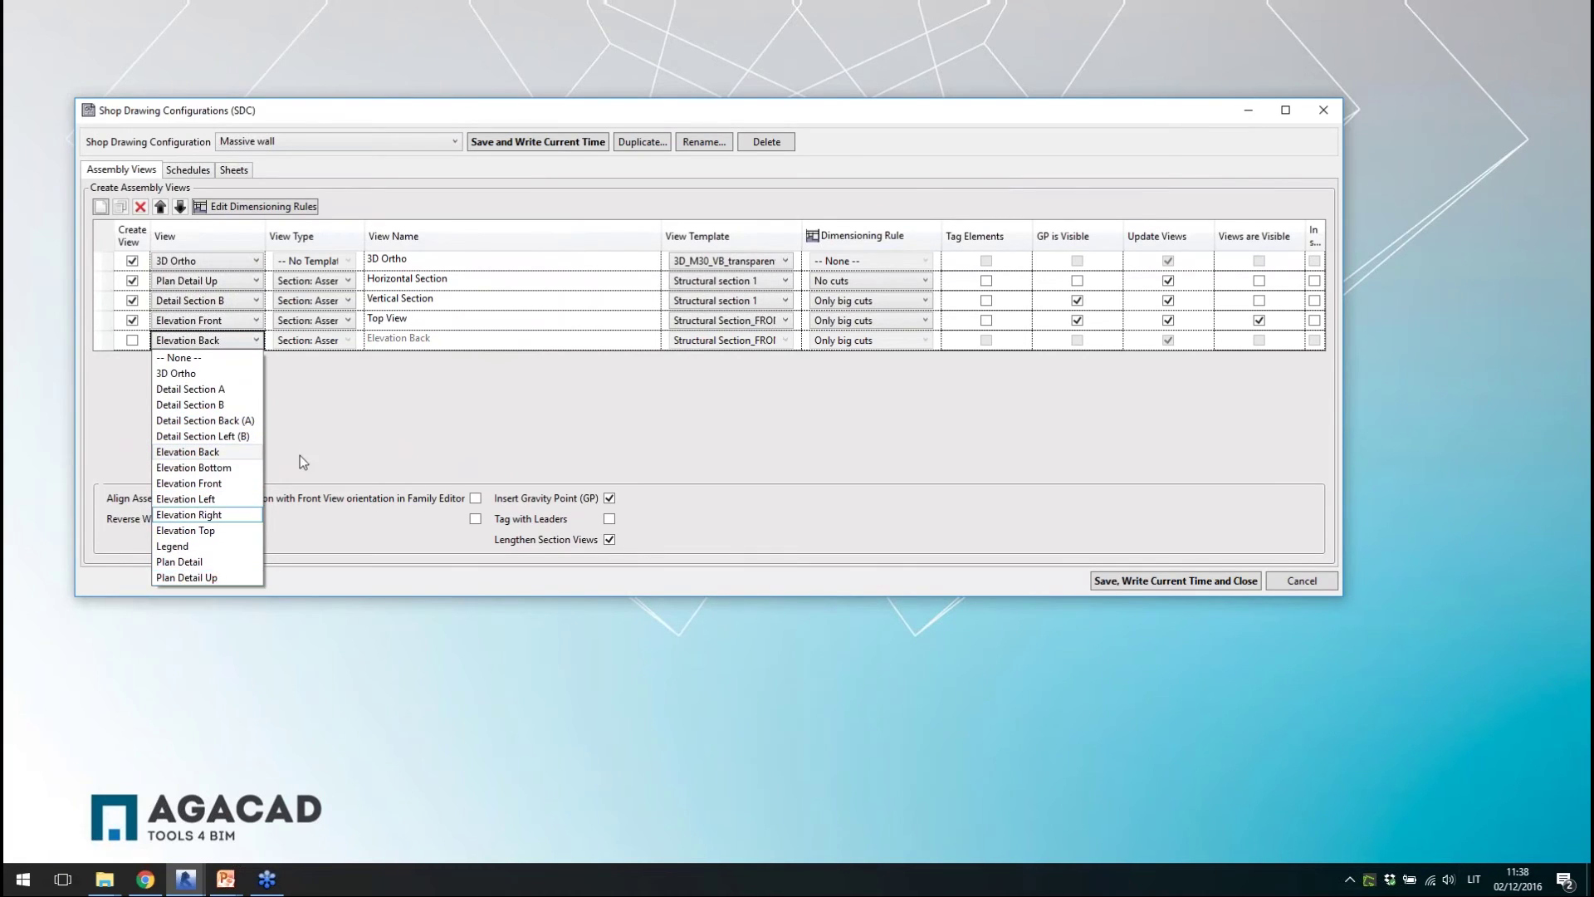
{"action": "left_click", "coordinate": [347, 434]}
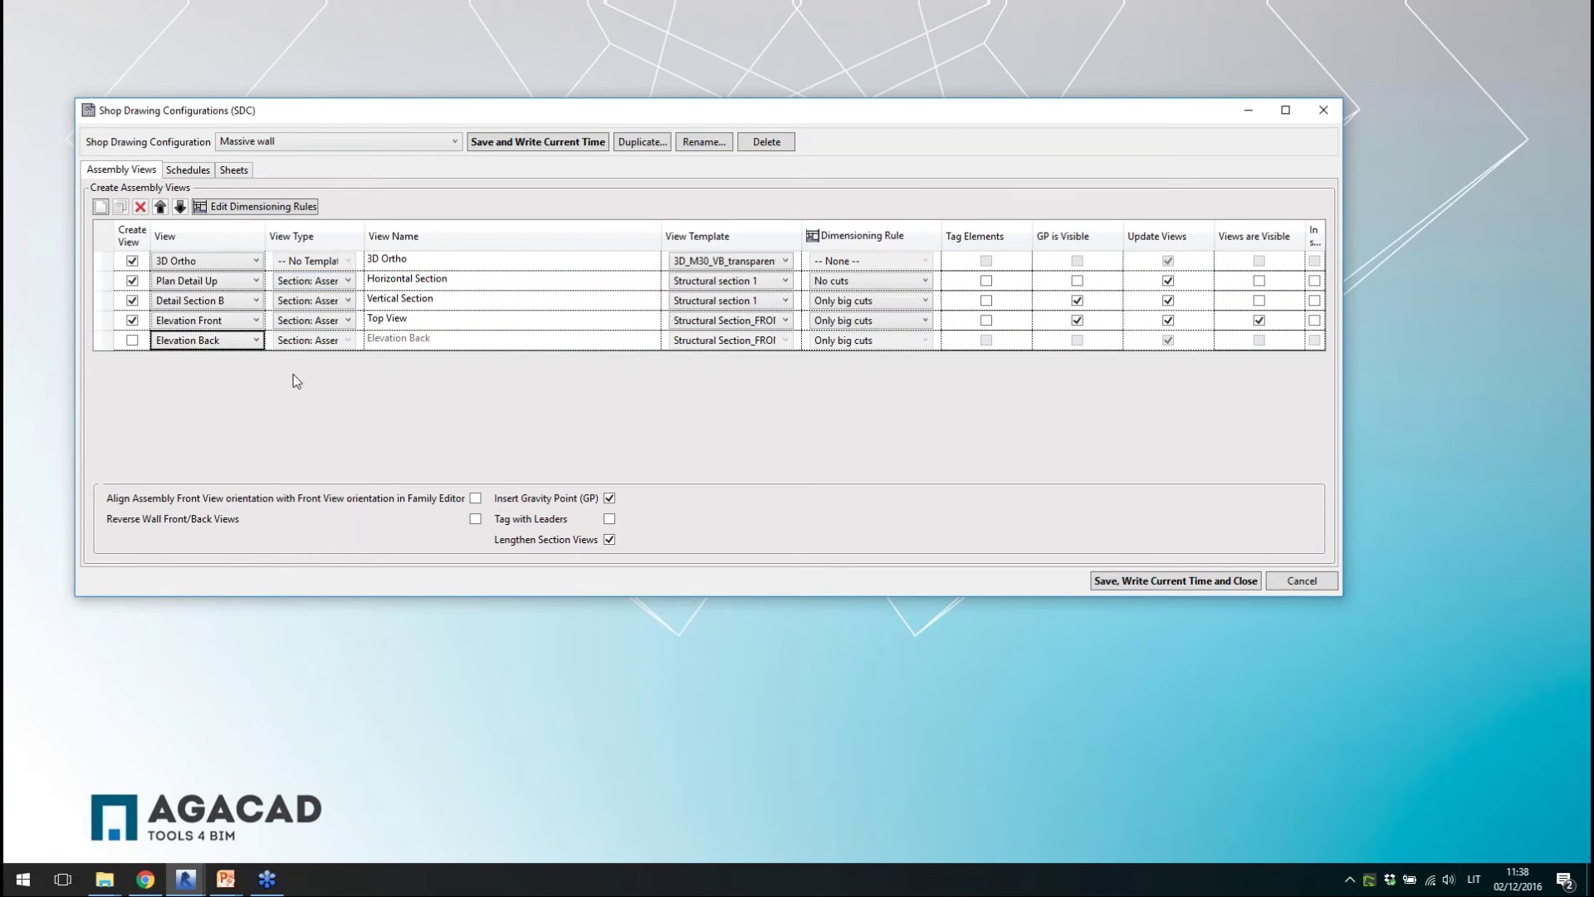
- Rename the Plan Detail Up assembly view of the Massive wall configuration to fff
{"action": "left_click", "coordinate": [470, 263]}
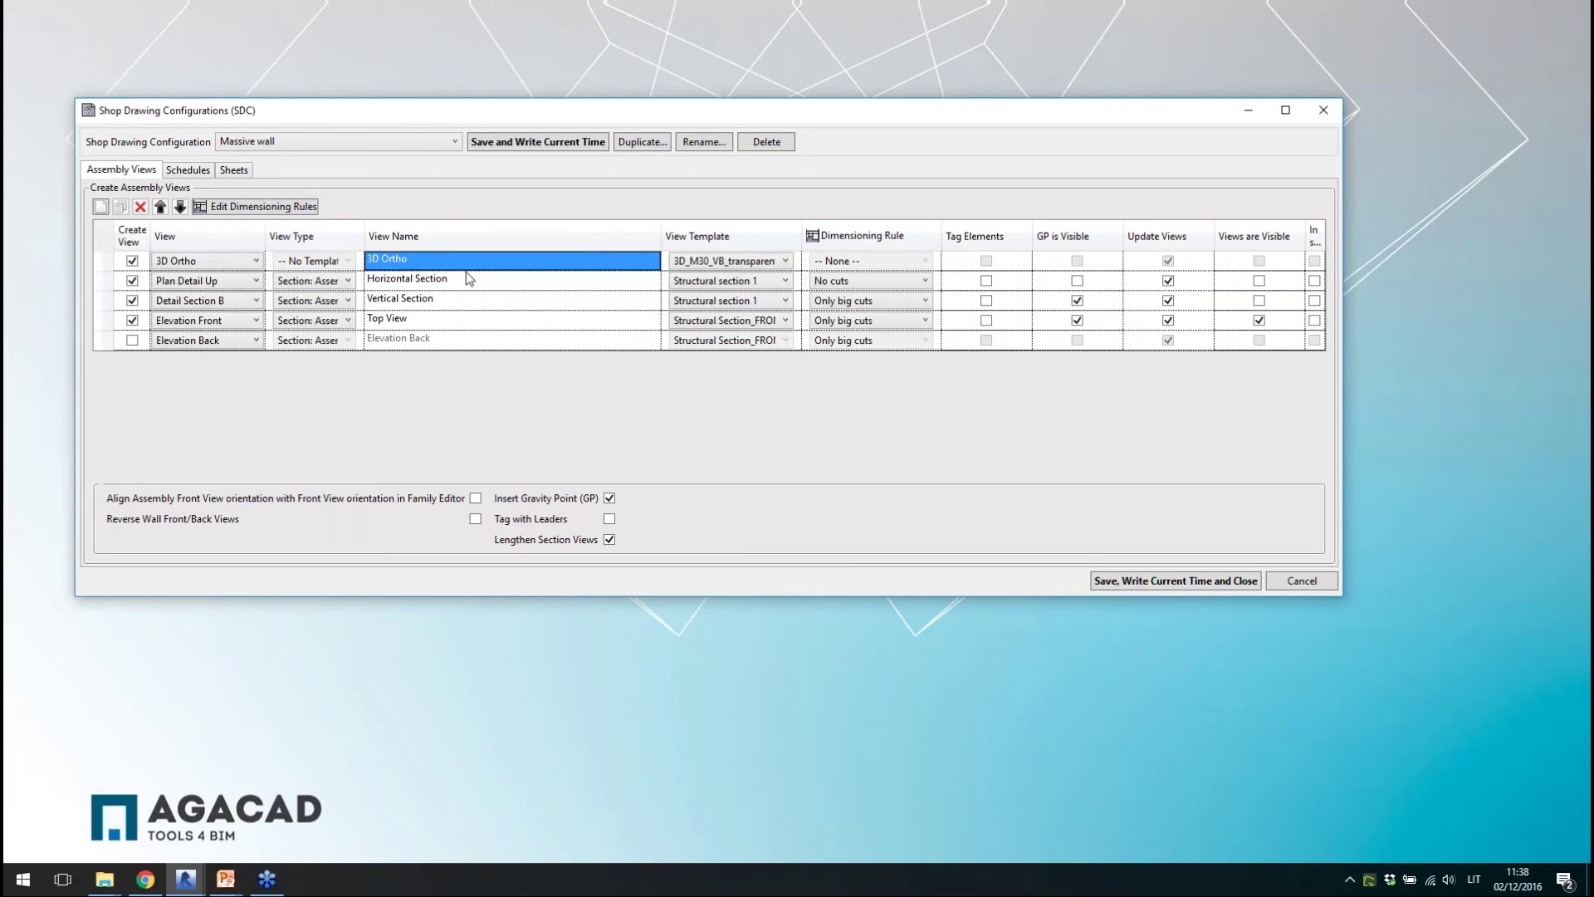
{"action": "left_click", "coordinate": [466, 274]}
{"action": "type", "text": "fff"}
{"action": "left_click", "coordinate": [485, 302]}
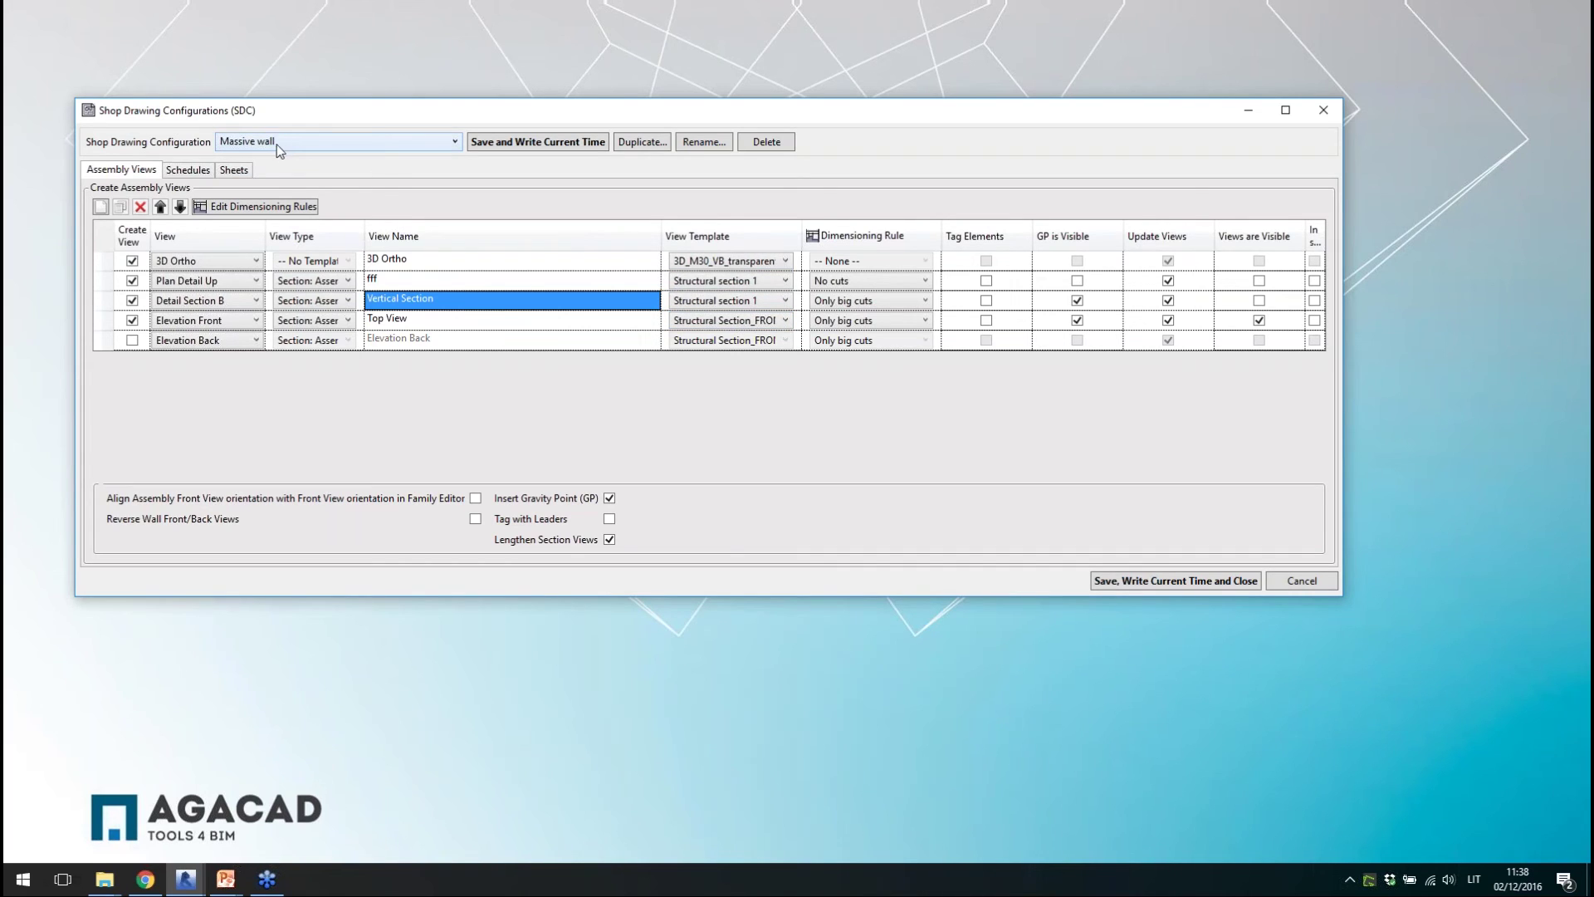
- Check the dimensioning rules offered for the Vertical Section view, and open the dimensioning rule editor to look through its saved rules
{"action": "left_click", "coordinate": [877, 301]}
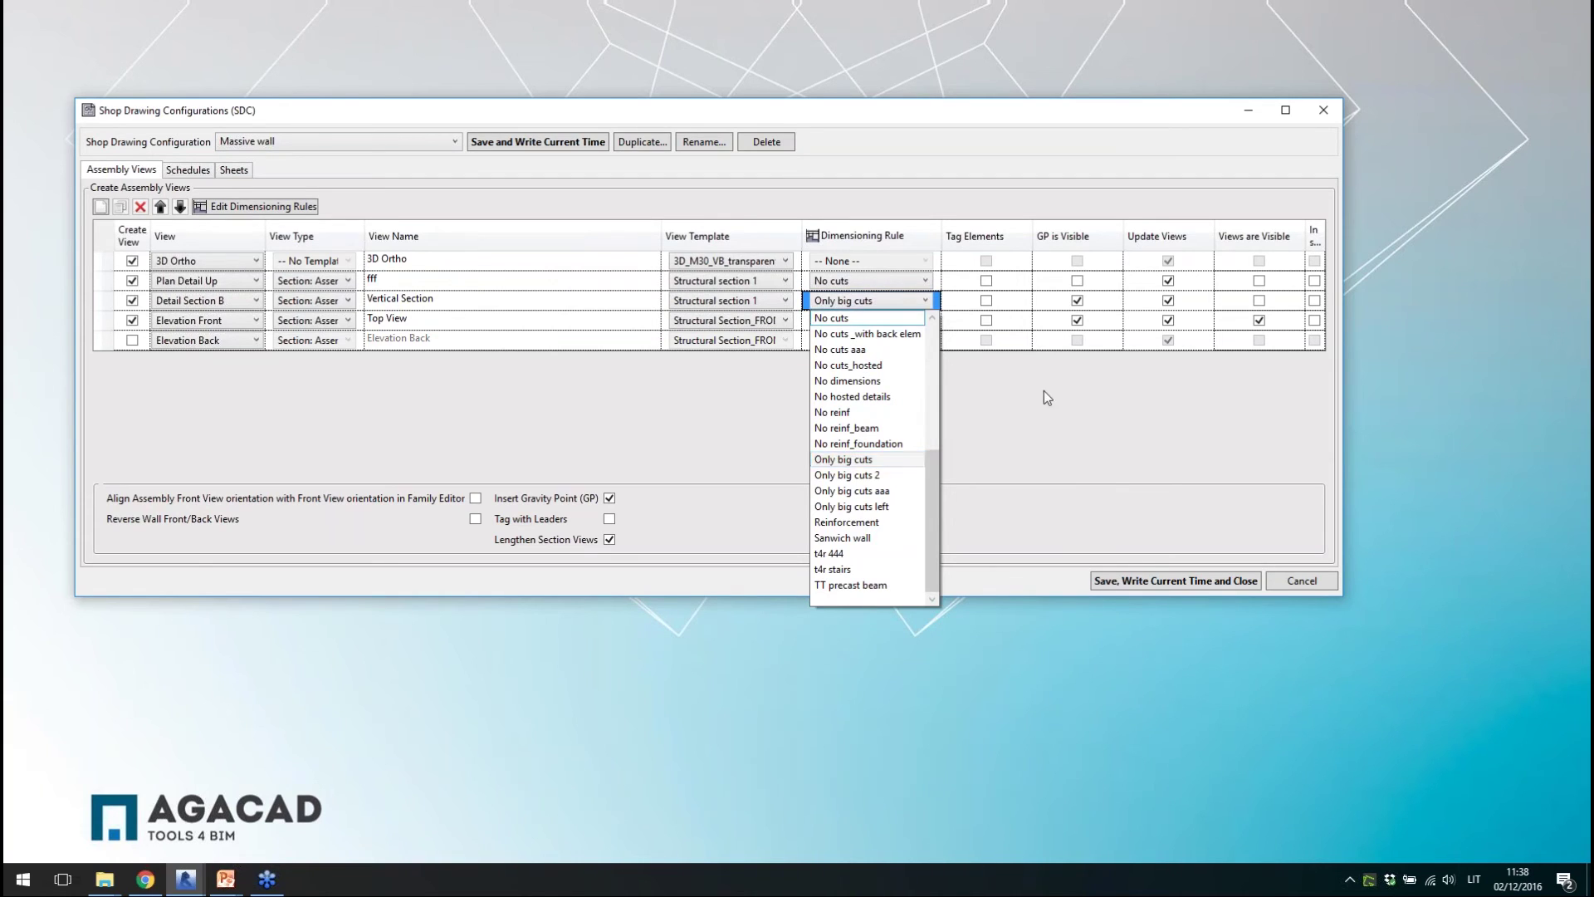
{"action": "left_click", "coordinate": [1059, 420]}
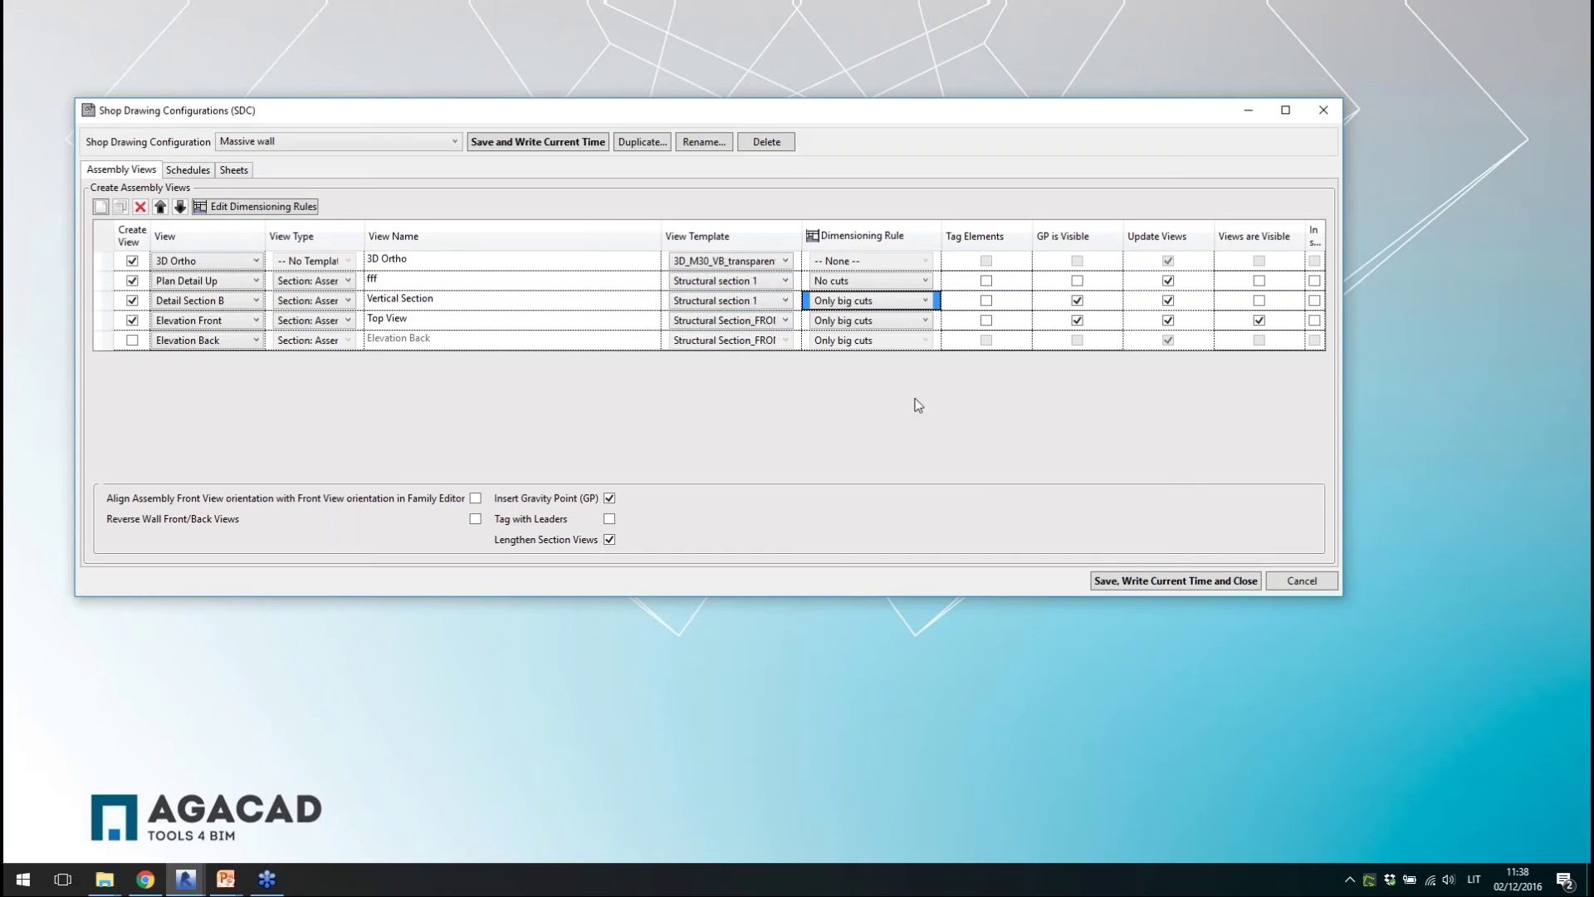
{"action": "left_click", "coordinate": [238, 206]}
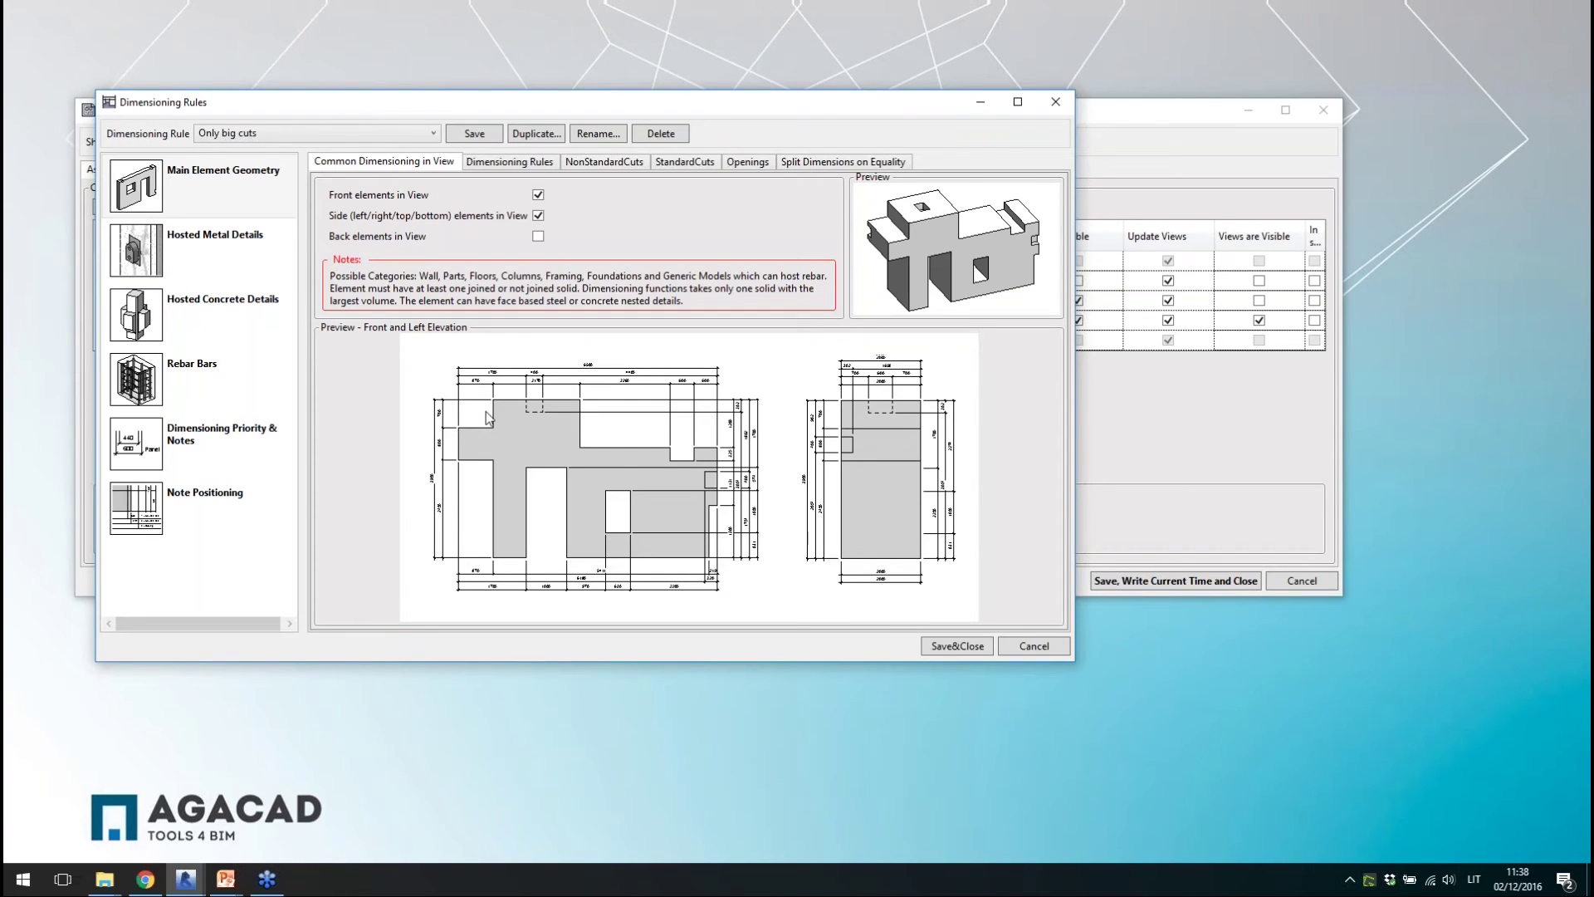
{"action": "left_click", "coordinate": [387, 133]}
{"action": "left_click", "coordinate": [435, 133]}
{"action": "left_click", "coordinate": [356, 137]}
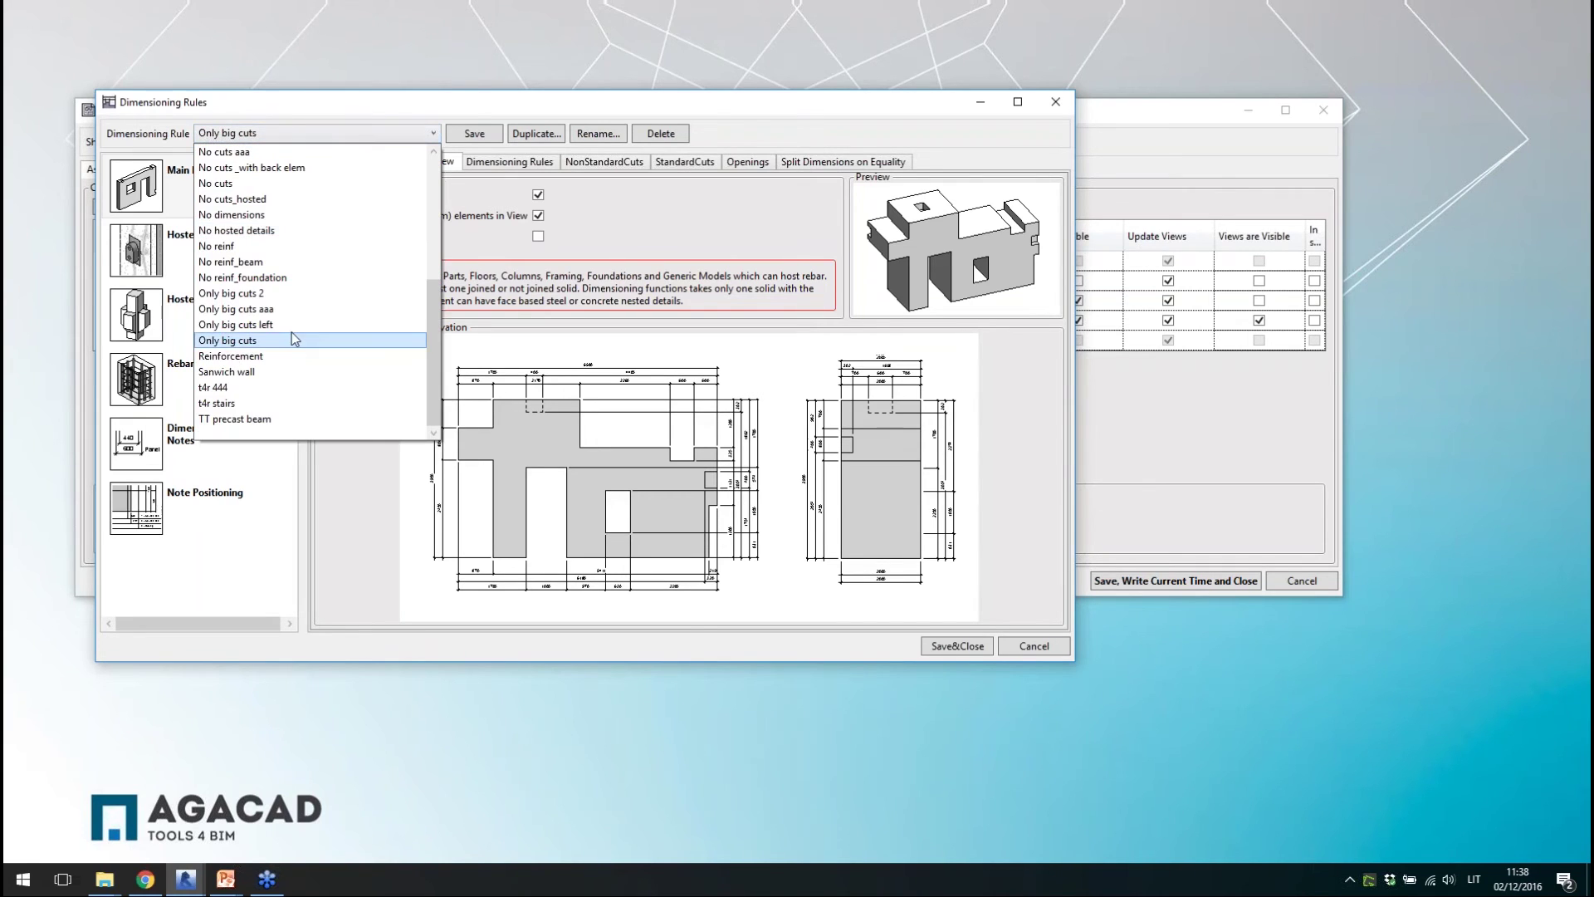
{"action": "left_click", "coordinate": [532, 296]}
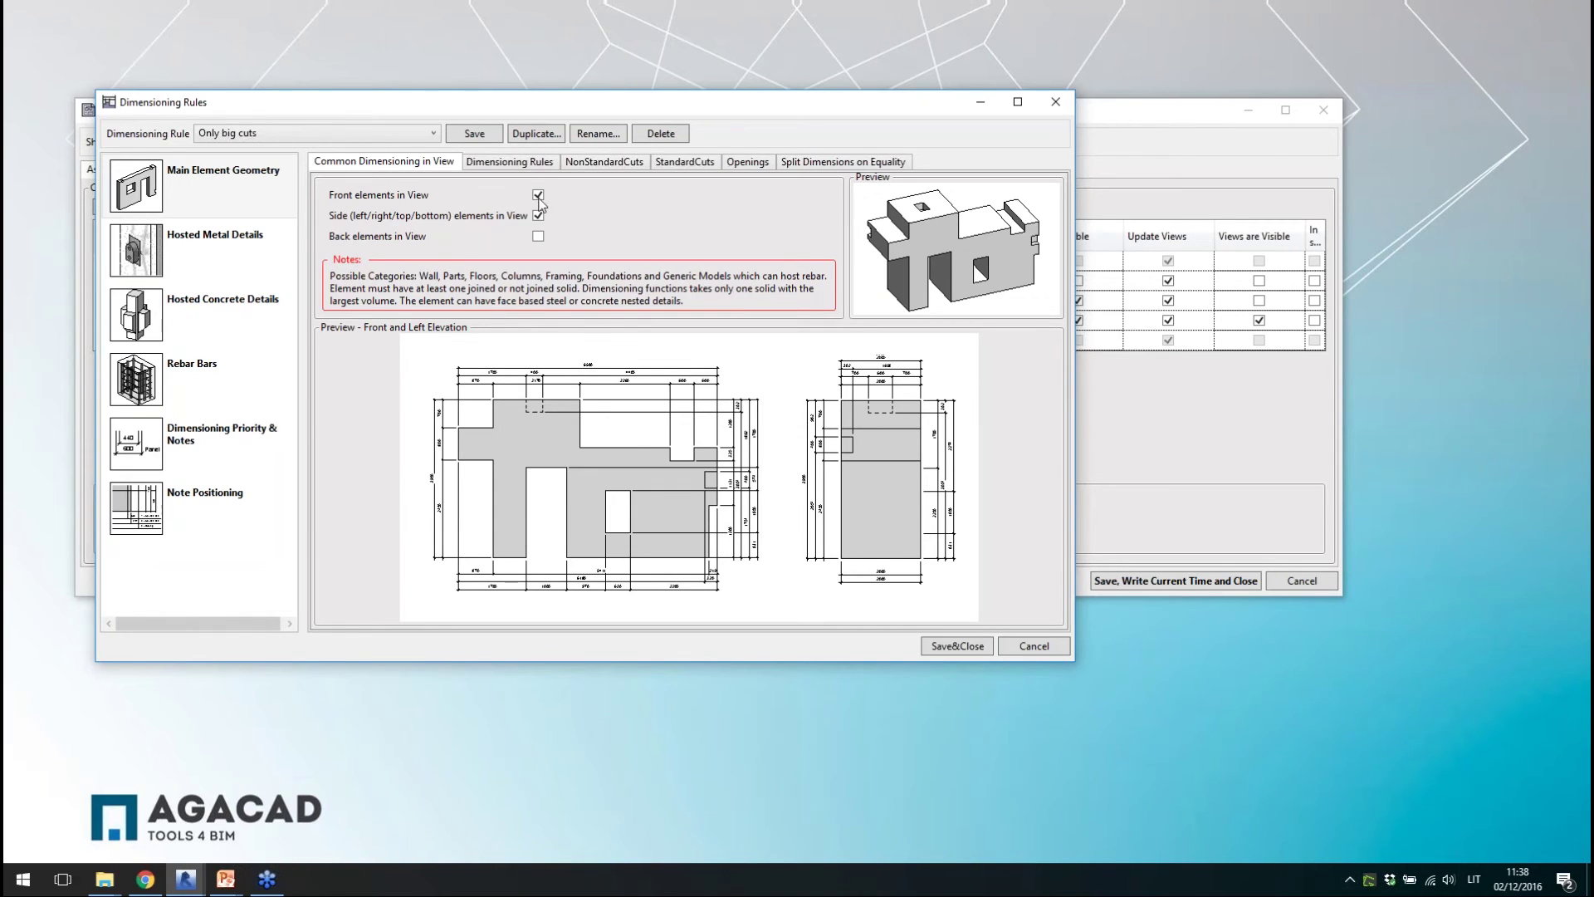
- Review the Main Element Geometry settings of the Only big cuts rule for dimension types, non-standard cuts, standard cuts and openings
{"action": "left_click", "coordinate": [526, 164]}
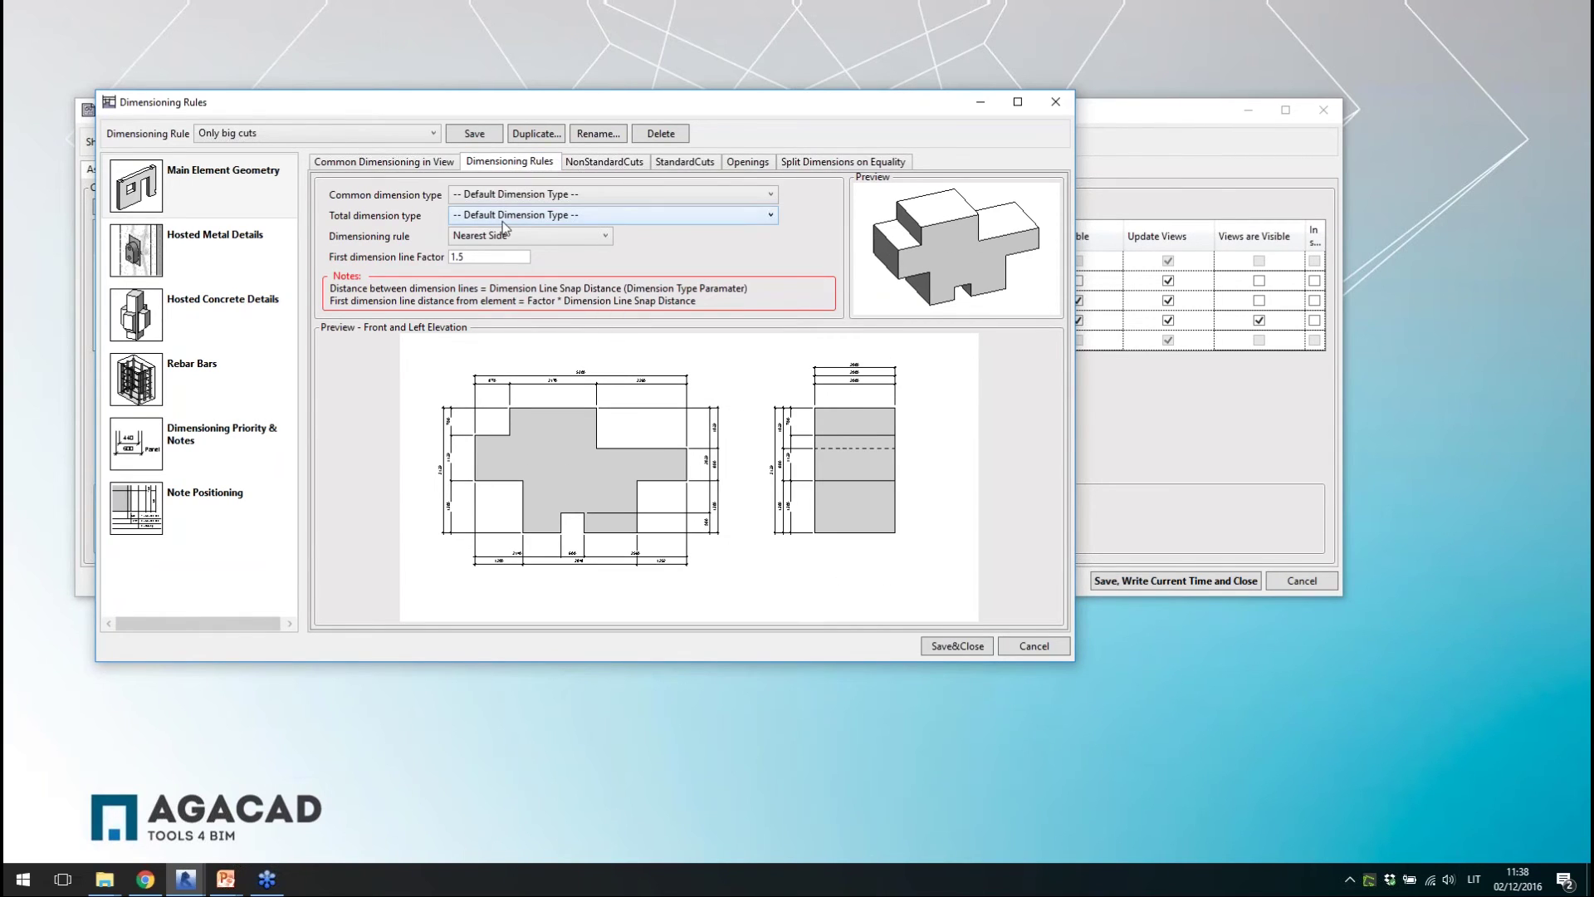
{"action": "left_click", "coordinate": [612, 163]}
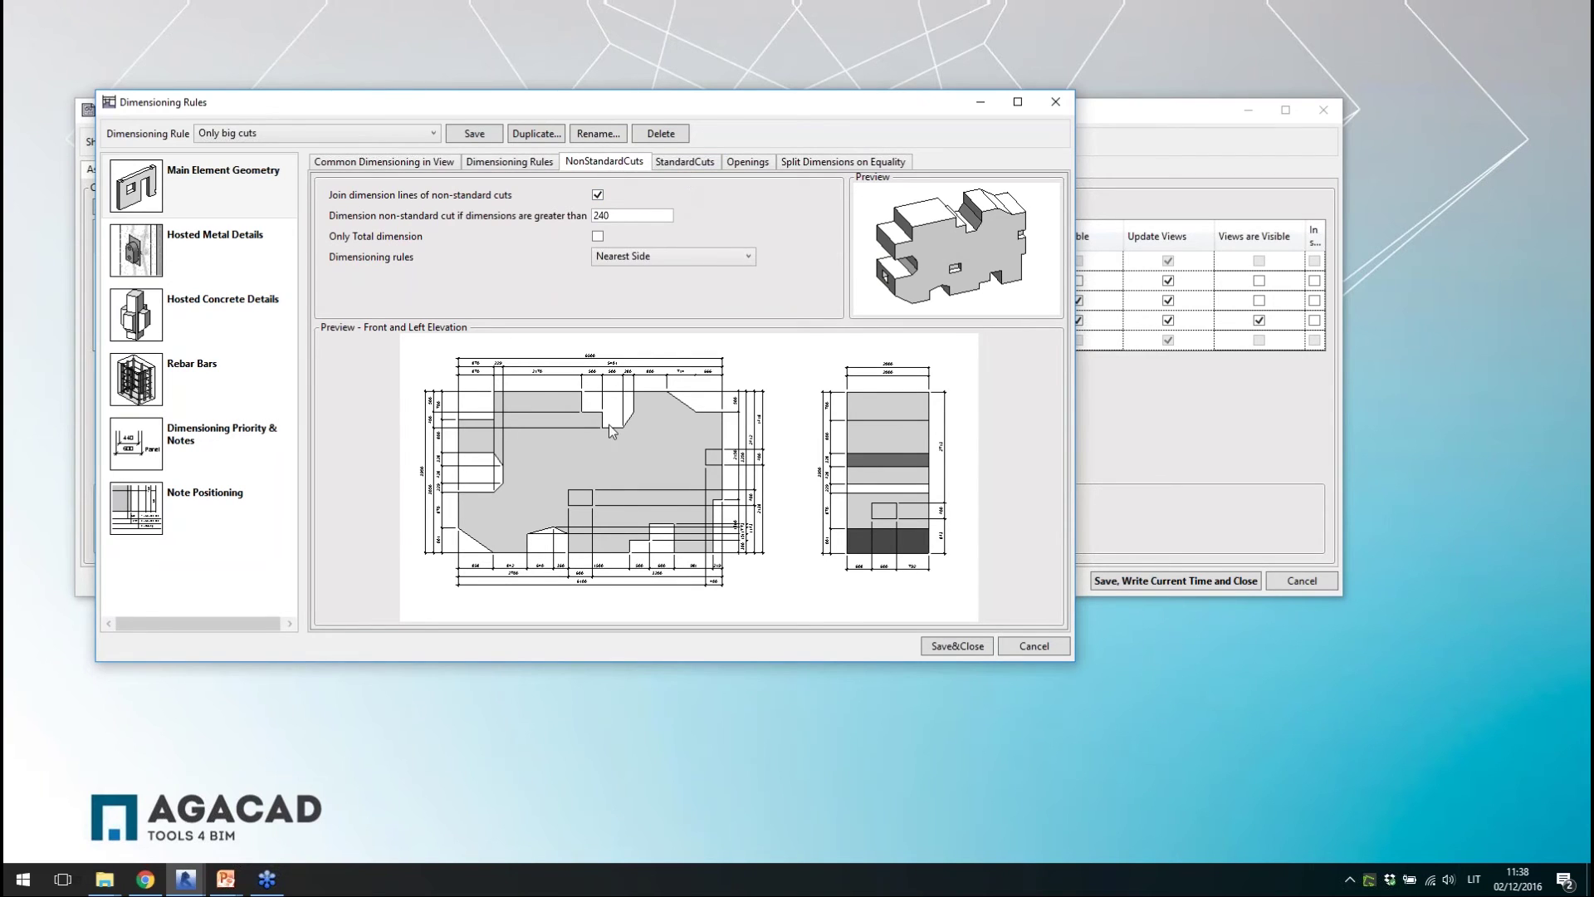
{"action": "left_click", "coordinate": [690, 164]}
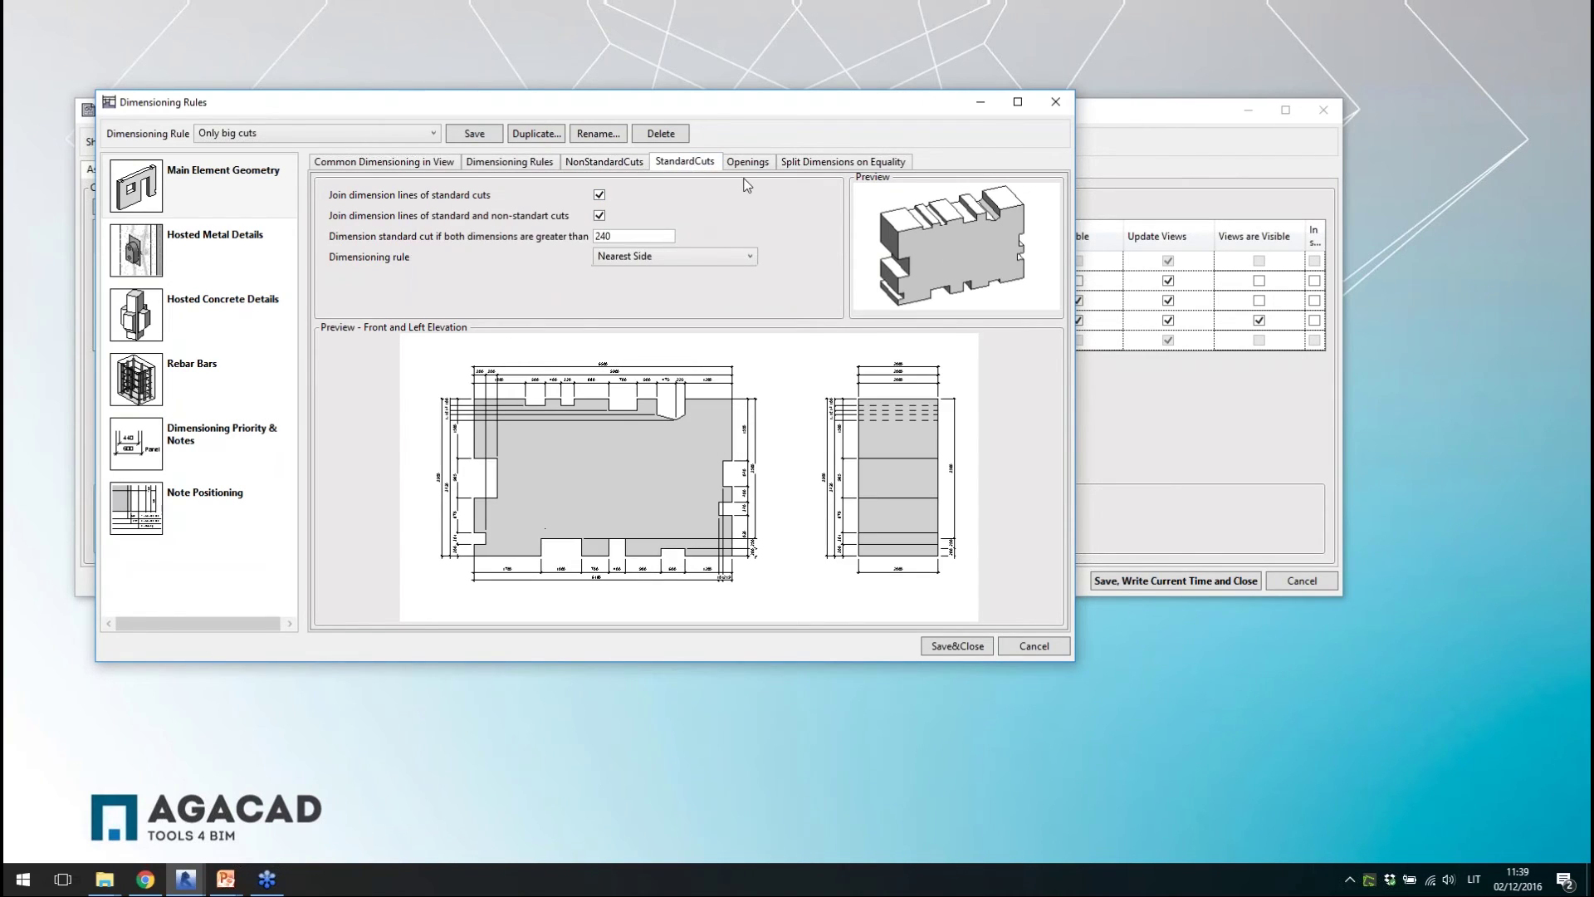
{"action": "left_click", "coordinate": [764, 164]}
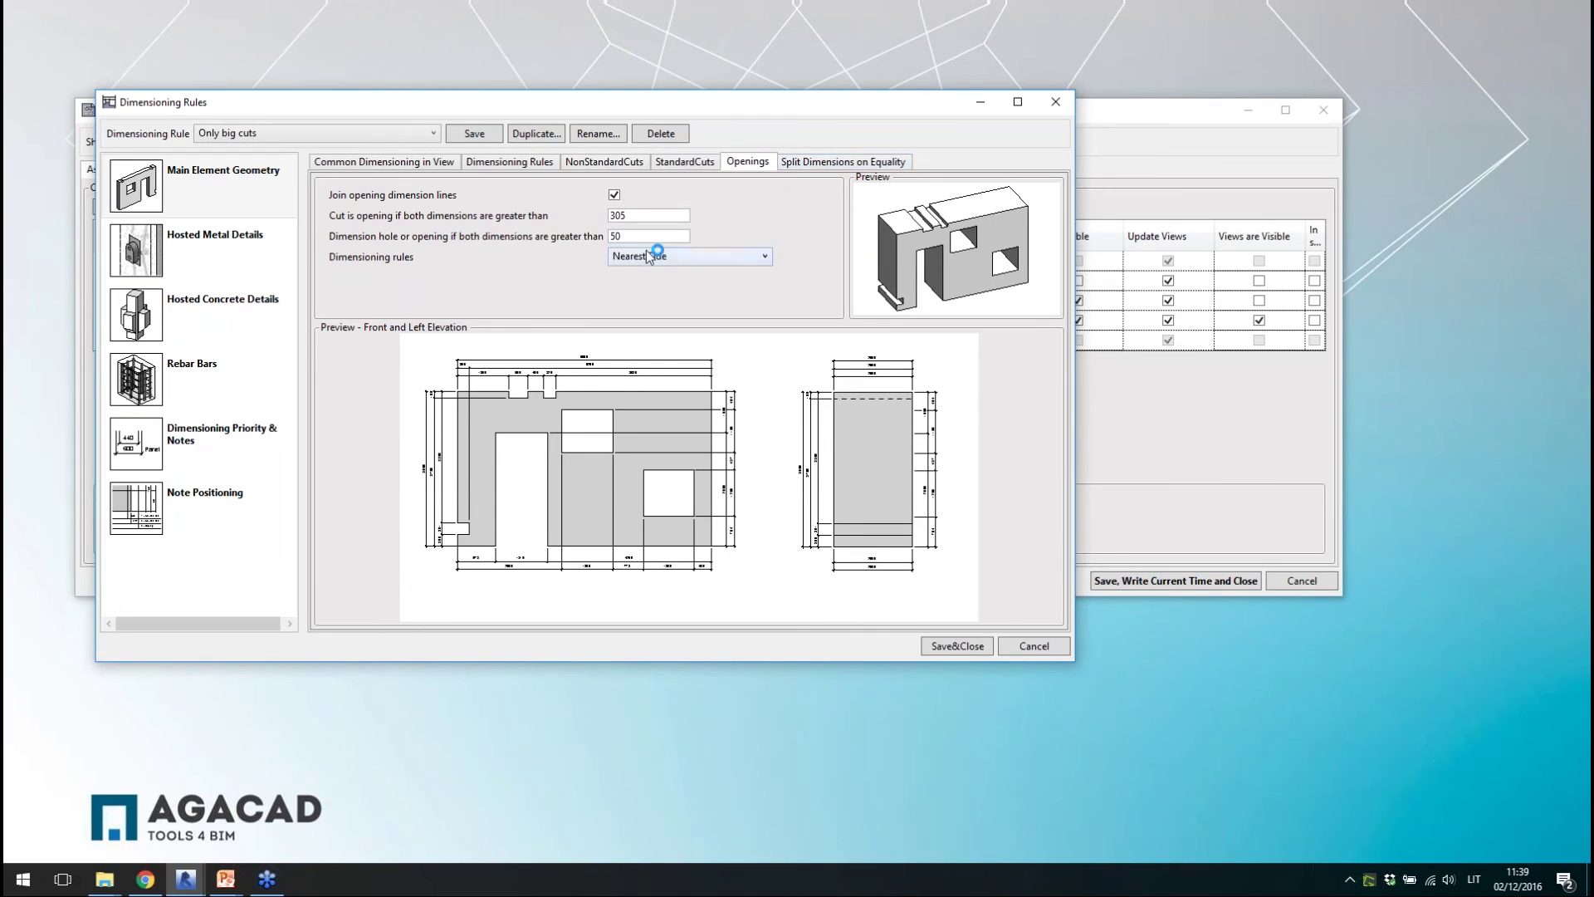
- Compare the Hosted Metal Details dimensioning previews with Only Total dimension and Lines in Geometry is Priority switched off and back on
{"action": "left_click", "coordinate": [207, 242]}
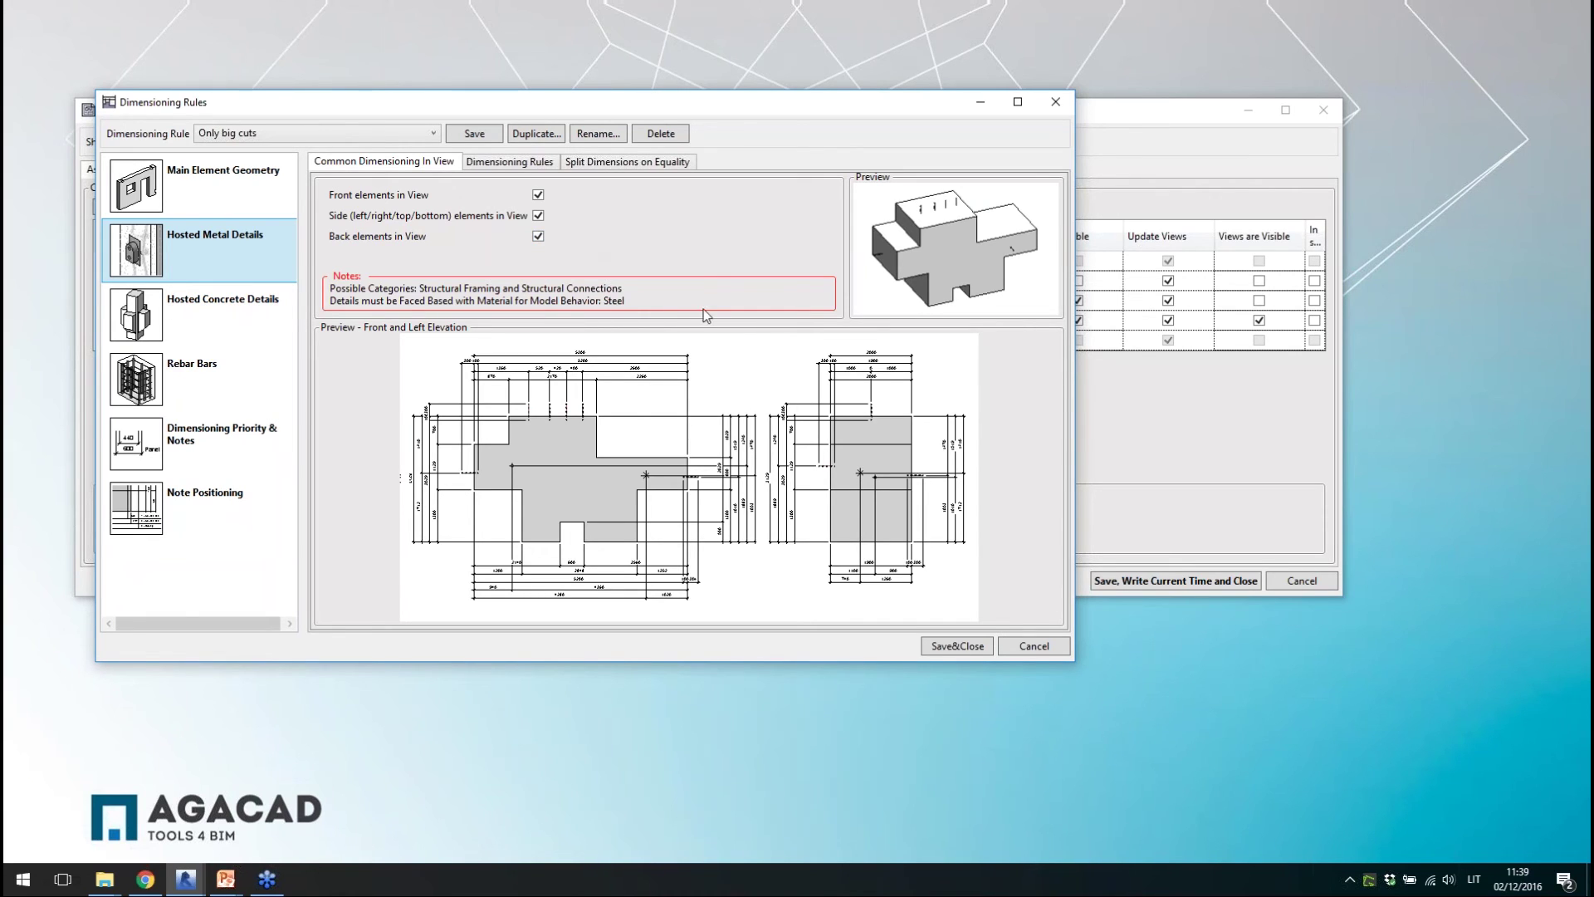
{"action": "left_click", "coordinate": [507, 163]}
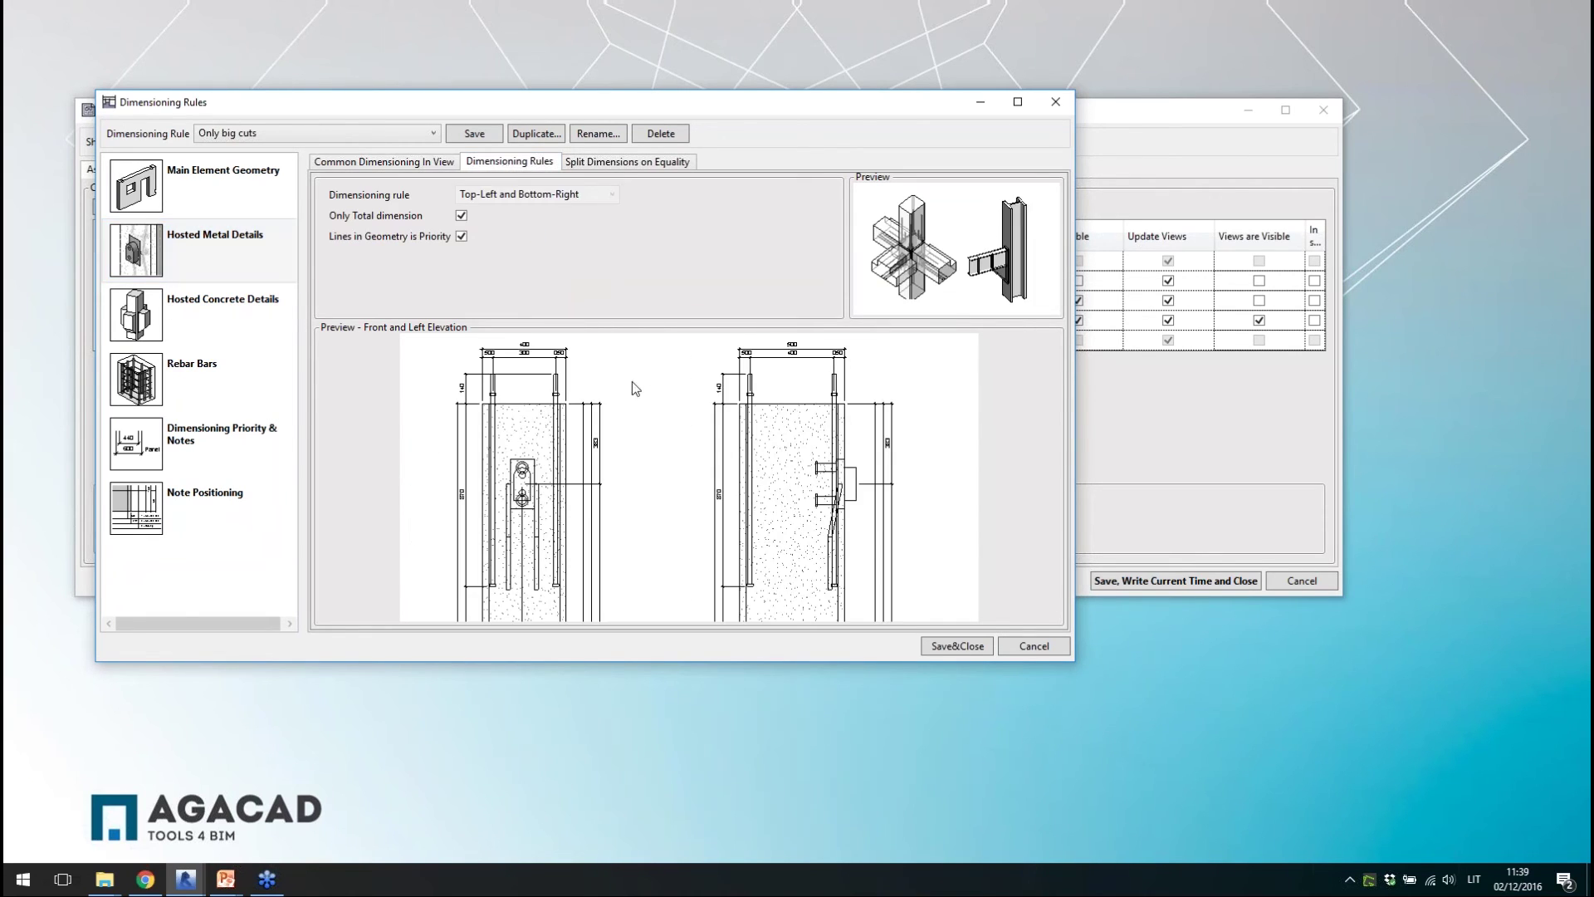
{"action": "left_click", "coordinate": [462, 237]}
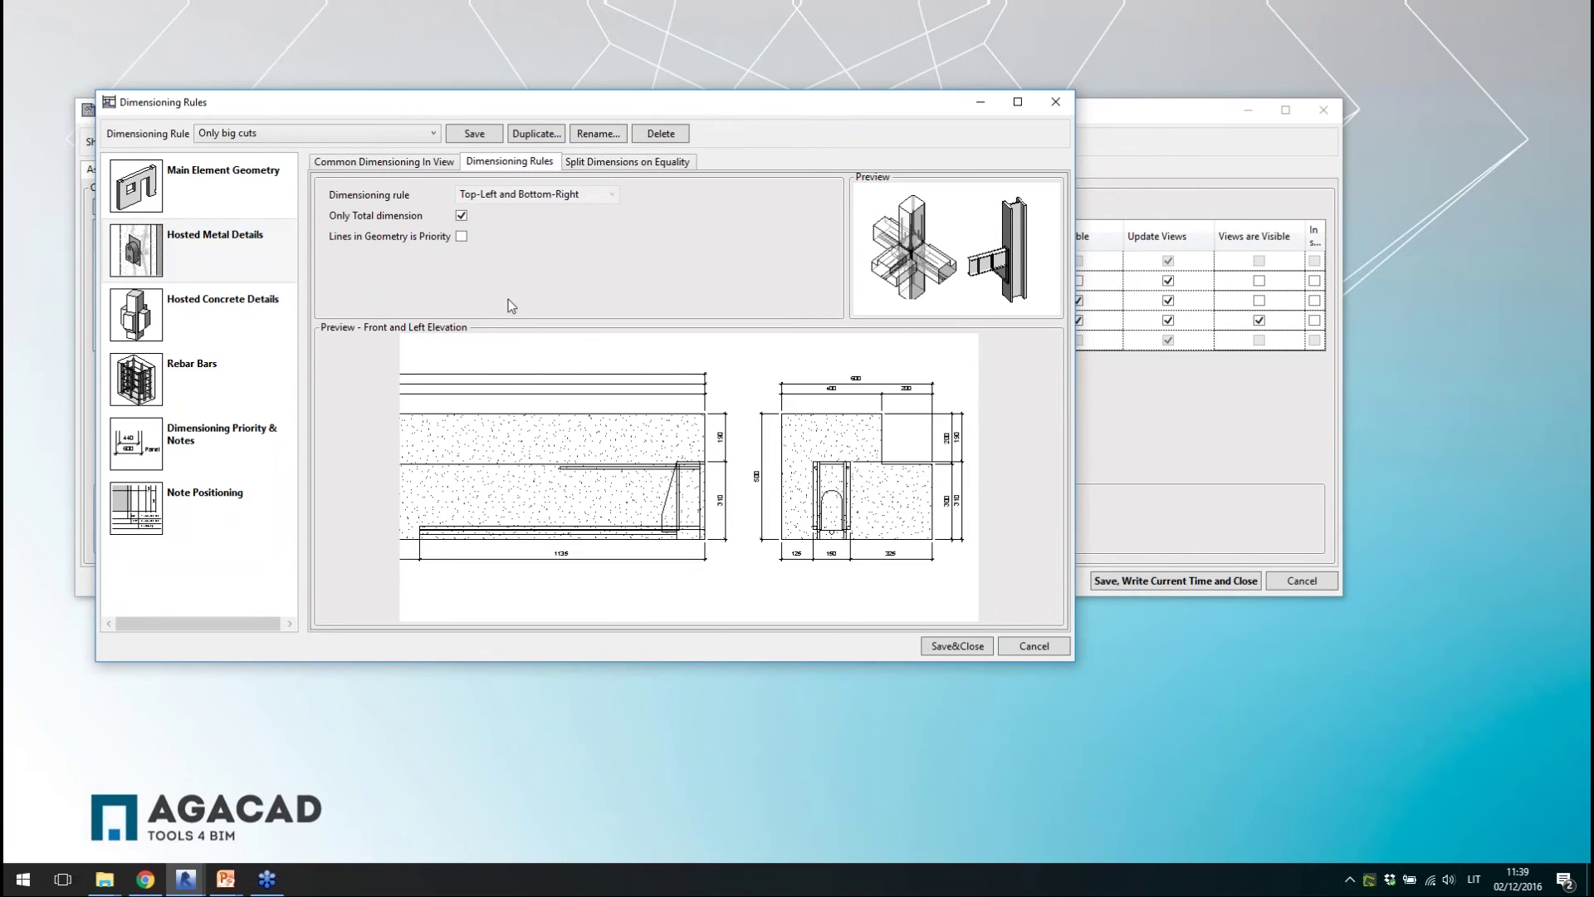
{"action": "left_click", "coordinate": [462, 215]}
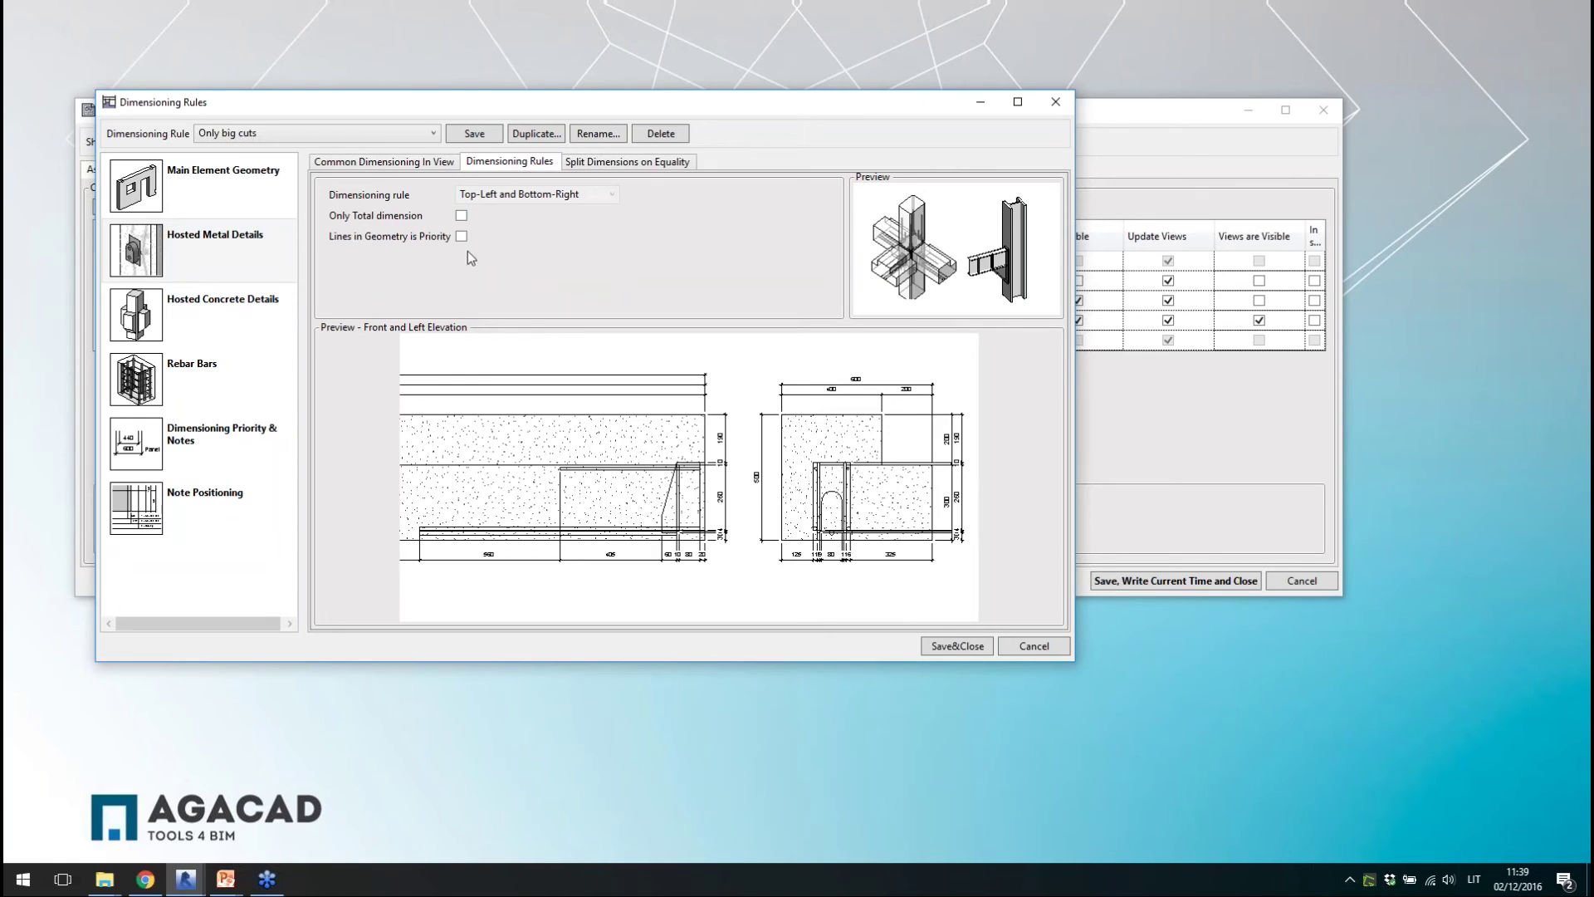
{"action": "left_click", "coordinate": [462, 217]}
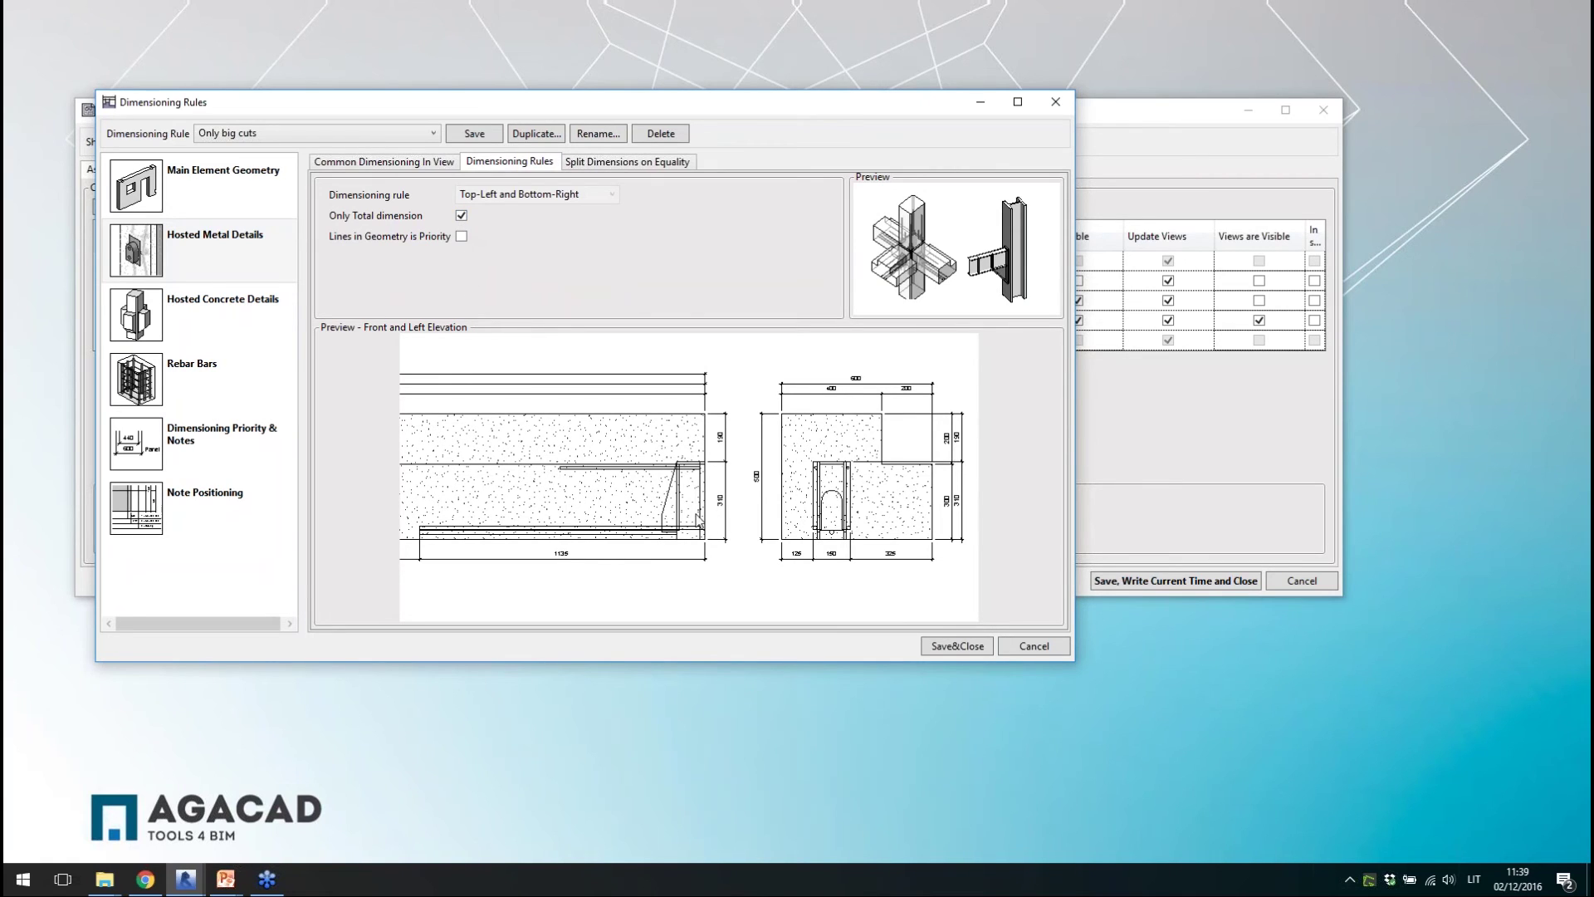
{"action": "left_click", "coordinate": [462, 237]}
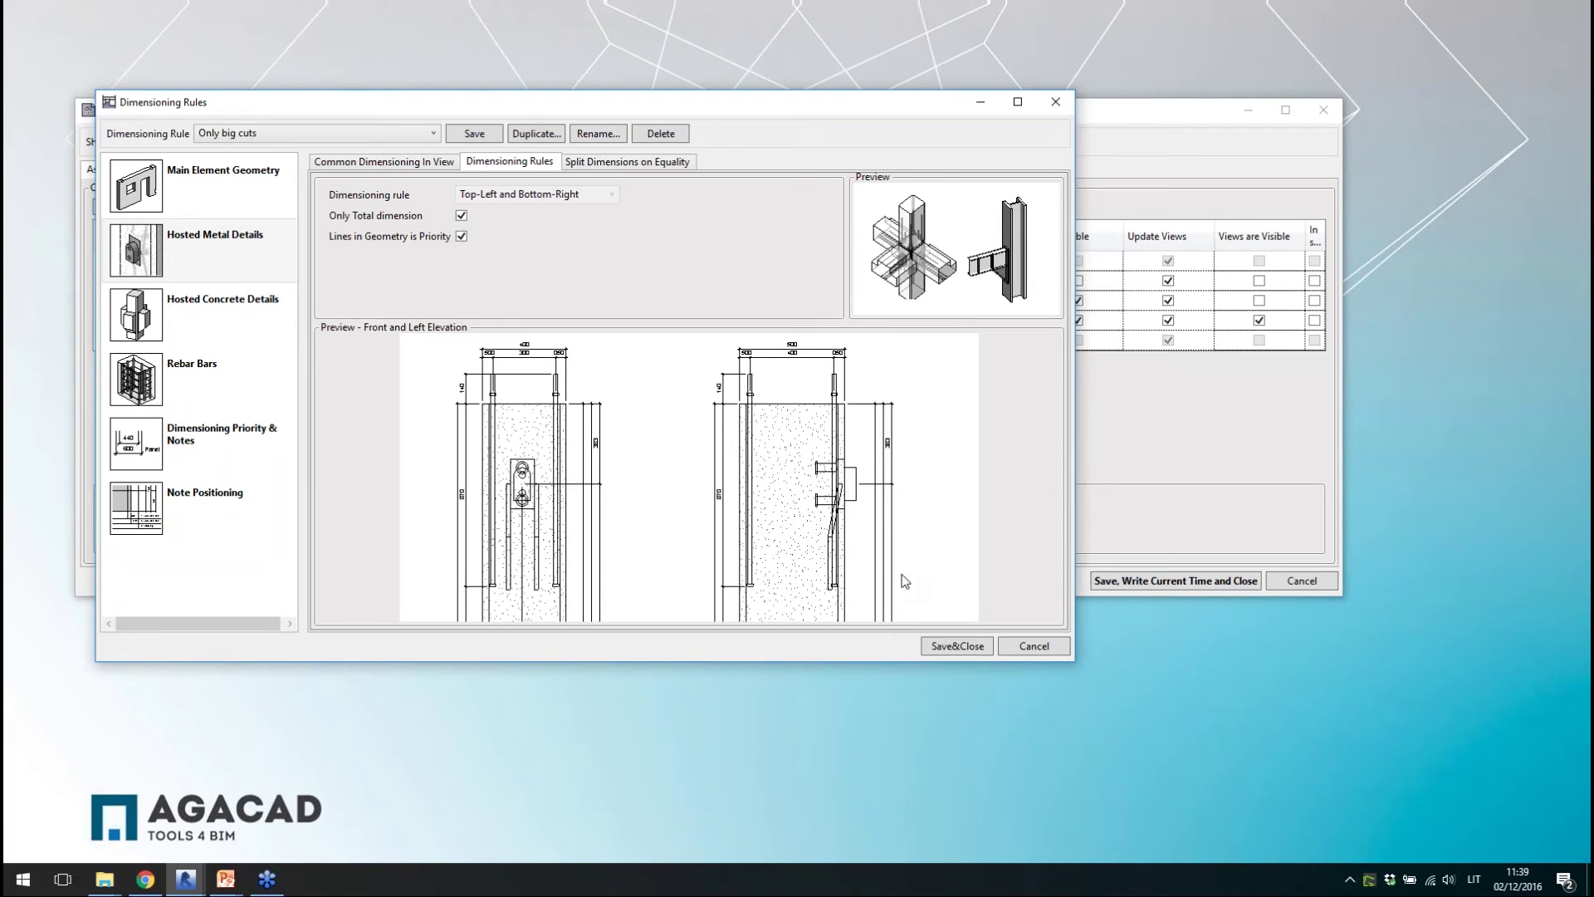
- Review the Hosted Concrete Details settings for common dimensioning and the Only Total dimension option
{"action": "left_click", "coordinate": [217, 315]}
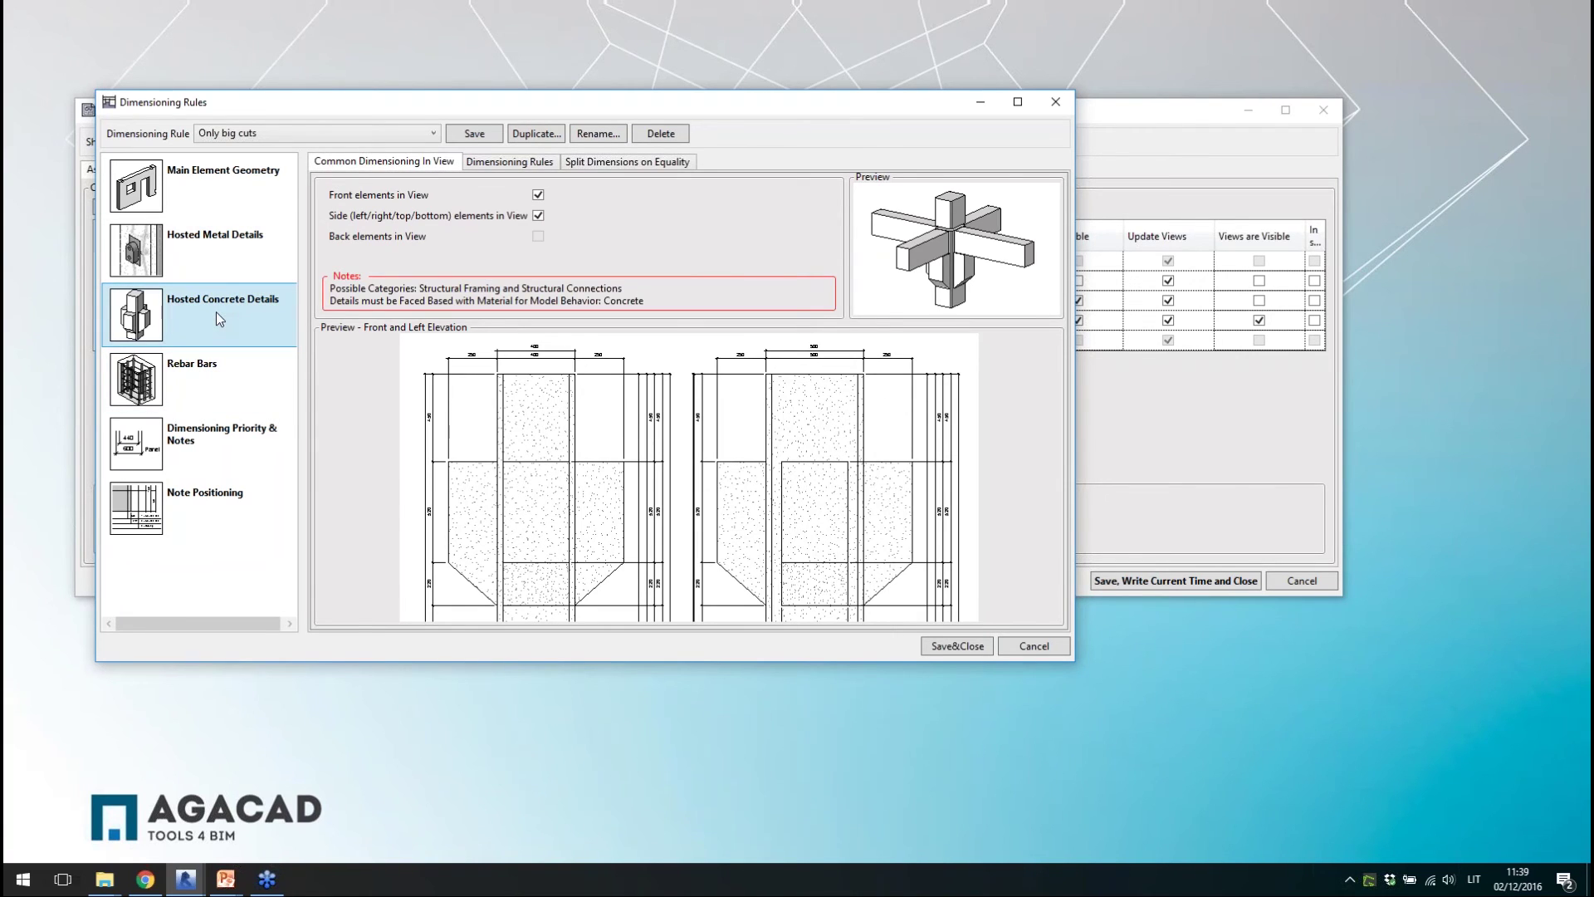
{"action": "left_click", "coordinate": [509, 163]}
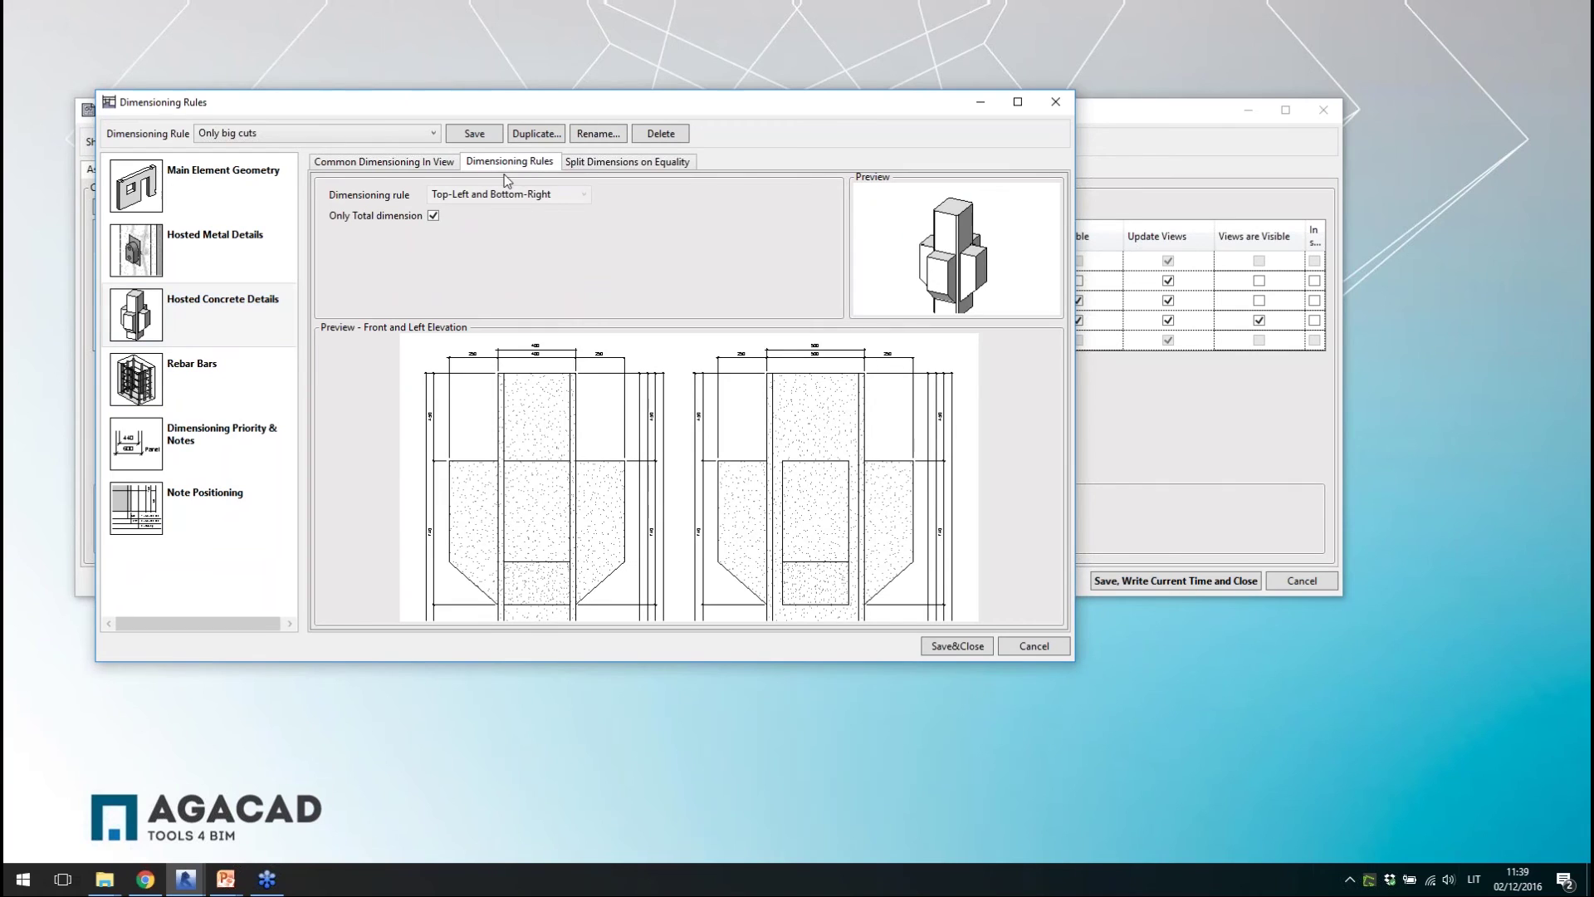
{"action": "left_click", "coordinate": [433, 216]}
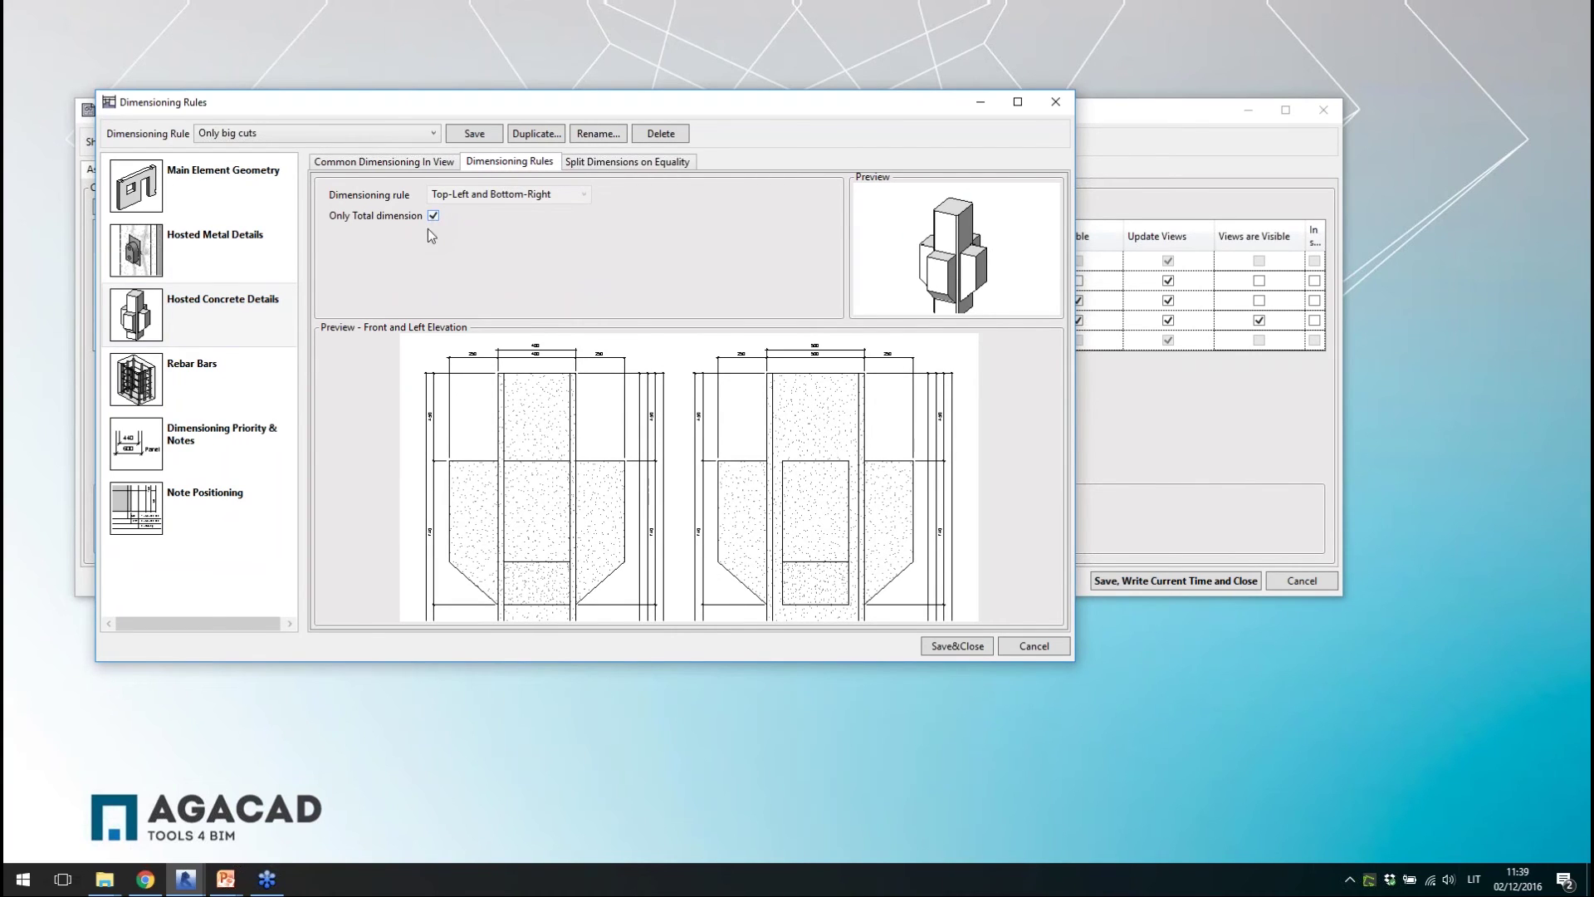
- Review the Rebar Bars settings for dimensioning rules, parallel bar sets, single bars and distances between bars
{"action": "left_click", "coordinate": [200, 378]}
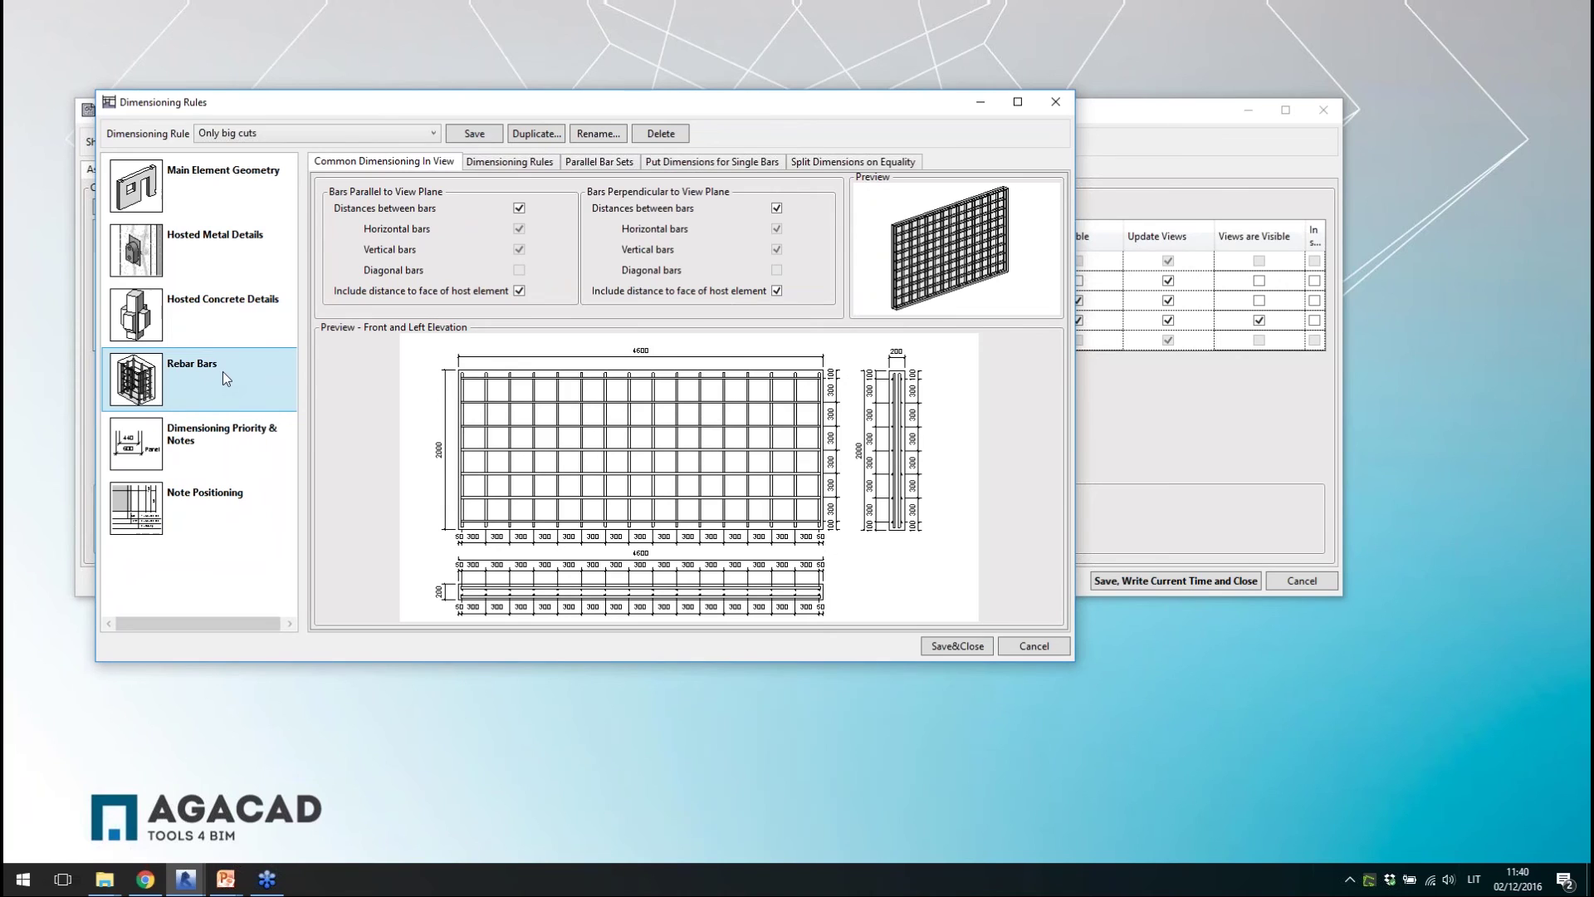
{"action": "left_click", "coordinate": [509, 166]}
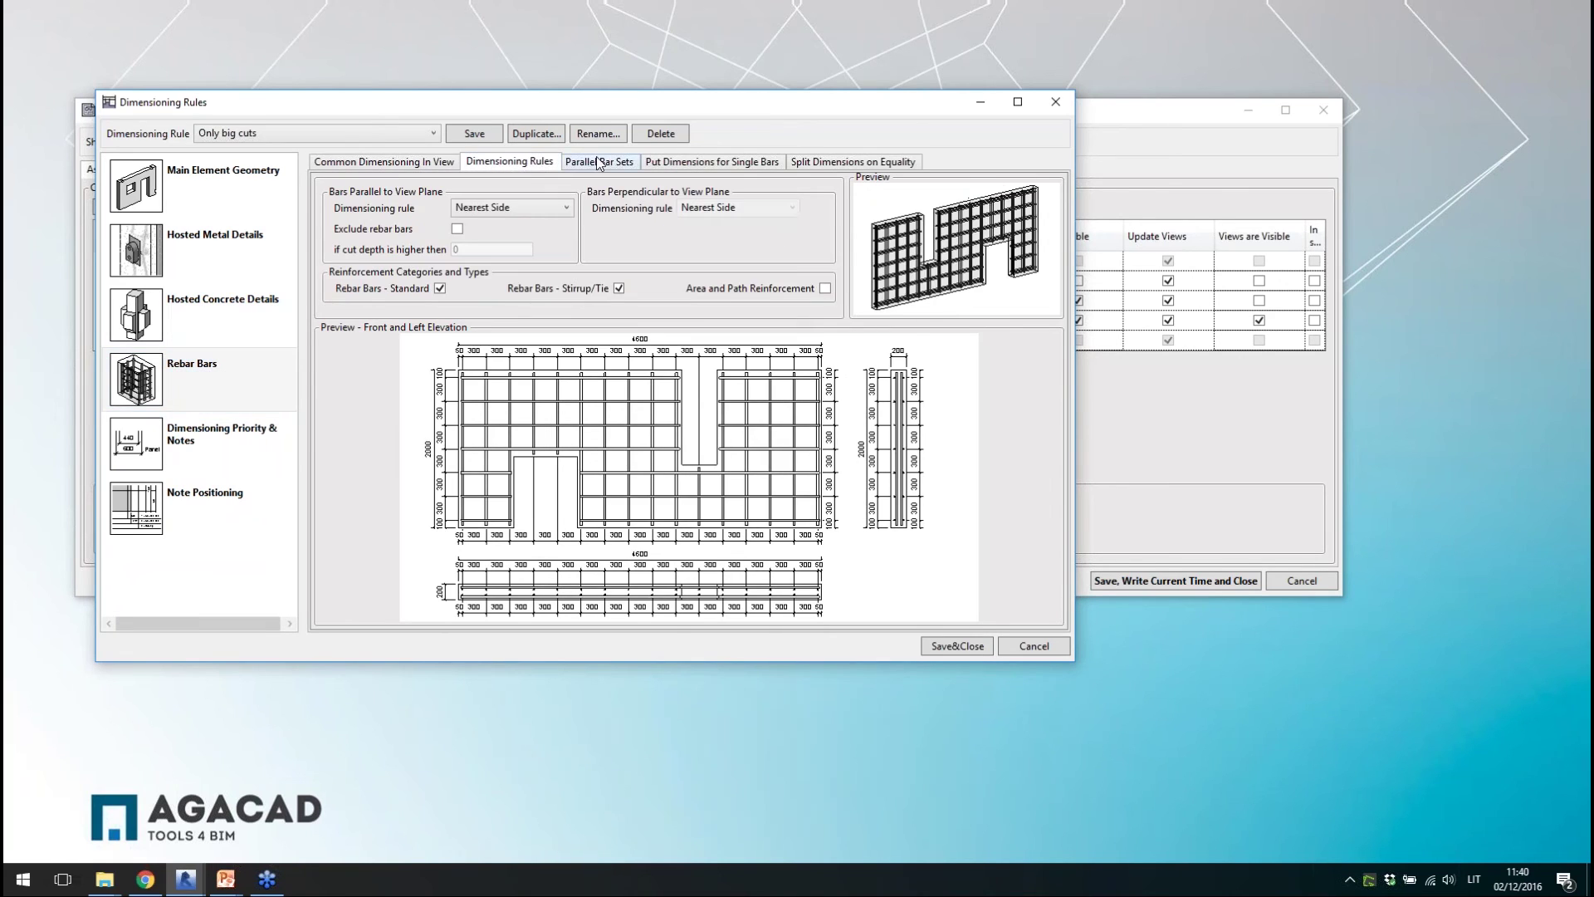
{"action": "left_click", "coordinate": [600, 163]}
{"action": "left_click", "coordinate": [662, 165]}
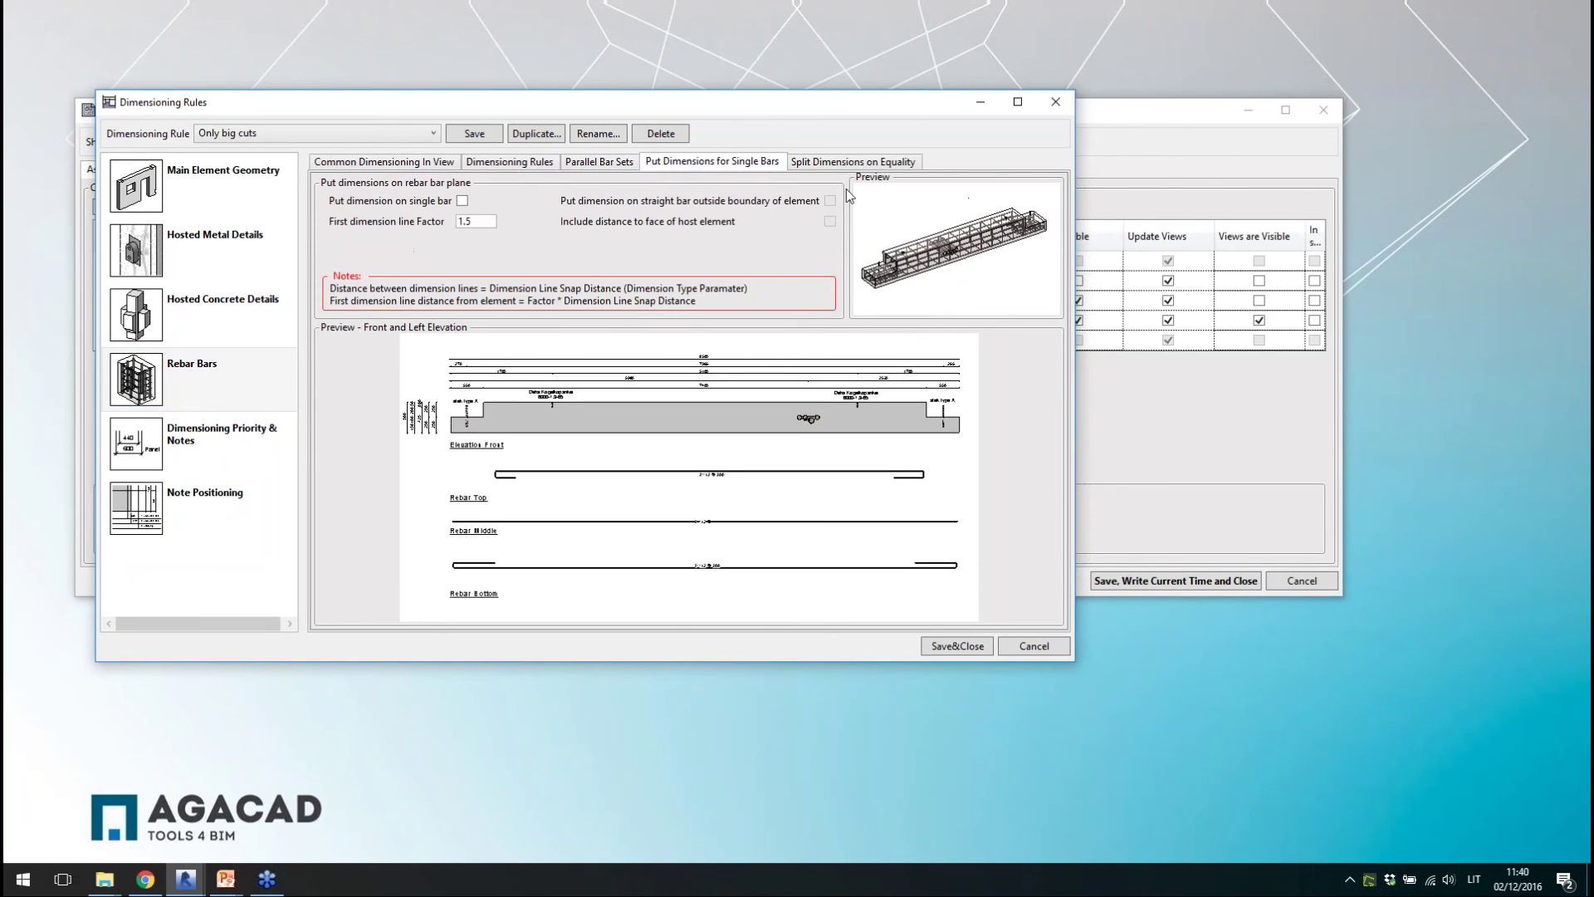
{"action": "left_click", "coordinate": [411, 164]}
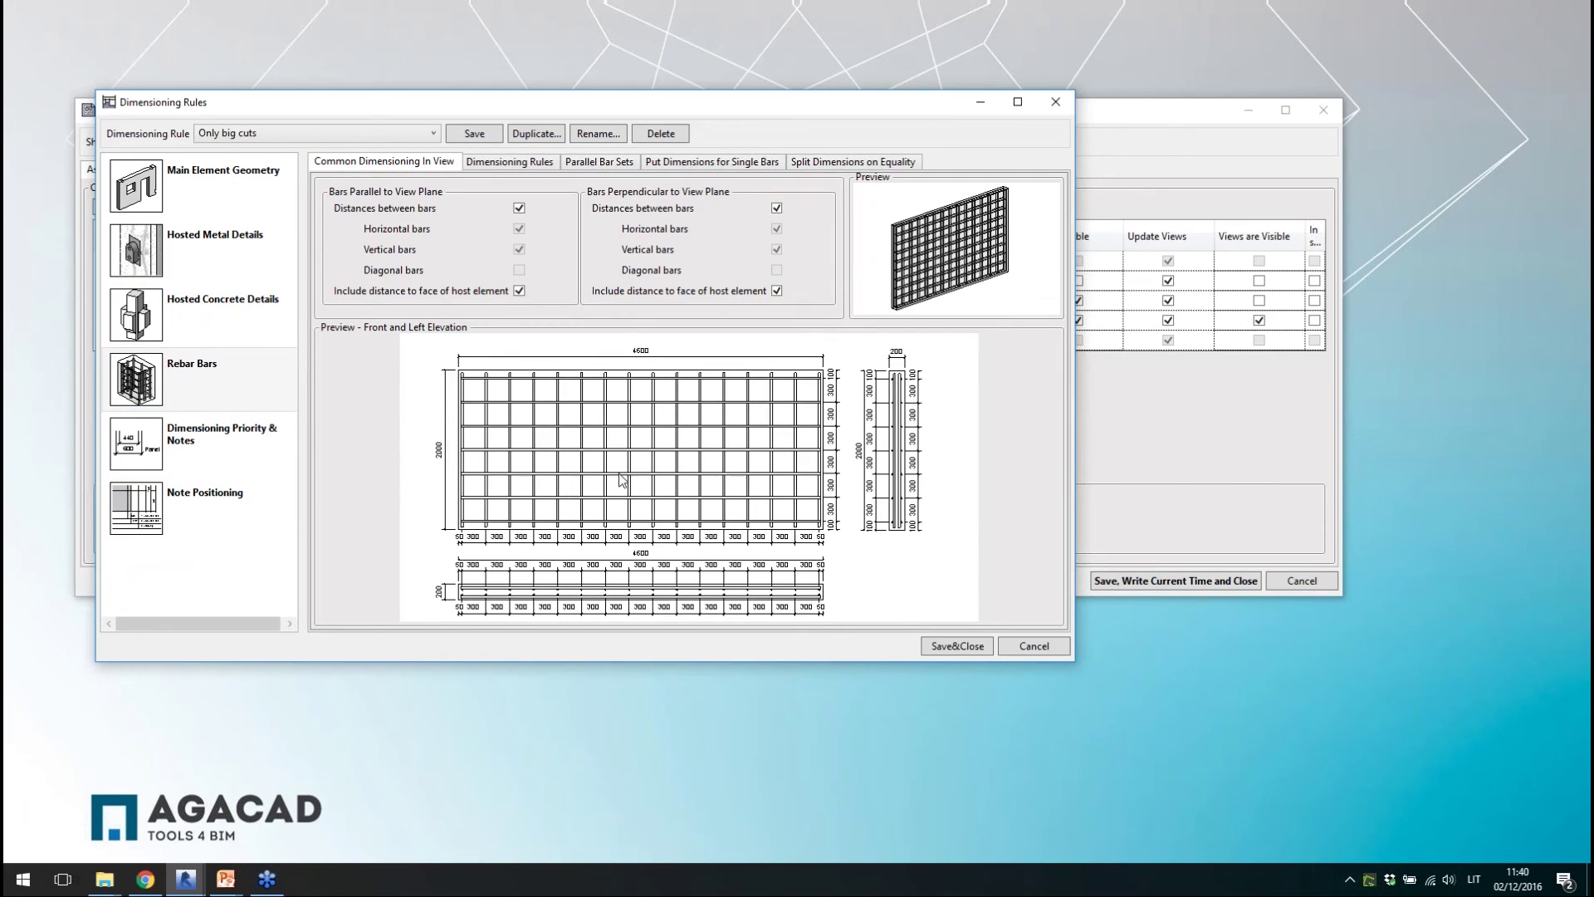
- In Dimensioning Priority & Notes, turn off dimensions for Standard Cut and NonStandard Cut and set the Standard Cut note name to fafv
{"action": "left_click", "coordinate": [205, 443]}
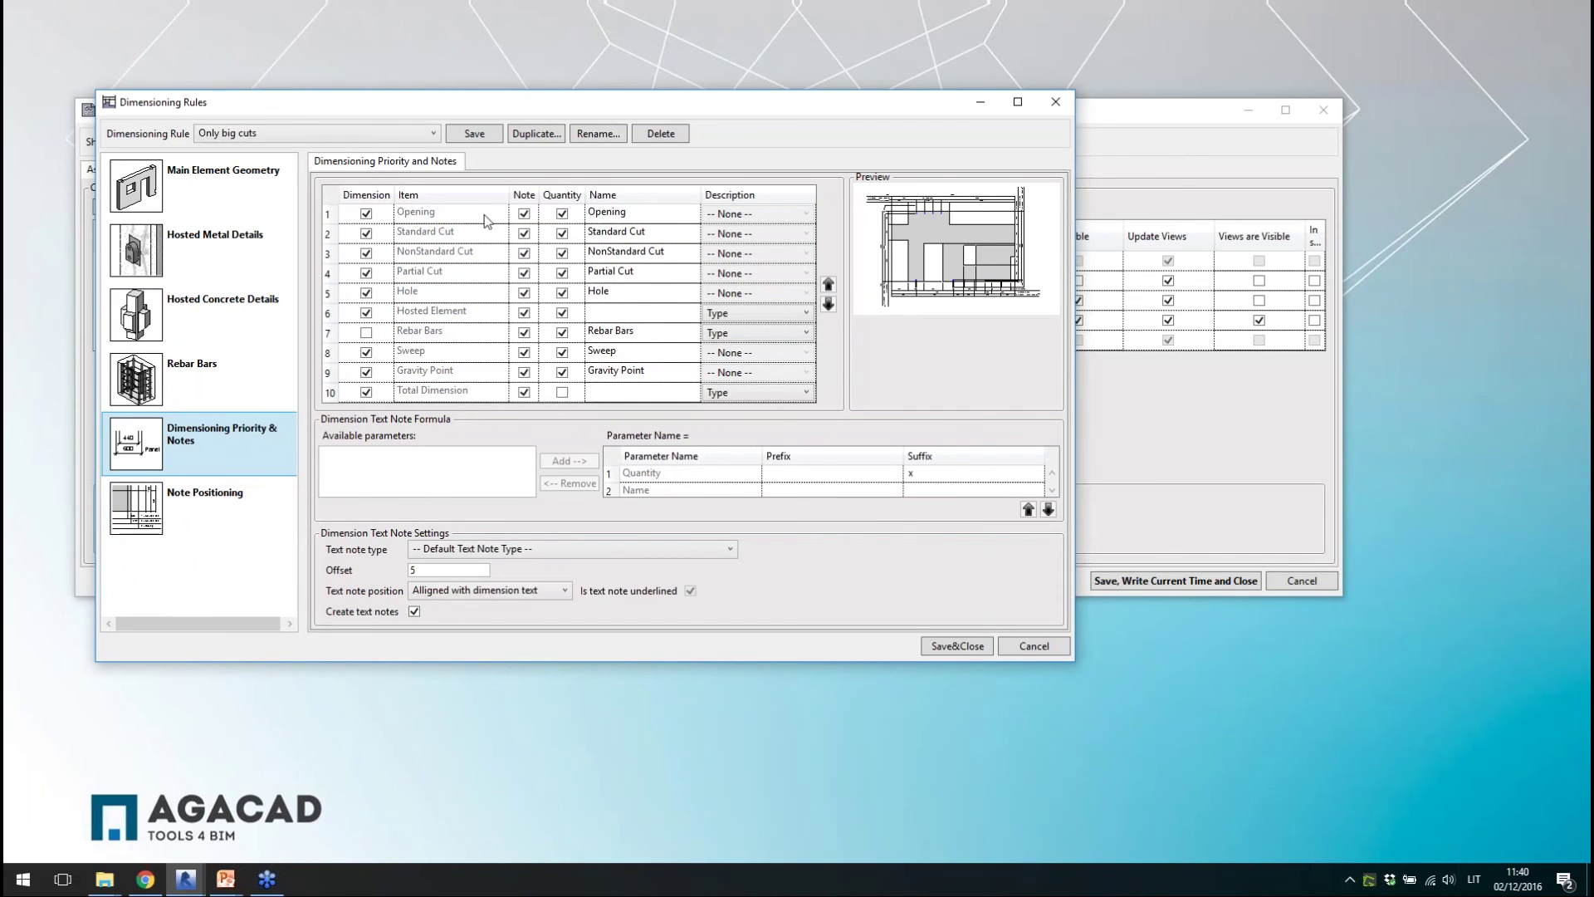
{"action": "left_click", "coordinate": [366, 234]}
{"action": "left_click", "coordinate": [368, 254]}
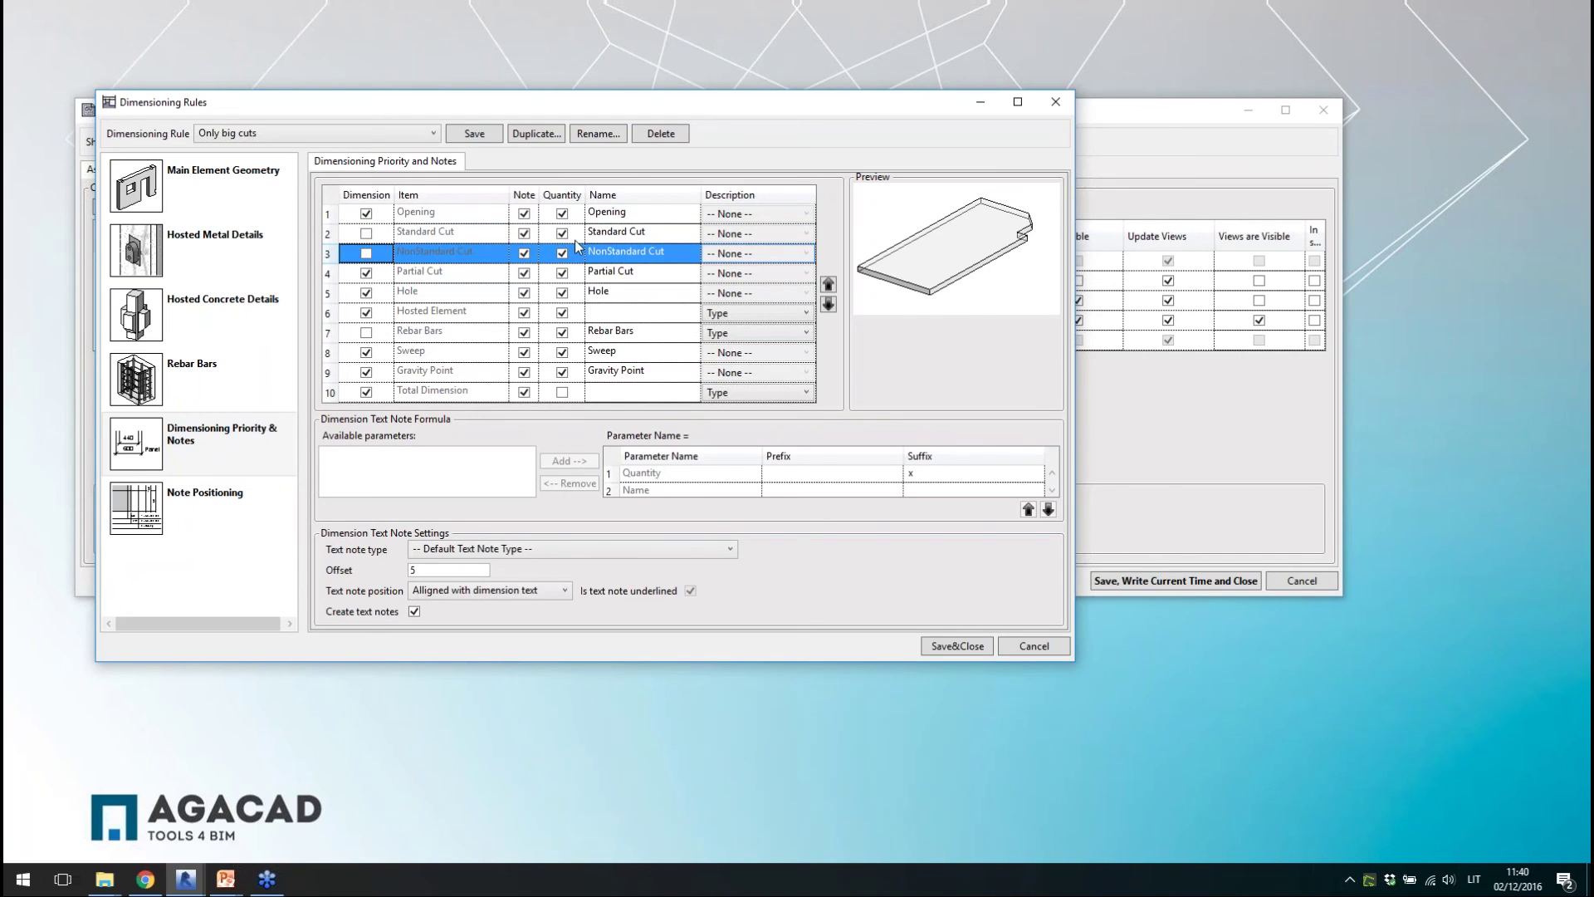
{"action": "double_click", "coordinate": [615, 233]}
{"action": "type", "text": "fafv"}
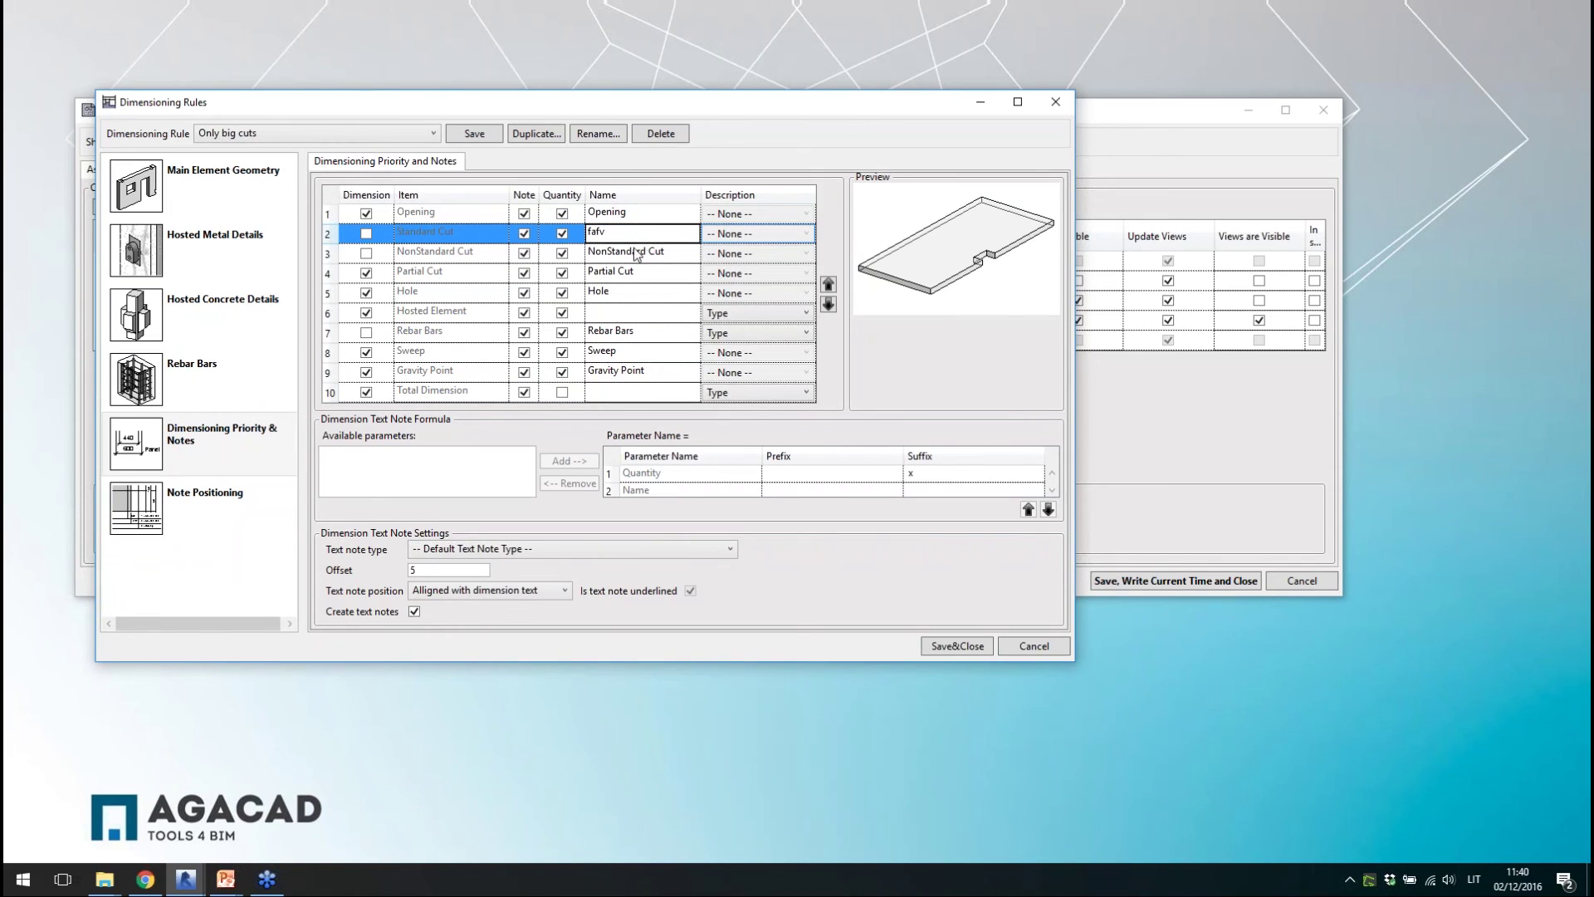
{"action": "double_click", "coordinate": [636, 254]}
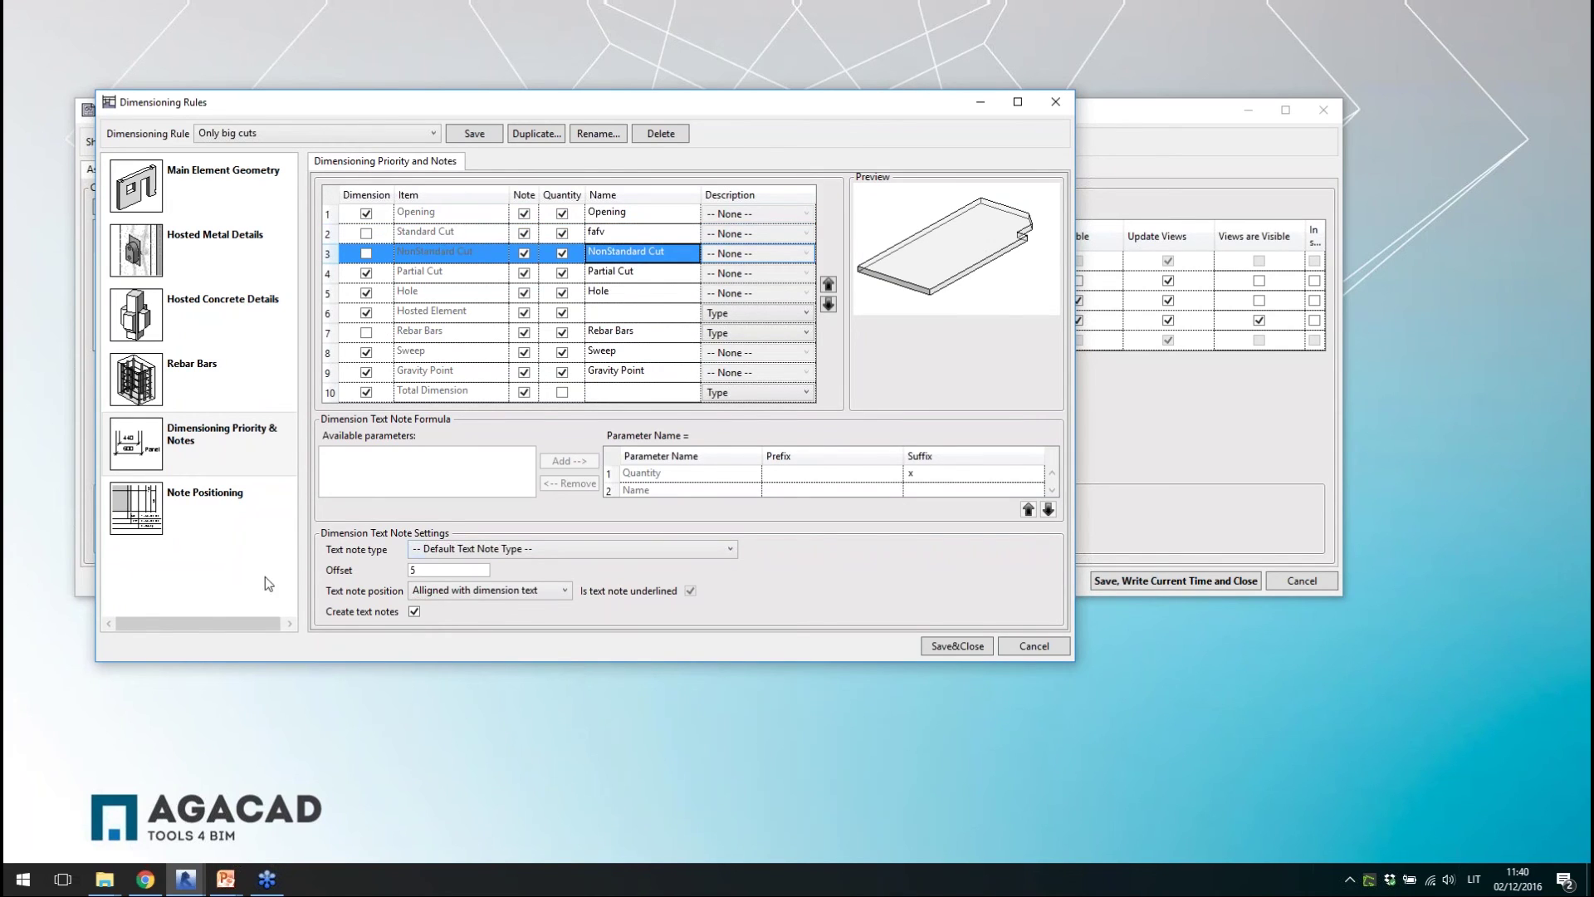
- Compare the Note Positioning previews for notes put on dimension lines and for connected dimension lines, ending with Connect dimension lines enabled
{"action": "left_click", "coordinate": [221, 516]}
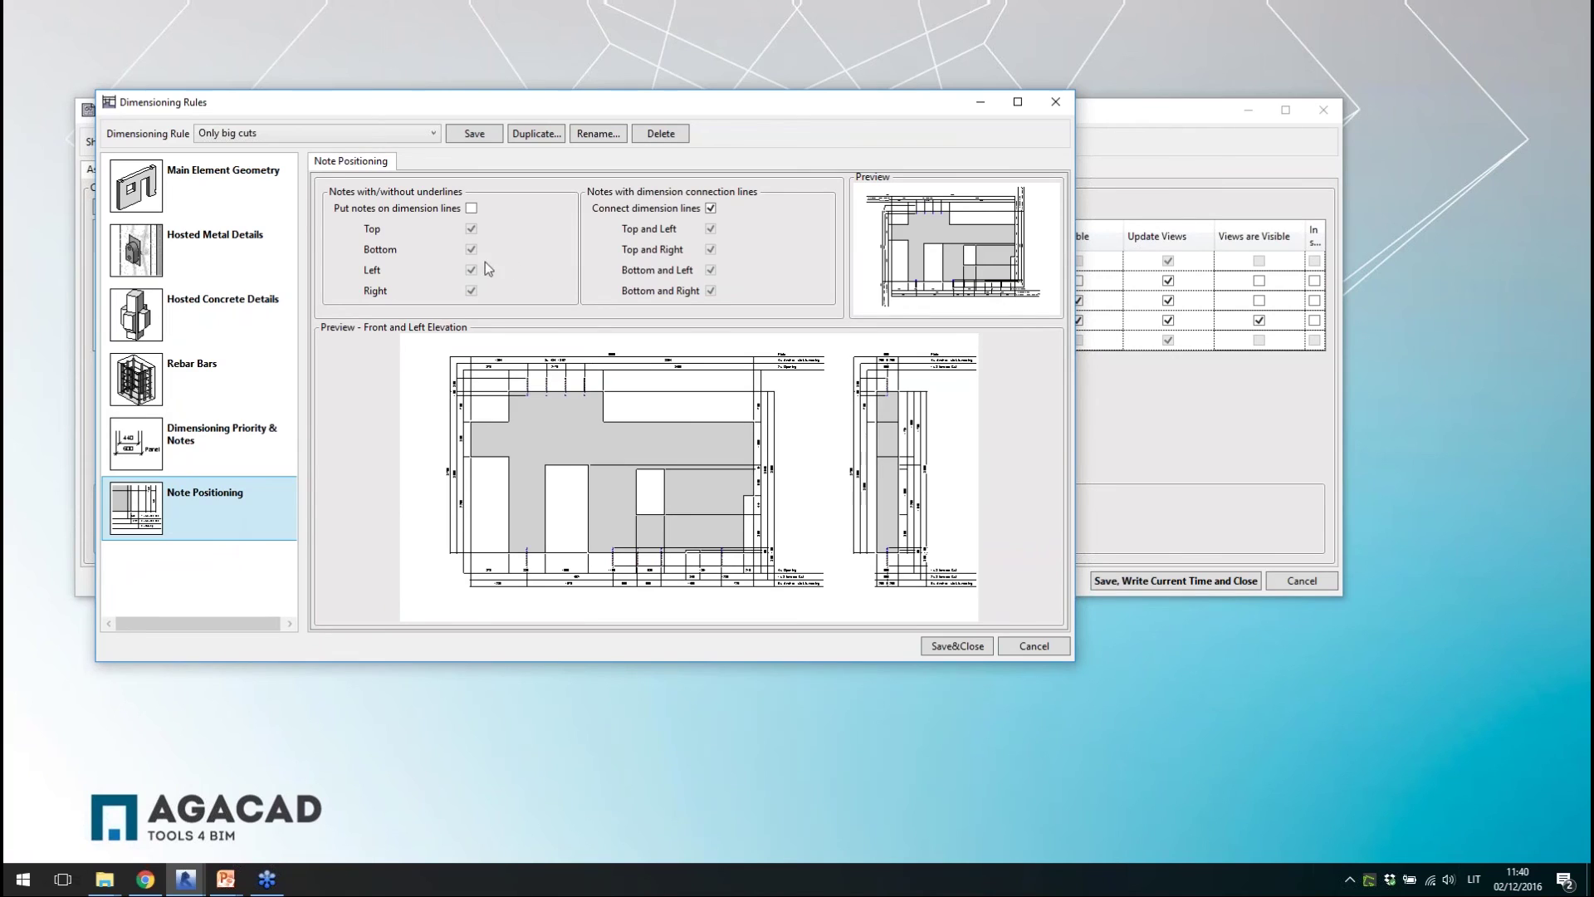
{"action": "left_click", "coordinate": [471, 207]}
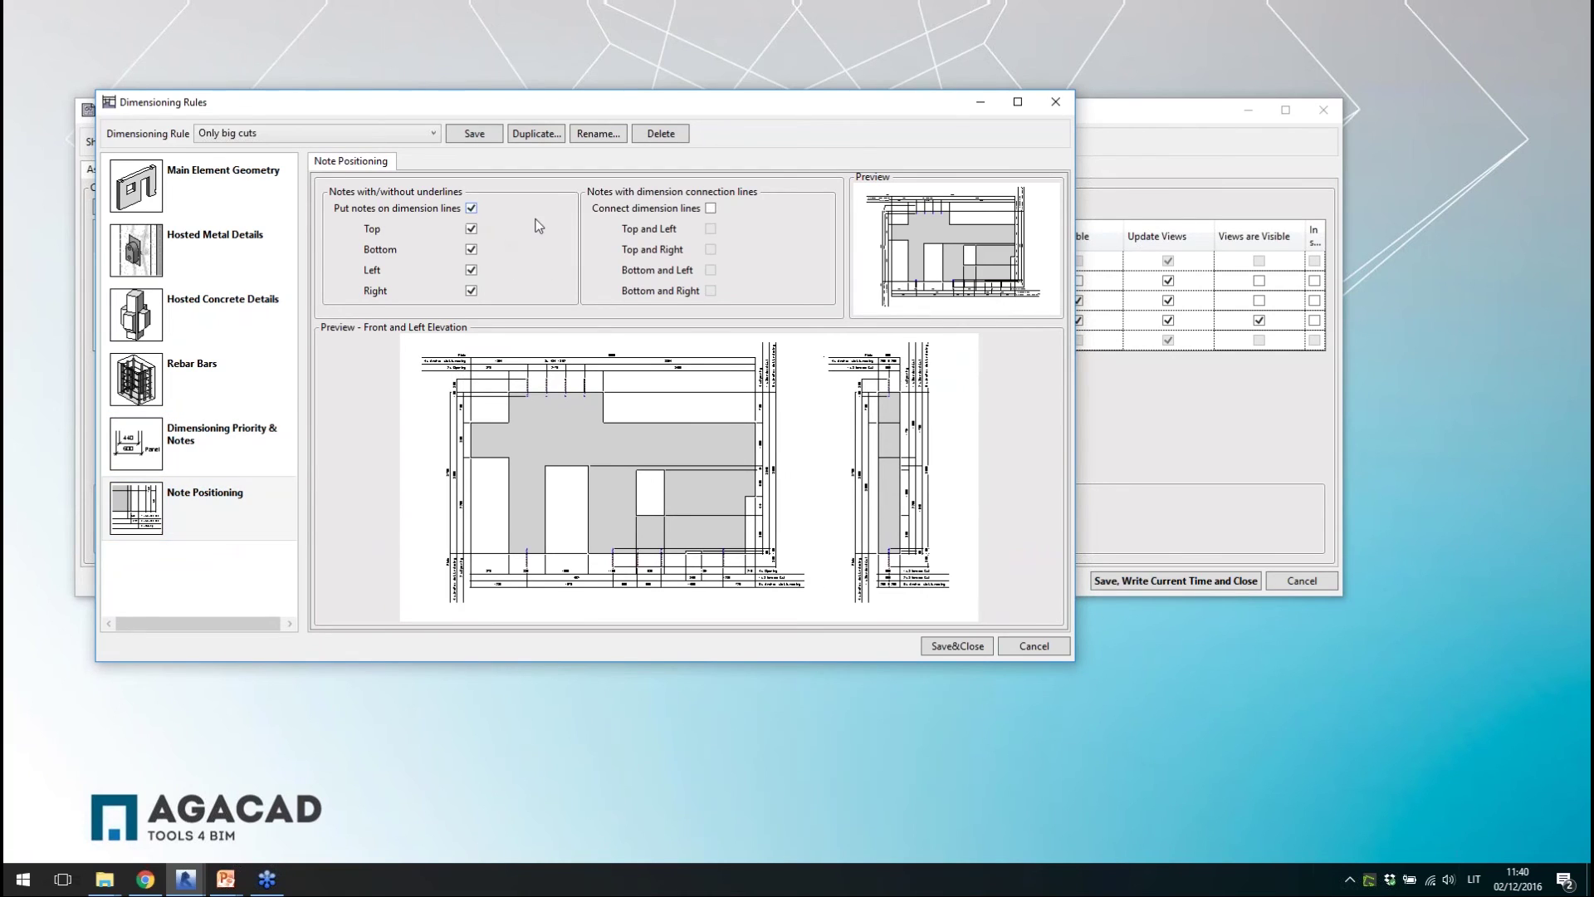
{"action": "left_click", "coordinate": [710, 208]}
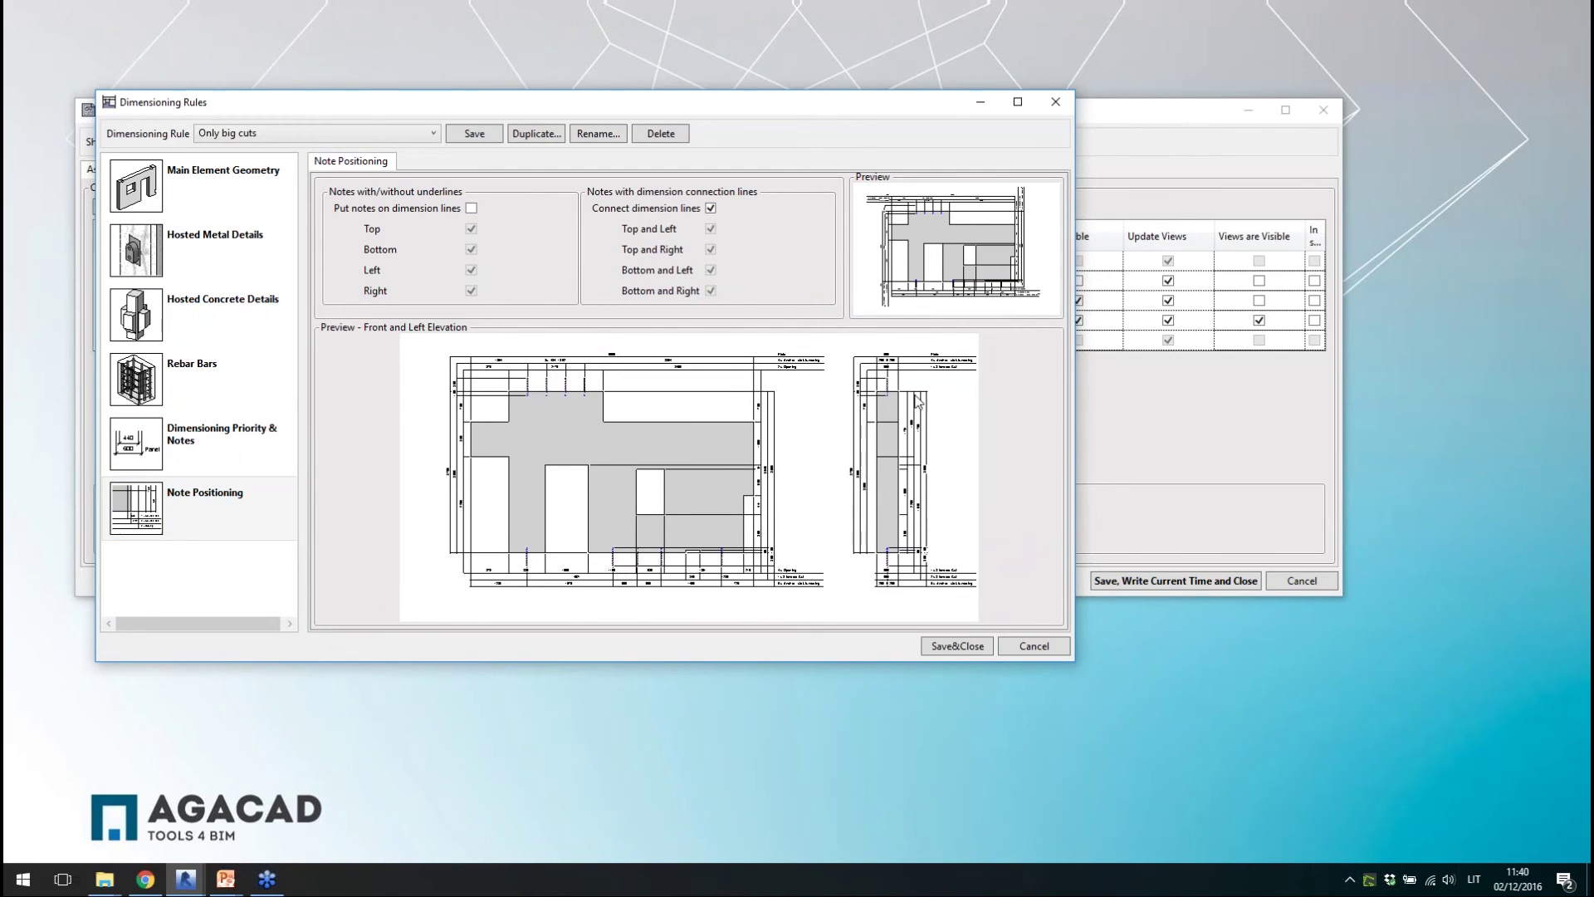
- Close the dimensioning rules without saving and review the Massive wall configuration's schedule views and their schedule templates
{"action": "left_click", "coordinate": [1035, 646]}
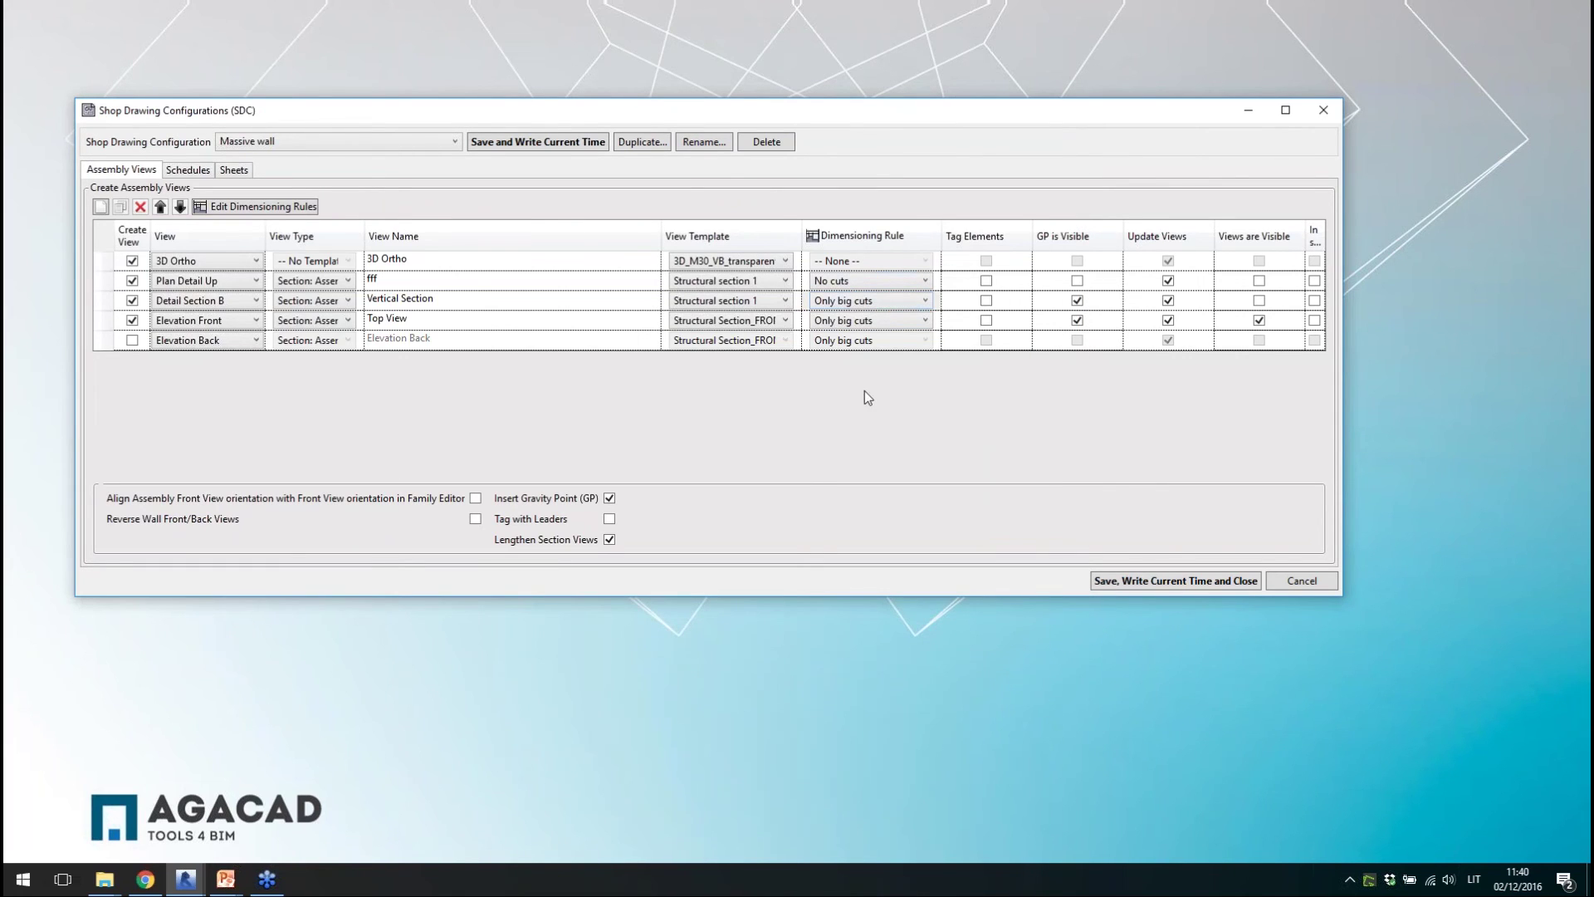
{"action": "left_click", "coordinate": [197, 171]}
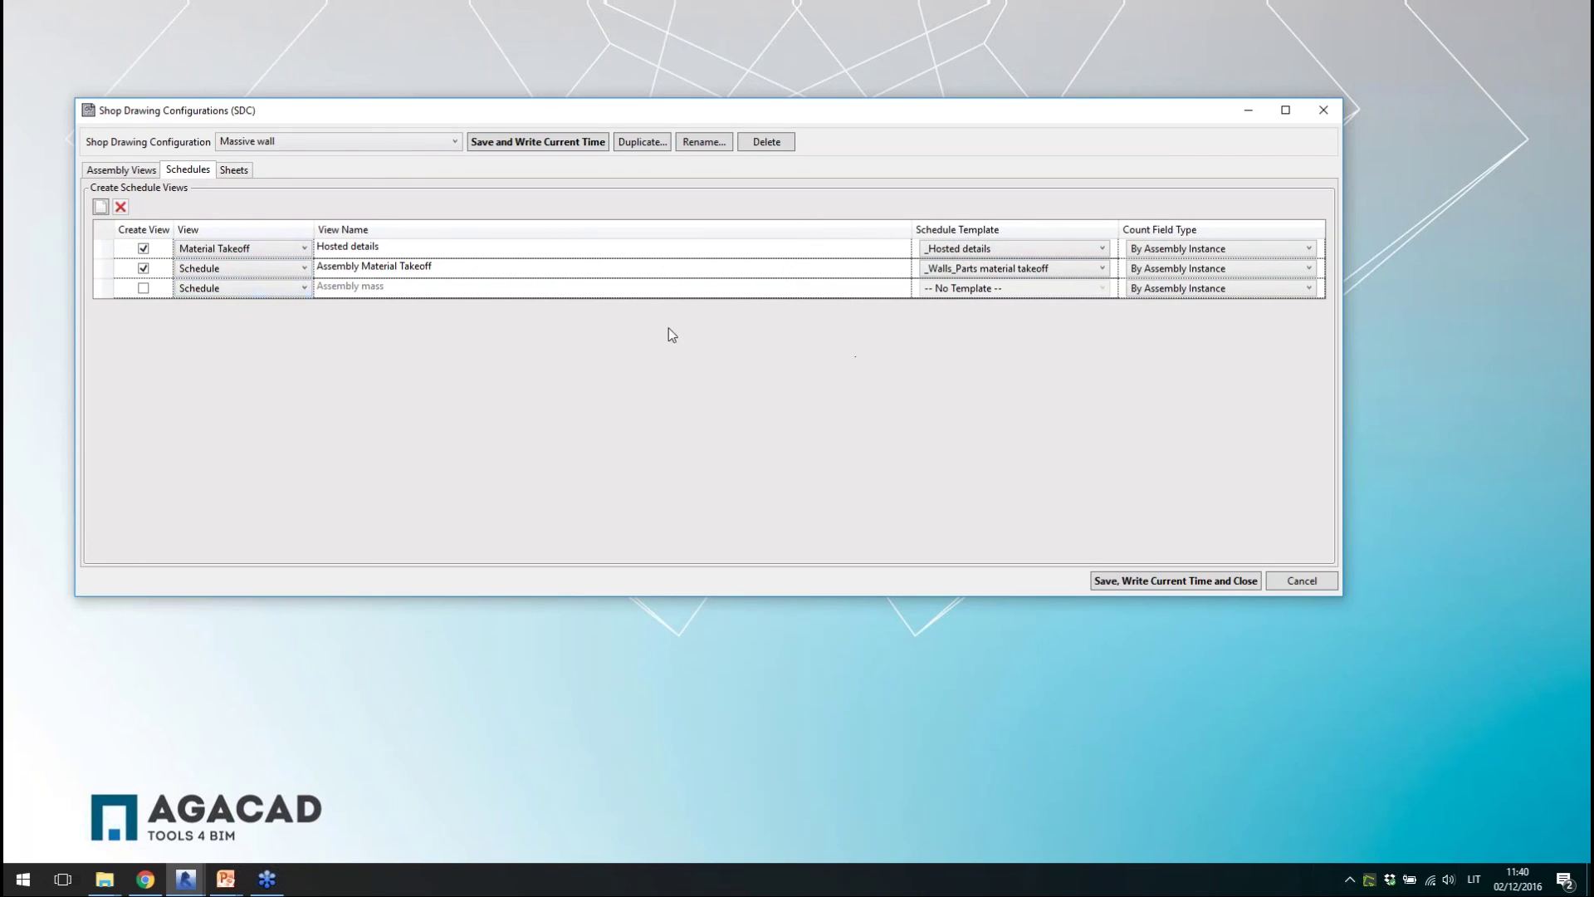
{"action": "left_click", "coordinate": [1009, 251]}
{"action": "left_click", "coordinate": [987, 202]}
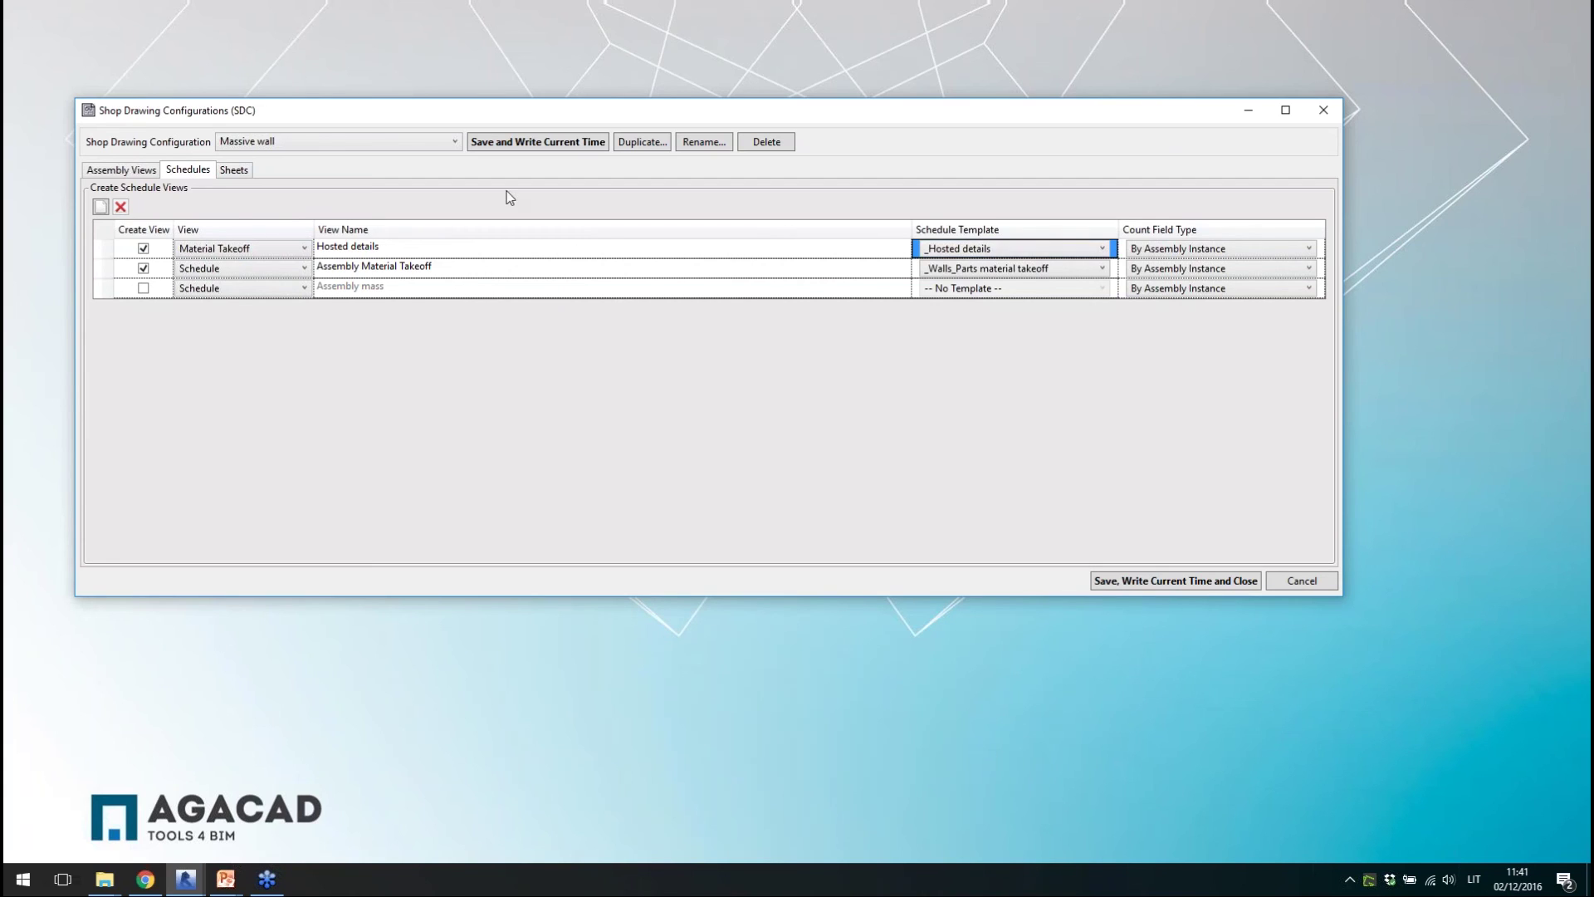
- Review the Massive wall configuration's sheet settings and available sheet templates, and close the Shop Drawing Configurations
{"action": "left_click", "coordinate": [237, 171]}
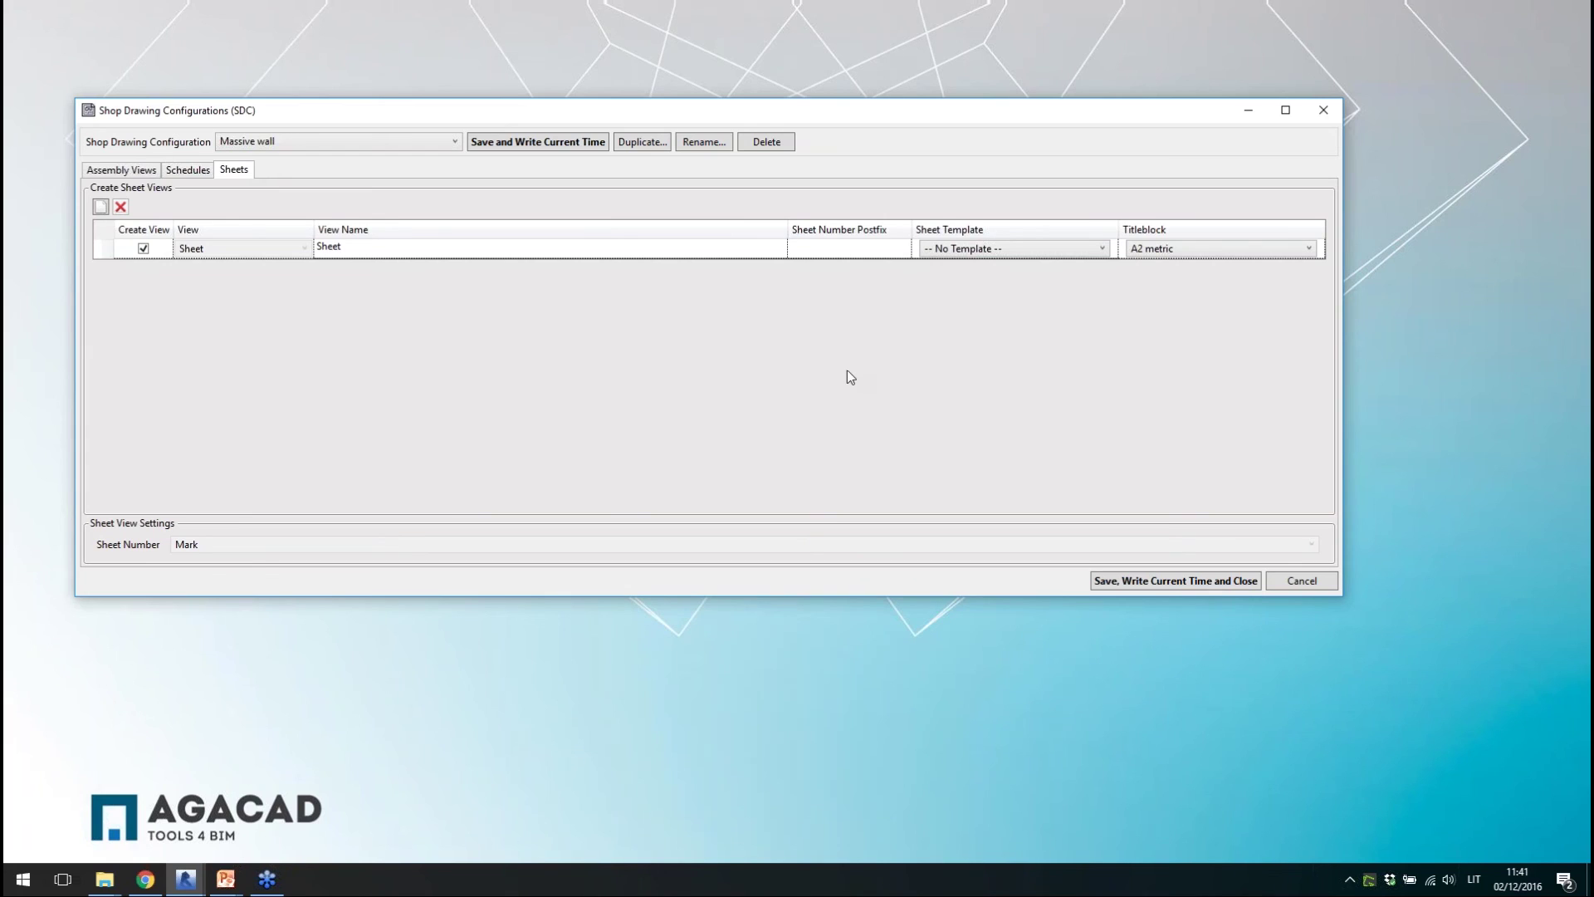
{"action": "left_click", "coordinate": [1004, 247]}
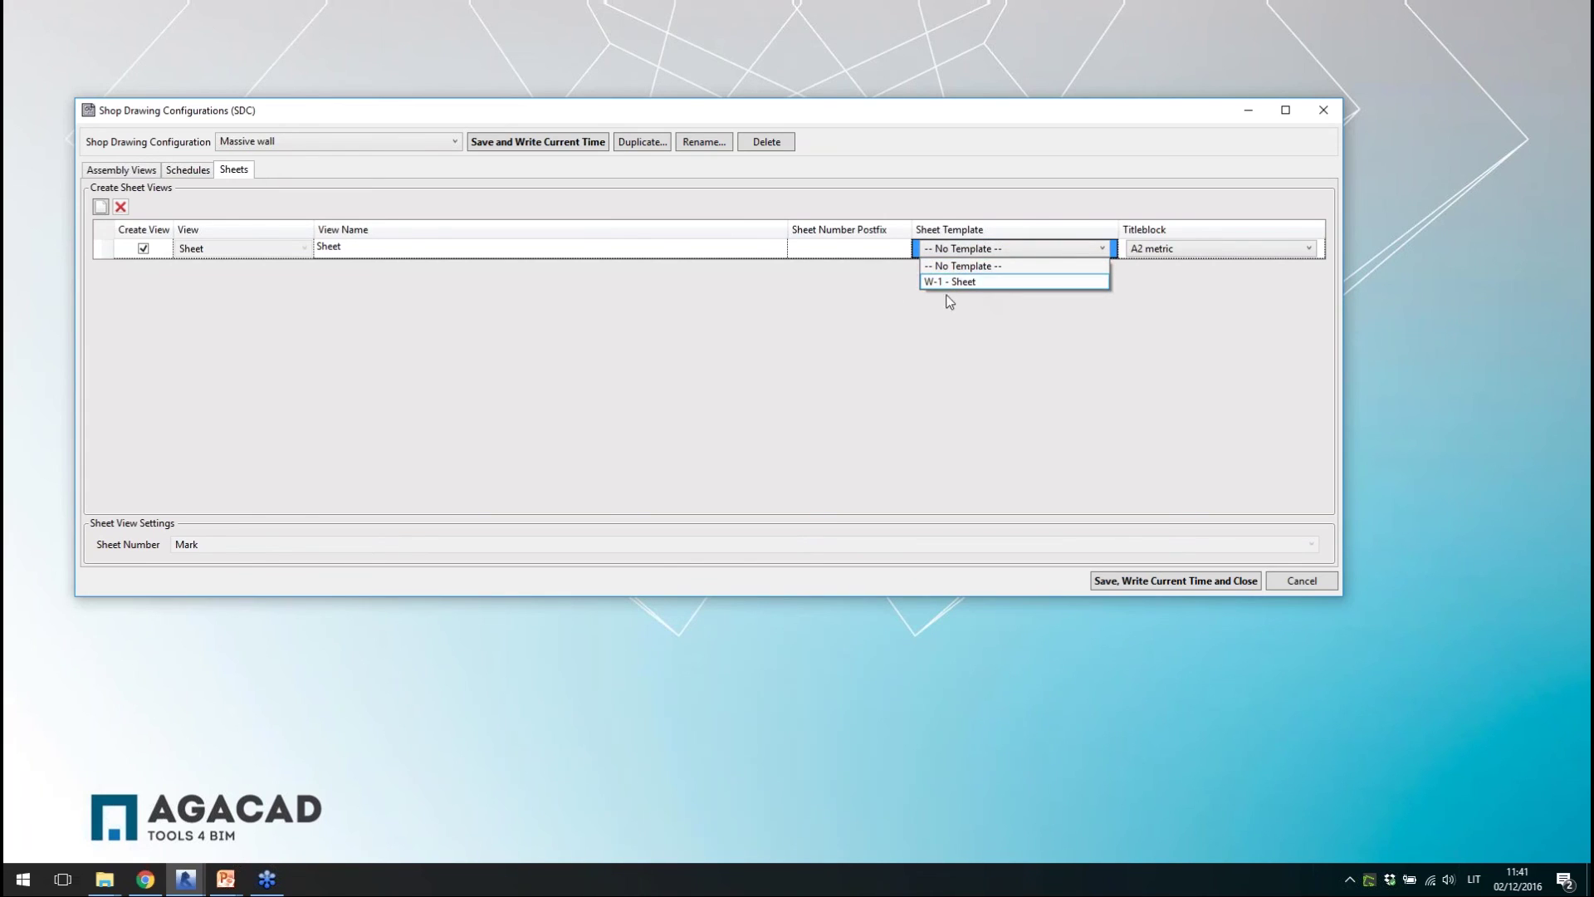
{"action": "left_click", "coordinate": [878, 345]}
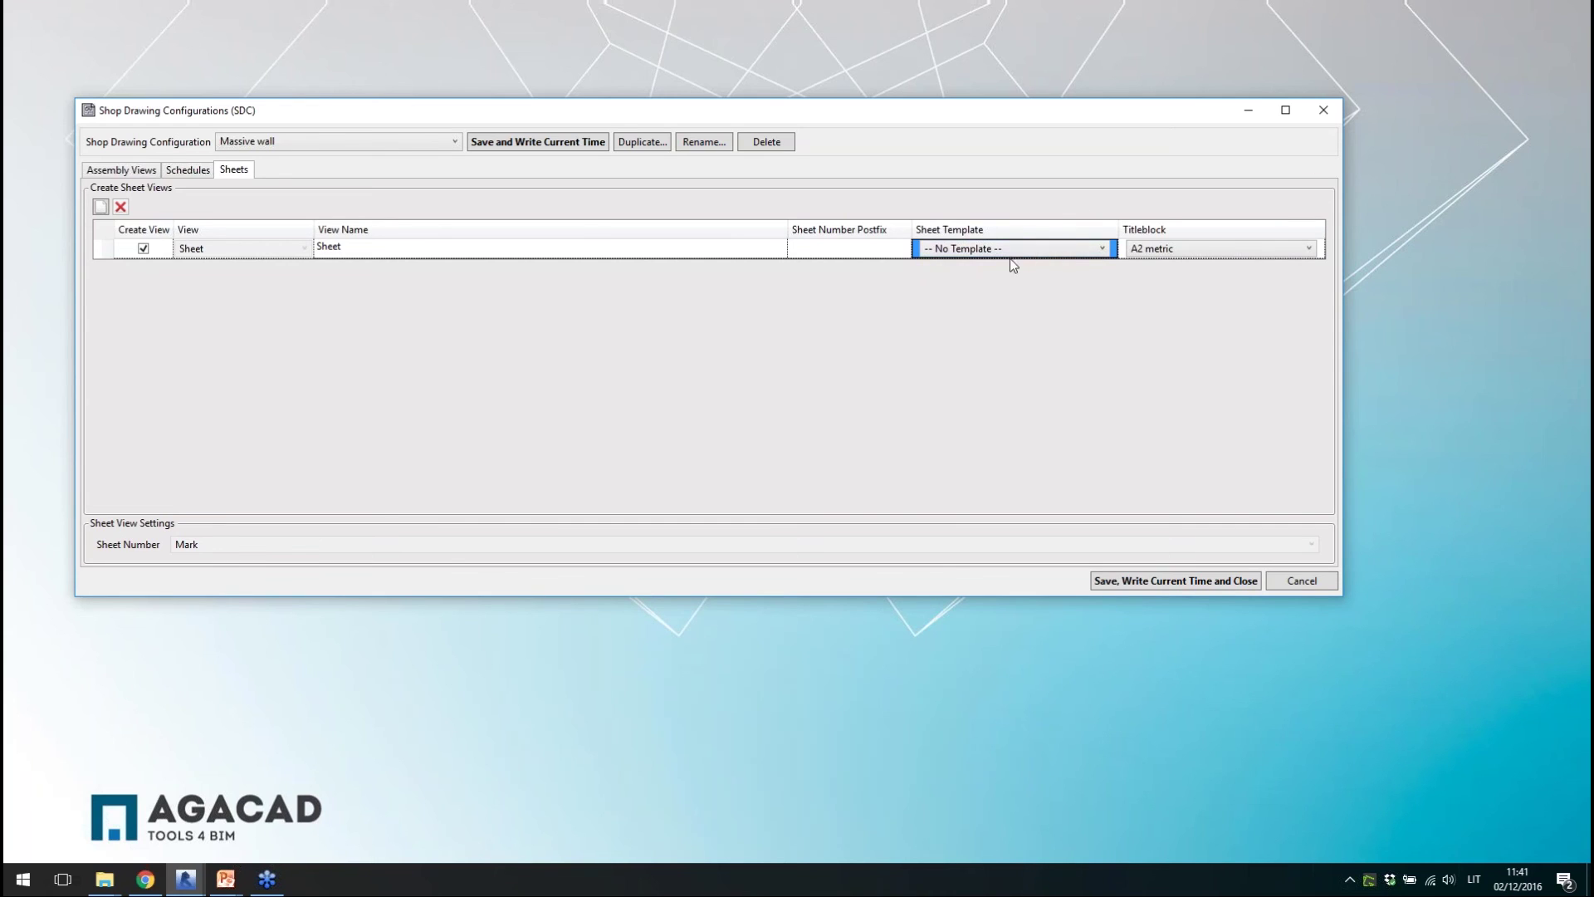
{"action": "left_click", "coordinate": [1324, 110]}
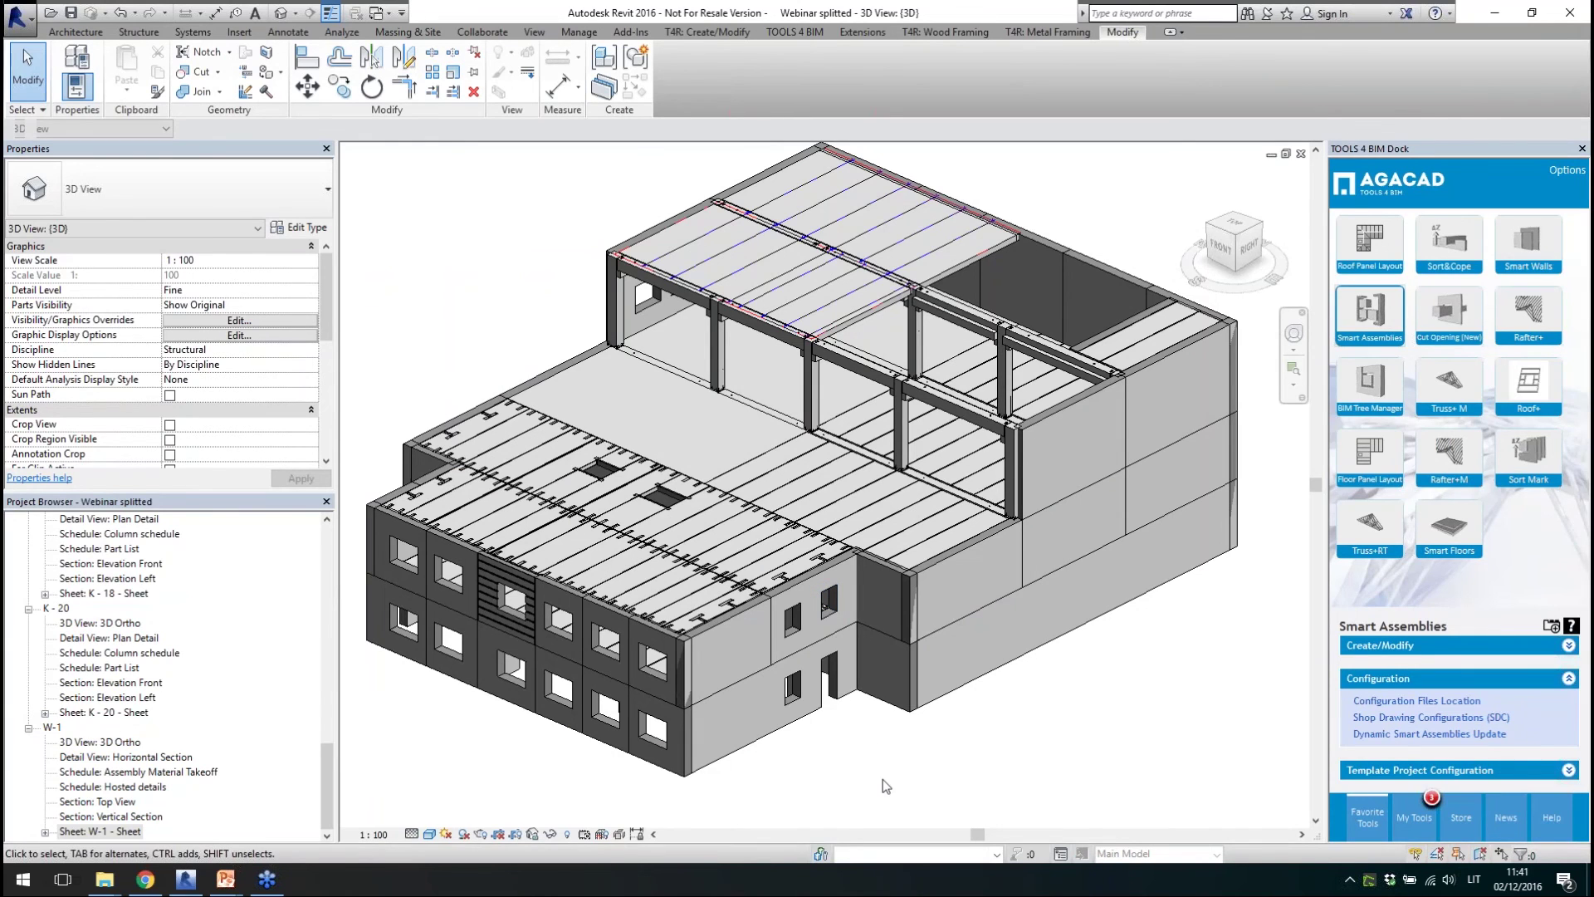
- View the W-1 wall sheet and return to the 3D view of the building without saving the project
{"action": "double_click", "coordinate": [139, 825]}
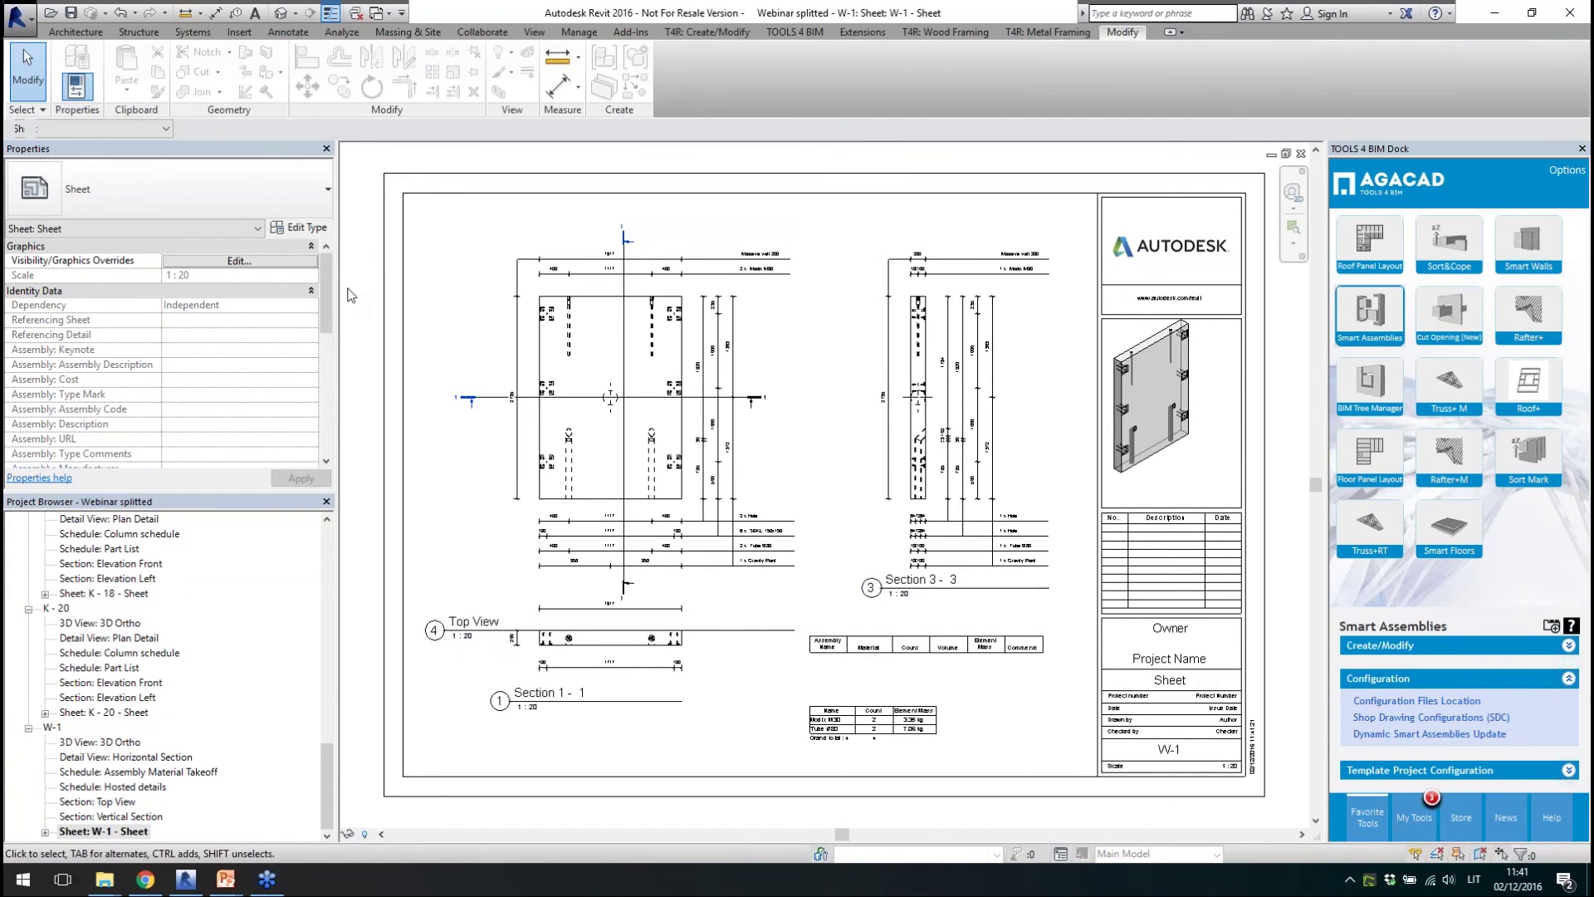
{"action": "left_click", "coordinate": [281, 15]}
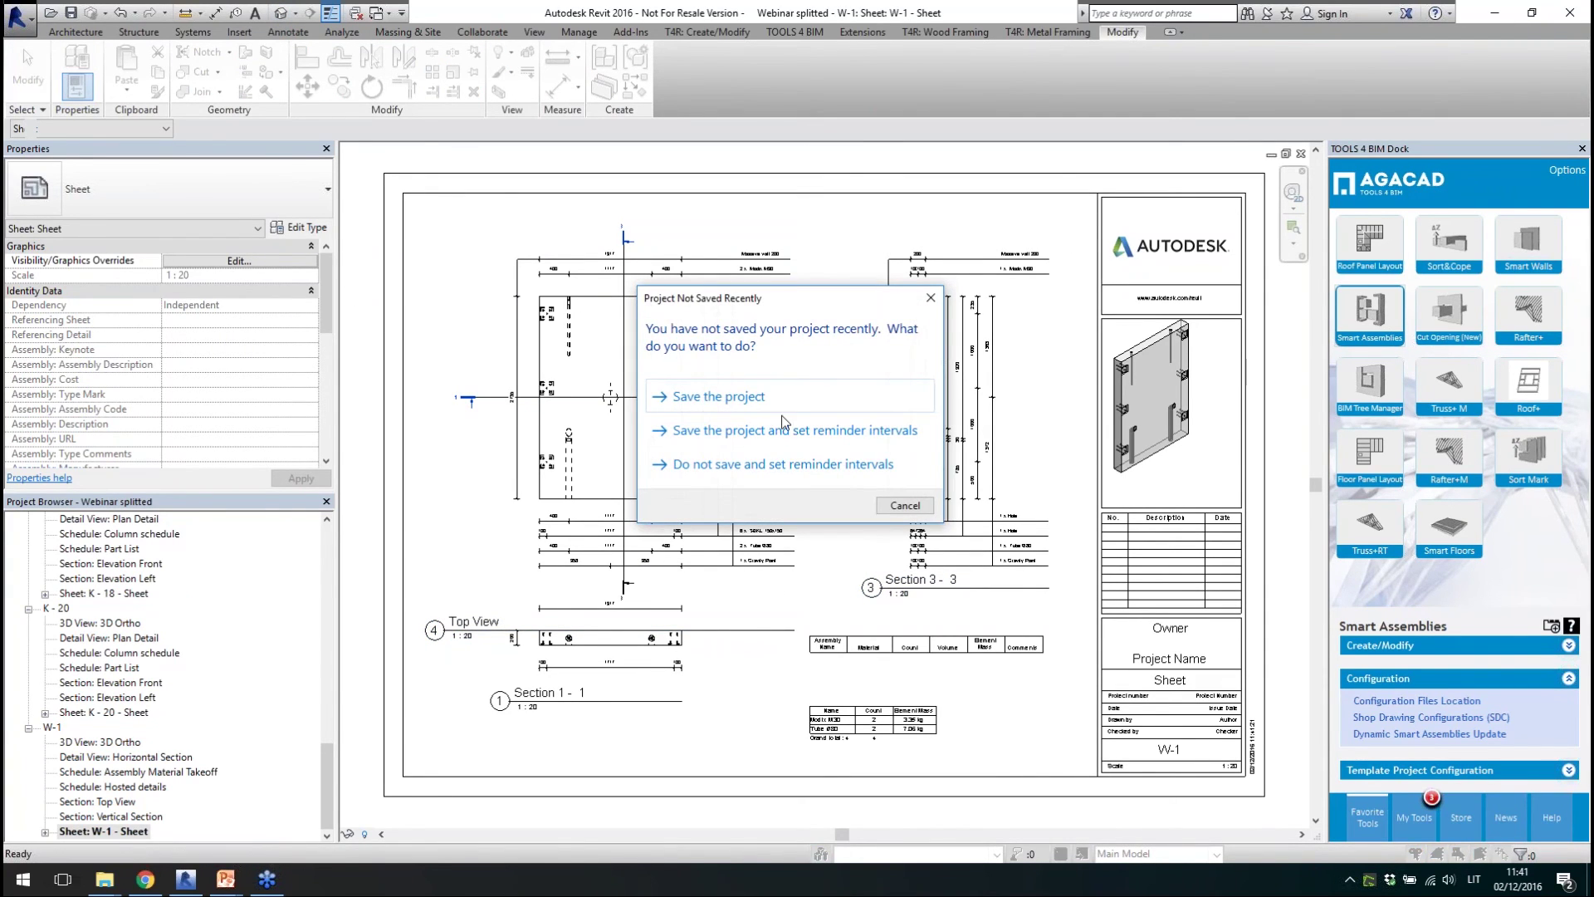
{"action": "left_click", "coordinate": [905, 512]}
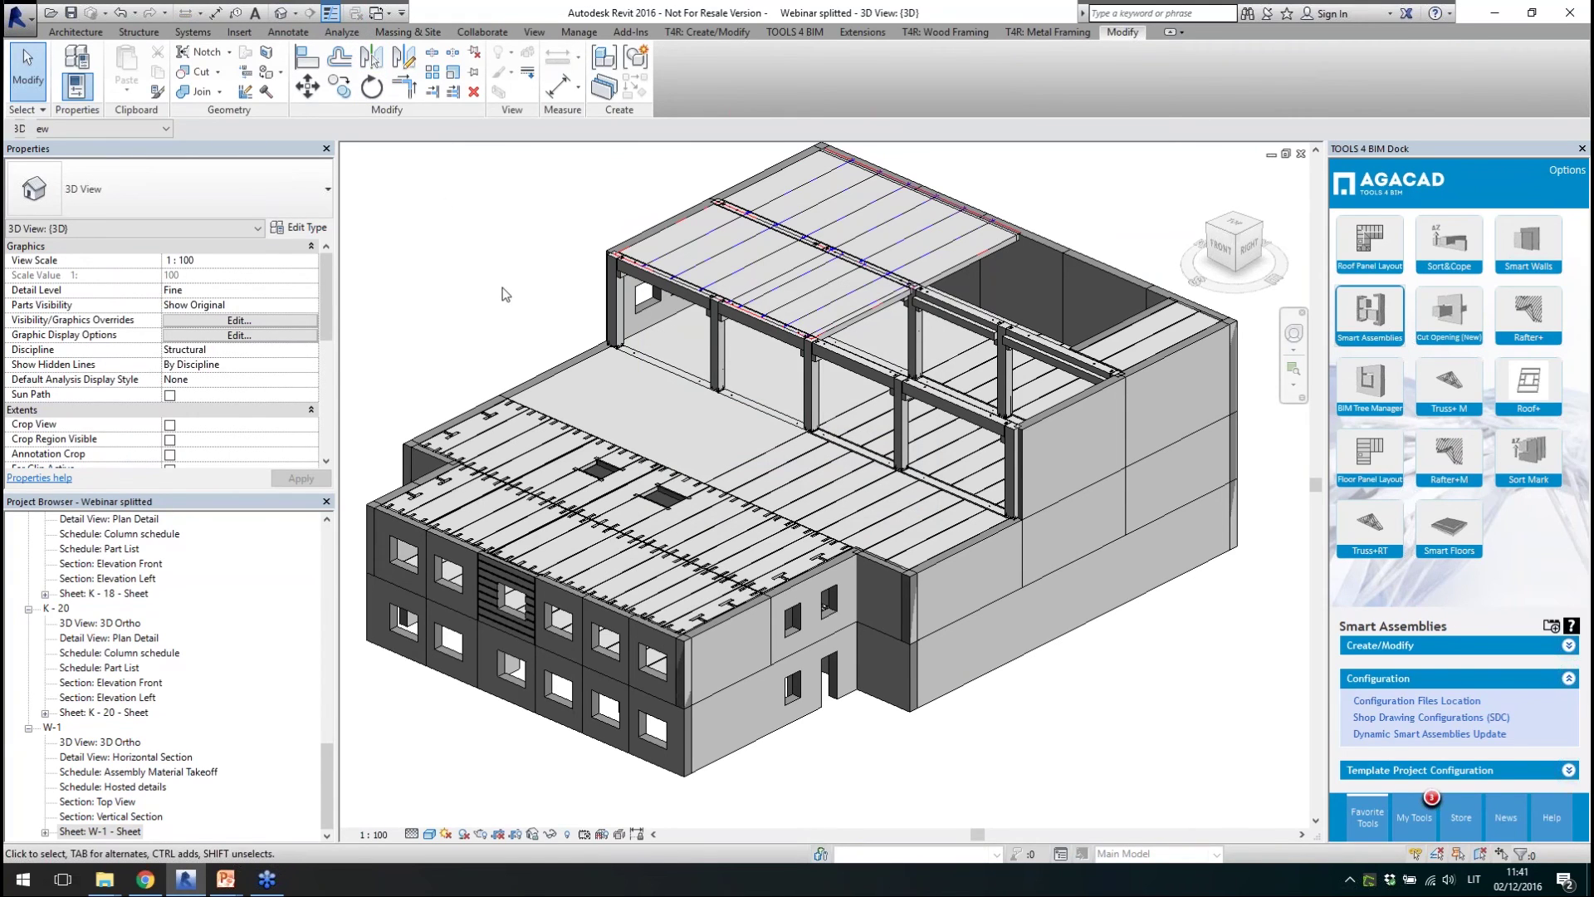
- Show the Template Project Configuration commands and open the SA template 3 project from the SA template file folder on drive D
{"action": "left_click", "coordinate": [1400, 771]}
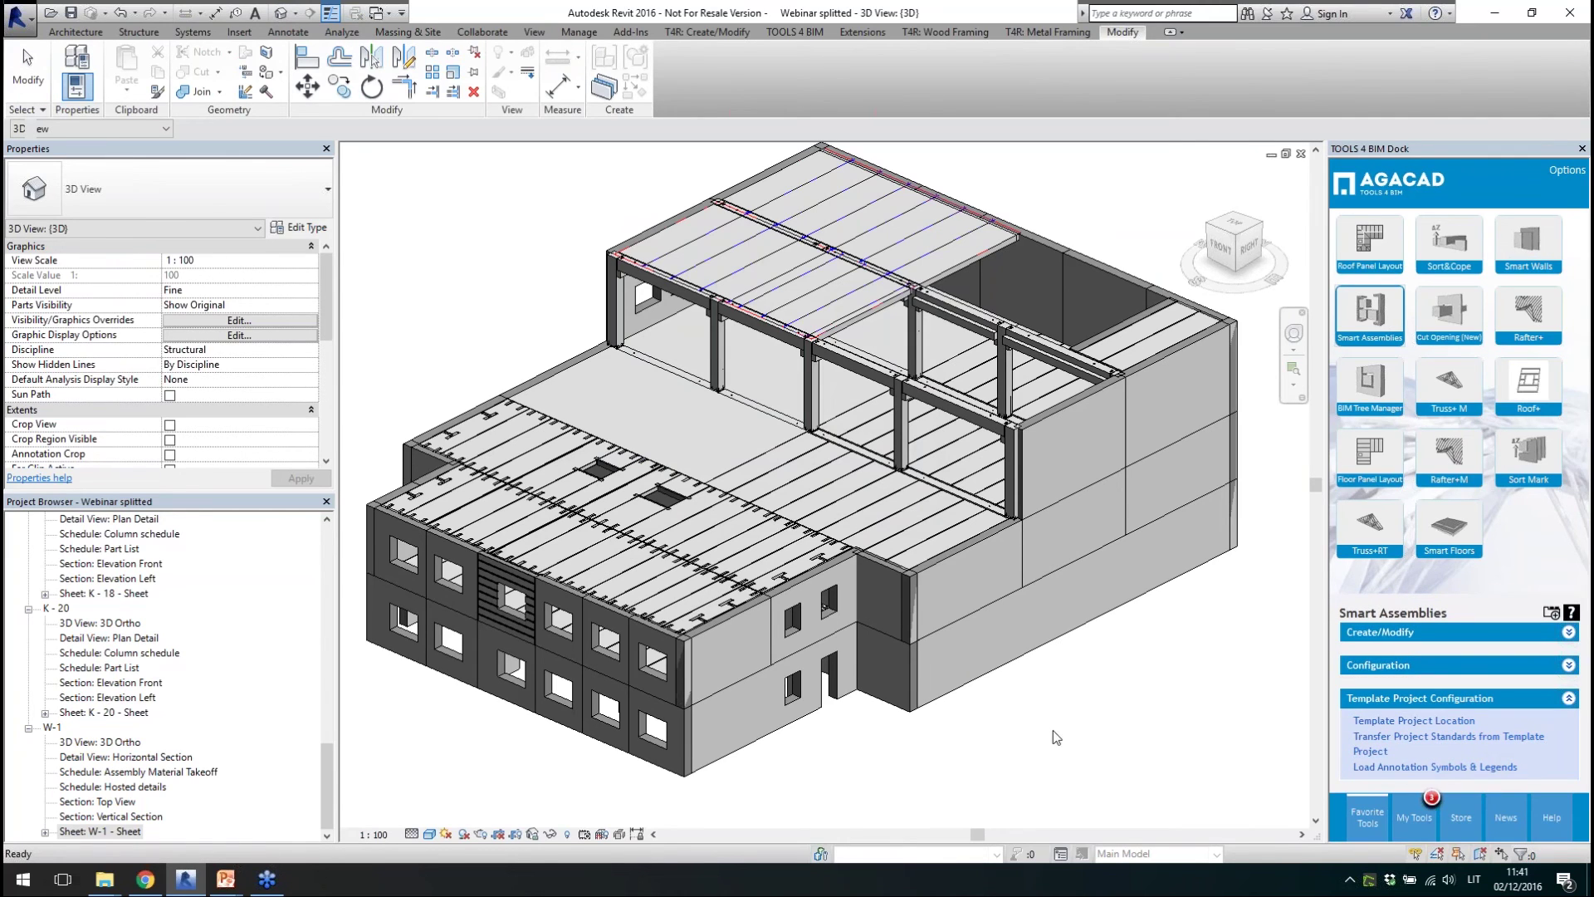
{"action": "left_click", "coordinate": [103, 886]}
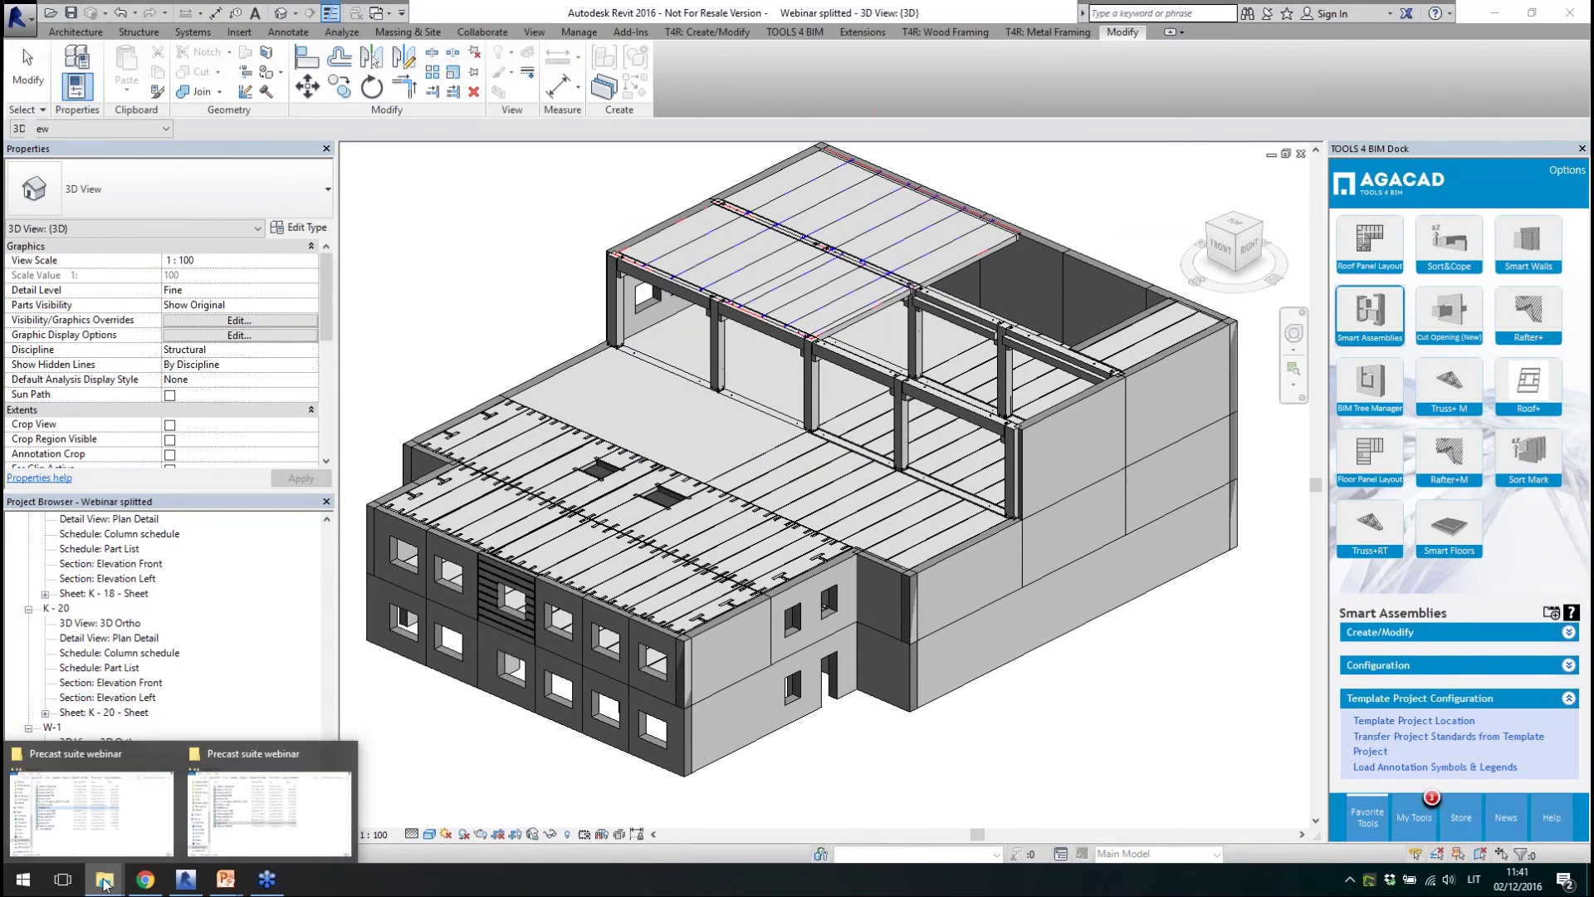
{"action": "left_click", "coordinate": [92, 812]}
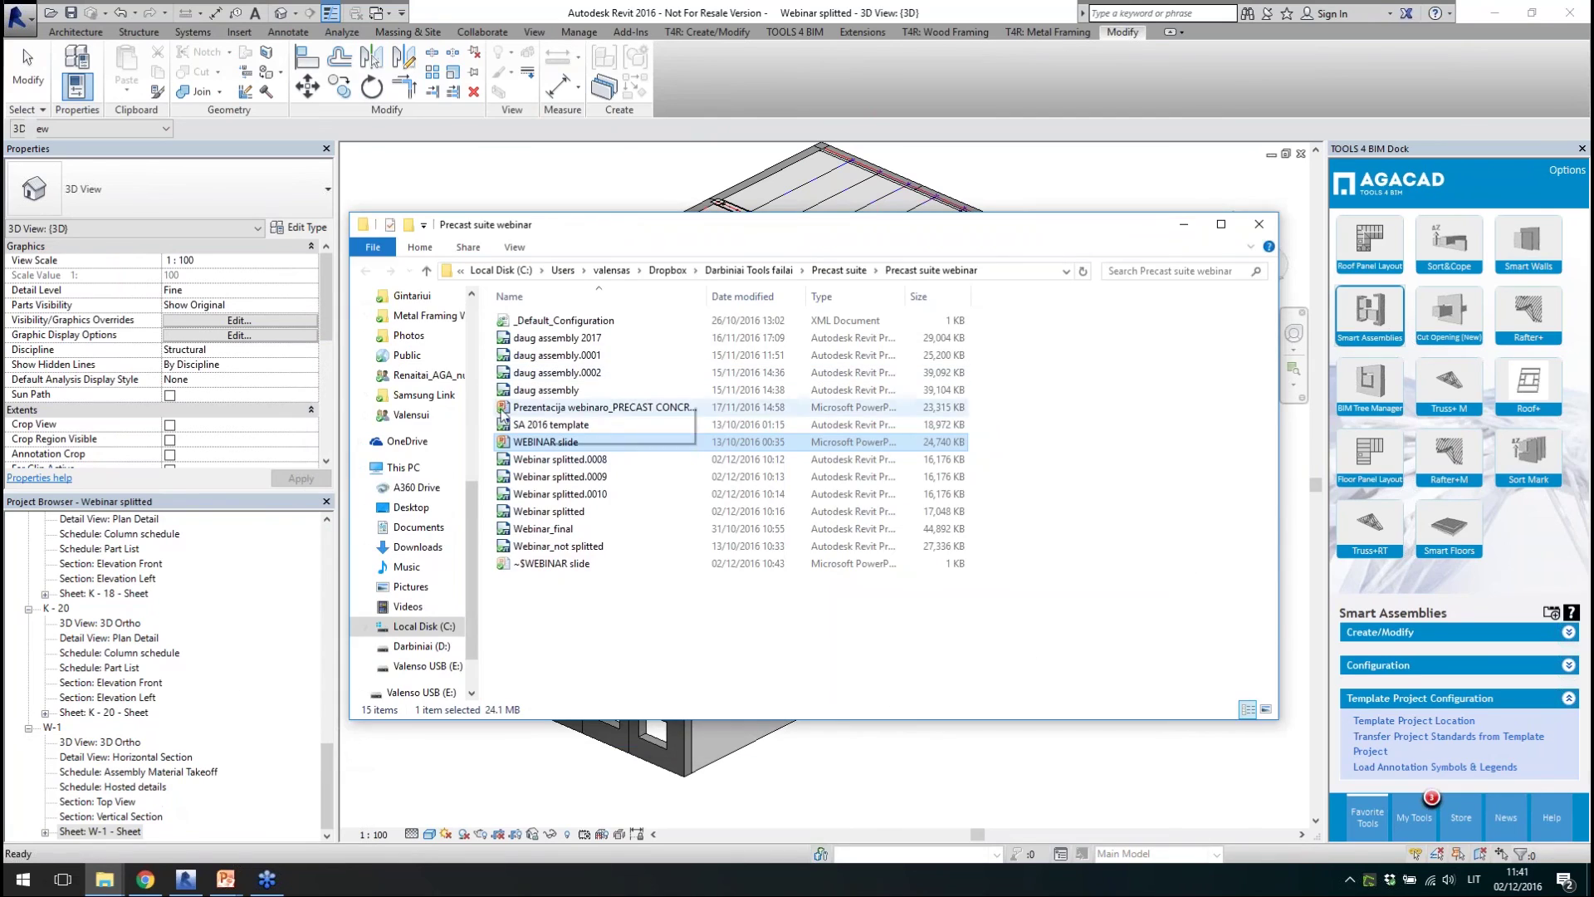
{"action": "left_click", "coordinate": [432, 647]}
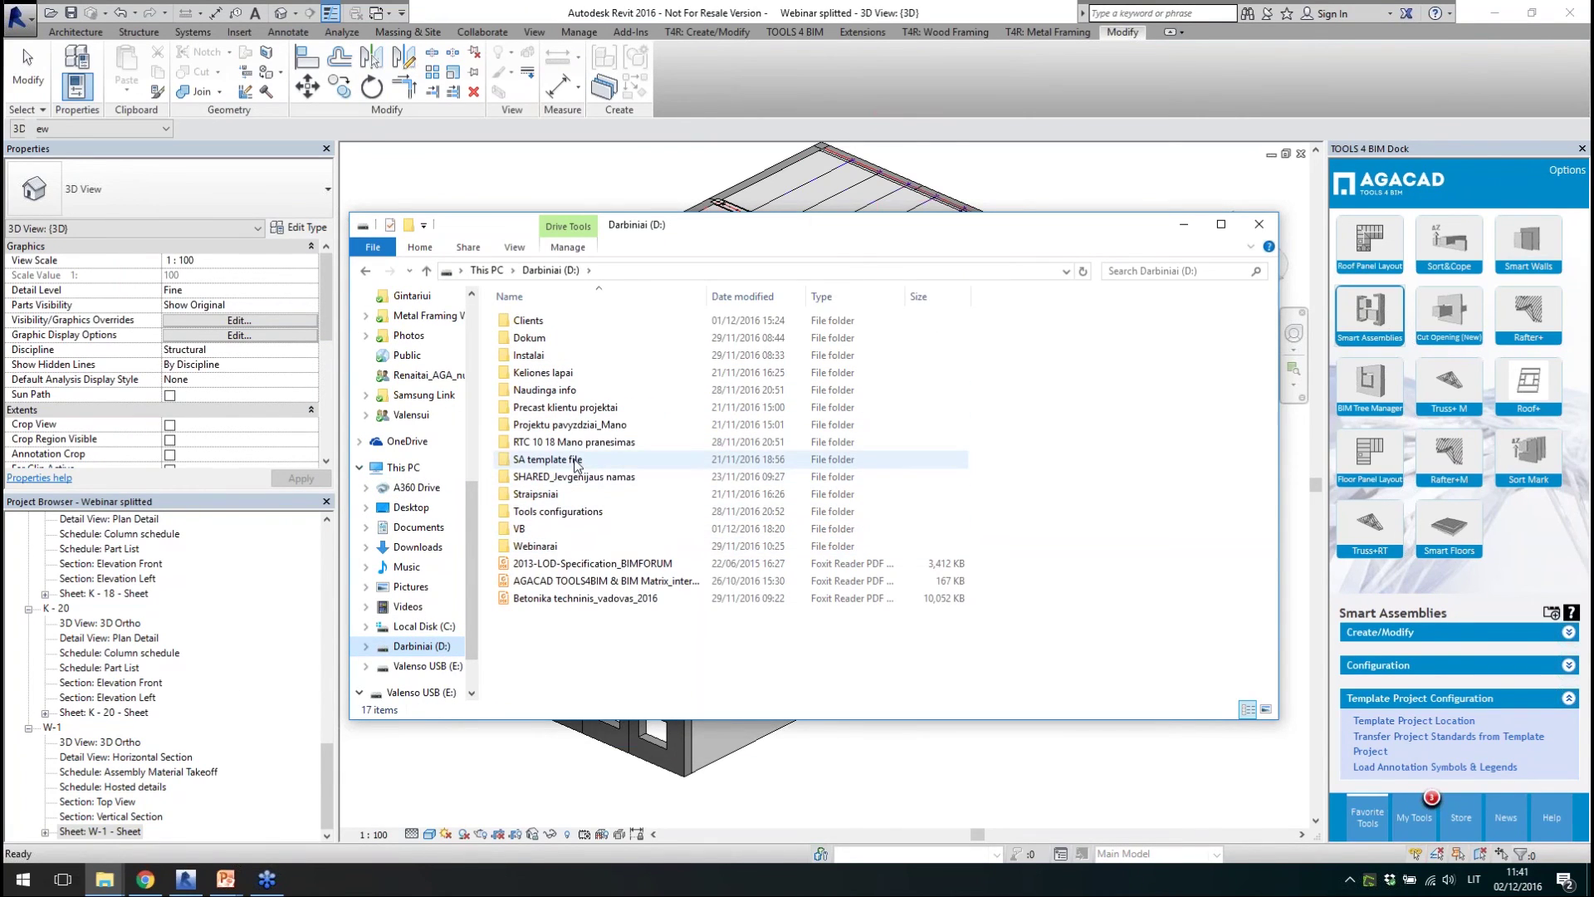
{"action": "double_click", "coordinate": [575, 463]}
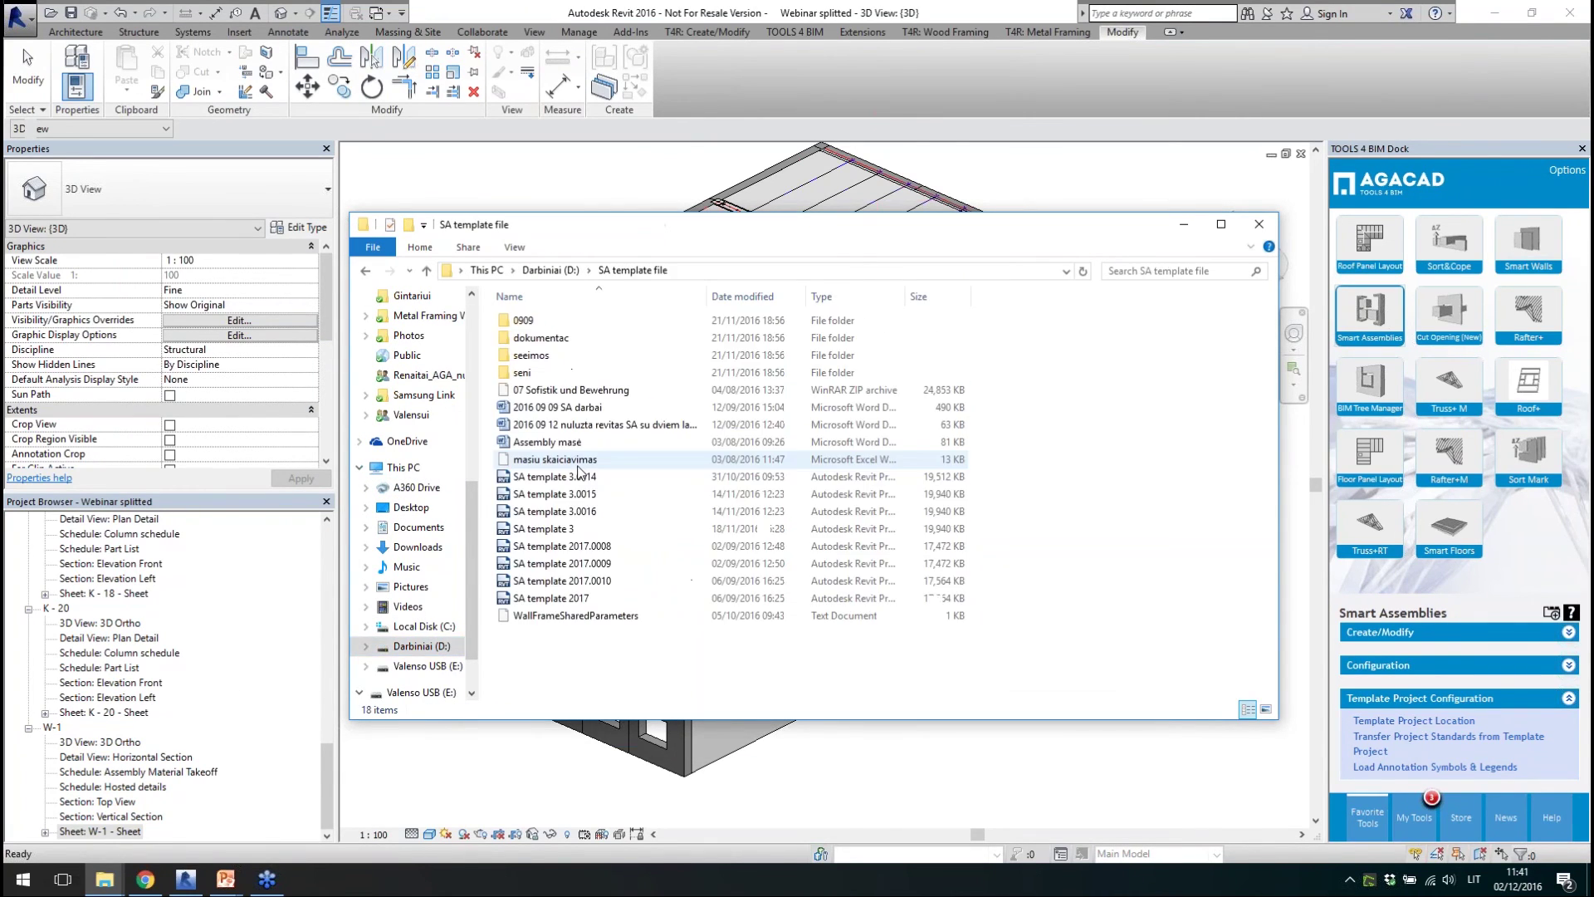
{"action": "left_click", "coordinate": [573, 530]}
{"action": "double_click", "coordinate": [561, 529]}
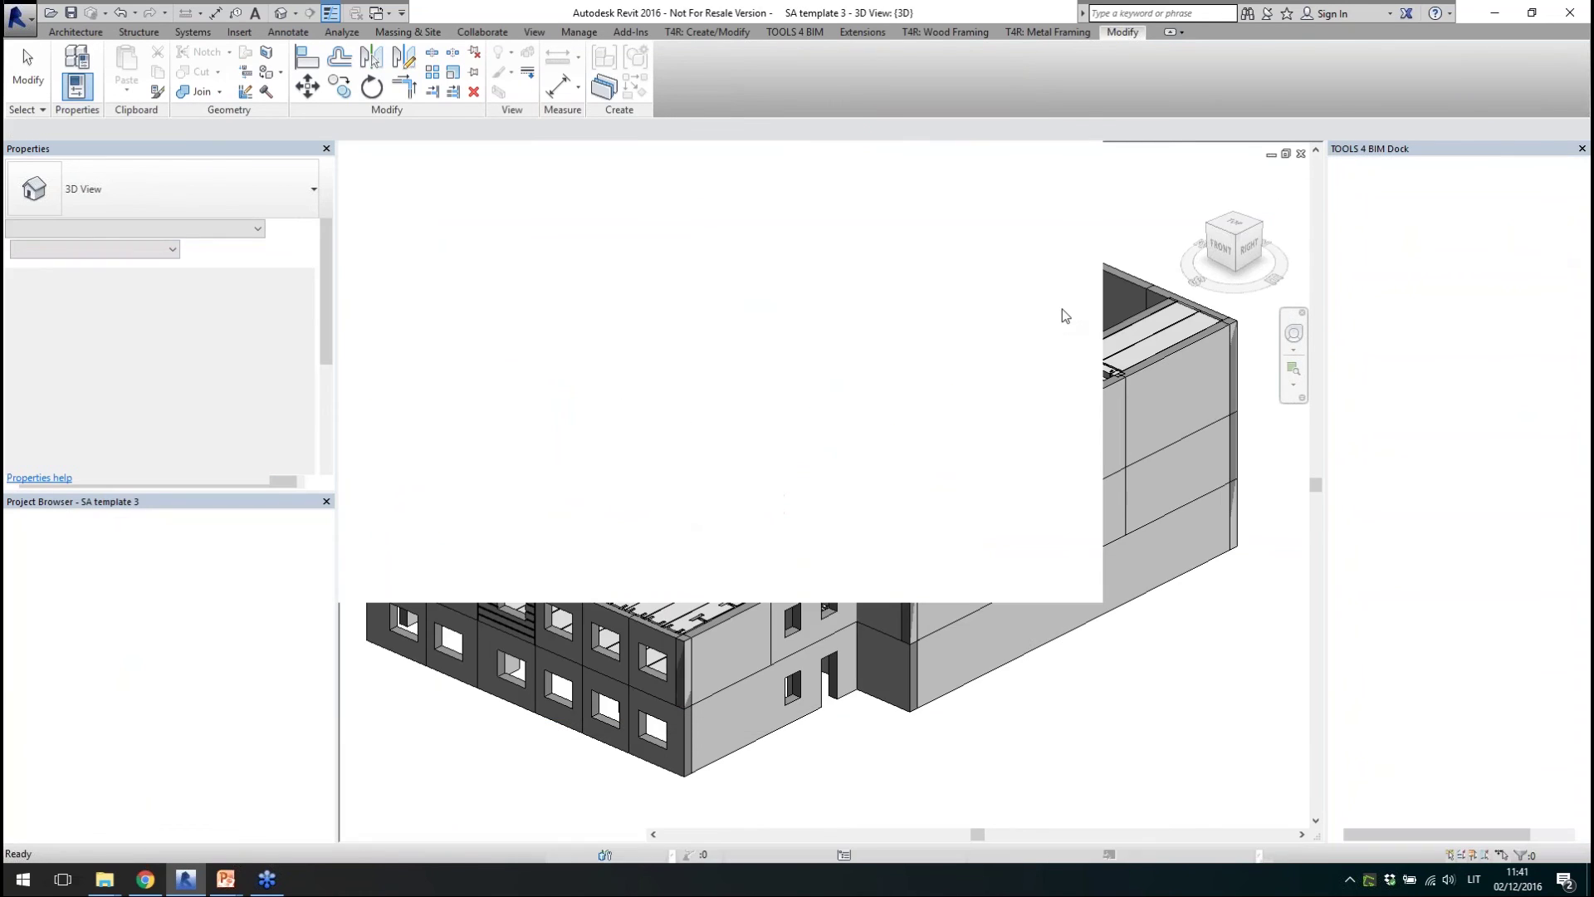
- Look over the template's sample assemblies in 3D and view the SW - 10 and TT-1 sheets
{"action": "scroll", "coordinate": [606, 564], "scroll_direction": "down", "scroll_amount": 2}
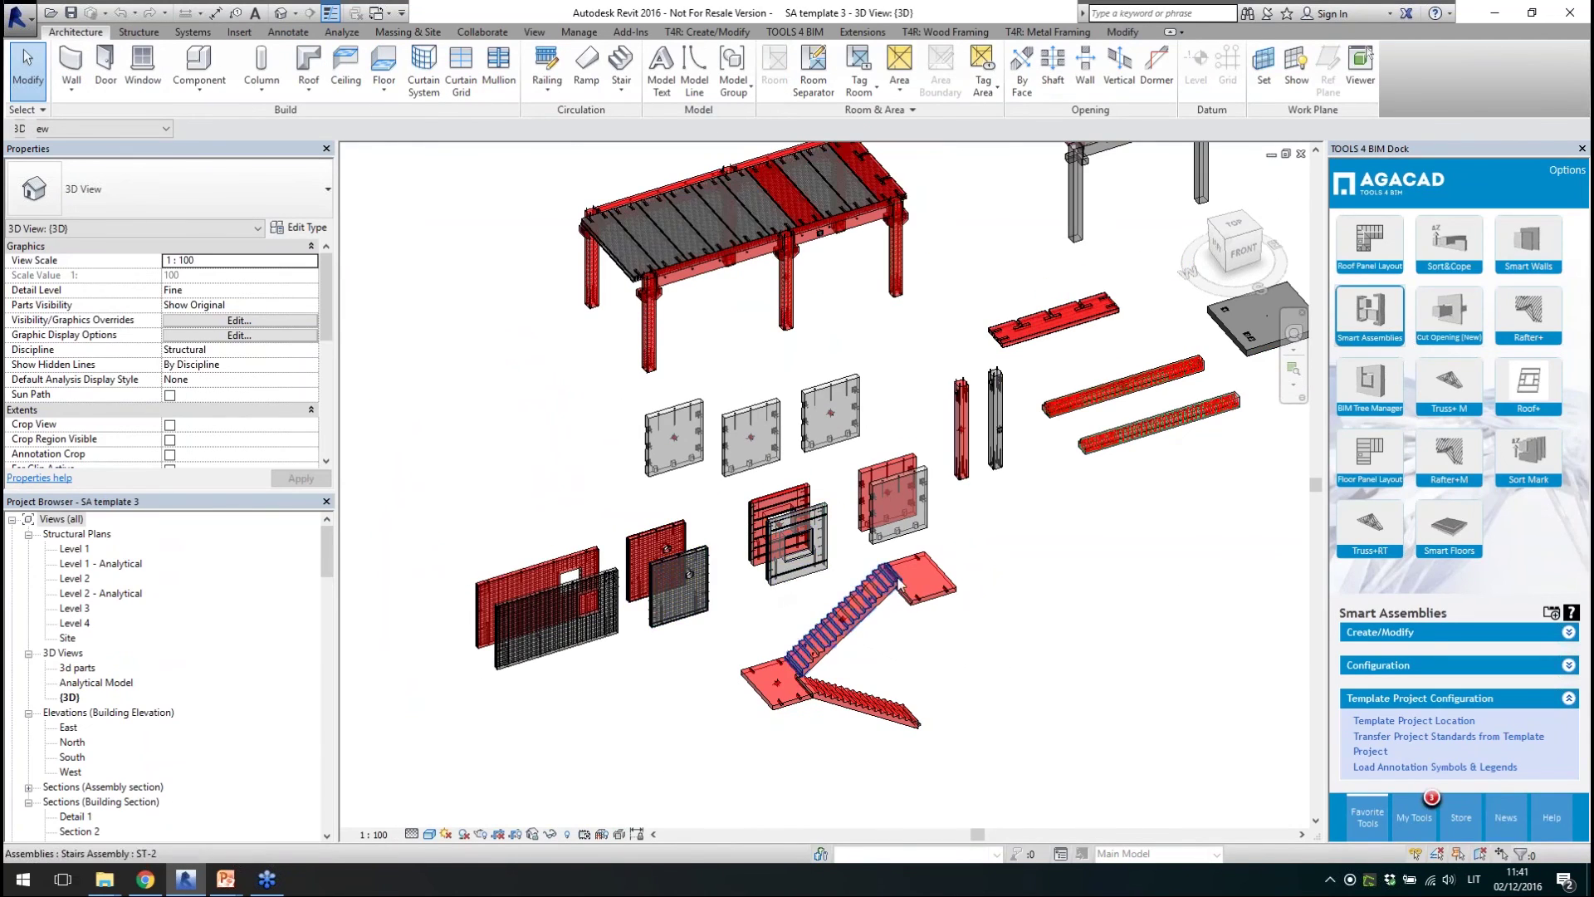
{"action": "scroll", "coordinate": [411, 551], "scroll_direction": "down", "scroll_amount": 1}
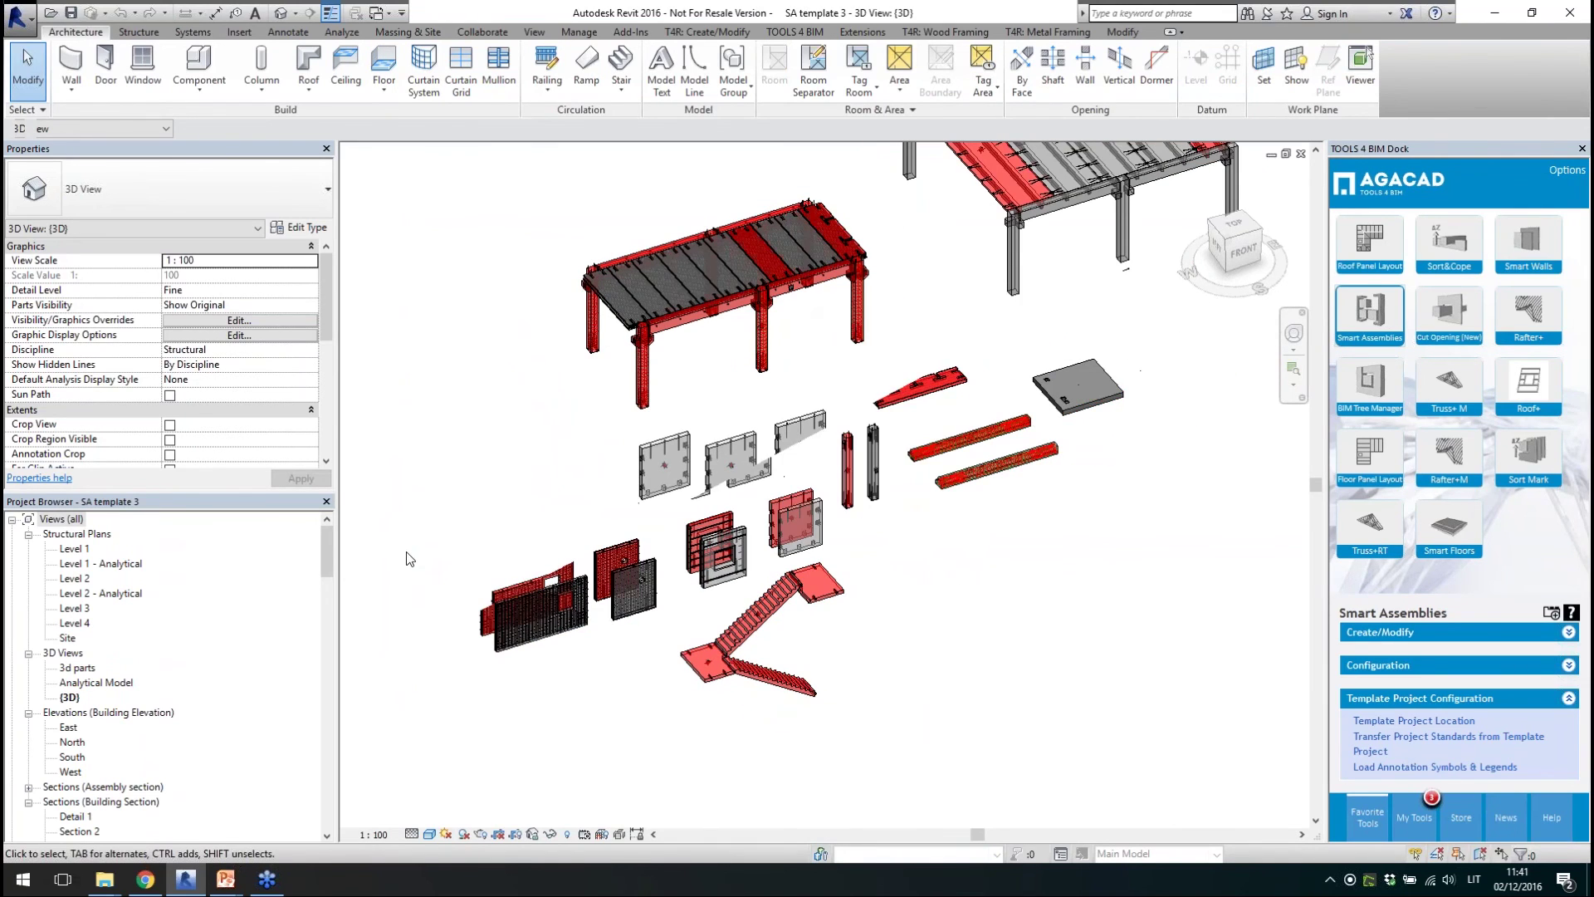
{"action": "left_click_drag", "start_coordinate": [323, 555], "coordinate": [326, 801]}
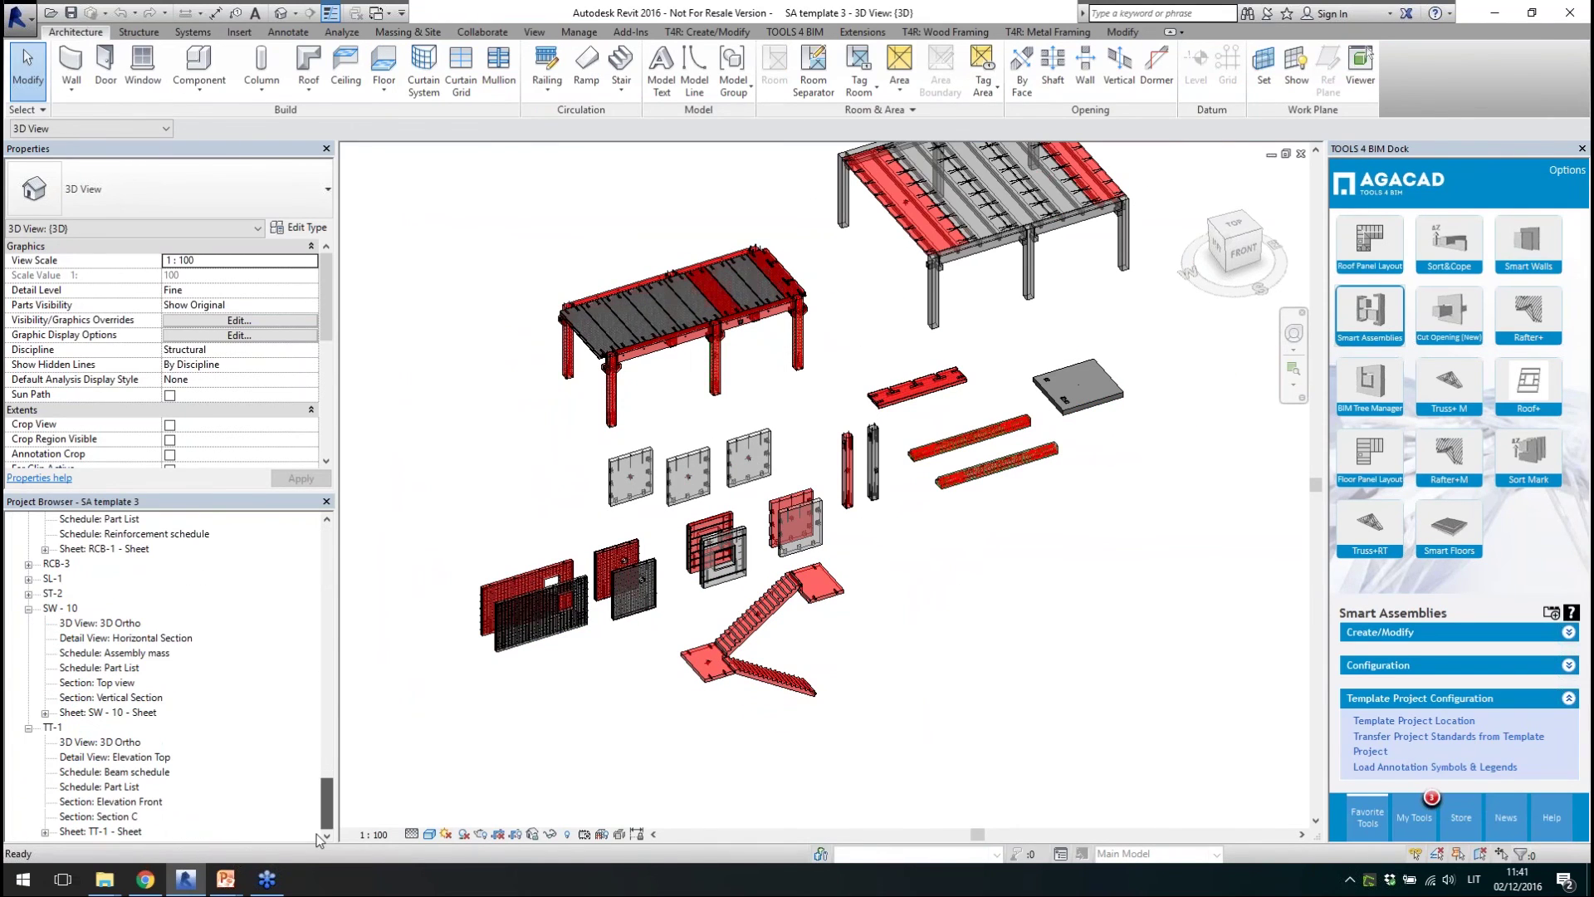
{"action": "double_click", "coordinate": [116, 714]}
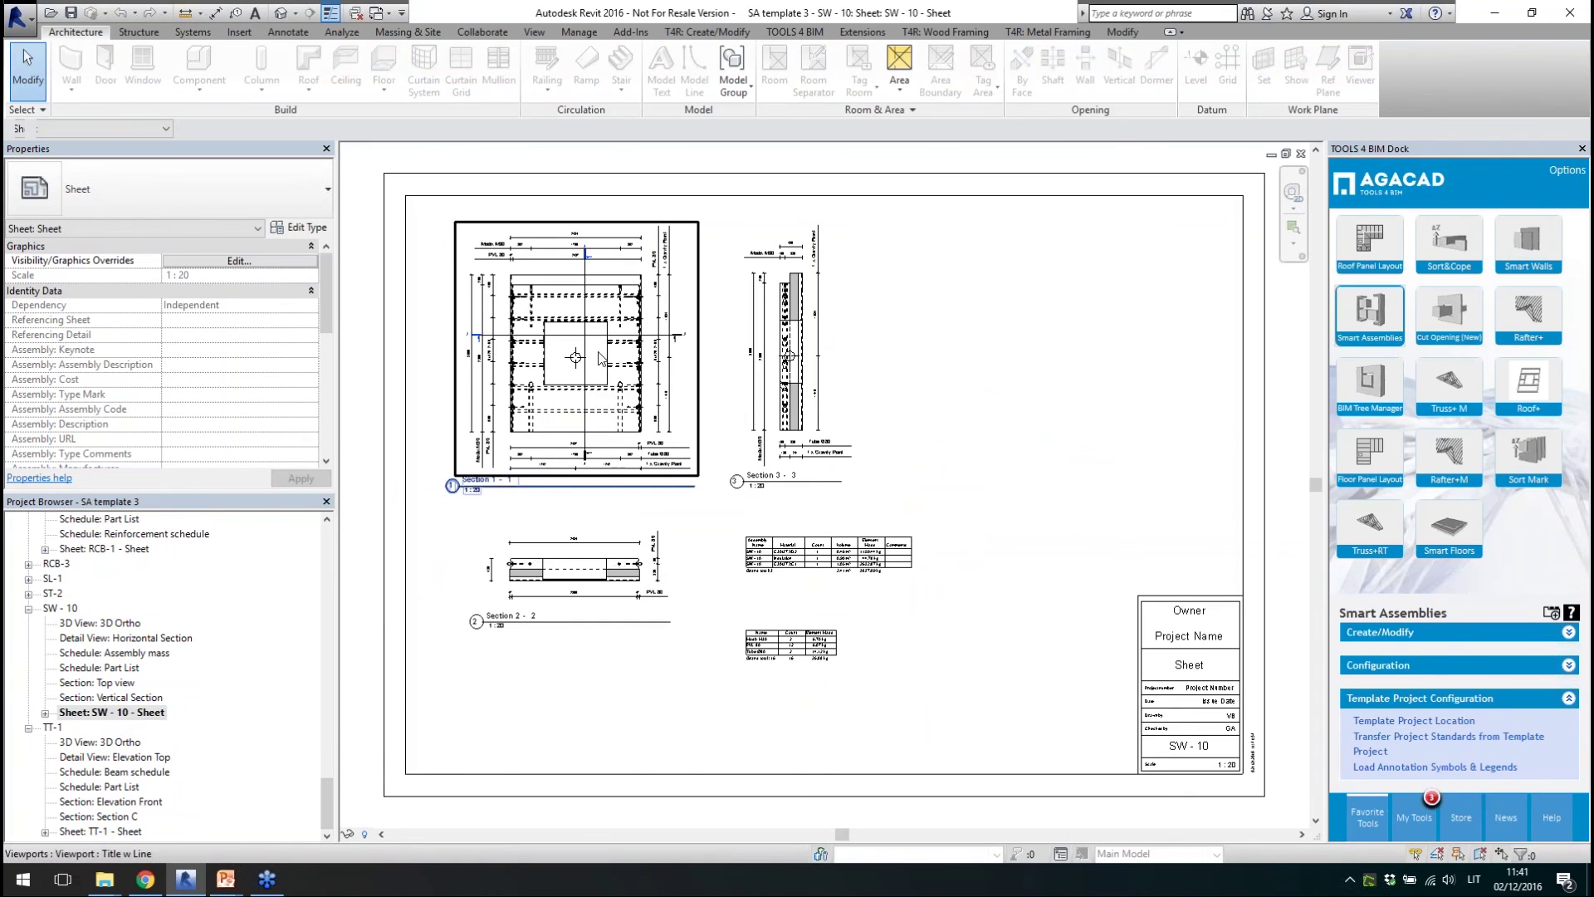
{"action": "double_click", "coordinate": [133, 831]}
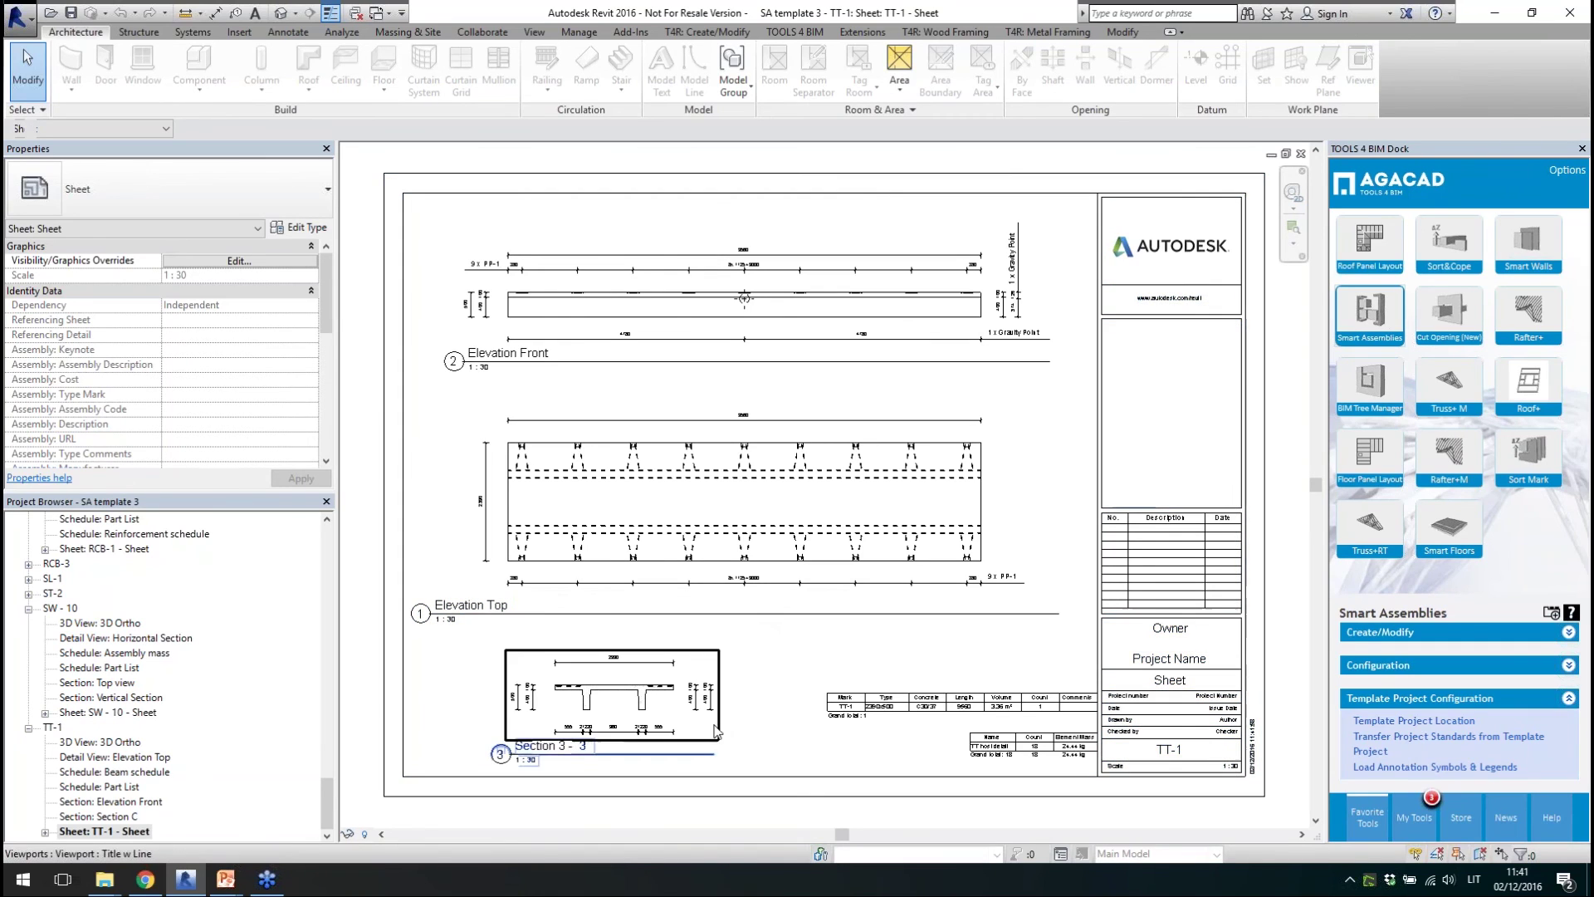
- View the MW-1 Formwork and Reinforcement sheets, examining the rebar dimensions in Section 1 - 1 up close
{"action": "left_click_drag", "start_coordinate": [328, 804], "coordinate": [328, 694]}
{"action": "double_click", "coordinate": [193, 728]}
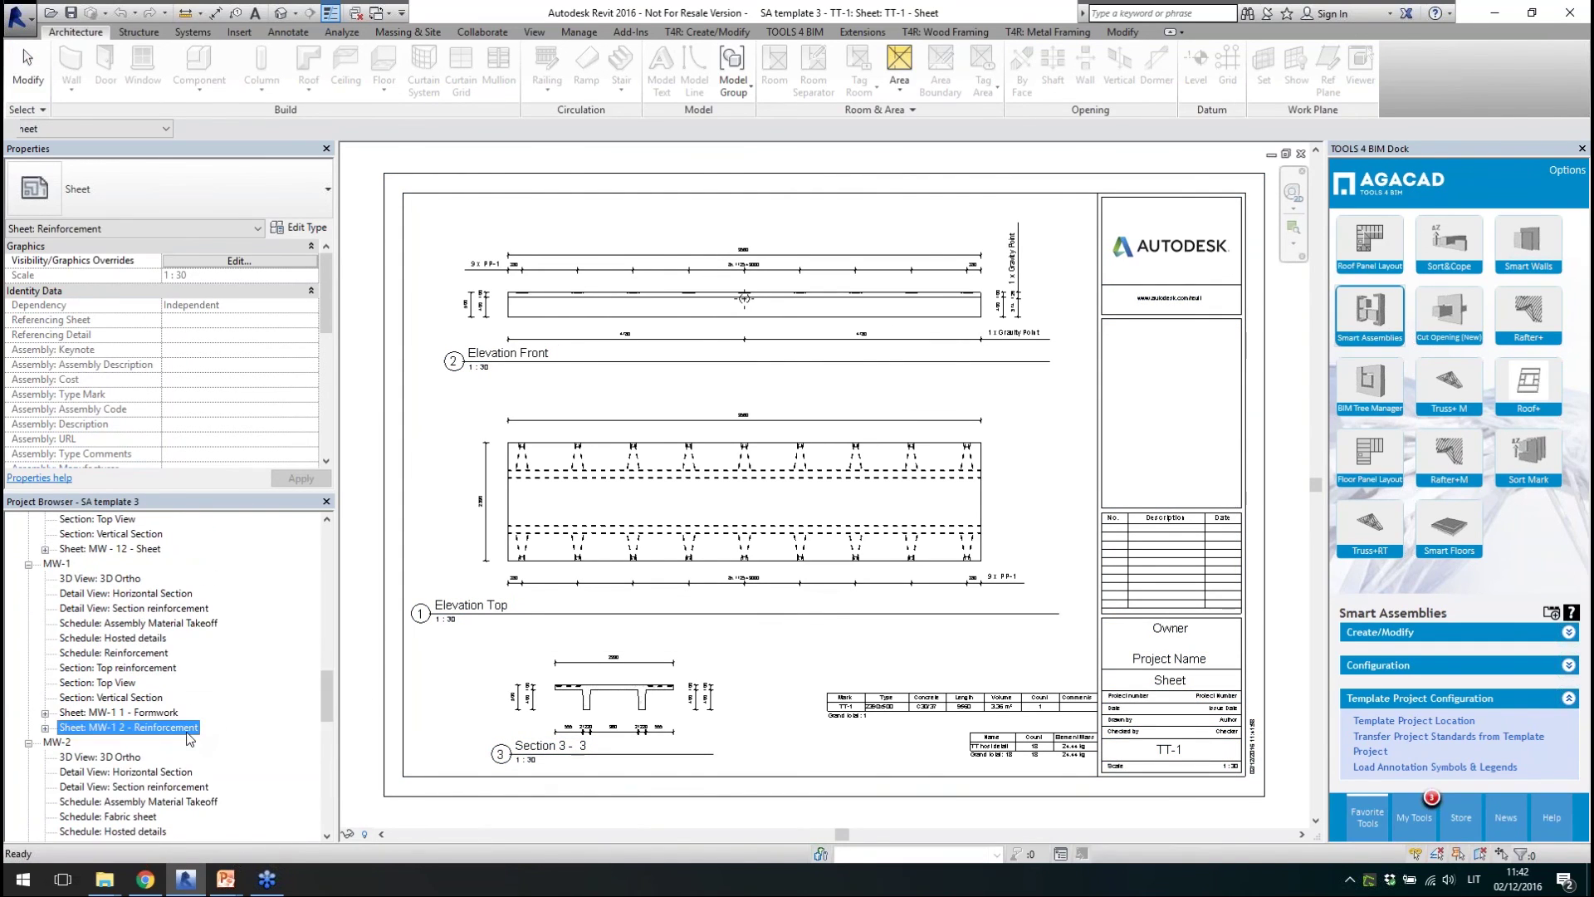
{"action": "double_click", "coordinate": [122, 712]}
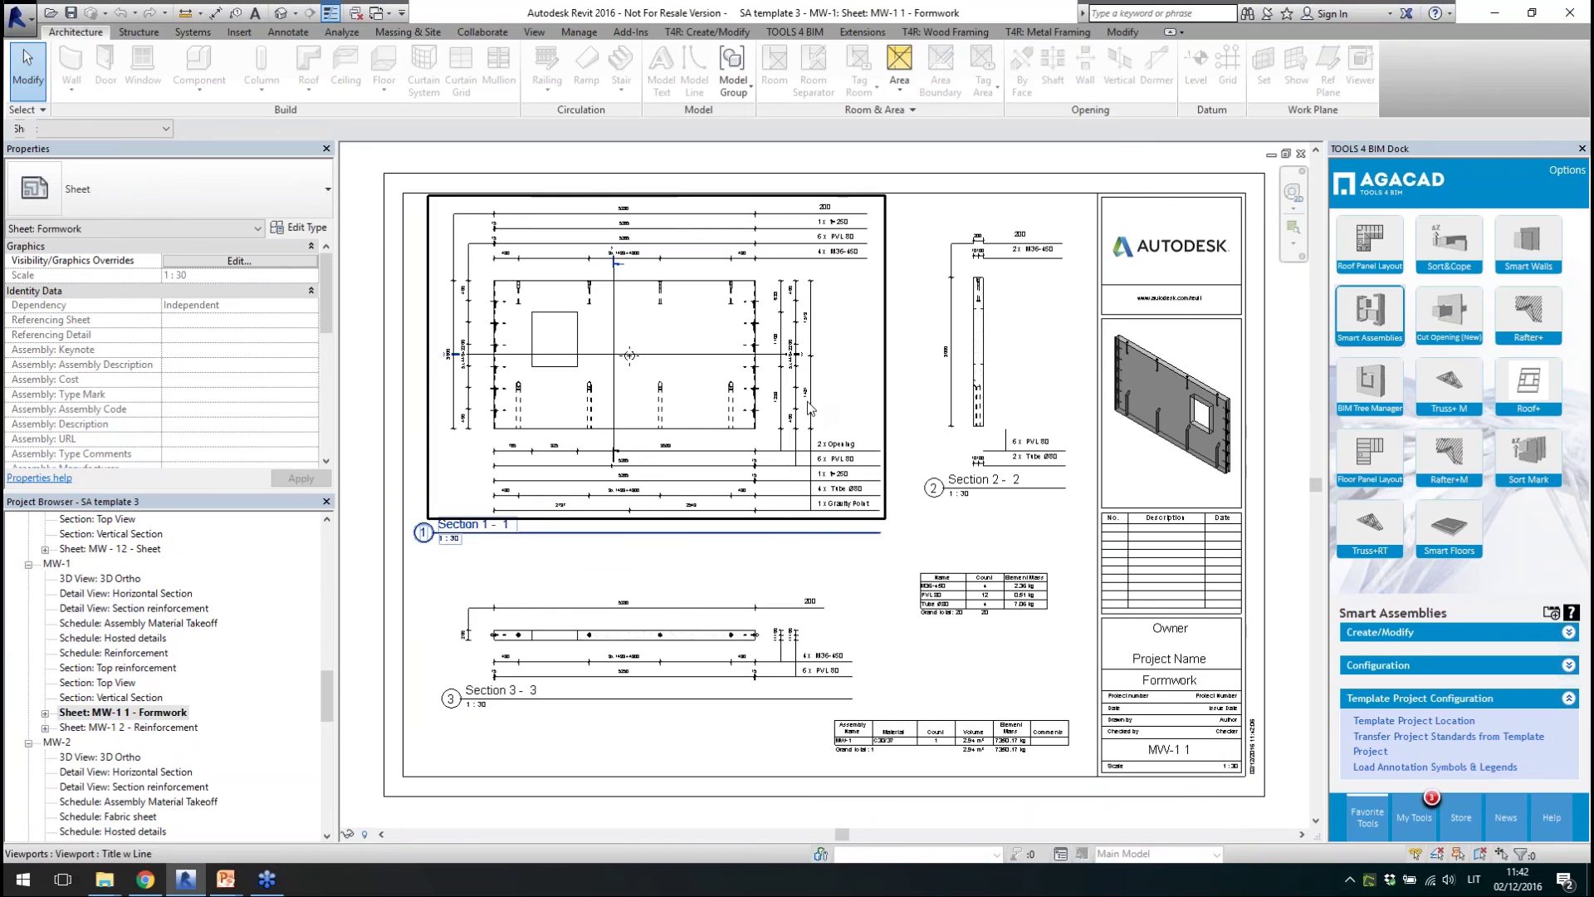
{"action": "double_click", "coordinate": [103, 728]}
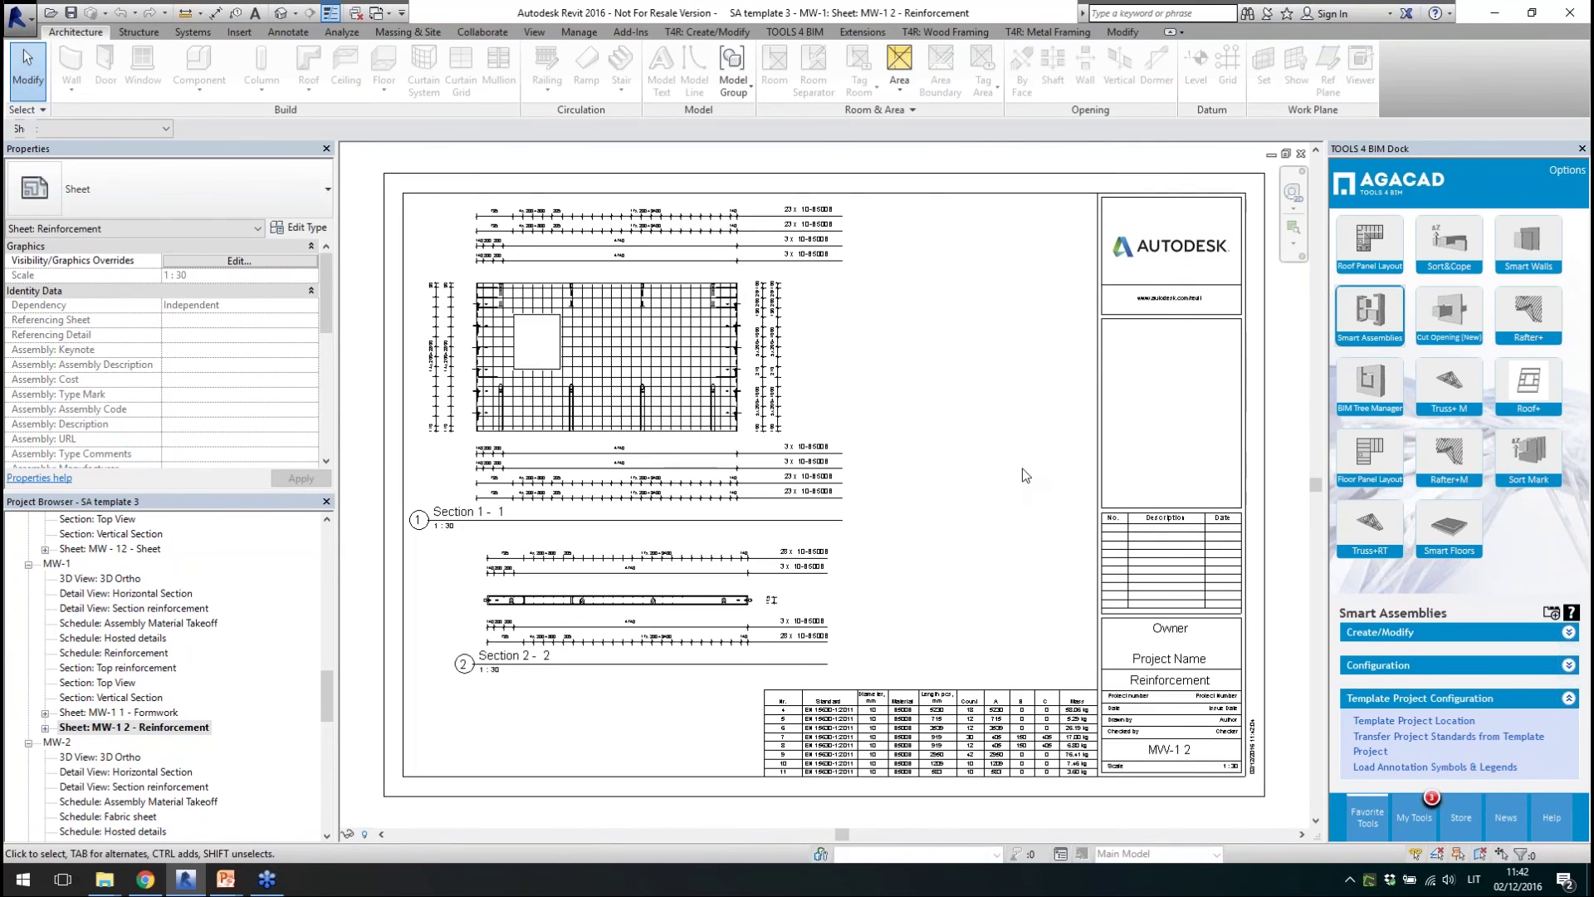
{"action": "scroll", "coordinate": [573, 457], "scroll_direction": "up", "scroll_amount": 2}
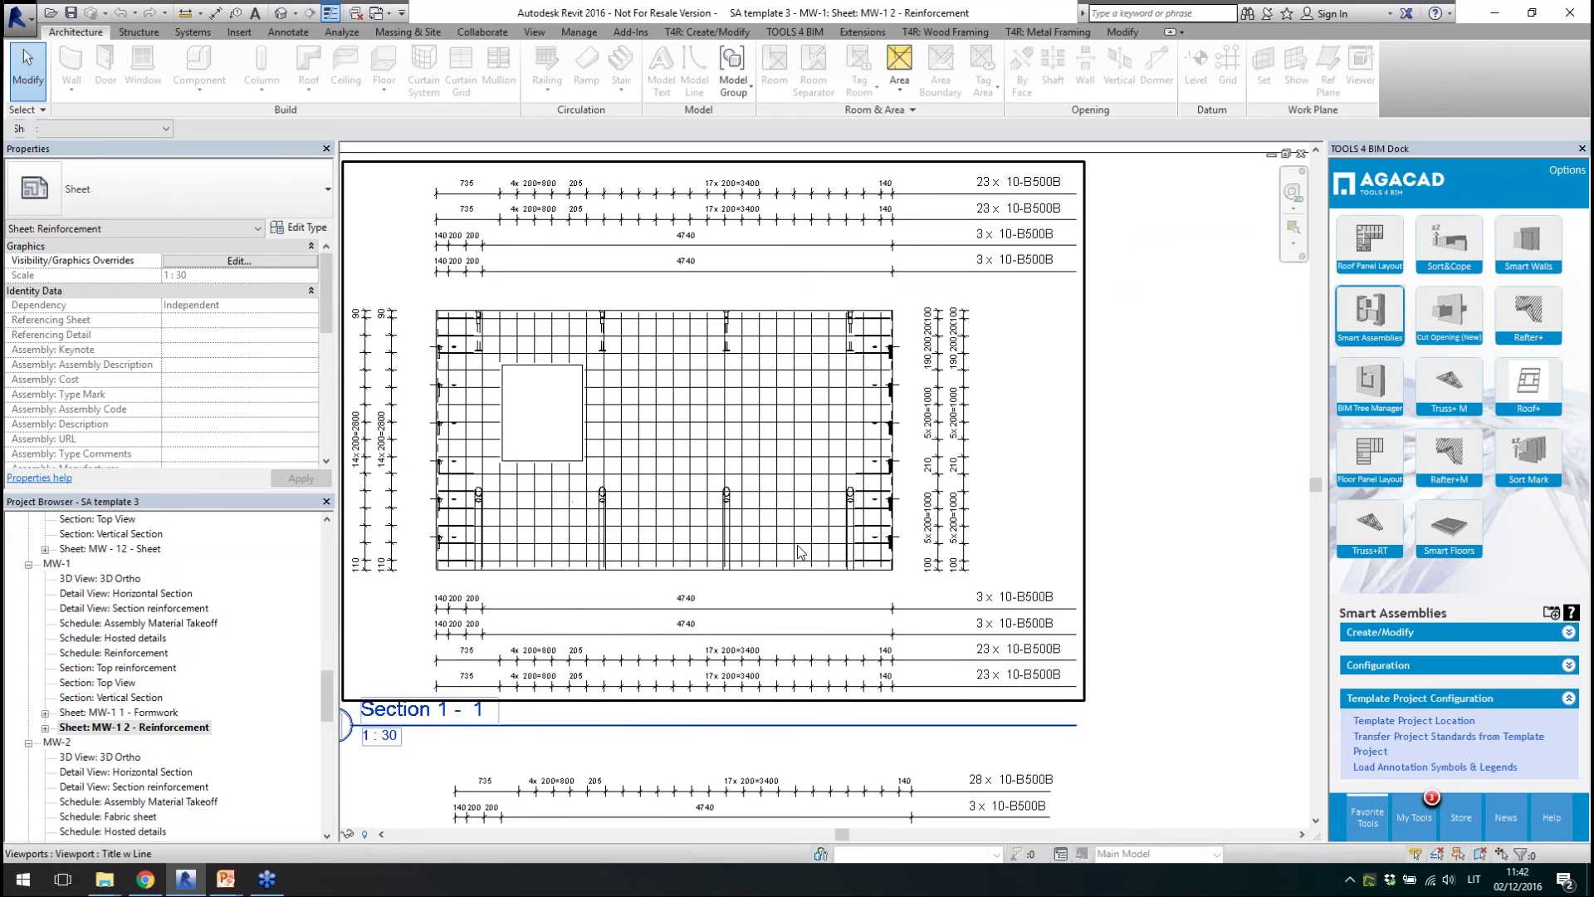
- View the MW - 12 wall sheet and the MW-2 Formwork and Reinforcement sheets
{"action": "scroll", "coordinate": [172, 774], "scroll_direction": "up", "scroll_amount": 5}
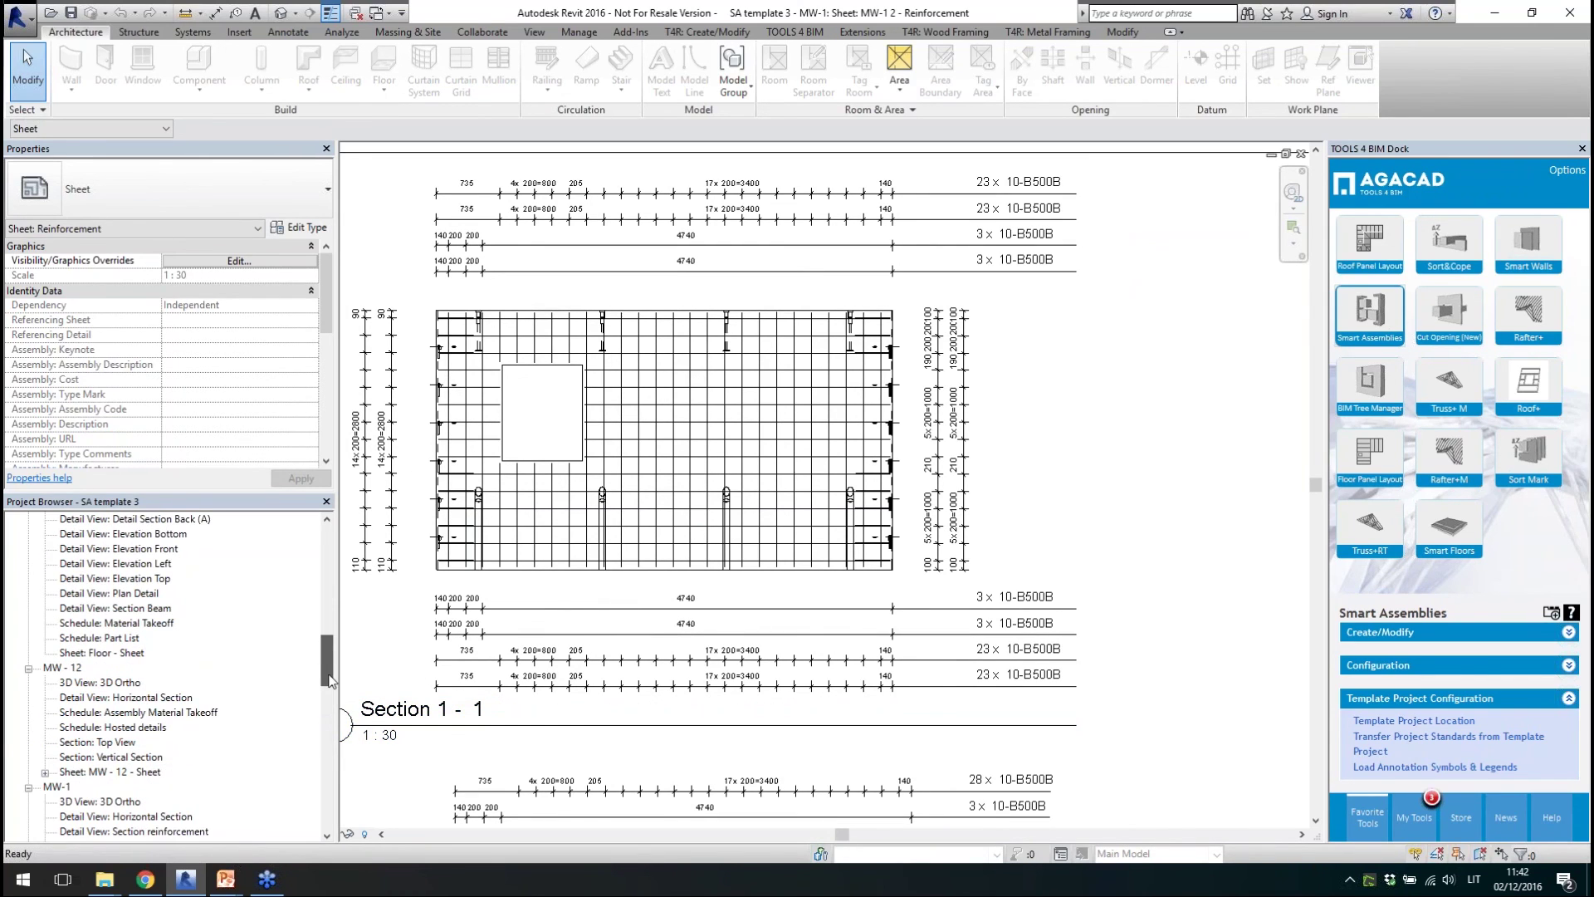
{"action": "double_click", "coordinate": [143, 771]}
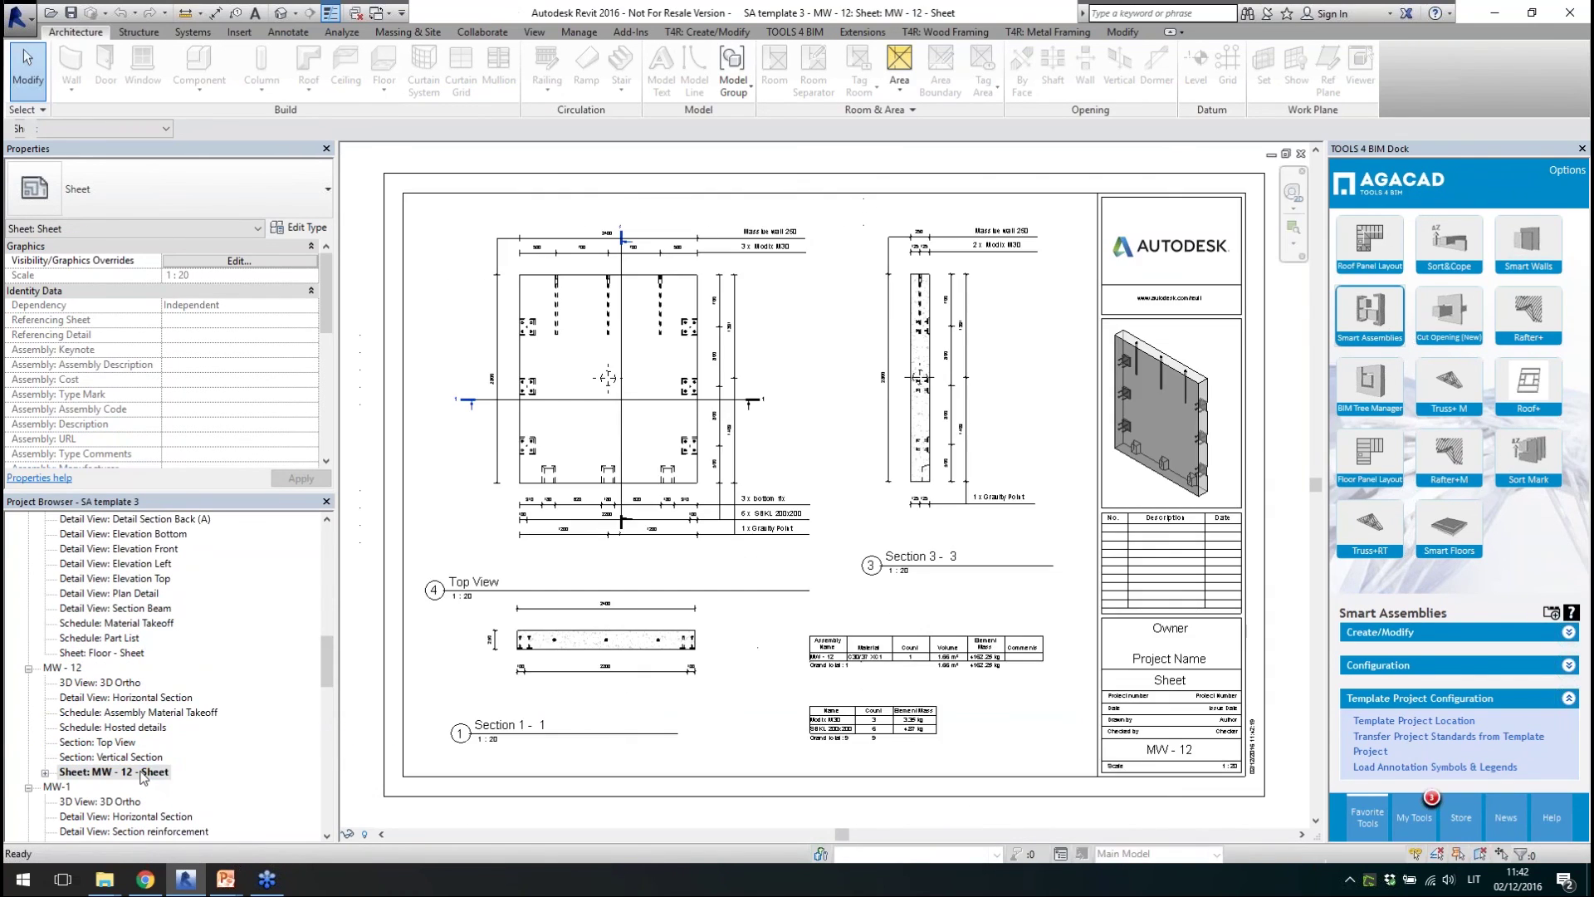
{"action": "scroll", "coordinate": [150, 675], "scroll_direction": "down", "scroll_amount": 3}
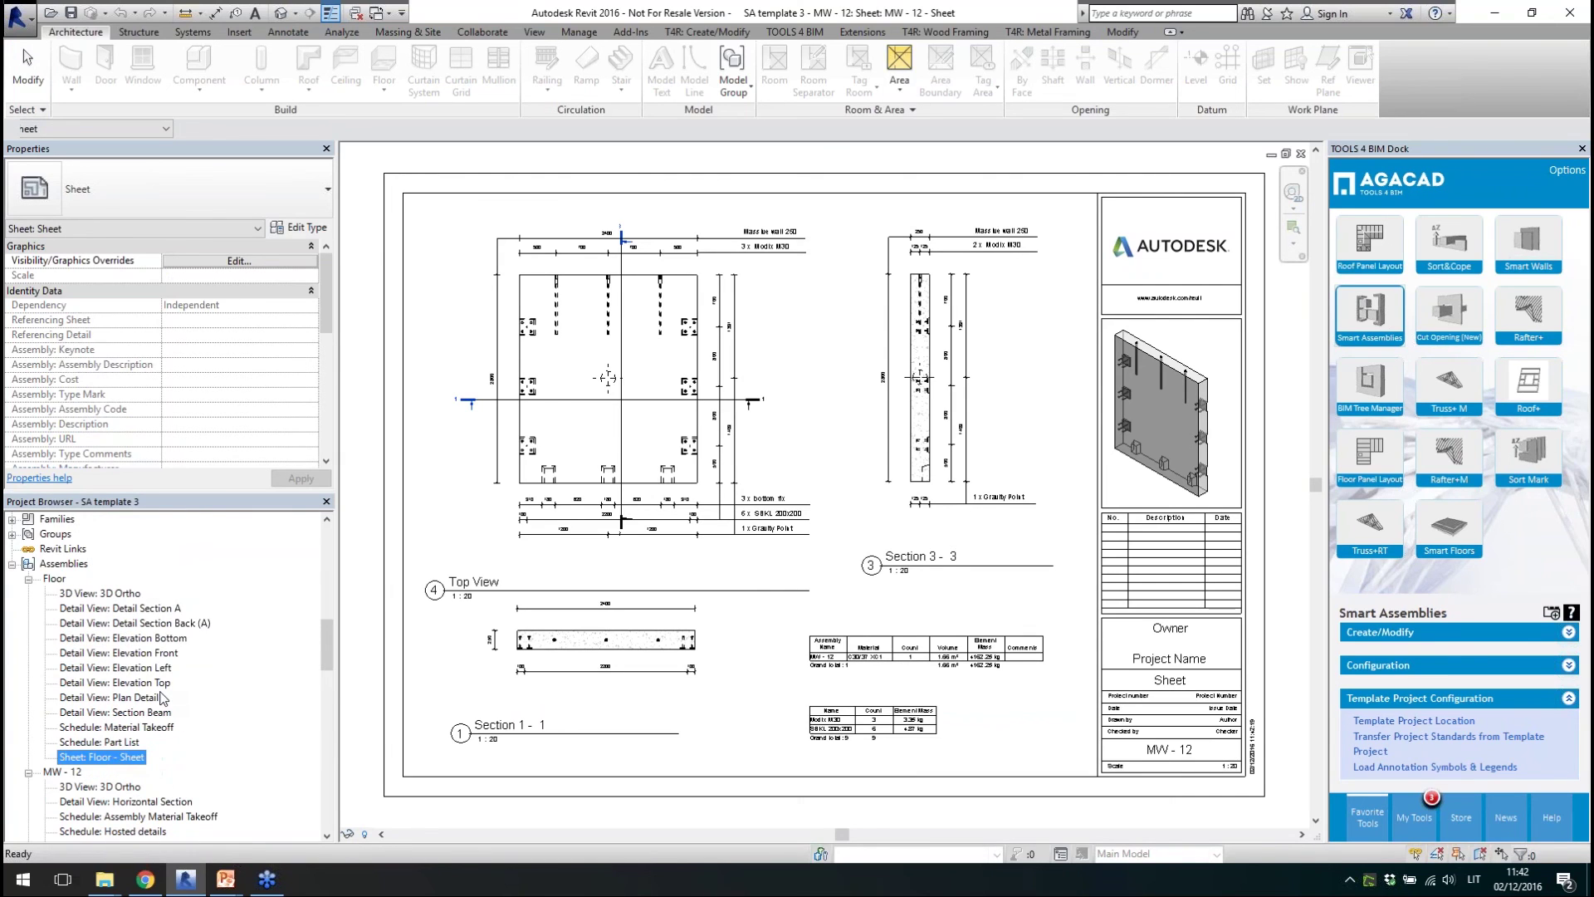
{"action": "scroll", "coordinate": [176, 689], "scroll_direction": "down", "scroll_amount": 5}
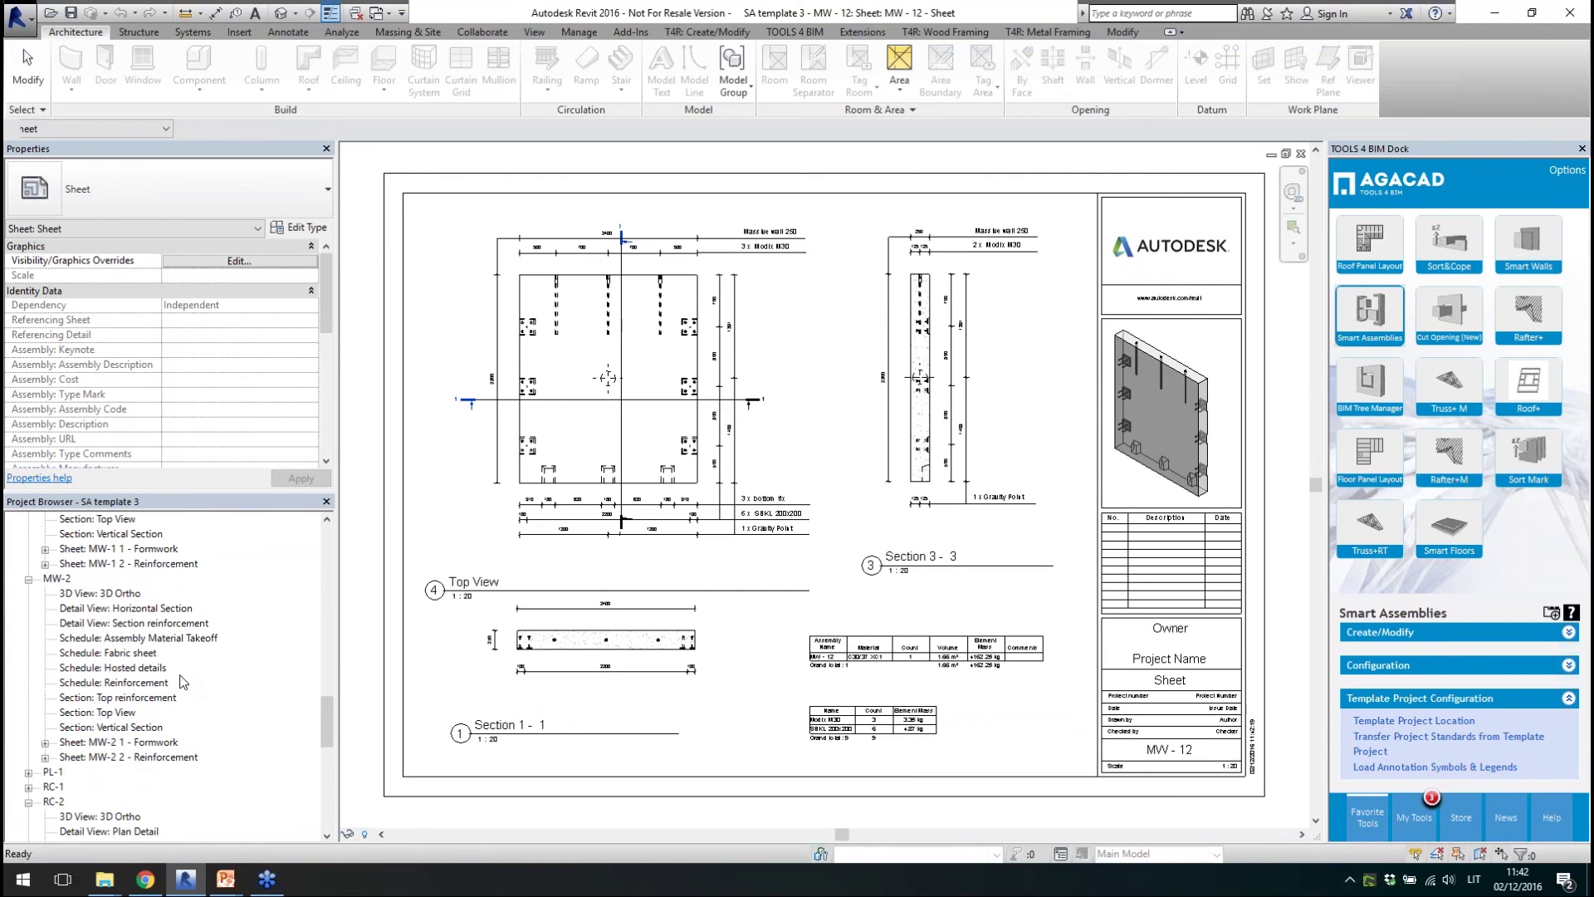
{"action": "left_click", "coordinate": [152, 743]}
{"action": "double_click", "coordinate": [152, 744]}
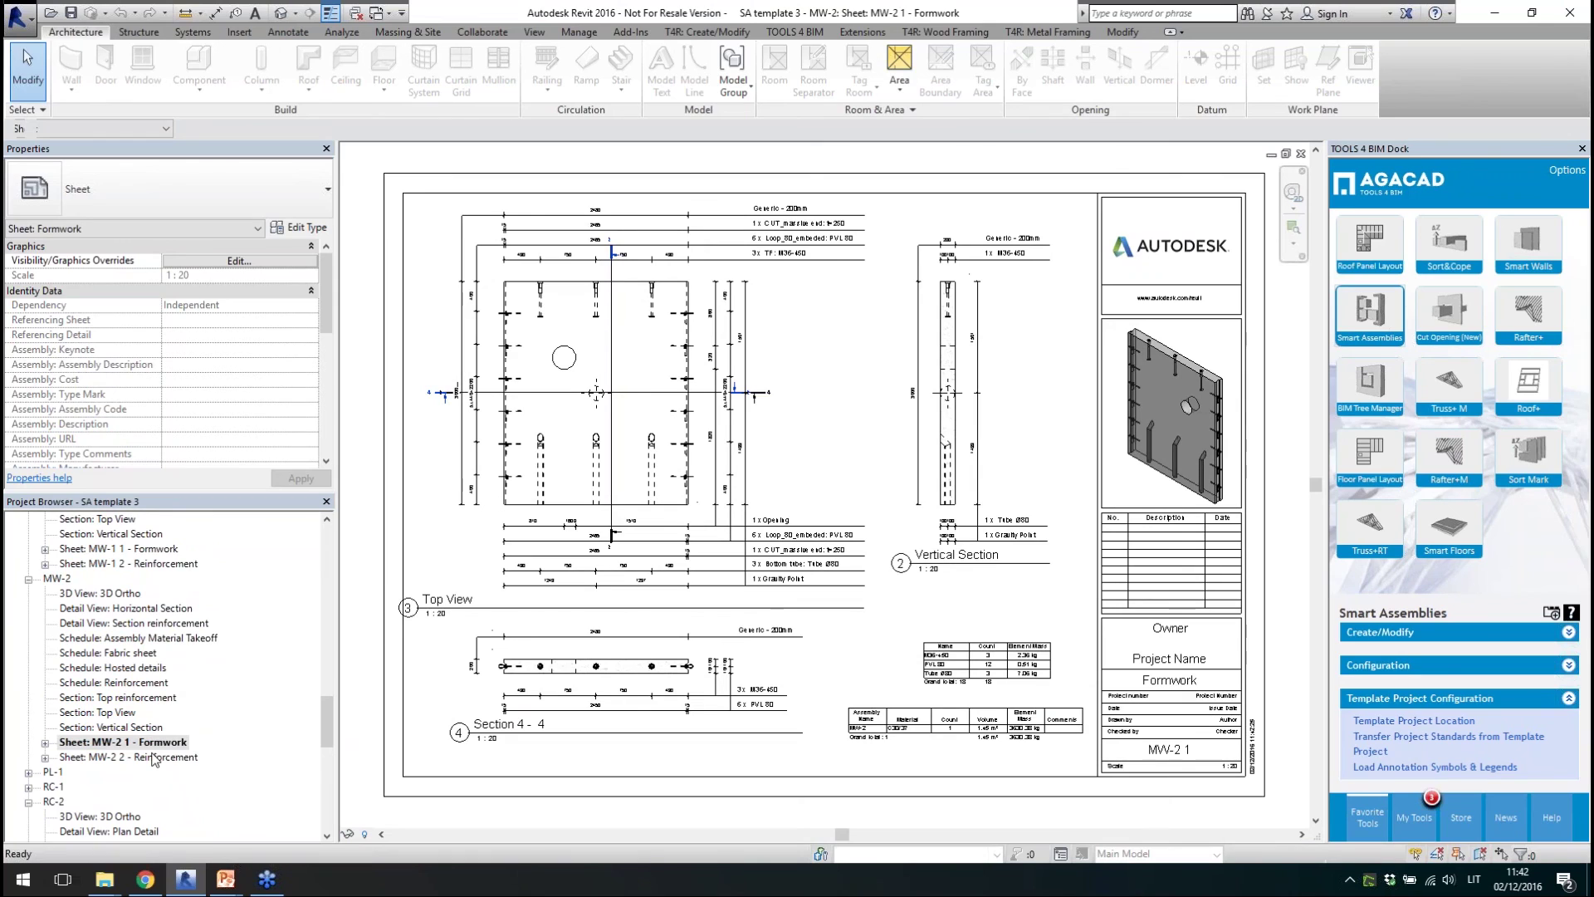
{"action": "double_click", "coordinate": [109, 757]}
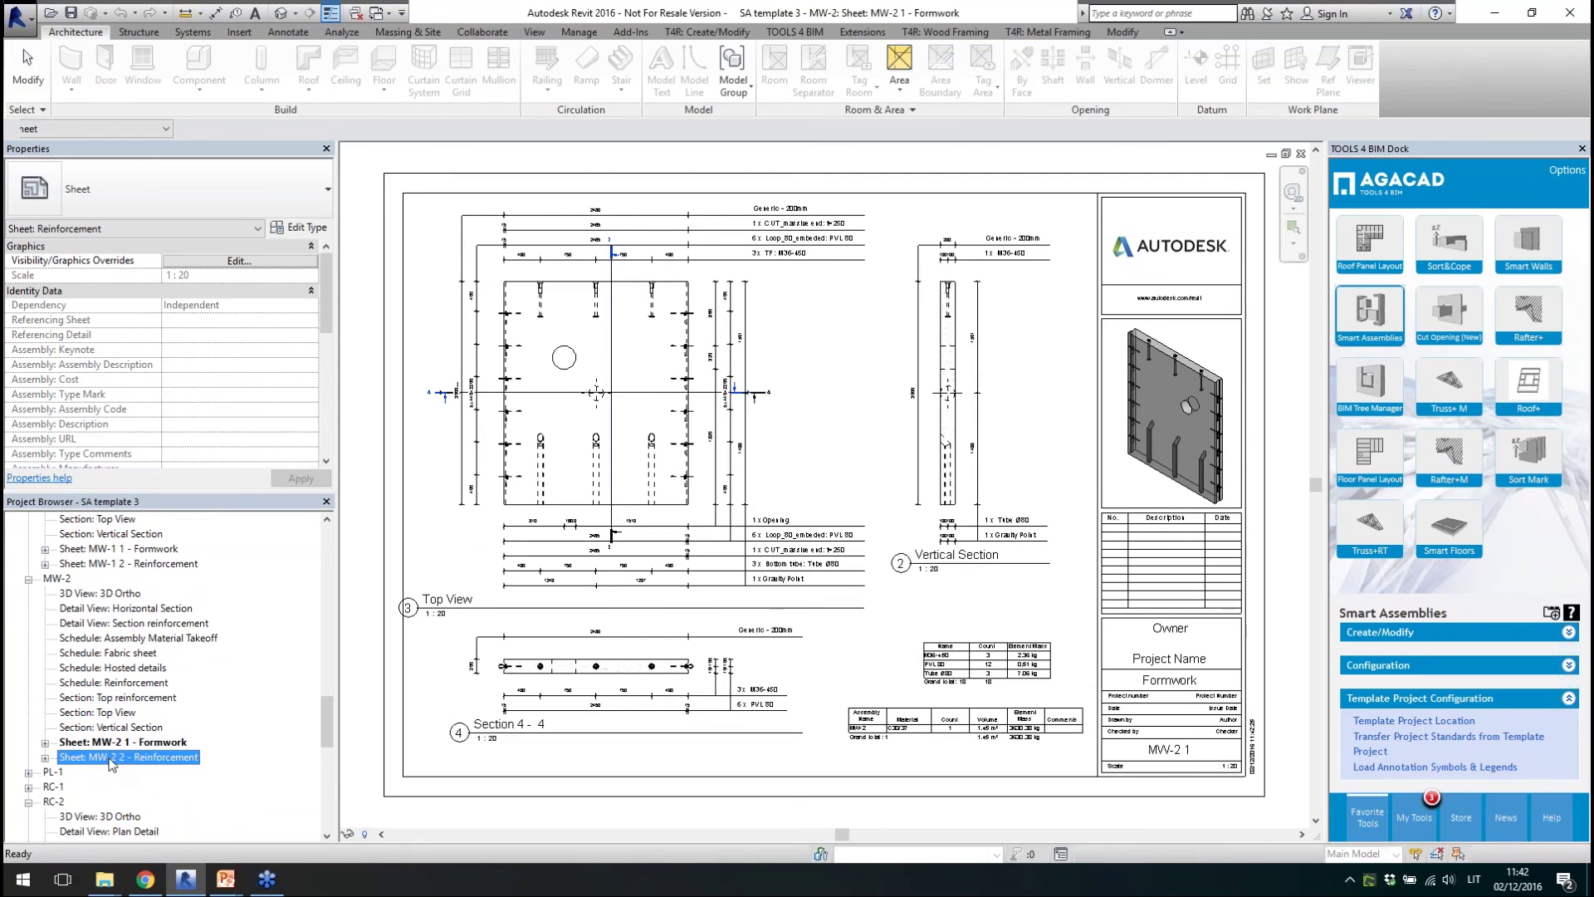
- Expand the PL-1 hollow-core slab assembly and view its shop drawing sheet
{"action": "double_click", "coordinate": [53, 772]}
{"action": "left_click", "coordinate": [100, 771]}
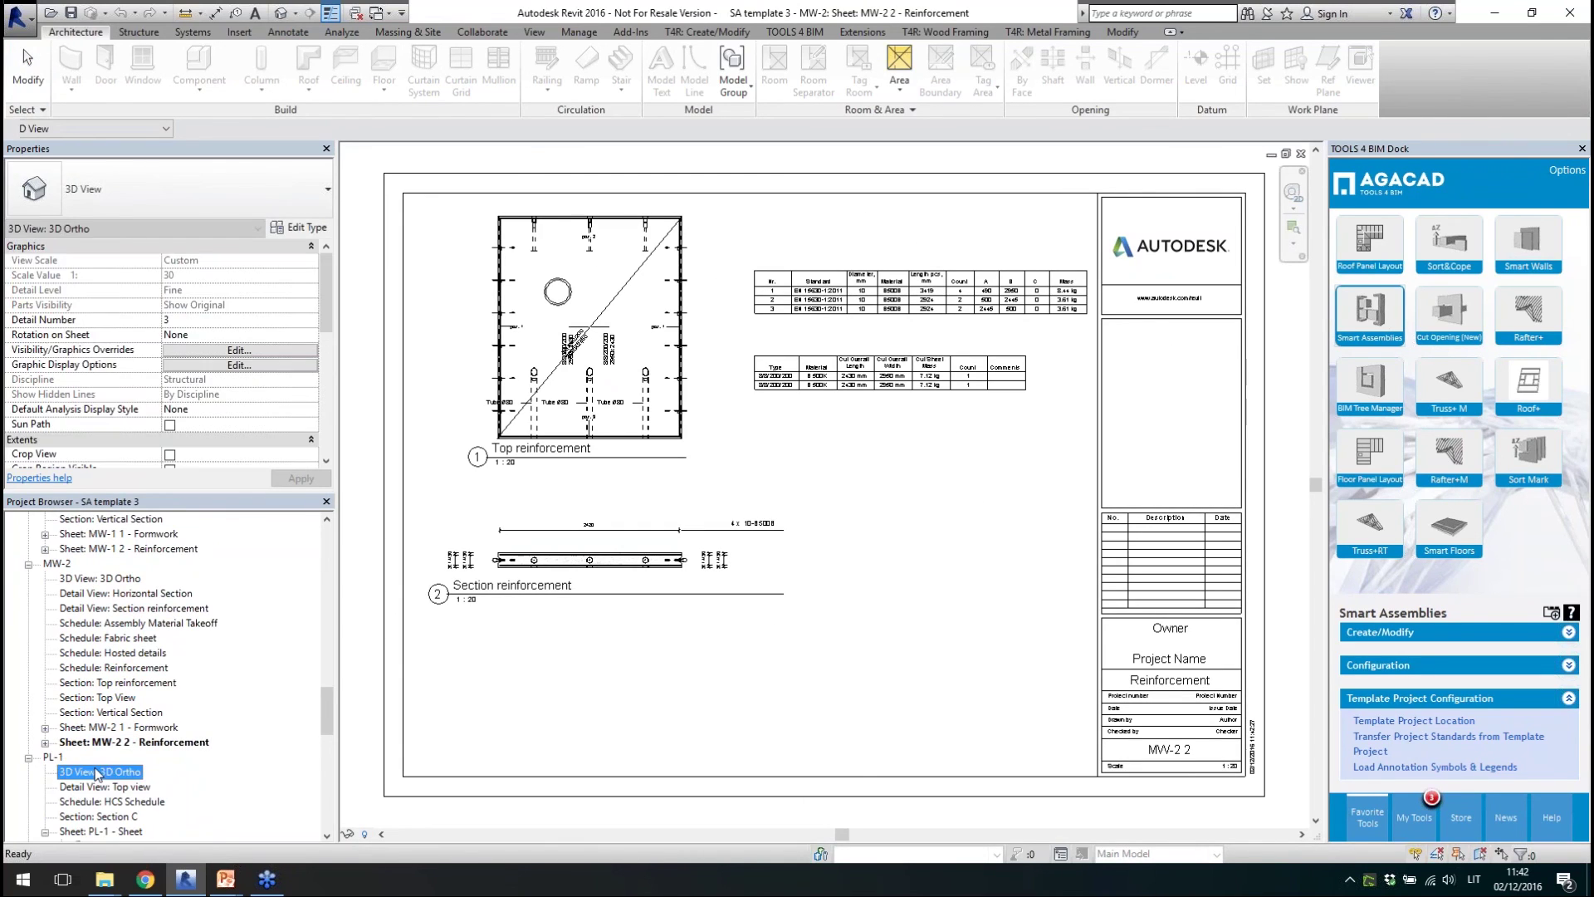
{"action": "scroll", "coordinate": [211, 732], "scroll_direction": "down", "scroll_amount": 2}
{"action": "double_click", "coordinate": [131, 729]}
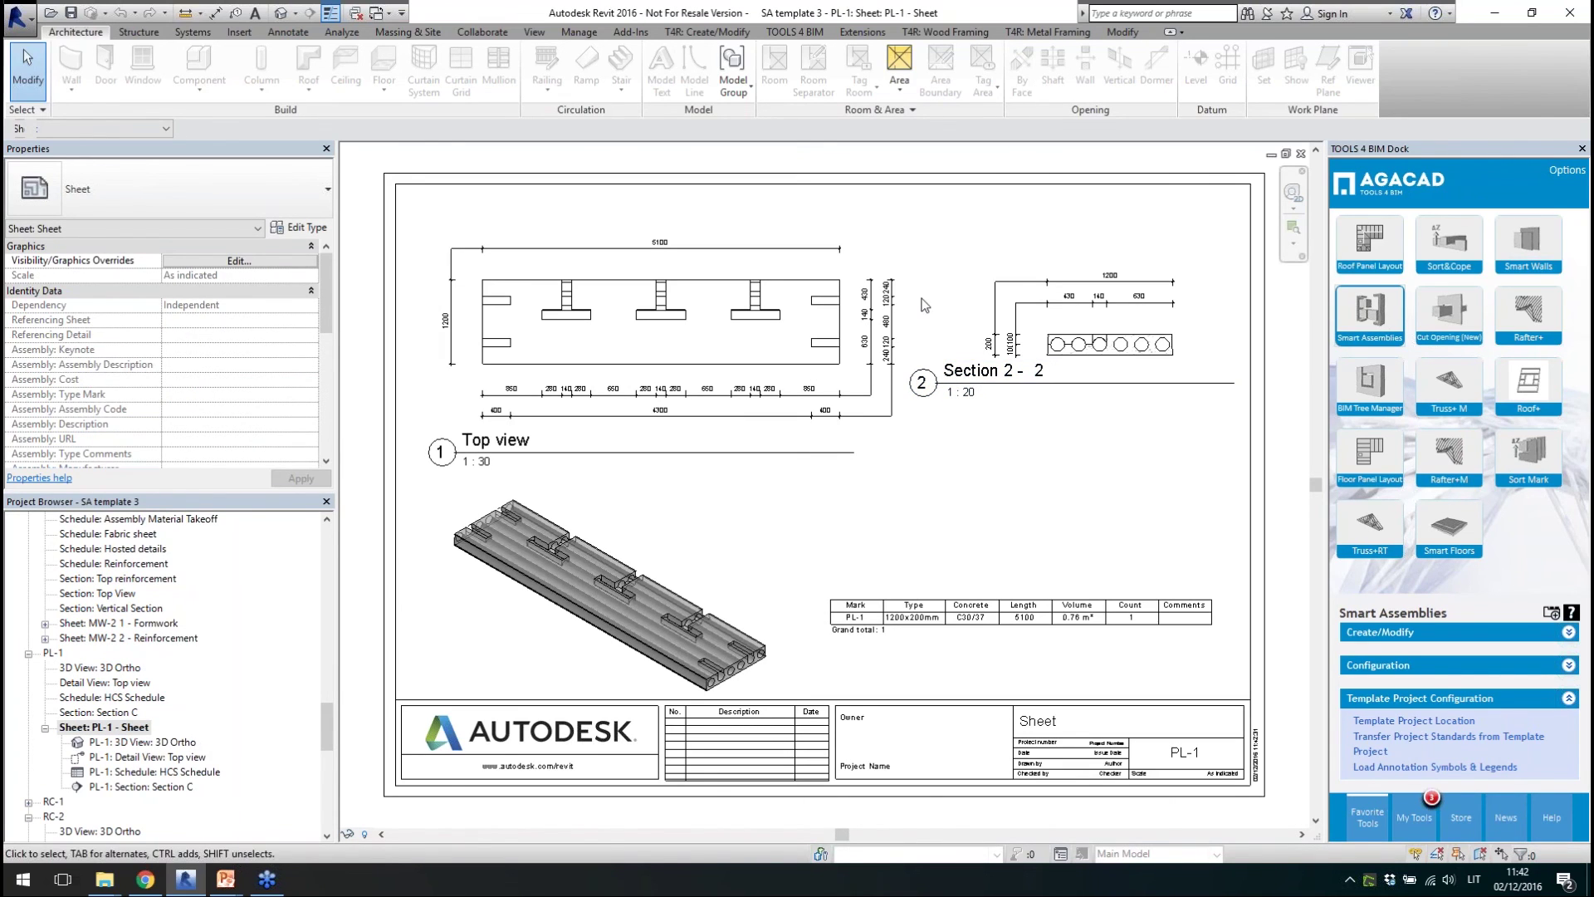
- Expand the RC-1 column assembly and view its shop drawing sheet, examining the schedules up close
{"action": "left_click_drag", "start_coordinate": [325, 721], "coordinate": [324, 756]}
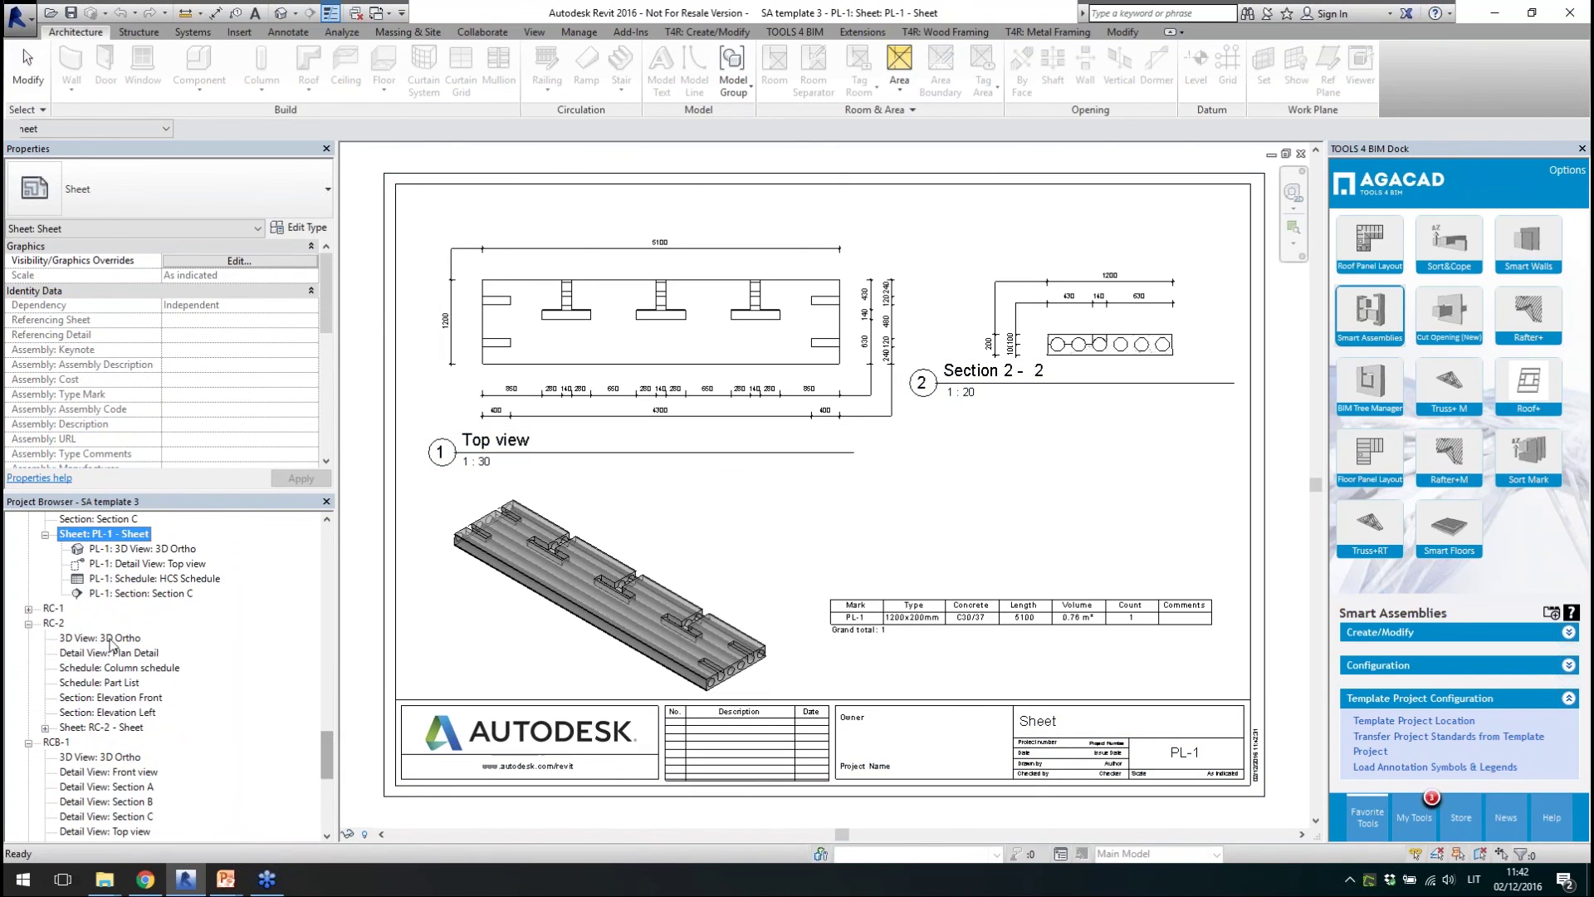
{"action": "double_click", "coordinate": [57, 613]}
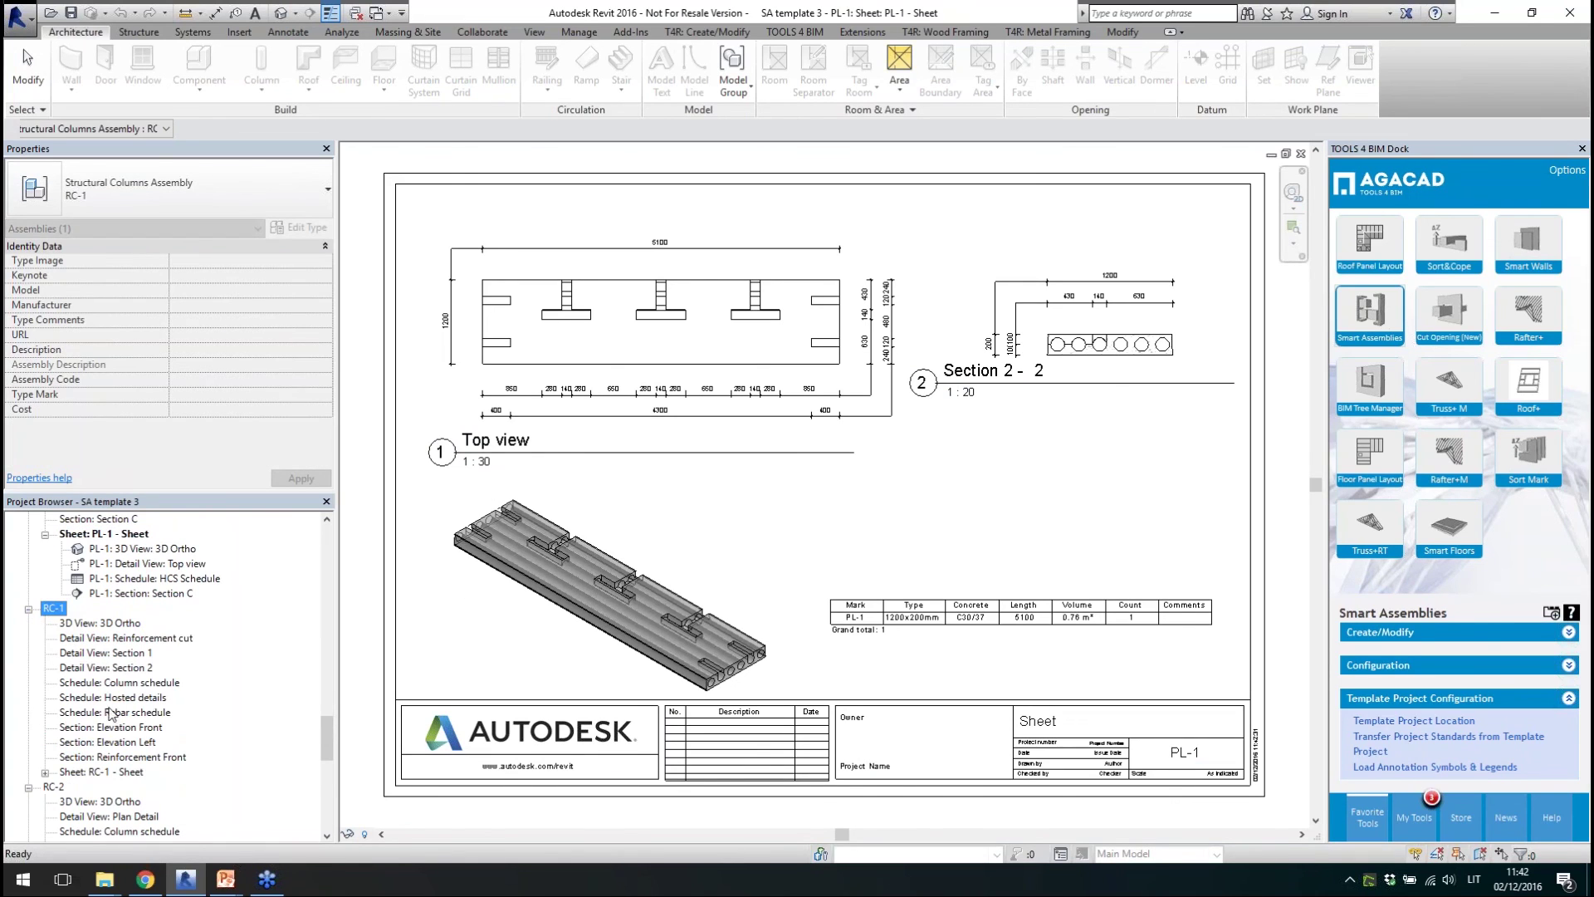
{"action": "left_click", "coordinate": [102, 773]}
{"action": "double_click", "coordinate": [101, 773]}
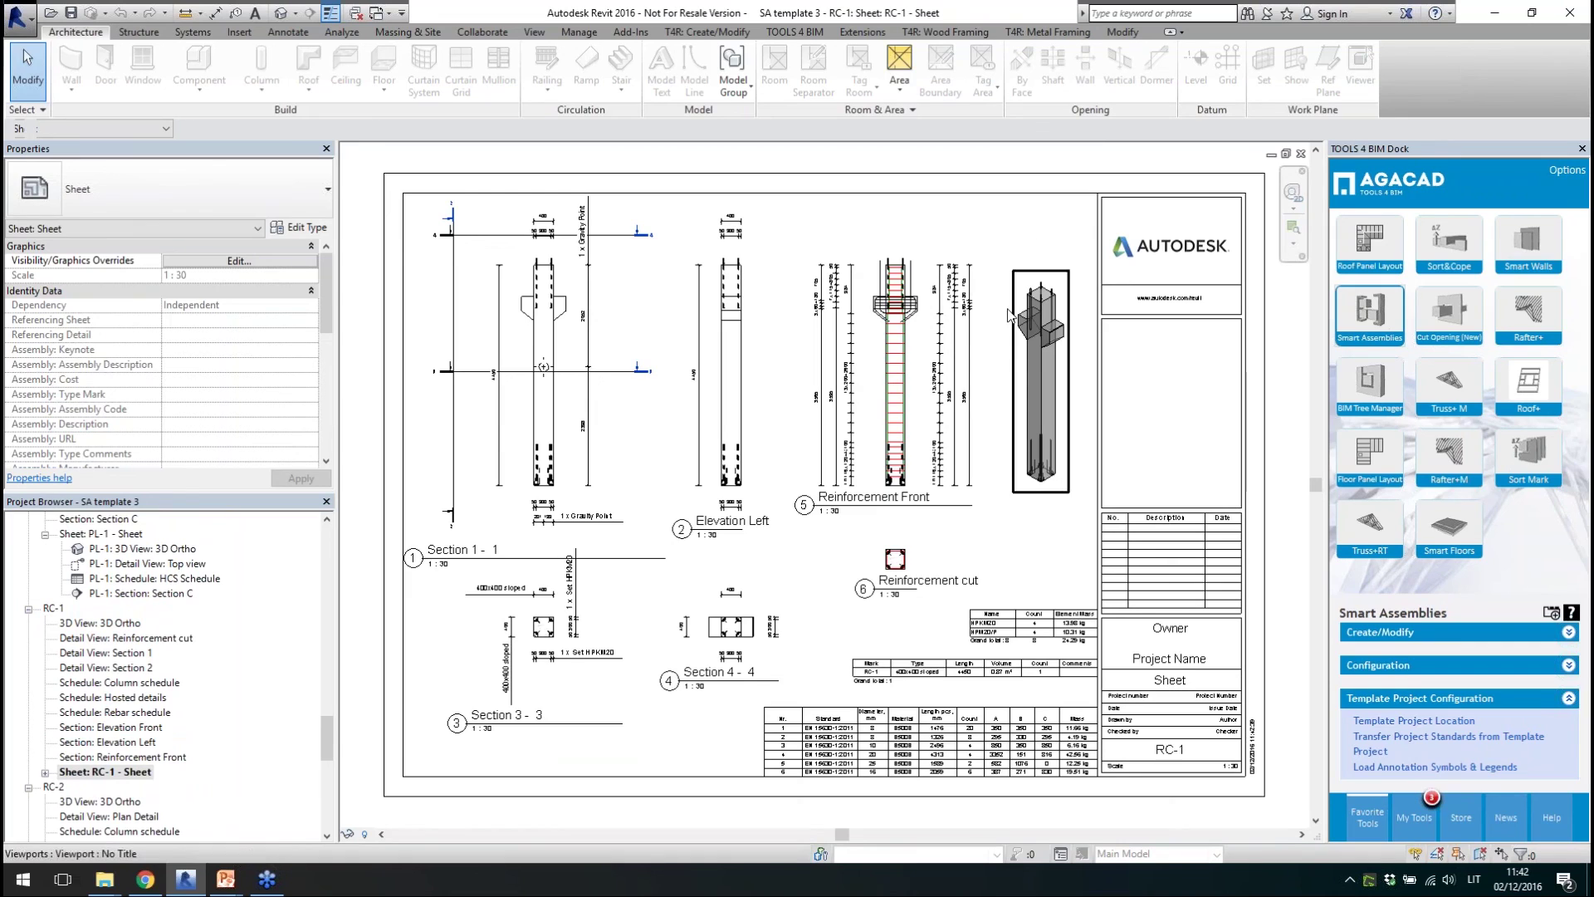
{"action": "scroll", "coordinate": [1030, 734], "scroll_direction": "up", "scroll_amount": 5}
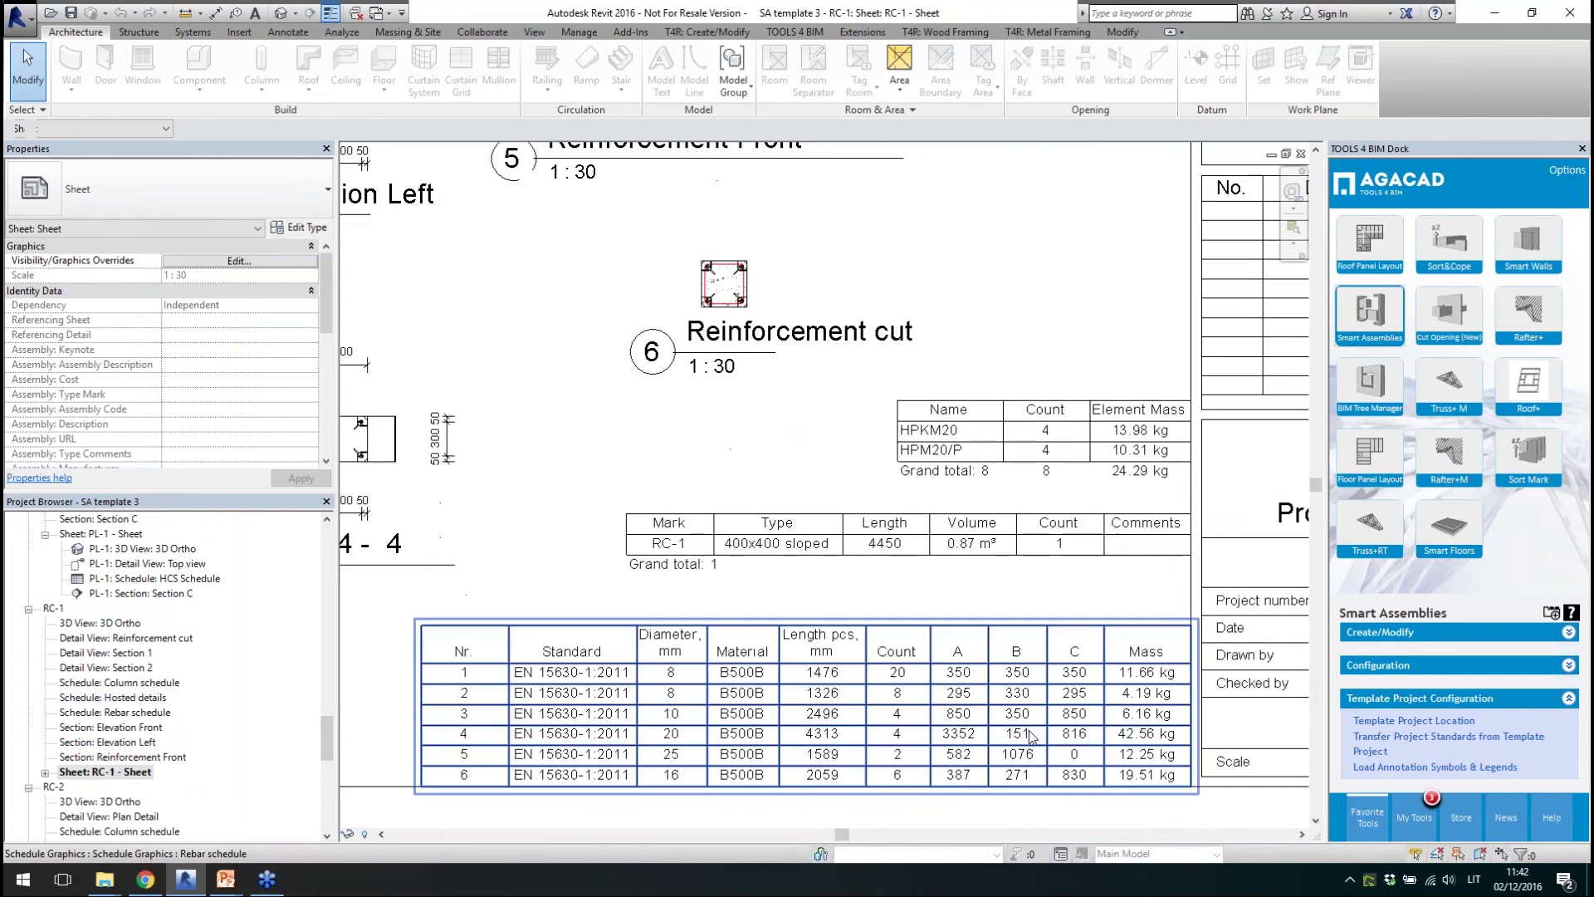
{"action": "scroll", "coordinate": [1032, 735], "scroll_direction": "down", "scroll_amount": 5}
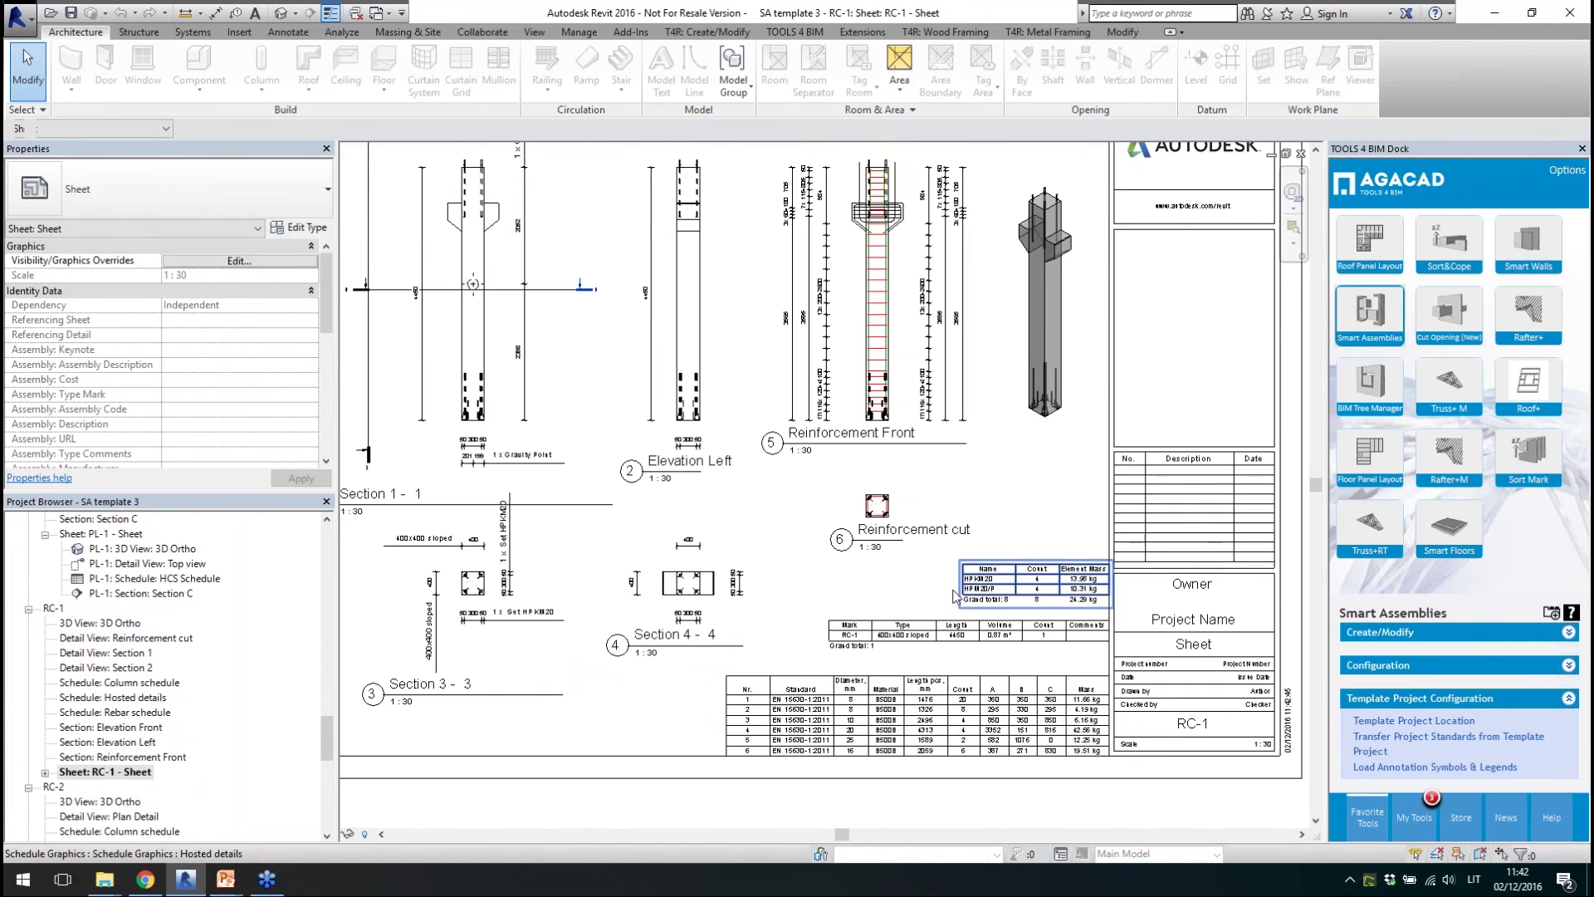
- View the shop drawing sheet of the RC-2 column assembly
{"action": "left_click", "coordinate": [80, 817]}
{"action": "scroll", "coordinate": [125, 789], "scroll_direction": "down", "scroll_amount": 2}
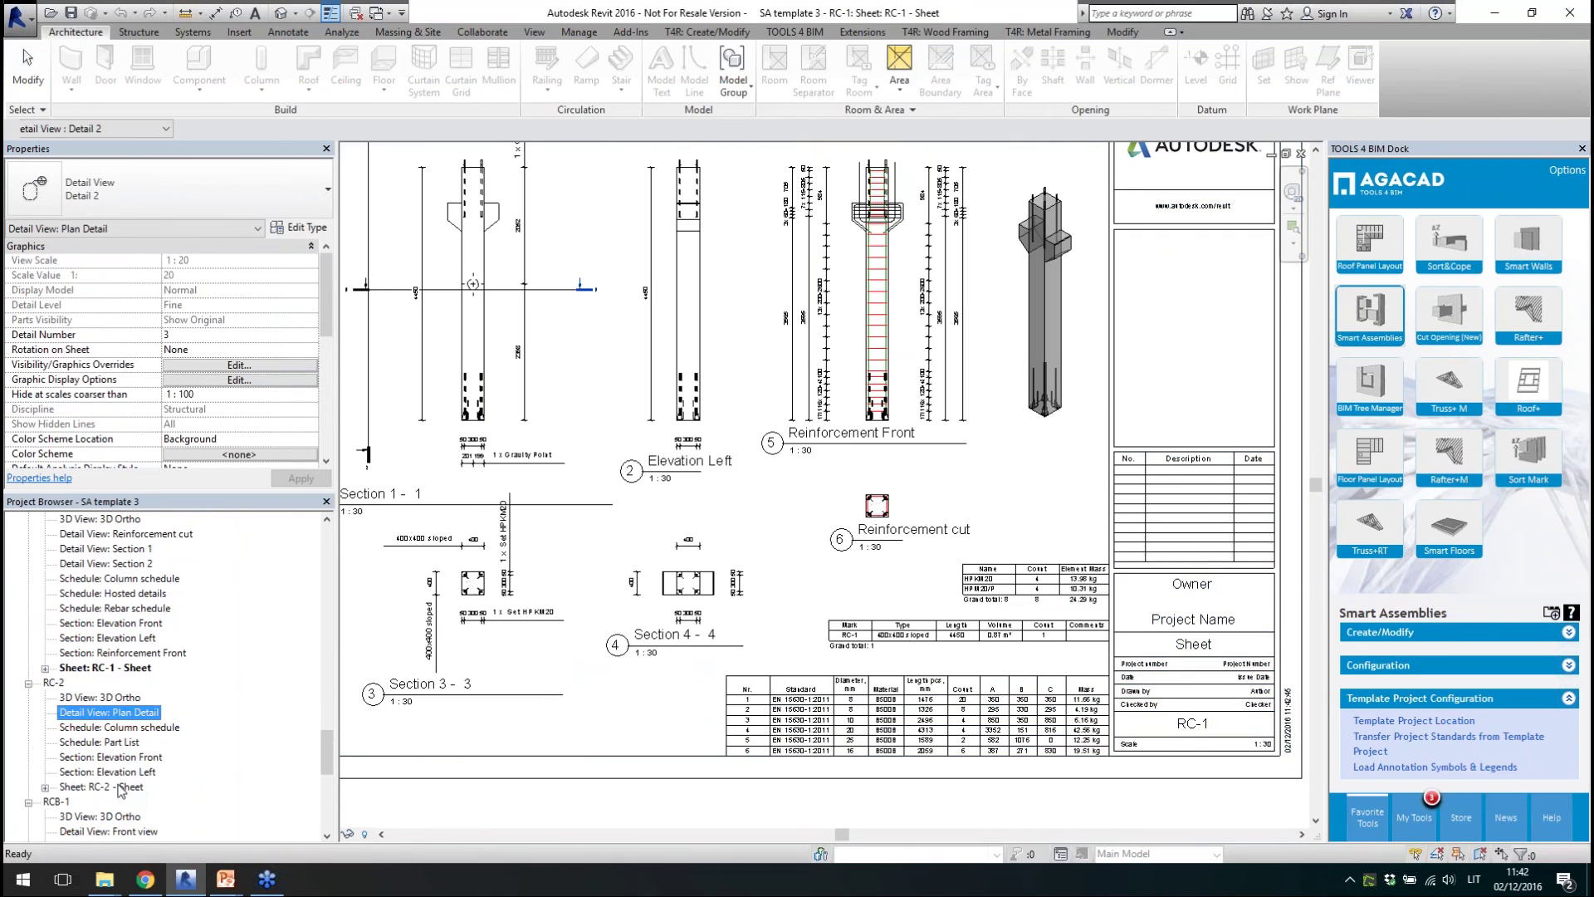
{"action": "double_click", "coordinate": [122, 787]}
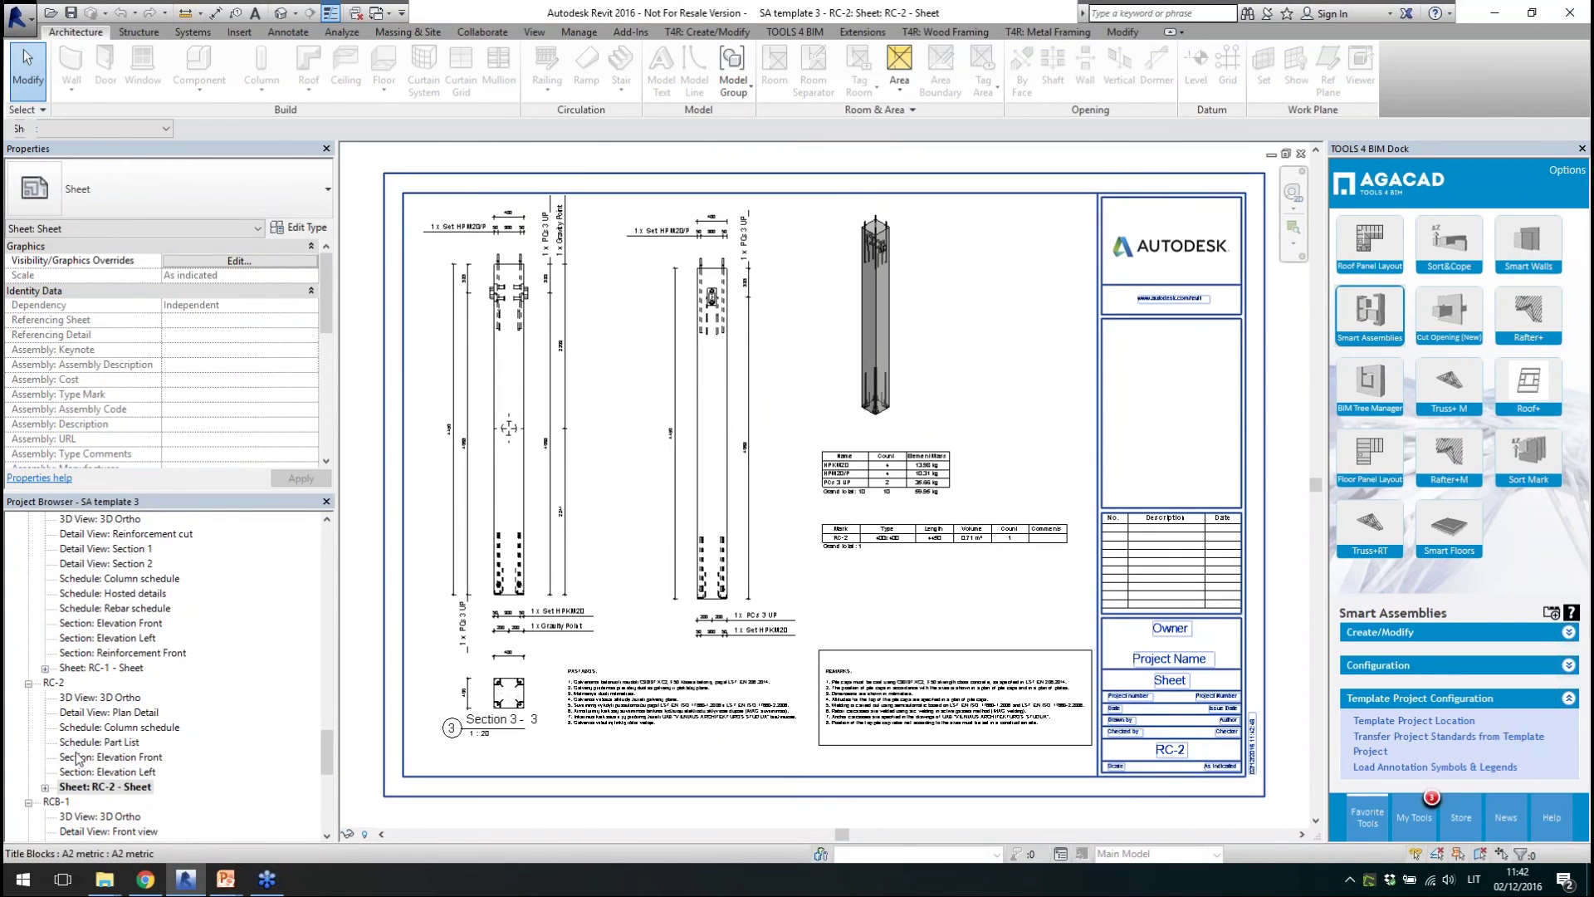
- View the RCB-1 beam sheet and examine the reinforcement dimensions in Section 6 - 6 up close
{"action": "left_click", "coordinate": [149, 756]}
{"action": "scroll", "coordinate": [166, 722], "scroll_direction": "down", "scroll_amount": 6}
{"action": "left_click", "coordinate": [136, 699]}
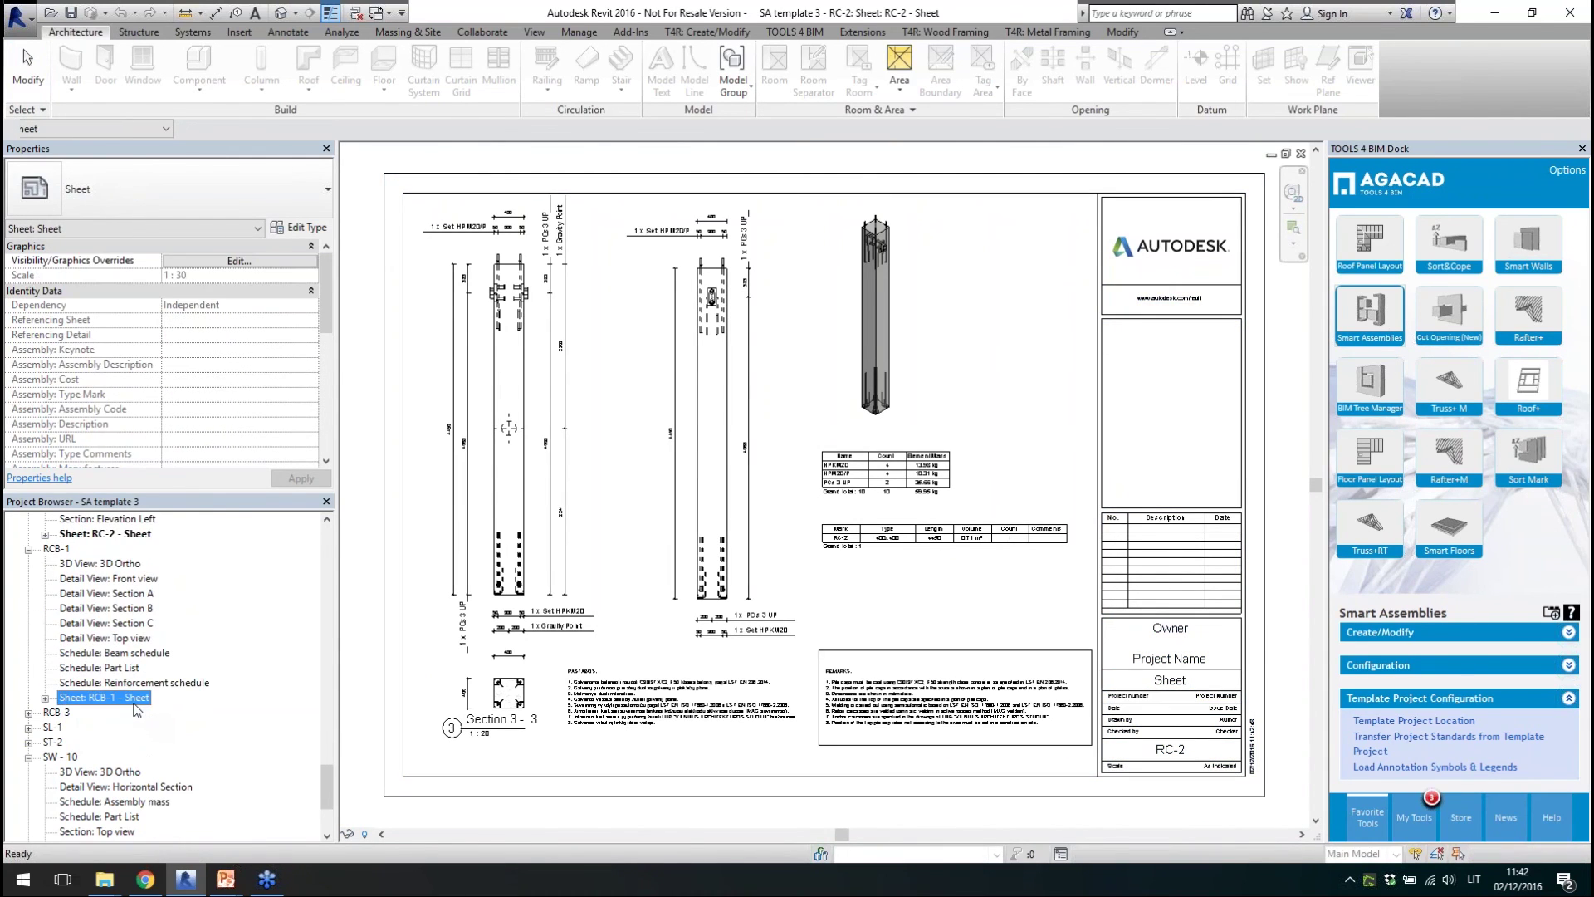
{"action": "double_click", "coordinate": [134, 703]}
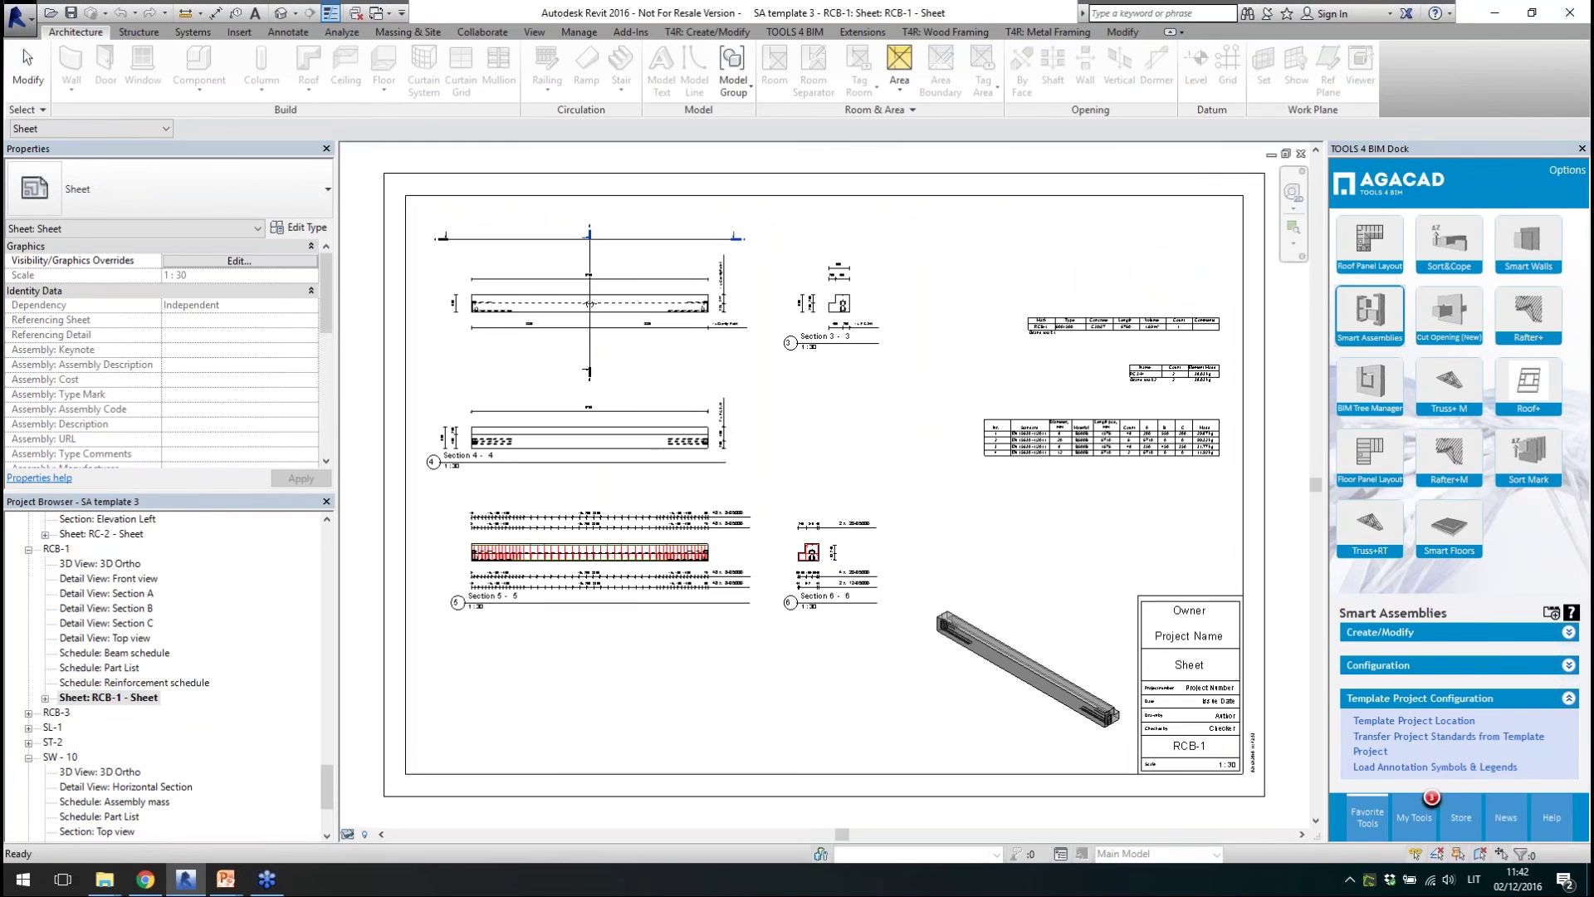
{"action": "scroll", "coordinate": [534, 511], "scroll_direction": "up", "scroll_amount": 1}
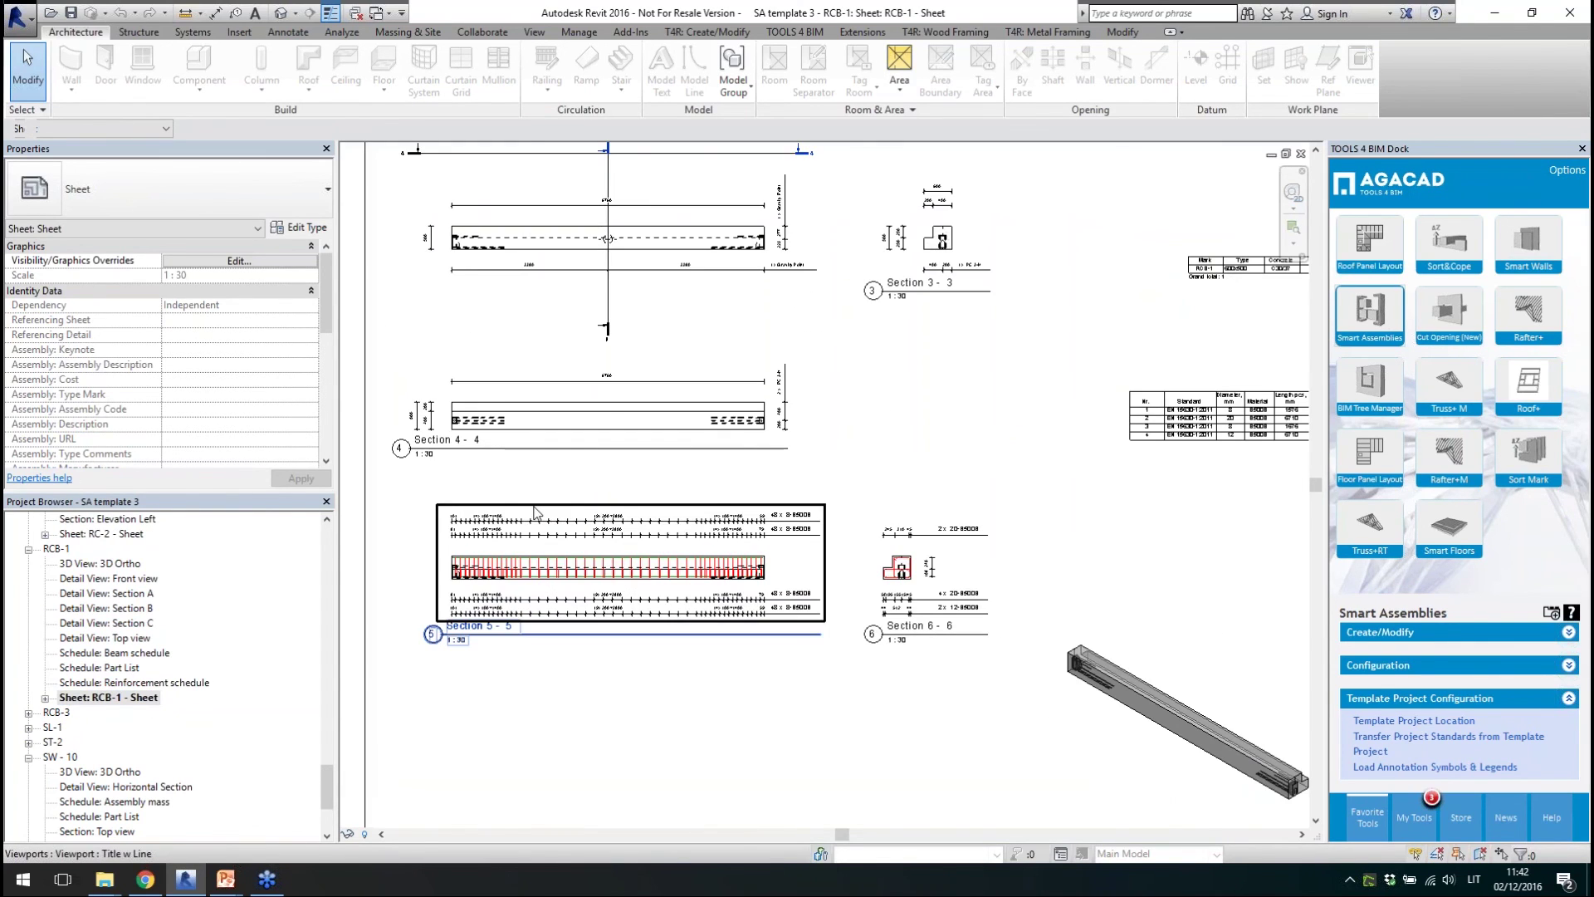
{"action": "scroll", "coordinate": [514, 603], "scroll_direction": "up", "scroll_amount": 1}
{"action": "scroll", "coordinate": [532, 598], "scroll_direction": "down", "scroll_amount": 1}
{"action": "scroll", "coordinate": [690, 489], "scroll_direction": "up", "scroll_amount": 3}
{"action": "scroll", "coordinate": [399, 474], "scroll_direction": "up", "scroll_amount": 2}
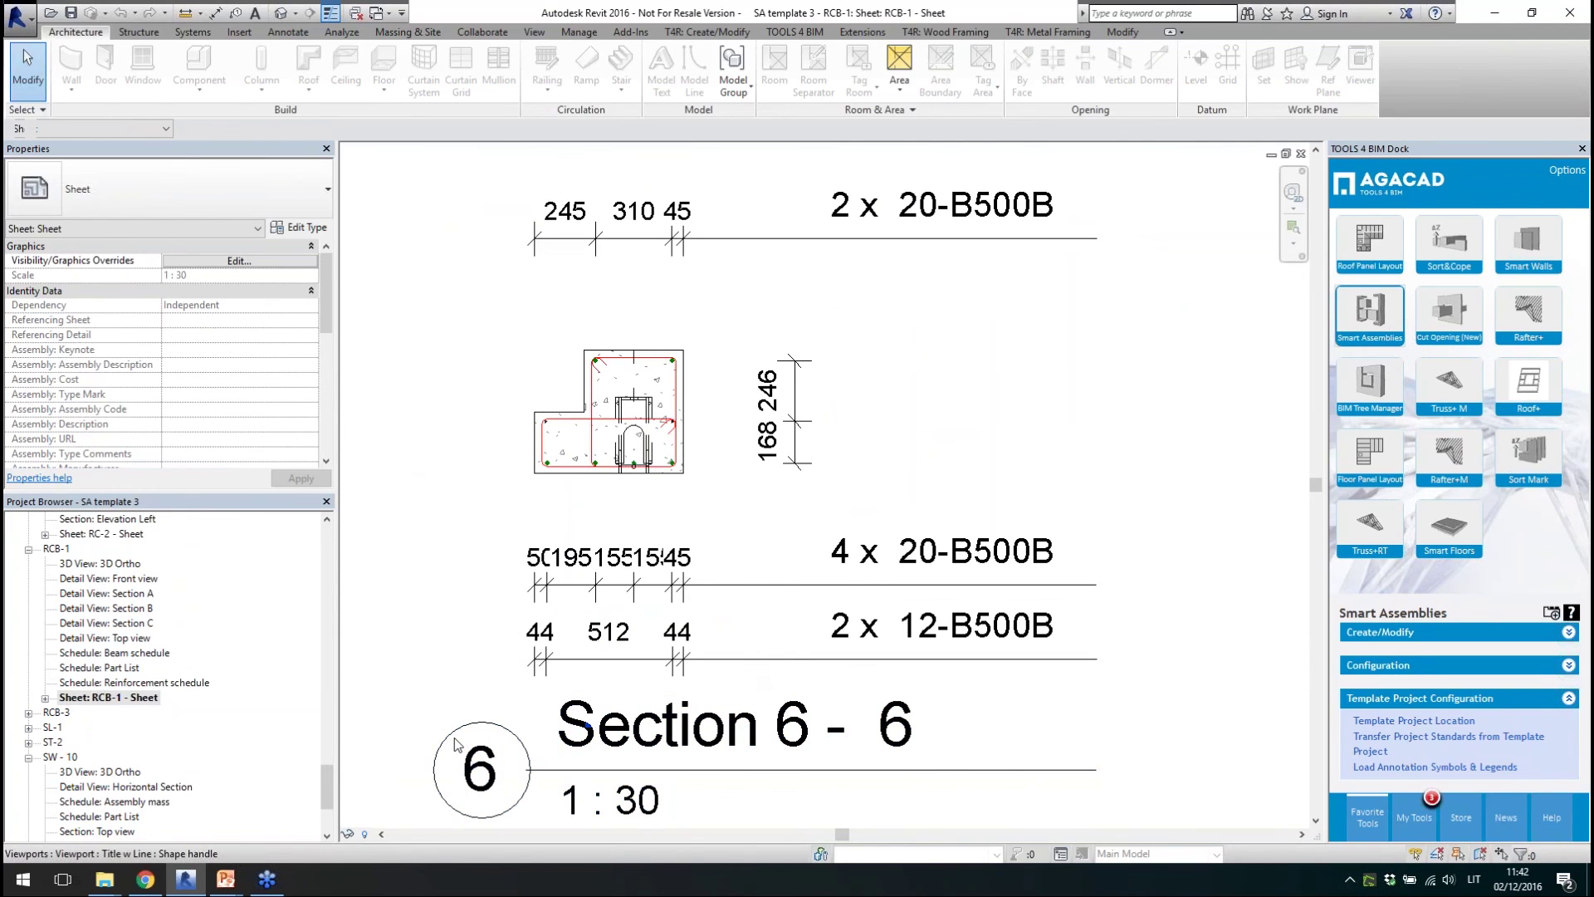
- Expand the SL-1 and RCB-3 assemblies and view the shop drawing sheet of each
{"action": "double_click", "coordinate": [55, 729]}
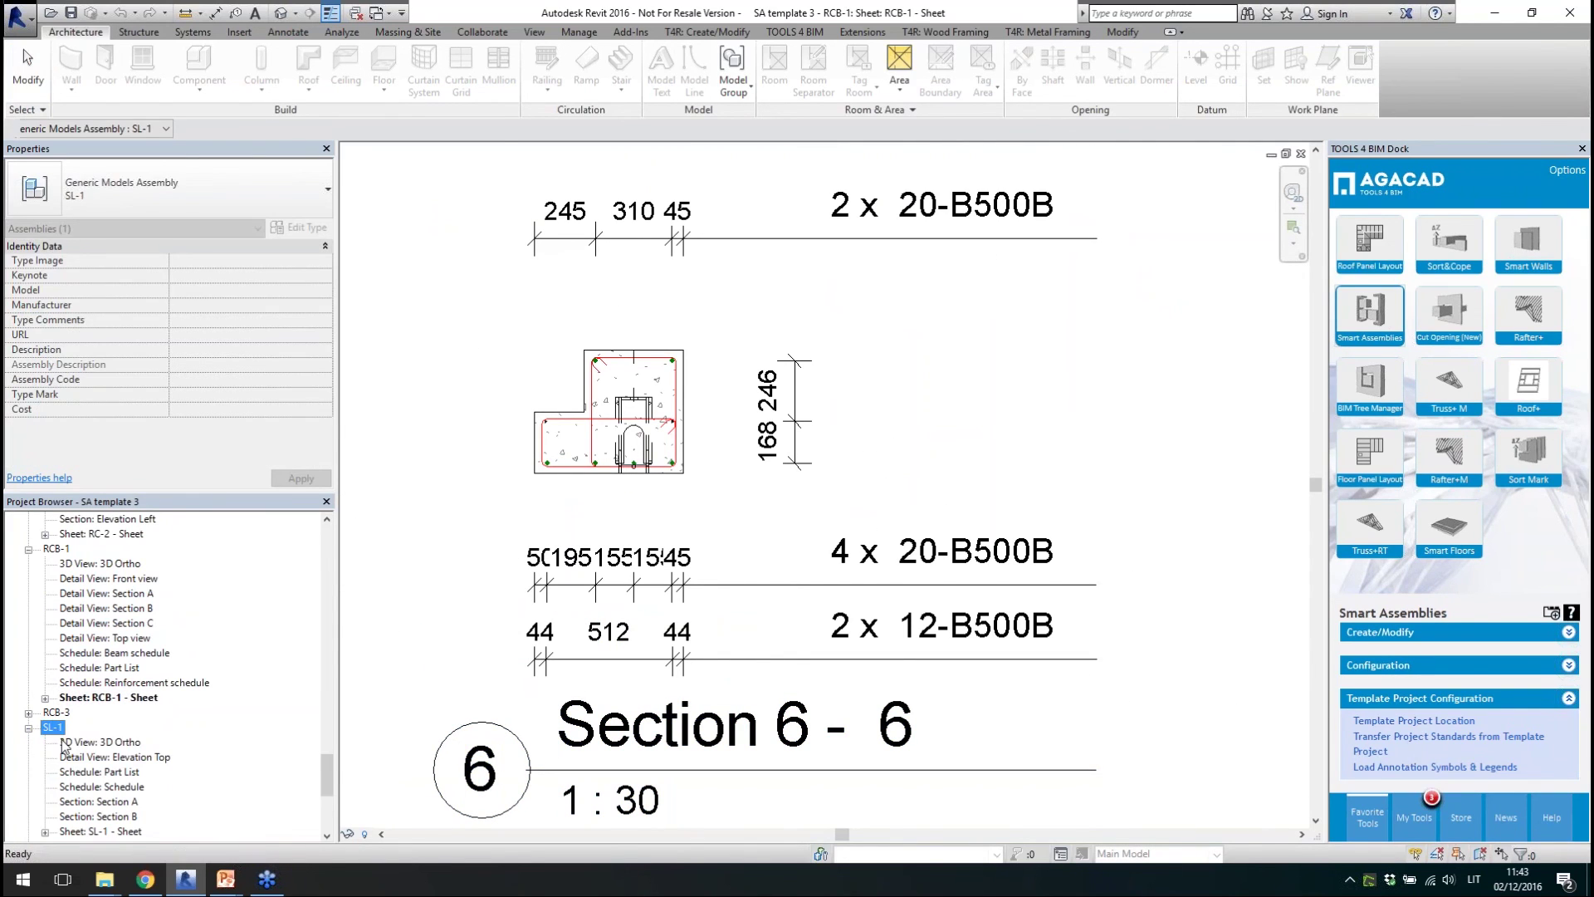
{"action": "double_click", "coordinate": [104, 831]}
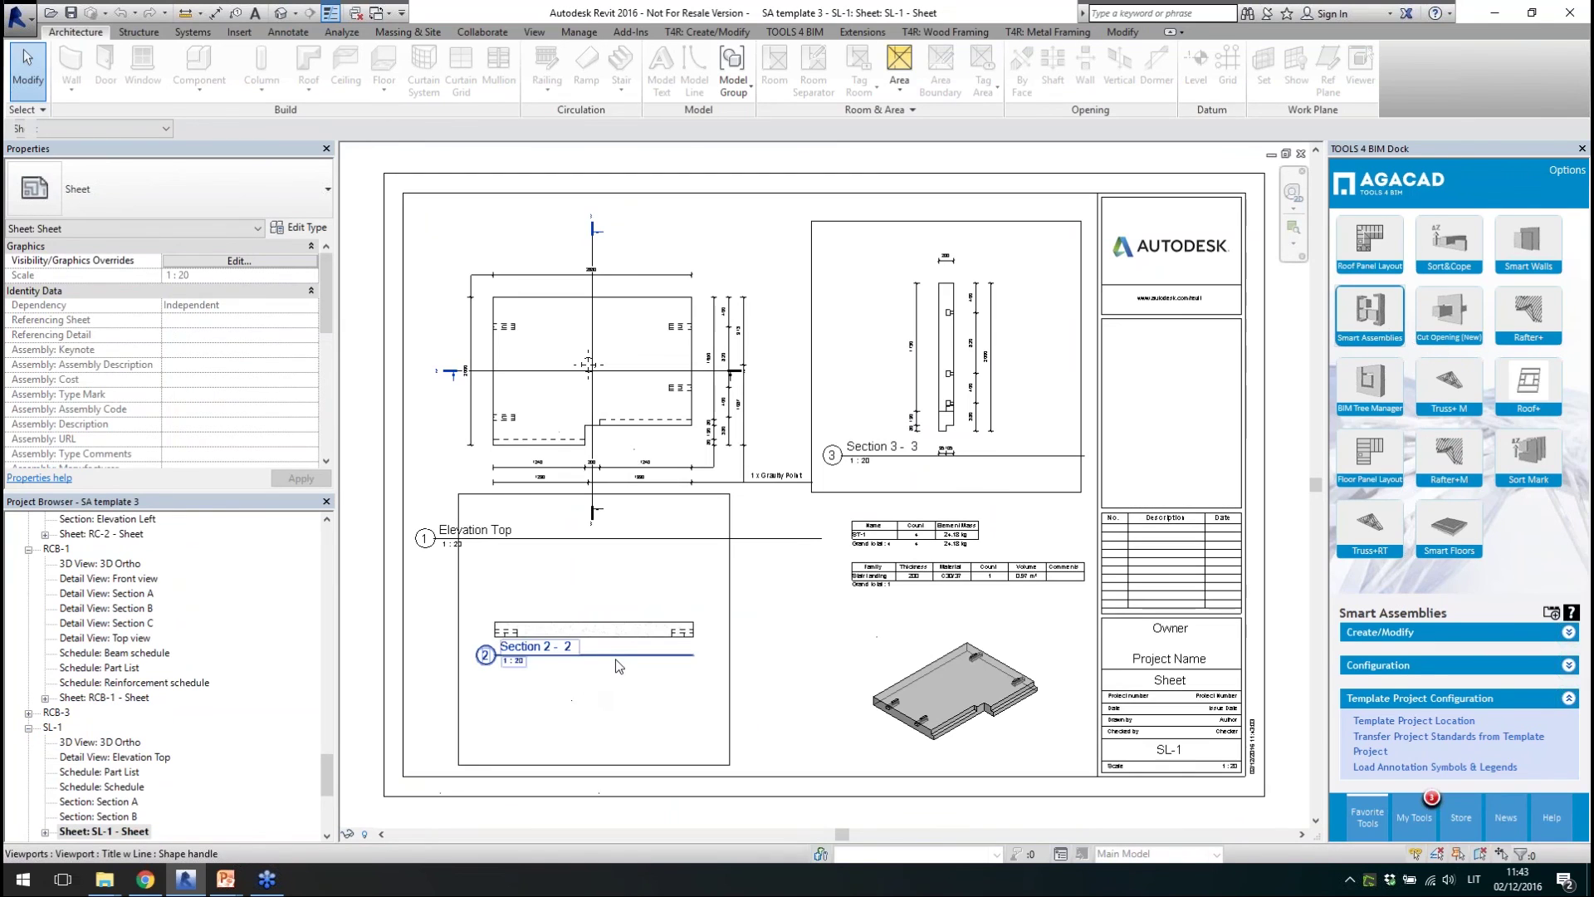
{"action": "scroll", "coordinate": [890, 729], "scroll_direction": "up", "scroll_amount": 1}
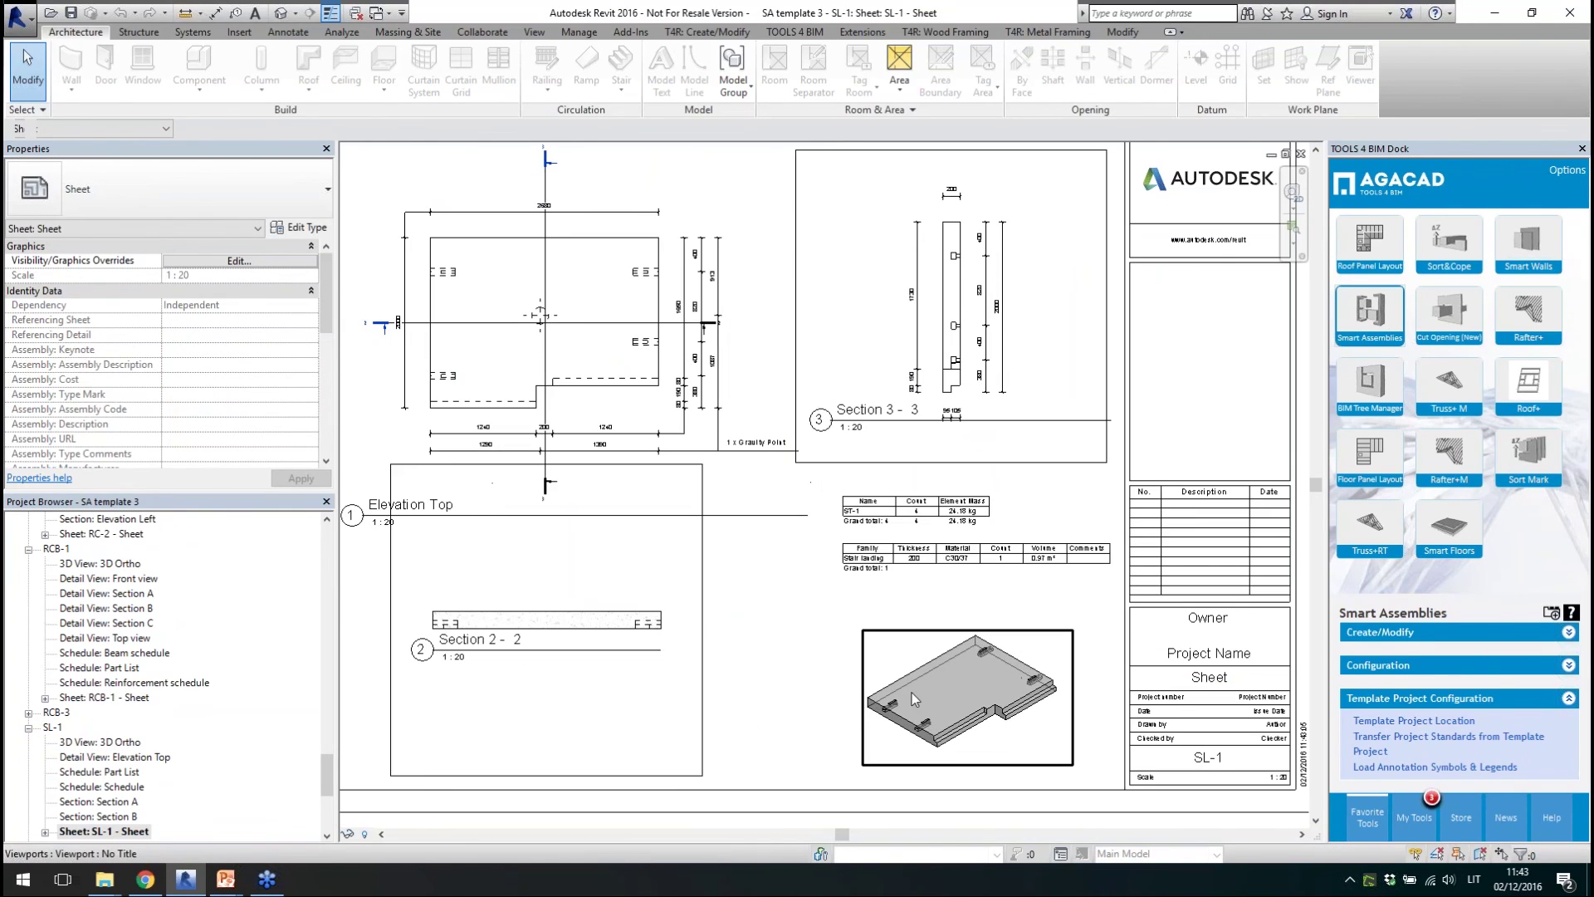
{"action": "double_click", "coordinate": [65, 714]}
{"action": "double_click", "coordinate": [108, 816]}
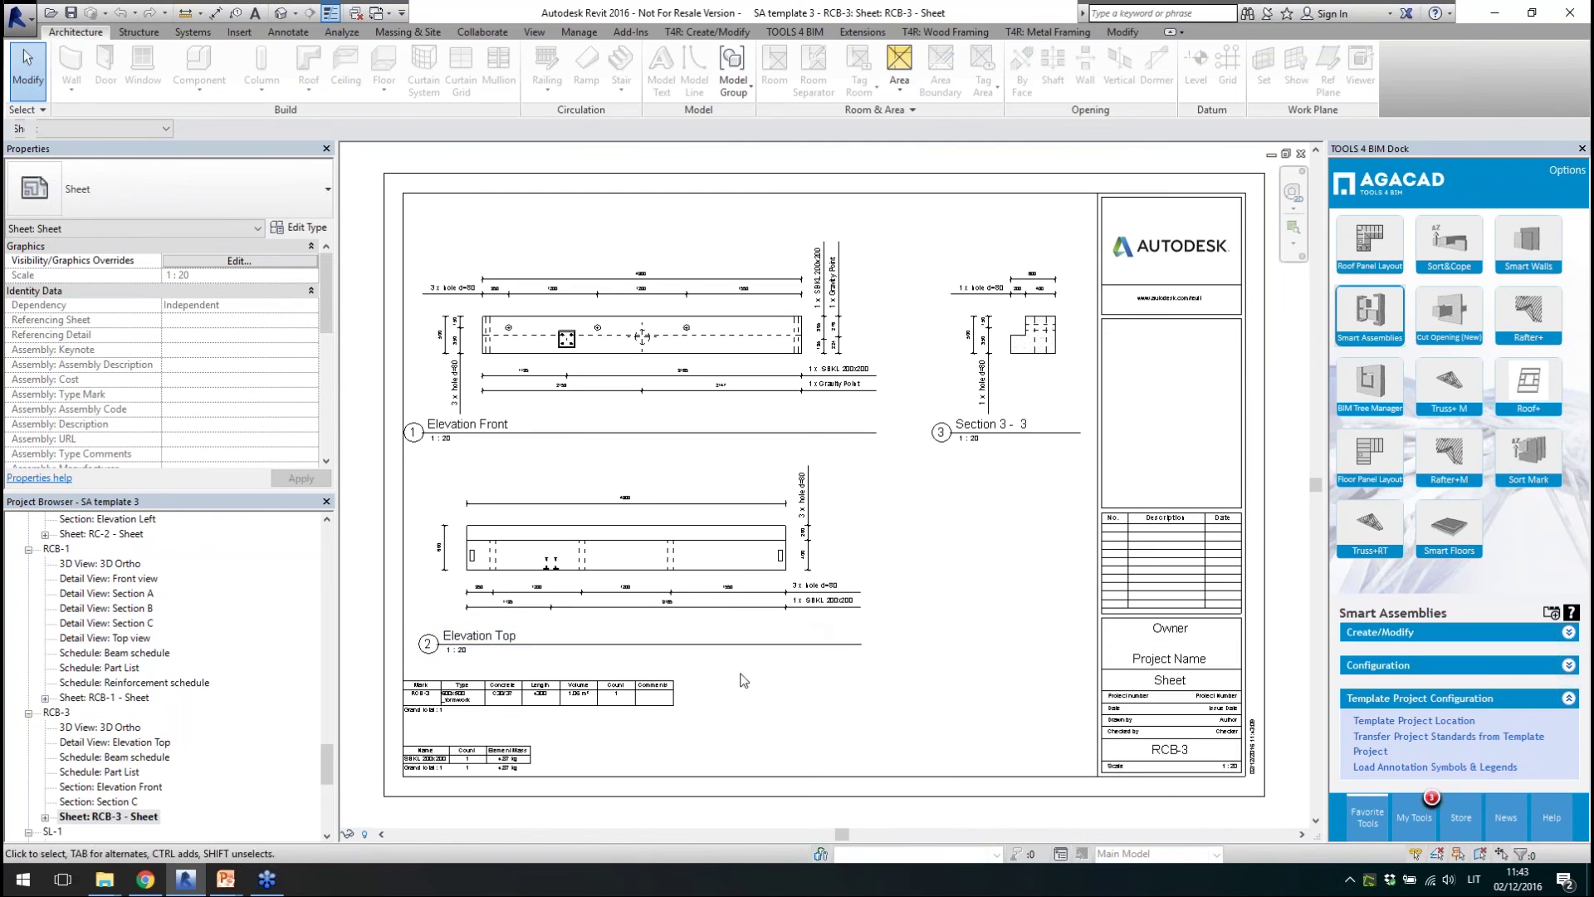
- Return to the default 3D view showing all the template's sample assemblies
{"action": "left_click", "coordinate": [281, 13]}
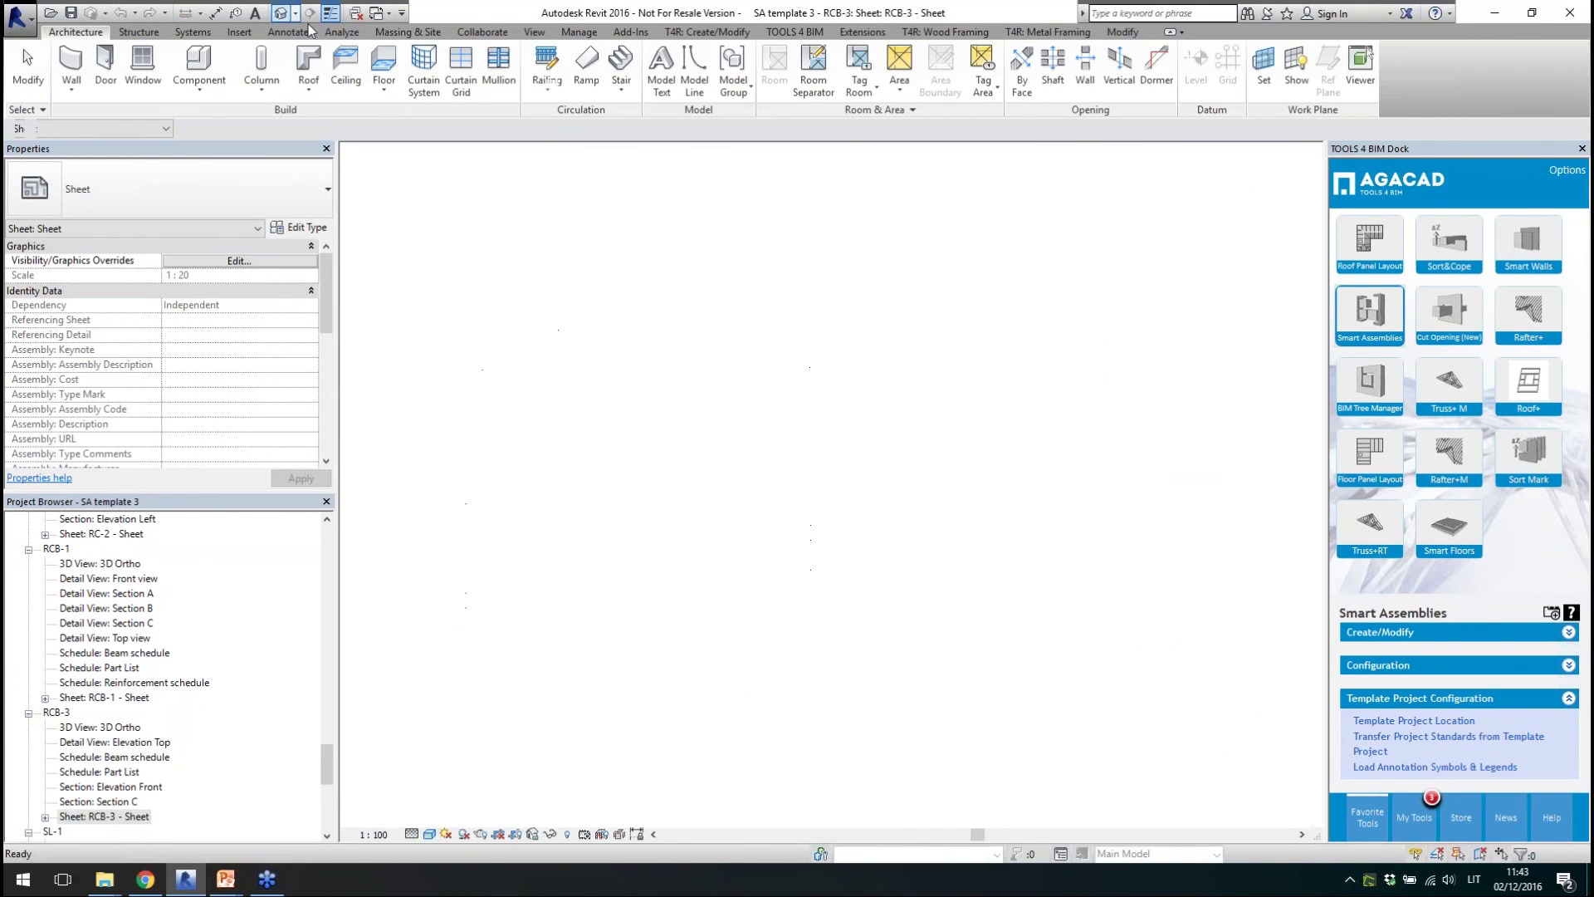
{"action": "scroll", "coordinate": [689, 390], "scroll_direction": "up", "scroll_amount": 1}
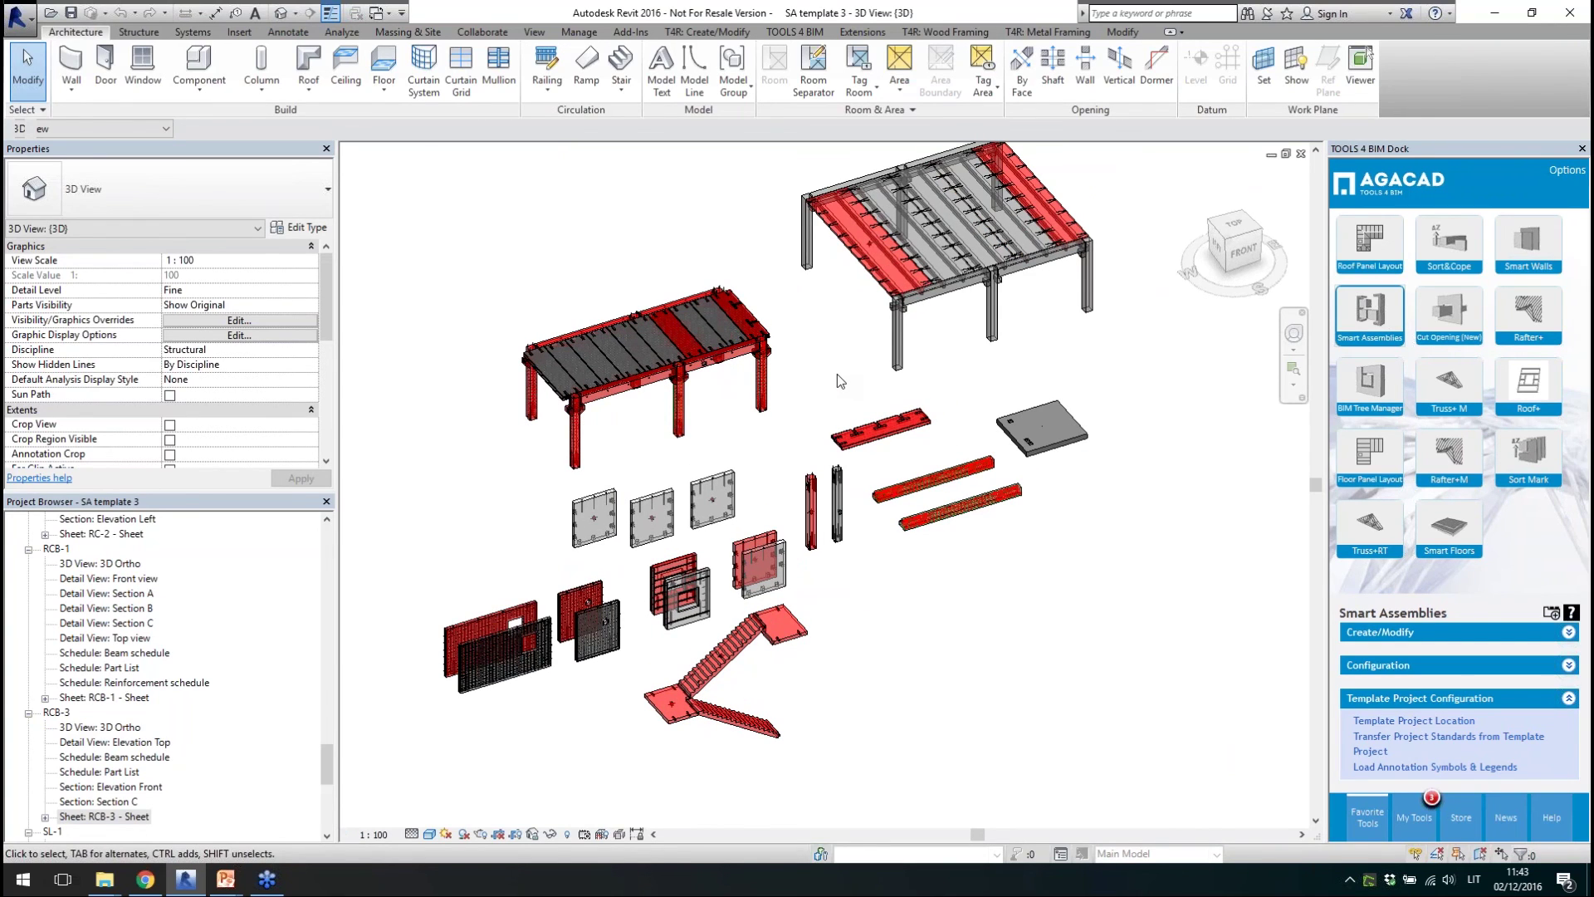
- Switch to the running PowerPoint slide show and advance to the slide presenting the range of applications for Revit
{"action": "mouse_move", "coordinate": [226, 878]}
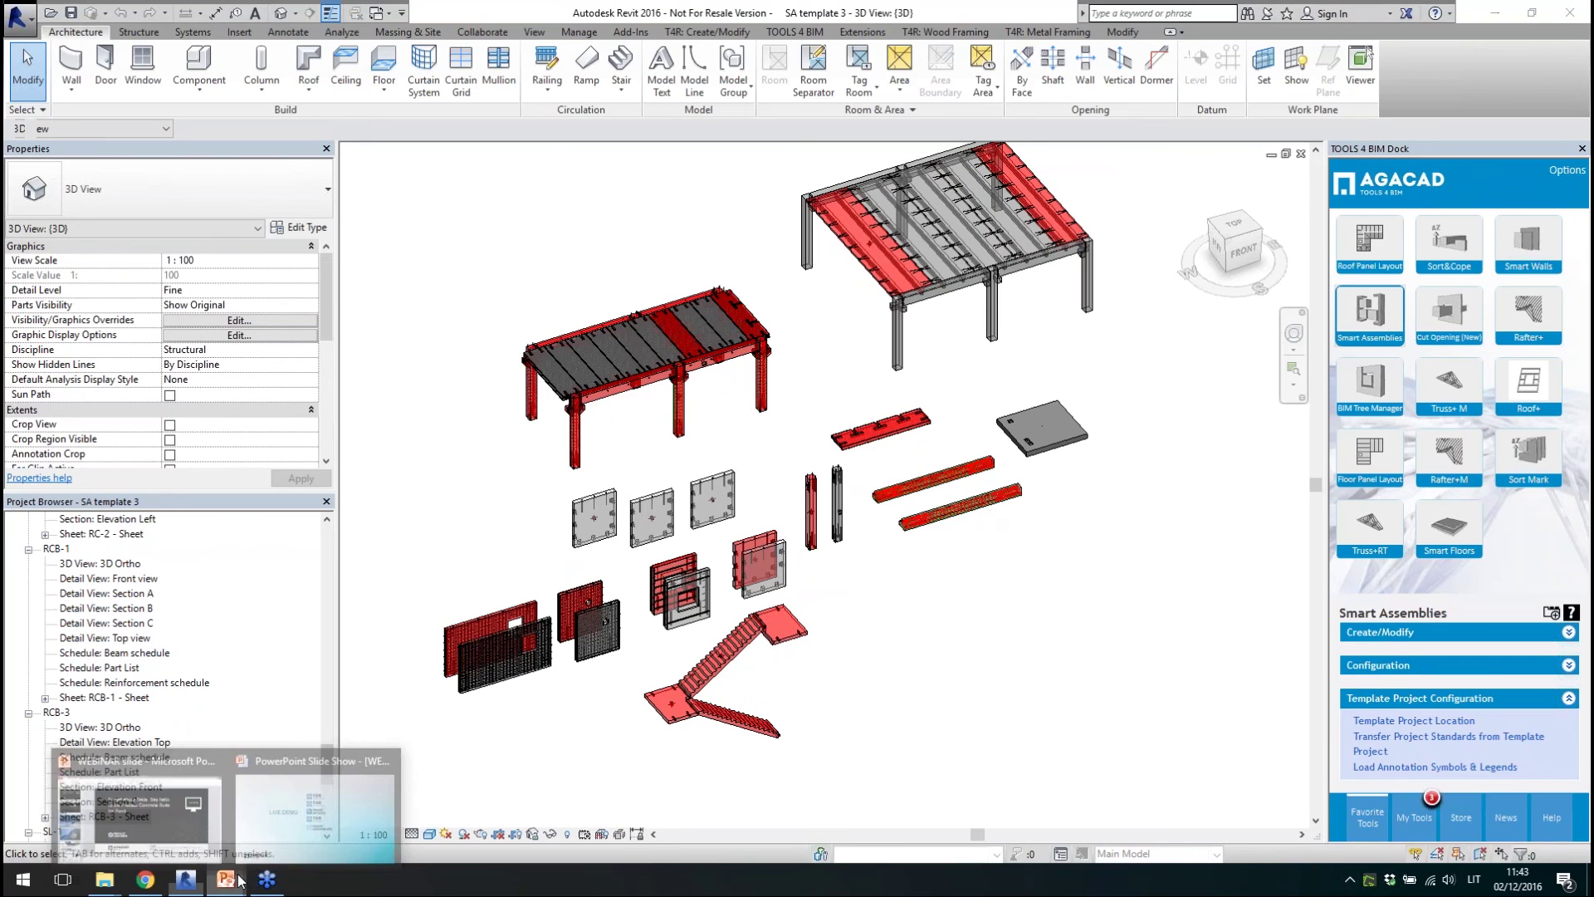
{"action": "left_click", "coordinate": [272, 816]}
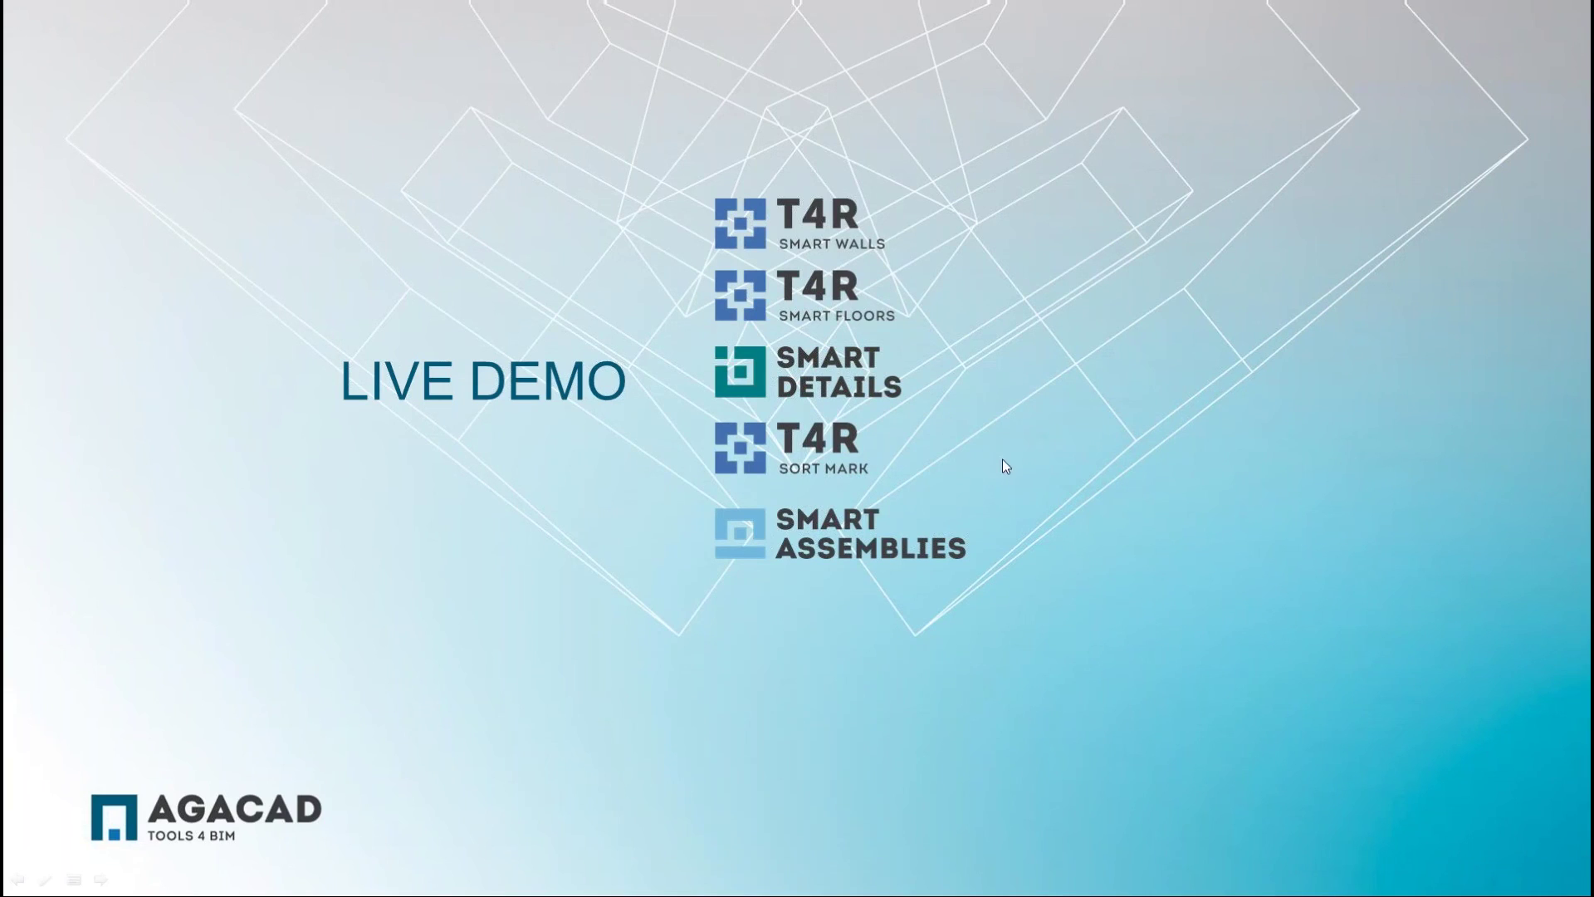
{"action": "left_click", "coordinate": [1093, 454]}
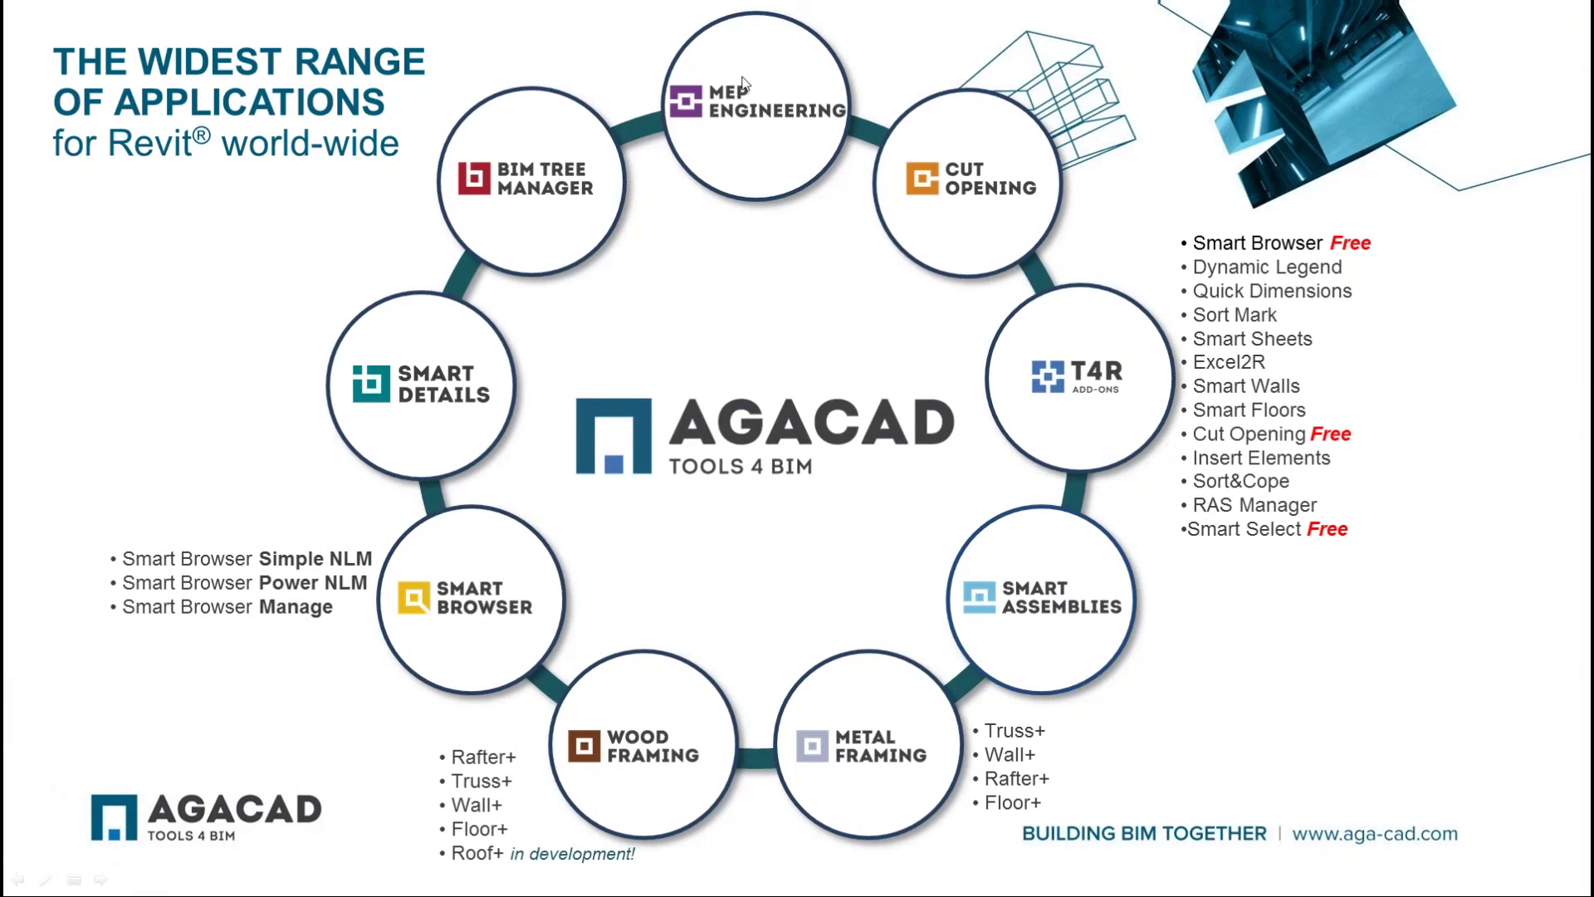